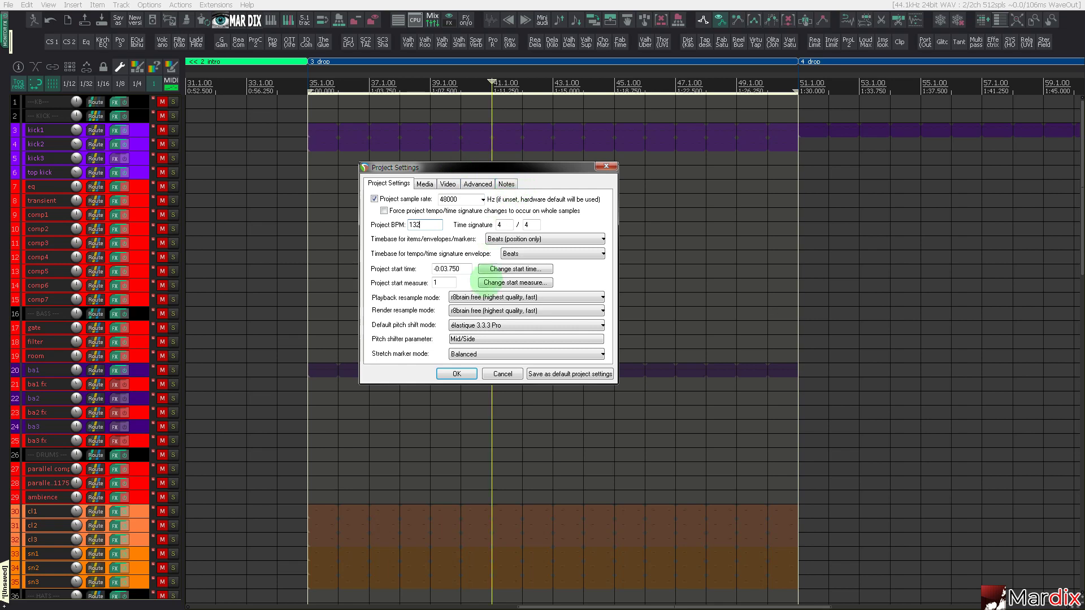
# Step: Apply the project settings with the tempo set to 132 BPM
pyautogui.click(462, 373)
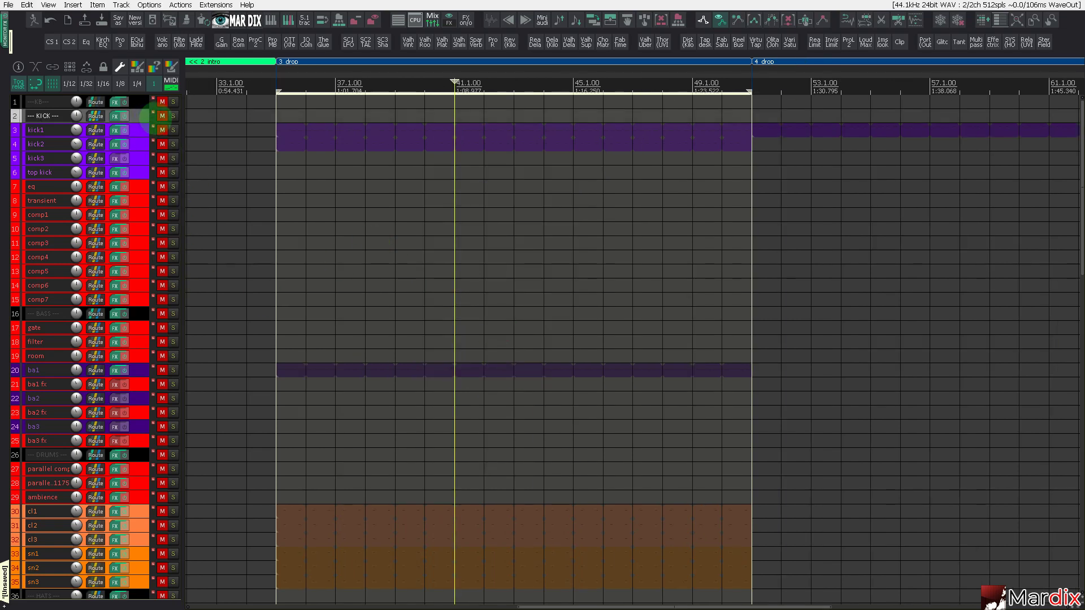
# Step: Unmute the KICK group track and the kick3 track, and enlarge the kick3 track's height
pyautogui.click(163, 116)
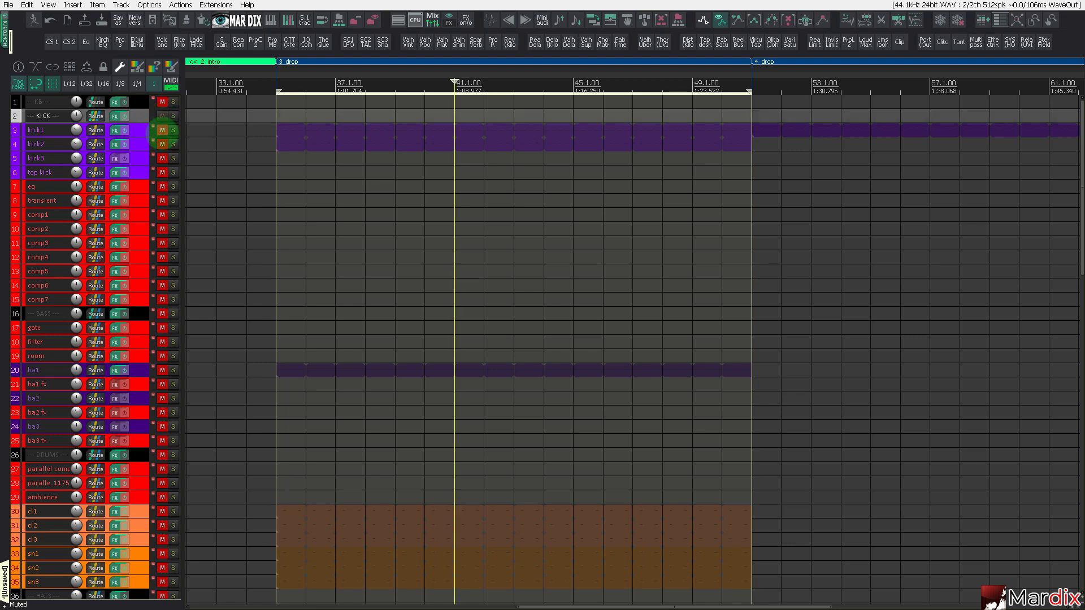
pyautogui.click(162, 159)
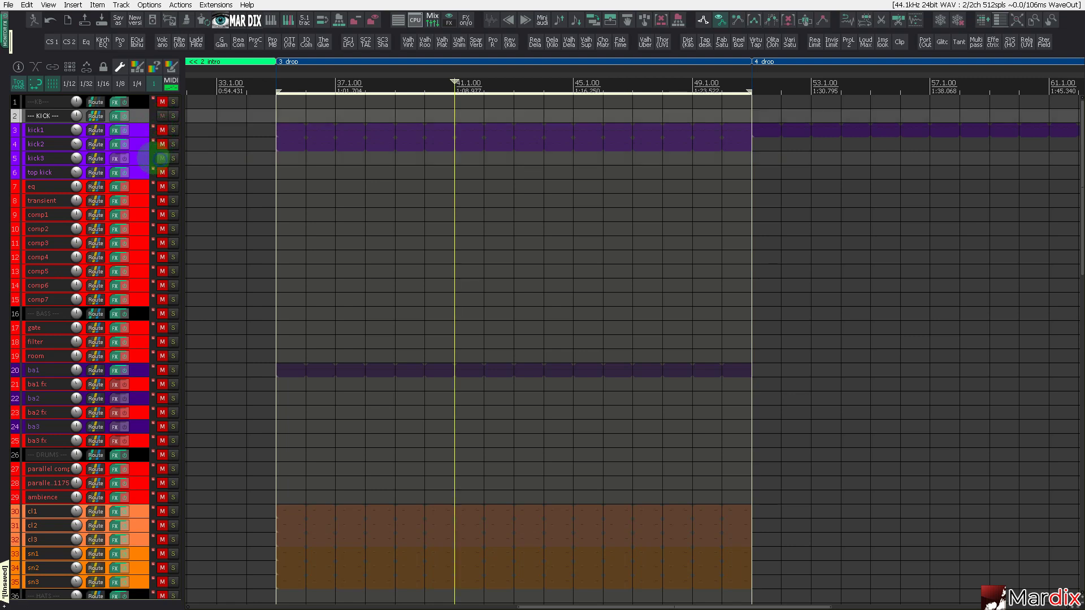
pyautogui.scroll(5, 135, 192)
pyautogui.scroll(2, 135, 192)
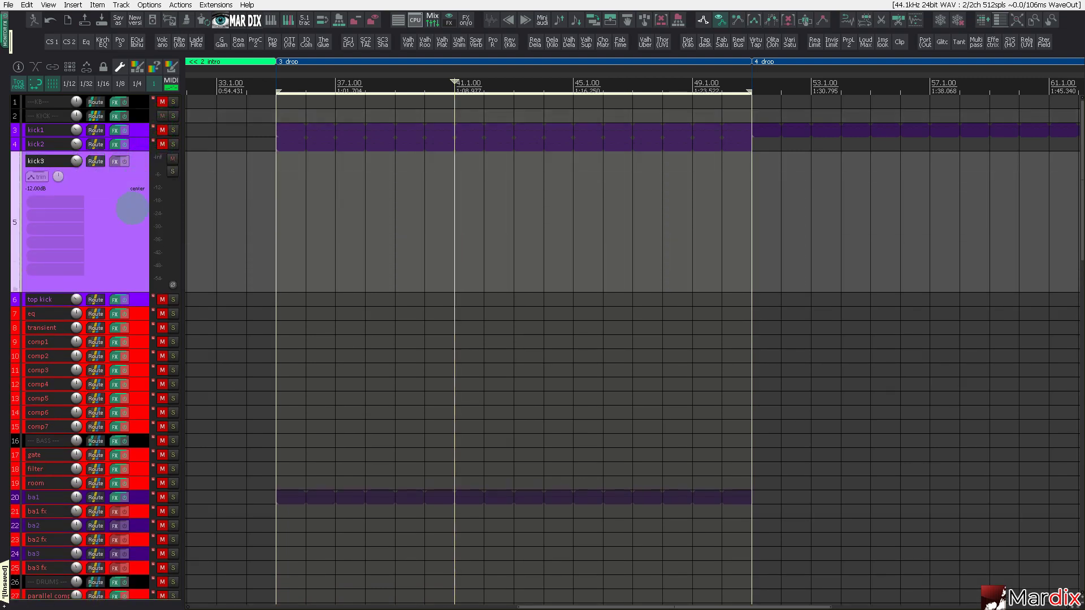
# Step: Open the Media Explorer and browse Freshly Squeezed Samples to the DPTE Kicks folder of the Trance Essentials Volume 1 pack
pyautogui.hotkey('ctrl', 'alt', 'x')
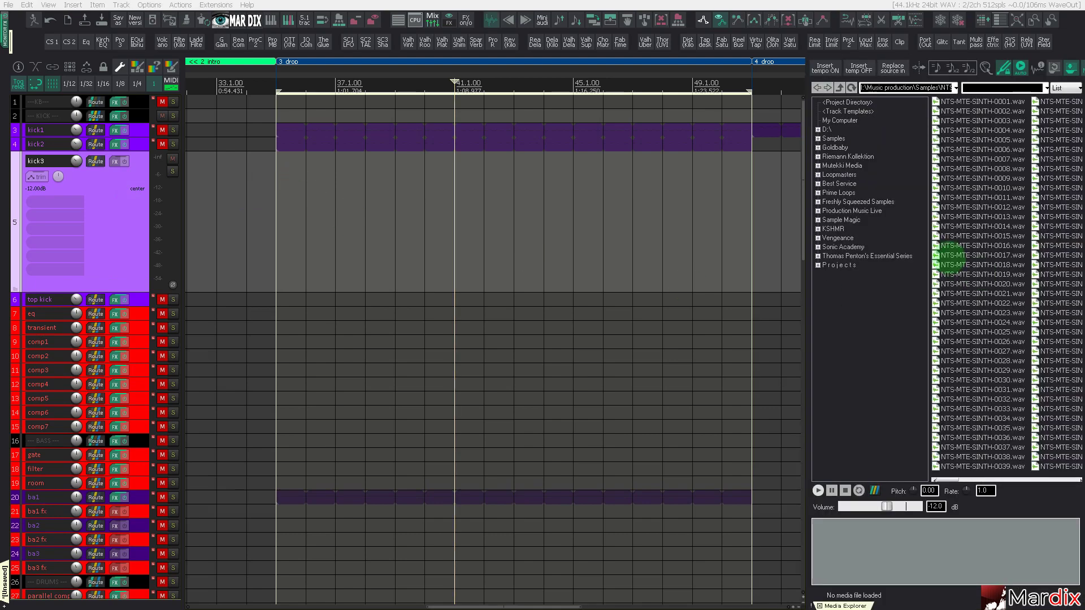
pyautogui.click(864, 202)
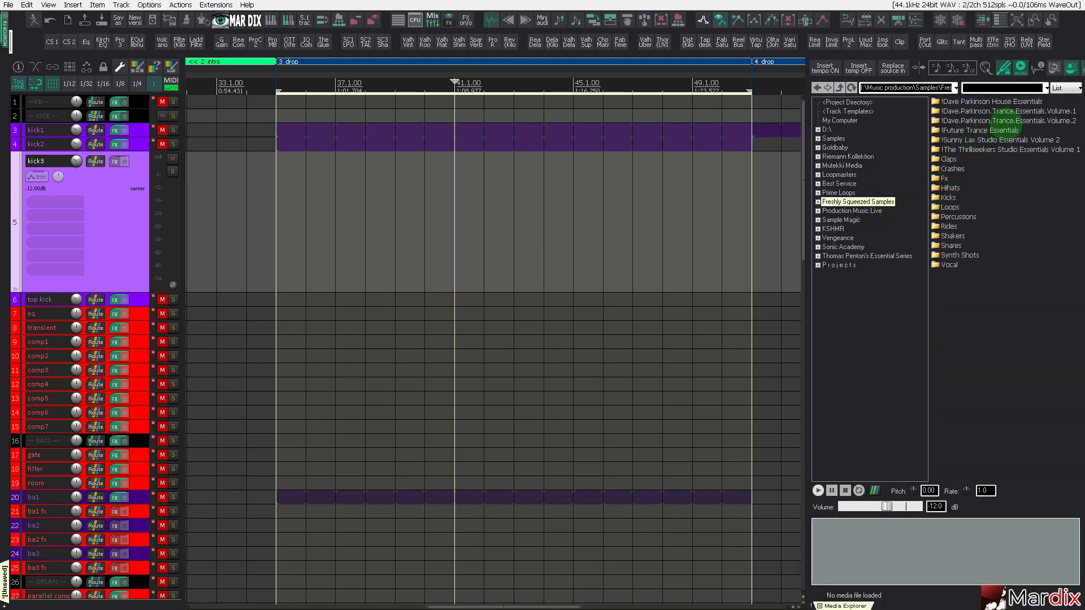
pyautogui.click(1036, 112)
pyautogui.press('Return')
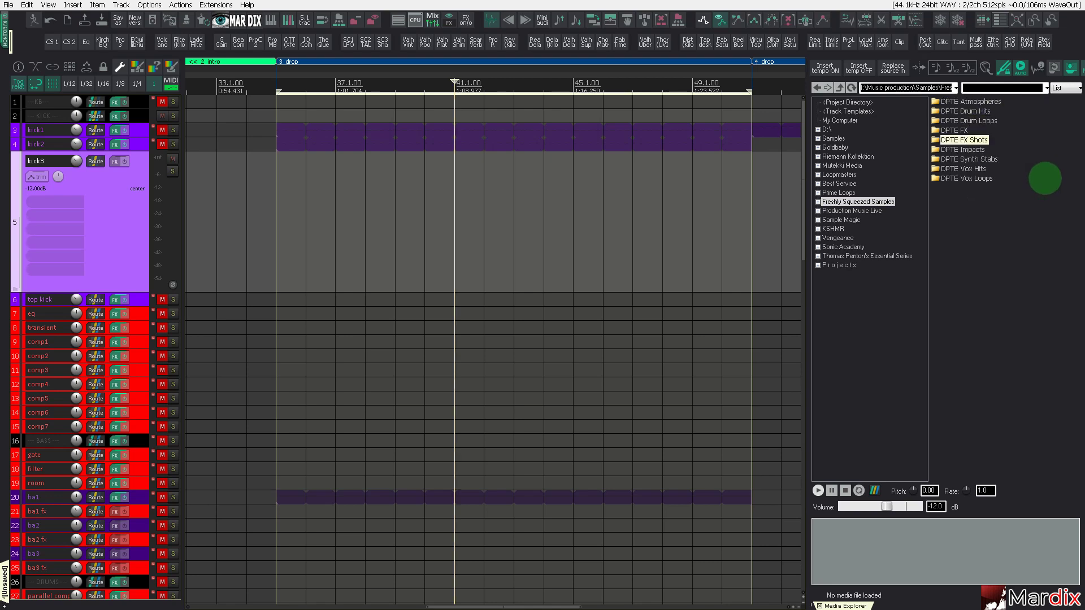
pyautogui.press('Return')
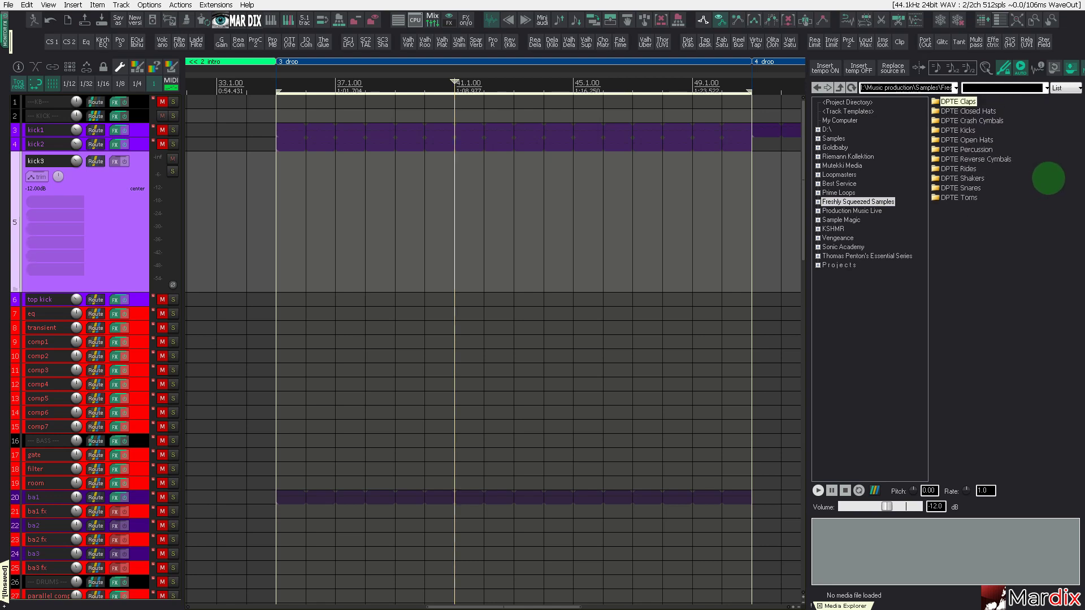
pyautogui.press('Return')
# Step: Audition the kick samples from DPTE Kick - 001.wav to 011.wav, comparing 010 and 011
pyautogui.press('Down')
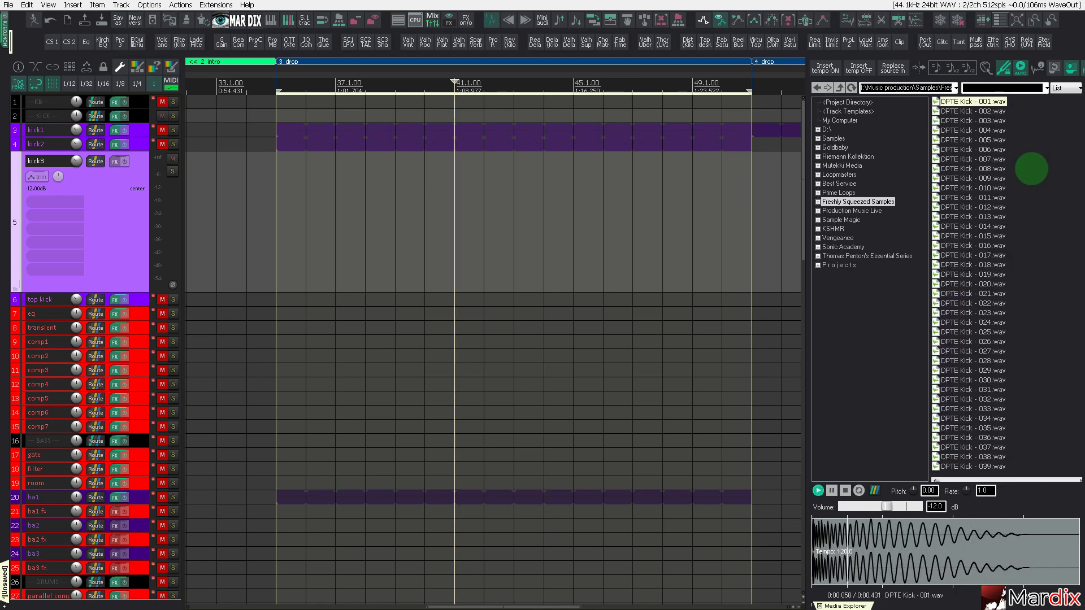
pyautogui.press('Down')
pyautogui.press('Down')
pyautogui.press('Down')
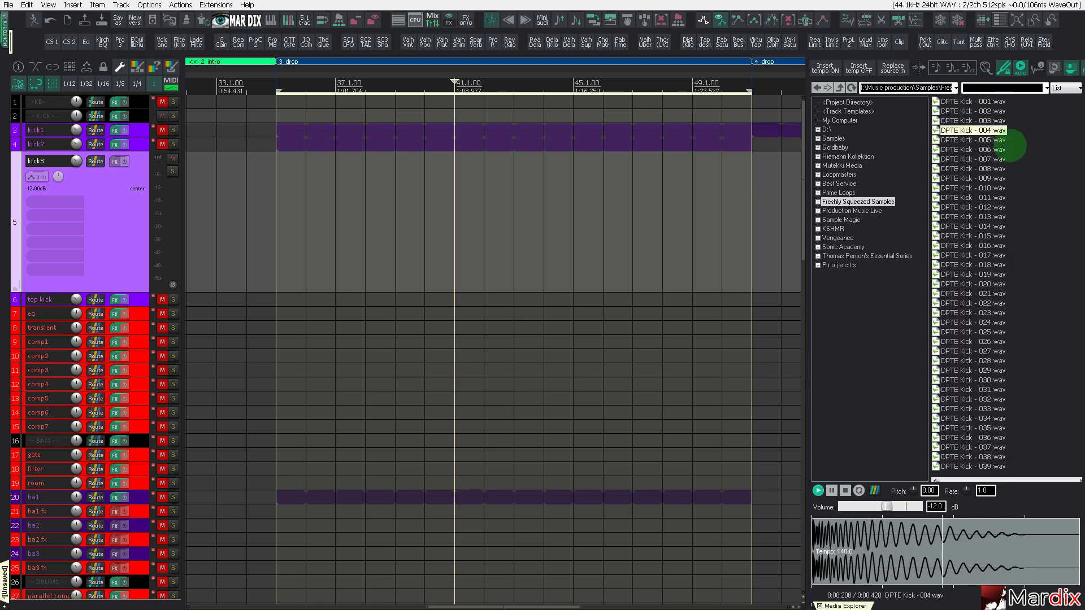
pyautogui.press('Down')
pyautogui.press('Down')
pyautogui.press('Down')
pyautogui.press('Down')
pyautogui.press('Down')
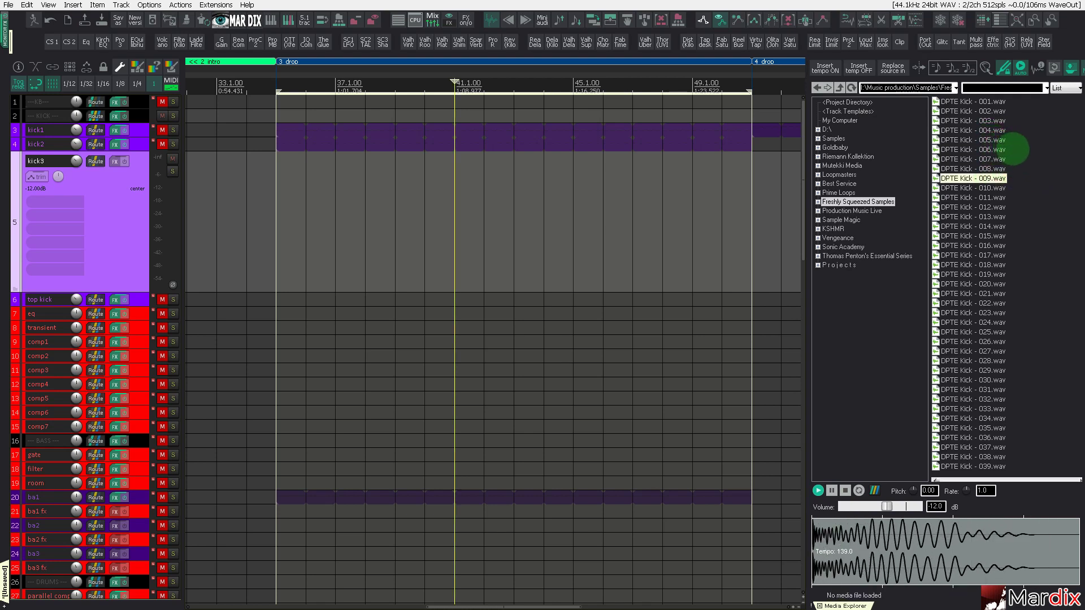
pyautogui.press('Down')
pyautogui.press('Down')
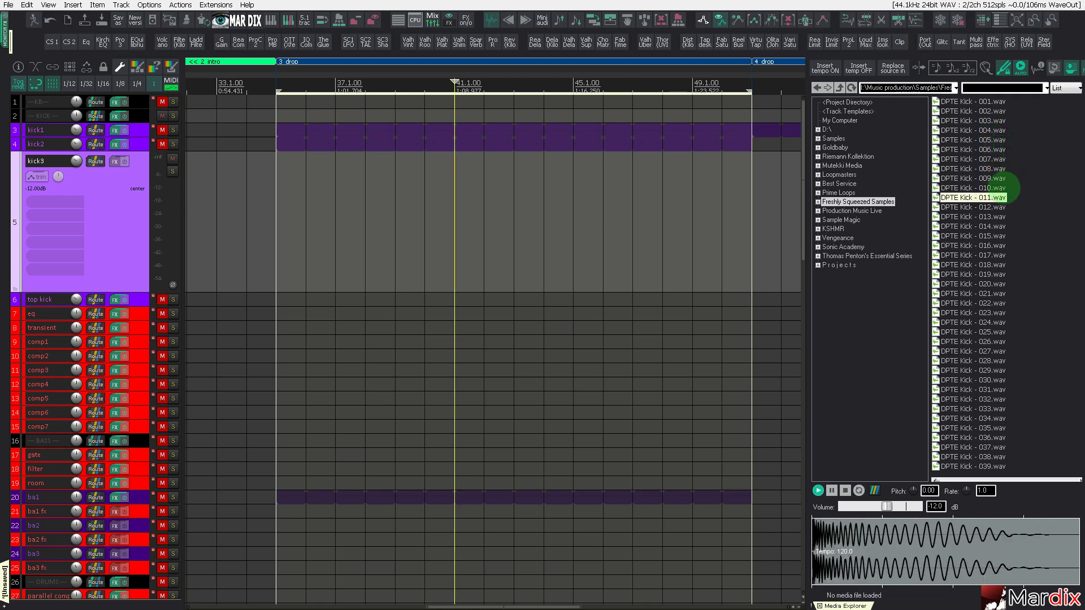
pyautogui.press('Up')
pyautogui.press('Down')
pyautogui.press('Up')
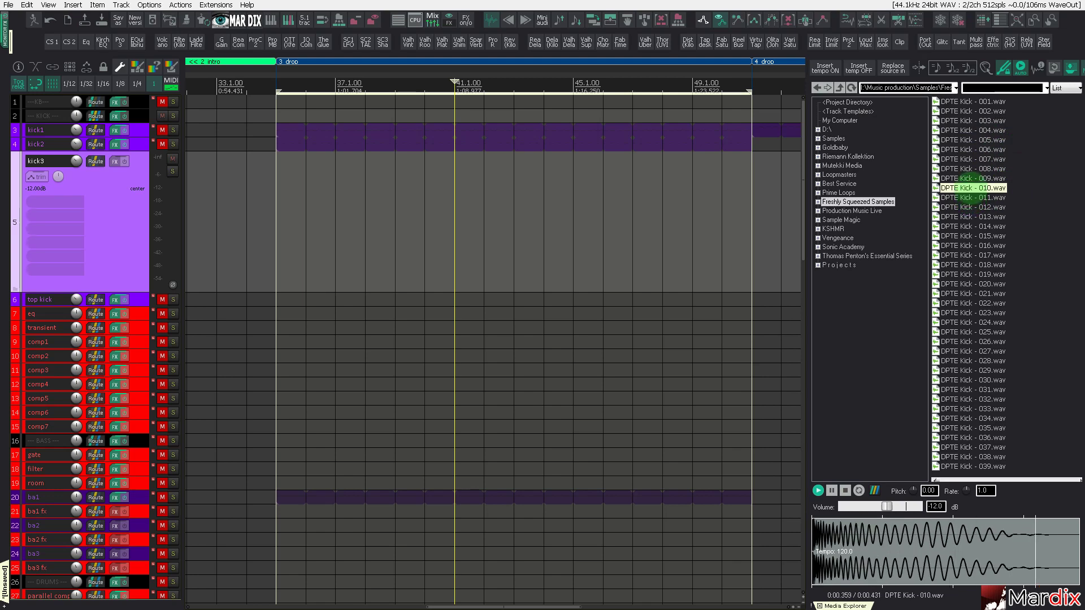
# Step: Insert DPTE Kick - 010.wav on the kick3 track at 35.1.00, the start of the drop, and play it back
pyautogui.moveTo(960, 188); pyautogui.dragTo(279, 210)
pyautogui.scroll(3, 278, 211)
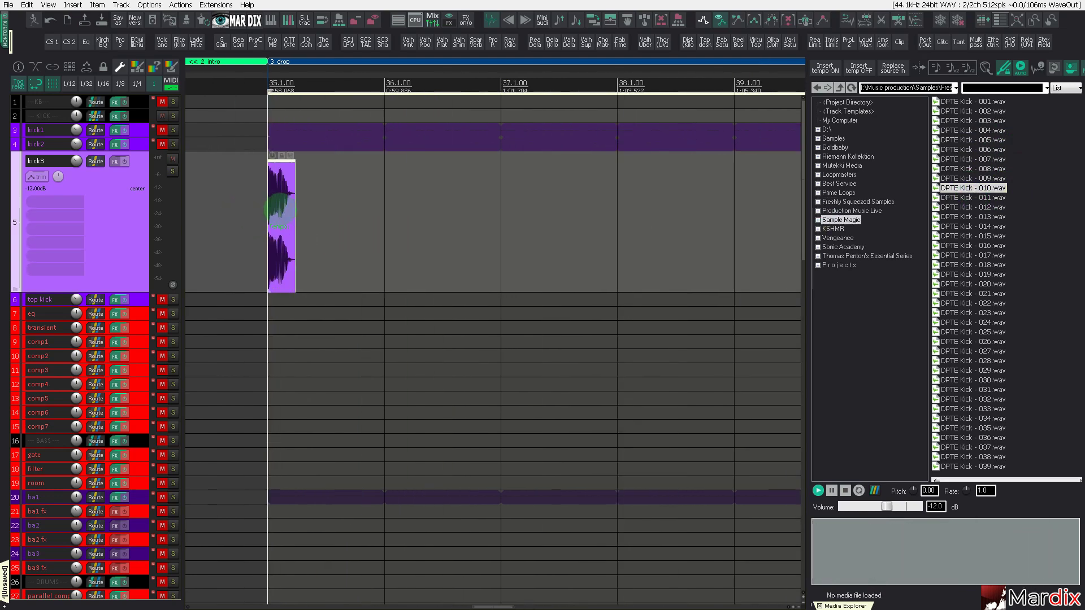
pyautogui.scroll(6, 279, 182)
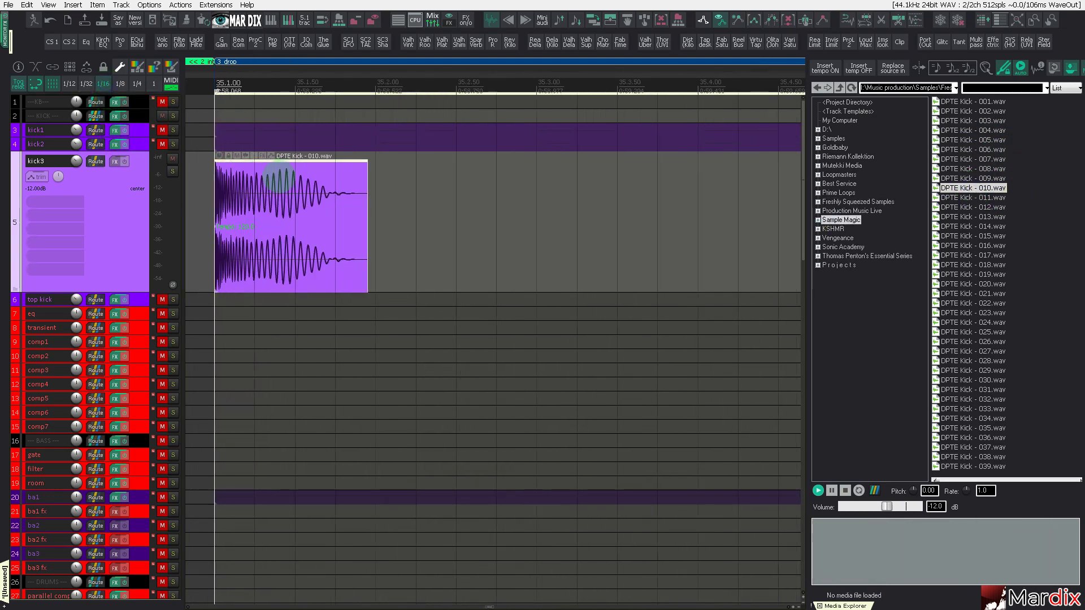
pyautogui.press('space')
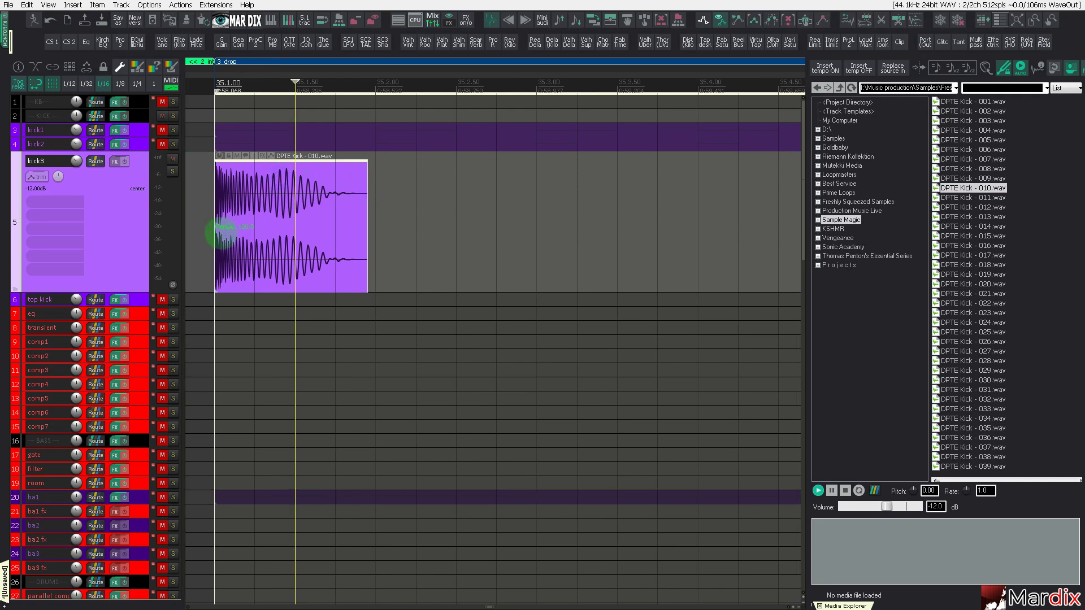
pyautogui.click(203, 230)
pyautogui.press('space')
pyautogui.press('space')
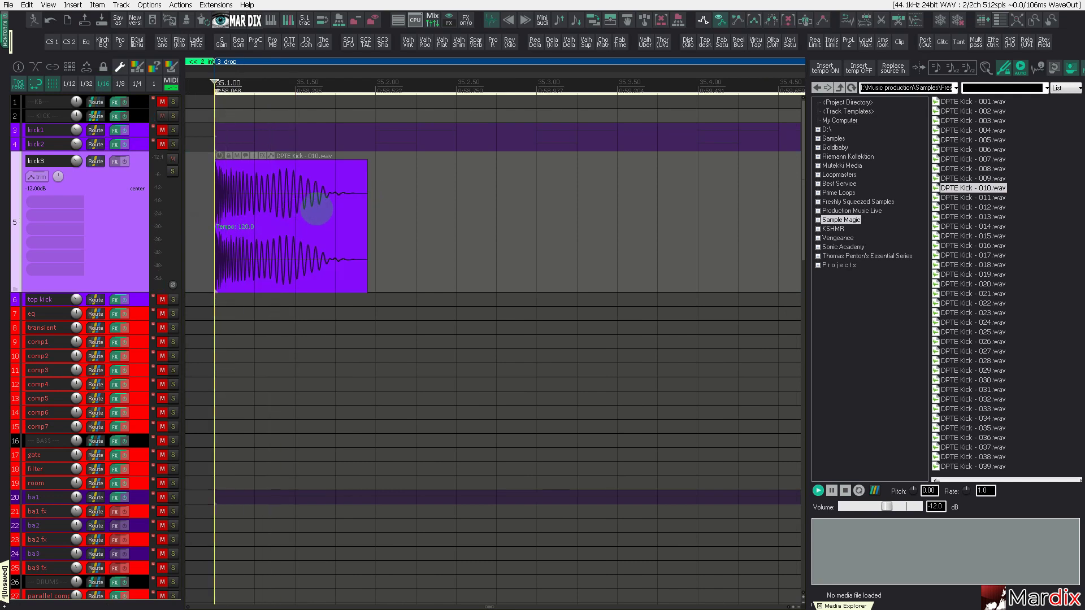
pyautogui.press('space')
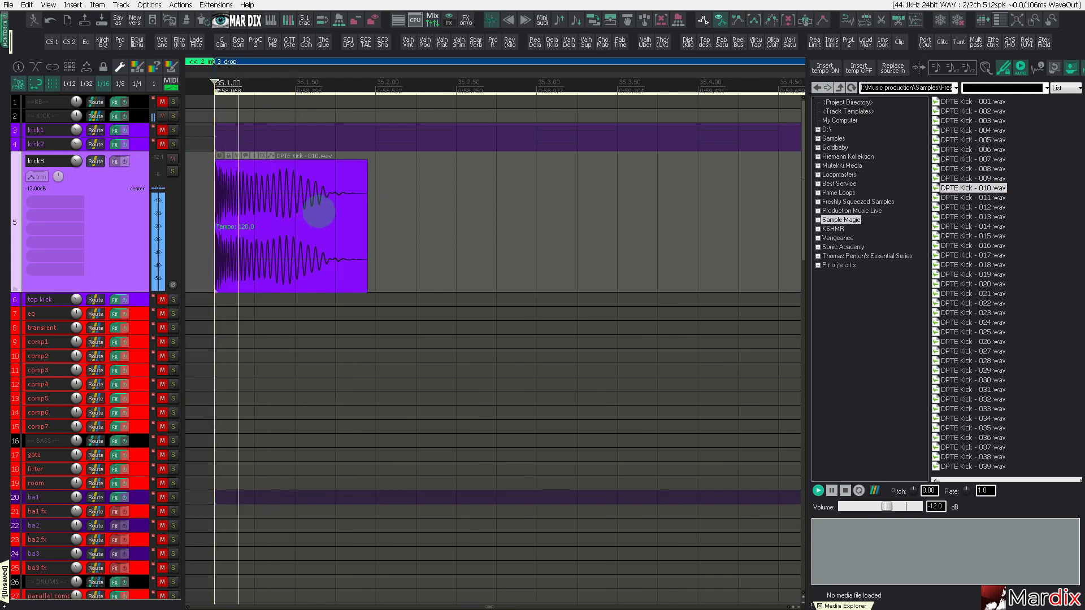
pyautogui.press('space')
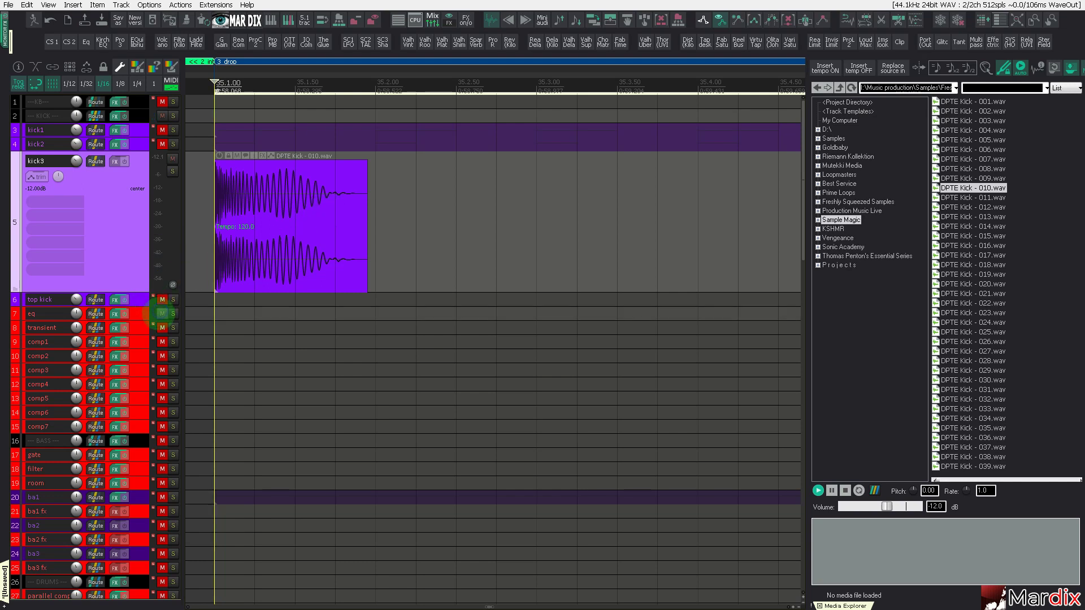
# Step: Enlarge the transient track and set its volume to -12.00 dB
pyautogui.click(146, 328)
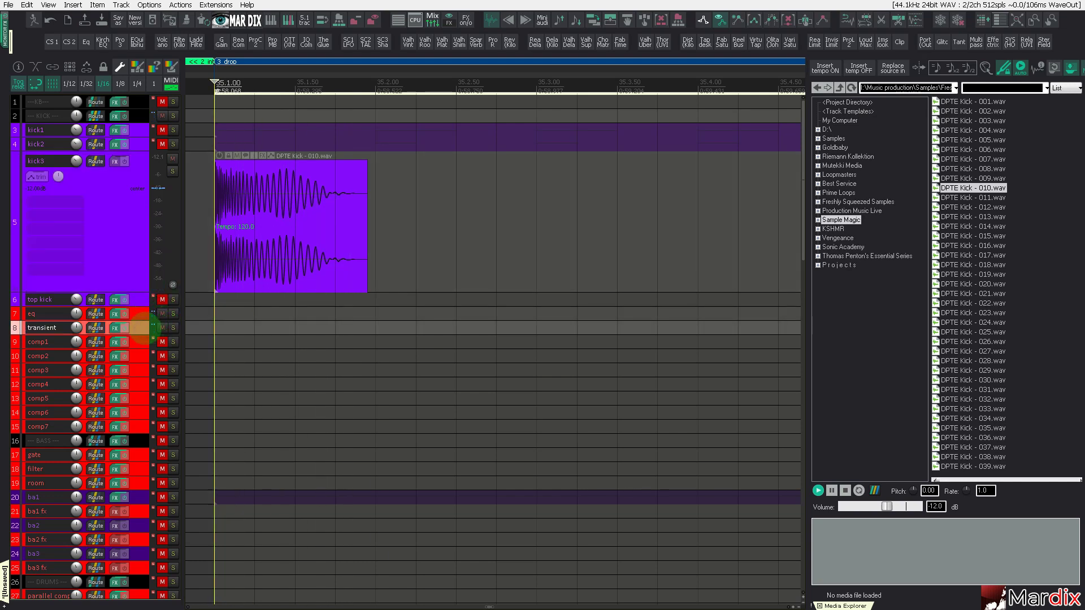
pyautogui.scroll(3, 135, 331)
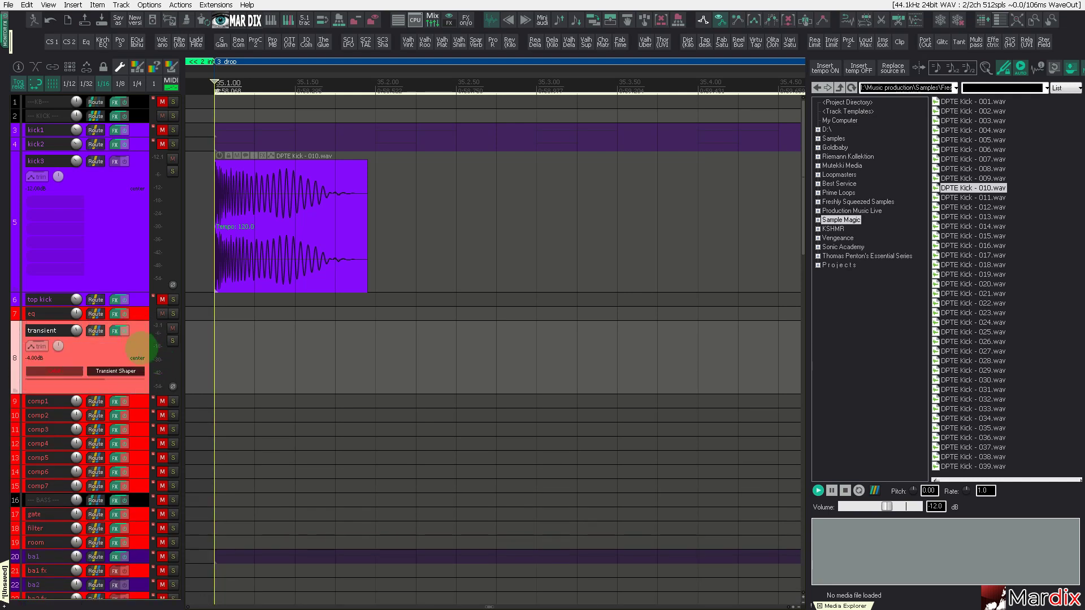
pyautogui.scroll(-3, 137, 343)
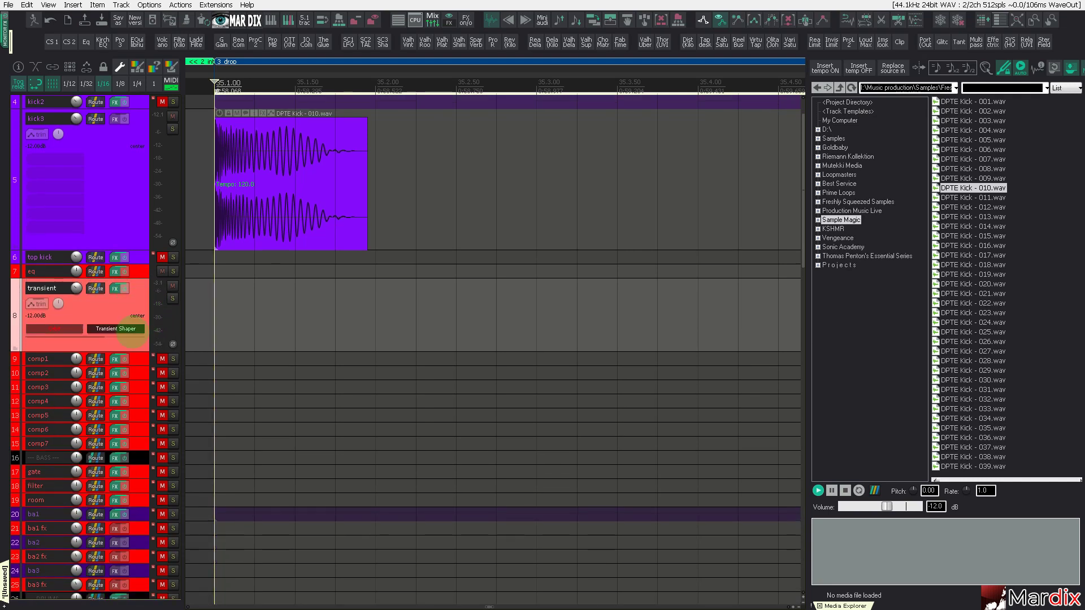
# Step: Open the effects chain of the comp7 track and remove the Major Tom compressor from it
pyautogui.click(117, 373)
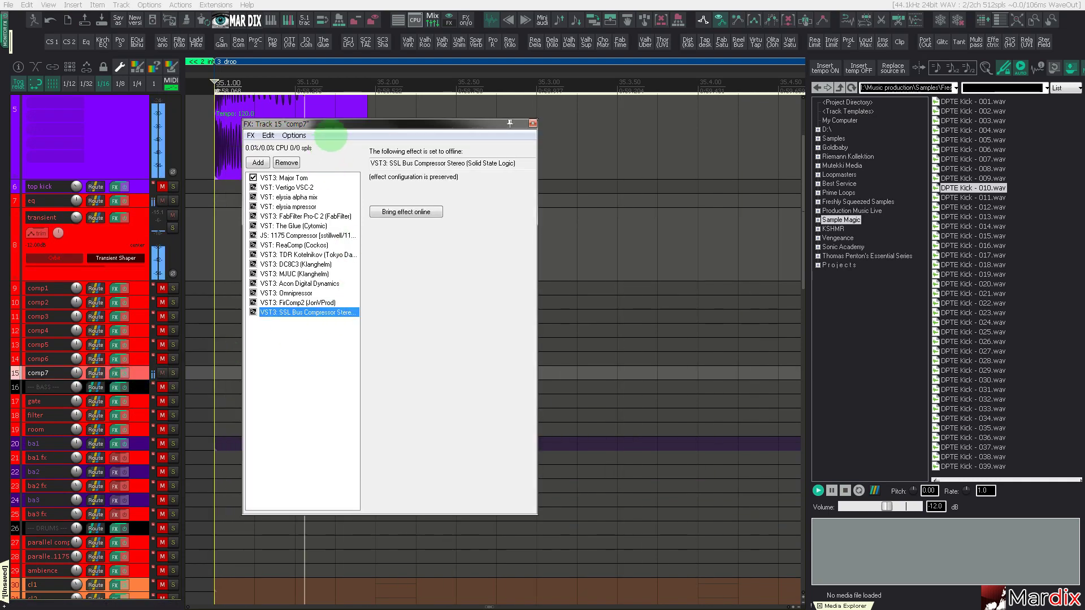
pyautogui.moveTo(332, 126); pyautogui.dragTo(448, 179)
pyautogui.click(399, 232)
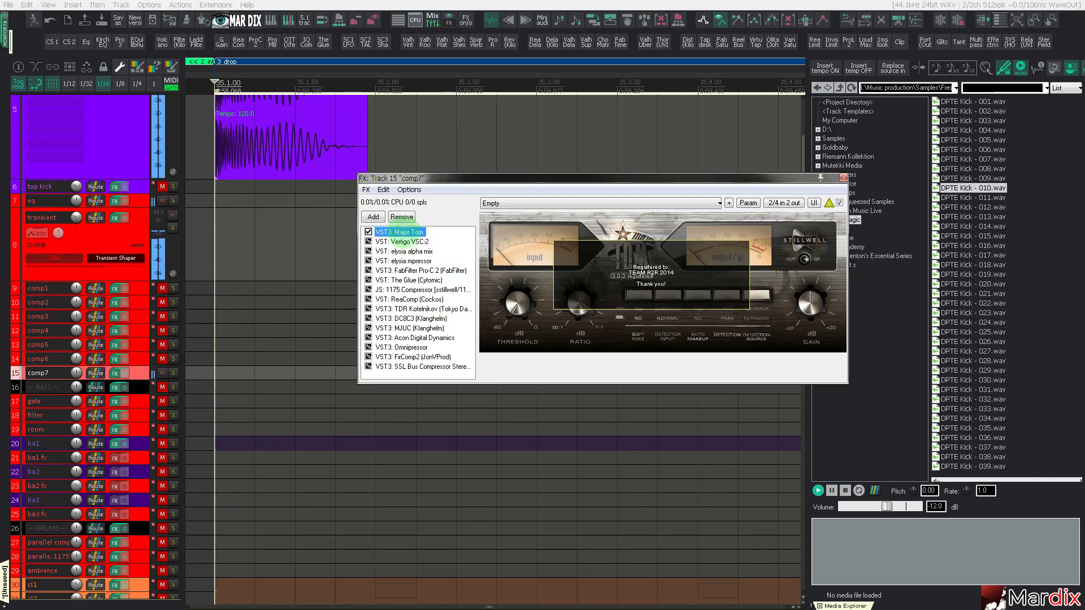
pyautogui.click(403, 218)
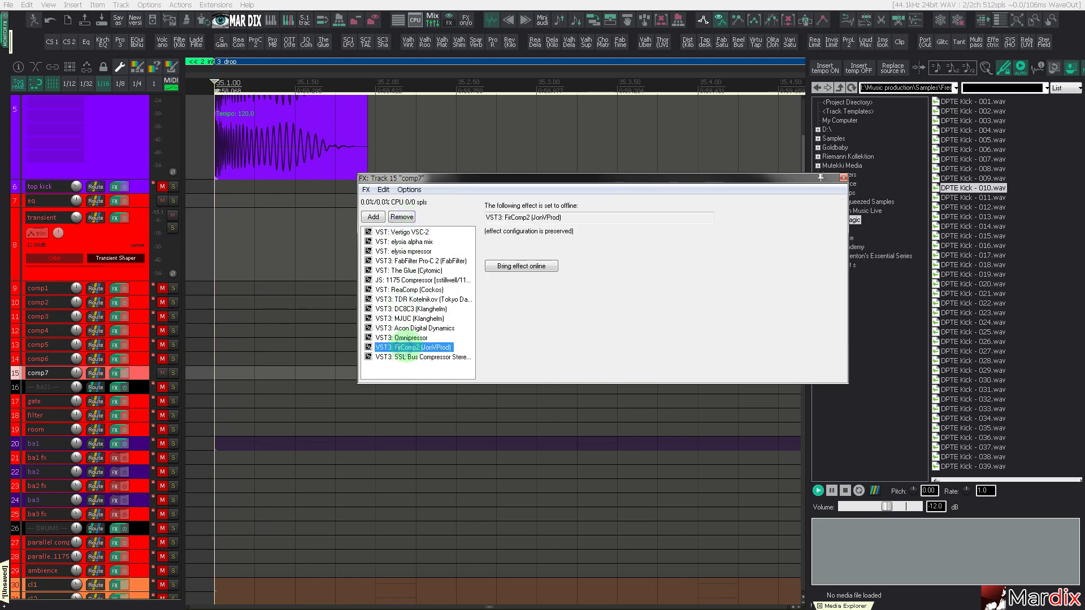
# Step: Bring FirComp2 online on the comp7 track, setting its release shape to 1.00 and PD to Off
pyautogui.click(520, 266)
pyautogui.moveTo(588, 180); pyautogui.dragTo(429, 205)
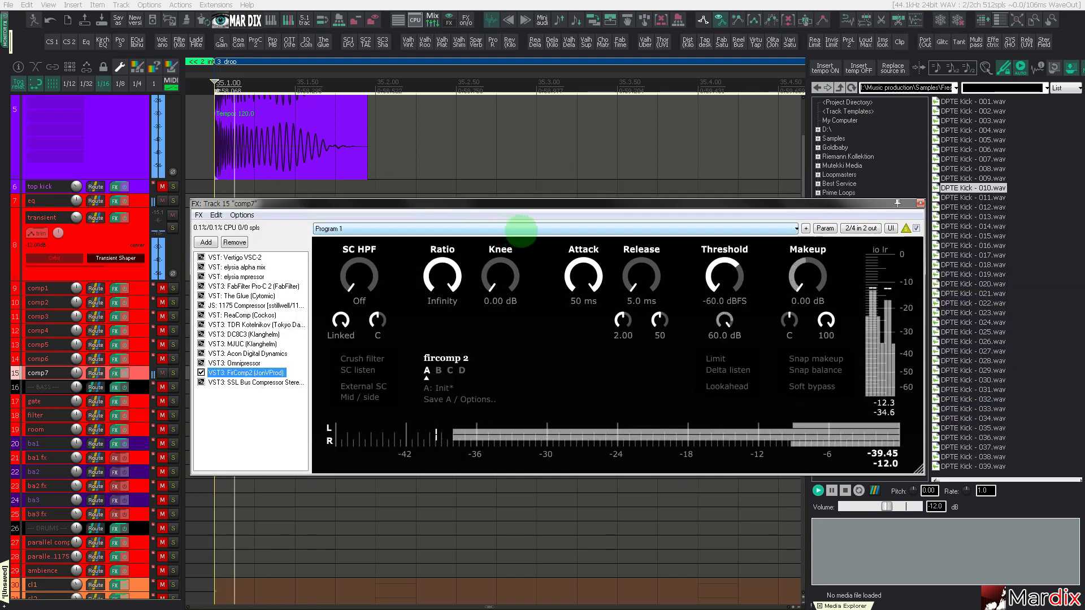
pyautogui.moveTo(622, 319); pyautogui.dragTo(663, 441)
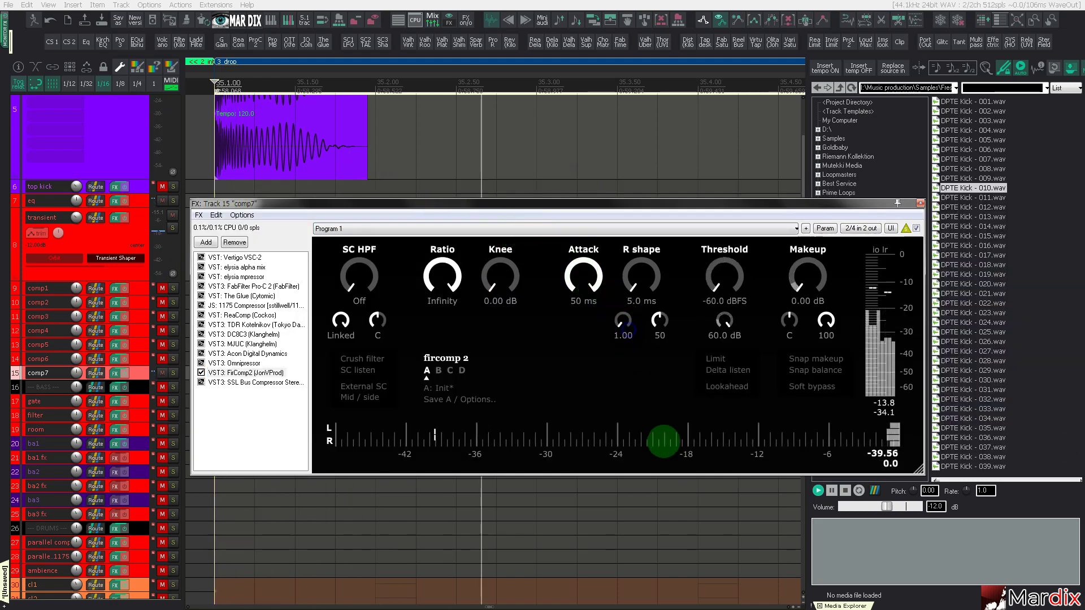
pyautogui.moveTo(659, 322); pyautogui.dragTo(678, 440)
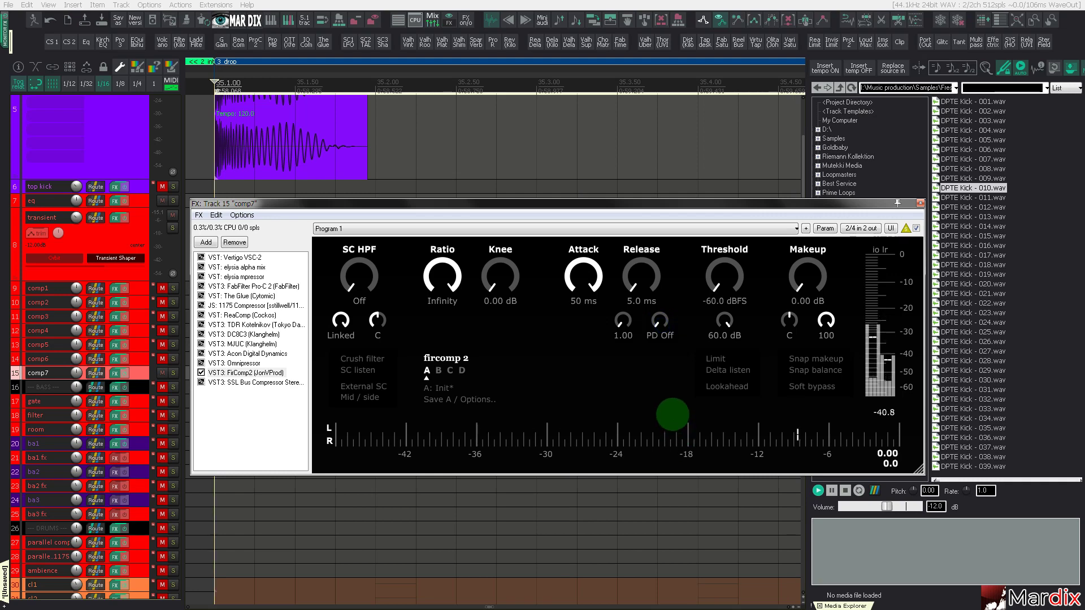
pyautogui.press('Escape')
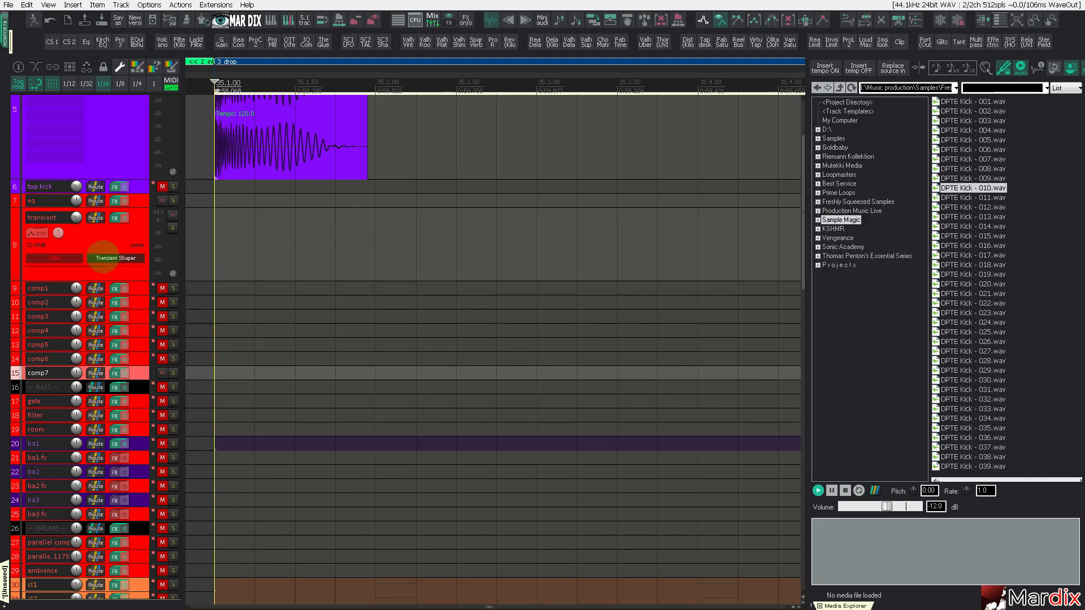
# Step: Trim the end of the kick3 sample to 35.1.50, add a 0.0.25 fade-out, and play it back
pyautogui.scroll(5, 103, 257)
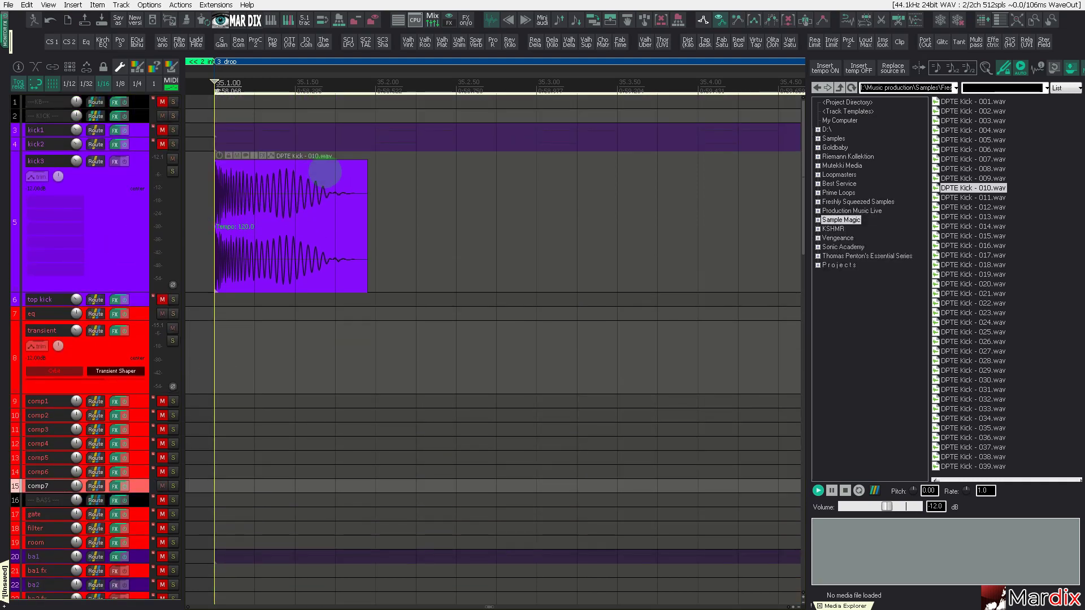
pyautogui.click(337, 177)
pyautogui.moveTo(364, 180); pyautogui.dragTo(255, 171)
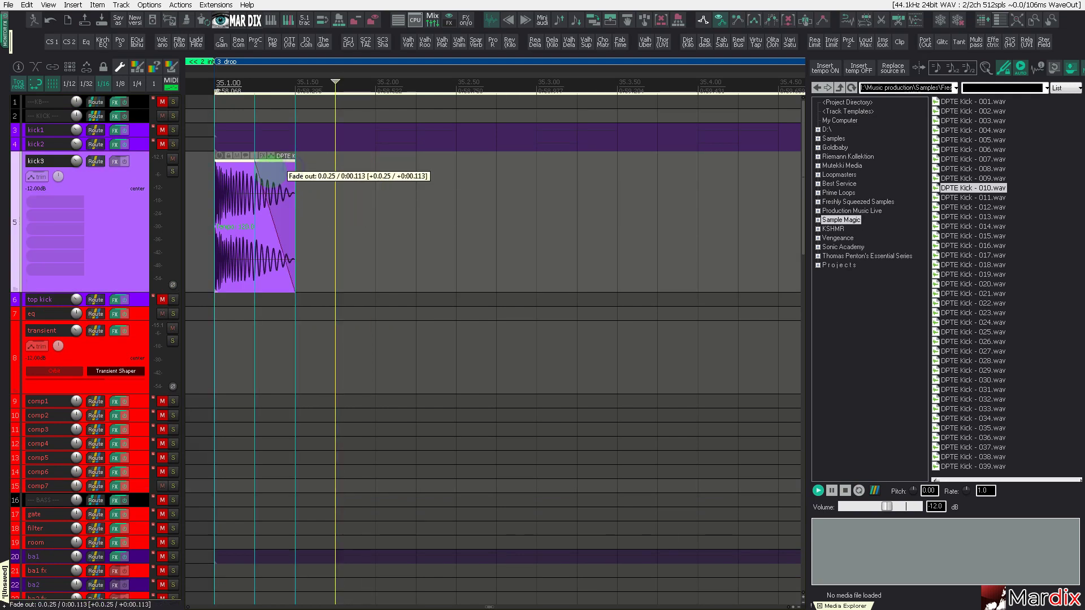
pyautogui.click(198, 194)
pyautogui.press('space')
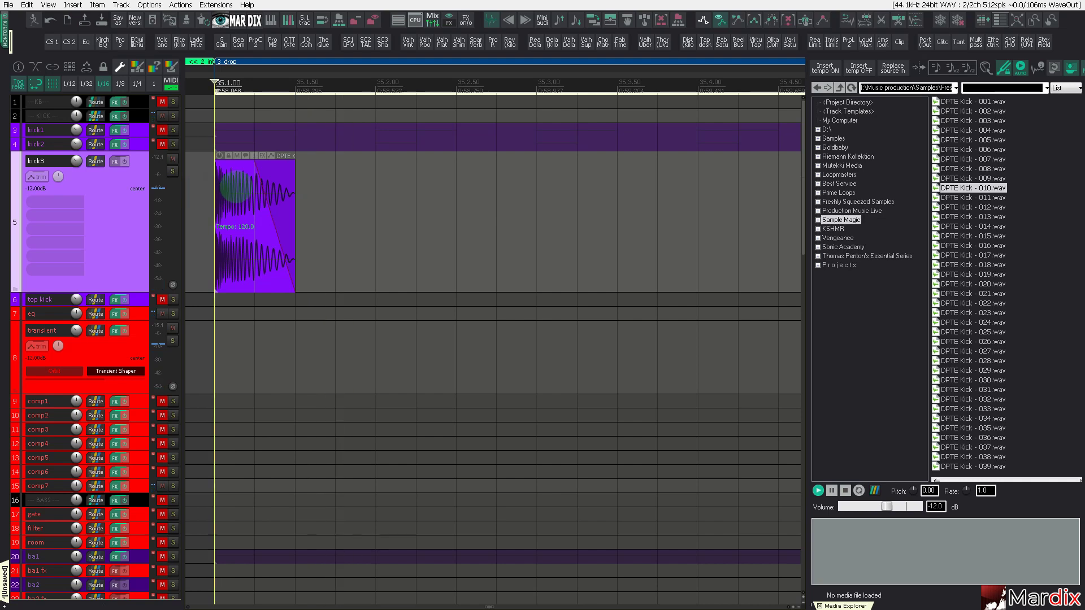
# Step: Extend the end of the kick3 sample to 35.1.75 and listen to it from its start
pyautogui.moveTo(295, 194); pyautogui.dragTo(335, 198)
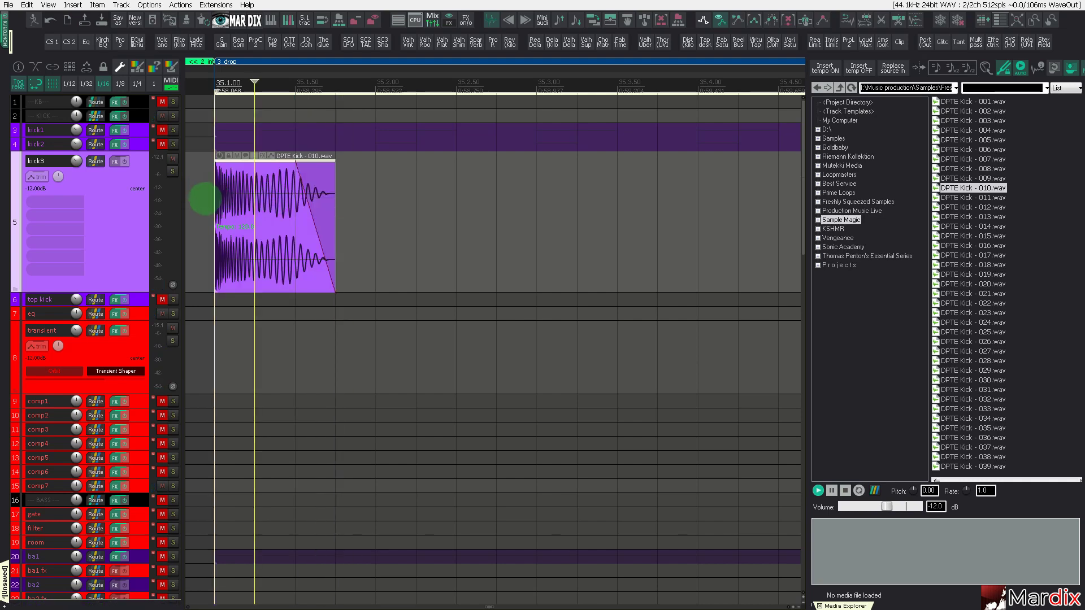
pyautogui.click(199, 198)
pyautogui.press('space')
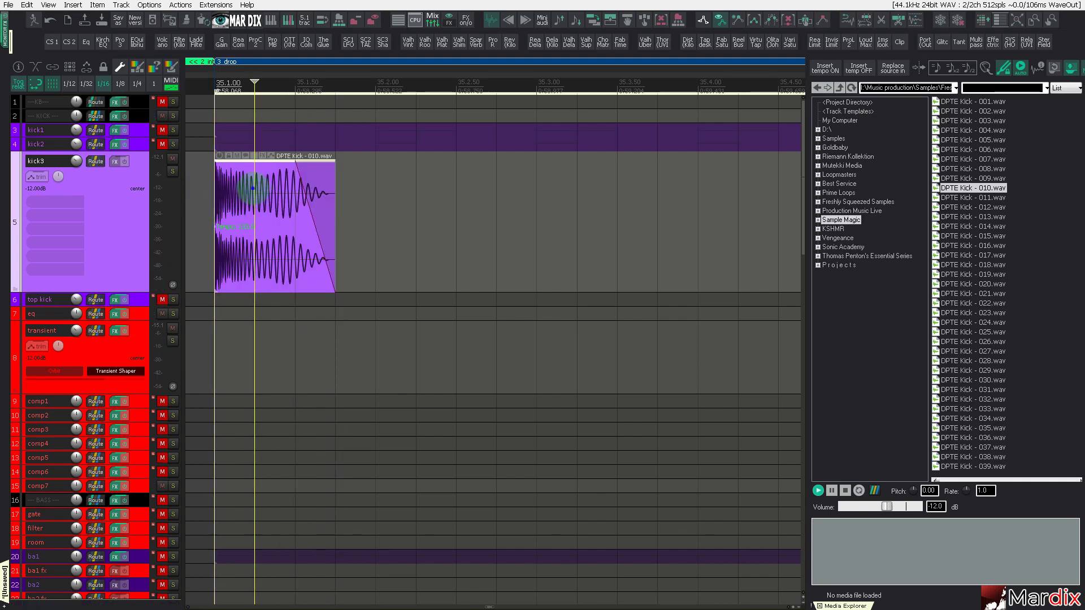
# Step: Copy the trimmed kick sample to 35.2.00 on the kick3 track and play both hits
pyautogui.moveTo(257, 192); pyautogui.dragTo(418, 195)
pyautogui.click(212, 203)
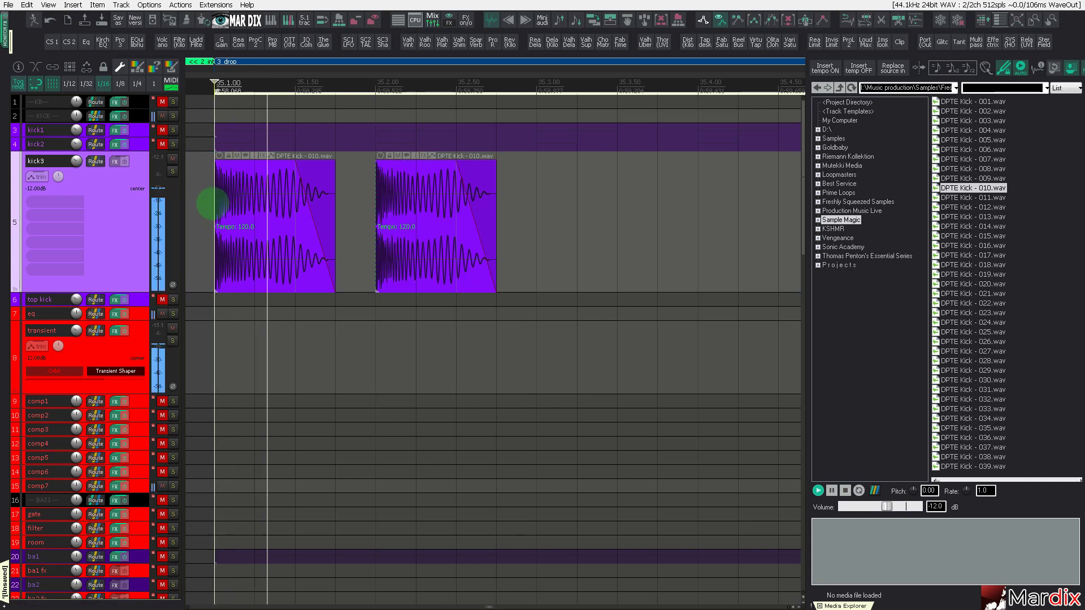
# Step: Select both kick samples on the kick3 track and copy them to 35.3.00 to complete the bar
pyautogui.click(232, 205)
pyautogui.keyDown('ctrl'); pyautogui.click(416, 200); pyautogui.keyUp('ctrl')
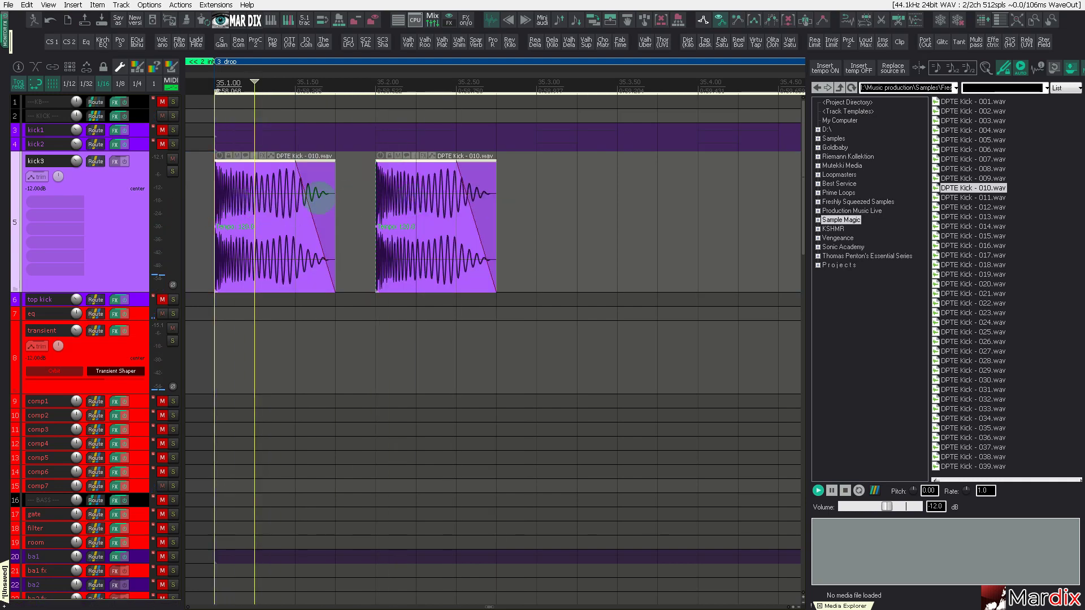
pyautogui.moveTo(262, 197); pyautogui.dragTo(565, 201)
pyautogui.scroll(-4, 566, 200)
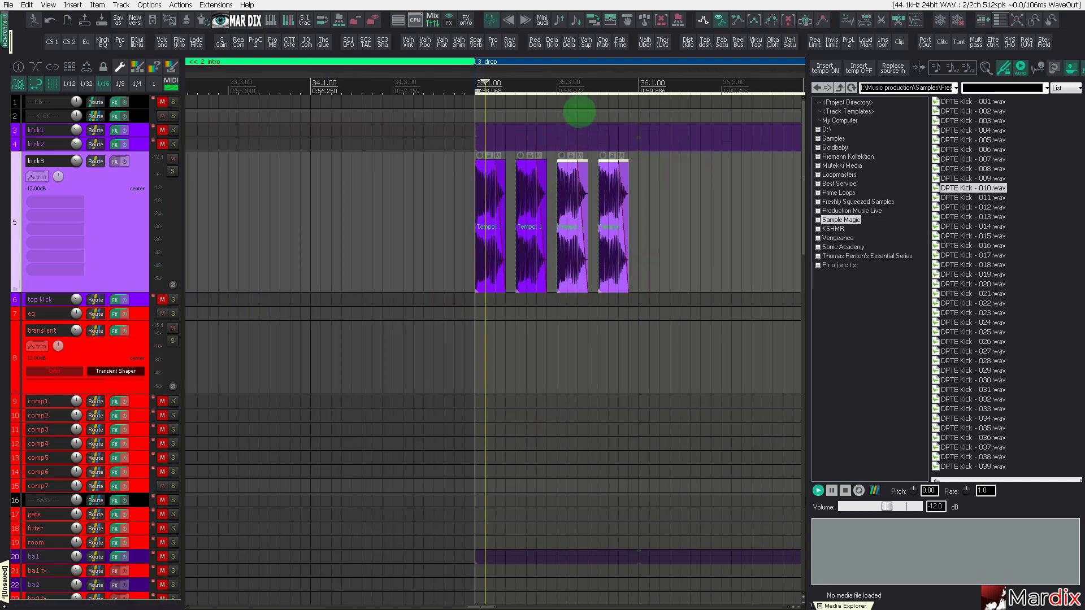
pyautogui.moveTo(588, 75); pyautogui.dragTo(357, 80)
# Step: Duplicate the four-kick bar three times on the kick3 track to fill bars 36 to 38
pyautogui.doubleClick(135, 192)
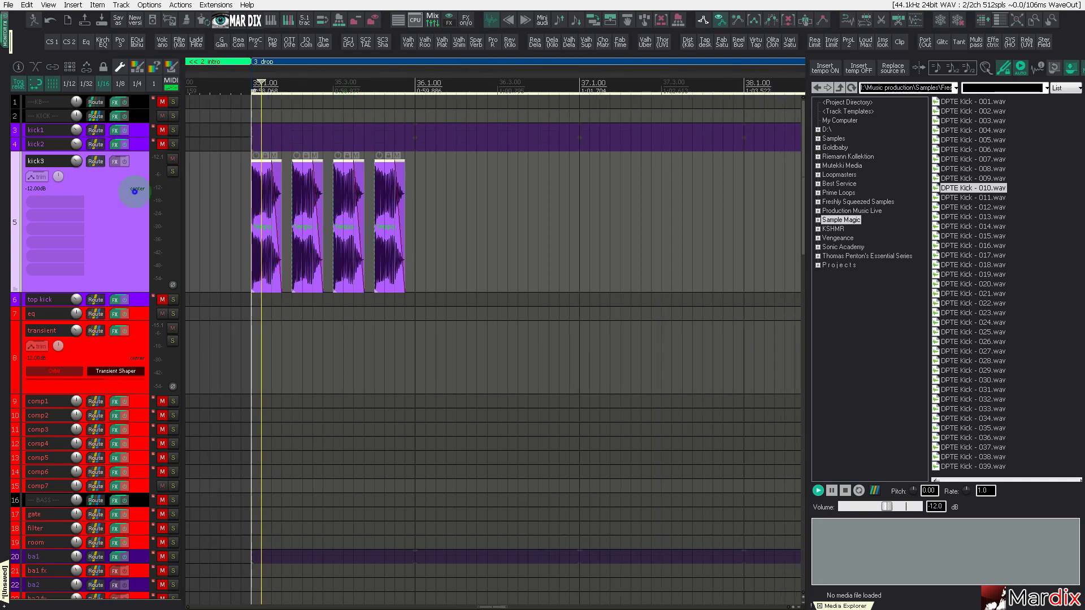
pyautogui.hotkey('ctrl', 'd')
pyautogui.scroll(-2, 258, 206)
pyautogui.hotkey('ctrl', 'd')
pyautogui.hotkey('ctrl', 'd')
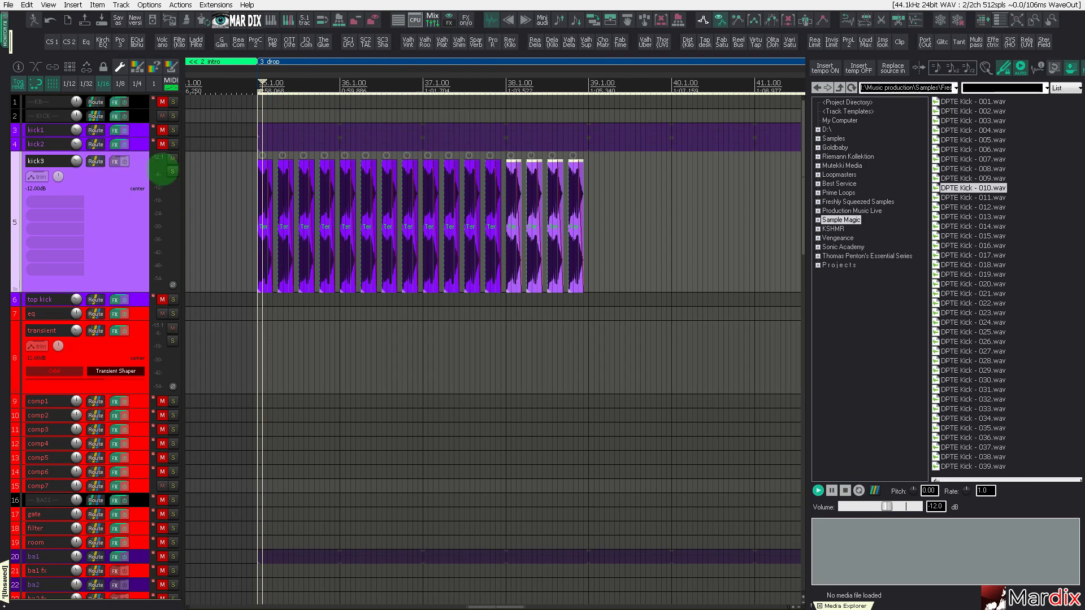
# Step: Set the project grid line spacing to 1/8T in the Snap/Grid Settings
pyautogui.scroll(6, 235, 184)
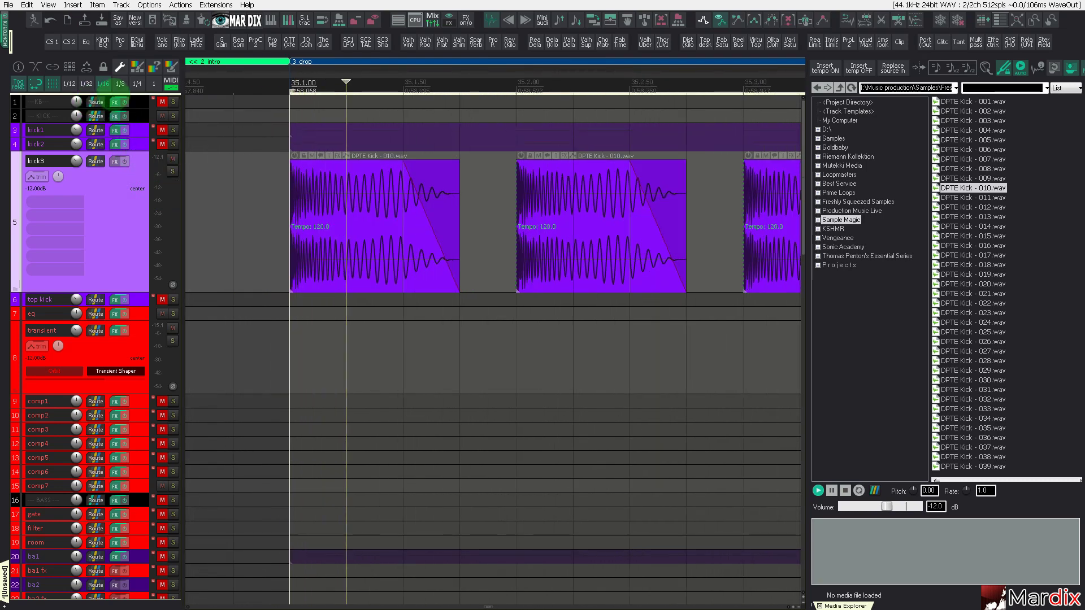
pyautogui.click(221, 21)
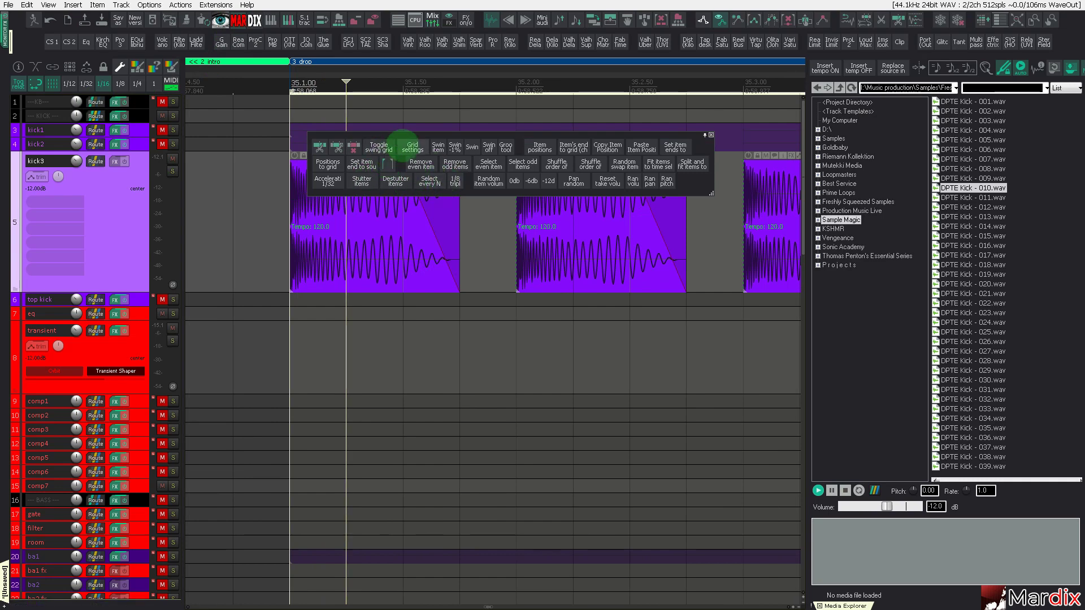
pyautogui.click(412, 145)
pyautogui.click(358, 311)
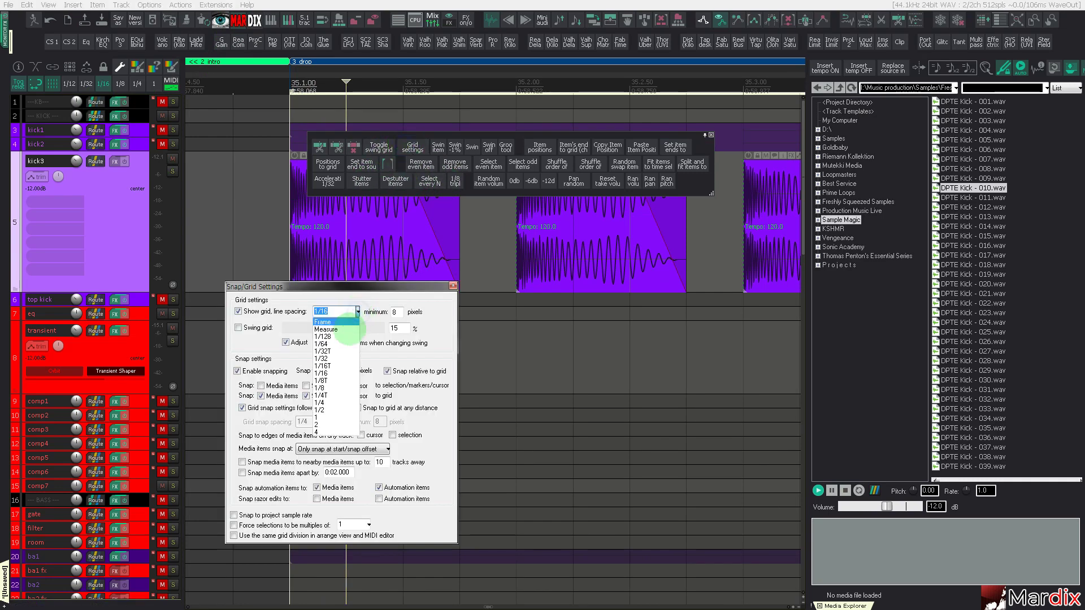
pyautogui.click(340, 382)
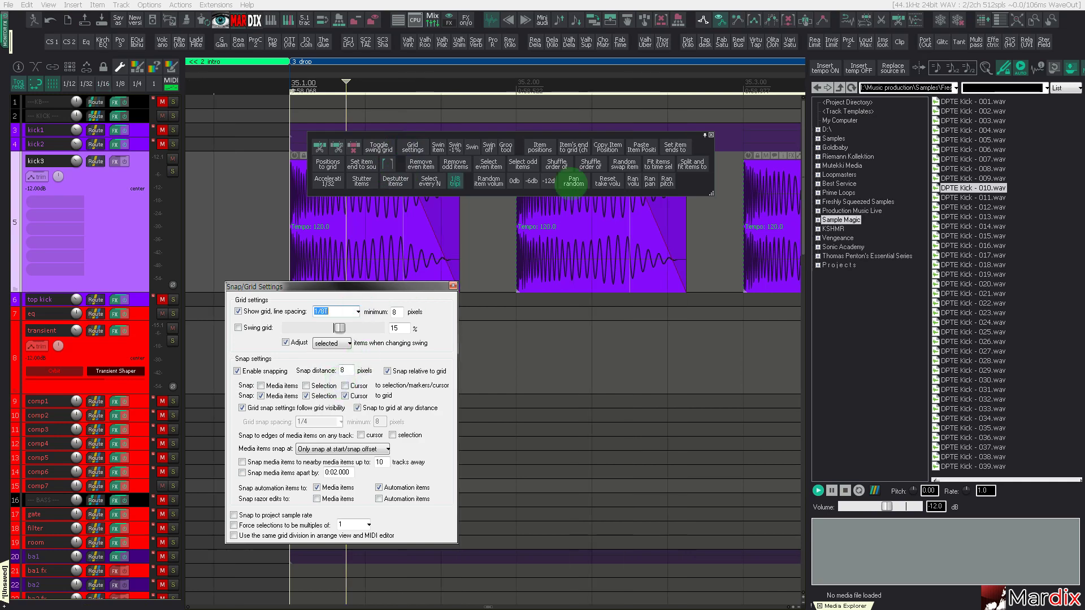
pyautogui.click(493, 222)
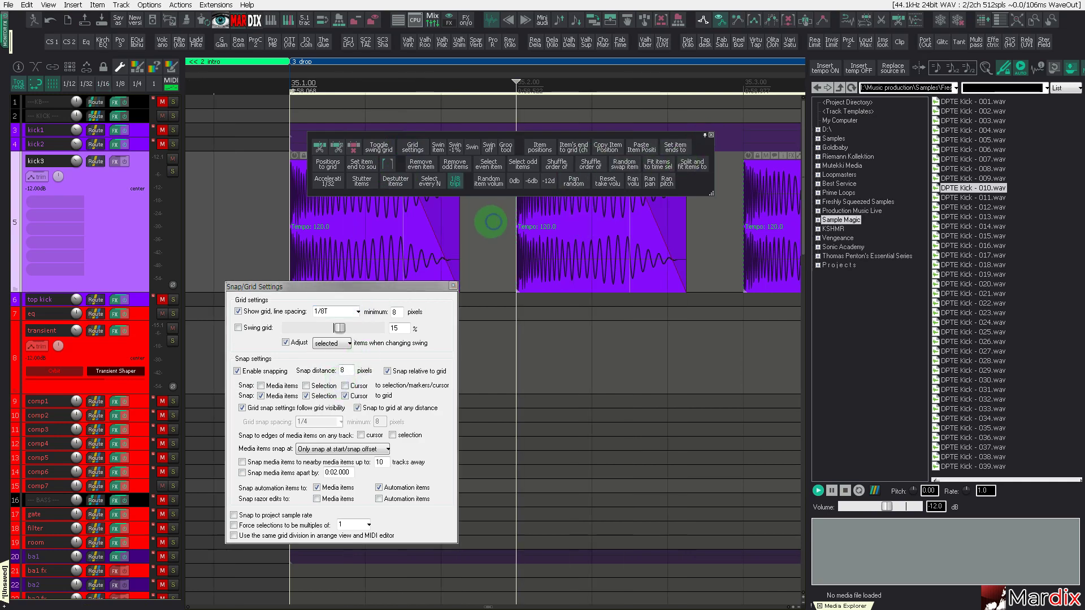
# Step: Trim the end of the first kick3 sample to the second 1/8T grid line after 35.1.00
pyautogui.click(349, 223)
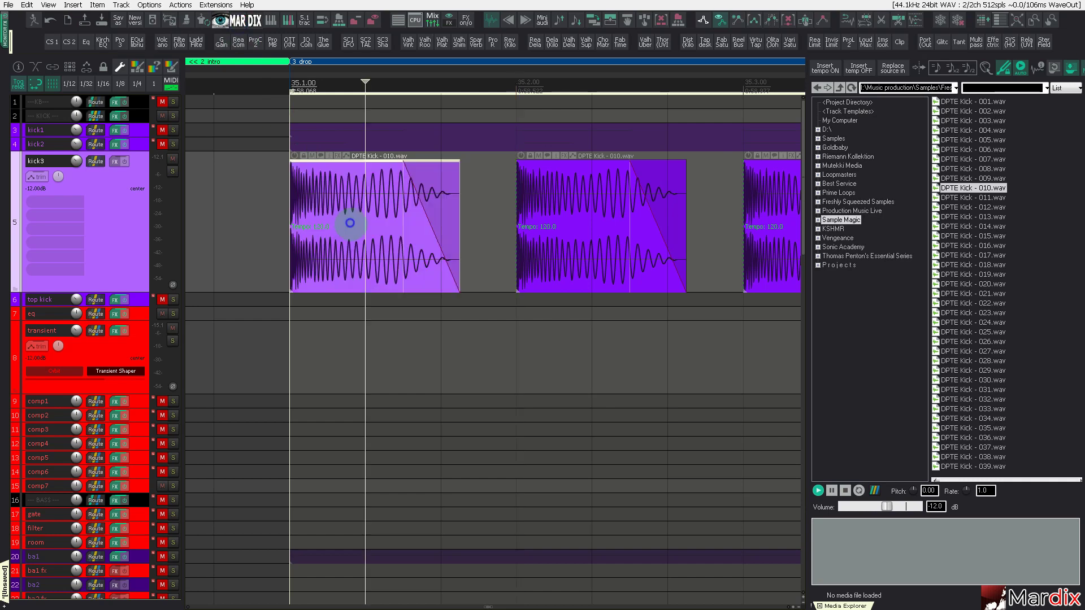
pyautogui.moveTo(456, 230)
pyautogui.mouseDown()
pyautogui.moveTo(444, 233)
pyautogui.moveTo(445, 217)
pyautogui.mouseUp()
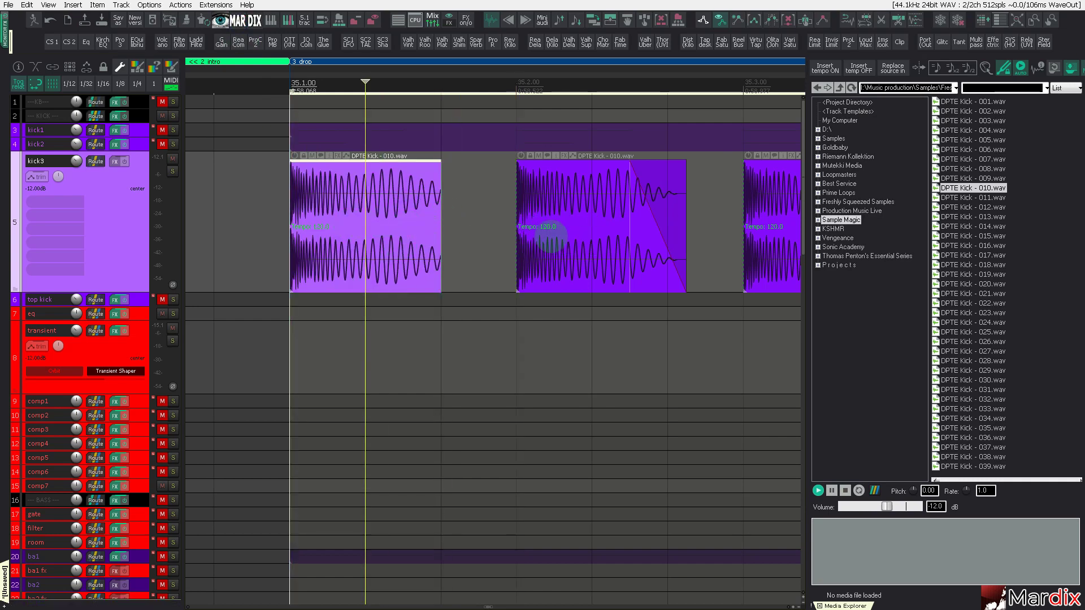
pyautogui.click(516, 256)
pyautogui.moveTo(450, 267)
pyautogui.mouseDown()
pyautogui.moveTo(507, 265)
pyautogui.moveTo(450, 266)
pyautogui.mouseUp()
# Step: Delete all kick copies after the first sample on the kick3 track
pyautogui.click(554, 260)
pyautogui.press('Delete')
pyautogui.scroll(-2, 546, 253)
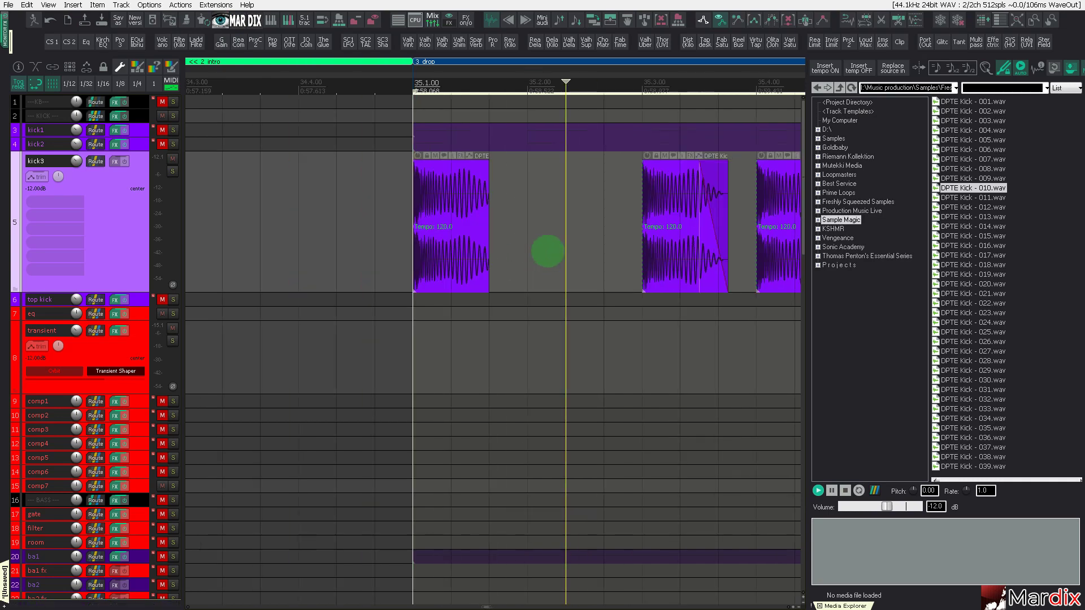
pyautogui.click(663, 252)
pyautogui.moveTo(629, 72); pyautogui.dragTo(457, 168)
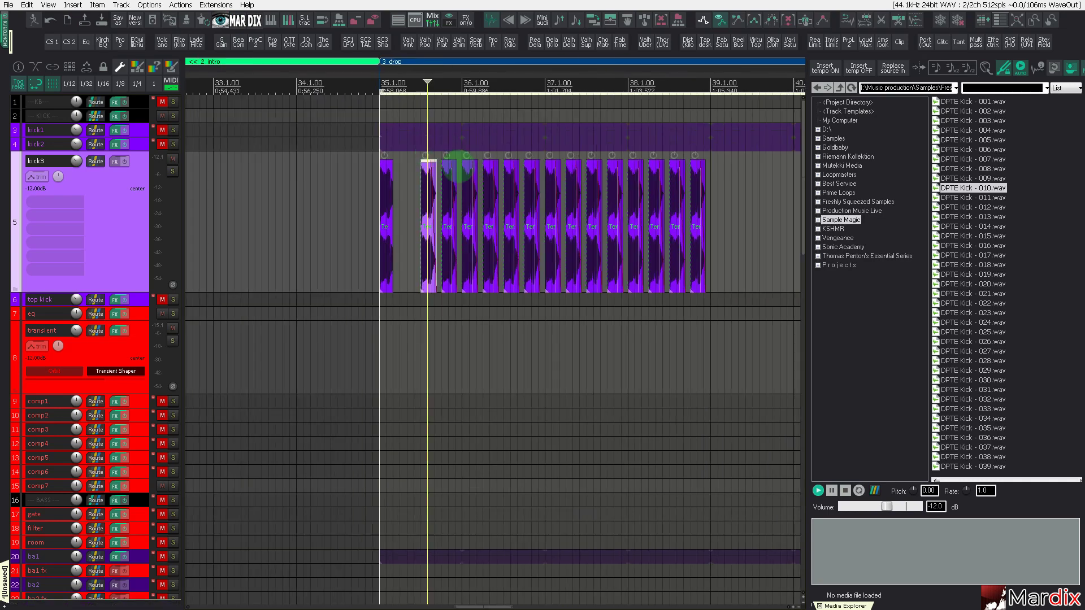
pyautogui.keyDown('shift'); pyautogui.click(694, 205); pyautogui.keyUp('shift')
pyautogui.press('Delete')
# Step: Set the project grid line spacing to 1/16 and close the grid toolbar
pyautogui.scroll(8, 484, 189)
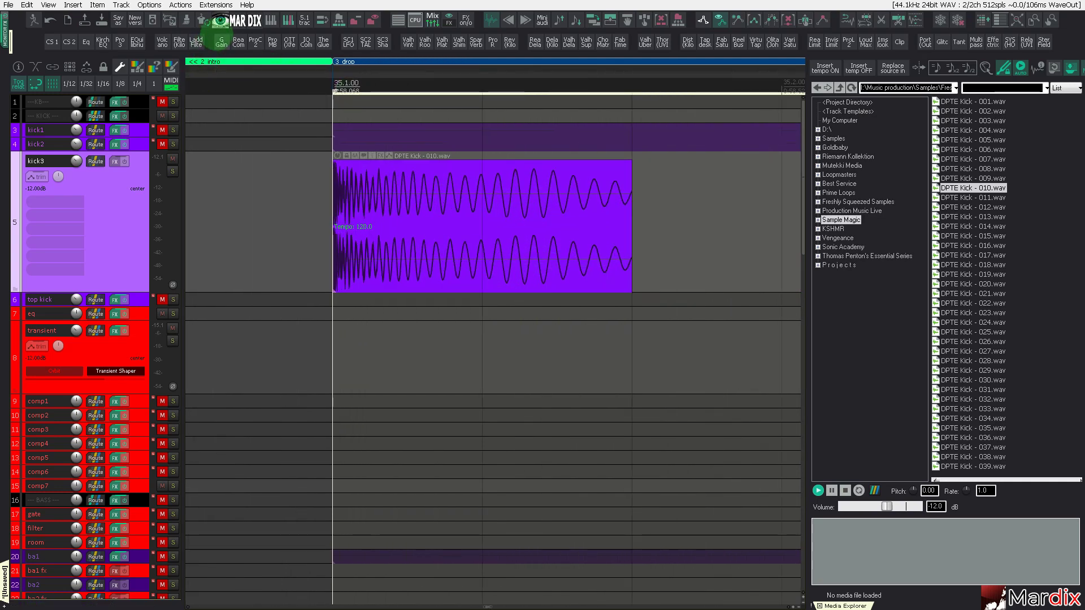
pyautogui.click(220, 21)
pyautogui.click(413, 146)
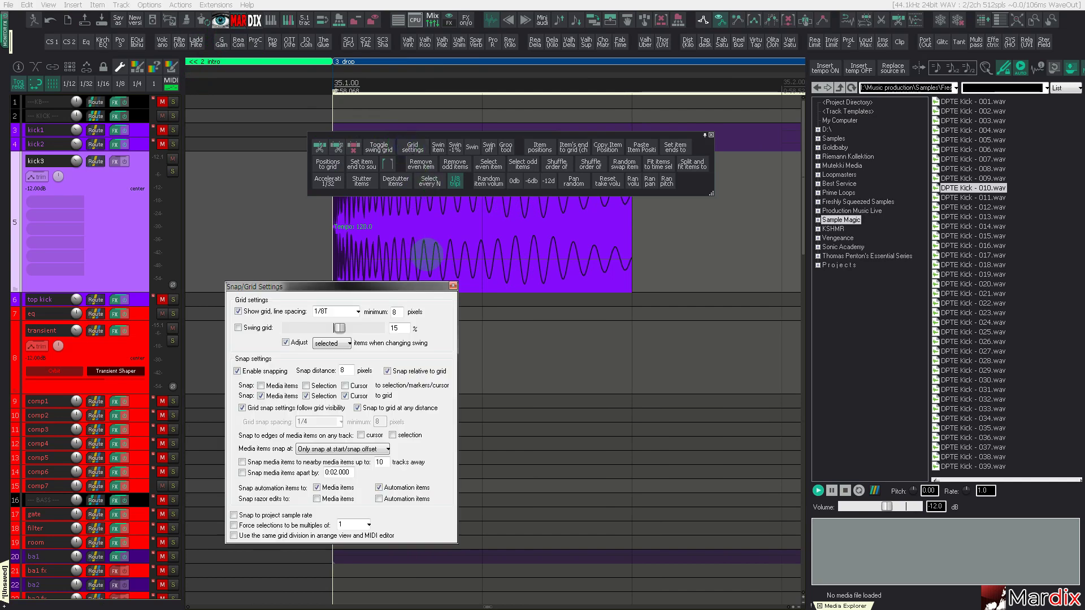
pyautogui.click(356, 312)
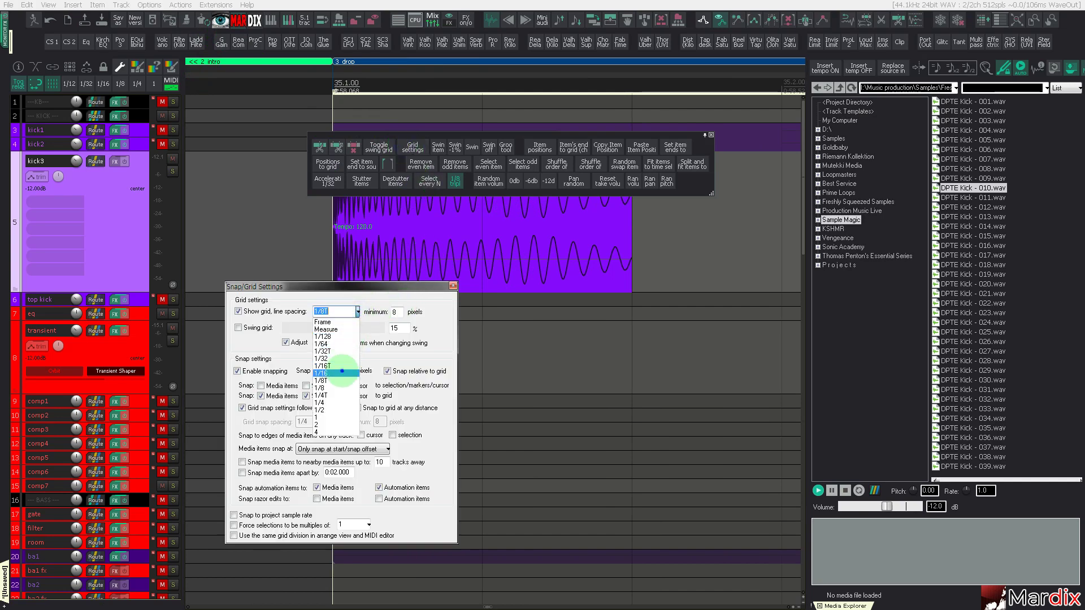
pyautogui.click(342, 373)
pyautogui.click(711, 135)
# Step: Add a short fade-out to the trimmed kick3 sample, starting at about 35.1.50
pyautogui.click(596, 196)
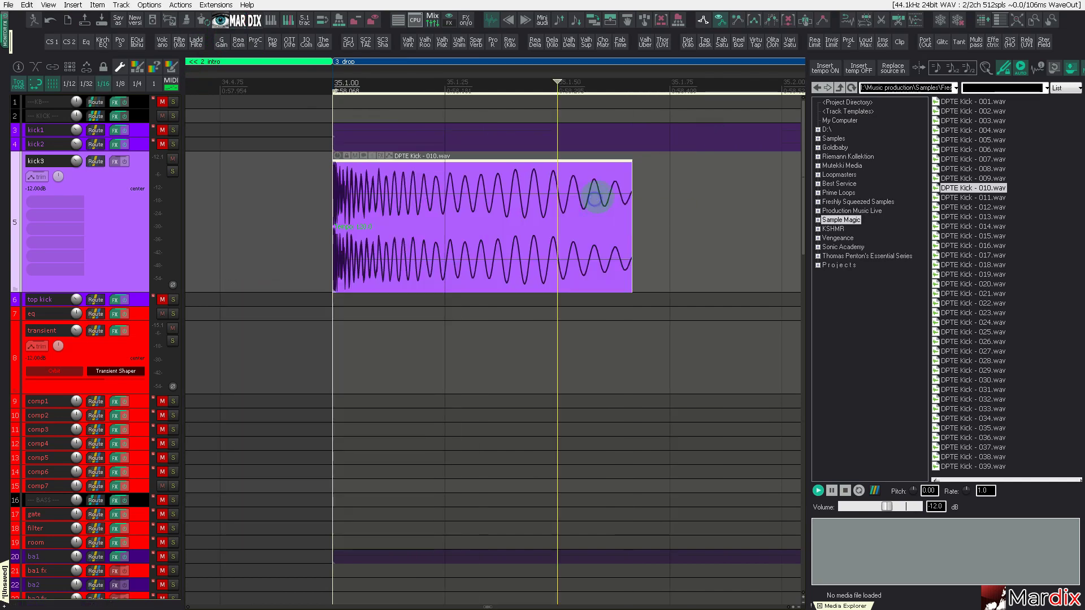
pyautogui.moveTo(631, 164); pyautogui.dragTo(574, 168)
pyautogui.scroll(-5, 574, 169)
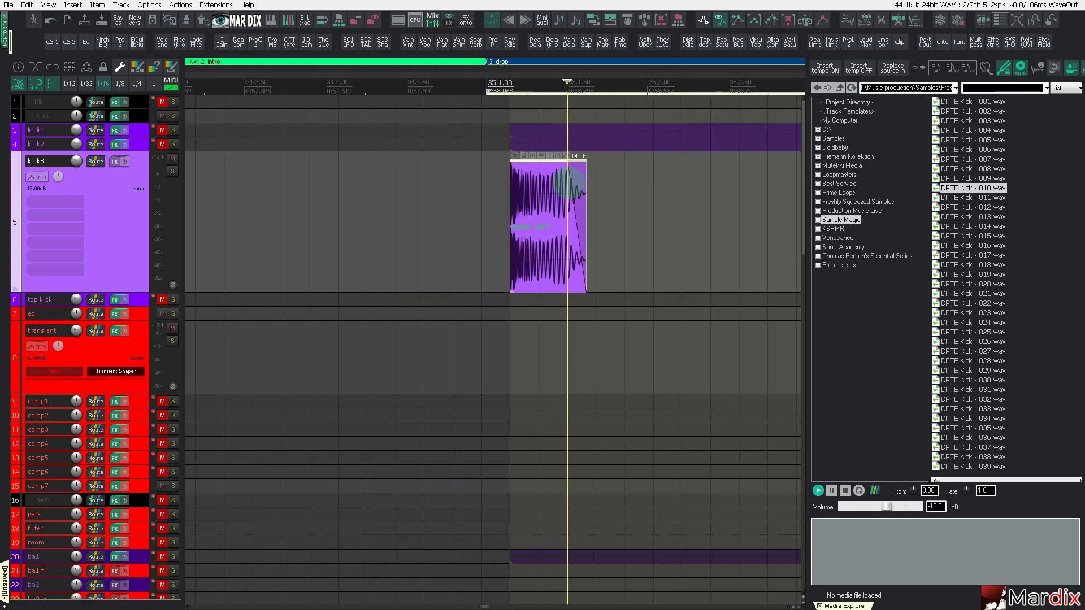
pyautogui.moveTo(556, 66); pyautogui.dragTo(330, 87)
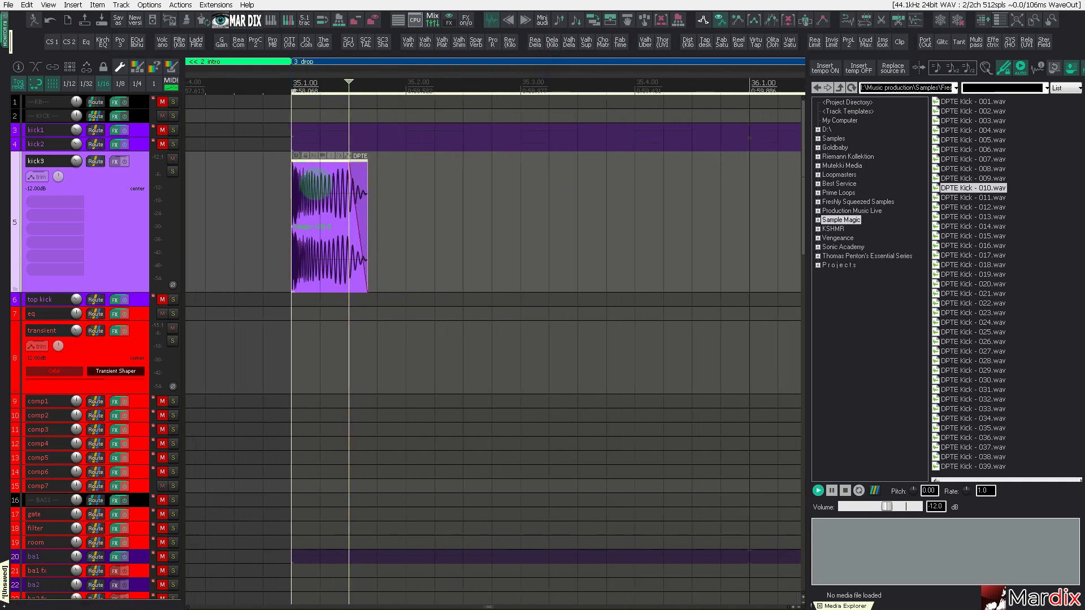
# Step: Copy the faded kick to 35.2.00 on the kick3 track and play both hits from just before 35.1.00
pyautogui.moveTo(314, 184); pyautogui.dragTo(429, 184)
pyautogui.click(258, 195)
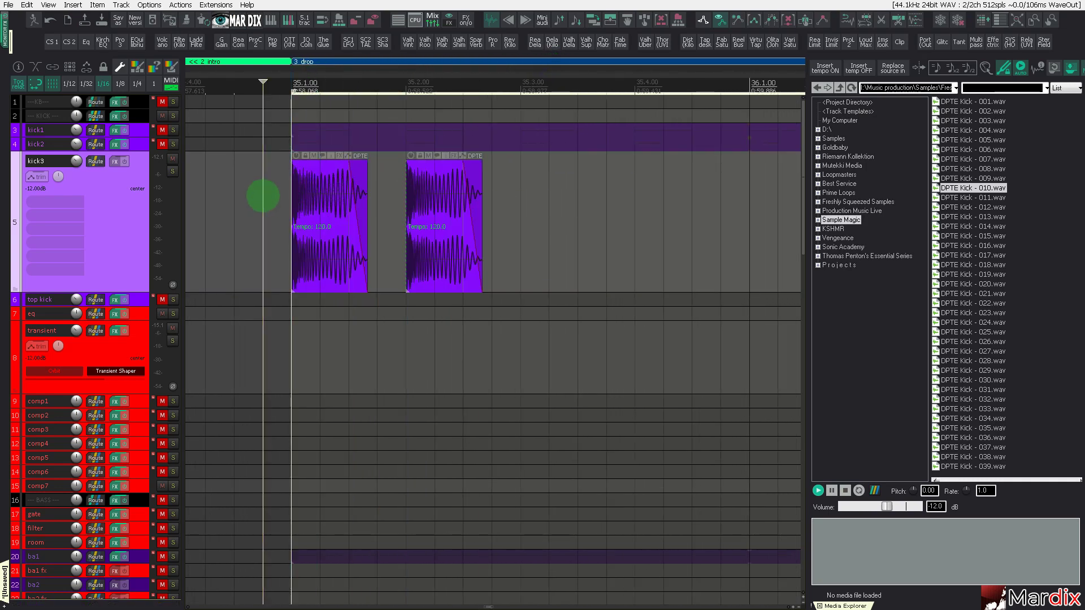
pyautogui.press('space')
pyautogui.press('space')
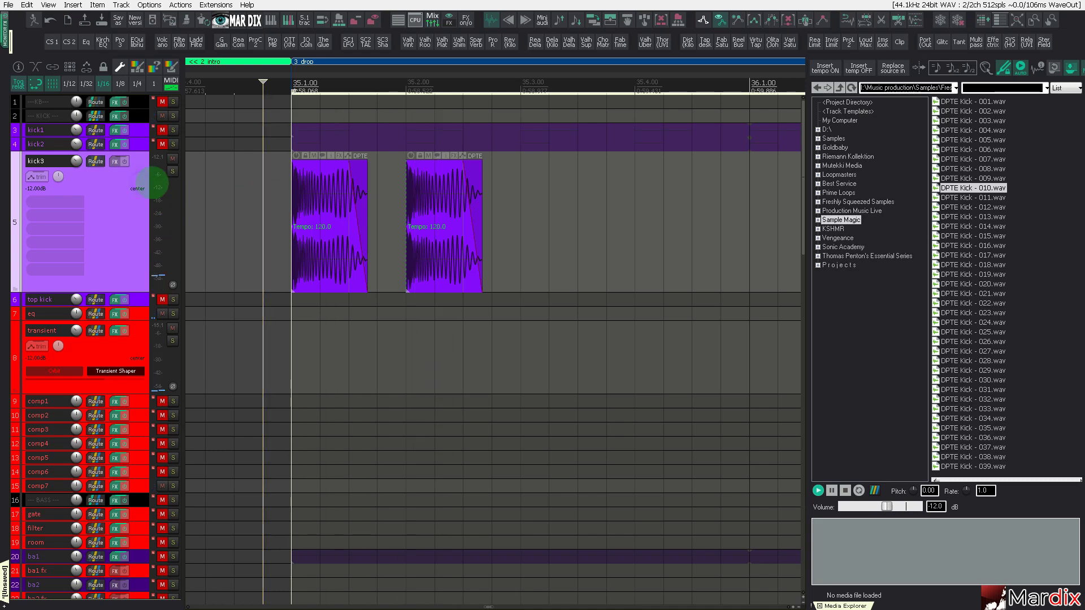
# Step: Copy the pair of kicks to 35.3.00 and select all four hits on the kick3 track
pyautogui.doubleClick(144, 179)
pyautogui.moveTo(325, 189); pyautogui.dragTo(554, 192)
pyautogui.doubleClick(114, 181)
# Step: Duplicate the four-kick bar repeatedly along the kick3 track across the 3 drop section
pyautogui.scroll(-3, 306, 192)
pyautogui.hotkey('ctrl', 'd')
pyautogui.hotkey('ctrl', 'd')
pyautogui.hotkey('ctrl', 'd')
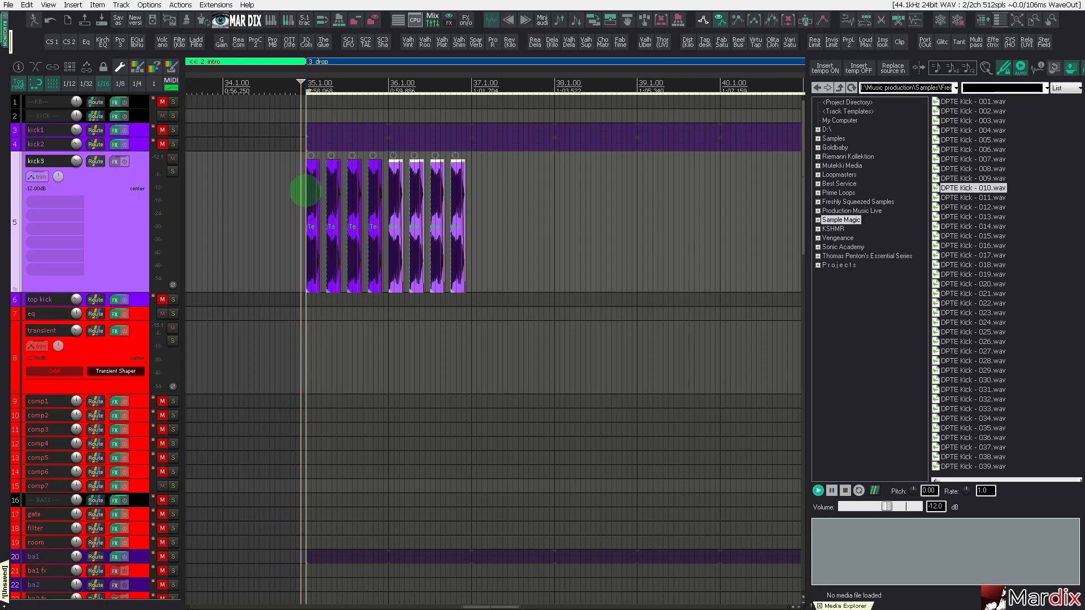
pyautogui.scroll(-3, 305, 191)
pyautogui.scroll(2, 304, 191)
pyautogui.hotkey('ctrl', 'd')
pyautogui.hotkey('ctrl', 'd')
pyautogui.hotkey('ctrl', 'd')
pyautogui.hotkey('ctrl', 'd')
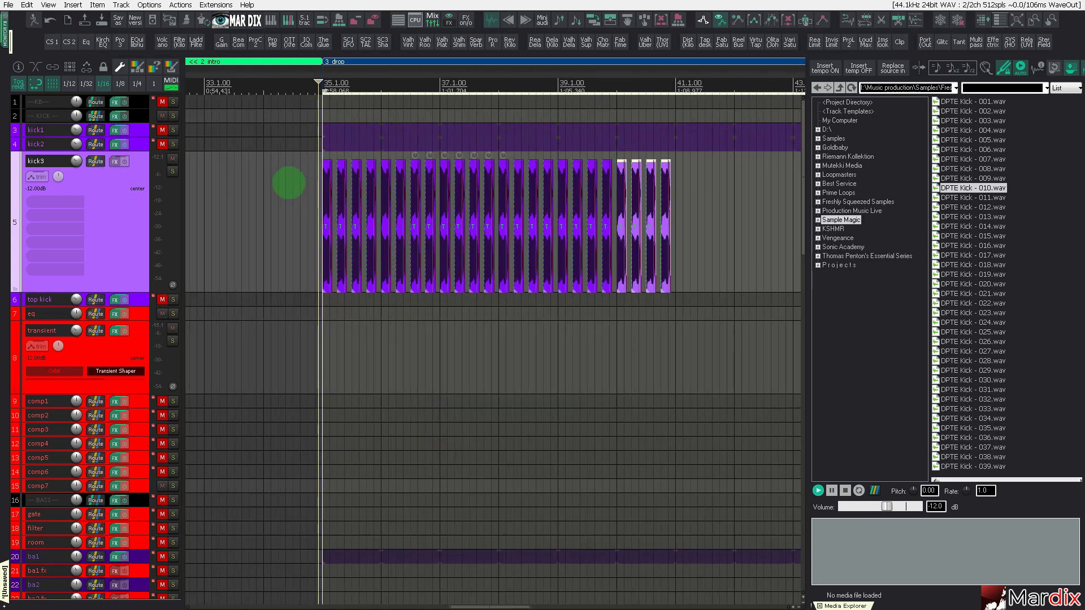
pyautogui.scroll(-1, 292, 185)
pyautogui.hotkey('ctrl', 'd')
pyautogui.hotkey('ctrl', 'd')
pyautogui.hotkey('ctrl', 'd')
pyautogui.hotkey('ctrl', 'd')
pyautogui.scroll(-4, 292, 185)
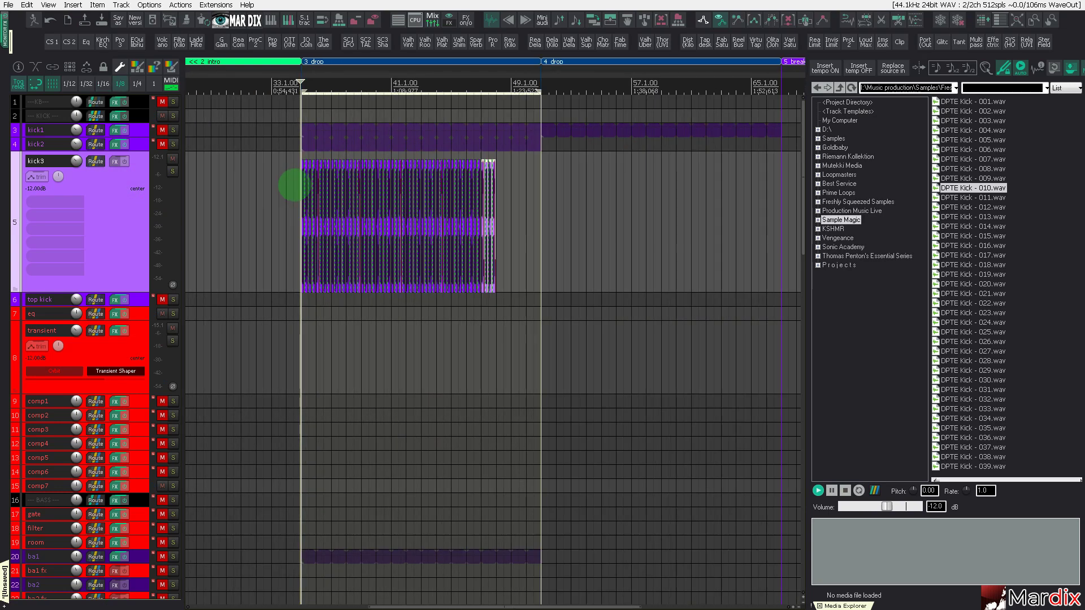
pyautogui.hotkey('ctrl', 'd')
pyautogui.hotkey('ctrl', 'd')
pyautogui.hotkey('ctrl', 'd')
pyautogui.hotkey('ctrl', 'd')
pyautogui.scroll(7, 301, 192)
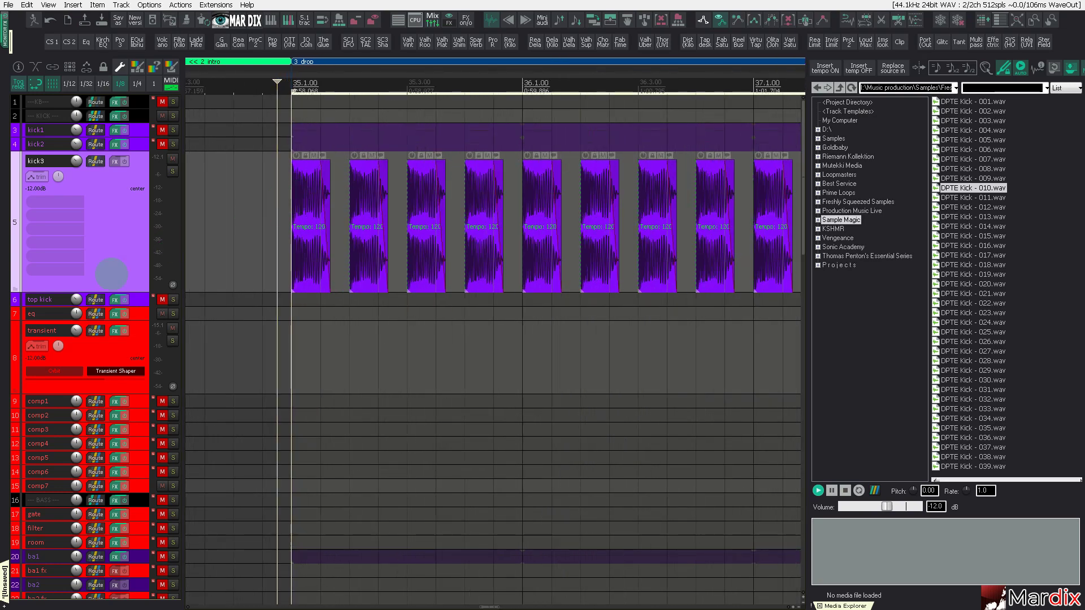
# Step: Unmute the BASS and ba1 tracks, enlarge ba1, and open its item in the MIDI editor
pyautogui.scroll(-1, 104, 283)
pyautogui.scroll(-5, 104, 286)
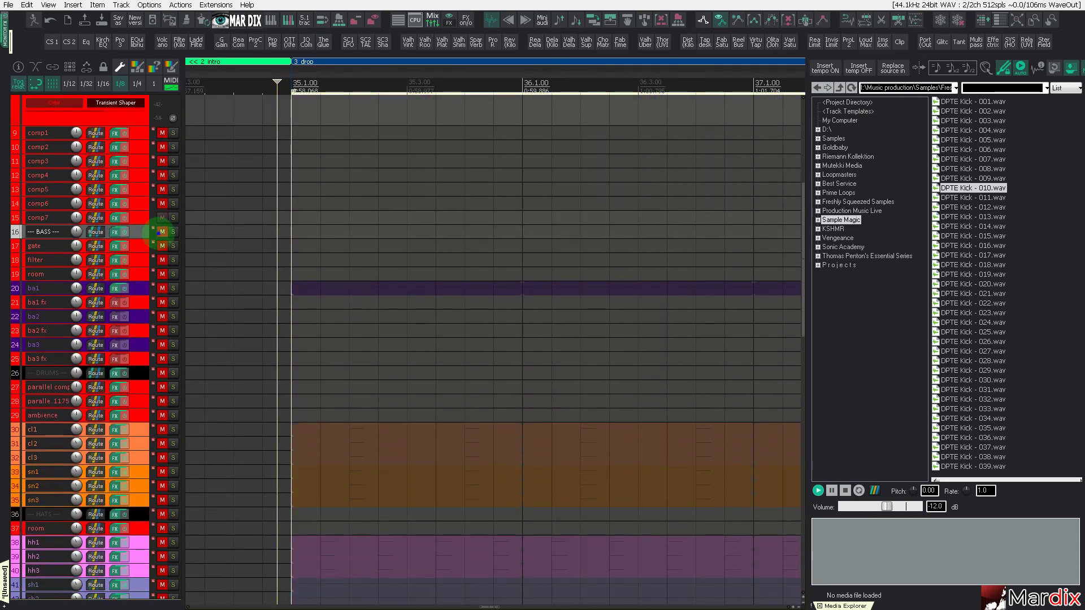
pyautogui.click(143, 288)
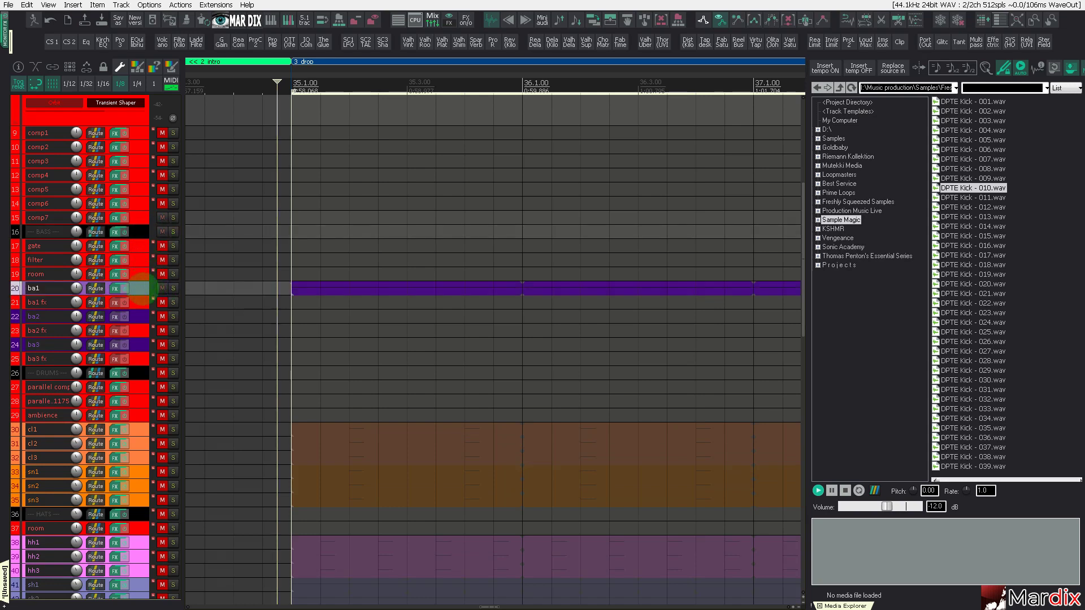
pyautogui.scroll(3, 147, 307)
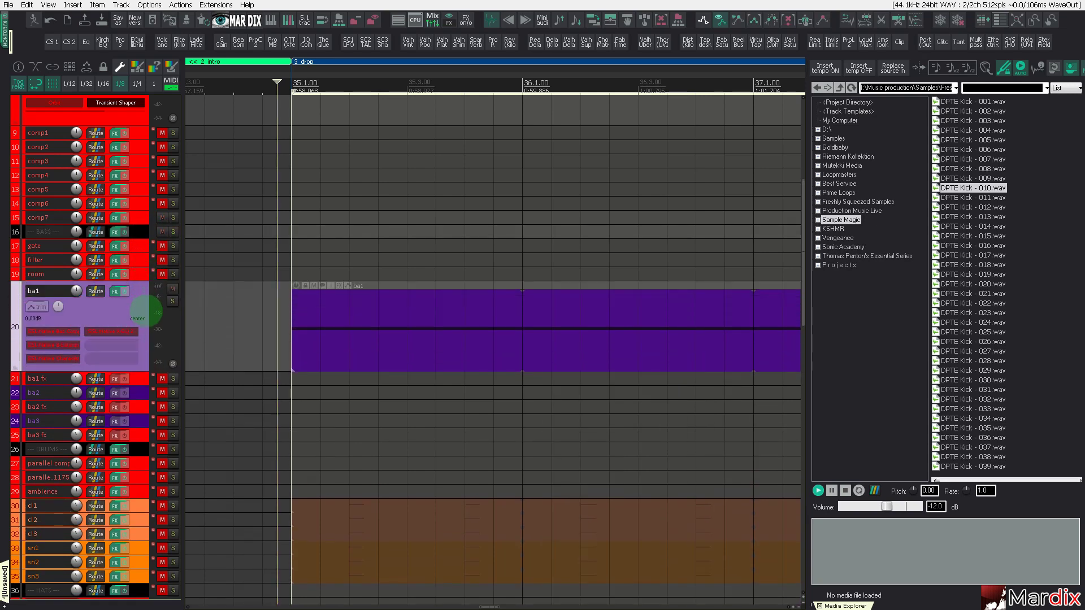
pyautogui.doubleClick(301, 320)
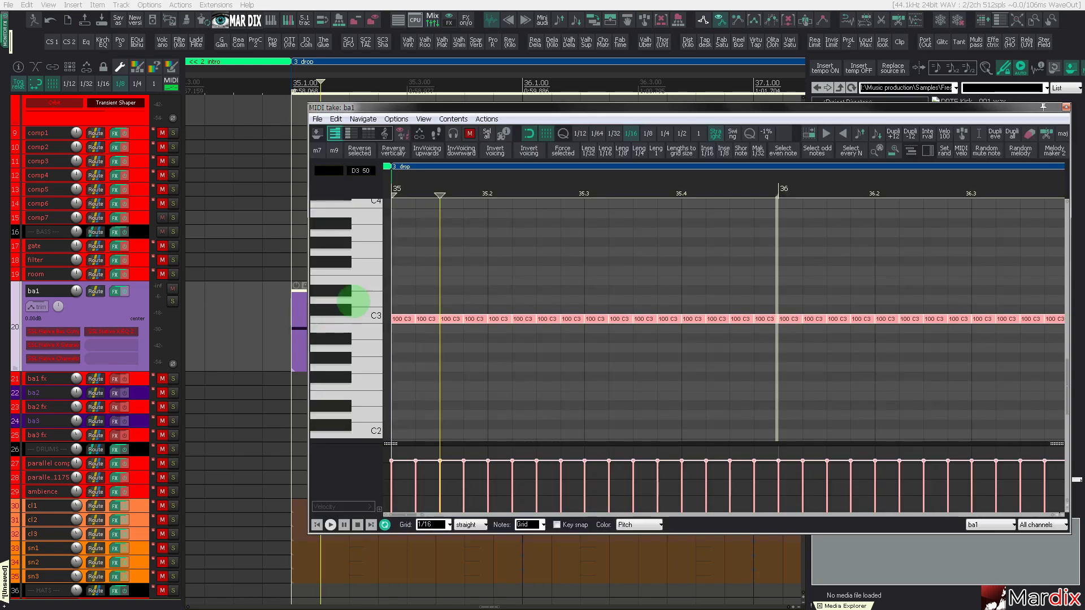
pyautogui.click(172, 301)
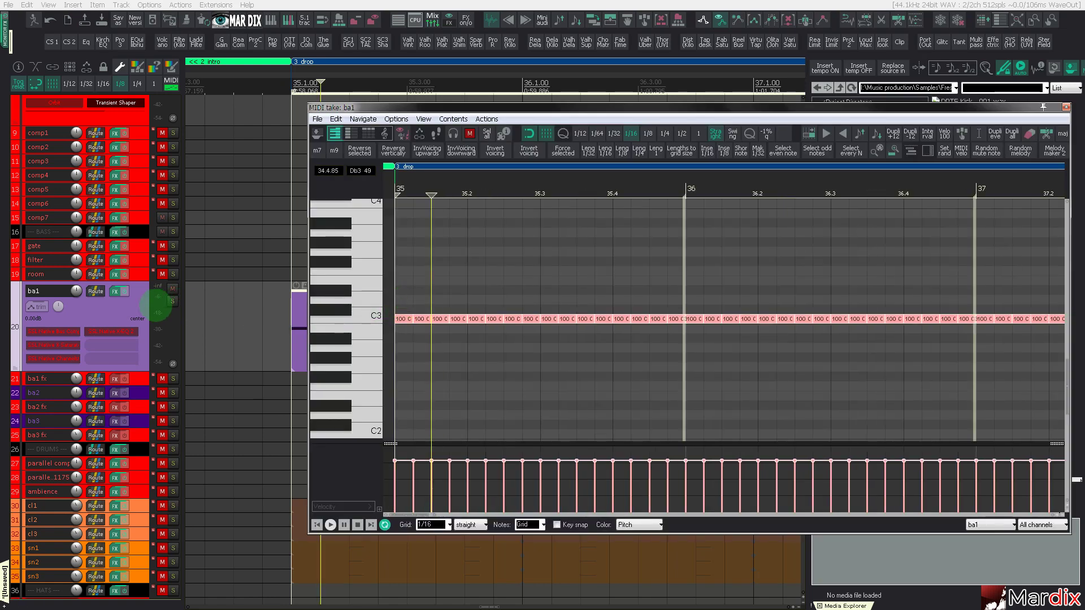
# Step: Open Serum on the ba1 track and load the BASS - Act preset from STEV2 Basses in FSS - Serum Trance Essentials Volume 2
pyautogui.doubleClick(132, 307)
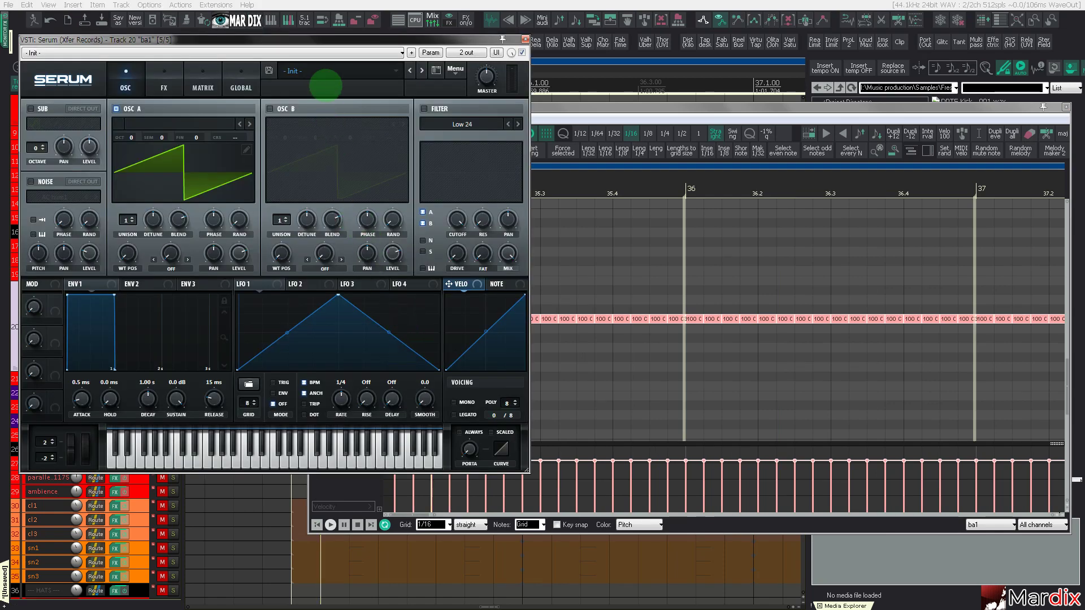
pyautogui.click(325, 71)
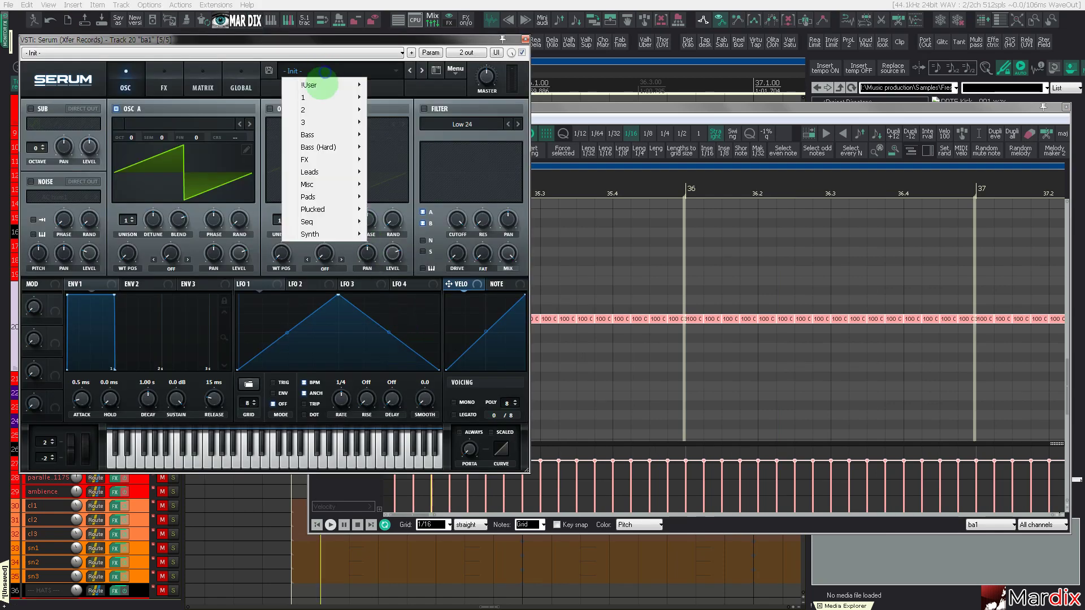
pyautogui.moveTo(320, 121)
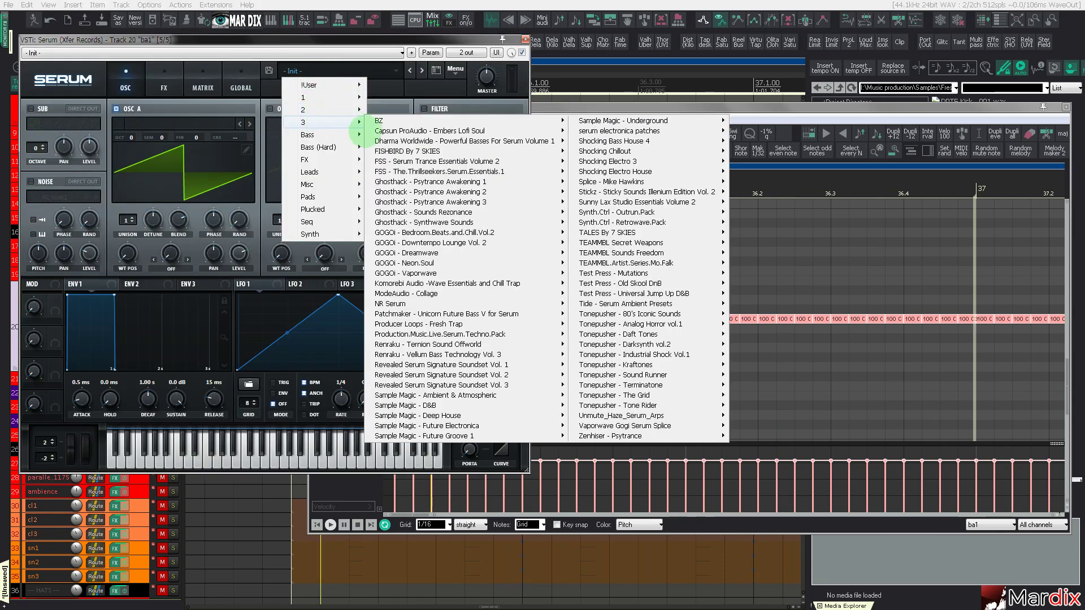
pyautogui.moveTo(443, 159)
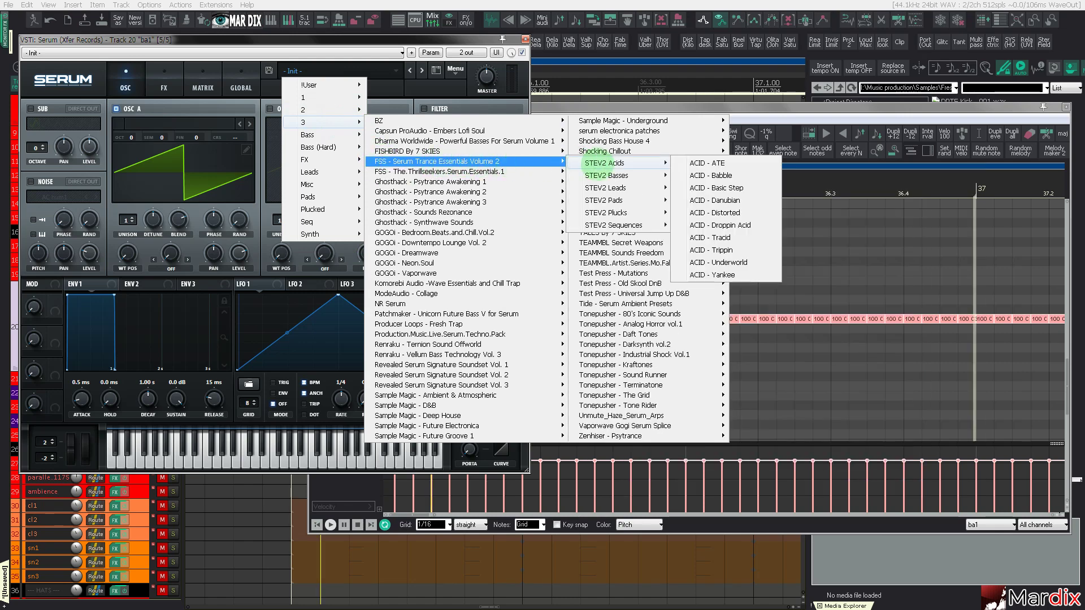
pyautogui.moveTo(616, 176)
pyautogui.click(686, 170)
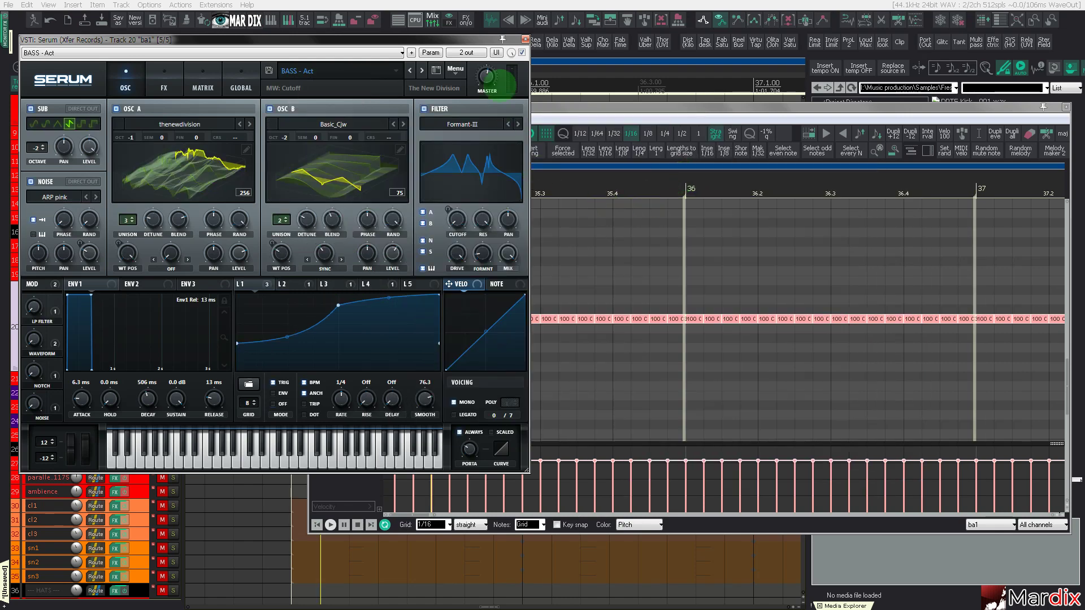
# Step: Start playback of the 3 drop section and close the Serum and MIDI editor windows to return to the arrangement
pyautogui.moveTo(487, 42); pyautogui.dragTo(499, 61)
pyautogui.press('Escape')
pyautogui.press('space')
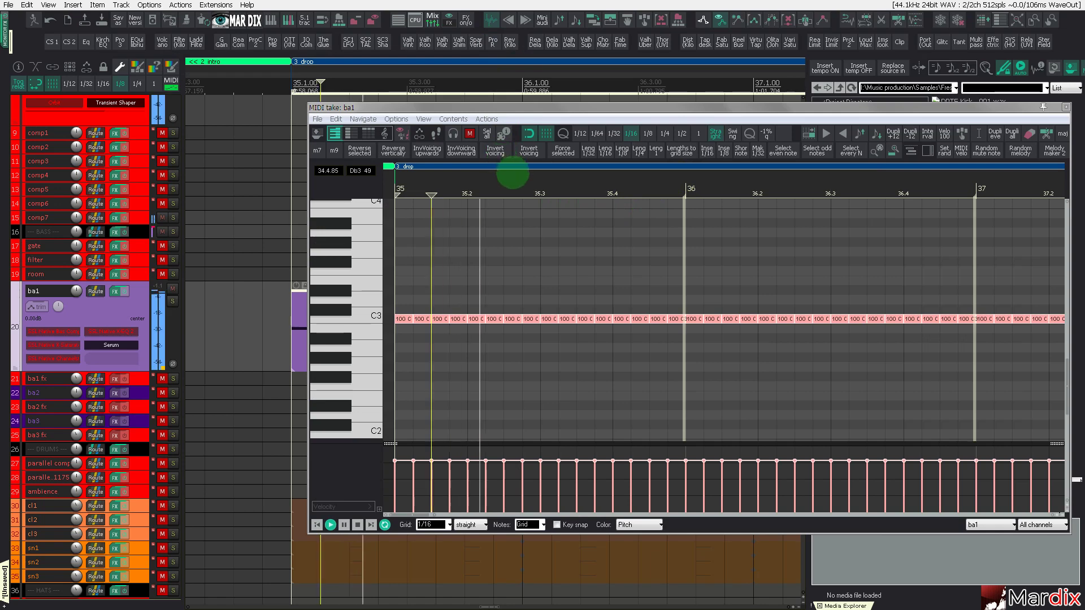
pyautogui.moveTo(526, 108); pyautogui.dragTo(491, 115)
pyautogui.press('Escape')
pyautogui.click(373, 294)
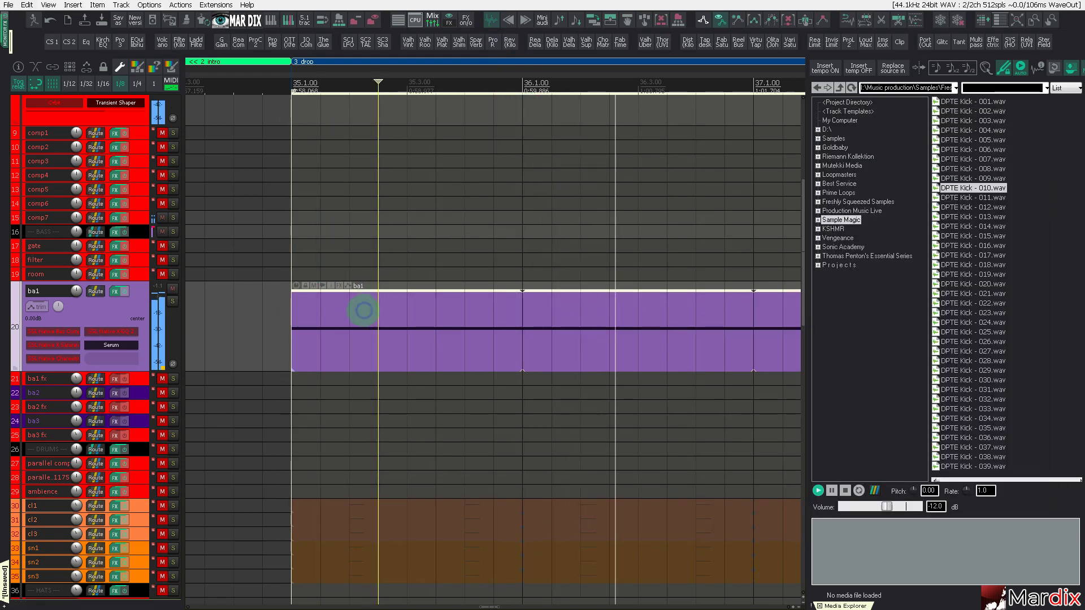
# Step: Reopen Serum on the ba1 track, switch to the BASS - Averna Bass preset, and close the plugin window
pyautogui.scroll(-3, 353, 308)
pyautogui.click(110, 345)
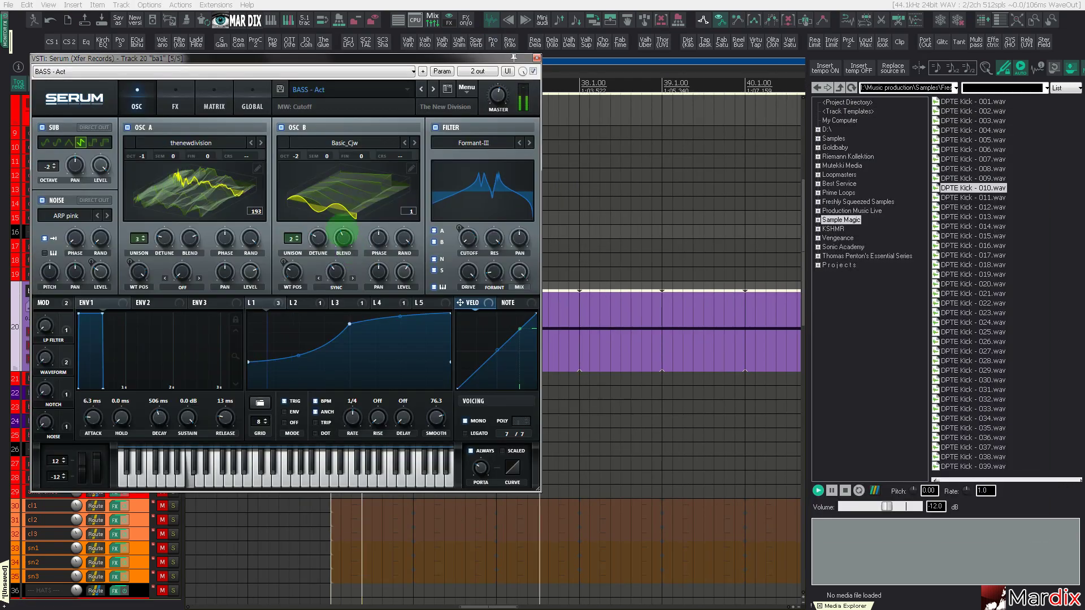
pyautogui.click(433, 90)
pyautogui.moveTo(434, 58); pyautogui.dragTo(578, 100)
pyautogui.click(577, 130)
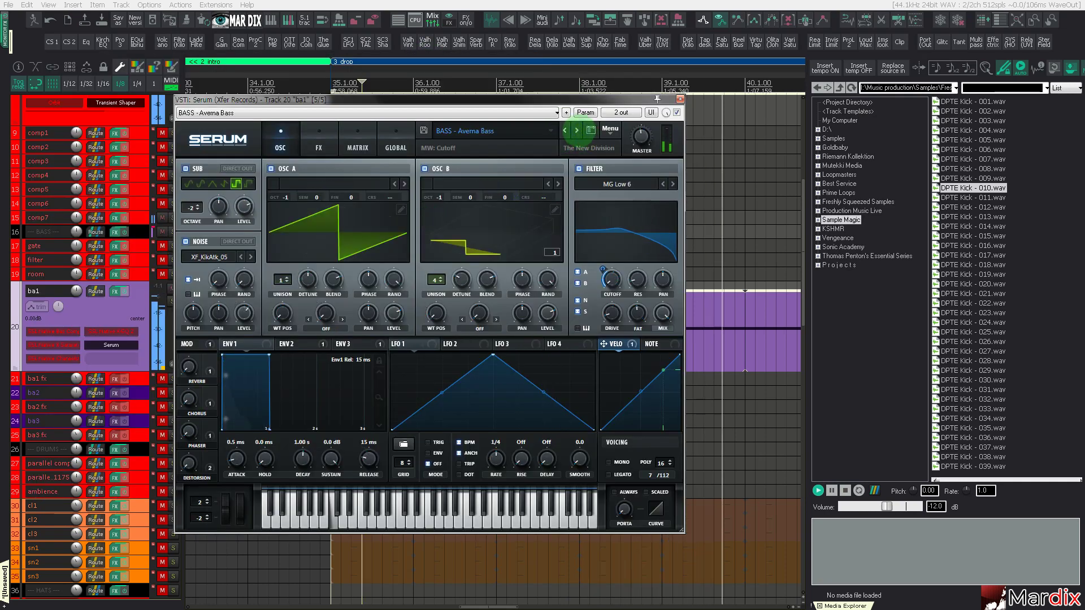
pyautogui.click(680, 99)
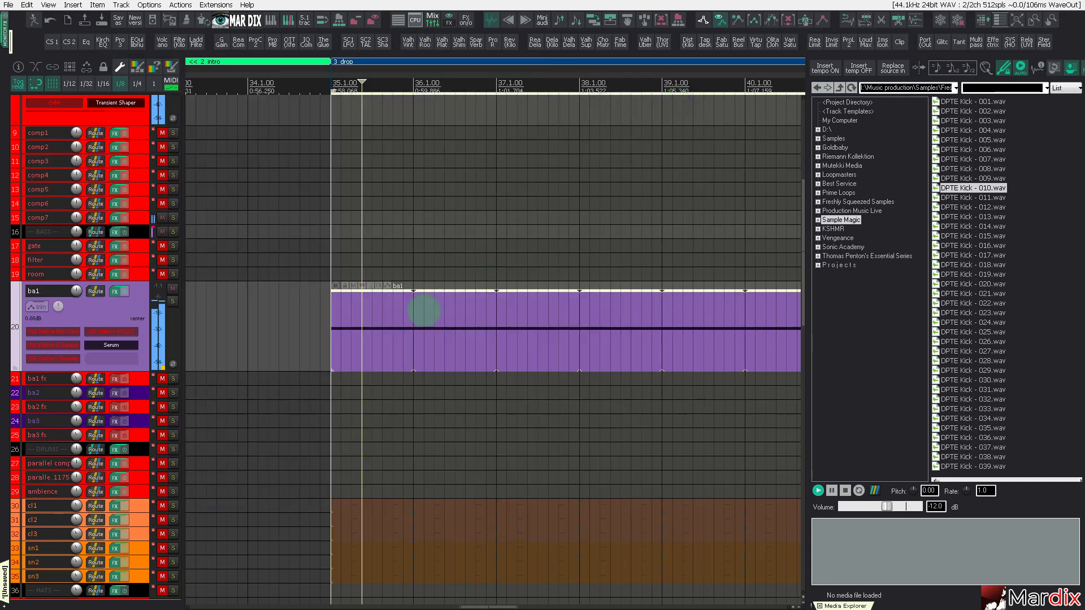
# Step: Open the ba1 item in the MIDI editor, delete the C3 notes falling on the beats, and shorten the loop to one beat
pyautogui.doubleClick(423, 308)
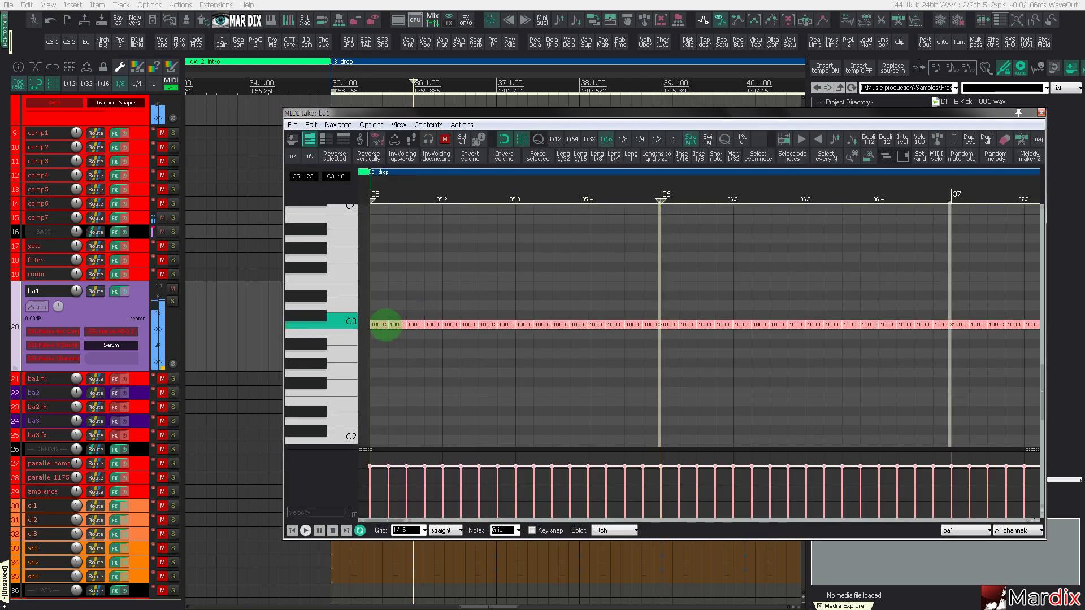
pyautogui.doubleClick(383, 327)
pyautogui.doubleClick(452, 325)
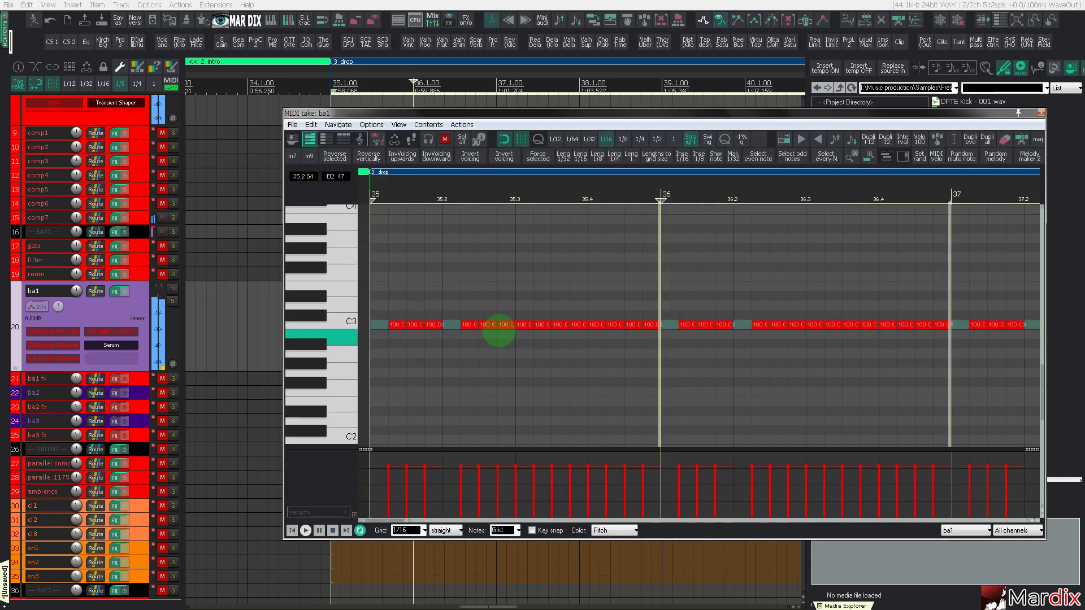
pyautogui.moveTo(658, 354); pyautogui.dragTo(440, 357)
# Step: Set the velocities of the first two remaining C3 notes in the beat to 16 and 87, and close the MIDI editor
pyautogui.moveTo(394, 468); pyautogui.dragTo(394, 485)
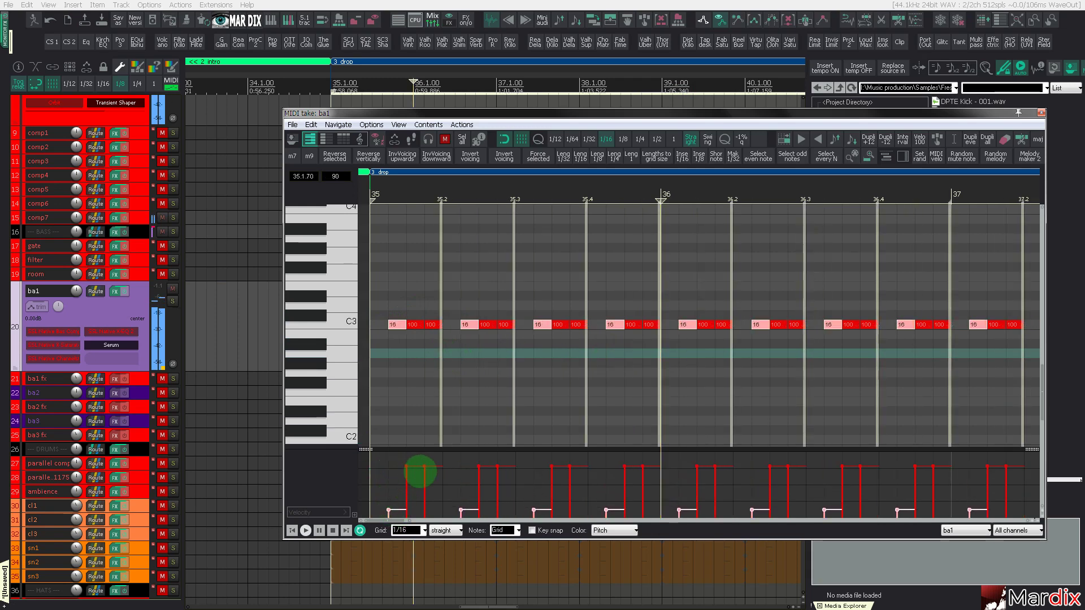
pyautogui.moveTo(428, 467)
pyautogui.mouseDown()
pyautogui.moveTo(412, 475)
pyautogui.moveTo(414, 490)
pyautogui.moveTo(418, 480)
pyautogui.mouseUp()
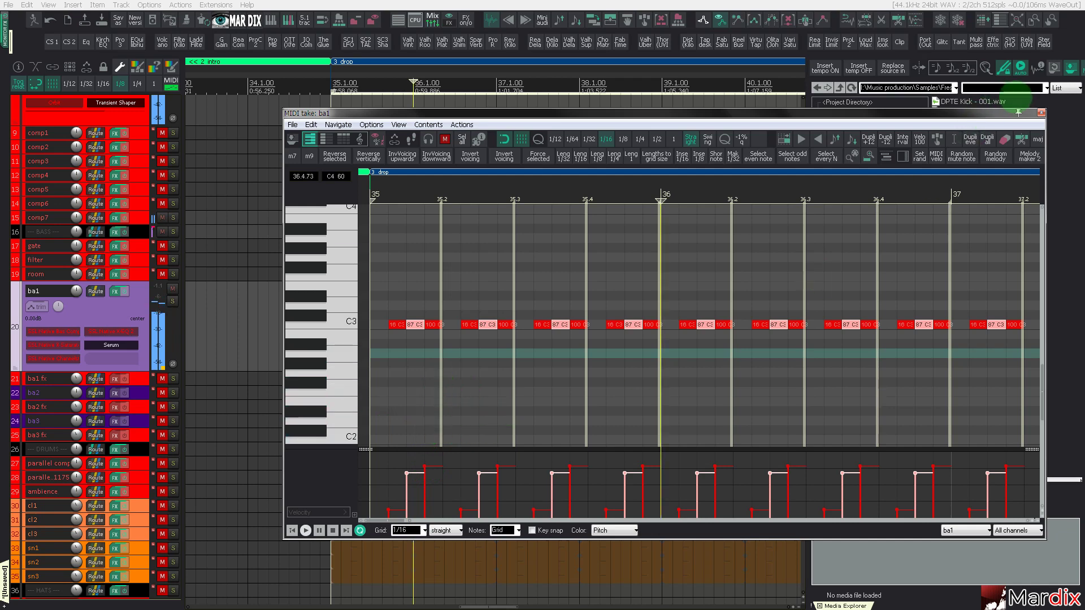
pyautogui.click(1042, 112)
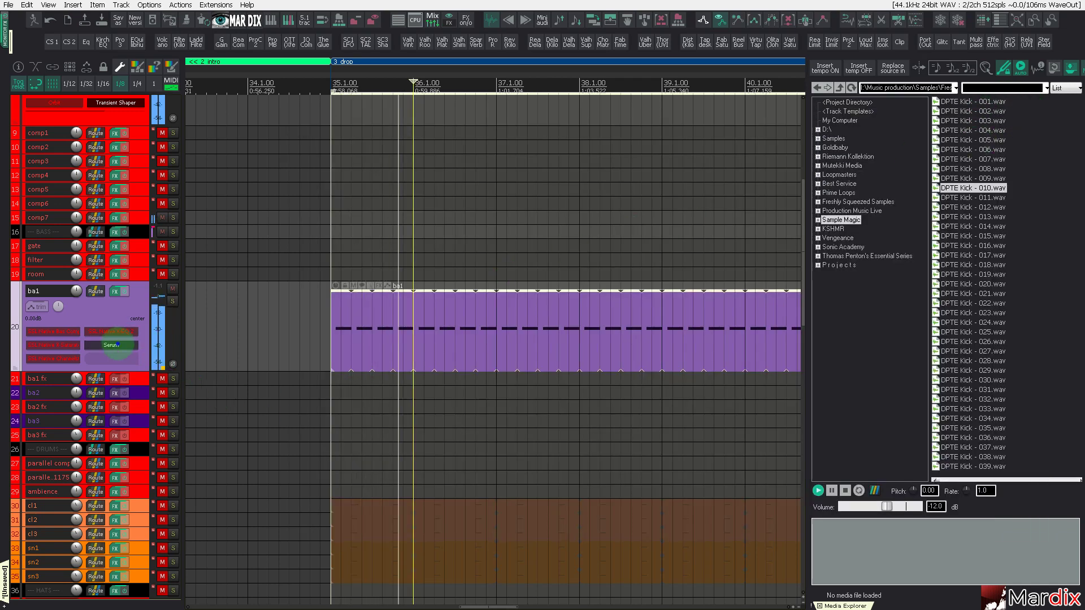
# Step: Reopen Serum on ba1, audition its bass presets from BASS - Basic Saw through BASS - Contacted, and reset the track's peak meter
pyautogui.click(111, 345)
pyautogui.click(576, 130)
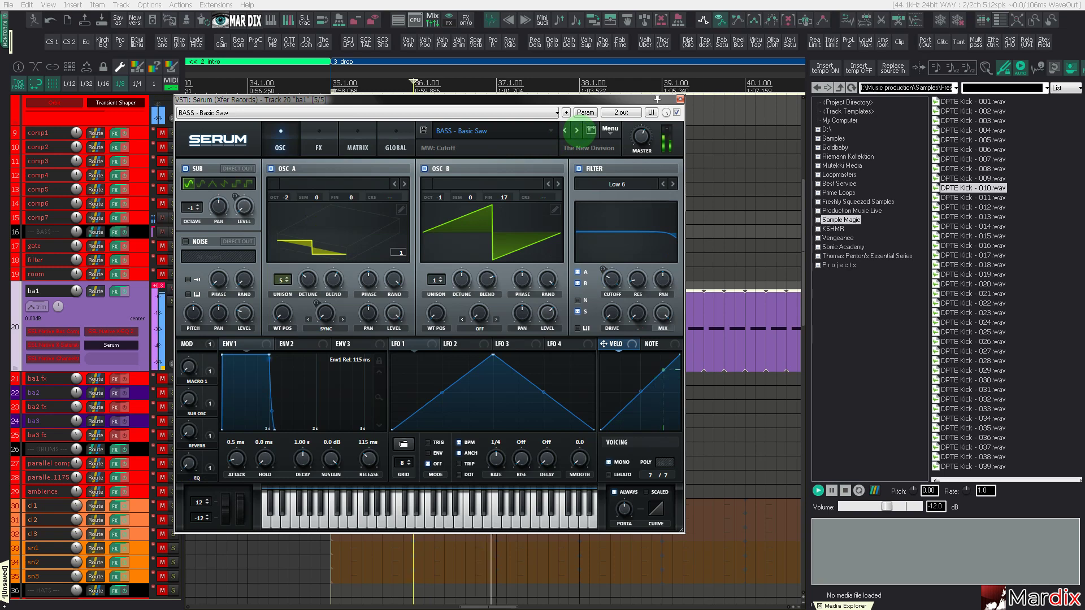
pyautogui.click(576, 130)
pyautogui.click(576, 131)
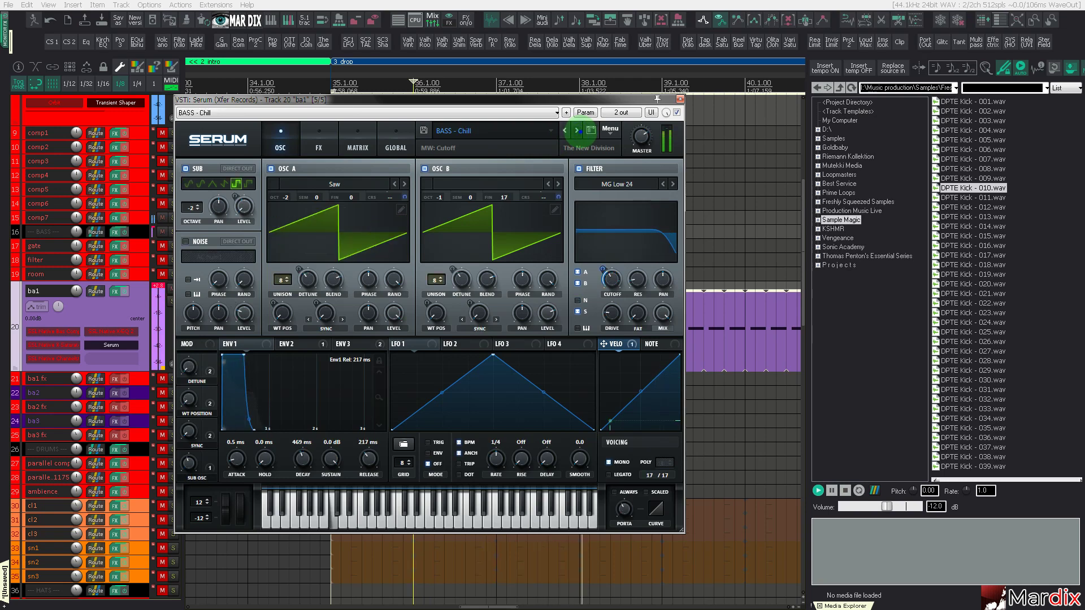
pyautogui.click(576, 131)
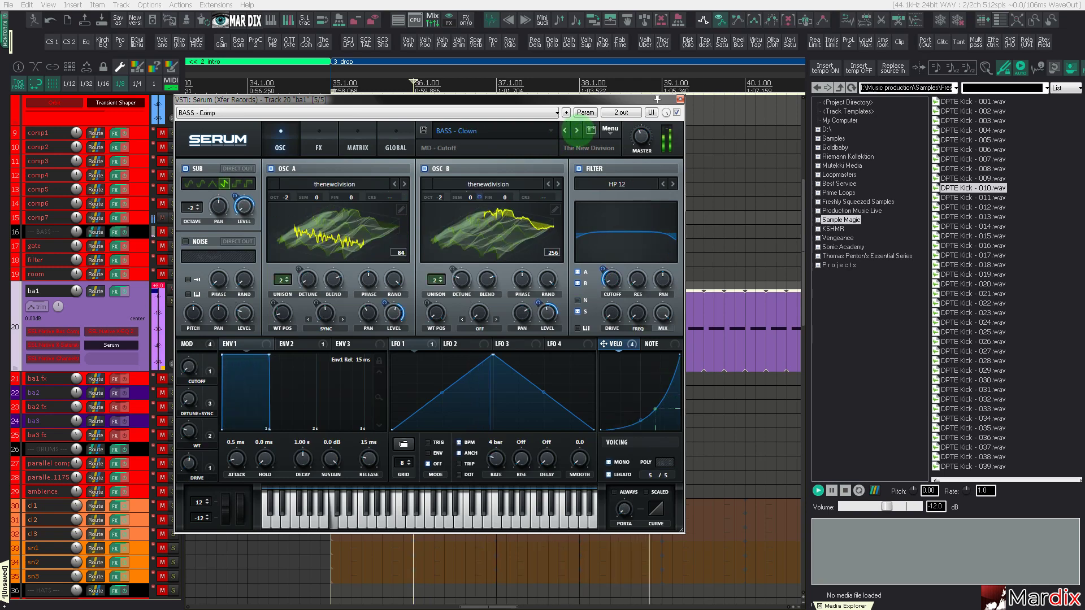
pyautogui.click(577, 131)
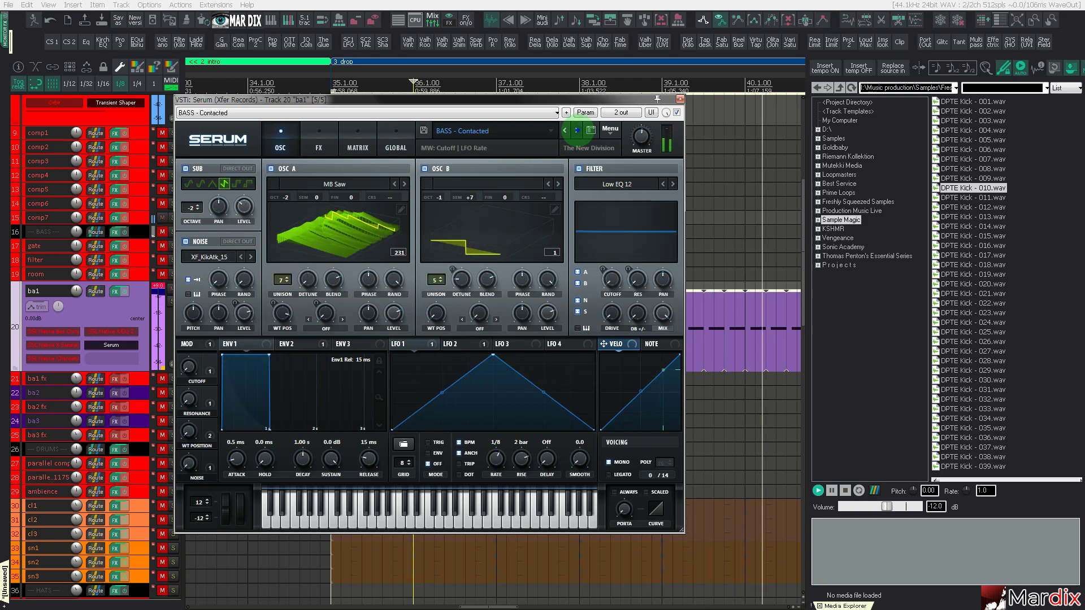
pyautogui.click(158, 287)
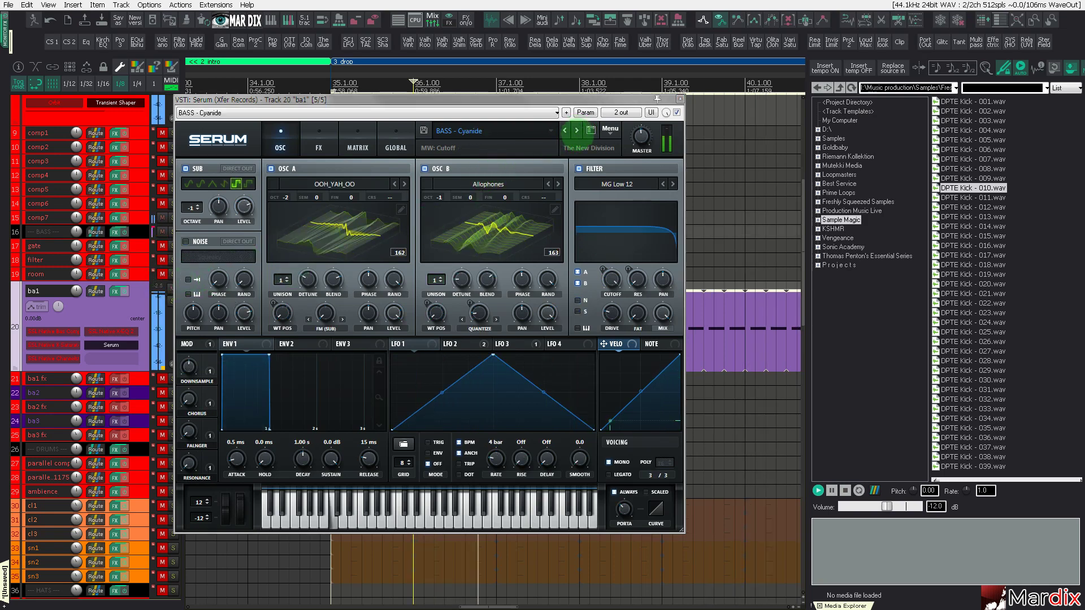
# Step: Step back to BASS - Comp in Serum and audition the following presets through BASS - Digger
pyautogui.click(564, 131)
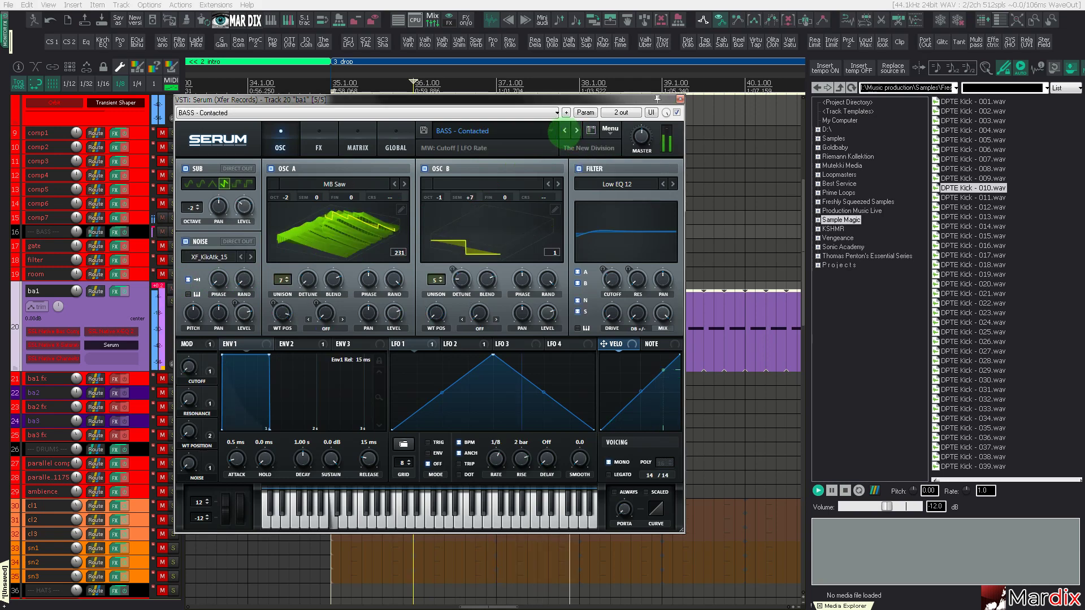
pyautogui.click(564, 130)
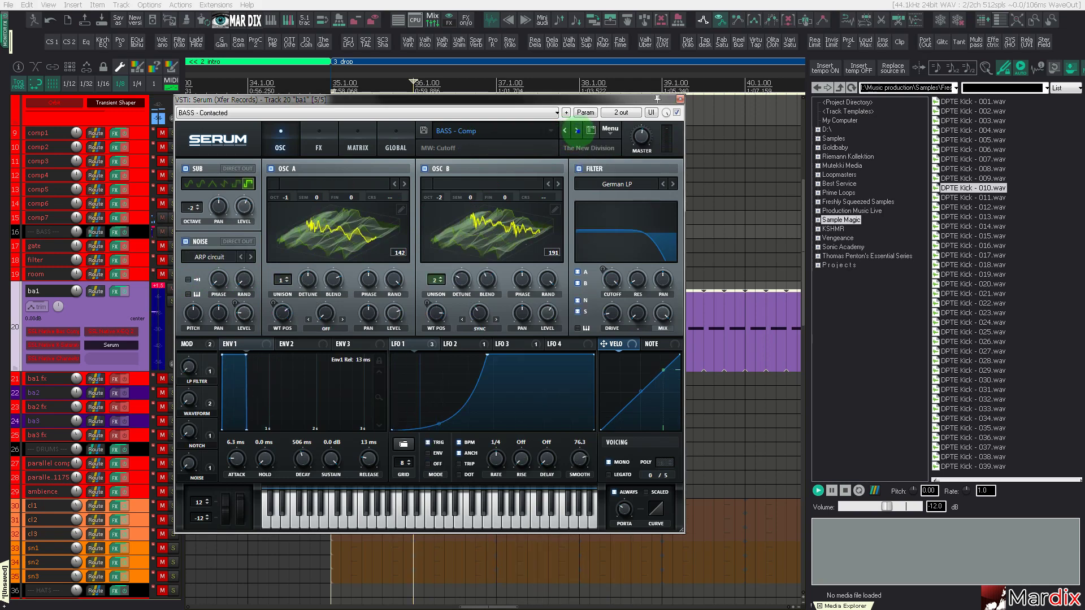
pyautogui.click(577, 131)
pyautogui.click(577, 131)
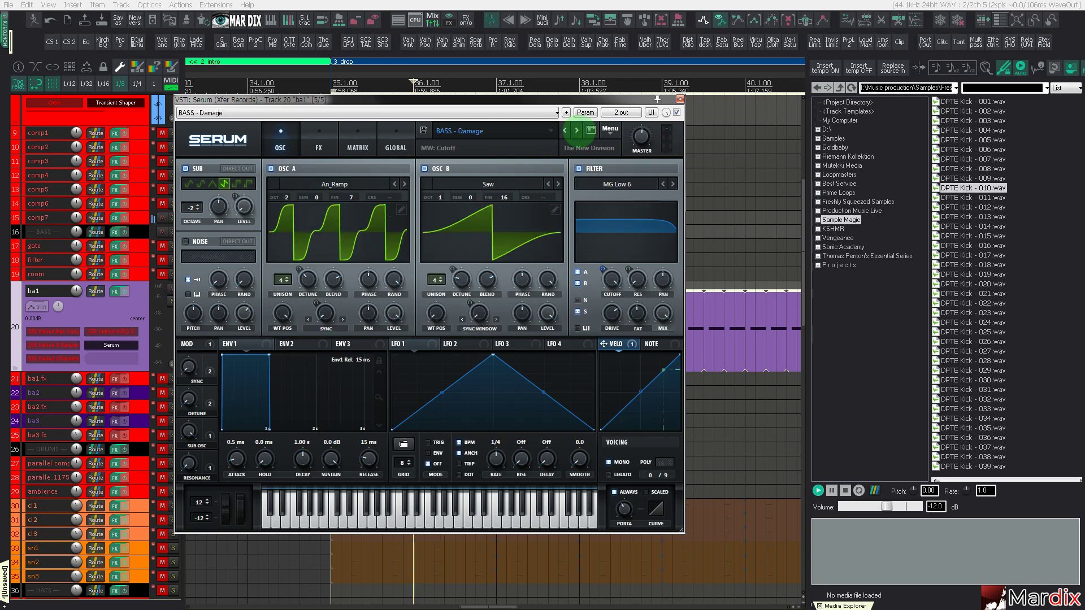
pyautogui.click(577, 131)
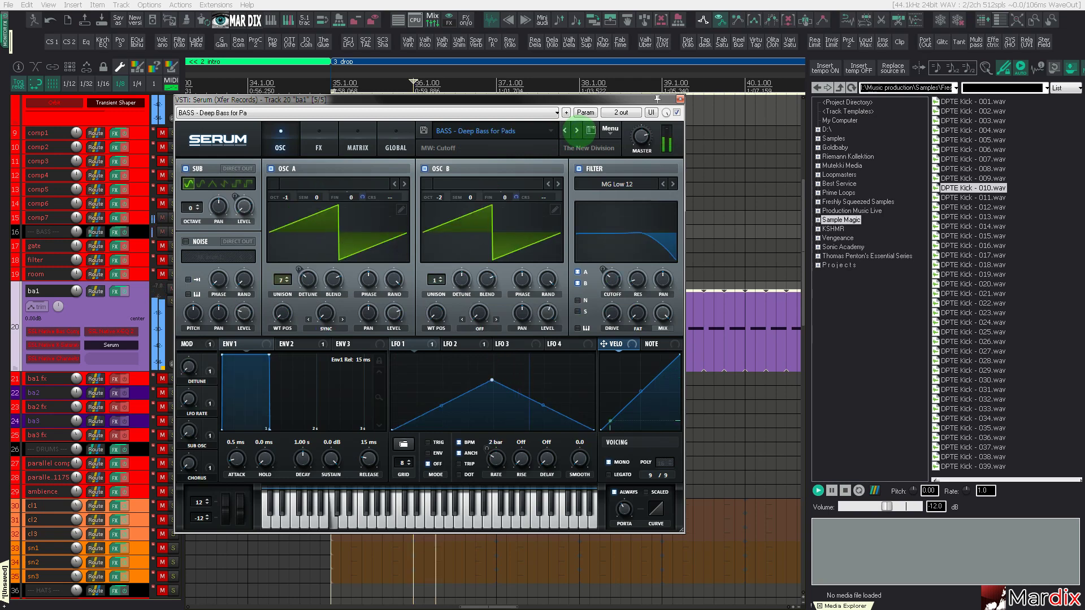
pyautogui.click(577, 130)
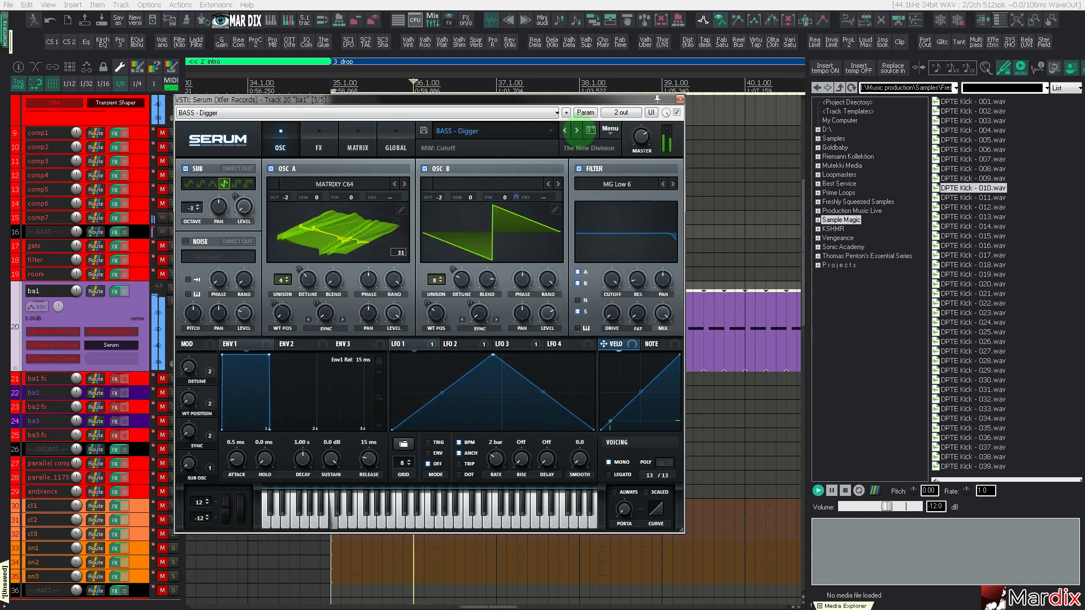
# Step: Restart playback and audition the Serum presets from BASS - Dynamic Bass to BASS - Freebase, plus BA Ampology [CFA] from the Bass folder
pyautogui.click(782, 323)
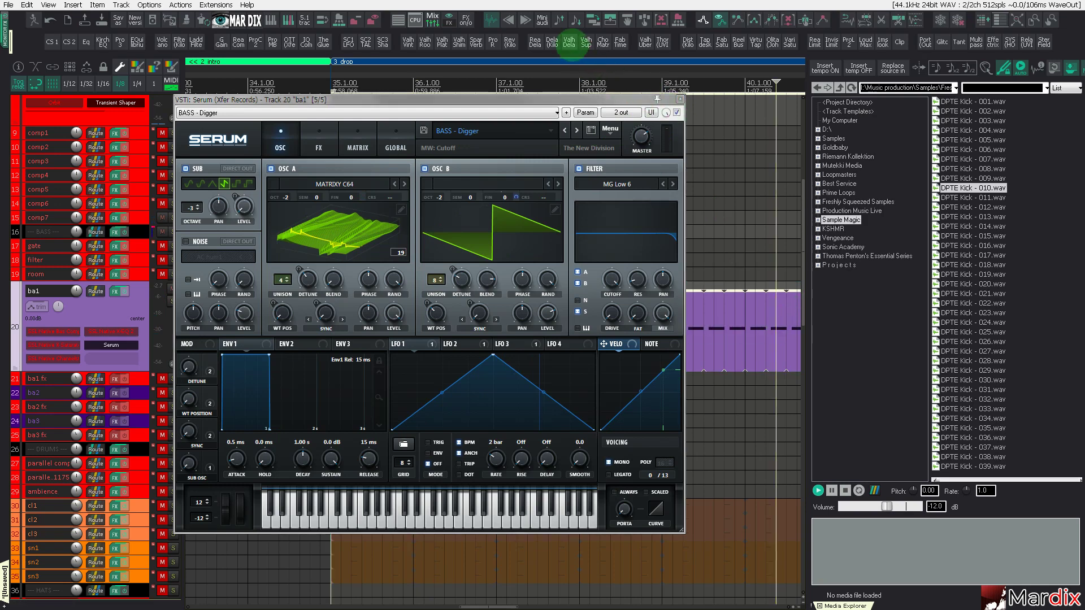
pyautogui.press('space')
pyautogui.moveTo(574, 100); pyautogui.dragTo(602, 105)
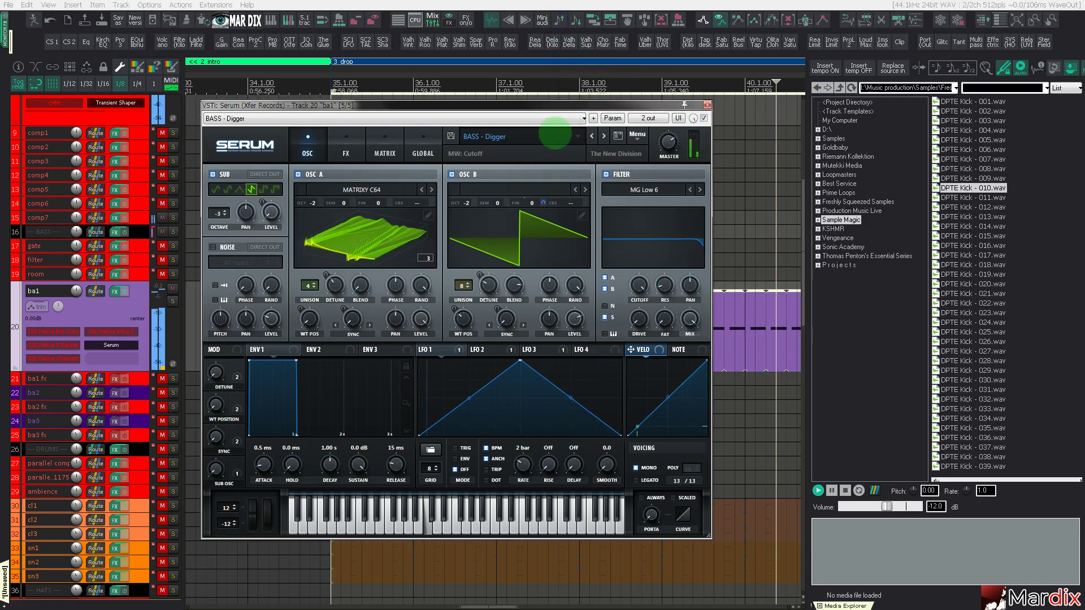
pyautogui.click(603, 136)
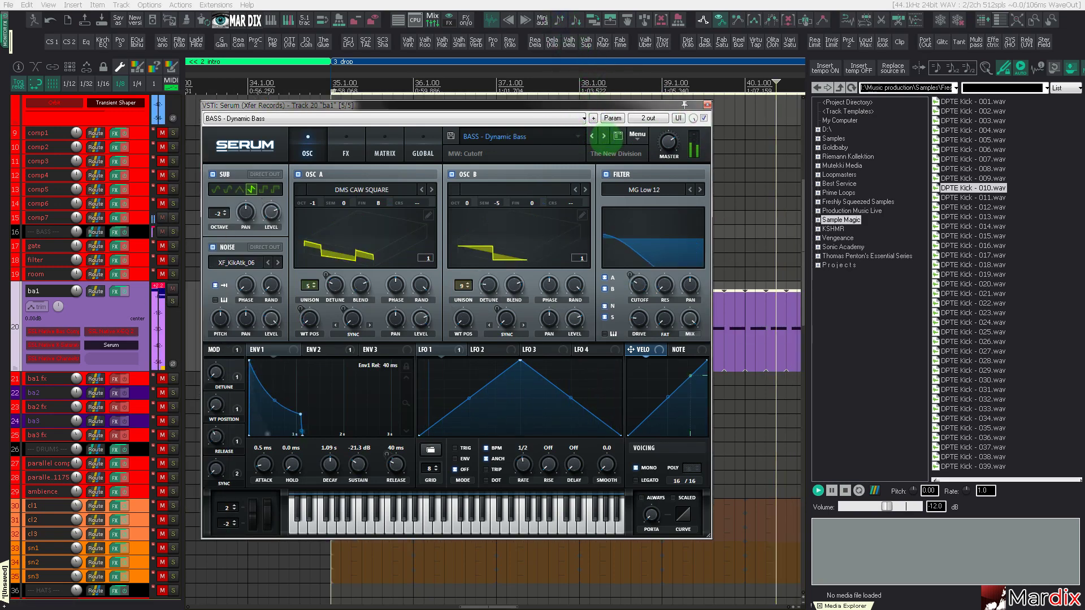
pyautogui.click(604, 136)
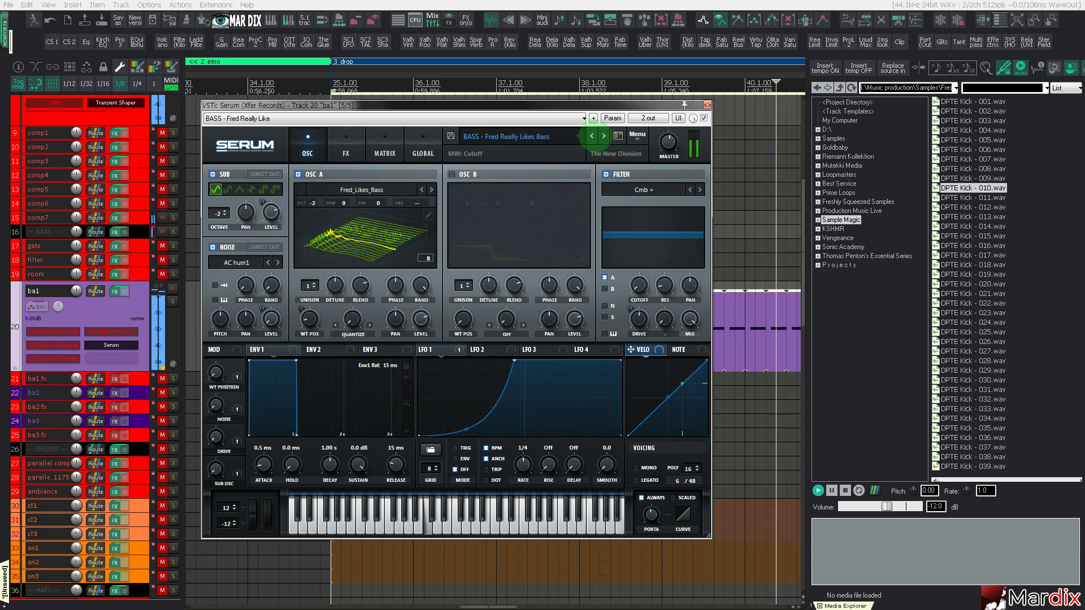
pyautogui.click(592, 136)
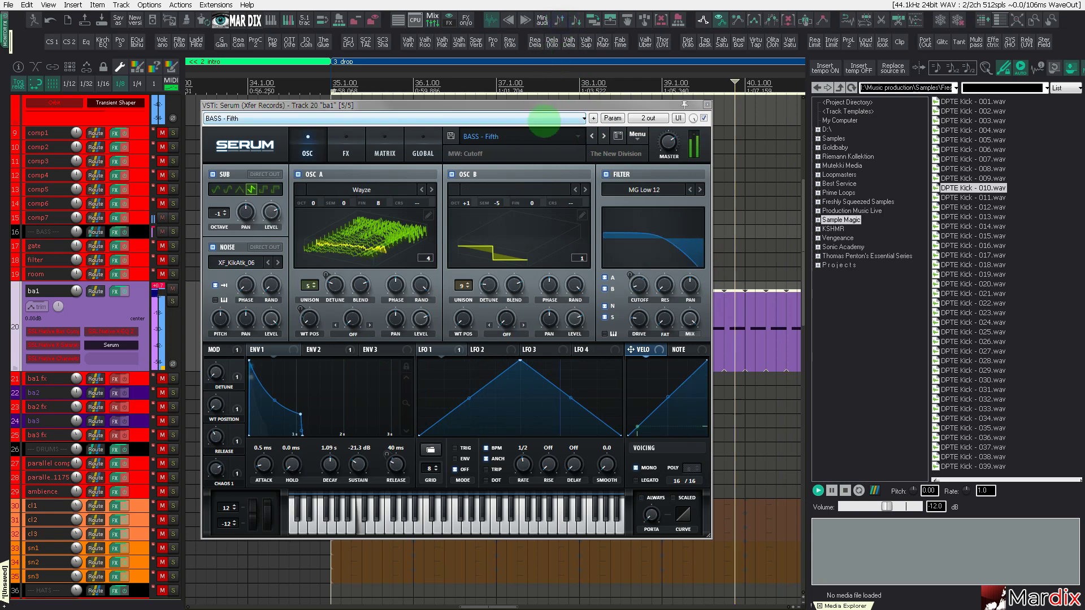
pyautogui.click(604, 136)
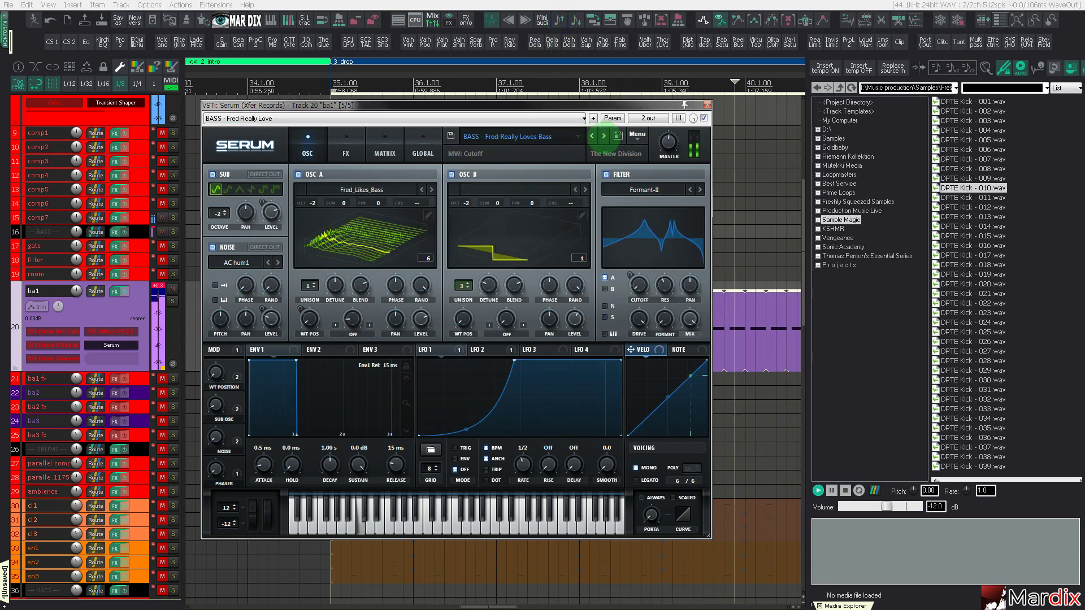
pyautogui.click(604, 136)
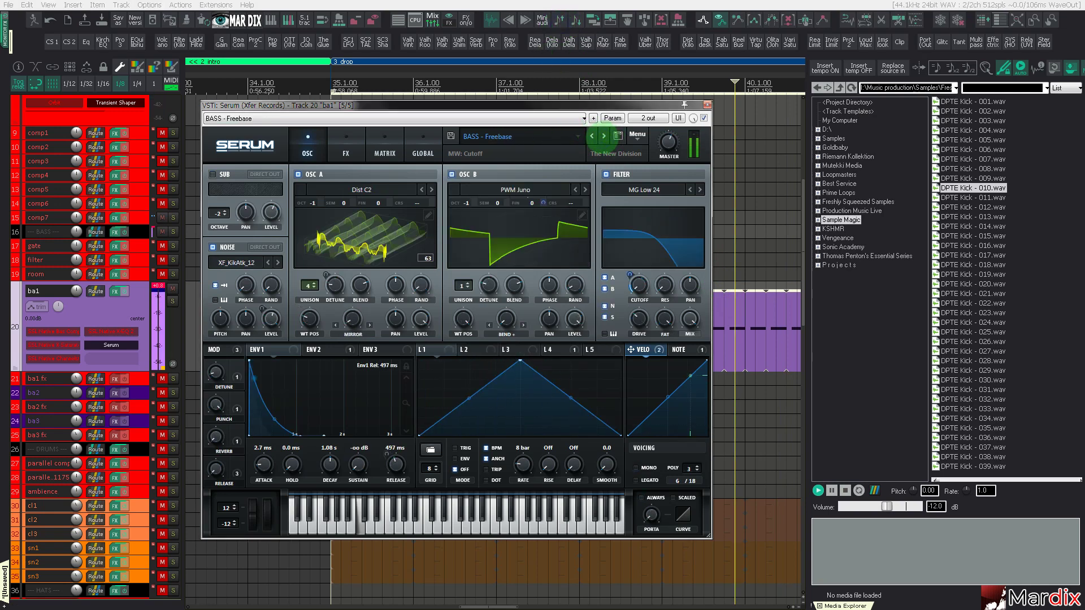
pyautogui.click(529, 142)
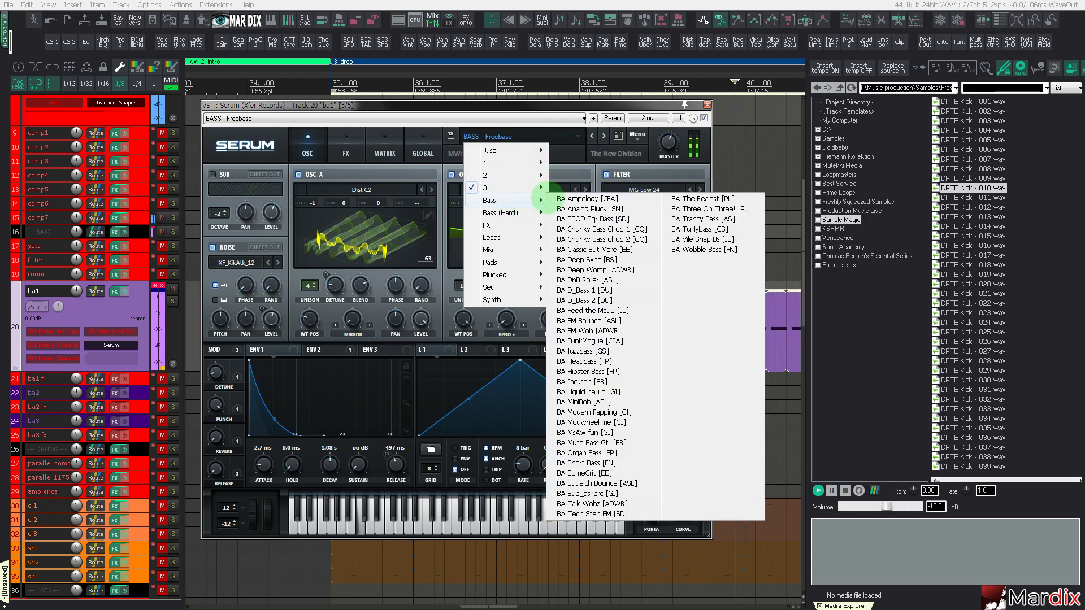
pyautogui.click(565, 200)
# Step: Load the Bass64 preset from the User-Trance Bass bank in folder 1 into Serum
pyautogui.click(562, 138)
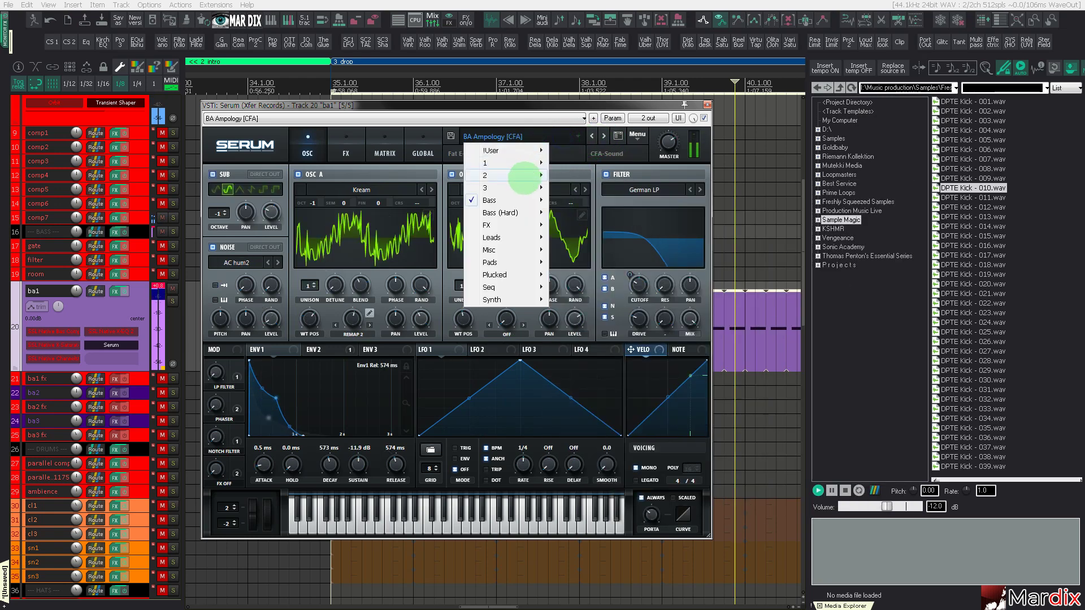
pyautogui.moveTo(497, 163)
pyautogui.moveTo(576, 163)
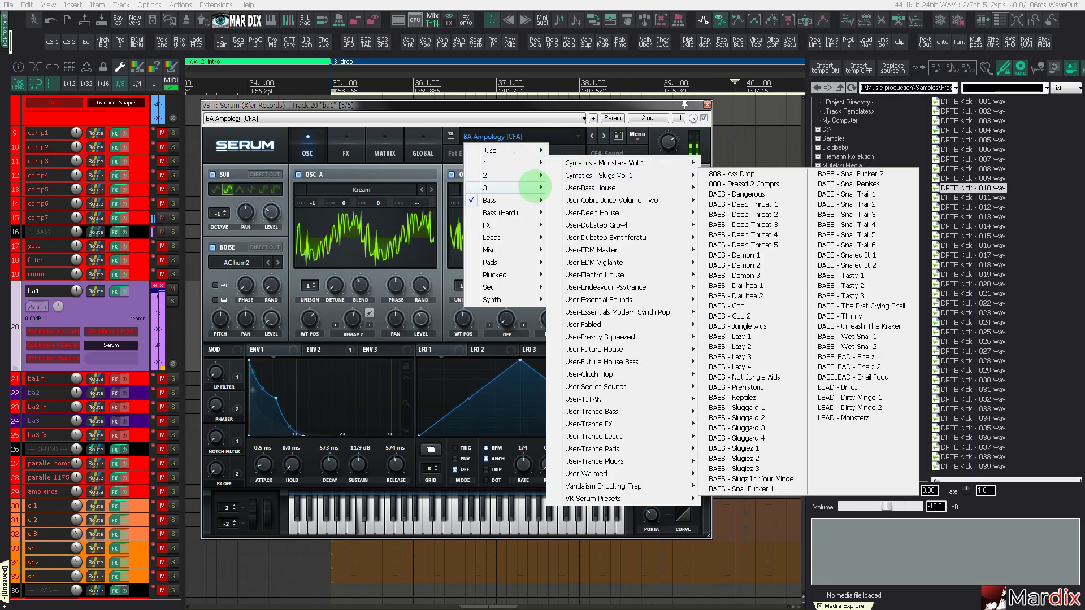
pyautogui.moveTo(530, 175)
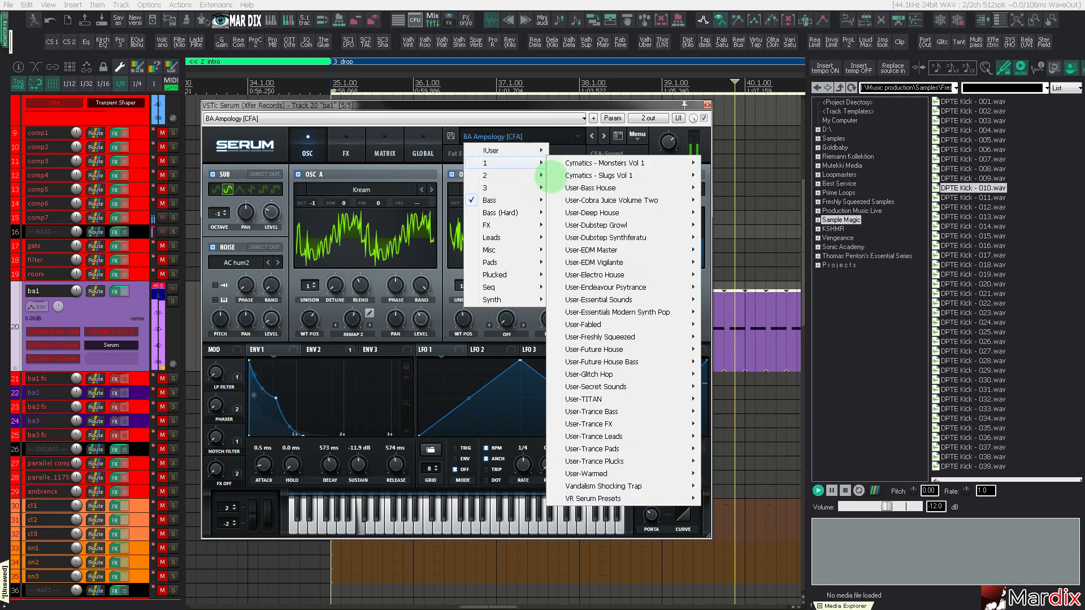
pyautogui.moveTo(681, 411)
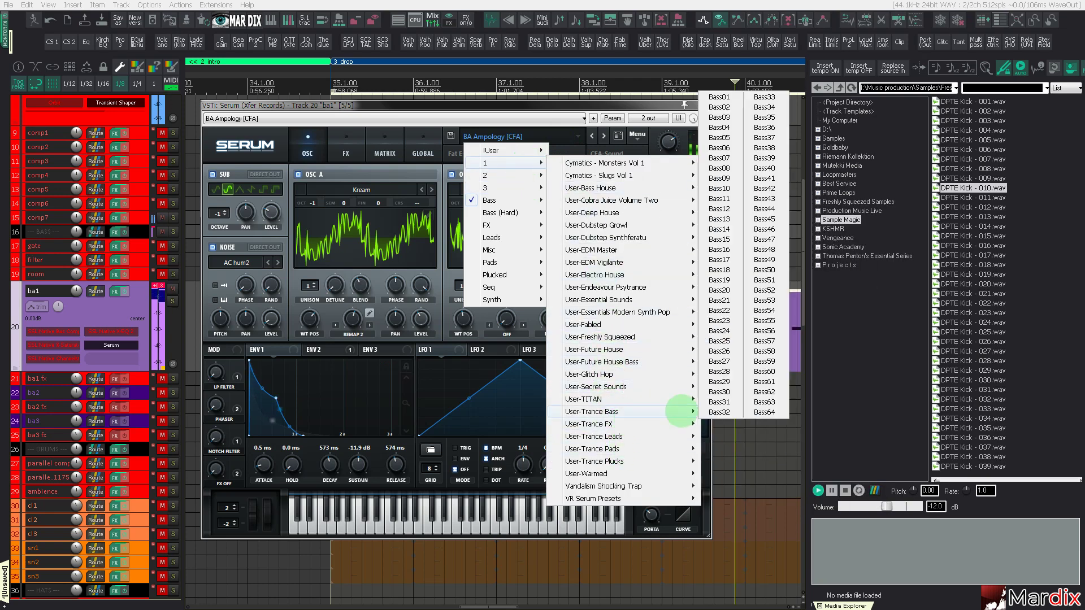
pyautogui.click(764, 412)
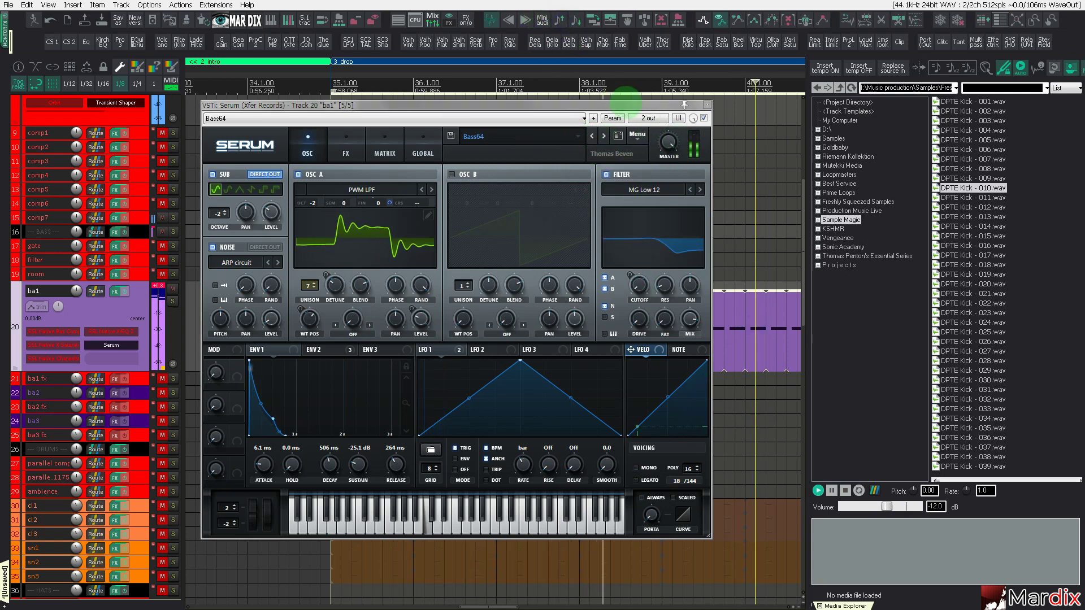
# Step: Close Serum and bring the entire 3 drop section into view in the arrangement
pyautogui.click(707, 104)
pyautogui.scroll(-3, 584, 186)
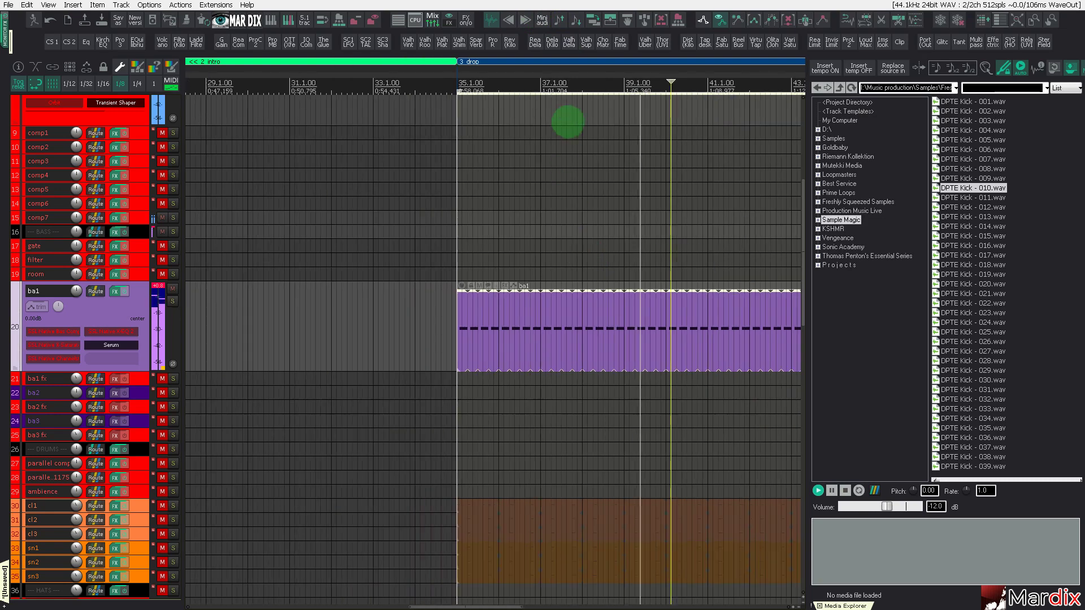
pyautogui.moveTo(572, 76); pyautogui.dragTo(370, 75)
pyautogui.scroll(-3, 371, 176)
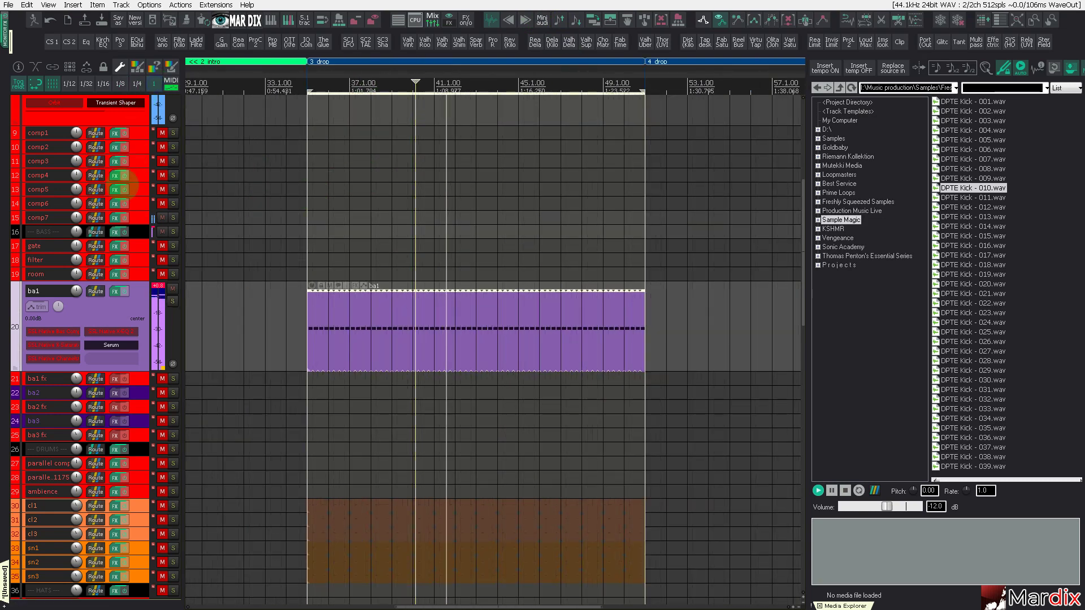
# Step: Activate the pa1 track in the pads group and load Sylenth1 onto it as its instrument
pyautogui.scroll(-5, 109, 221)
pyautogui.scroll(-12, 109, 220)
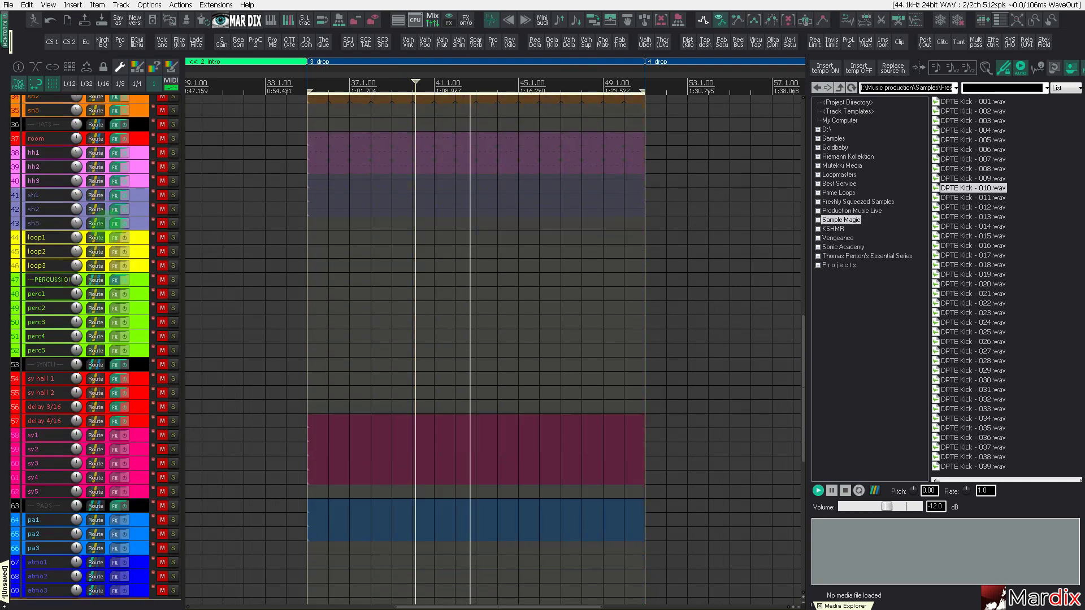
pyautogui.scroll(-1, 110, 237)
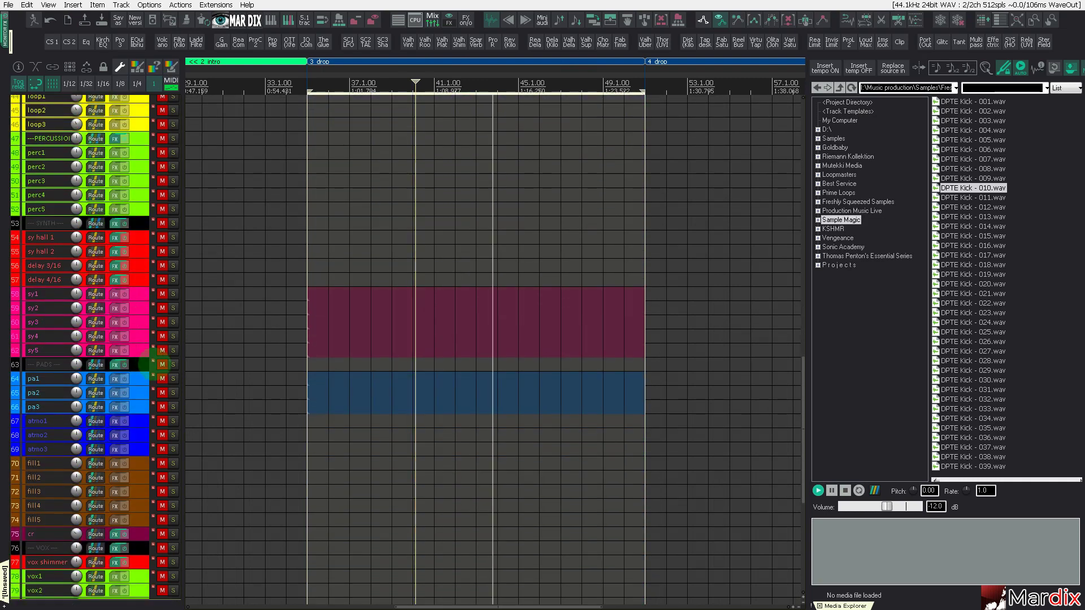
pyautogui.click(146, 379)
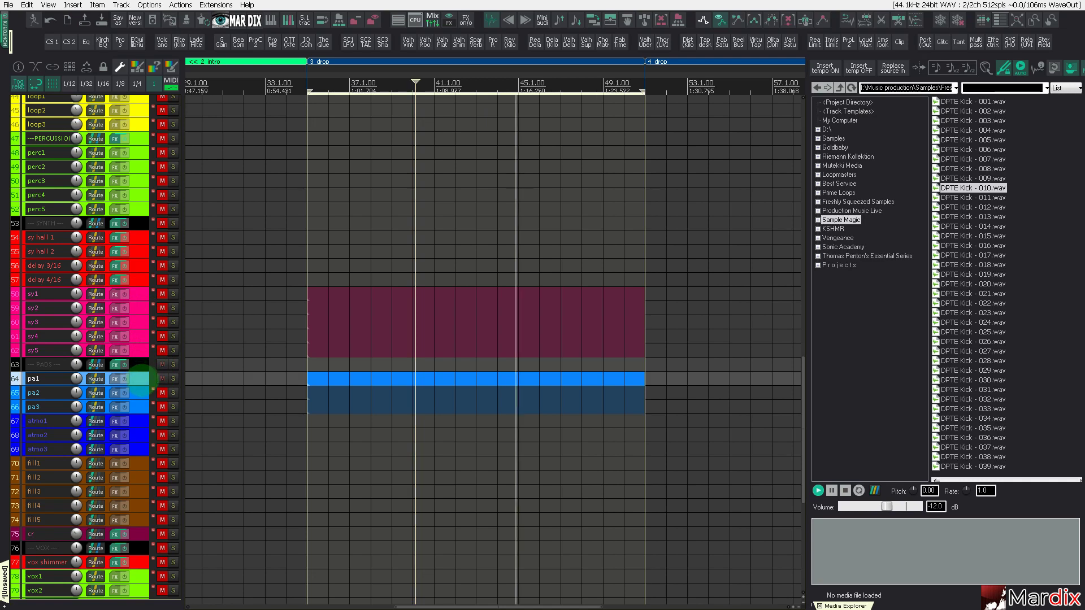
pyautogui.doubleClick(137, 378)
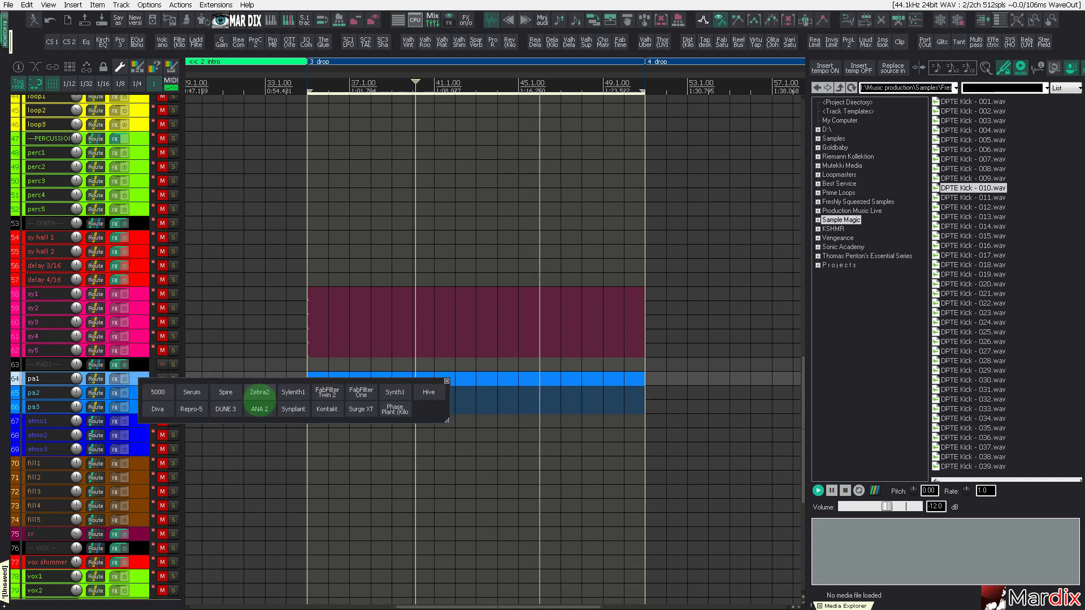
pyautogui.click(292, 392)
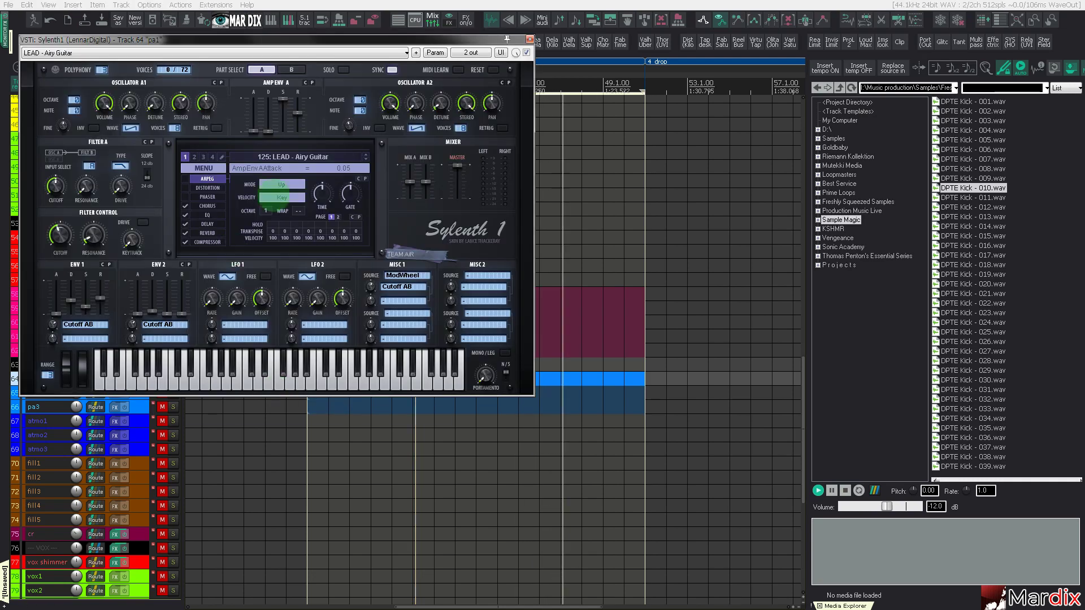
# Step: Switch Sylenth1 to its second bank, choose the preset PAD - Deeper In Space, and close the synth
pyautogui.click(208, 168)
pyautogui.click(194, 157)
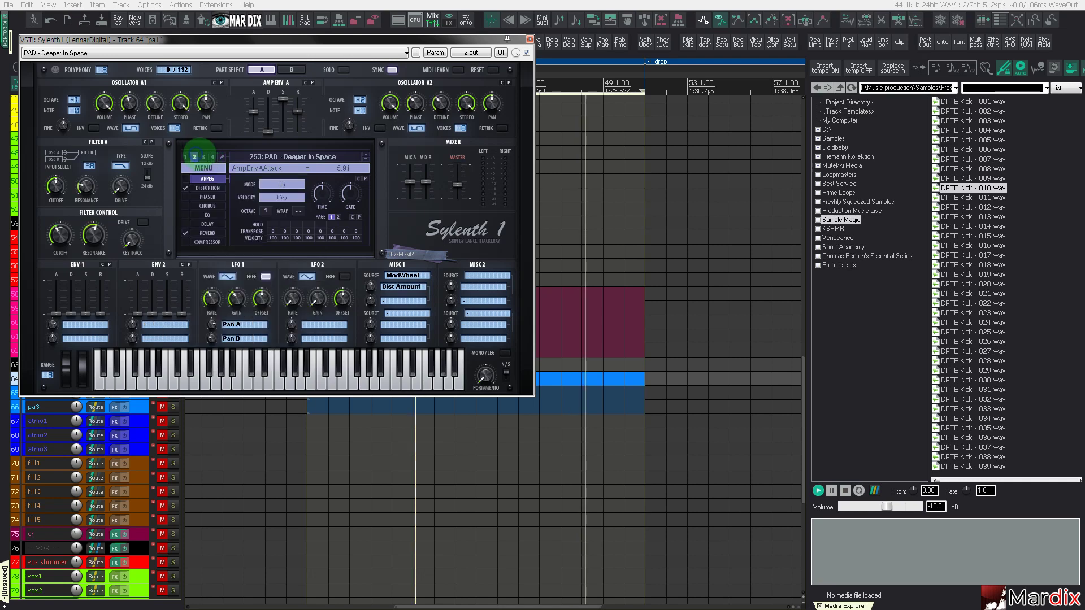
pyautogui.click(292, 157)
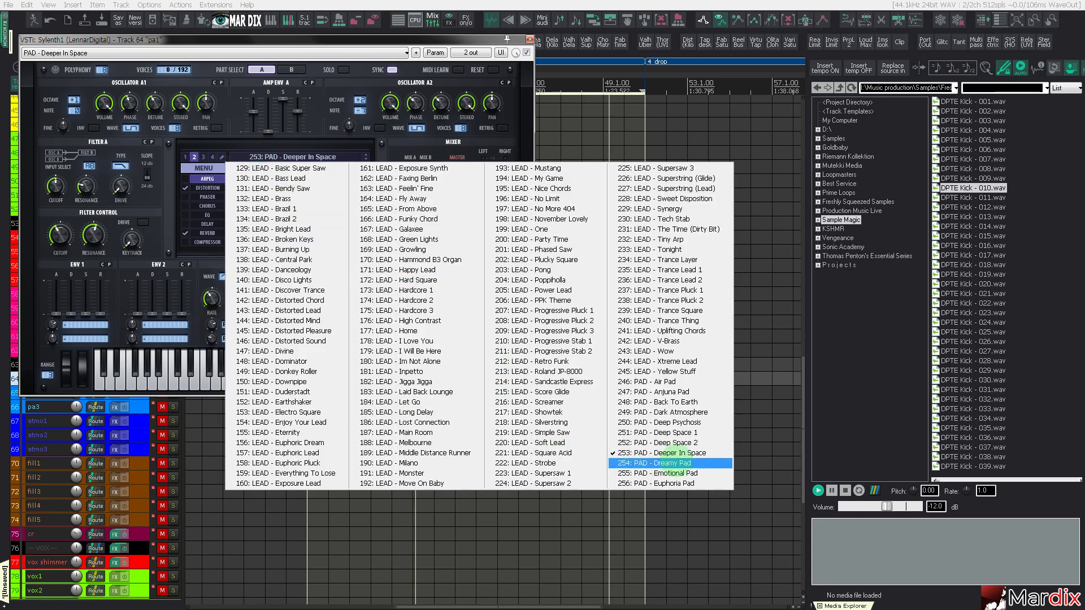
pyautogui.click(686, 453)
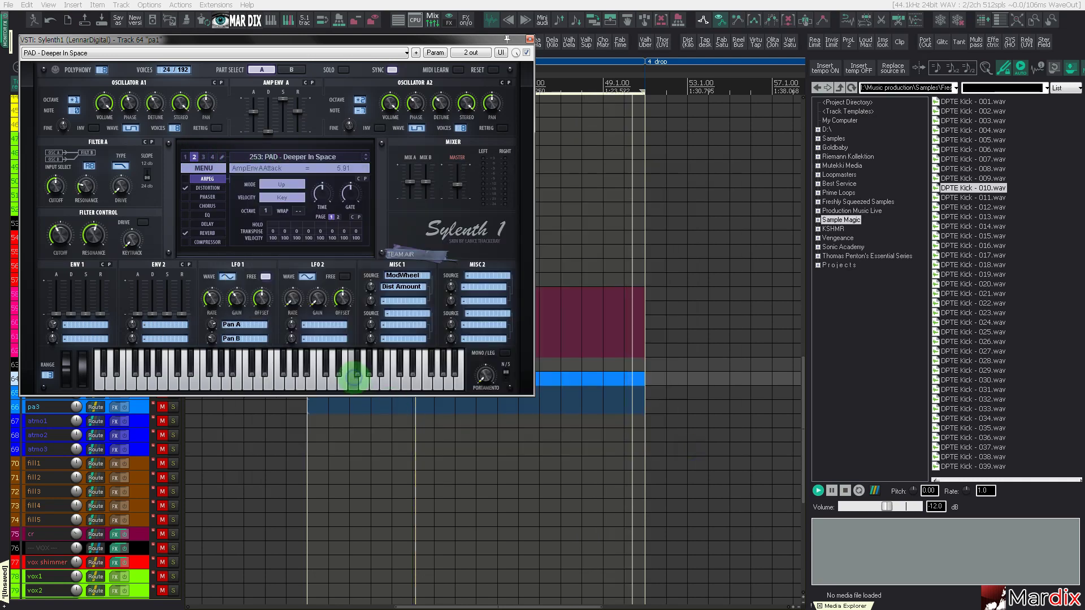
pyautogui.press('Escape')
# Step: Open the pa1 MIDI item, set its key snap to B natural minor, and close the editor
pyautogui.click(325, 379)
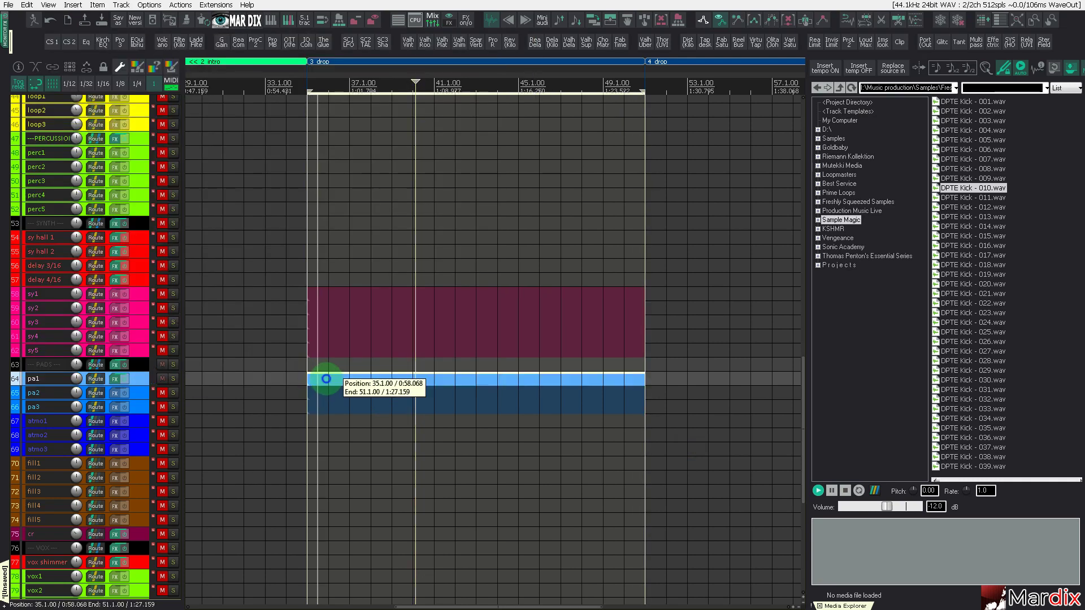
pyautogui.doubleClick(326, 401)
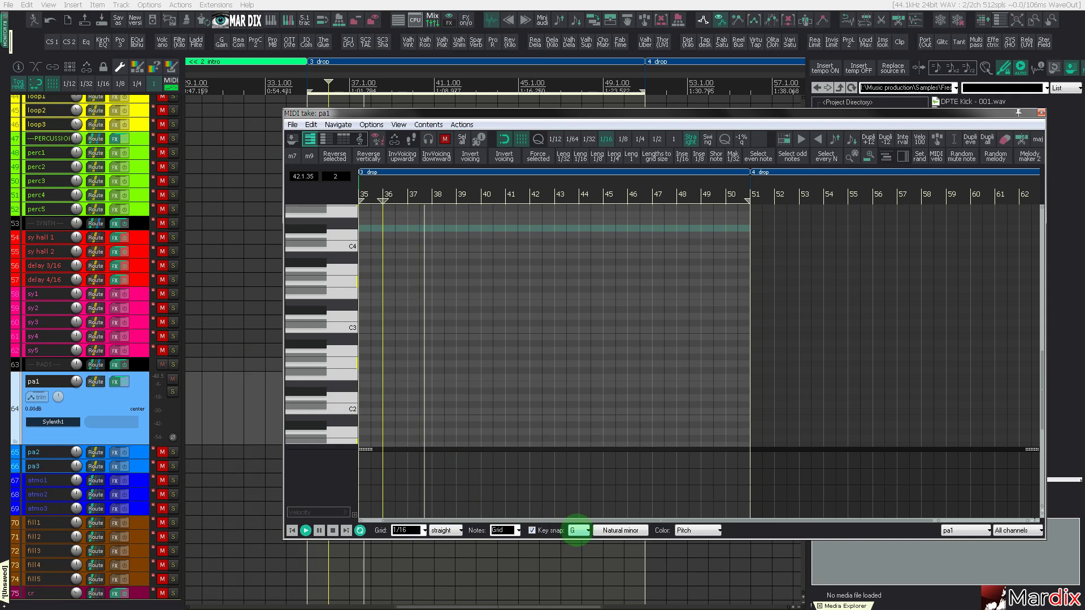
pyautogui.click(577, 530)
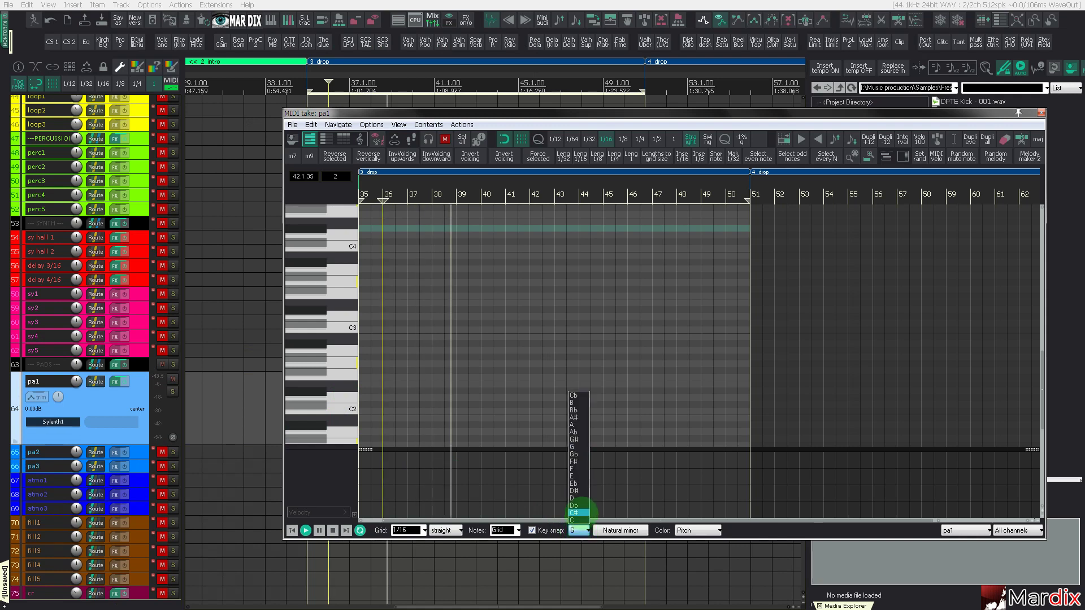
pyautogui.click(578, 403)
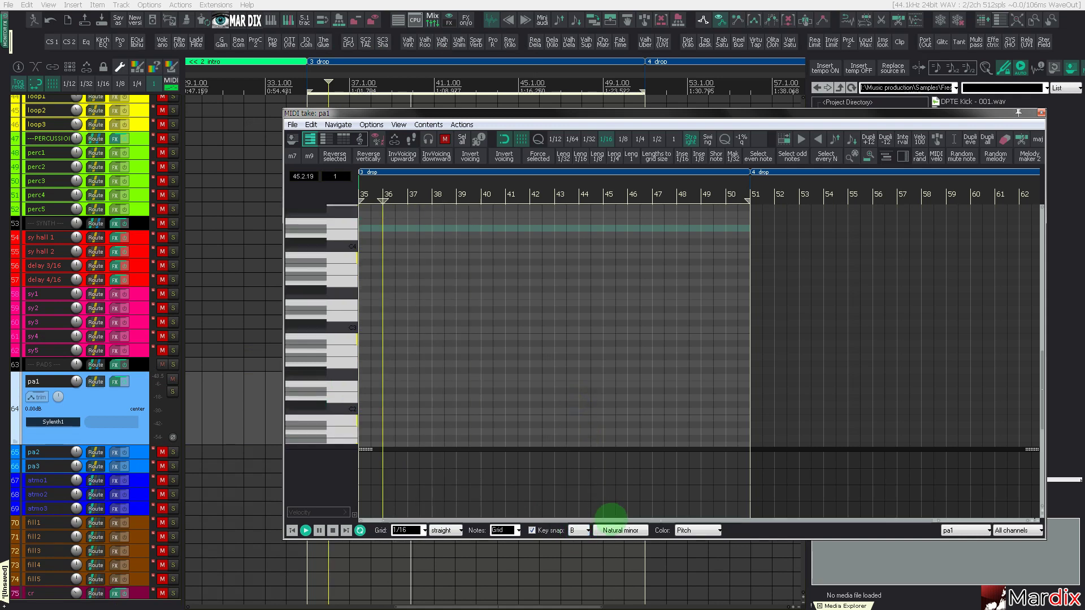
pyautogui.press('Escape')
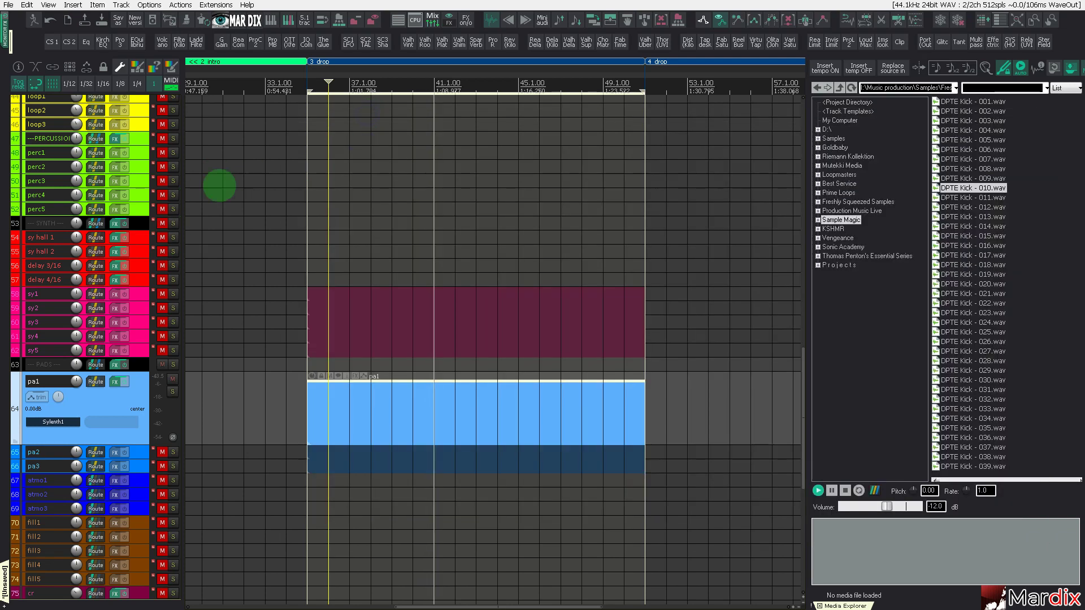
# Step: Transpose all C4 notes of the ba1 bass pattern down one semitone and close its MIDI editor
pyautogui.scroll(5, 101, 180)
pyautogui.scroll(3, 339, 158)
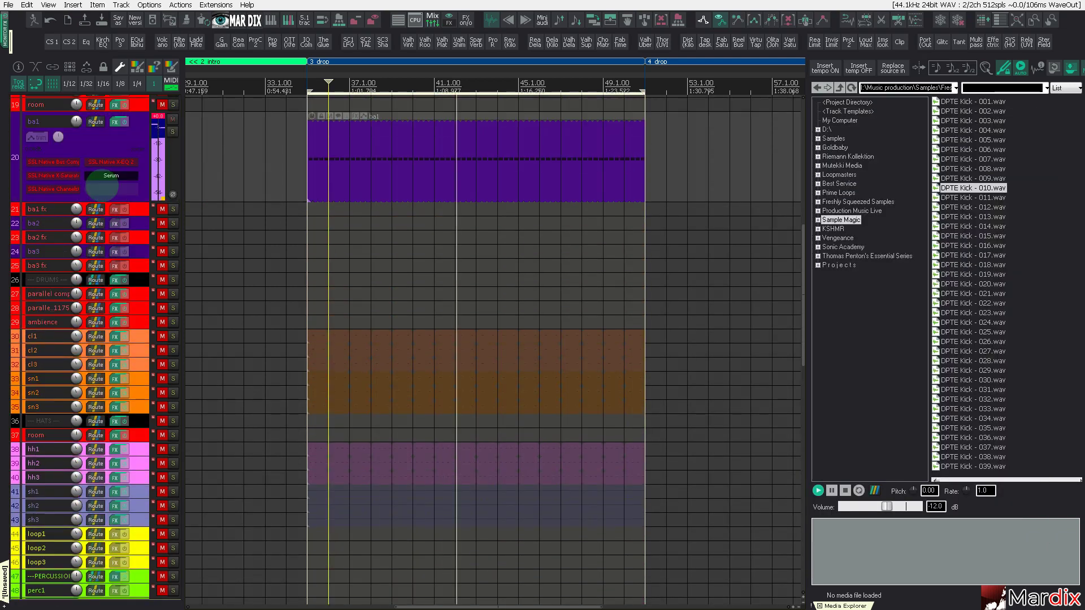
pyautogui.doubleClick(359, 177)
pyautogui.scroll(3, 393, 328)
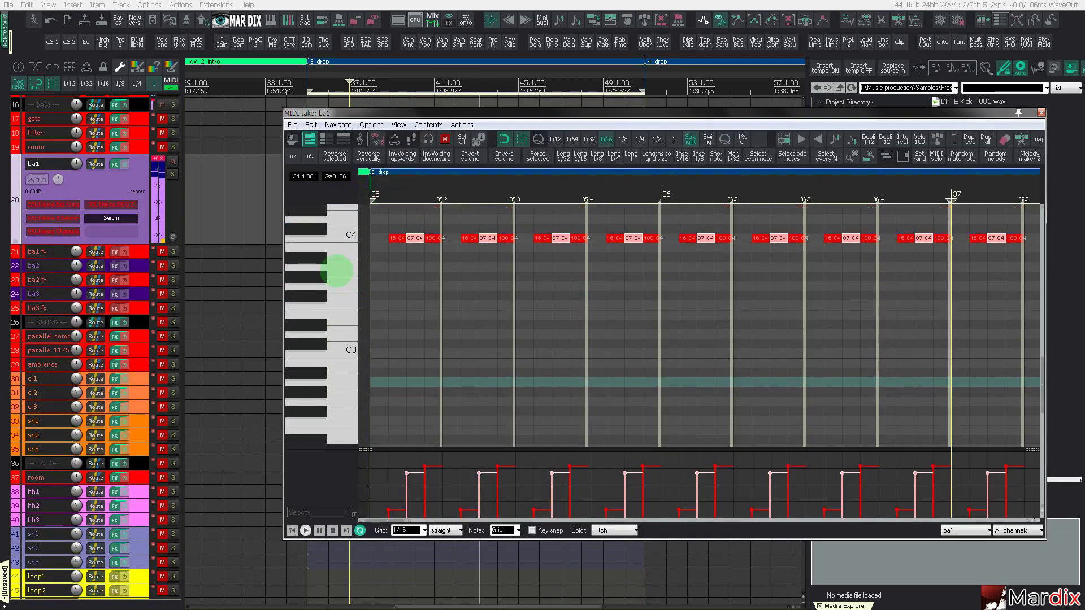
pyautogui.click(404, 269)
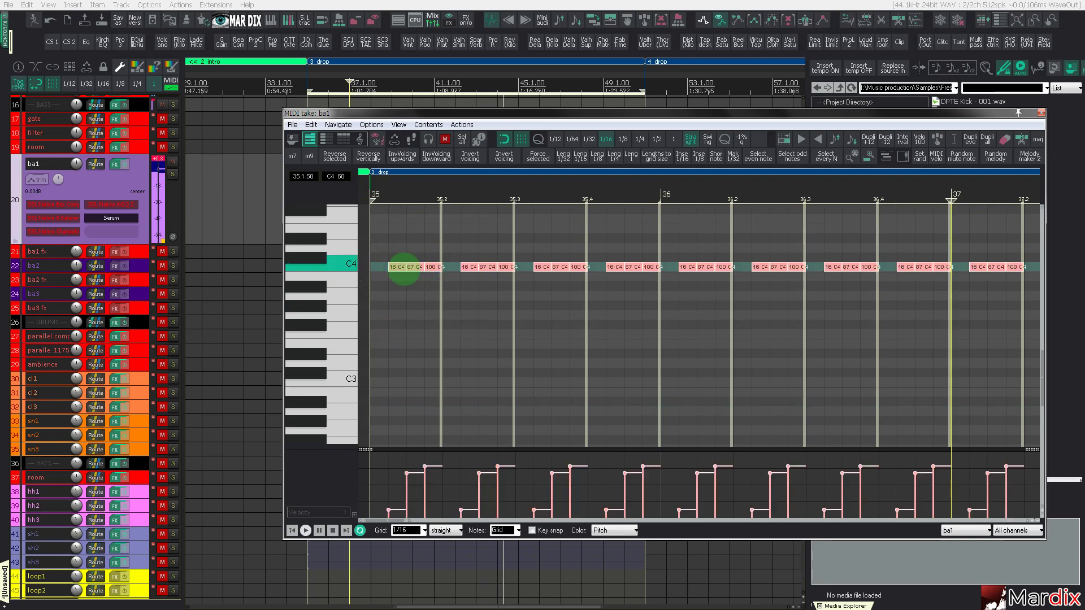
pyautogui.moveTo(397, 267); pyautogui.dragTo(397, 277)
pyautogui.press('Escape')
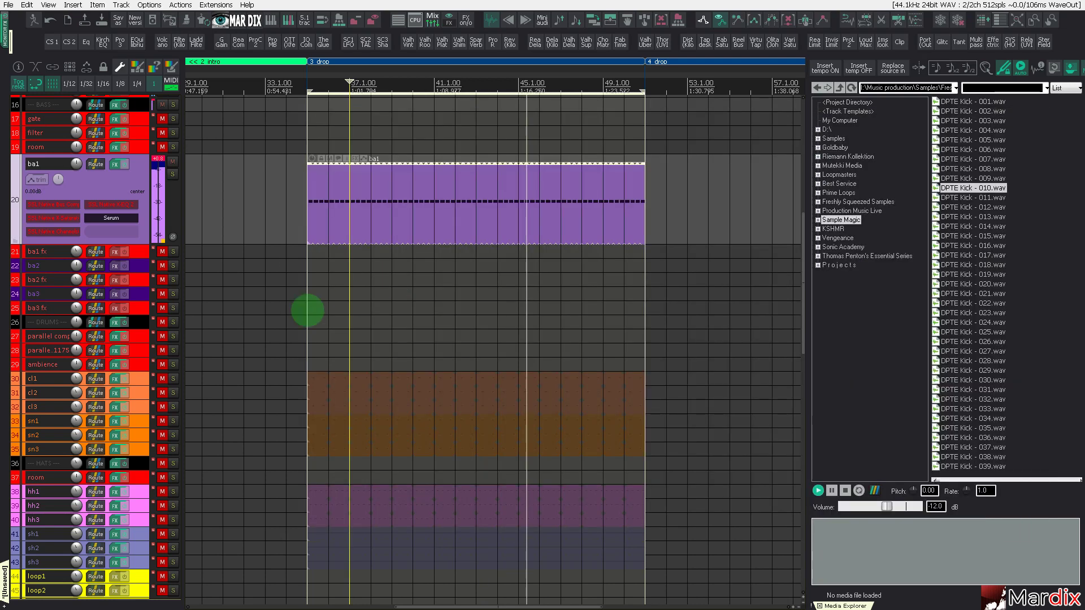
# Step: Reopen the pa1 MIDI item with the higher octaves in view and audition the B4 note
pyautogui.scroll(-6, 308, 310)
pyautogui.scroll(-3, 495, 350)
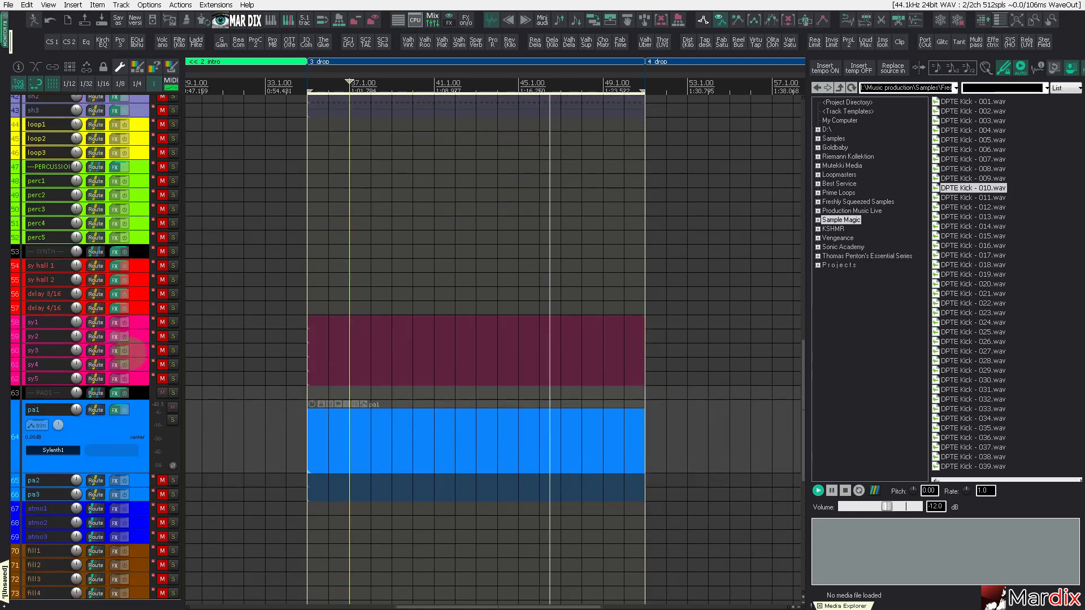
pyautogui.click(371, 429)
pyautogui.click(333, 432)
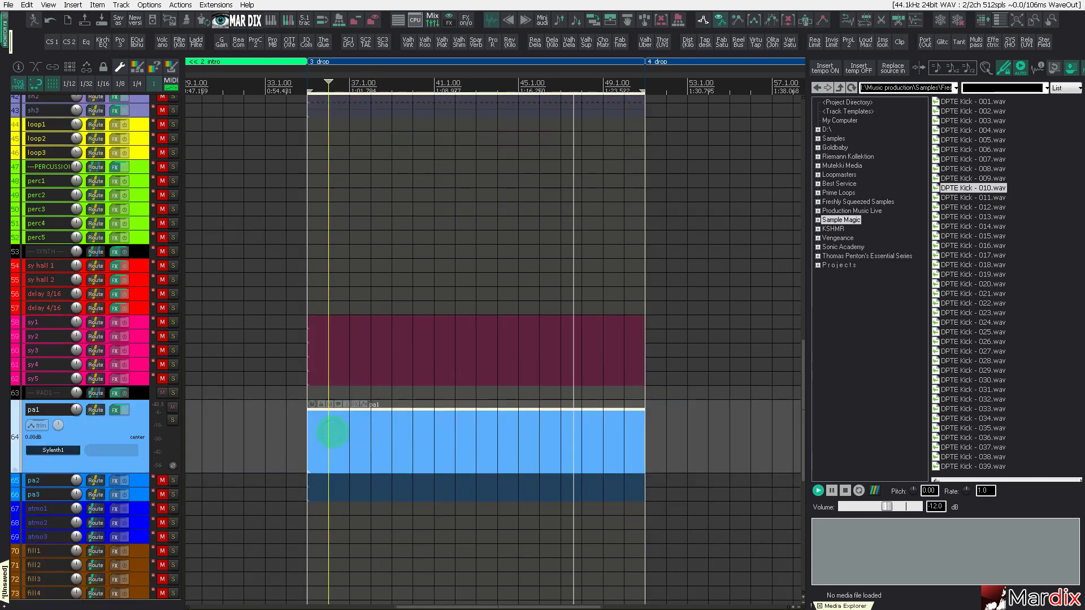
pyautogui.doubleClick(333, 432)
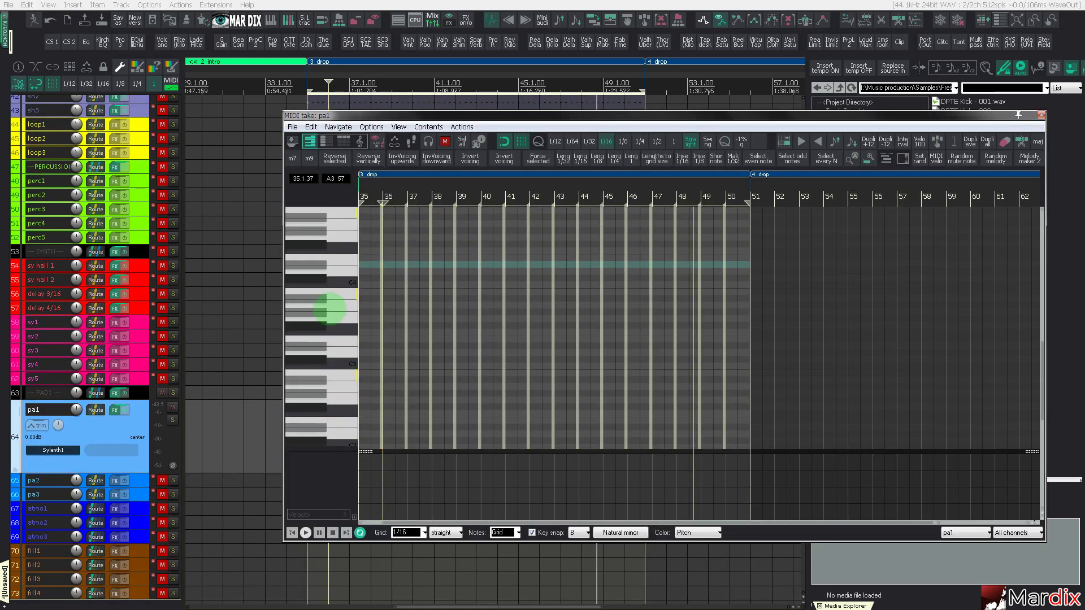
pyautogui.moveTo(415, 189); pyautogui.dragTo(473, 194)
pyautogui.scroll(2, 330, 287)
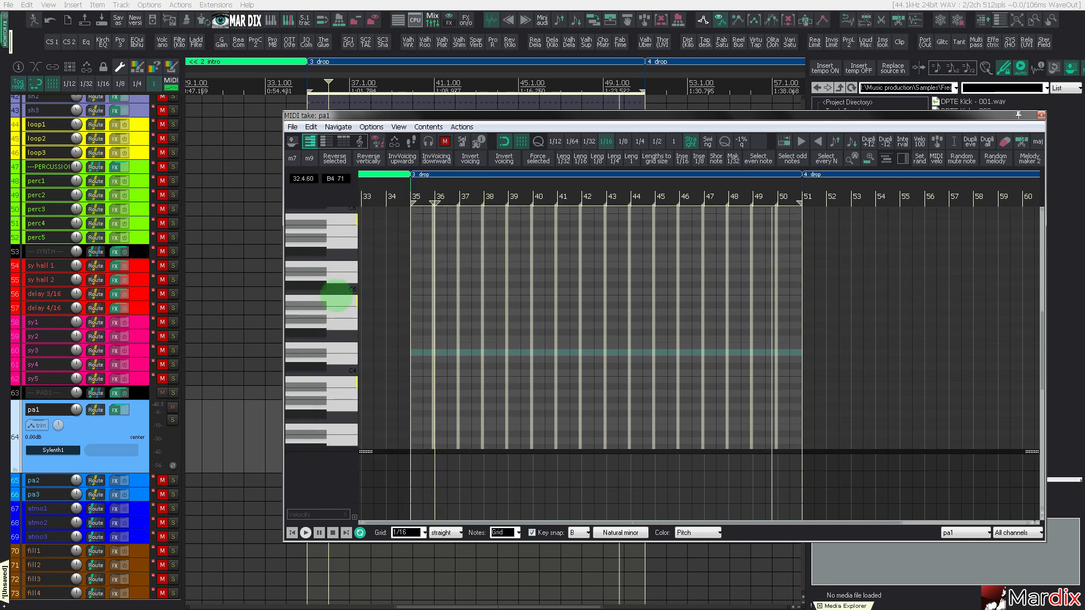
pyautogui.click(338, 301)
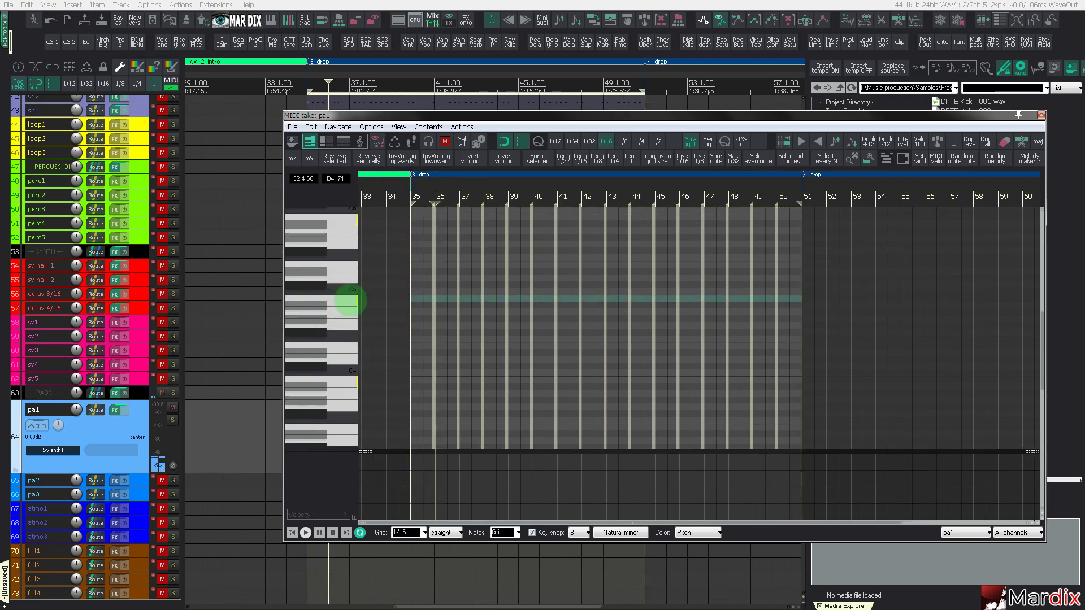
# Step: Enter one-bar B4 notes in the pa1 item, starting at bar 35 and repeating in each following bar
pyautogui.scroll(15, 387, 303)
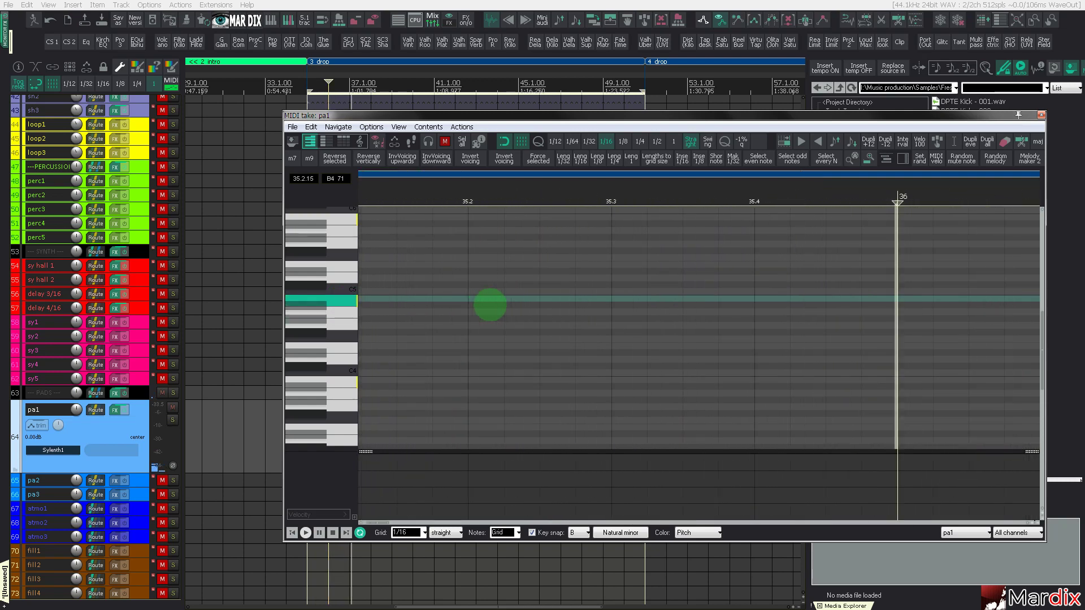
pyautogui.scroll(4, 490, 305)
pyautogui.scroll(-4, 492, 305)
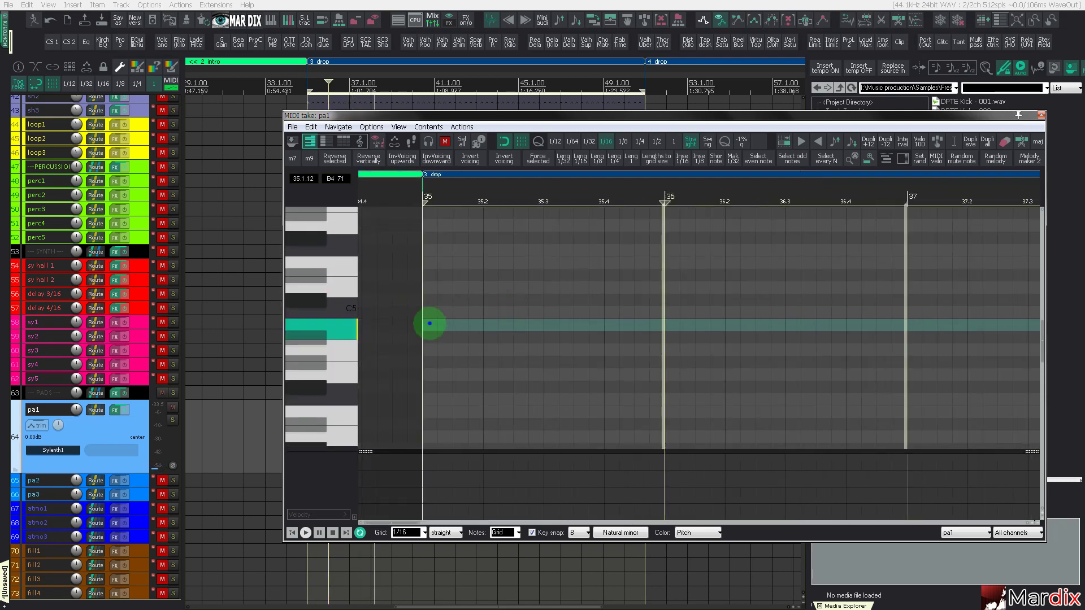
pyautogui.click(429, 323)
pyautogui.moveTo(436, 328)
pyautogui.mouseDown()
pyautogui.moveTo(588, 324)
pyautogui.moveTo(656, 337)
pyautogui.mouseUp()
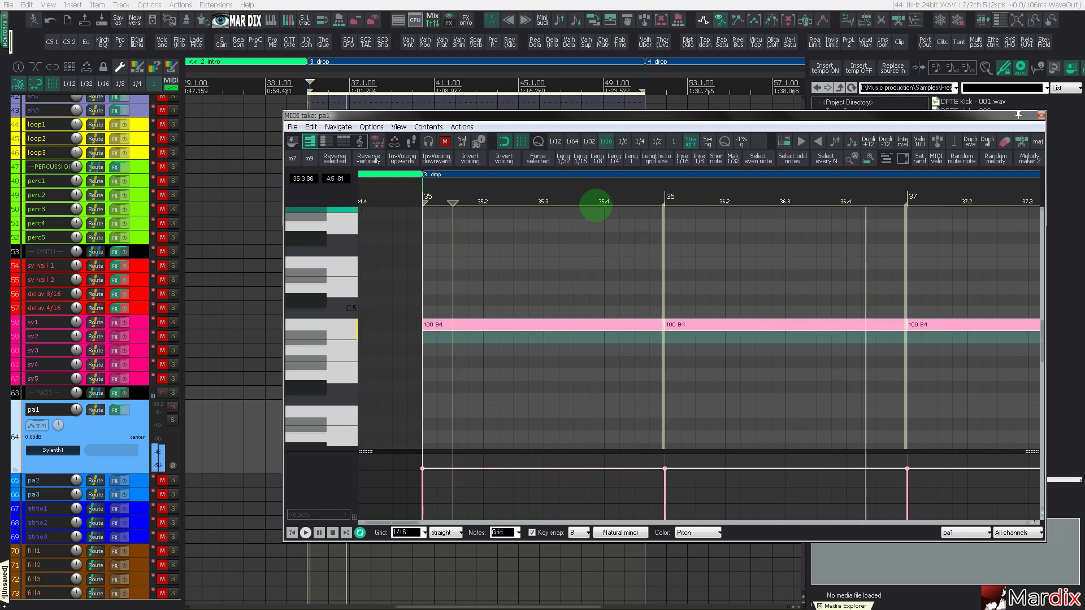
pyautogui.moveTo(593, 193); pyautogui.dragTo(577, 194)
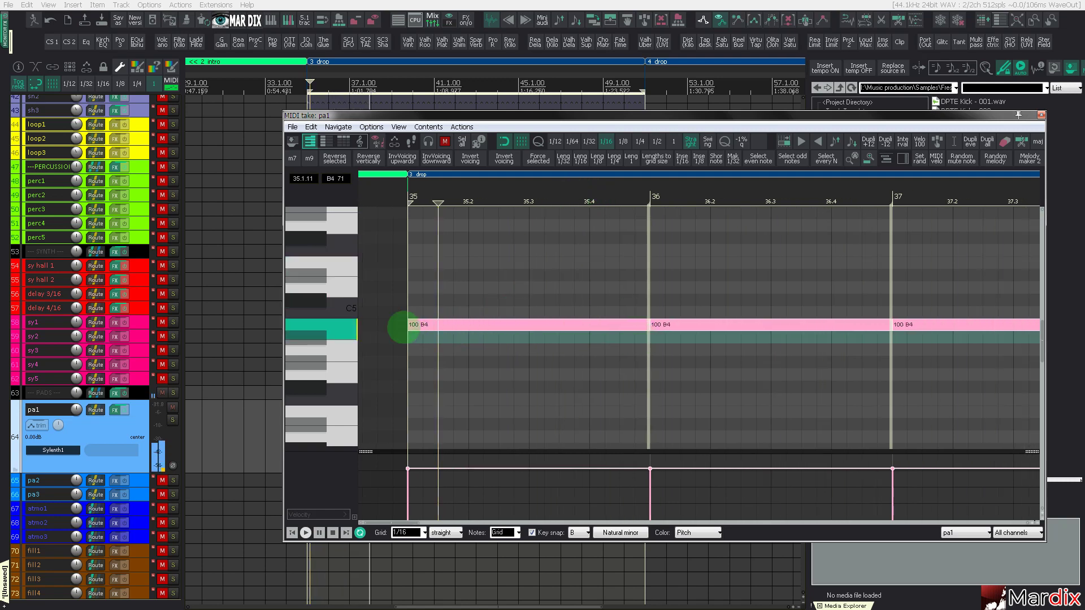
# Step: Duplicate the B4 pad notes to B5, and copy the B5 row up to D6
pyautogui.scroll(3, 332, 305)
pyautogui.moveTo(429, 400); pyautogui.dragTo(429, 362)
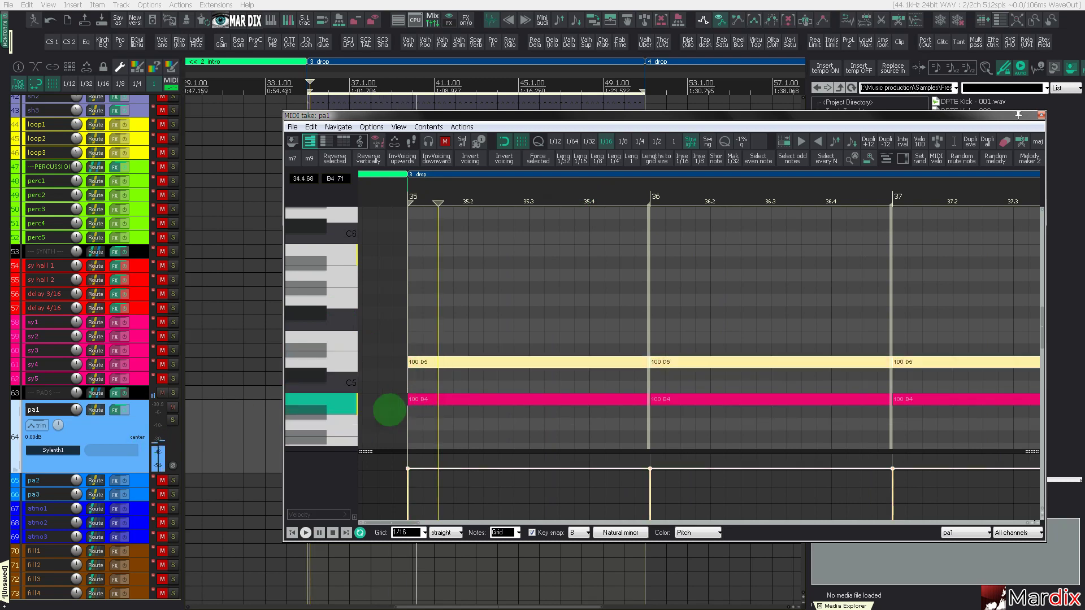
pyautogui.moveTo(418, 362); pyautogui.dragTo(416, 249)
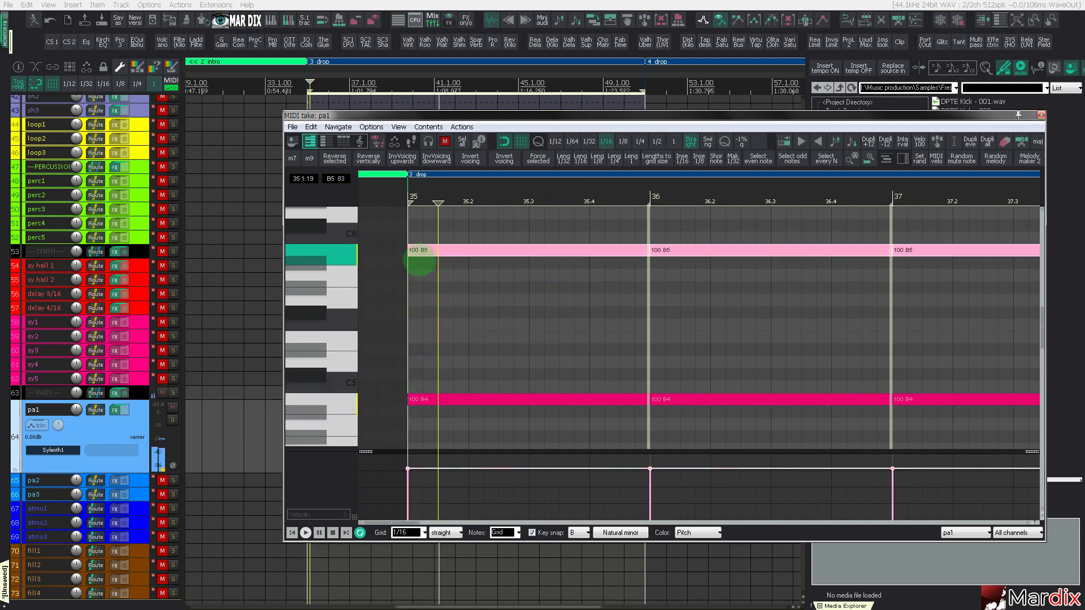
pyautogui.scroll(4, 416, 287)
pyautogui.moveTo(424, 322); pyautogui.dragTo(431, 286)
pyautogui.scroll(-2, 428, 294)
# Step: Open Sylenth1 on pa1, audition PAD - Dreamy Pad, settle on PAD - Deep Space 2, and close the synth
pyautogui.click(68, 450)
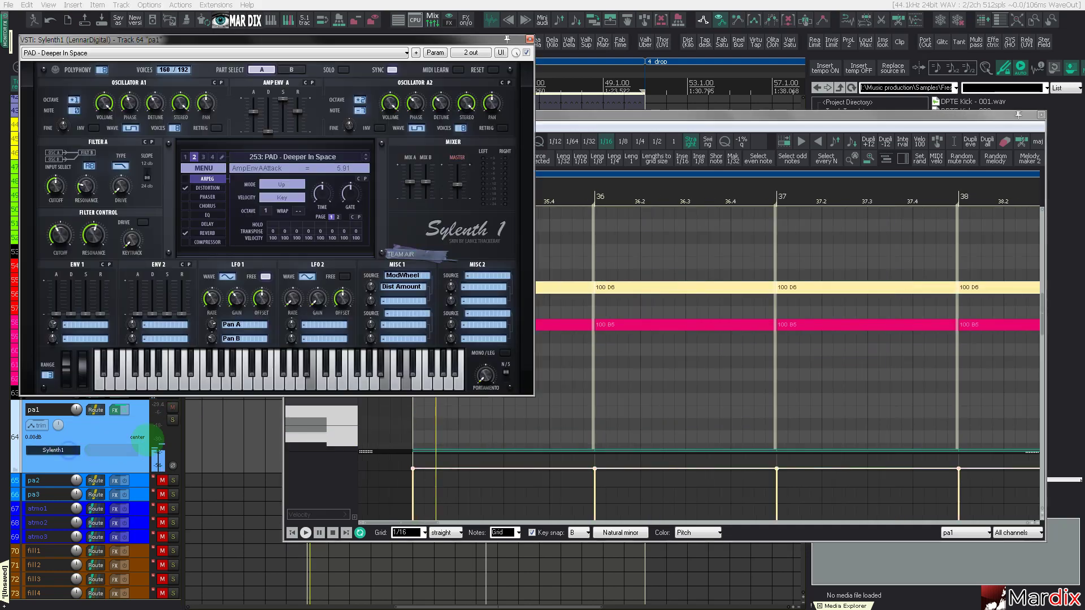
pyautogui.press('Down')
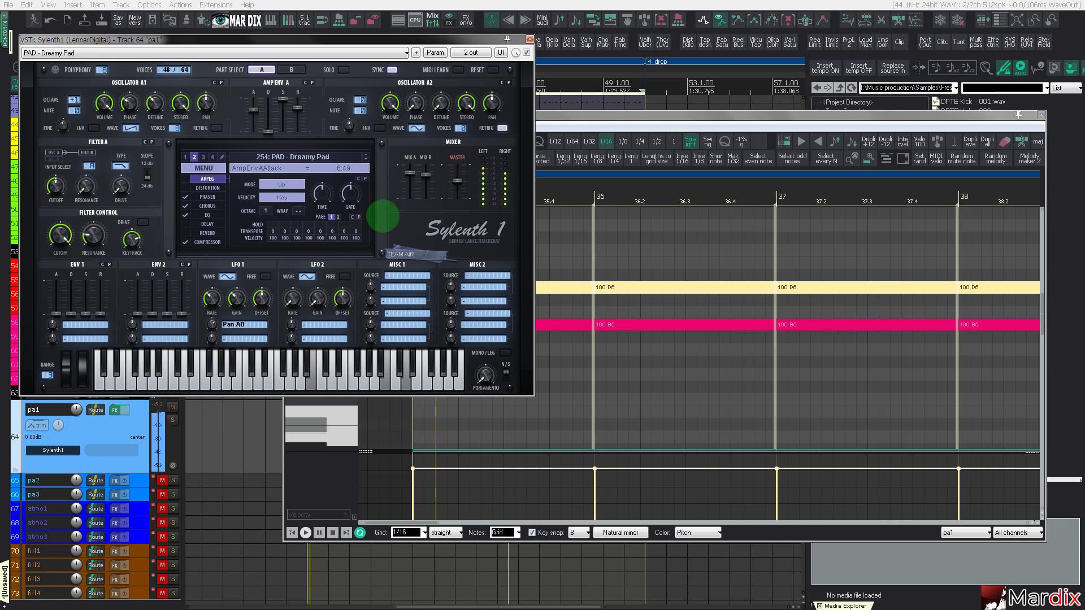
pyautogui.press('Up')
pyautogui.press('Up')
pyautogui.moveTo(386, 41); pyautogui.dragTo(565, 195)
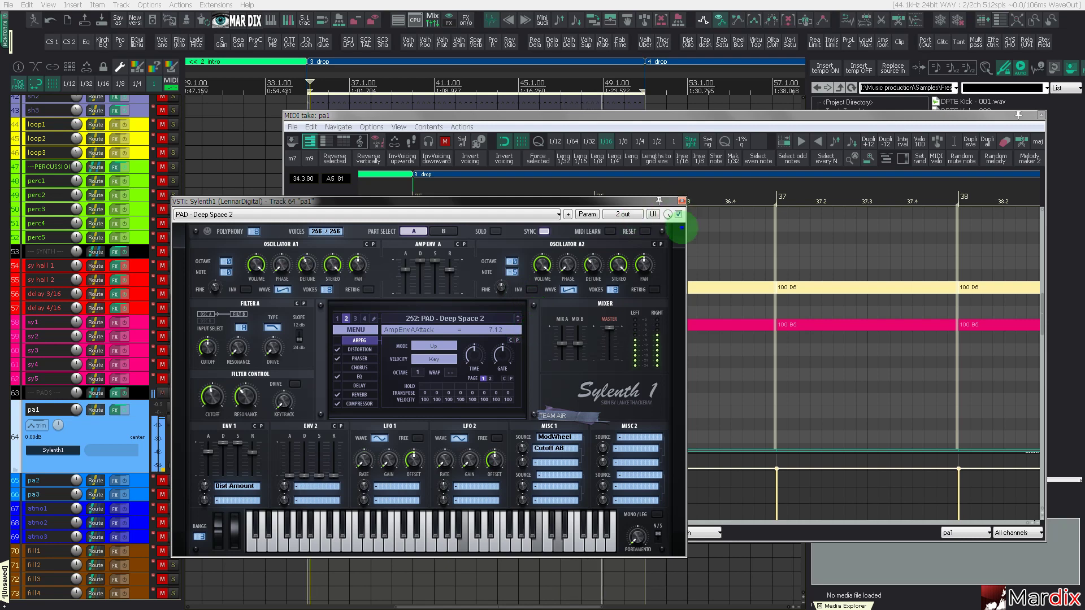
pyautogui.click(682, 200)
# Step: Copy the D6 pad notes up to F#6, review the chord in the enlarged editor, and close it
pyautogui.moveTo(468, 289); pyautogui.dragTo(467, 244)
pyautogui.scroll(3, 405, 281)
pyautogui.scroll(-2, 404, 281)
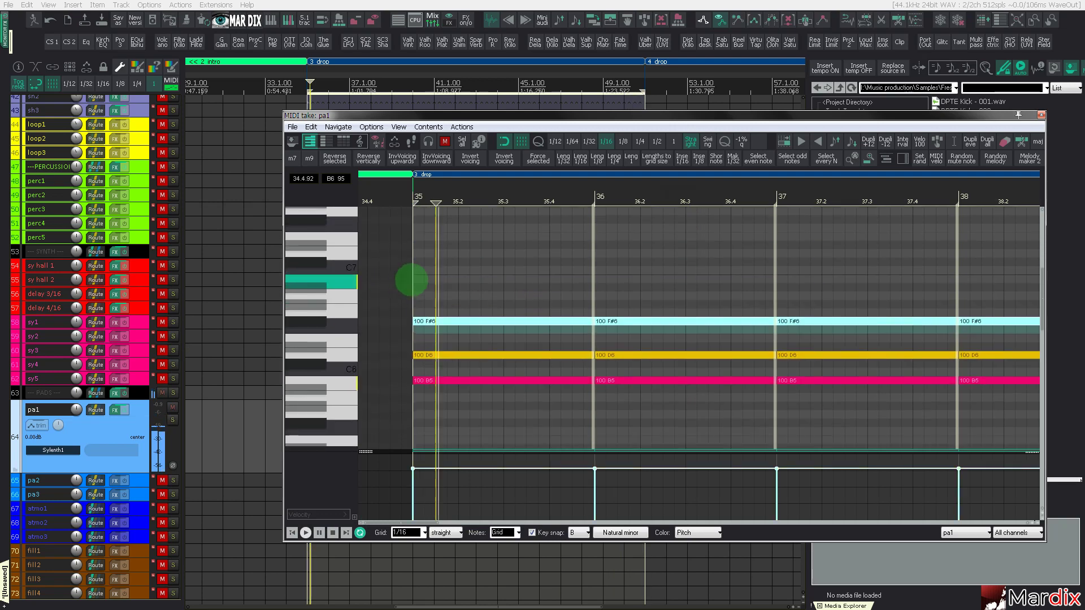
pyautogui.doubleClick(497, 115)
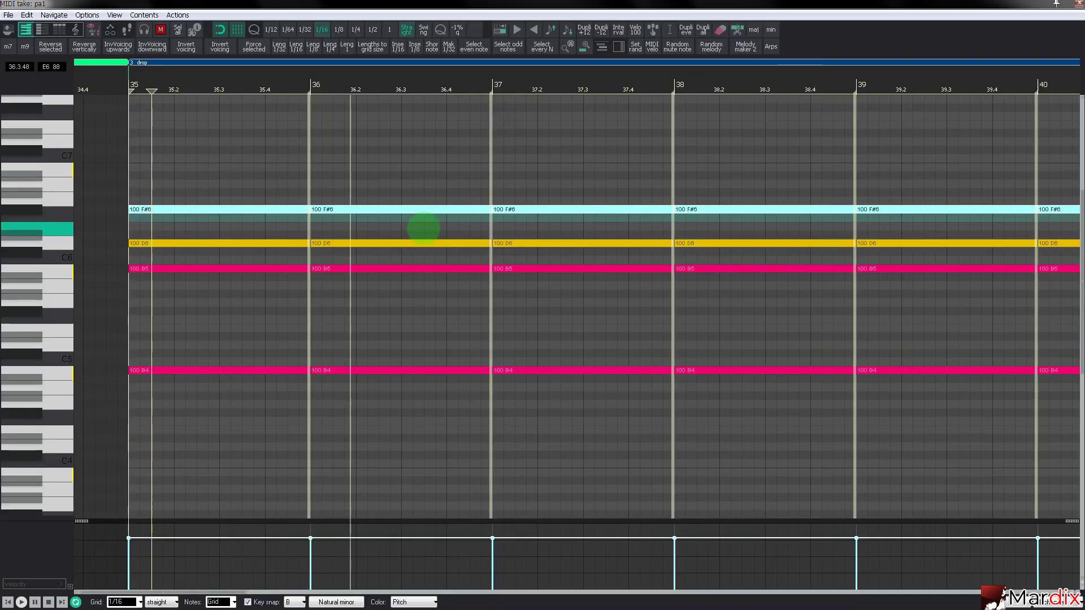
pyautogui.press('z')
pyautogui.press('Escape')
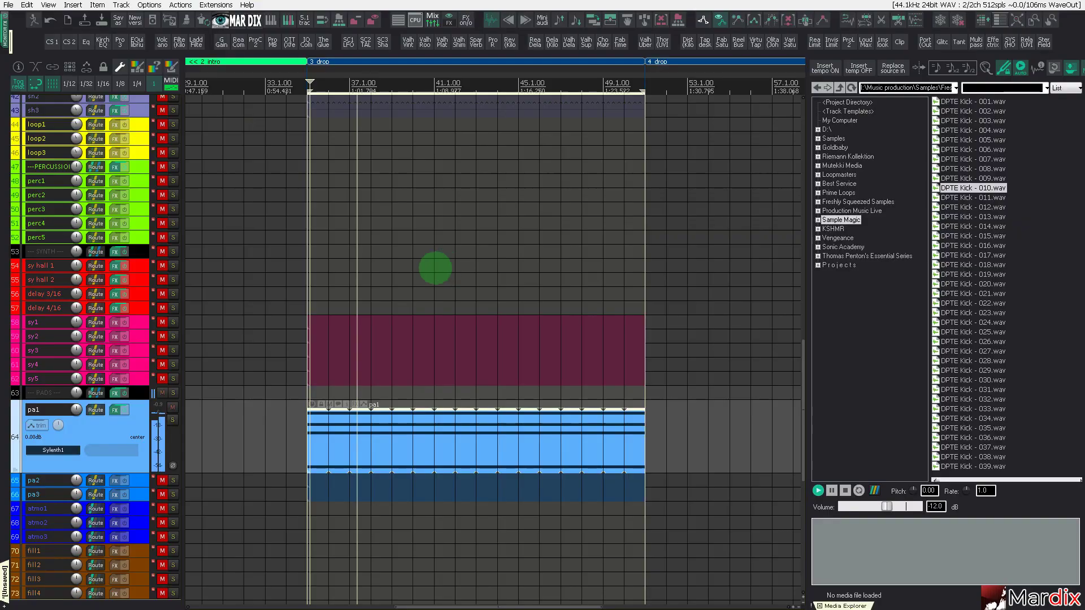
pyautogui.scroll(10, 135, 296)
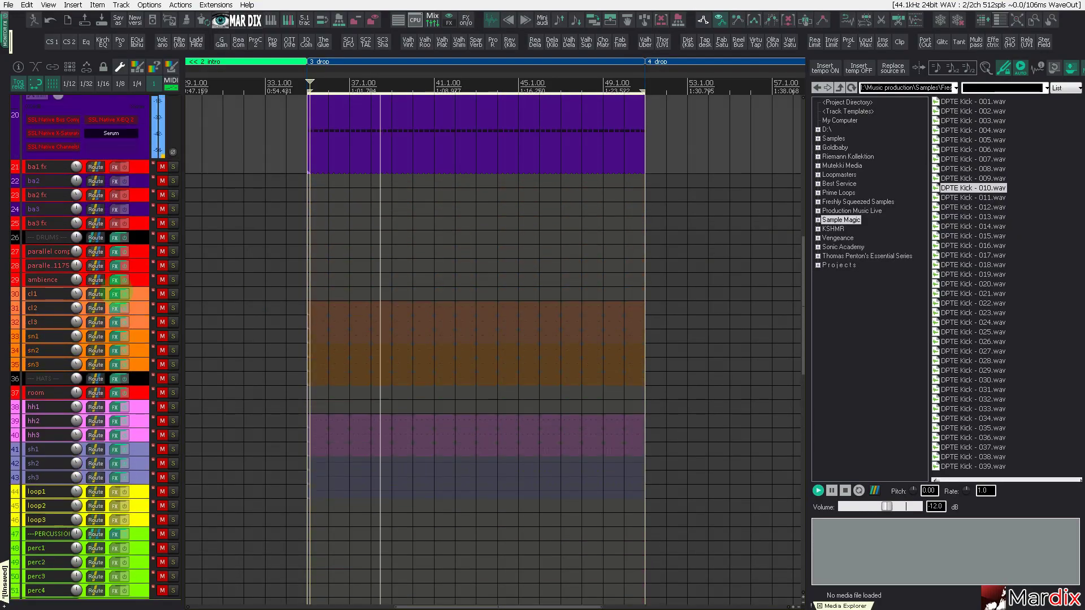
# Step: Open Serum on the ba1 track and audition its presets, from FX1 back through Bass63 to Bass60
pyautogui.scroll(5, 116, 286)
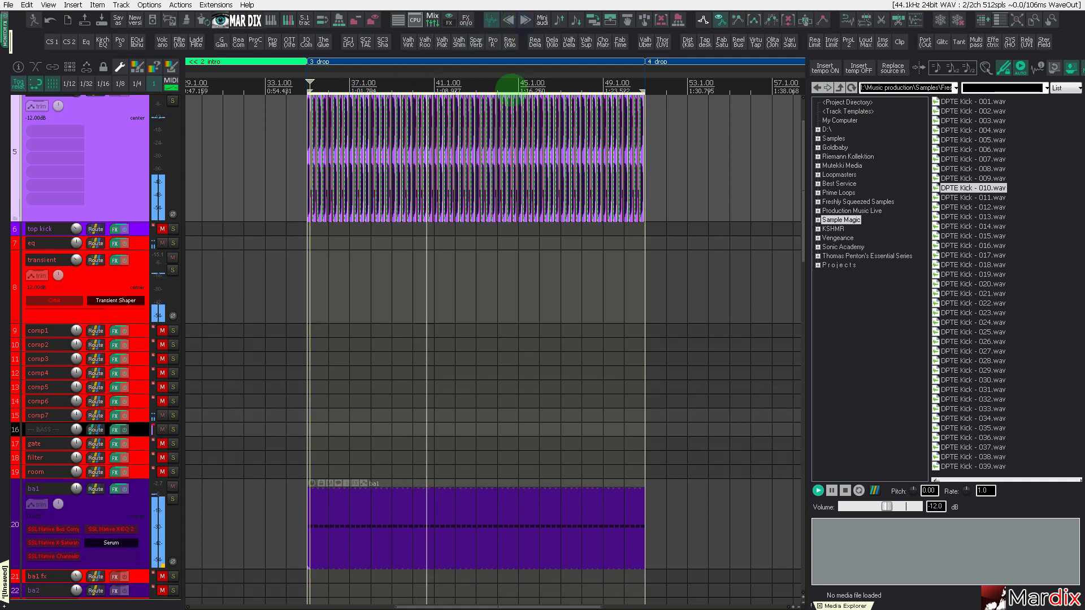
pyautogui.scroll(-5, 77, 362)
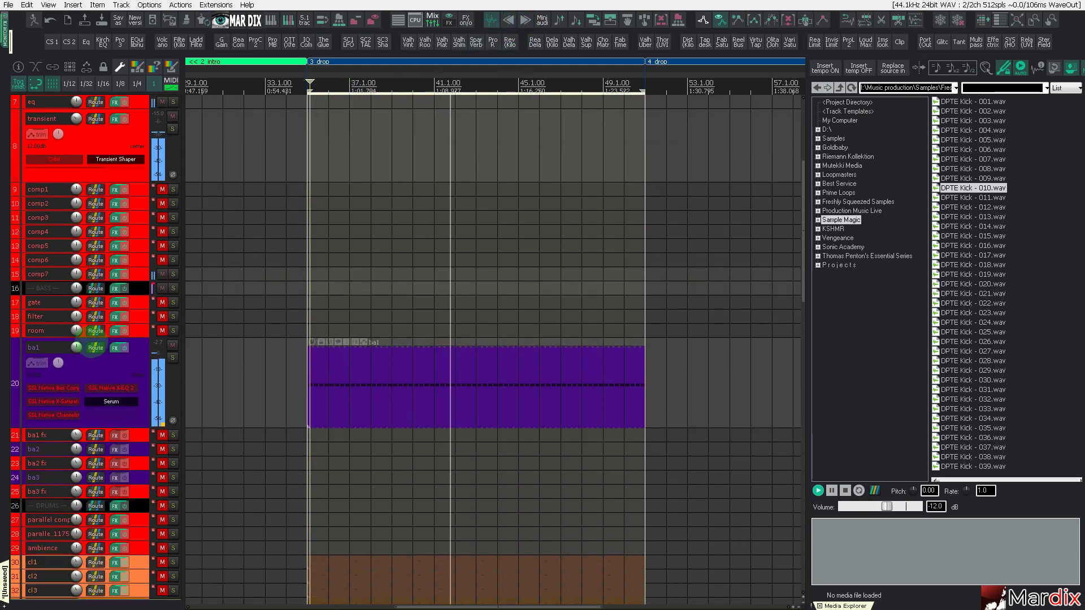
pyautogui.scroll(-2, 93, 347)
pyautogui.click(104, 340)
pyautogui.click(336, 341)
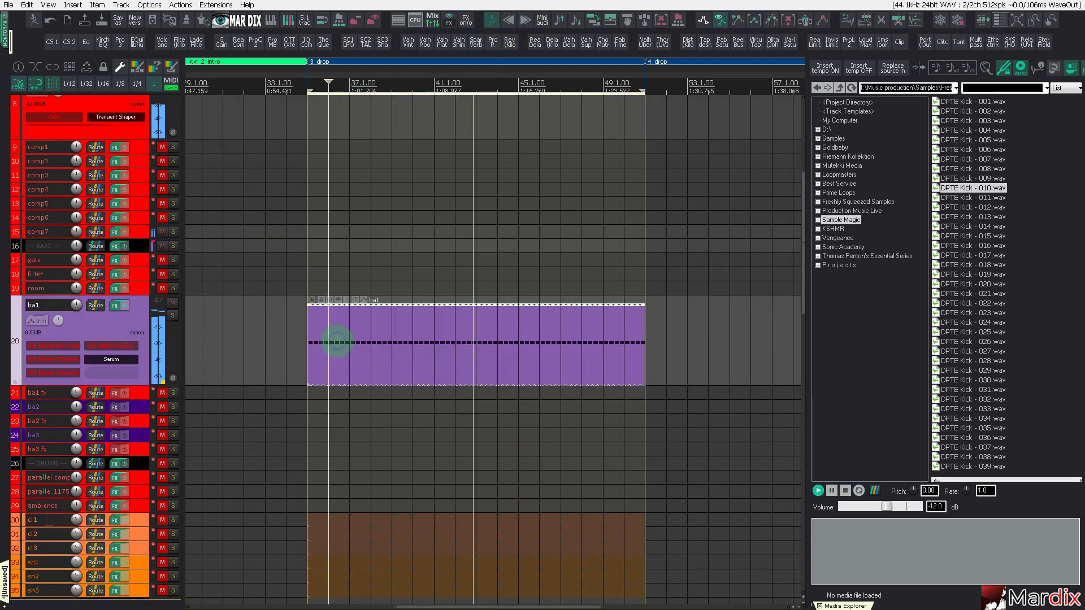
pyautogui.click(111, 359)
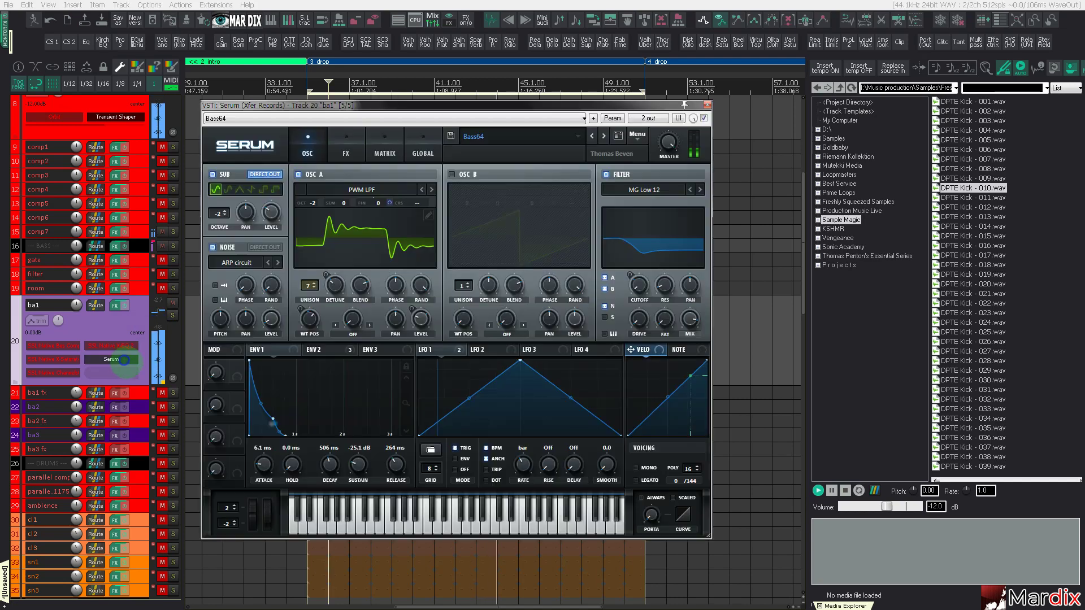
pyautogui.click(603, 136)
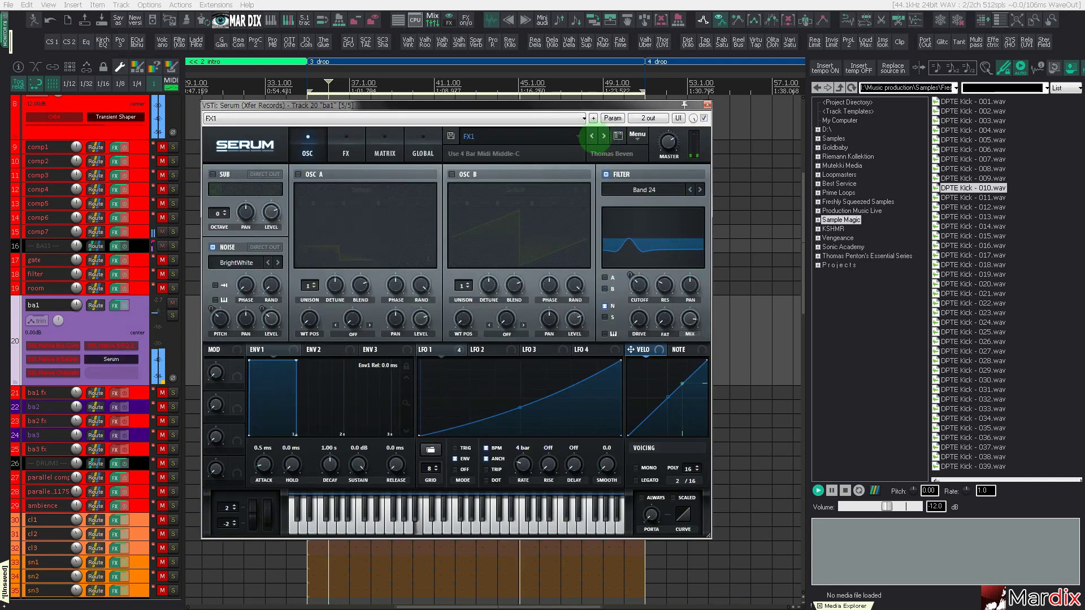
pyautogui.click(592, 136)
pyautogui.click(591, 136)
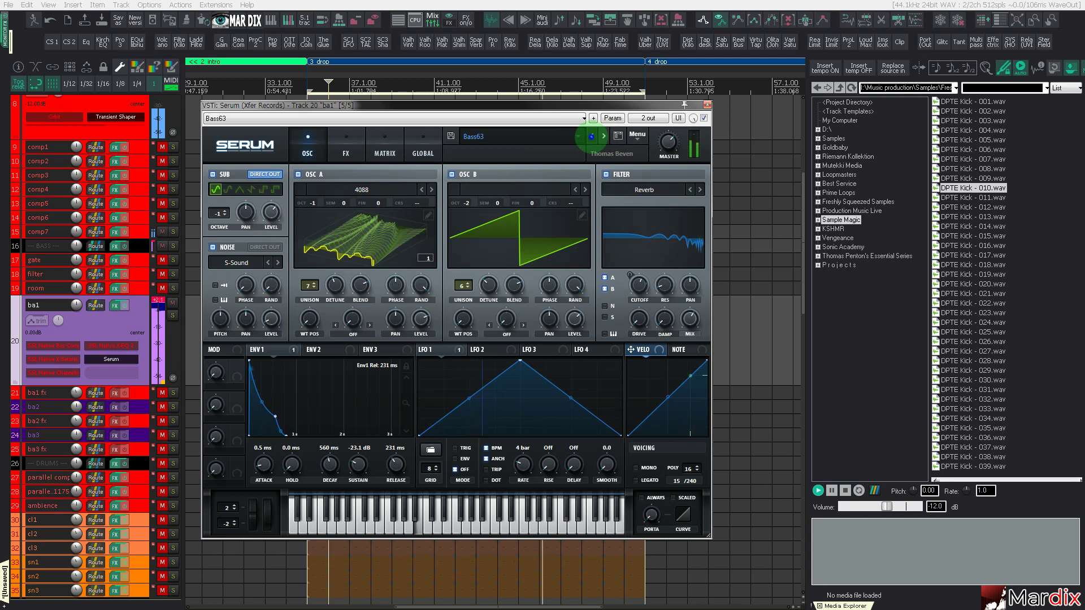
pyautogui.click(591, 136)
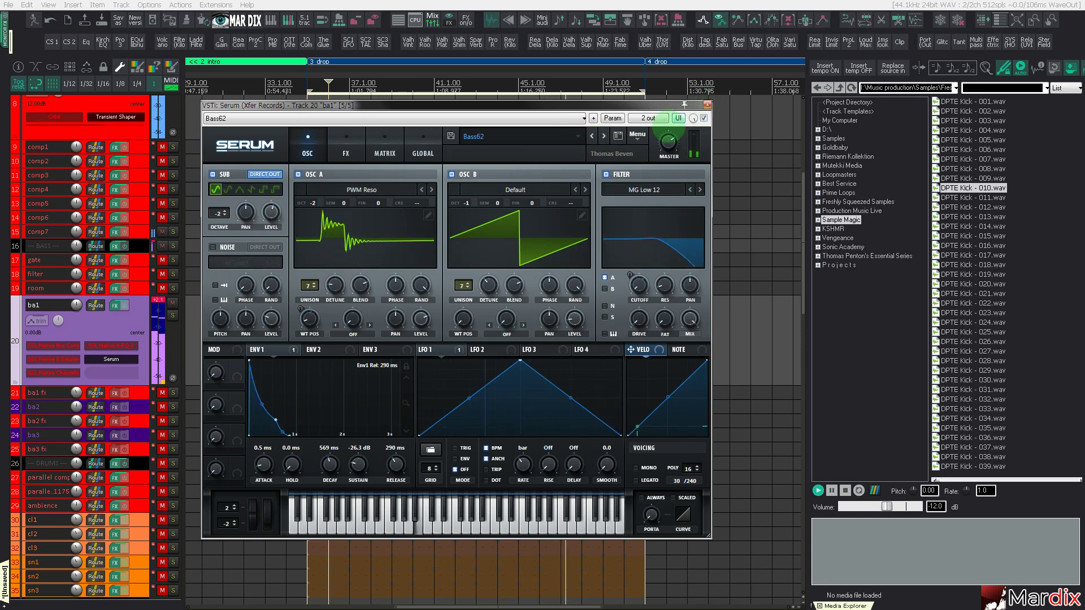
pyautogui.click(591, 136)
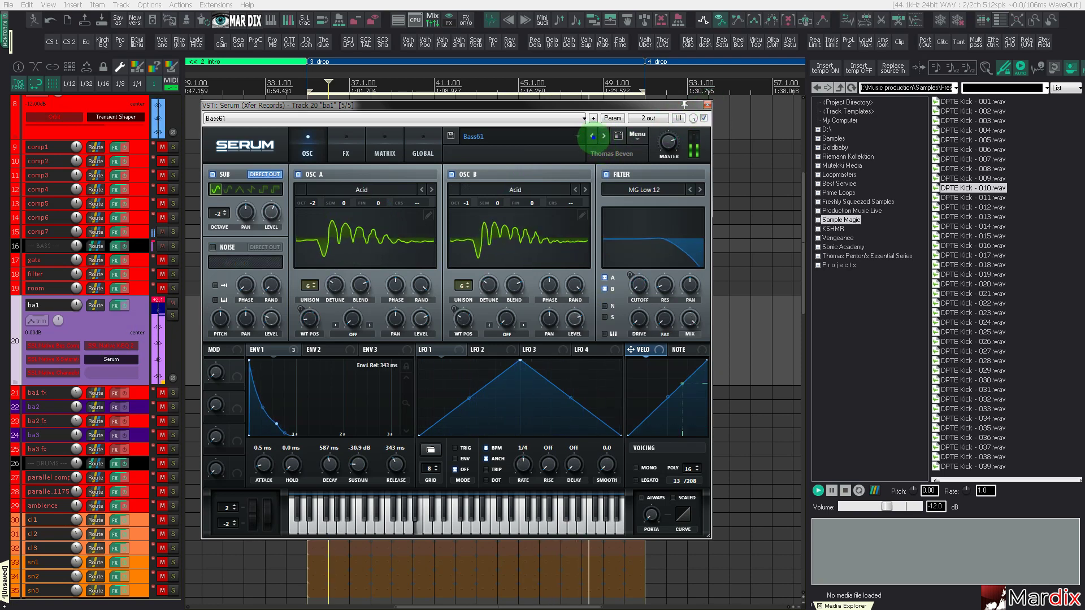
pyautogui.click(591, 136)
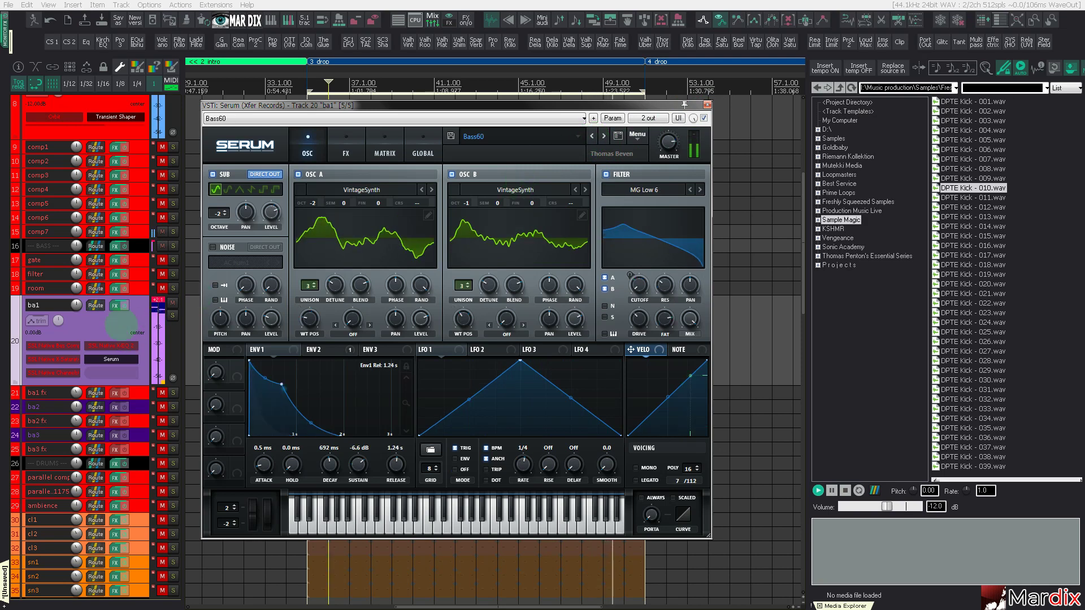
# Step: Add ShaperBox 2 to the BASS folder track for sidechain ducking, set its Mix to 90%, and close it
pyautogui.click(122, 325)
pyautogui.click(137, 245)
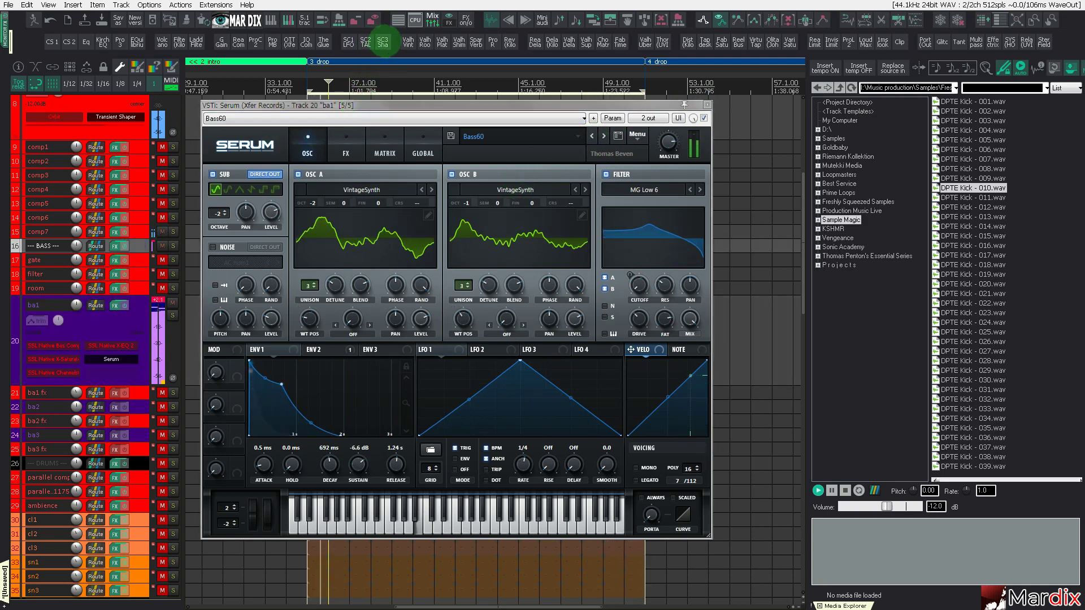
pyautogui.click(383, 41)
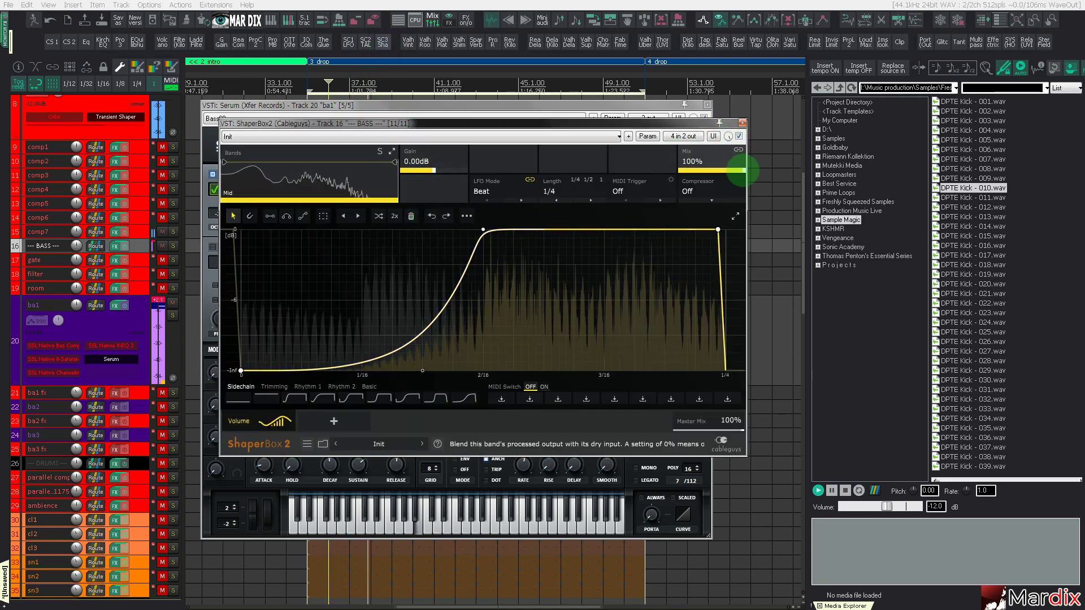
pyautogui.moveTo(744, 170); pyautogui.dragTo(738, 163)
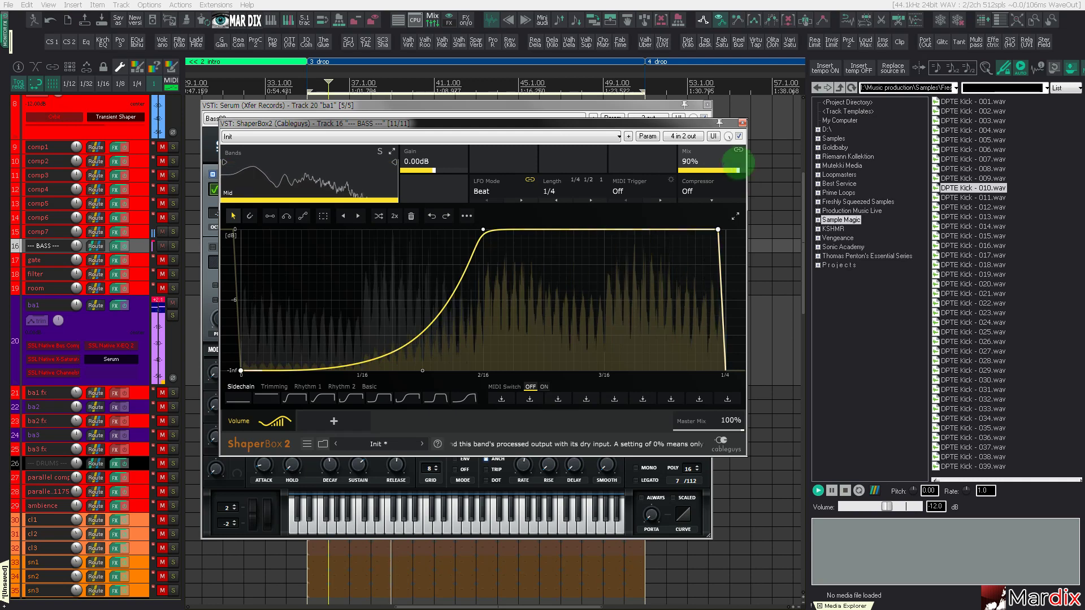
pyautogui.click(742, 123)
# Step: Switch Serum on ba1 to the Bass62 preset and close the synth
pyautogui.click(603, 136)
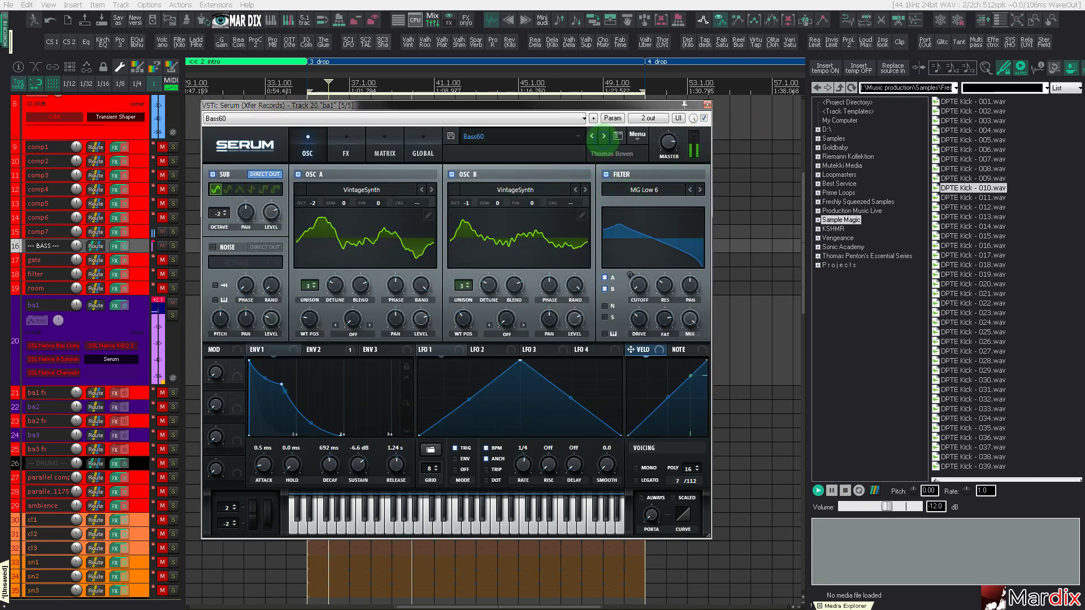
pyautogui.click(604, 135)
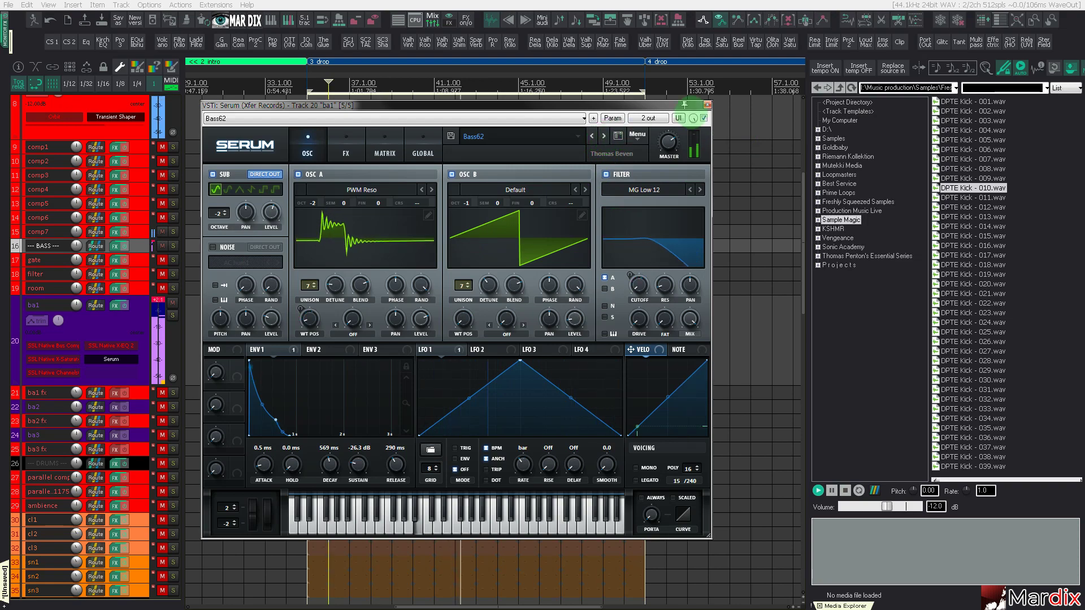
pyautogui.click(705, 105)
# Step: Open Sylenth1 on pa1, audition PAD - Deeper In Space and PAD - Dreamy Pad, and close the synth
pyautogui.scroll(-8, 177, 356)
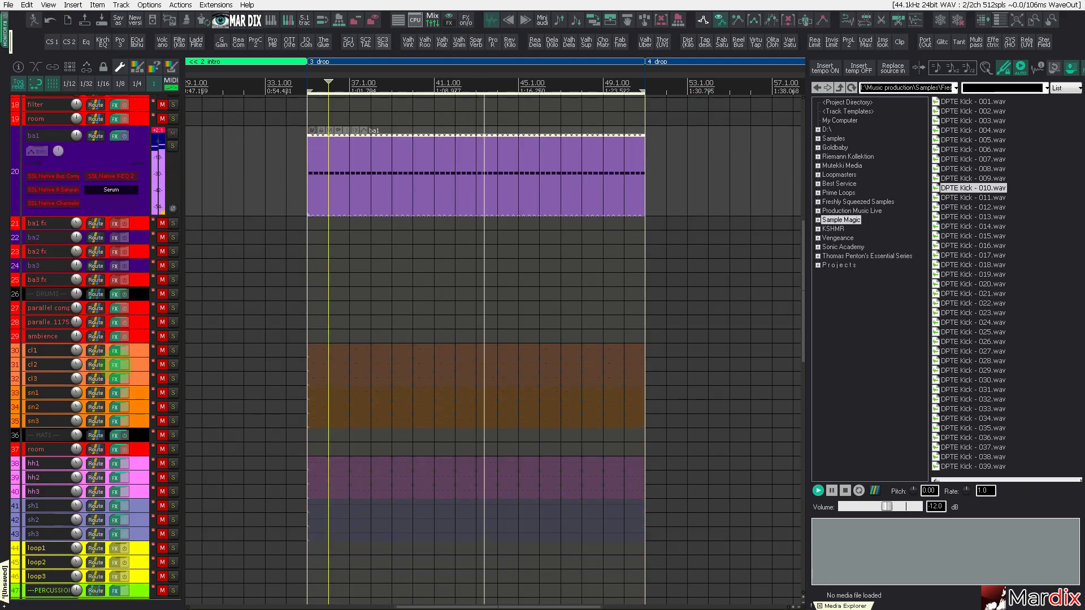
pyautogui.scroll(-8, 85, 350)
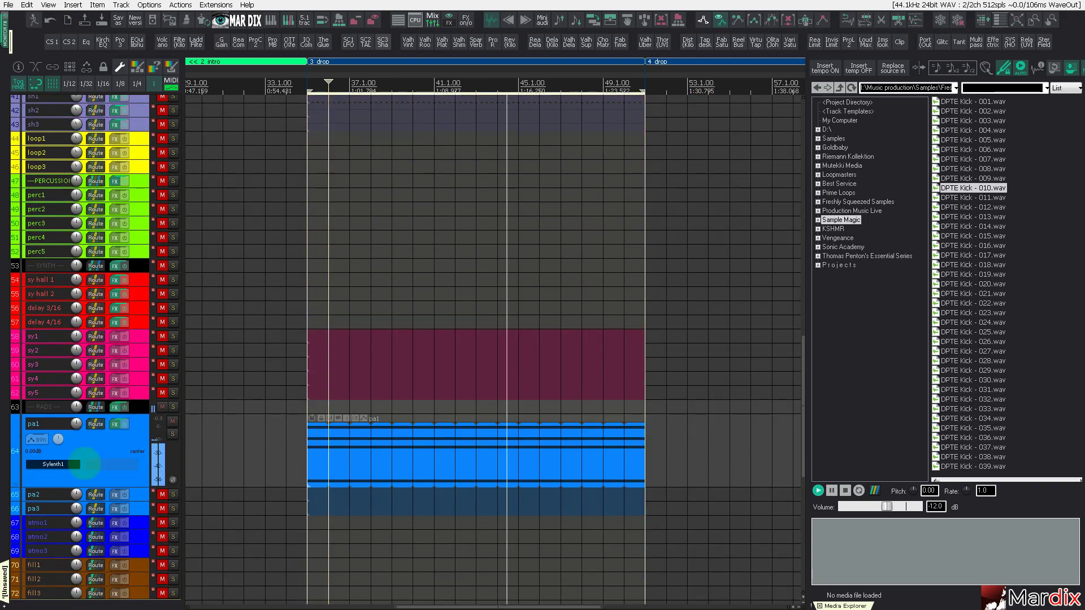
pyautogui.click(53, 464)
pyautogui.press('Down')
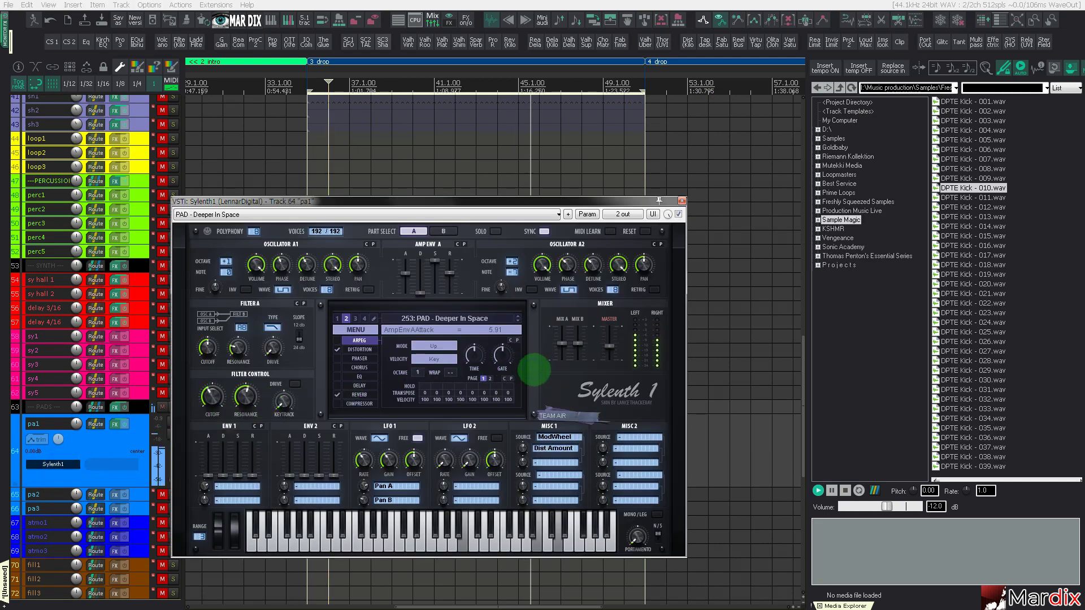
pyautogui.press('Down')
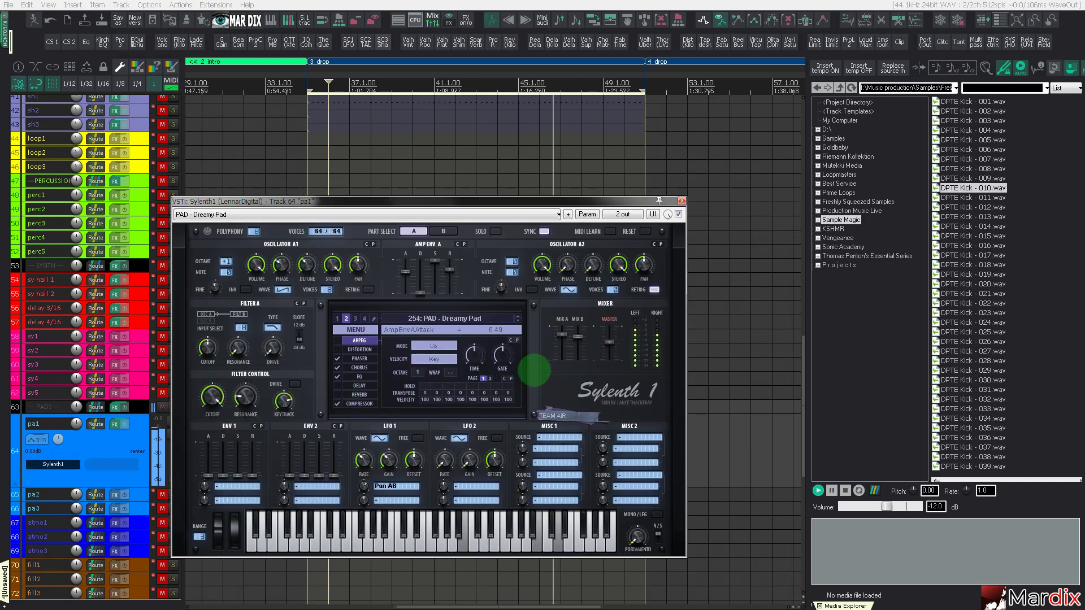
pyautogui.click(681, 201)
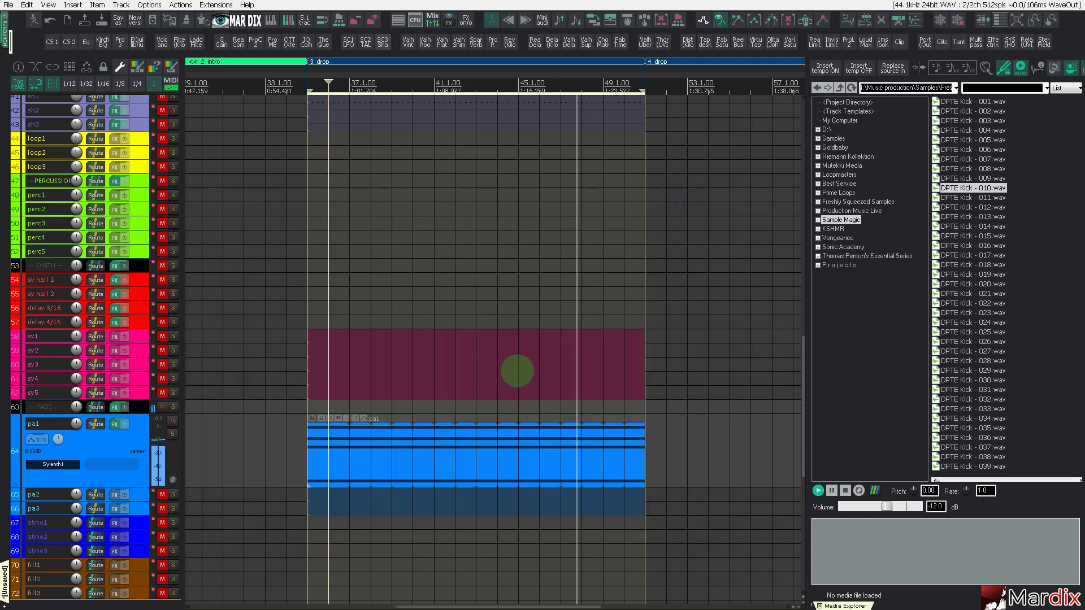
# Step: Reopen Sylenth1 on pa1, audition PAD - Euphoria Pad and PAD - JP-8000 Pad from bar 35, and close the synth
pyautogui.click(475, 438)
pyautogui.click(68, 464)
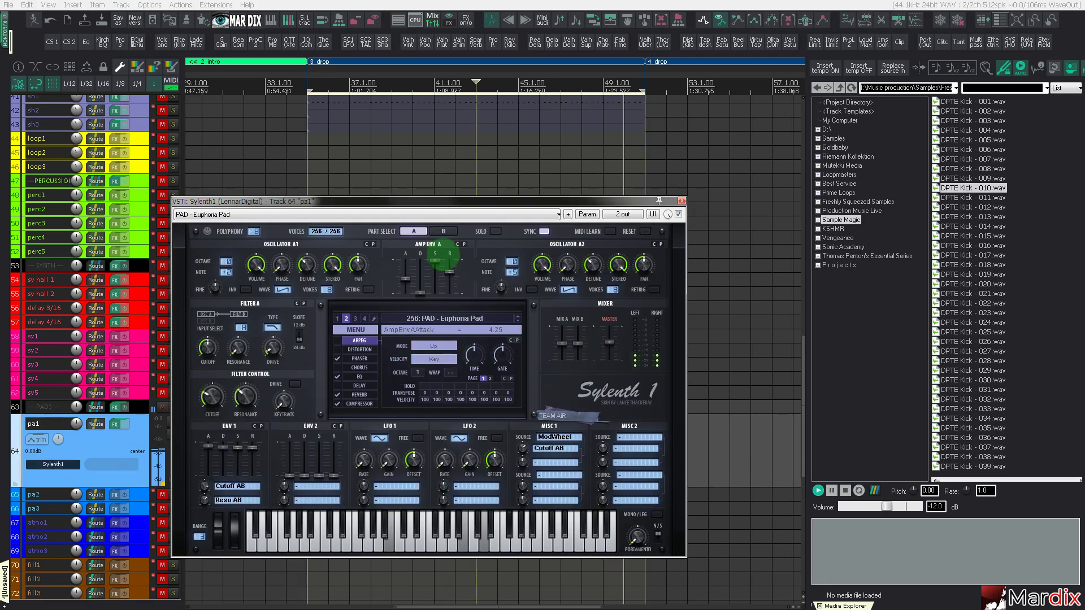
pyautogui.click(318, 163)
pyautogui.press('space')
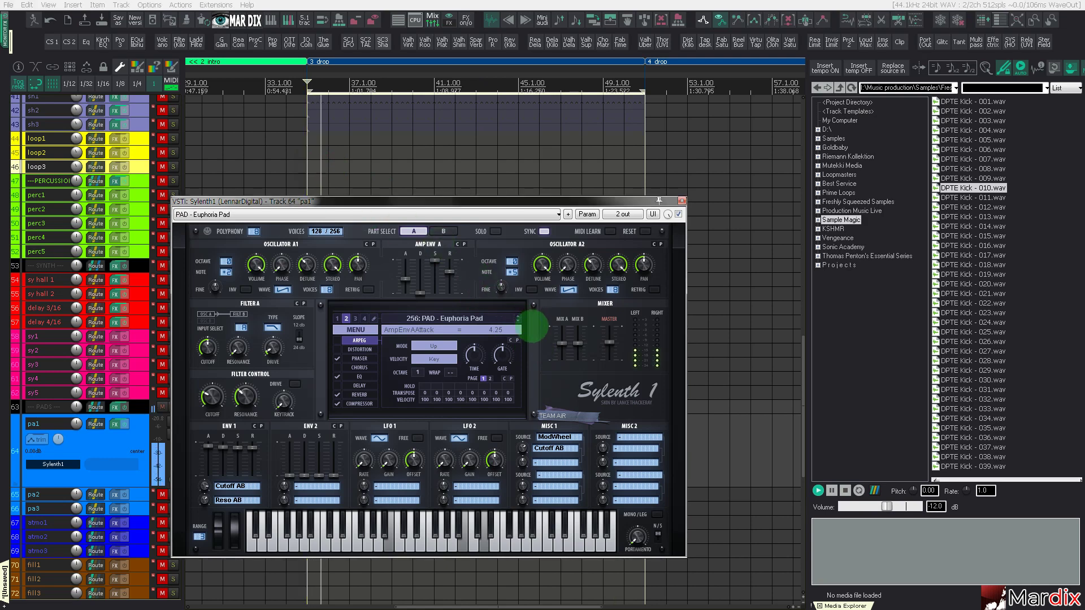
pyautogui.press('Right')
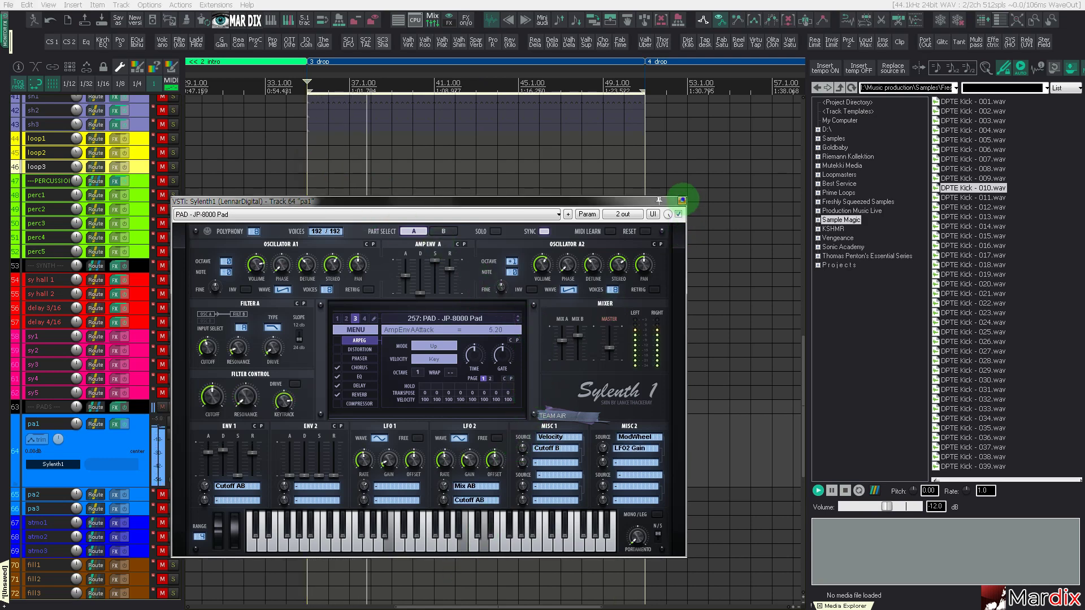
pyautogui.click(683, 200)
# Step: Restart playback from the beginning of the drop at bar 35 and solo the pa1 track
pyautogui.click(489, 455)
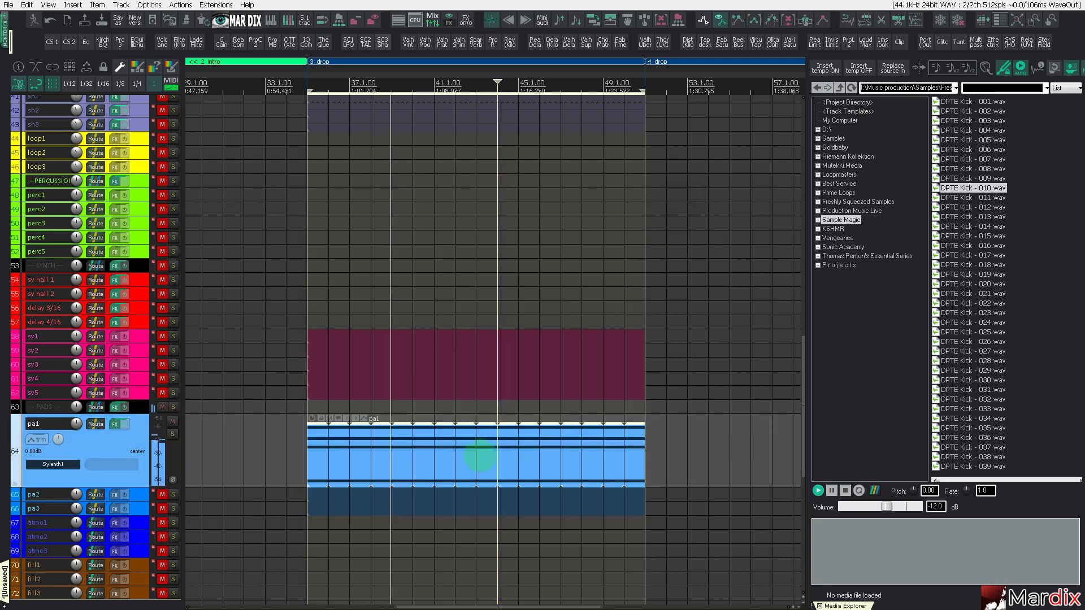
pyautogui.click(310, 308)
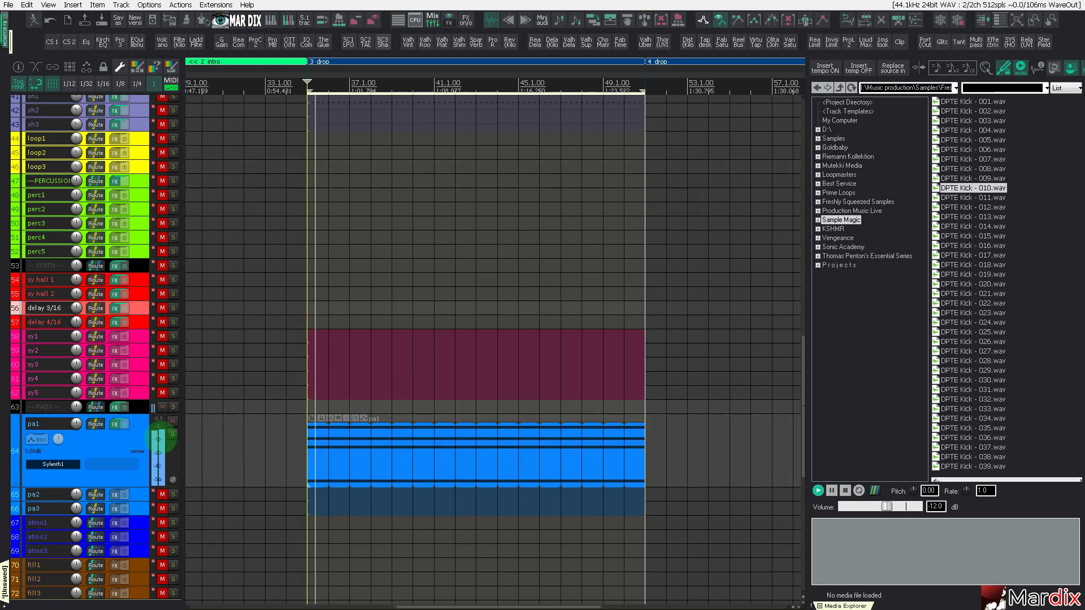
pyautogui.click(172, 434)
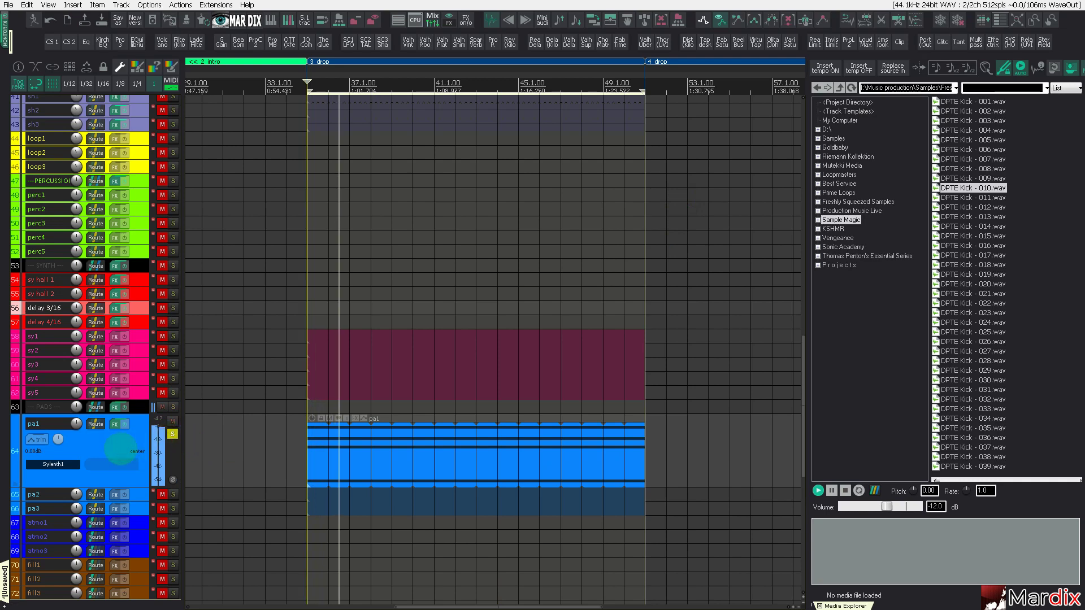
# Step: Switch Sylenth1 on pa1 to PAD - Massive Pad 1, close it, and compare the pad in and out of solo
pyautogui.click(72, 463)
pyautogui.press('Down')
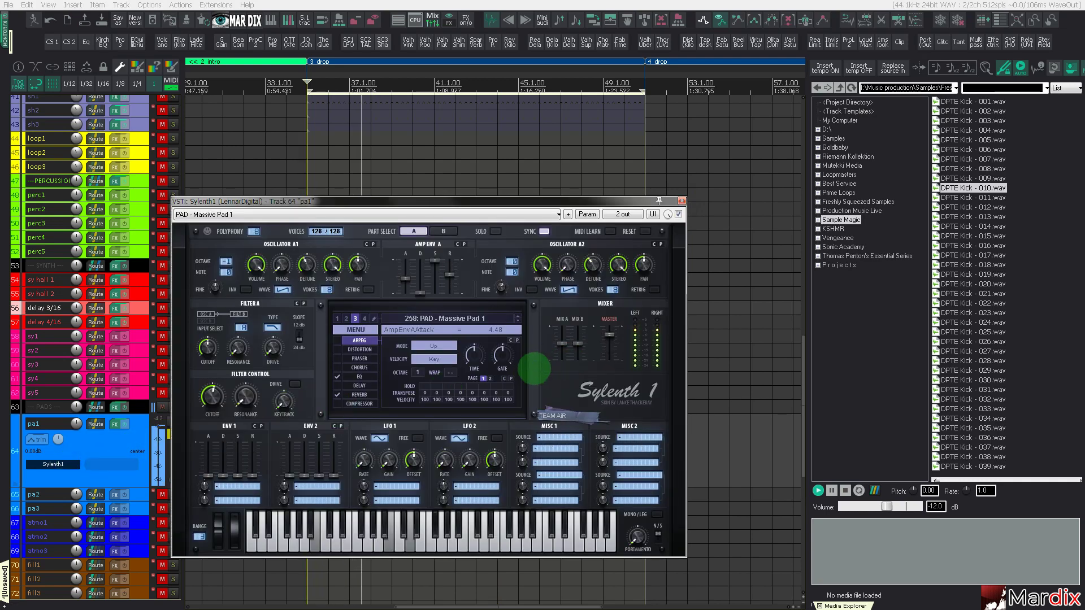
pyautogui.click(681, 201)
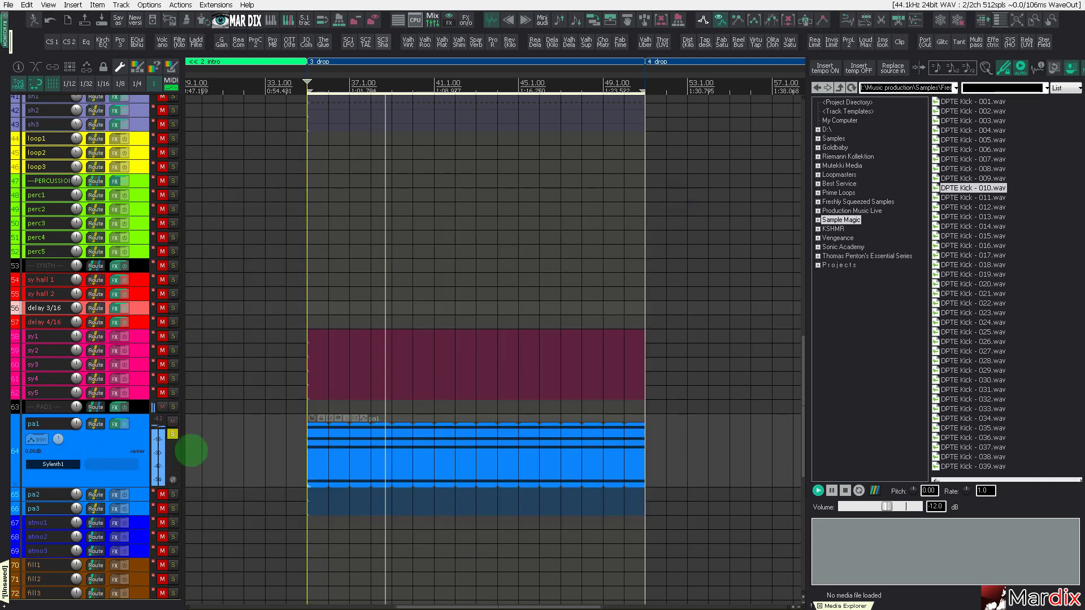
pyautogui.click(139, 438)
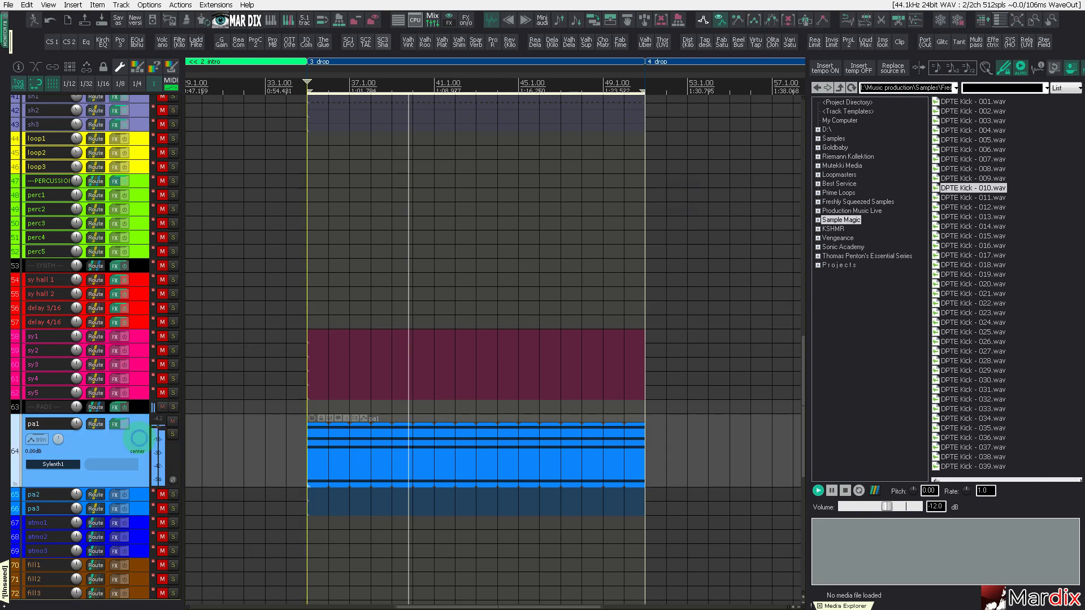
pyautogui.click(173, 421)
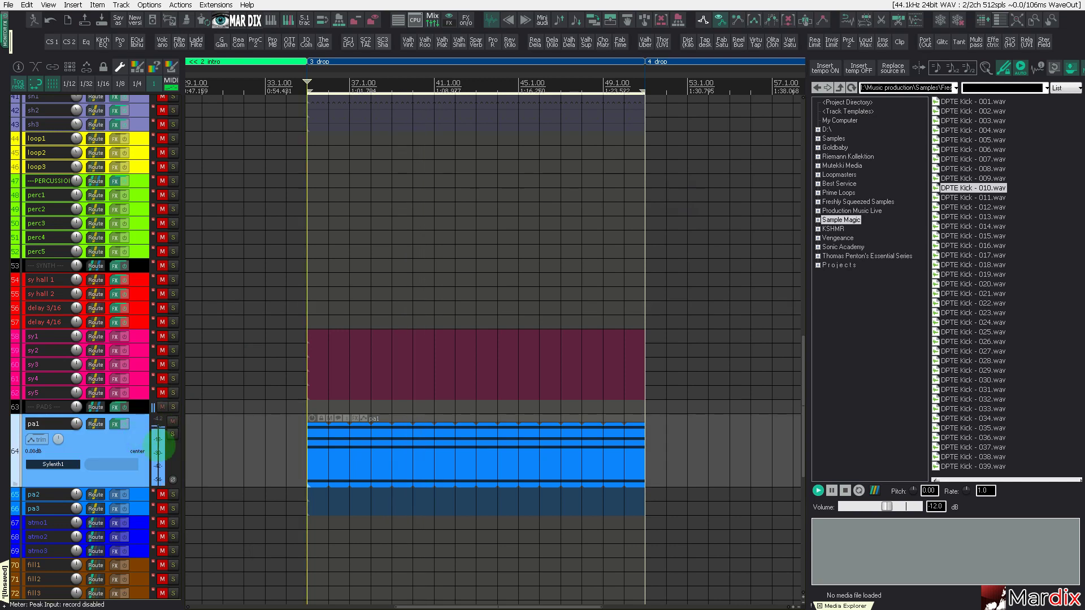
# Step: In the pa1 MIDI item, delete the chords in the last three bars of each four-bar group, keeping bars 35, 39, 43 and 47
pyautogui.doubleClick(331, 441)
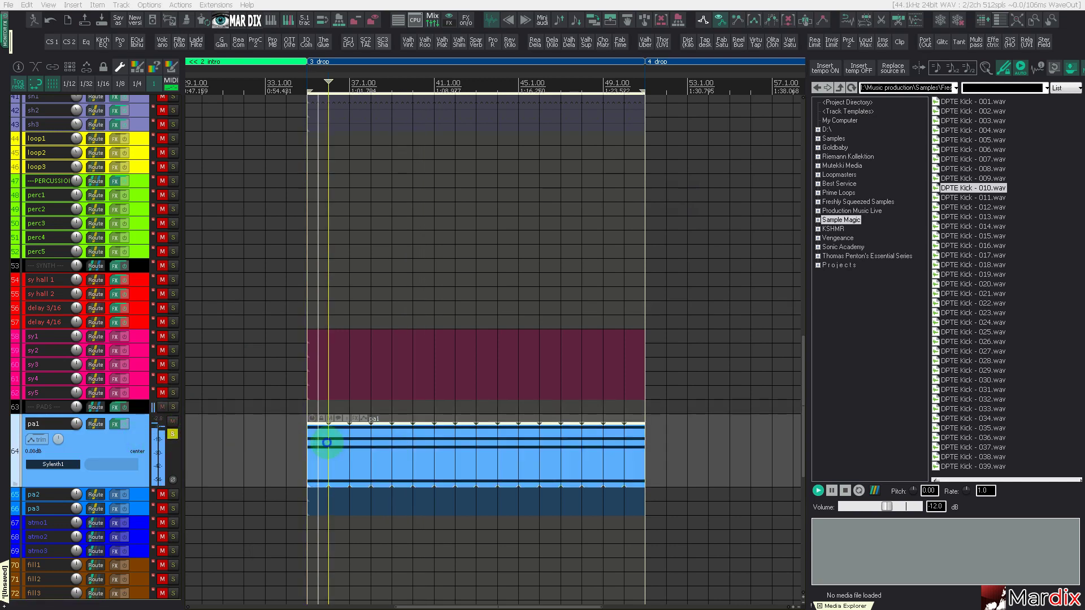
pyautogui.scroll(10, 29, 339)
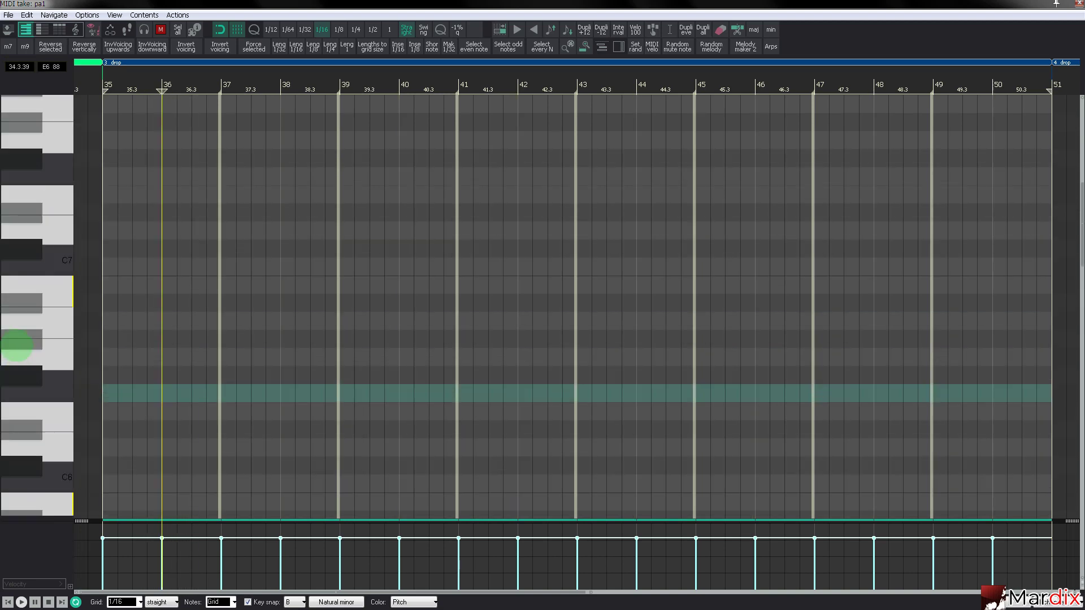
pyautogui.scroll(2, 19, 352)
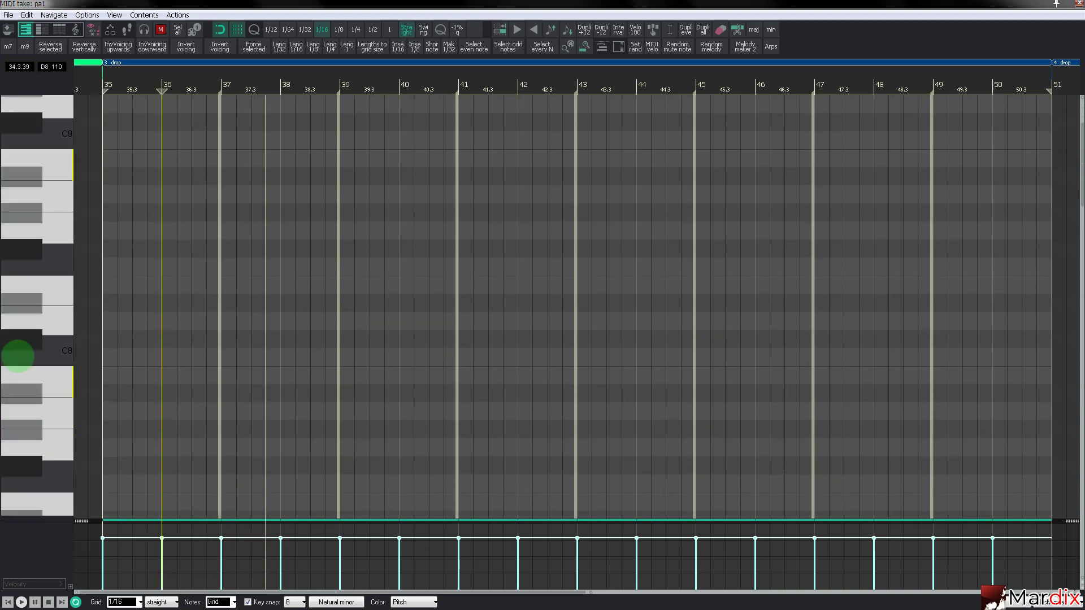
pyautogui.scroll(-15, 16, 363)
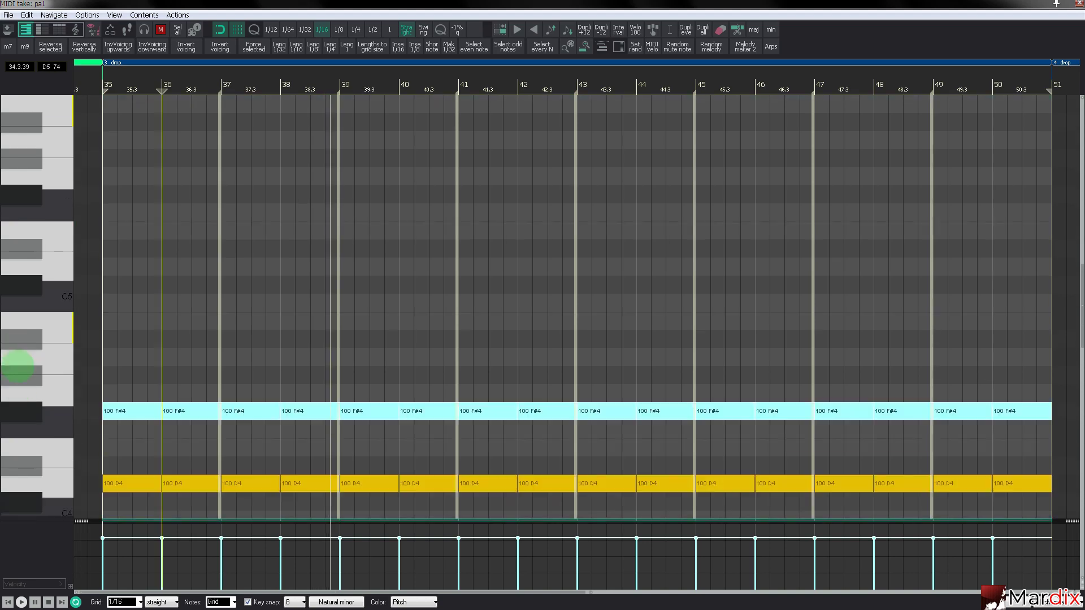
pyautogui.scroll(-5, 20, 362)
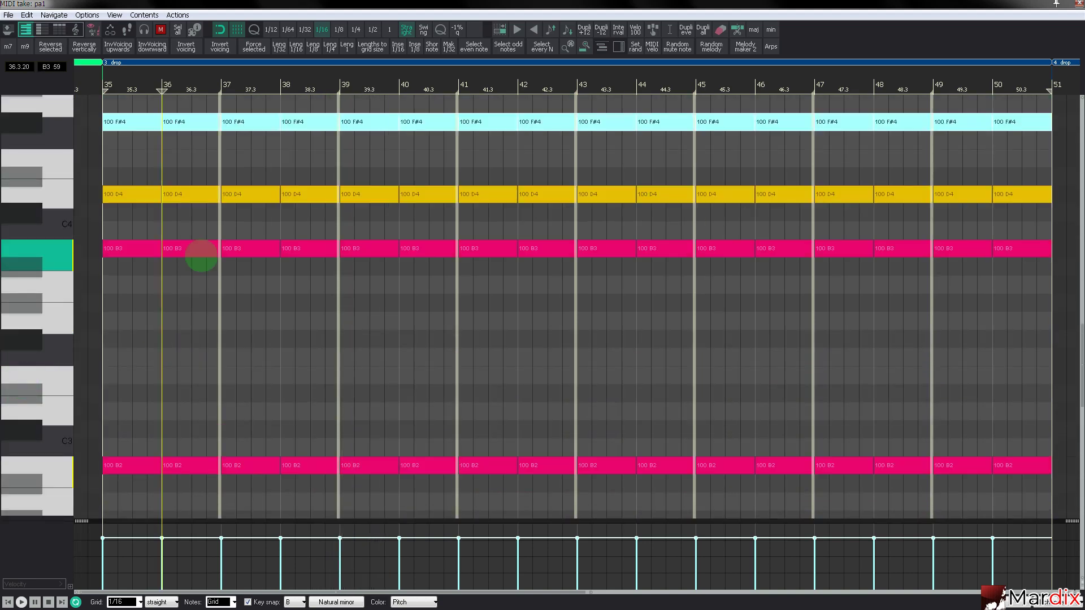
pyautogui.click(240, 124)
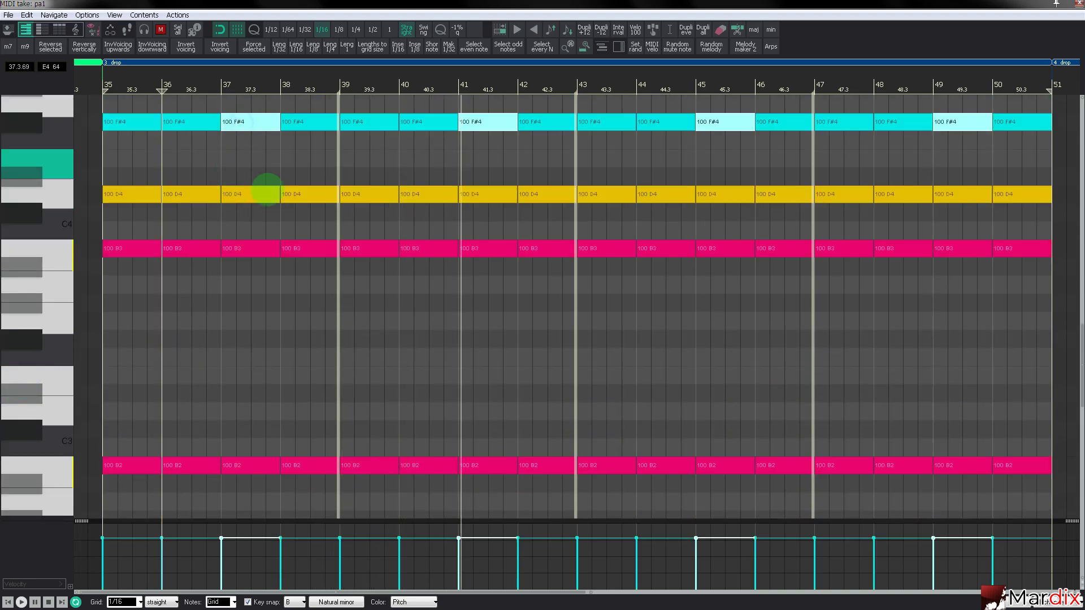
pyautogui.keyDown('shift'); pyautogui.click(327, 463); pyautogui.keyUp('shift')
pyautogui.press('Delete')
pyautogui.click(201, 463)
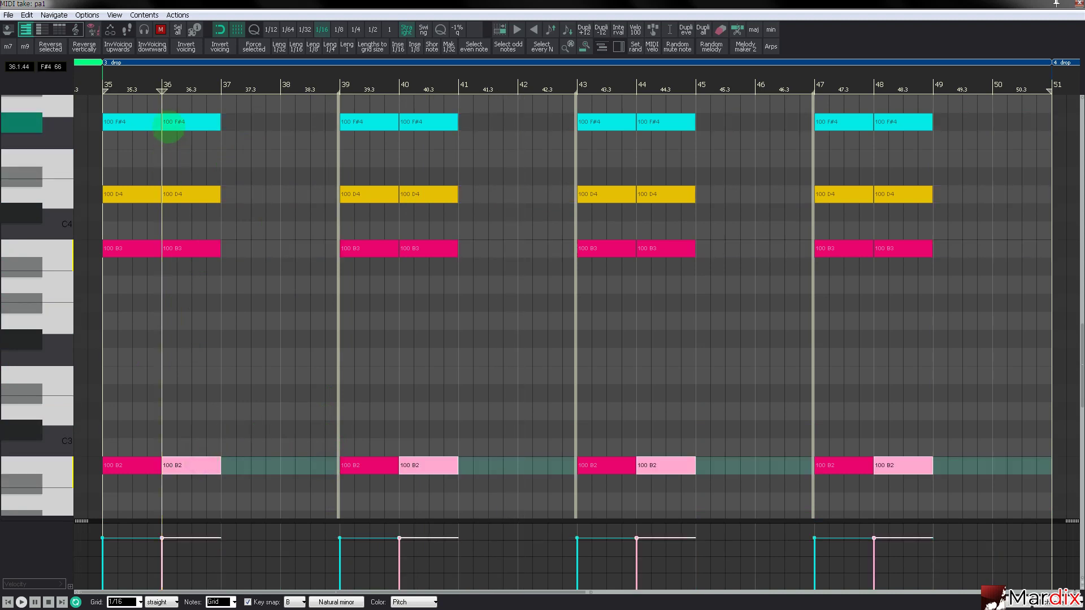
pyautogui.keyDown('shift'); pyautogui.click(181, 122); pyautogui.keyUp('shift')
pyautogui.press('Delete')
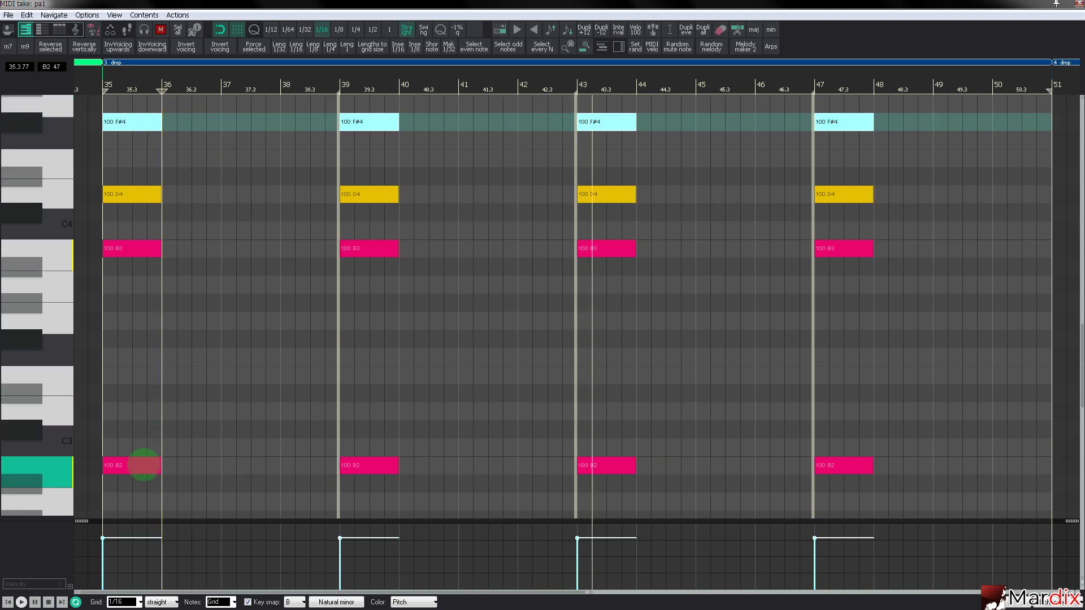
# Step: Lengthen the remaining pa1 chords to two bars and fill the gaps with copies whose F#4 is lowered to E4
pyautogui.hotkey('ctrl', 'a')
pyautogui.moveTo(160, 466); pyautogui.dragTo(219, 468)
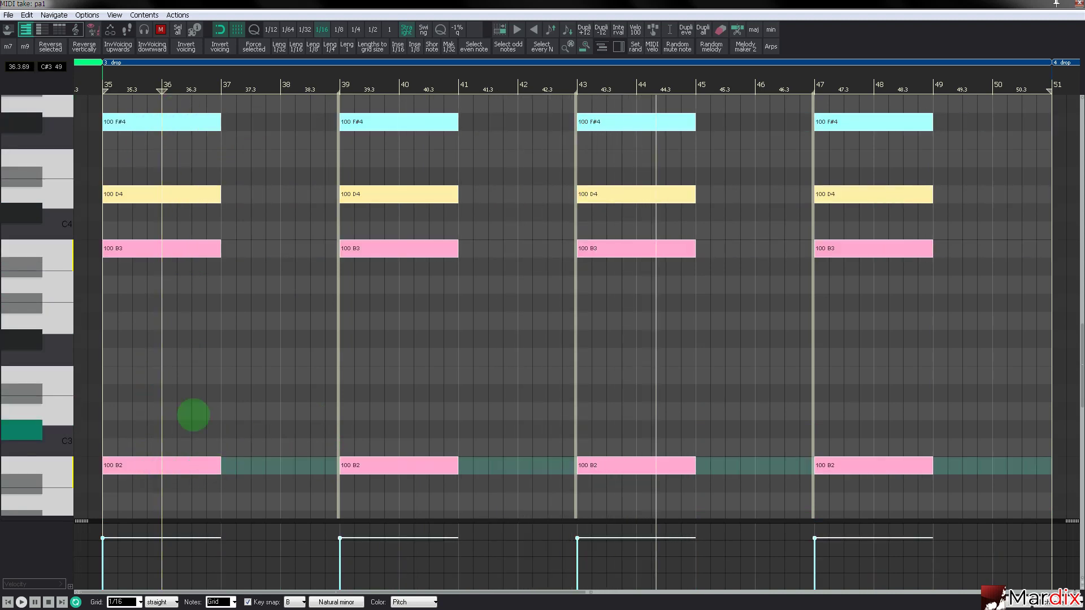
pyautogui.click(164, 249)
pyautogui.moveTo(163, 249); pyautogui.dragTo(278, 242)
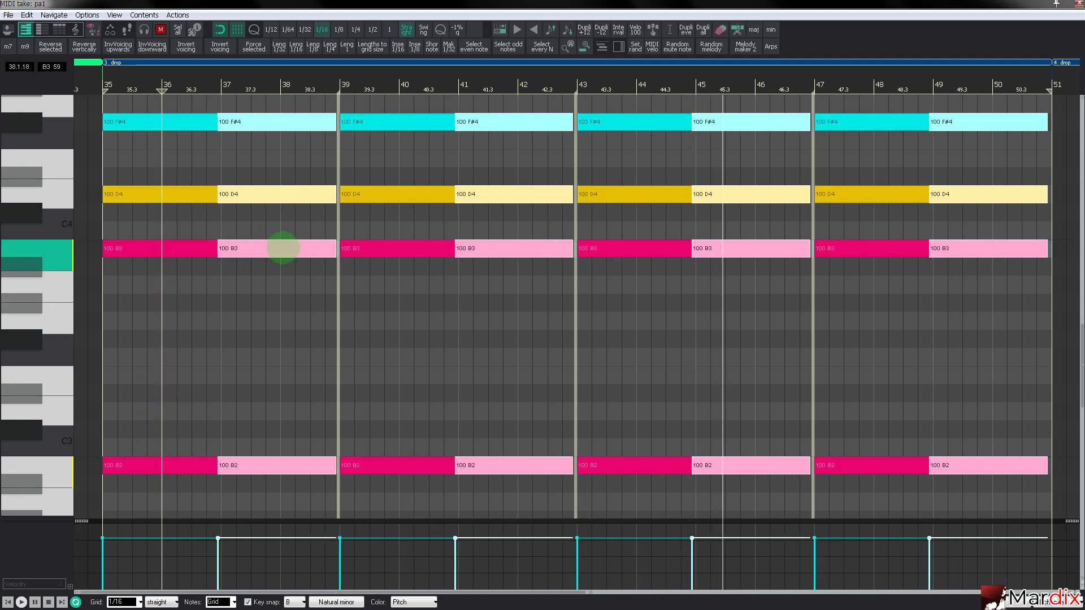
pyautogui.moveTo(235, 124); pyautogui.dragTo(247, 149)
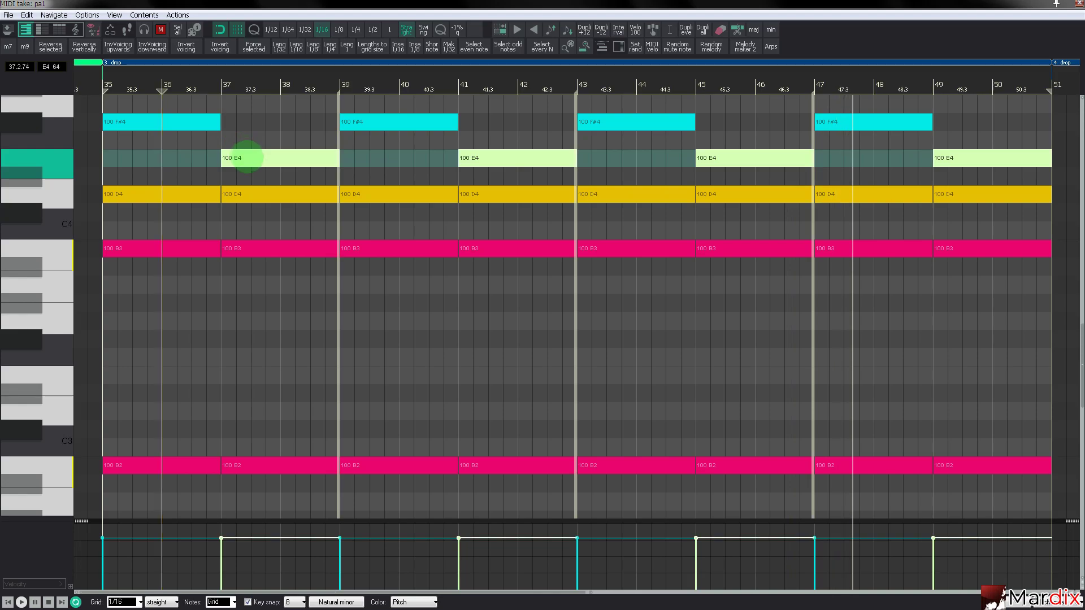
# Step: Close the MIDI editor, switch Sylenth1 on pa1 to PAD - Massive Pad 2, and close the synth
pyautogui.press('Escape')
pyautogui.click(66, 463)
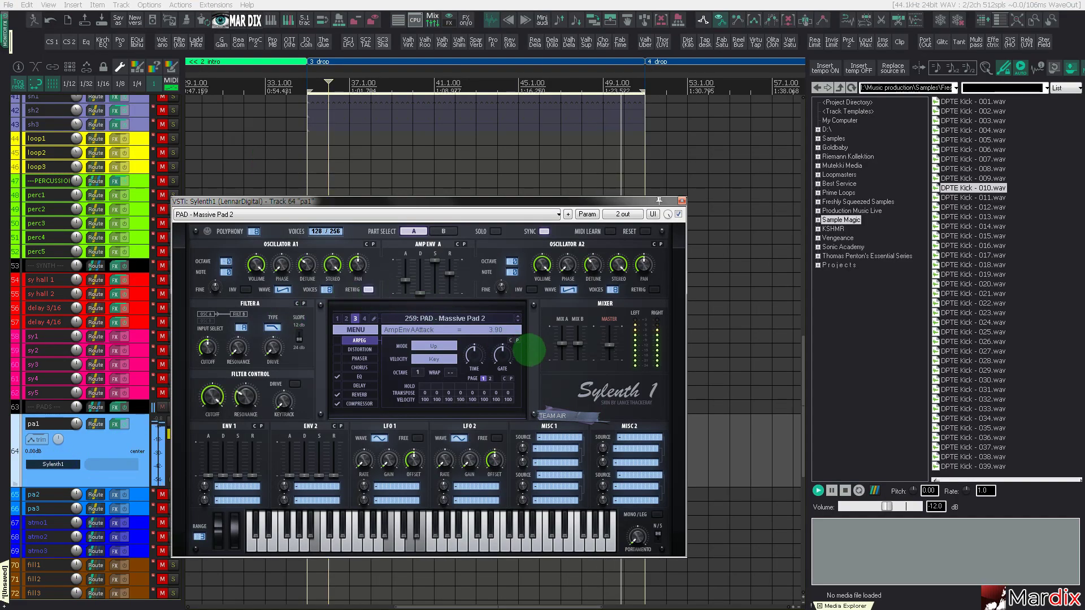
pyautogui.click(681, 200)
pyautogui.scroll(2, 380, 304)
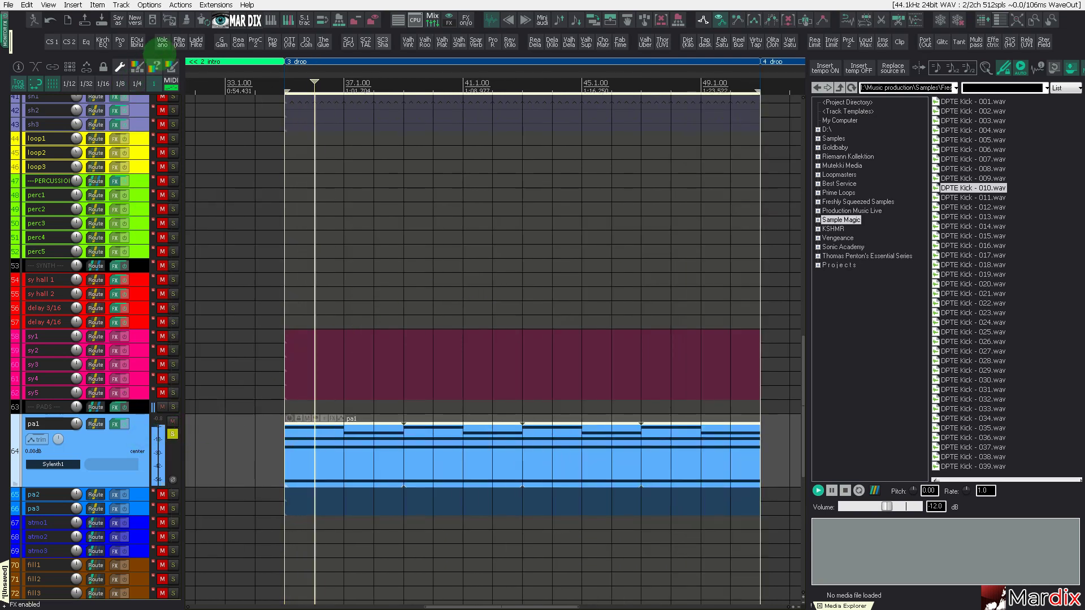
# Step: Add a Kilohearts Filter to pa1 as a low-pass with its cutoff at about 470 Hz, and unsolo the track
pyautogui.click(179, 42)
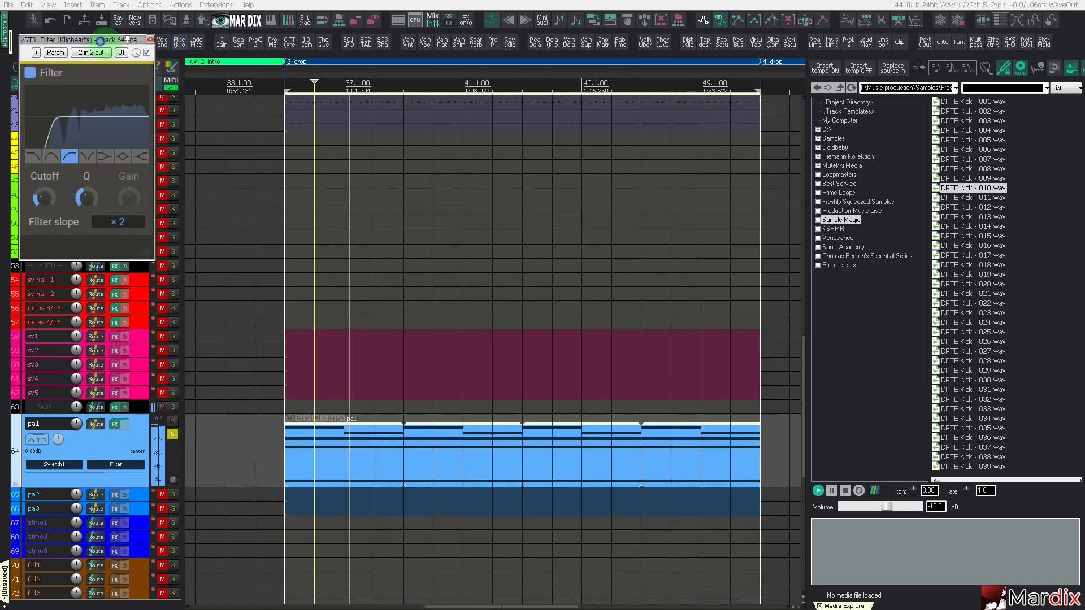
pyautogui.moveTo(127, 39); pyautogui.dragTo(406, 194)
pyautogui.click(312, 311)
pyautogui.moveTo(322, 351); pyautogui.dragTo(323, 339)
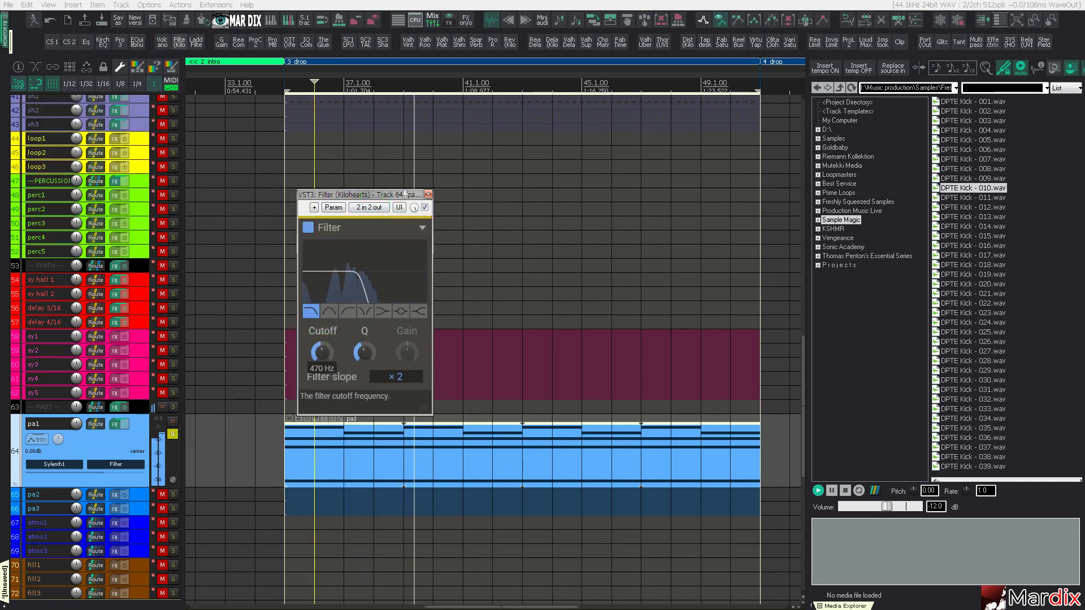
pyautogui.click(210, 412)
pyautogui.click(322, 353)
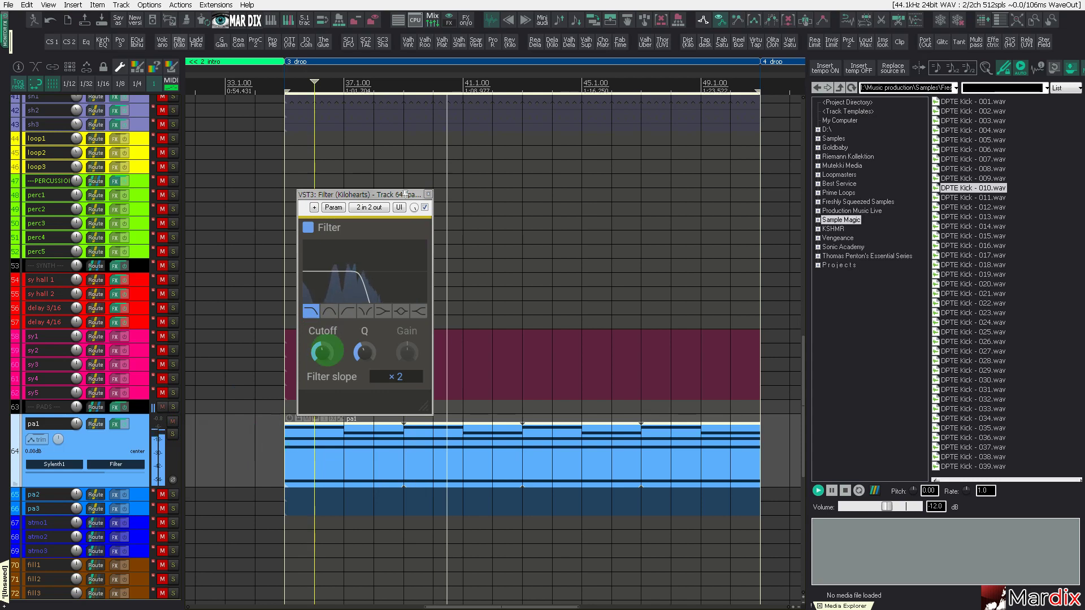
pyautogui.click(428, 194)
# Step: Go to the kick tracks at the start of the track list and select kick3
pyautogui.click(362, 282)
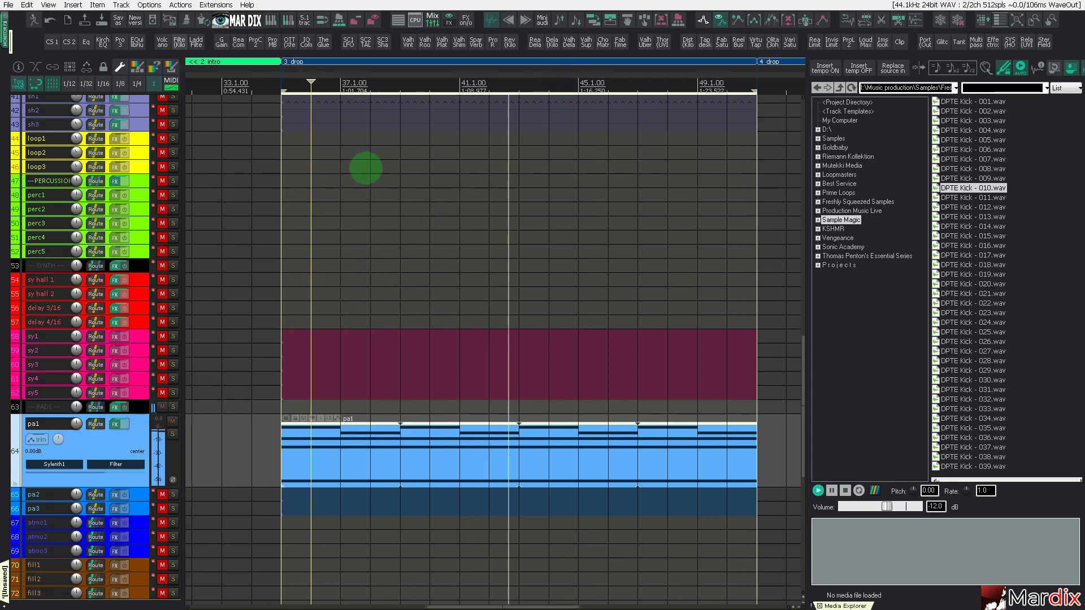
pyautogui.scroll(5, 152, 201)
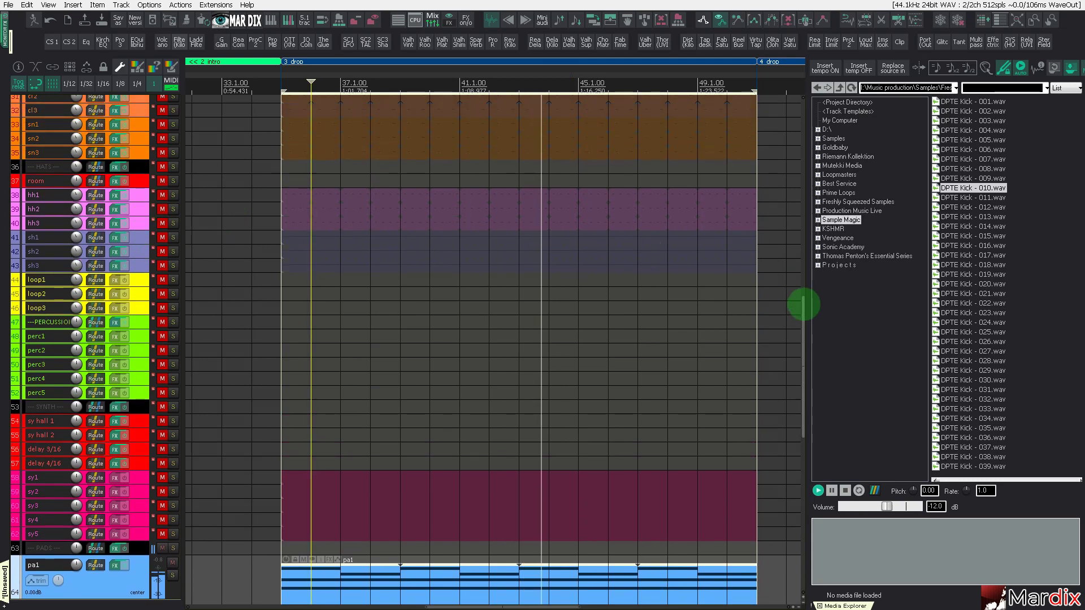
pyautogui.moveTo(802, 307); pyautogui.dragTo(814, 100)
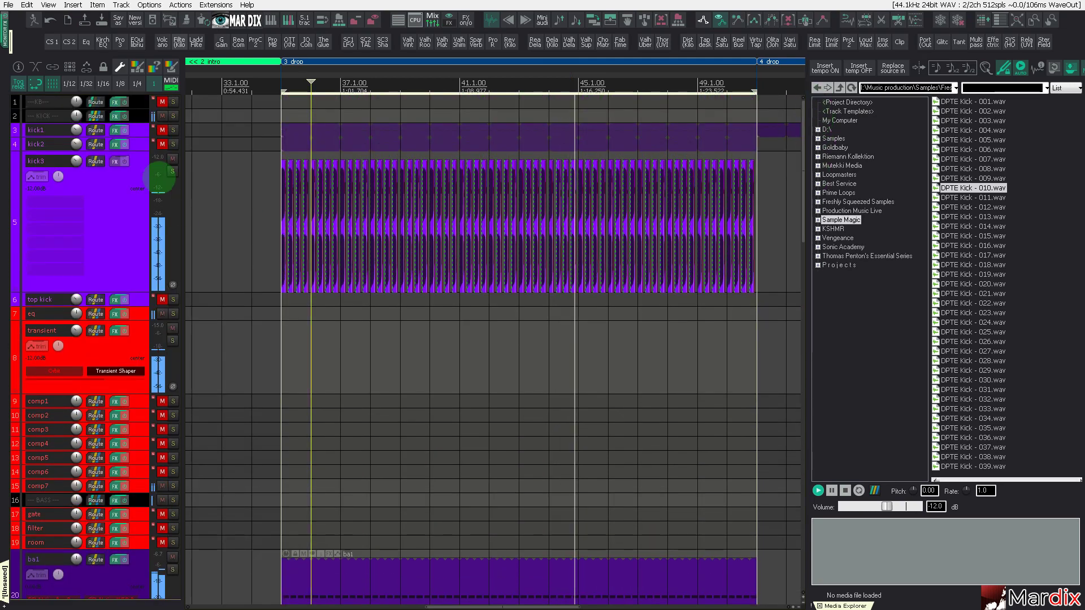
pyautogui.click(135, 181)
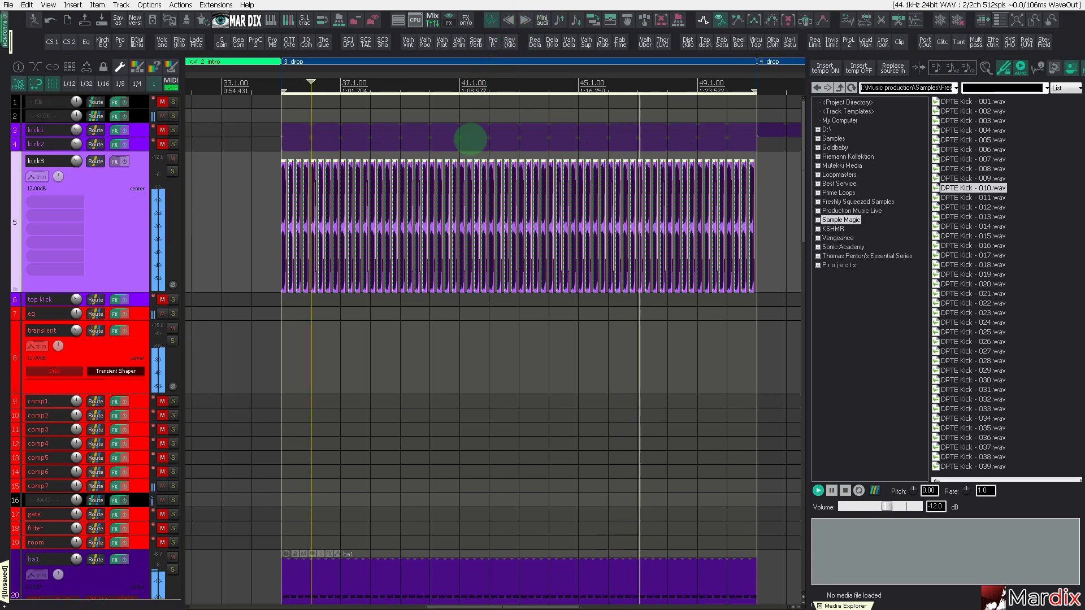
# Step: Open the ba1 bass MIDI item and raise the first two notes of every second three-note group an octave to B4
pyautogui.scroll(-3, 469, 142)
pyautogui.scroll(-6, 334, 339)
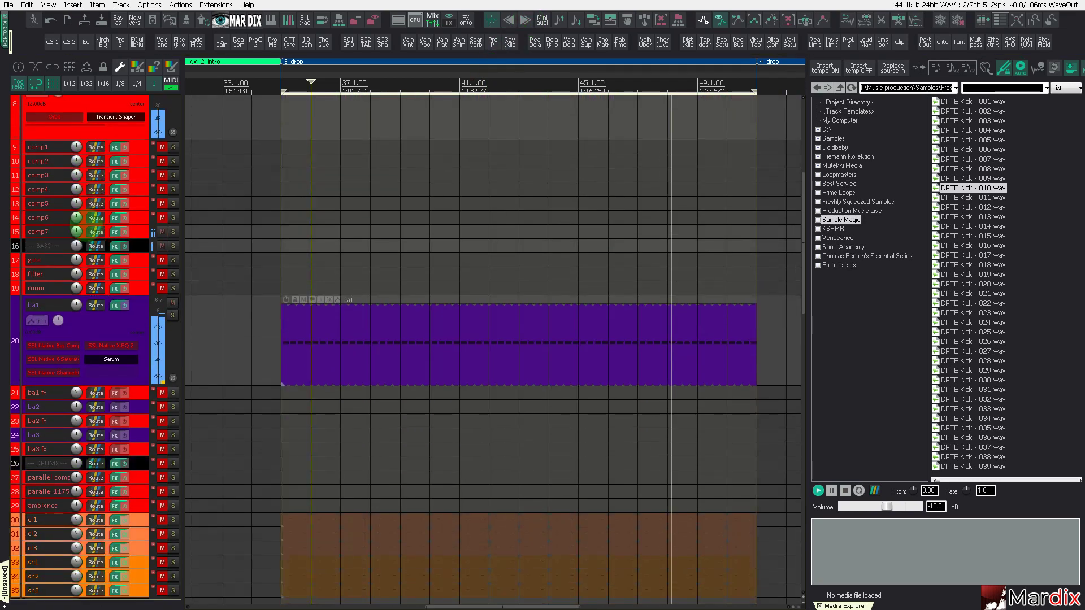
pyautogui.doubleClick(334, 337)
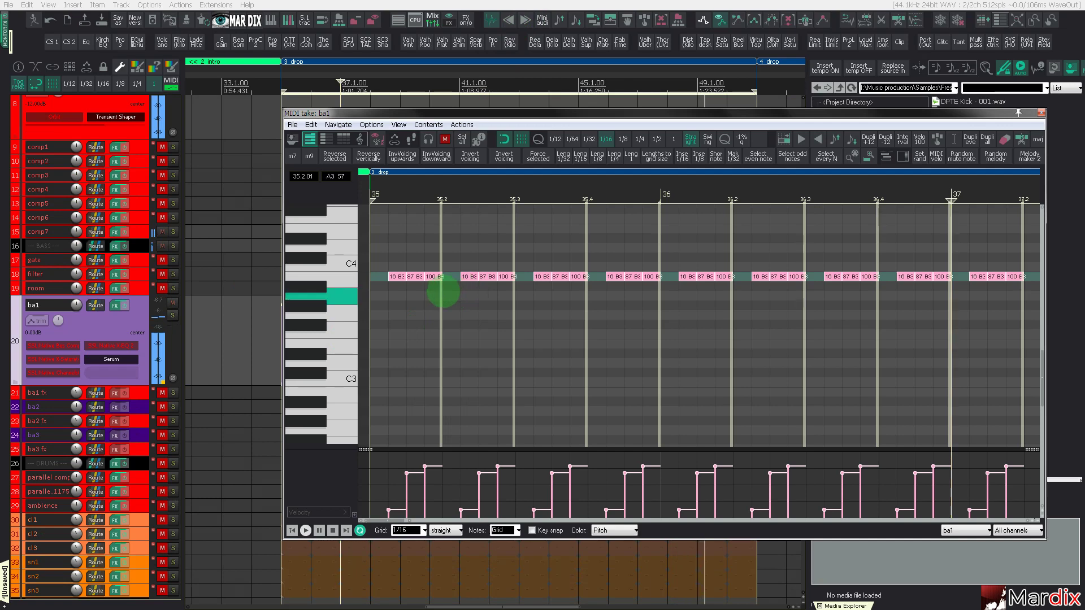
pyautogui.click(468, 277)
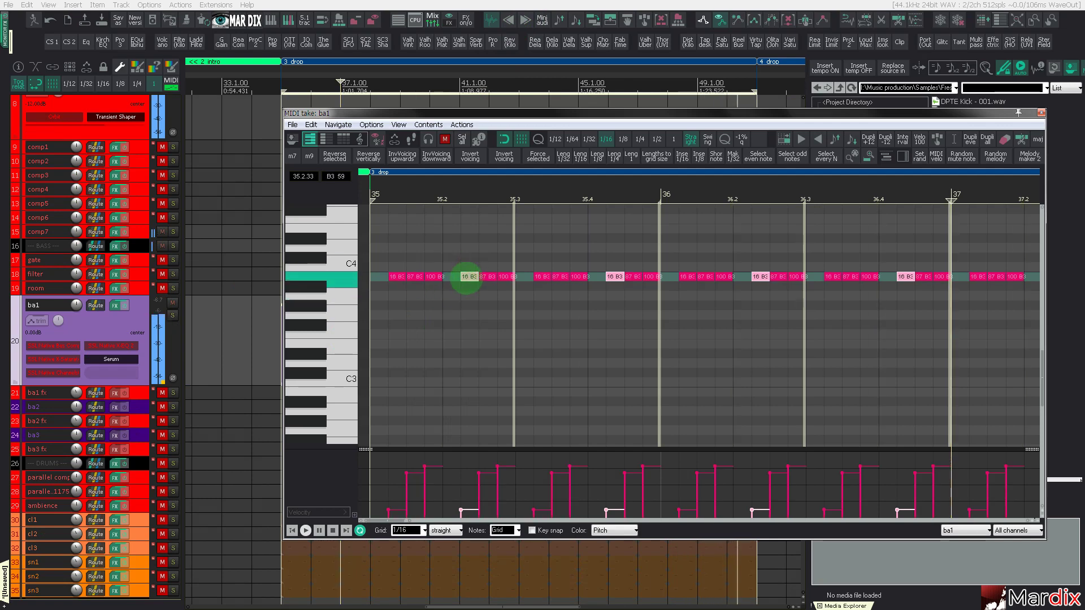
pyautogui.hotkey('shift', 'Up')
pyautogui.scroll(2, 333, 302)
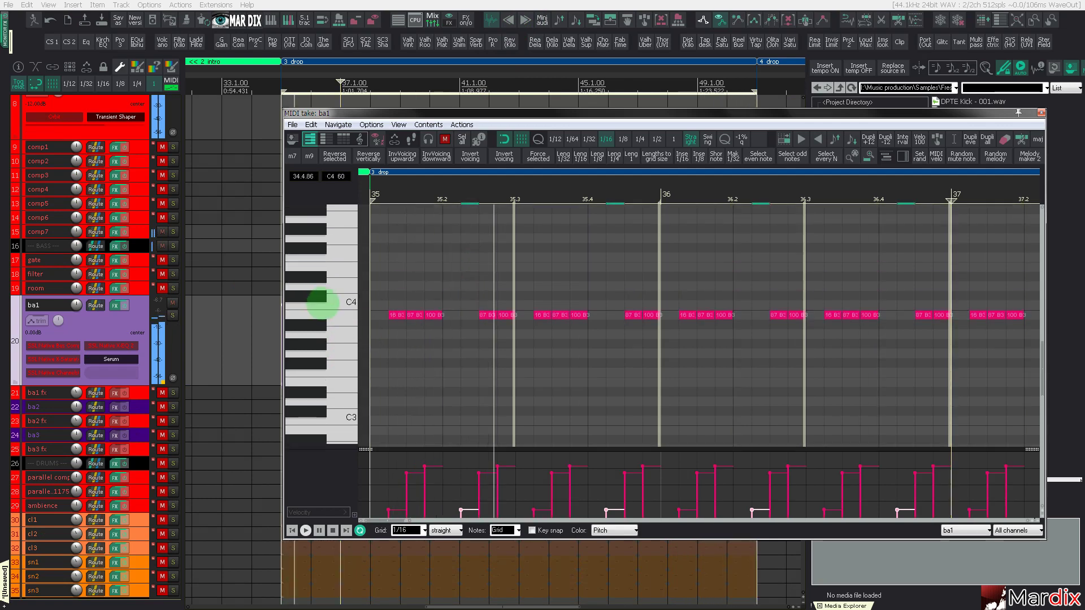
pyautogui.click(484, 351)
pyautogui.hotkey('shift', 'Up')
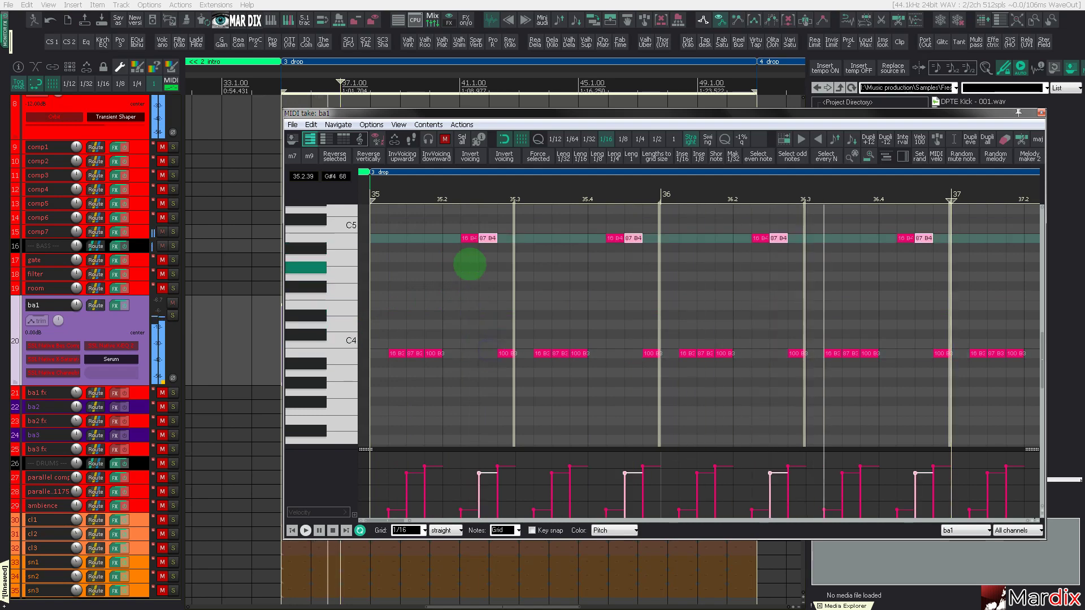
# Step: Return the first note of the raised bass groups to B3 and raise their third note to B4
pyautogui.click(463, 238)
pyautogui.hotkey('shift', 'Down')
pyautogui.click(503, 353)
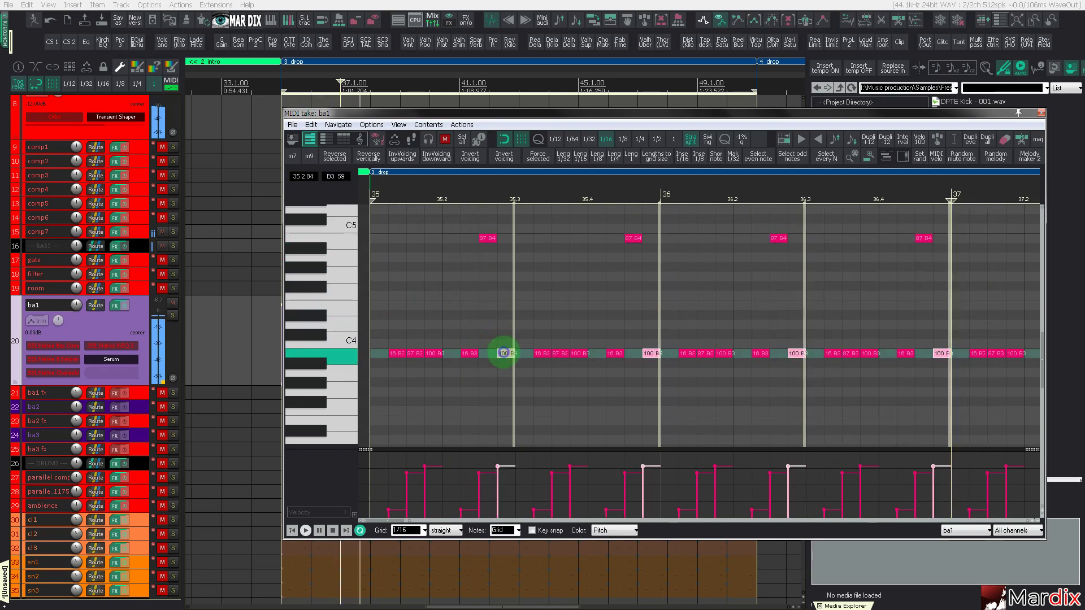
pyautogui.hotkey('shift', 'Up')
# Step: Enable key snap to B natural minor and move the third note of the altered bass groups to D4
pyautogui.click(532, 530)
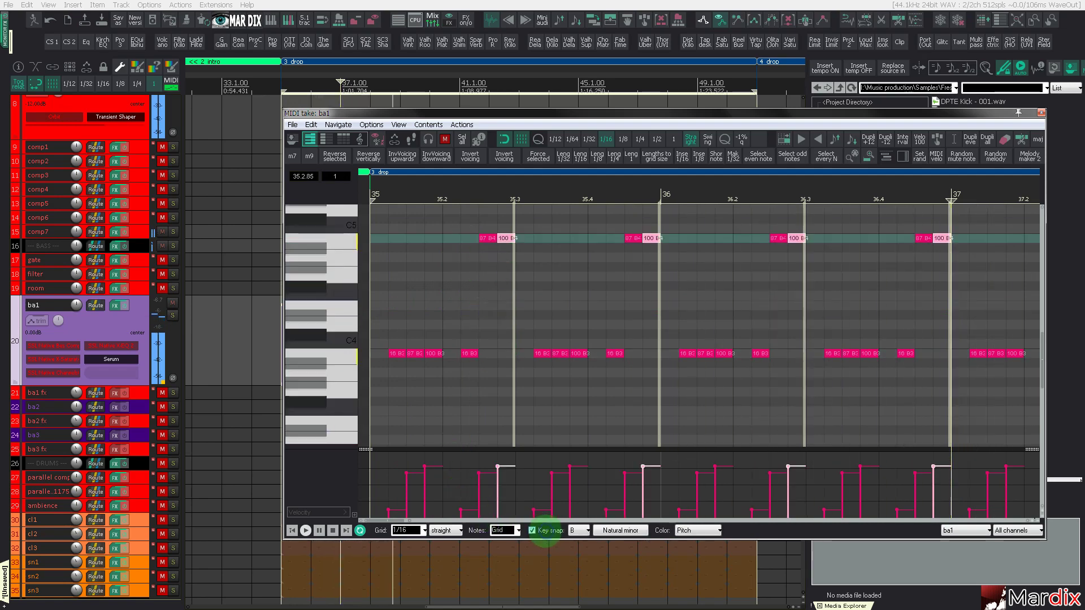
pyautogui.moveTo(505, 238); pyautogui.dragTo(503, 213)
pyautogui.scroll(3, 334, 291)
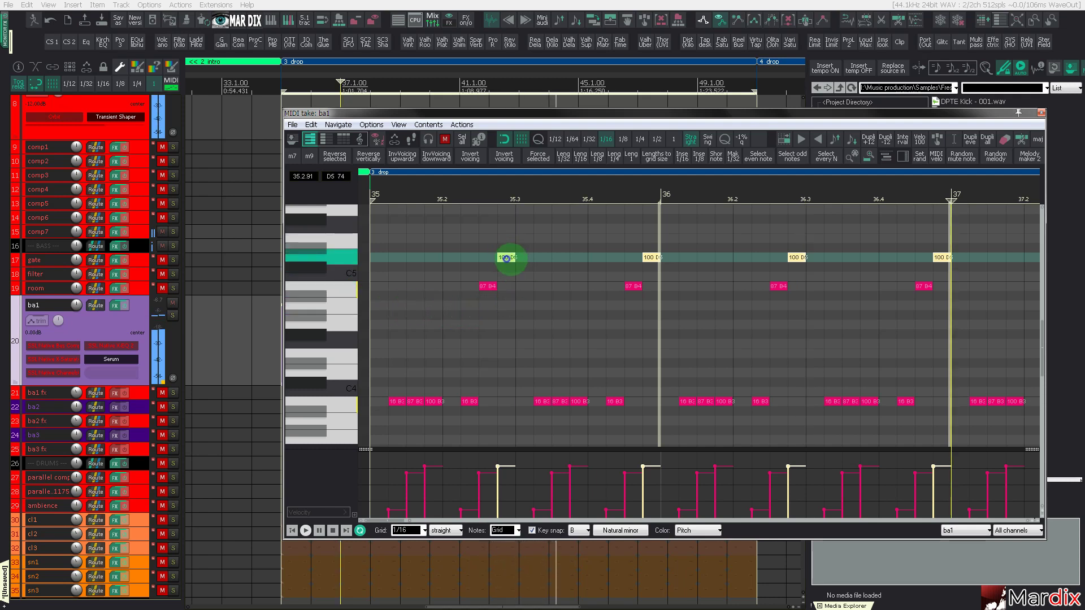
pyautogui.moveTo(506, 257); pyautogui.dragTo(525, 257)
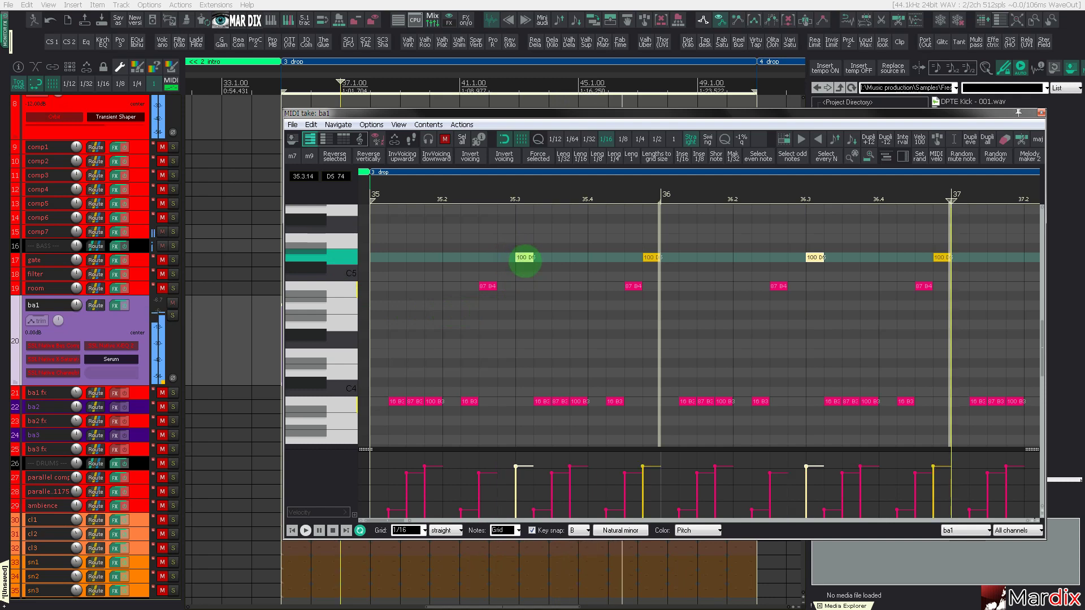
pyautogui.hotkey('ctrl', 'Down')
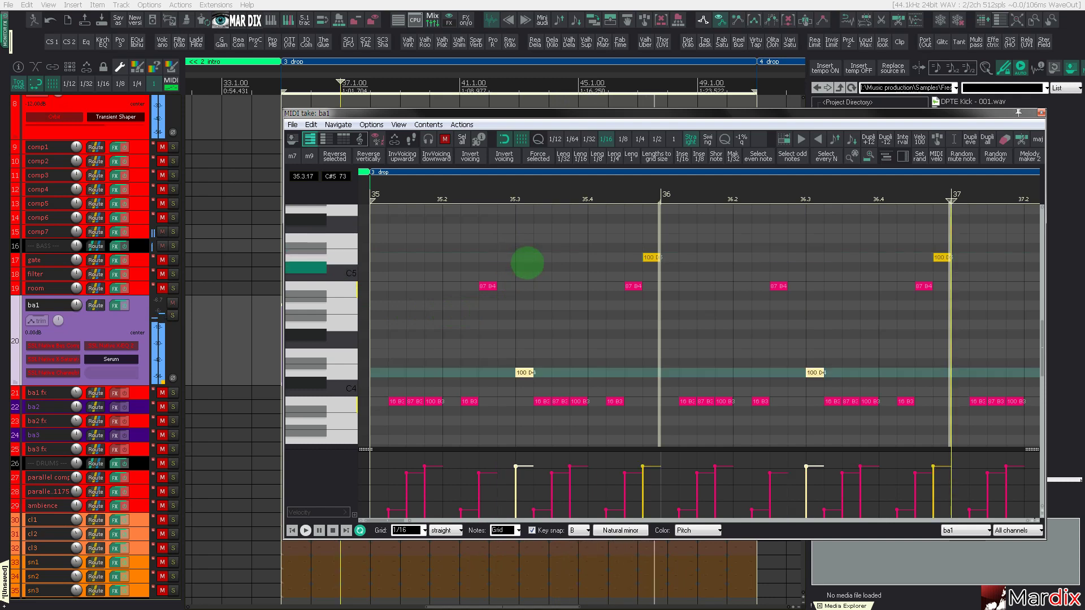
pyautogui.doubleClick(651, 258)
pyautogui.hotkey('ctrl', 'Down')
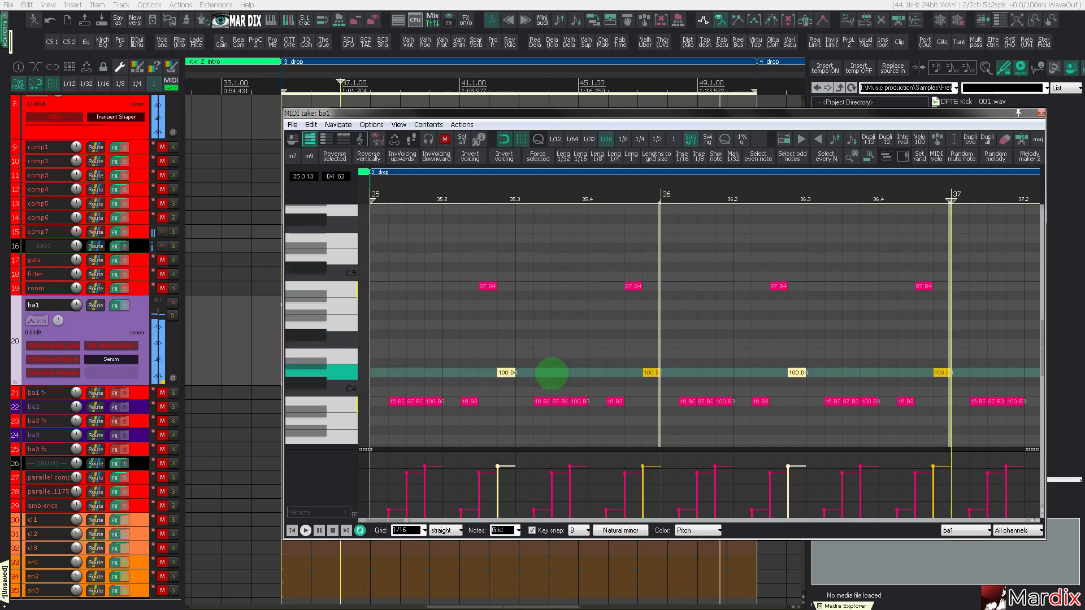
# Step: Swap the B4 and D4 positions in every second altered bass group, and return the other groups' D4 to B3
pyautogui.moveTo(634, 286); pyautogui.dragTo(651, 286)
pyautogui.click(651, 372)
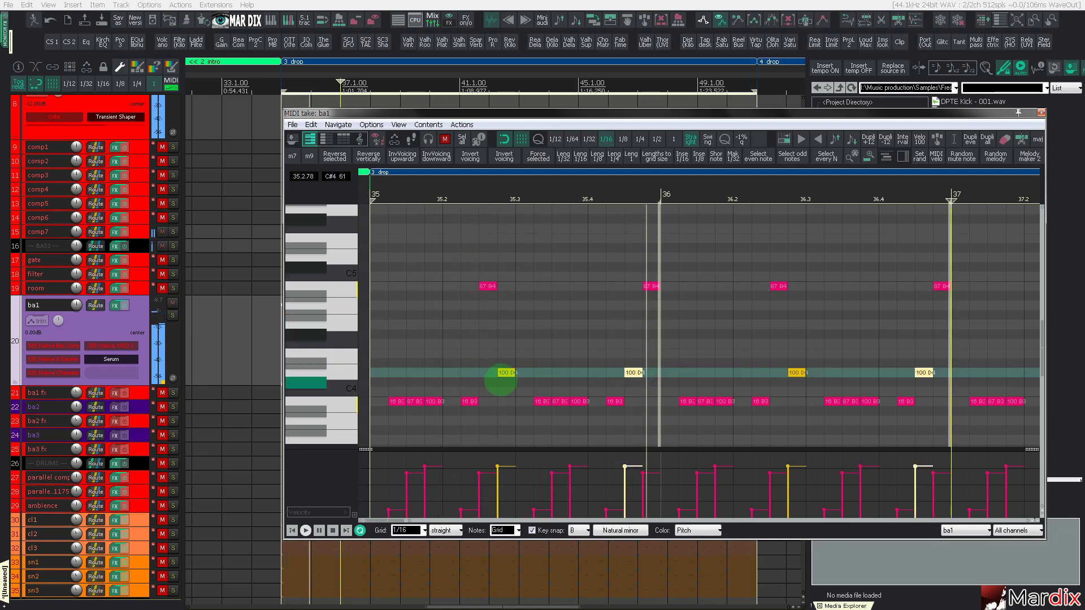
pyautogui.doubleClick(502, 372)
pyautogui.moveTo(504, 373); pyautogui.dragTo(504, 400)
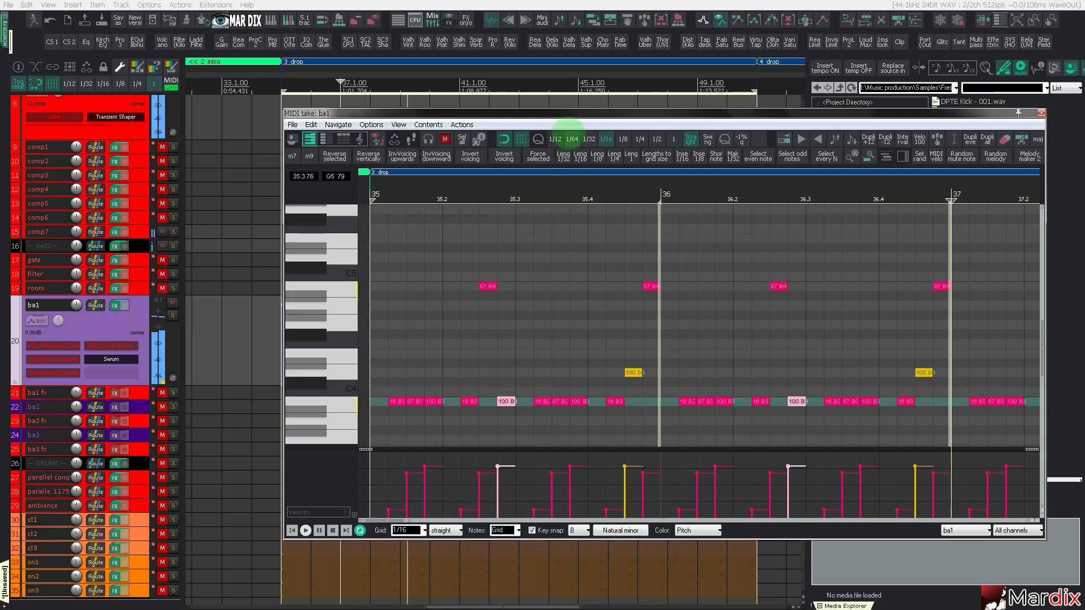
# Step: Step the ba1 track's Serum instance backward through its bass presets to Bass55
pyautogui.press('Escape')
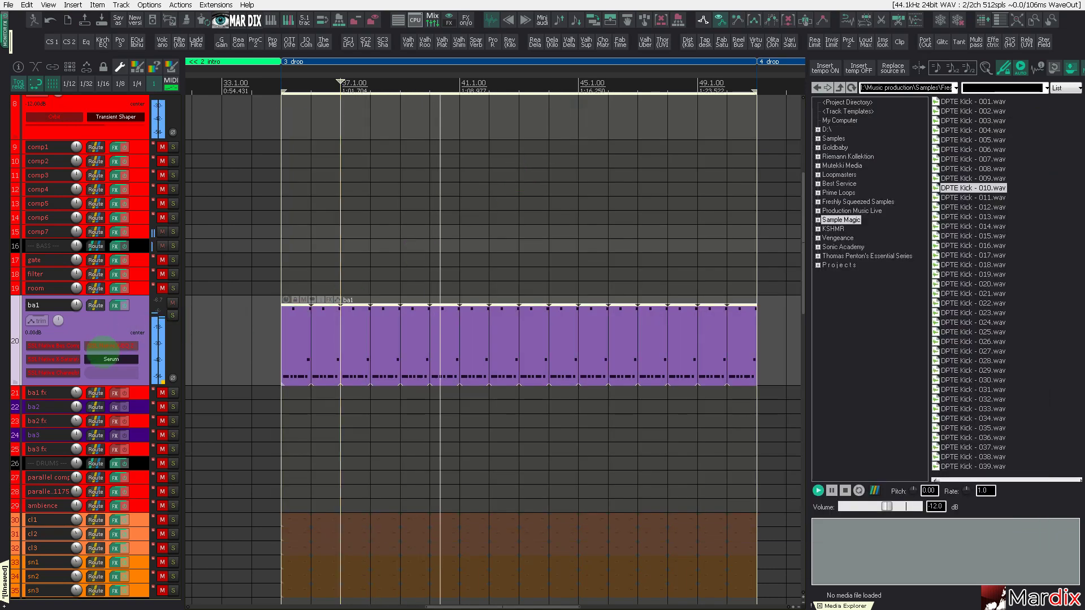
pyautogui.click(111, 359)
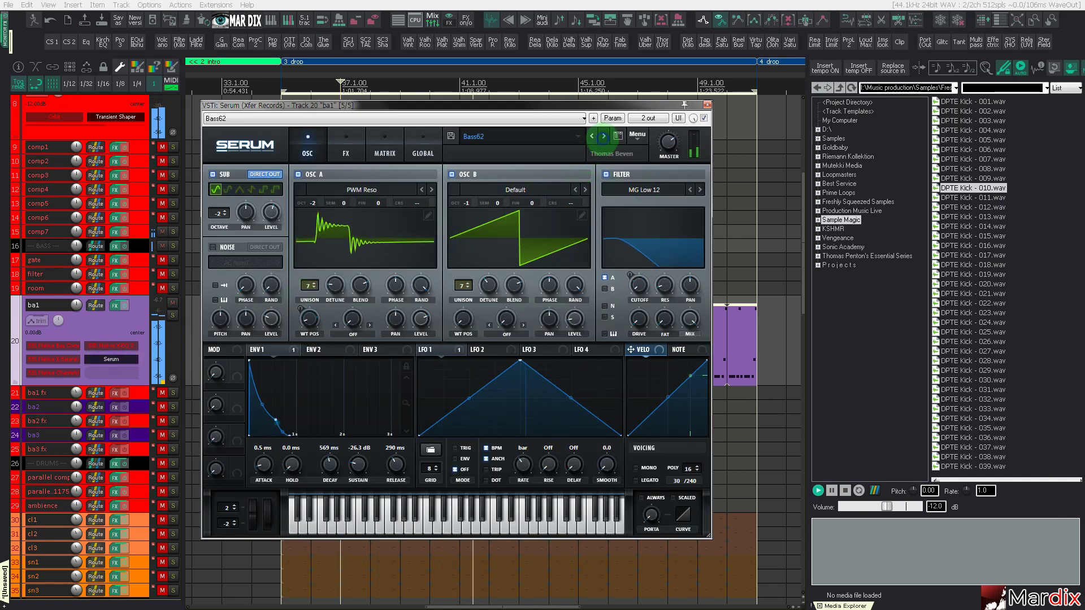
pyautogui.click(592, 136)
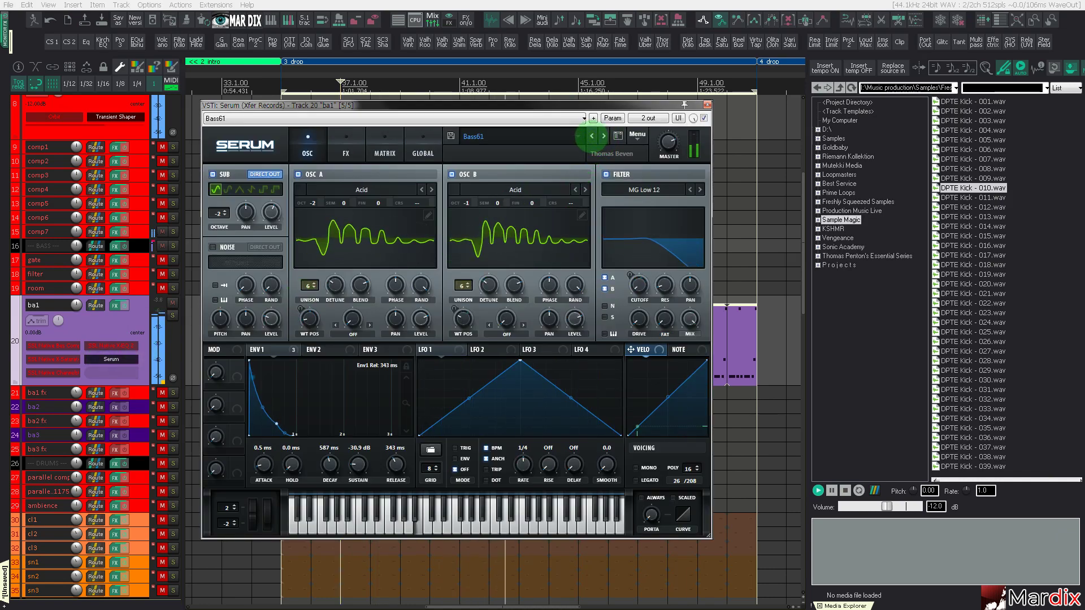
pyautogui.click(591, 135)
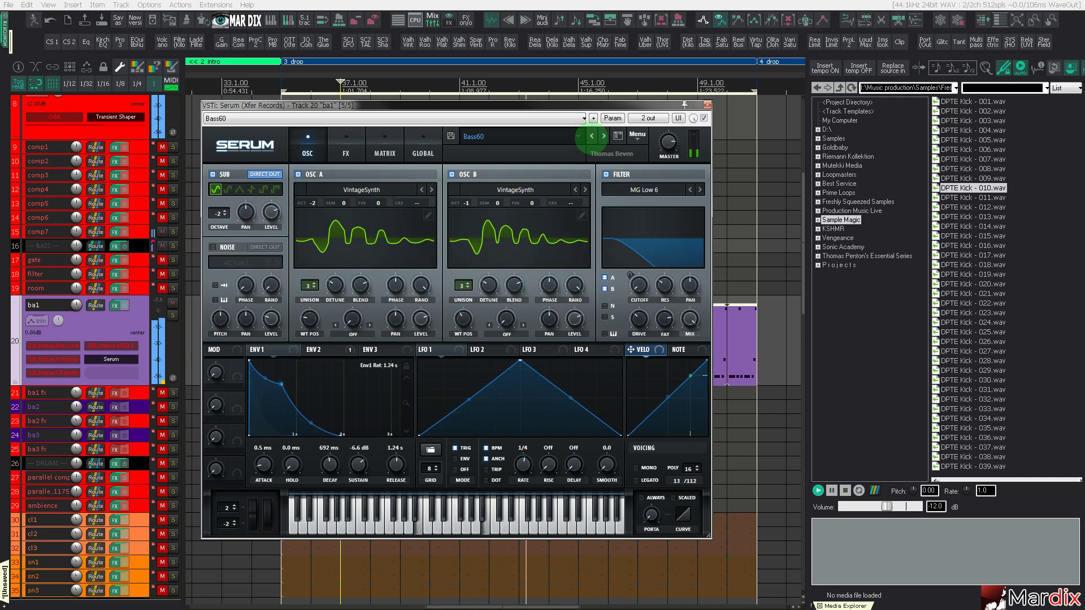
pyautogui.click(591, 136)
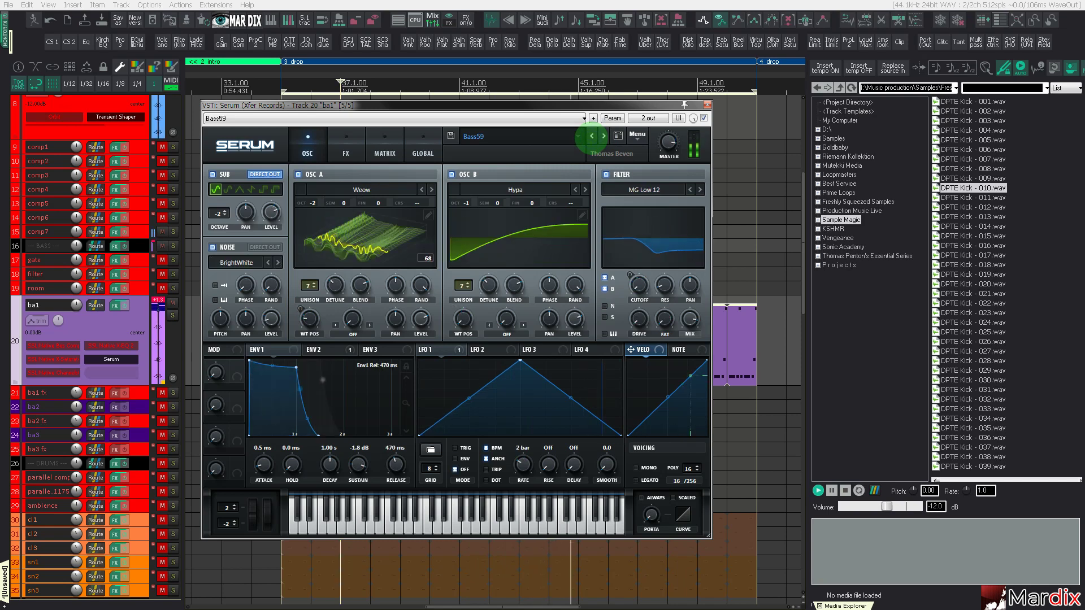
pyautogui.click(592, 136)
pyautogui.click(592, 135)
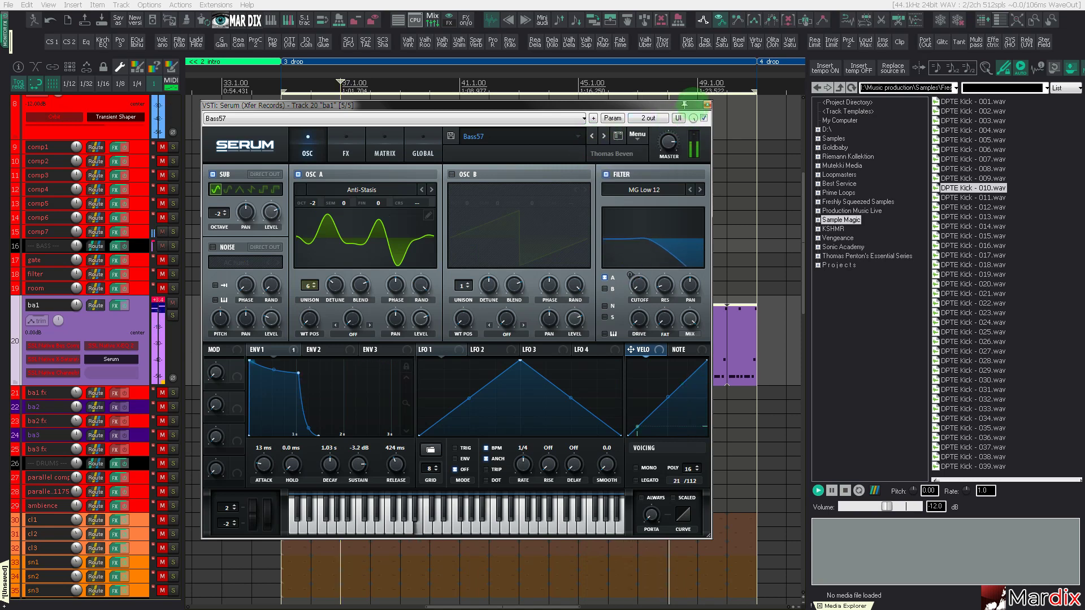
pyautogui.moveTo(692, 106); pyautogui.dragTo(701, 121)
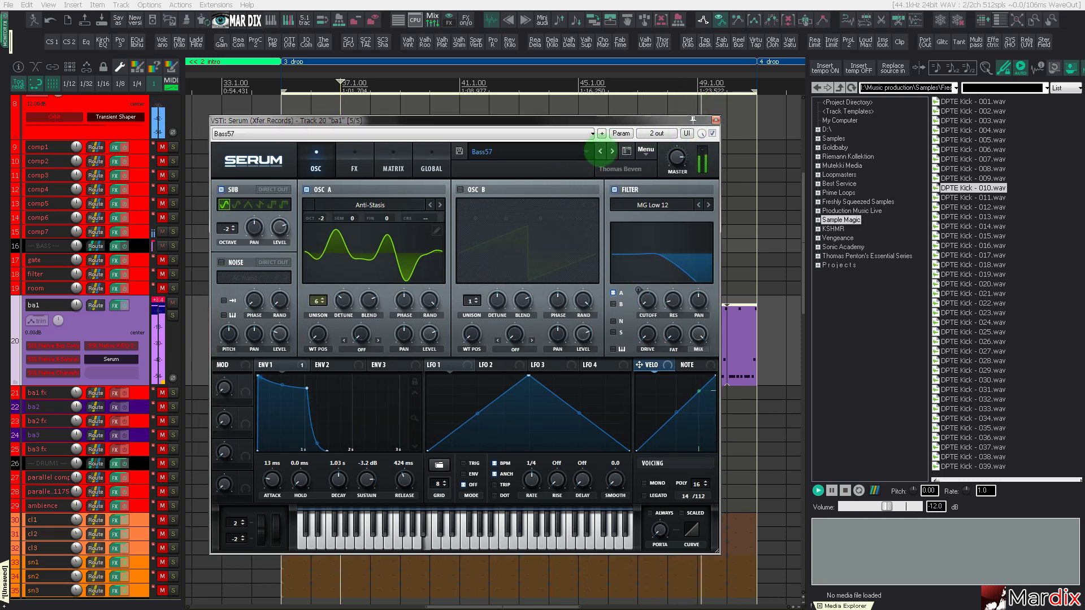
pyautogui.click(600, 151)
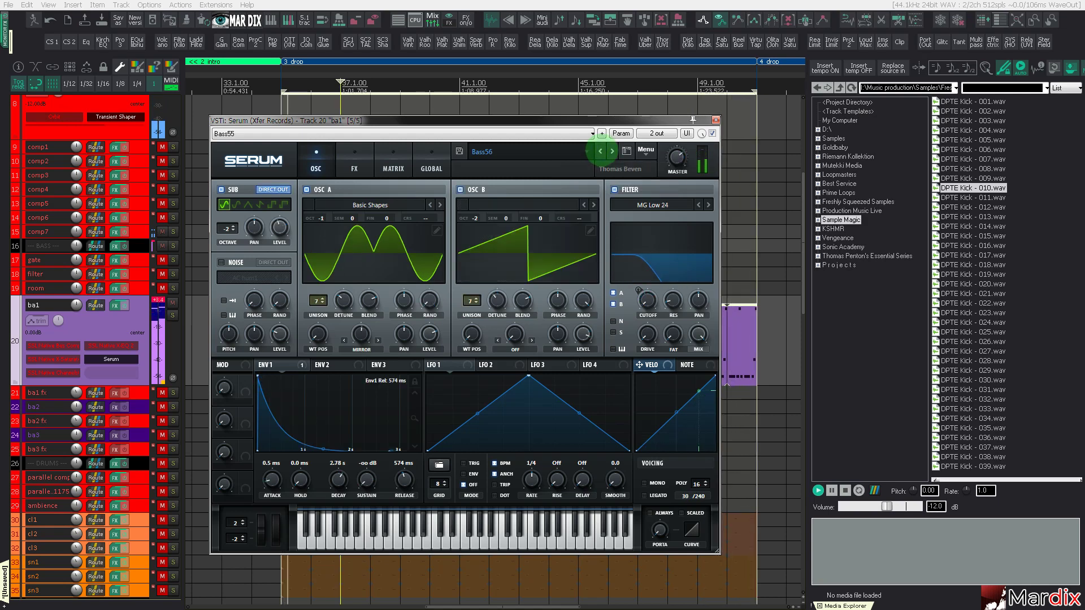
pyautogui.click(600, 152)
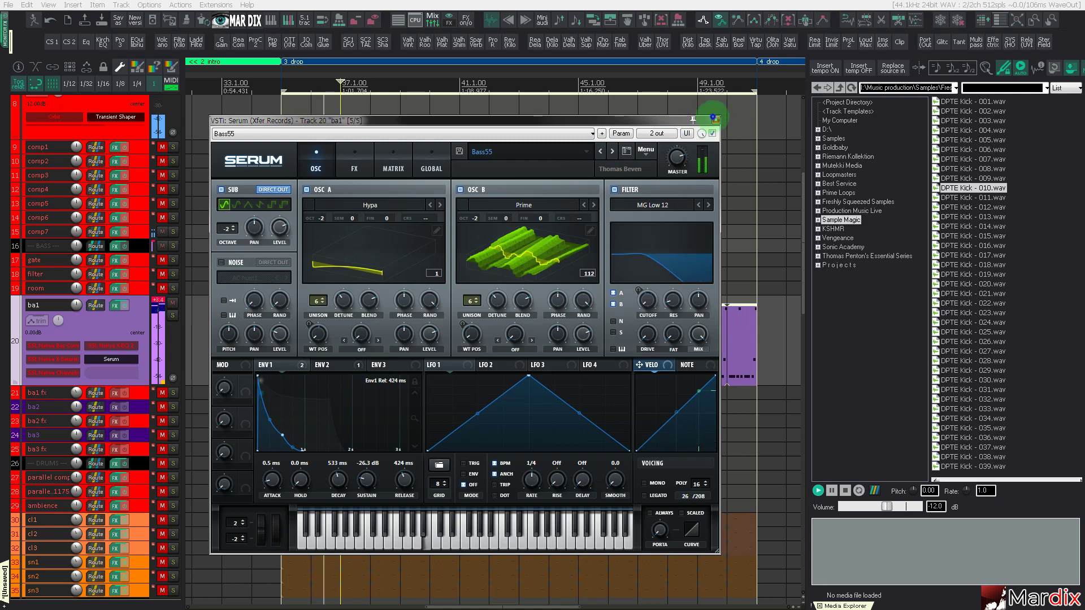
pyautogui.click(716, 120)
# Step: Lower the D4 notes in the ba1 bass MIDI item to B3
pyautogui.doubleClick(477, 317)
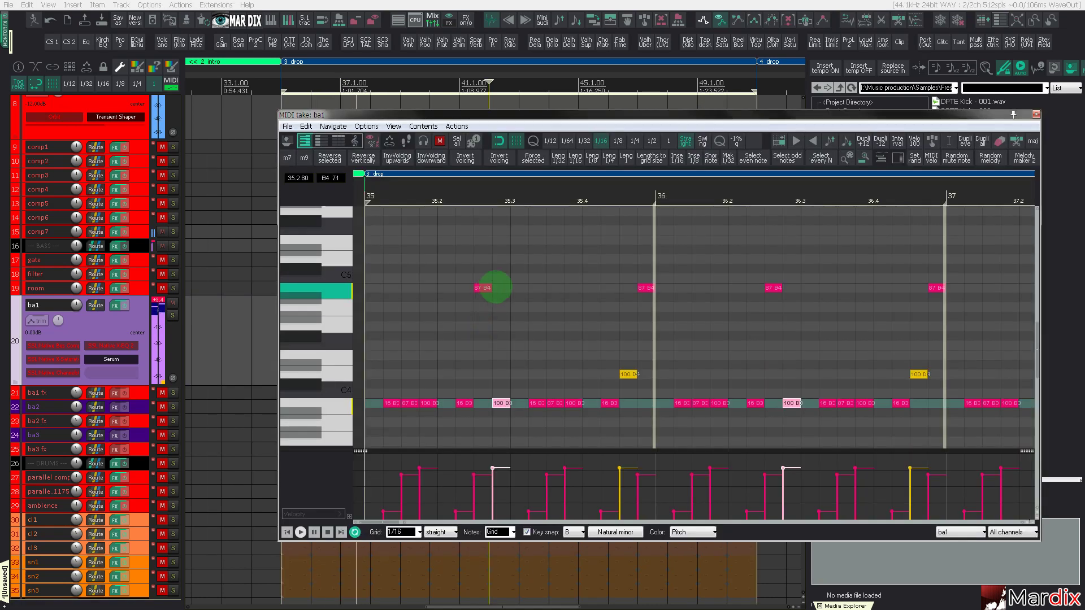
pyautogui.moveTo(625, 373); pyautogui.dragTo(629, 403)
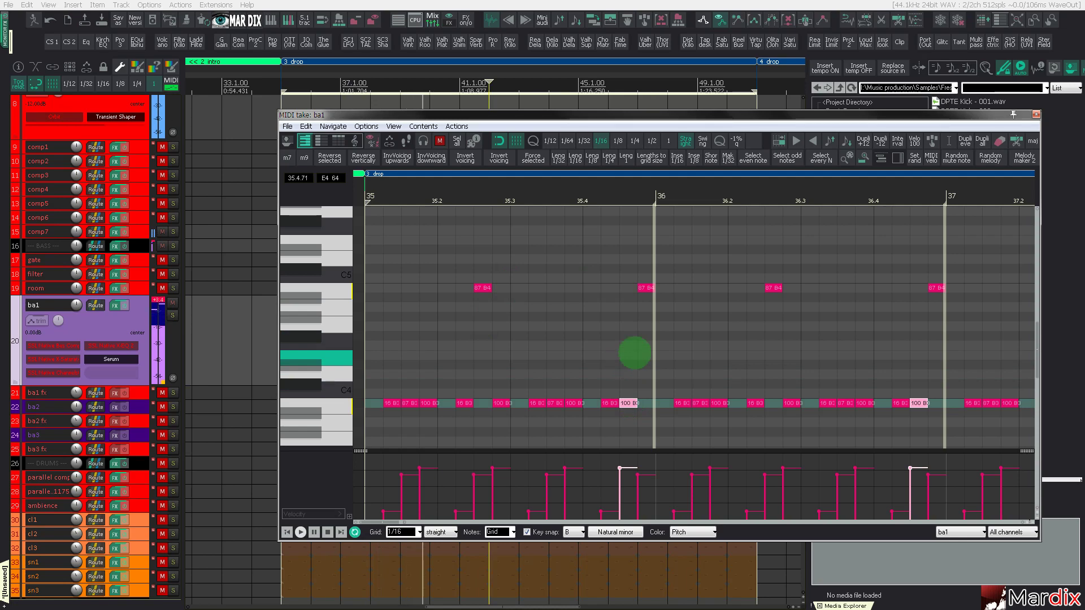
pyautogui.press('Escape')
# Step: Unmute the synth folder and the sy1 track, and add Zebra2 as the instrument on sy1
pyautogui.scroll(-3, 113, 391)
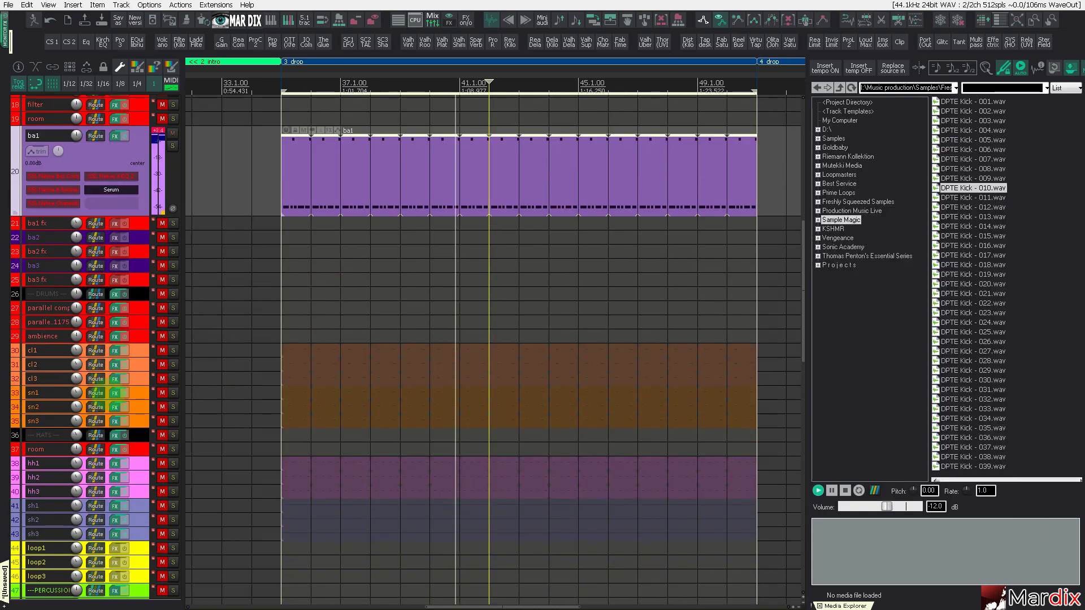
pyautogui.scroll(-10, 143, 351)
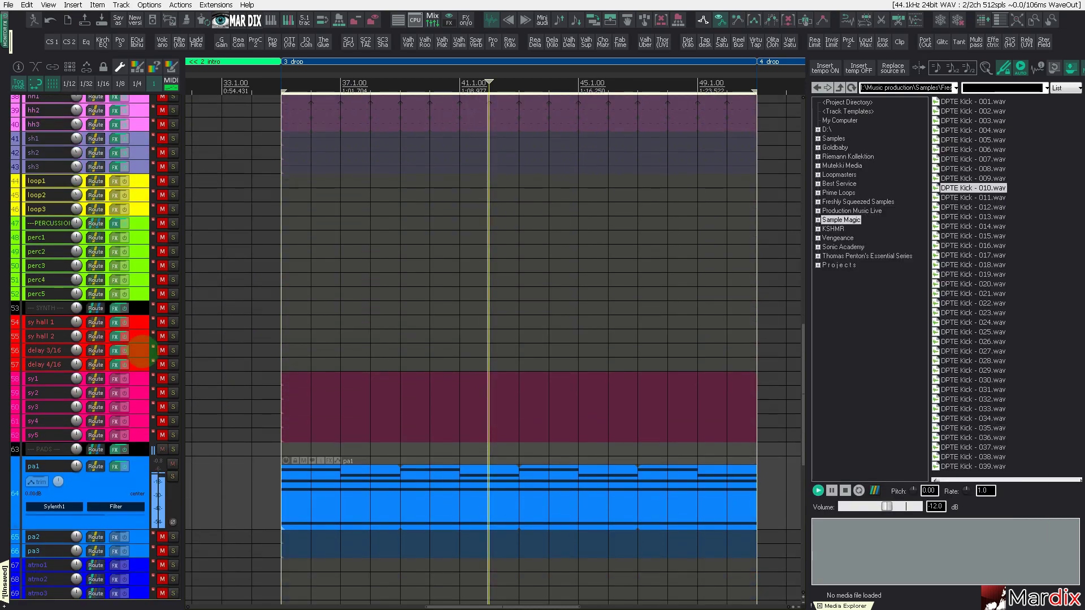
pyautogui.click(145, 377)
pyautogui.scroll(2, 143, 389)
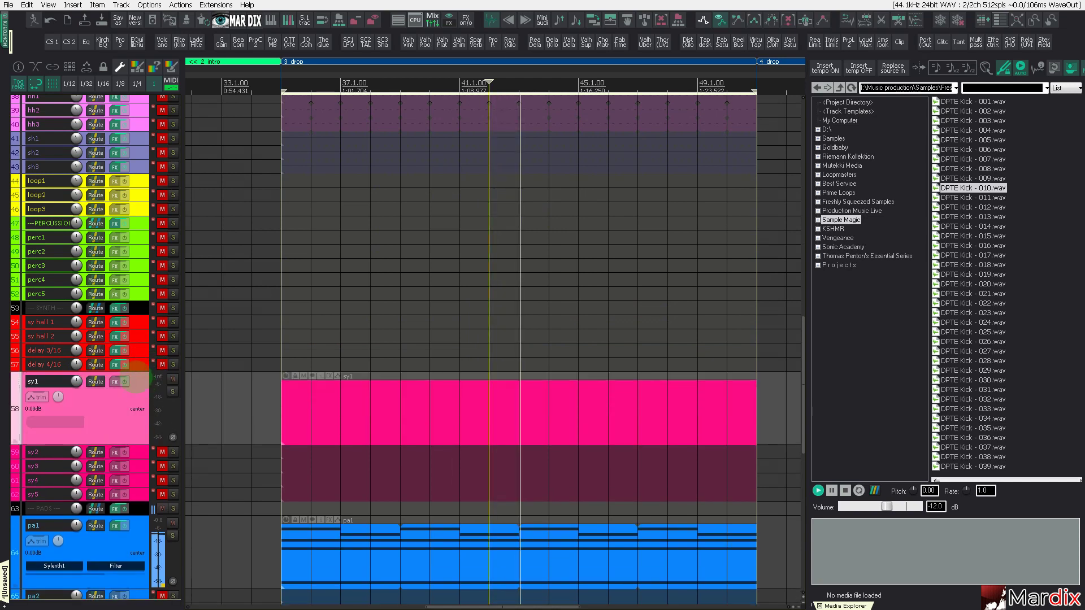
pyautogui.click(162, 308)
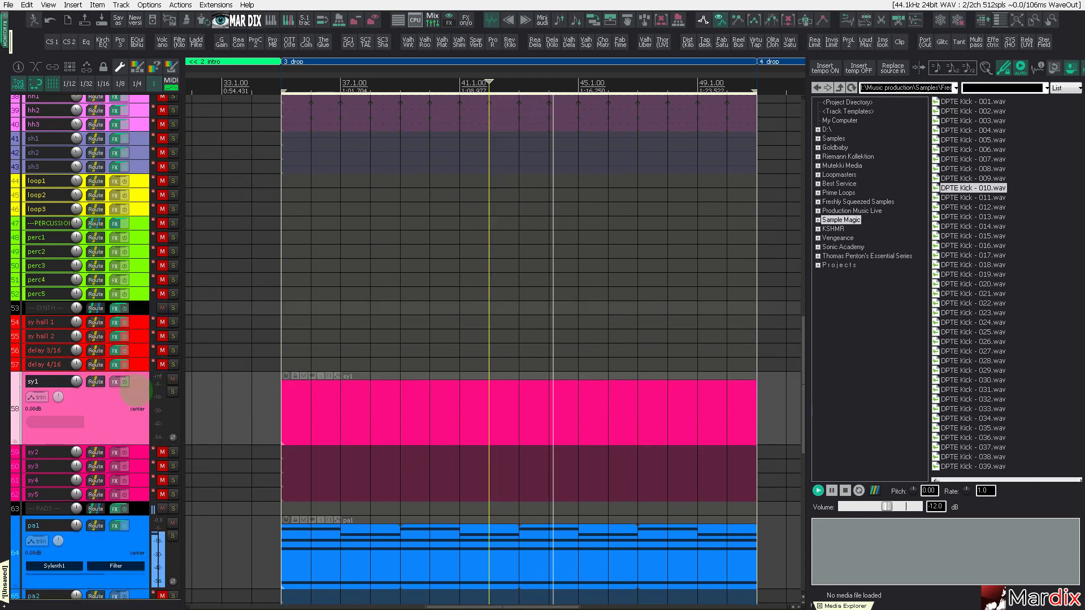
pyautogui.rightClick(137, 391)
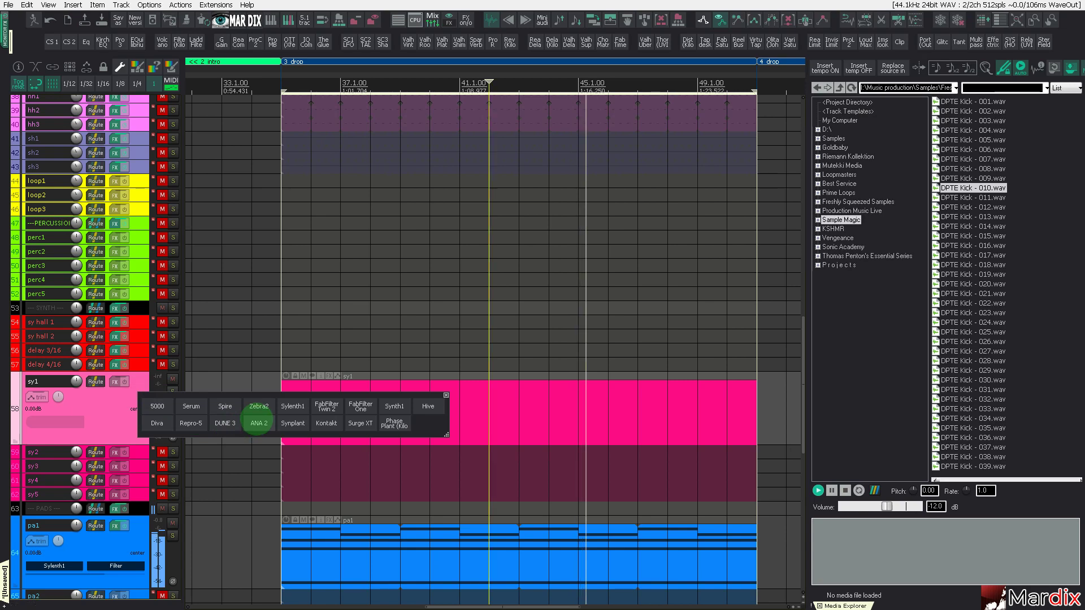
pyautogui.click(262, 405)
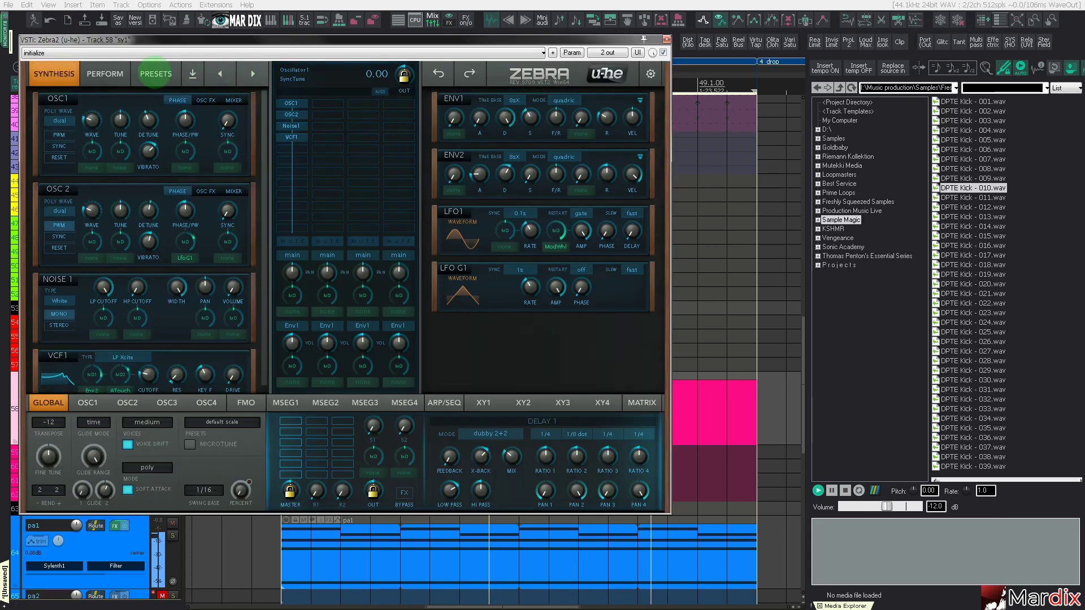
# Step: Load the Arp - Acid forever I preset from the Aiyn Zahev Sounds Sphere bank into the sy1 track's Zebra2
pyautogui.click(155, 74)
pyautogui.moveTo(193, 42); pyautogui.dragTo(357, 106)
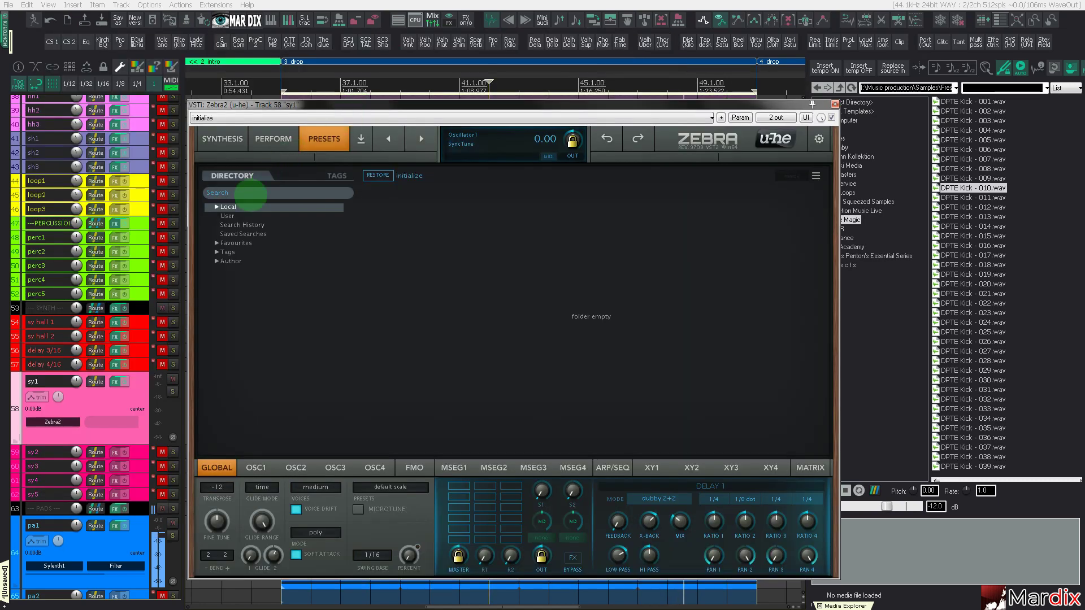
pyautogui.click(216, 208)
pyautogui.click(225, 216)
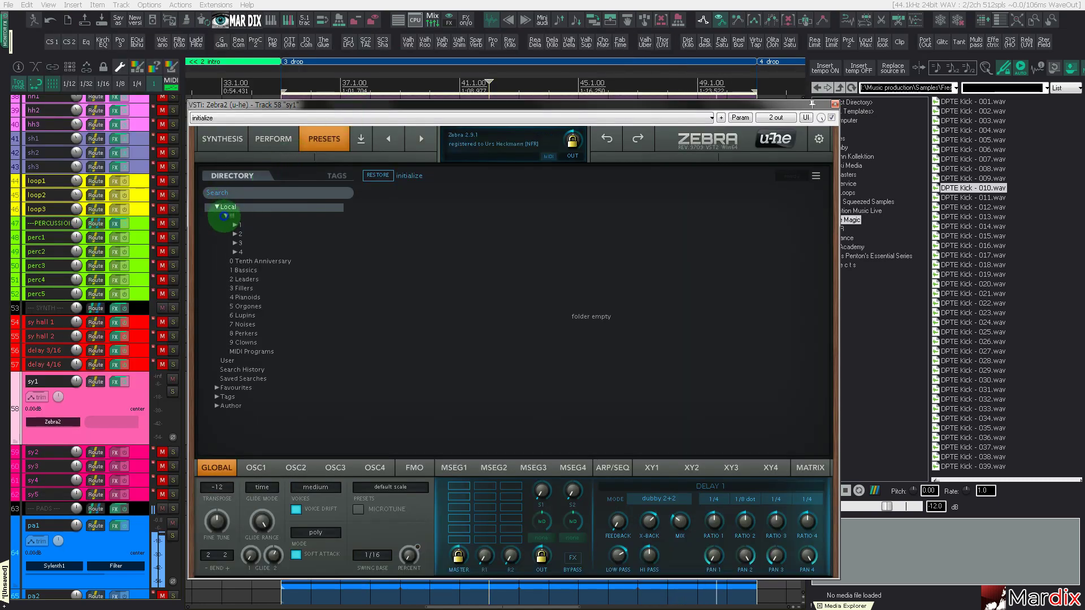
pyautogui.click(233, 234)
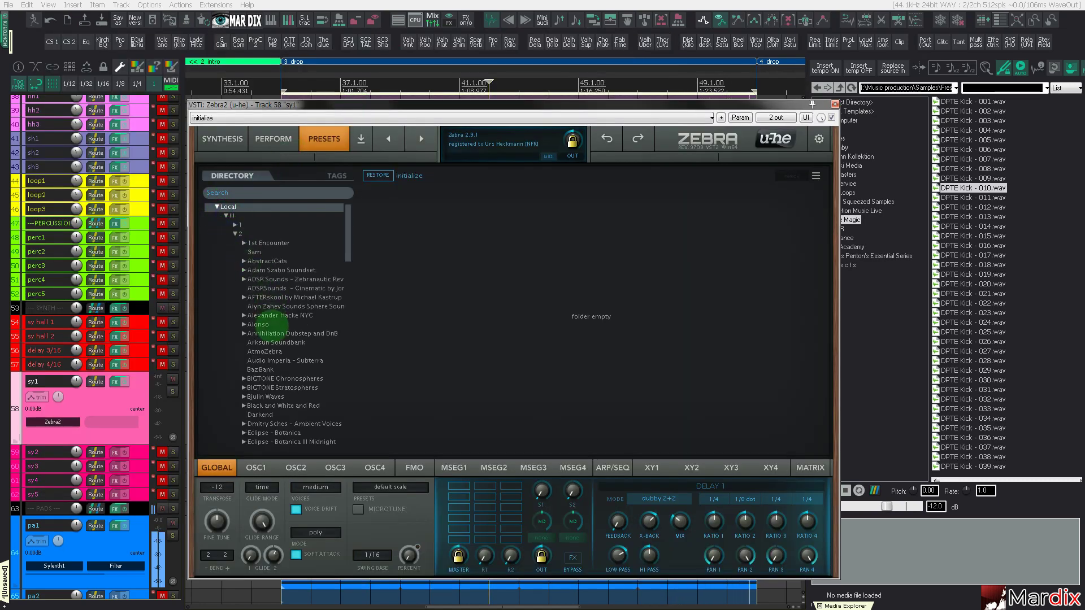
pyautogui.click(291, 307)
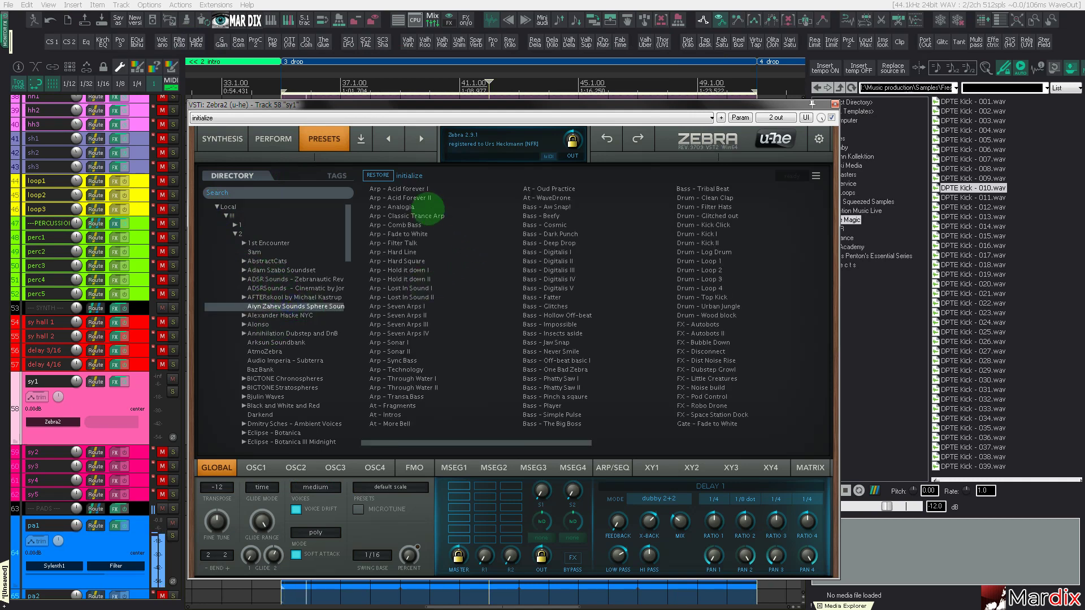
pyautogui.click(420, 190)
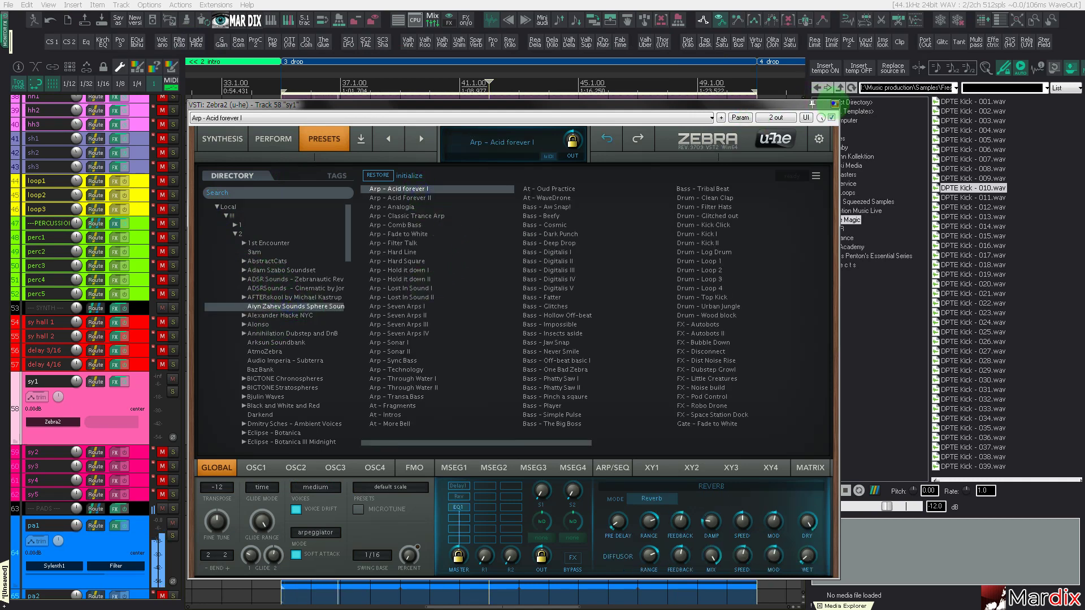
pyautogui.click(834, 104)
# Step: Open the first sy1 MIDI item and audition the preset on the editor's piano keys
pyautogui.click(311, 409)
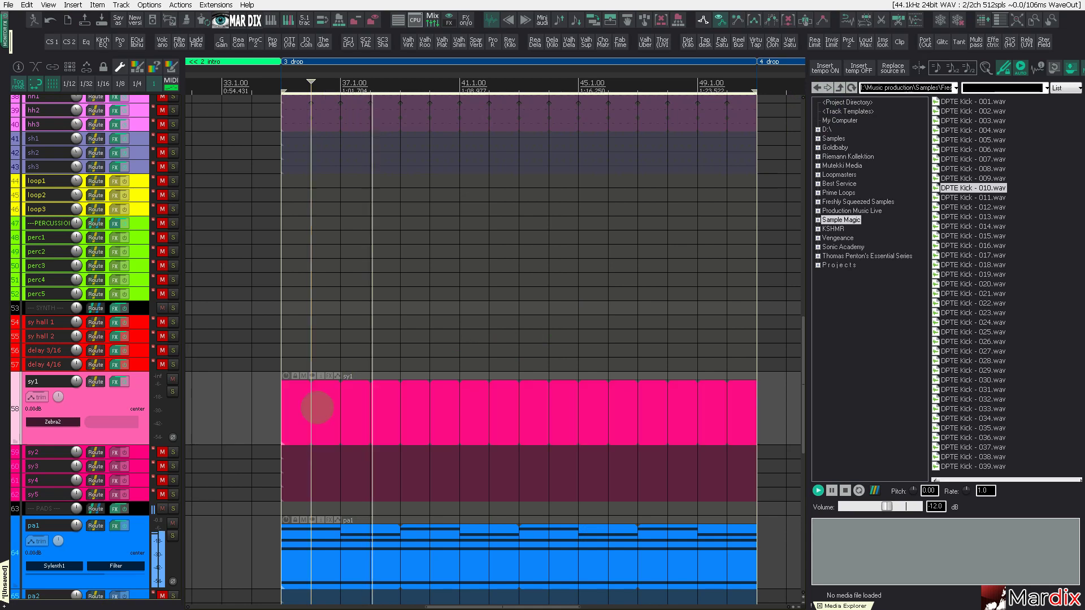
pyautogui.doubleClick(317, 406)
pyautogui.click(333, 342)
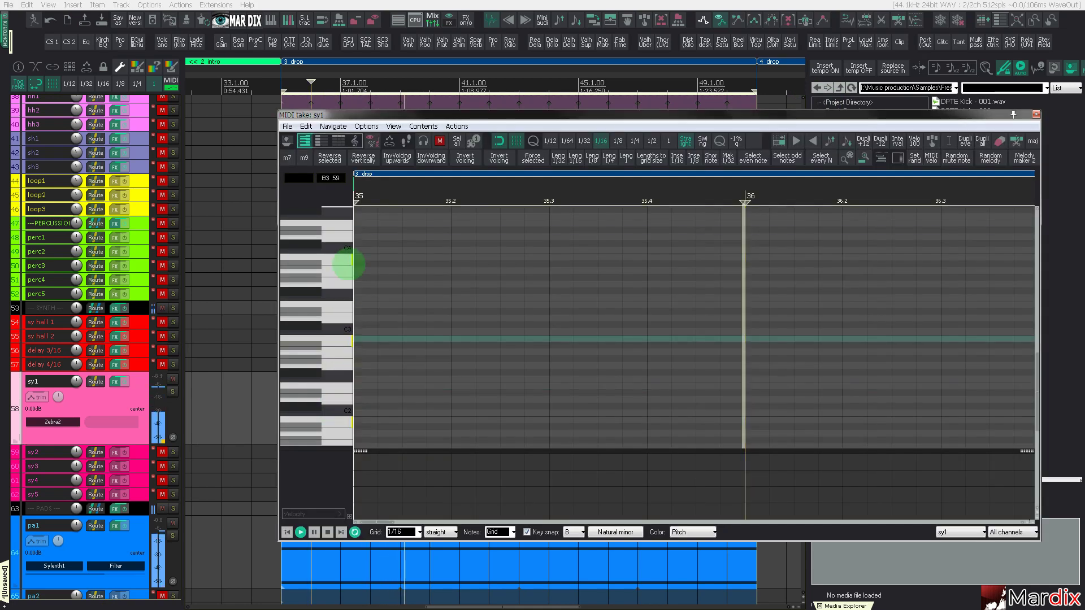
# Step: Switch the sy1 track's Zebra2 to the Arp - Acid Forever II preset and audition it on the piano keys
pyautogui.click(58, 421)
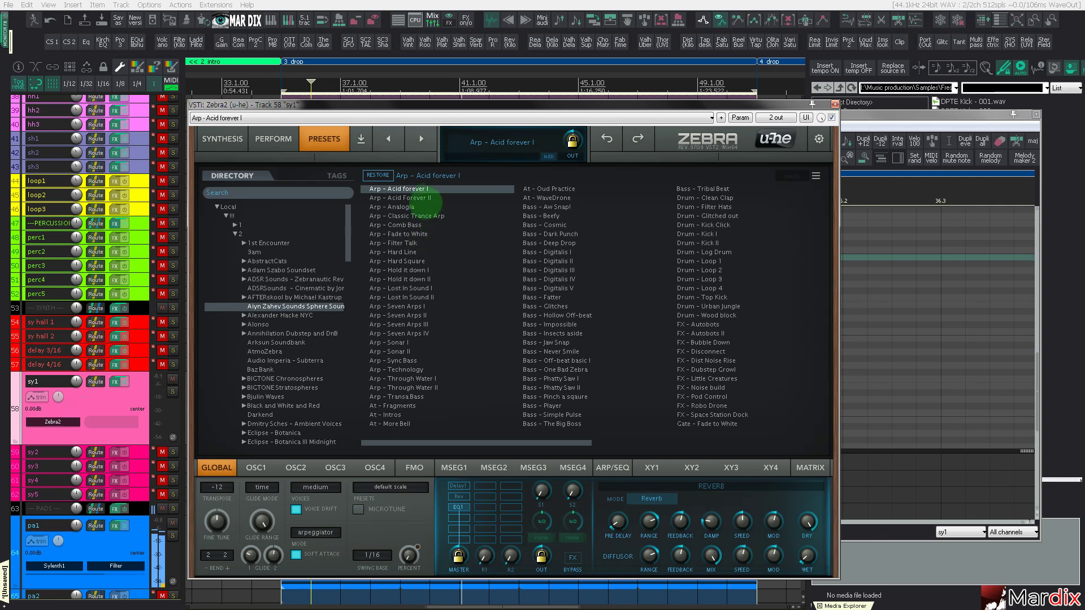
pyautogui.click(438, 199)
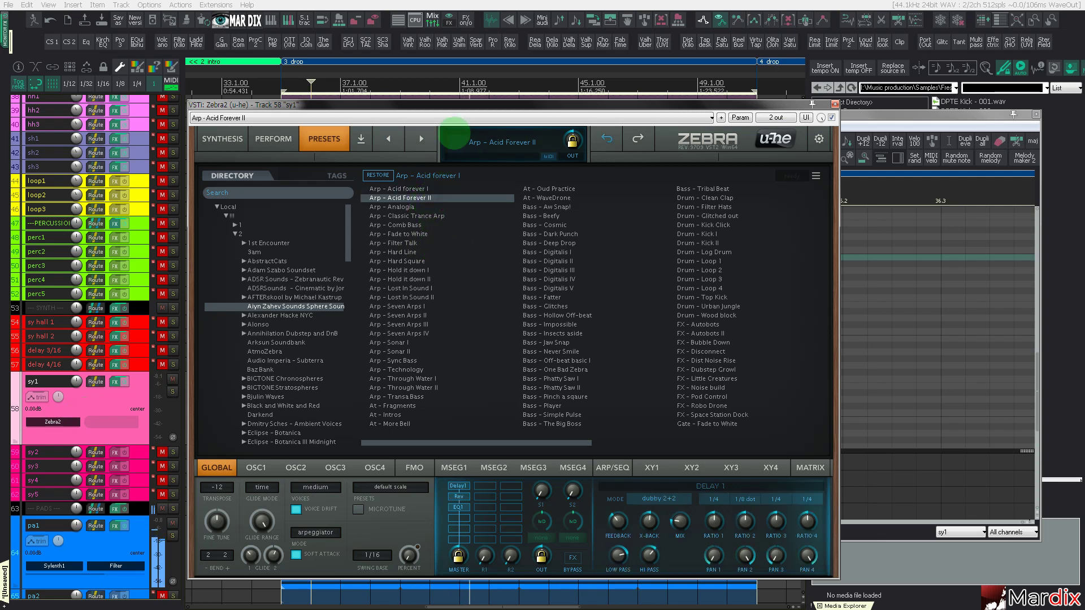
pyautogui.moveTo(462, 111); pyautogui.dragTo(731, 132)
pyautogui.click(339, 291)
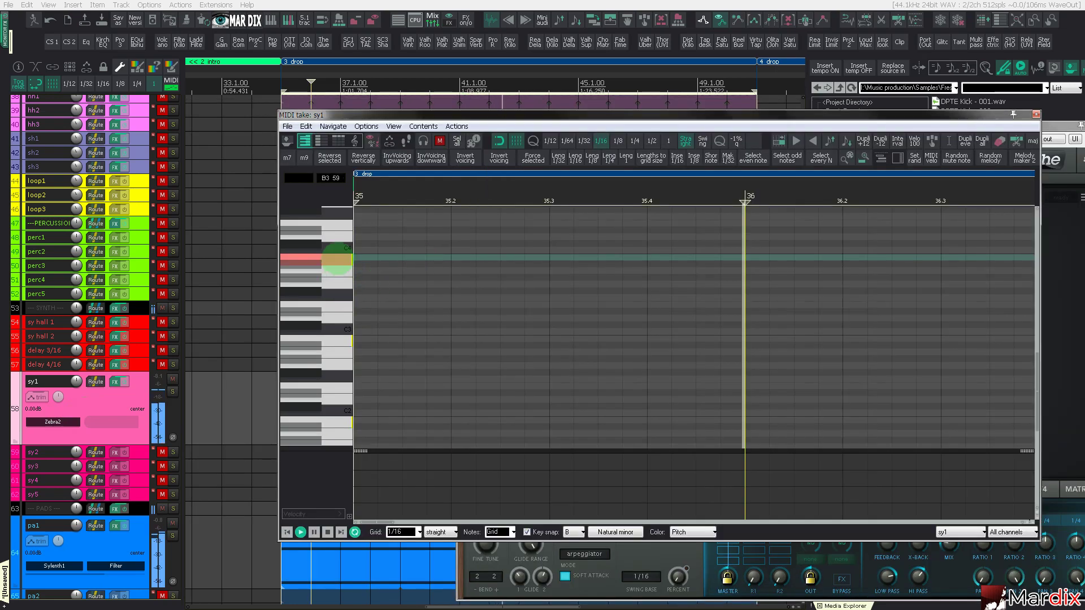
pyautogui.click(338, 284)
# Step: Draw a one-beat B3 note in the sy1 MIDI item, spanning 35.2 to 35.3
pyautogui.scroll(4, 338, 285)
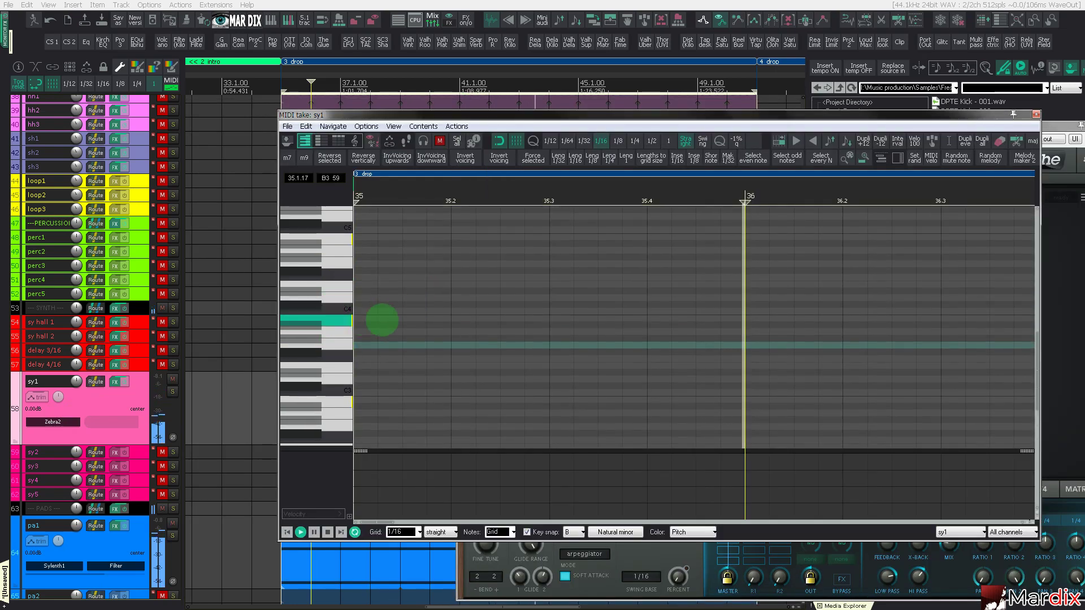
pyautogui.click(415, 318)
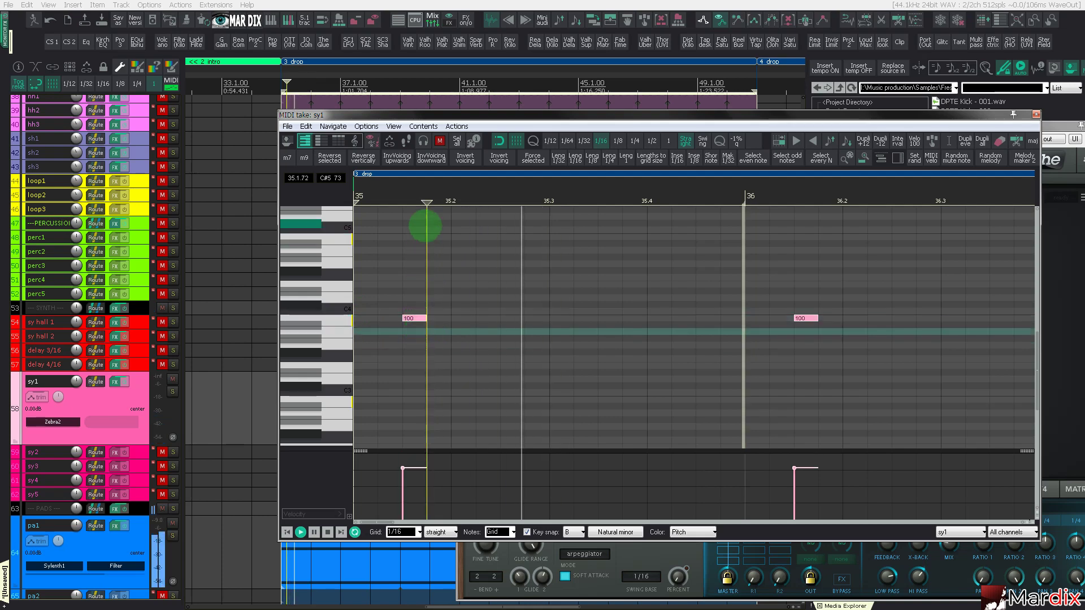
pyautogui.moveTo(435, 196); pyautogui.dragTo(460, 200)
pyautogui.scroll(4, 460, 264)
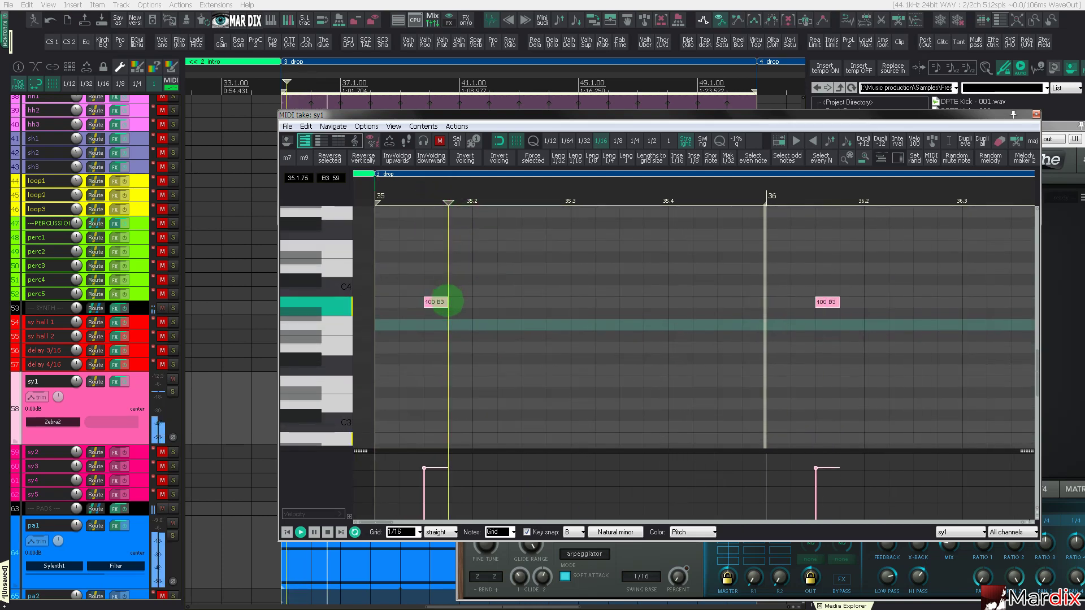
pyautogui.moveTo(446, 301); pyautogui.dragTo(522, 298)
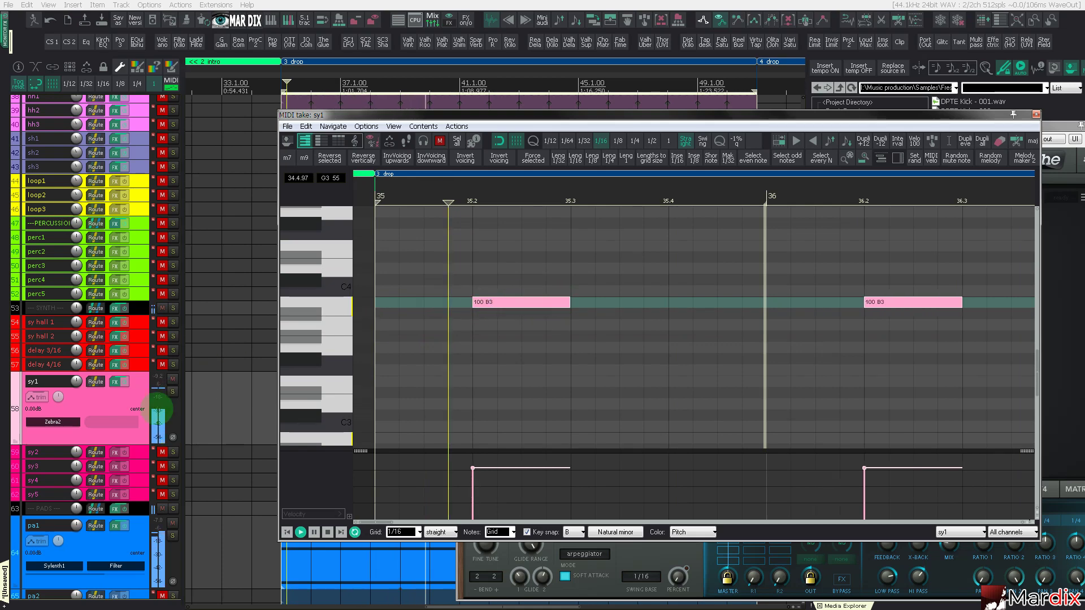
# Step: Close the sy1 MIDI editor and Zebra2 windows, and duplicate the sy1 track with its items
pyautogui.click(138, 399)
pyautogui.click(567, 115)
pyautogui.press('Escape')
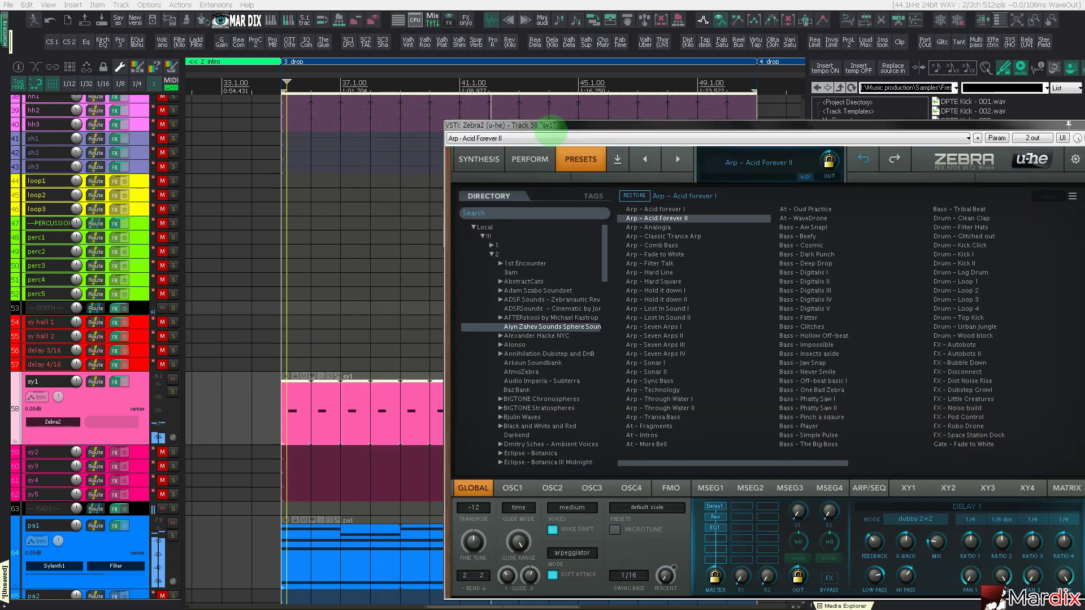
pyautogui.press('Escape')
pyautogui.click(139, 389)
pyautogui.hotkey('ctrl', 'd')
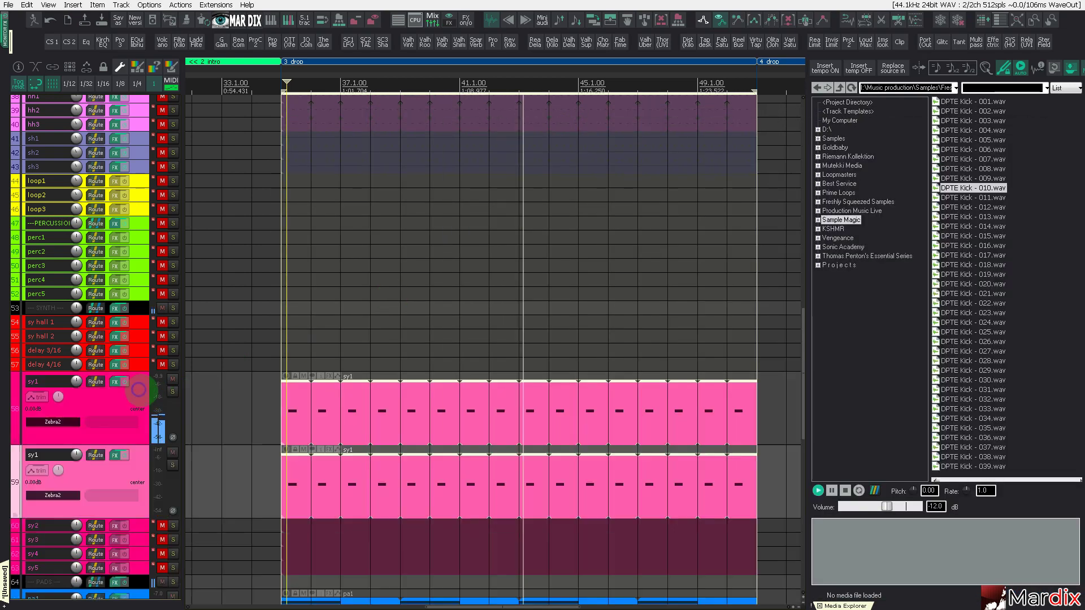
# Step: Move the B3 note in the duplicate sy1 track's MIDI item to start halfway between 35.3 and 35.4
pyautogui.doubleClick(322, 460)
pyautogui.moveTo(494, 300); pyautogui.dragTo(665, 301)
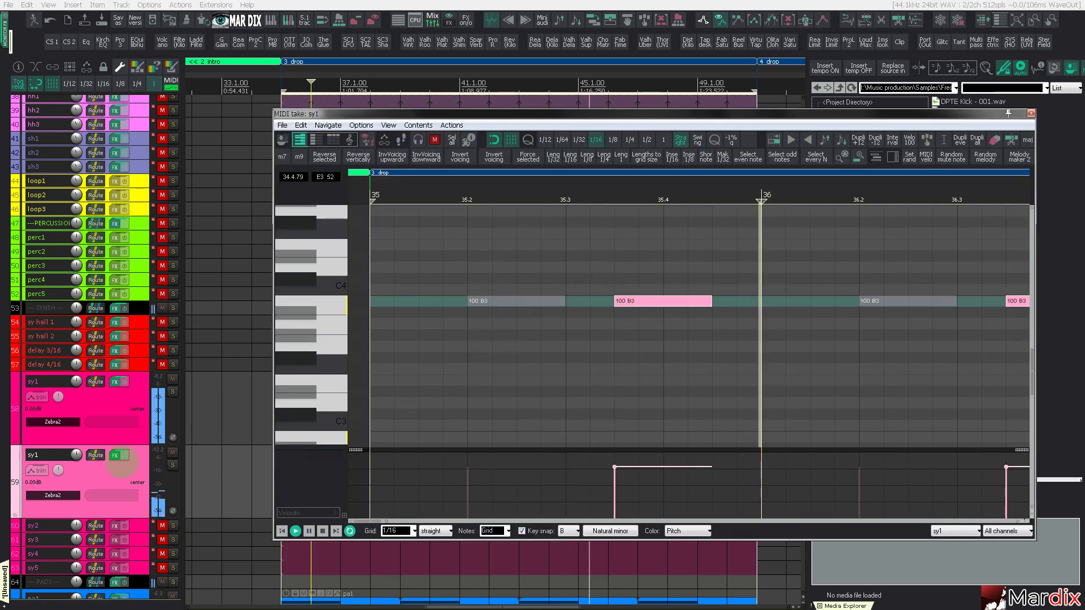
# Step: Audition Zebra2 arp presets on the duplicate sy1 track from Arp - Analogia onward and settle on Arp - Hard Square
pyautogui.click(60, 496)
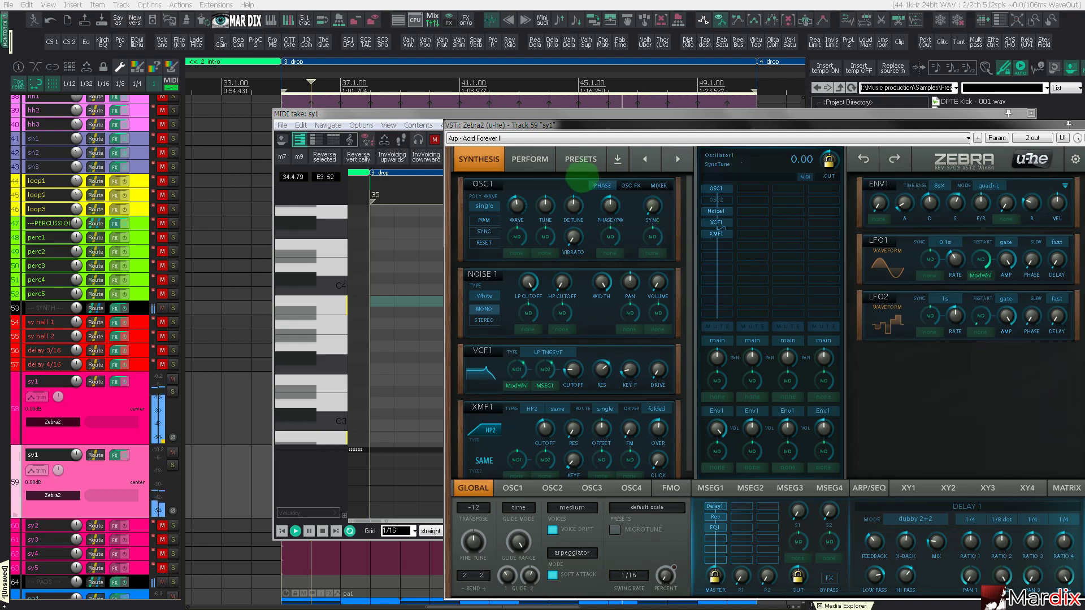
pyautogui.click(581, 160)
pyautogui.click(677, 227)
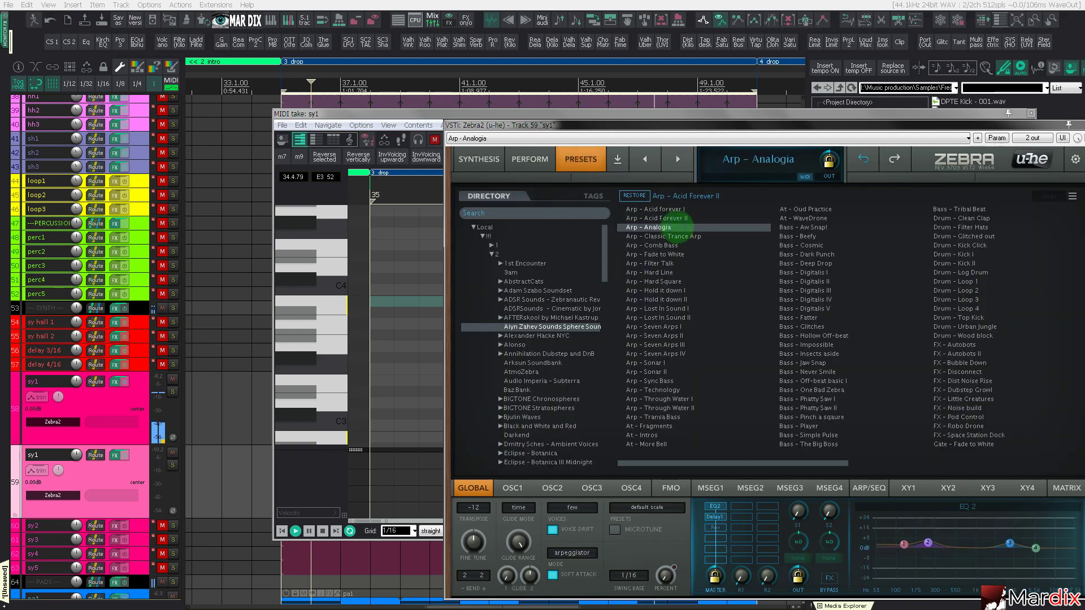
pyautogui.moveTo(654, 125); pyautogui.dragTo(523, 106)
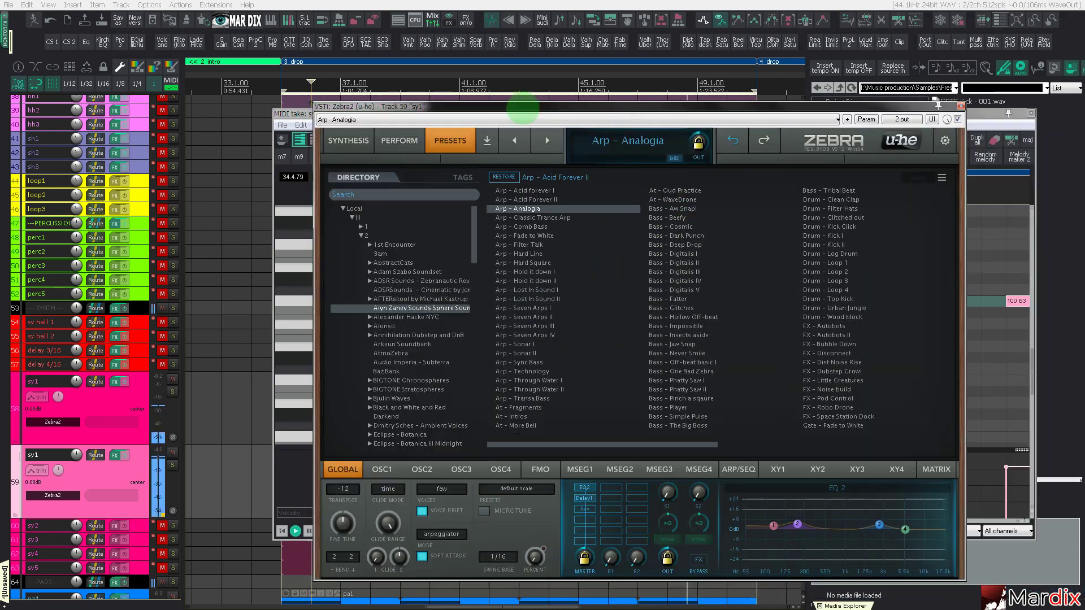
pyautogui.click(556, 218)
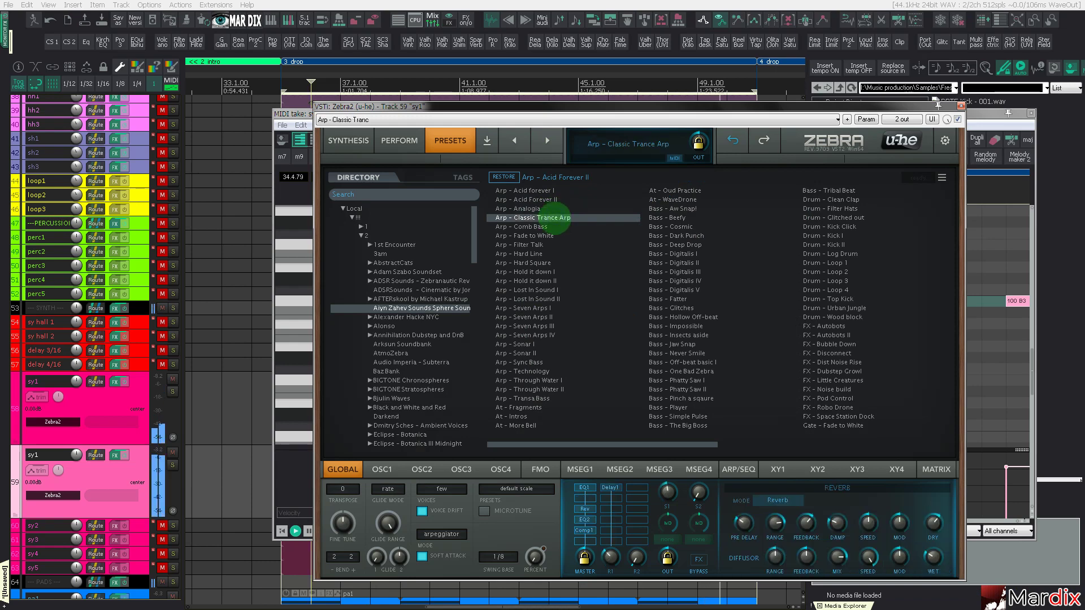
pyautogui.click(556, 228)
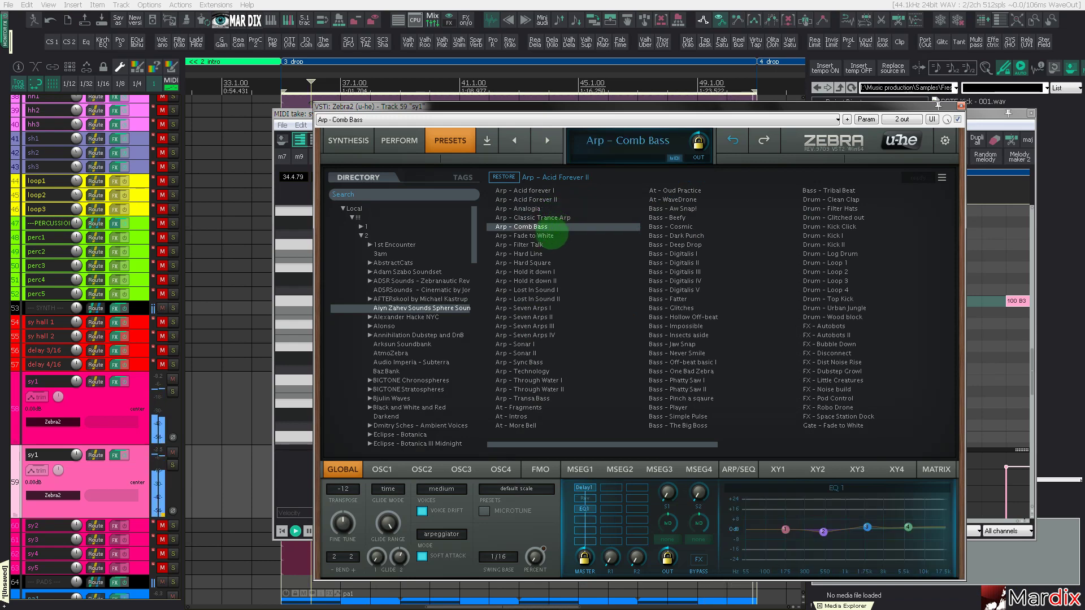
pyautogui.click(553, 236)
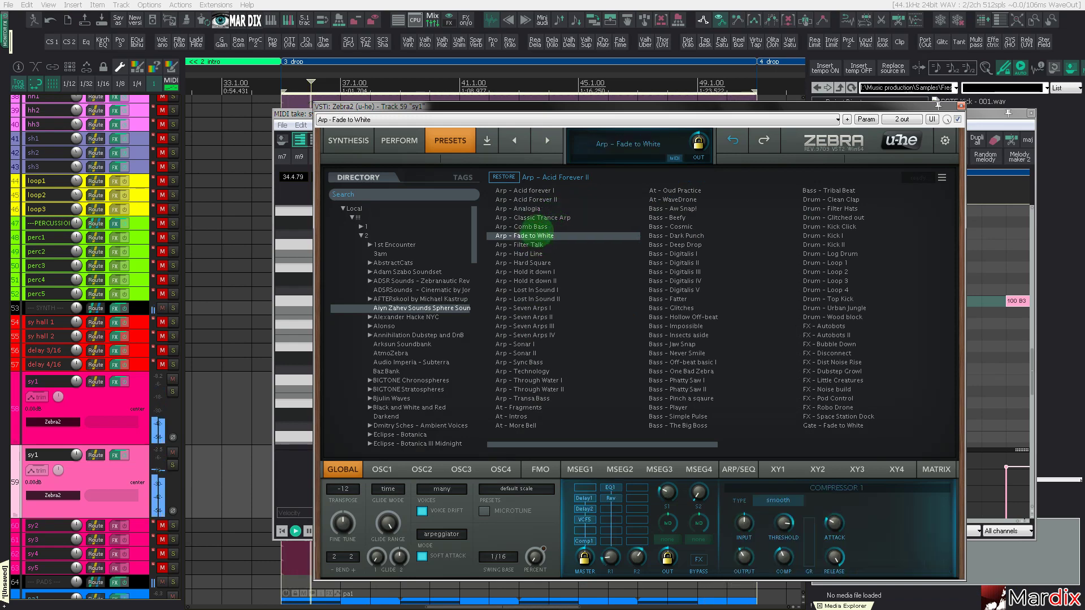
pyautogui.click(544, 245)
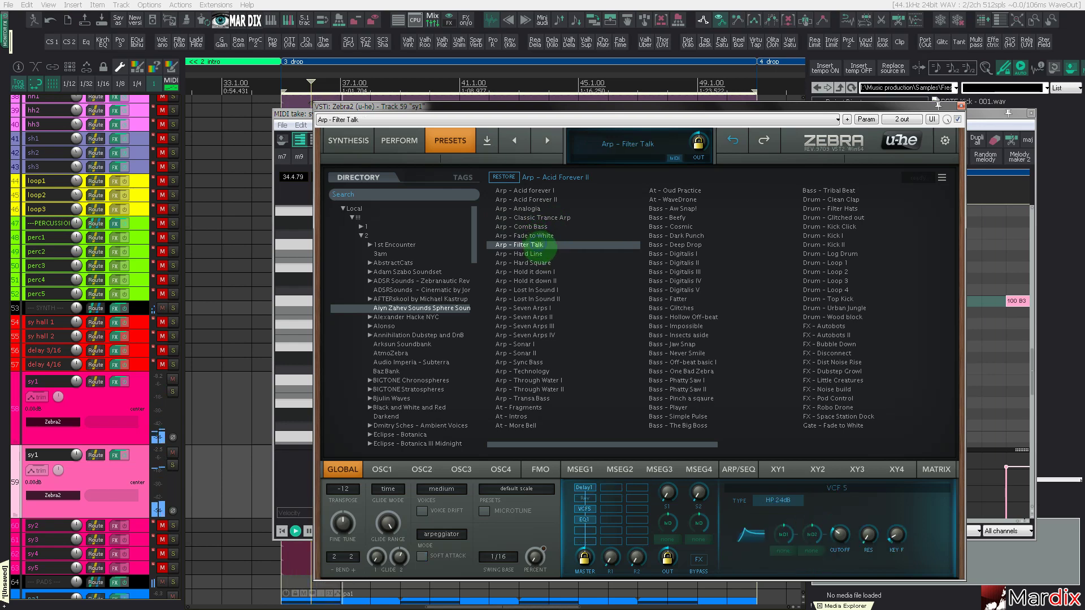
pyautogui.click(534, 254)
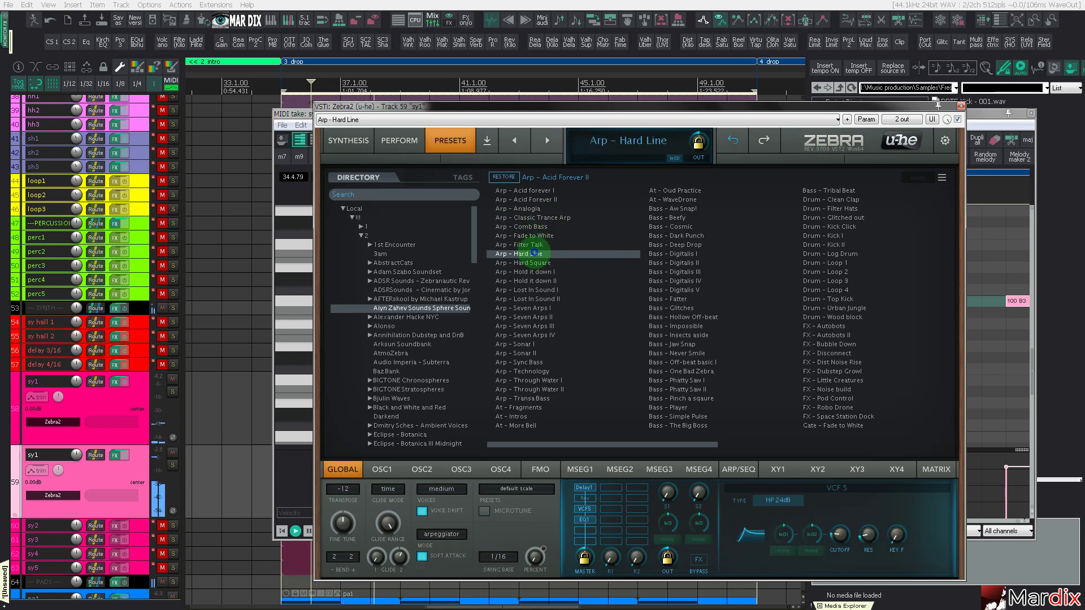
pyautogui.click(538, 262)
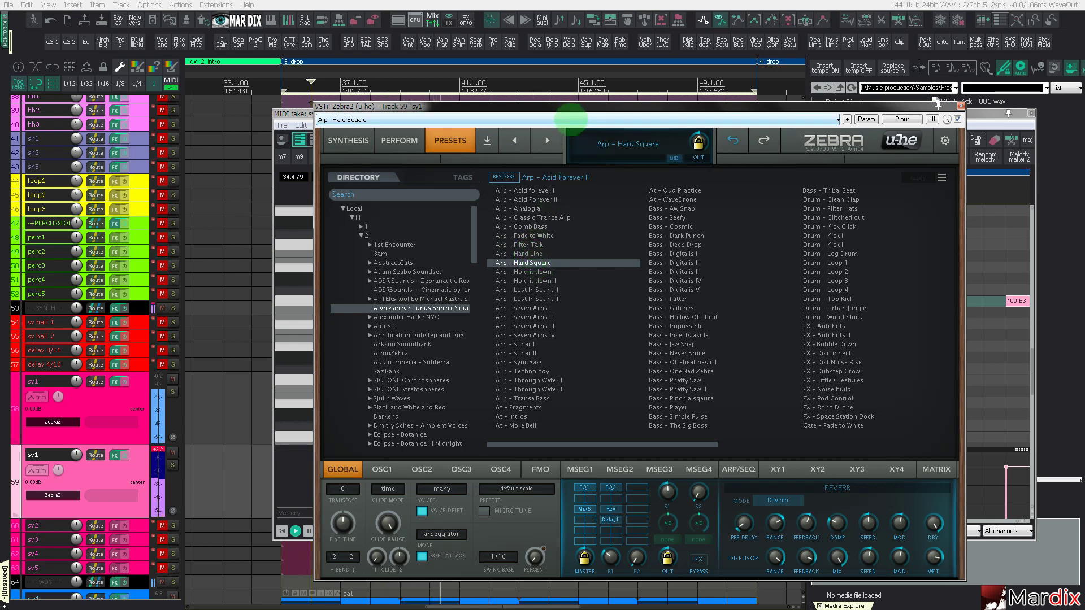
pyautogui.press('Escape')
# Step: Make the duplicate sy1 track's pattern two bars long with a single B3 note starting at 35.4, and close the MIDI editor
pyautogui.scroll(-1, 599, 259)
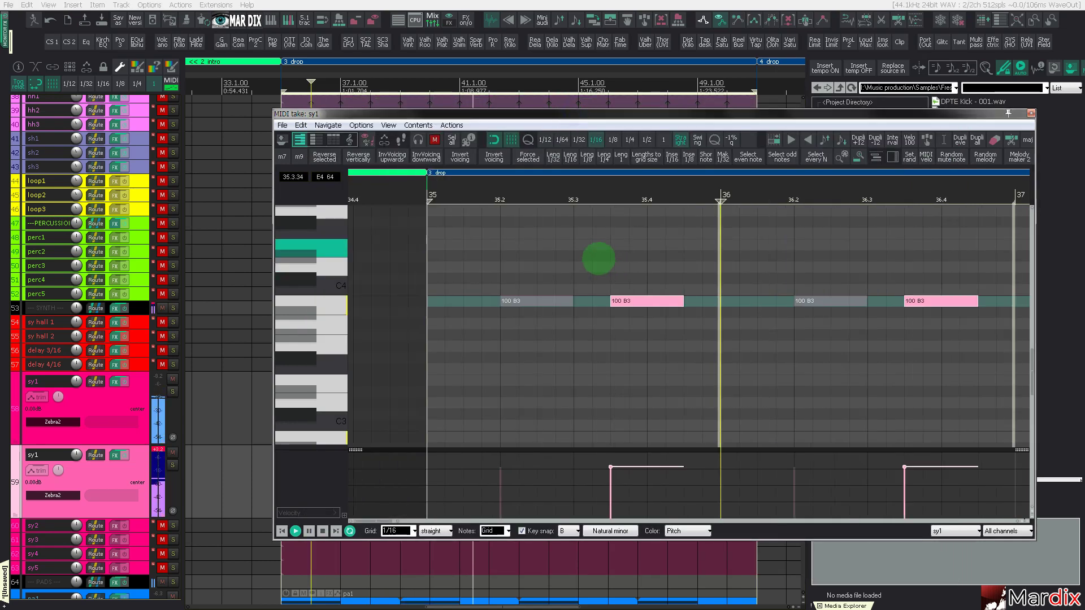
pyautogui.scroll(-1, 599, 259)
pyautogui.moveTo(621, 302); pyautogui.dragTo(661, 307)
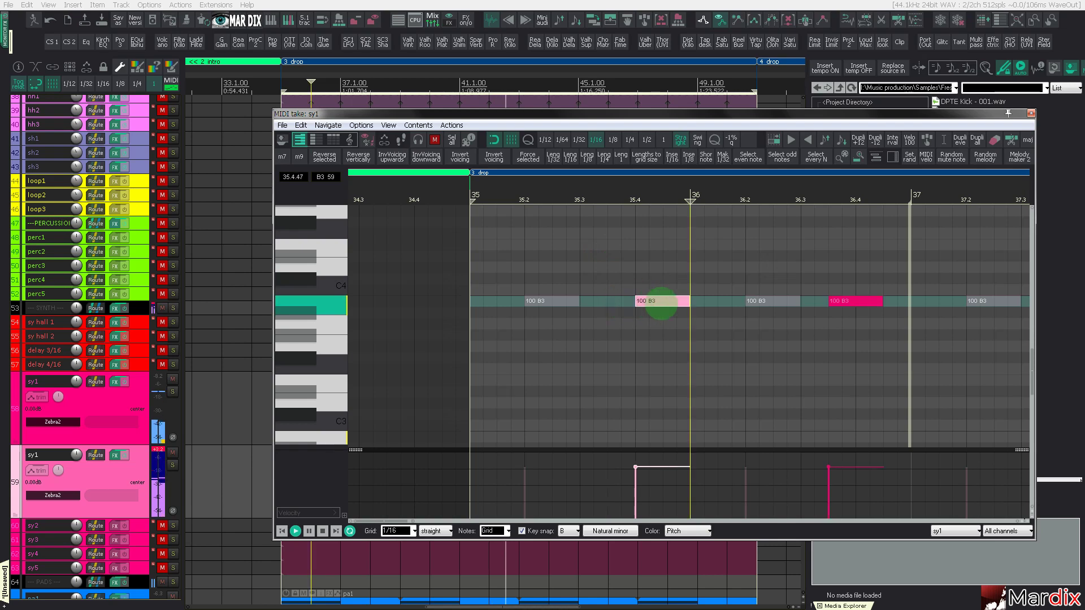
pyautogui.doubleClick(839, 303)
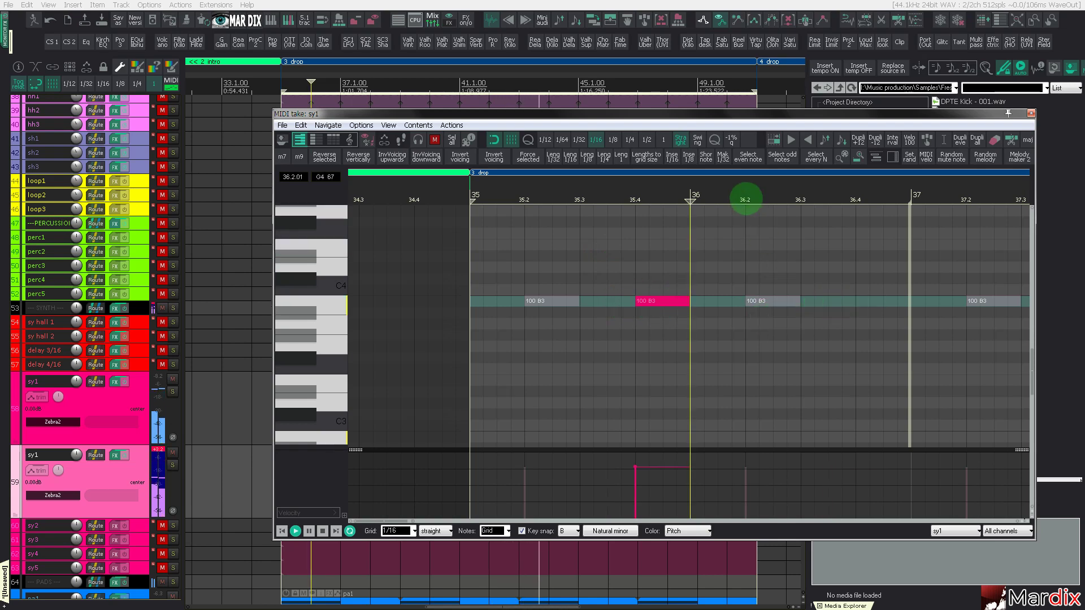
pyautogui.moveTo(744, 185); pyautogui.dragTo(683, 188)
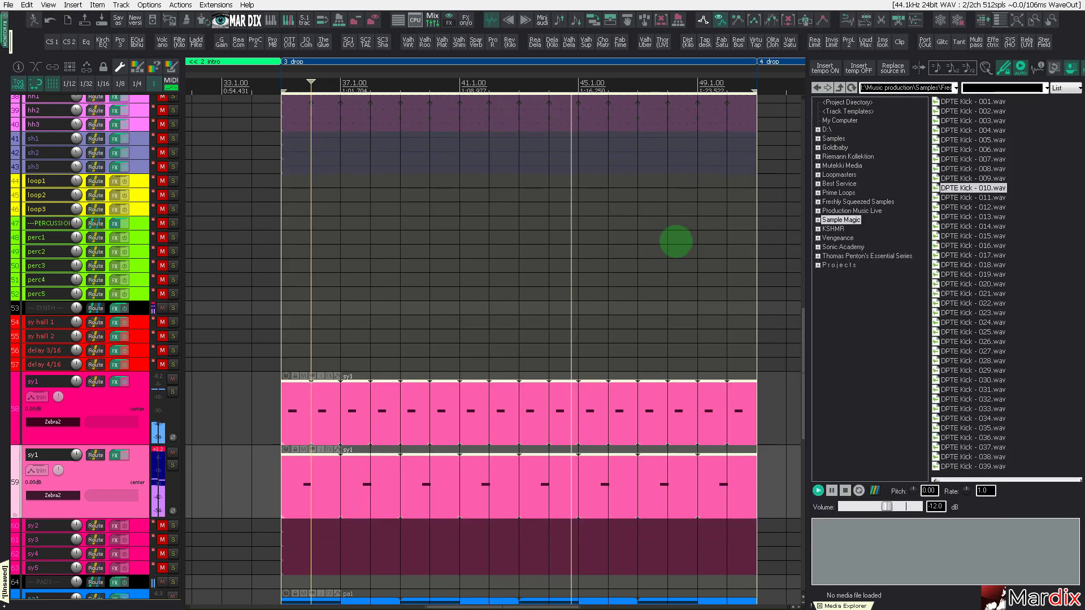
pyautogui.press('Escape')
# Step: Unmute the sy2 track and add the DUNE 3 synth to it
pyautogui.click(299, 415)
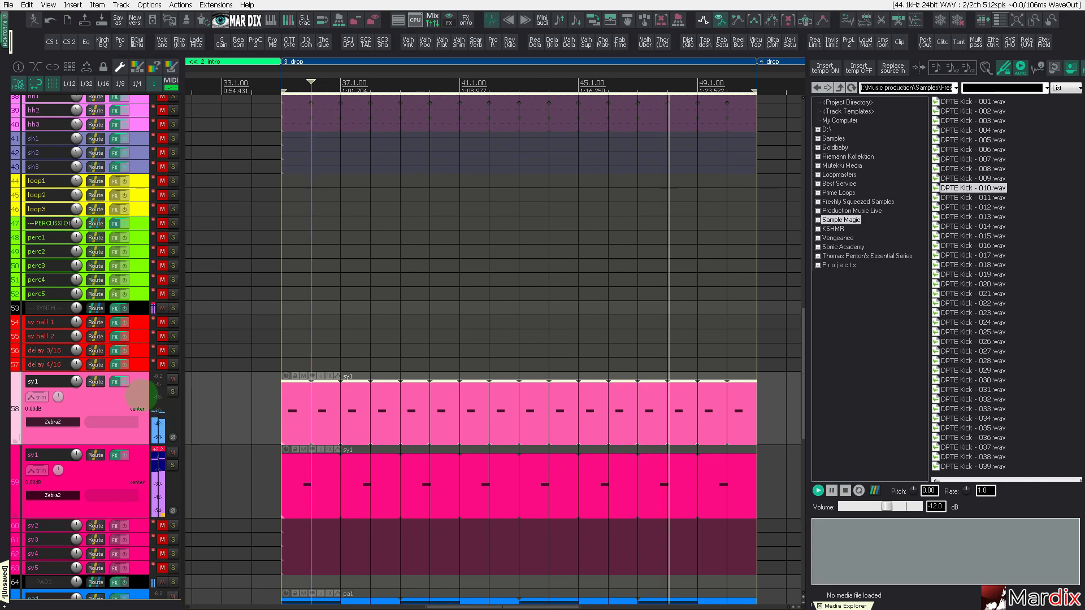
pyautogui.scroll(-5, 138, 390)
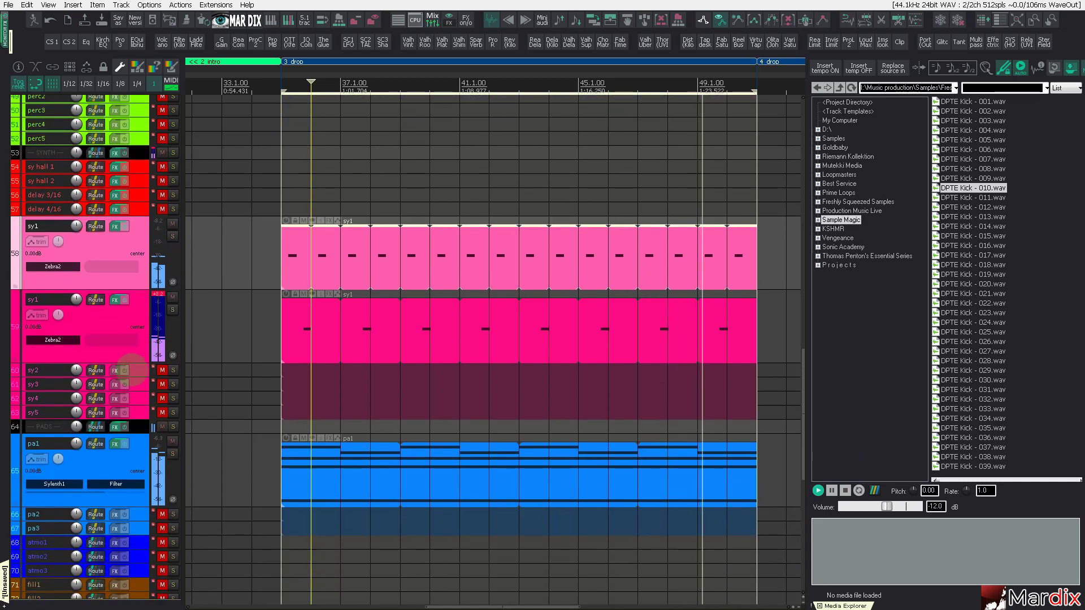
pyautogui.click(132, 367)
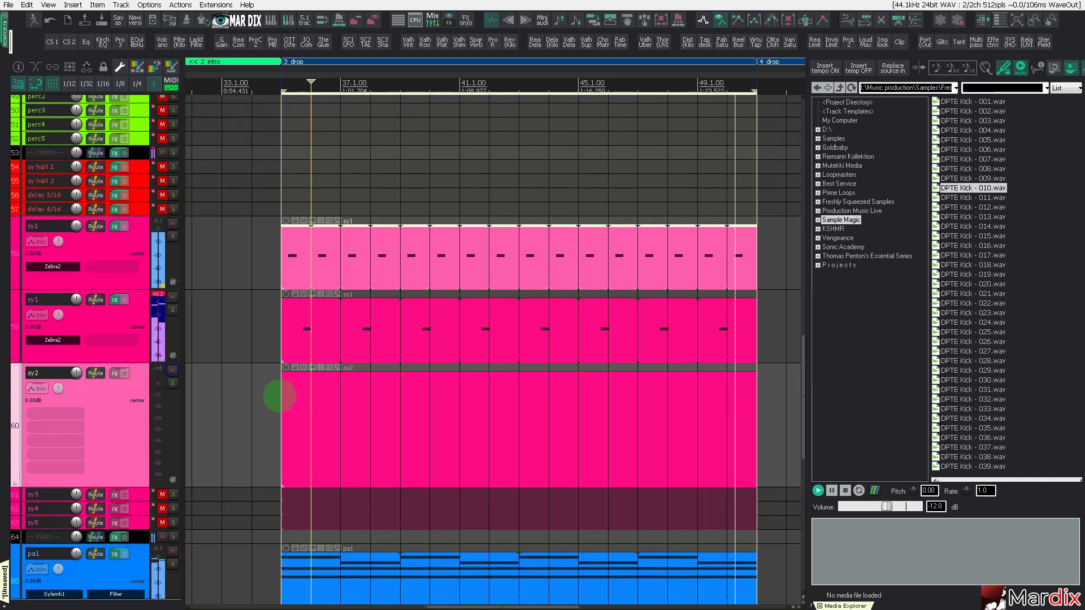
pyautogui.click(309, 417)
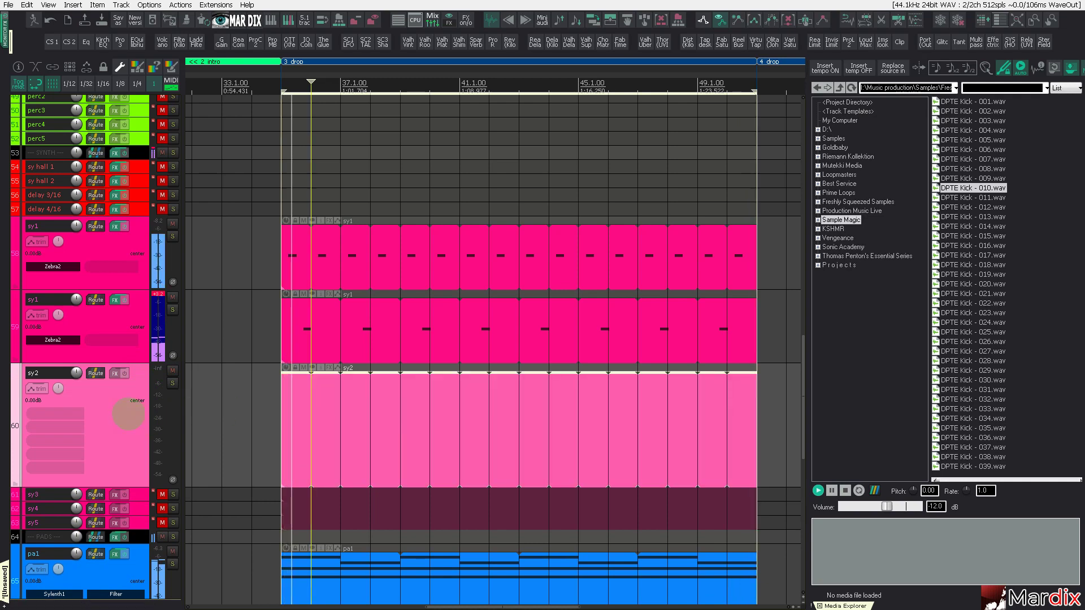
pyautogui.rightClick(120, 411)
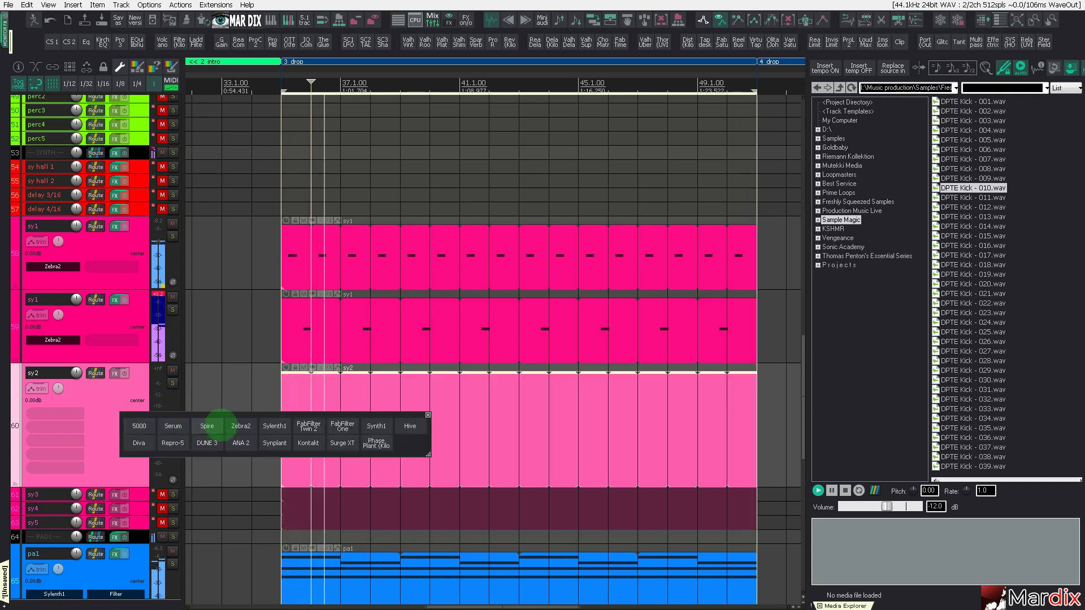
pyautogui.click(207, 443)
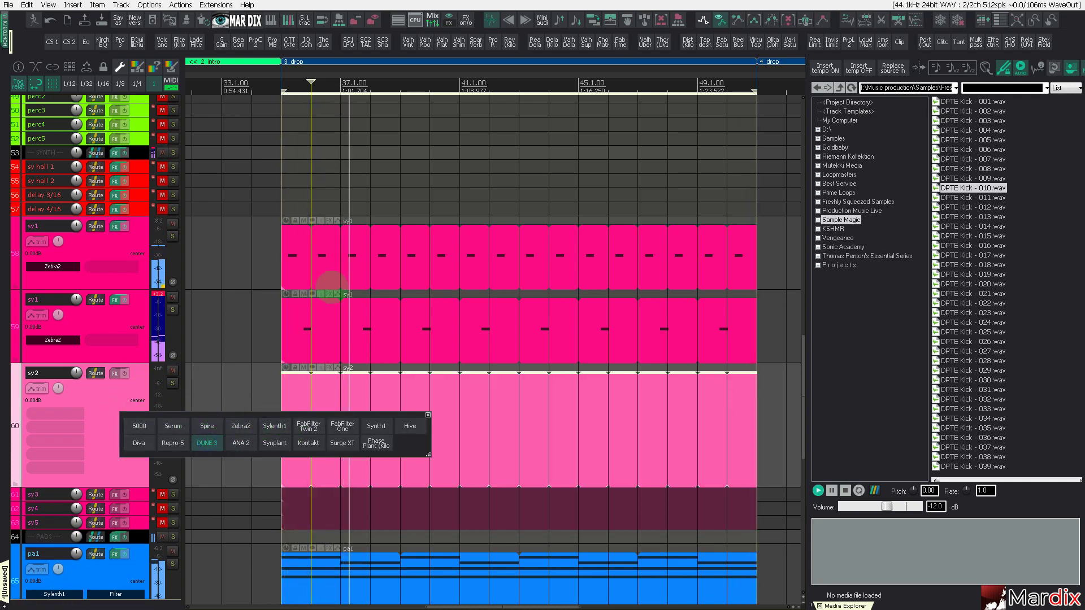
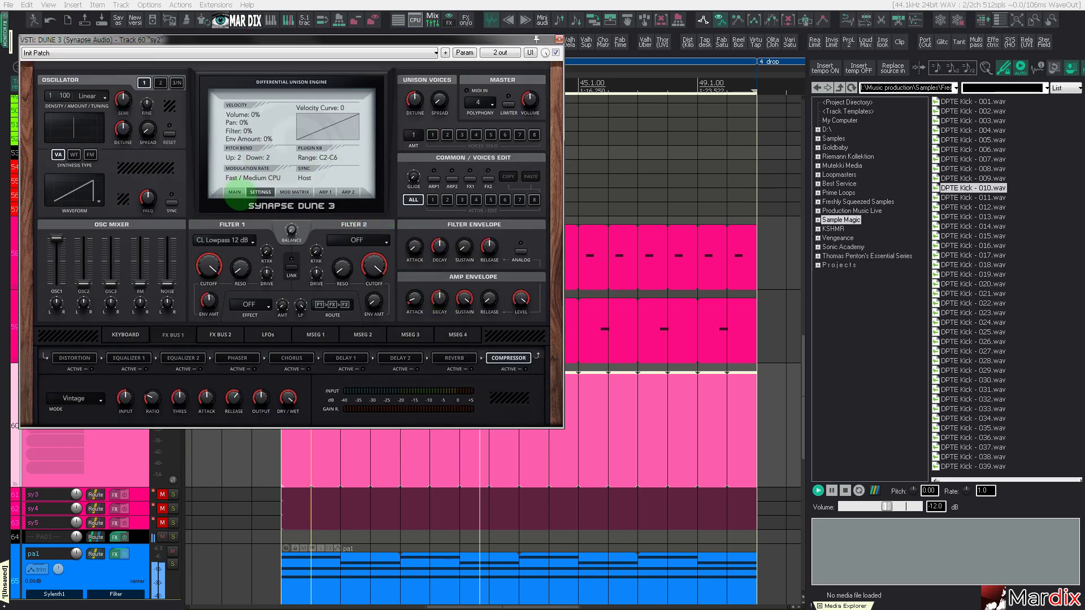
# Step: Load the Plucked soundbank from DUNE 3 Factory into the sy2 track's DUNE 3
pyautogui.click(234, 192)
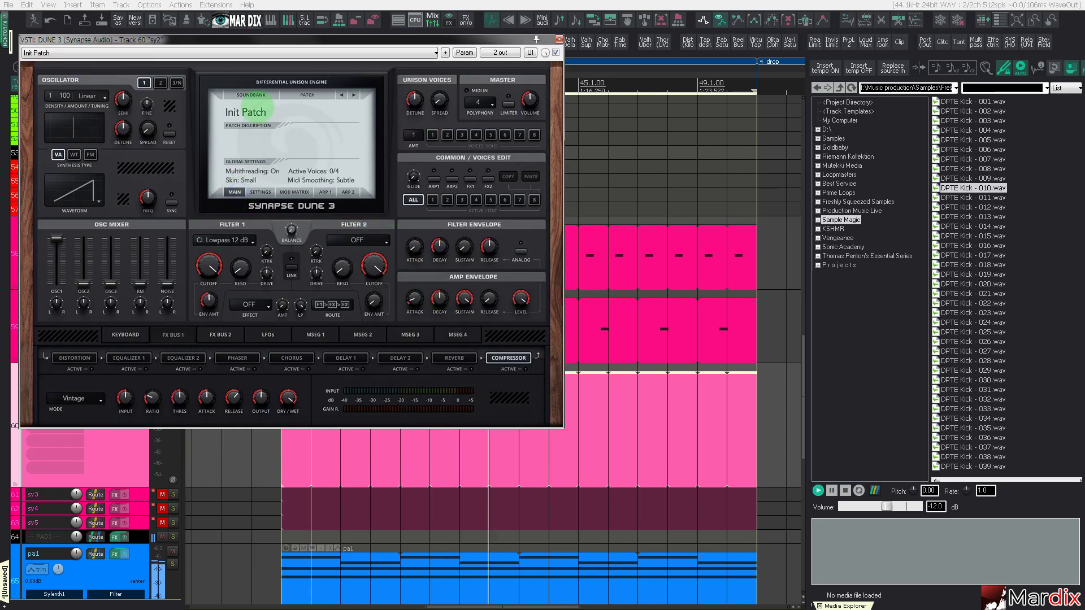
pyautogui.click(252, 95)
pyautogui.click(263, 105)
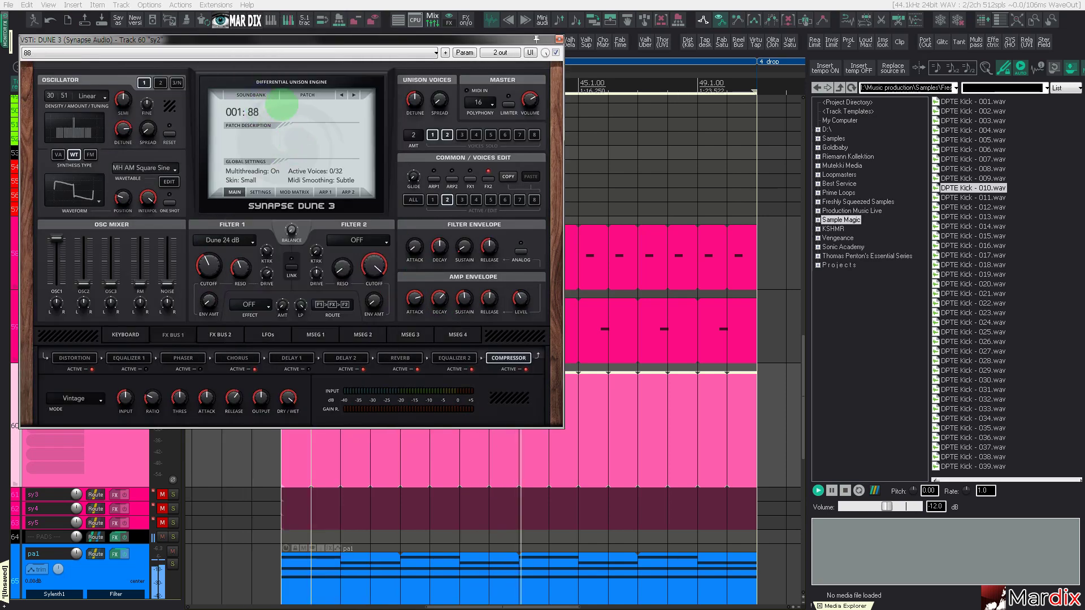
pyautogui.click(255, 95)
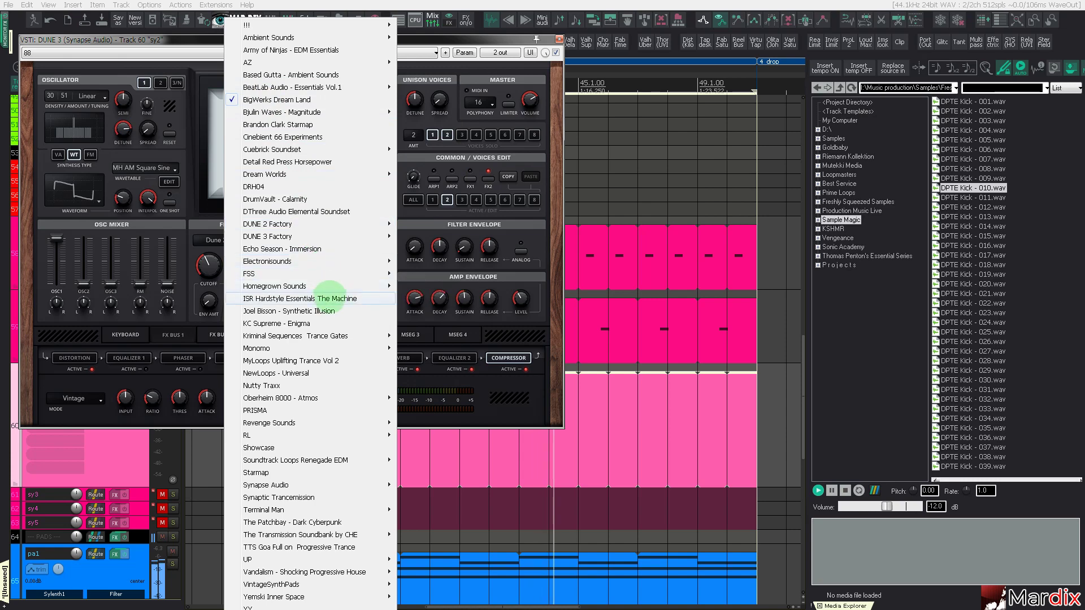
pyautogui.moveTo(348, 273)
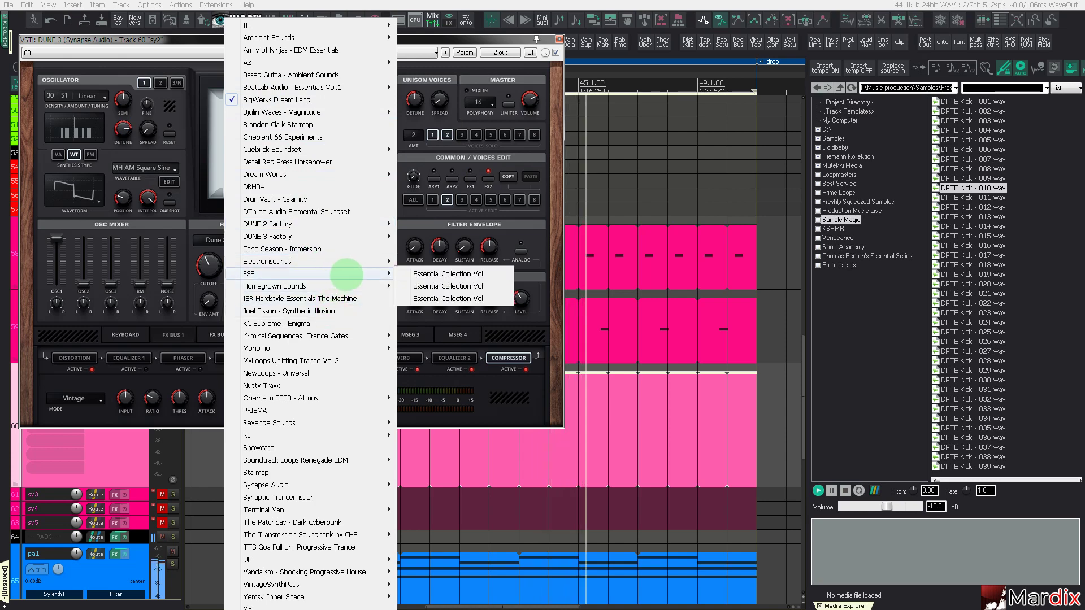
pyautogui.moveTo(361, 236)
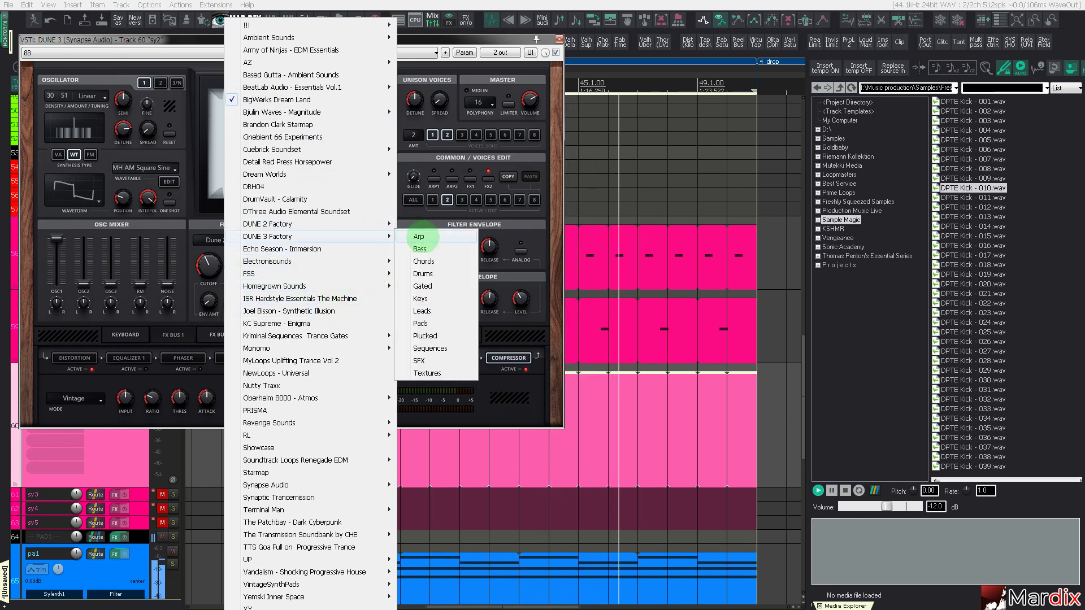
pyautogui.click(425, 336)
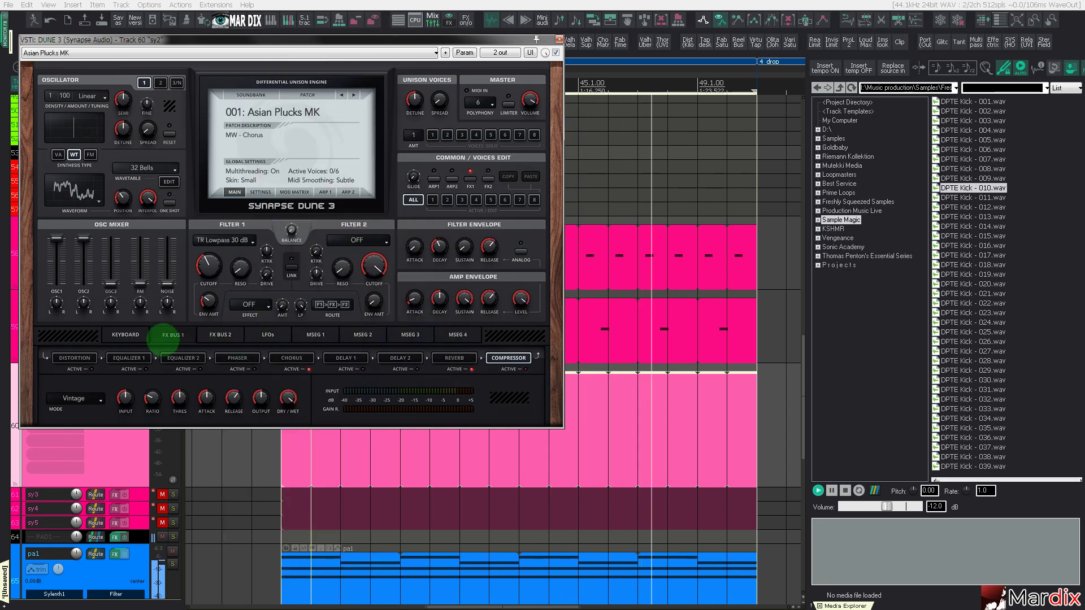
# Step: Audition the Plucked patches on DUNE 3's keyboard, choose 015: Plucking Fantastic ST, and close the synth window
pyautogui.click(125, 334)
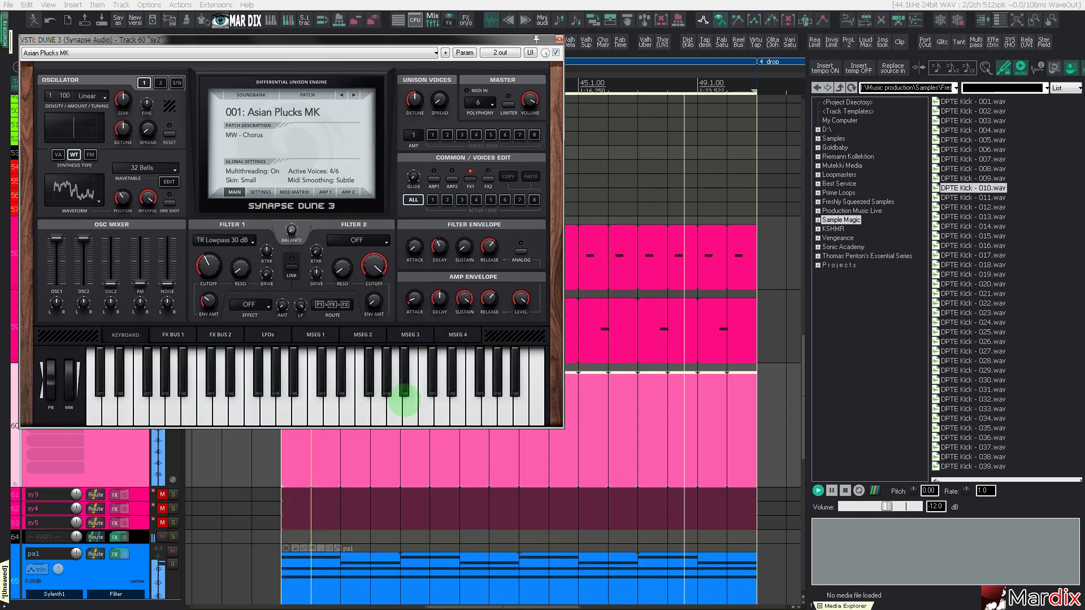
pyautogui.press('Left')
pyautogui.press('Left')
pyautogui.press('Left')
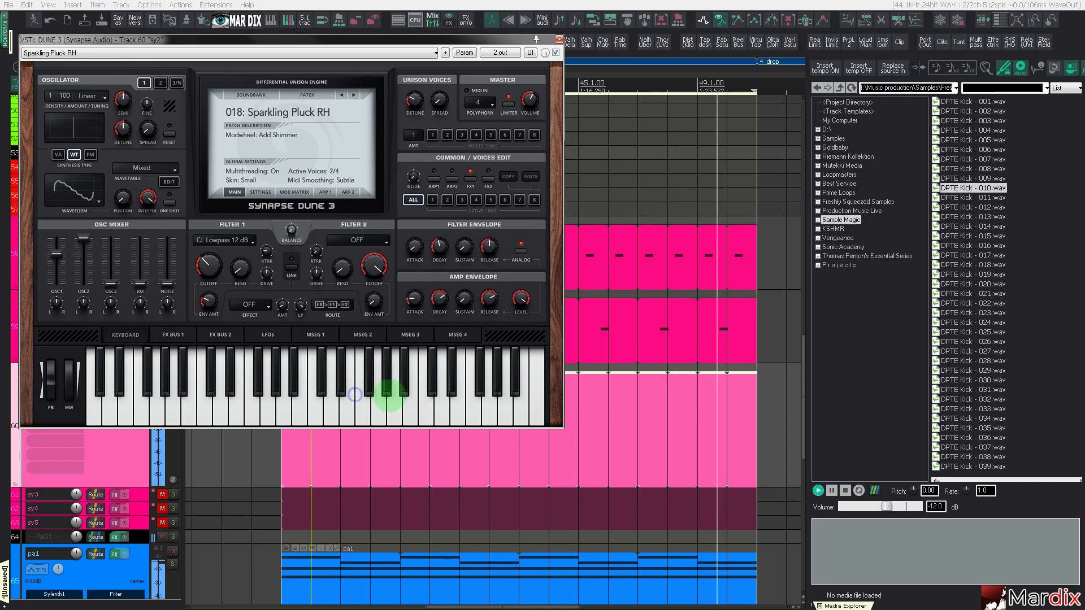
pyautogui.press('Left')
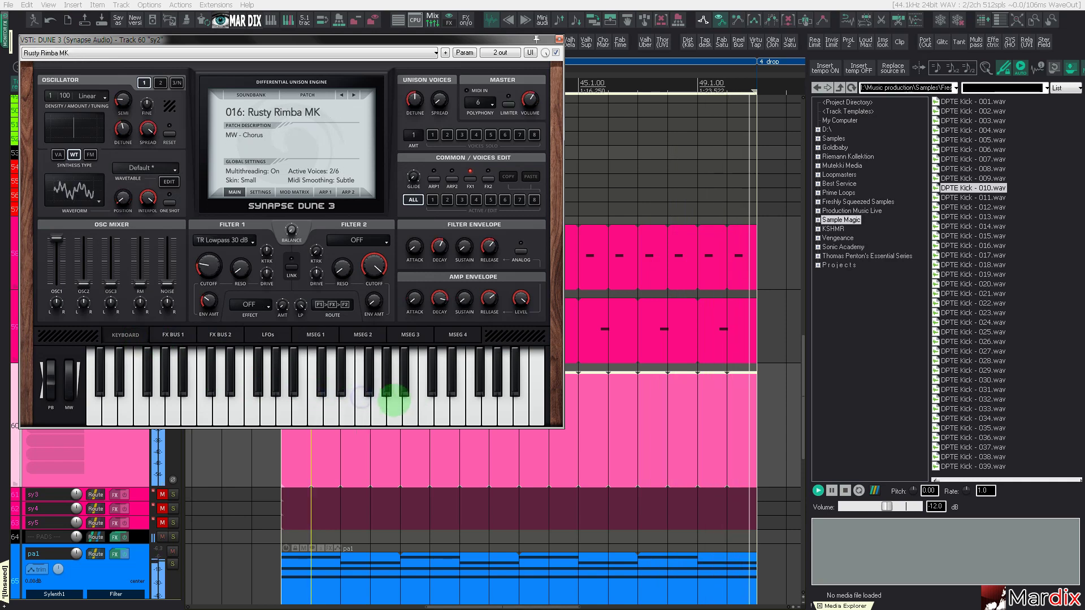
pyautogui.press('Left')
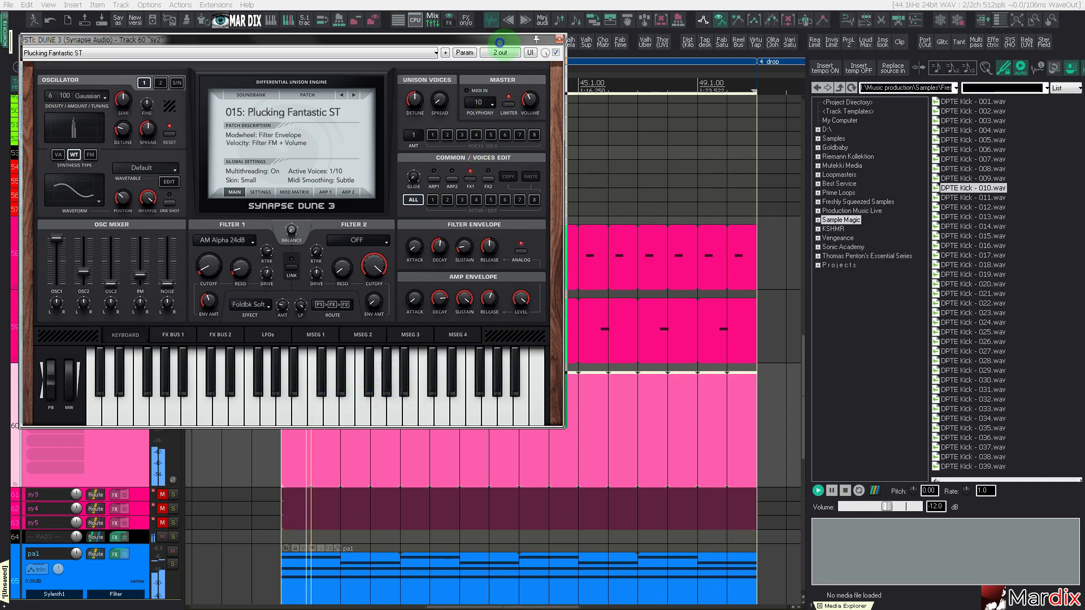
pyautogui.click(558, 39)
# Step: Open the sy2 item in the MIDI editor and place a sixteenth B3 note on the third sixteenth of bar 35
pyautogui.doubleClick(331, 448)
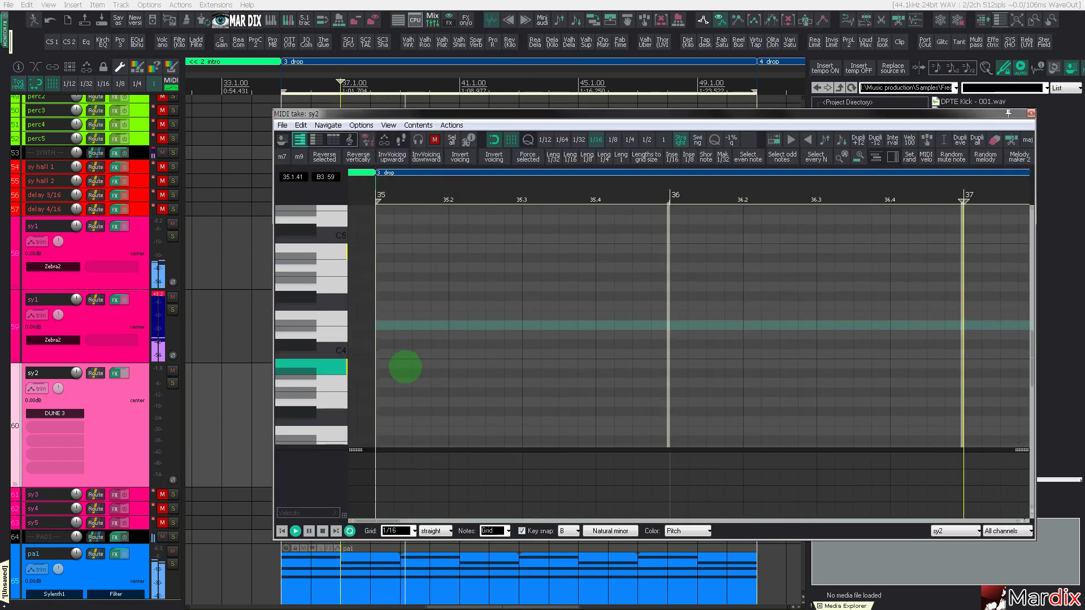
pyautogui.click(403, 363)
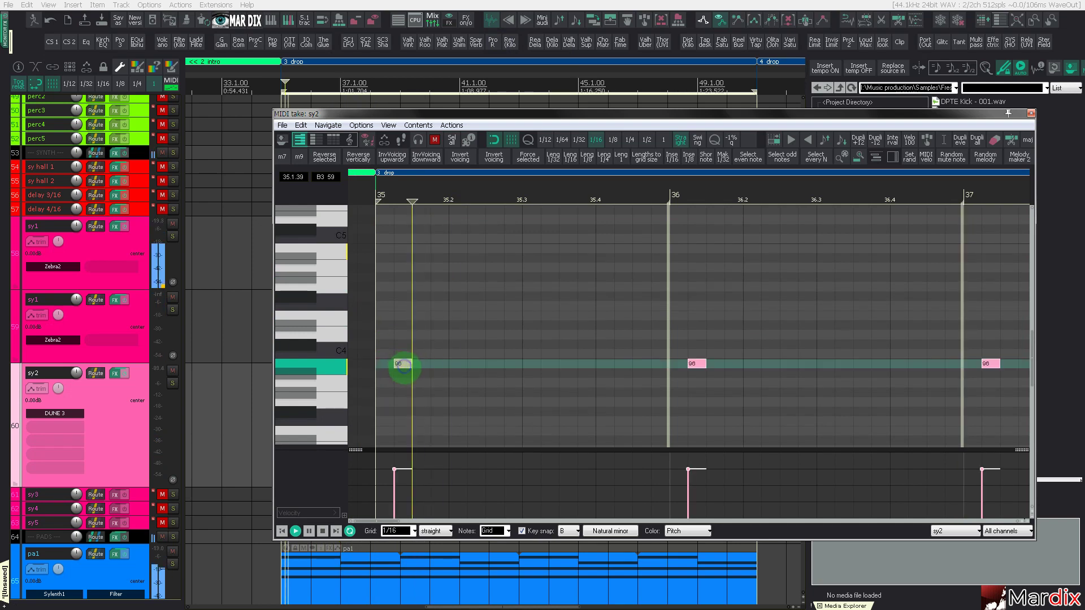
pyautogui.press('space')
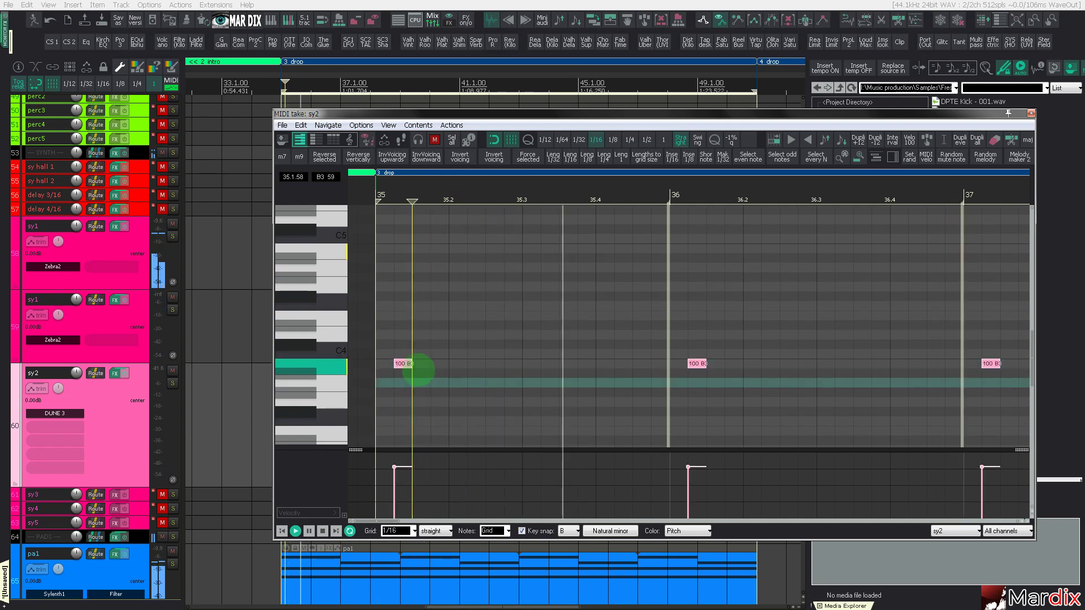
pyautogui.moveTo(409, 364); pyautogui.dragTo(420, 364)
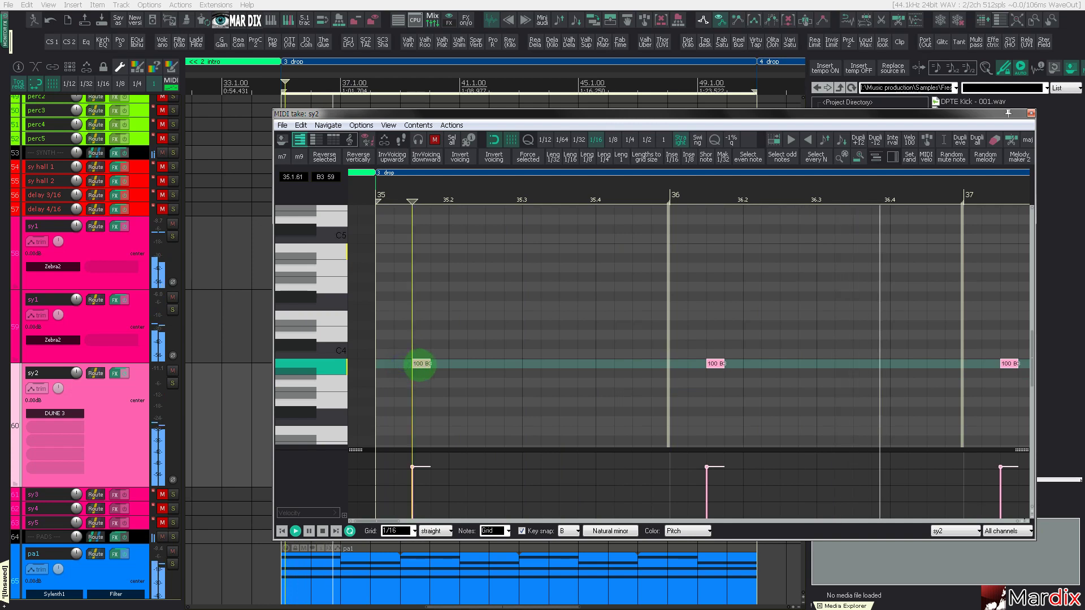
# Step: Add four more sixteenth B3 notes across bar 35, each starting three sixteenths after the previous one
pyautogui.click(476, 364)
pyautogui.click(525, 364)
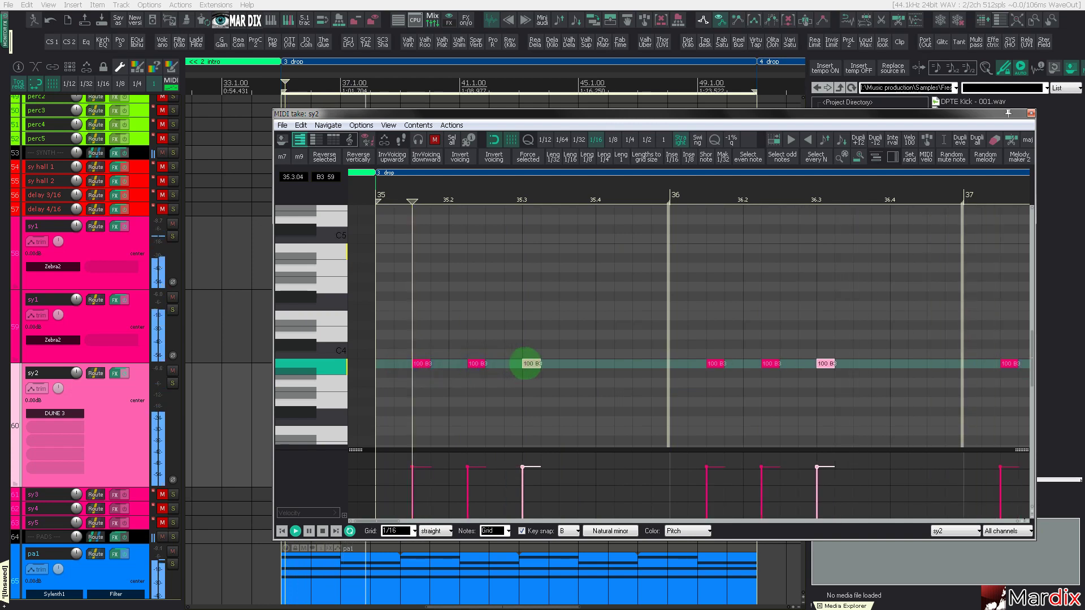
pyautogui.doubleClick(534, 363)
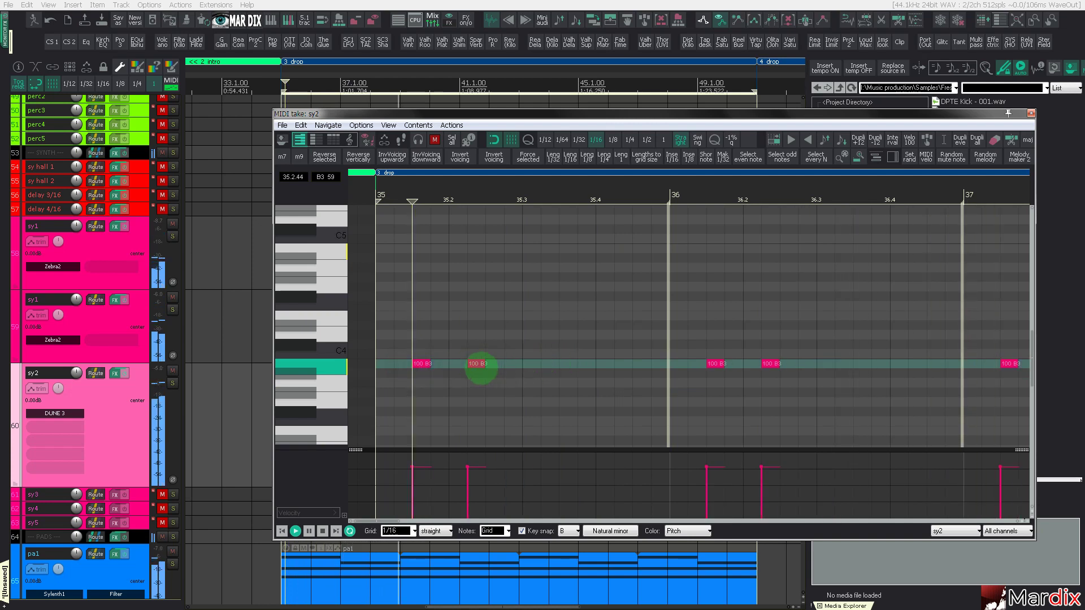
pyautogui.keyDown('ctrl'); pyautogui.click(420, 364); pyautogui.keyUp('ctrl')
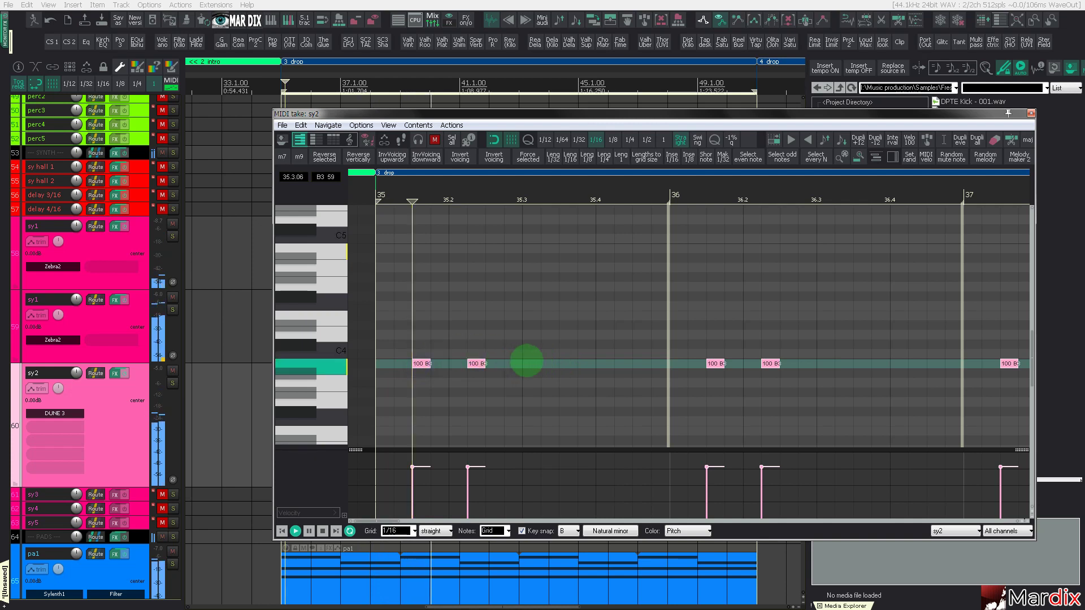
pyautogui.keyDown('ctrl'); pyautogui.moveTo(480, 363); pyautogui.dragTo(581, 368); pyautogui.keyUp('ctrl')
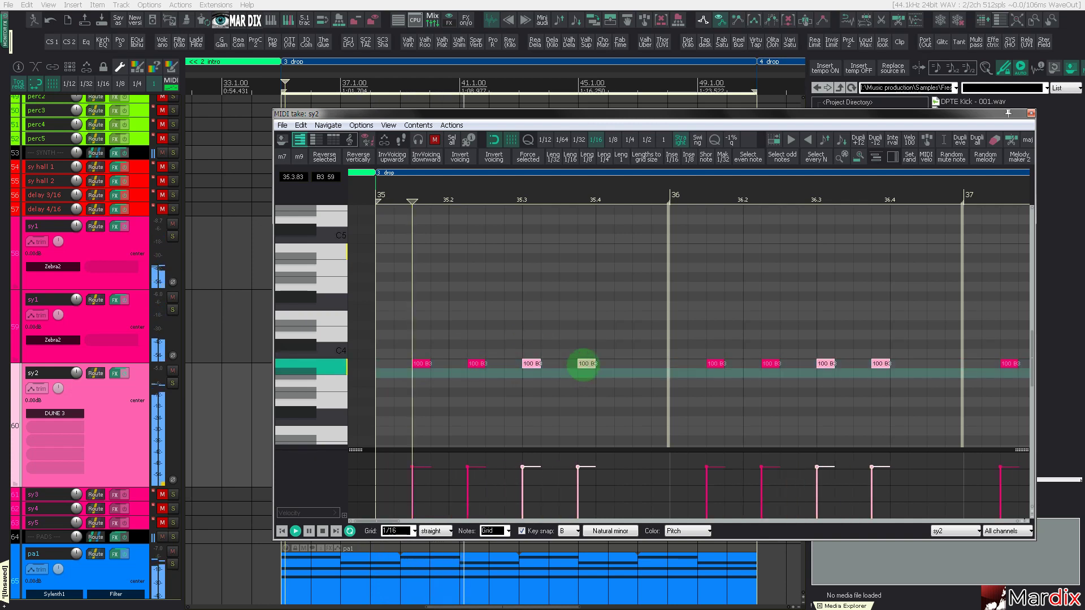
pyautogui.click(583, 363)
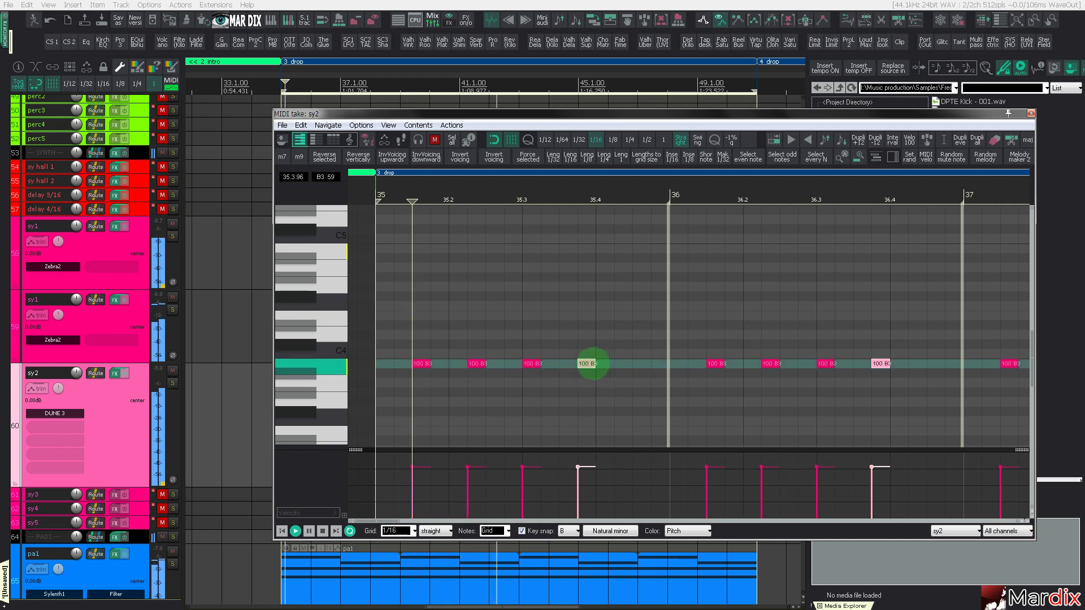
pyautogui.click(644, 363)
pyautogui.scroll(-2, 595, 364)
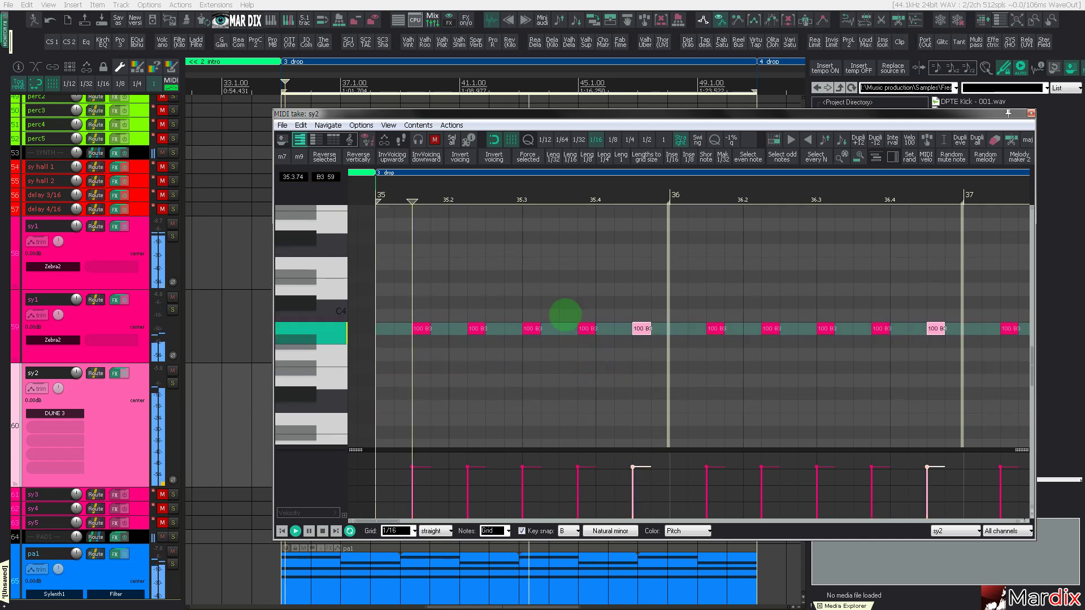
# Step: Maximize the MIDI editor, fill the sixteenths between the B3 notes with B2 notes up to the bar's end, and close the editor
pyautogui.doubleClick(570, 117)
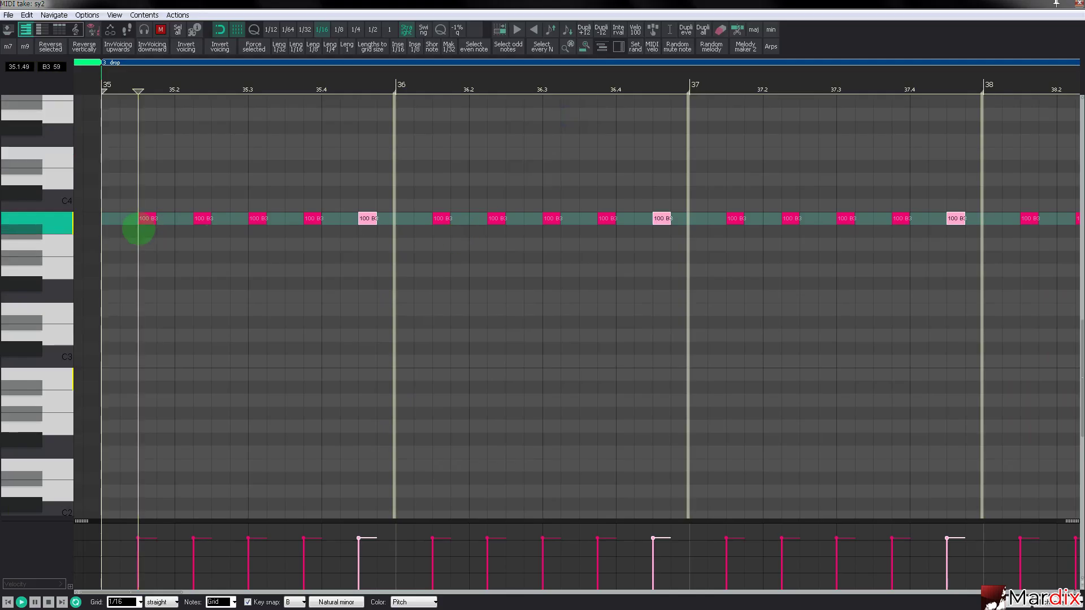
pyautogui.doubleClick(147, 218)
pyautogui.moveTo(149, 217); pyautogui.dragTo(113, 374)
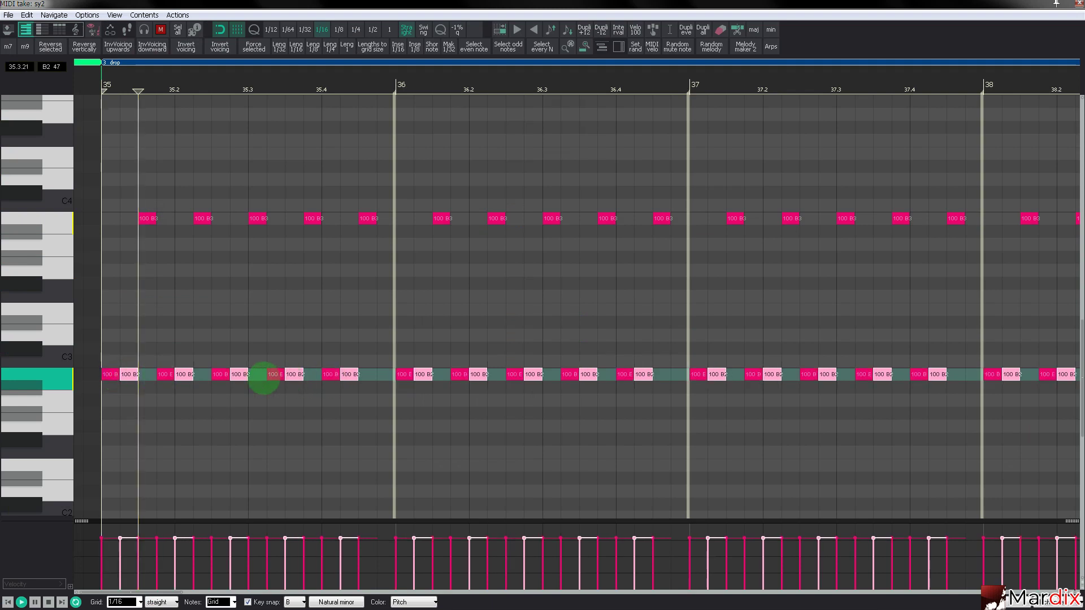
pyautogui.click(349, 374)
pyautogui.moveTo(351, 374); pyautogui.dragTo(382, 374)
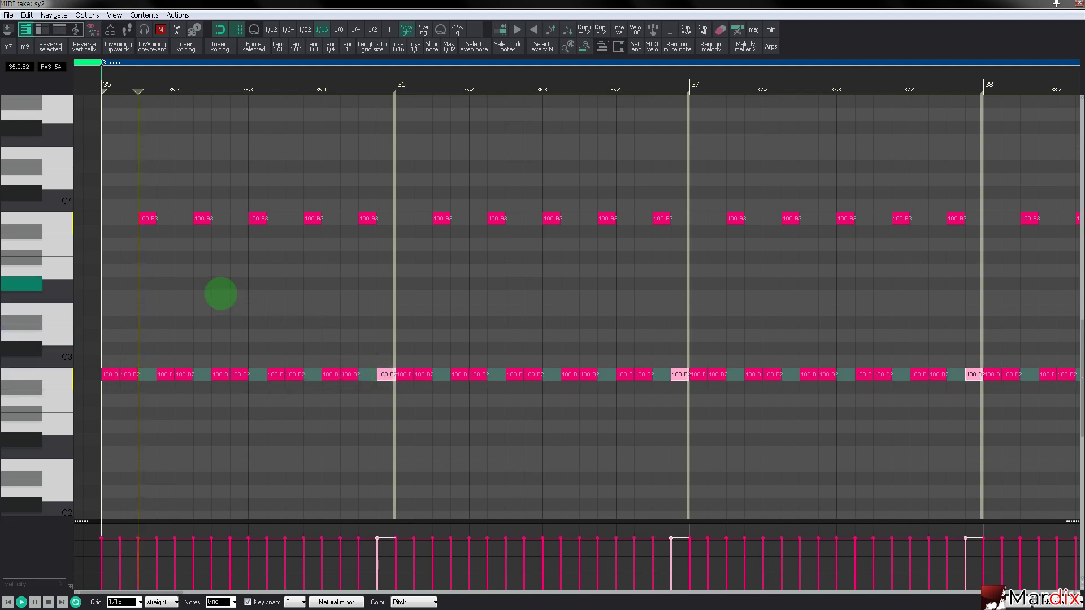
pyautogui.press('Escape')
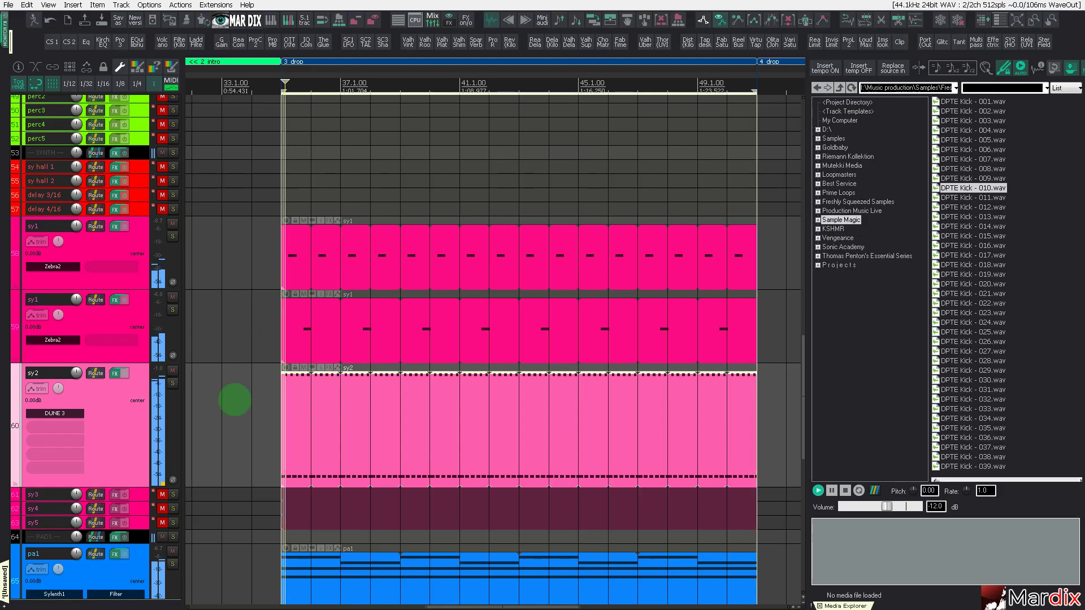
# Step: Audition DUNE 3's patches on the soloed sy2 track, going back from 015 to 011: Les Paul WT MK, and unsolo the track
pyautogui.click(172, 383)
pyautogui.click(81, 413)
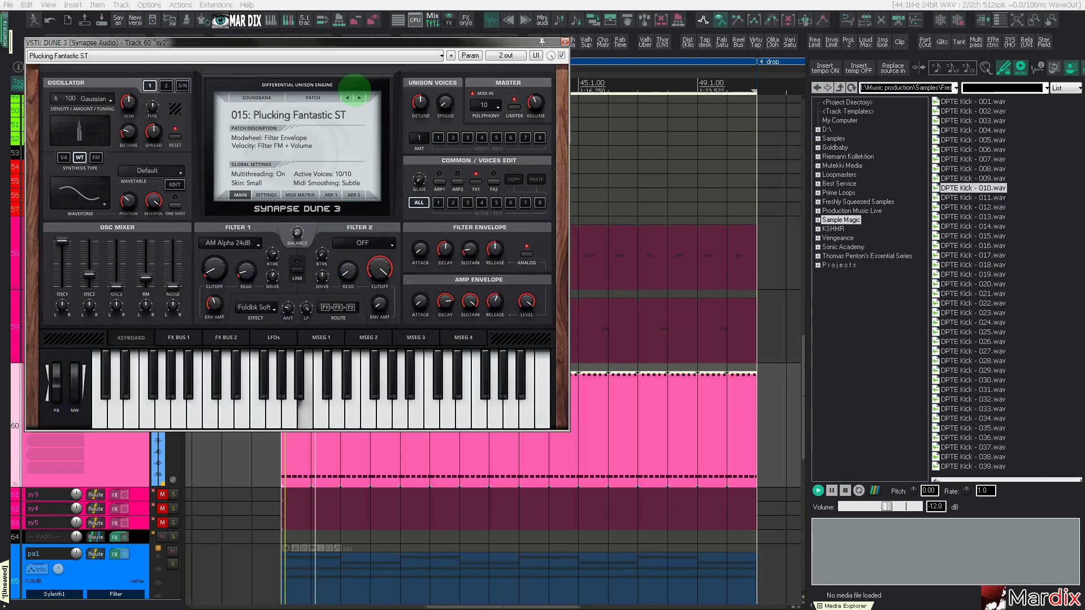
pyautogui.moveTo(363, 43); pyautogui.dragTo(564, 133)
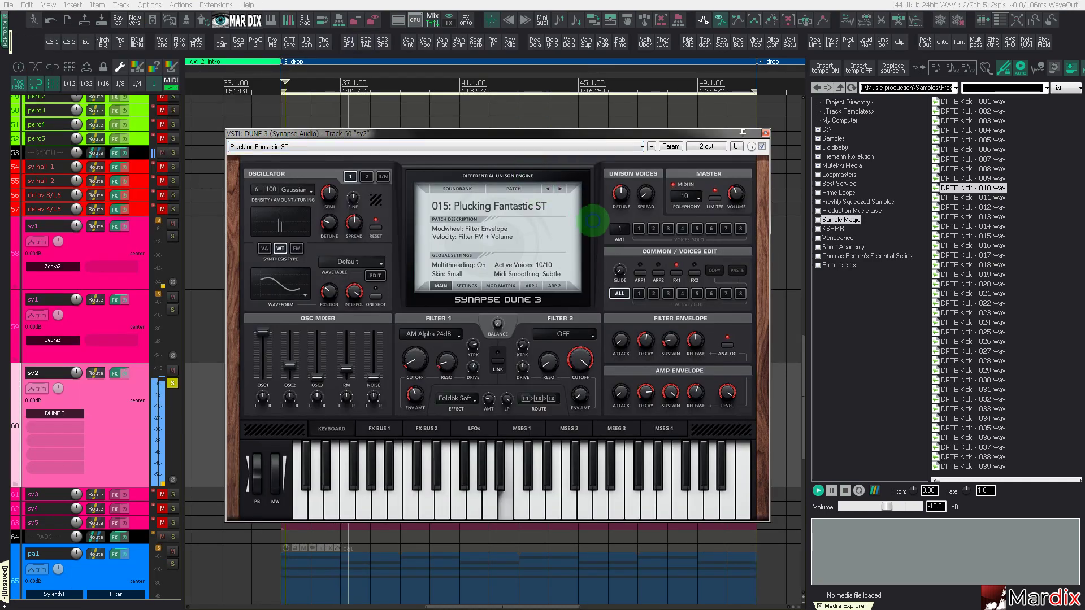
pyautogui.press('Left')
pyautogui.scroll(3, 592, 217)
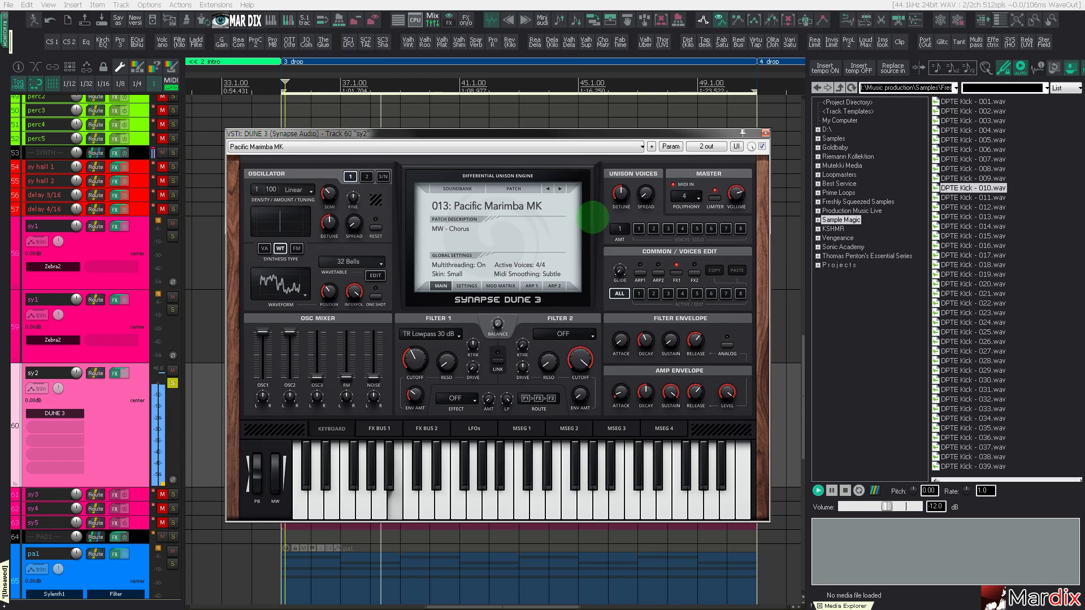
pyautogui.scroll(-1, 587, 218)
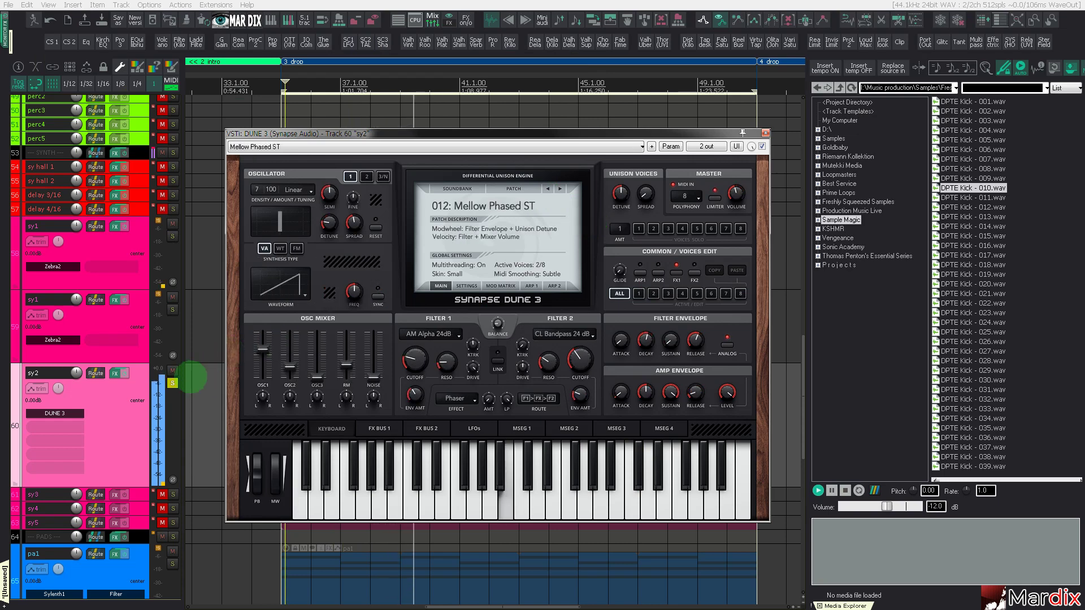
pyautogui.scroll(1, 587, 274)
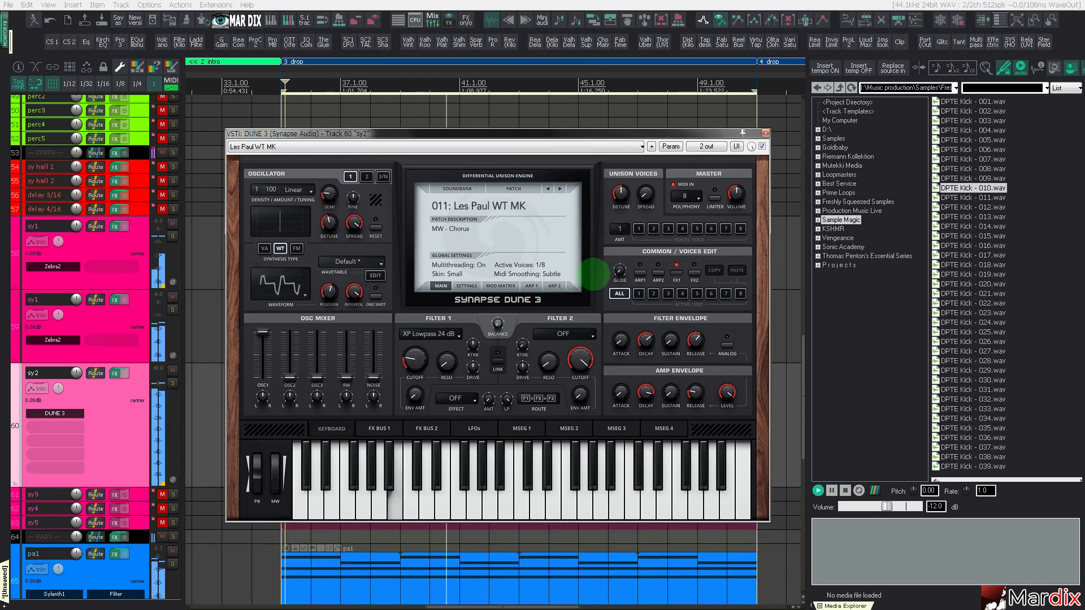
# Step: Audition earlier DUNE 3 patches with sy2 soloed and in the mix, choose 007: Crush On You ST, and close the synth window
pyautogui.click(173, 383)
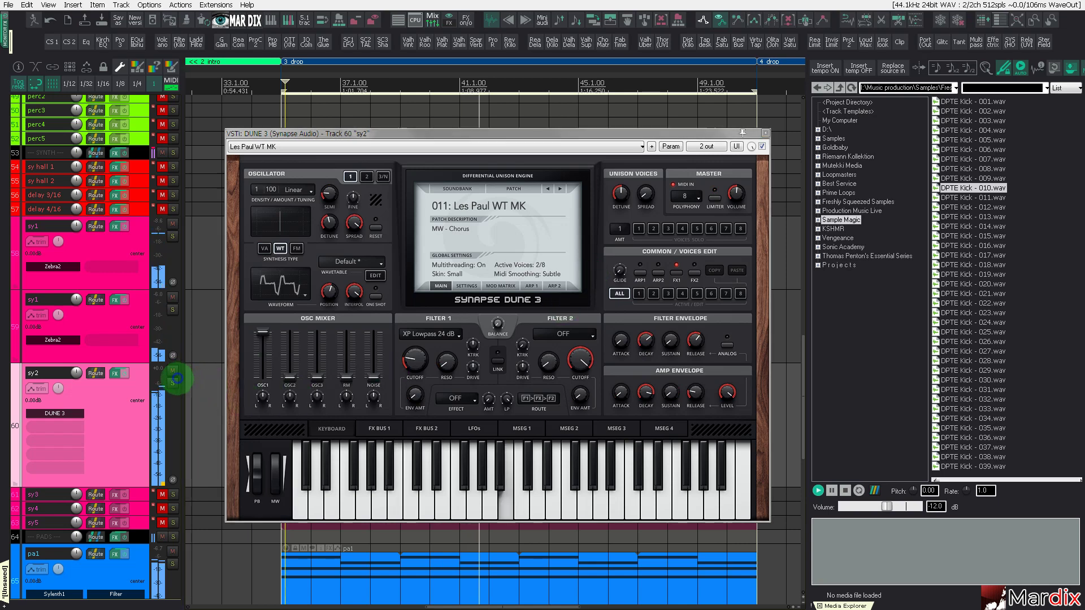
pyautogui.scroll(1, 589, 279)
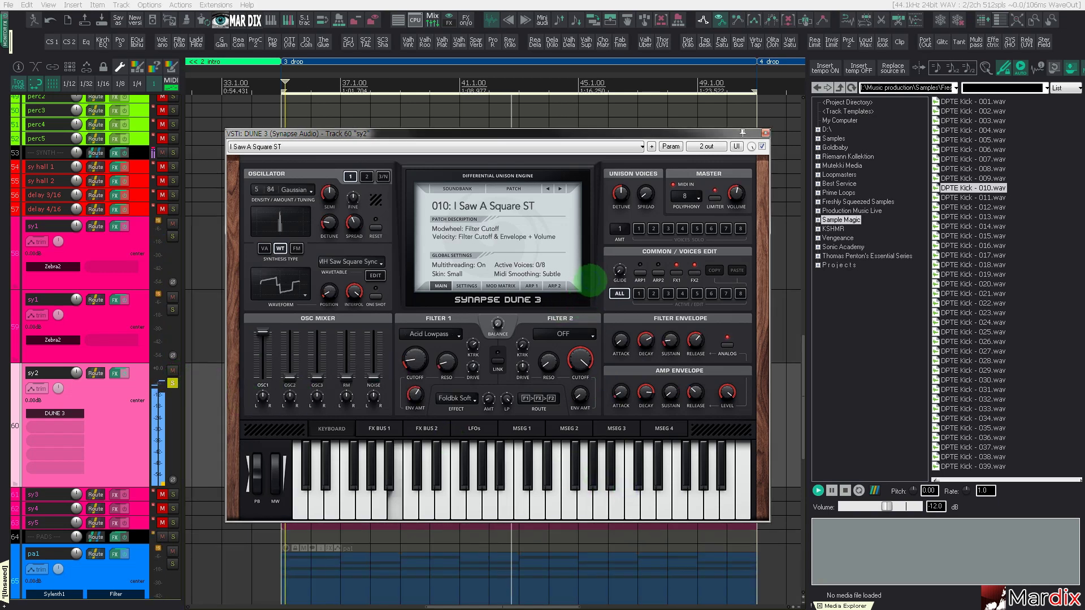
pyautogui.scroll(2, 589, 279)
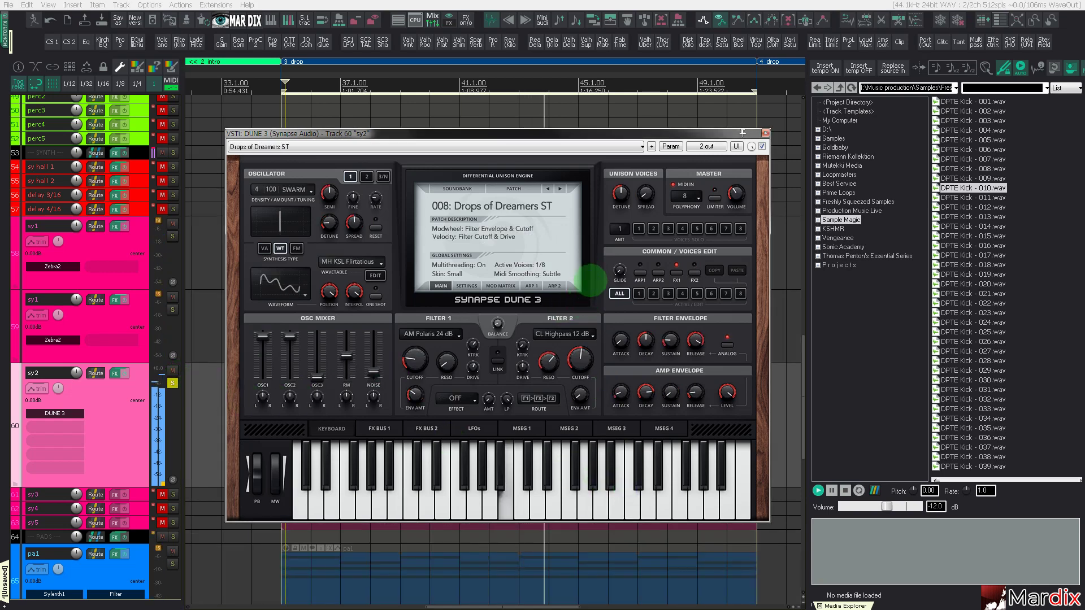
pyautogui.click(172, 383)
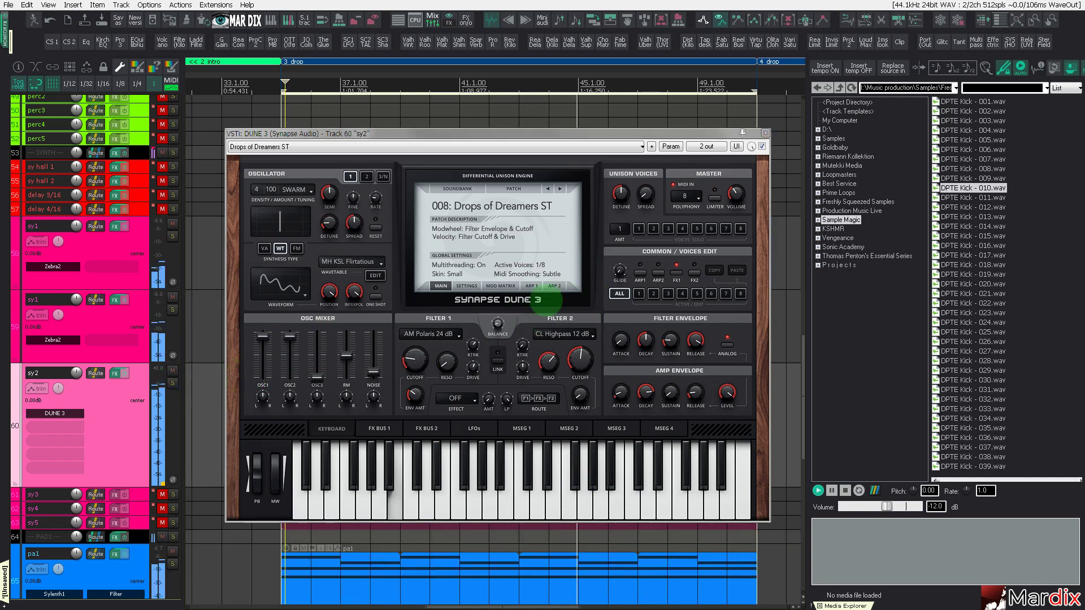
pyautogui.scroll(1, 590, 264)
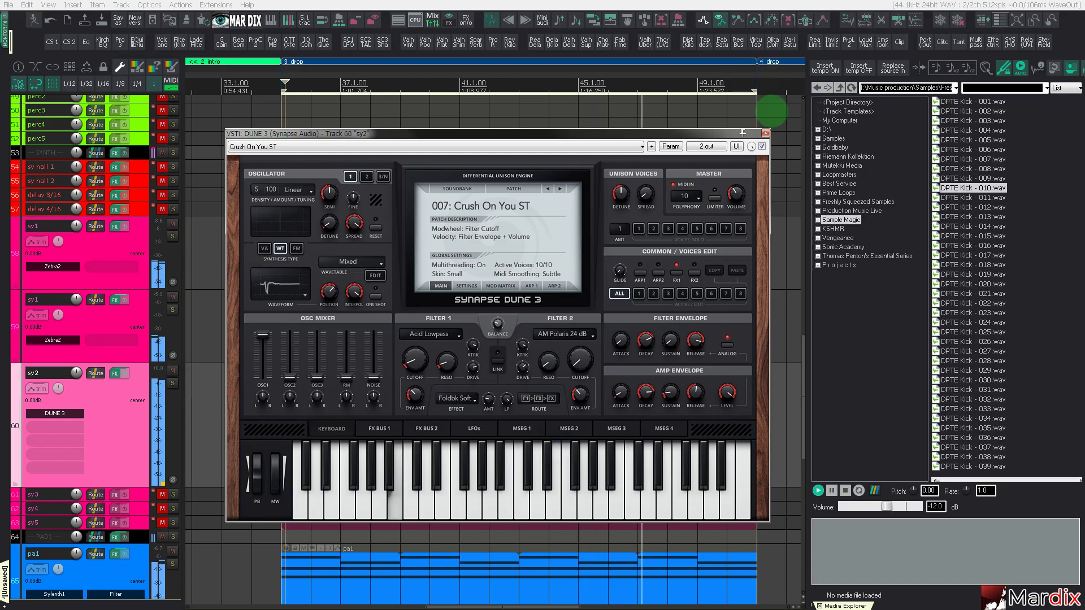
pyautogui.click(765, 133)
# Step: Make the sy2 pattern two bars long in the MIDI editor and raise bar 36's five B3 notes to D4
pyautogui.doubleClick(441, 385)
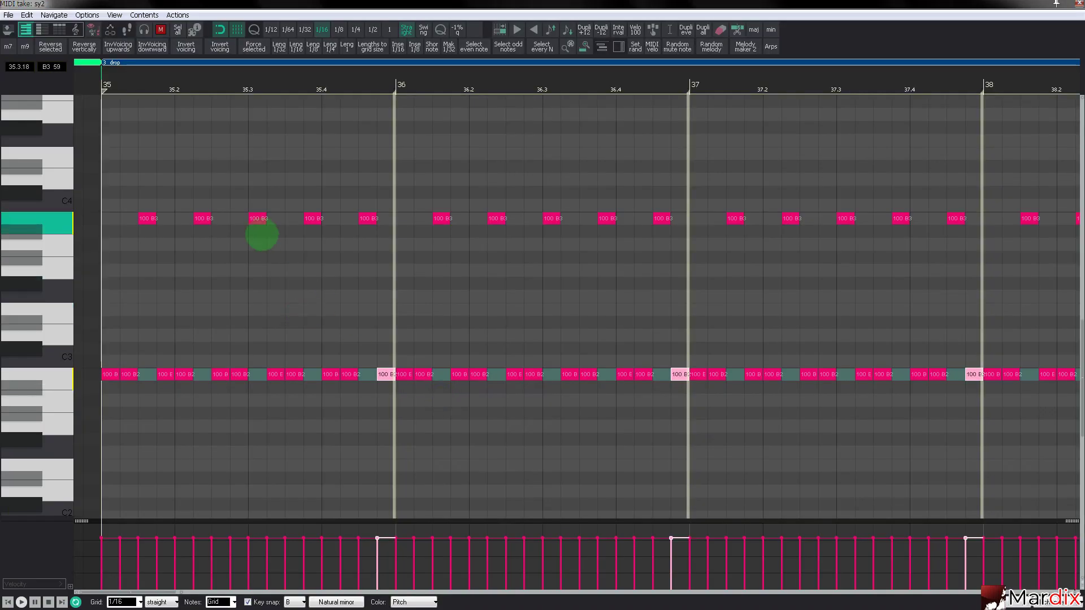
pyautogui.click(443, 218)
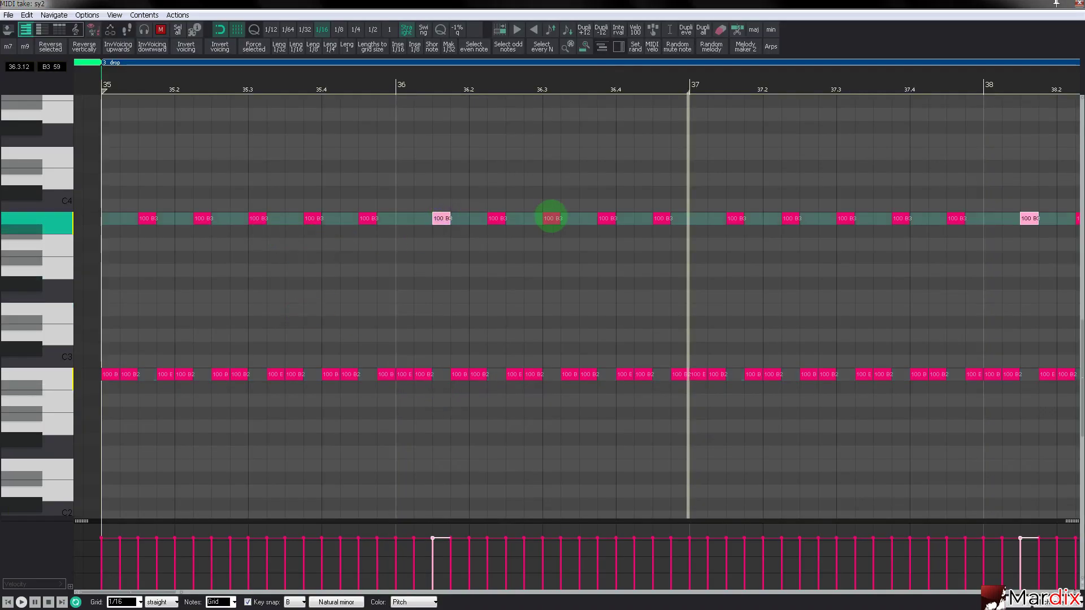
pyautogui.keyDown('shift'); pyautogui.click(660, 219); pyautogui.keyUp('shift')
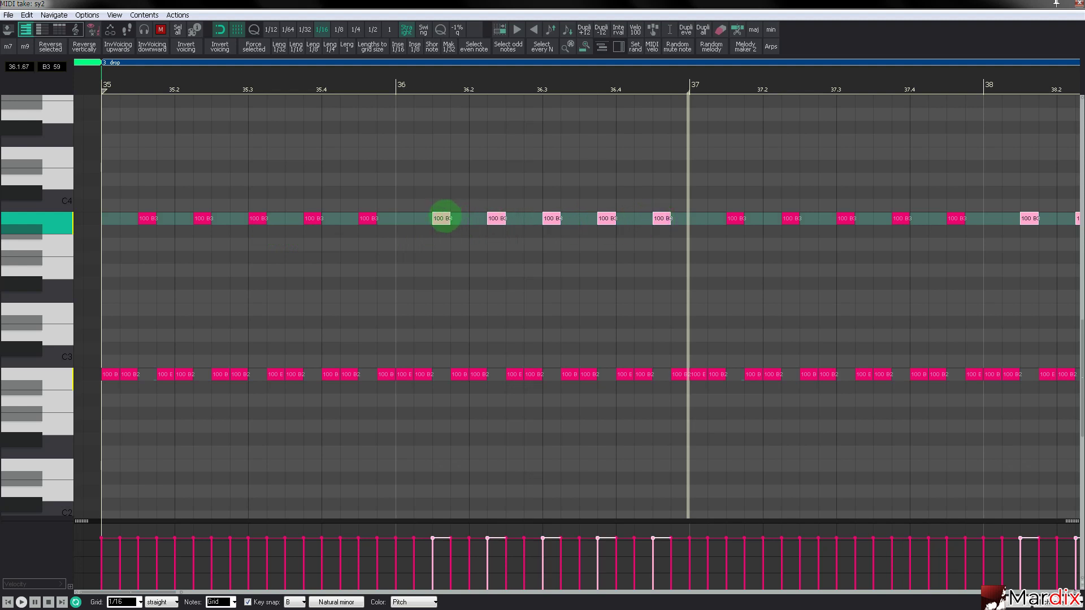
pyautogui.moveTo(442, 217); pyautogui.dragTo(444, 180)
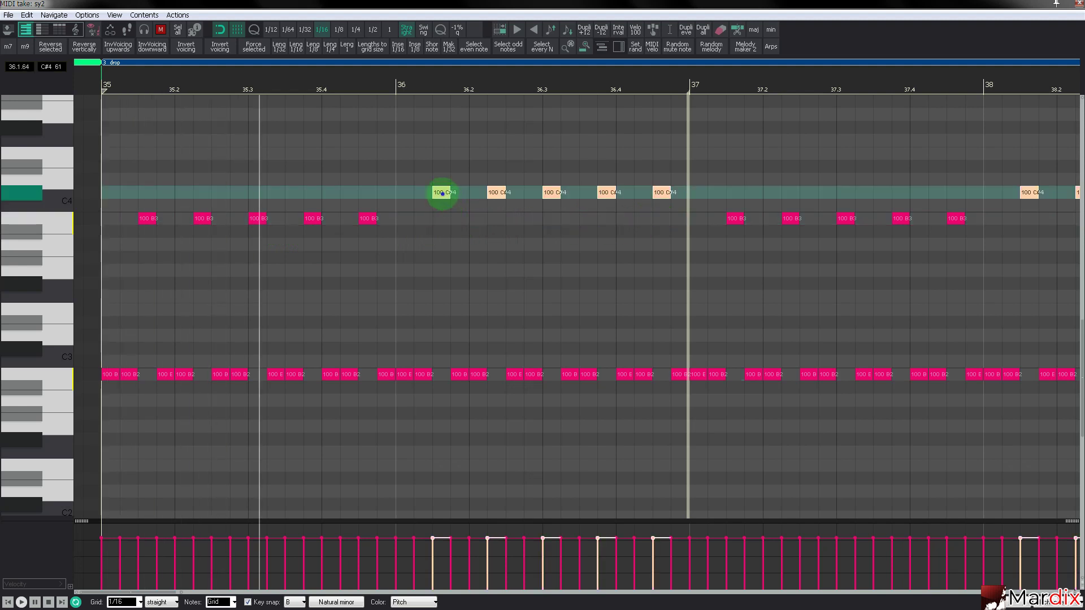
pyautogui.click(606, 179)
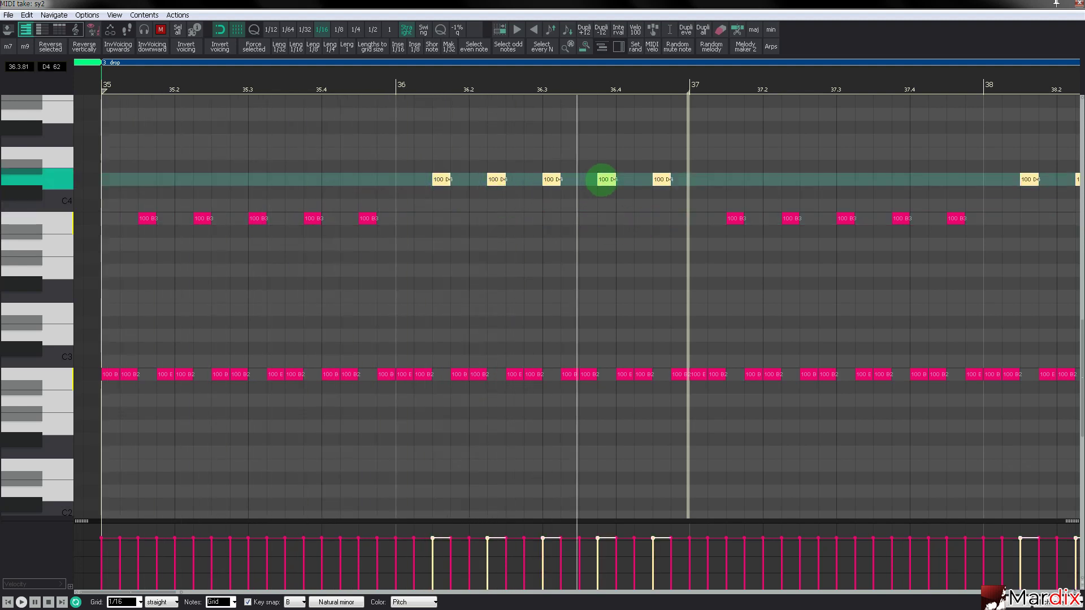
# Step: Make the sy2 pattern four bars long and lower bar 37's five B3 notes to A3
pyautogui.scroll(-3, 635, 141)
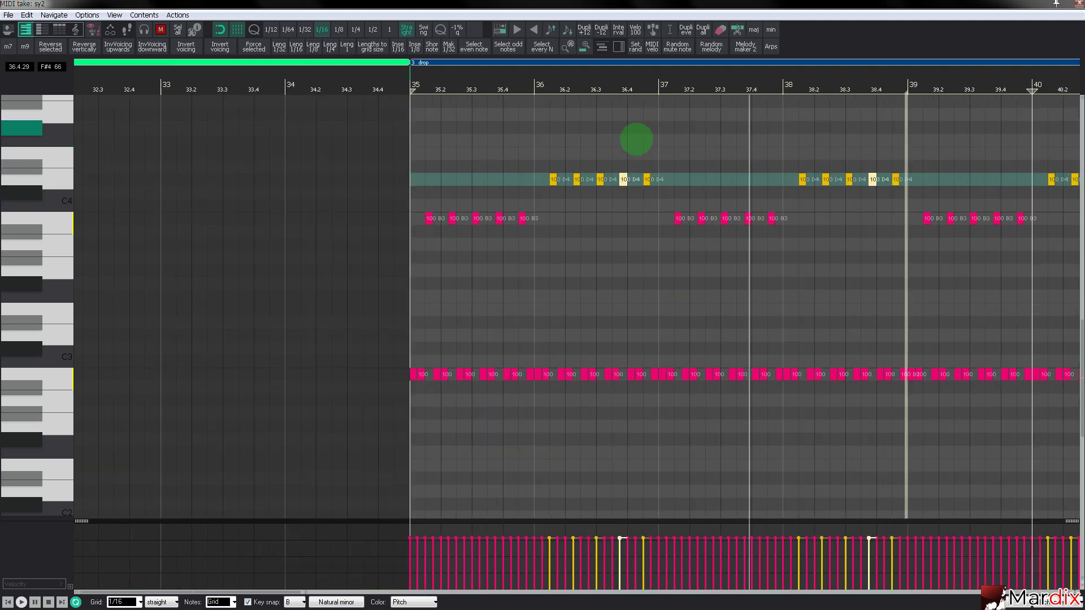
pyautogui.scroll(1, 689, 227)
pyautogui.click(676, 218)
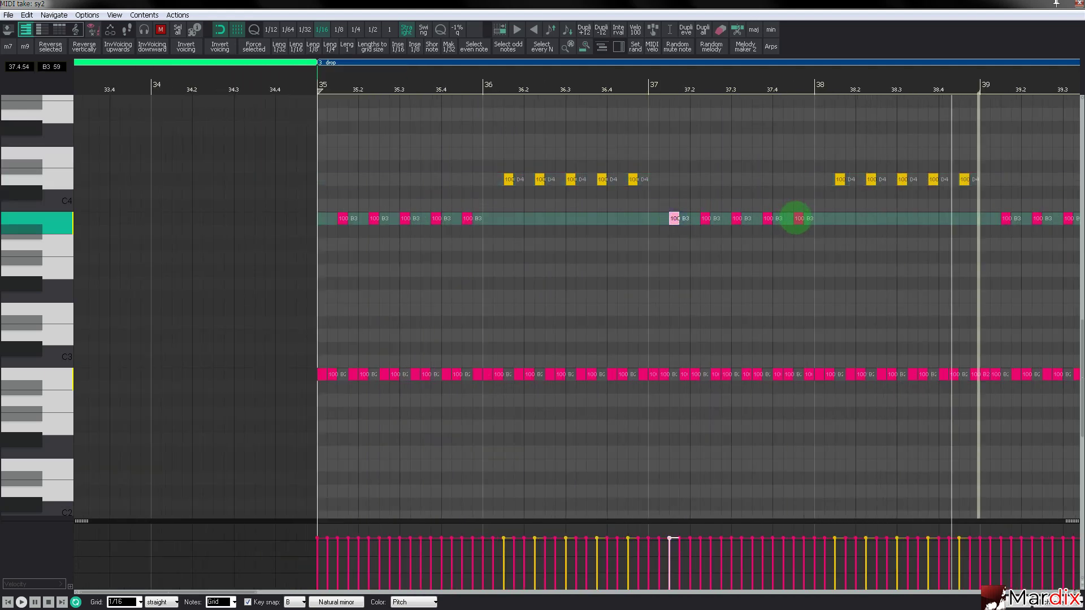
pyautogui.keyDown('shift'); pyautogui.click(798, 218); pyautogui.keyUp('shift')
pyautogui.press('Down')
pyautogui.press('Down')
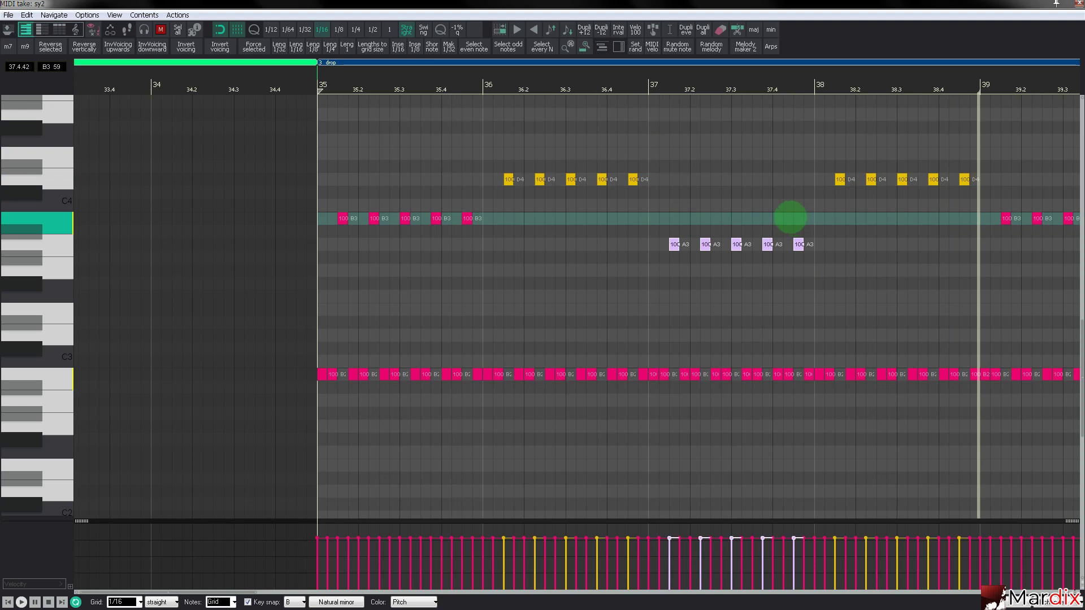
# Step: Lower bar 38's five D4 notes to A3
pyautogui.moveTo(872, 79); pyautogui.dragTo(671, 80)
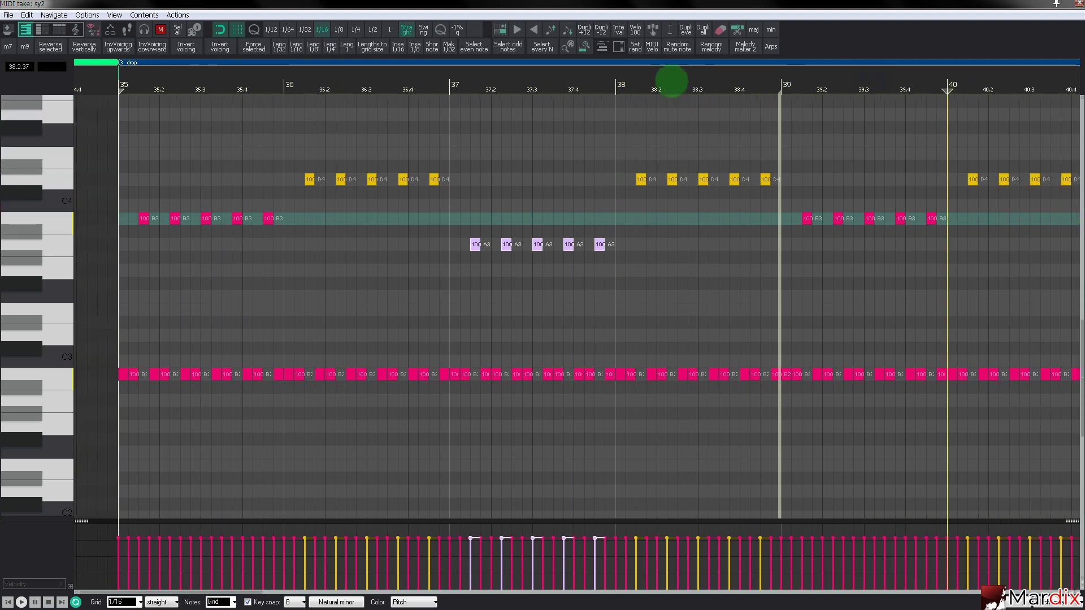
pyautogui.click(641, 179)
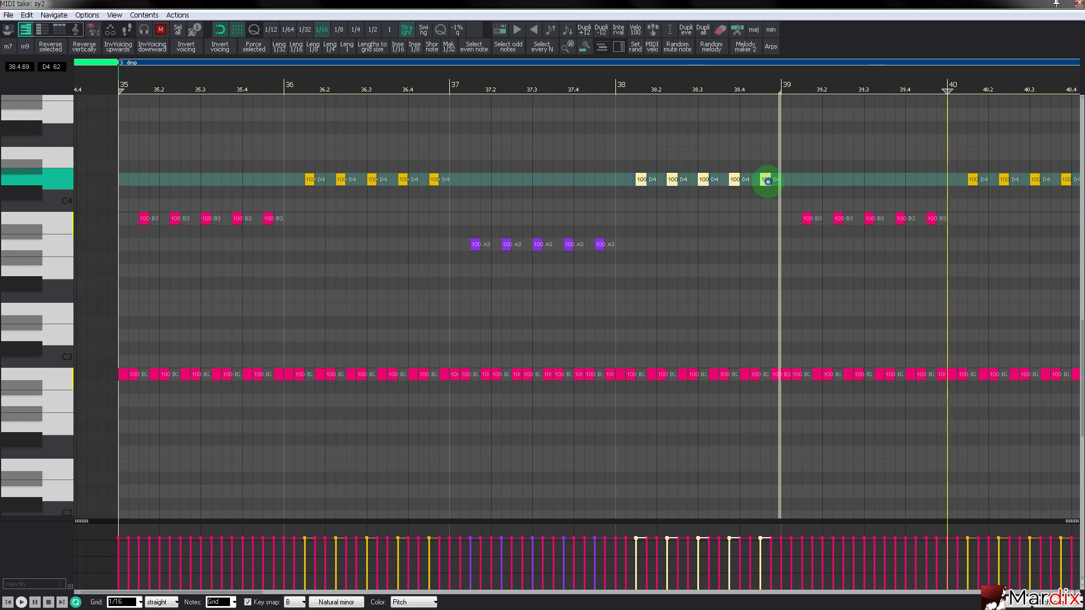
pyautogui.press('Down')
pyautogui.press('Down')
pyautogui.press('Down')
pyautogui.press('Down')
pyautogui.press('Down')
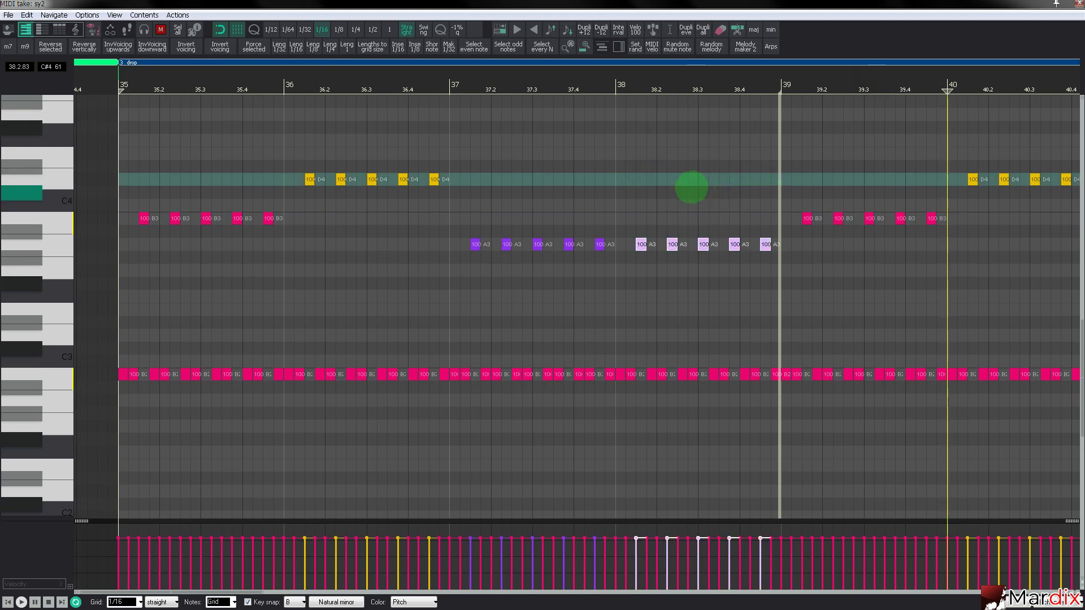
# Step: Try bar 38's five sy2 notes at F#3 and B3, and return them to A3
pyautogui.press('Down')
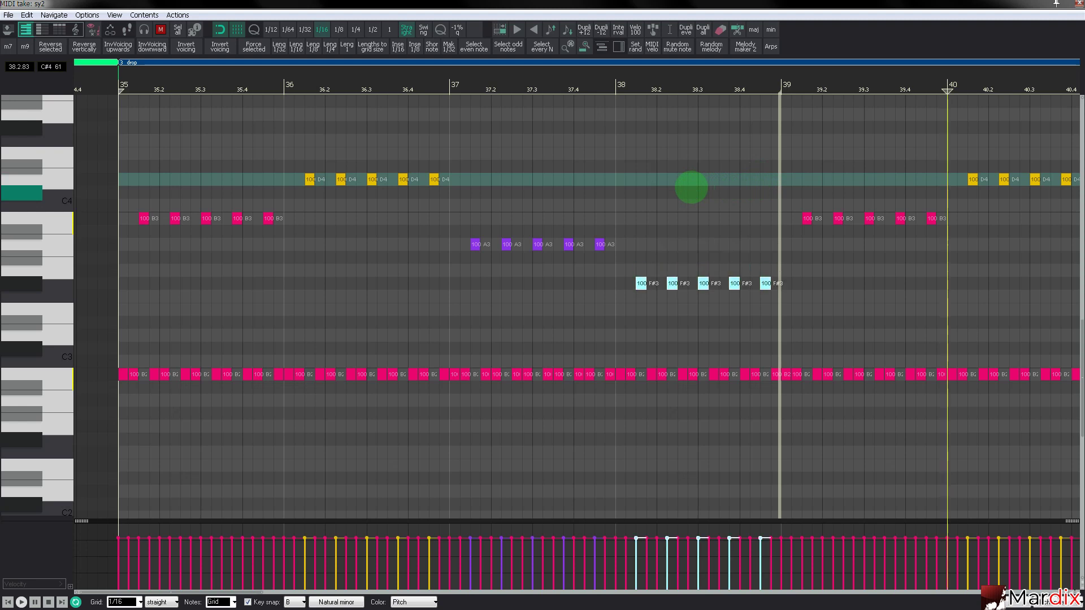
pyautogui.press('Up')
pyautogui.press('Up')
pyautogui.press('Up')
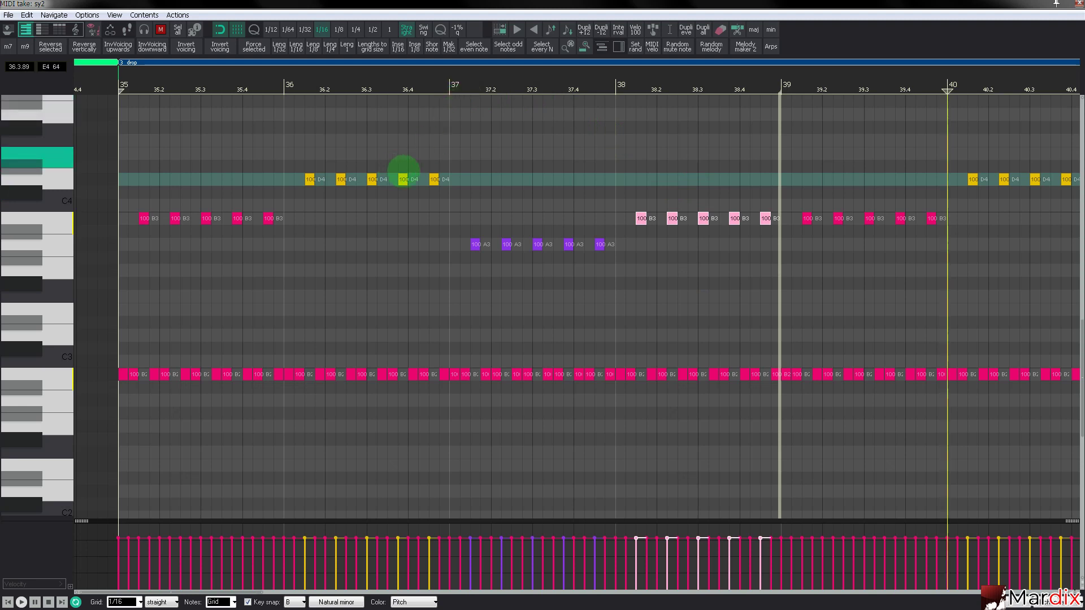
pyautogui.press('Down')
pyautogui.press('Down')
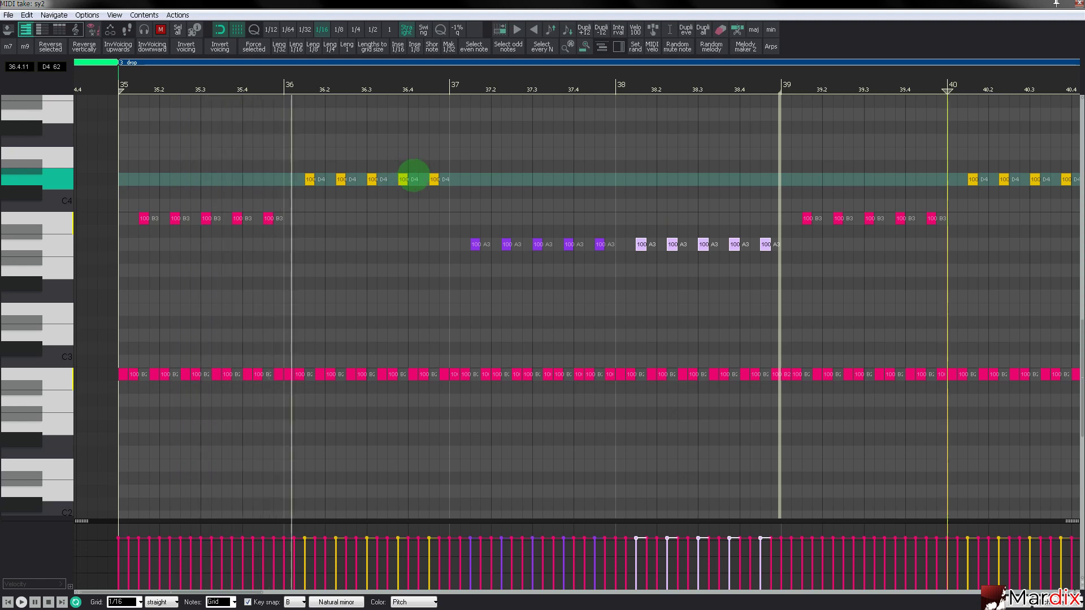
# Step: Raise bar 38's five A3 notes to C#4
pyautogui.press('Up')
pyautogui.press('Up')
pyautogui.press('Up')
pyautogui.press('Up')
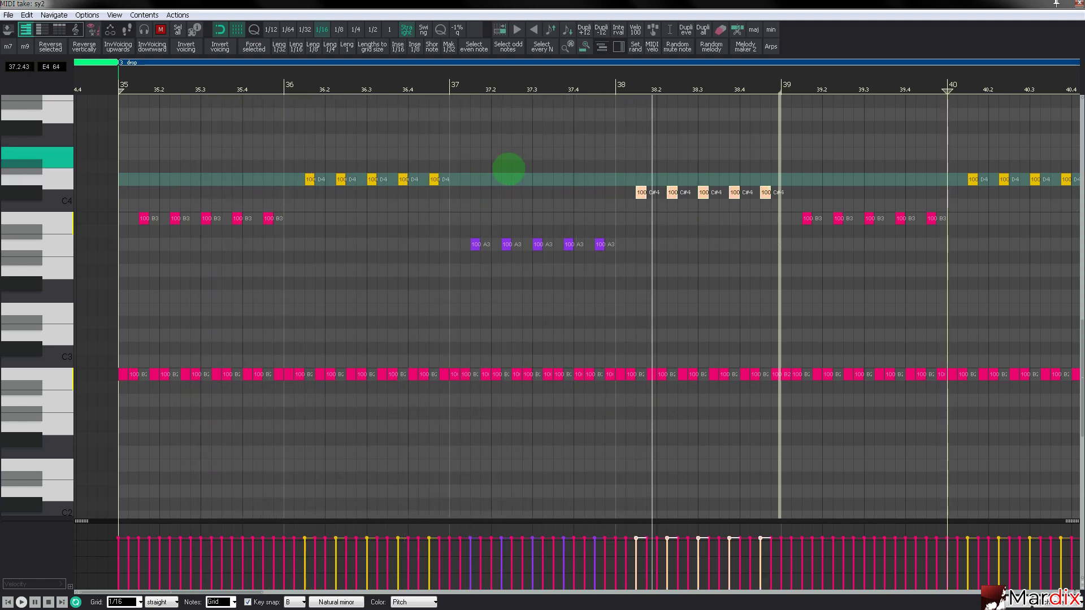
pyautogui.press('Up')
pyautogui.press('Down')
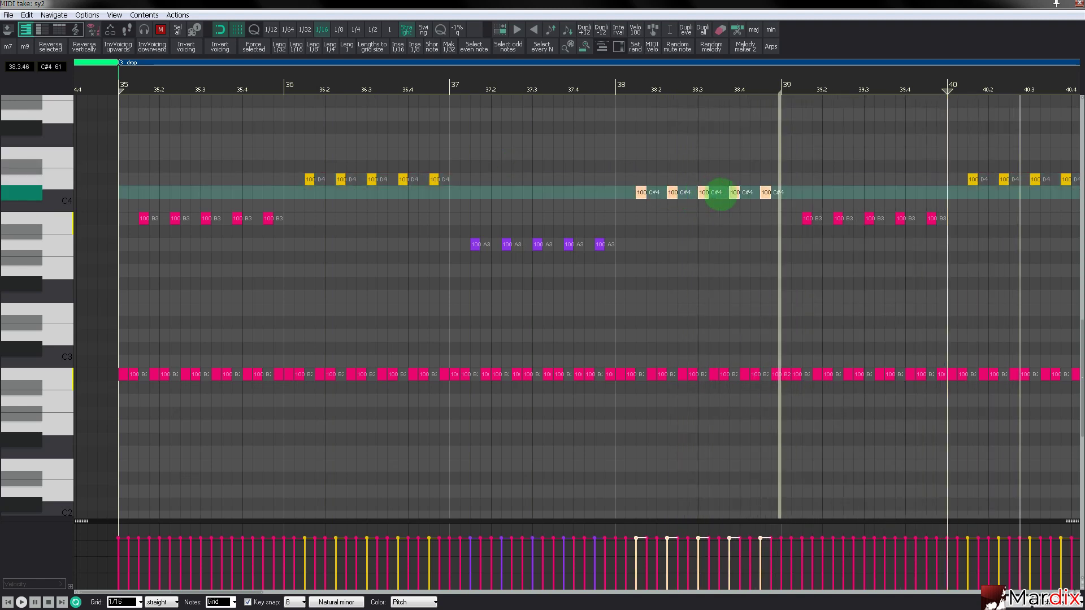
# Step: Raise the third and fourth notes of bar 38 from the C#4 row to D4
pyautogui.click(703, 192)
pyautogui.press('Up')
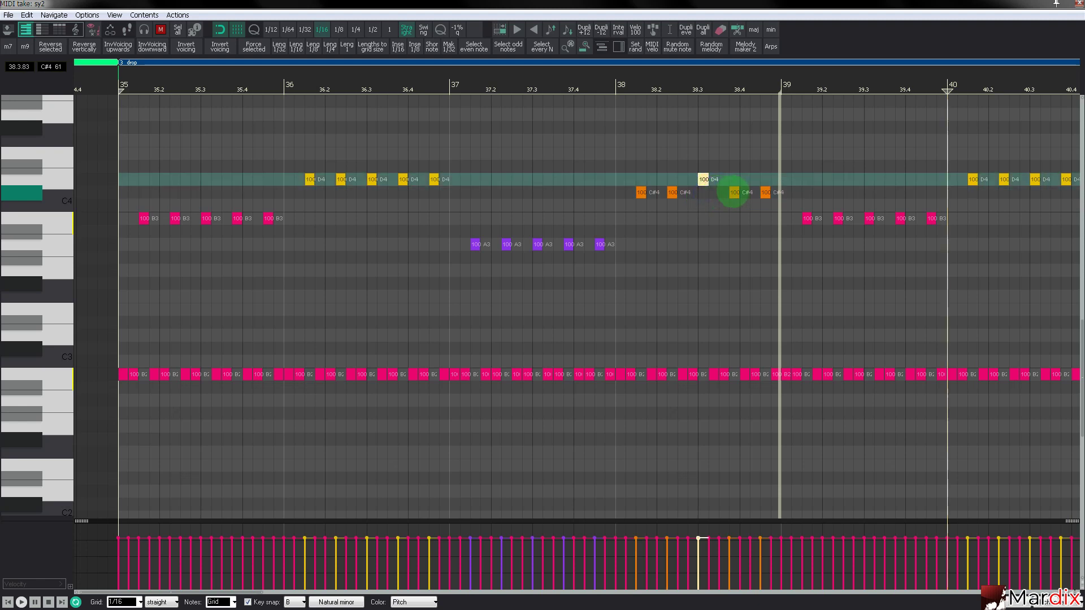
pyautogui.click(734, 192)
pyautogui.press('Up')
pyautogui.click(765, 192)
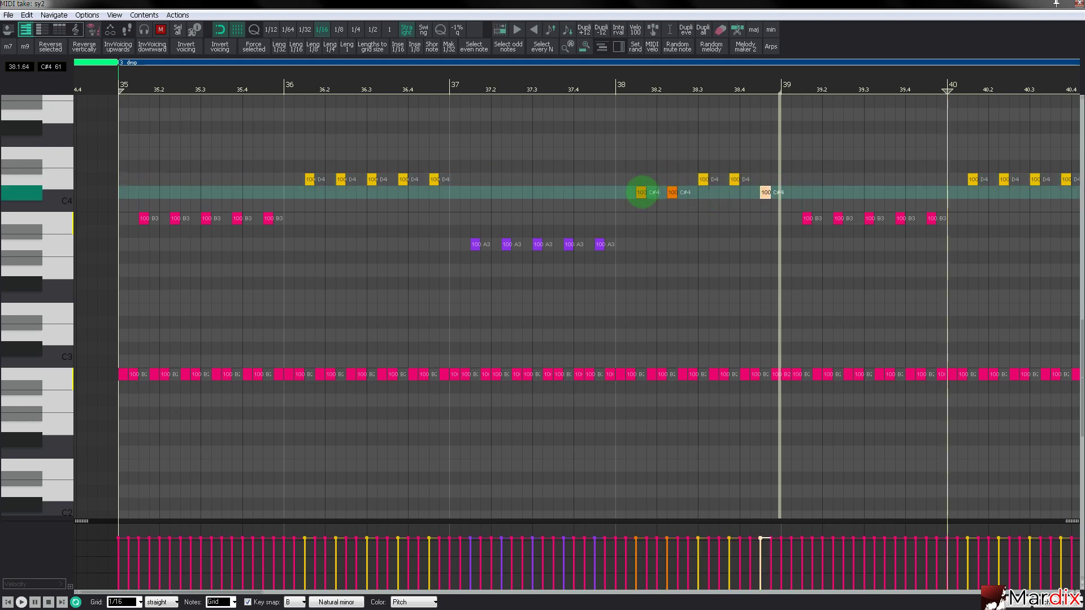
# Step: Try the first two notes of bar 38 at E4
pyautogui.click(642, 192)
pyautogui.press('Up')
pyautogui.press('Up')
pyautogui.click(672, 192)
pyautogui.press('Up')
pyautogui.press('Up')
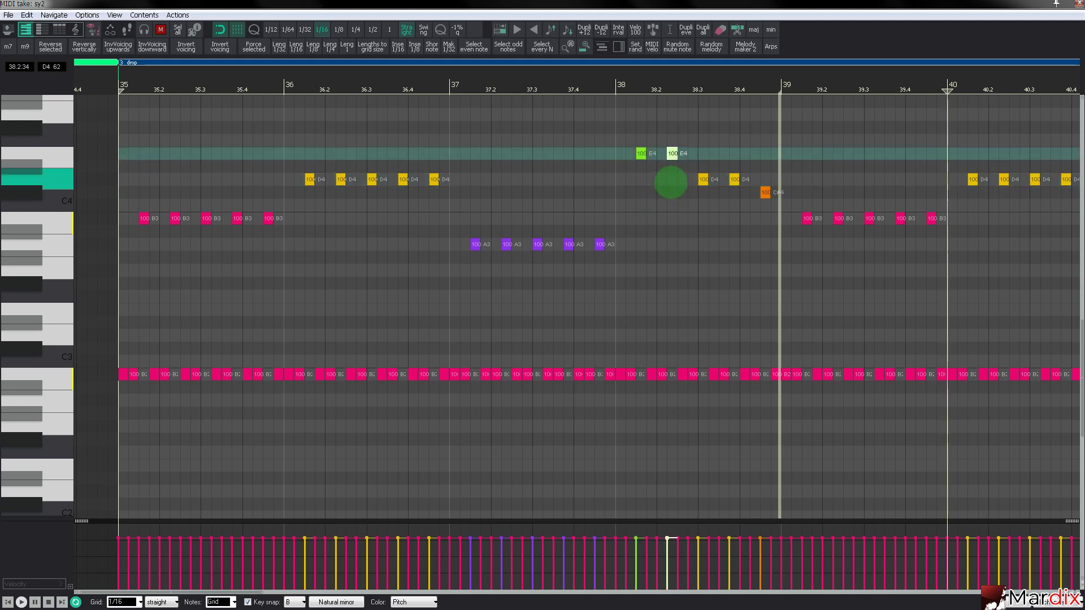
# Step: Lower the first two notes of bar 38 to A3
pyautogui.press('Down')
pyautogui.press('Down')
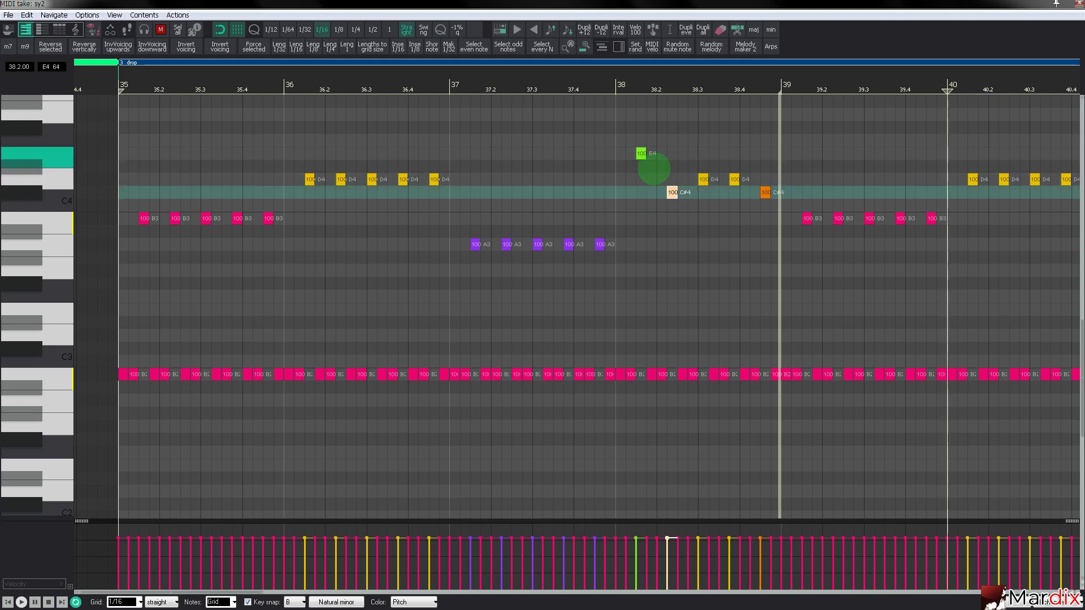
pyautogui.click(642, 154)
pyautogui.press('Down')
pyautogui.press('Down')
pyautogui.press('Down')
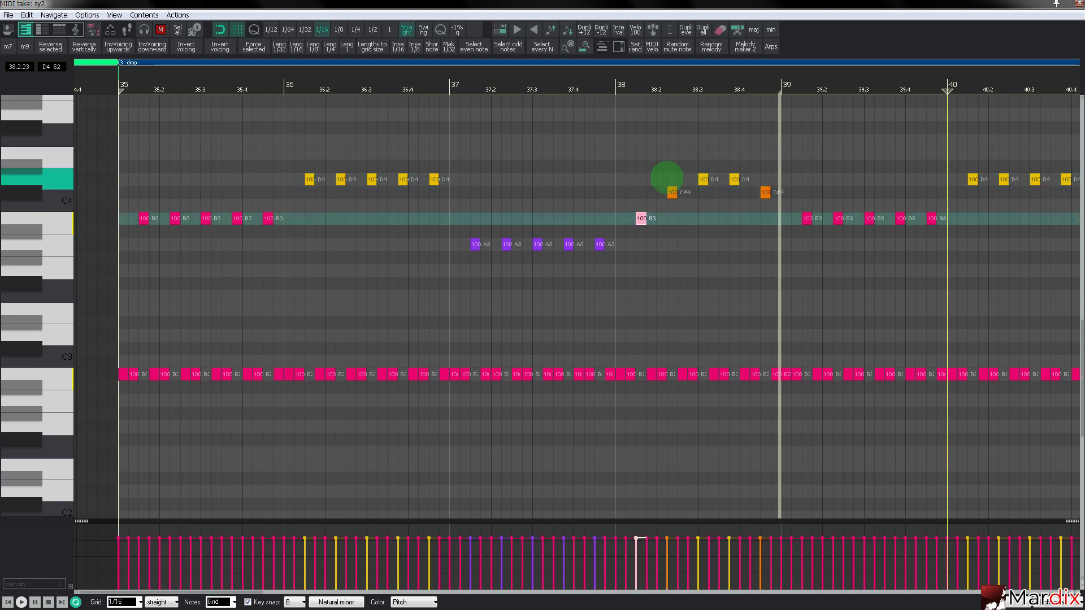
pyautogui.press('Down')
pyautogui.click(672, 192)
pyautogui.press('Down')
pyautogui.press('Down')
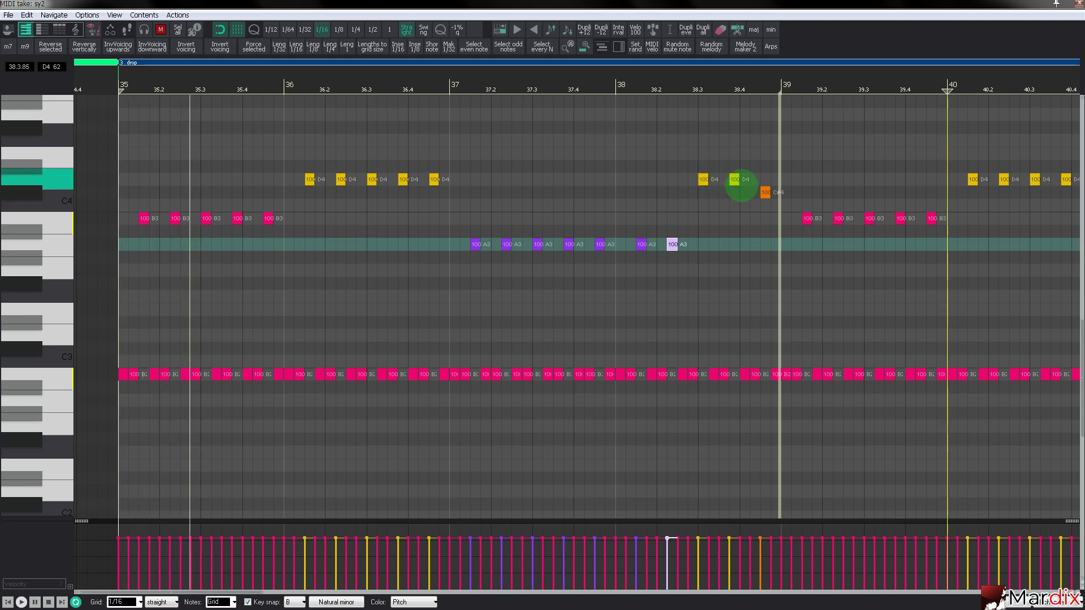
# Step: Lower the last note of bar 38 to B3 and close the MIDI editor
pyautogui.click(766, 194)
pyautogui.moveTo(766, 210); pyautogui.dragTo(765, 218)
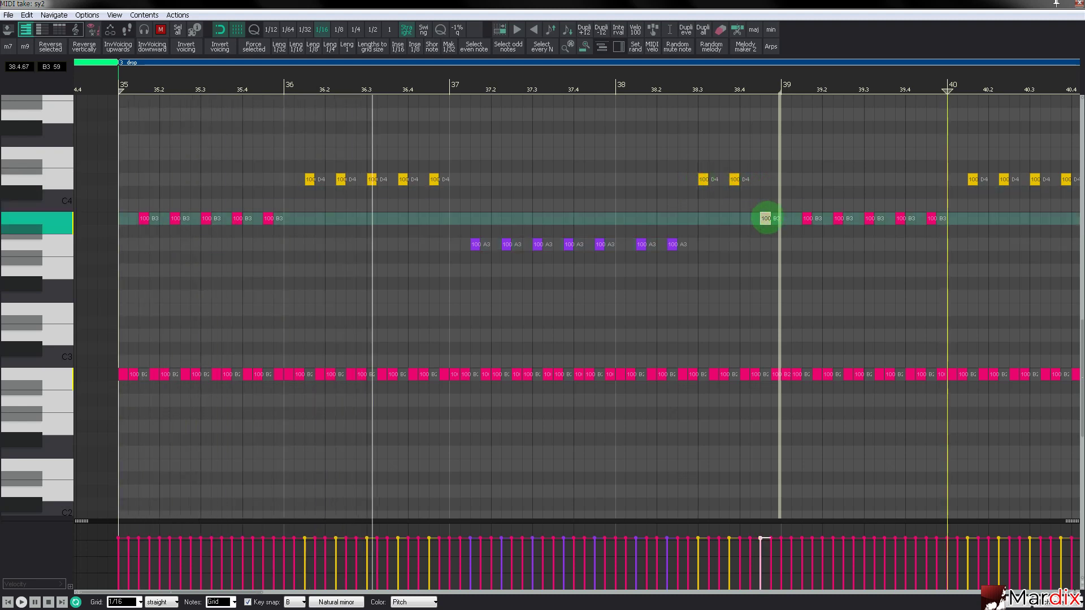
pyautogui.press('Escape')
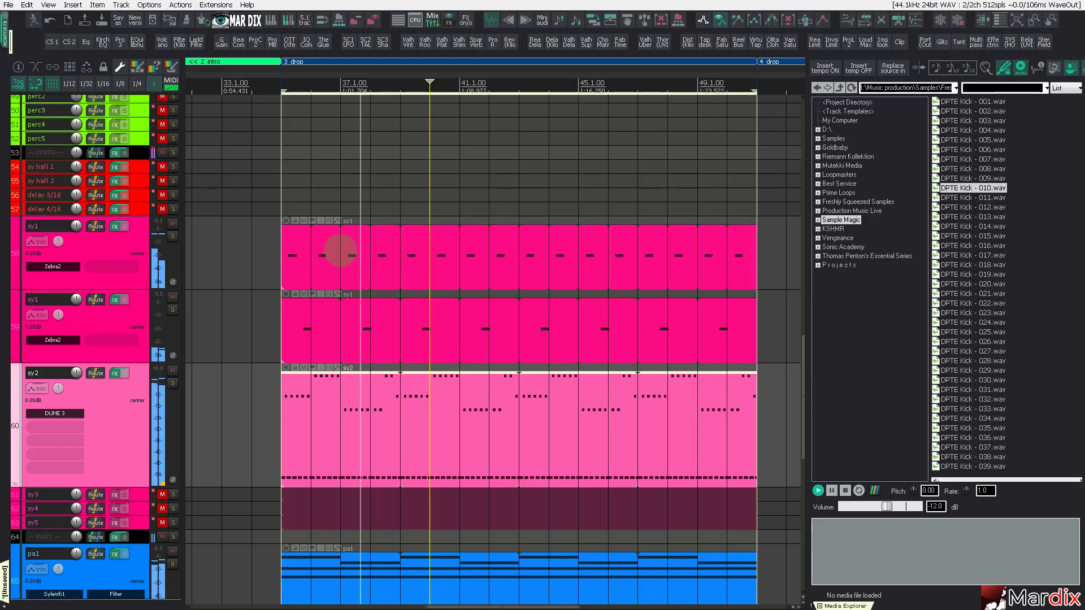
# Step: Listen to sy2 soloed and in the mix, and audition the DUNE 3 patches before 007: Crush On You ST
pyautogui.click(172, 383)
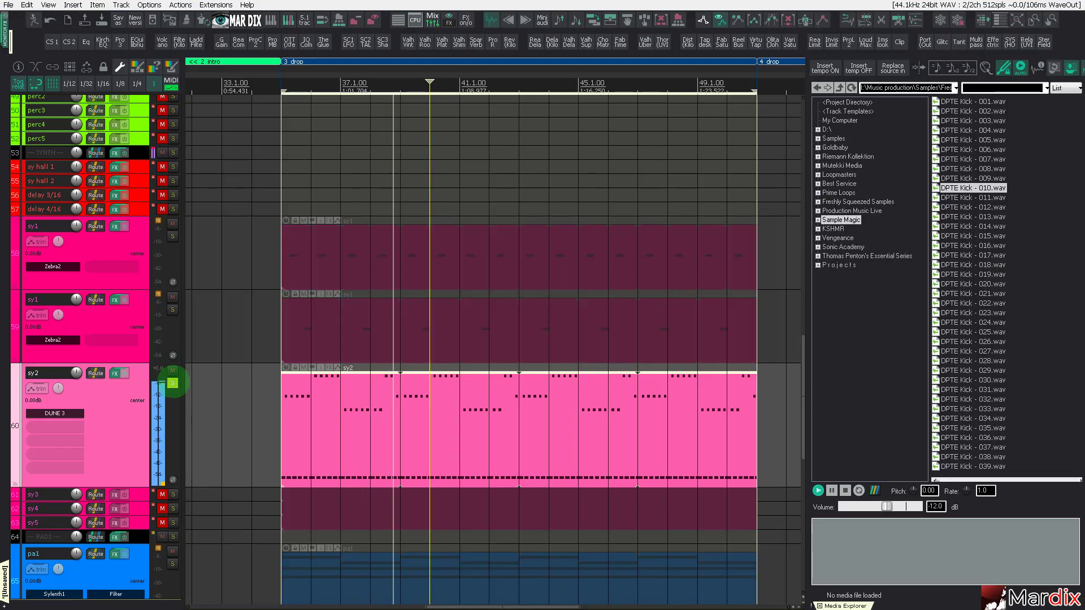
pyautogui.click(172, 384)
pyautogui.click(55, 413)
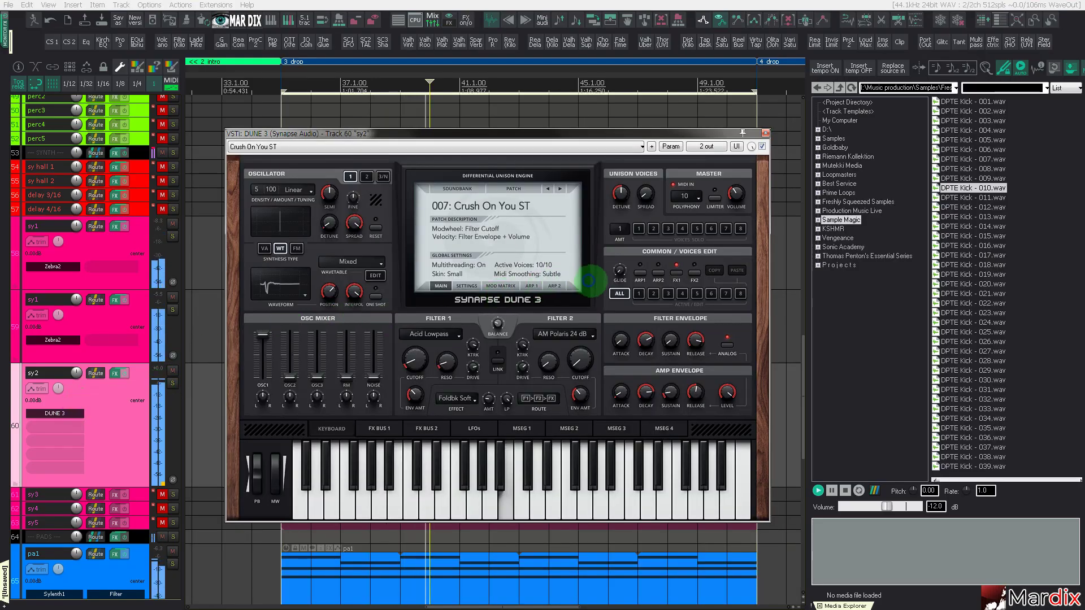
pyautogui.press('Left')
pyautogui.press('Left')
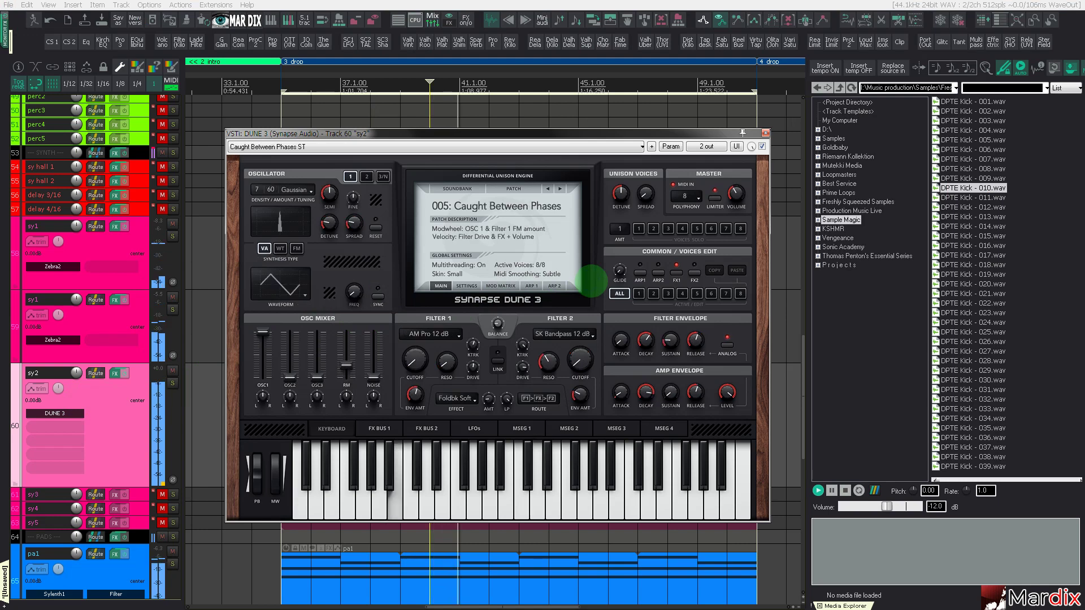
pyautogui.press('Left')
pyautogui.press('Left')
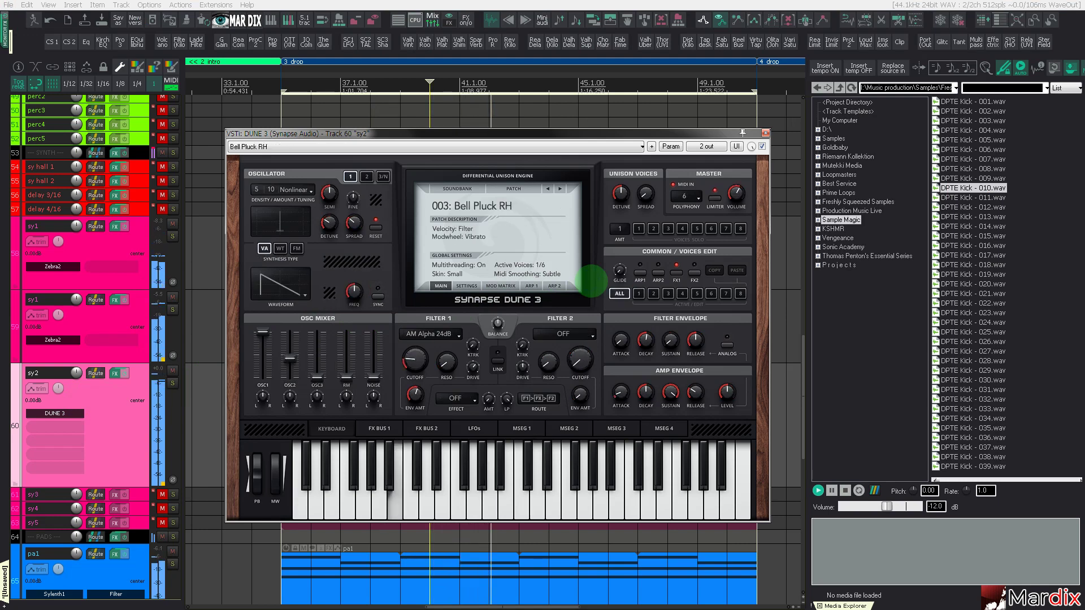
pyautogui.press('Left')
pyautogui.press('Left')
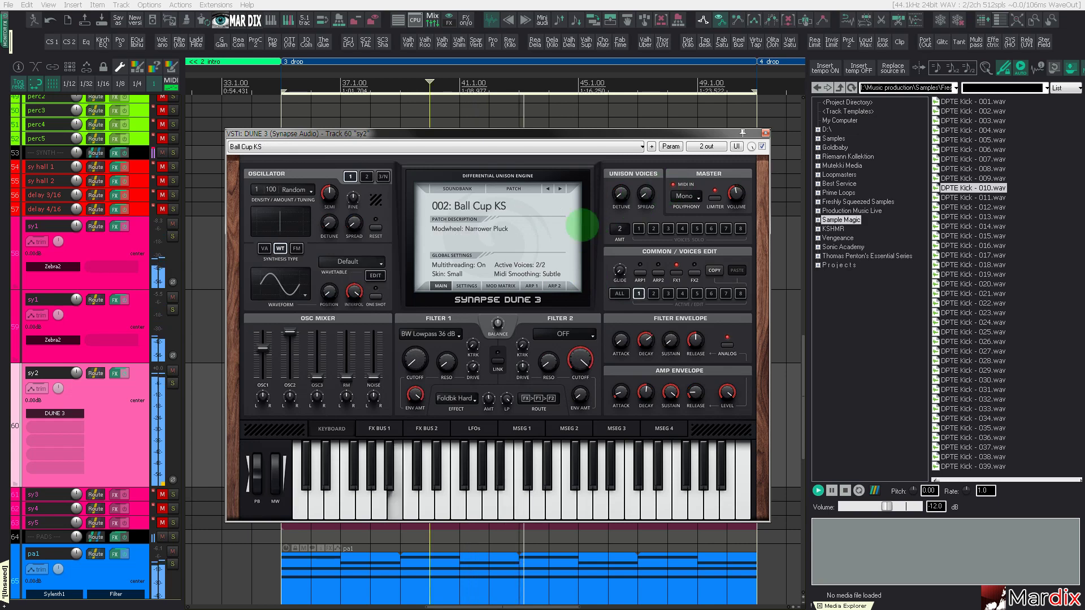
pyautogui.press('Left')
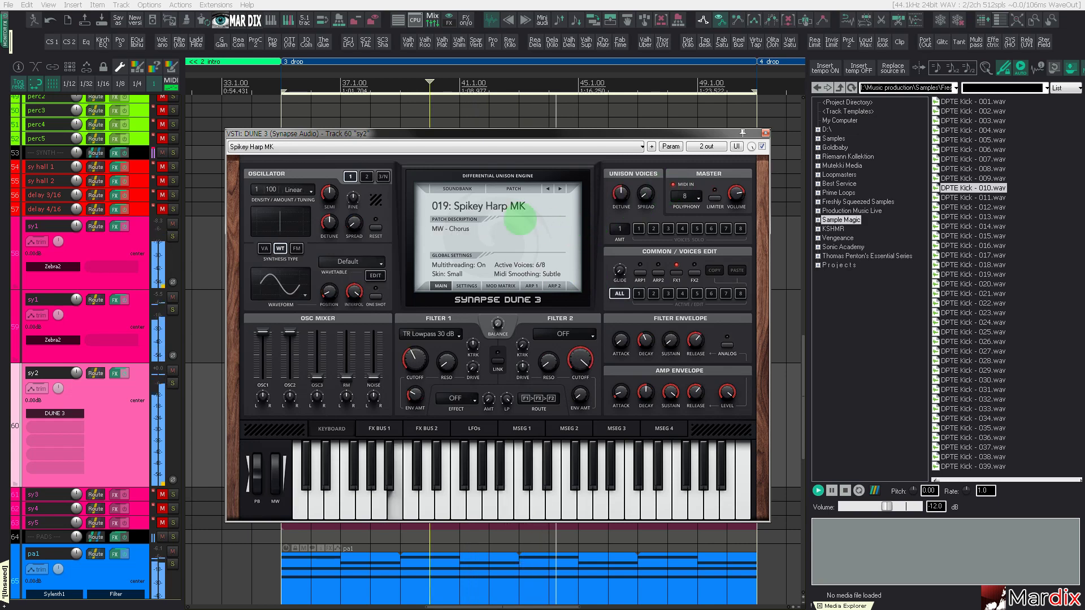
# Step: Load the MyLoops Uplifting Trance Vol 2 soundbank in DUNE 3 and audition its last pluck patches back to 110: PL - Timeless
pyautogui.click(471, 194)
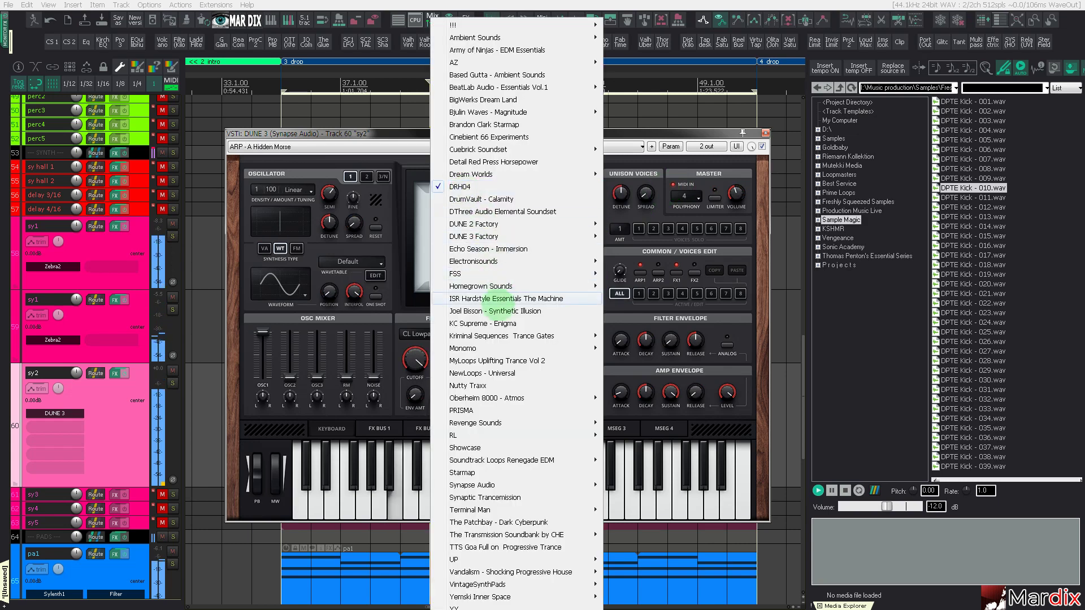
pyautogui.click(506, 361)
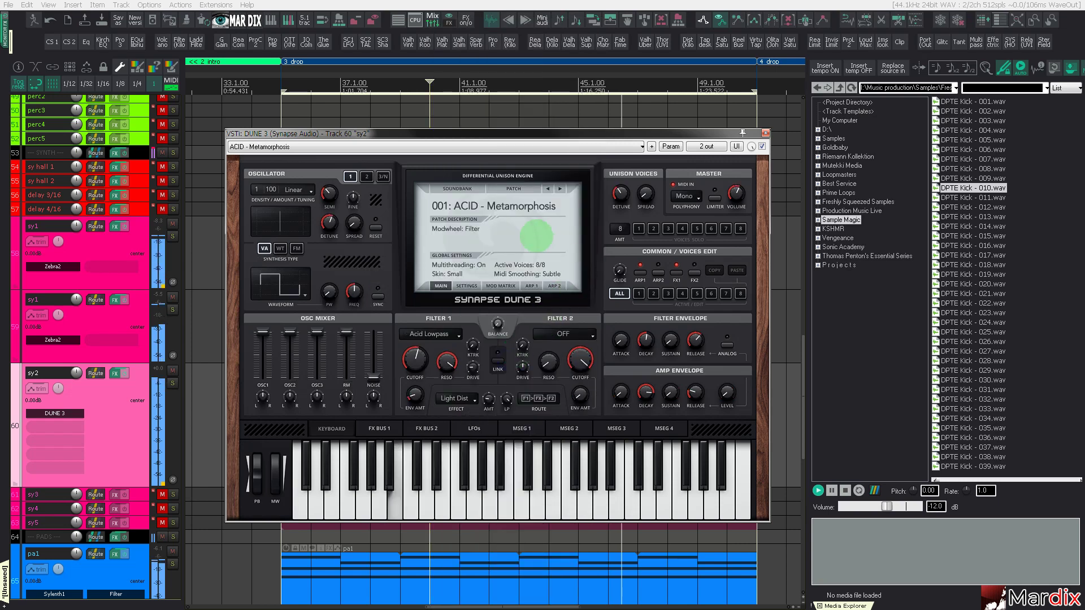
pyautogui.press('Left')
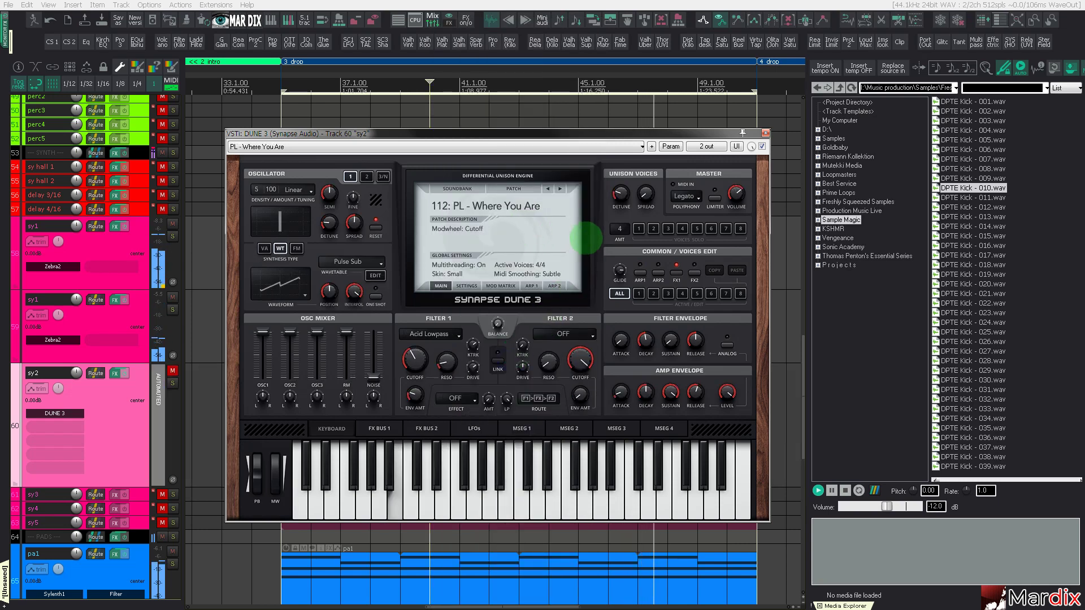
pyautogui.press('Left')
pyautogui.press('space')
pyautogui.press('space')
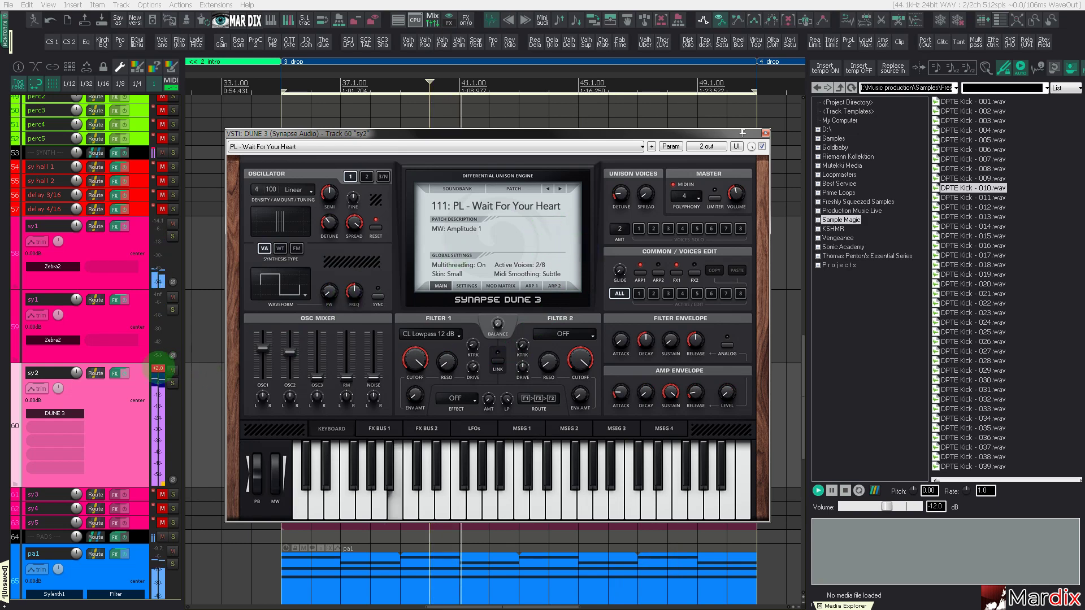
pyautogui.press('Down')
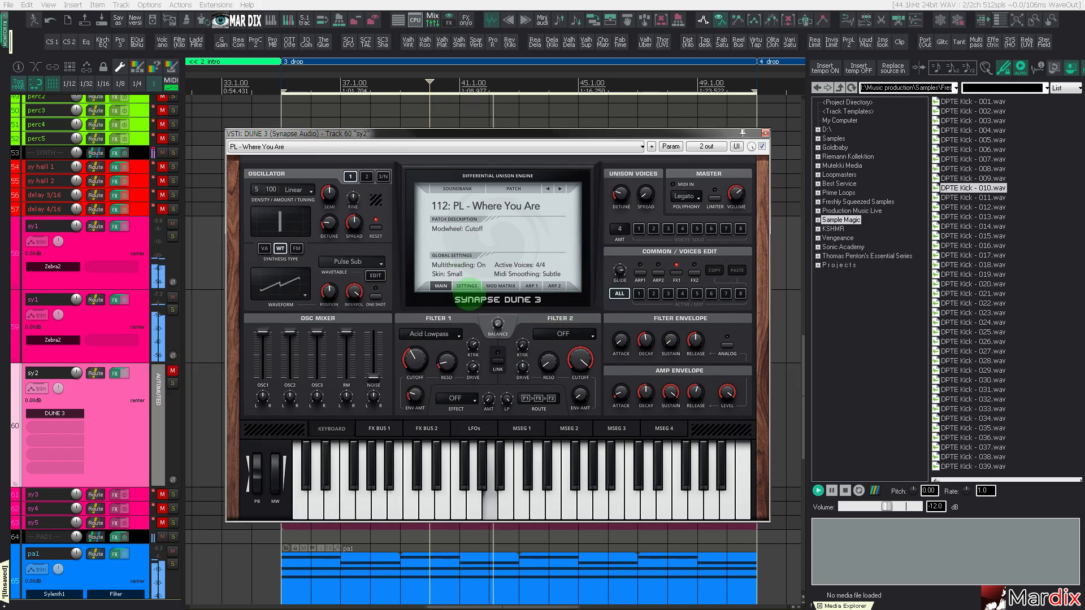
pyautogui.press('space')
pyautogui.press('space')
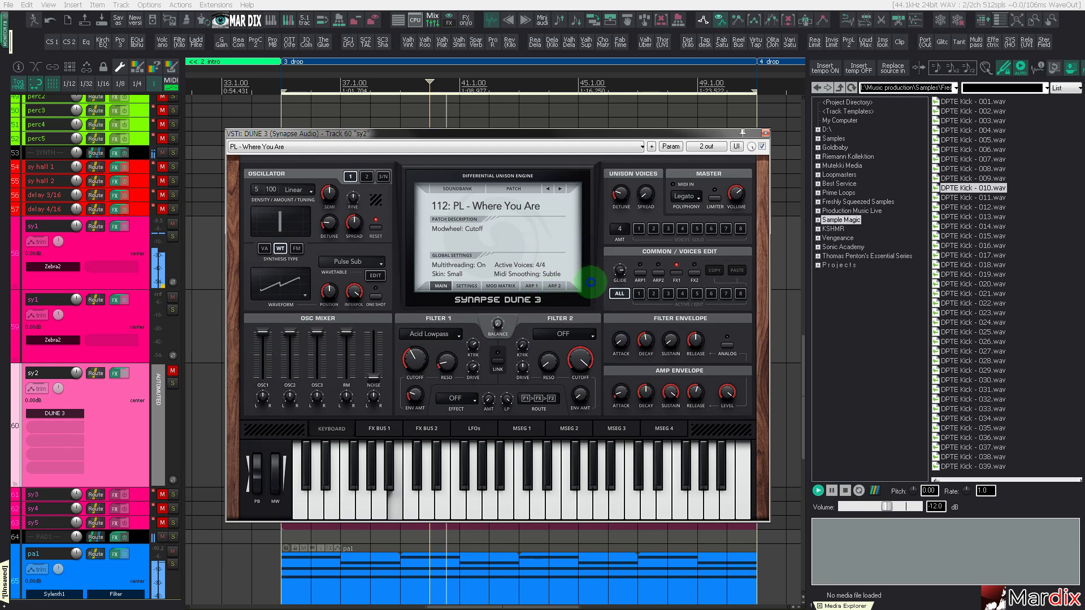
pyautogui.press('Up')
pyautogui.press('Up')
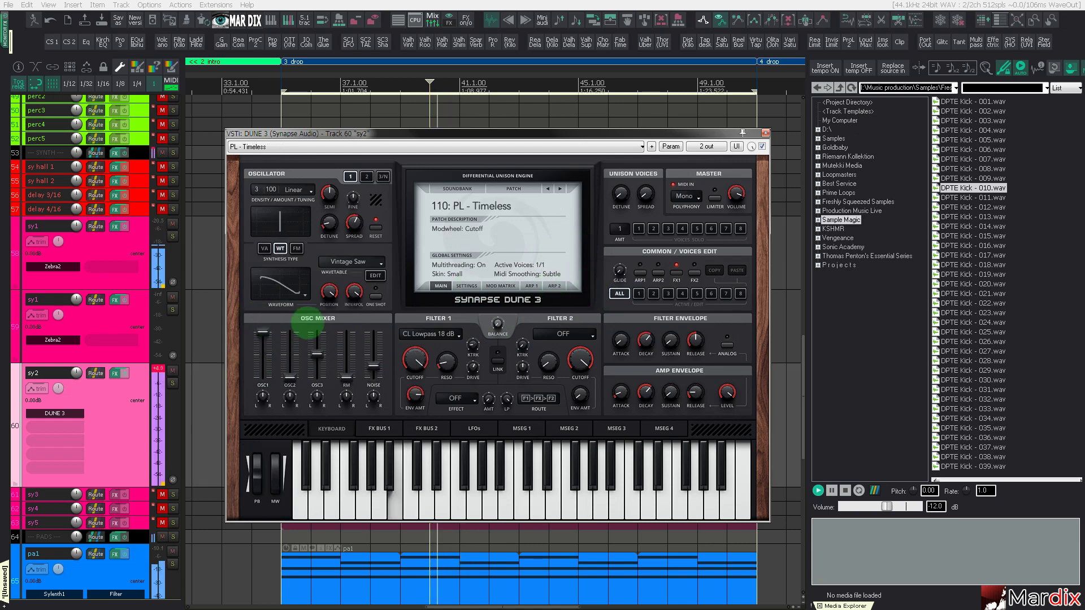
# Step: Lower sy2's track volume to about -4 dB and switch DUNE 3 to the patch 108: PL - Repulse
pyautogui.moveTo(77, 373); pyautogui.dragTo(77, 385)
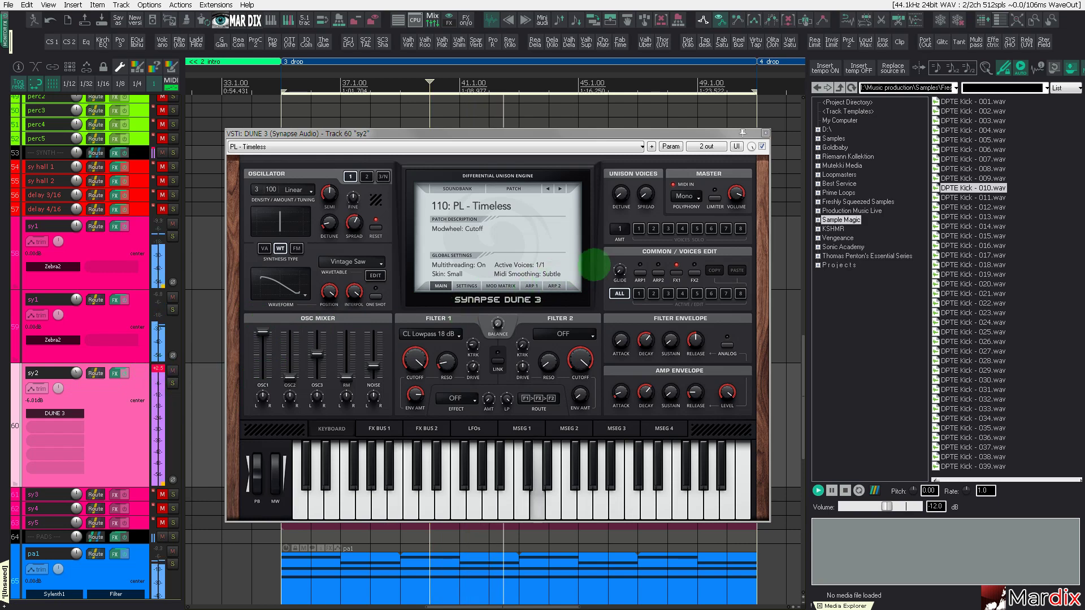
pyautogui.click(593, 267)
pyautogui.press('Up')
pyautogui.press('Up')
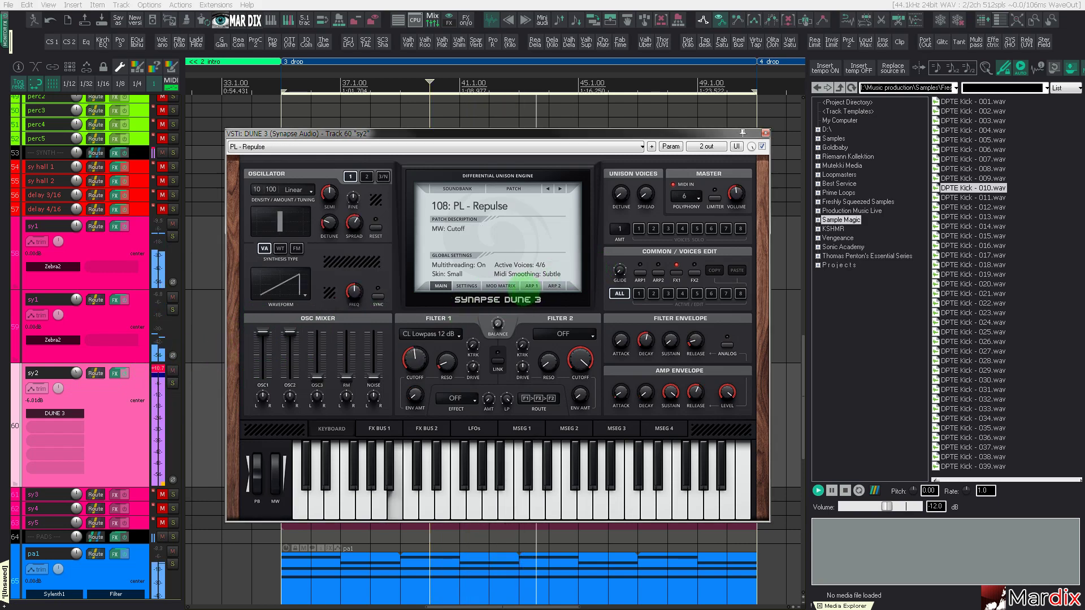
# Step: Reset sy2's peak indicator, lower the track volume to -7.55 dB and close the synth window
pyautogui.click(158, 370)
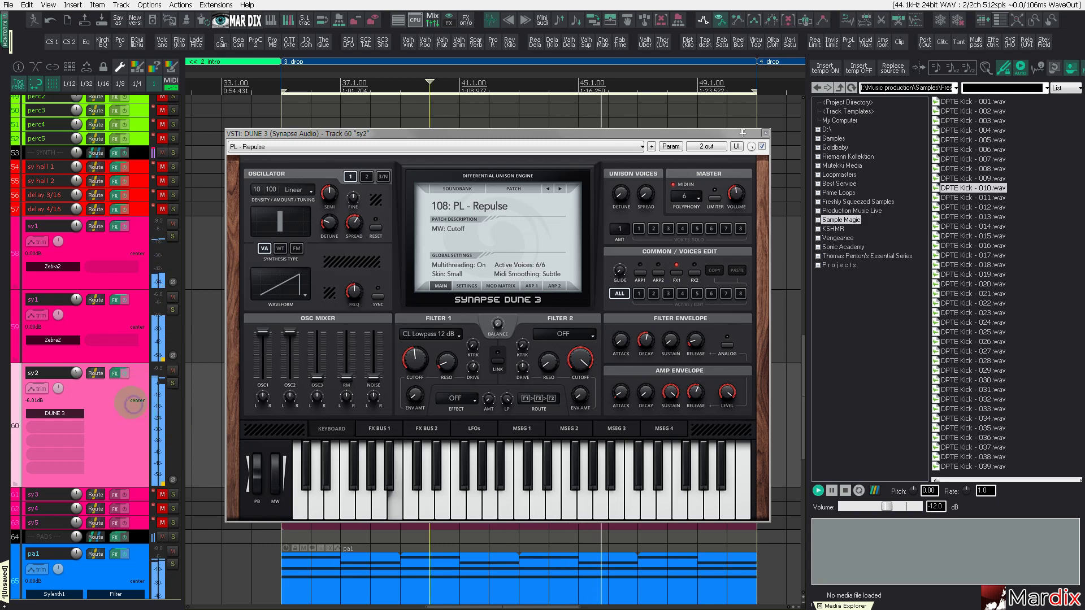
pyautogui.moveTo(76, 372); pyautogui.dragTo(75, 371)
pyautogui.click(588, 504)
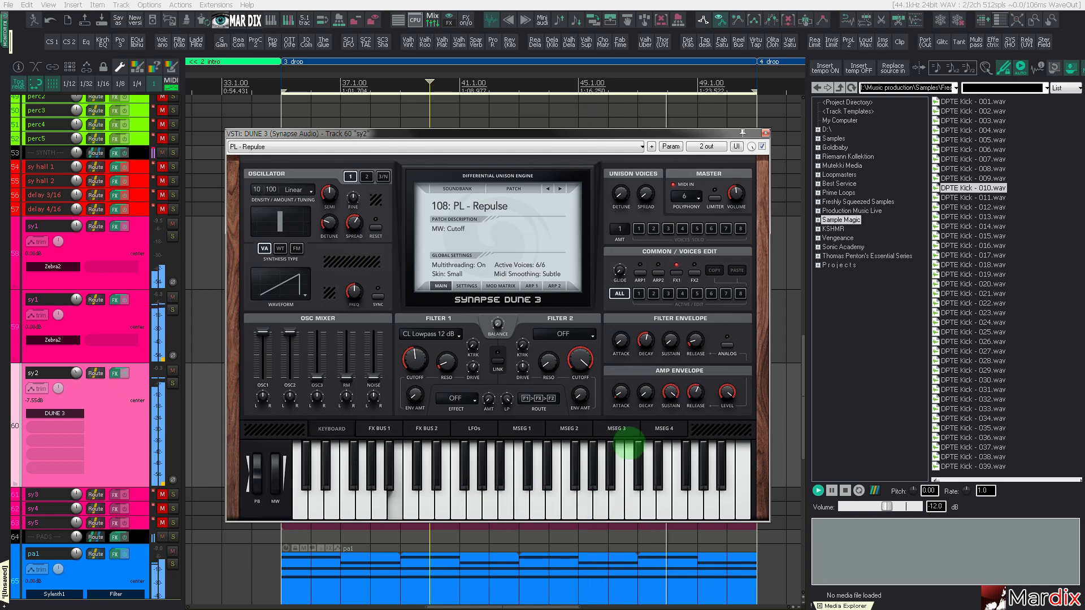
pyautogui.click(765, 133)
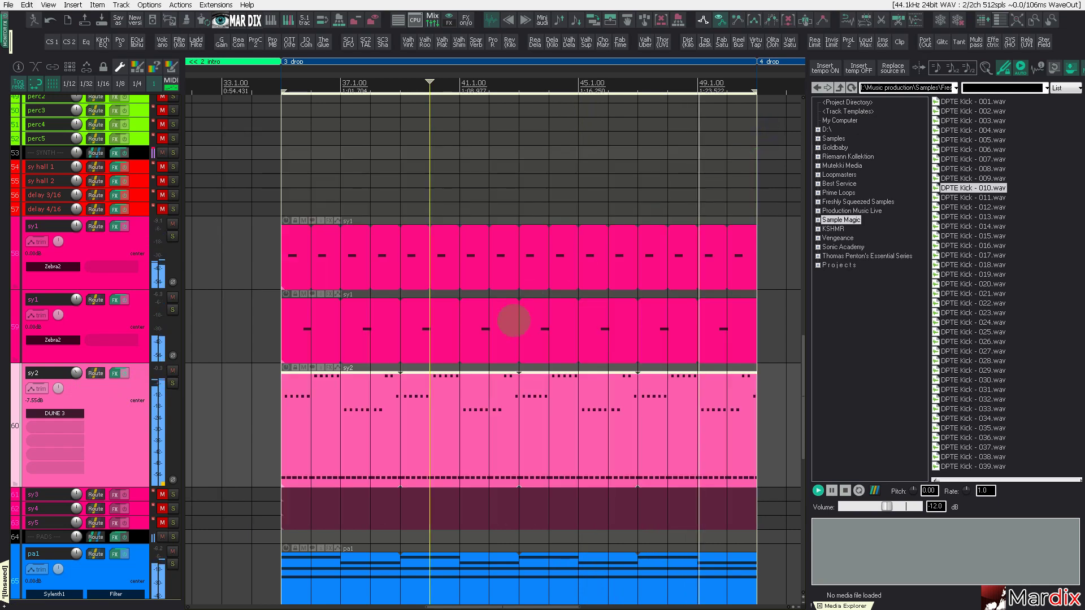
# Step: Compare sy2 soloed and in the mix, and insert TAL-Filter-2 on the track after DUNE 3
pyautogui.click(490, 384)
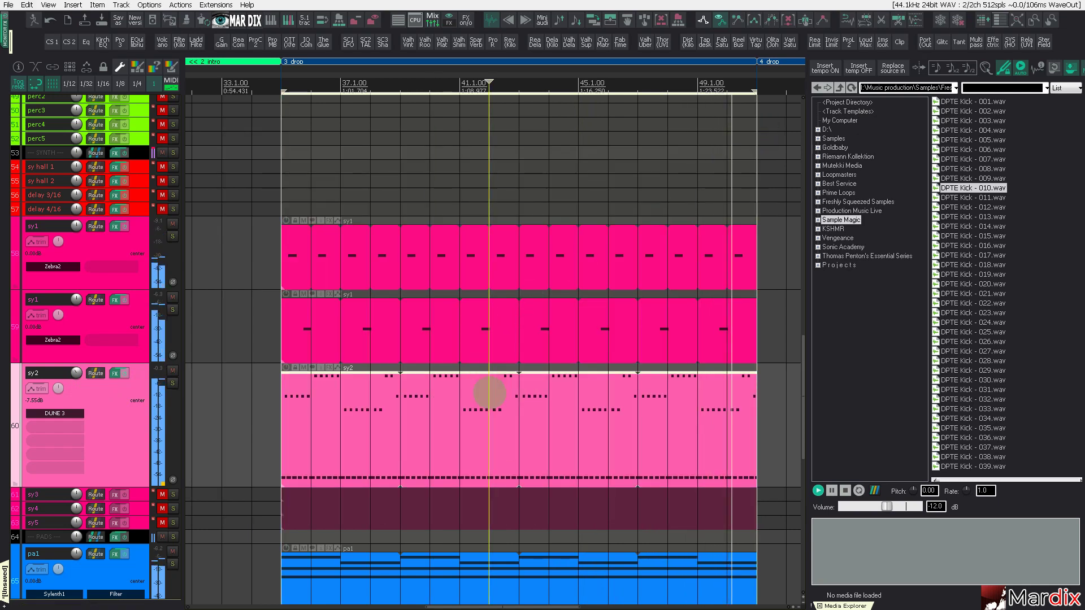
pyautogui.click(173, 383)
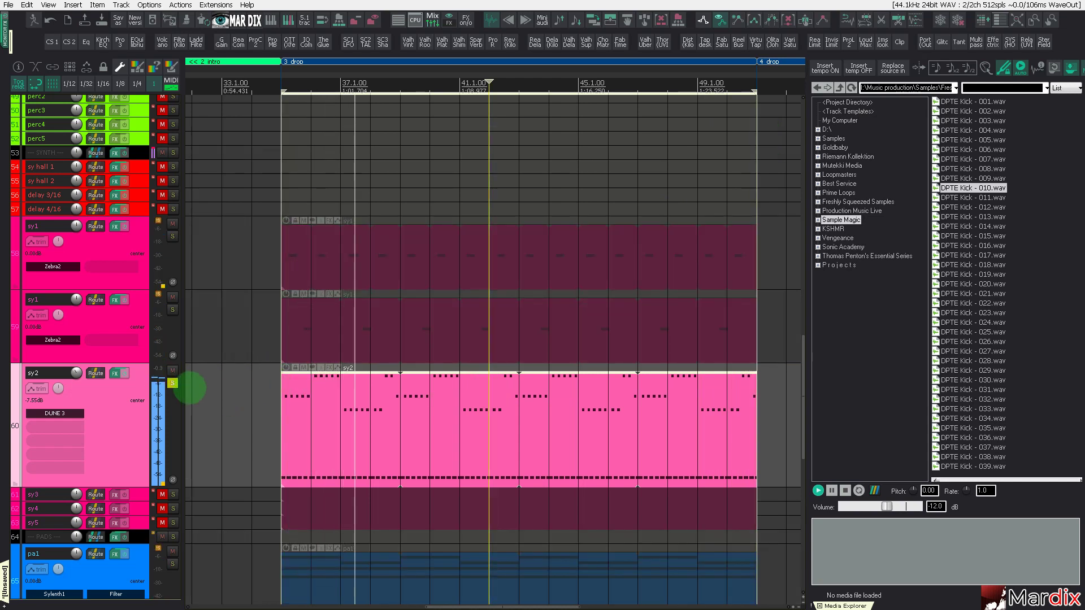
pyautogui.click(173, 383)
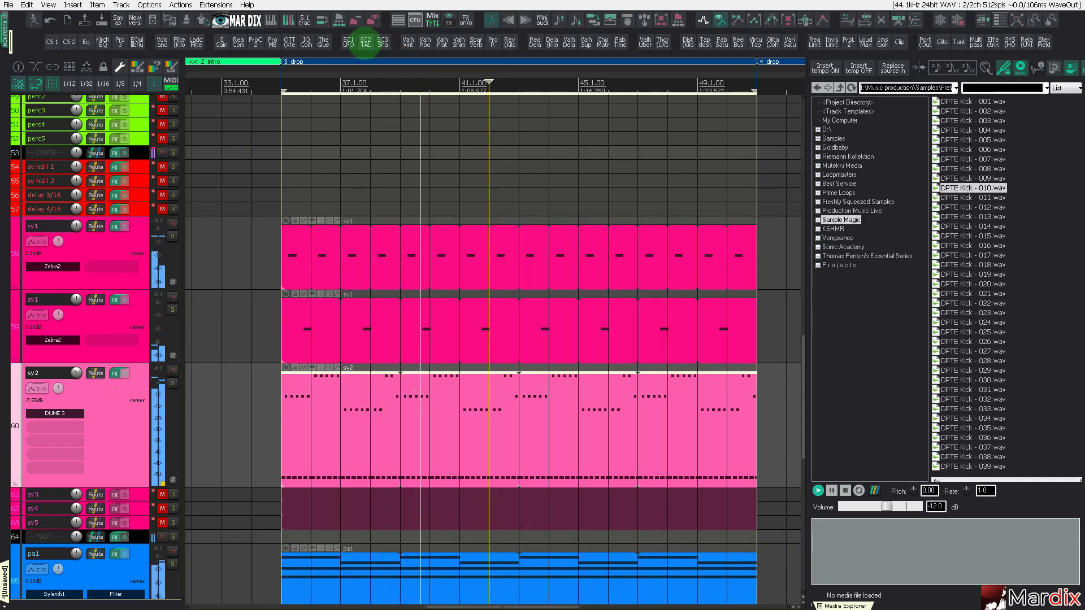
pyautogui.click(364, 42)
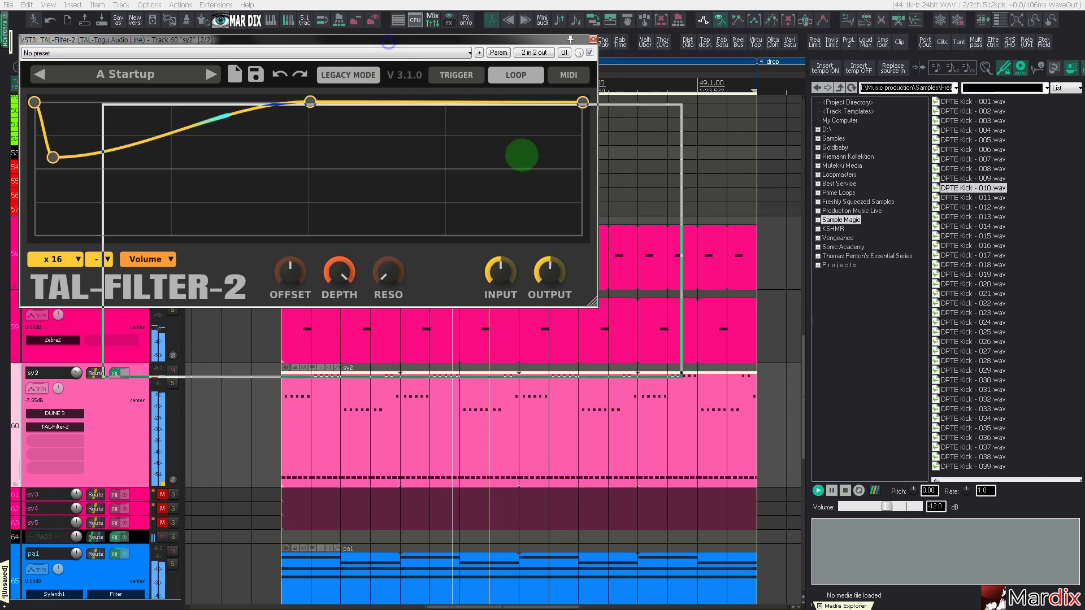
# Step: Raise the filter 1 cutoff in DUNE 3 on the sy2 track and close both plugin windows
pyautogui.moveTo(521, 155); pyautogui.dragTo(564, 236)
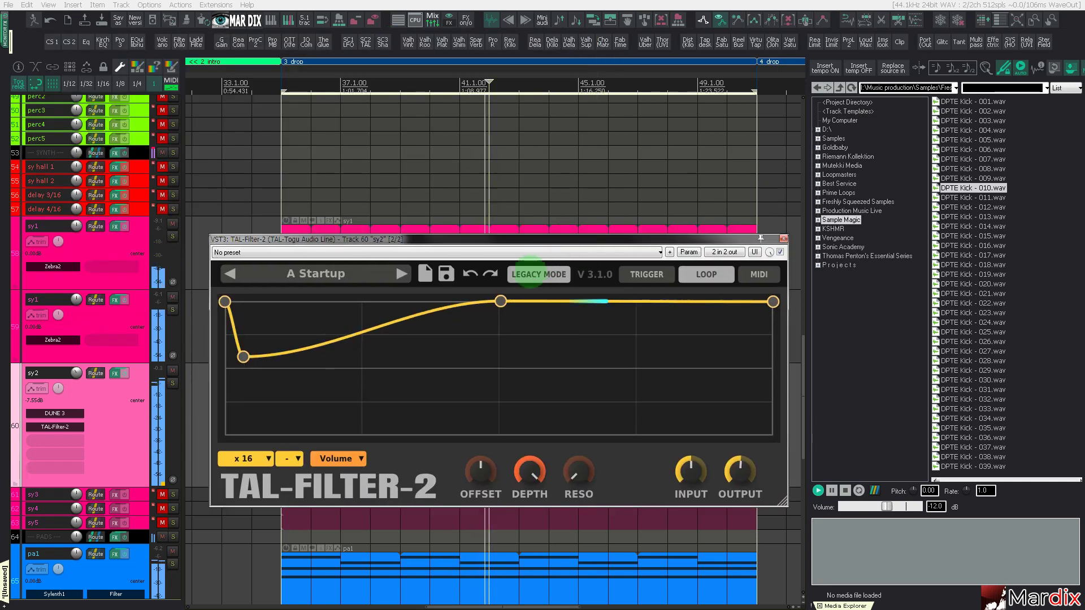
pyautogui.click(55, 413)
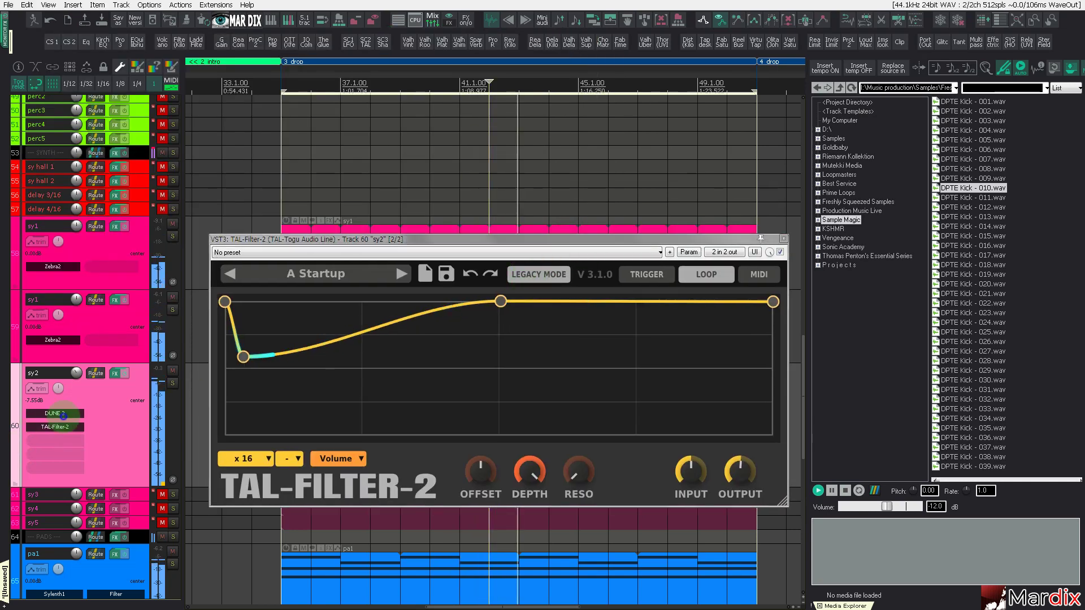
pyautogui.moveTo(414, 359); pyautogui.dragTo(411, 291)
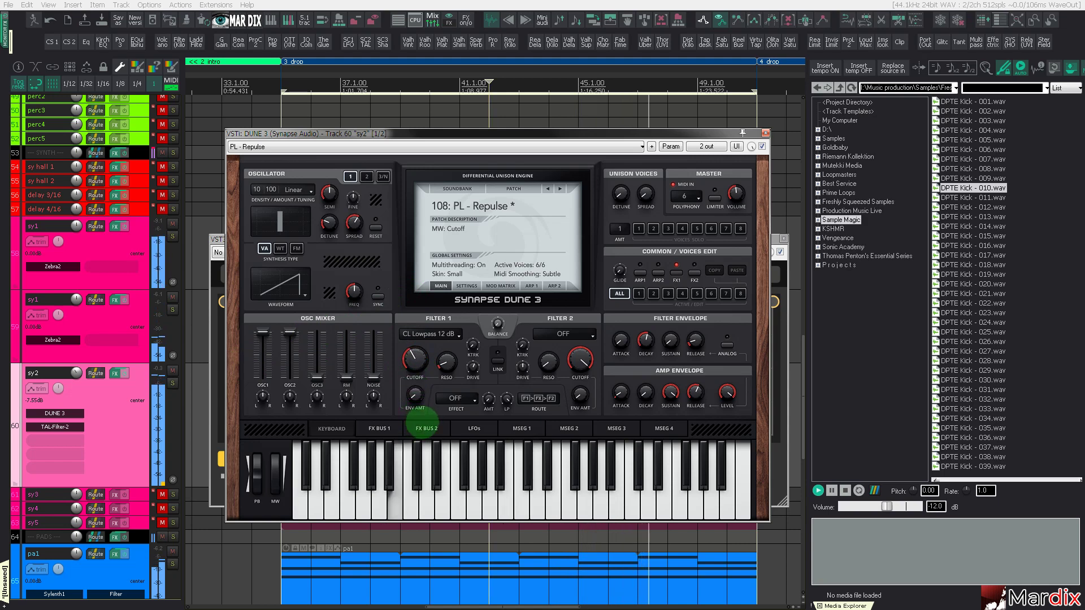
pyautogui.press('Escape')
pyautogui.click(783, 238)
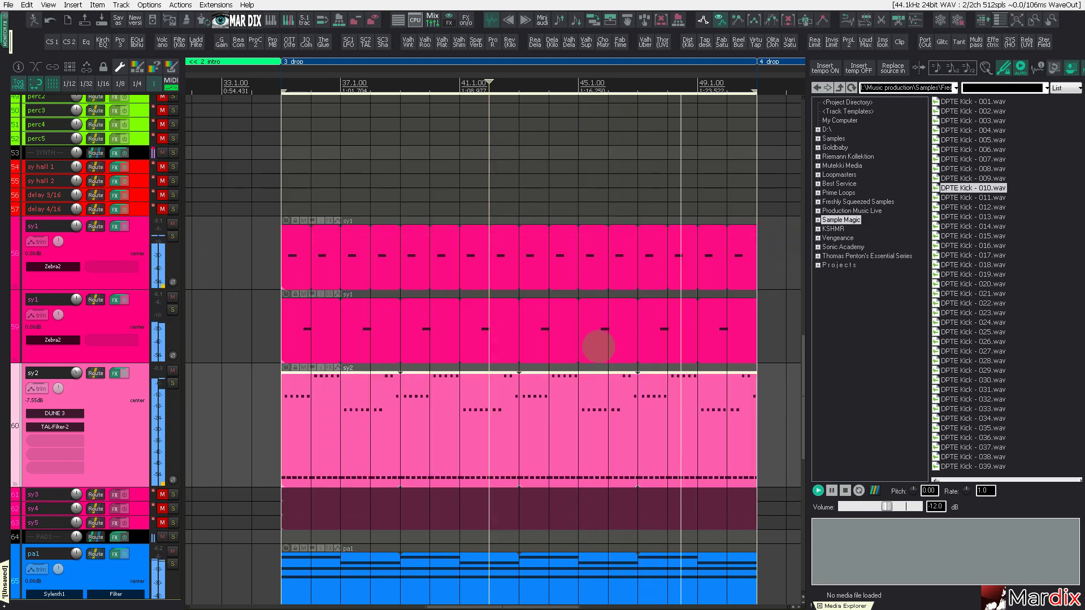
# Step: Open sy2's MIDI item and transpose the seven A3 notes in bars 37 and 38 up to E4
pyautogui.doubleClick(533, 392)
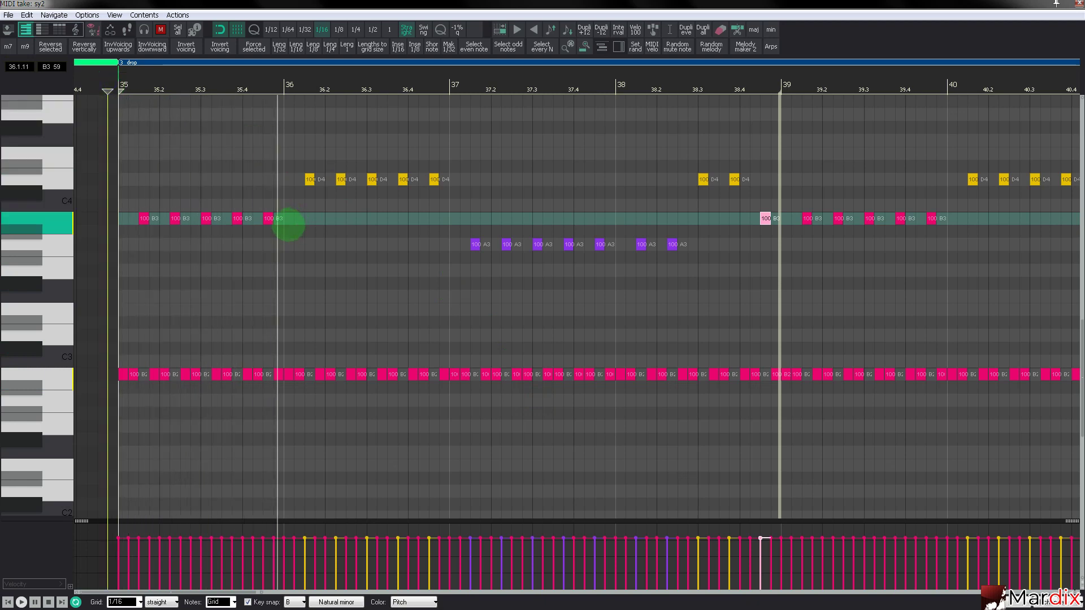
pyautogui.click(476, 244)
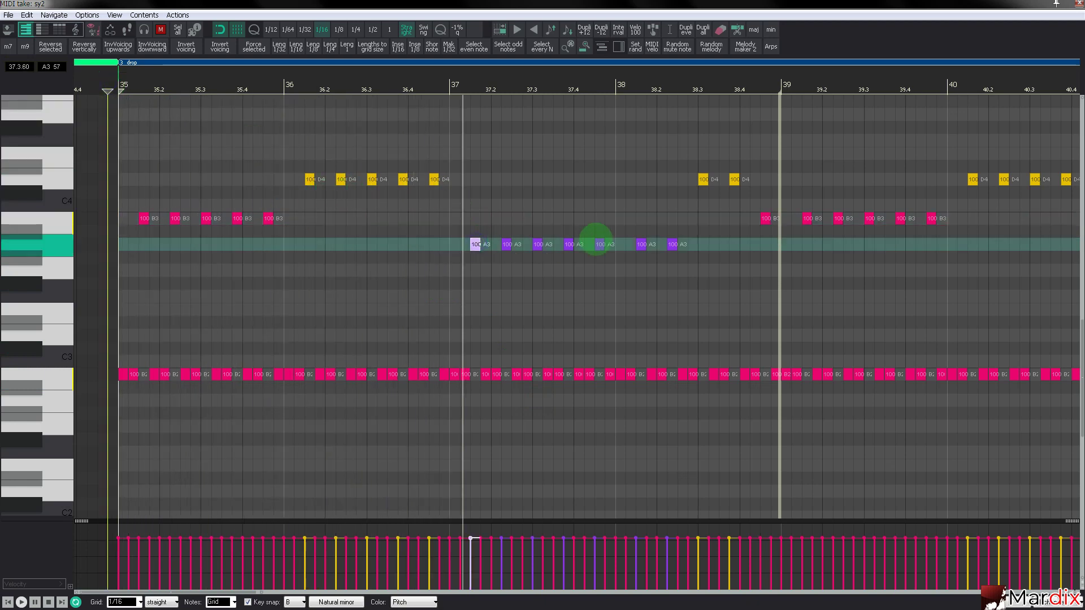
pyautogui.keyDown('shift'); pyautogui.click(671, 244); pyautogui.keyUp('shift')
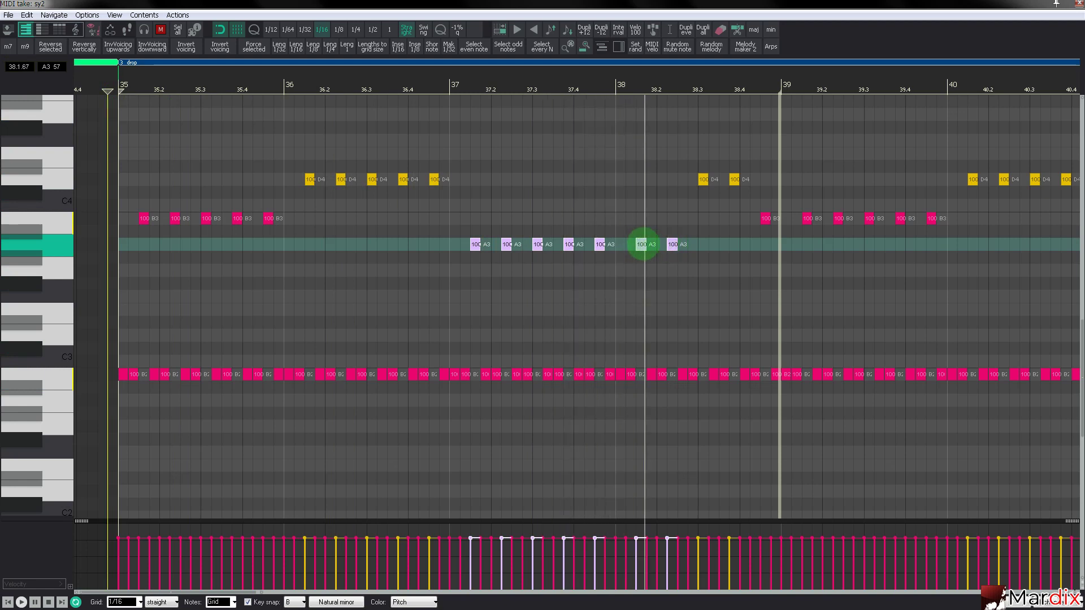
pyautogui.press('Up')
pyautogui.press('Up')
pyautogui.press('Up')
pyautogui.press('Up')
pyautogui.press('Up')
pyautogui.press('Up')
pyautogui.press('Up')
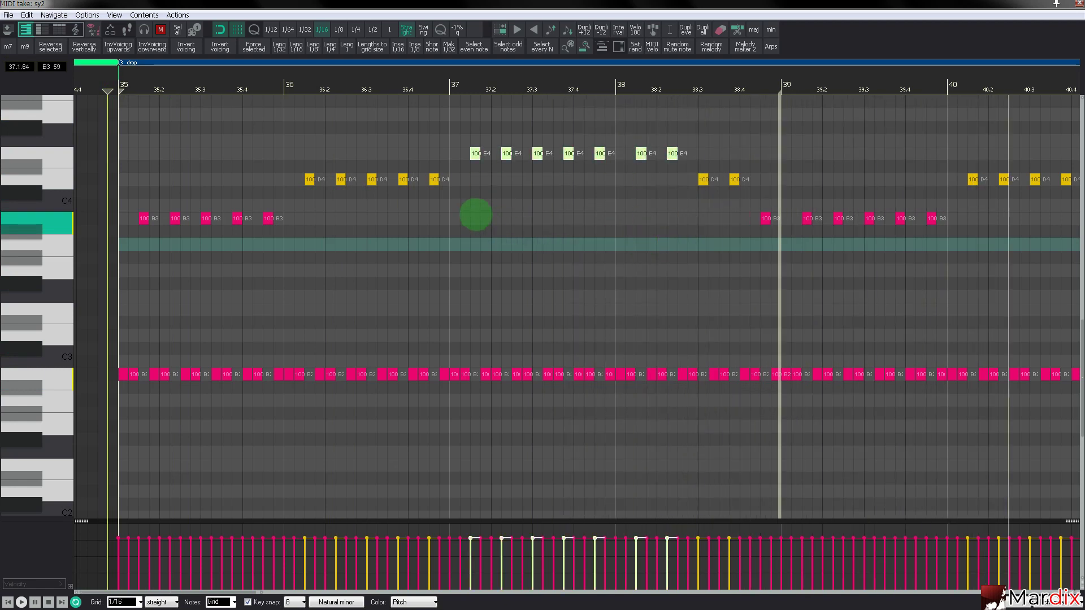
pyautogui.press('Up')
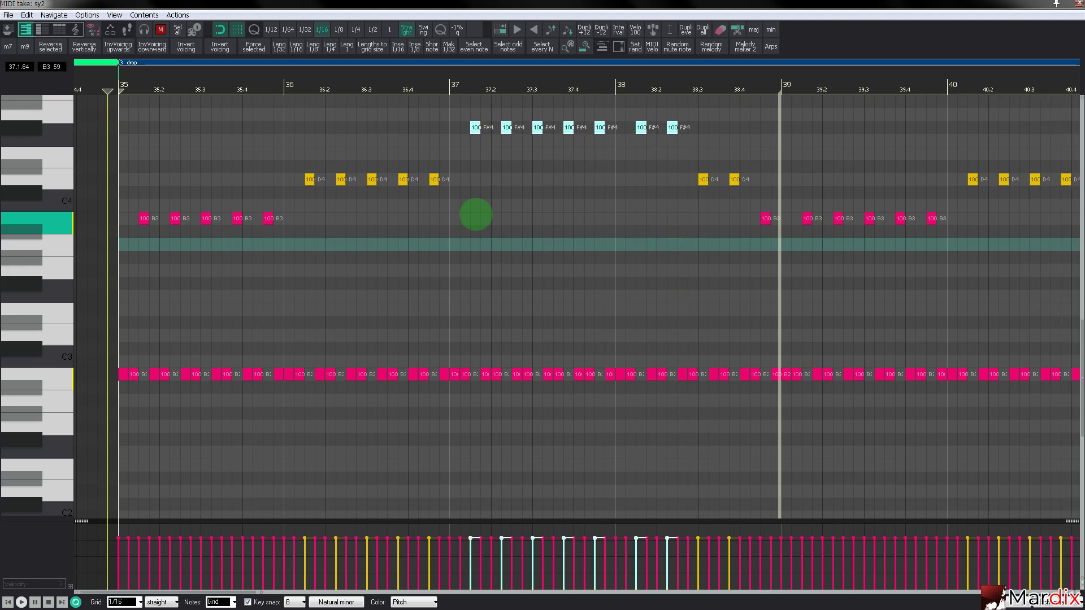
pyautogui.press('Down')
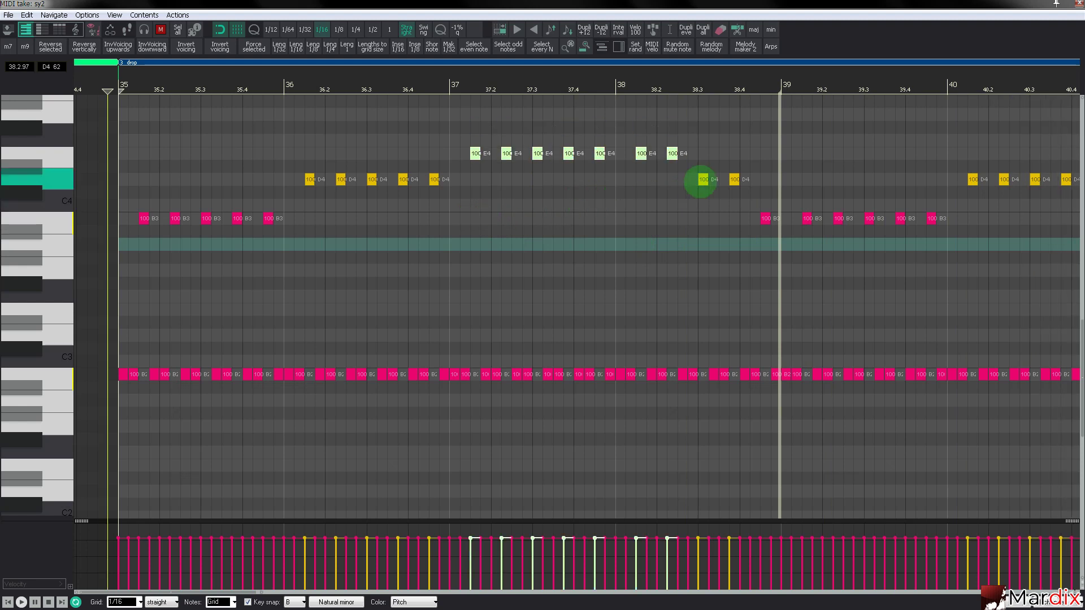
# Step: Move the single B3 note at the end of bar 38 to F#4, trying other pitches and replaying the phrase
pyautogui.click(706, 179)
pyautogui.click(766, 218)
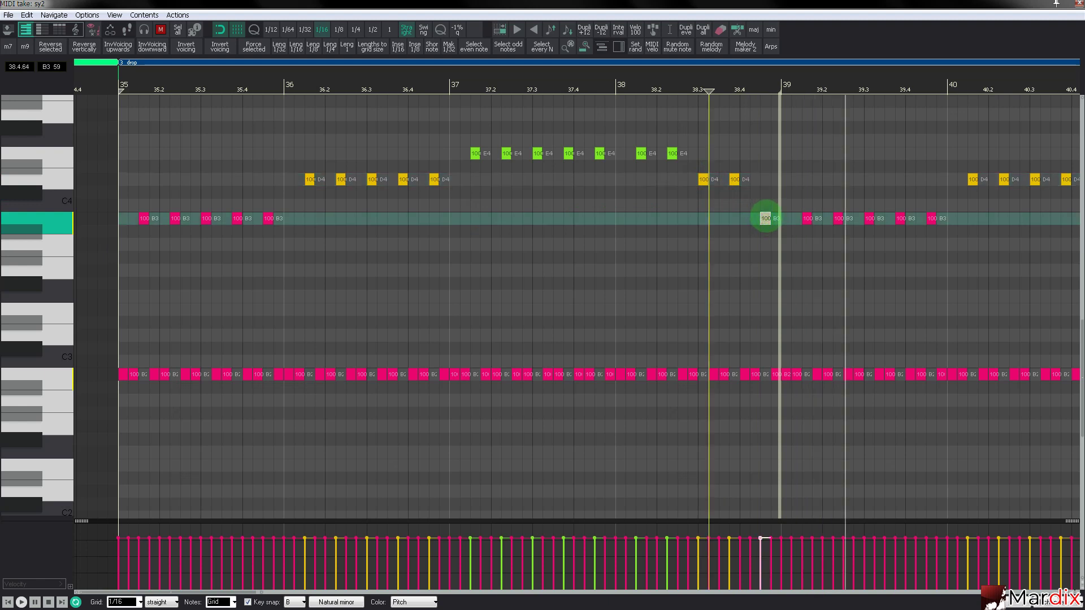
pyautogui.press('Down')
pyautogui.click(605, 85)
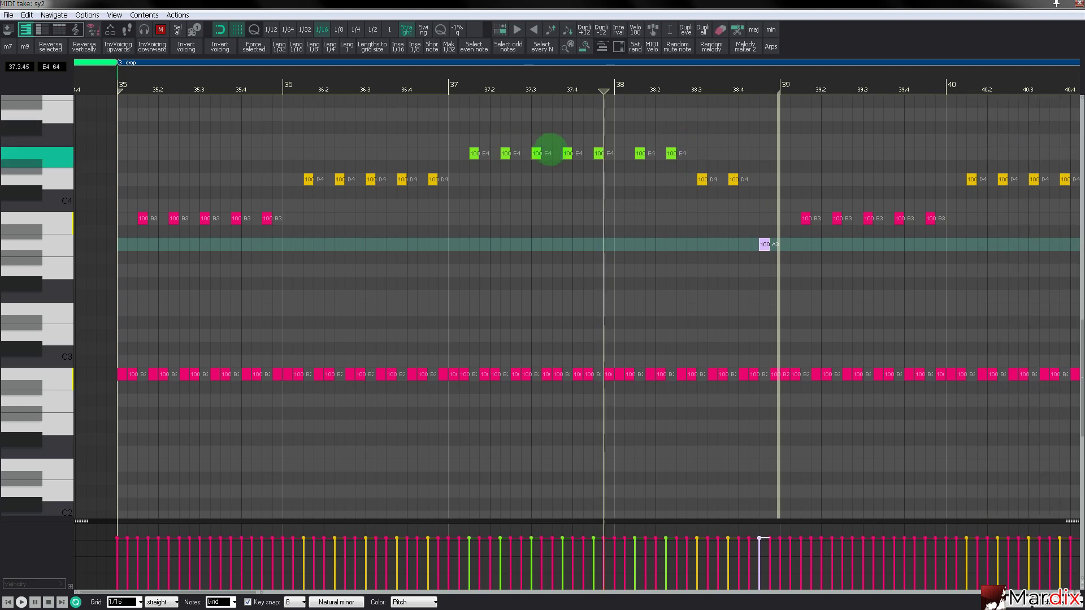
pyautogui.press('Up')
pyautogui.press('Up')
pyautogui.press('Up')
pyautogui.press('Up')
pyautogui.press('Up')
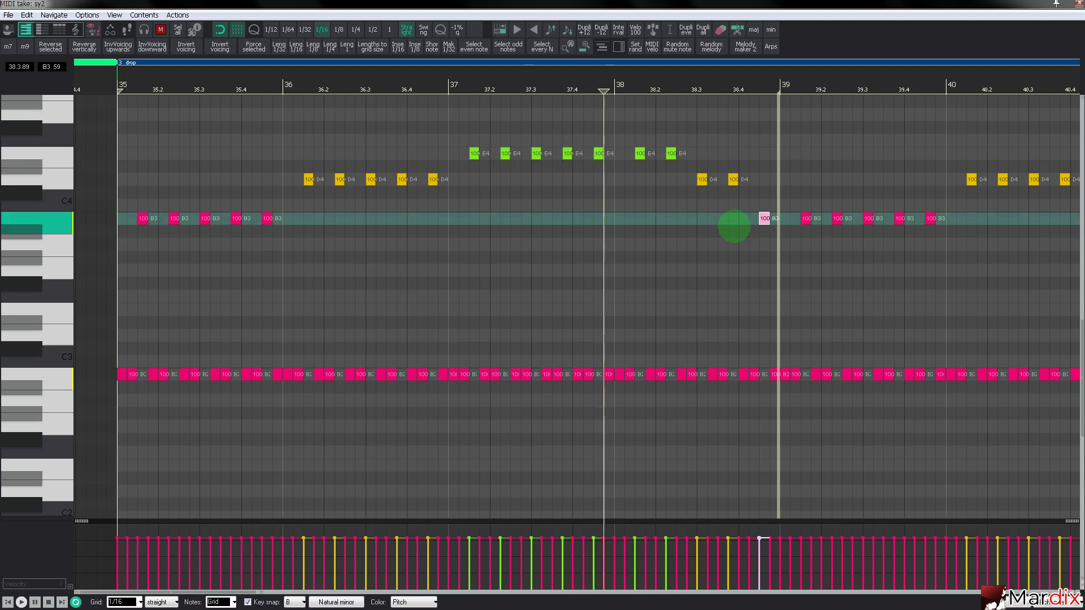
pyautogui.click(634, 91)
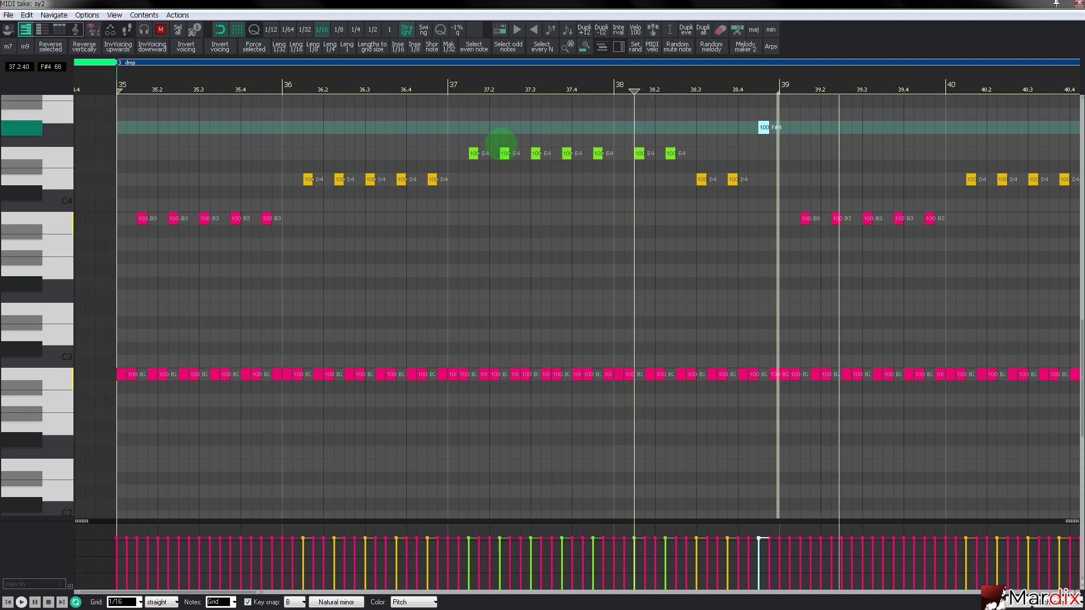
# Step: Raise the first two E4 notes of bar 37 to F#4
pyautogui.click(474, 153)
pyautogui.press('Up')
pyautogui.press('Up')
pyautogui.click(505, 154)
pyautogui.press('Up')
pyautogui.press('Up')
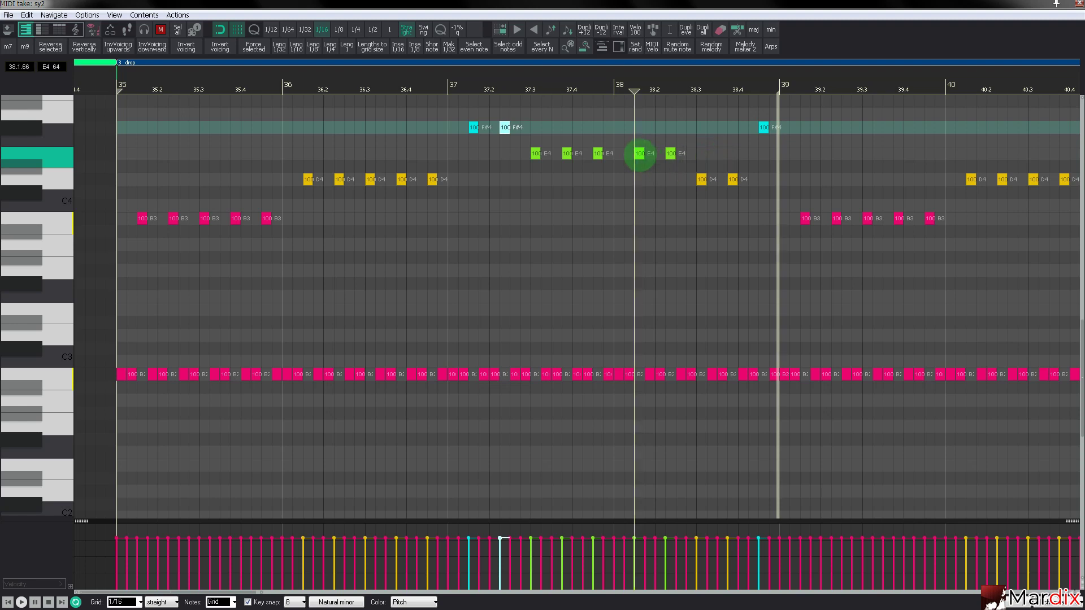
# Step: Raise the two E4 notes at the start of bar 38 to G4
pyautogui.click(639, 153)
pyautogui.press('Up')
pyautogui.press('Up')
pyautogui.click(670, 153)
pyautogui.press('Up')
pyautogui.press('Up')
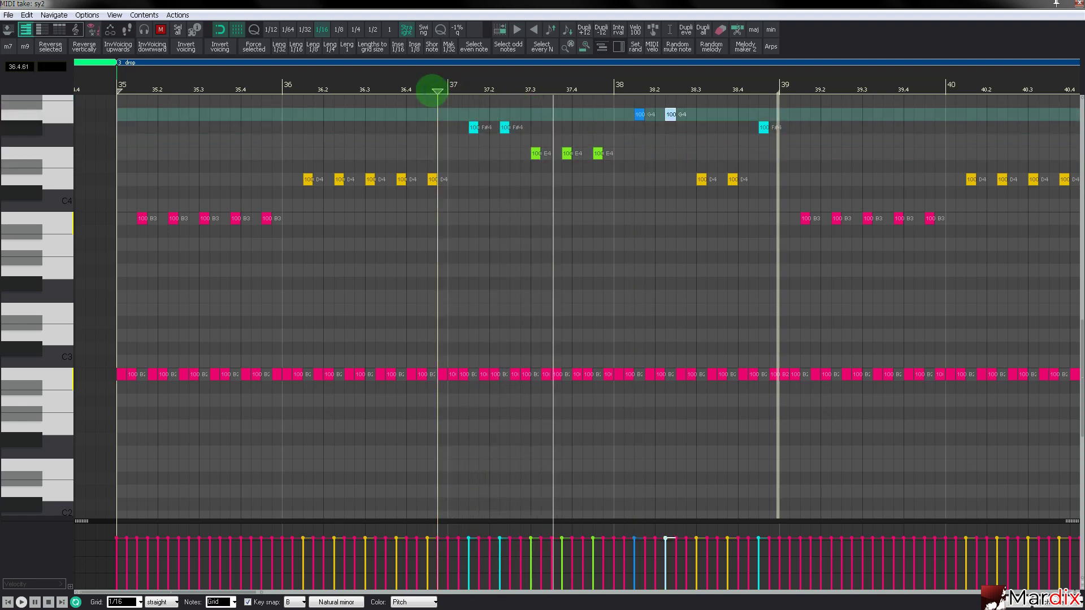
# Step: Raise the D4 note at 38.3 to E4, try the same on the following note and put it back, and close the MIDI editor
pyautogui.click(701, 179)
pyautogui.press('Up')
pyautogui.click(561, 89)
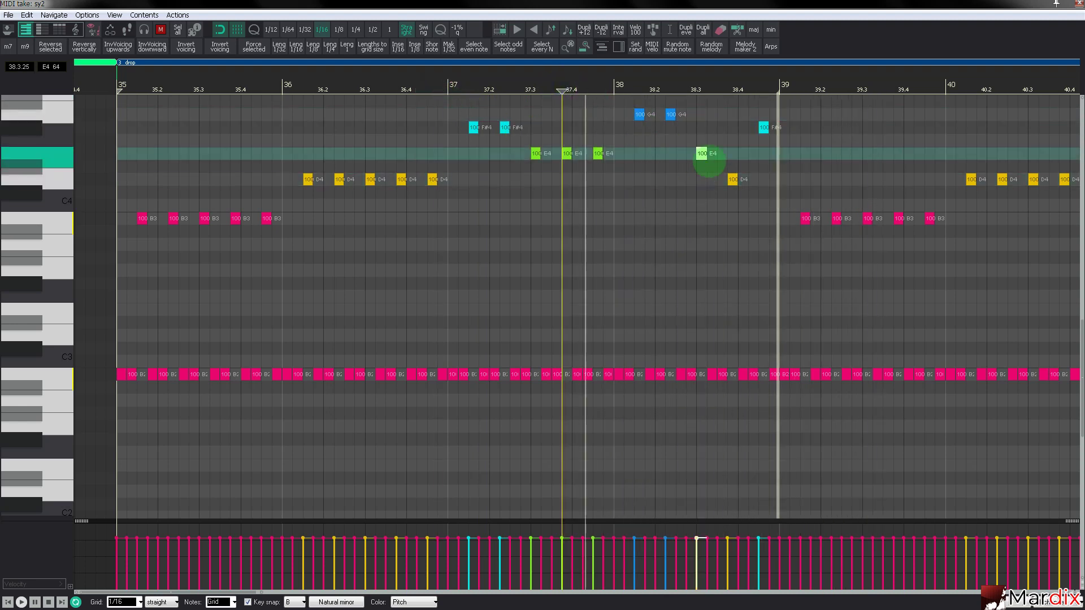
pyautogui.click(732, 180)
pyautogui.press('Up')
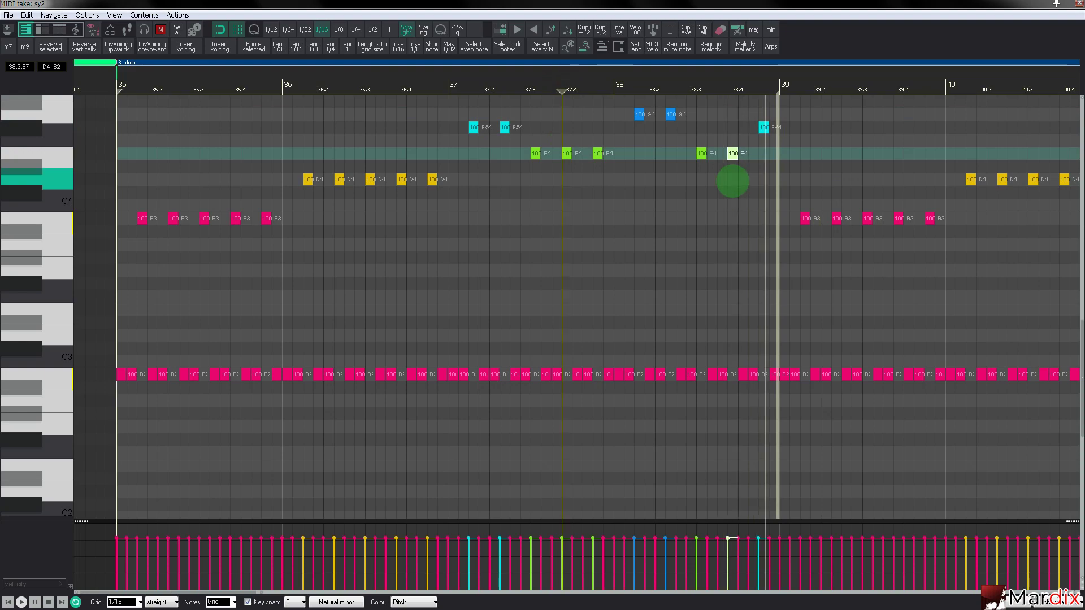
pyautogui.press('Down')
pyautogui.press('Escape')
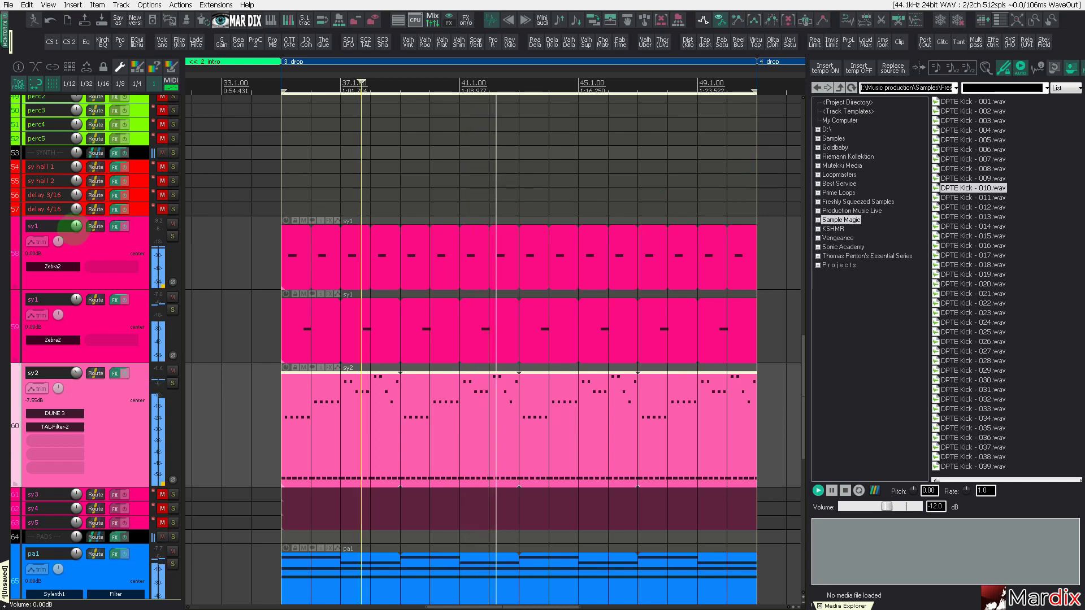
# Step: Mute the first sy1 arp track and duplicate the second sy1 track with its Zebra2 instrument
pyautogui.scroll(3, 74, 229)
pyautogui.scroll(-5, 79, 228)
pyautogui.scroll(3, 81, 227)
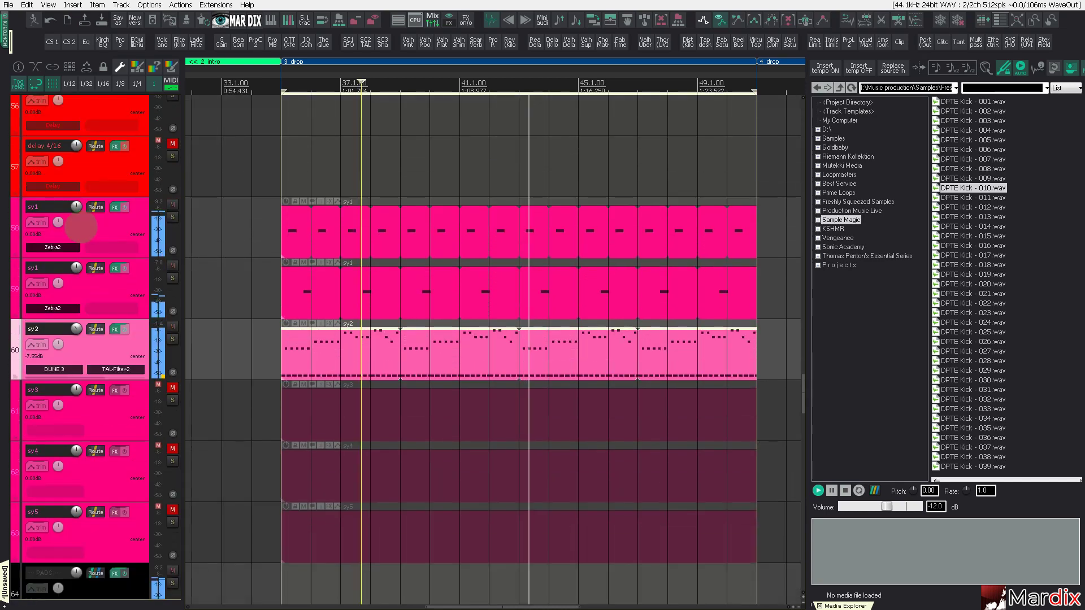
pyautogui.scroll(3, 81, 228)
pyautogui.scroll(-1, 155, 217)
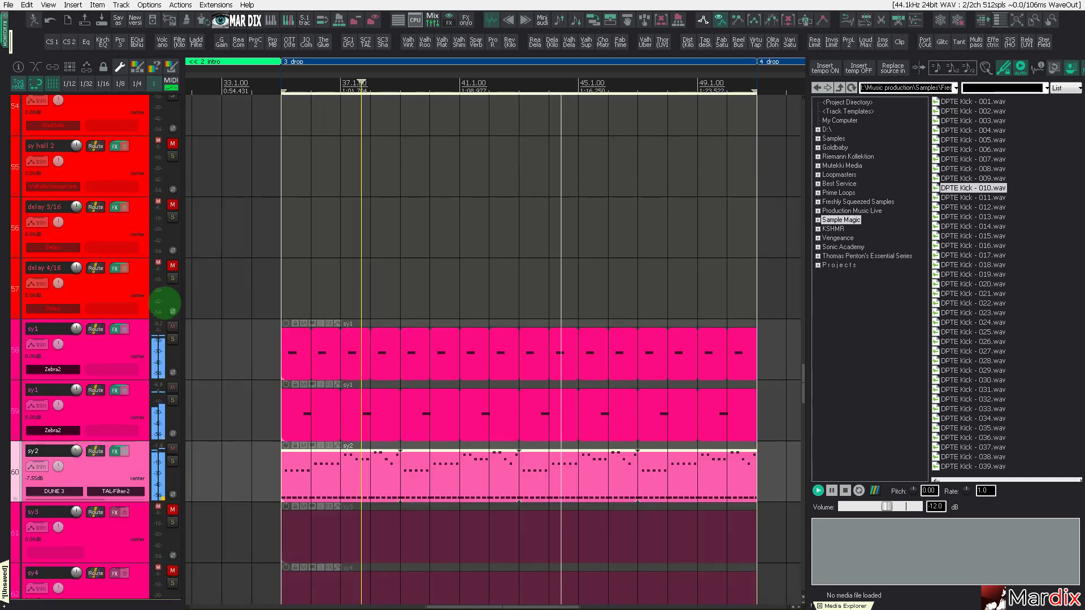
pyautogui.scroll(-1, 172, 331)
pyautogui.scroll(-2, 142, 362)
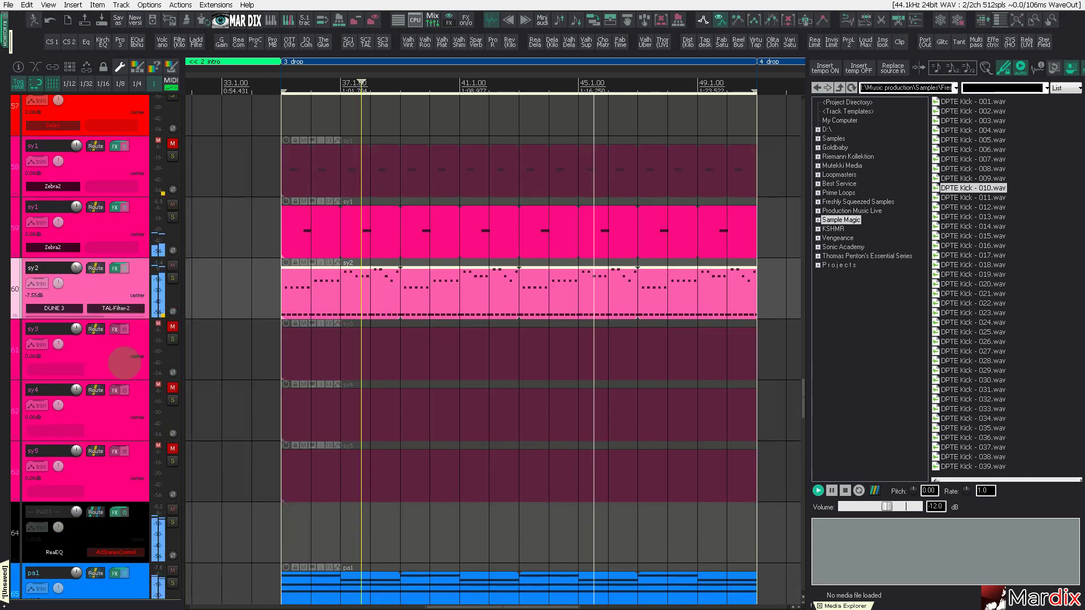
pyautogui.click(138, 217)
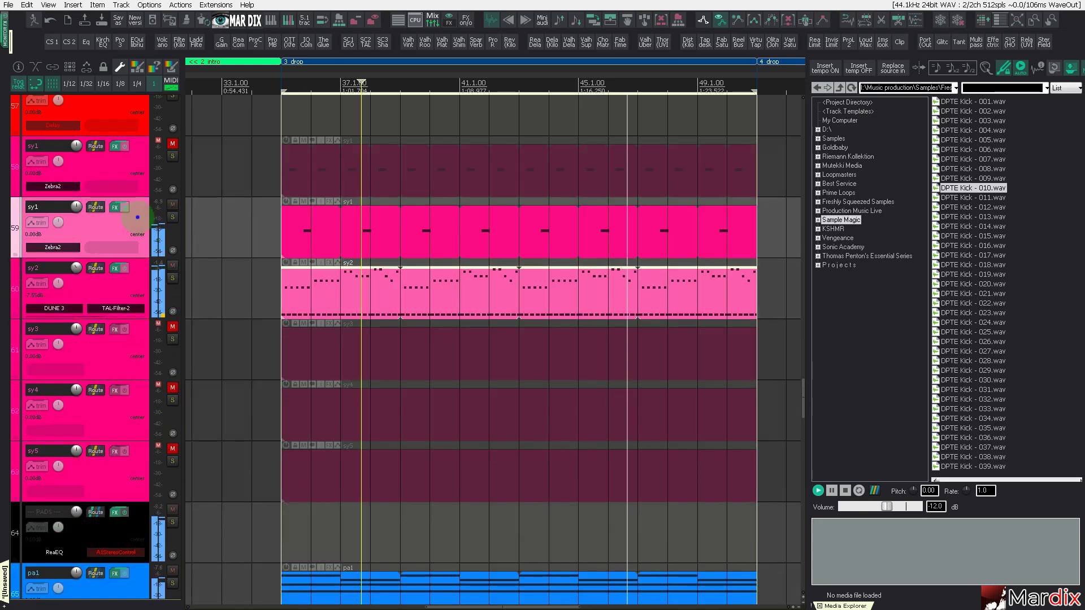
pyautogui.hotkey('ctrl', 'd')
# Step: Move the duplicated sy1 item's B3 note from 35.4 to bar 36, halfway between beats 1 and 2
pyautogui.doubleClick(357, 286)
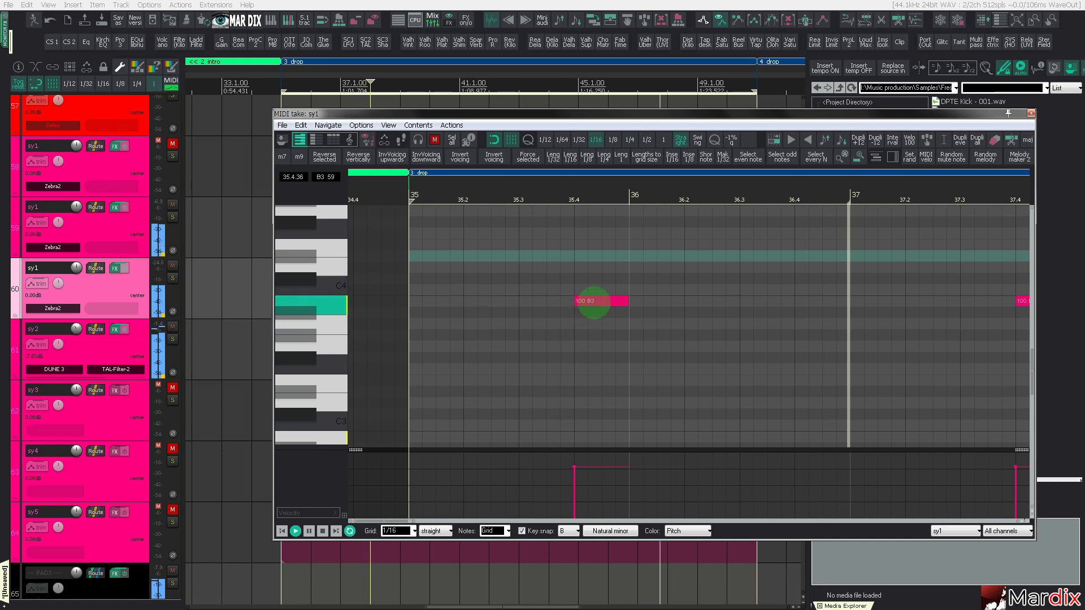
pyautogui.moveTo(594, 302); pyautogui.dragTo(681, 302)
pyautogui.click(295, 303)
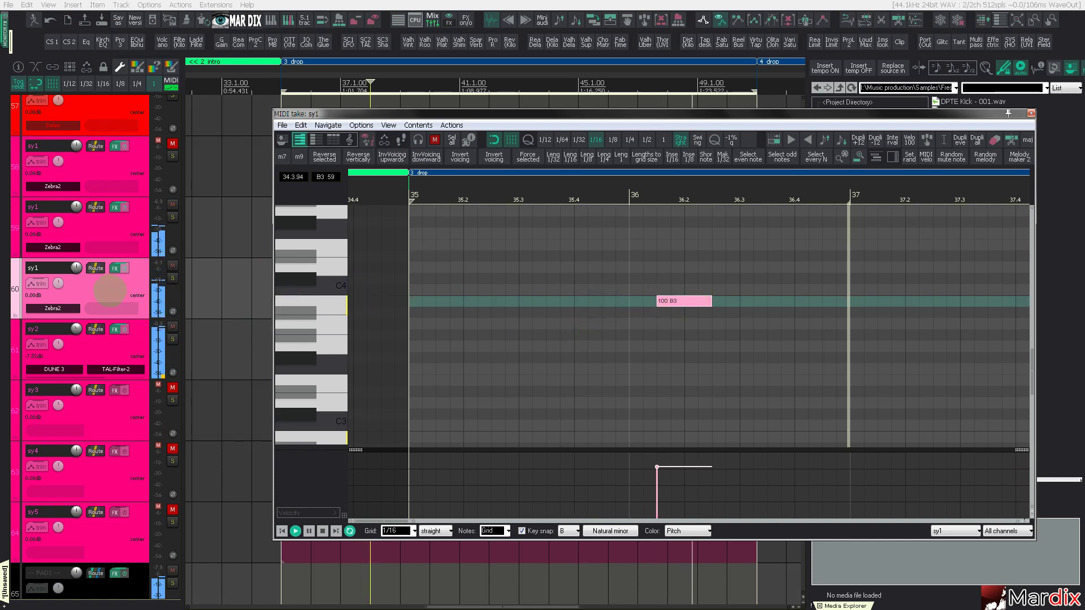
# Step: Audition the Zebra2 presets Arp - Hold it down I and II and Arp - Lost In Sound I and II on the duplicated sy1 track
pyautogui.click(79, 307)
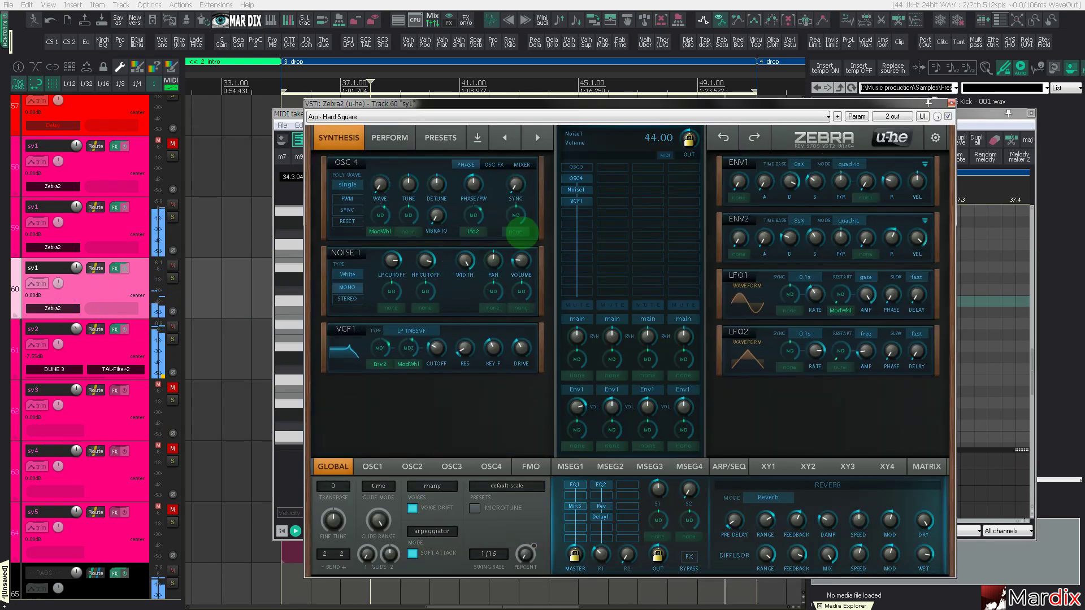
pyautogui.click(440, 139)
pyautogui.click(543, 269)
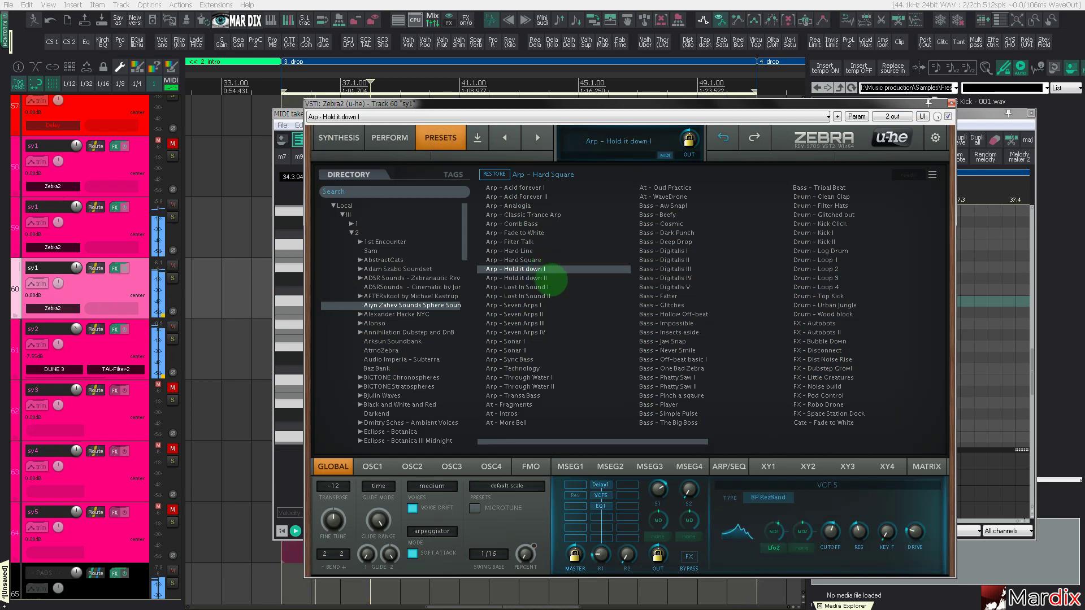
pyautogui.click(547, 278)
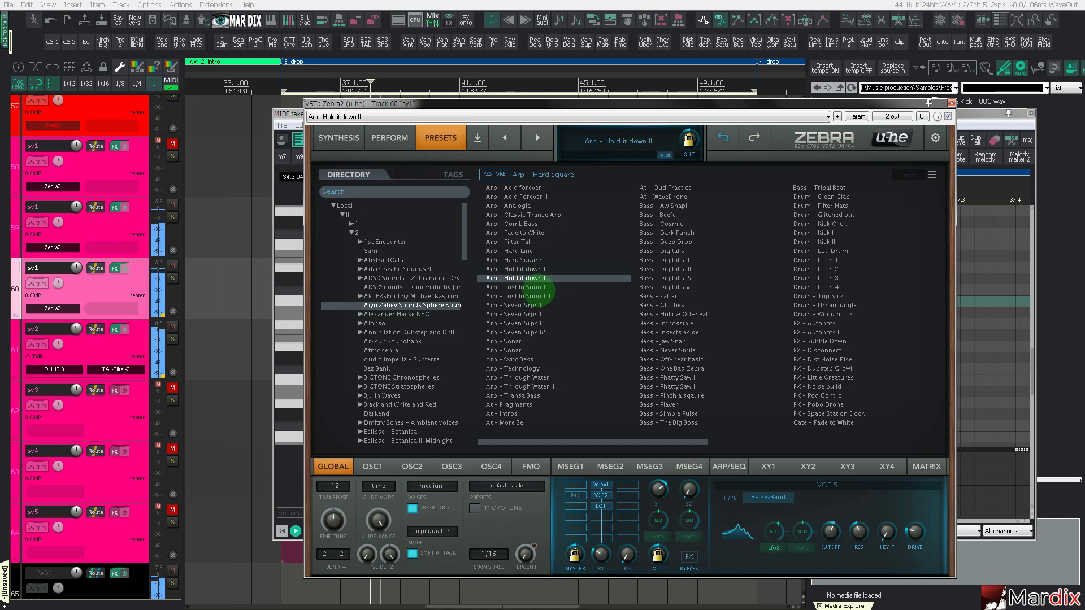
pyautogui.click(546, 288)
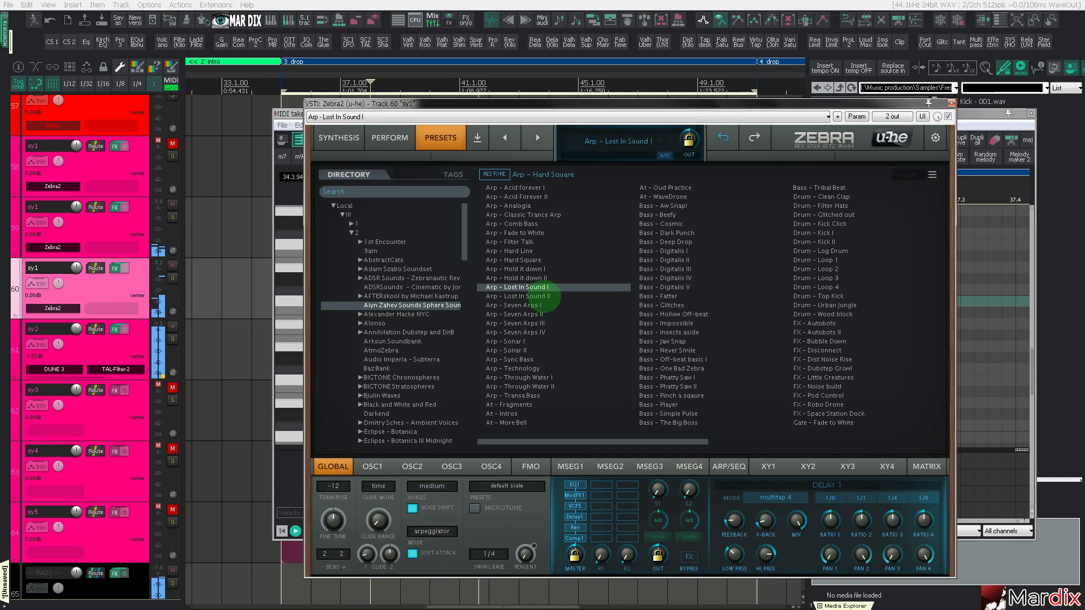
pyautogui.click(546, 296)
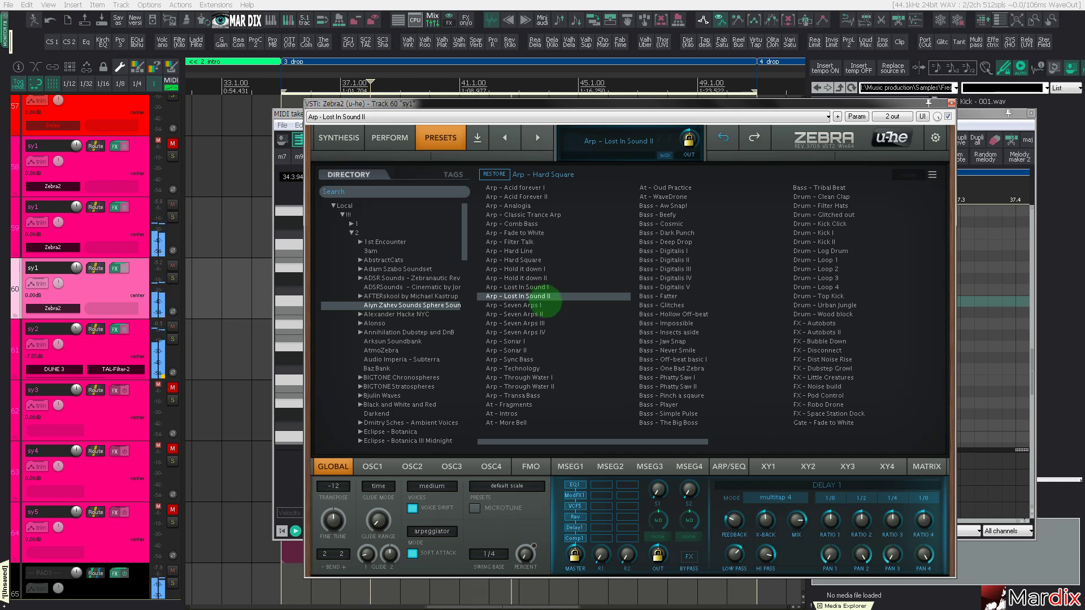
pyautogui.click(951, 102)
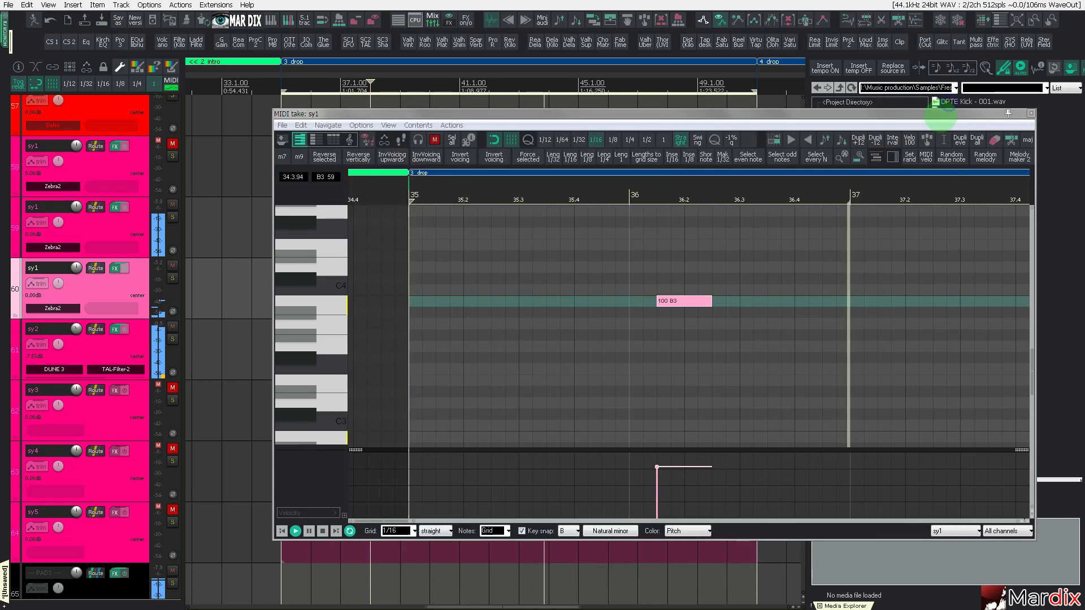
# Step: Preview B3 on the duplicated sy1 track and load the Zebra2 preset Arp - Seven Arps I
pyautogui.moveTo(939, 115); pyautogui.dragTo(884, 130)
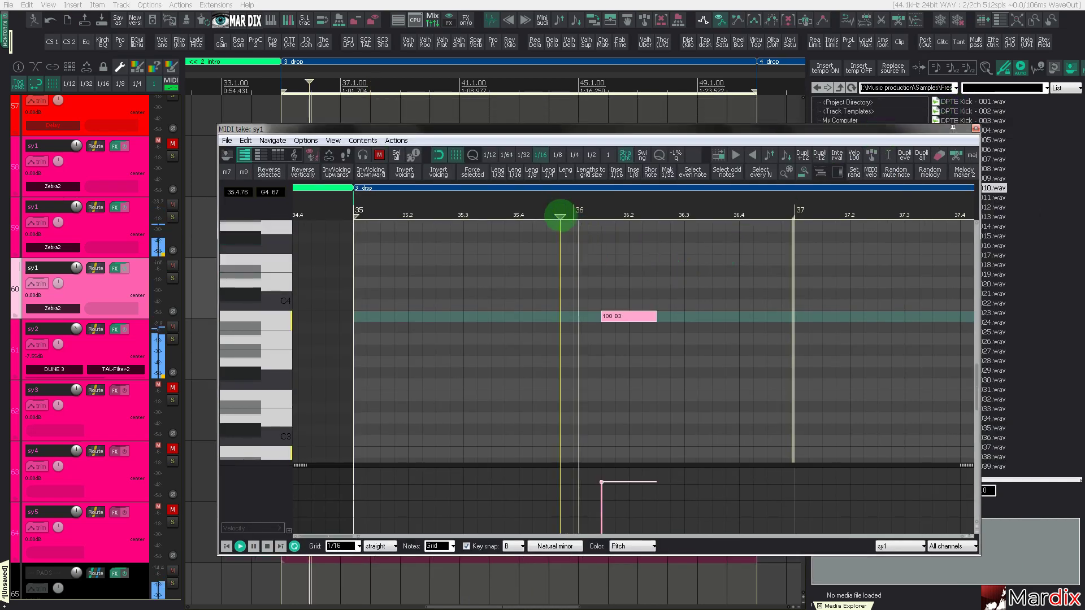
pyautogui.click(276, 318)
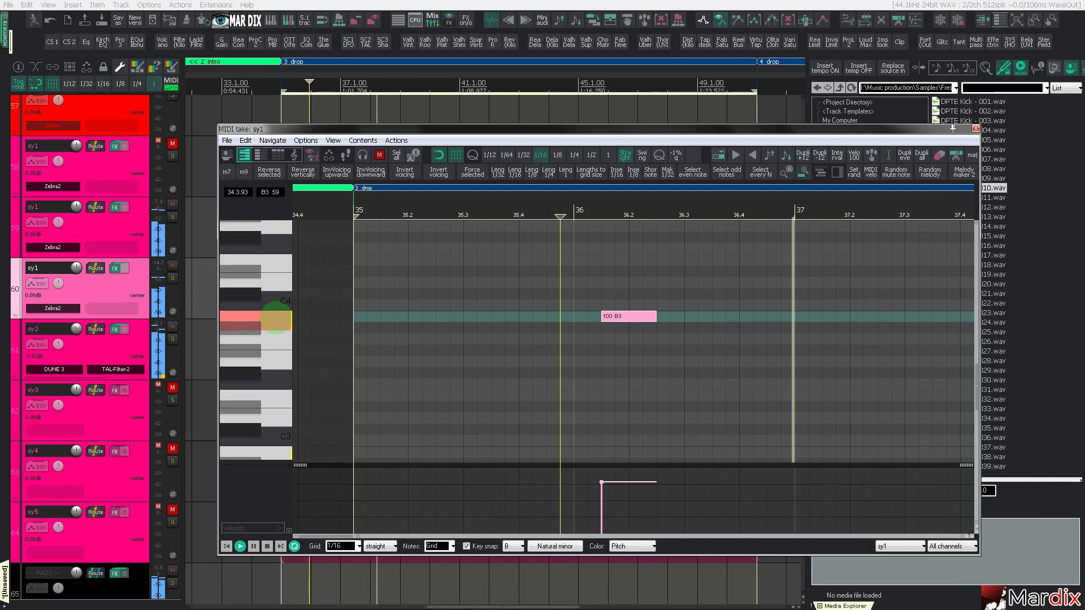
pyautogui.click(78, 308)
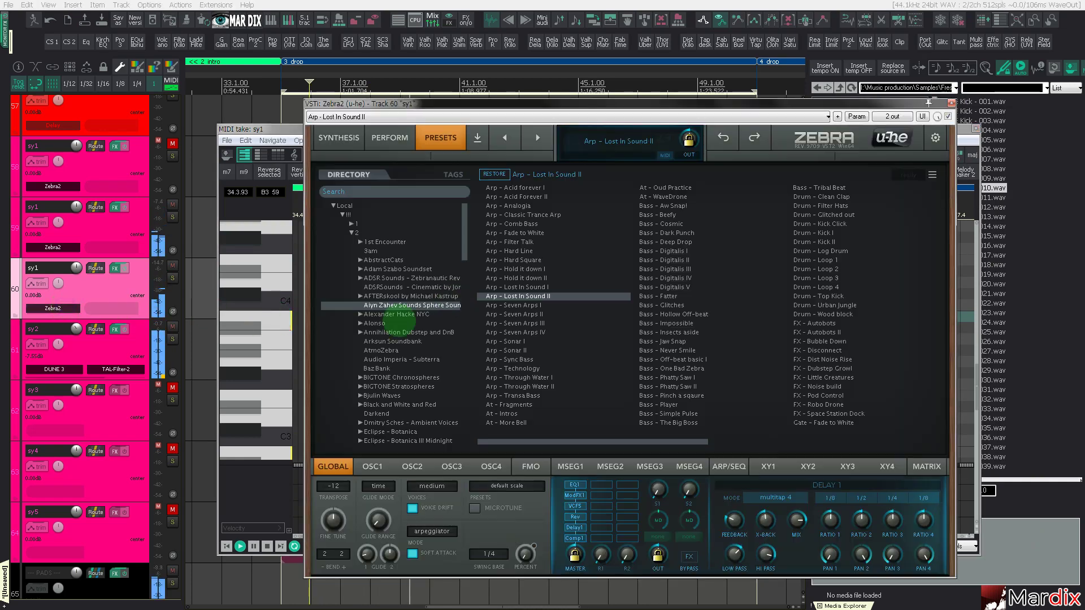
pyautogui.click(492, 306)
# Step: Transpose the duplicated sy1 track's notes down an octave to B2 and close the MIDI editor and Zebra2
pyautogui.click(280, 315)
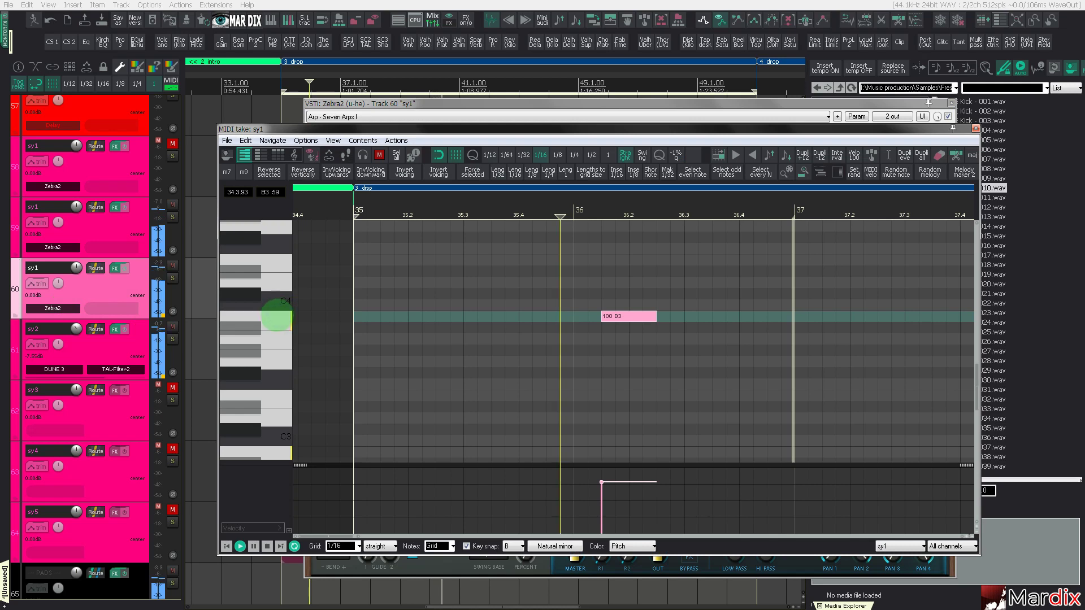
pyautogui.hotkey('ctrl', 'Down')
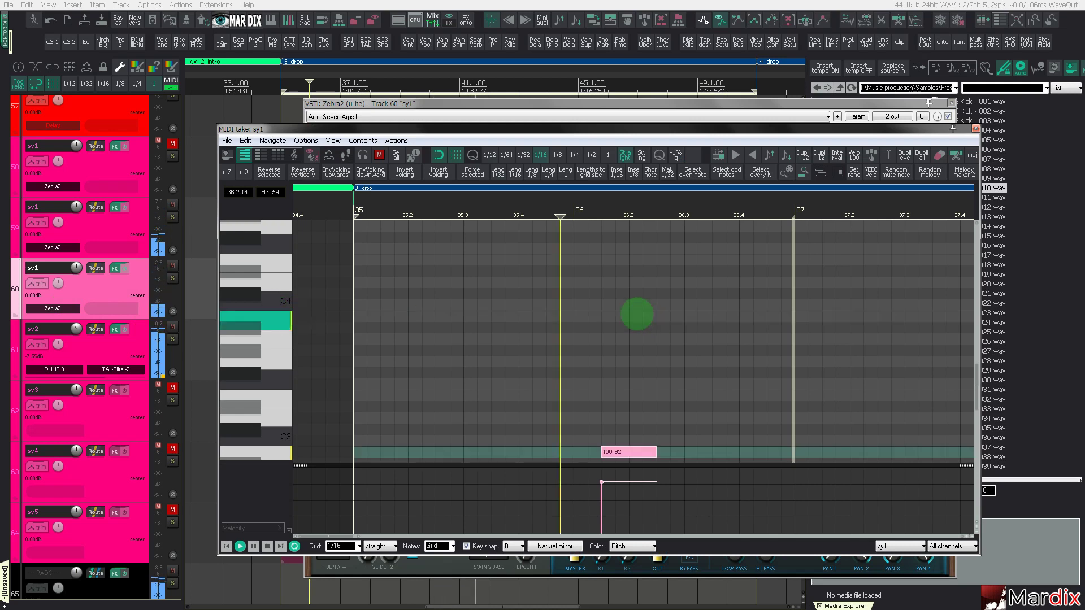
pyautogui.scroll(-3, 282, 355)
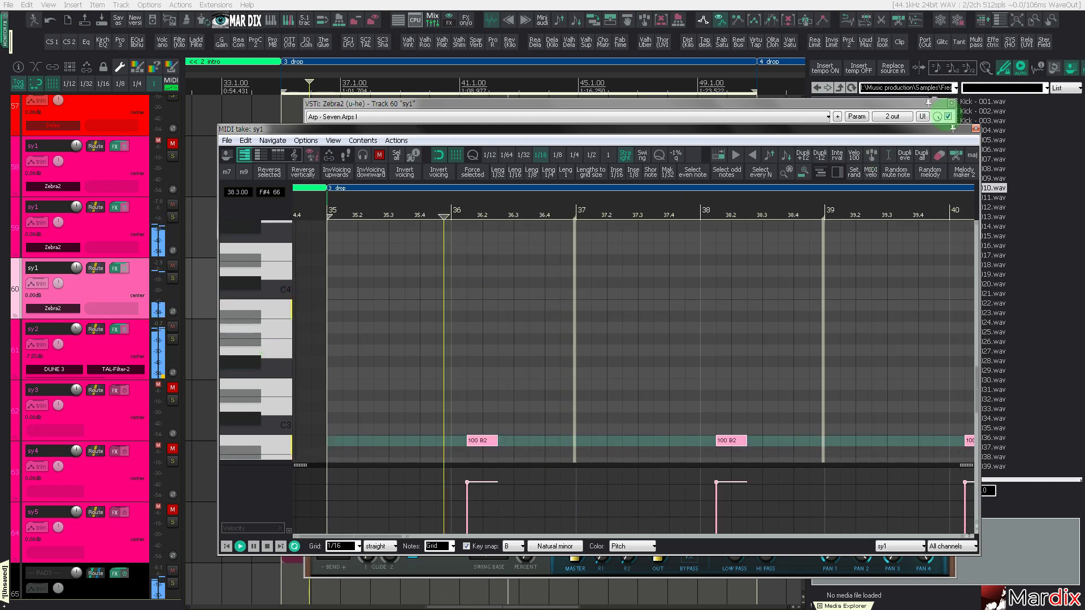
pyautogui.click(975, 128)
pyautogui.click(952, 103)
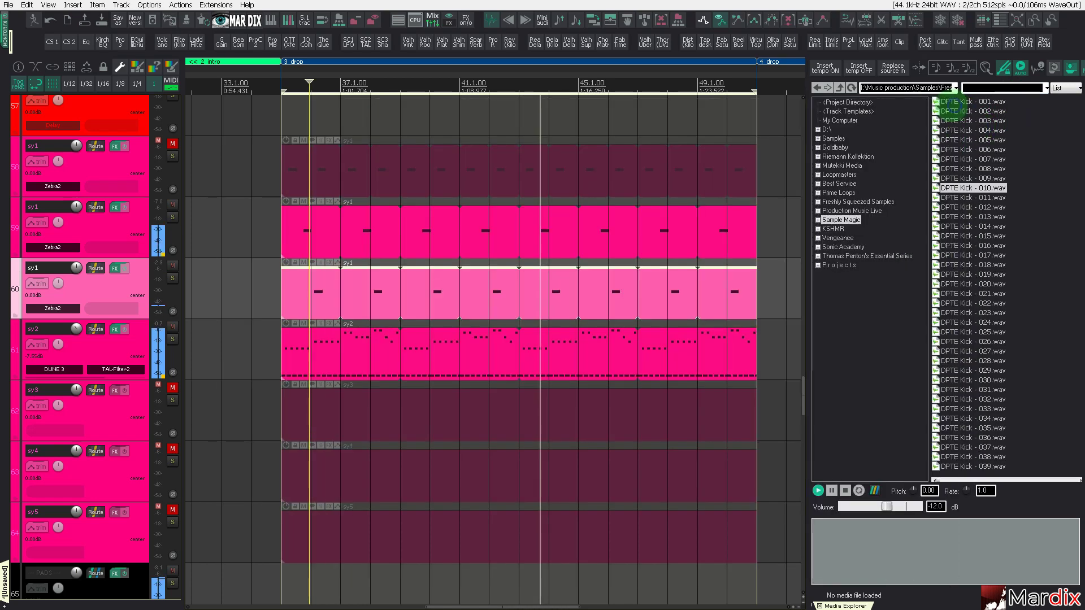
# Step: Unmute the first sy1 track, replay from the start of the drop and select the sy2 track
pyautogui.click(172, 144)
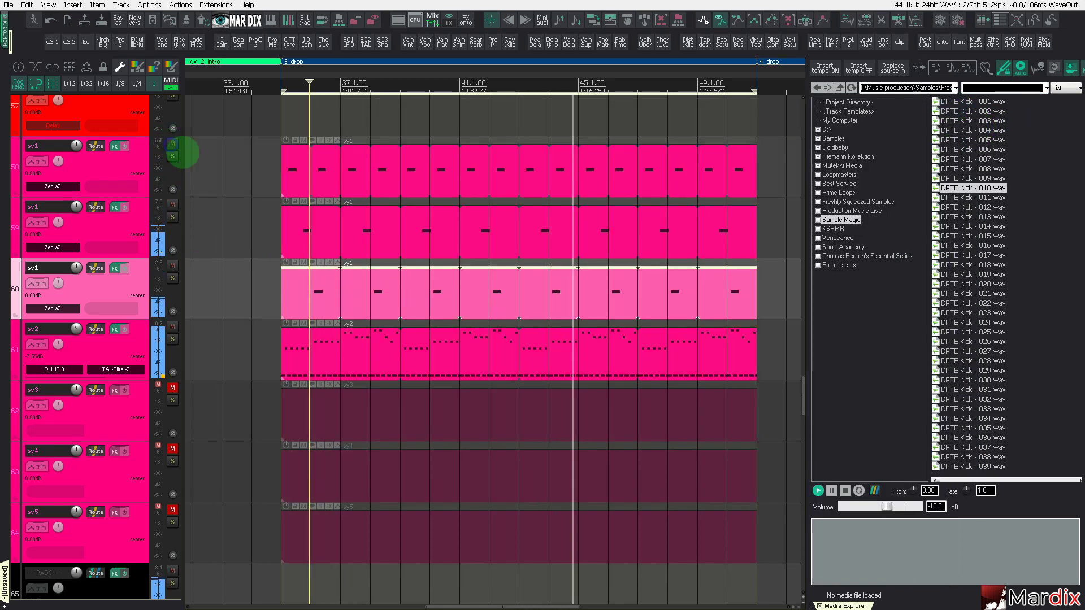
pyautogui.click(267, 162)
pyautogui.click(127, 343)
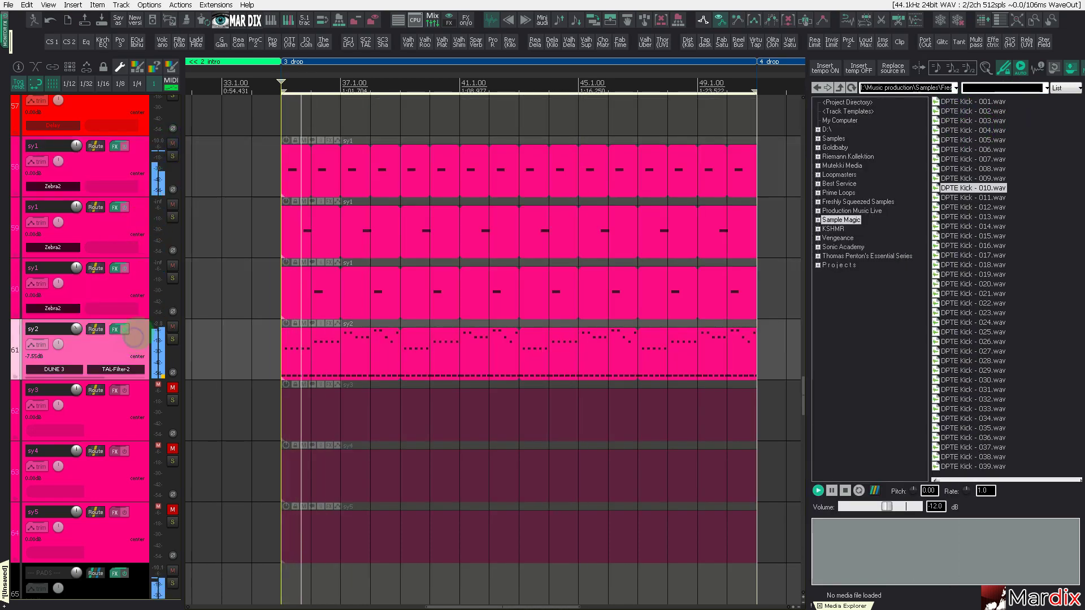
# Step: Mute the middle of the three sy1 synth tracks, track 59
pyautogui.click(311, 346)
pyautogui.scroll(-5, 312, 345)
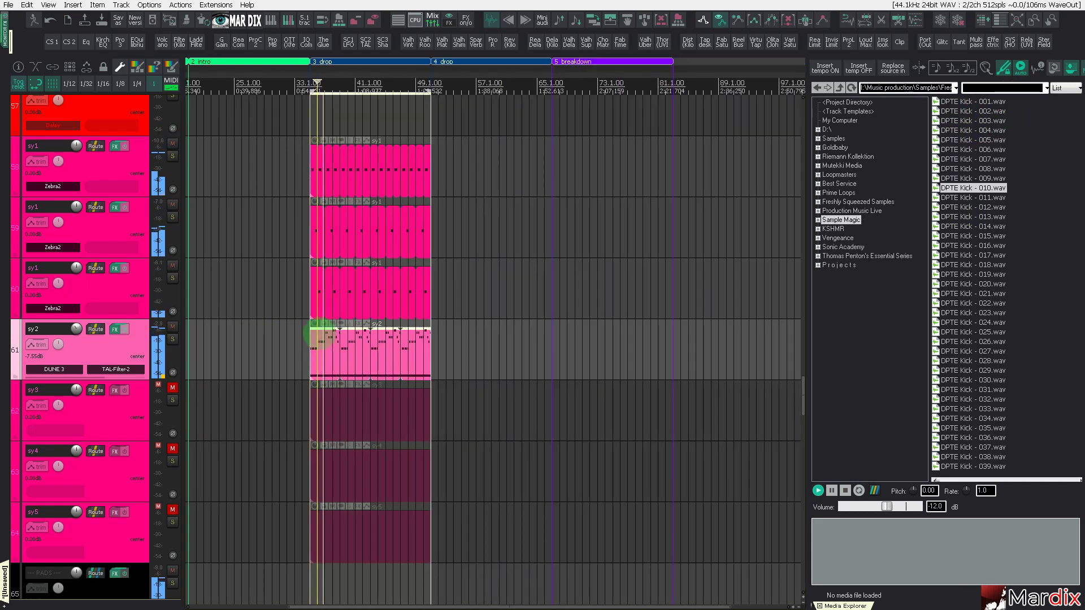
pyautogui.scroll(3, 316, 338)
pyautogui.scroll(2, 316, 338)
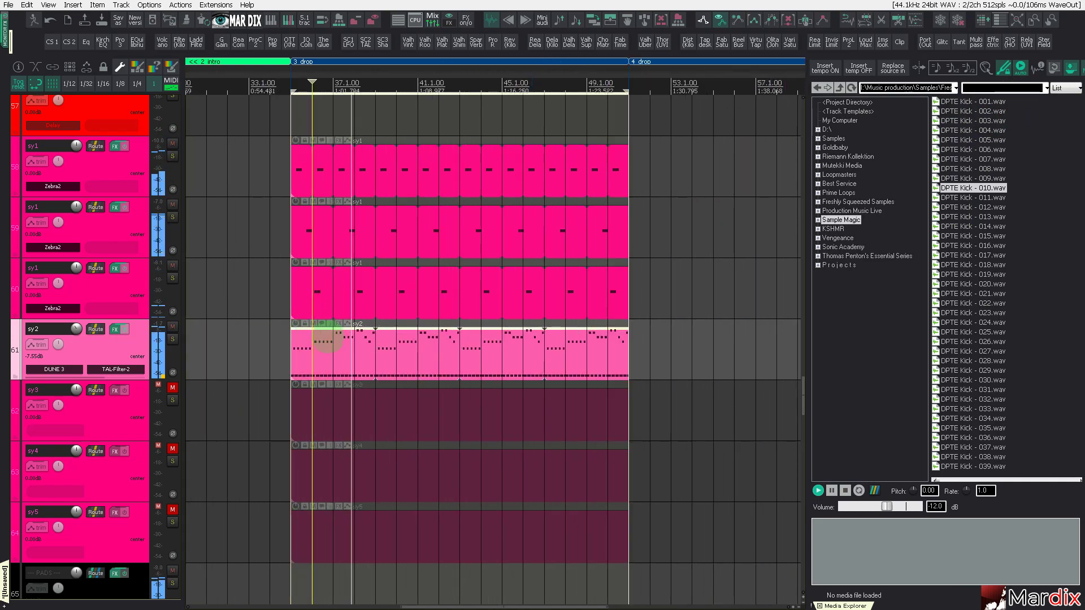
pyautogui.scroll(1, 129, 311)
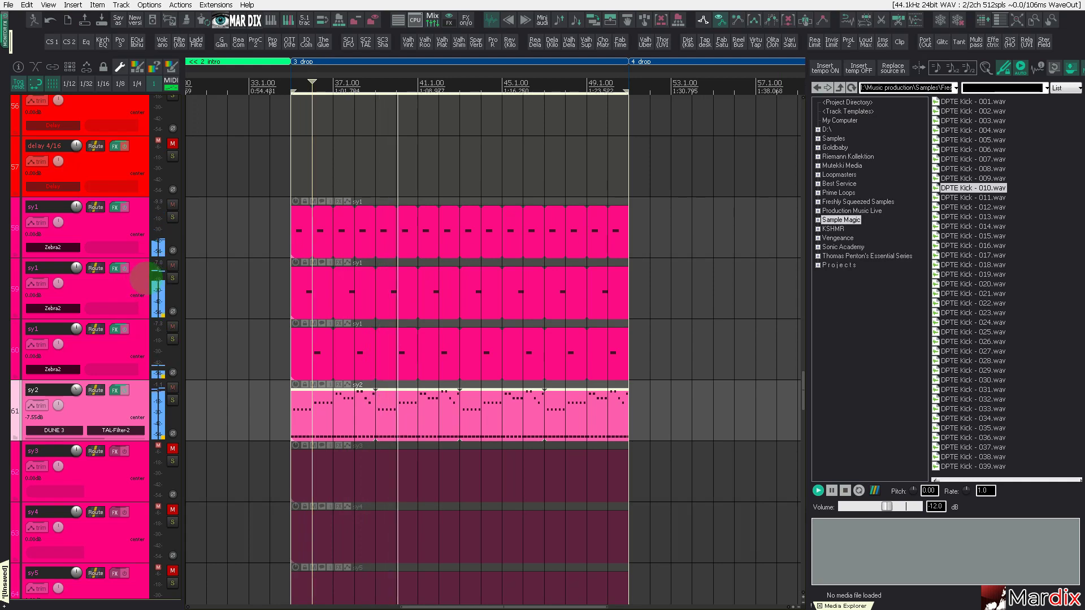
pyautogui.click(160, 281)
pyautogui.click(172, 266)
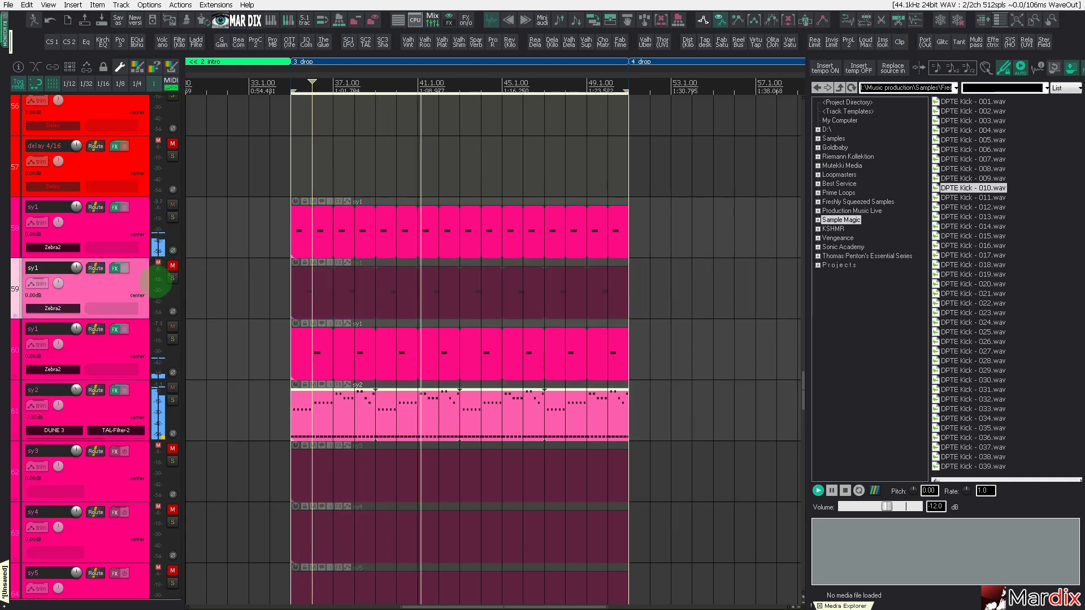
# Step: Unmute the cl1 track in the drum section and open its ReaSamplOmatic5000 sampler
pyautogui.scroll(-1, 126, 292)
pyautogui.scroll(16, 126, 292)
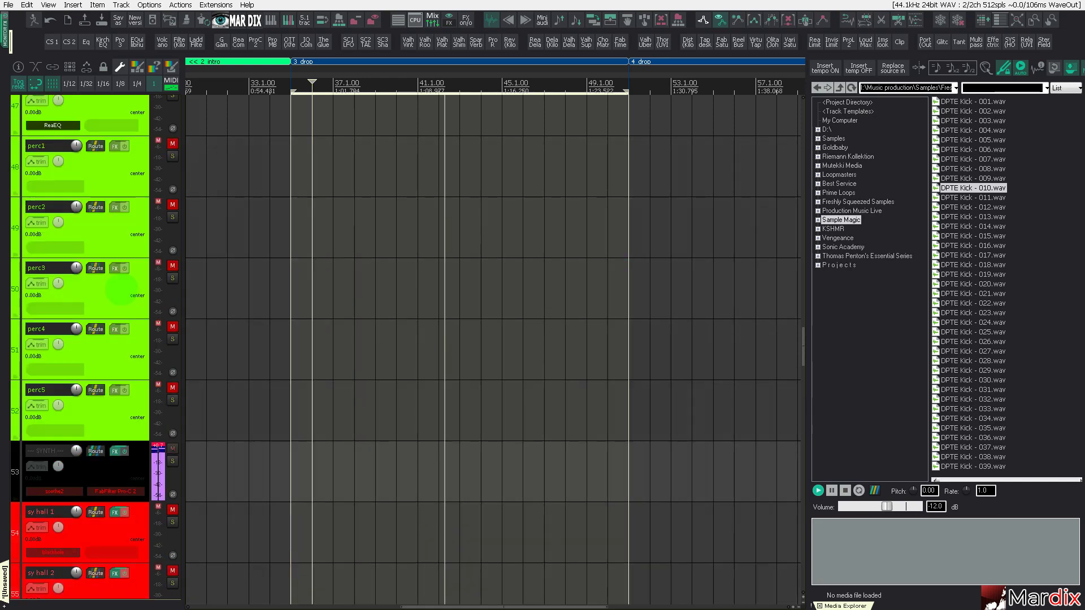
pyautogui.scroll(12, 120, 290)
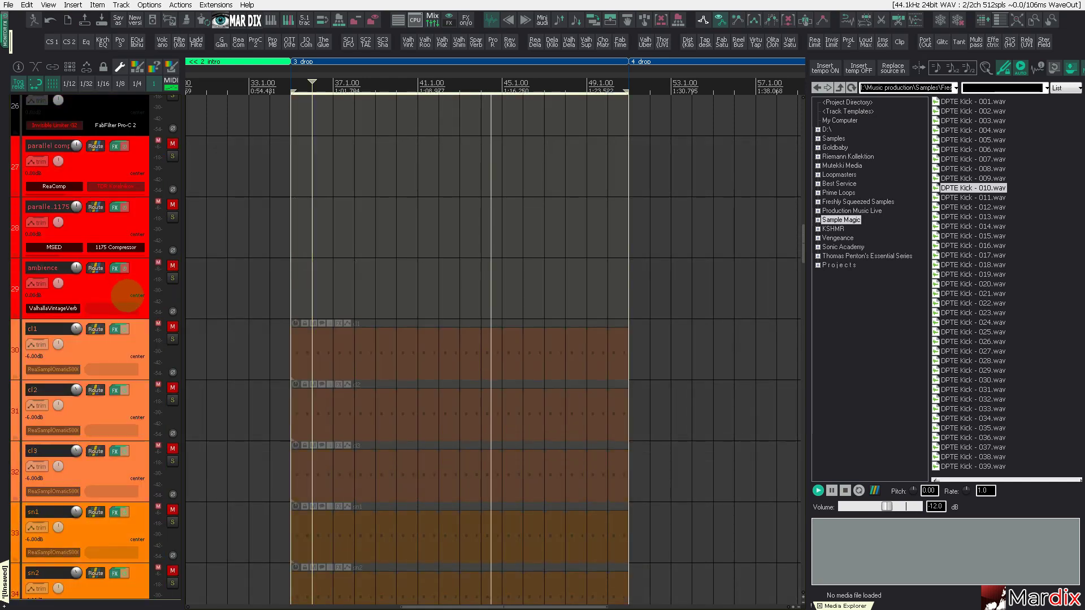
pyautogui.click(173, 327)
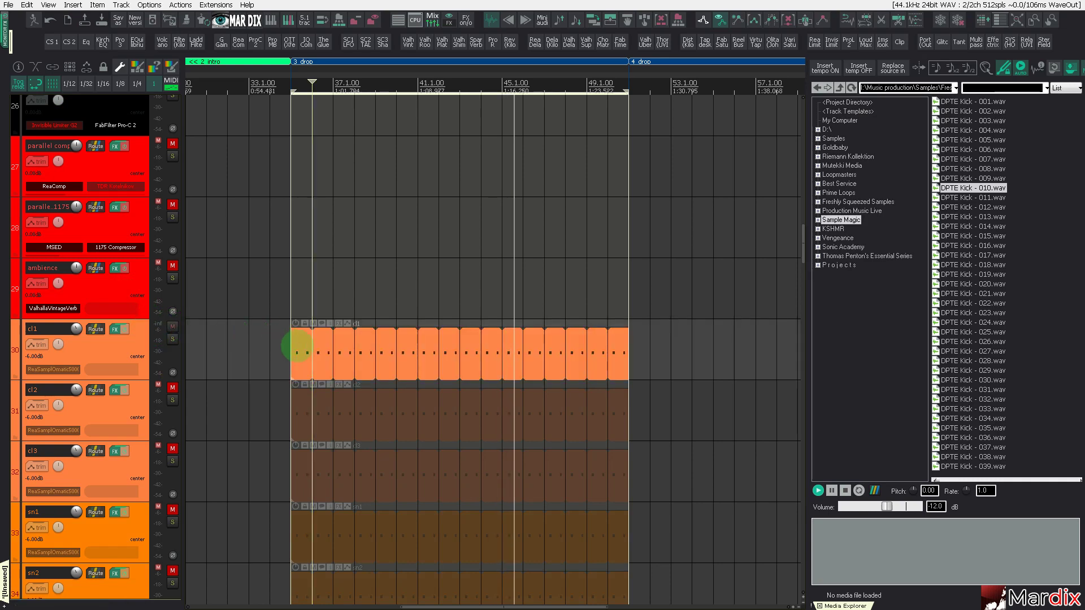
pyautogui.click(133, 346)
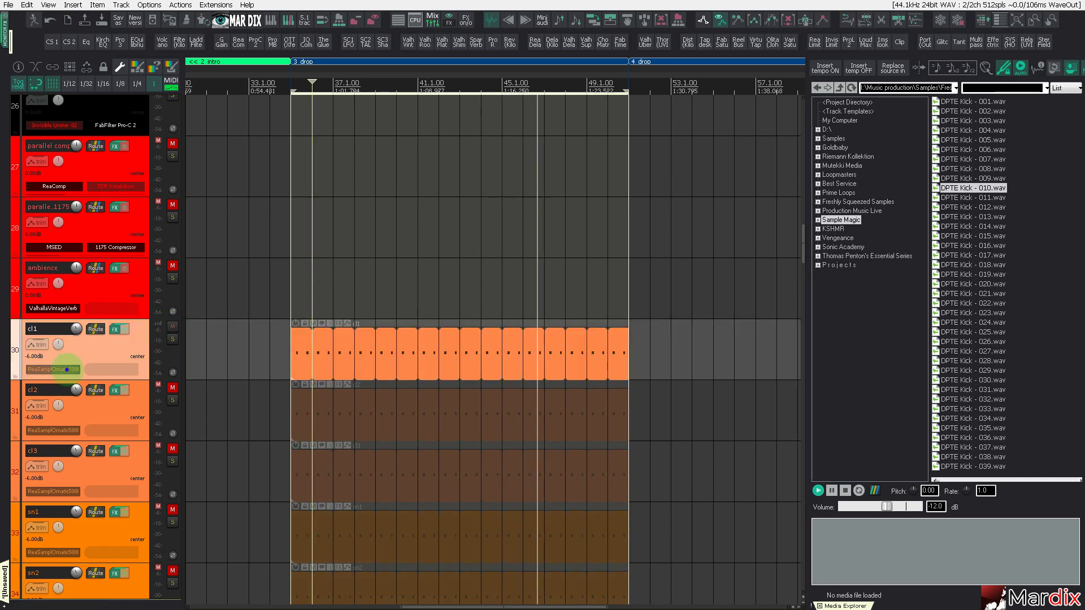
pyautogui.click(67, 370)
# Step: Load DPTE Snare - 001.wav from the DPTE Snares folder into cl1's sampler and unmute the DRUMS parent track
pyautogui.press('BackSpace')
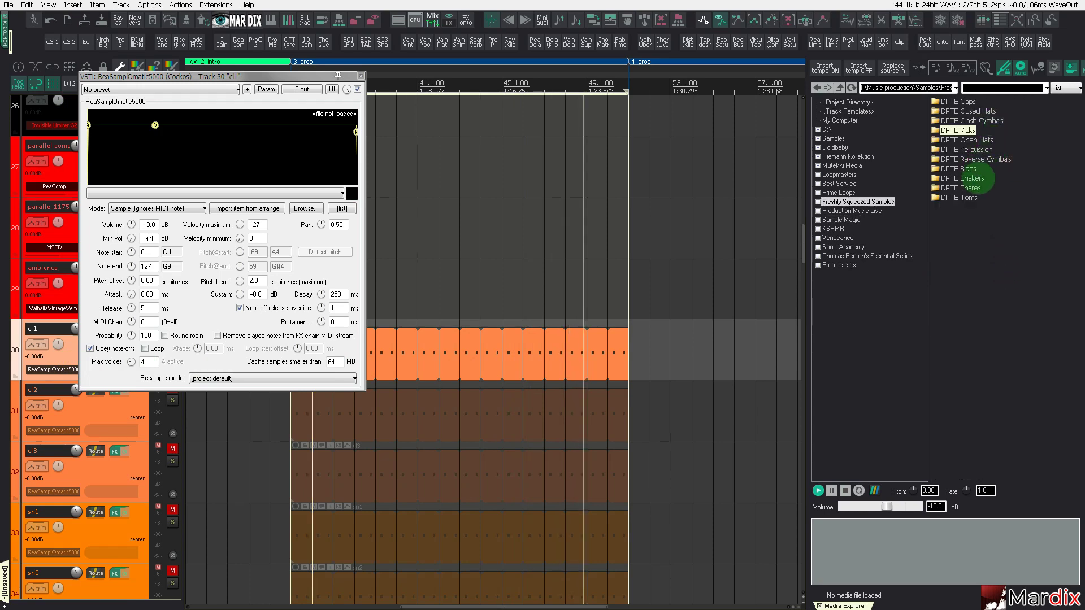
pyautogui.doubleClick(978, 188)
pyautogui.press('Down')
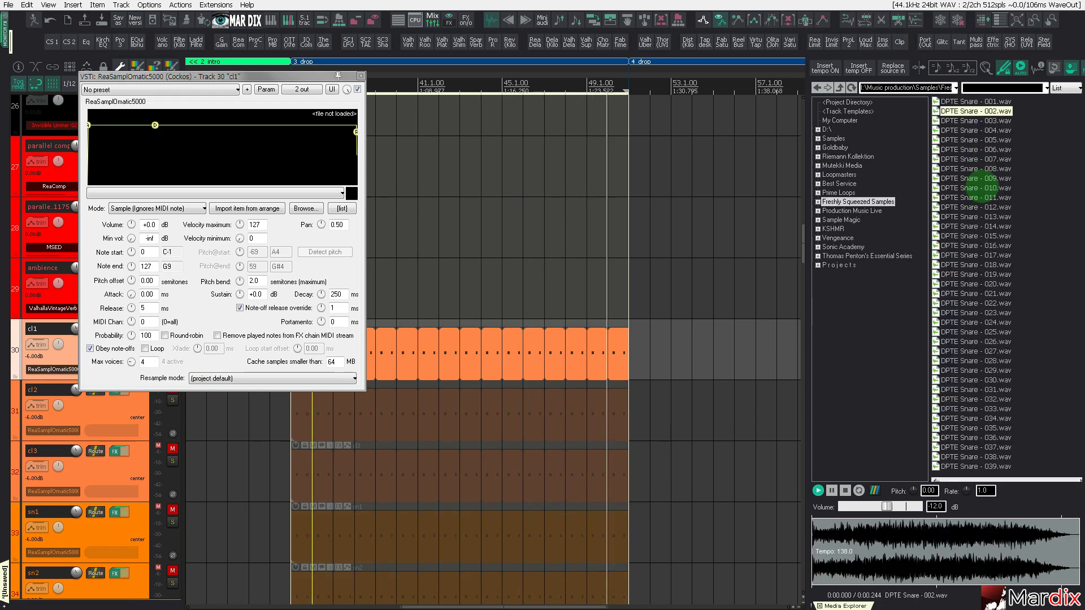
pyautogui.click(962, 105)
pyautogui.moveTo(961, 104); pyautogui.dragTo(298, 158)
pyautogui.click(361, 75)
pyautogui.scroll(5, 106, 278)
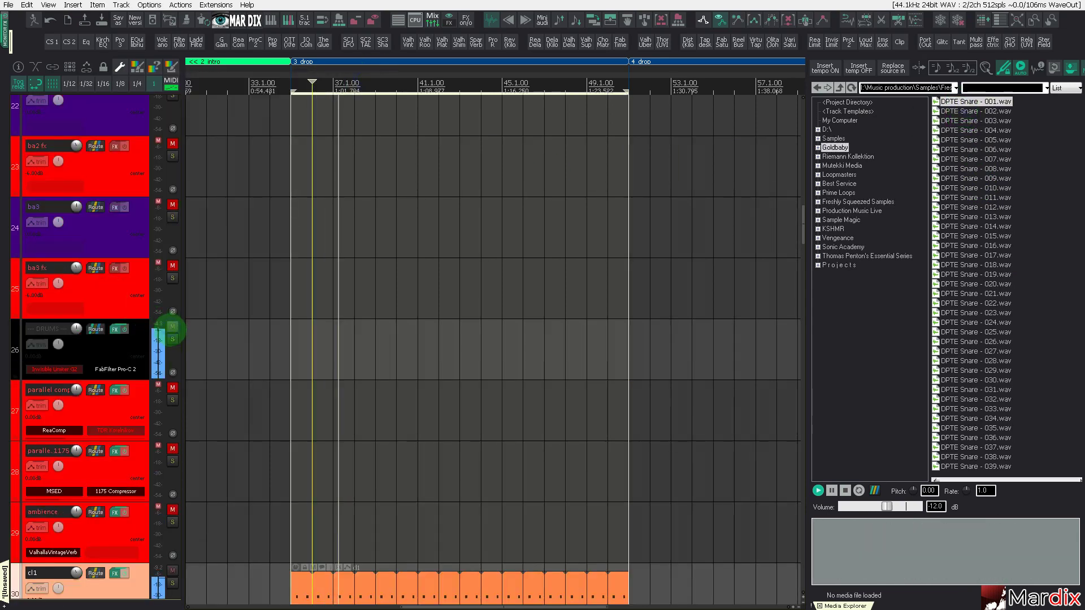
pyautogui.click(141, 334)
# Step: In cl1's MIDI pattern, lengthen the snare notes on beat four of each bar to an eighth note
pyautogui.scroll(-4, 144, 329)
pyautogui.scroll(-2, 230, 267)
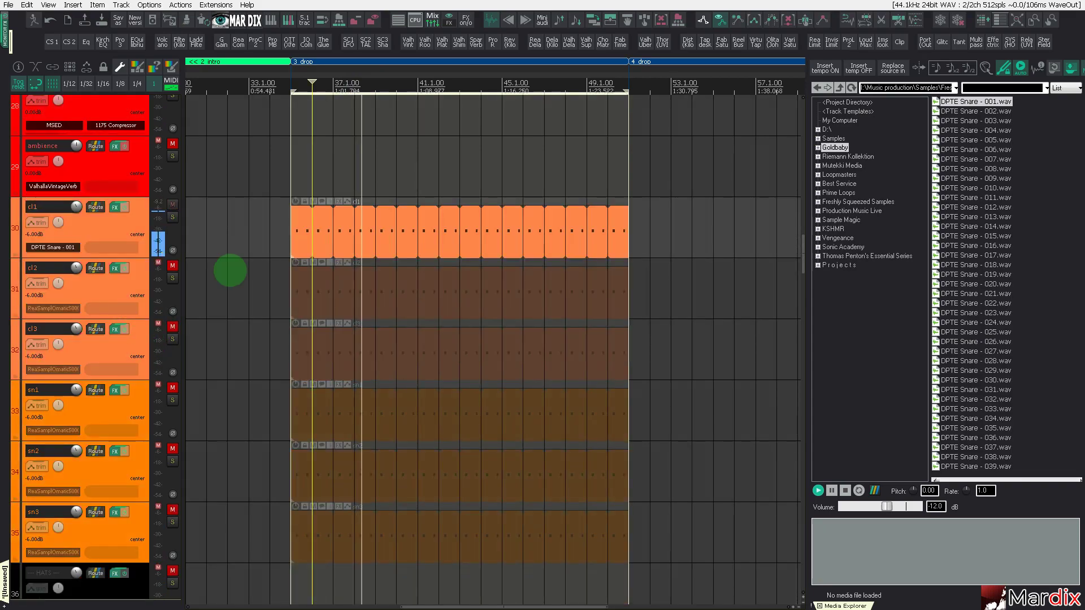
pyautogui.doubleClick(346, 232)
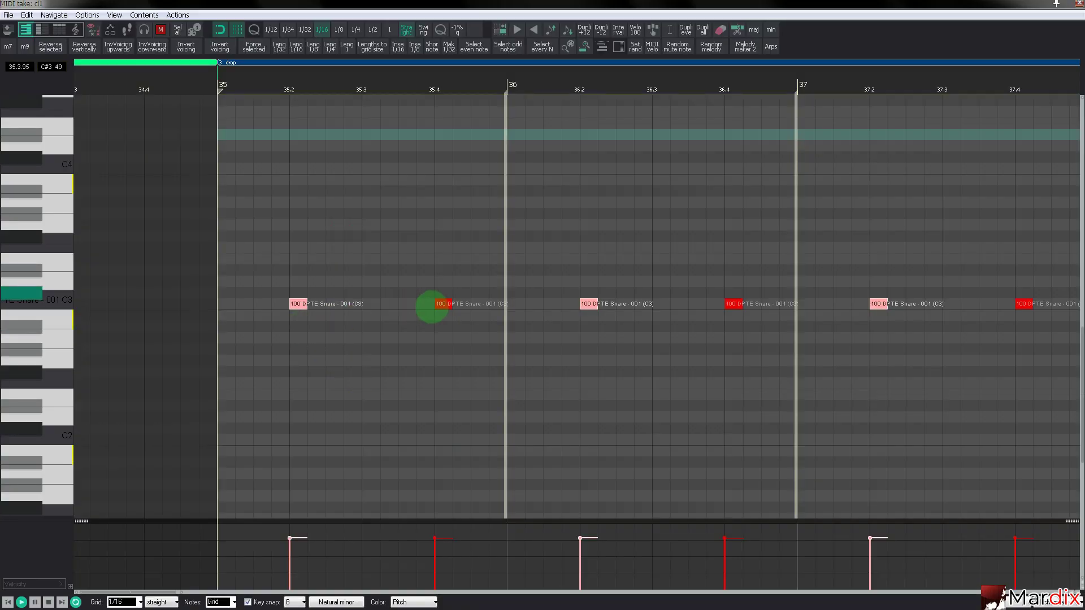
pyautogui.click(440, 304)
pyautogui.click(454, 307)
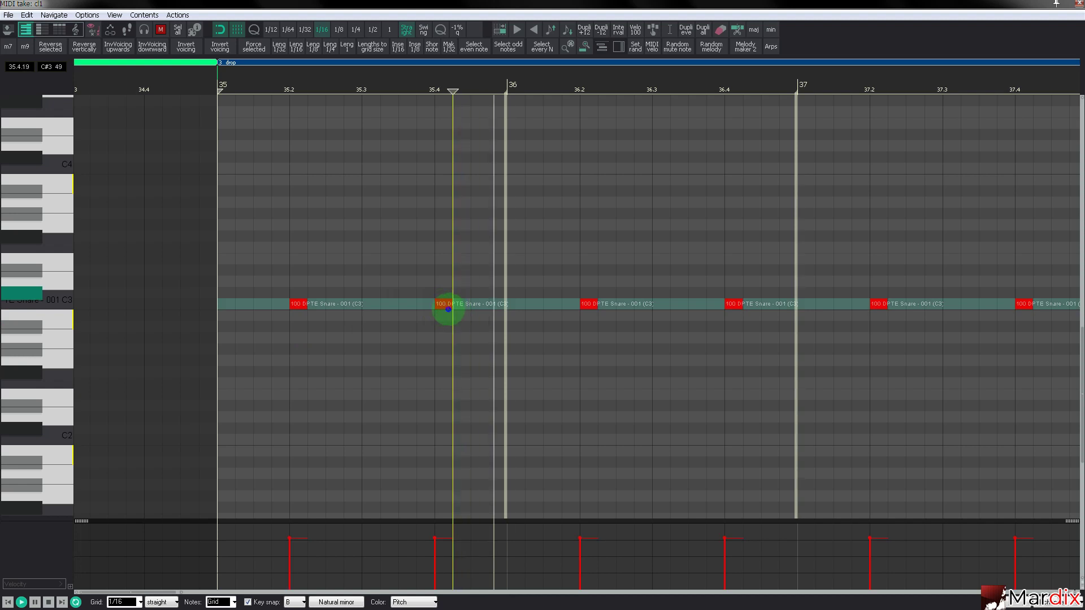
pyautogui.moveTo(452, 307); pyautogui.dragTo(462, 308)
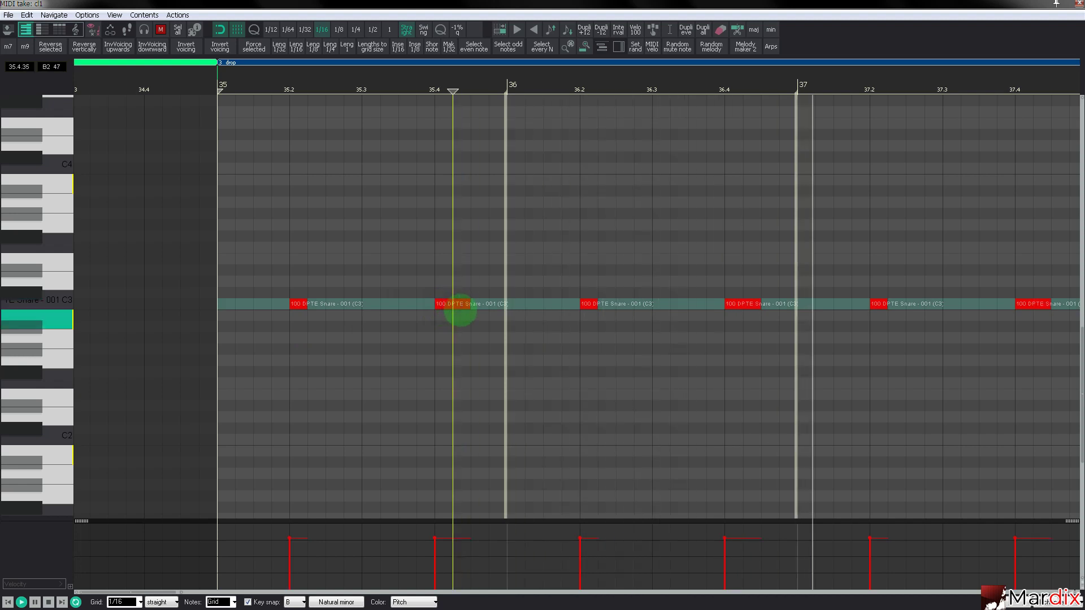
pyautogui.press('Escape')
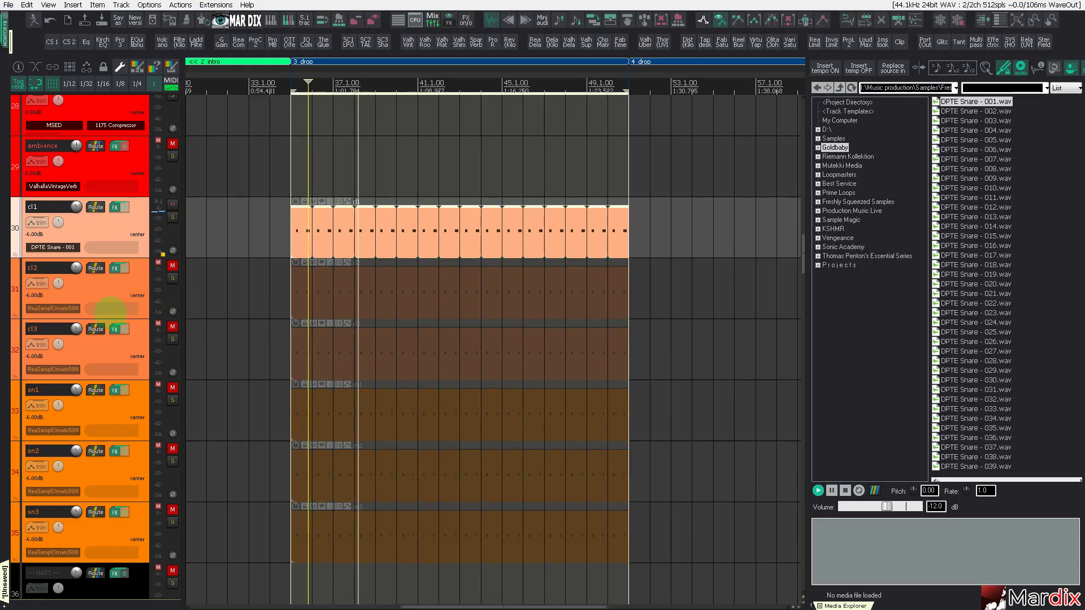
# Step: Unmute the HATS parent track and the hh1 track, and open hh1's ReaSamplOmatic5000 sampler
pyautogui.scroll(-3, 112, 311)
pyautogui.click(172, 204)
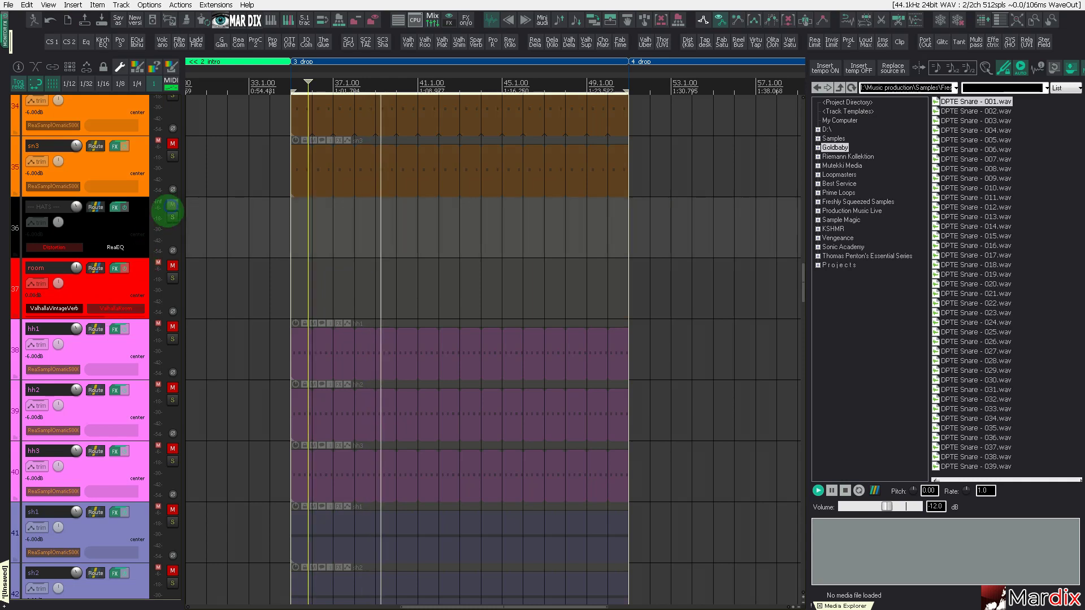
pyautogui.click(172, 326)
pyautogui.click(51, 354)
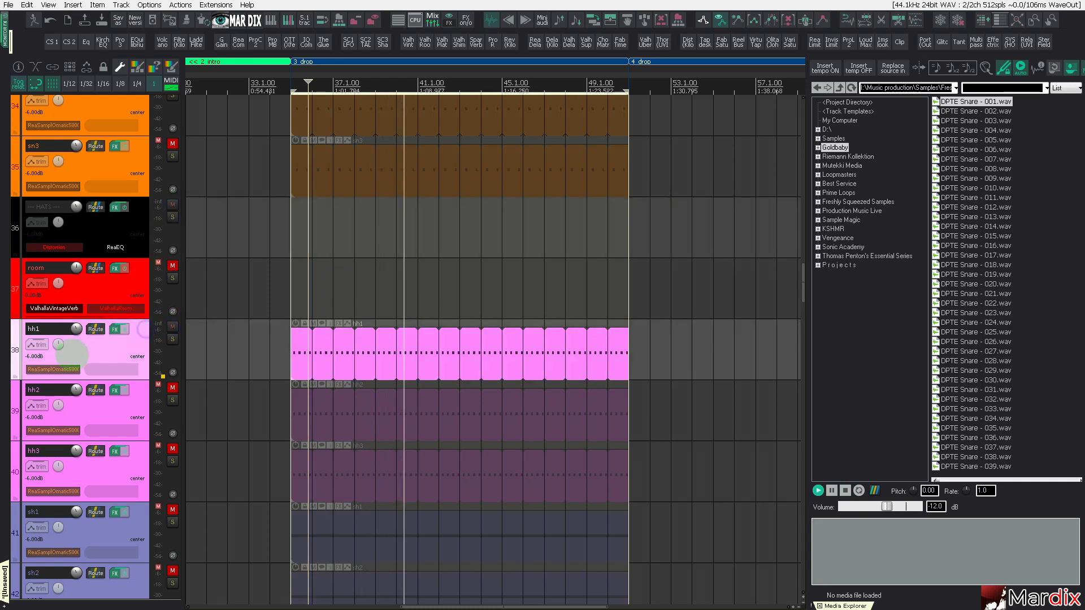
pyautogui.click(72, 366)
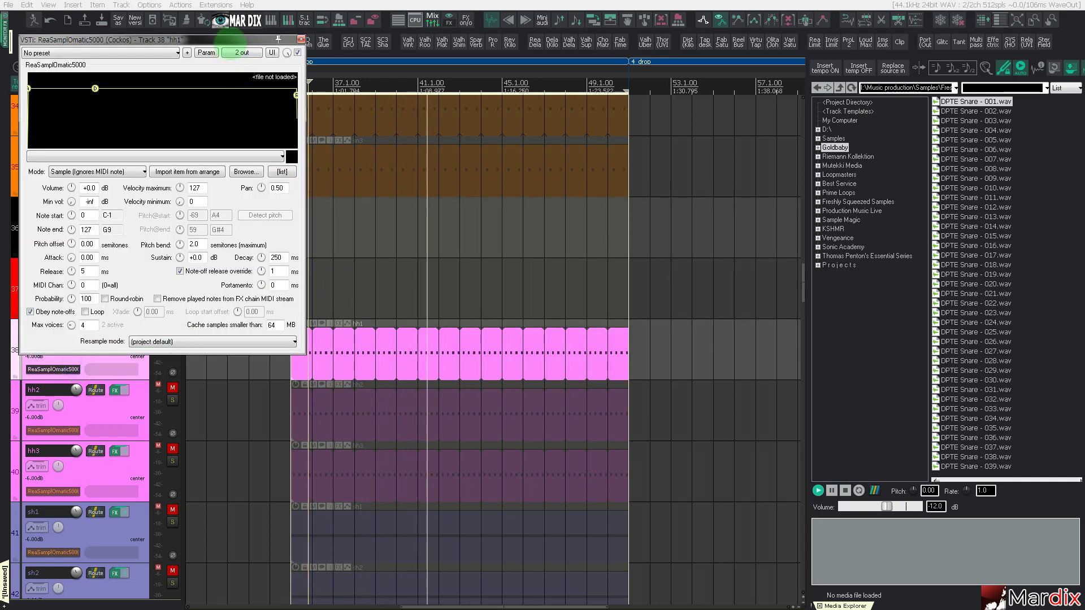
pyautogui.moveTo(225, 33); pyautogui.dragTo(542, 204)
# Step: Load DPTE Closed Hat - 001.wav from the DPTE Closed Hats folder into hh1's sampler and close the sampler
pyautogui.click(971, 263)
pyautogui.press('BackSpace')
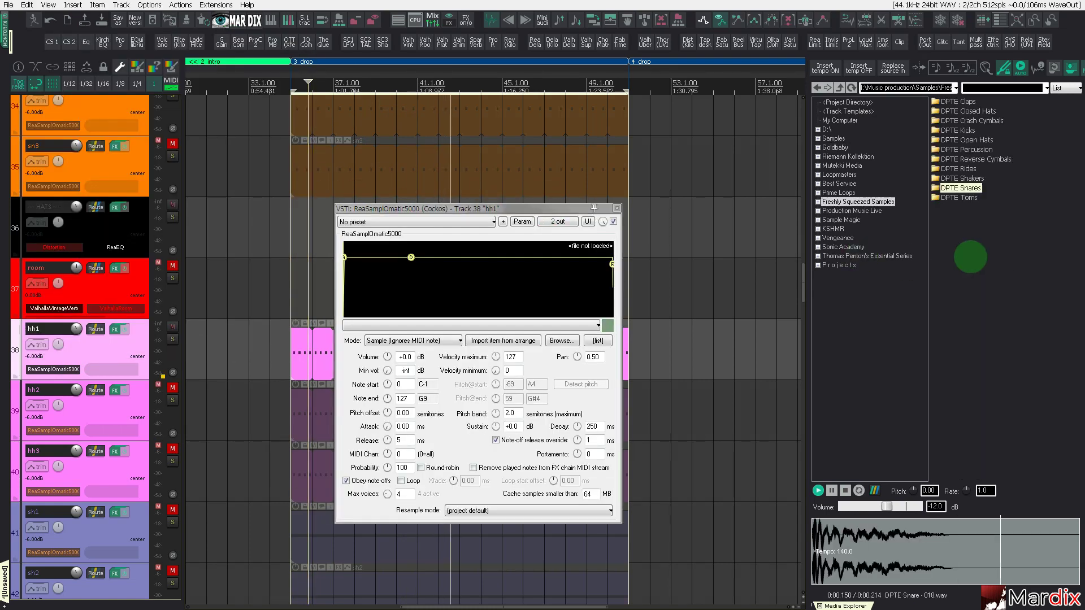
pyautogui.press('Up')
pyautogui.press('Up')
pyautogui.press('Up')
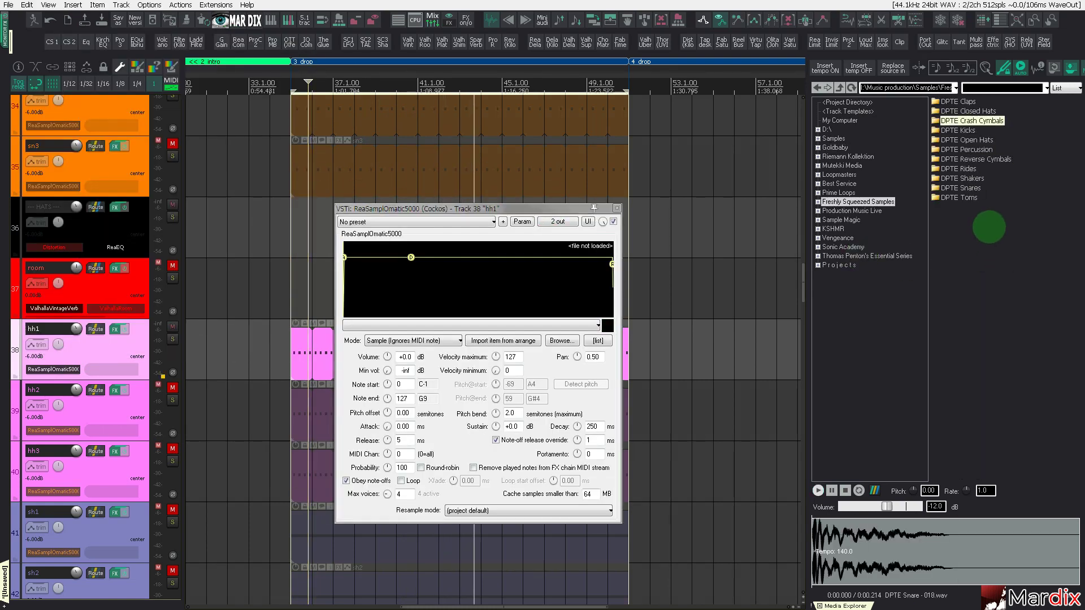
pyautogui.press('Return')
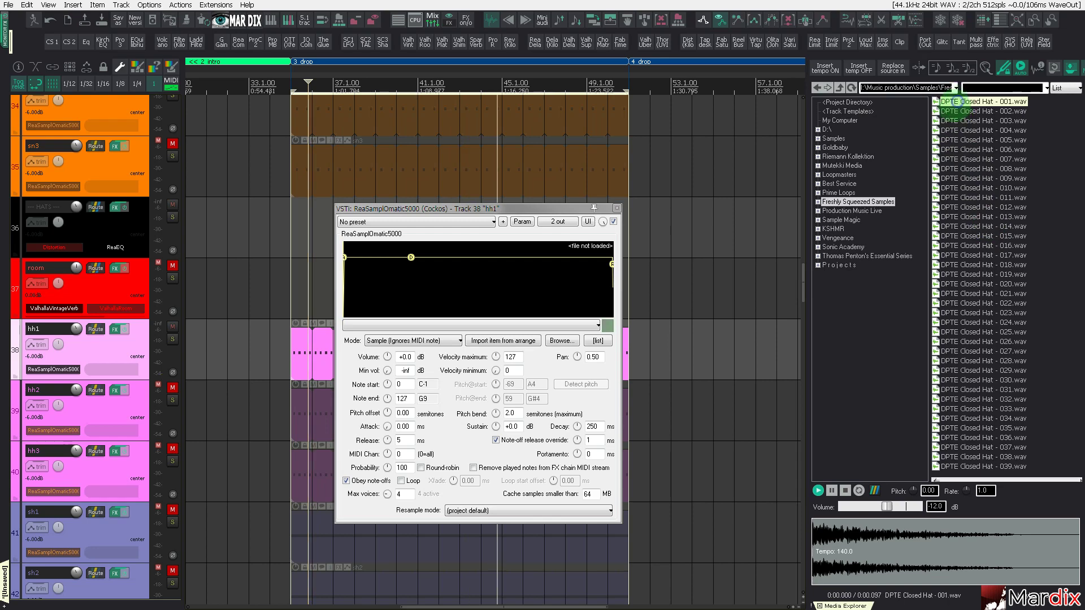
pyautogui.moveTo(960, 101); pyautogui.dragTo(568, 266)
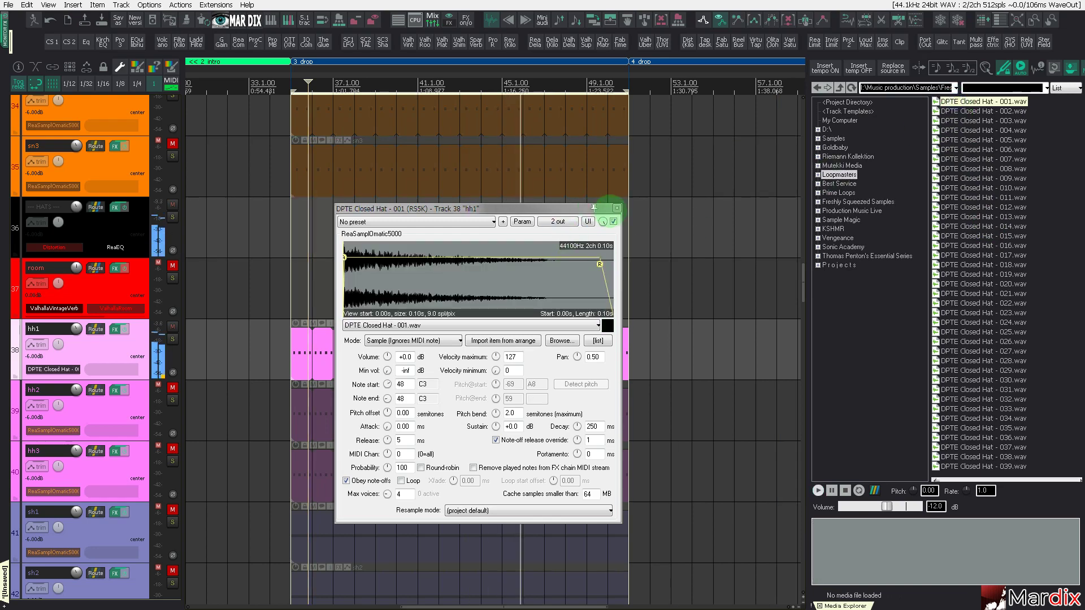
pyautogui.click(617, 208)
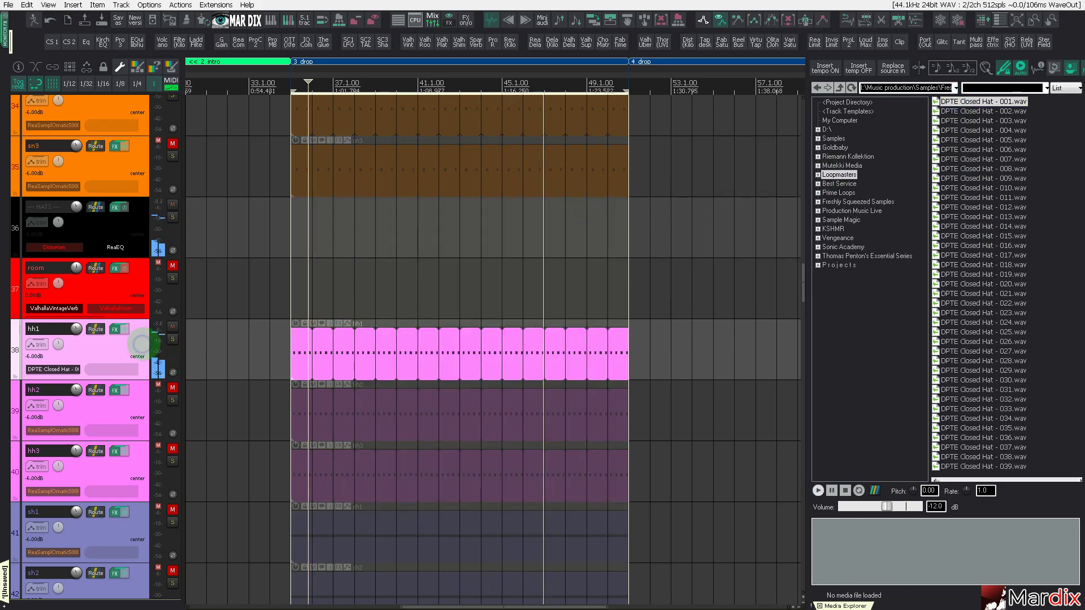
# Step: Switch the sample in hh1's sampler to DPTE Closed Hat - 002.wav
pyautogui.click(54, 369)
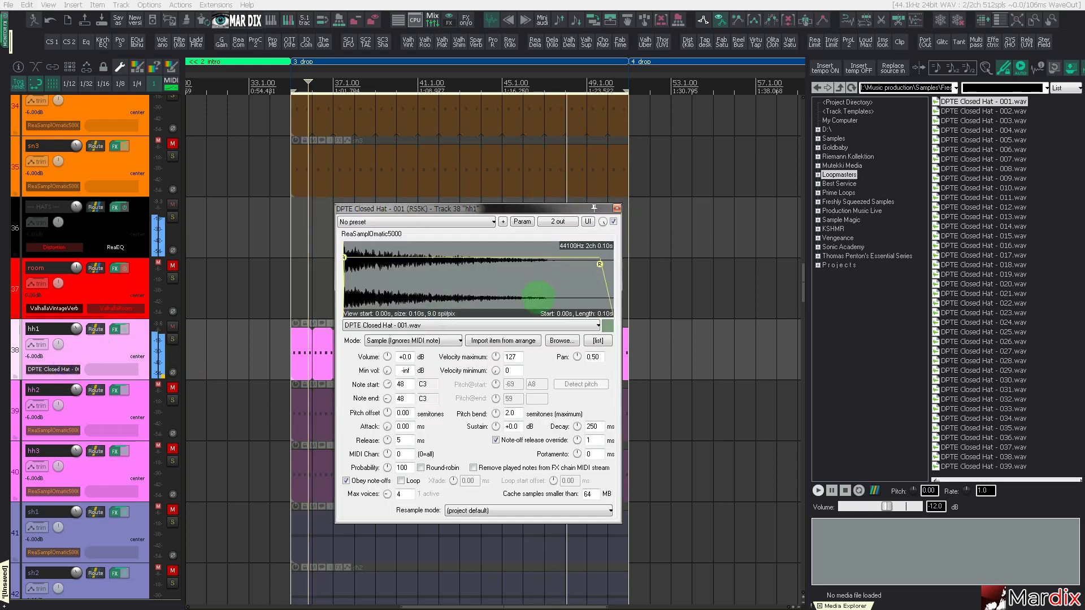
pyautogui.click(526, 325)
pyautogui.click(526, 343)
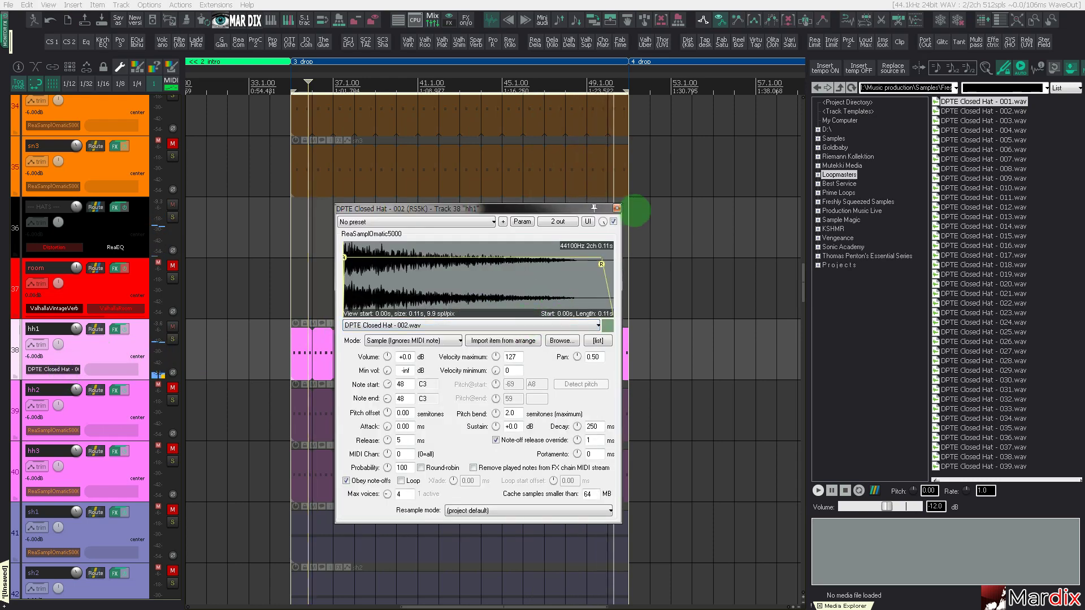
pyautogui.click(617, 208)
# Step: Audition the following snares in cl1's sampler and settle on DPTE Snare - 004.wav
pyautogui.scroll(8, 114, 343)
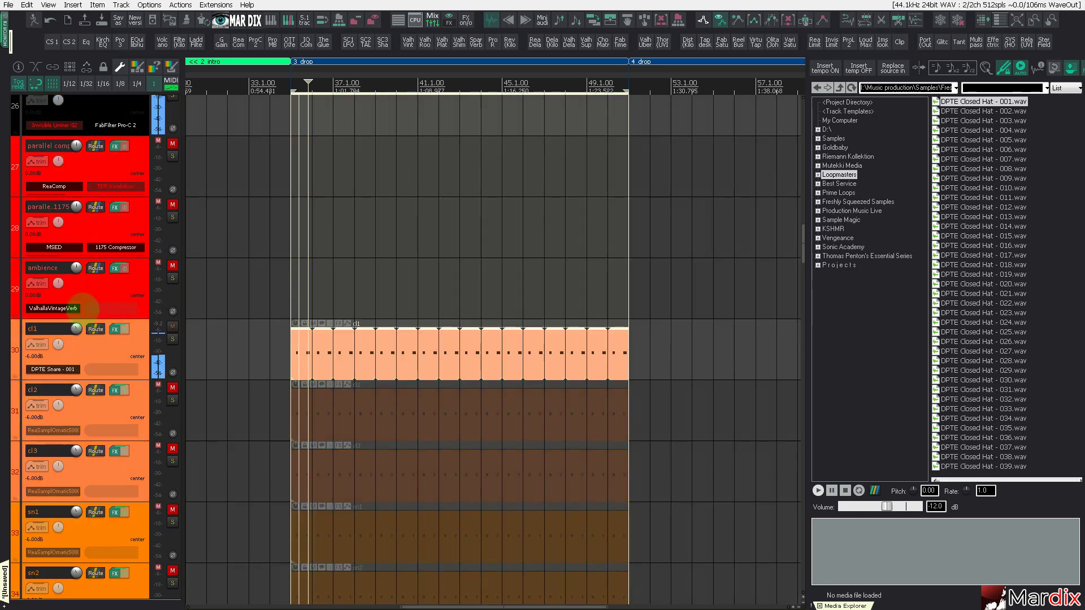
pyautogui.click(116, 330)
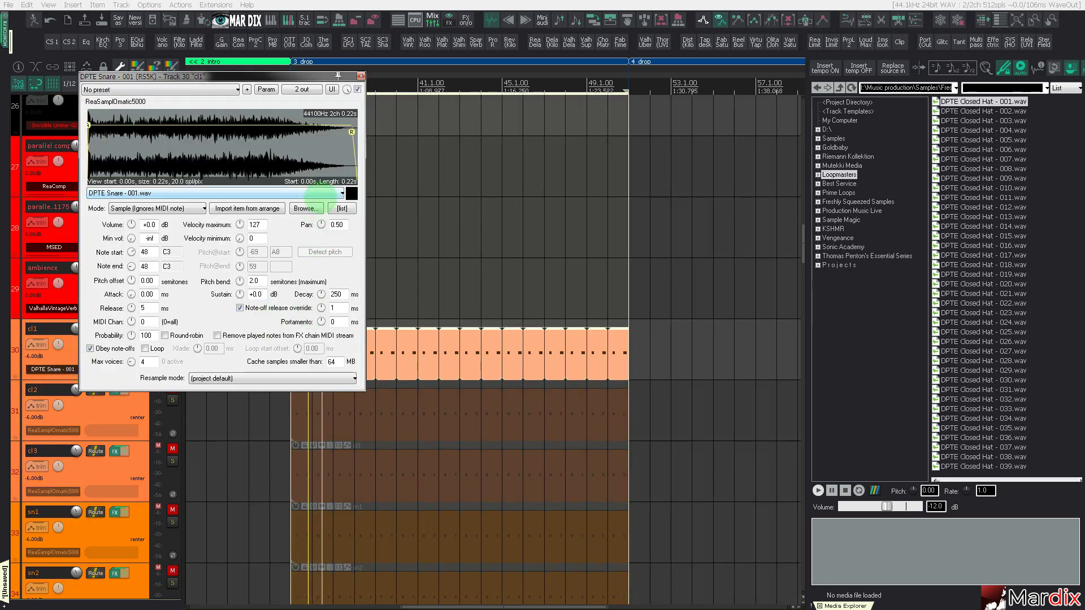
pyautogui.scroll(-1, 324, 193)
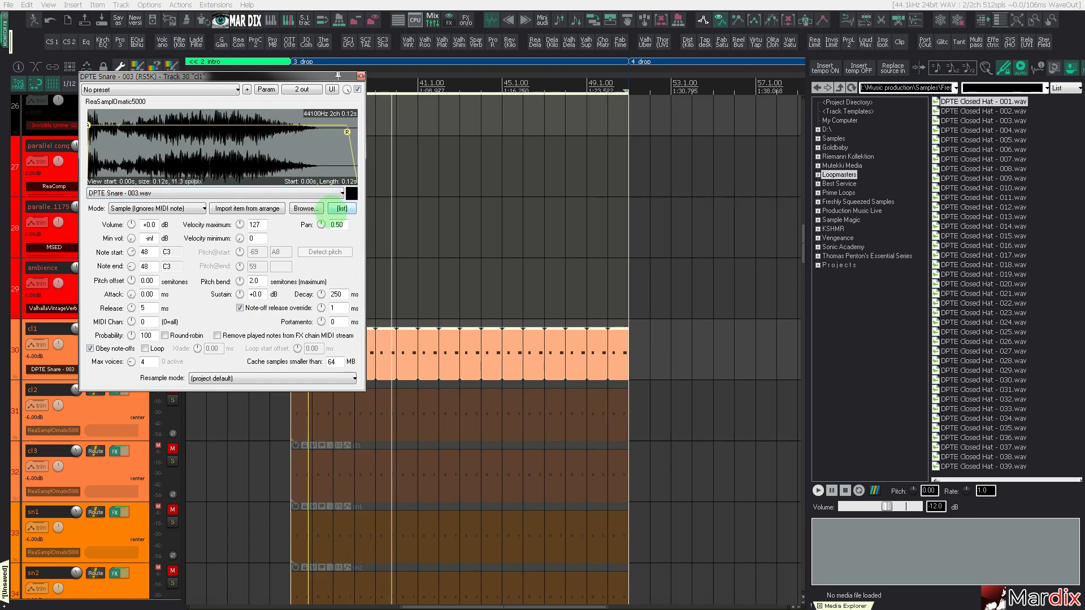
pyautogui.scroll(-1, 301, 193)
pyautogui.moveTo(316, 75); pyautogui.dragTo(630, 199)
pyautogui.click(680, 201)
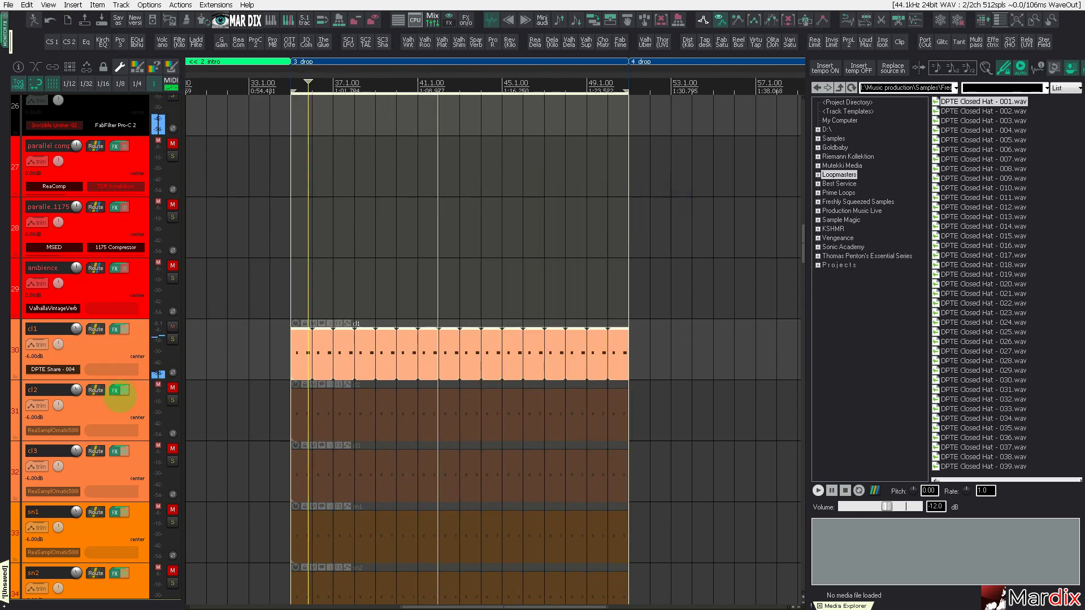
# Step: Switch hh1's sample to DPTE Closed Hat - 004.wav and pan the hh1 track about 48% right
pyautogui.scroll(-8, 117, 360)
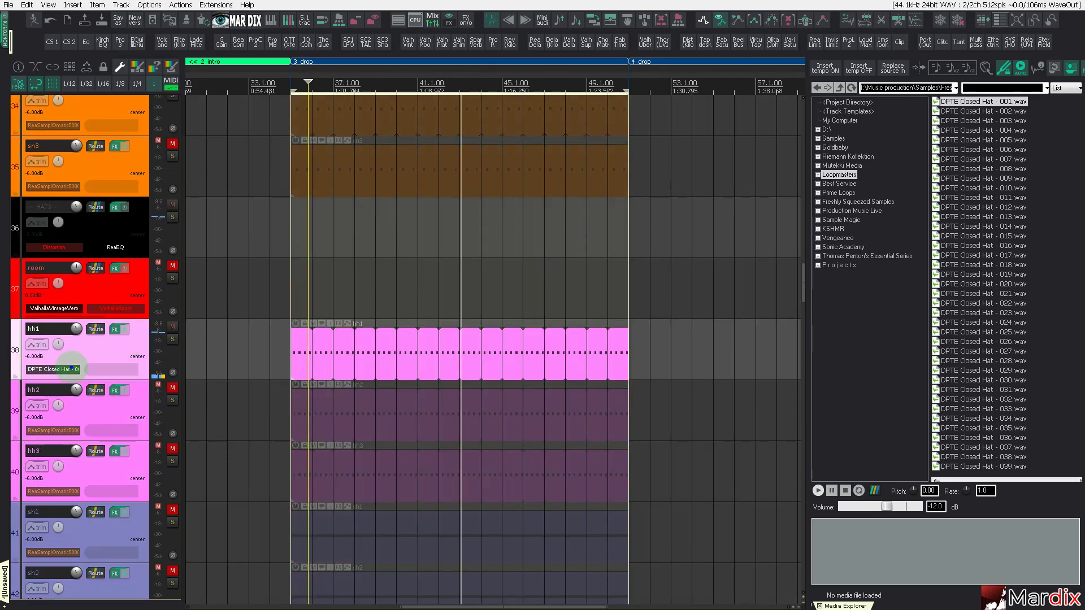
pyautogui.click(54, 369)
pyautogui.scroll(-1, 434, 322)
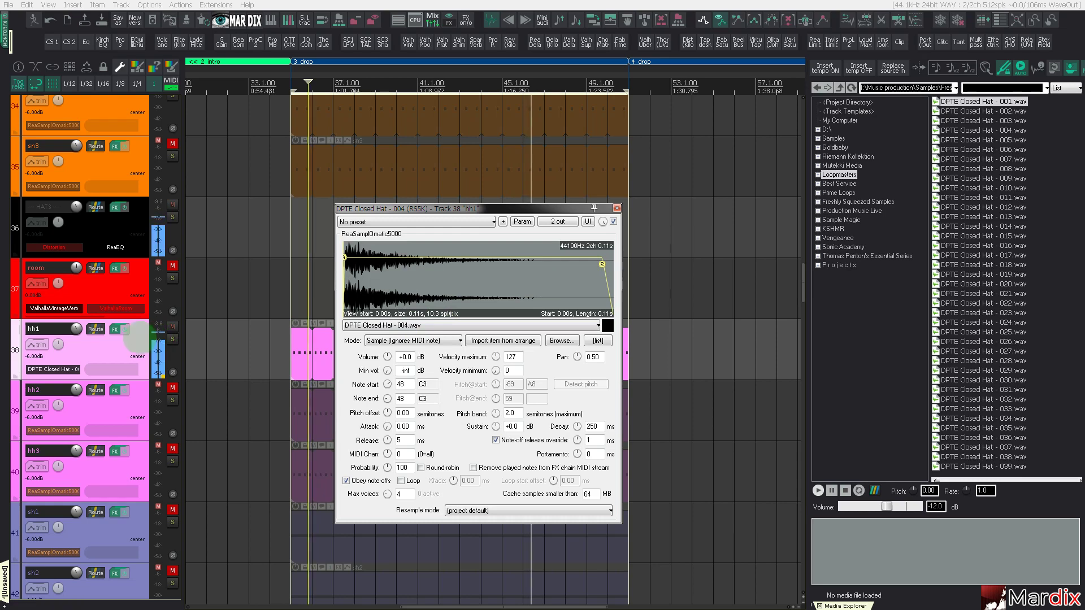
pyautogui.click(138, 338)
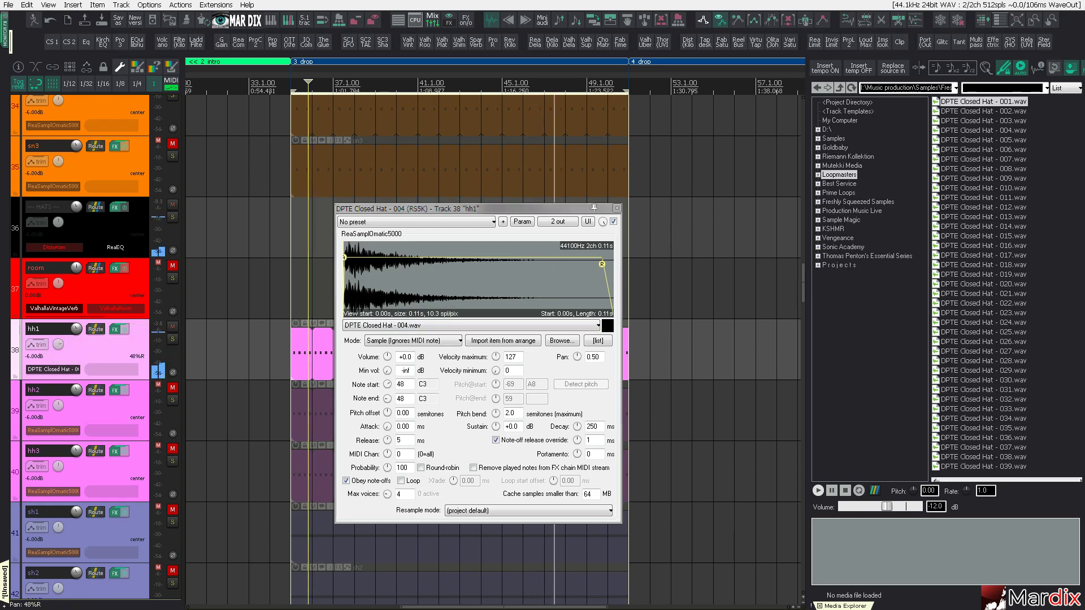
# Step: Audition further closed hats in hh1's sampler, advancing to DPTE Closed Hat - 007.wav
pyautogui.click(452, 325)
pyautogui.click(455, 338)
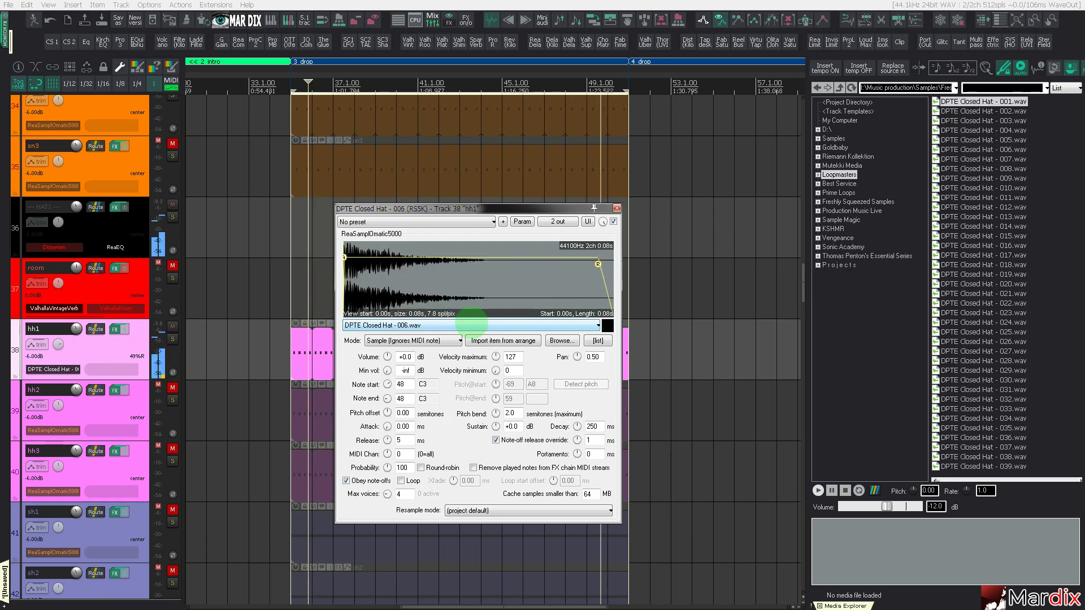
pyautogui.scroll(-1, 470, 322)
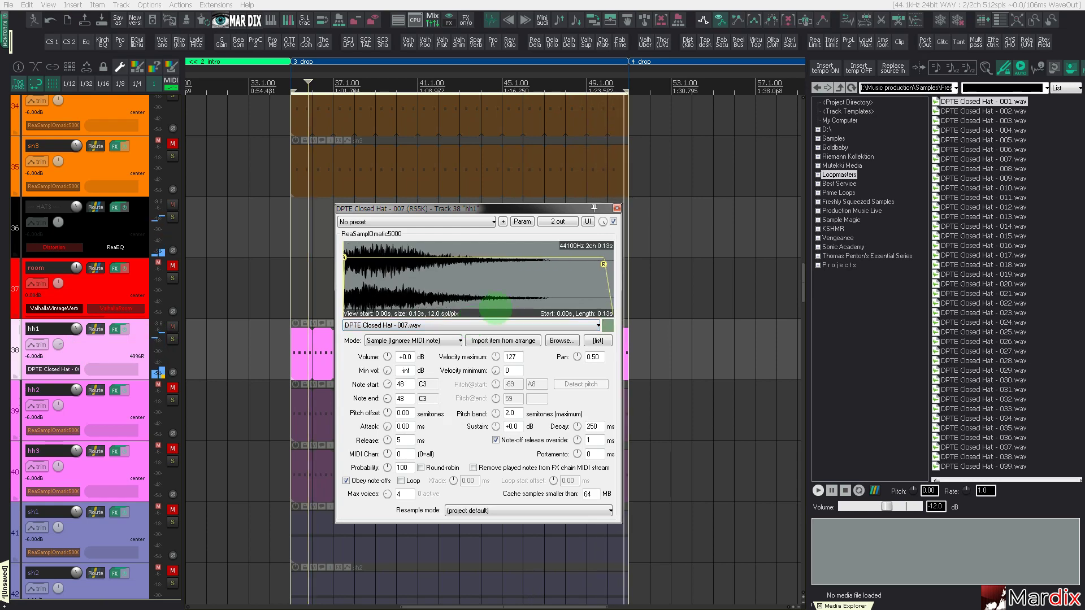
# Step: Close hh1's sampler, unmute the hh2 track and open its first MIDI item for editing
pyautogui.click(616, 209)
pyautogui.scroll(-1, 169, 376)
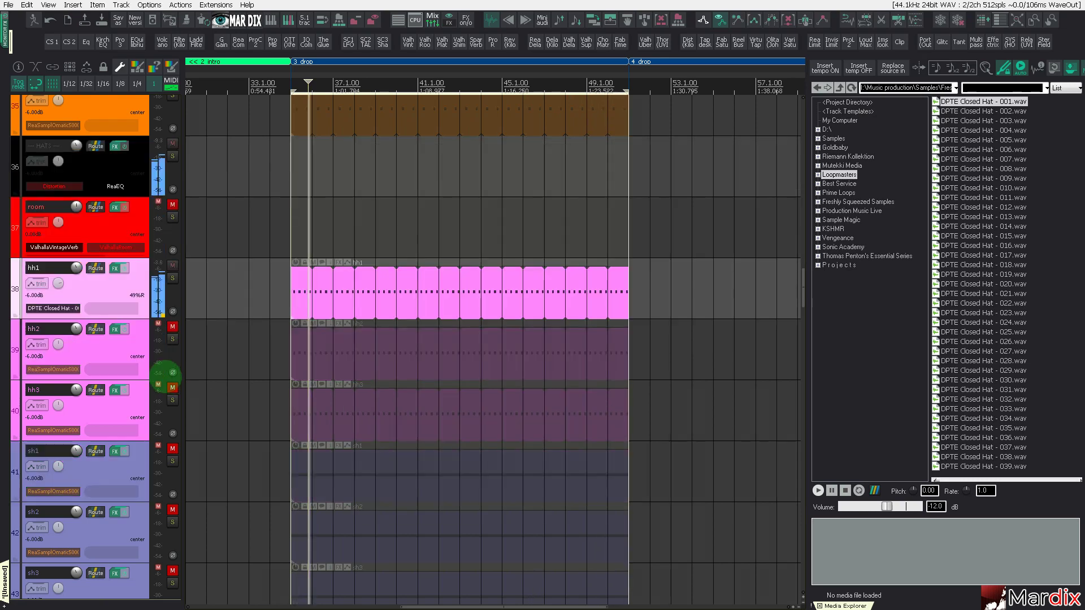
pyautogui.click(173, 327)
pyautogui.click(329, 350)
pyautogui.doubleClick(330, 351)
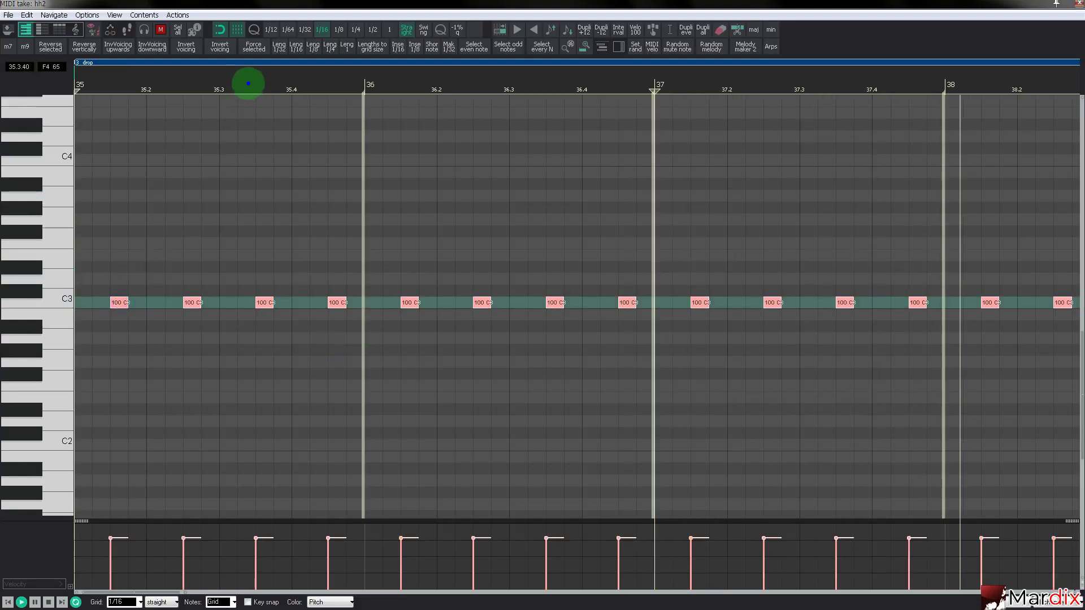
# Step: Fill the hh2 pattern with continuous 1/16 notes on C3 from bar 35 and select all of them
pyautogui.moveTo(247, 85); pyautogui.dragTo(411, 141)
pyautogui.moveTo(495, 304)
pyautogui.mouseDown()
pyautogui.moveTo(461, 303)
pyautogui.moveTo(509, 308)
pyautogui.moveTo(380, 332)
pyautogui.mouseUp()
pyautogui.moveTo(287, 299); pyautogui.dragTo(246, 303)
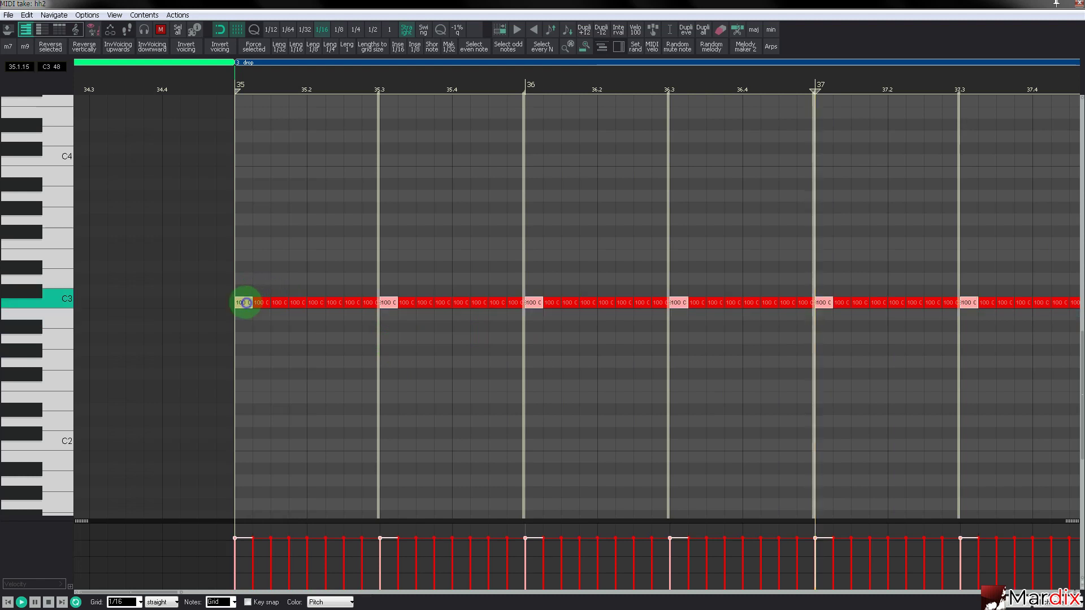
pyautogui.hotkey('ctrl', 'a')
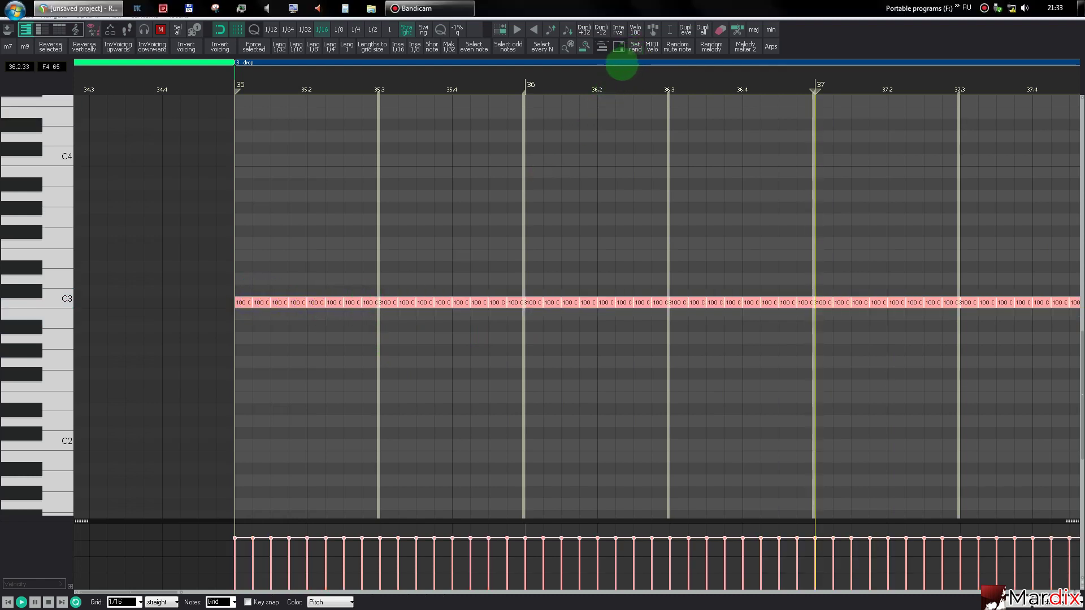
# Step: Close the MIDI editor and copy hh1's DPTE Closed Hat - 007 sampler onto the hh2 track
pyautogui.moveTo(796, 4); pyautogui.dragTo(650, 110)
pyautogui.click(928, 109)
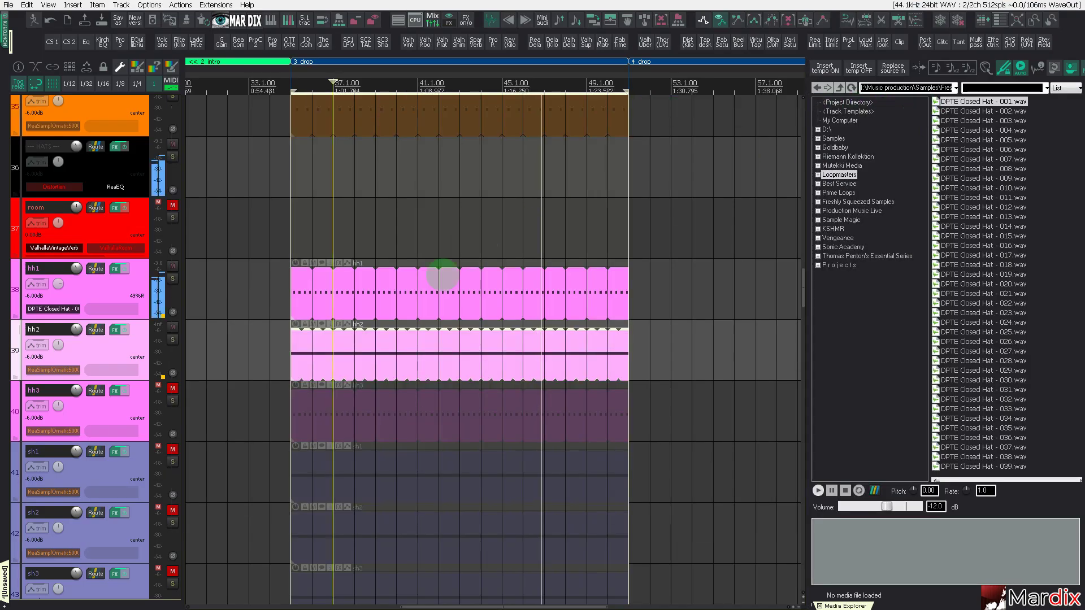
pyautogui.moveTo(72, 310); pyautogui.dragTo(85, 349)
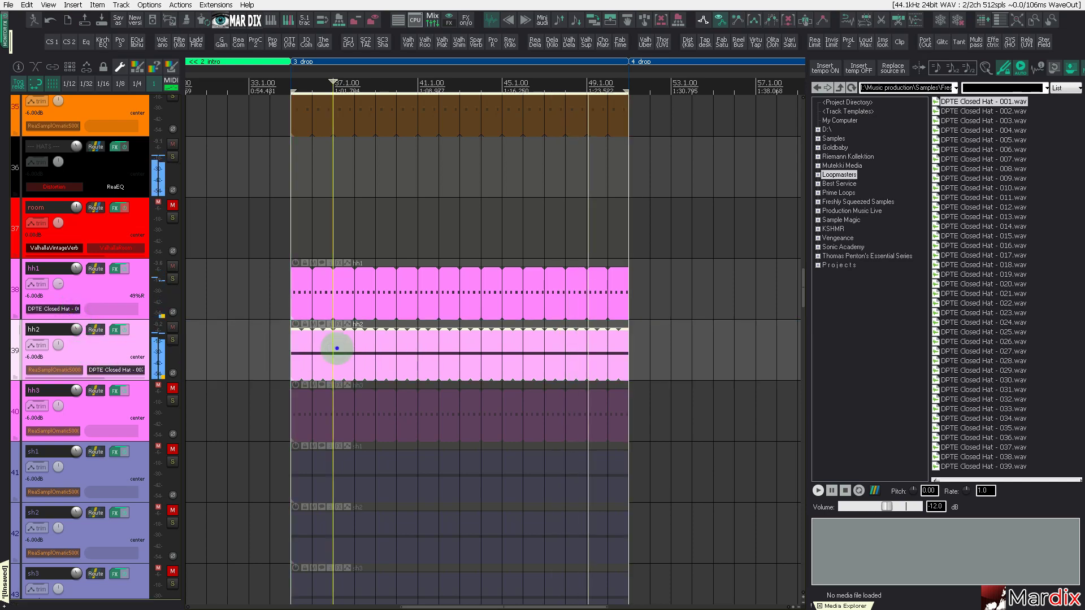
# Step: Randomize the velocities of the hh2 notes within a range of 1 to 100
pyautogui.doubleClick(337, 348)
pyautogui.click(822, 158)
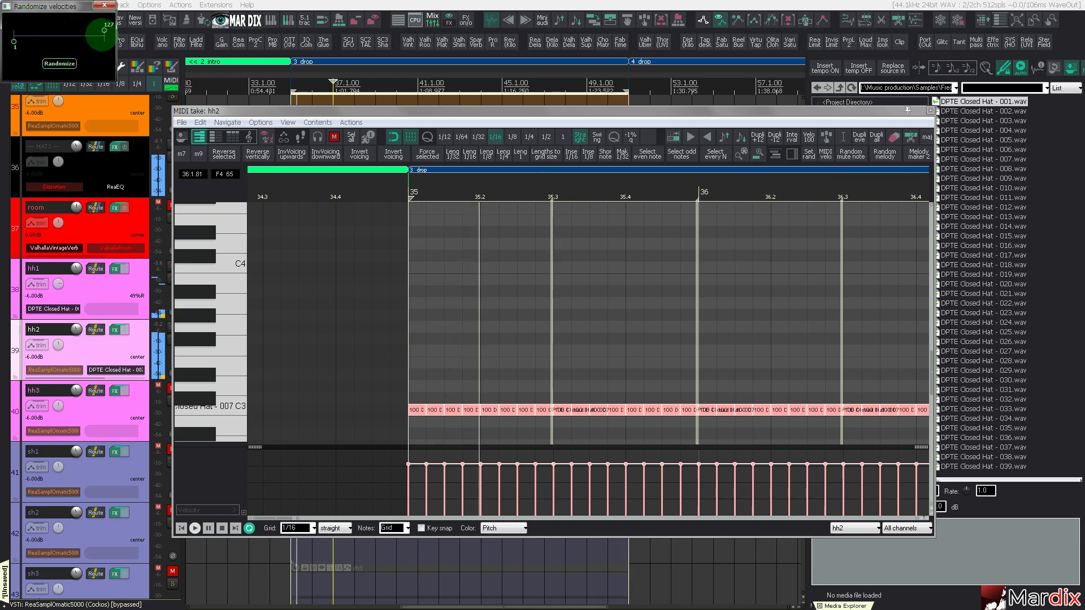
pyautogui.moveTo(102, 31); pyautogui.dragTo(90, 29)
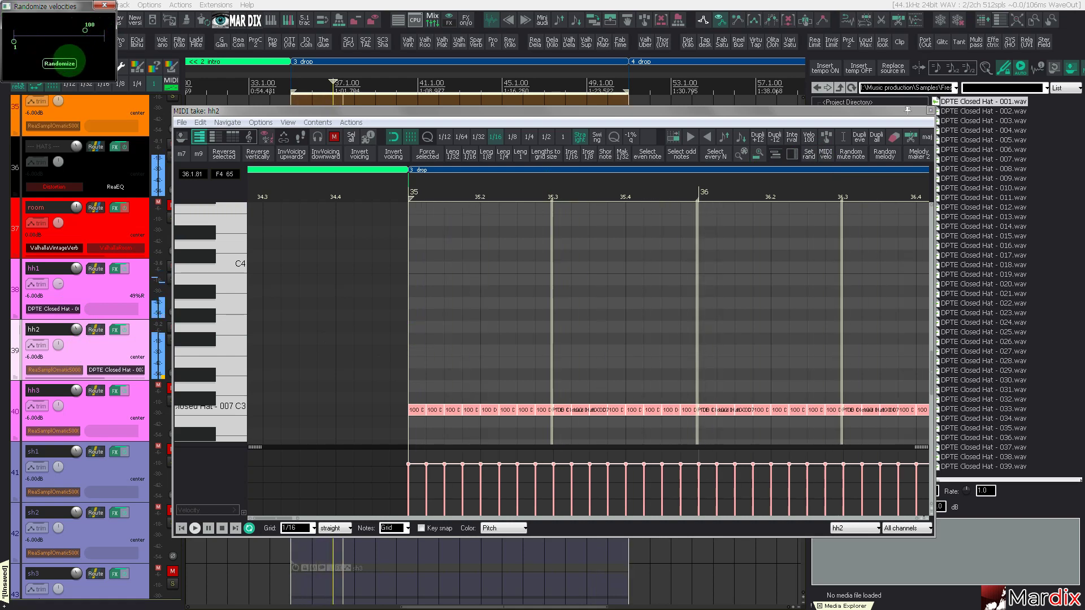
pyautogui.click(60, 63)
pyautogui.moveTo(73, 7); pyautogui.dragTo(327, 232)
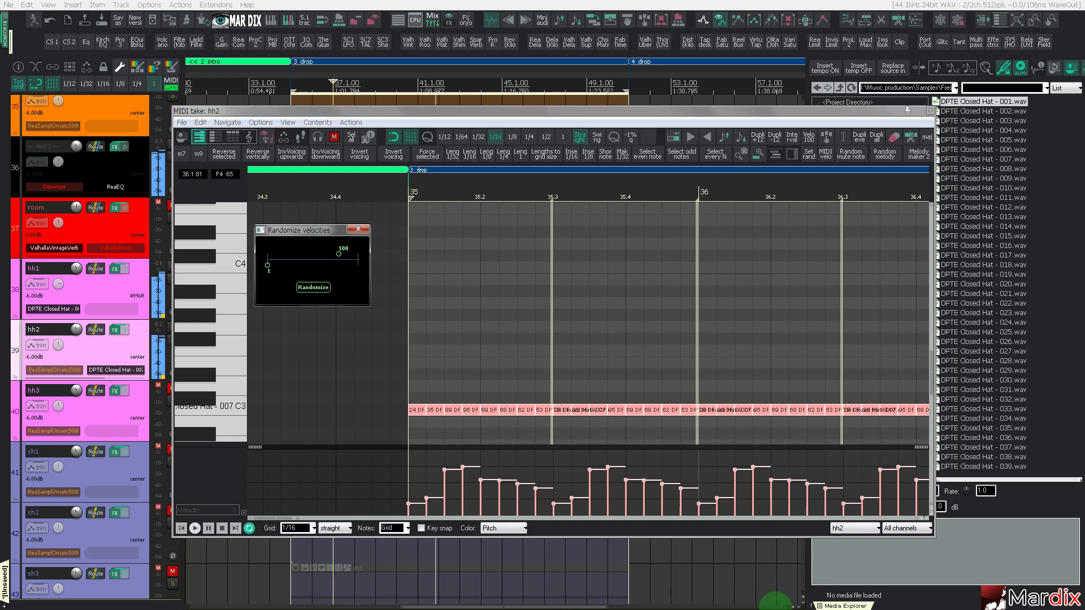
# Step: Switch hh2's 1/16 grid to swing at 5% strength and close the MIDI editor and the Randomize velocities window
pyautogui.click(596, 137)
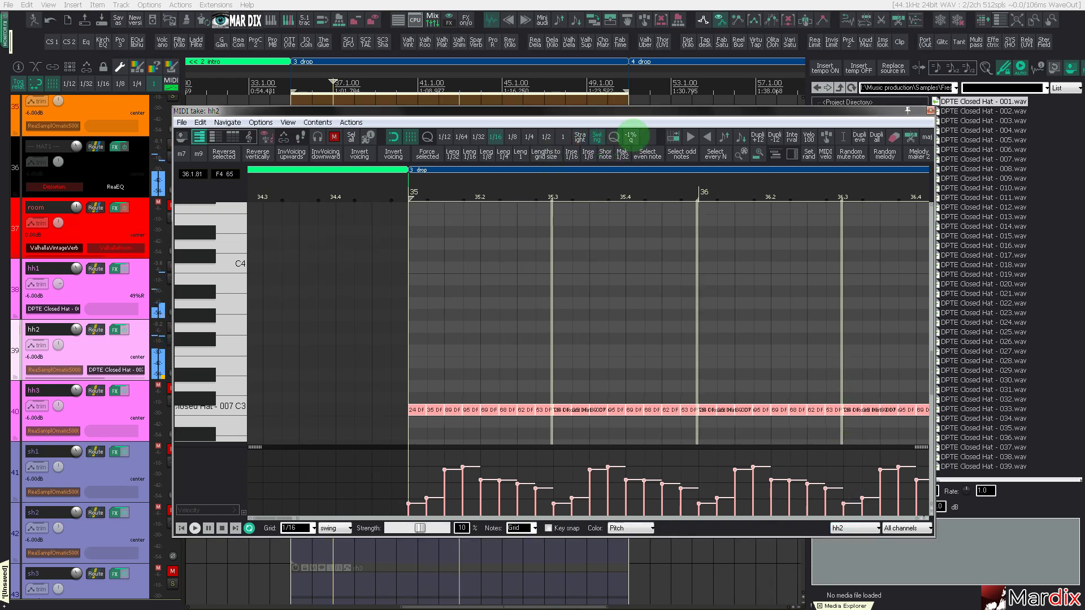
pyautogui.click(630, 137)
pyautogui.click(630, 137)
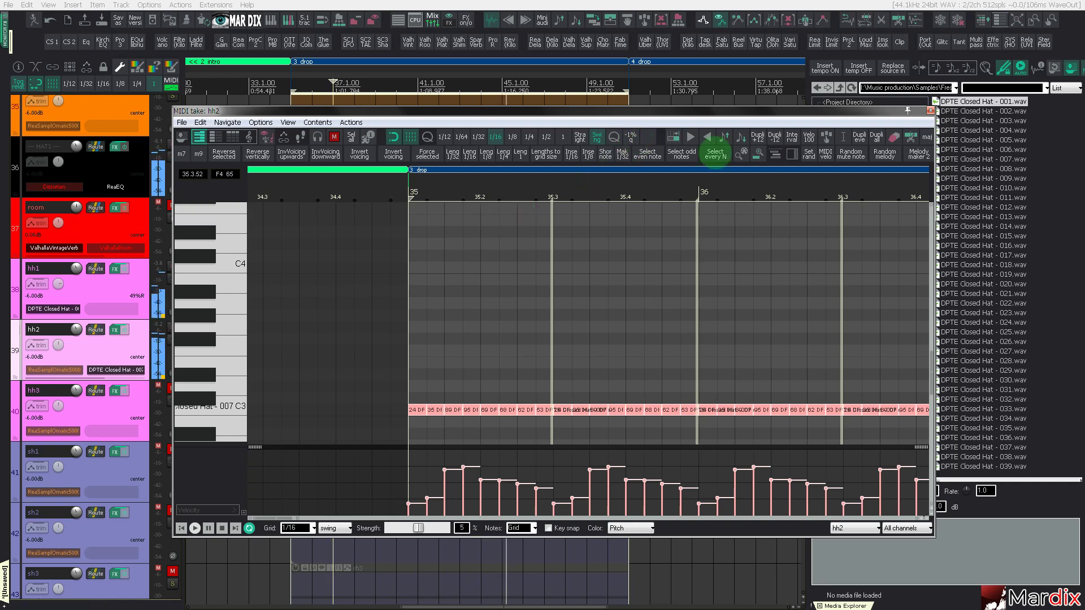
pyautogui.click(930, 111)
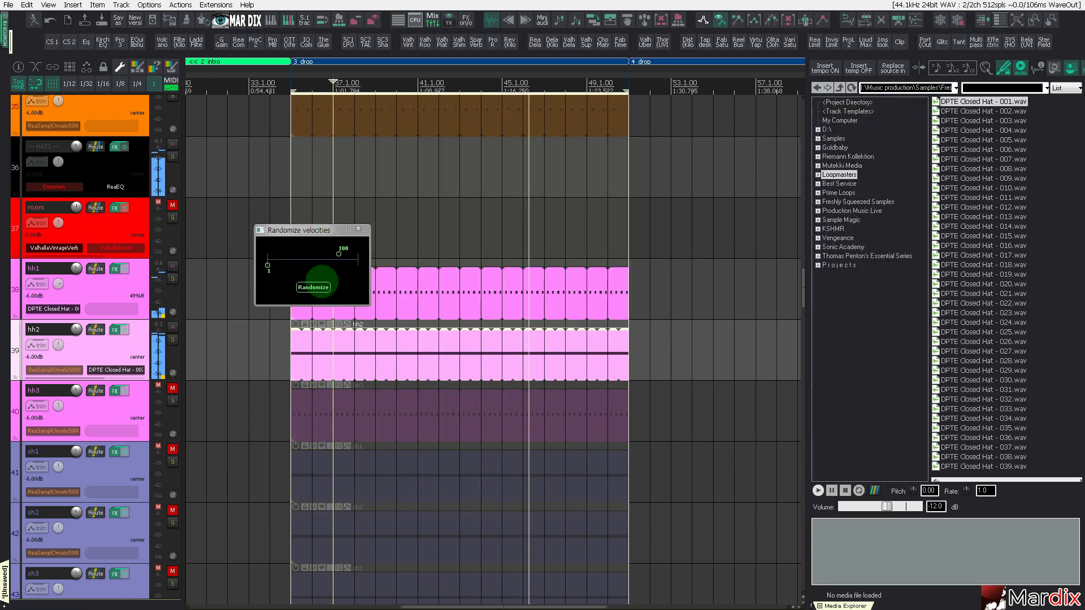
pyautogui.click(364, 230)
# Step: Switch hh2's sampler to DPTE Closed Hat - 009.wav, shorten the sample to about 0.03 s and close the editing windows
pyautogui.doubleClick(363, 338)
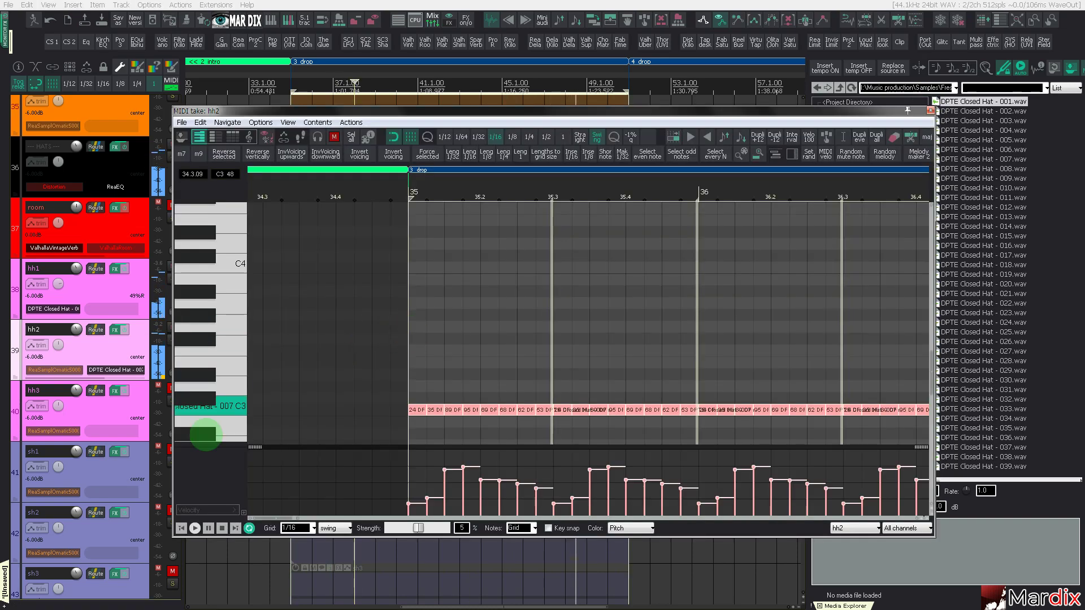
pyautogui.click(96, 369)
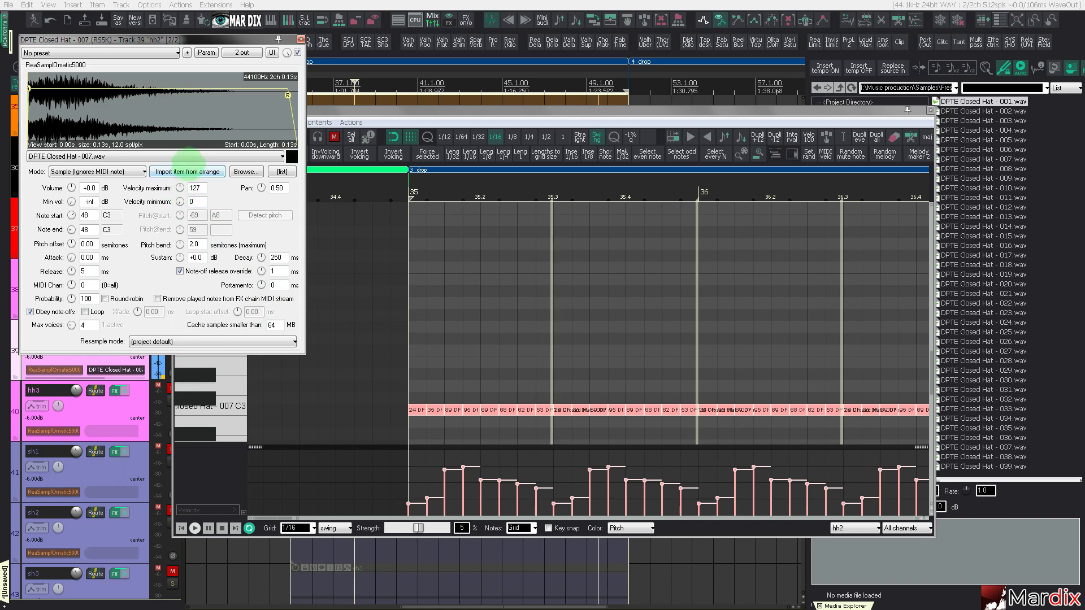
pyautogui.click(192, 154)
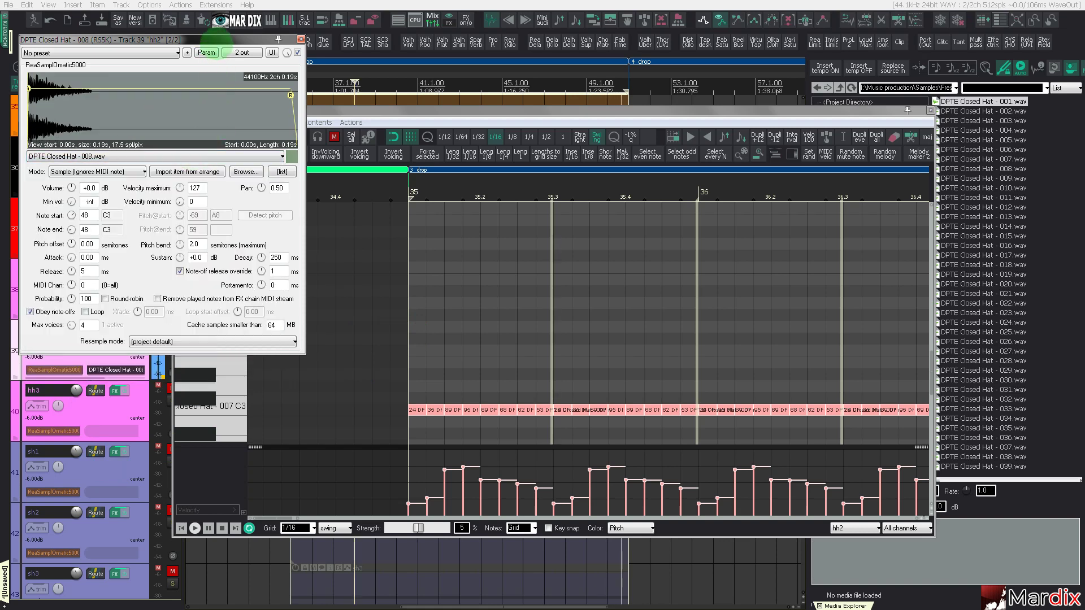
pyautogui.moveTo(220, 41); pyautogui.dragTo(625, 215)
pyautogui.moveTo(700, 280)
pyautogui.mouseDown()
pyautogui.moveTo(508, 278)
pyautogui.moveTo(470, 291)
pyautogui.mouseUp()
pyautogui.click(498, 330)
pyautogui.click(498, 344)
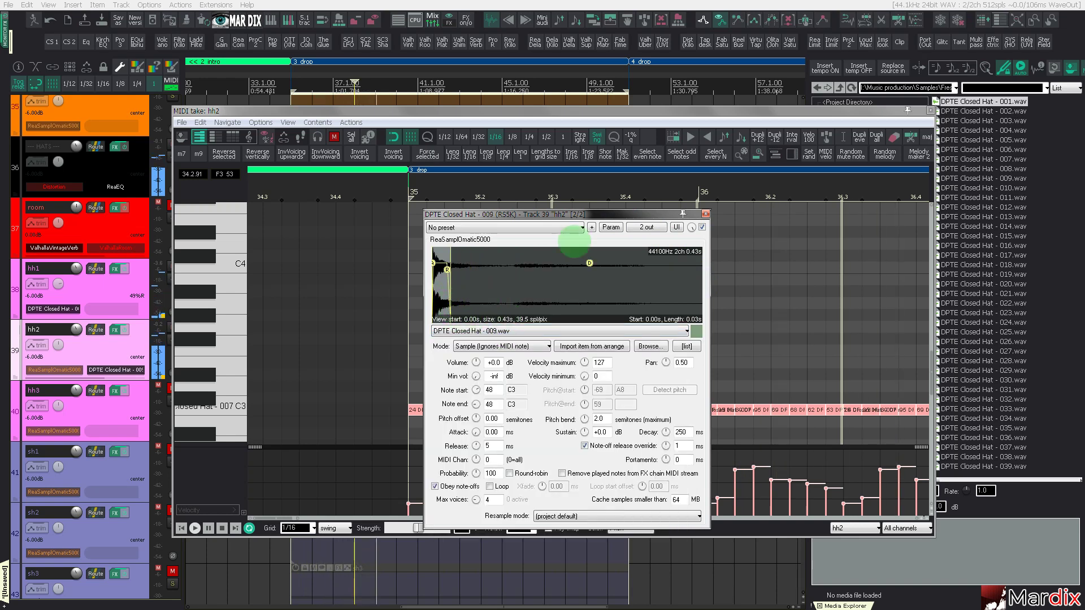
pyautogui.doubleClick(607, 112)
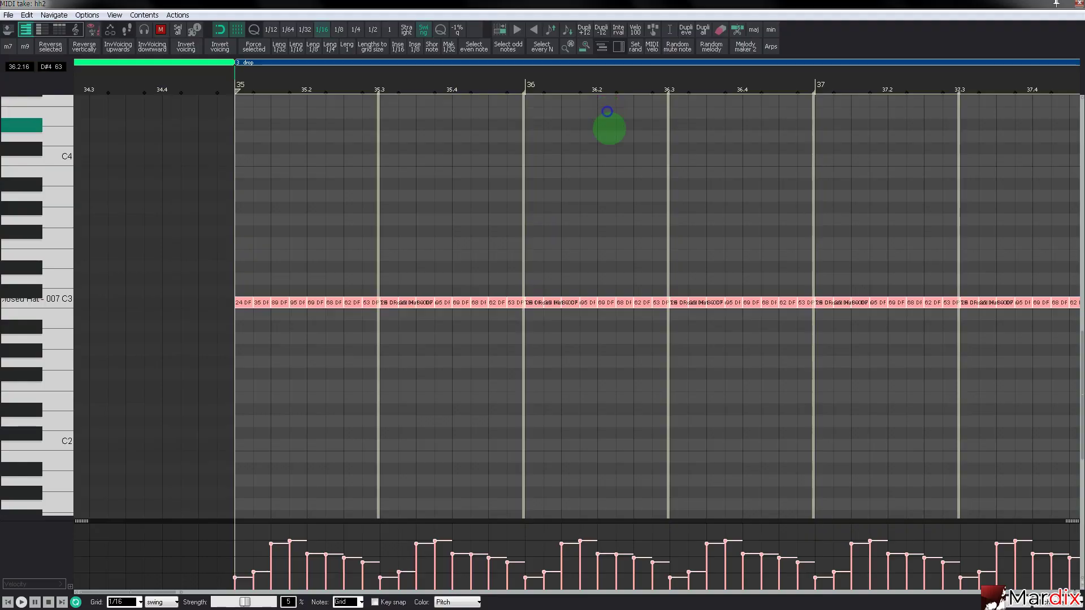
pyautogui.press('Escape')
pyautogui.click(573, 212)
pyautogui.press('Escape')
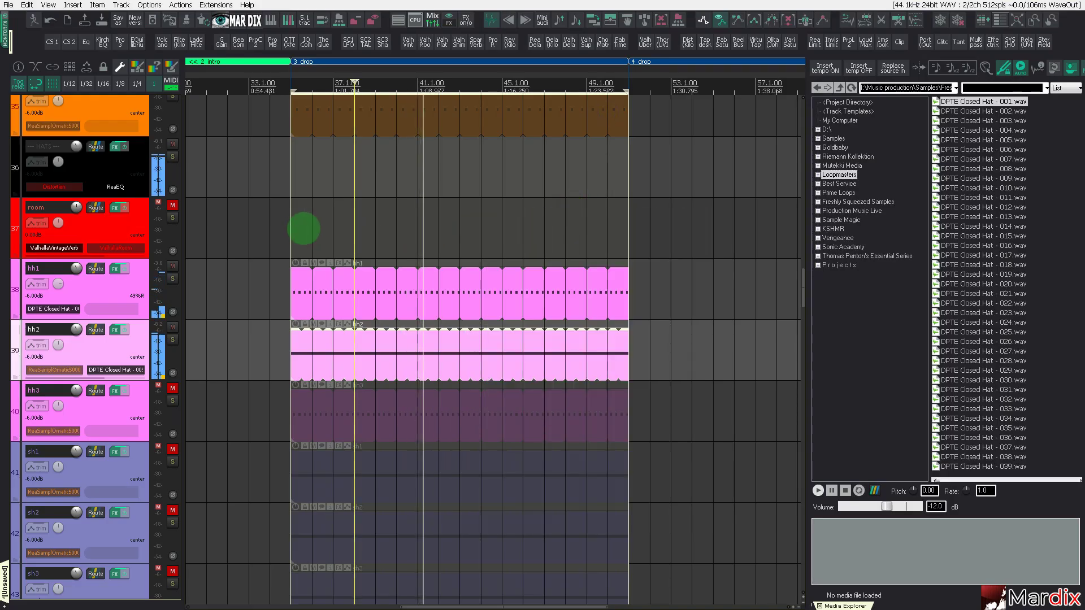
# Step: Add ReaComp to the DRUMS track and load its Mardix - Parallel Comp preset
pyautogui.click(303, 230)
pyautogui.scroll(10, 138, 209)
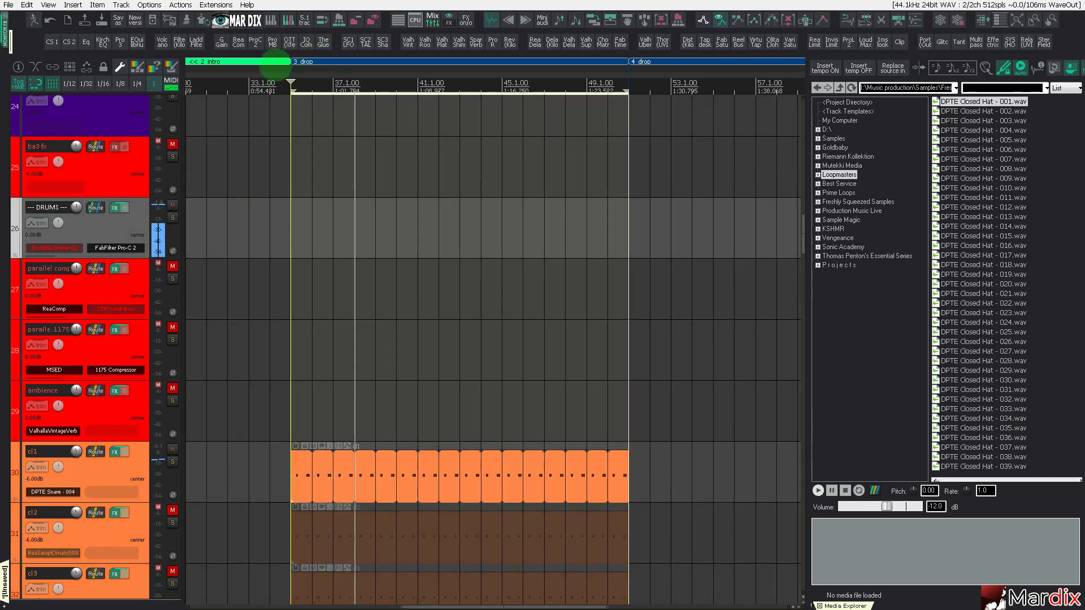
pyautogui.click(241, 42)
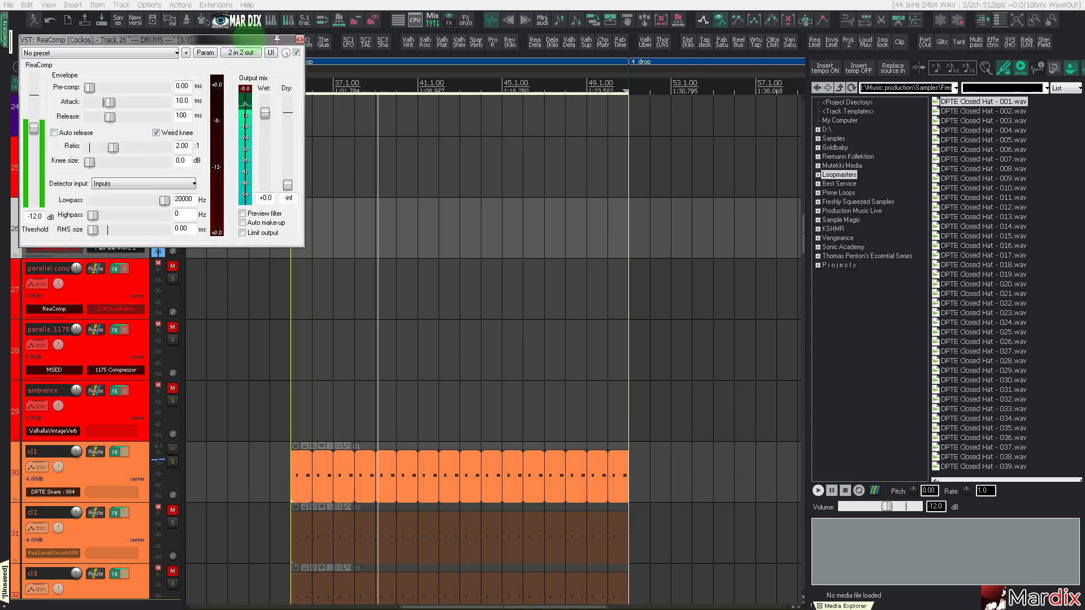
pyautogui.moveTo(251, 40); pyautogui.dragTo(571, 233)
pyautogui.click(480, 247)
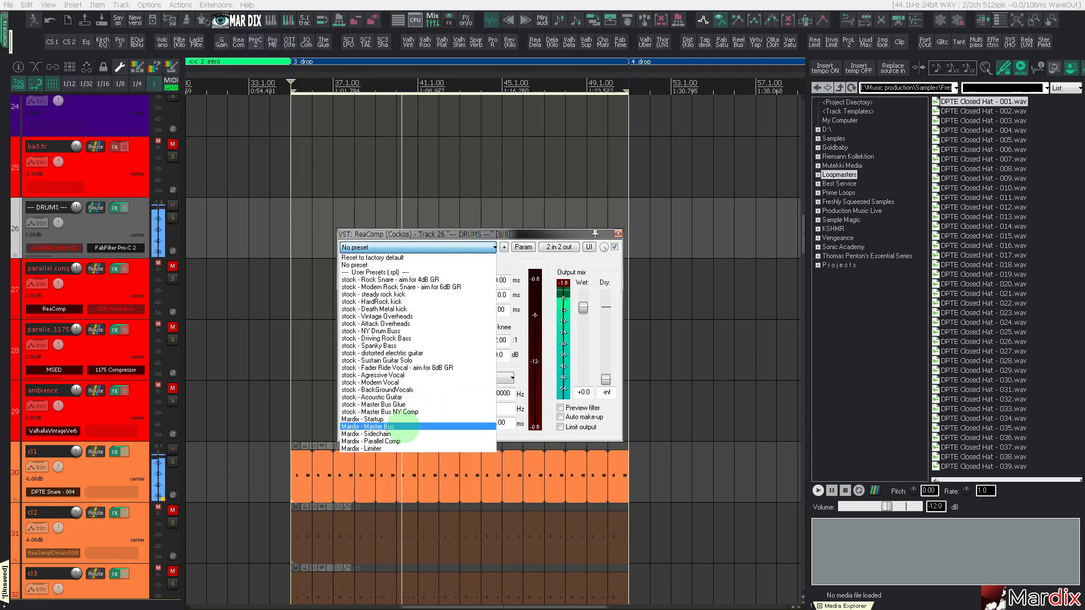
pyautogui.click(398, 441)
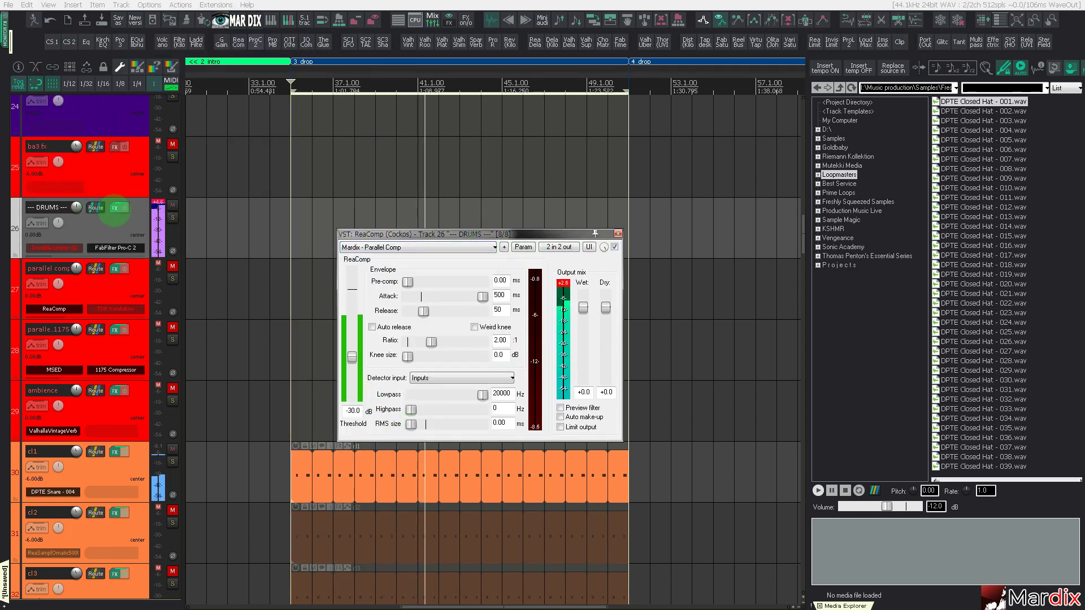
# Step: Move ReaComp above FabFilter Pro-C 2 in the DRUMS effects chain and bypass Pro-C 2
pyautogui.click(115, 210)
pyautogui.click(276, 326)
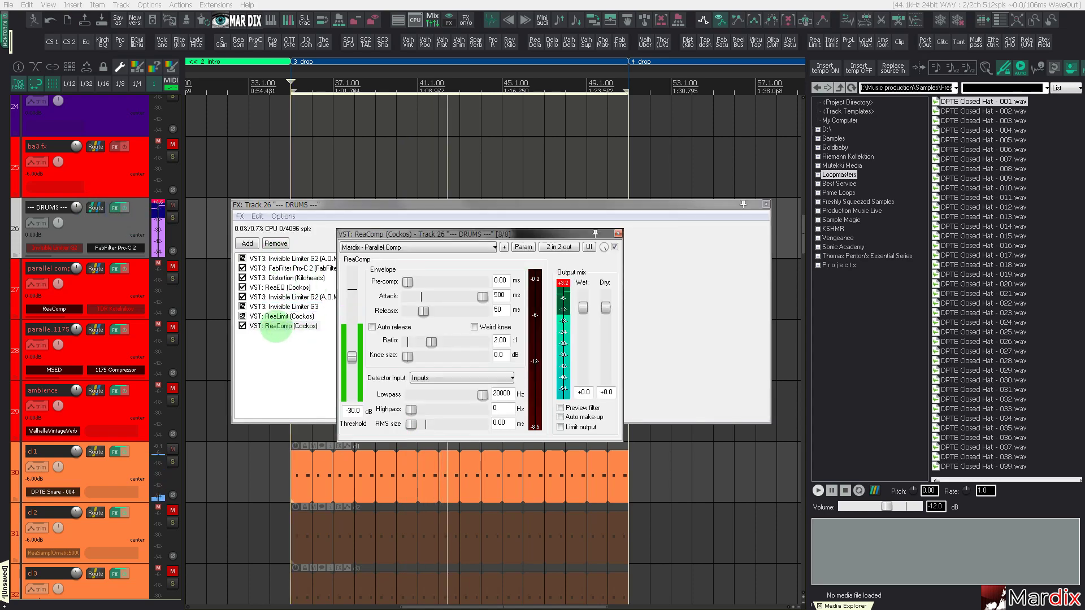
pyautogui.doubleClick(275, 327)
pyautogui.moveTo(275, 326); pyautogui.dragTo(280, 261)
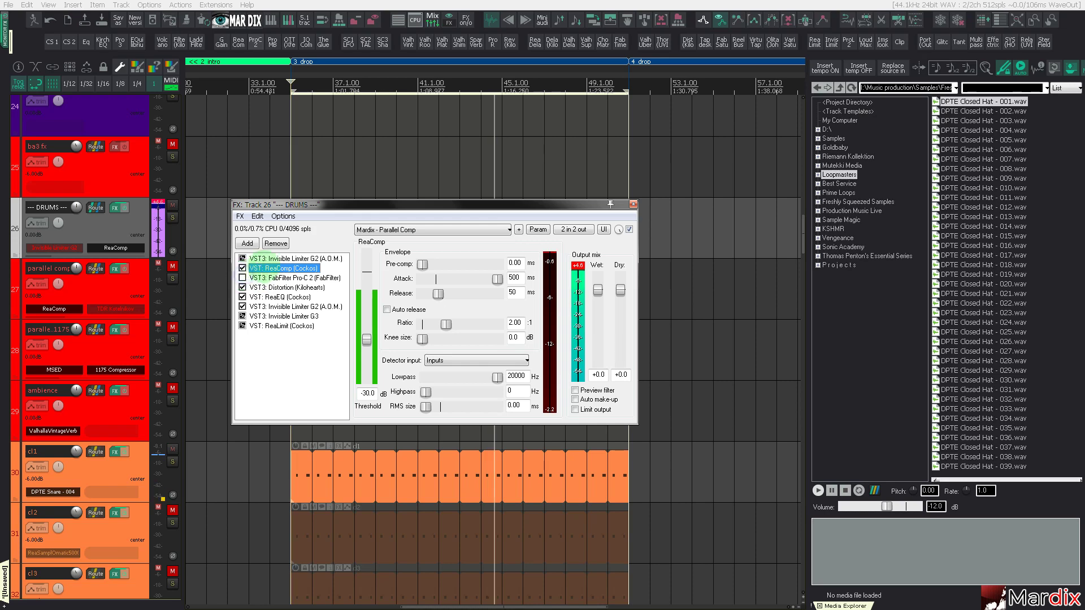
# Step: Set ReaComp's pre-comp time to 0.5 ms
pyautogui.moveTo(422, 265); pyautogui.dragTo(424, 264)
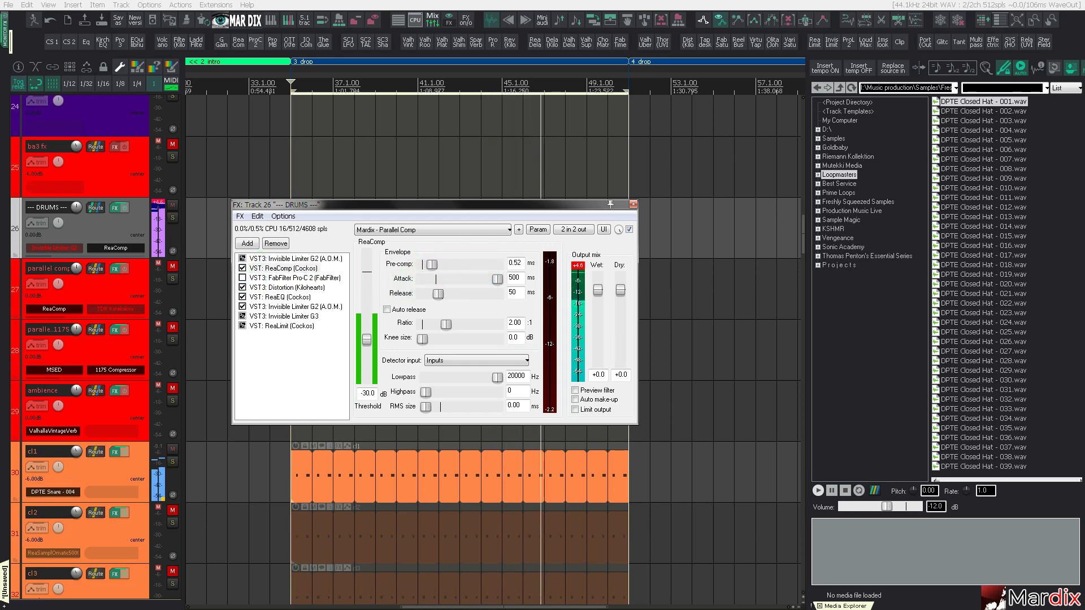
pyautogui.click(432, 264)
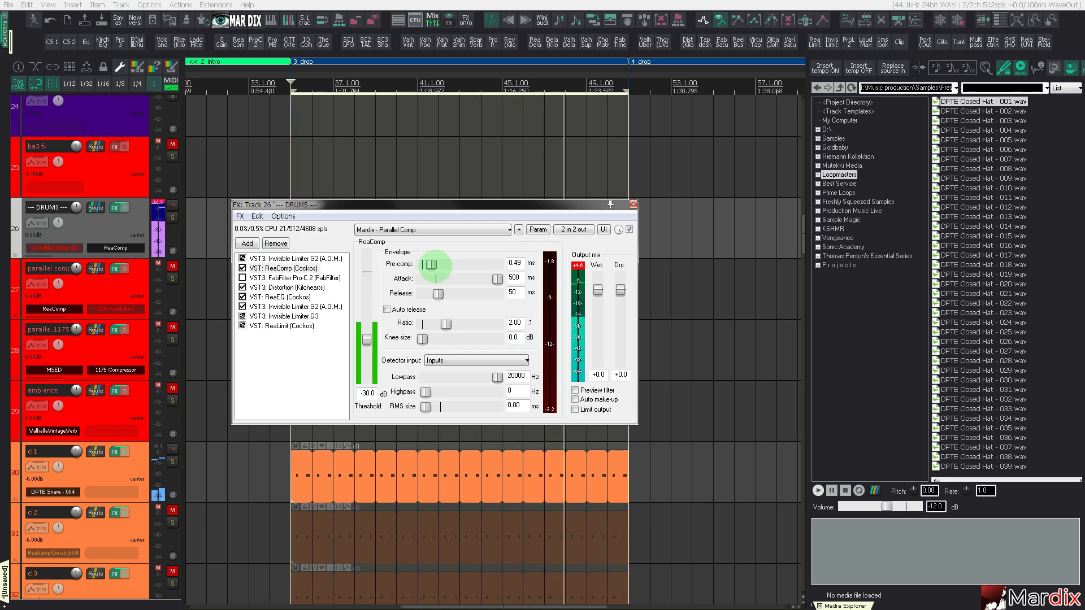
pyautogui.click(520, 263)
pyautogui.press('BackSpace')
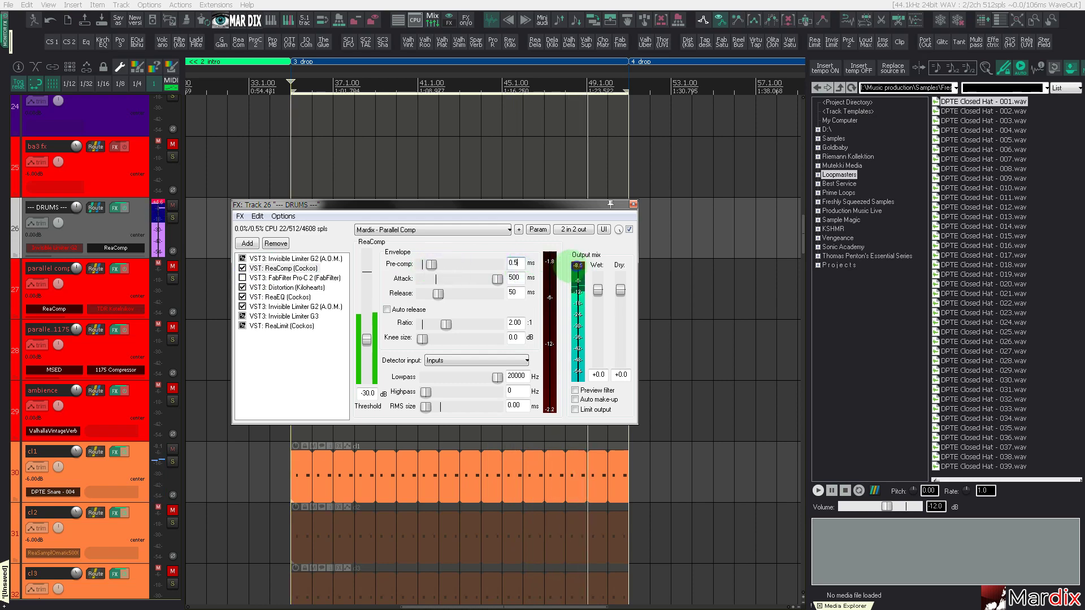
# Step: Set ReaComp's detector input to Feedback (pre-fader) and its threshold to -40 dB
pyautogui.click(455, 360)
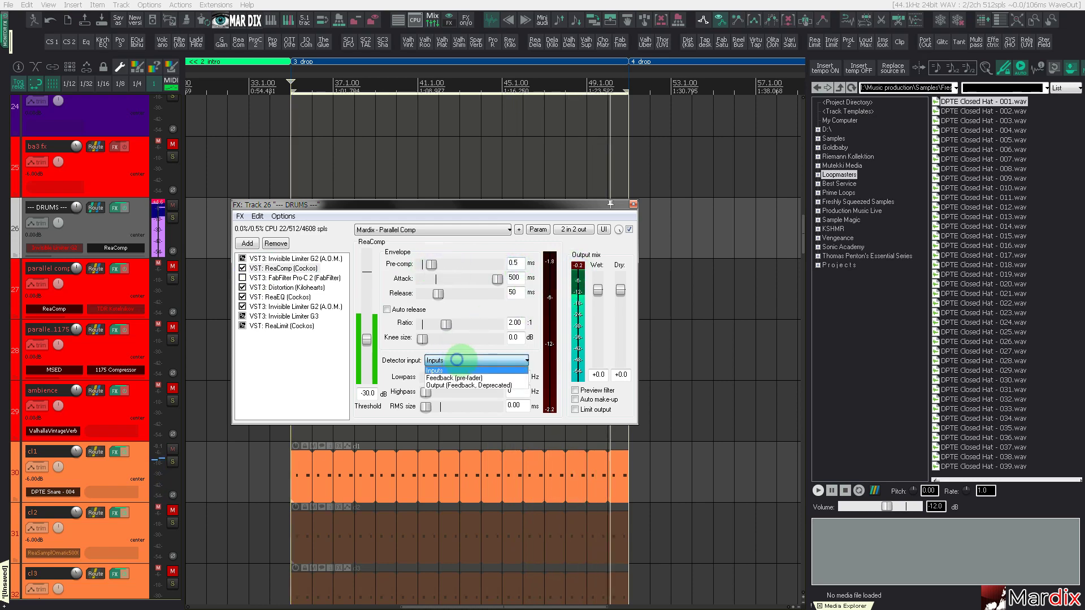
pyautogui.click(456, 362)
pyautogui.click(457, 361)
pyautogui.click(456, 370)
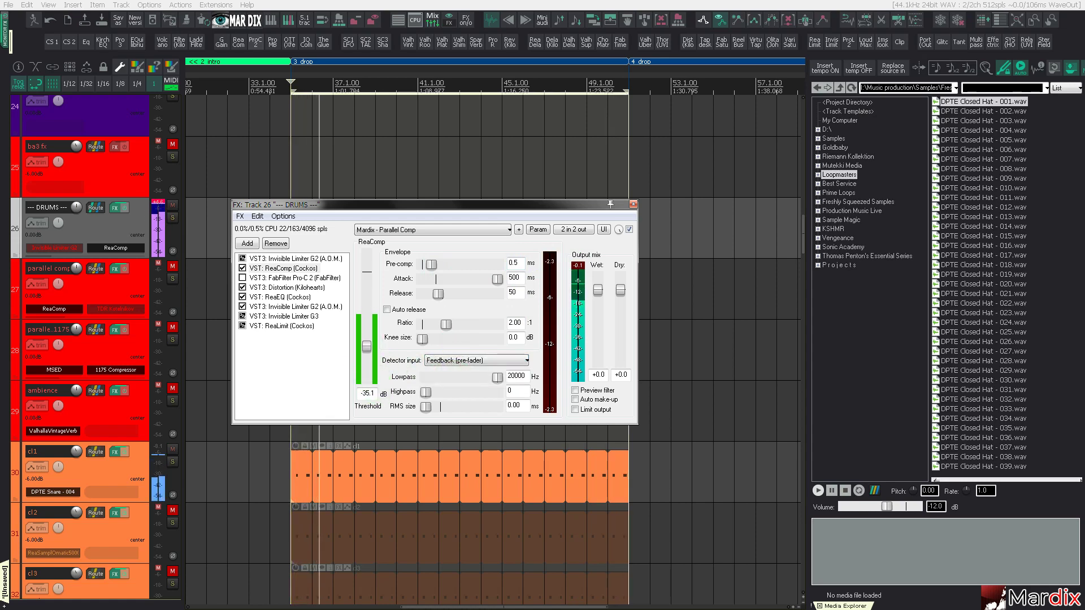
pyautogui.click(373, 379)
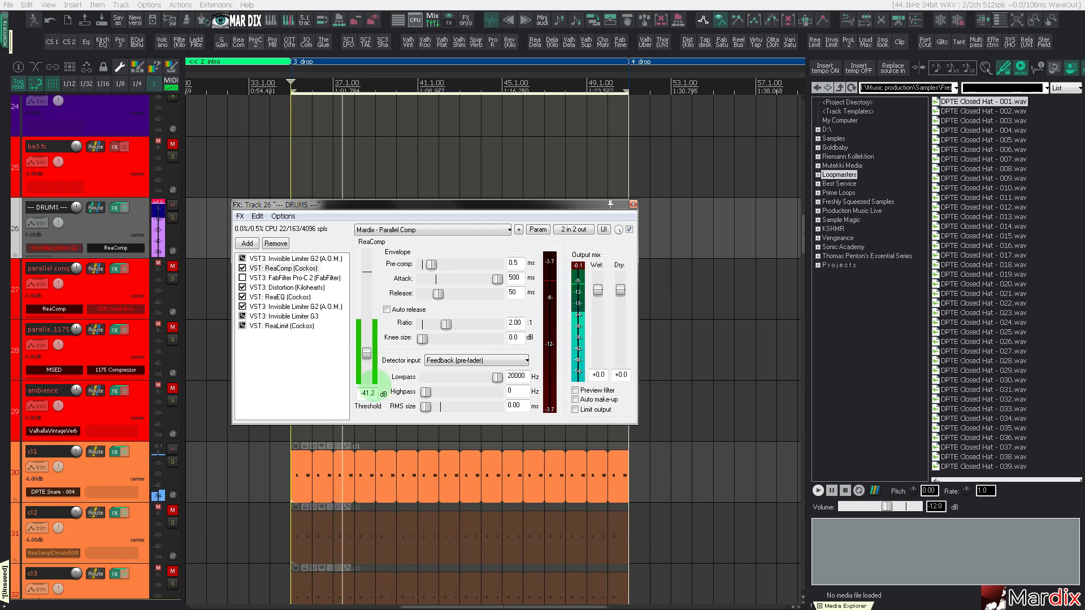
pyautogui.write('-40')
pyautogui.press('Return')
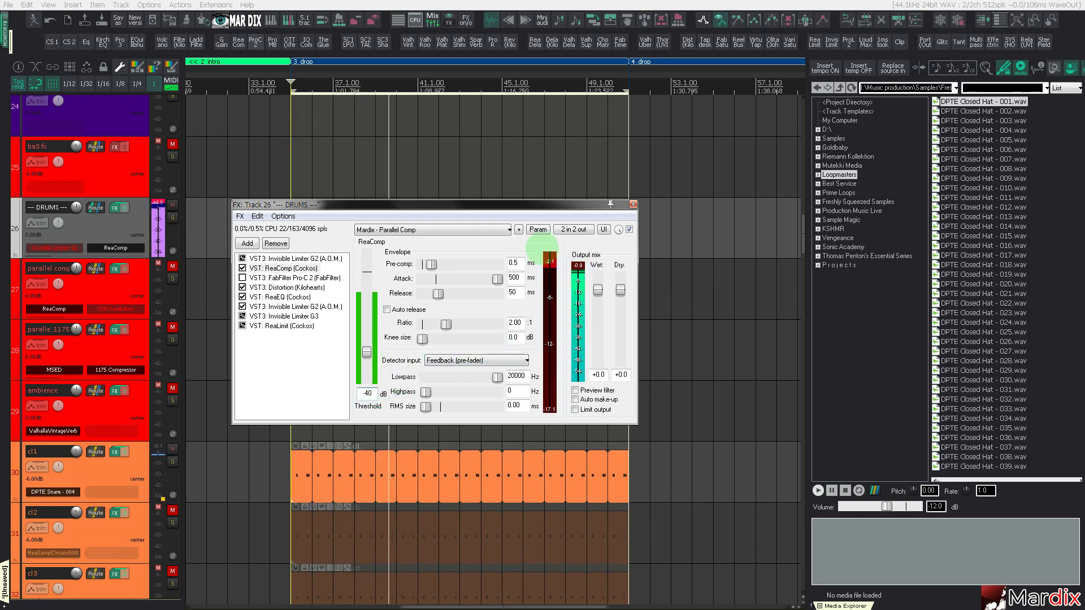
# Step: Set ReaComp's FX instance oversampling up to 88.2k/96k, then bypass the compressor for comparison
pyautogui.click(518, 230)
pyautogui.moveTo(622, 440)
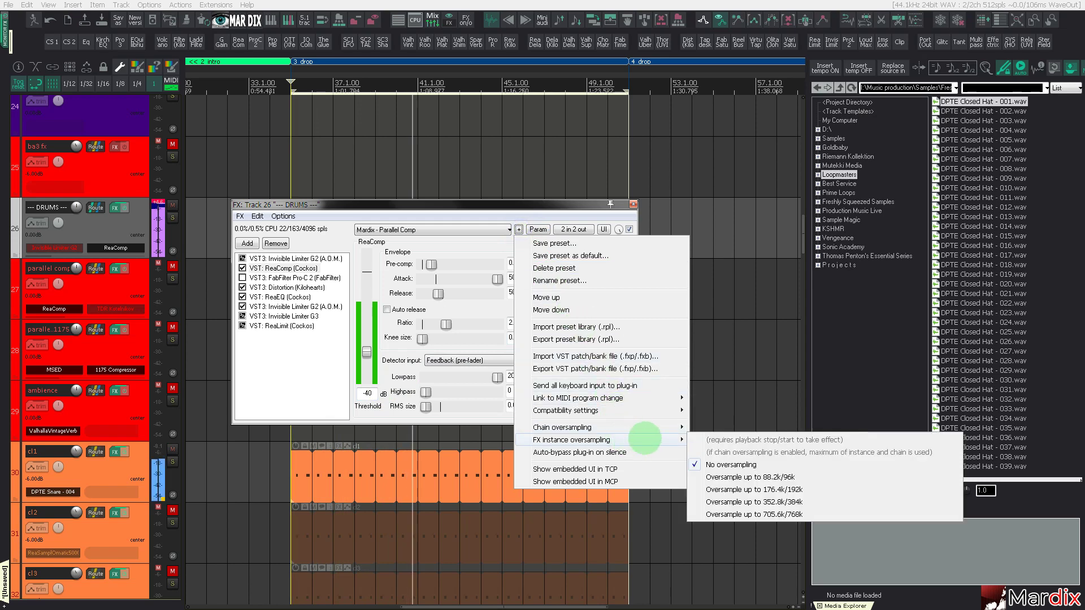
pyautogui.click(769, 477)
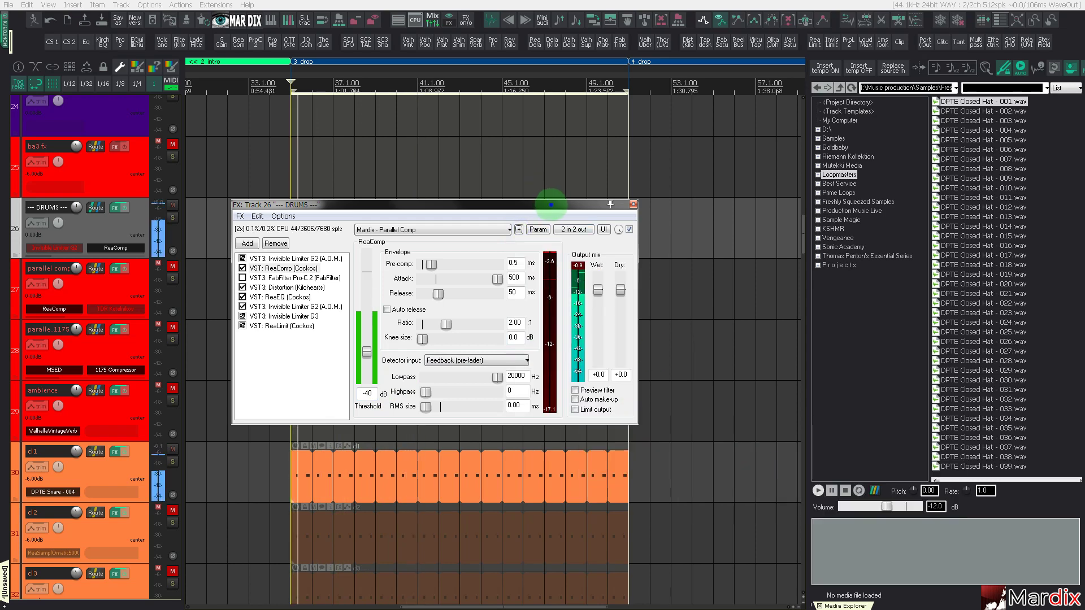
pyautogui.moveTo(544, 203); pyautogui.dragTo(591, 247)
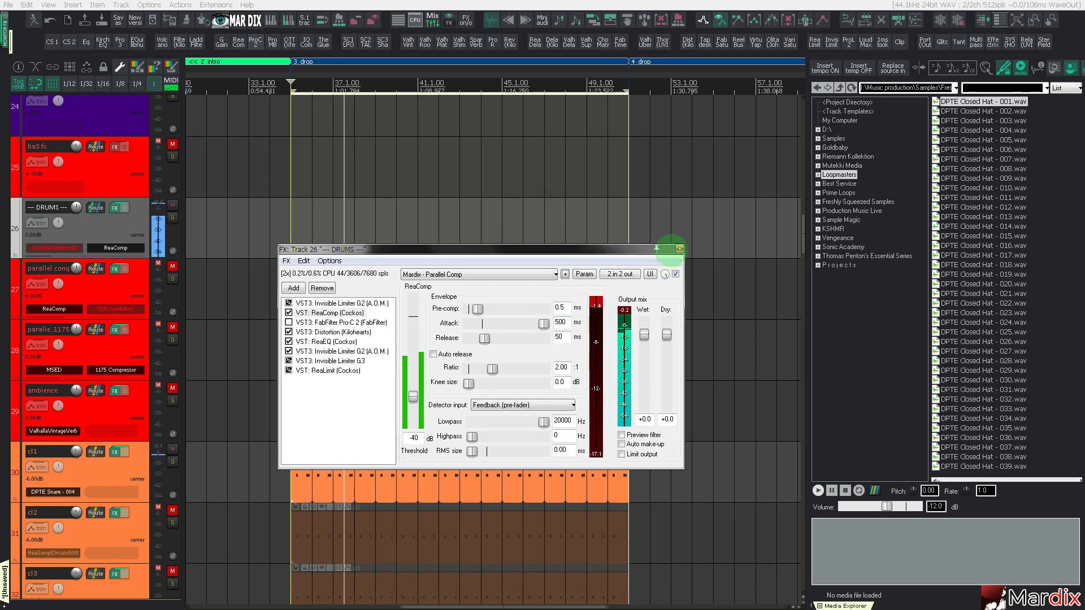
pyautogui.click(289, 313)
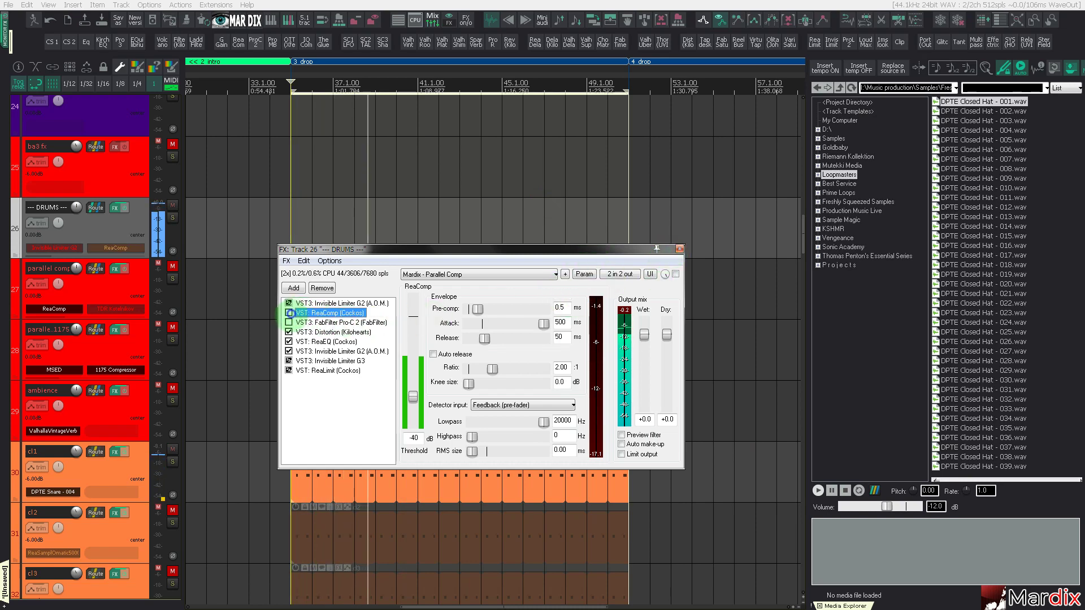
# Step: Remove both Invisible Limiter G2 instances, Invisible Limiter G3 and ReaLimit from the DRUMS effects chain
pyautogui.click(288, 312)
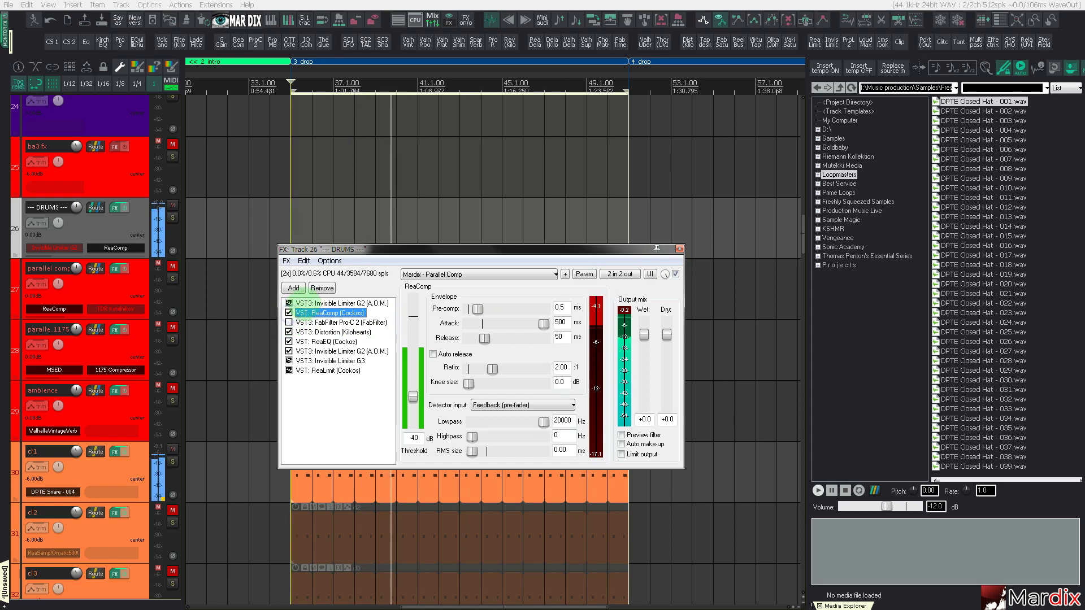
pyautogui.keyDown('alt'); pyautogui.click(307, 303); pyautogui.keyUp('alt')
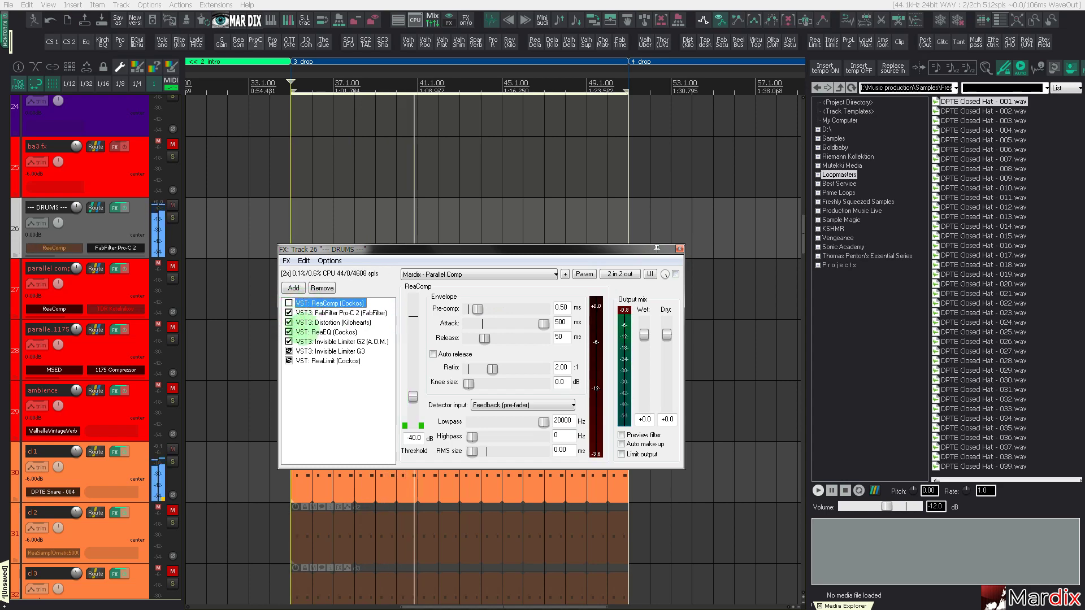
pyautogui.click(318, 361)
pyautogui.press('Delete')
pyautogui.press('Delete')
pyautogui.press('Delete')
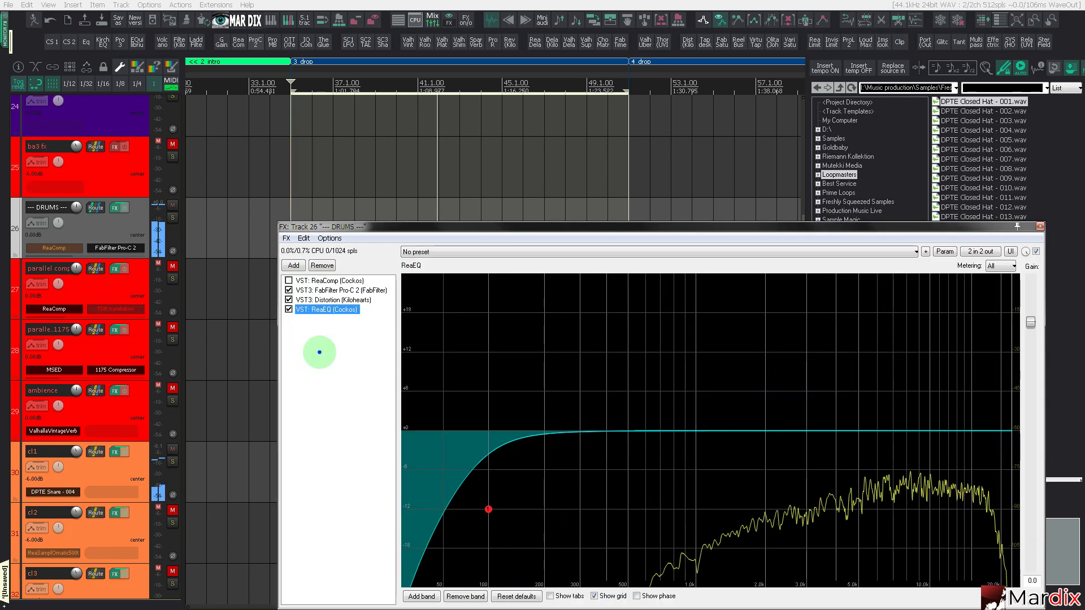
# Step: Add the JS Distortions effect from the Favorites folder to the end of the DRUMS chain and set its distortion type to Clip
pyautogui.doubleClick(319, 345)
pyautogui.scroll(-15, 351, 308)
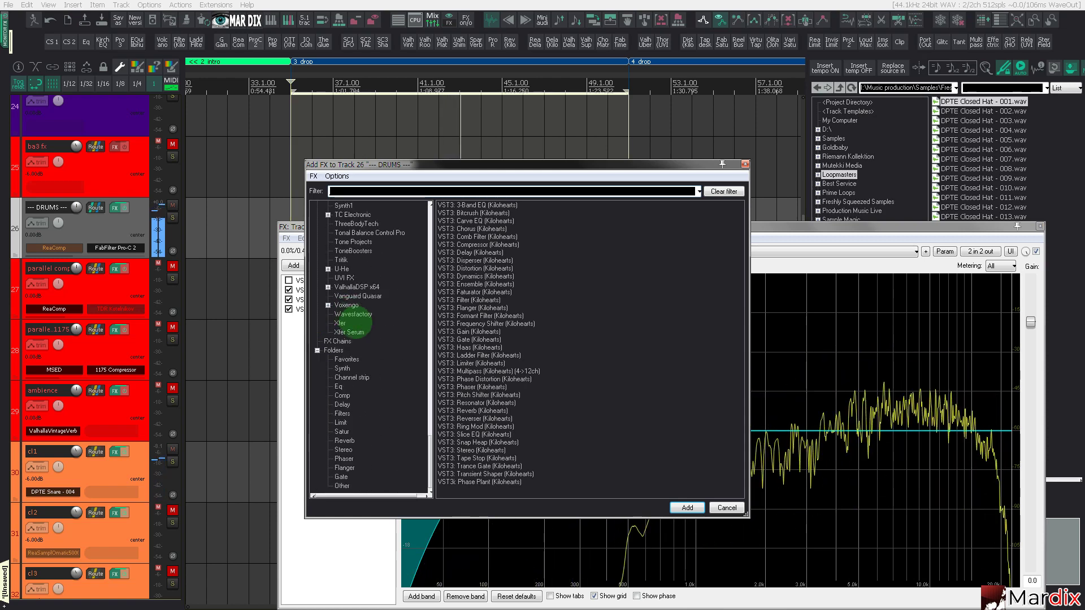
pyautogui.click(347, 360)
pyautogui.doubleClick(449, 310)
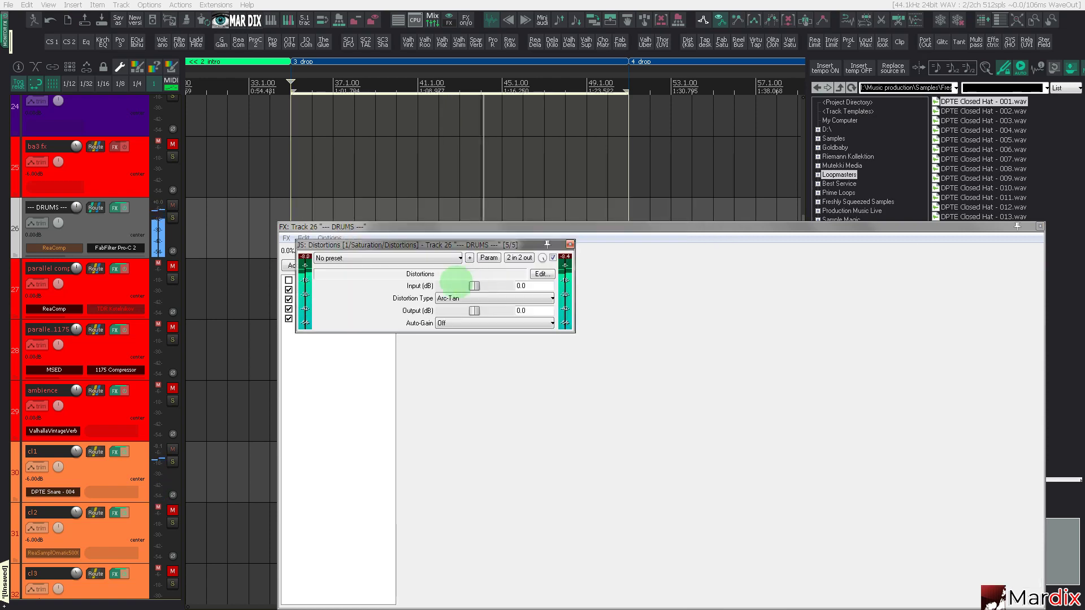
pyautogui.click(443, 298)
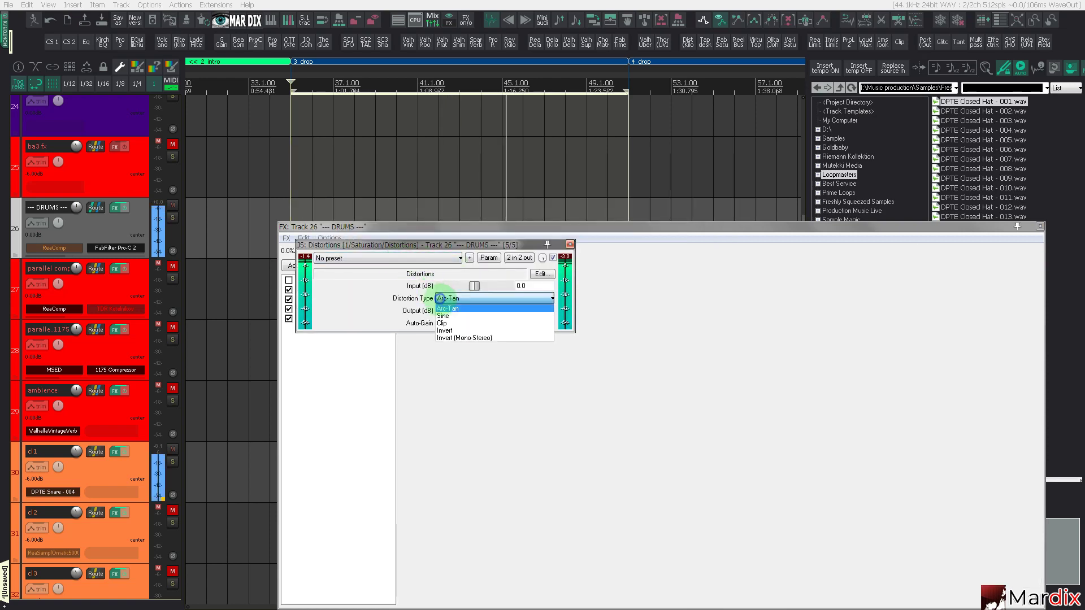
pyautogui.click(462, 309)
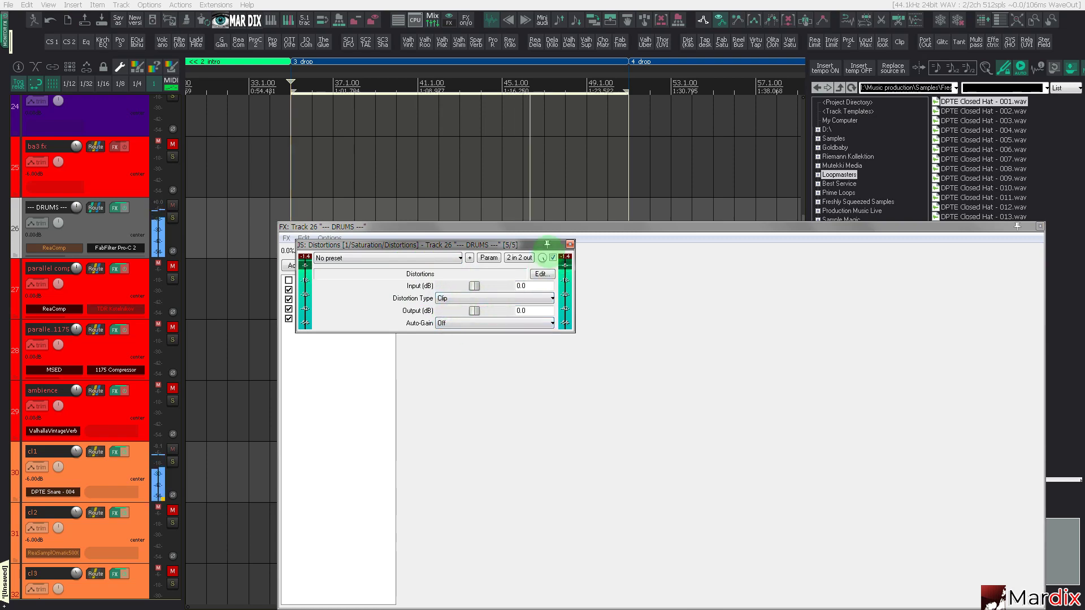
pyautogui.click(571, 244)
# Step: Enable ReaComp and bypass FabFilter Pro-C 2 in the DRUMS chain, check the Distortions effect and close the effects window
pyautogui.click(318, 290)
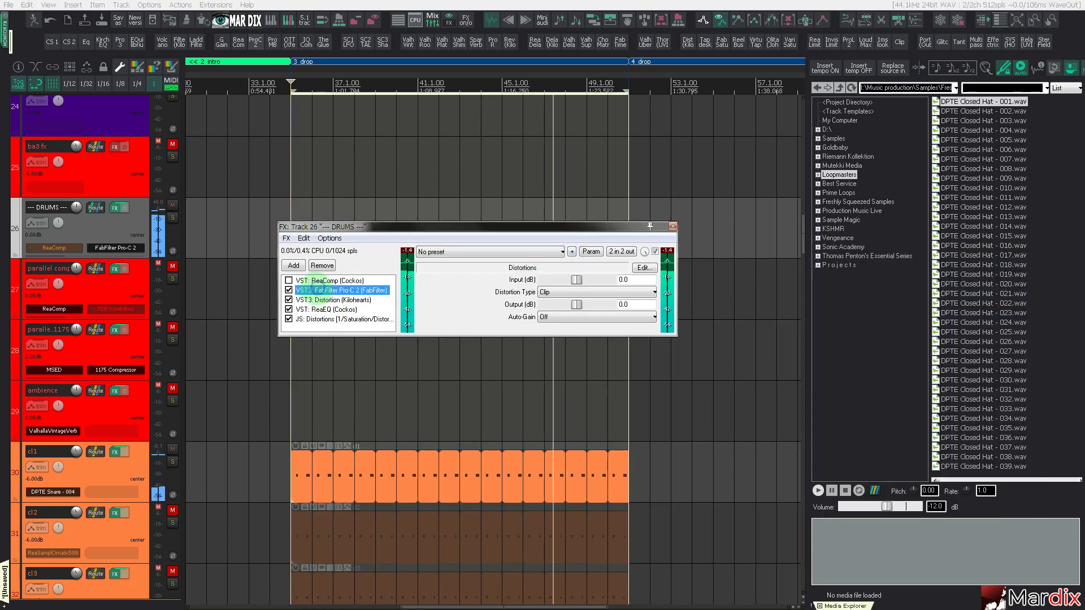
pyautogui.click(289, 271)
pyautogui.click(290, 262)
pyautogui.click(327, 261)
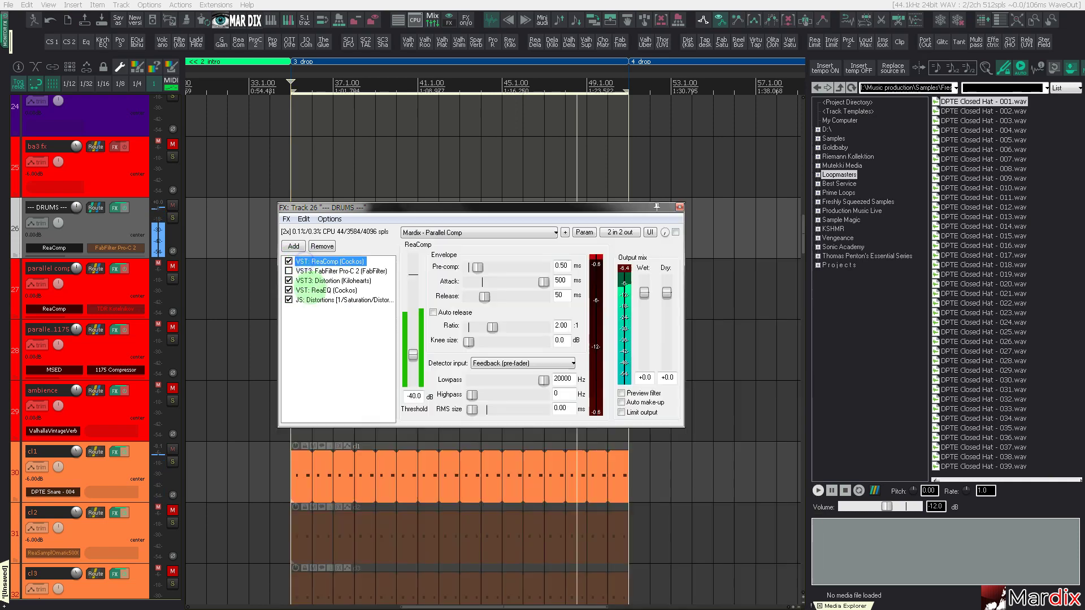
pyautogui.click(356, 299)
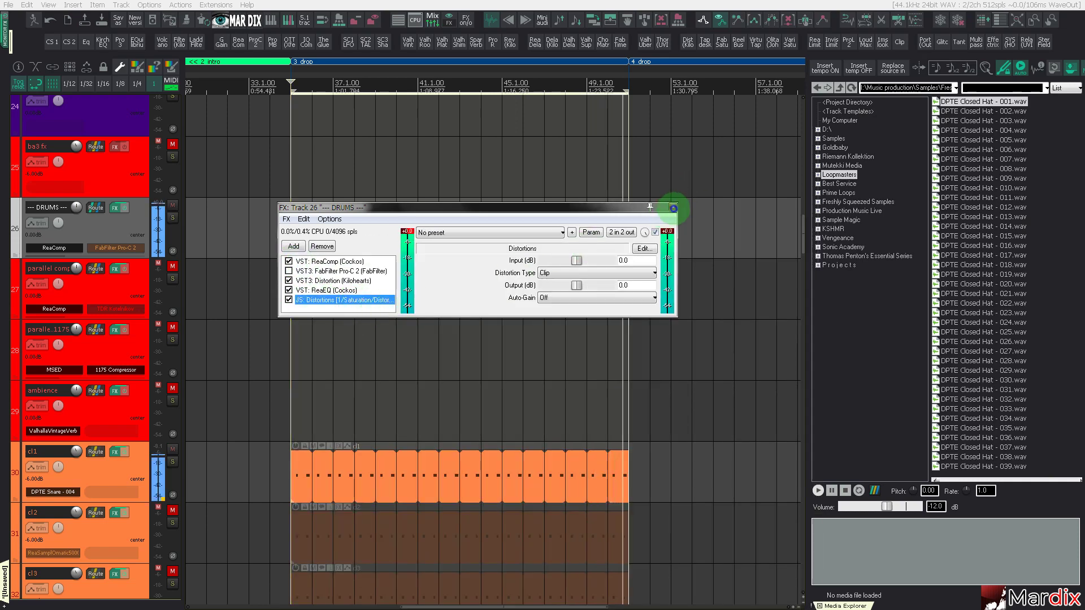
pyautogui.click(673, 208)
# Step: Replace the sample in the cl1 track's ReaSamplOmatic5000 with DPTE Snare - 005.wav and close the sampler
pyautogui.click(66, 491)
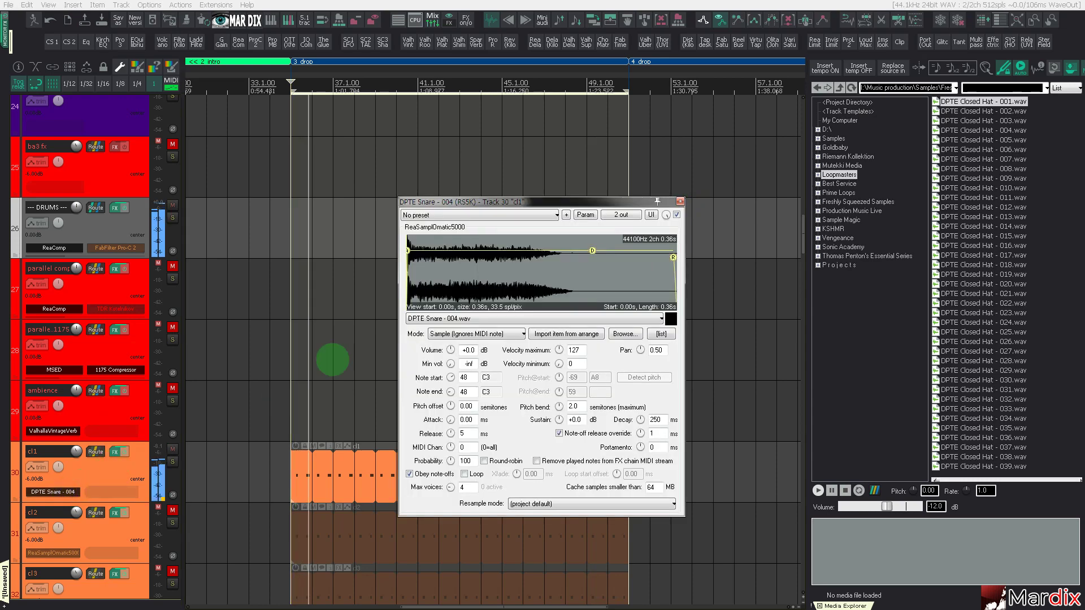
pyautogui.click(479, 318)
pyautogui.click(485, 320)
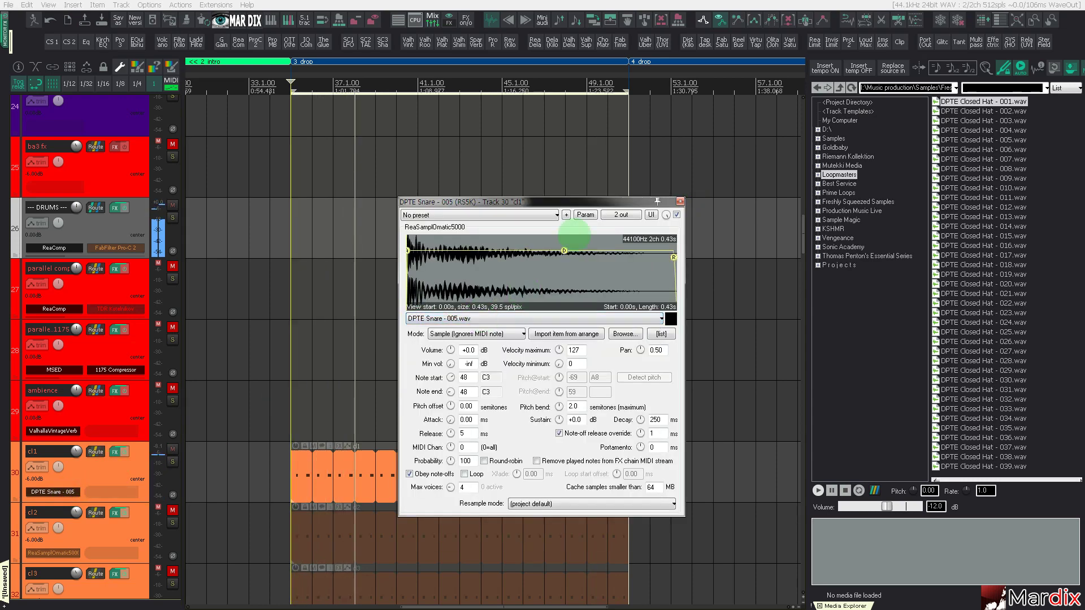
pyautogui.click(680, 202)
# Step: Leave the closed hats sample folder and preview vocal loops in the DPTE Vox Loops folder
pyautogui.scroll(-5, 84, 349)
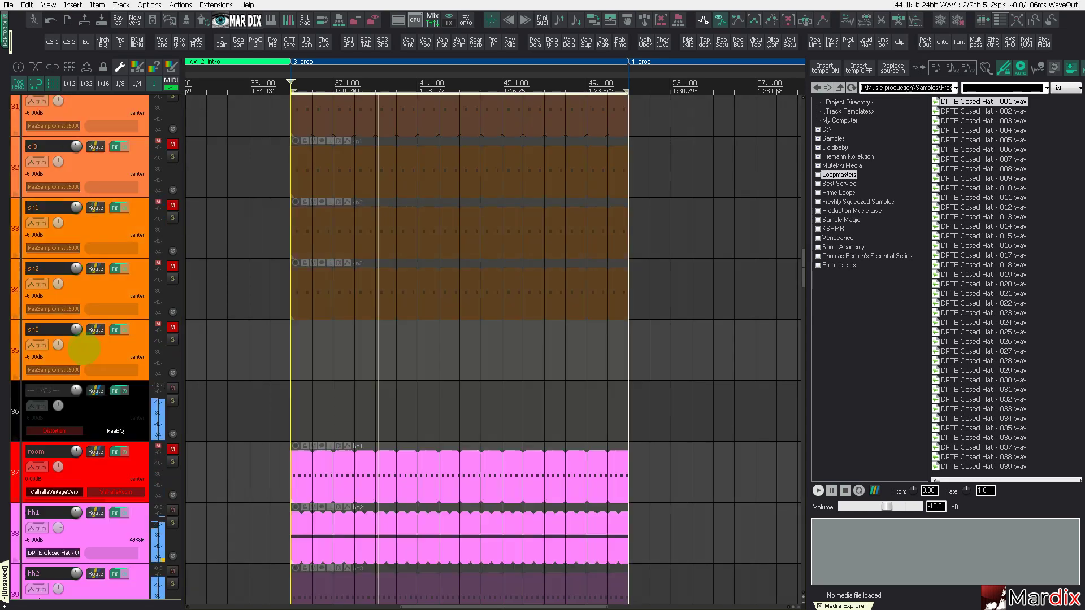
pyautogui.scroll(-10, 84, 349)
pyautogui.scroll(5, 89, 348)
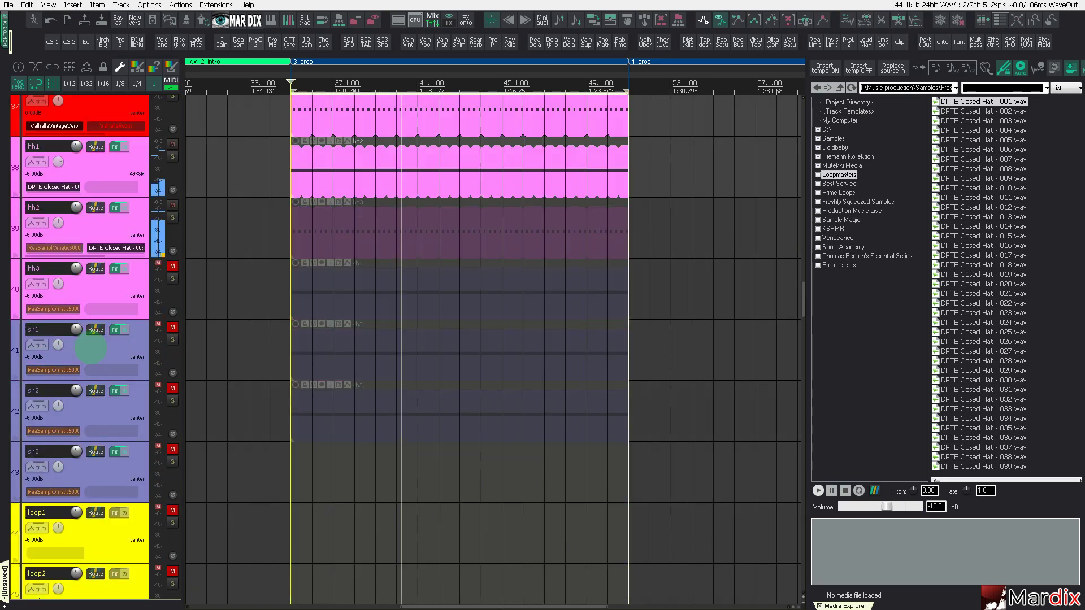
pyautogui.scroll(-14, 90, 348)
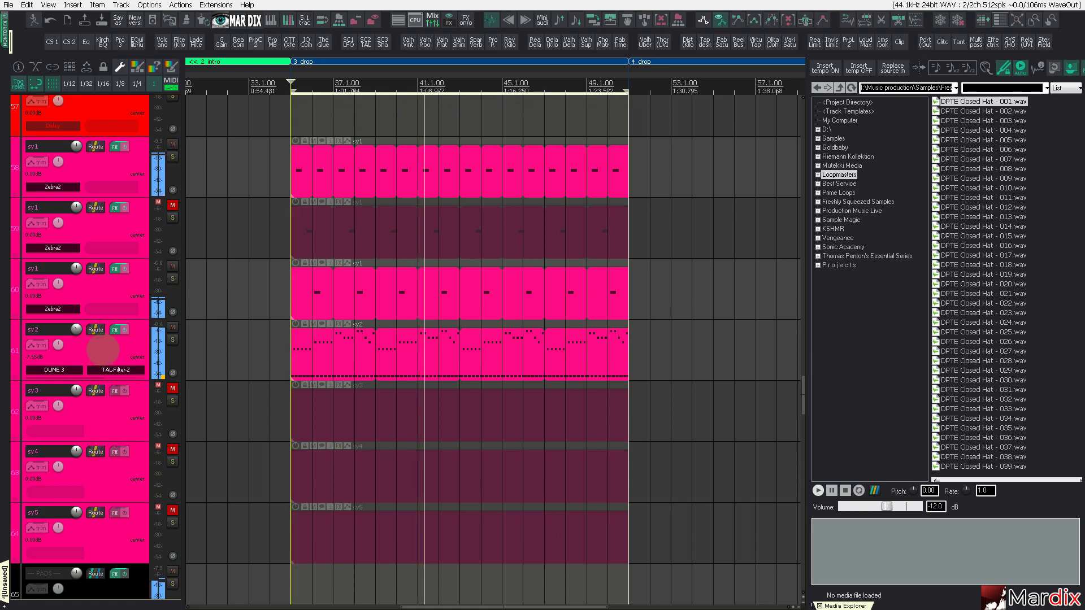
pyautogui.scroll(-1, 102, 349)
pyautogui.click(1042, 328)
pyautogui.press('BackSpace')
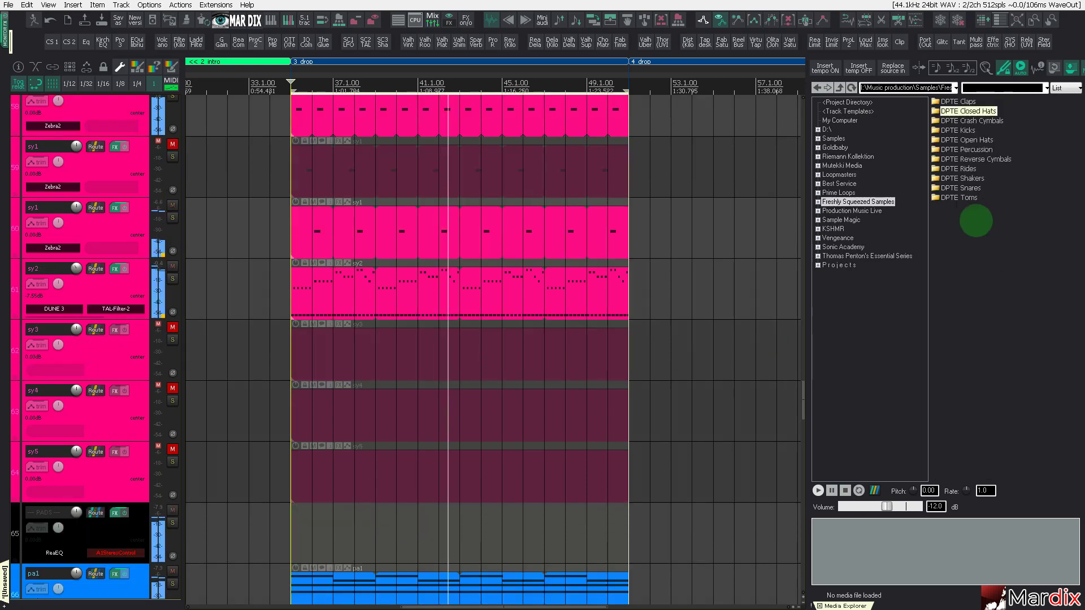
pyautogui.doubleClick(978, 186)
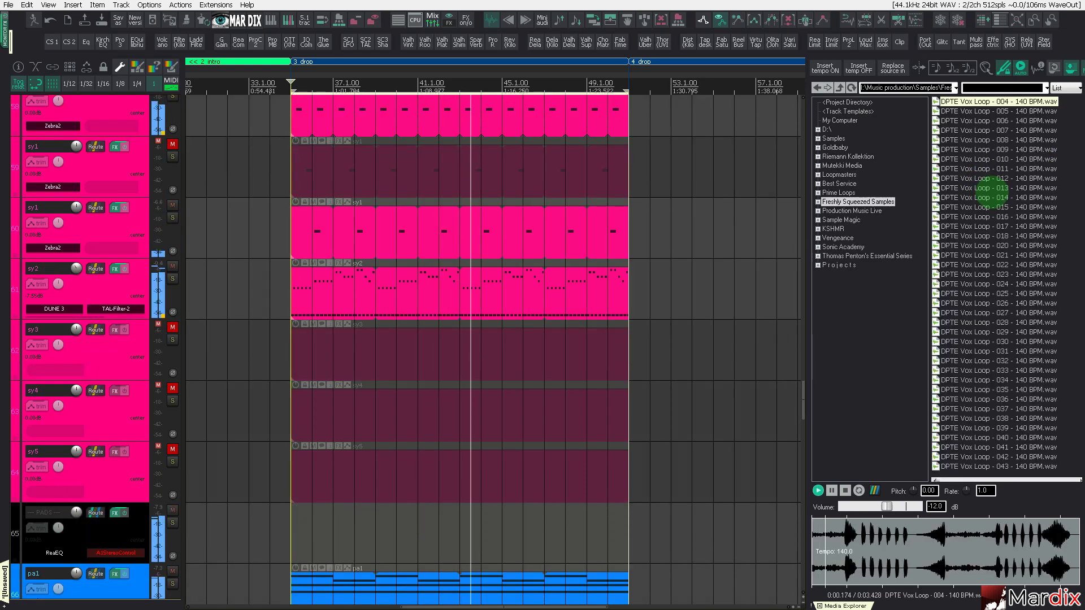
pyautogui.press('Down')
pyautogui.press('BackSpace')
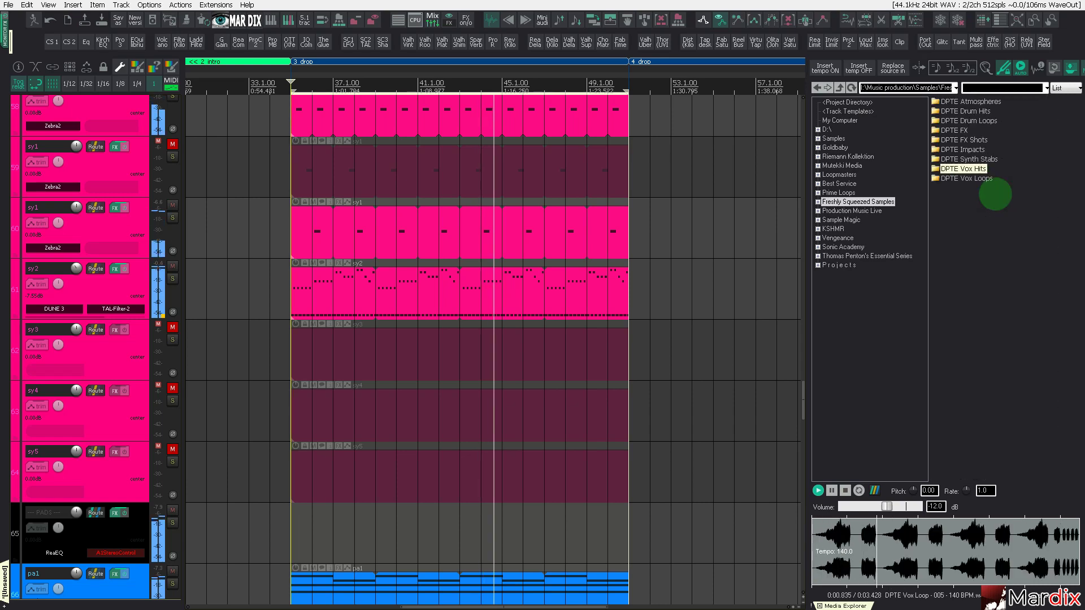
# Step: Audition samples in the DPTE Vox Hits folder, including DPTE Vox Hit - 174.wav and 173.wav
pyautogui.press('Return')
pyautogui.press('Down')
pyautogui.press('Down')
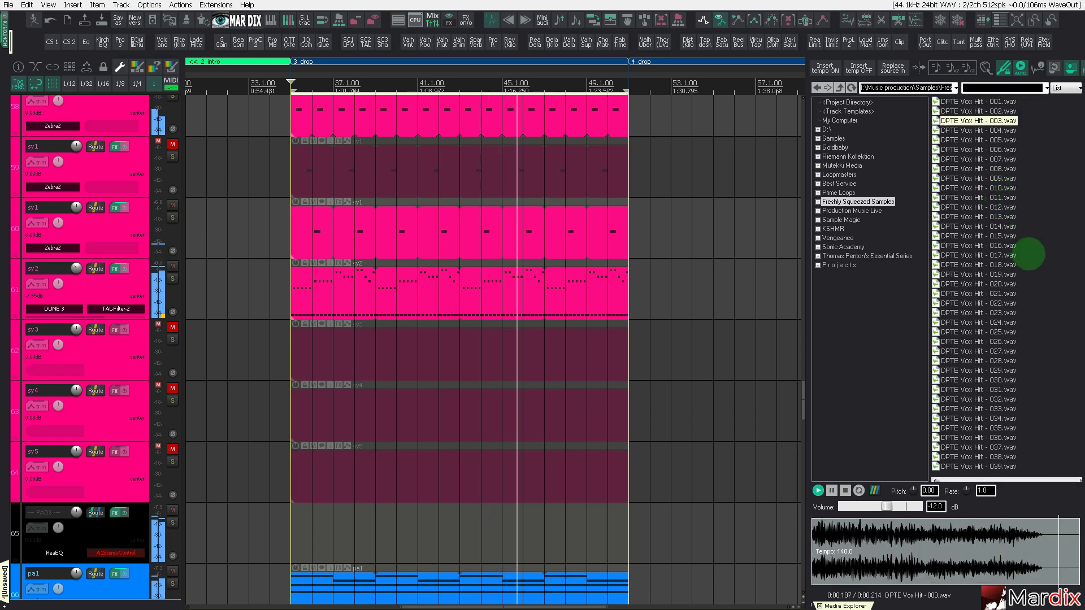
pyautogui.scroll(-4, 1026, 260)
pyautogui.click(1003, 265)
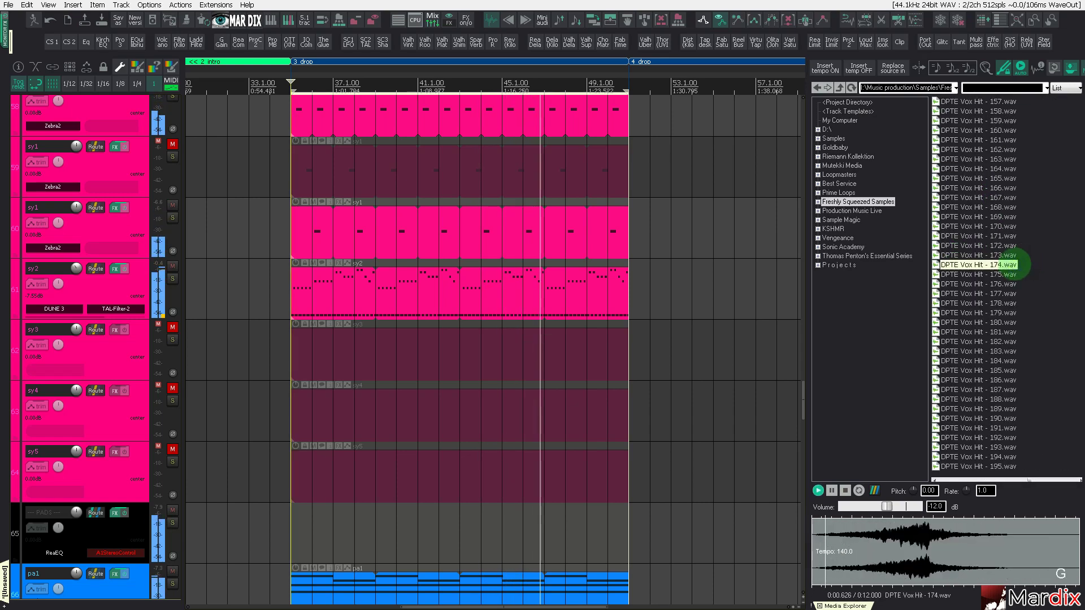
pyautogui.press('Up')
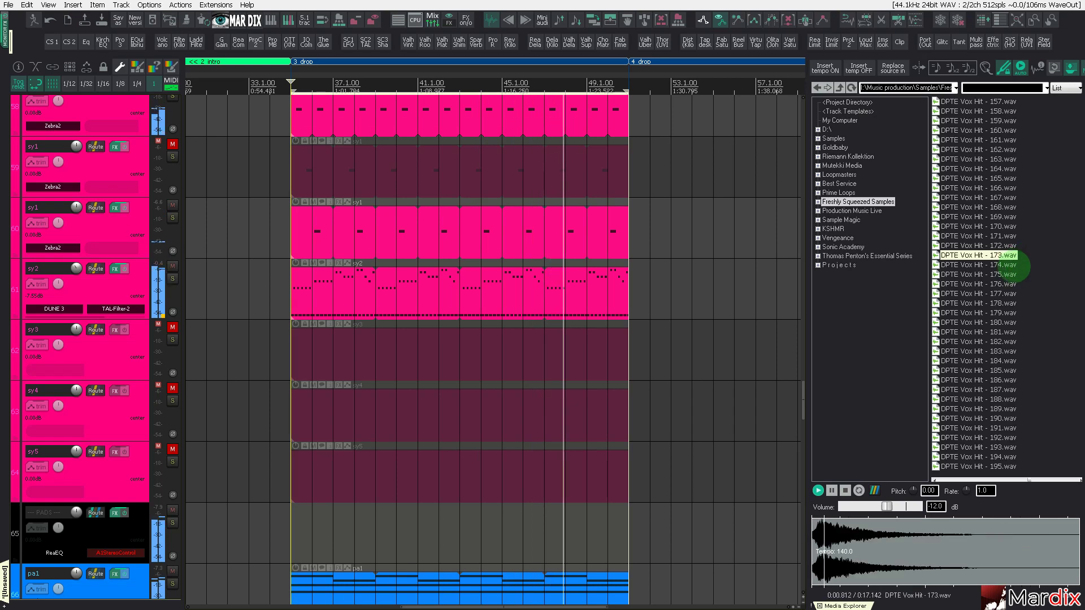
# Step: Unmute the VOX bus and the vox1 track, and place DPTE Vox Hit - 173.wav on vox1 at the start of the drop
pyautogui.scroll(-5, 50, 295)
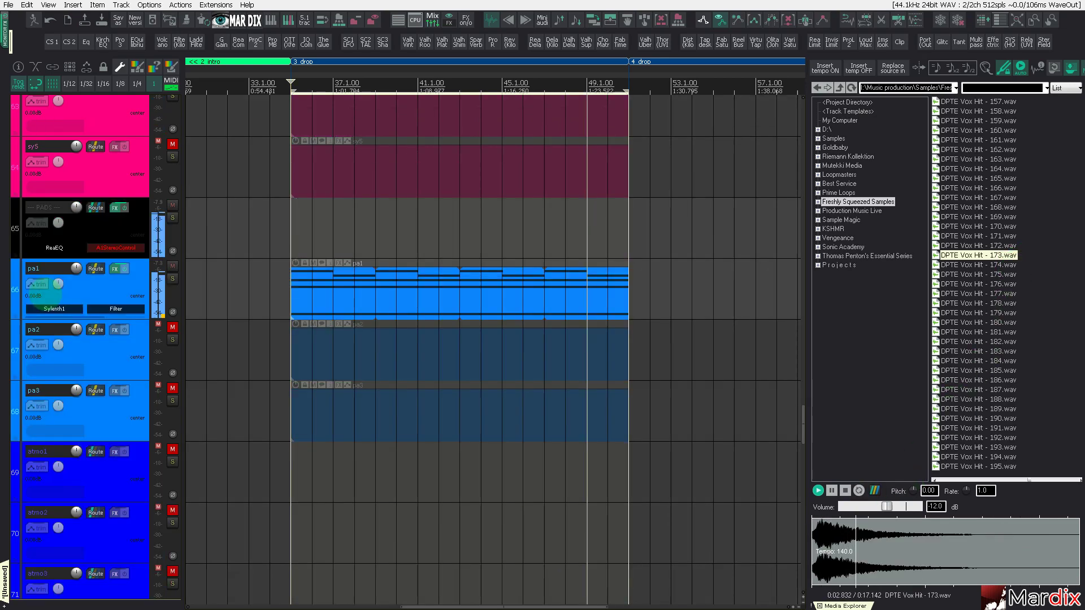
pyautogui.scroll(-13, 50, 295)
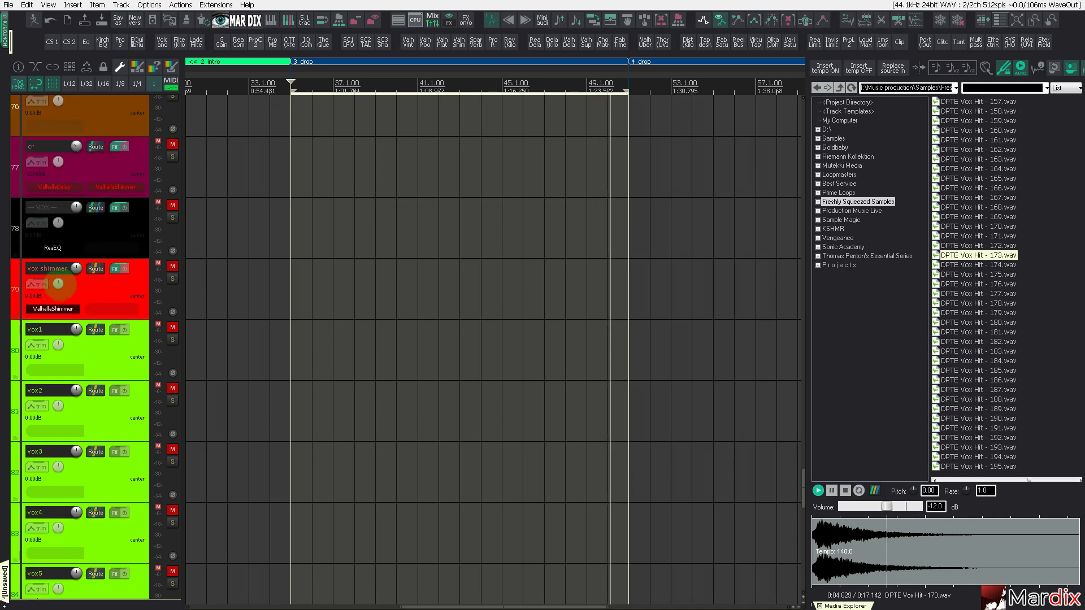
pyautogui.click(173, 205)
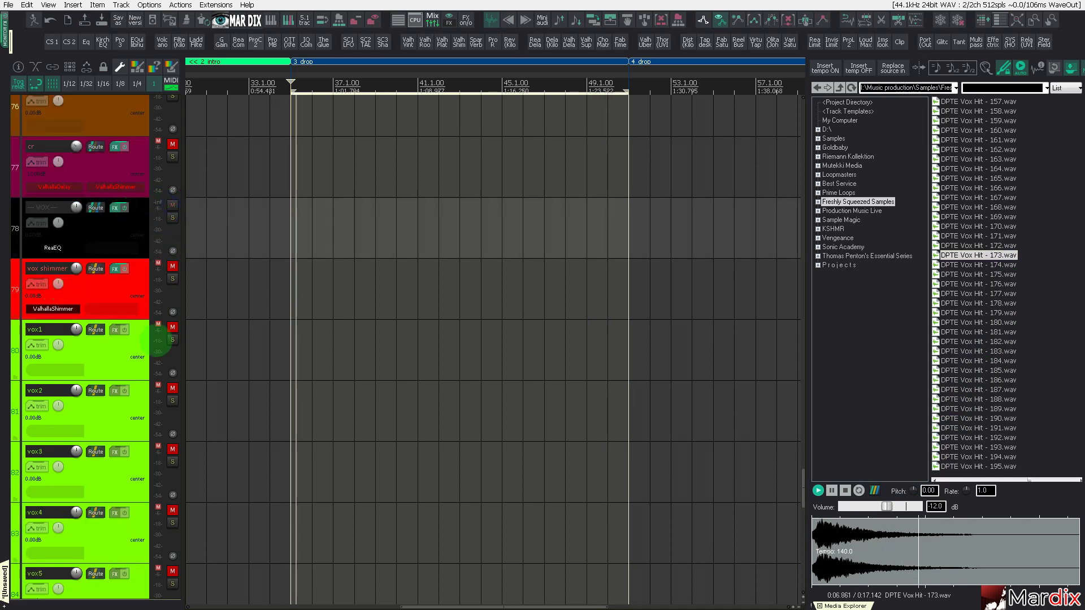
pyautogui.click(172, 327)
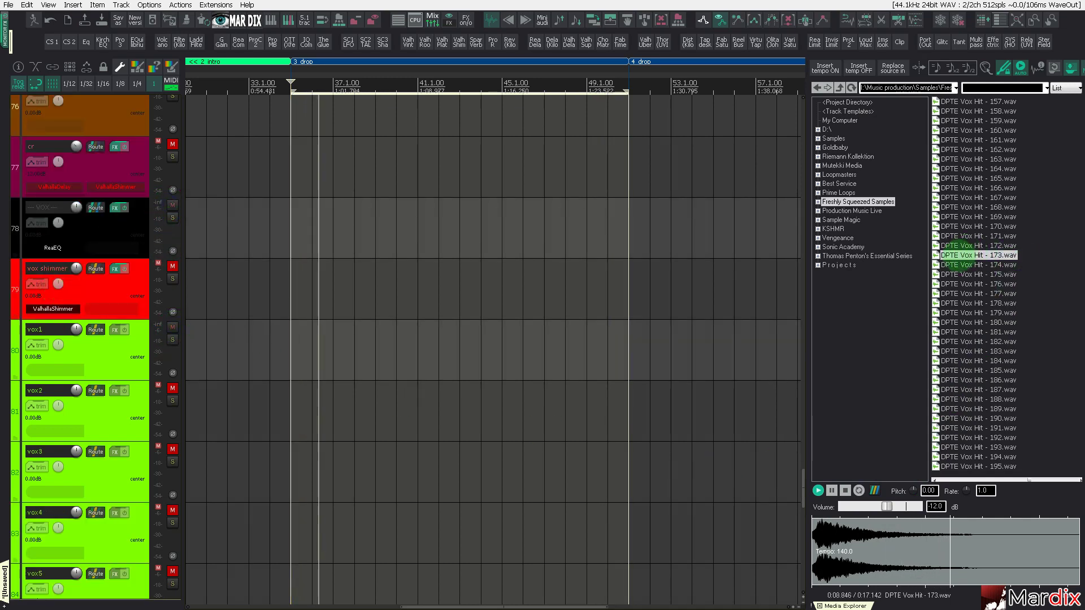
pyautogui.moveTo(961, 255); pyautogui.dragTo(293, 352)
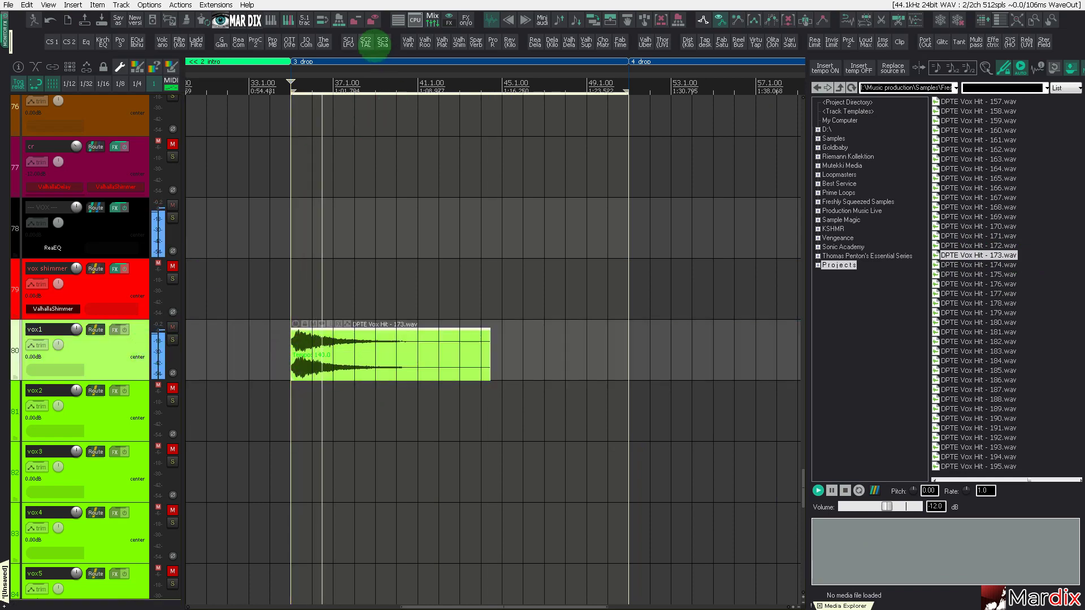
# Step: Add TAL-Filter-2 to the vox1 track, turn off its legacy mode and set its modulation mode to Volume
pyautogui.click(367, 42)
pyautogui.moveTo(388, 32); pyautogui.dragTo(513, 174)
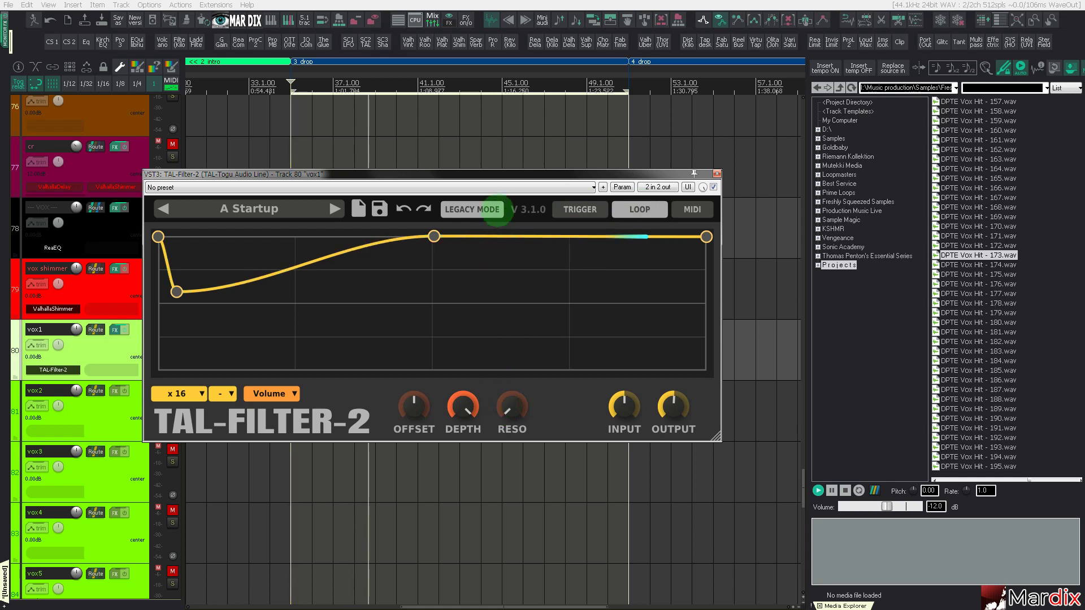
pyautogui.click(496, 210)
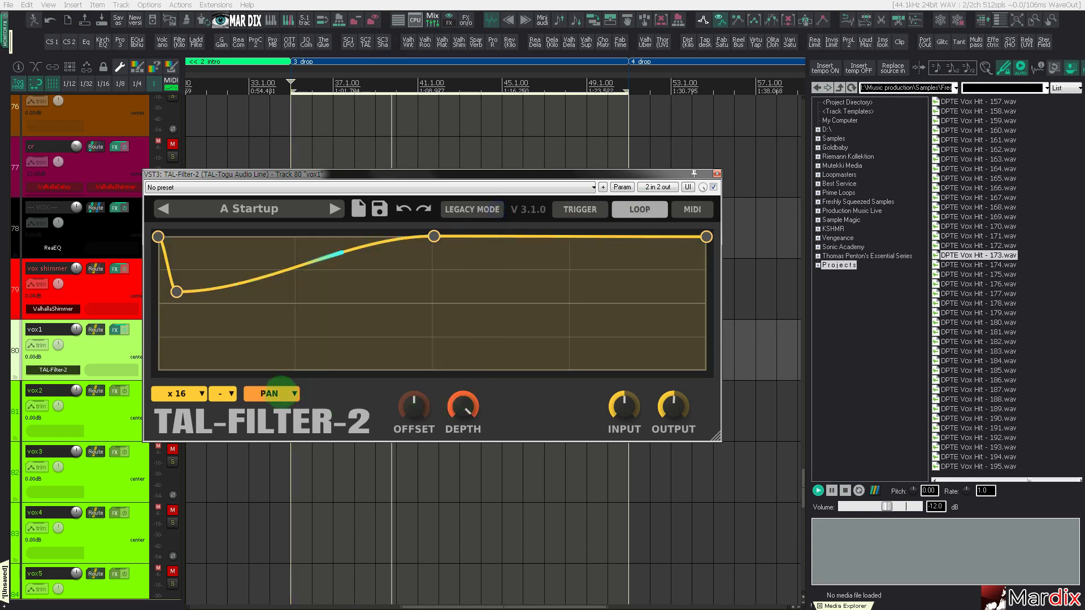
pyautogui.click(276, 393)
pyautogui.click(277, 420)
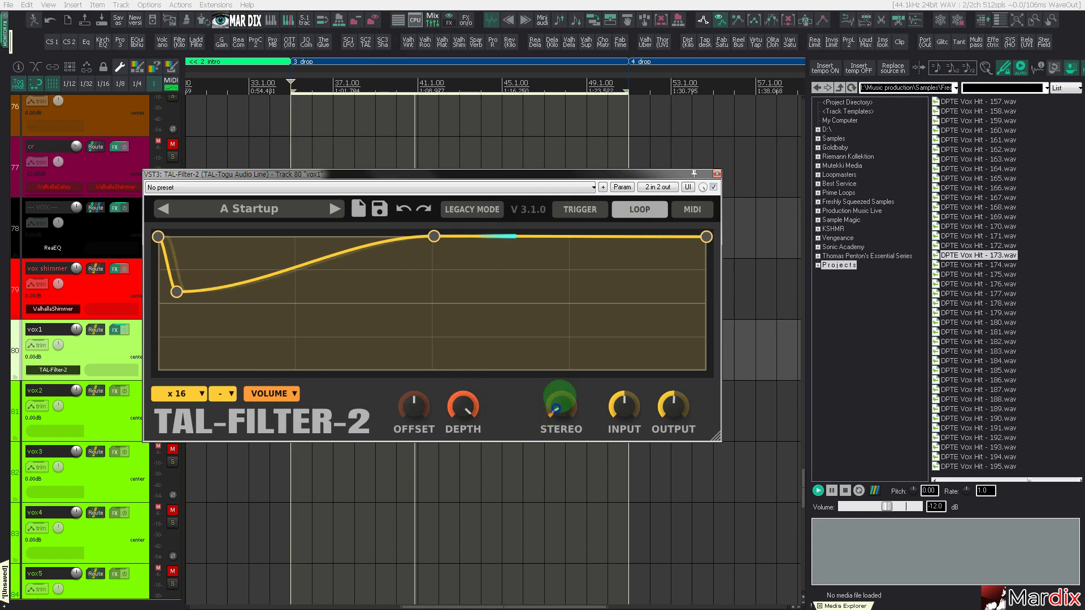
# Step: Raise the stereo amount and slightly lower the depth in vox1's TAL-Filter-2, and close the plugin window
pyautogui.moveTo(562, 395)
pyautogui.mouseDown()
pyautogui.moveTo(567, 358)
pyautogui.moveTo(571, 384)
pyautogui.mouseUp()
pyautogui.moveTo(462, 406)
pyautogui.mouseDown()
pyautogui.moveTo(462, 448)
pyautogui.moveTo(464, 428)
pyautogui.mouseUp()
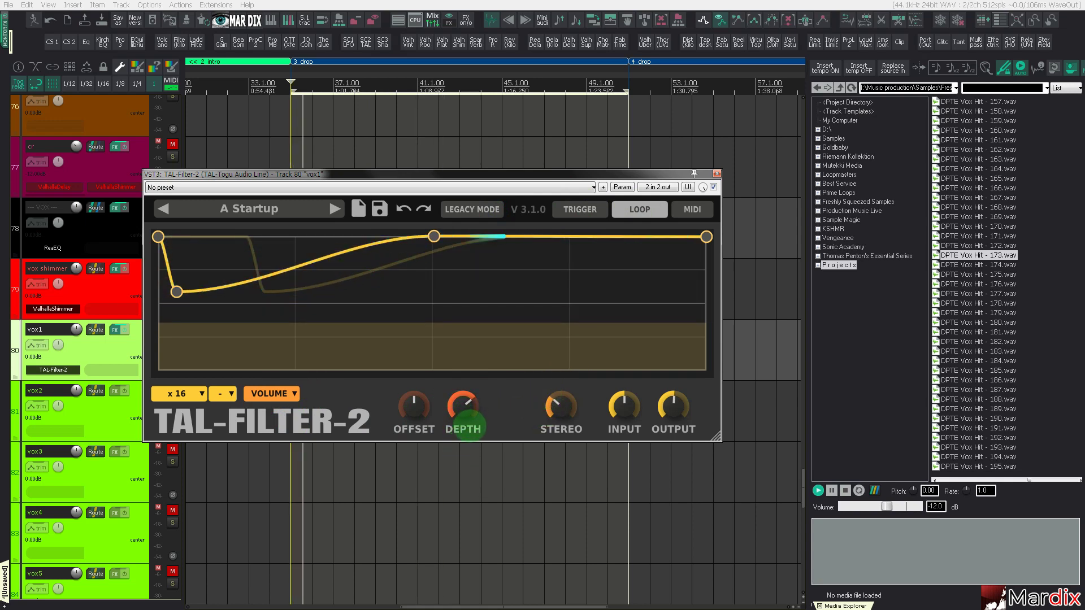
pyautogui.click(716, 174)
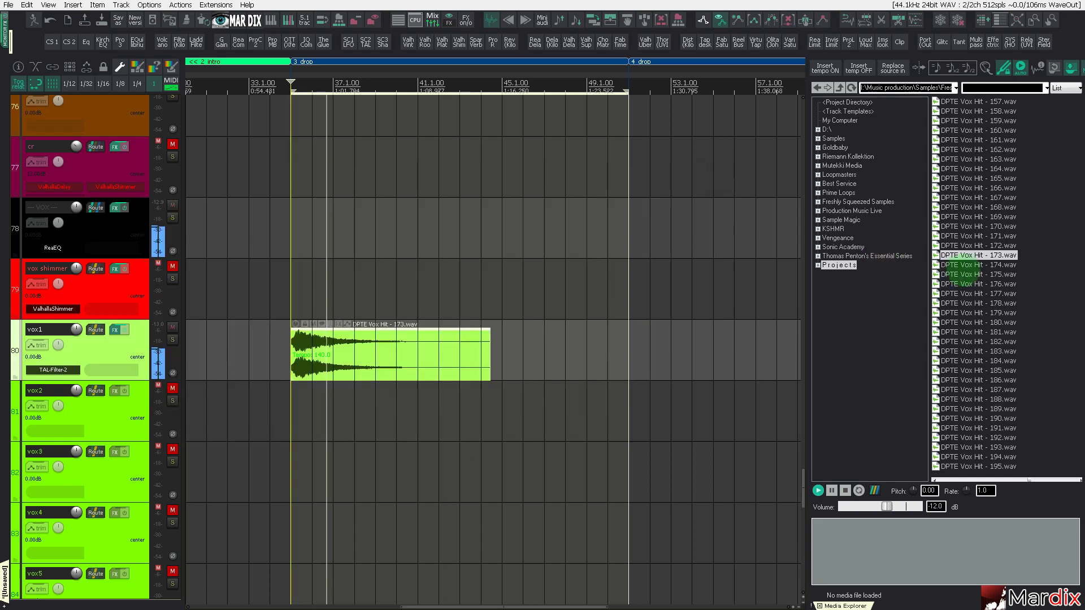
# Step: Audition further vocal hits in the DPTE Vox Hits folder, working upward through the list to DPTE Vox Hit - 167.wav
pyautogui.click(959, 264)
pyautogui.press('Up')
pyautogui.press('Up')
pyautogui.press('Up')
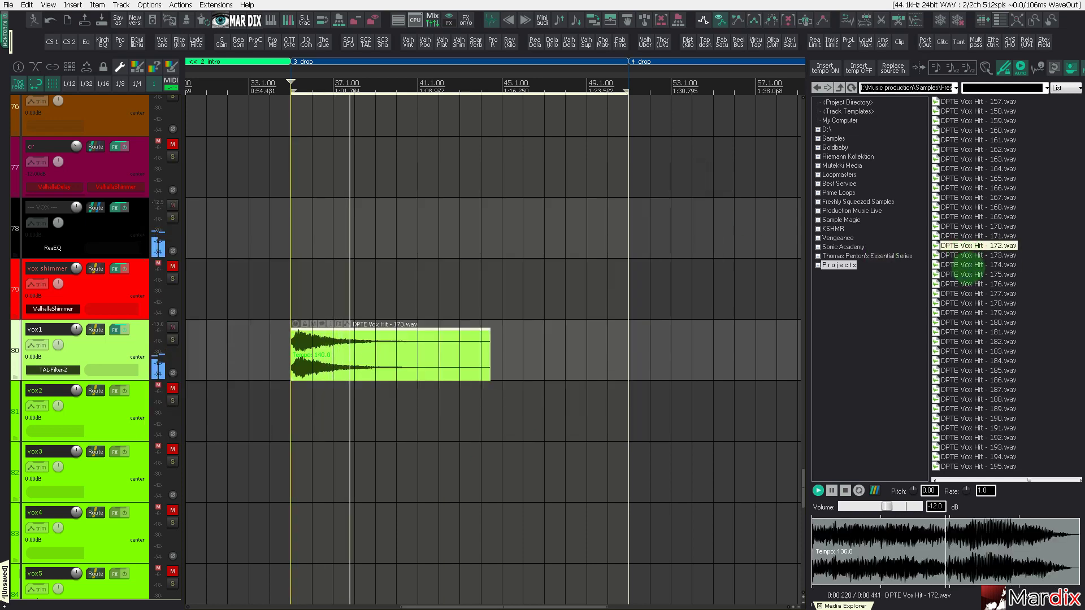
pyautogui.press('Up')
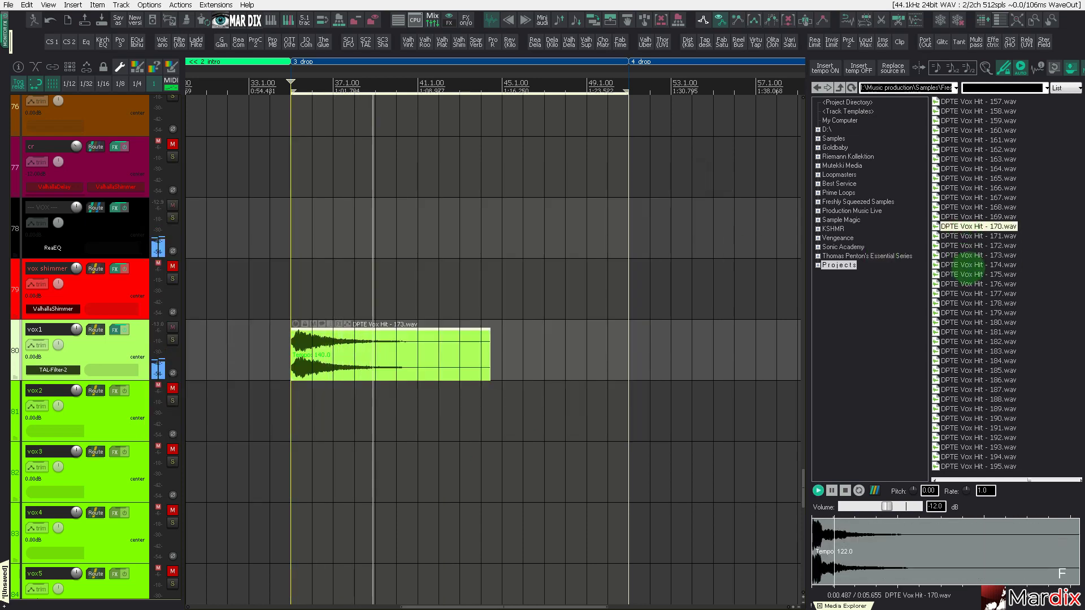
pyautogui.press('Up')
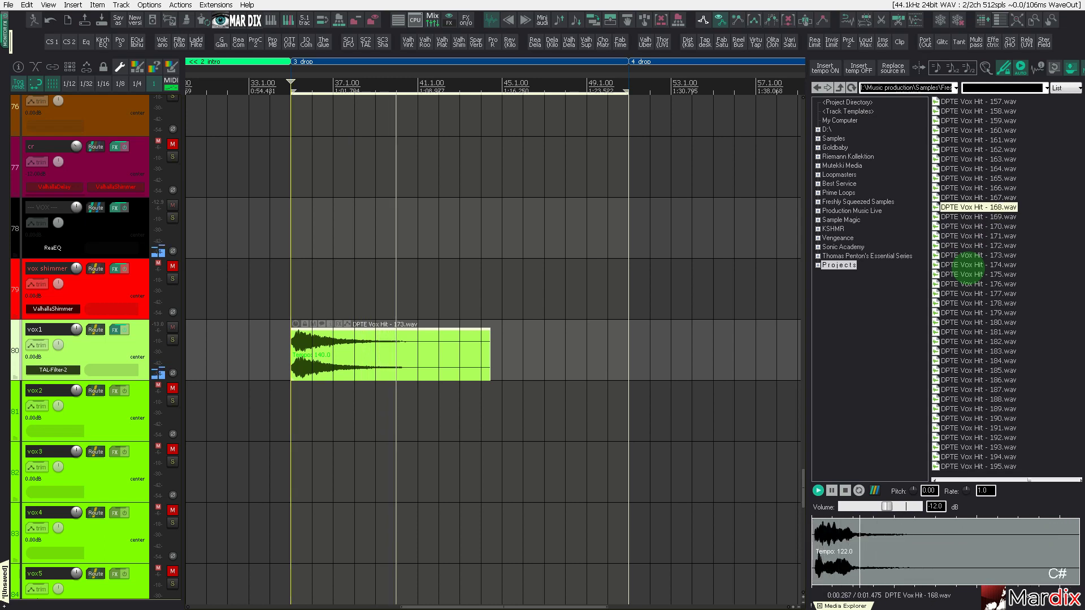
pyautogui.press('Up')
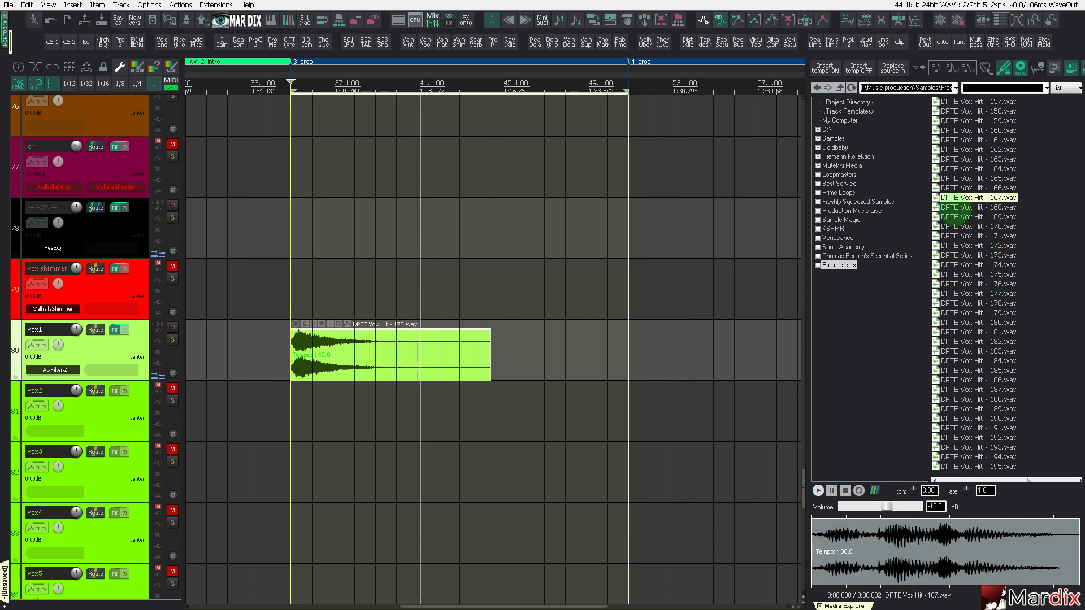
# Step: Place DPTE Vox Hit - 167.wav on the vox2 track at bar 43 and add the Kilohearts Delay to that track
pyautogui.moveTo(950, 197); pyautogui.dragTo(446, 408)
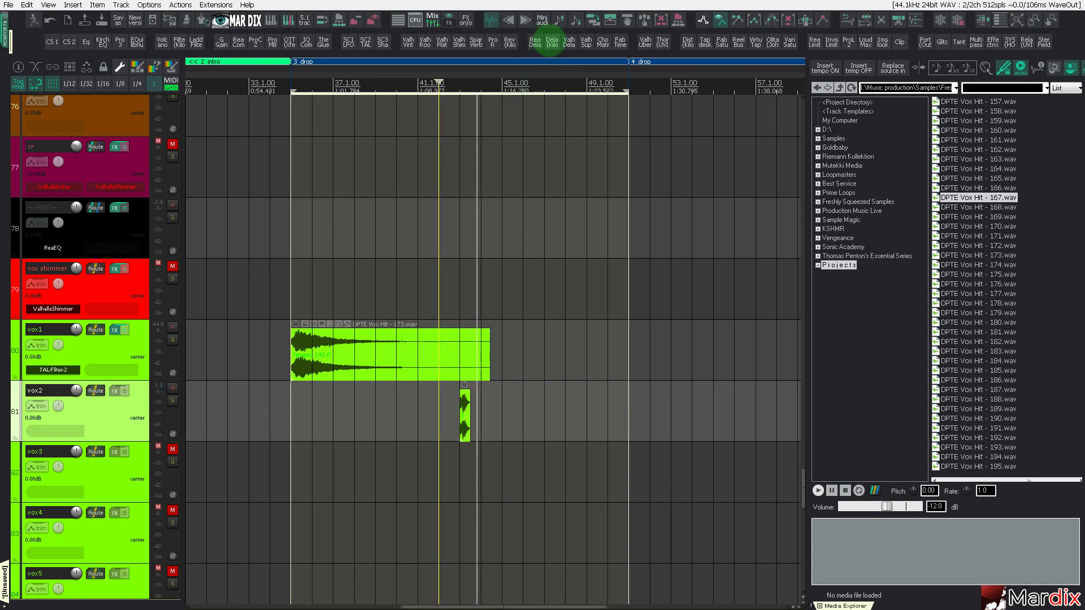
pyautogui.click(552, 43)
pyautogui.moveTo(119, 41); pyautogui.dragTo(619, 239)
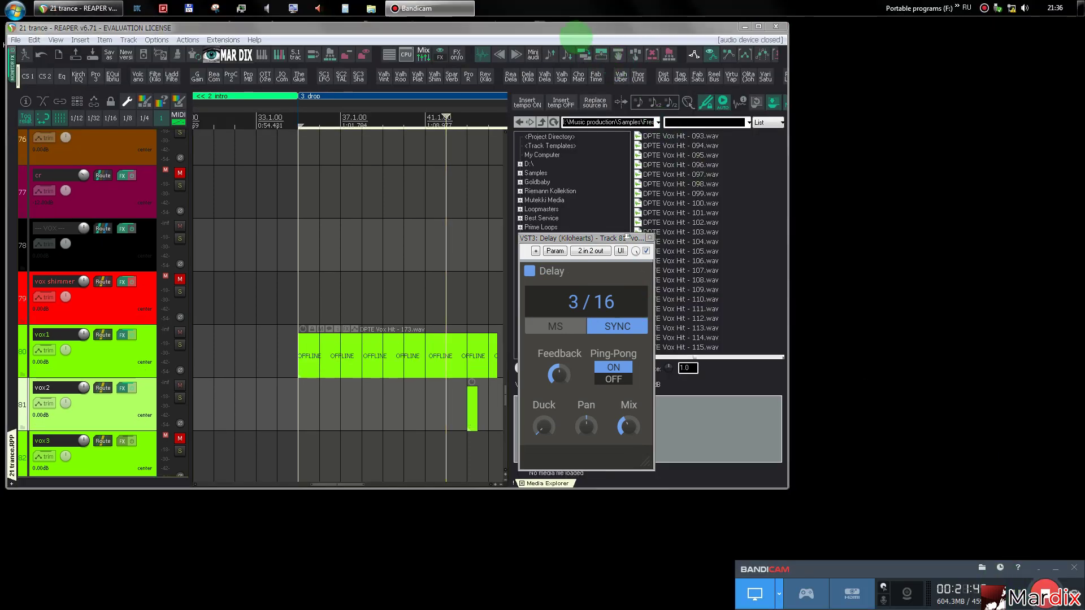
pyautogui.click(575, 37)
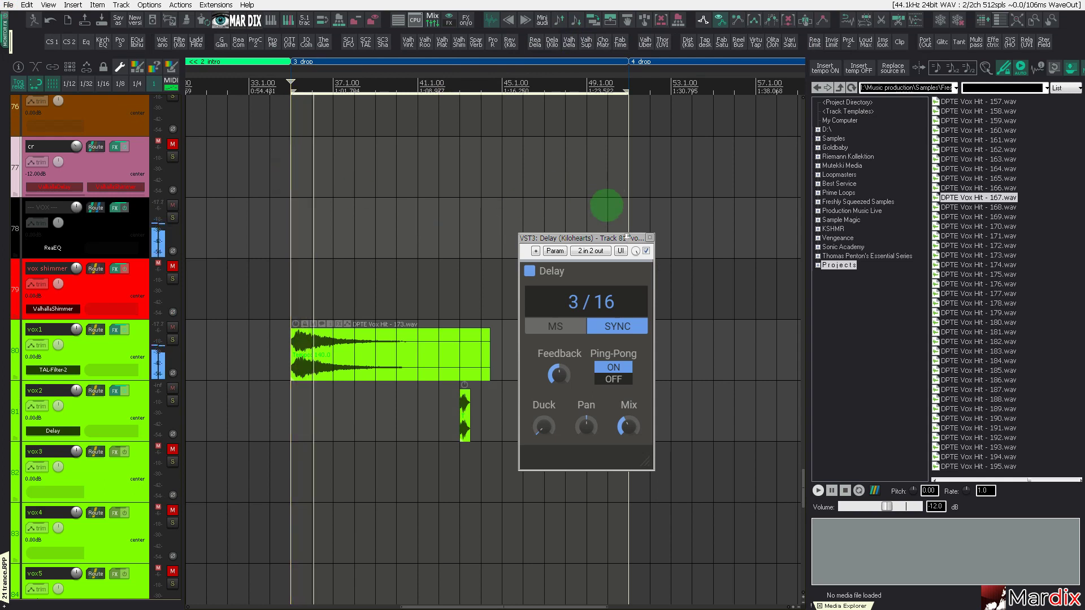
pyautogui.moveTo(628, 236); pyautogui.dragTo(705, 233)
# Step: Raise the vox2 delay's feedback to 76 %, pan the delayed sound to the right, play the hit and close the plugin window
pyautogui.scroll(2, 458, 390)
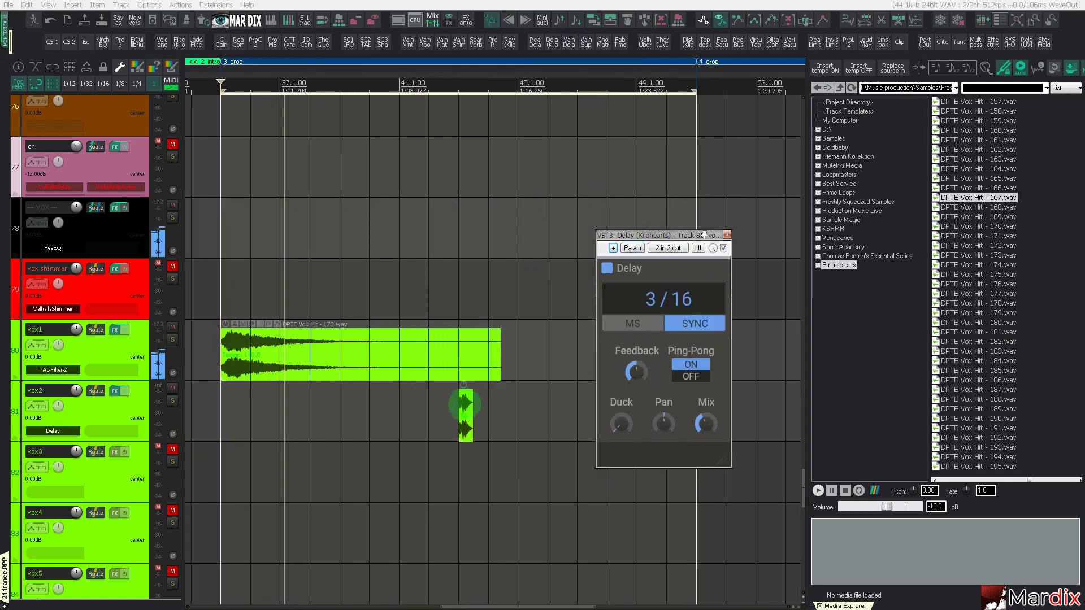
pyautogui.click(439, 418)
pyautogui.scroll(2, 545, 365)
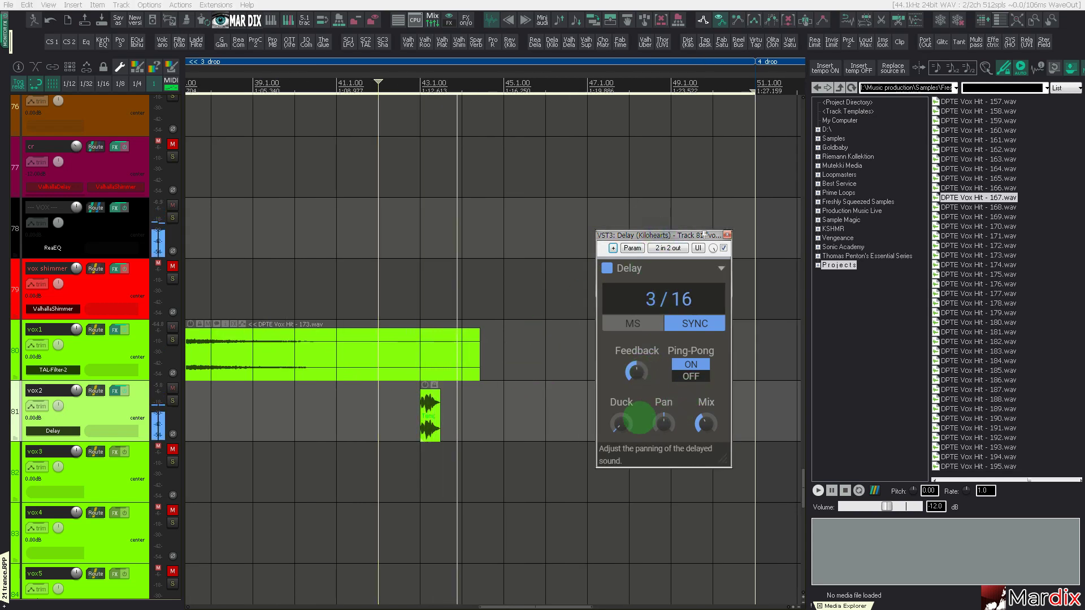
pyautogui.moveTo(639, 374); pyautogui.dragTo(637, 362)
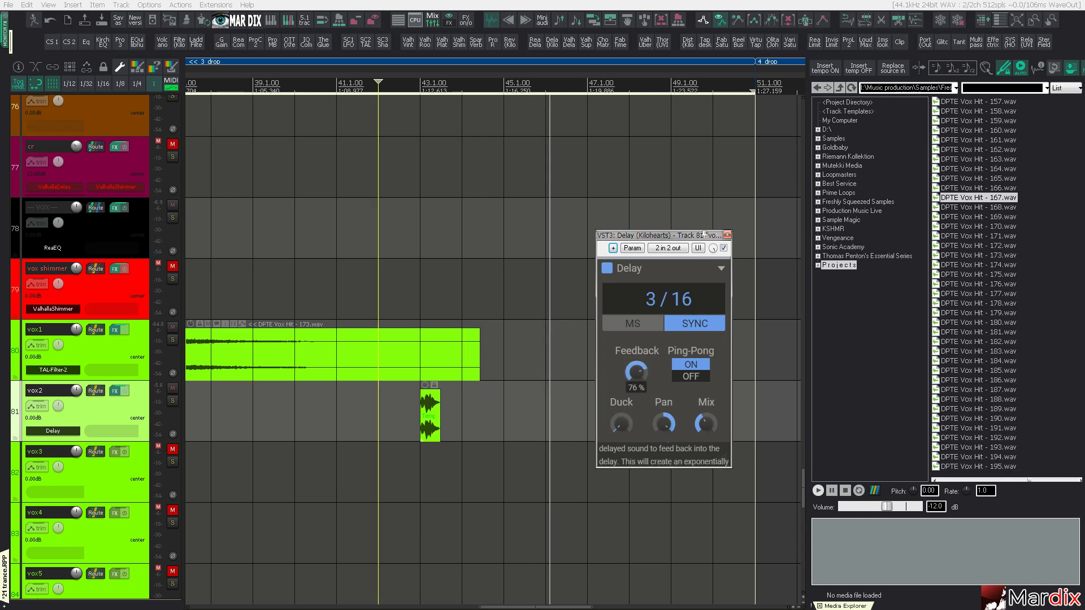
pyautogui.click(413, 421)
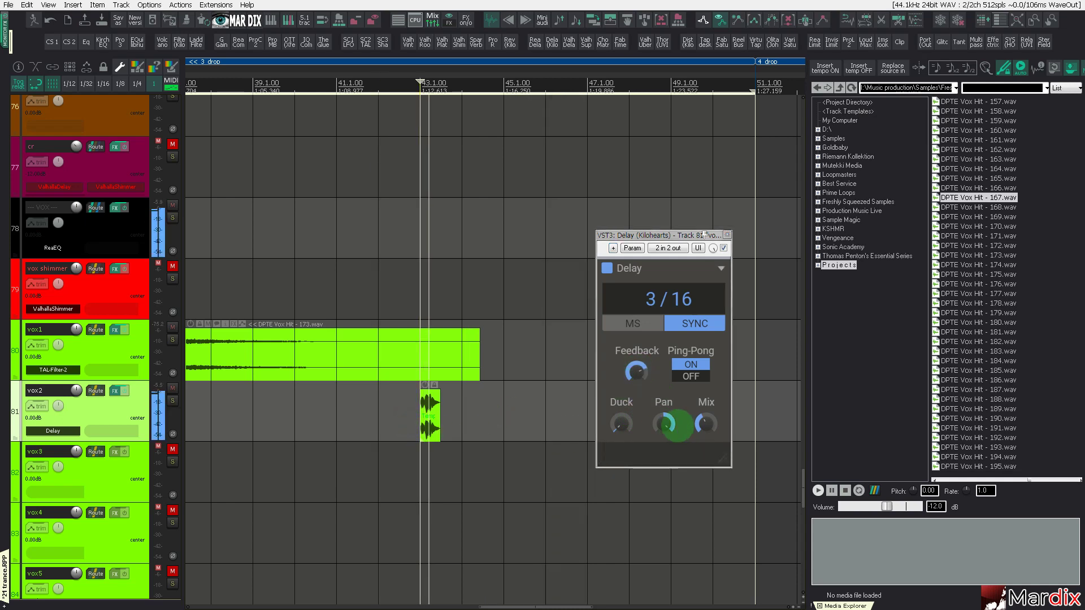
pyautogui.click(726, 234)
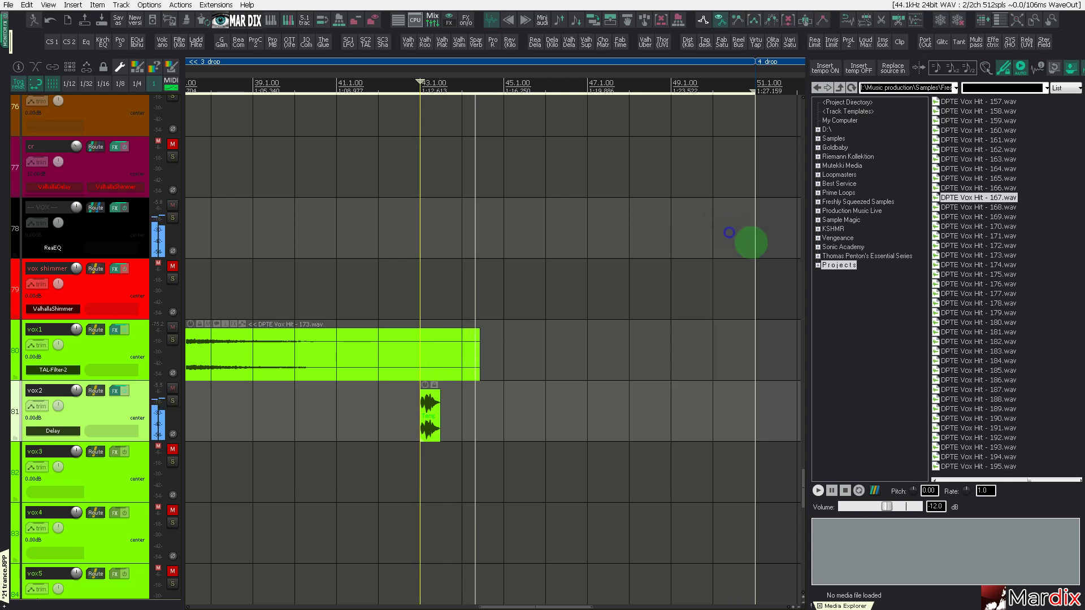
# Step: Audition the preceding vocal hits and place DPTE Vox Hit - 165.wav on vox2 at bar 50
pyautogui.click(961, 188)
pyautogui.press('Up')
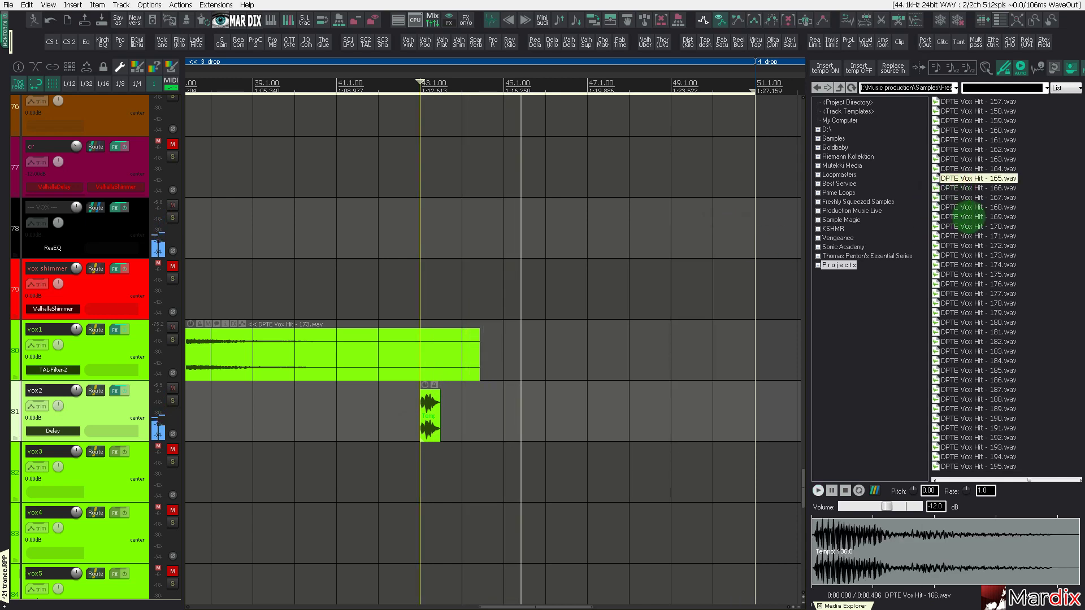
pyautogui.moveTo(955, 189); pyautogui.dragTo(735, 416)
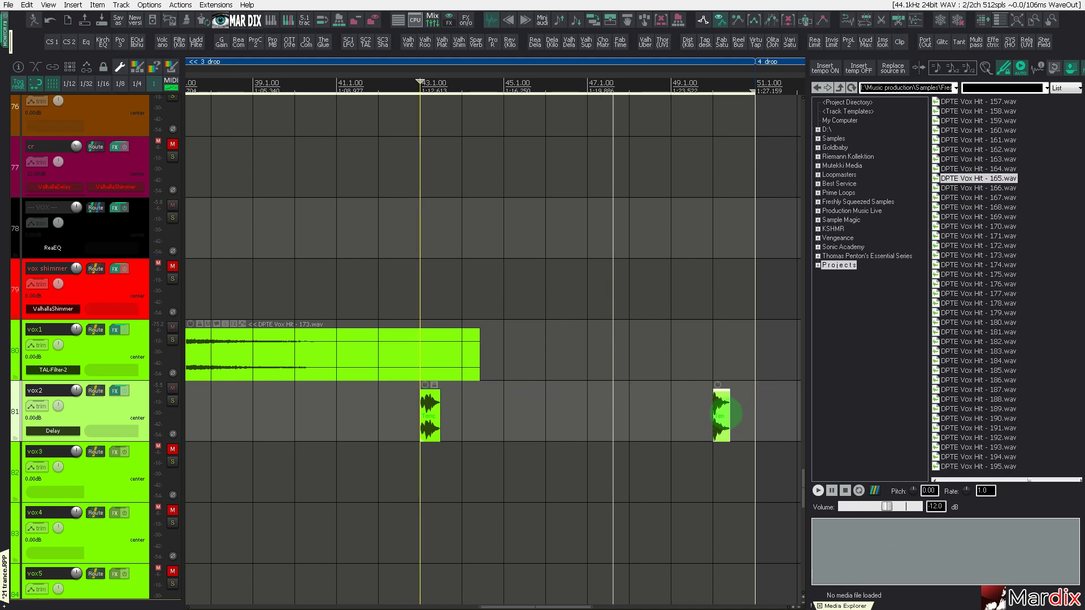
# Step: Delete the last three kick3 hits of the first drop, keeping only the one on the downbeat of bar 50
pyautogui.scroll(10, 91, 390)
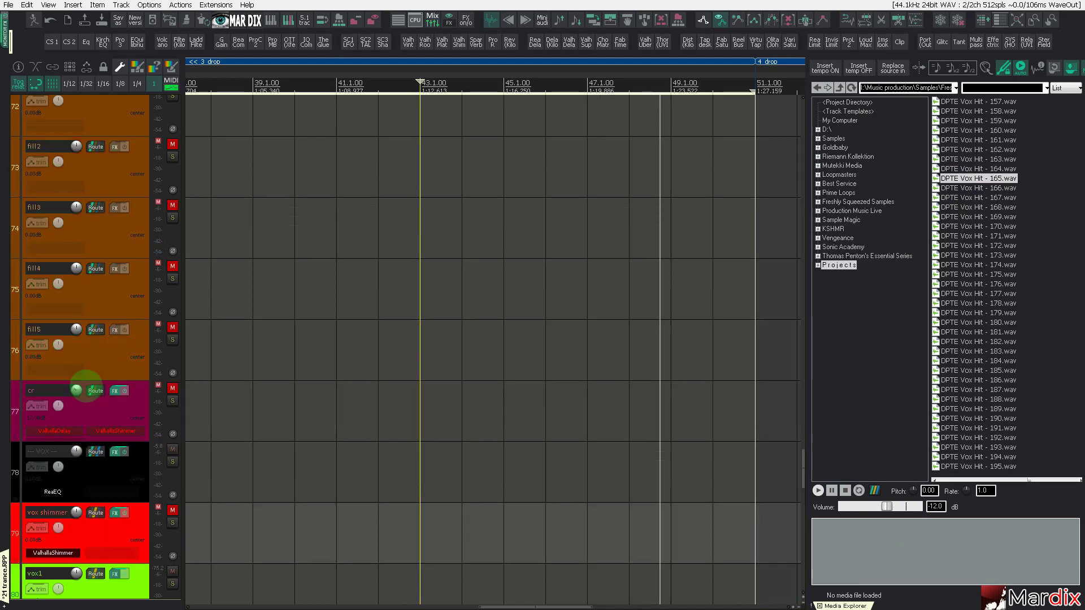
pyautogui.scroll(15, 79, 391)
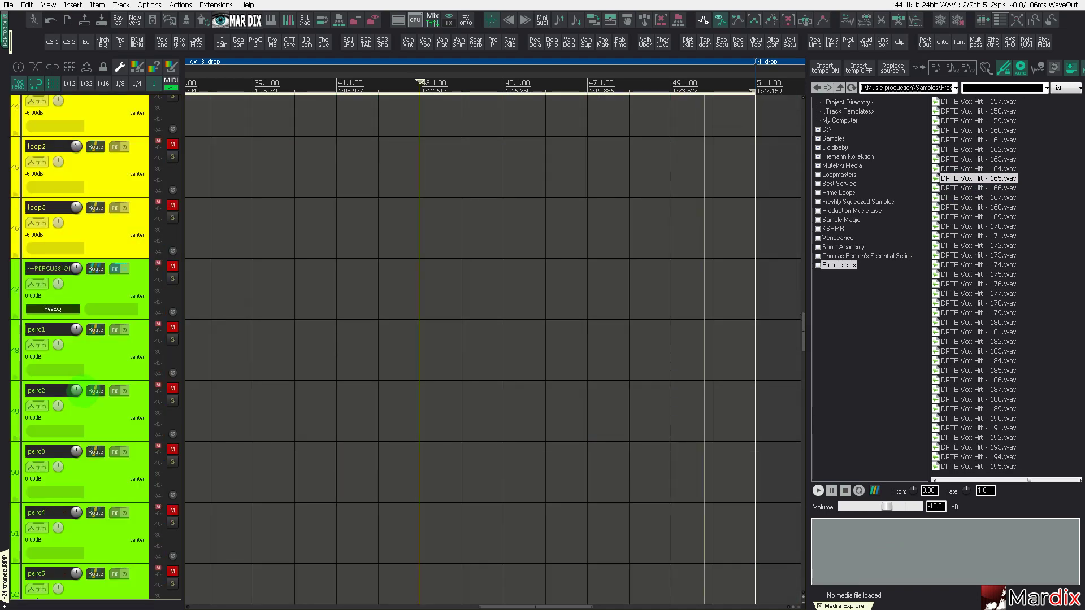
pyautogui.scroll(15, 80, 392)
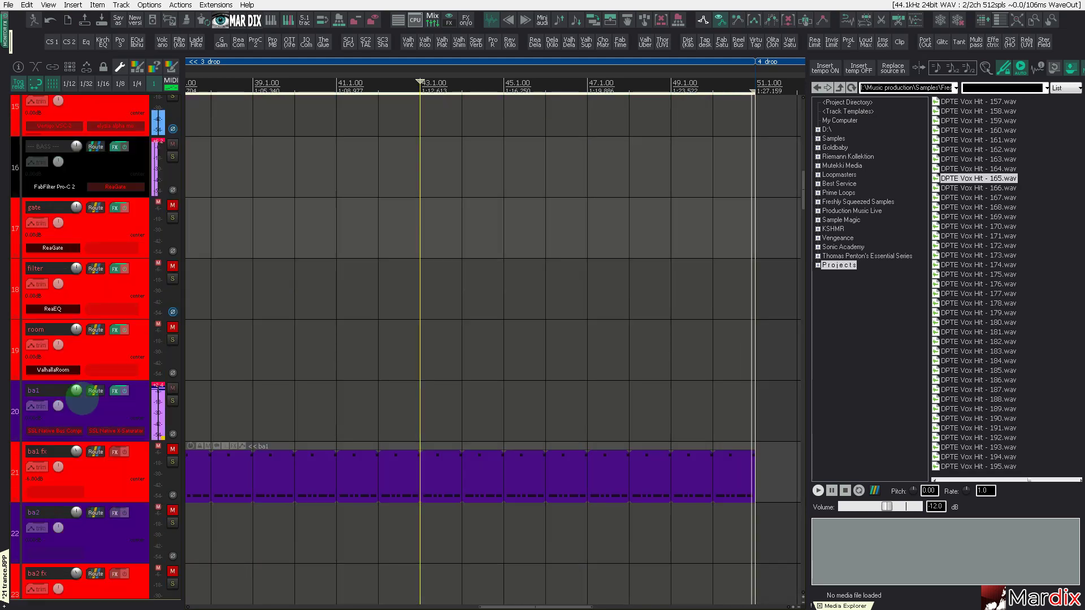
pyautogui.scroll(3, 775, 363)
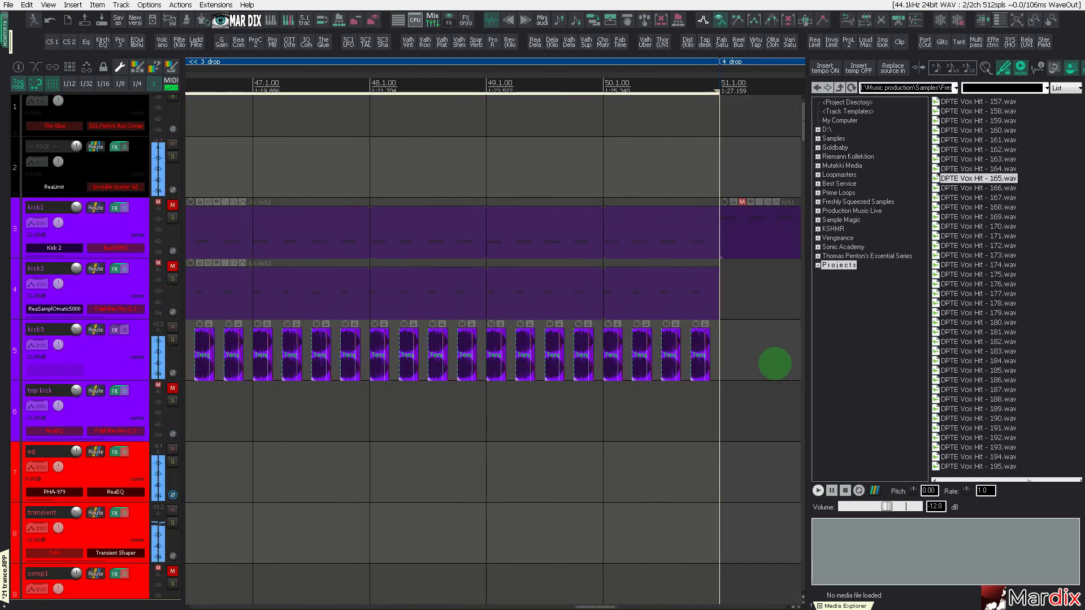
pyautogui.click(640, 342)
pyautogui.press('Delete')
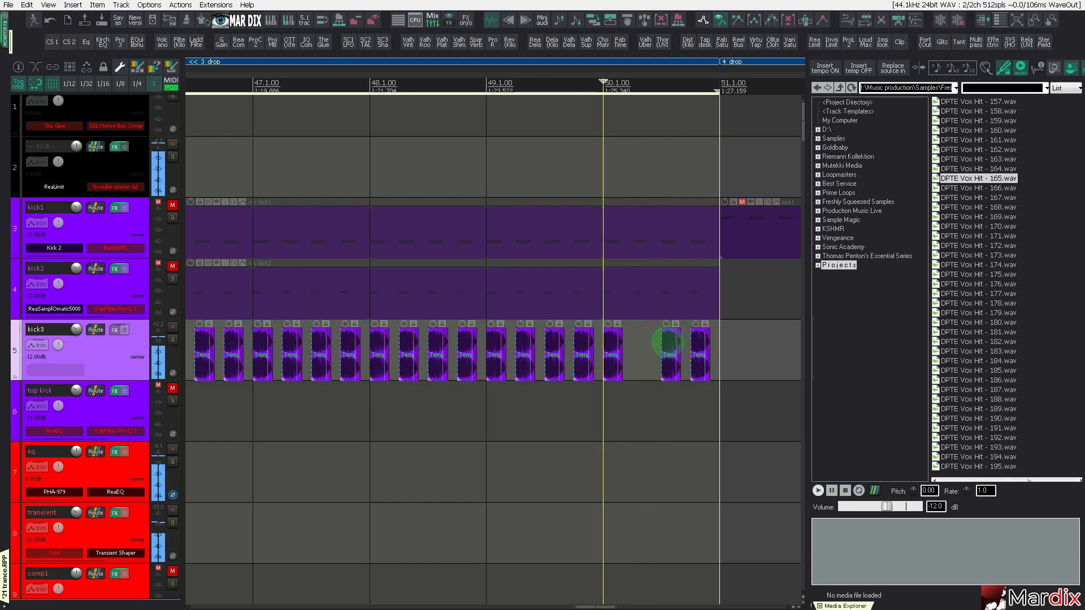
pyautogui.click(668, 341)
pyautogui.press('Delete')
pyautogui.click(497, 175)
# Step: Collapse the track heights to view the whole arrangement and briefly solo pa1 to hear the pad alone
pyautogui.scroll(-4, 497, 175)
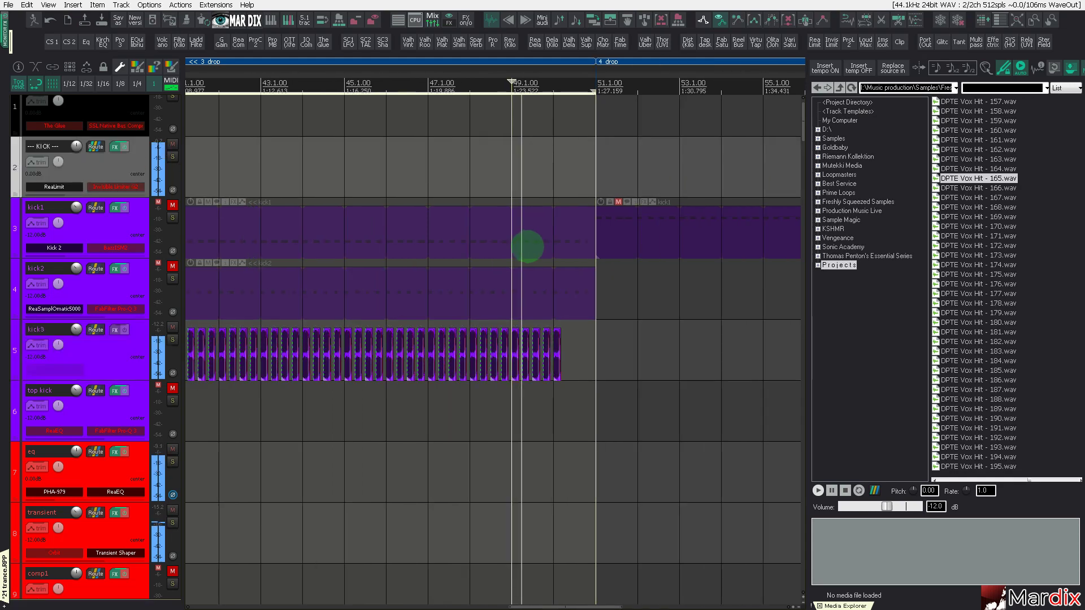
pyautogui.hotkey('ctrl', 'pagedown')
pyautogui.scroll(-4, 115, 367)
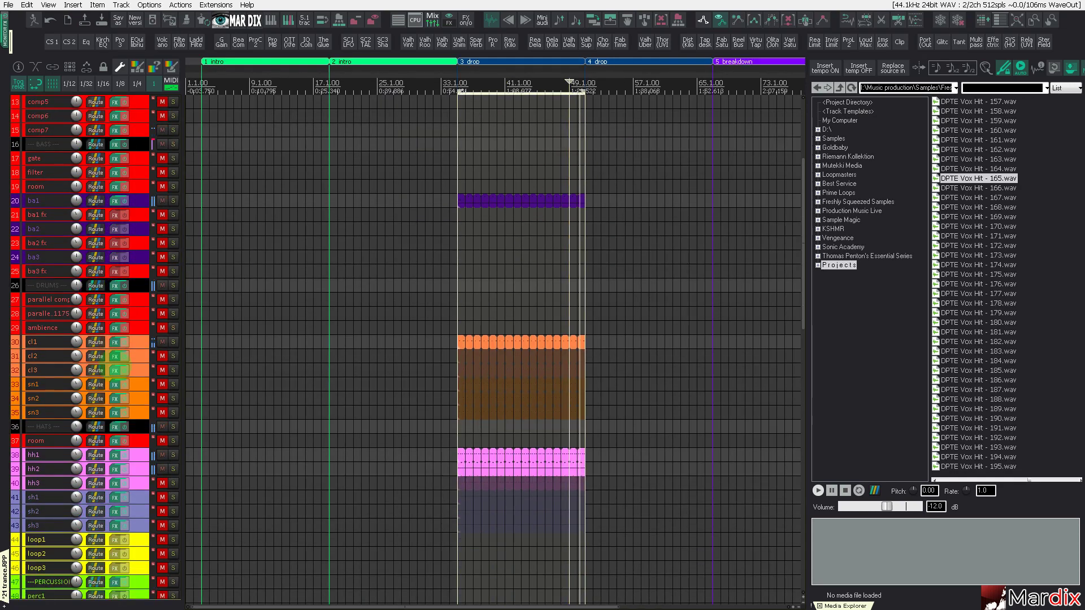
pyautogui.scroll(-10, 495, 351)
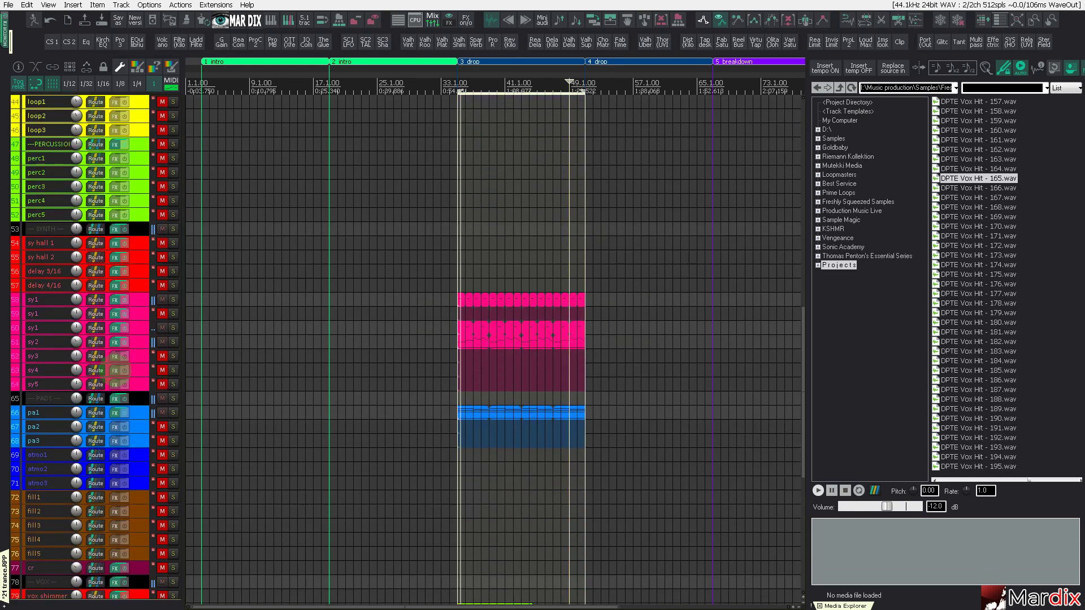
pyautogui.scroll(3, 387, 335)
pyautogui.scroll(-4, 429, 323)
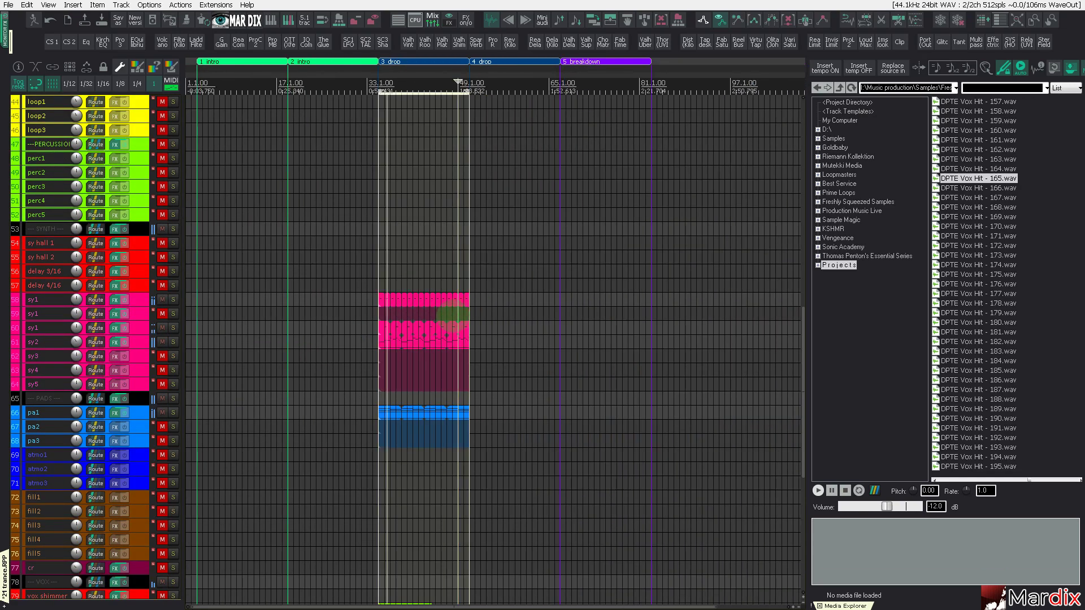
pyautogui.scroll(3, 449, 317)
pyautogui.scroll(-5, 40, 374)
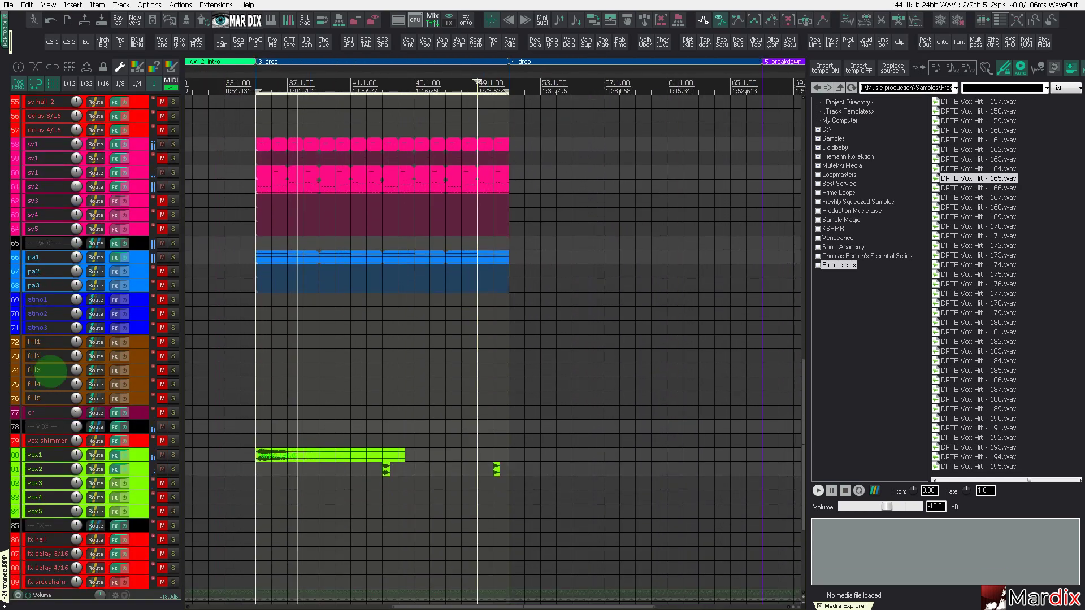
pyautogui.click(173, 257)
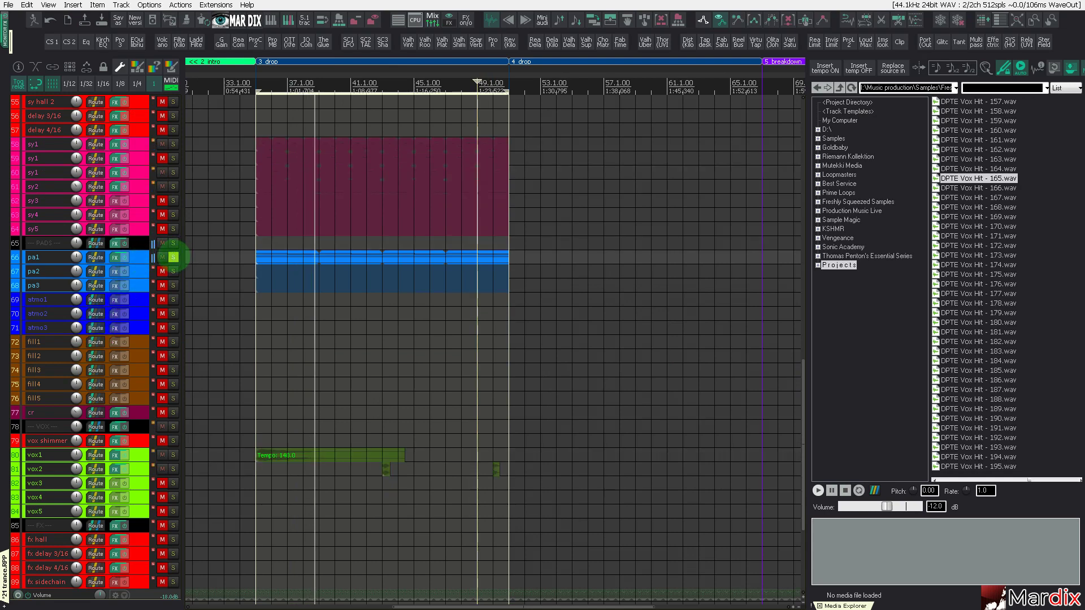
pyautogui.click(173, 257)
pyautogui.scroll(2, 142, 289)
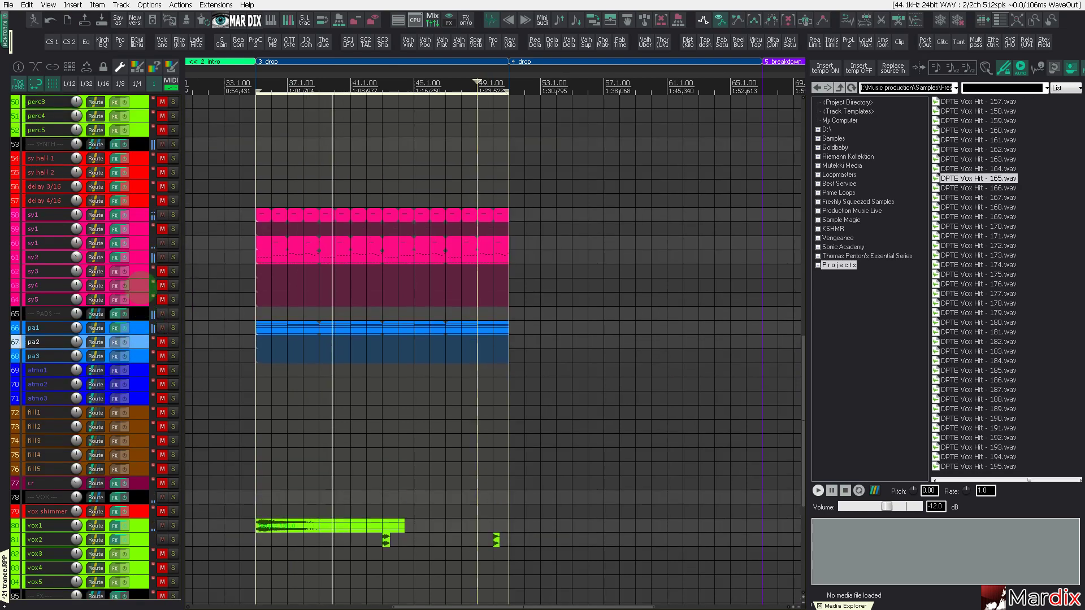
pyautogui.scroll(2, 149, 286)
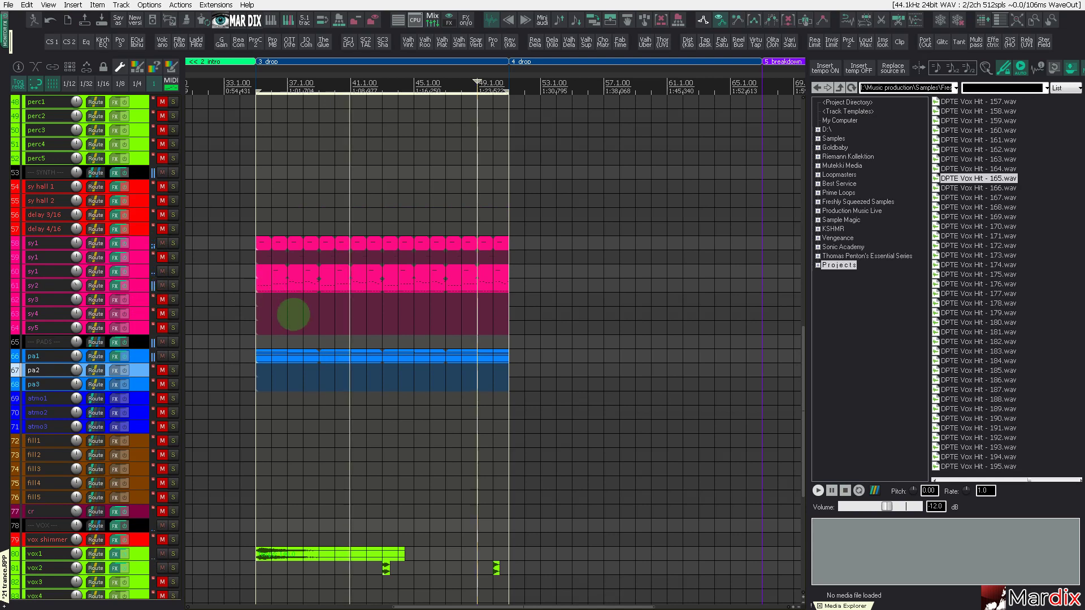
# Step: Copy the pa1 pad item and the sy2 synth item from the first drop to the second drop, starting at bar 51
pyautogui.click(312, 354)
pyautogui.click(332, 370)
pyautogui.click(343, 389)
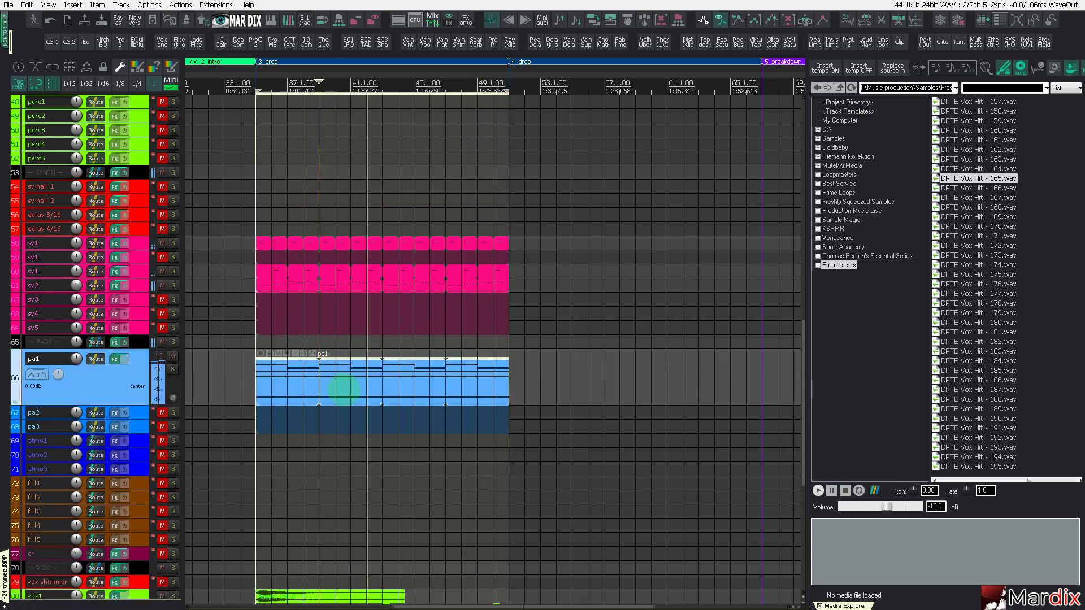
pyautogui.moveTo(321, 384); pyautogui.dragTo(573, 384)
pyautogui.moveTo(486, 285); pyautogui.dragTo(723, 284)
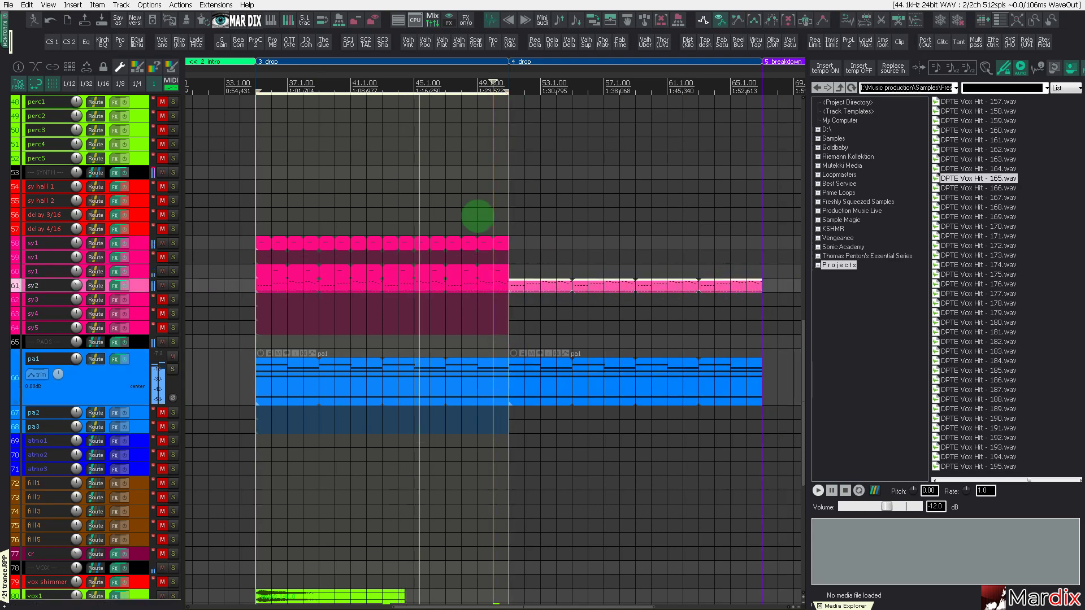
# Step: Move playback to bar 51 and set the loop selection to the second drop region
pyautogui.scroll(2, 165, 322)
pyautogui.scroll(1, 141, 308)
pyautogui.click(363, 297)
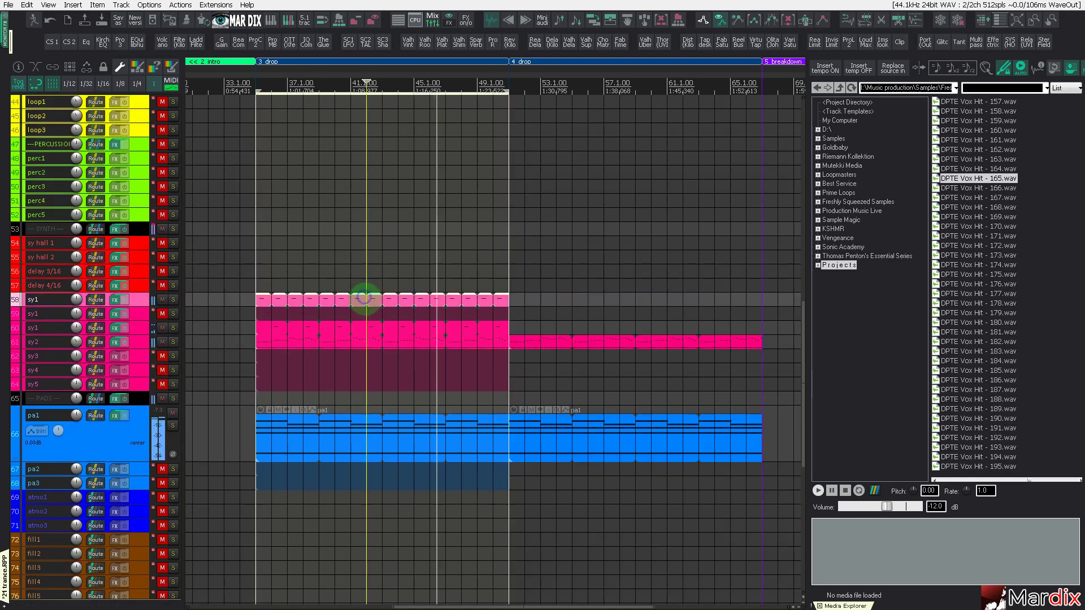
pyautogui.click(509, 268)
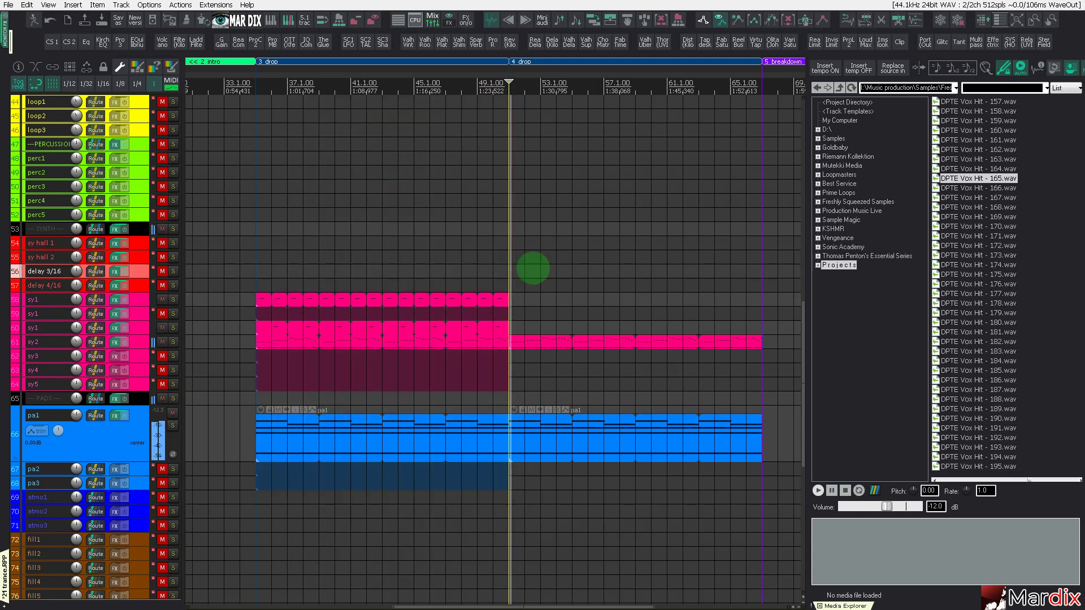
pyautogui.doubleClick(611, 62)
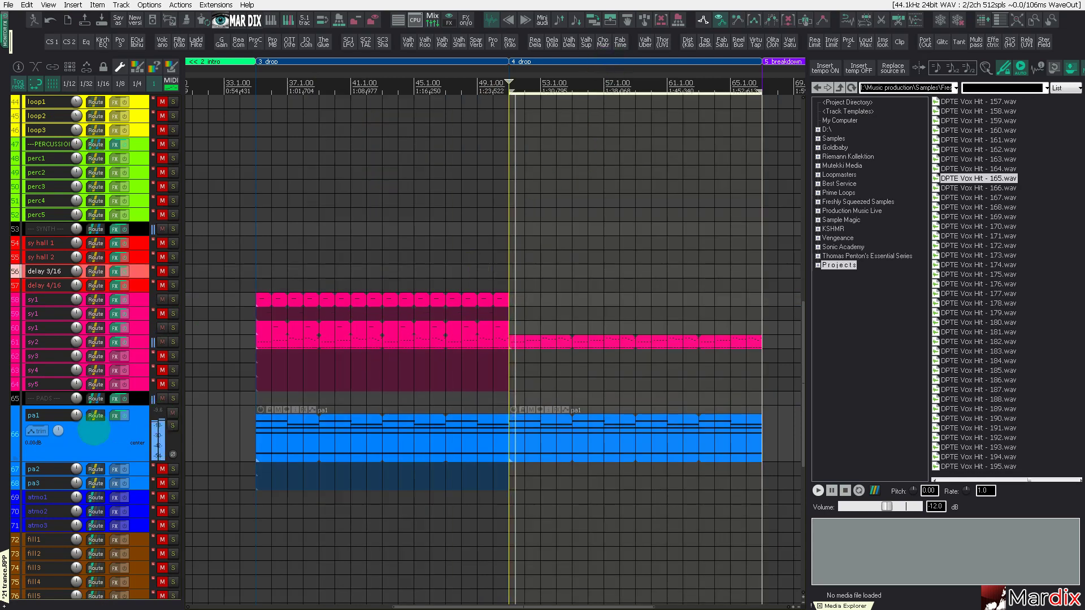
# Step: Copy the hh1 and hh2 hi-hat items and the cl1 clap item from the first drop into the second drop
pyautogui.scroll(7, 65, 418)
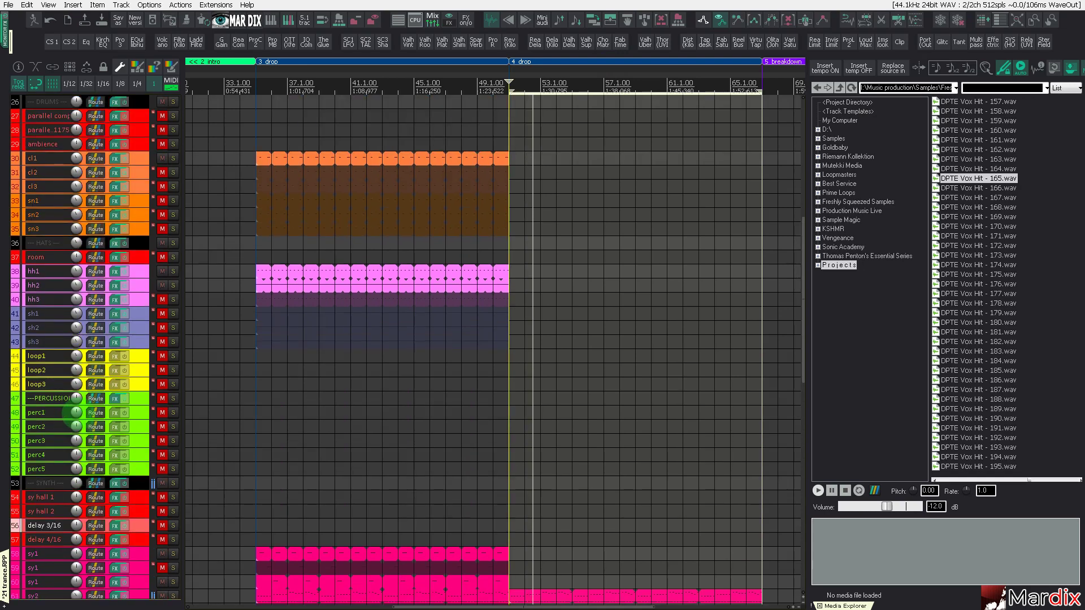
pyautogui.click(493, 329)
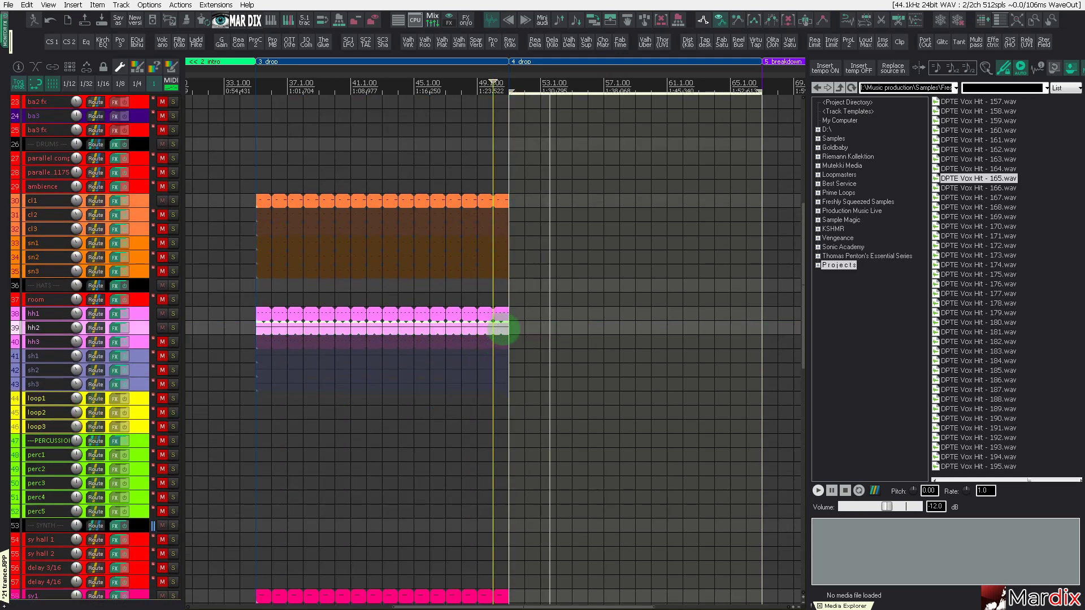
pyautogui.moveTo(507, 329); pyautogui.dragTo(762, 318)
pyautogui.click(496, 198)
pyautogui.moveTo(505, 201); pyautogui.dragTo(762, 204)
# Step: Copy the ba1 bass item and all kick3 hits from the first drop into the second drop
pyautogui.scroll(8, 193, 338)
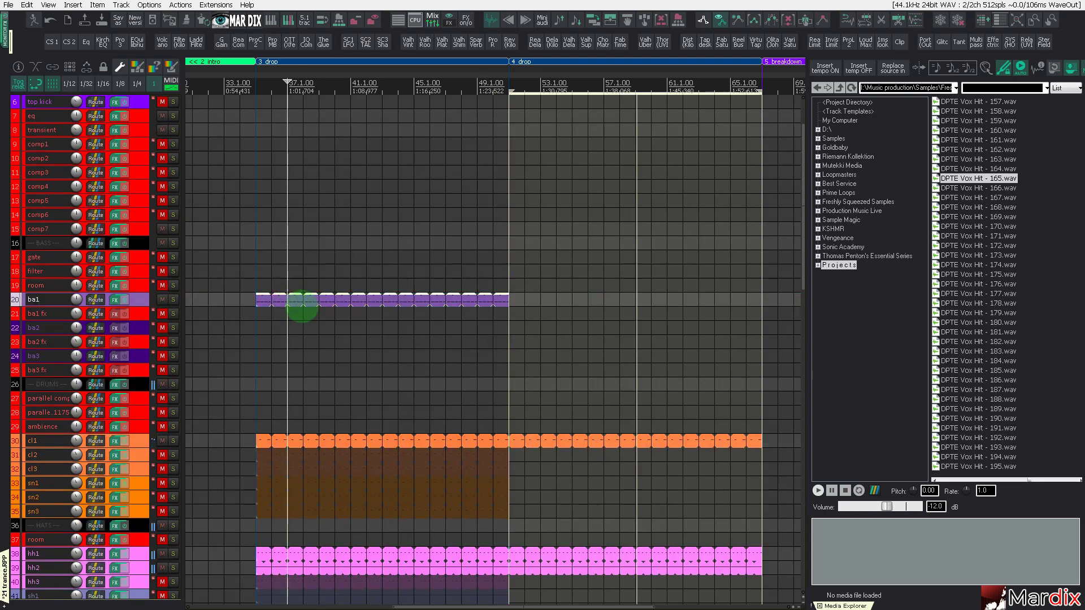
pyautogui.moveTo(301, 303); pyautogui.dragTo(570, 323)
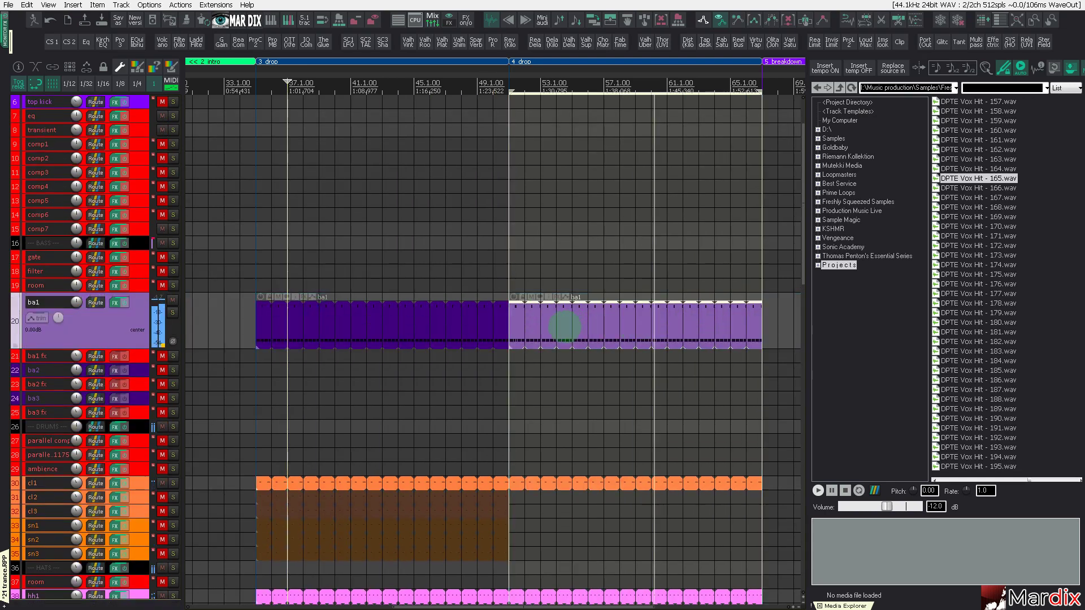
pyautogui.scroll(3, 73, 320)
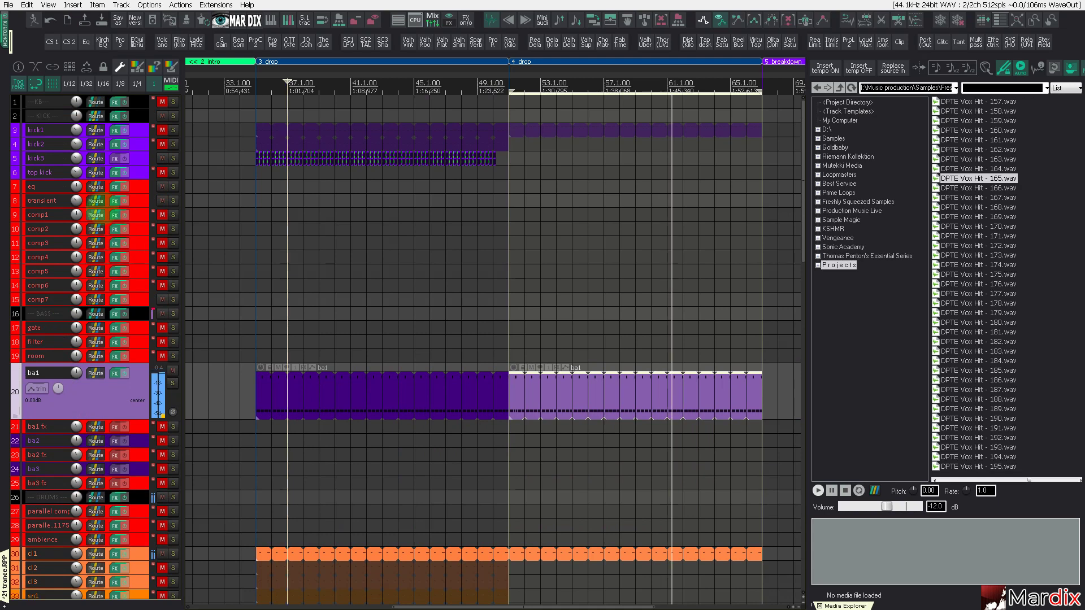
pyautogui.click(139, 160)
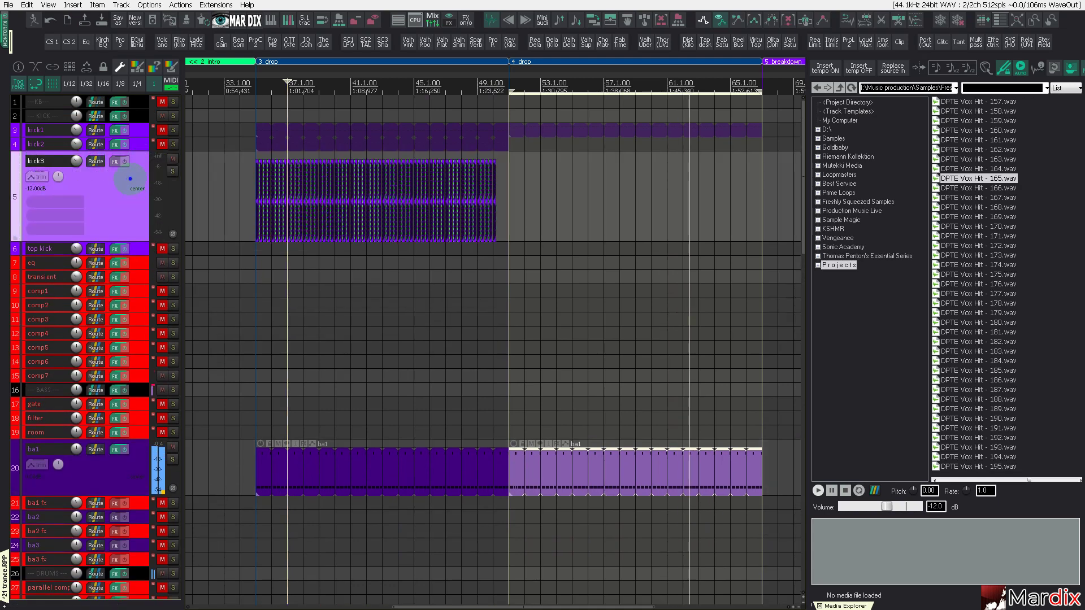
pyautogui.doubleClick(130, 179)
pyautogui.hotkey('ctrl', 'd')
pyautogui.scroll(-2, 105, 312)
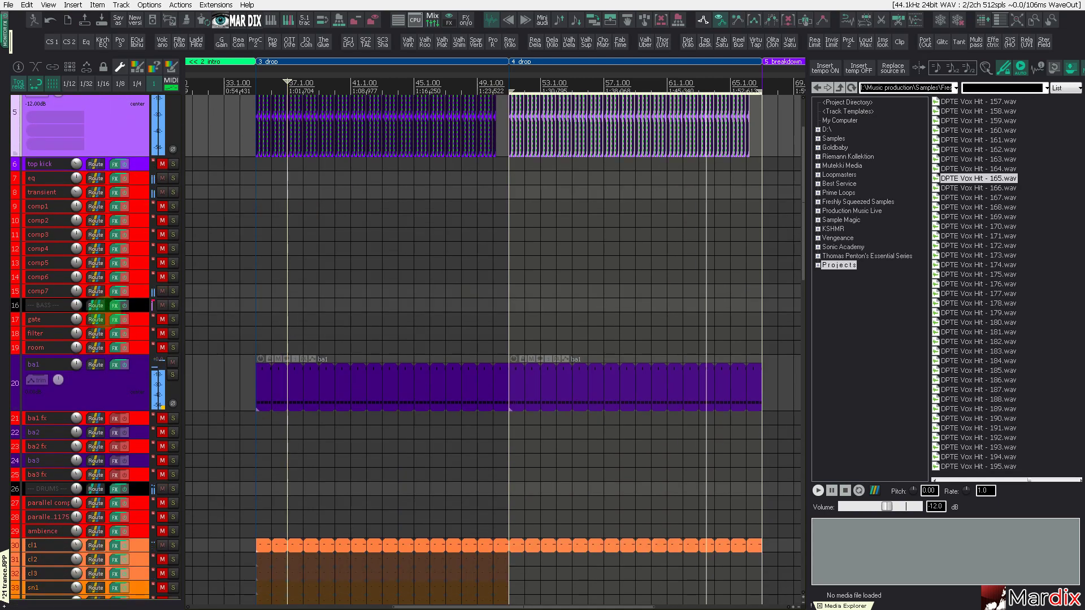
# Step: Select the sy2 synth item in the second drop and toggle solo on its track to audition it
pyautogui.scroll(-10, 495, 348)
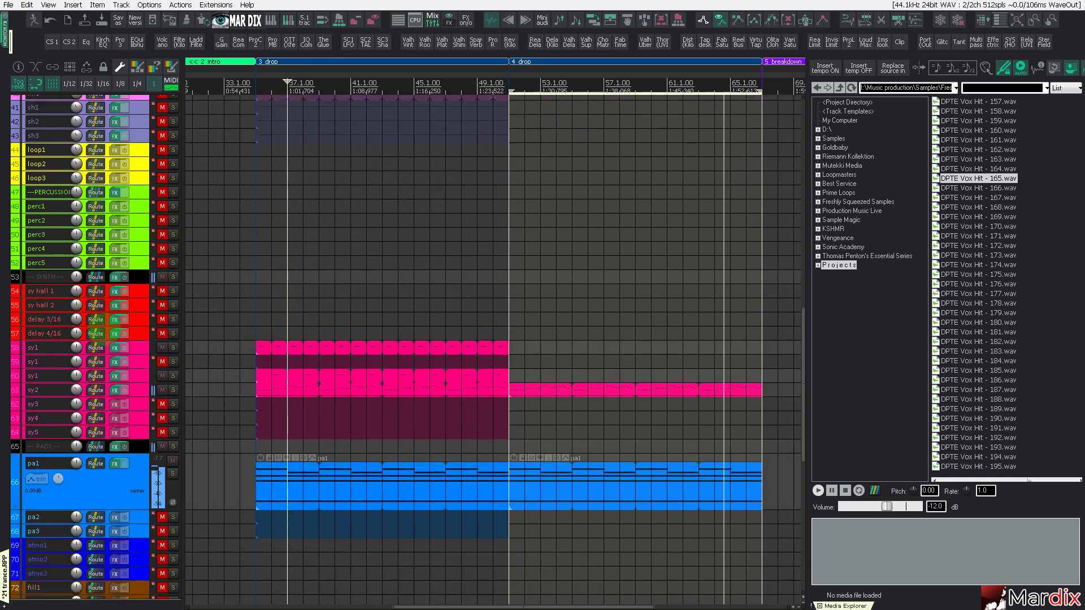
pyautogui.scroll(-1, 363, 399)
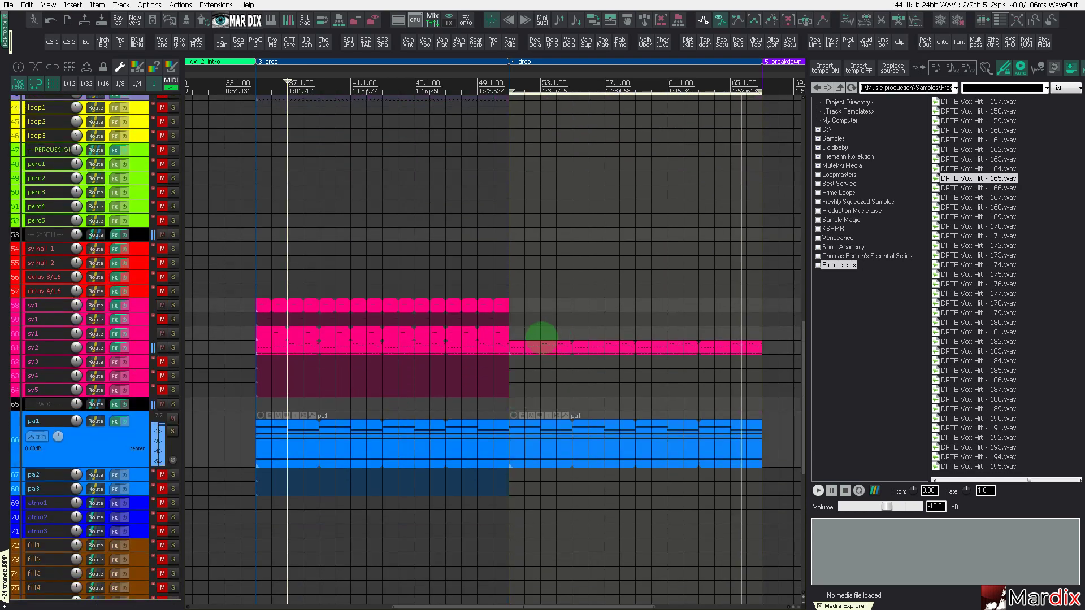
pyautogui.click(525, 346)
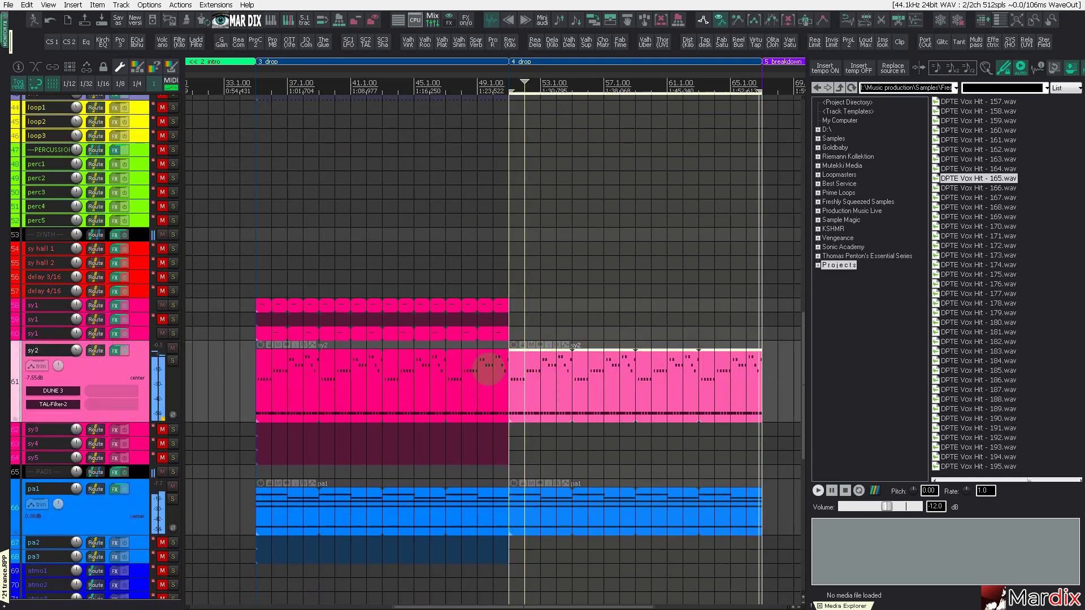
pyautogui.scroll(-2, 286, 308)
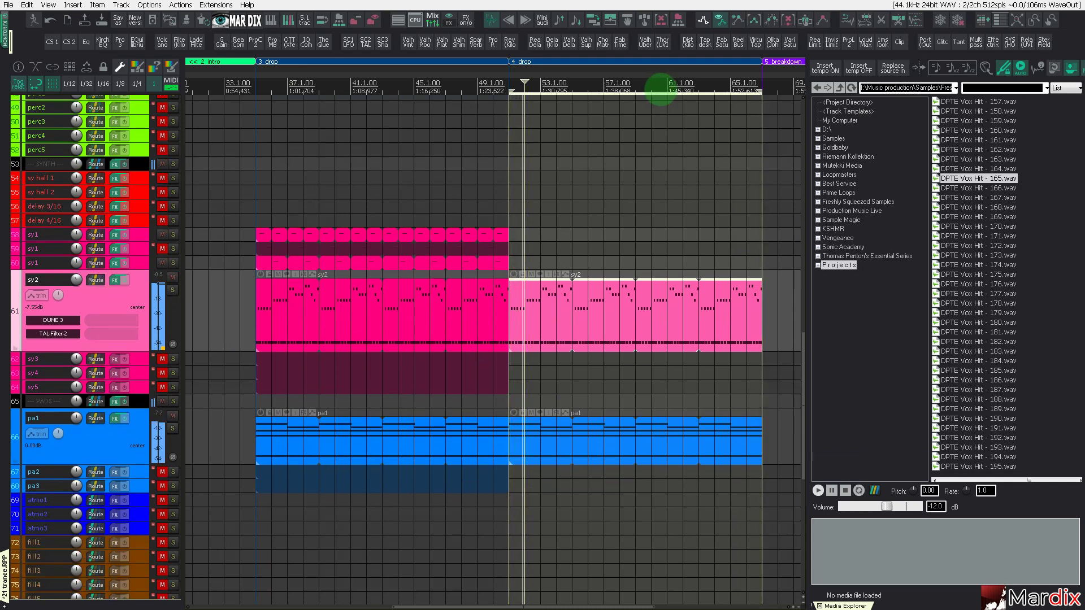
pyautogui.moveTo(659, 74); pyautogui.dragTo(536, 75)
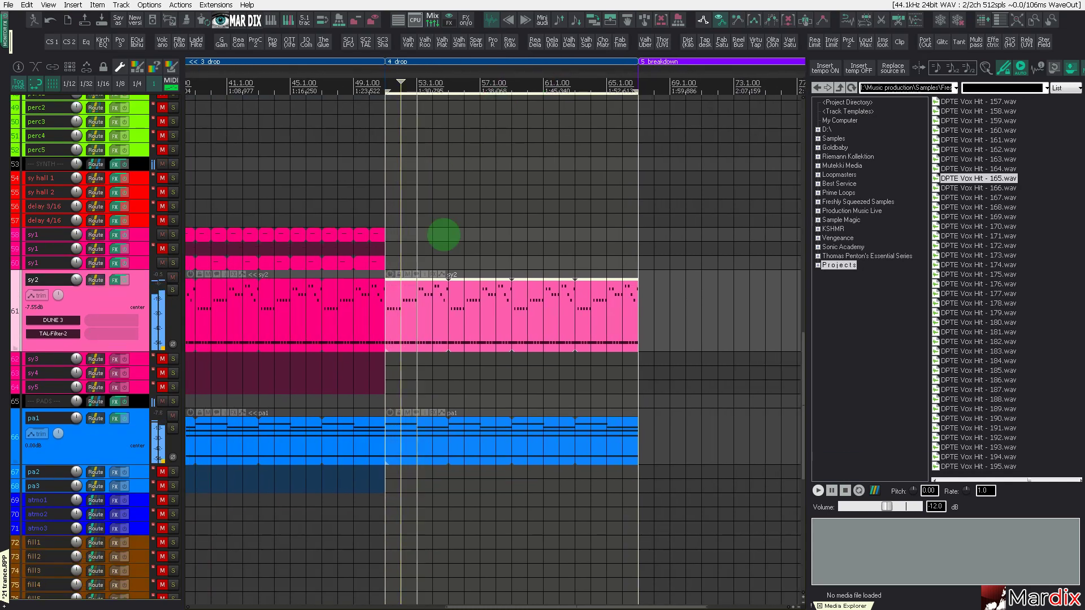
pyautogui.scroll(3, 444, 235)
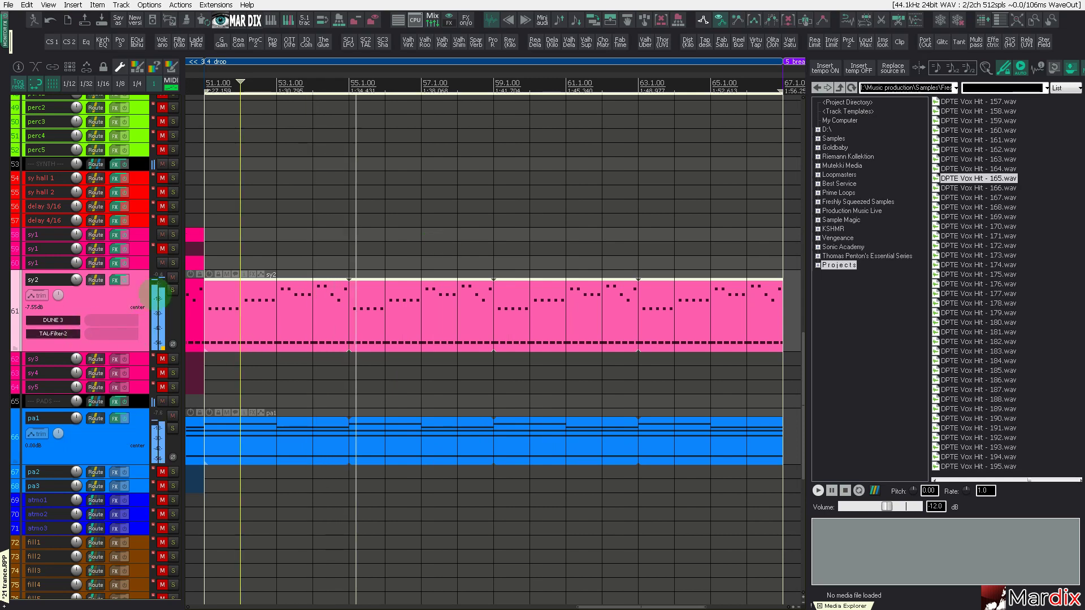
pyautogui.click(172, 289)
pyautogui.click(173, 290)
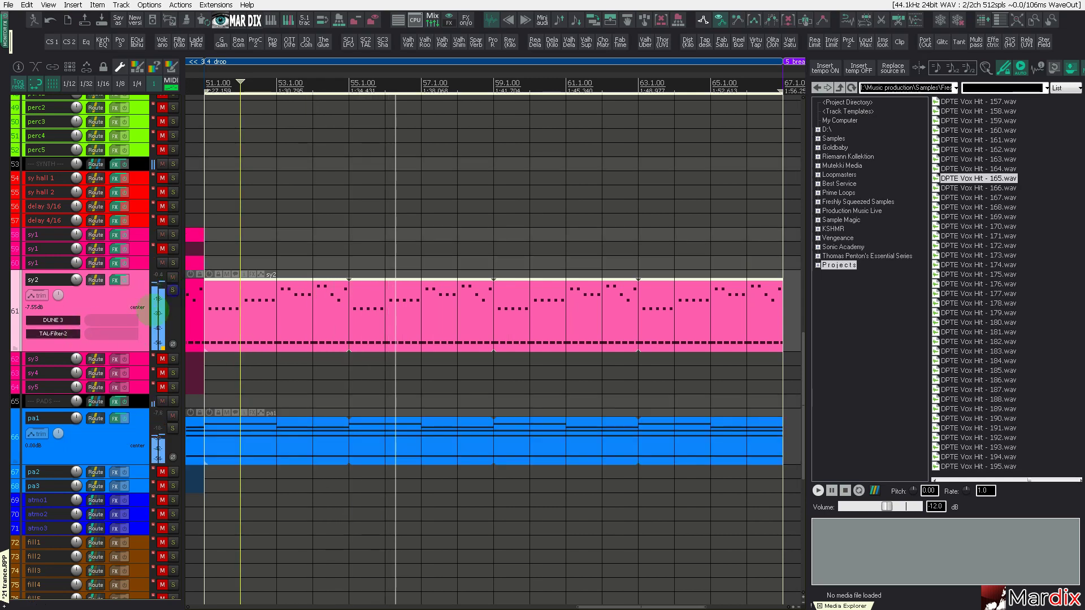
# Step: Open the second drop's pa1 pad item for MIDI editing, play from just before bar 51, and enable key snap to B Natural minor
pyautogui.doubleClick(194, 436)
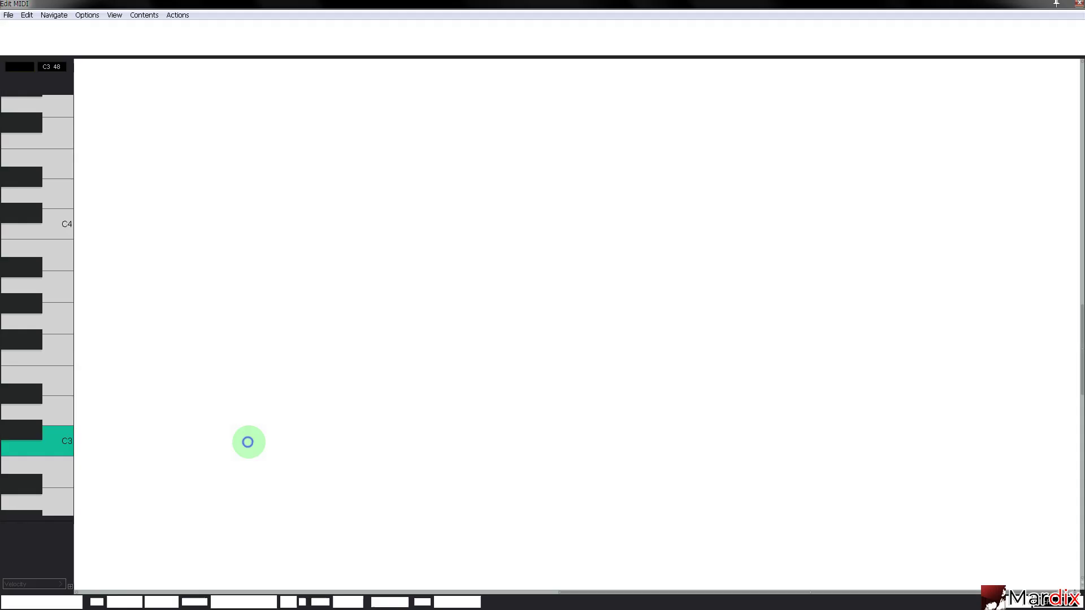
pyautogui.click(117, 99)
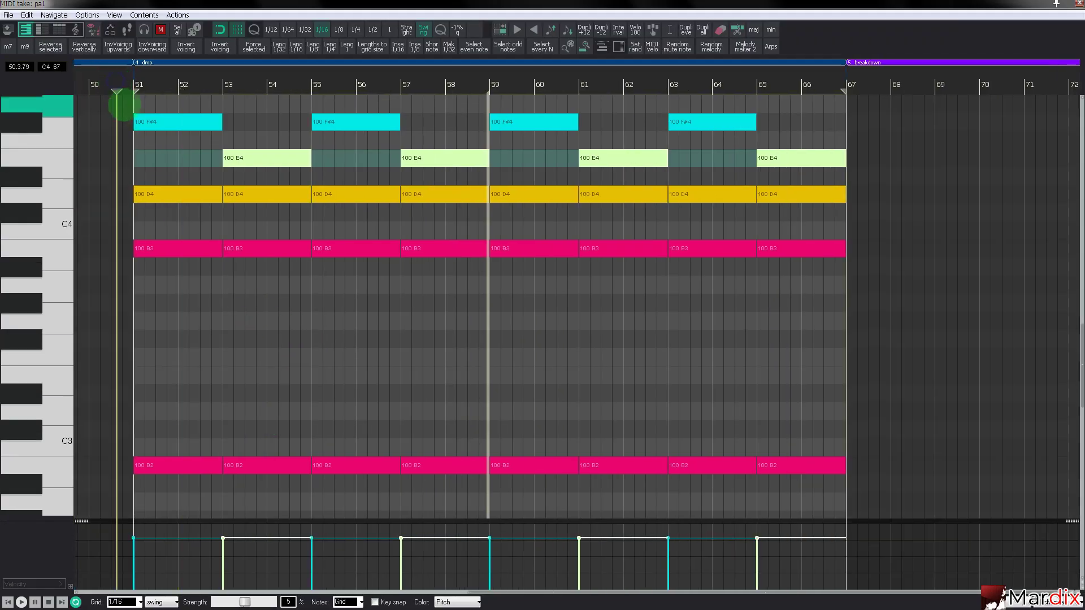
pyautogui.press('space')
pyautogui.click(374, 602)
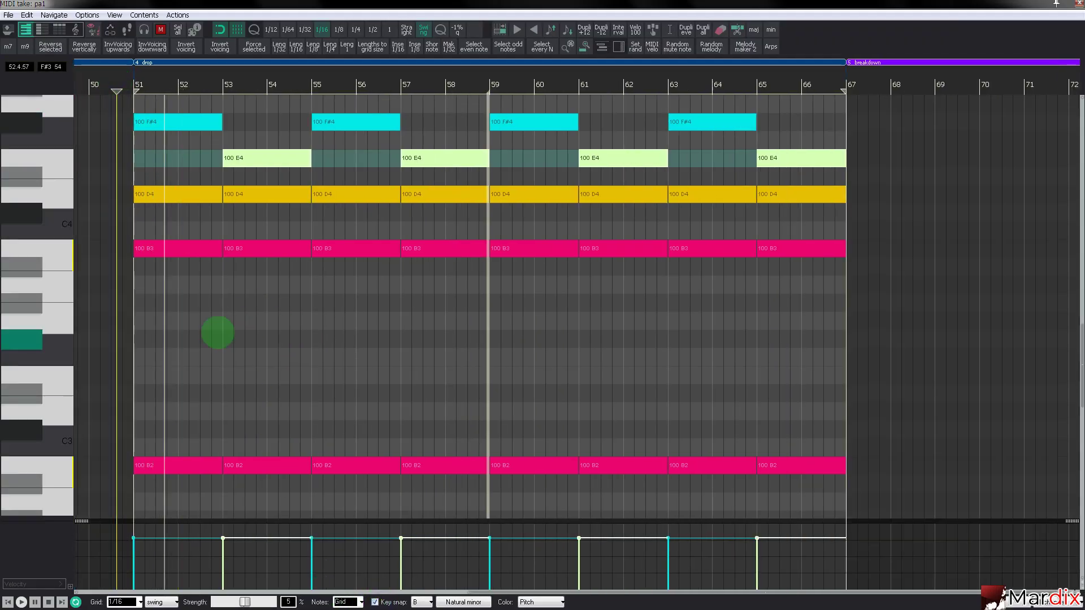
# Step: Set the grid to 1 and raise the four-note pad chord at bar 55 by three scale steps to an E root
pyautogui.scroll(3, 116, 187)
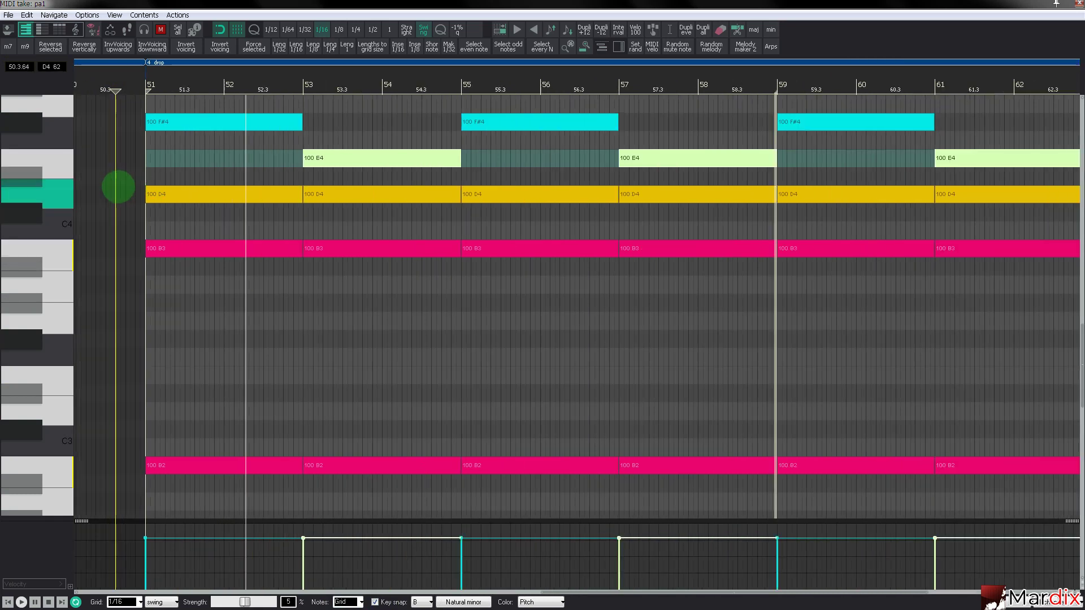
pyautogui.click(509, 124)
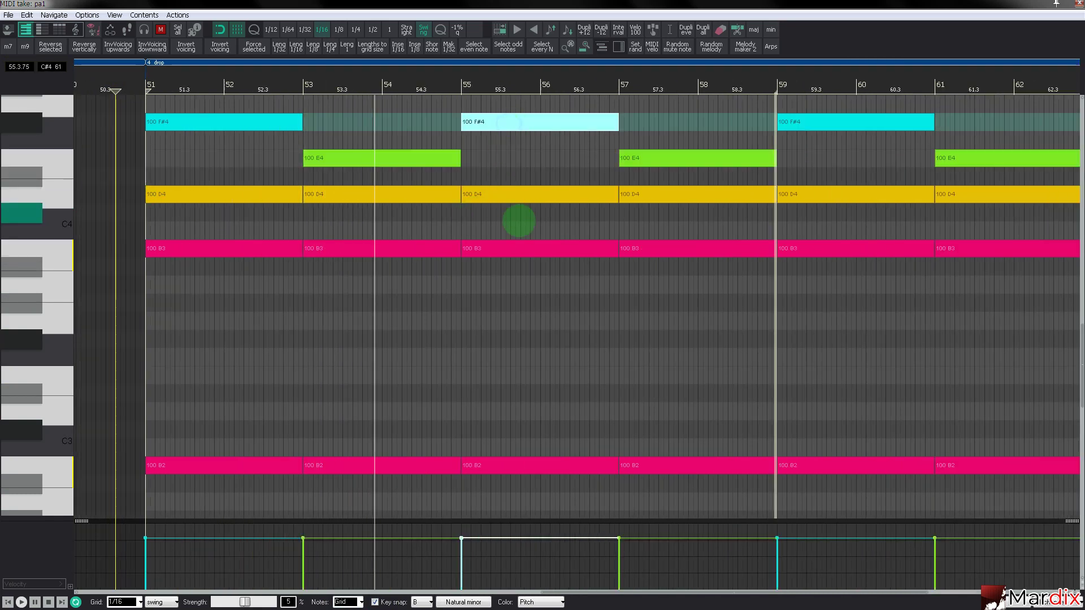
pyautogui.keyDown('shift'); pyautogui.click(519, 463); pyautogui.keyUp('shift')
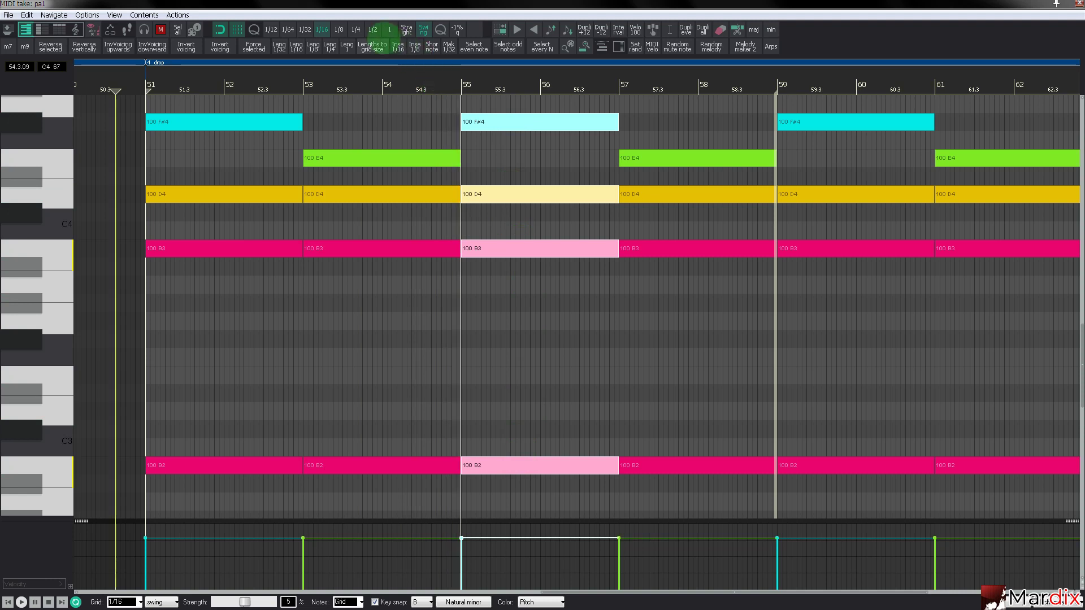
pyautogui.click(389, 29)
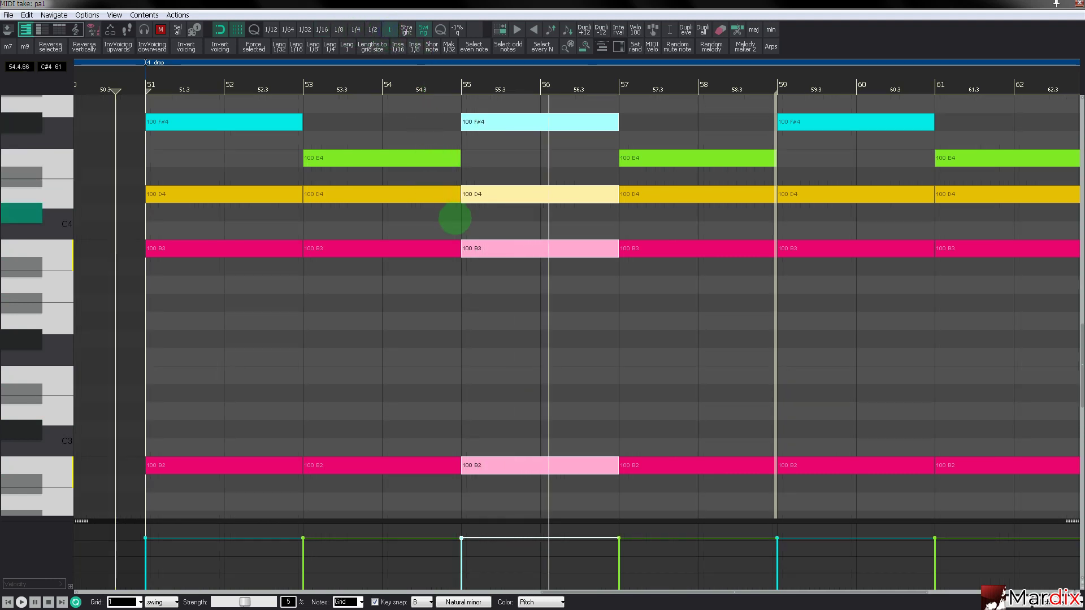
pyautogui.press('Up')
pyautogui.press('Up')
pyautogui.press('Up')
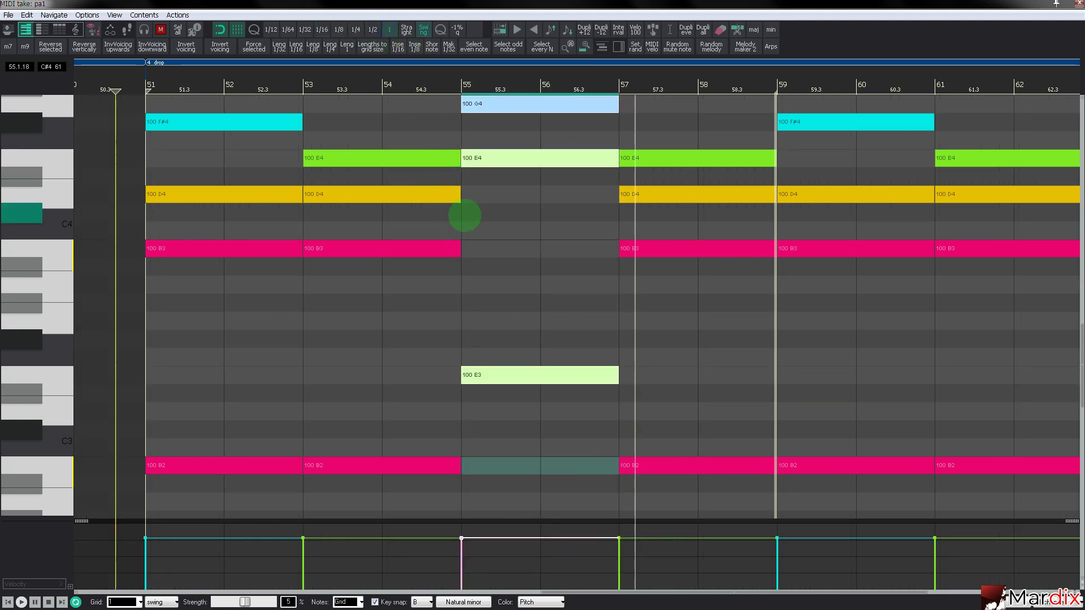
# Step: Play from bar 54 and lower the bar 55 chord by one octave to E2, E3, G3 and B3
pyautogui.click(387, 87)
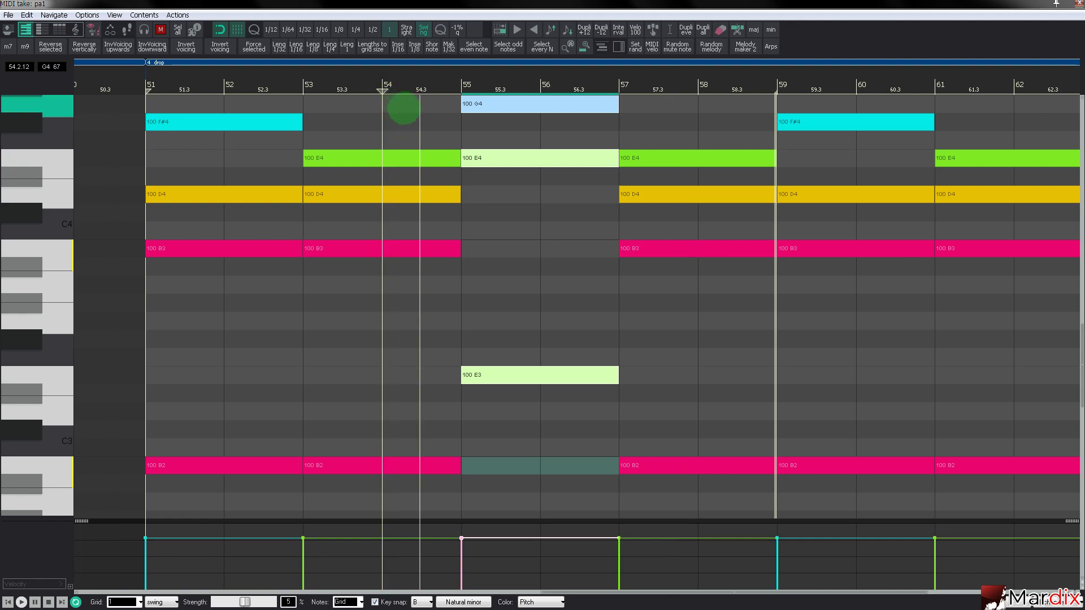
pyautogui.hotkey('shift', 'Down')
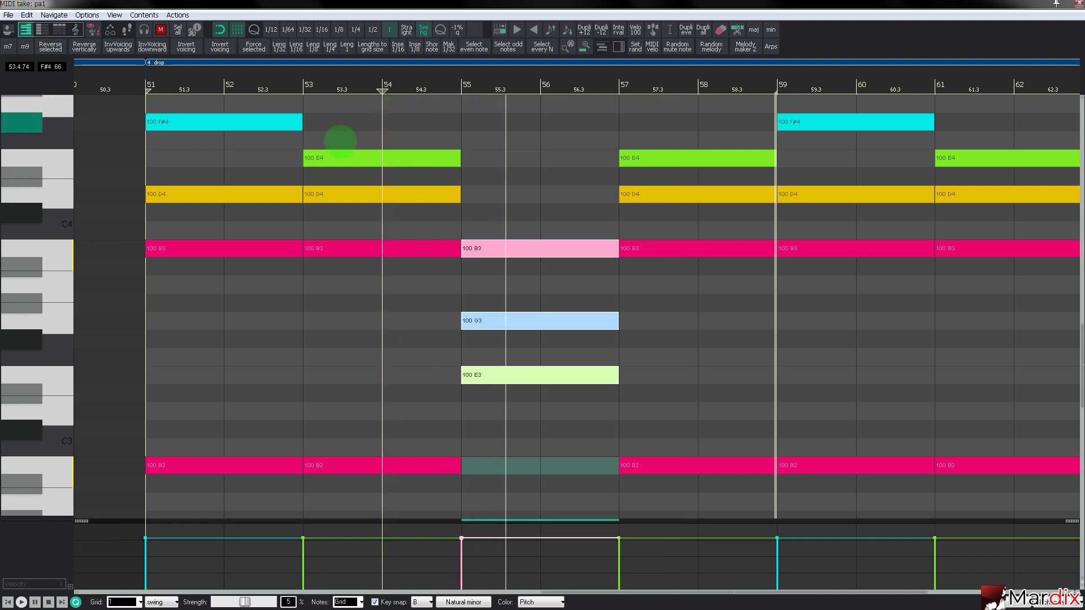
pyautogui.scroll(-3, 61, 212)
pyautogui.scroll(3, 61, 210)
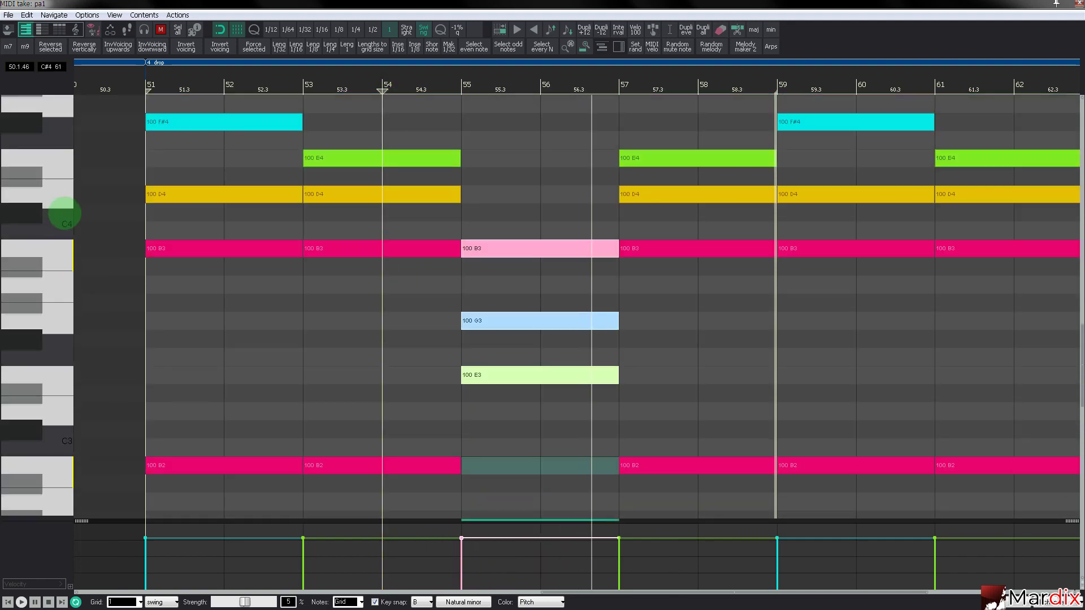
# Step: Select the four-note chord at bar 57 and lower it two scale steps to G2, G3, B3 and C#4
pyautogui.click(657, 156)
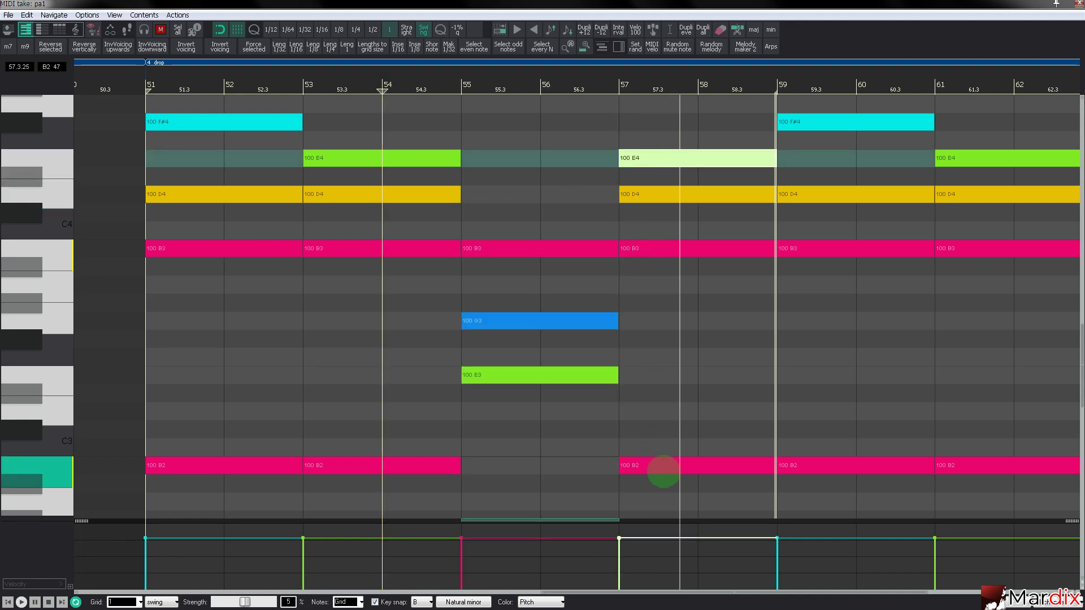
pyautogui.keyDown('shift'); pyautogui.click(664, 470); pyautogui.keyUp('shift')
pyautogui.scroll(-5, 603, 389)
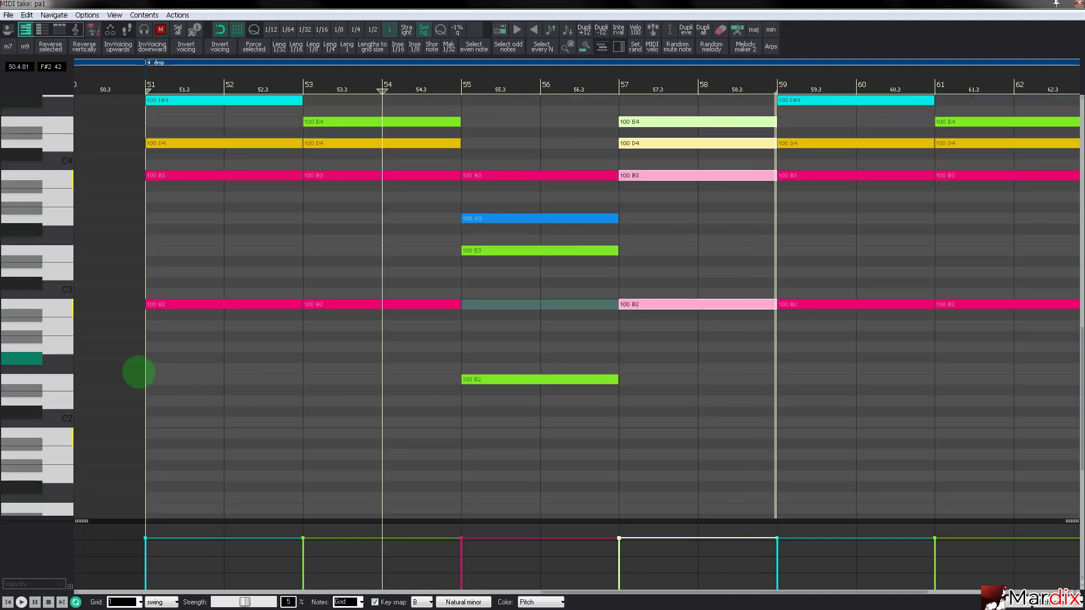
pyautogui.scroll(1, 39, 355)
pyautogui.scroll(2, 39, 355)
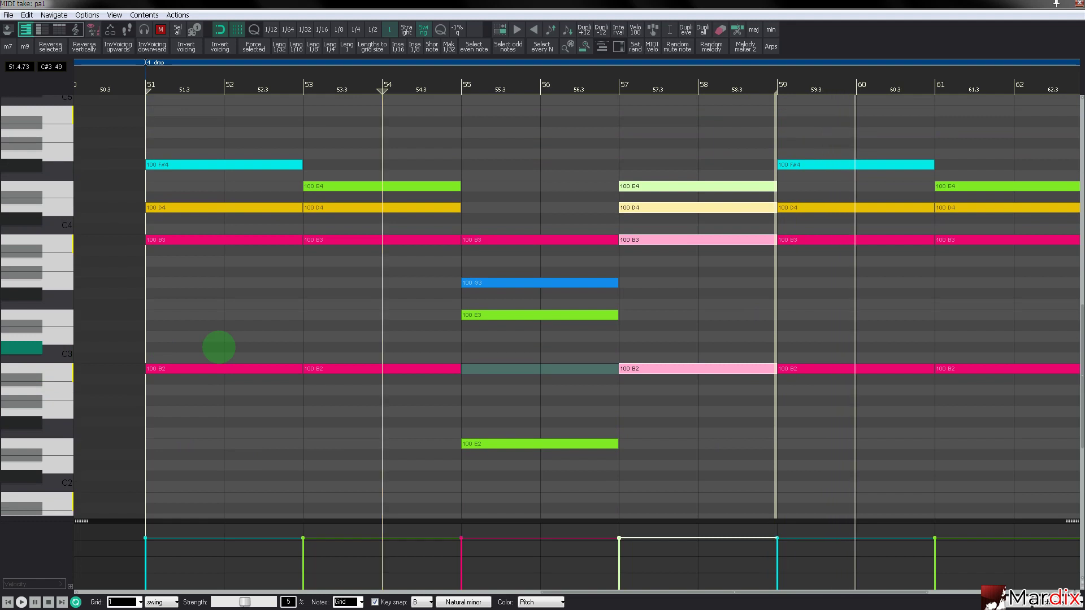
pyautogui.press('Down')
pyautogui.press('Down')
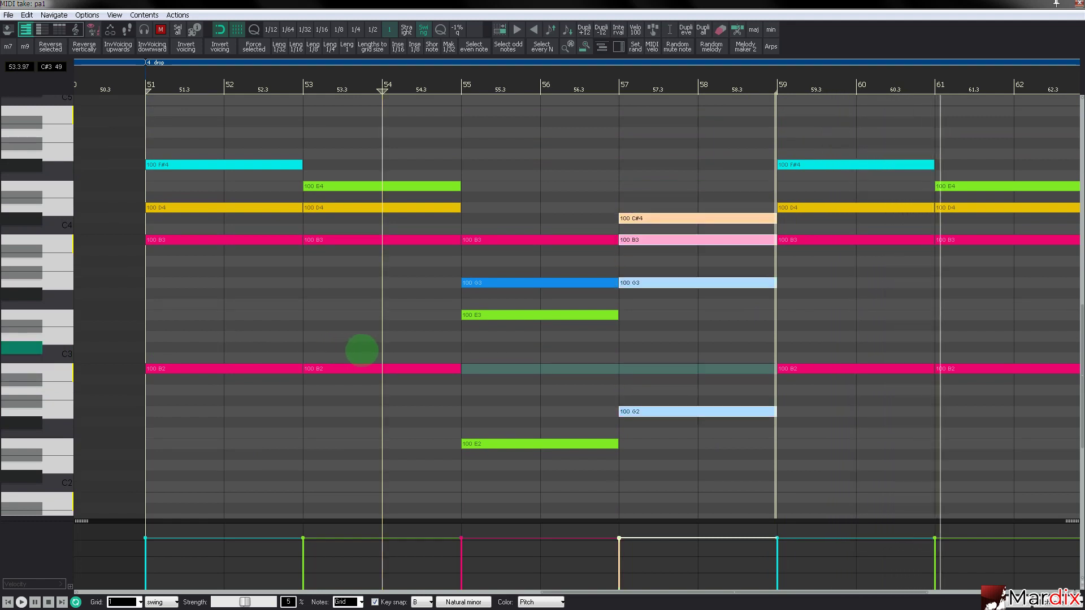
pyautogui.press('Down')
pyautogui.press('Down')
pyautogui.press('Up')
pyautogui.press('Up')
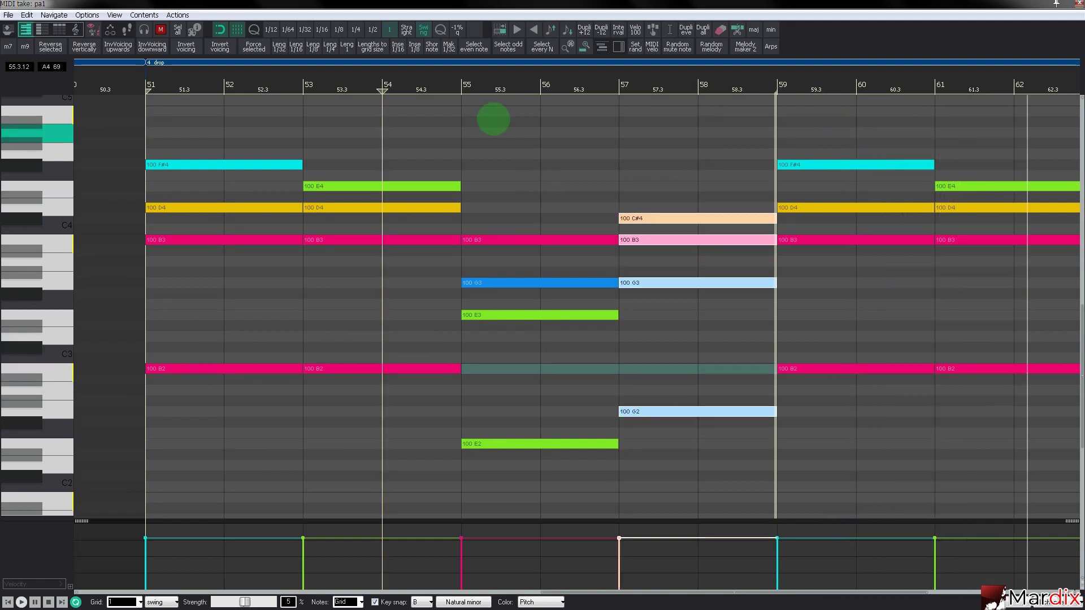
# Step: Audition from bars 55 and 53 while raising the bar 57 chord stepwise to B2, B3, D4 and E4
pyautogui.click(456, 89)
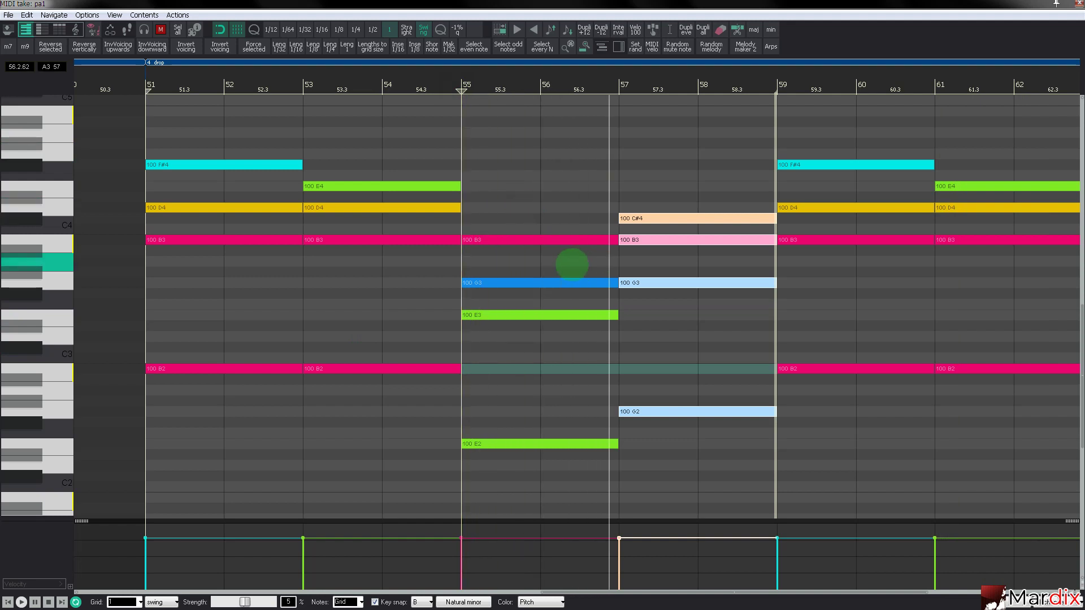
pyautogui.press('Up')
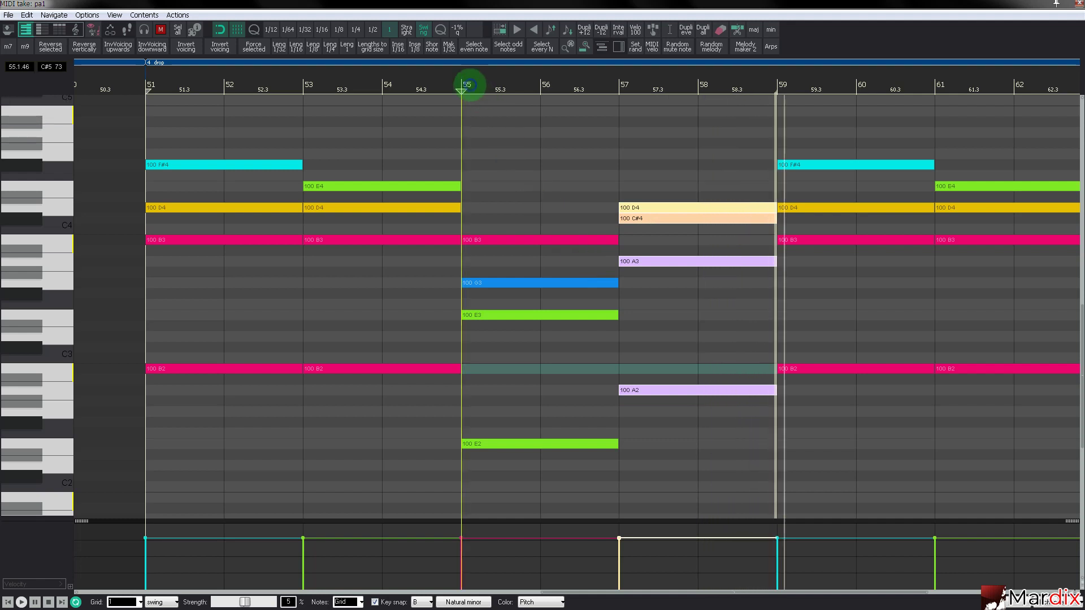
pyautogui.click(305, 86)
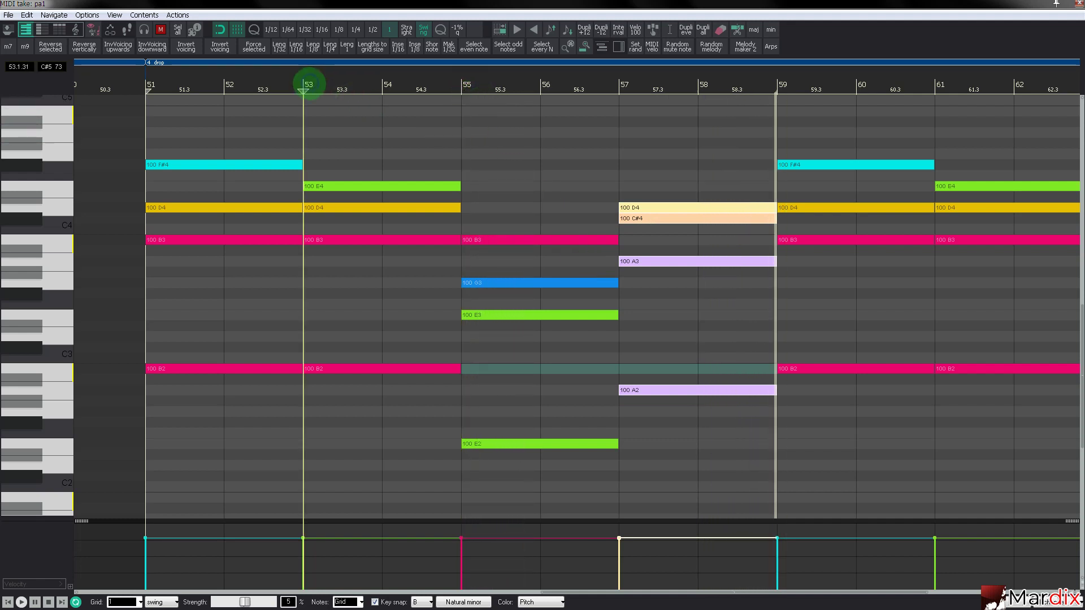
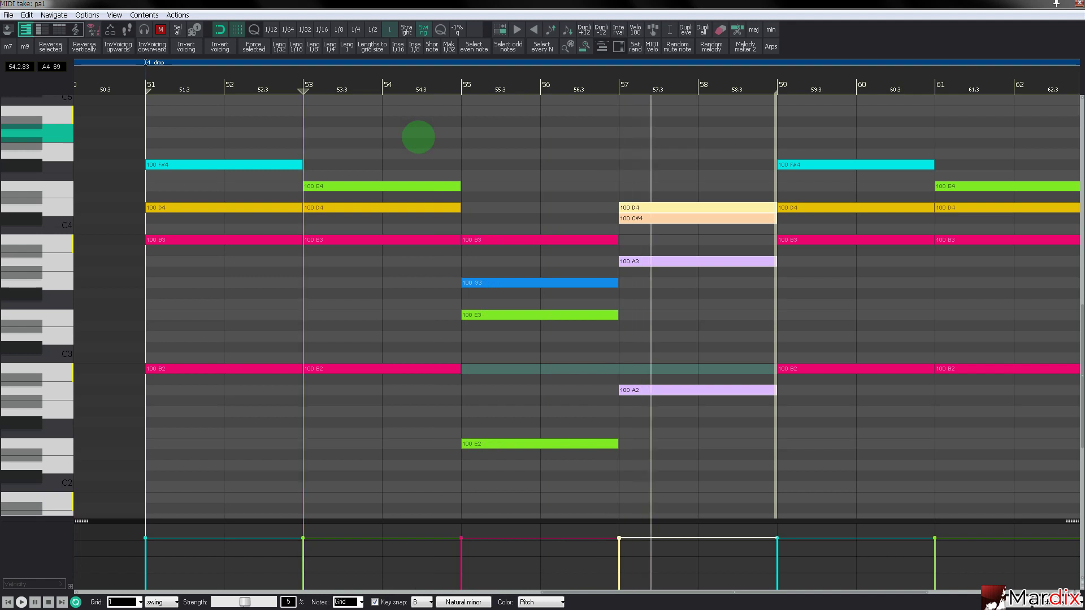
pyautogui.press('Up')
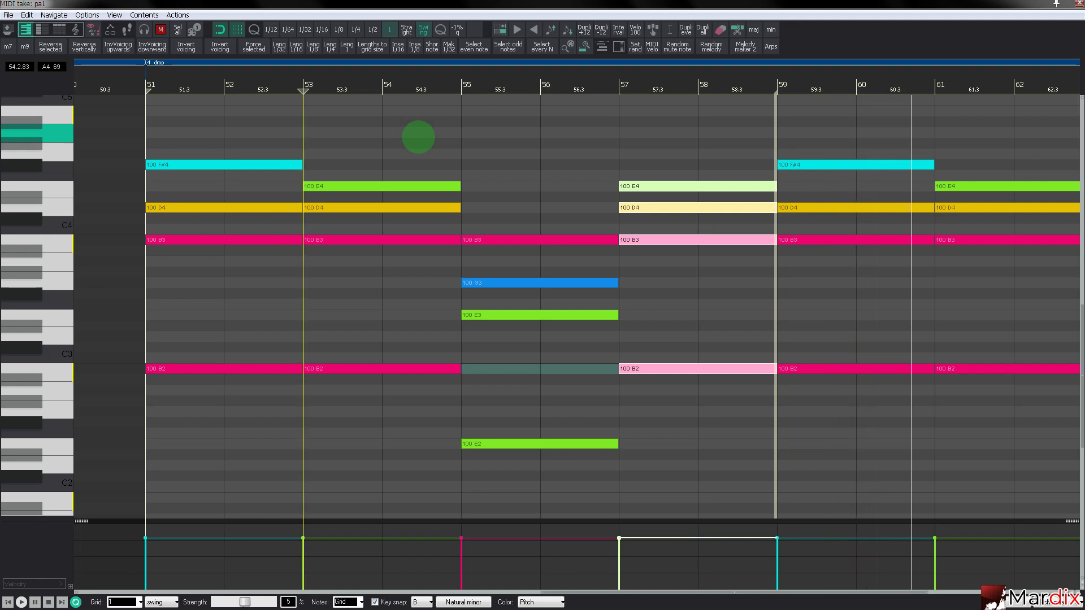
# Step: Lower the bar 57 chord to an E2 root with E3 and G3, and move its top note up to B3
pyautogui.press('Down')
pyautogui.press('Down')
pyautogui.press('Down')
pyautogui.press('Down')
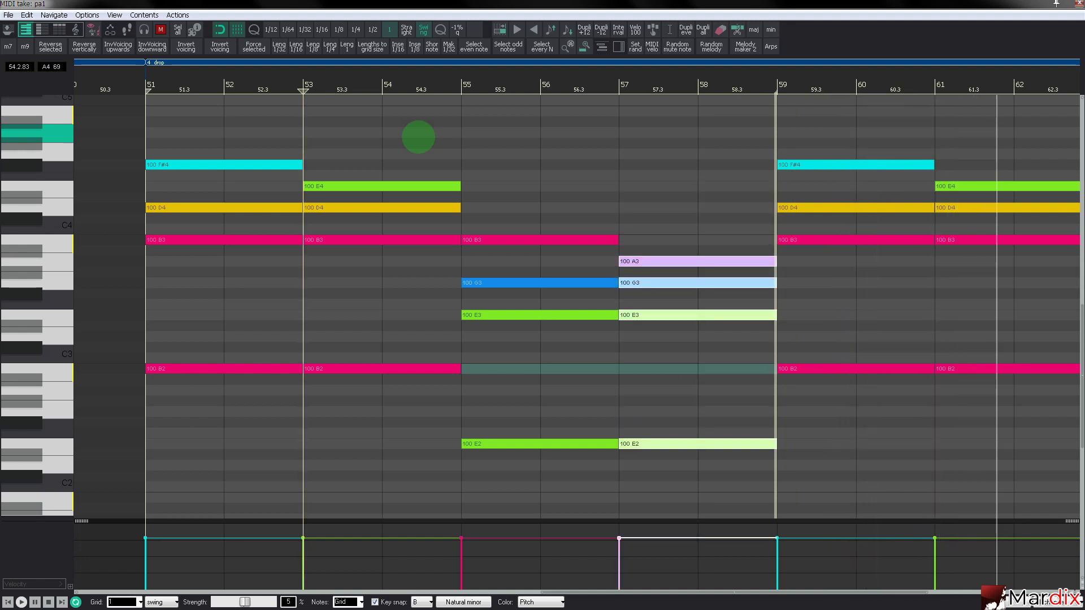
pyautogui.moveTo(644, 262); pyautogui.dragTo(647, 245)
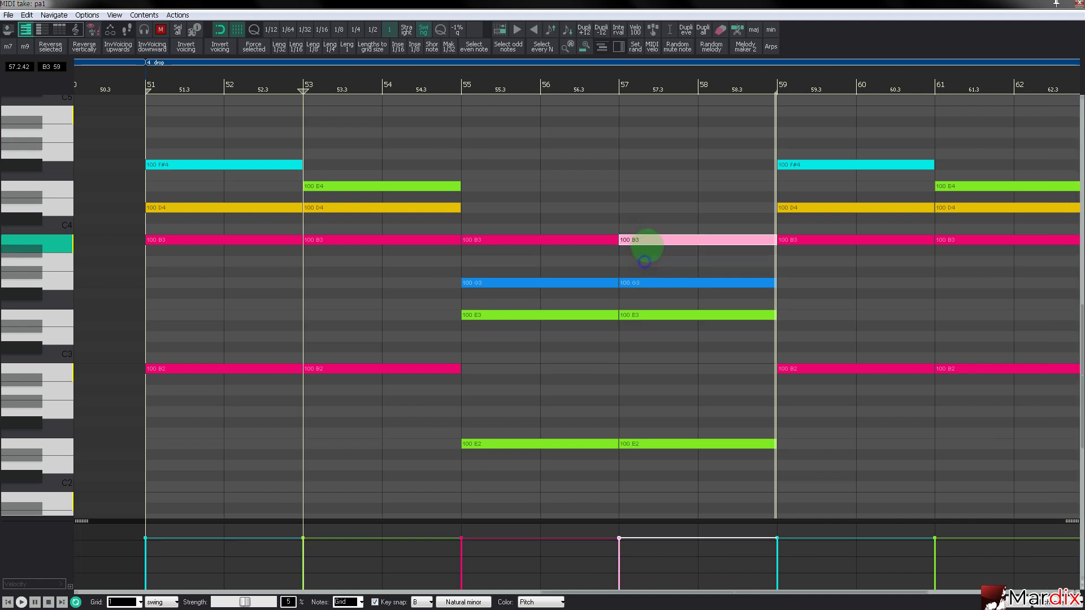
# Step: Try the whole bar 57 chord two scale steps higher at G2, G3, B3 and D4, alternating with its E2, E3, G3 and B3 position
pyautogui.keyDown('shift'); pyautogui.click(664, 443); pyautogui.keyUp('shift')
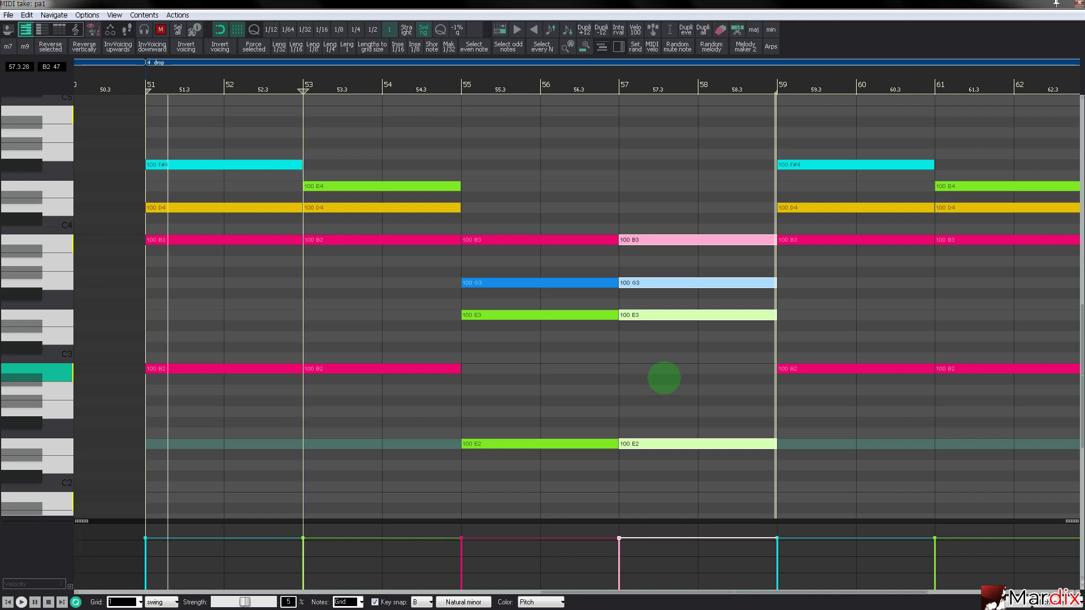
pyautogui.press('Up')
pyautogui.press('Up')
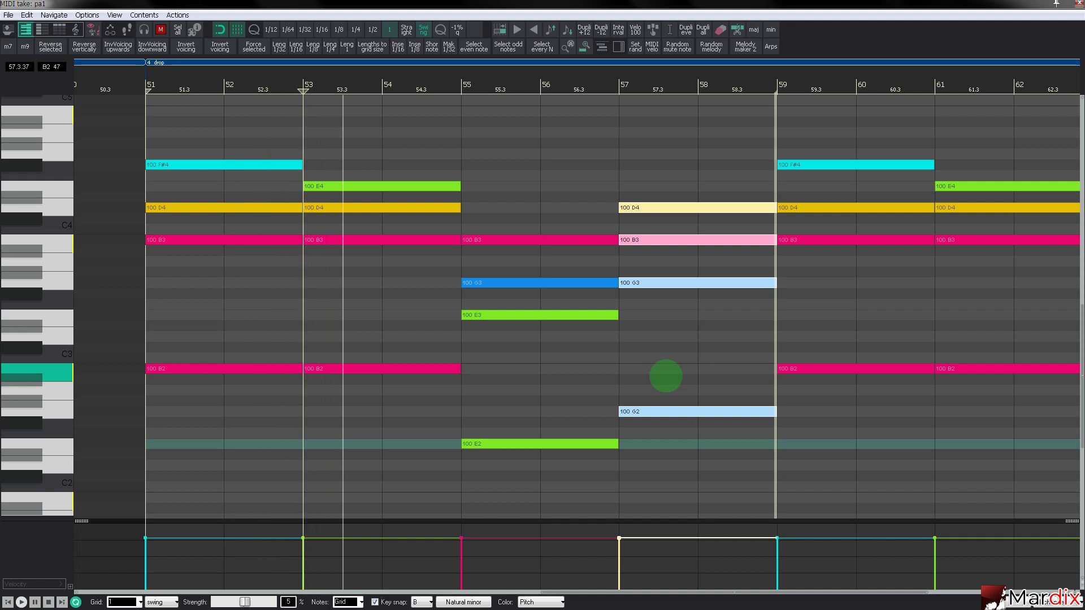
pyautogui.hotkey('alt', 'Down')
pyautogui.hotkey('alt', 'Down')
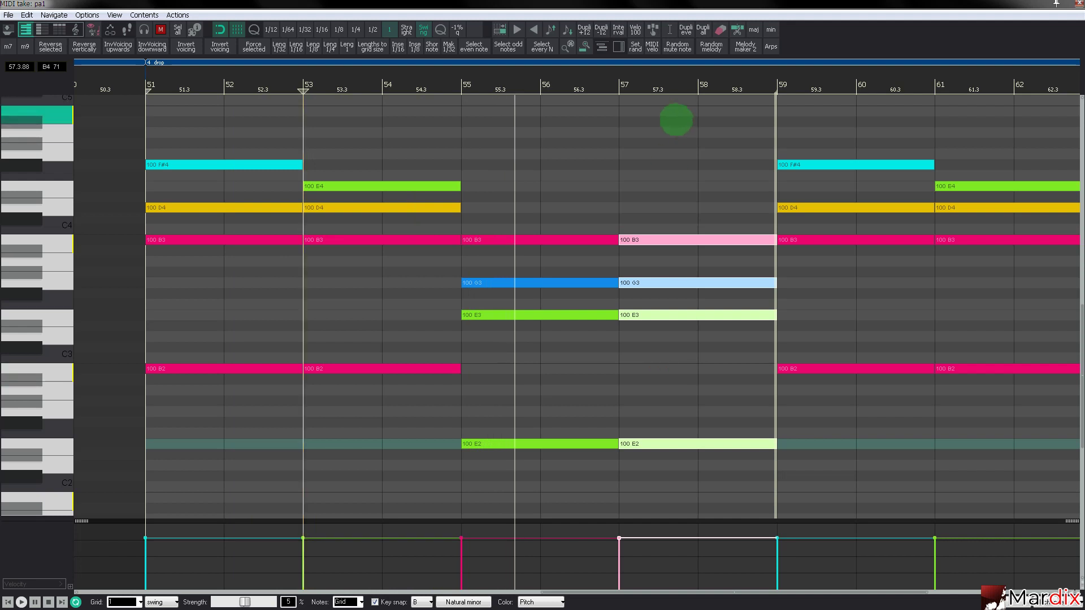
pyautogui.hotkey('alt', 'Up')
pyautogui.hotkey('alt', 'Up')
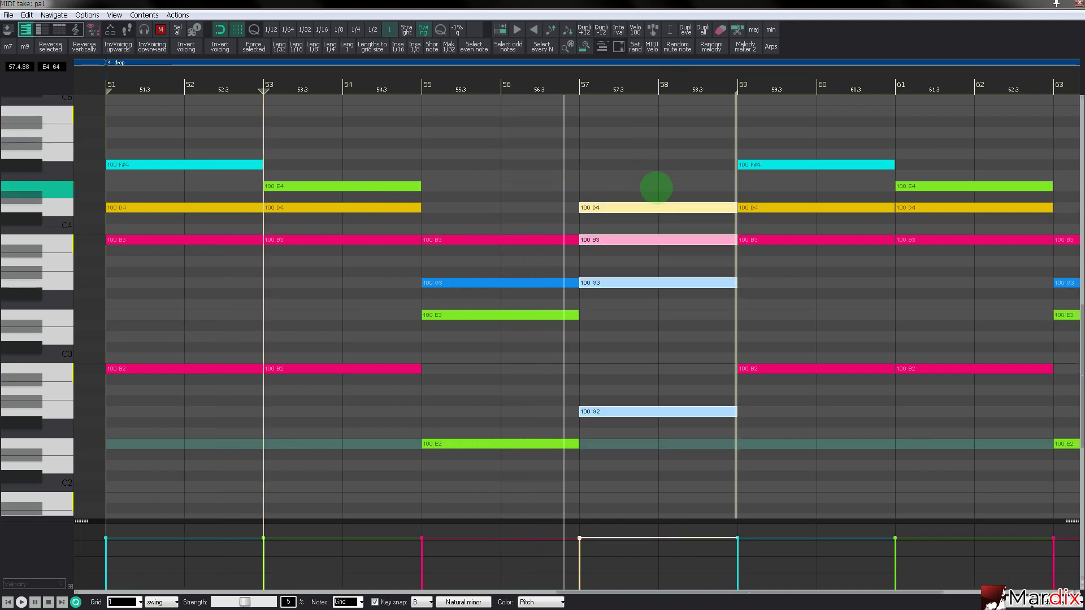
pyautogui.hotkey('alt', 'Down')
pyautogui.hotkey('alt', 'Down')
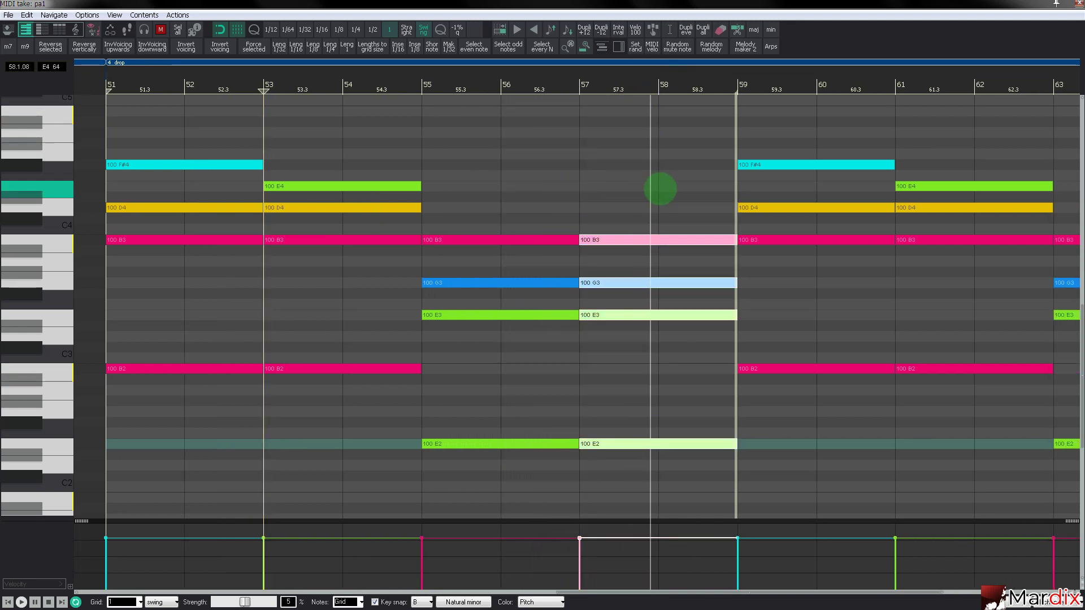
# Step: Try the bar 57 chord inverted up to B2, B3, D4 and F#4, and the same chord an octave lower
pyautogui.hotkey('alt', 'Up')
pyautogui.hotkey('alt', 'Up')
pyautogui.hotkey('alt', 'Up')
pyautogui.hotkey('alt', 'Up')
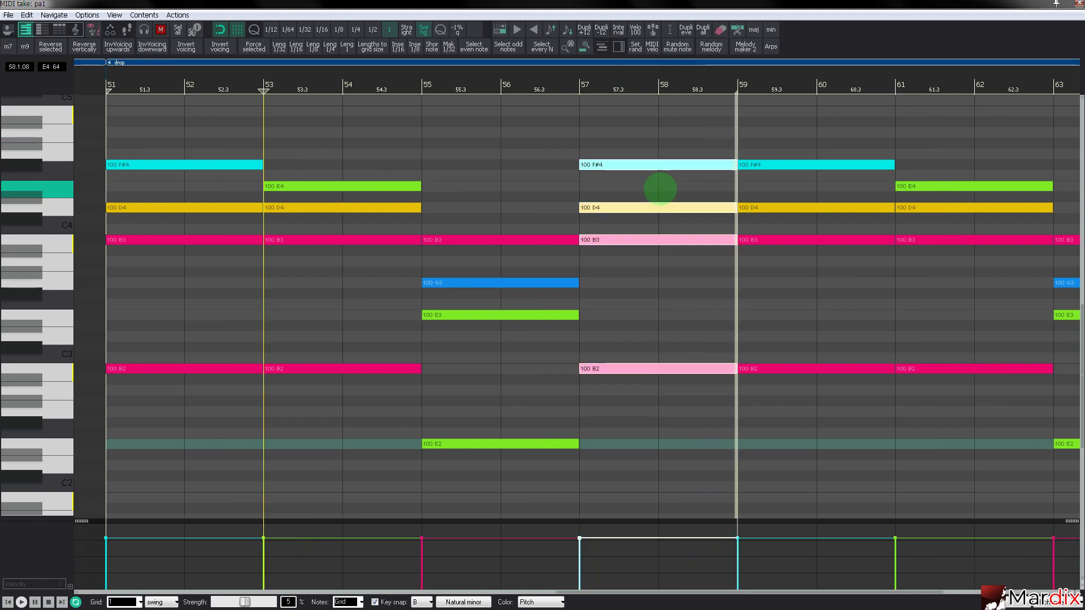
pyautogui.hotkey('ctrl', 'Down')
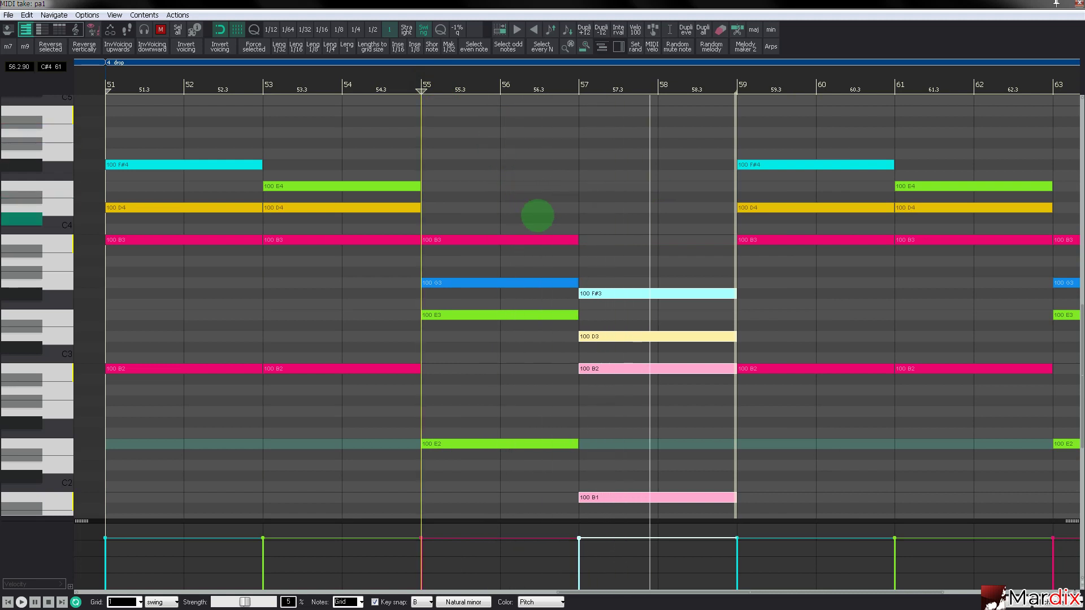
# Step: Move the bar 57 chord stepwise through the E and F# positions and settle it on G2, G3, B3 and D4
pyautogui.press('Up')
pyautogui.press('Up')
pyautogui.press('Up')
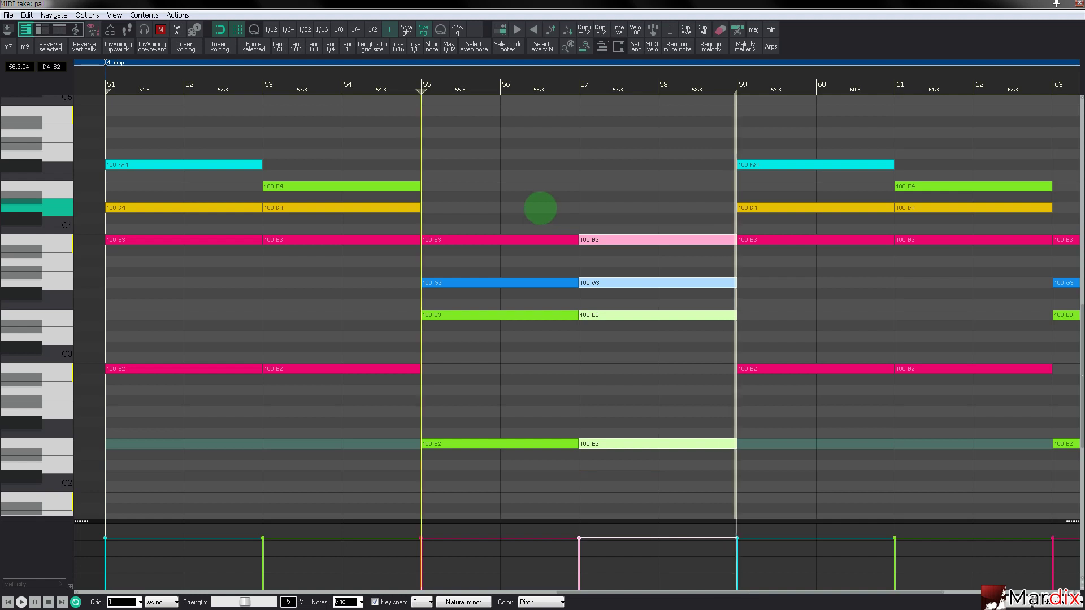
pyautogui.press('Up')
pyautogui.press('Up')
pyautogui.press('Up')
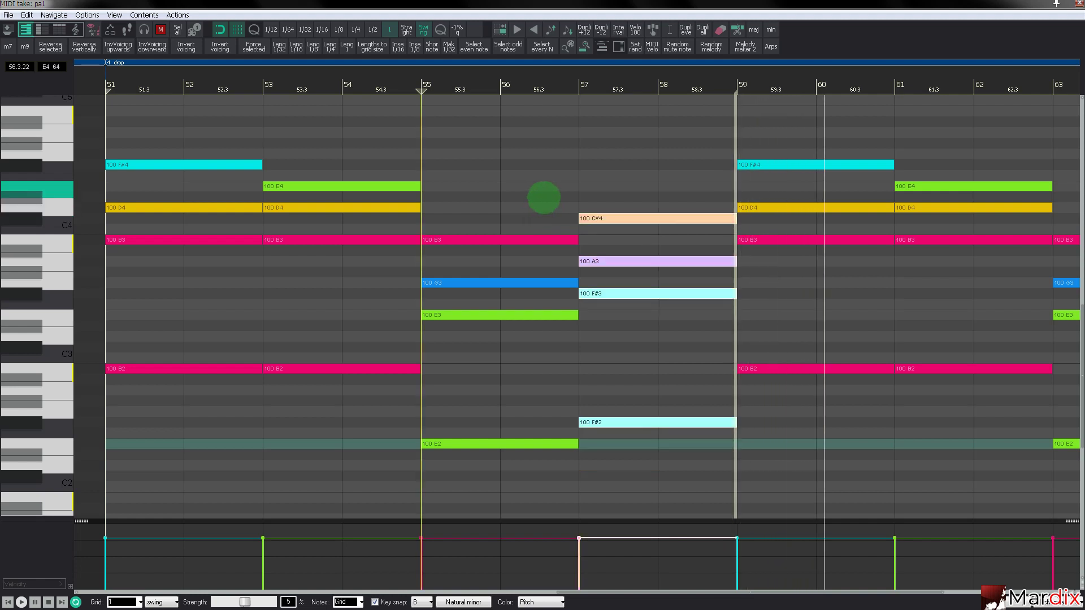
pyautogui.press('Down')
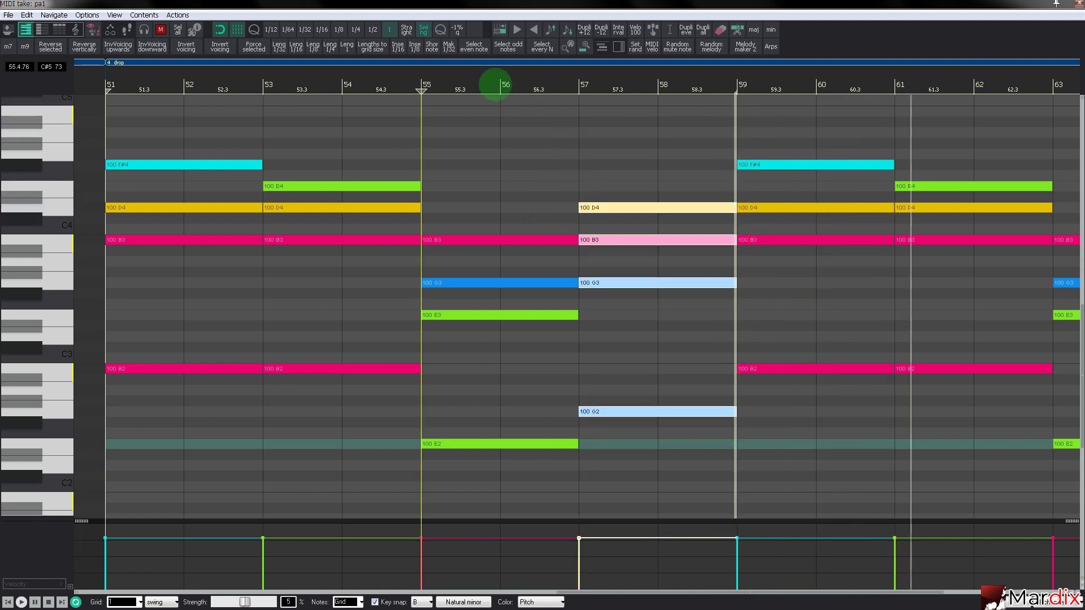
# Step: Audition the reworked pad chord from bar 56, and return to the arrangement with the pa1 track unsoloed
pyautogui.click(499, 87)
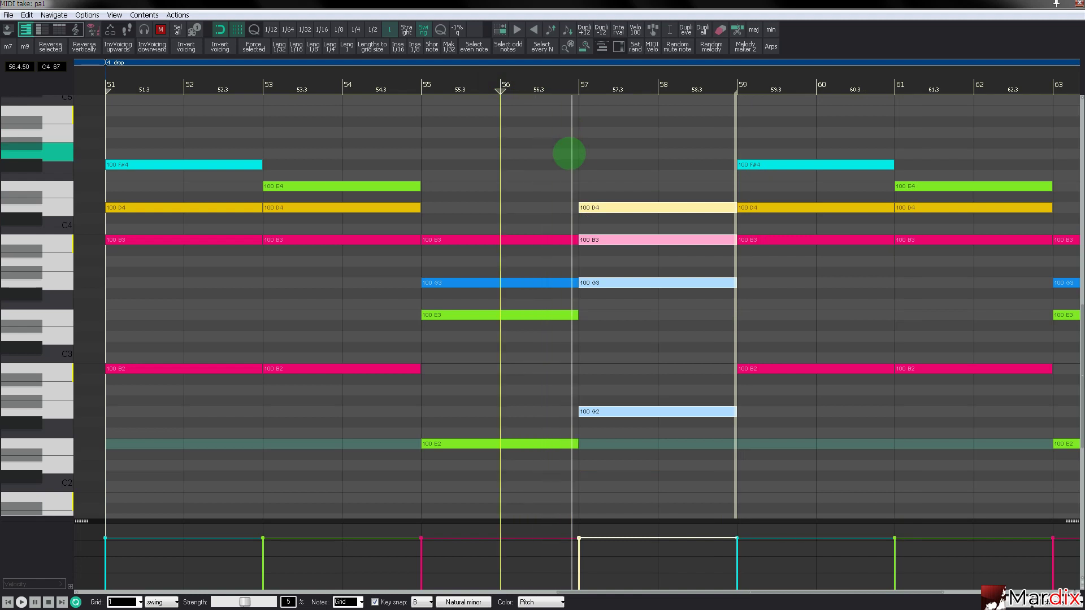
pyautogui.scroll(-2, 570, 161)
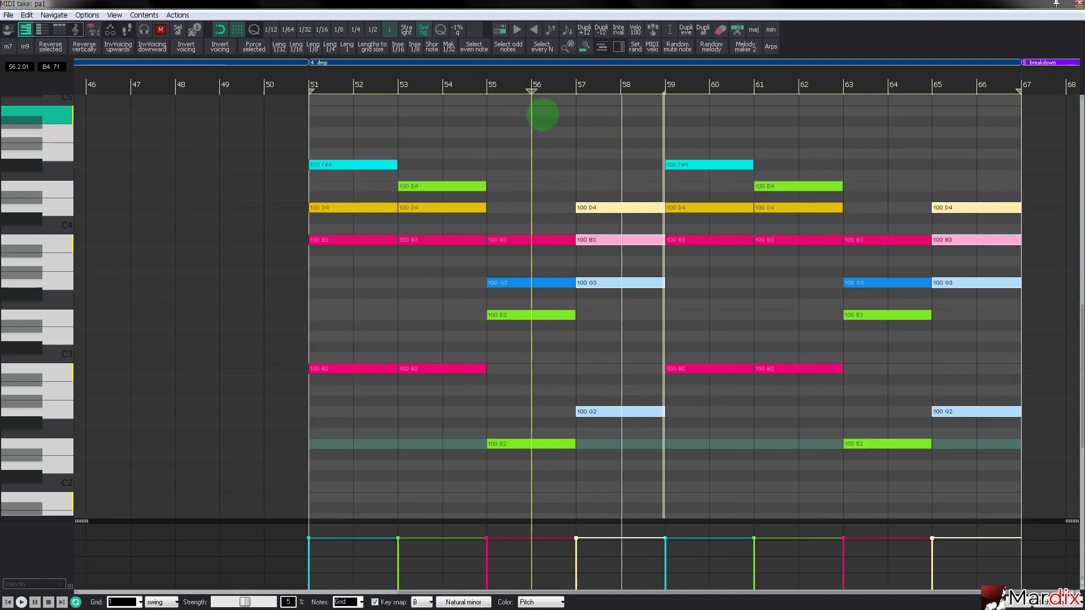
pyautogui.moveTo(527, 79); pyautogui.dragTo(489, 77)
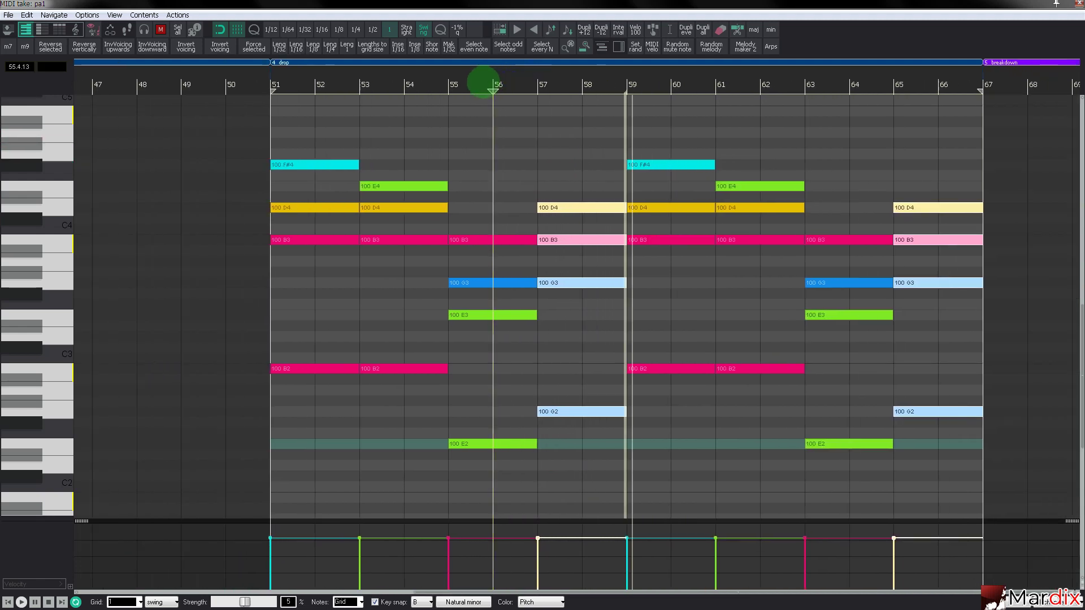
pyautogui.press('Escape')
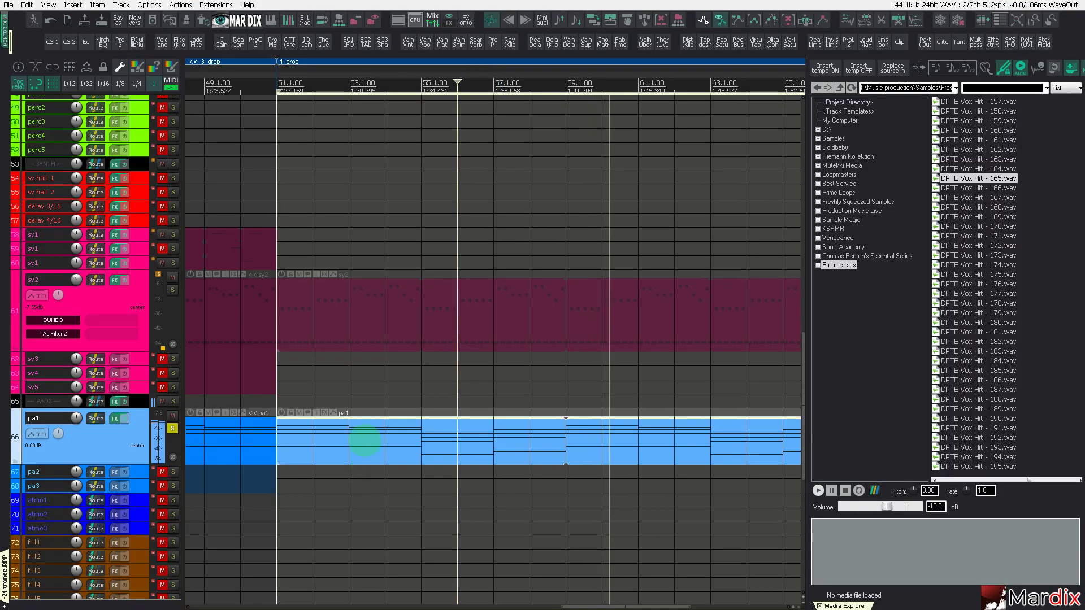
pyautogui.click(356, 441)
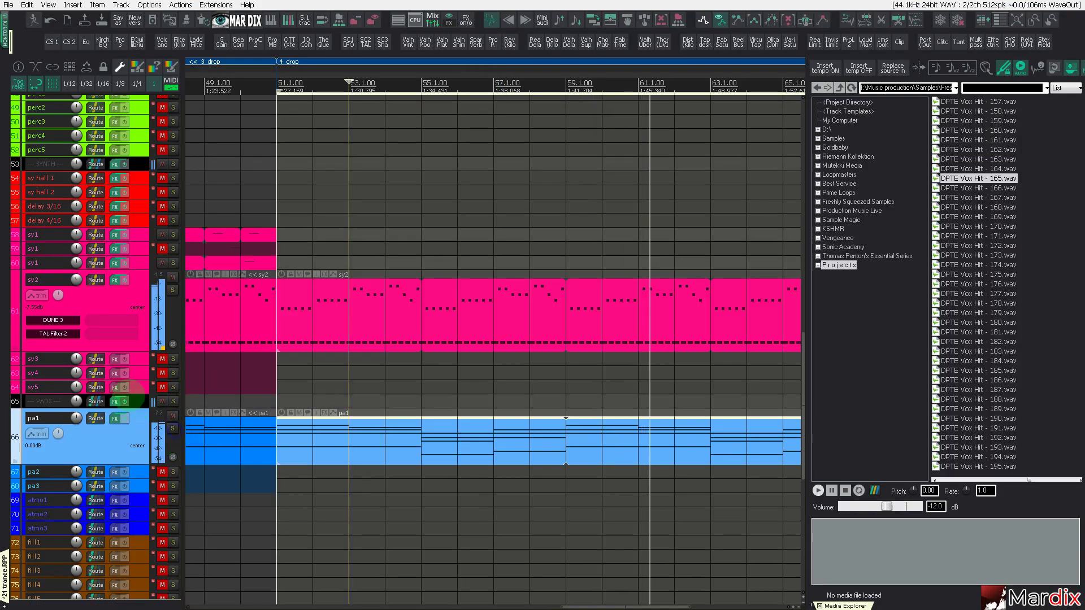
# Step: Open the ba1 bass item of the second drop in a maximized MIDI editor
pyautogui.scroll(5, 172, 441)
pyautogui.scroll(8, 156, 324)
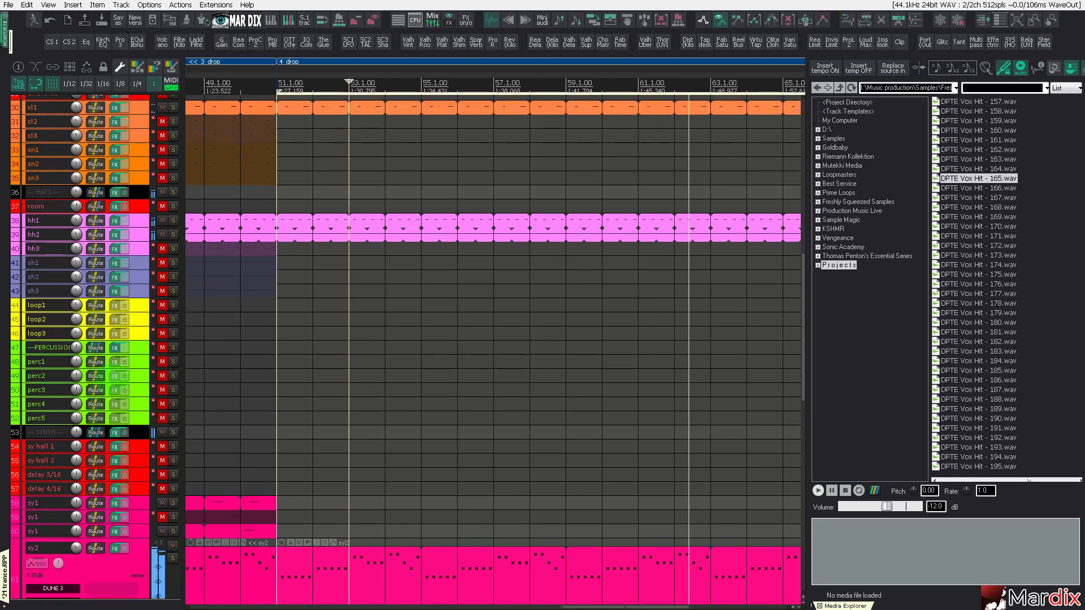
pyautogui.click(363, 213)
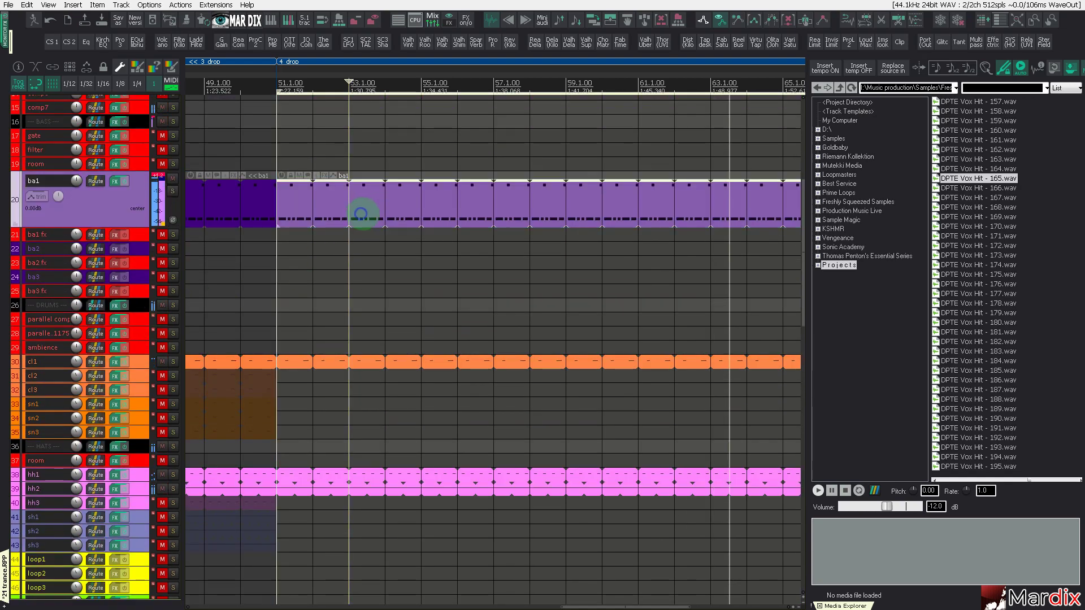
pyautogui.doubleClick(377, 209)
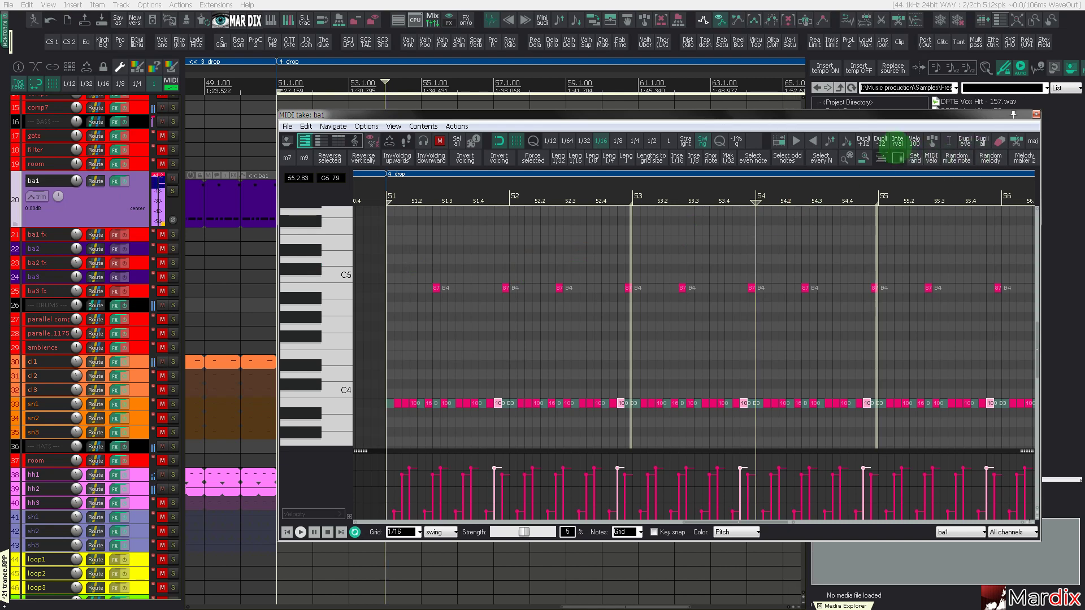
pyautogui.doubleClick(886, 115)
# Step: Show the pa1 pad chords behind the bass notes as a non-editable reference
pyautogui.click(619, 47)
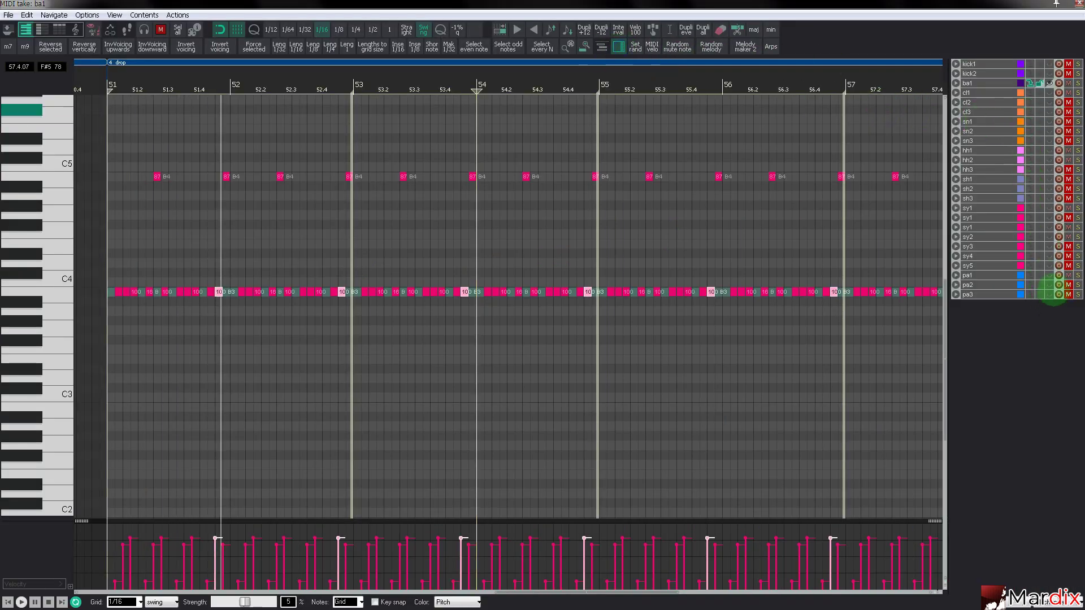
pyautogui.click(1050, 275)
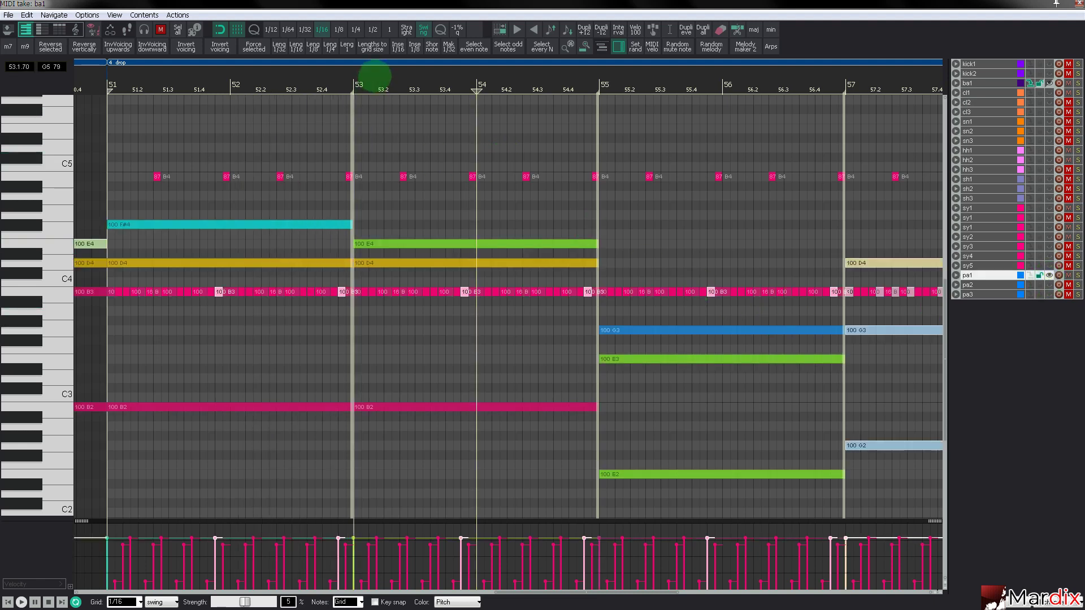
pyautogui.hscroll(-1, 374, 77)
pyautogui.click(320, 154)
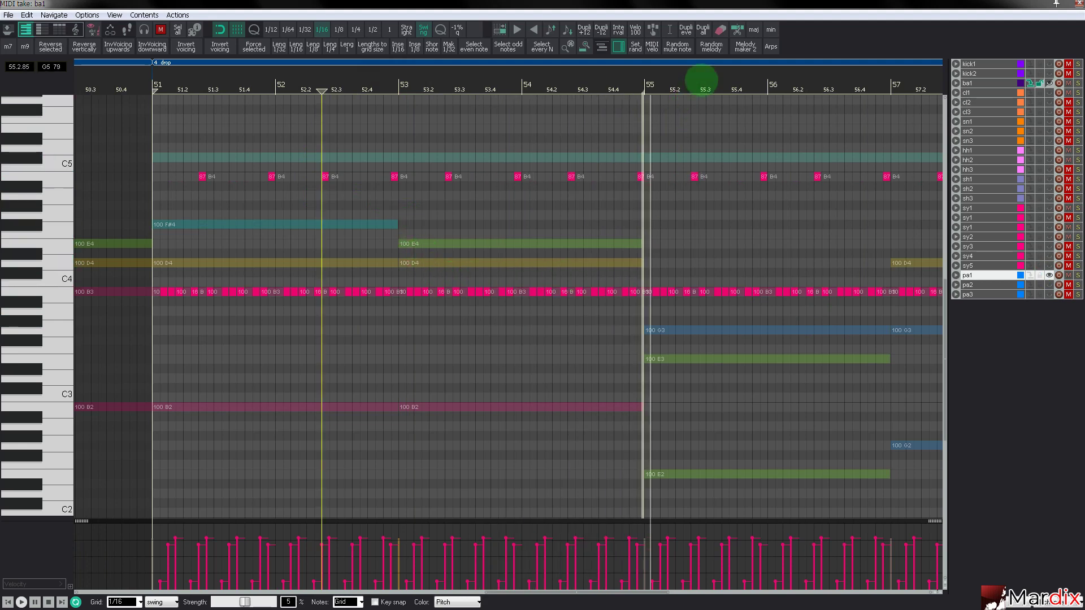
# Step: Select the bass notes of bar 55 and lower them seven semitones to E3 and E4
pyautogui.moveTo(701, 80); pyautogui.dragTo(424, 79)
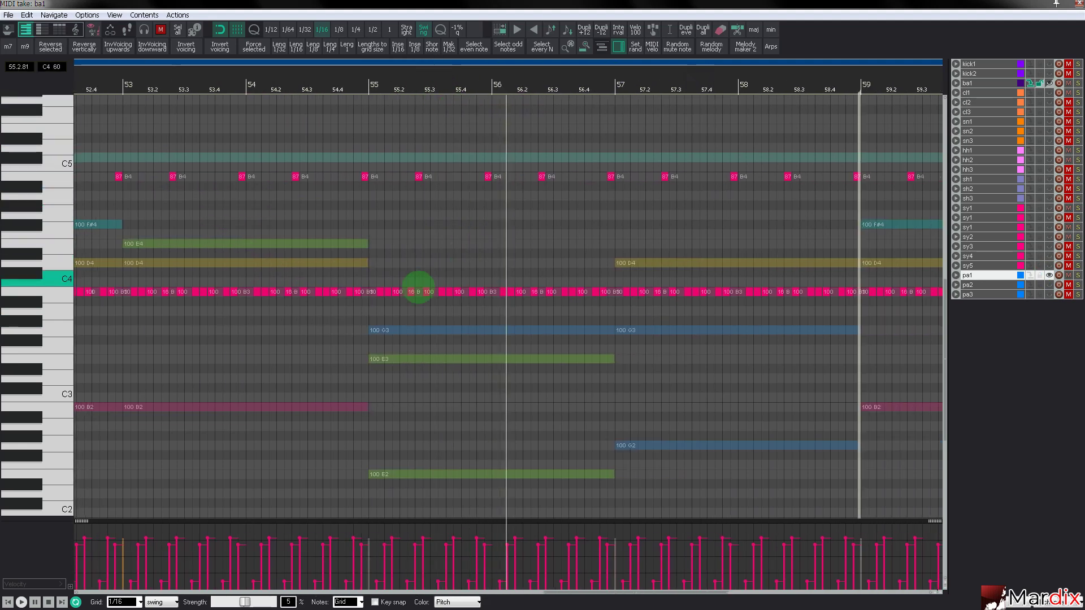
pyautogui.keyDown('alt'); pyautogui.click(381, 292); pyautogui.keyUp('alt')
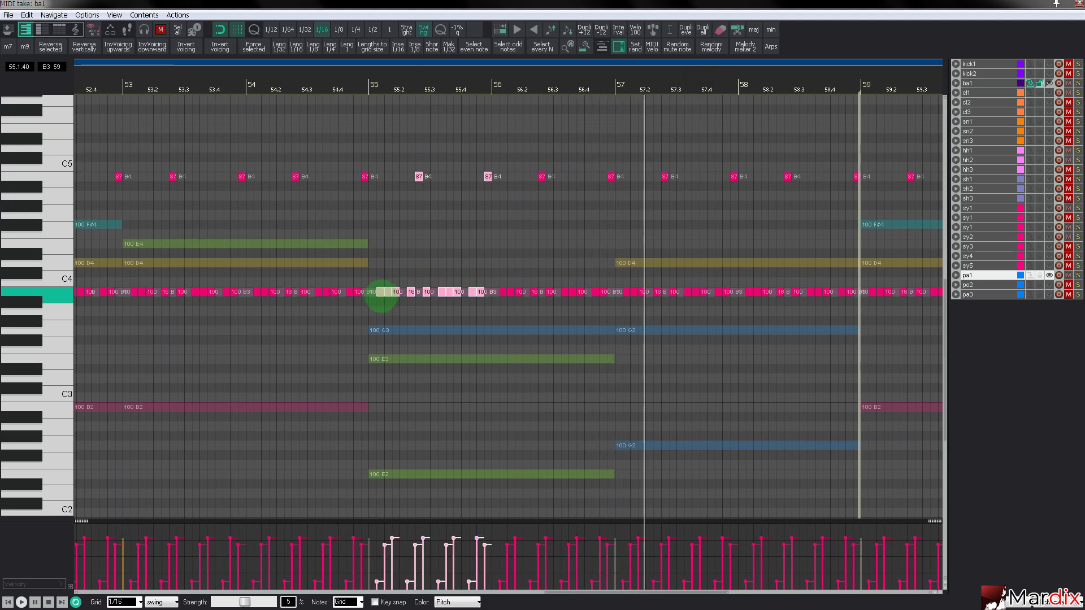
pyautogui.press('Down')
pyautogui.press('Down')
pyautogui.press('Down')
pyautogui.press('Down')
pyautogui.press('Down')
pyautogui.press('Down')
pyautogui.press('Down')
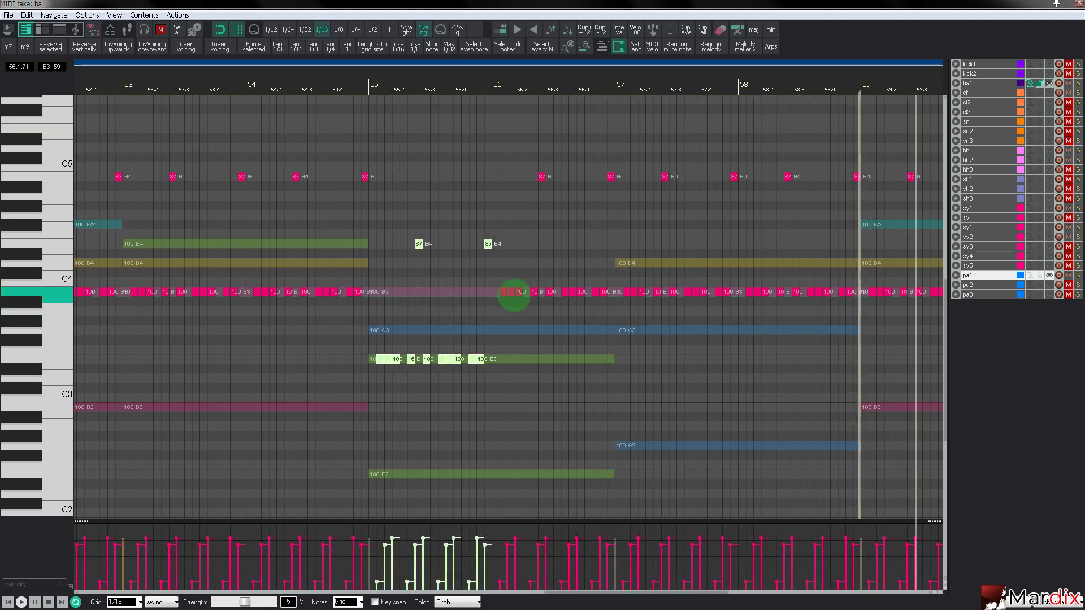
# Step: Lower the bass notes of bar 56 by seven semitones to E3 and E4 as well
pyautogui.click(504, 292)
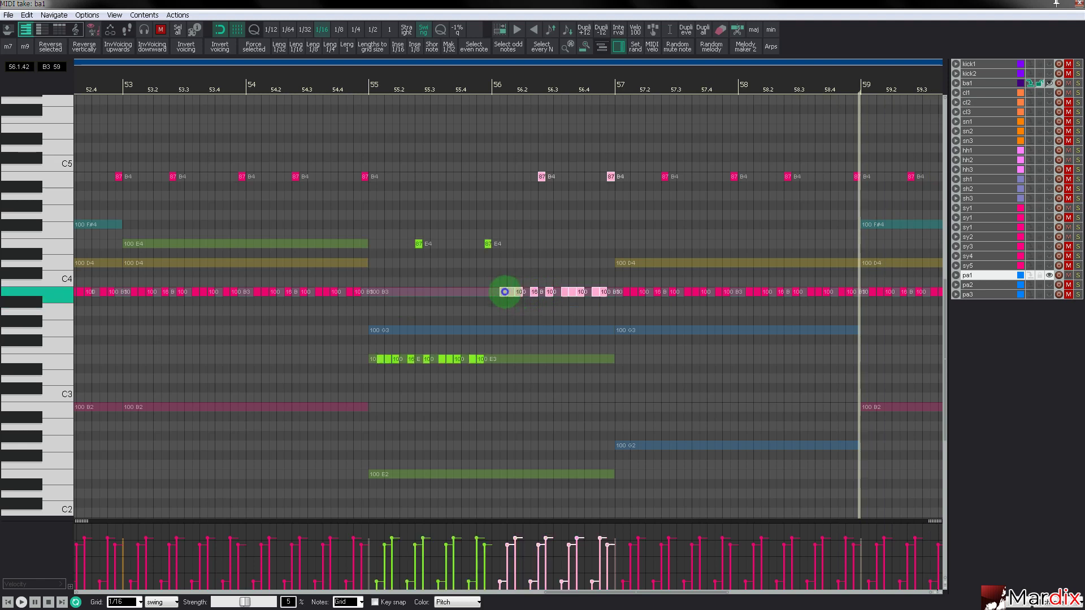
pyautogui.press('Down')
pyautogui.press('Down')
pyautogui.press('Down')
pyautogui.press('Down')
pyautogui.press('Down')
pyautogui.press('Down')
pyautogui.press('Down')
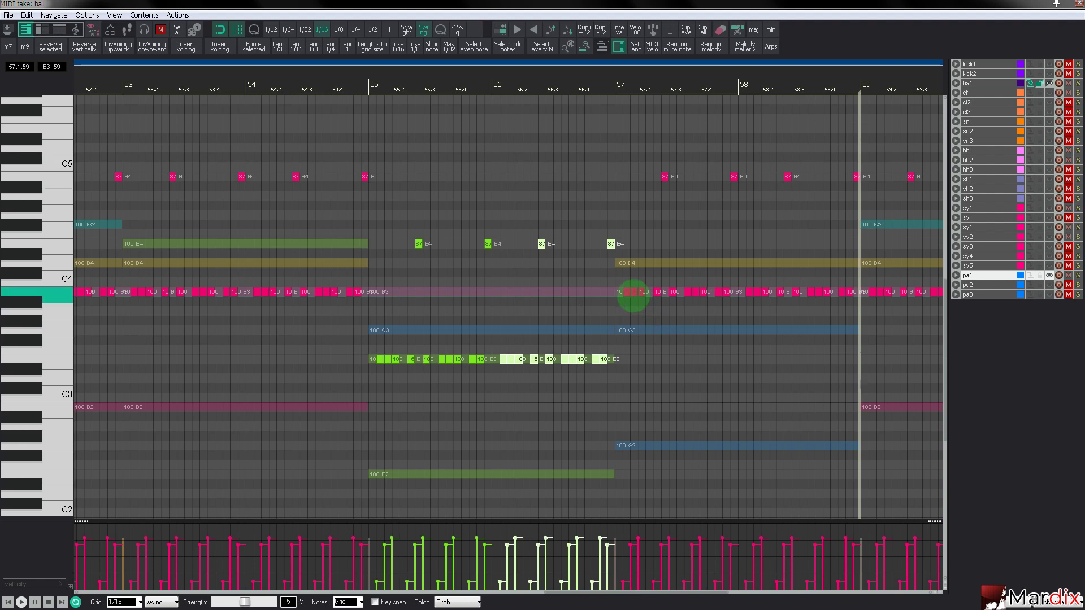
# Step: Lower the bass notes of bars 57 and 58 to G3 and G4, and close the bass editor
pyautogui.click(633, 293)
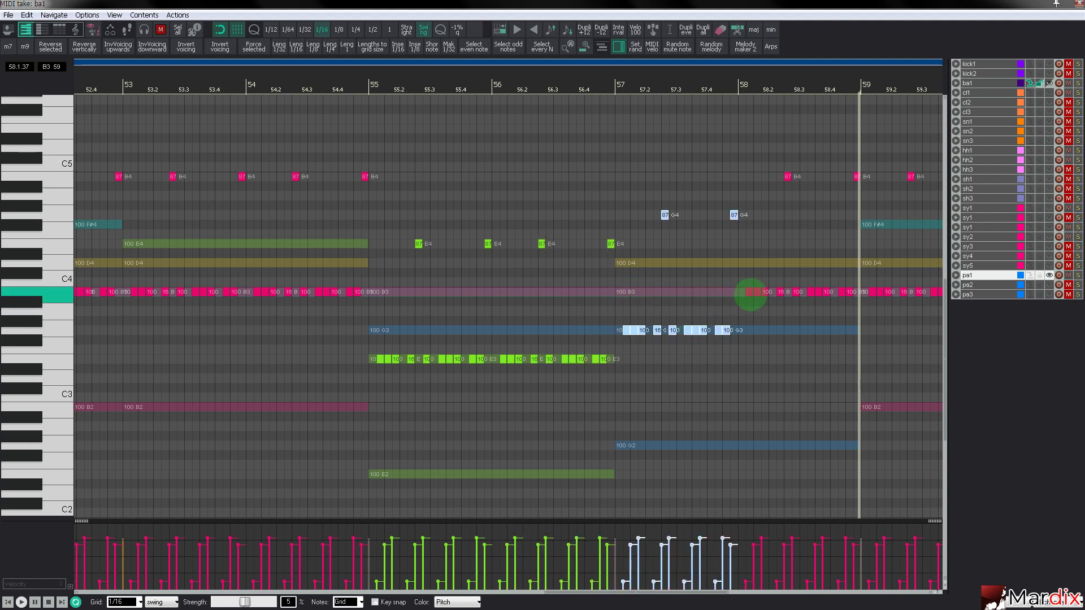
pyautogui.click(756, 293)
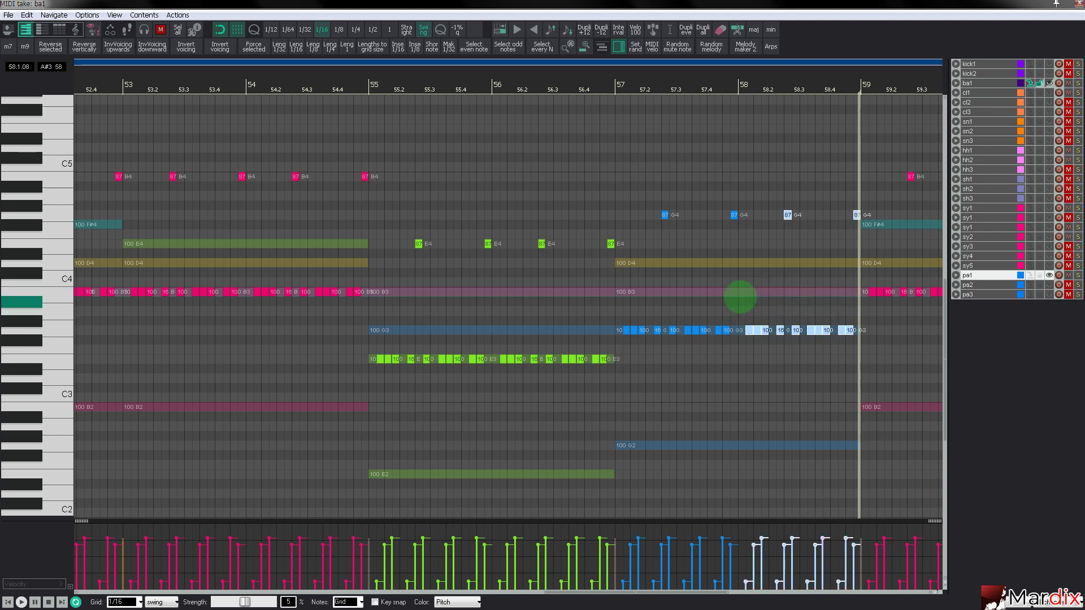
pyautogui.press('Escape')
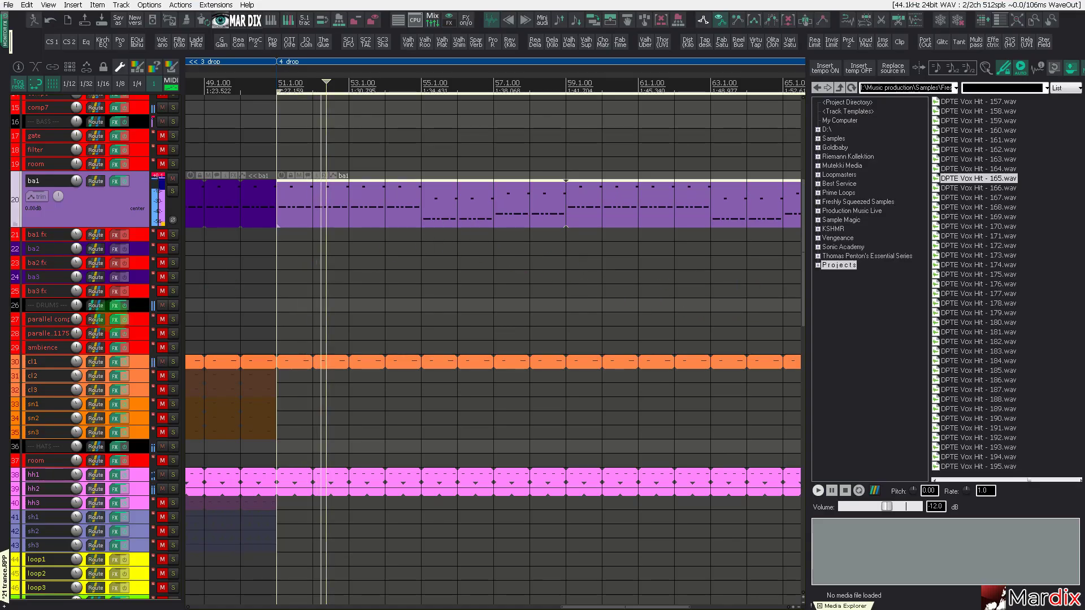
# Step: Open the sy2 synth item of the second drop in the MIDI editor
pyautogui.scroll(-3, 112, 311)
pyautogui.scroll(-10, 293, 429)
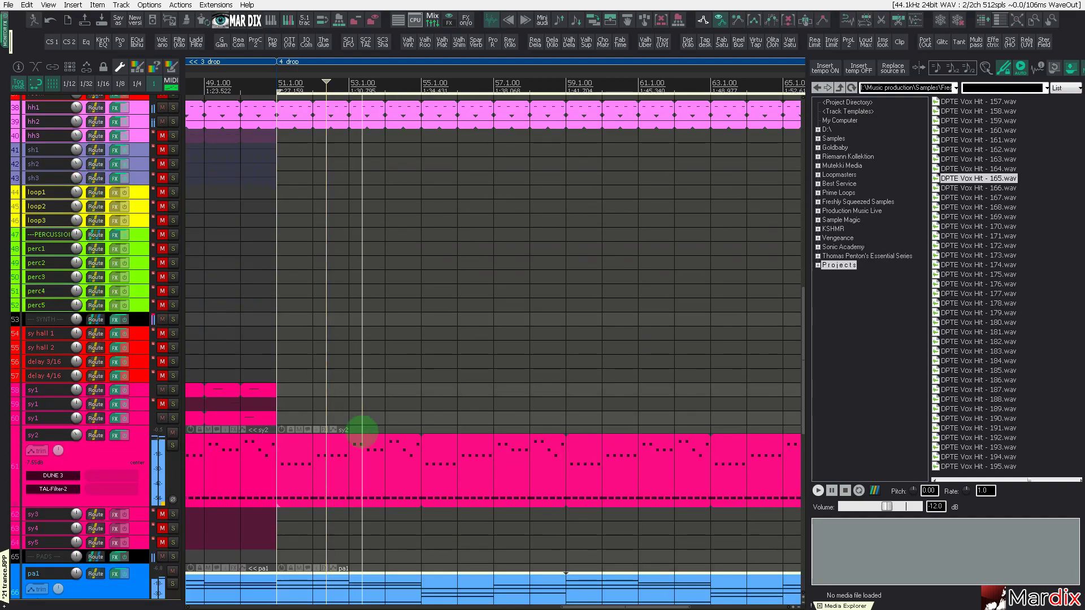
pyautogui.click(375, 455)
pyautogui.doubleClick(374, 455)
pyautogui.scroll(-3, 456, 300)
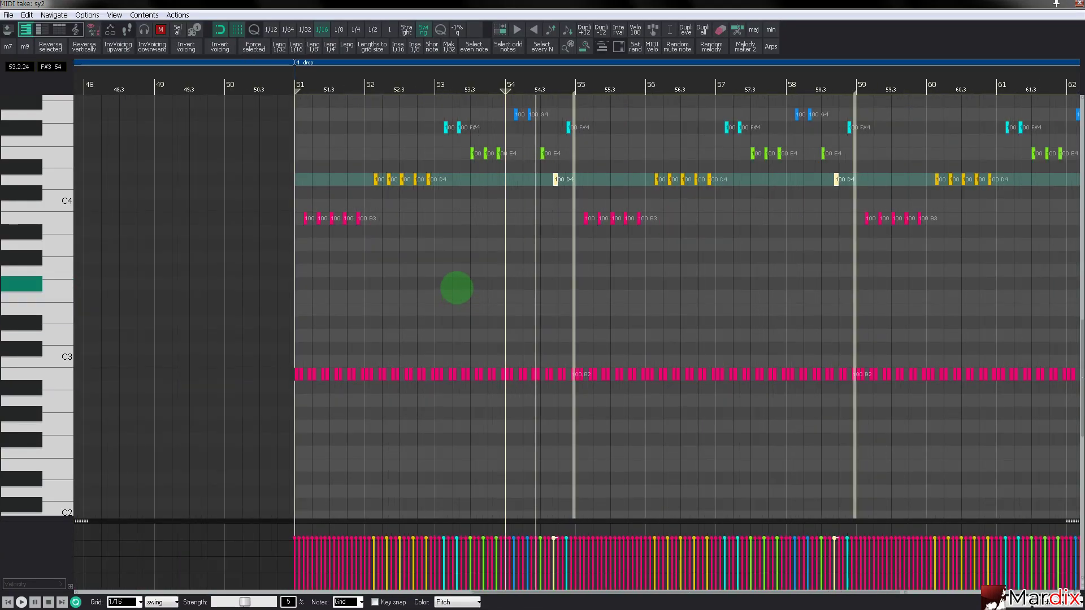
pyautogui.scroll(2, 571, 253)
pyautogui.click(602, 218)
pyautogui.scroll(-3, 606, 229)
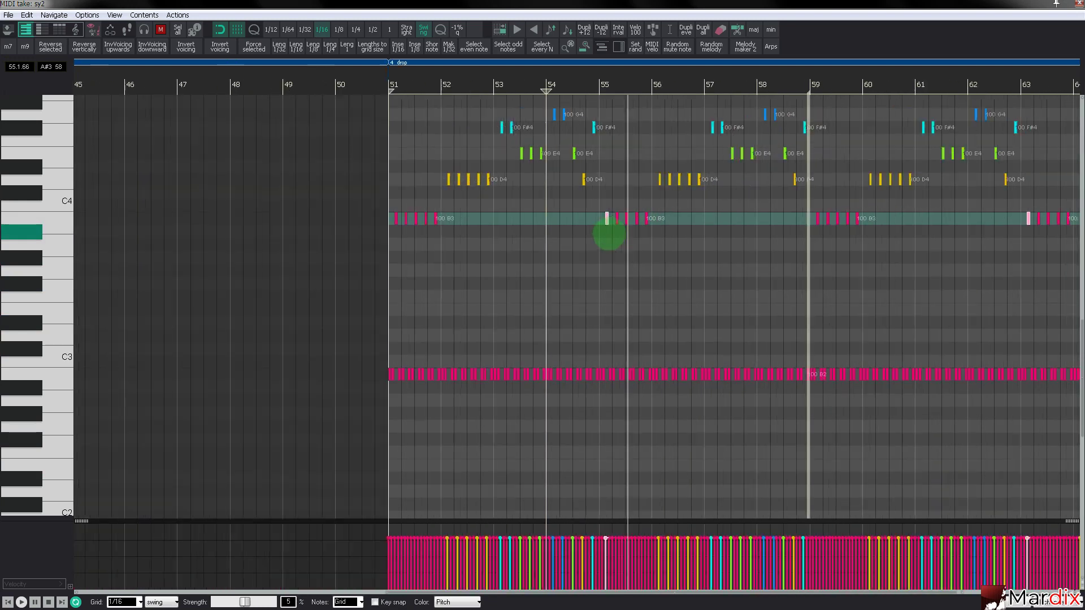
pyautogui.moveTo(655, 77); pyautogui.dragTo(470, 77)
pyautogui.scroll(3, 33, 273)
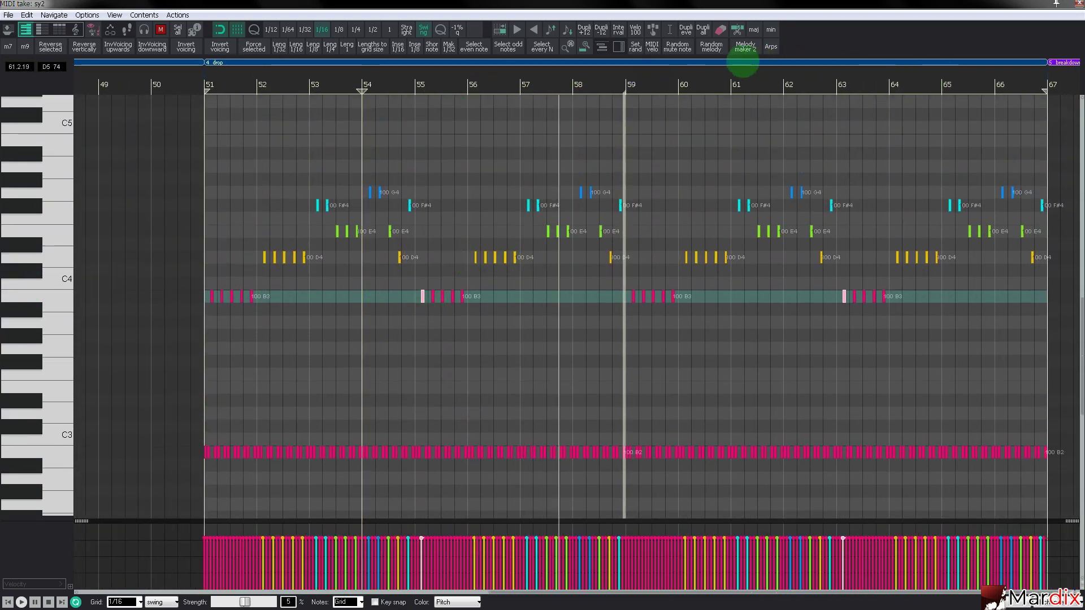
# Step: Show the pa1 pad chords as a non-editable reference behind the sy2 notes, and play from just before bar 51
pyautogui.click(619, 47)
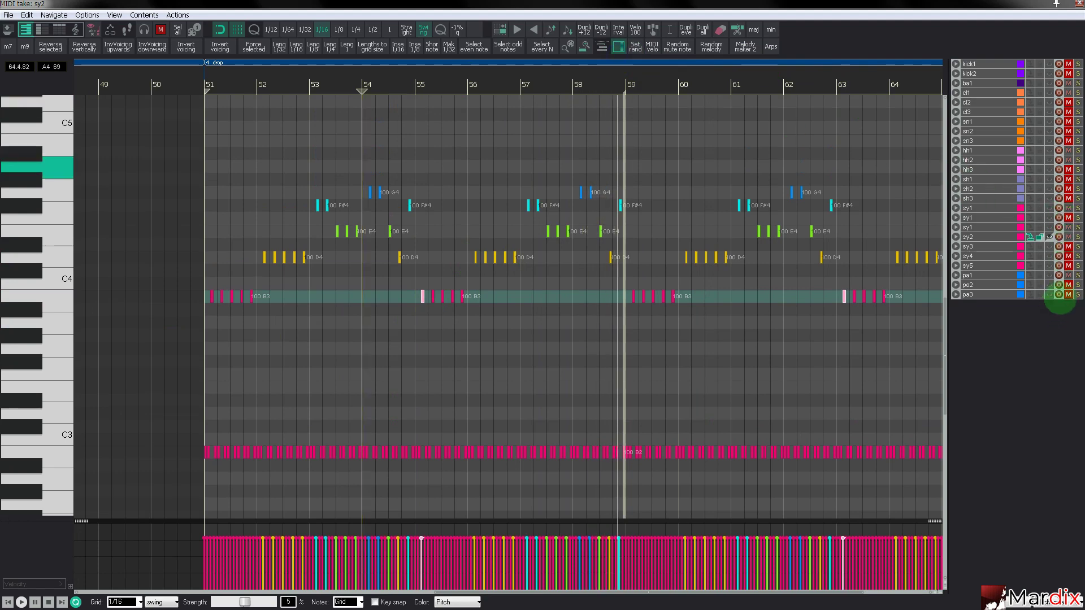
pyautogui.click(1049, 275)
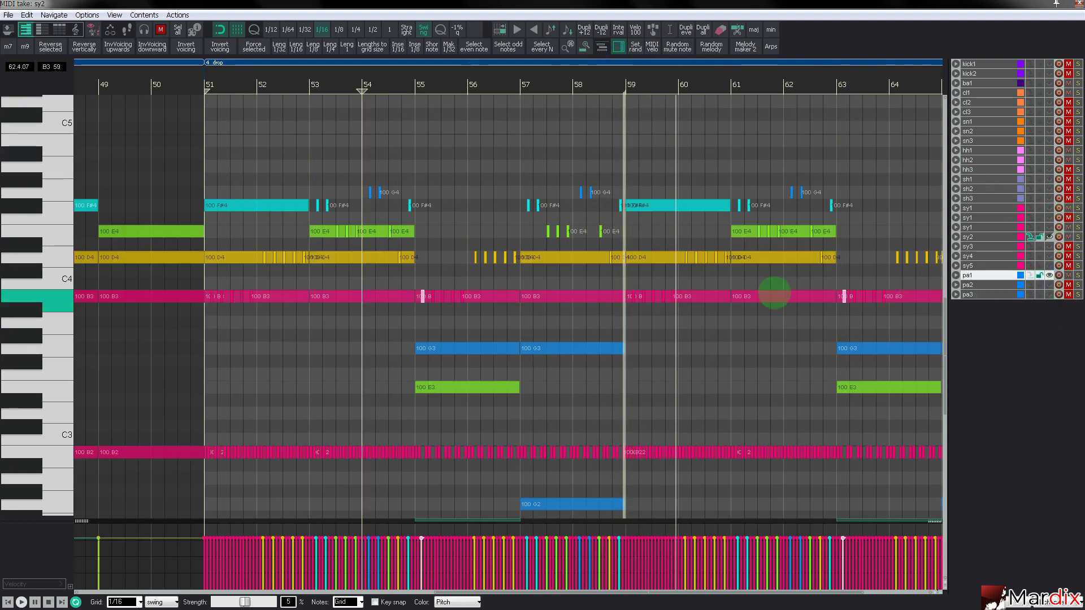
pyautogui.click(454, 88)
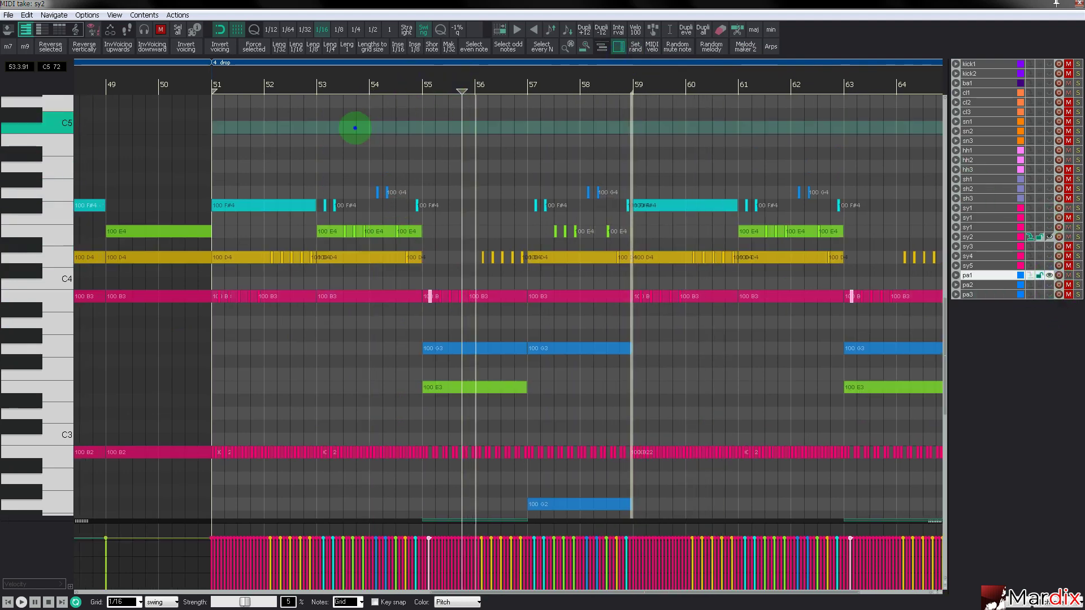
pyautogui.click(355, 128)
pyautogui.click(206, 80)
pyautogui.scroll(1, 350, 304)
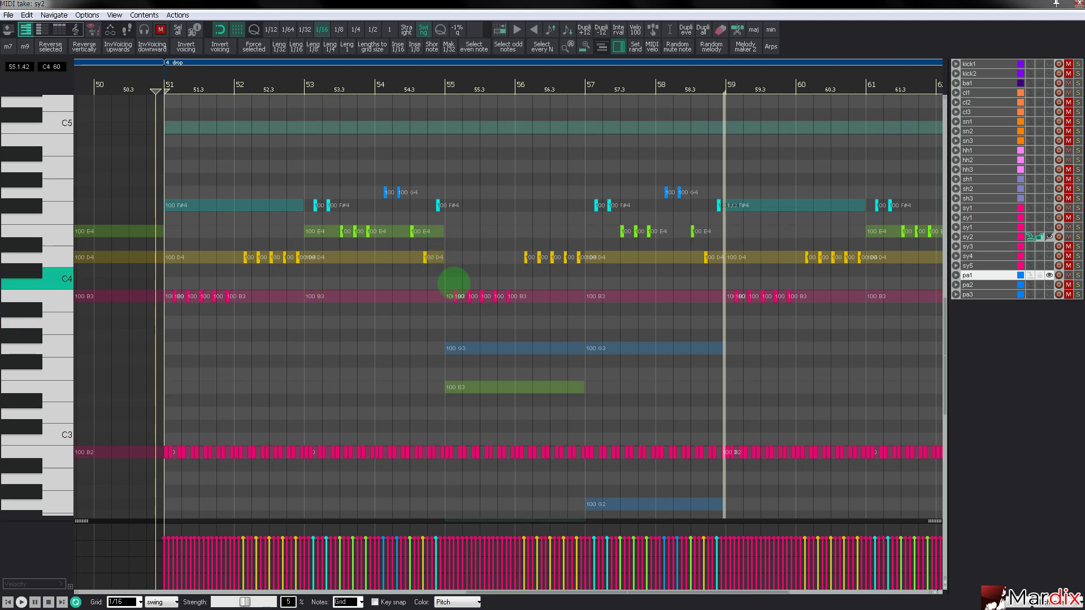
# Step: Select the sy2 notes of bar 55 and raise them five semitones to E3 and E4
pyautogui.scroll(2, 449, 449)
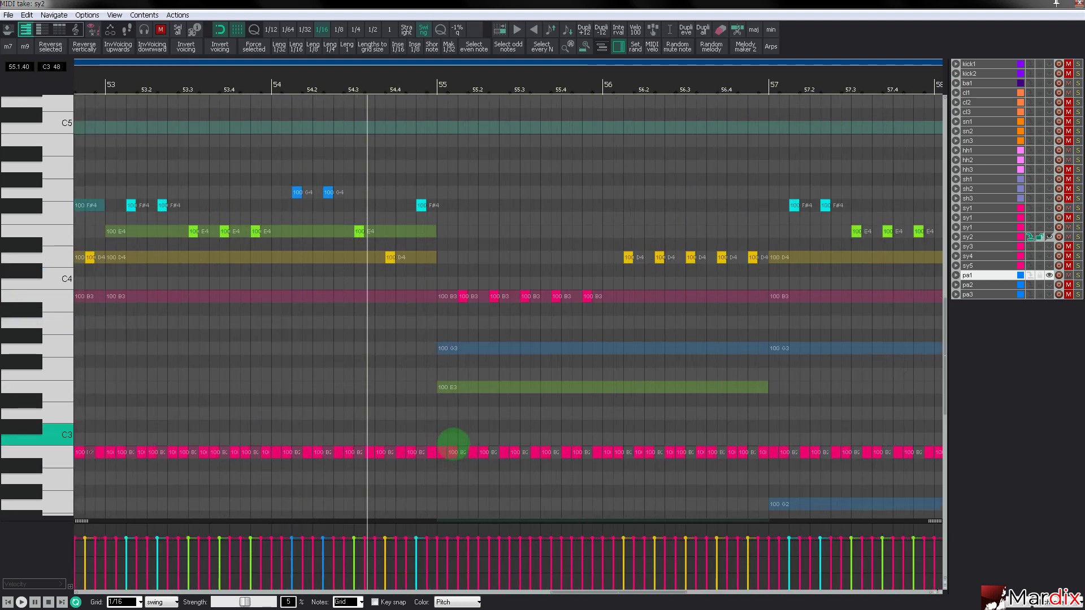
pyautogui.keyDown('alt'); pyautogui.click(444, 453); pyautogui.keyUp('alt')
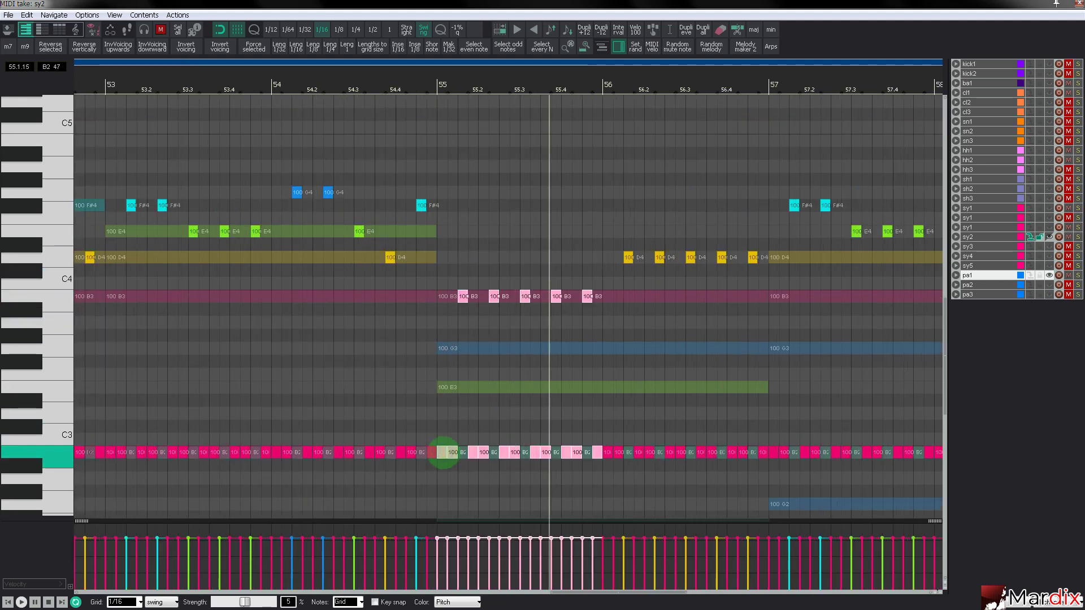
pyautogui.press('Up')
pyautogui.press('Up')
pyautogui.press('Up')
pyautogui.press('Up')
pyautogui.press('Up')
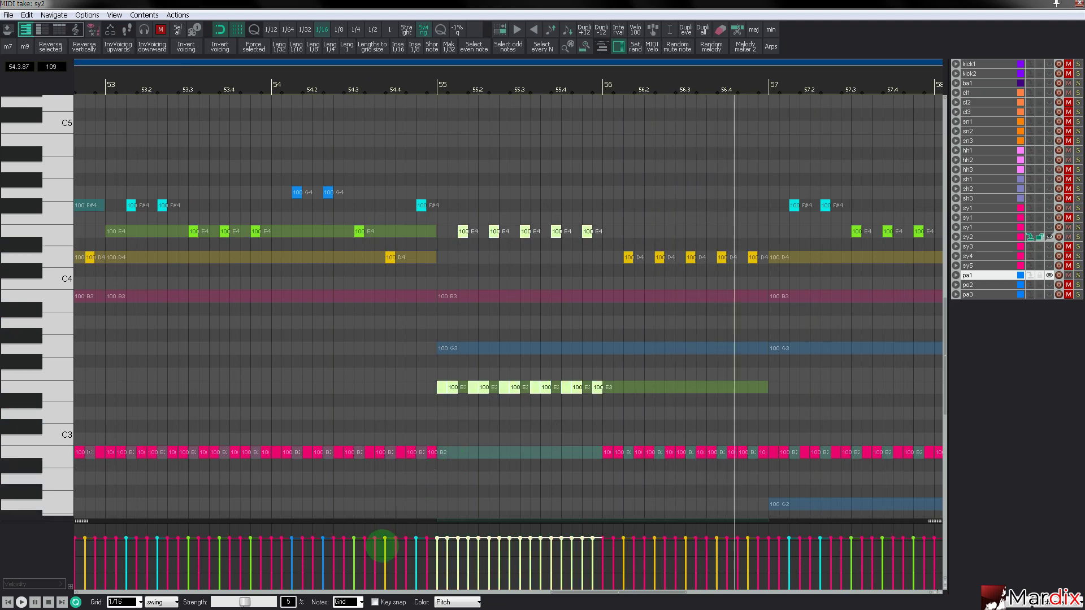
# Step: Raise the sy2 notes of bar 56 five semitones to E3 and G4, and lower the upper notes of bar 55 to D4
pyautogui.scroll(-3, 452, 383)
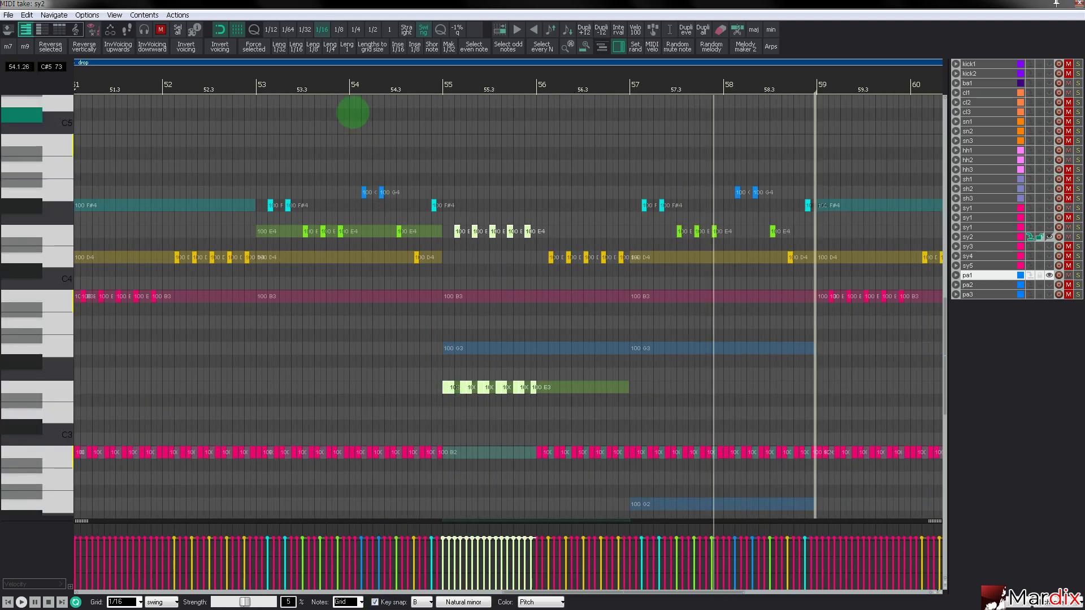
pyautogui.click(347, 91)
pyautogui.scroll(3, 511, 231)
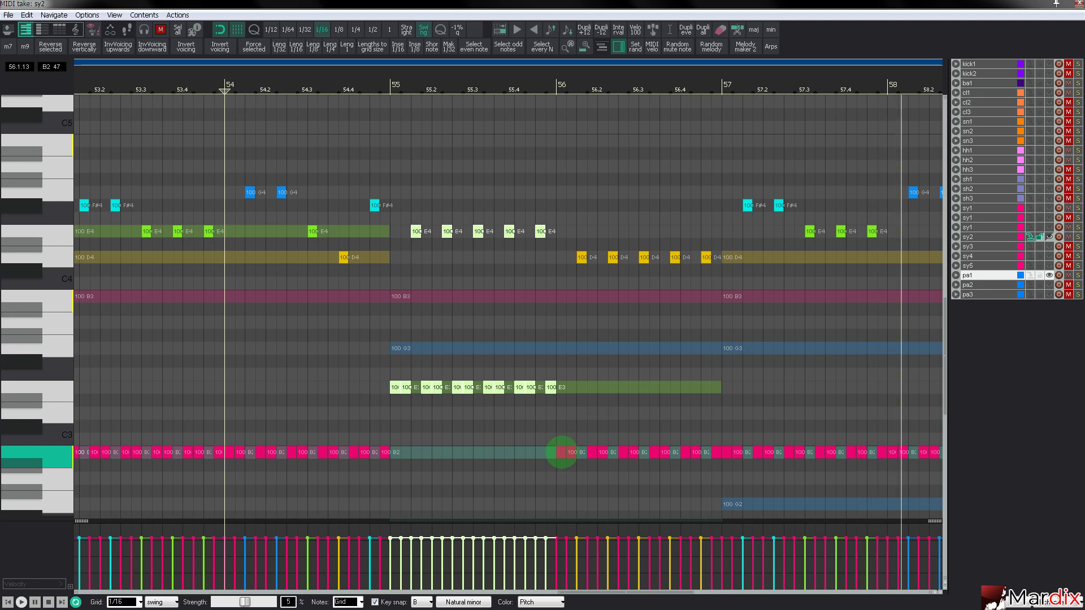
pyautogui.click(561, 452)
pyautogui.press('Up')
pyautogui.press('Up')
pyautogui.press('Up')
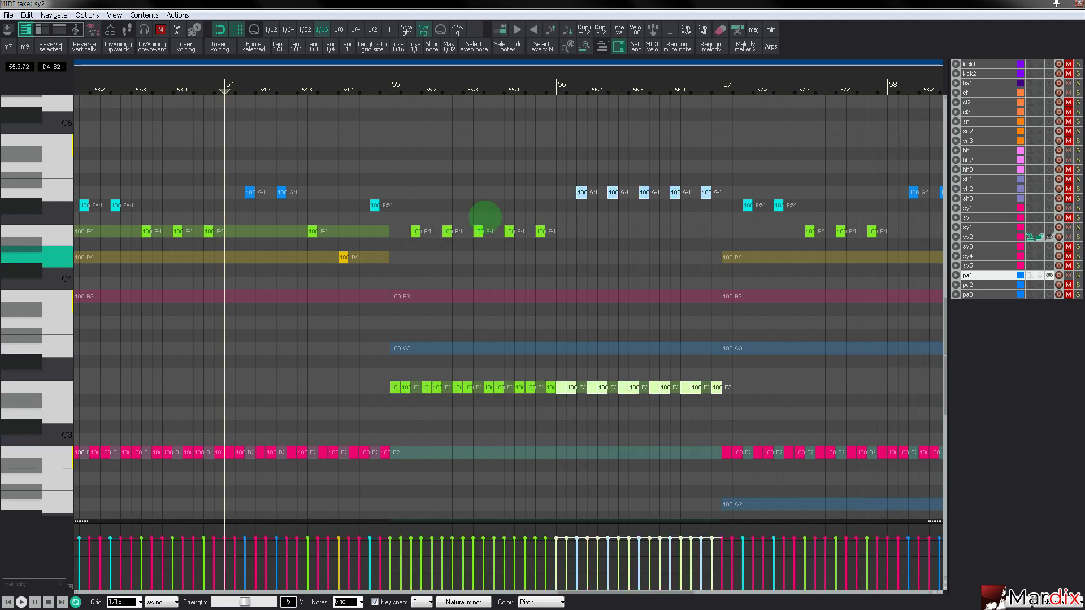
pyautogui.click(416, 232)
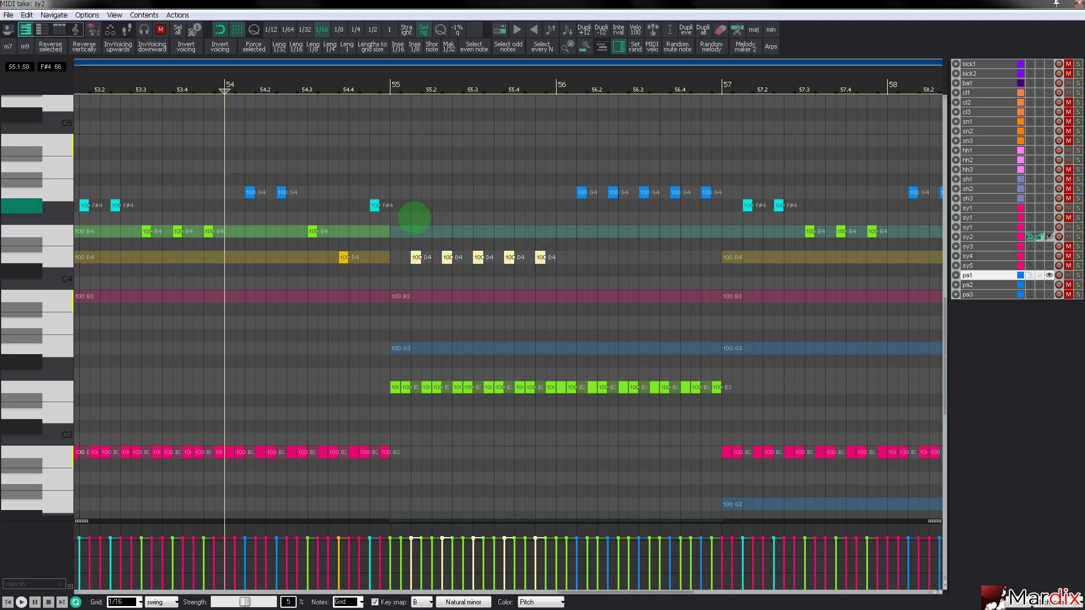
# Step: Select the low B2 notes of bars 57 and 58 and raise them eight semitones to G3
pyautogui.scroll(-3, 406, 214)
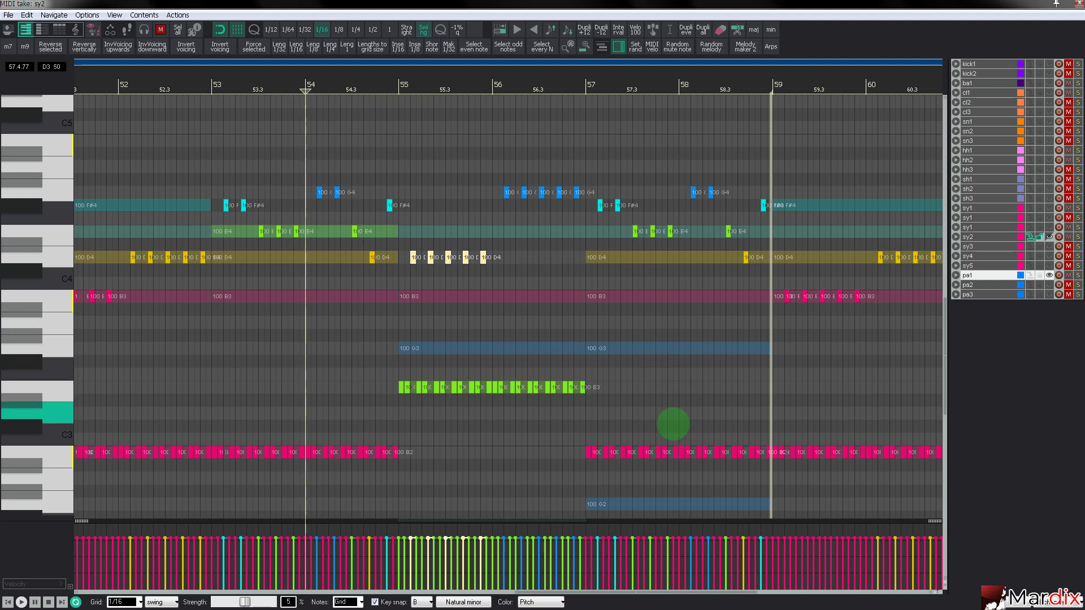
pyautogui.click(589, 452)
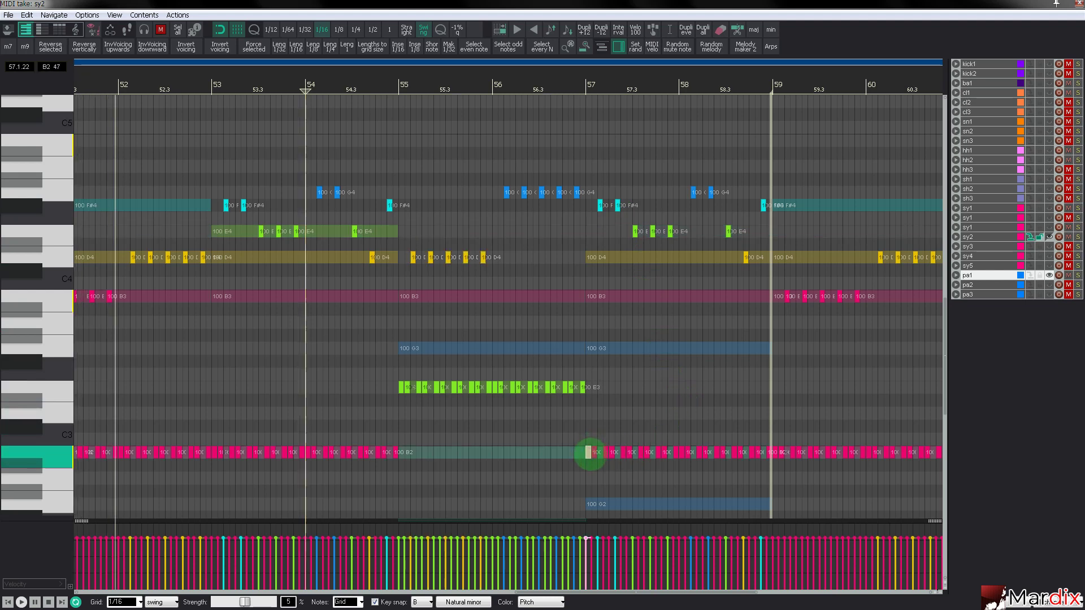
pyautogui.keyDown('shift'); pyautogui.click(767, 452); pyautogui.keyUp('shift')
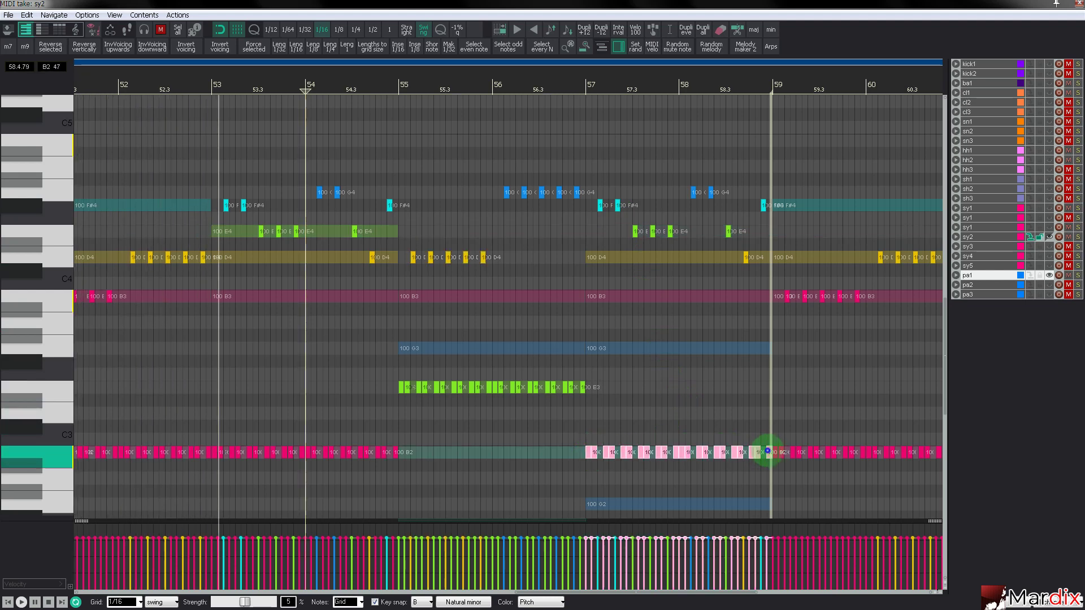
pyautogui.press('Up')
pyautogui.press('Up')
pyautogui.press('Up')
pyautogui.press('Up')
pyautogui.press('Up')
pyautogui.press('Up')
pyautogui.press('Up')
pyautogui.press('Up')
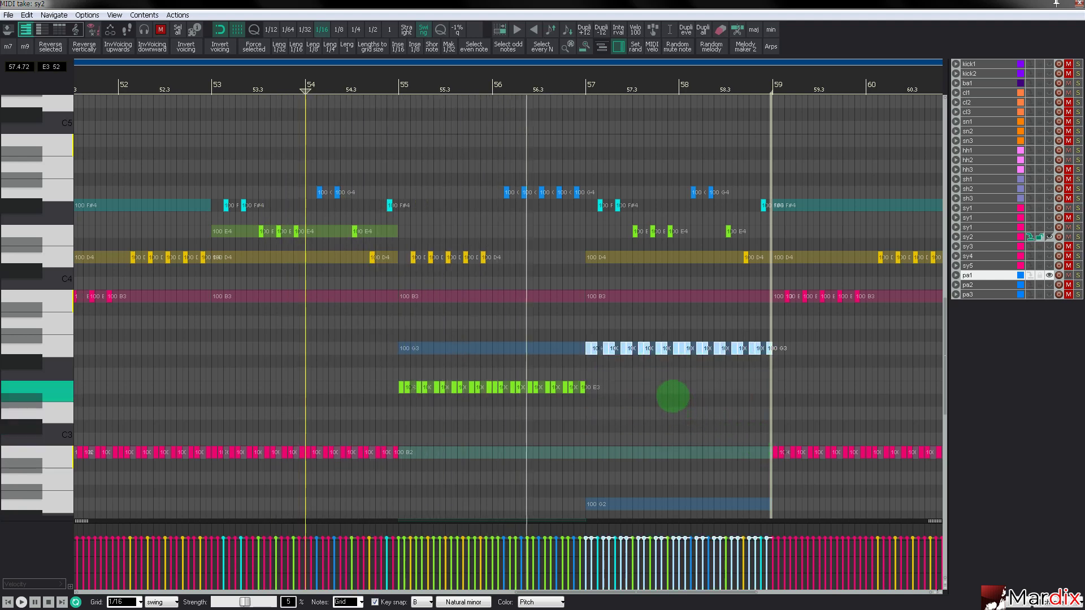
# Step: Raise the three E4 notes in the second half of bar 57 to F#4
pyautogui.scroll(1, 568, 269)
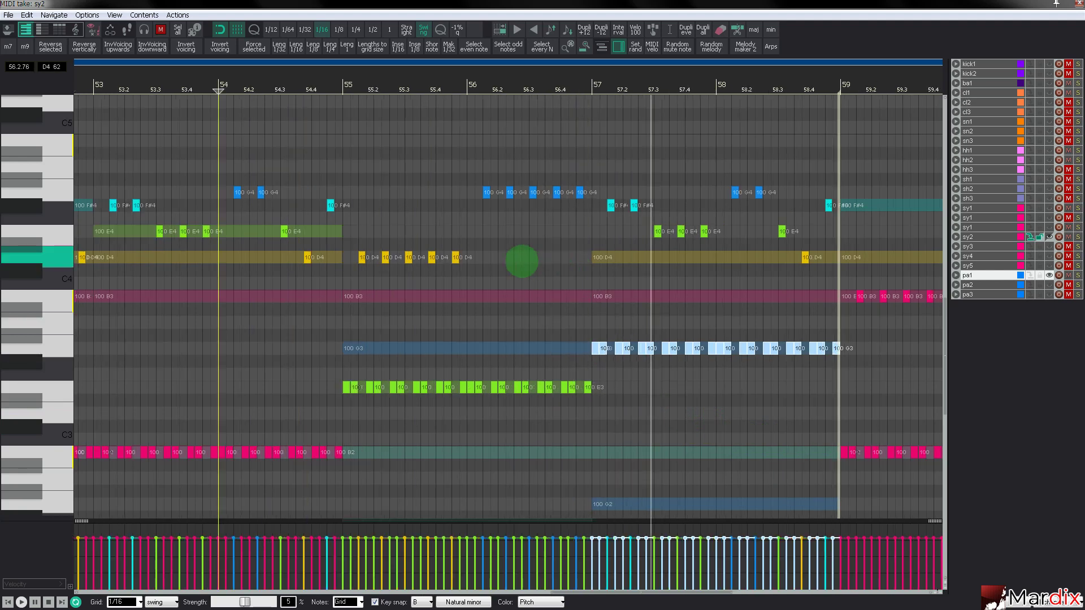
pyautogui.moveTo(657, 231); pyautogui.dragTo(709, 205)
pyautogui.click(681, 231)
pyautogui.scroll(4, 703, 232)
pyautogui.scroll(-4, 702, 233)
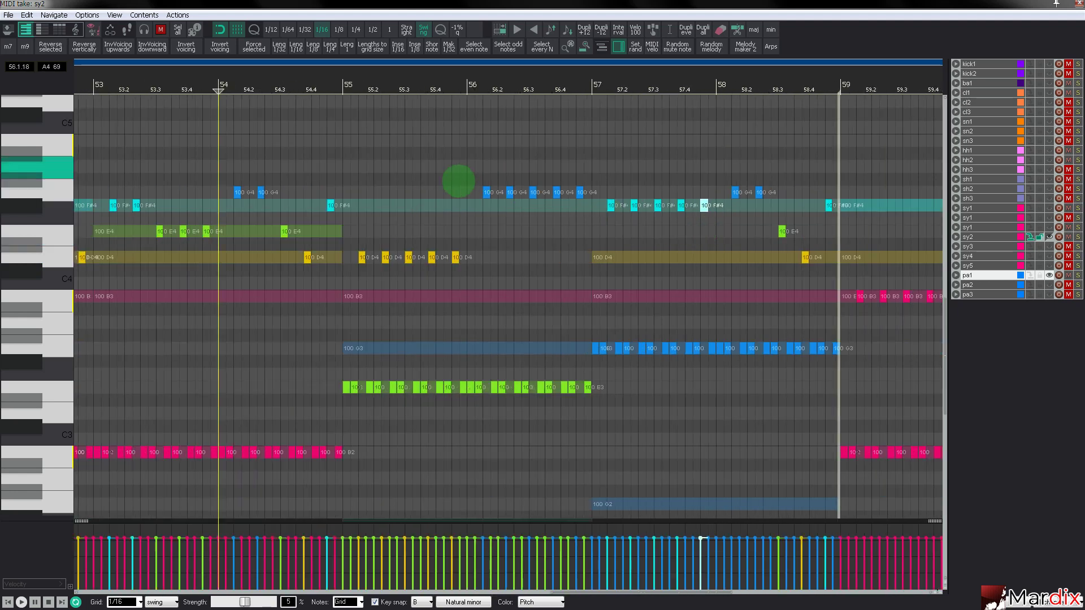
# Step: Try lowering the first two upper notes of bar 55 to B3 with playback from just before the bar, and undo both moves
pyautogui.moveTo(425, 80); pyautogui.dragTo(474, 87)
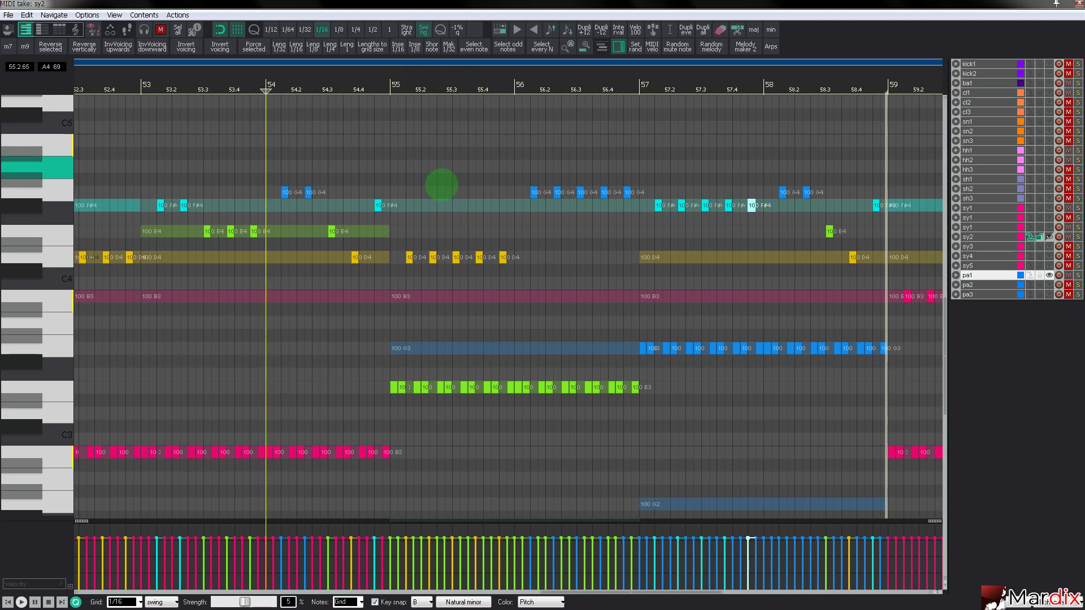
pyautogui.click(472, 82)
pyautogui.scroll(3, 443, 226)
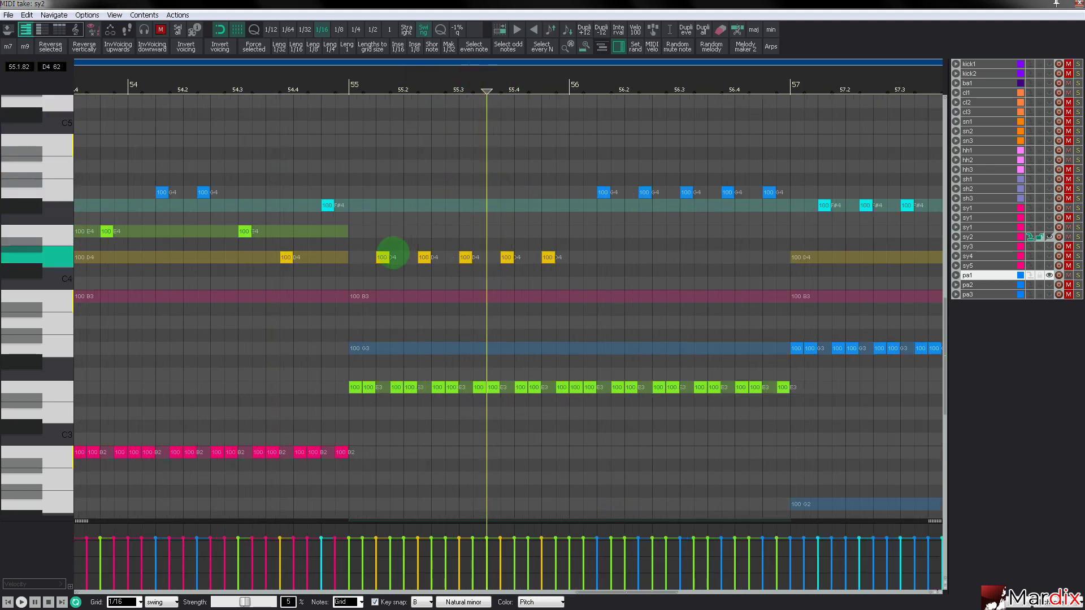
pyautogui.moveTo(392, 253); pyautogui.dragTo(392, 291)
pyautogui.click(308, 87)
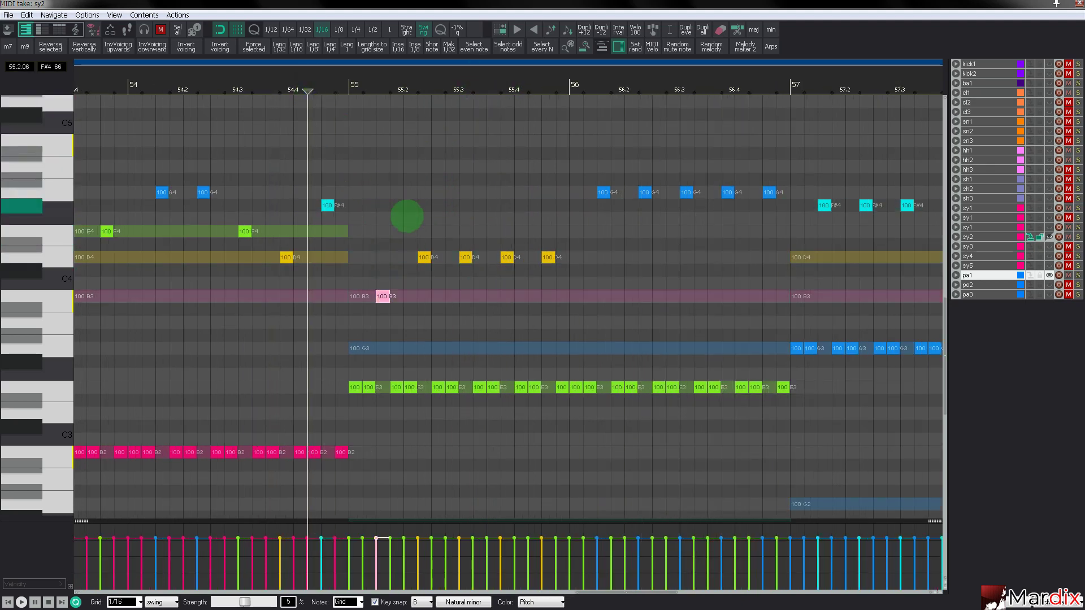
pyautogui.press('space')
pyautogui.moveTo(424, 257); pyautogui.dragTo(424, 295)
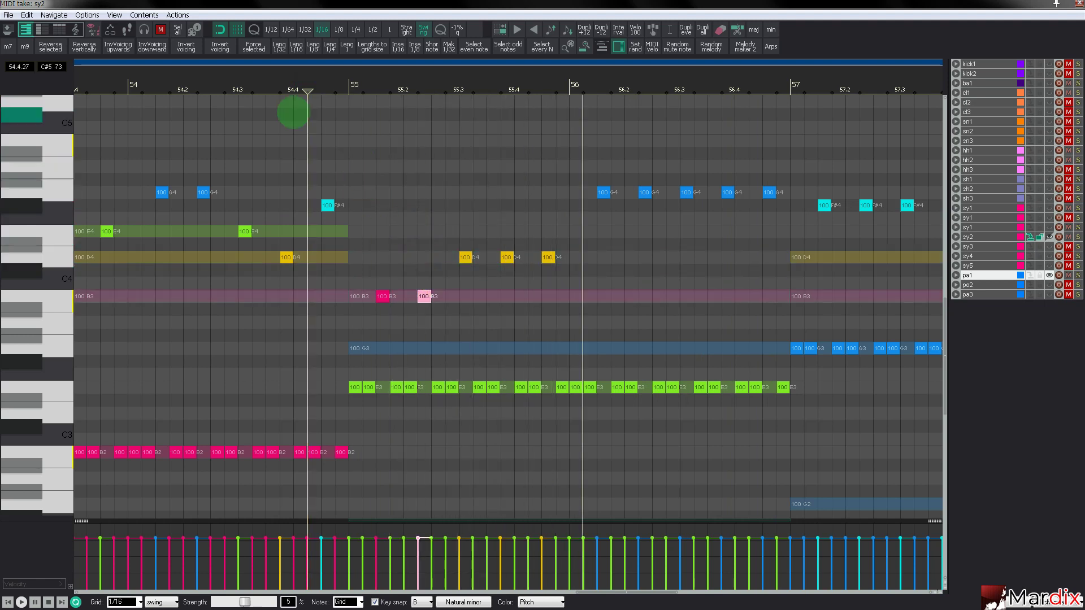
pyautogui.click(271, 87)
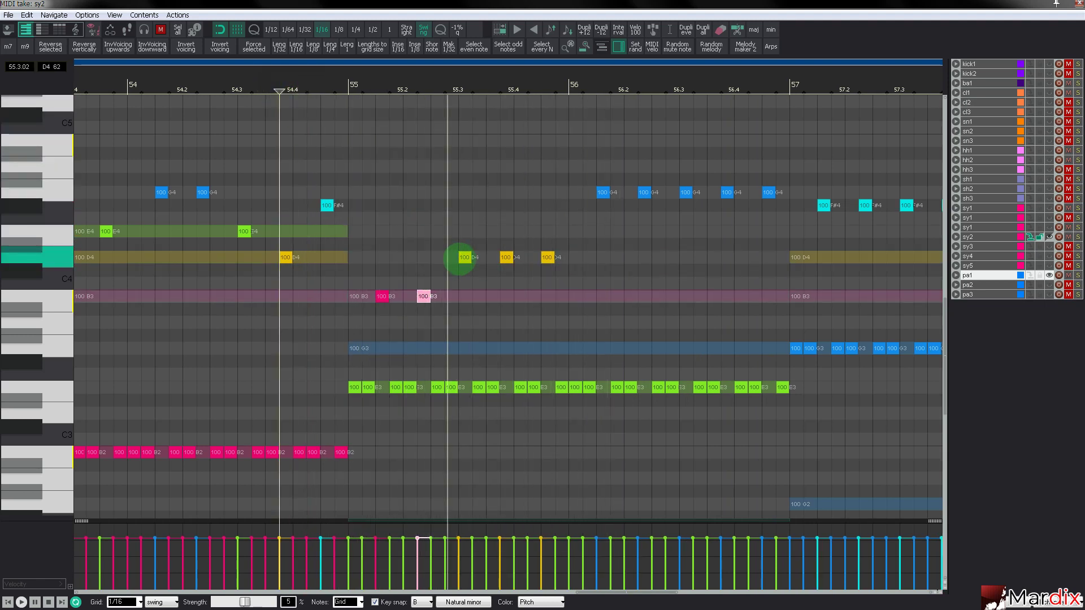
pyautogui.hotkey('ctrl', 'z')
pyautogui.hotkey('ctrl', 'z')
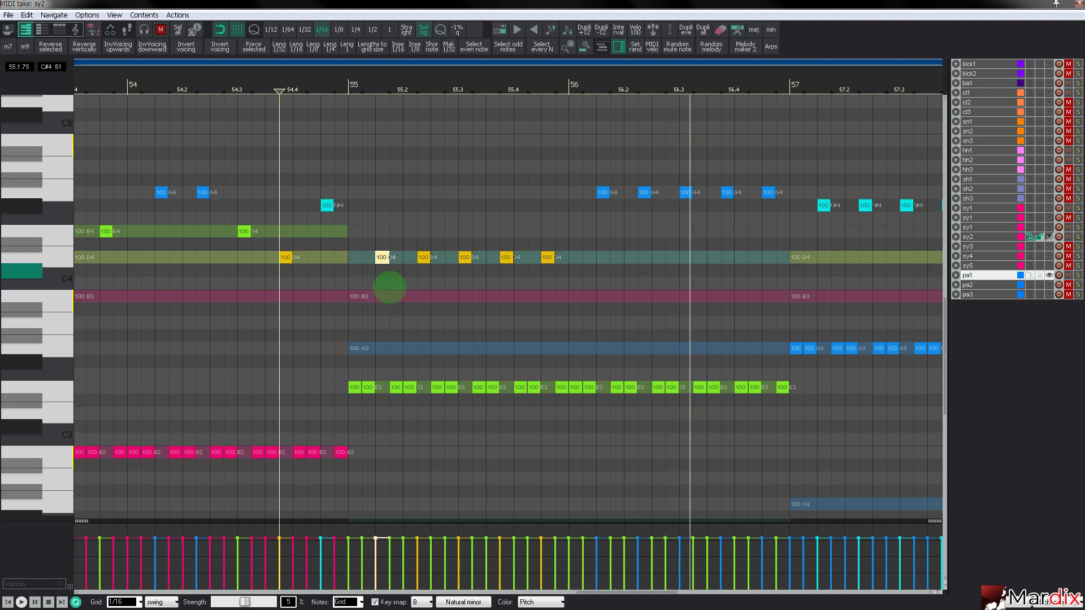
# Step: Raise the first two upper notes of bar 55 five semitones to G4, playing from the second half of bar 54
pyautogui.press('Up')
pyautogui.press('Up')
pyautogui.press('Up')
pyautogui.click(269, 79)
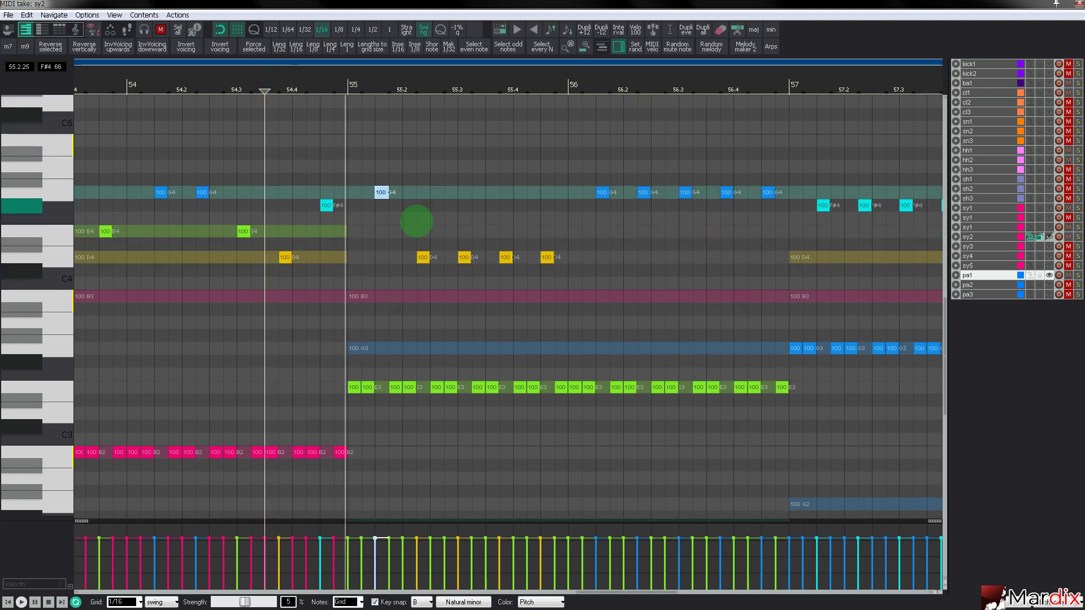
pyautogui.click(422, 257)
pyautogui.press('Up')
pyautogui.press('Up')
pyautogui.press('Up')
pyautogui.press('Up')
pyautogui.press('Up')
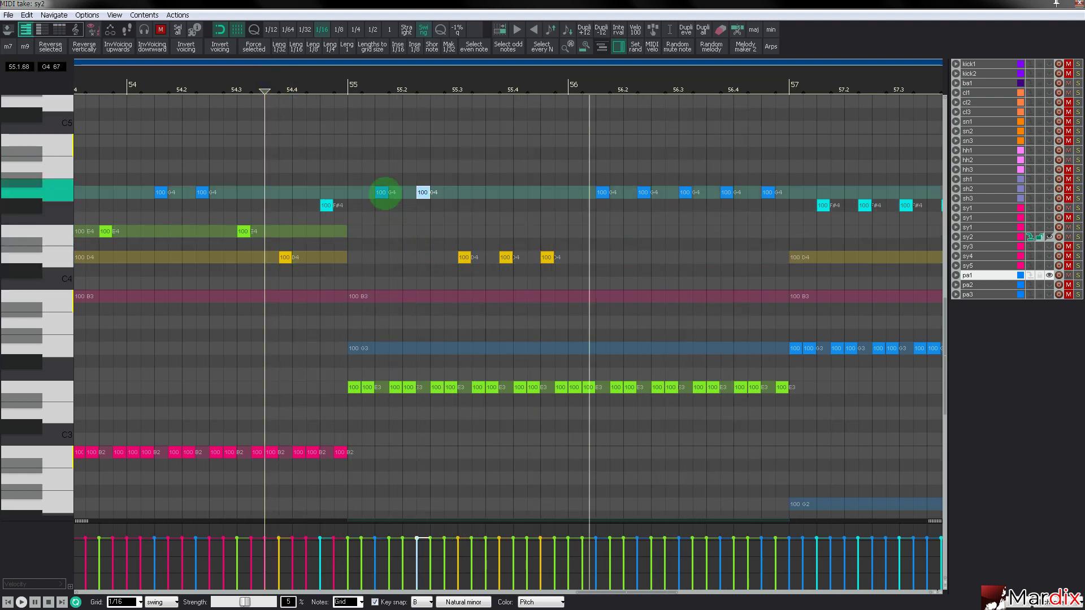
# Step: Raise the same two notes of bar 55 two more semitones to A4 and play from the middle of bar 54
pyautogui.click(385, 192)
pyautogui.press('Up')
pyautogui.press('Up')
pyautogui.click(419, 192)
pyautogui.press('Up')
pyautogui.press('Up')
pyautogui.click(247, 90)
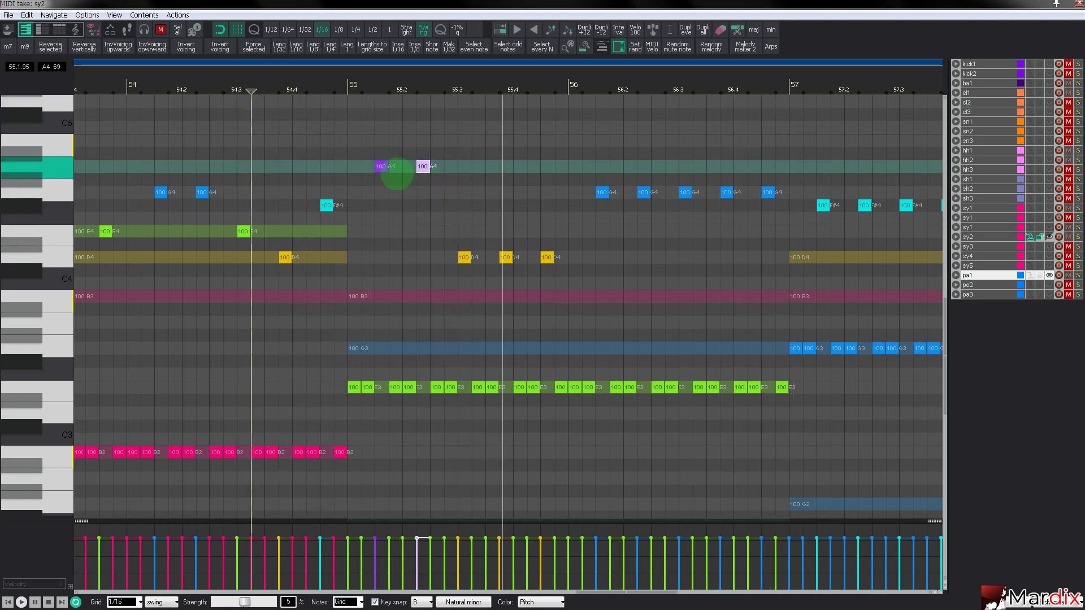
# Step: Raise the third upper note of bar 55 seven semitones to A4
pyautogui.click(462, 256)
pyautogui.press('Up')
pyautogui.press('Up')
pyautogui.press('Up')
pyautogui.press('Up')
pyautogui.press('Up')
pyautogui.press('Up')
pyautogui.press('Up')
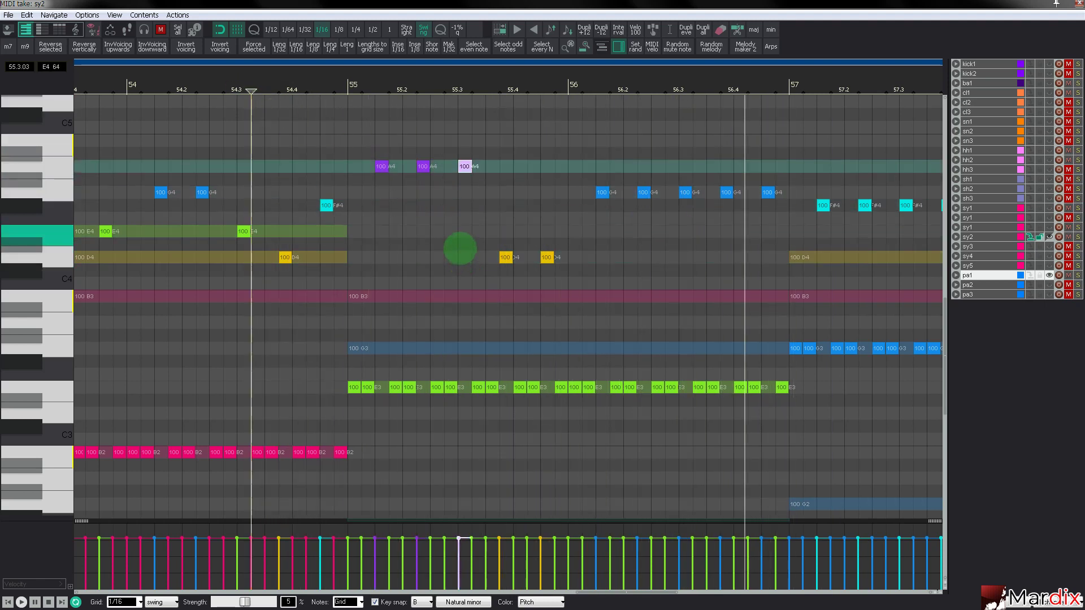
# Step: Check the start of the third A4 note against the grid and set the grid type to straight
pyautogui.scroll(4, 458, 167)
pyautogui.scroll(3, 458, 167)
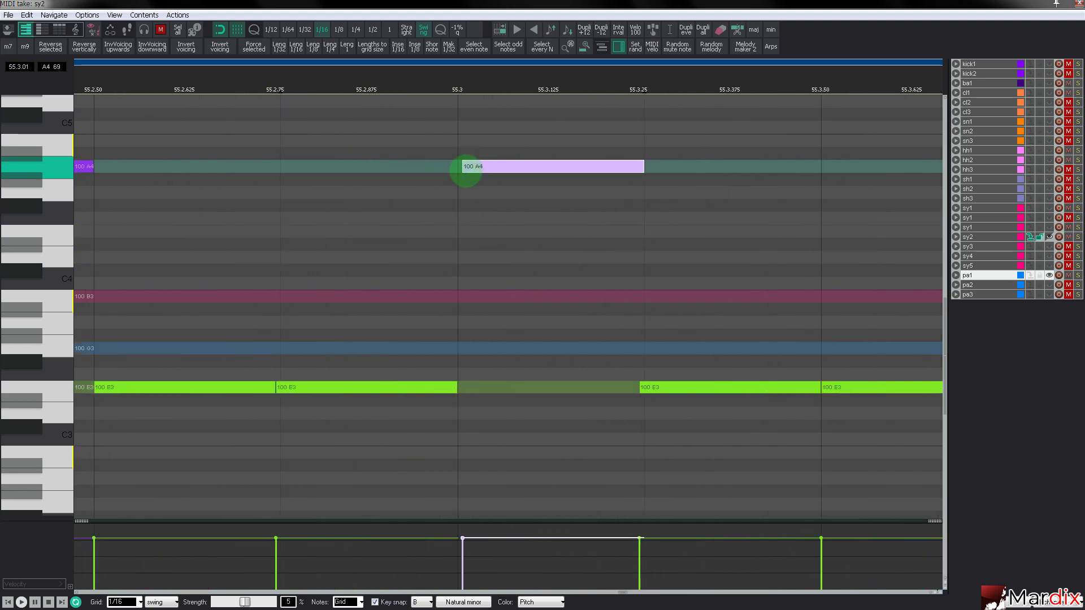
pyautogui.scroll(-6, 461, 182)
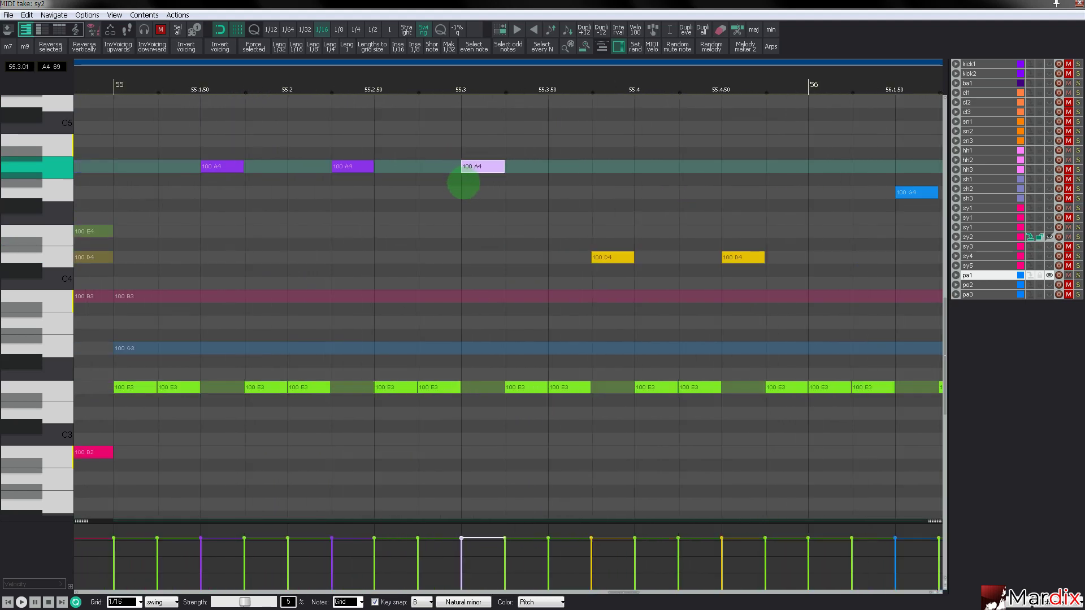
pyautogui.scroll(4, 461, 182)
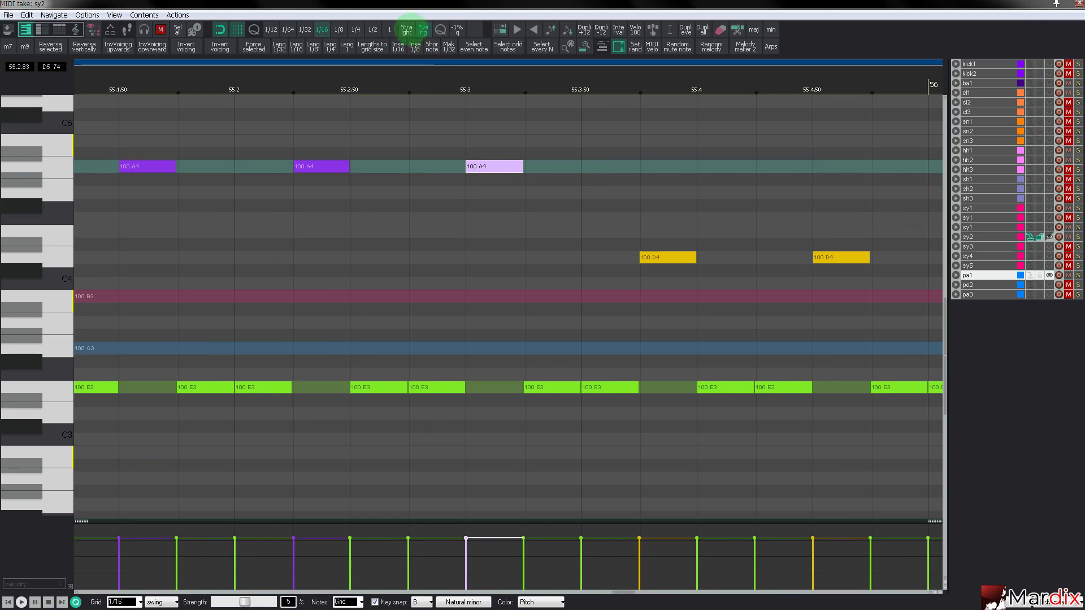
pyautogui.click(406, 29)
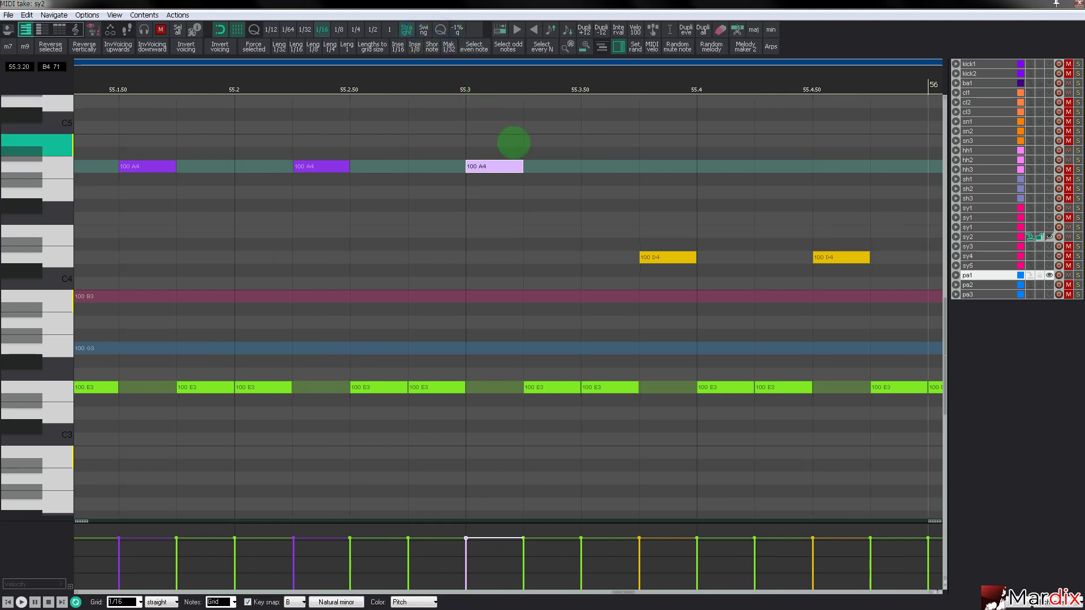
pyautogui.scroll(3, 505, 168)
pyautogui.scroll(-6, 505, 168)
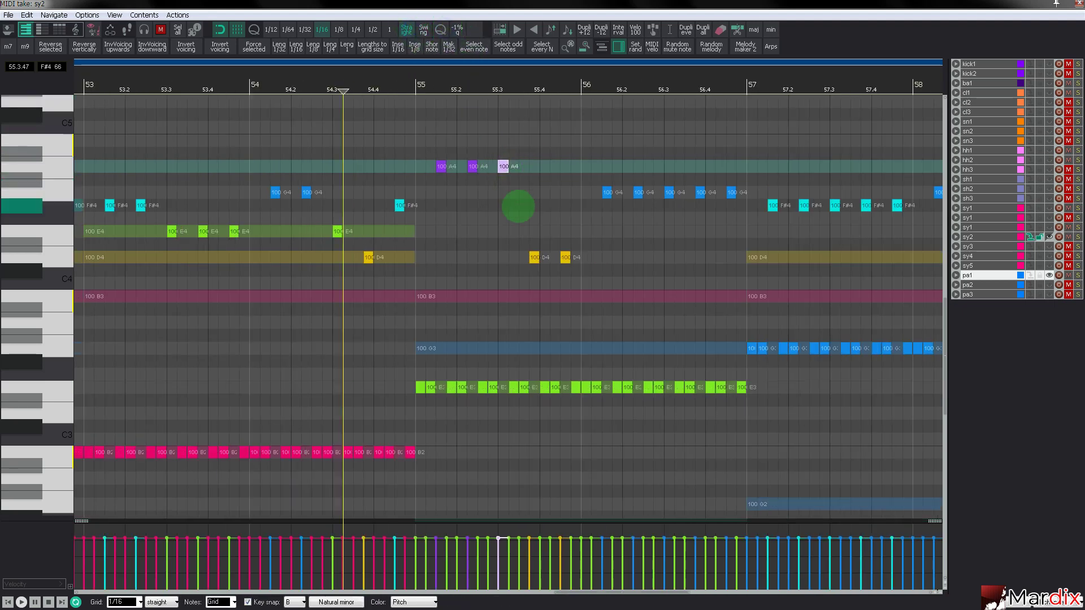
# Step: Raise the fourth upper note of bar 55 to A4
pyautogui.scroll(4, 516, 201)
pyautogui.press('Up')
pyautogui.press('Up')
pyautogui.press('Up')
pyautogui.press('Up')
pyautogui.press('Up')
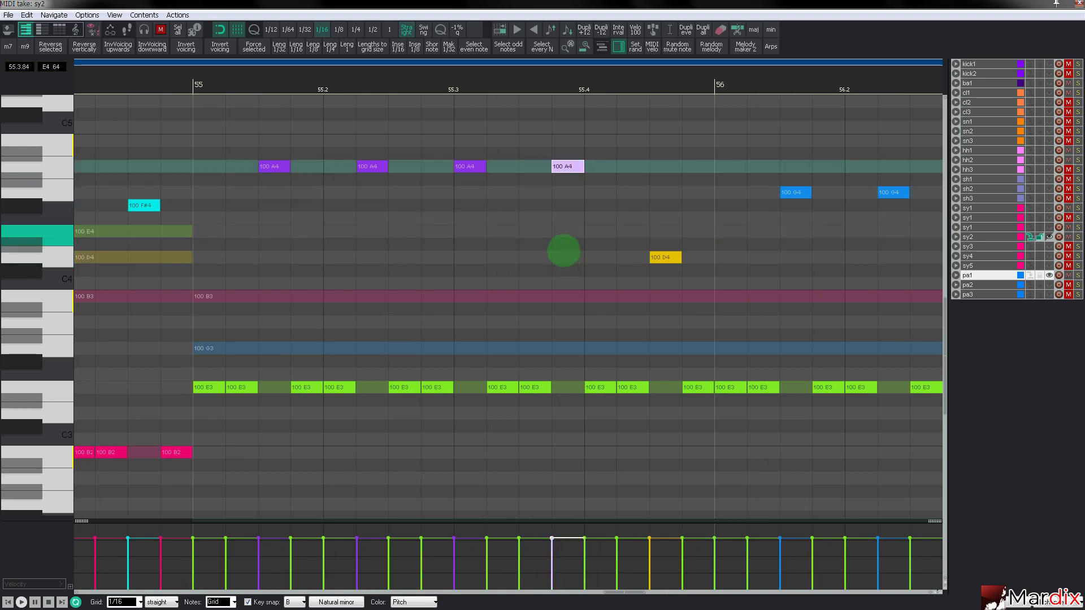
# Step: Lower the last upper note of bar 56 to F#4 and play from the second half of bar 54
pyautogui.scroll(-4, 572, 247)
pyautogui.scroll(2, 572, 247)
pyautogui.scroll(-7, 598, 255)
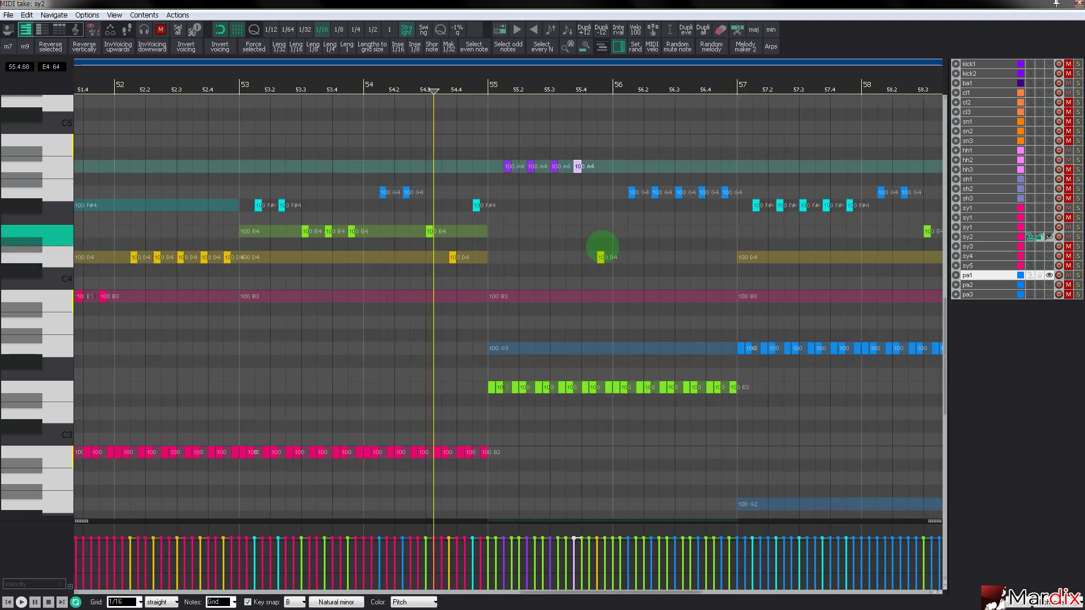
pyautogui.scroll(5, 647, 242)
pyautogui.click(707, 192)
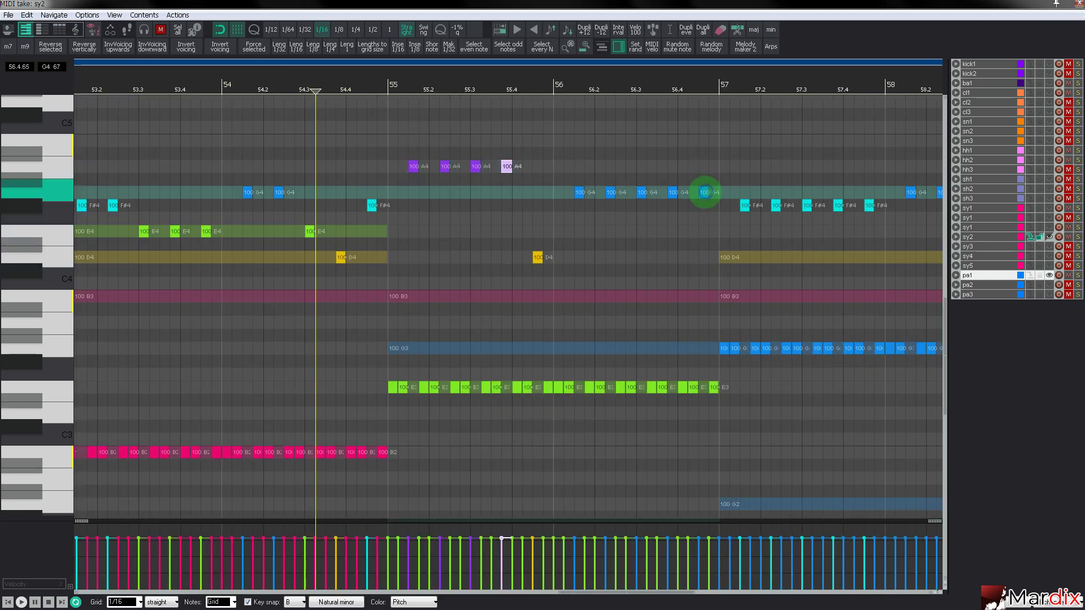
pyautogui.press('Up')
pyautogui.click(703, 192)
pyautogui.press('Down')
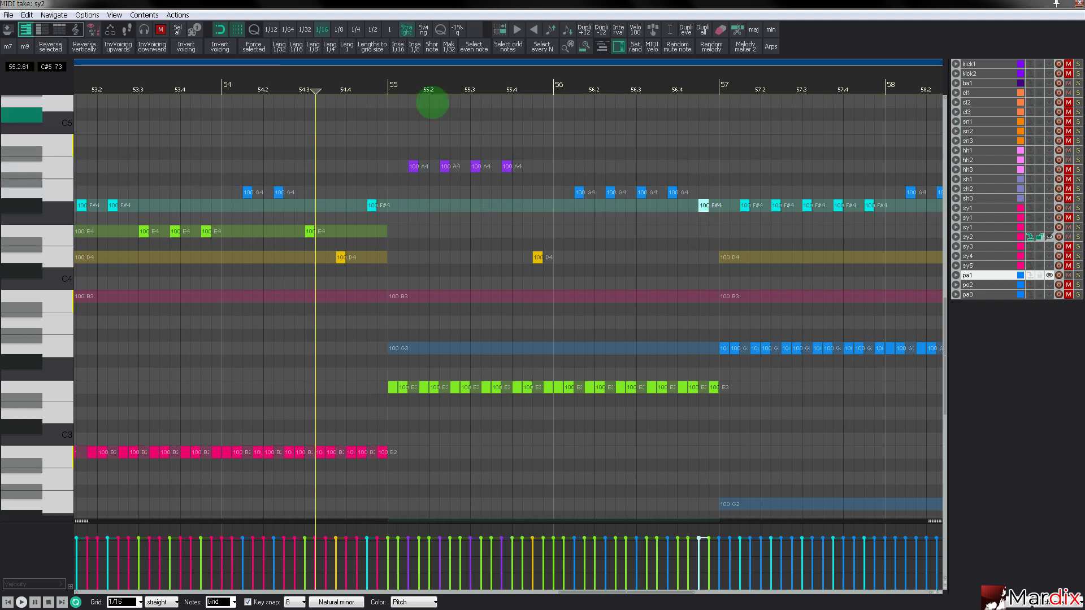
pyautogui.click(329, 81)
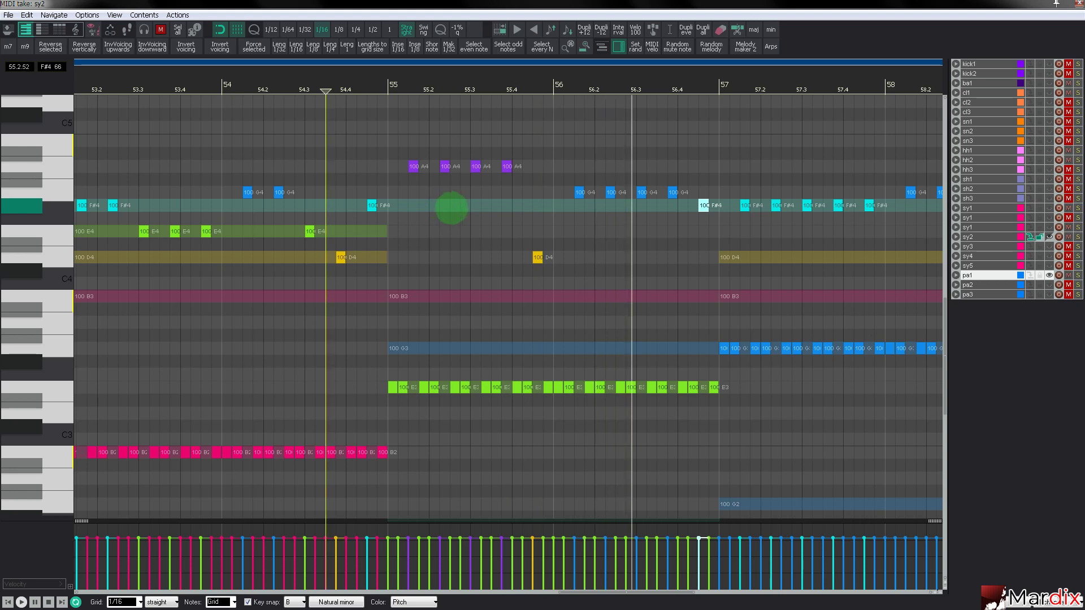
# Step: Follow the sy2 notes of bars 57 and 58 during playback, and close the MIDI editor
pyautogui.scroll(-3, 447, 202)
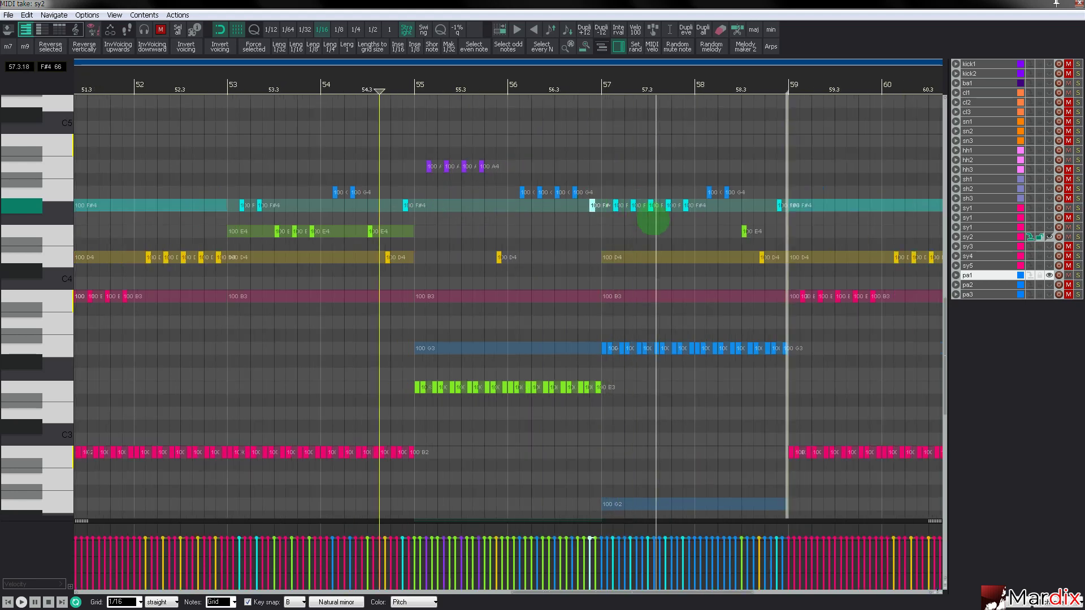
pyautogui.scroll(-2, 649, 213)
pyautogui.scroll(6, 712, 220)
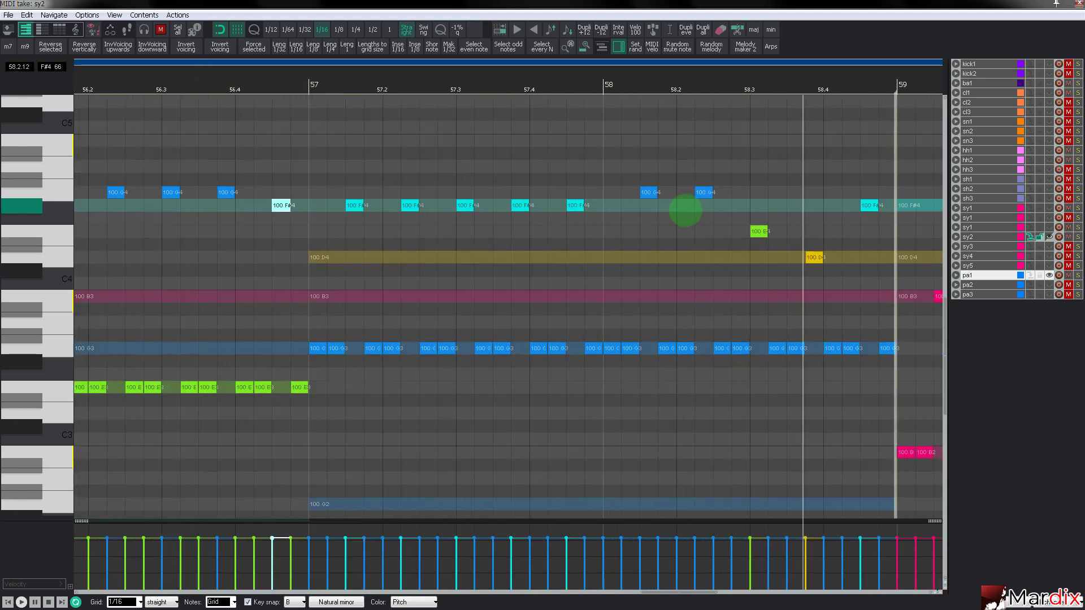
pyautogui.scroll(-4, 691, 214)
pyautogui.press('Escape')
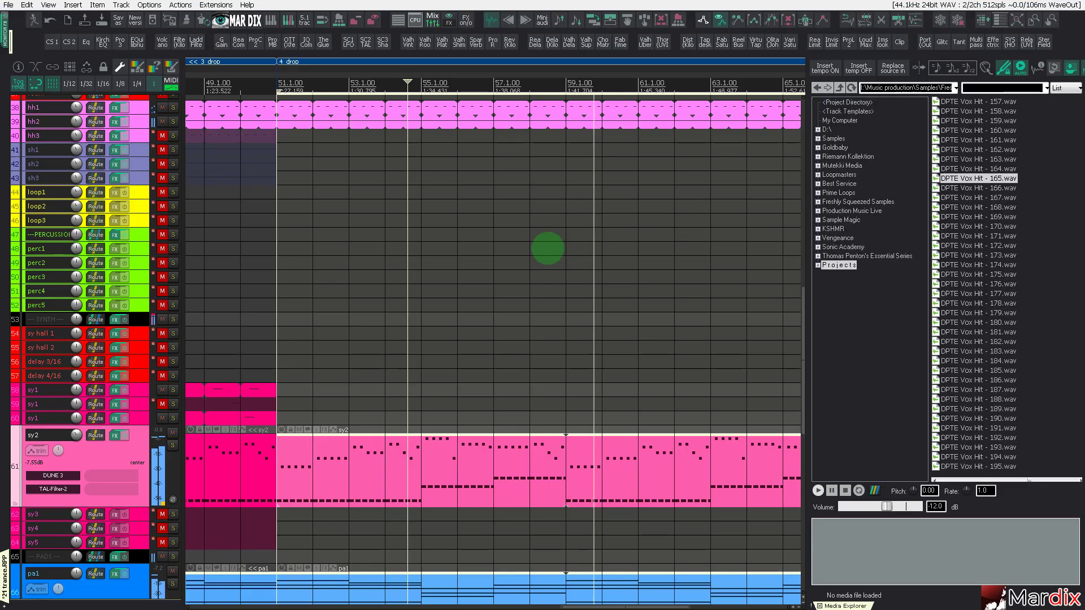
# Step: Duplicate the sy2 synth track together with its MIDI items
pyautogui.scroll(-3, 107, 393)
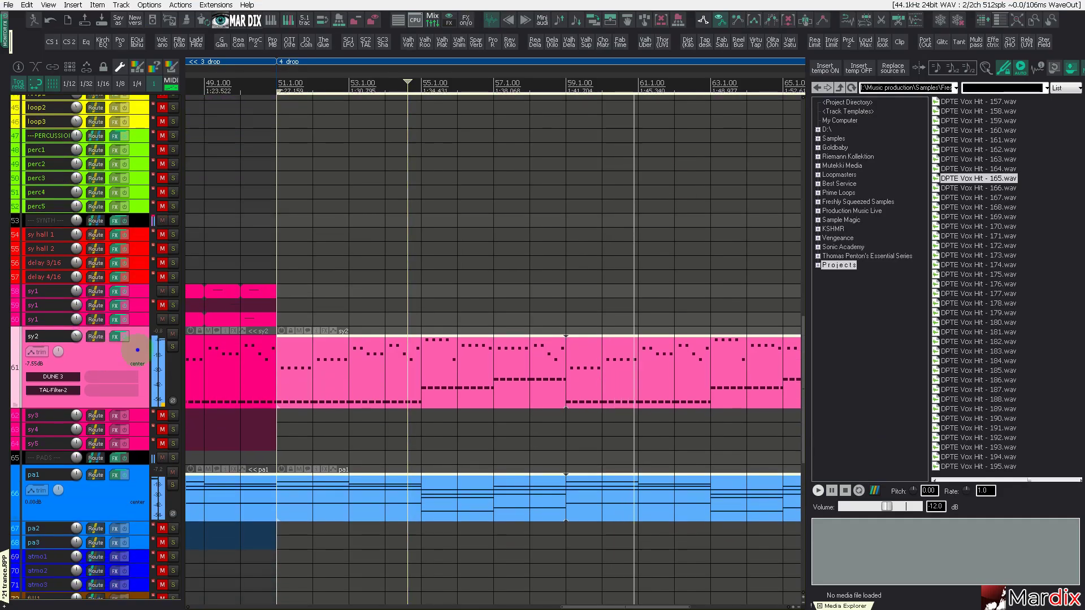
pyautogui.hotkey('ctrl', 'd')
# Step: Save the project
pyautogui.click(8, 4)
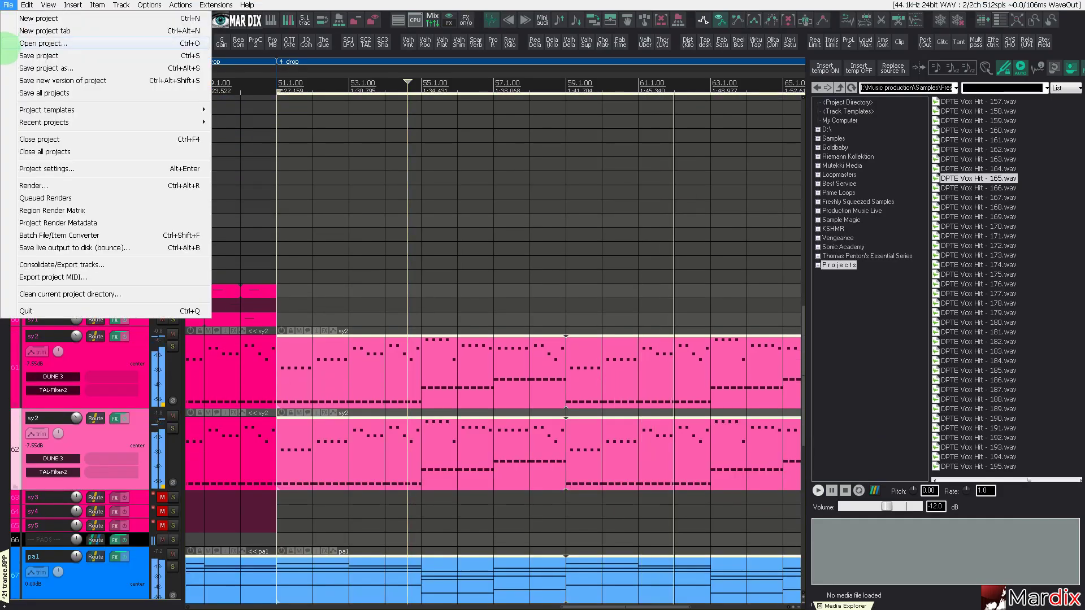
pyautogui.click(6, 56)
pyautogui.scroll(-2, 113, 226)
pyautogui.scroll(-2, 338, 375)
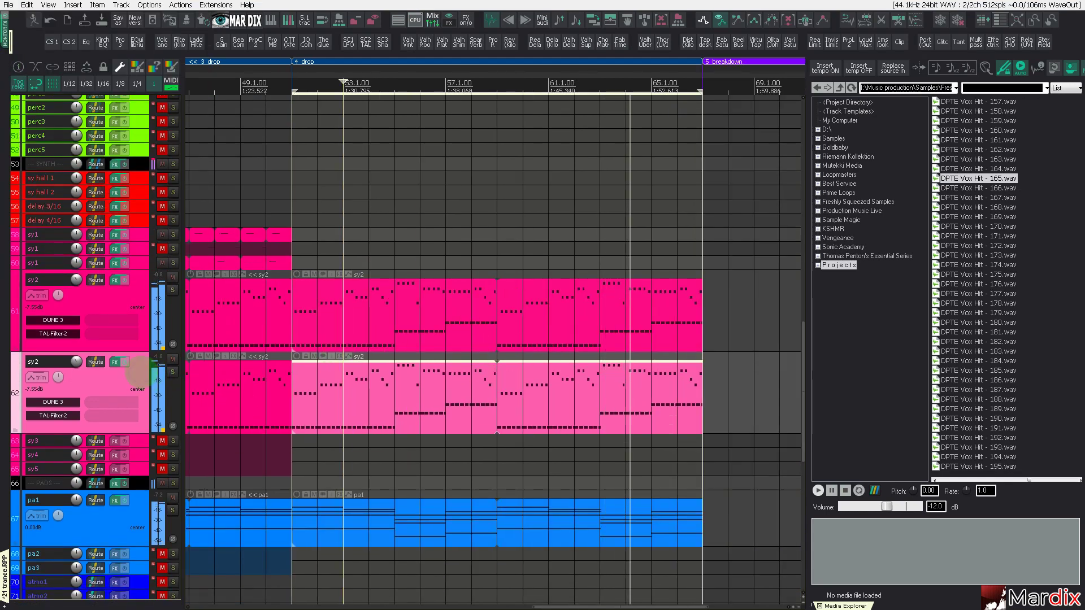
# Step: Load the DUNE 3 patch PL - Moving Backwards on the duplicate sy2 track and slightly adjust its filter 1 cutoff
pyautogui.click(53, 402)
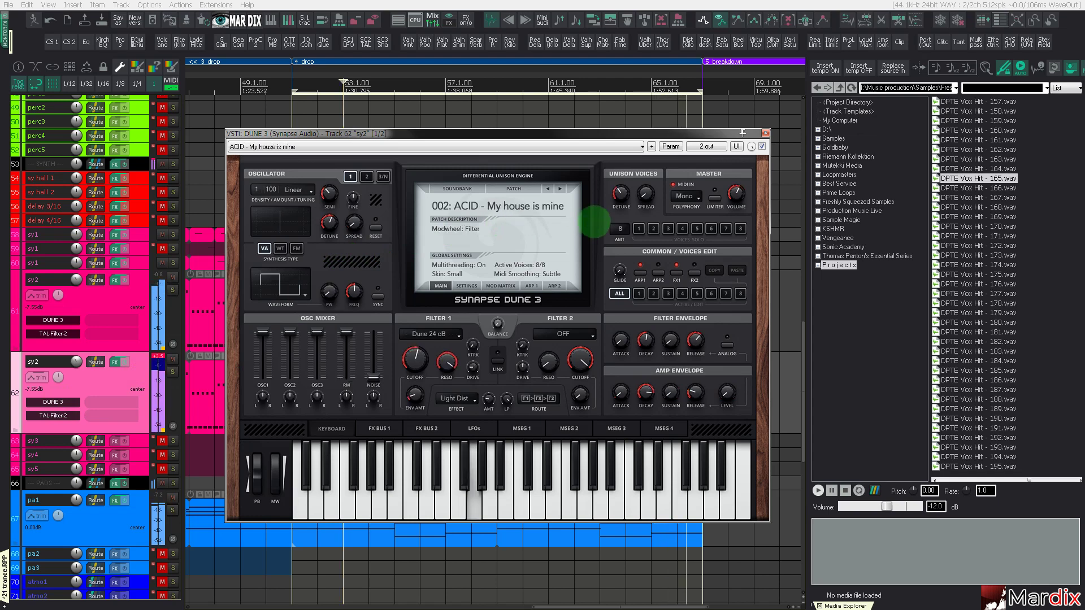
pyautogui.press('Left')
pyautogui.press('Left')
pyautogui.press('Left')
pyautogui.press('Left')
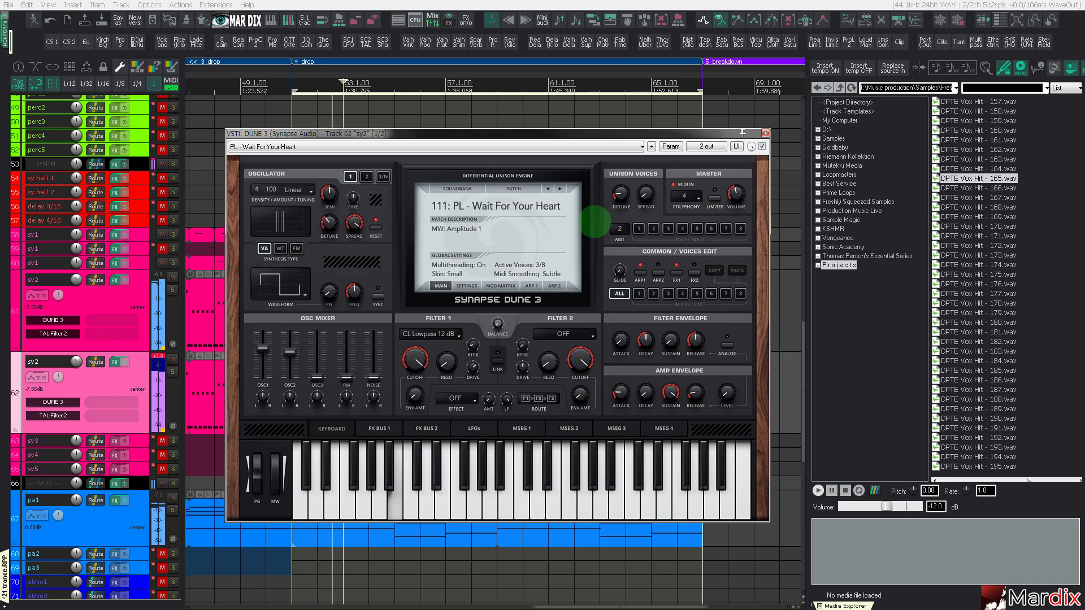
pyautogui.press('Left')
pyautogui.press('Left')
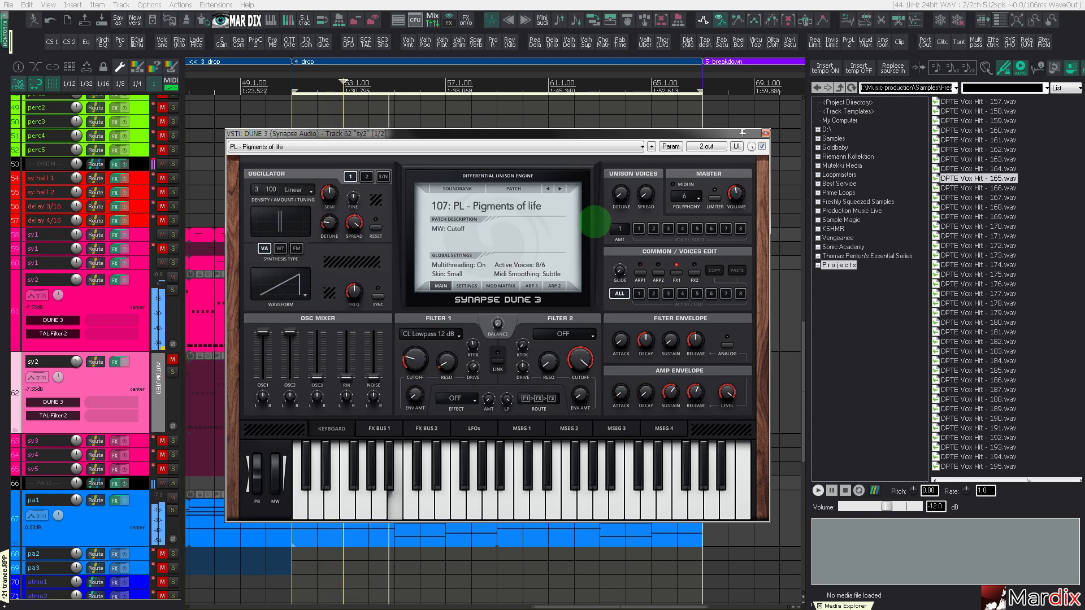
pyautogui.press('Left')
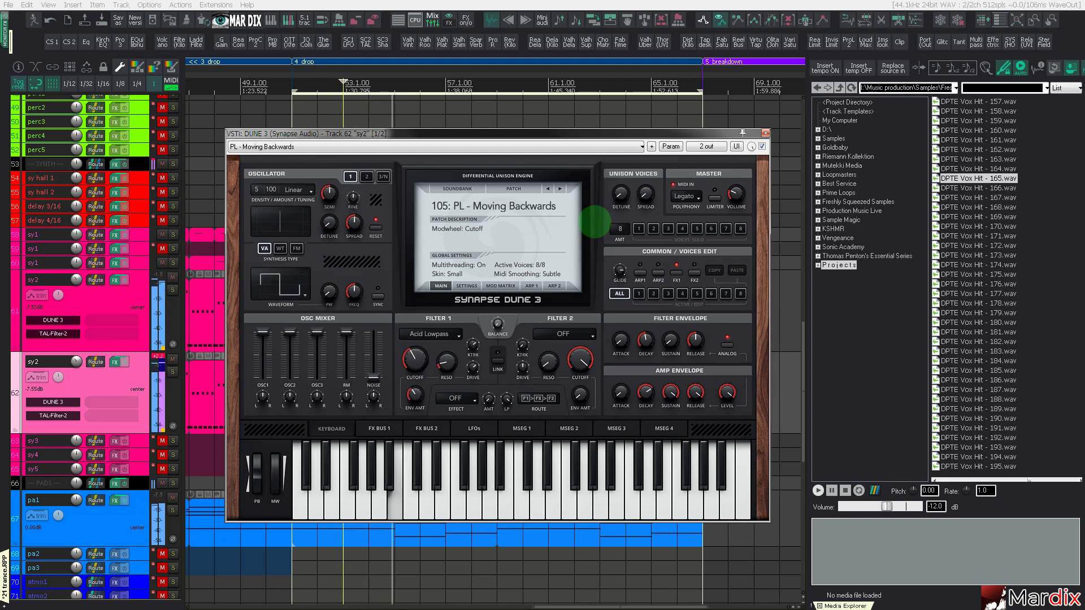
pyautogui.moveTo(423, 351); pyautogui.dragTo(415, 355)
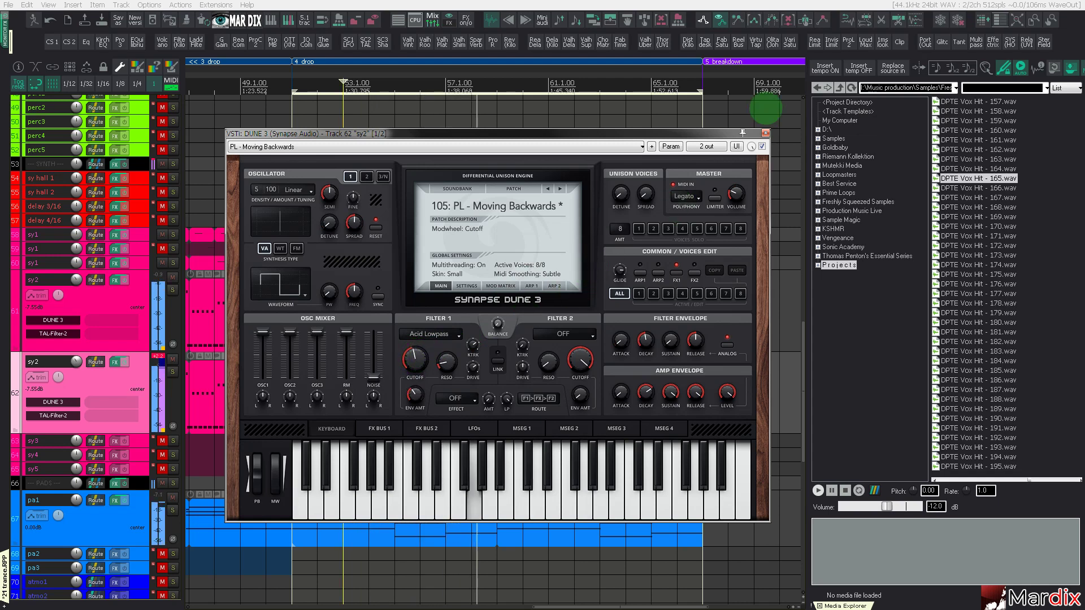
pyautogui.click(765, 133)
# Step: Play the 4 drop section to listen to both sy2 layers together
pyautogui.click(589, 74)
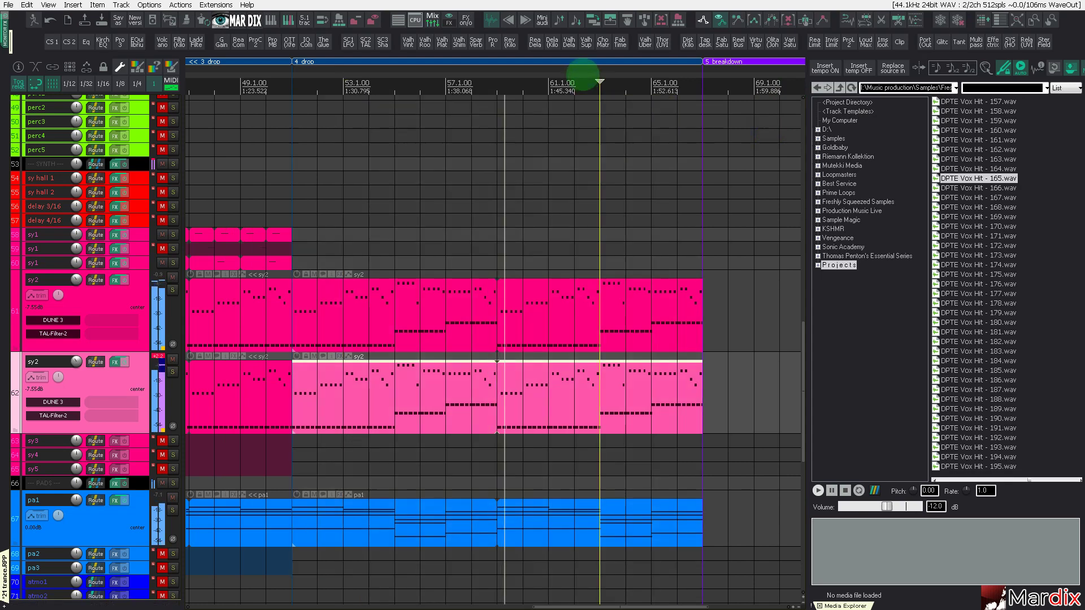
pyautogui.moveTo(583, 74); pyautogui.dragTo(560, 70)
pyautogui.click(556, 60)
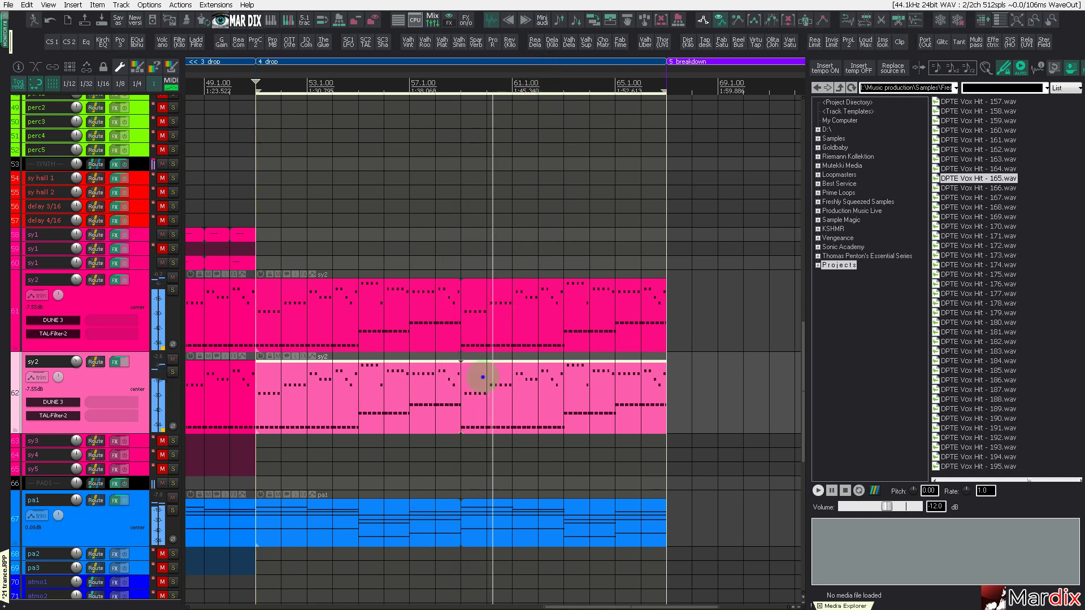
# Step: Raise the five upper notes of bar 59 in the duplicate sy2 MIDI item to D4
pyautogui.doubleClick(478, 375)
pyautogui.scroll(-4, 337, 254)
pyautogui.scroll(3, 411, 265)
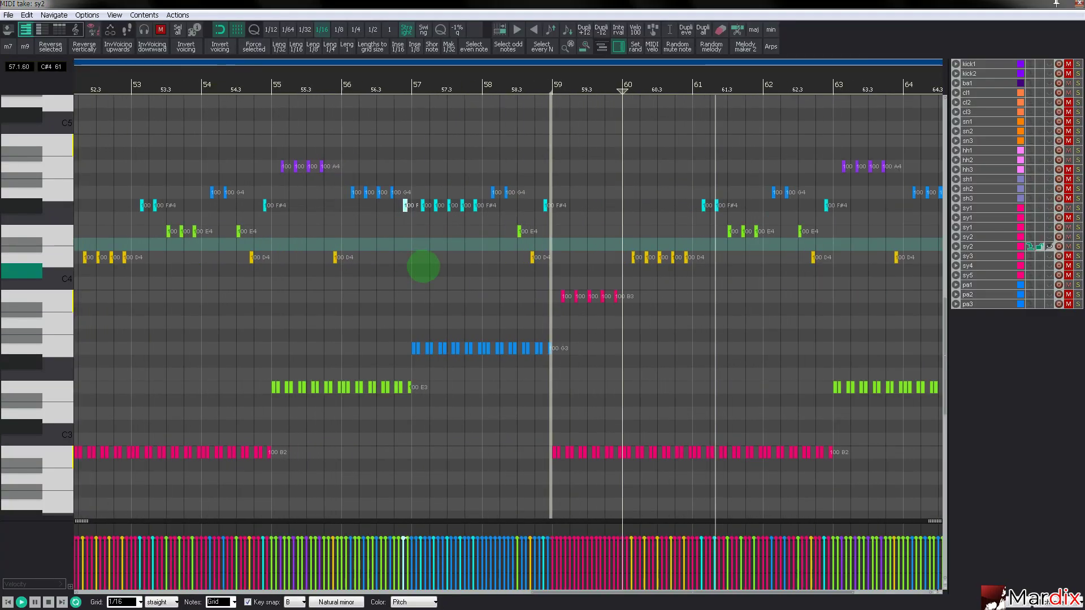
pyautogui.scroll(-1, 448, 269)
pyautogui.scroll(5, 590, 299)
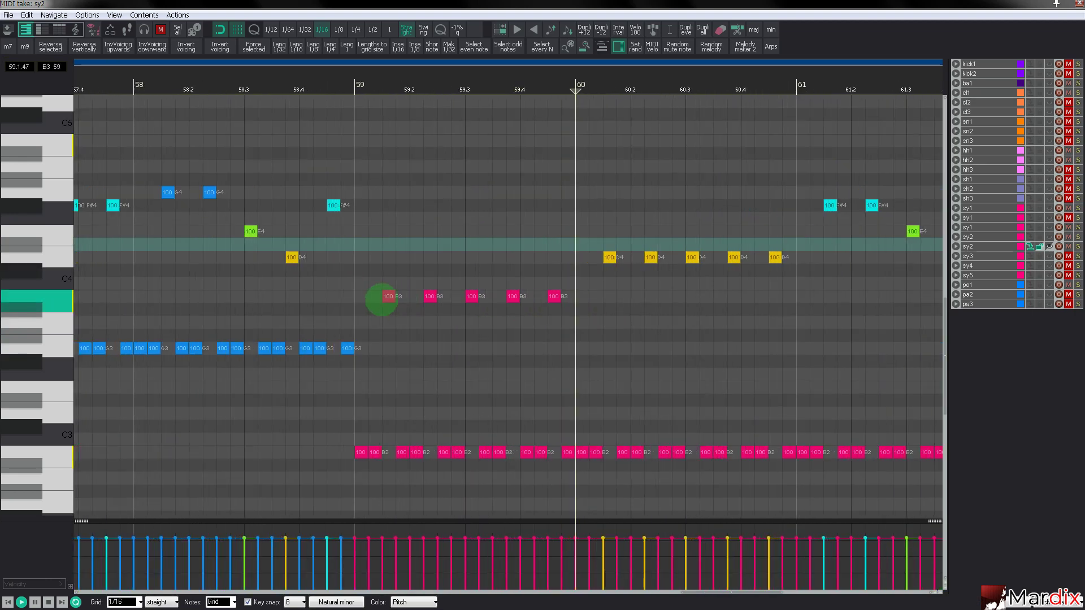
pyautogui.click(389, 297)
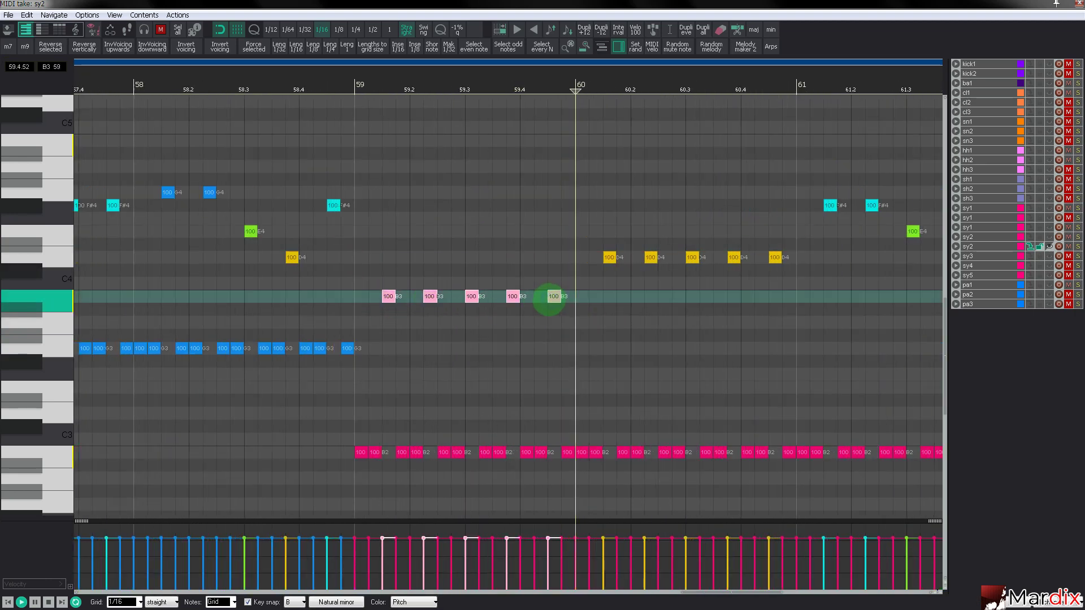
pyautogui.press('Up')
pyautogui.press('Up')
pyautogui.press('Up')
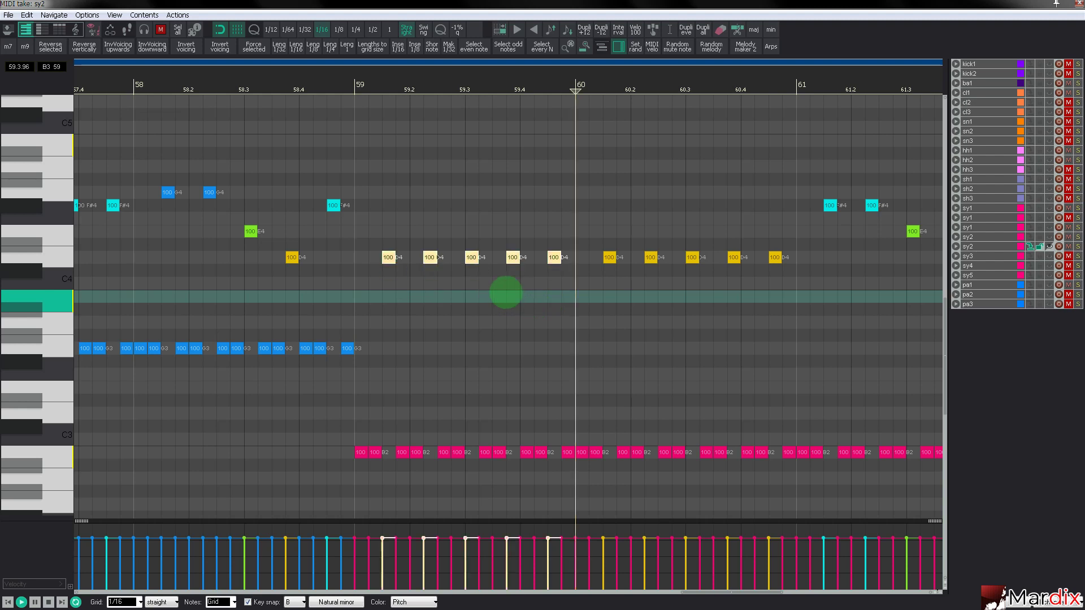
# Step: Raise the same five notes of bar 59 through E4 to F#4, replaying from bar 58 to compare
pyautogui.click(161, 86)
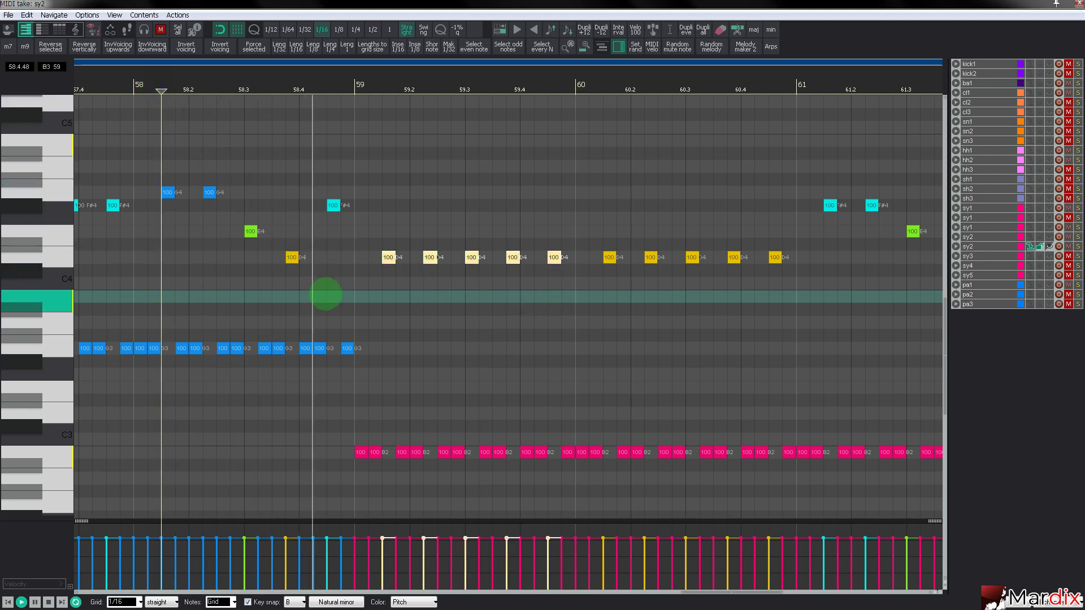
pyautogui.press('Up')
pyautogui.press('Up')
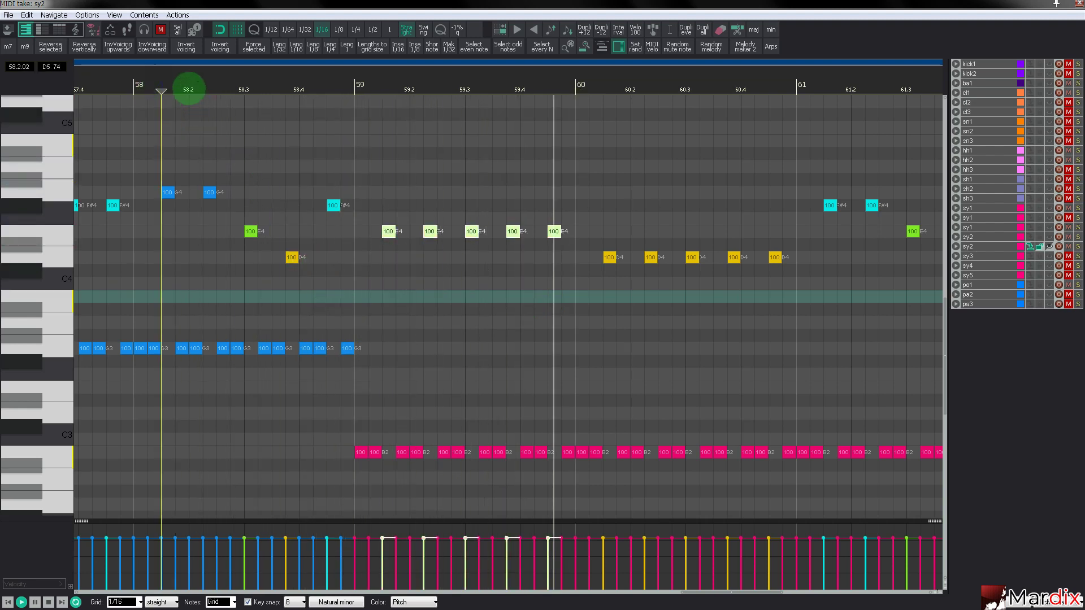
pyautogui.click(188, 89)
pyautogui.press('Up')
pyautogui.press('Up')
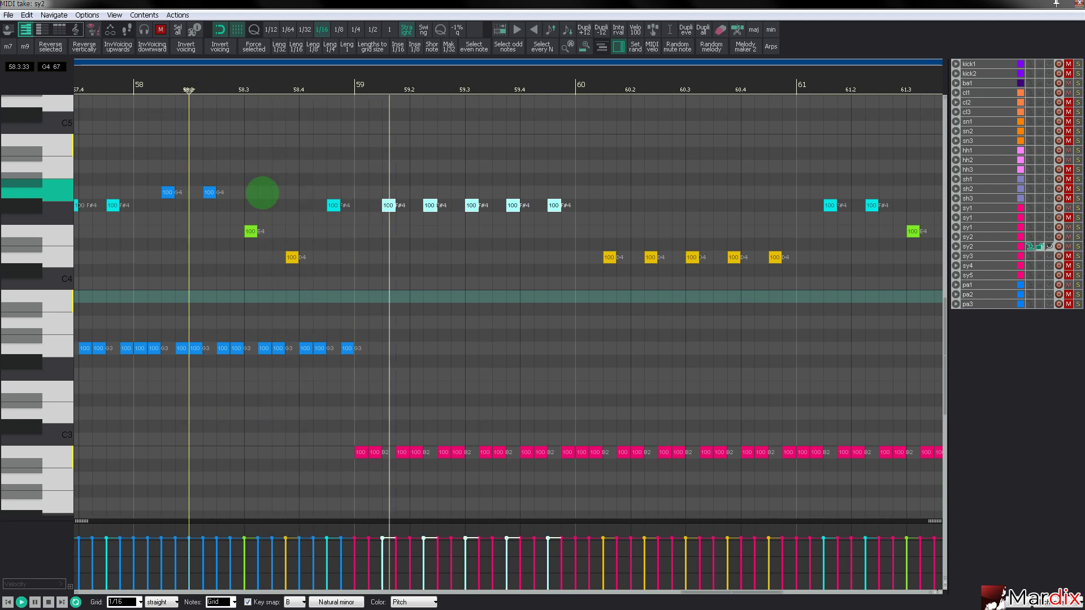
# Step: Try the five upper notes of bar 59 at G4 and A4, settling on G4 while replaying from bar 58
pyautogui.press('Up')
pyautogui.click(202, 87)
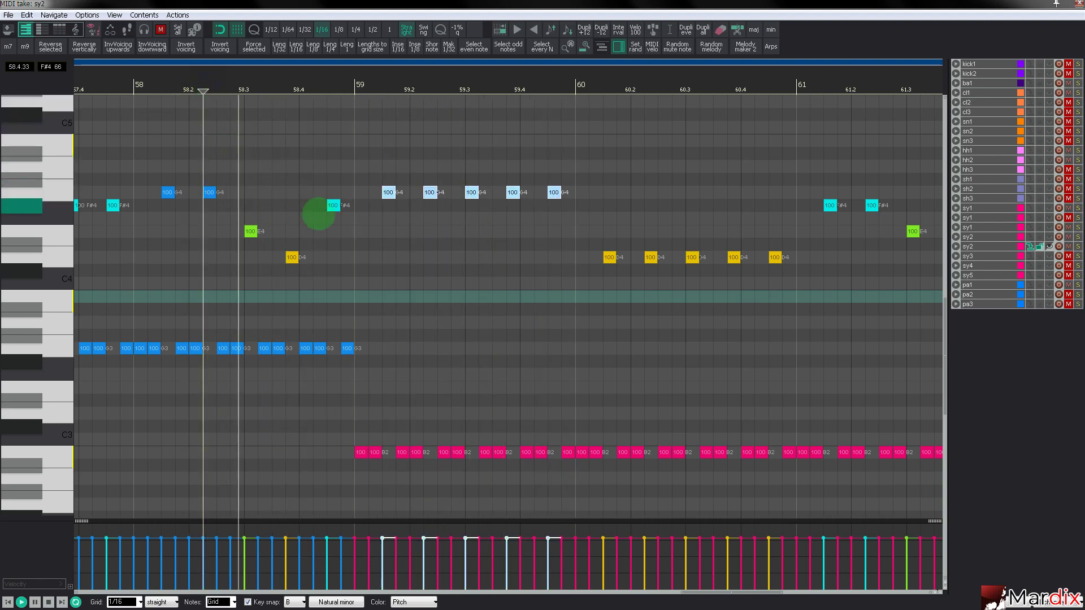
pyautogui.press('Up')
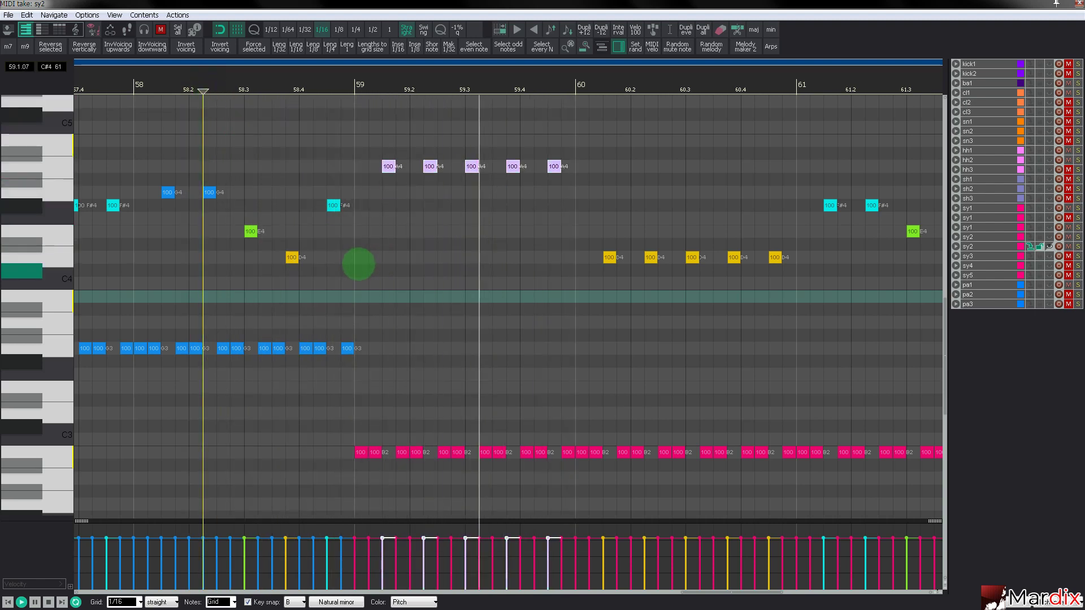
pyautogui.click(245, 88)
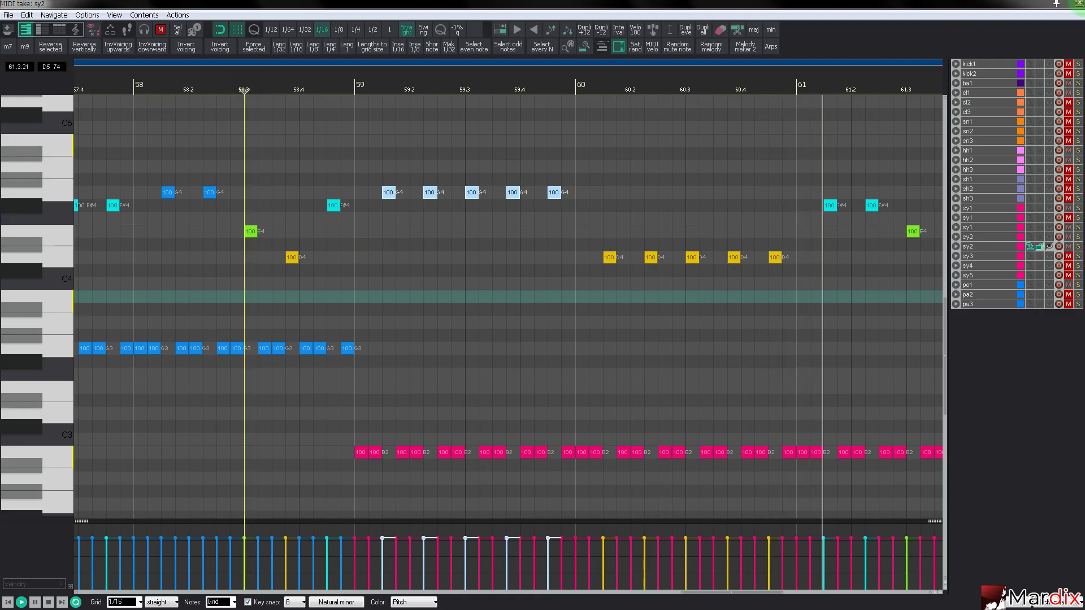
# Step: Close the MIDI editor and replace the duplicate sy2 track's 4 drop items with copies of the original sy2 items
pyautogui.click(1078, 3)
pyautogui.click(496, 316)
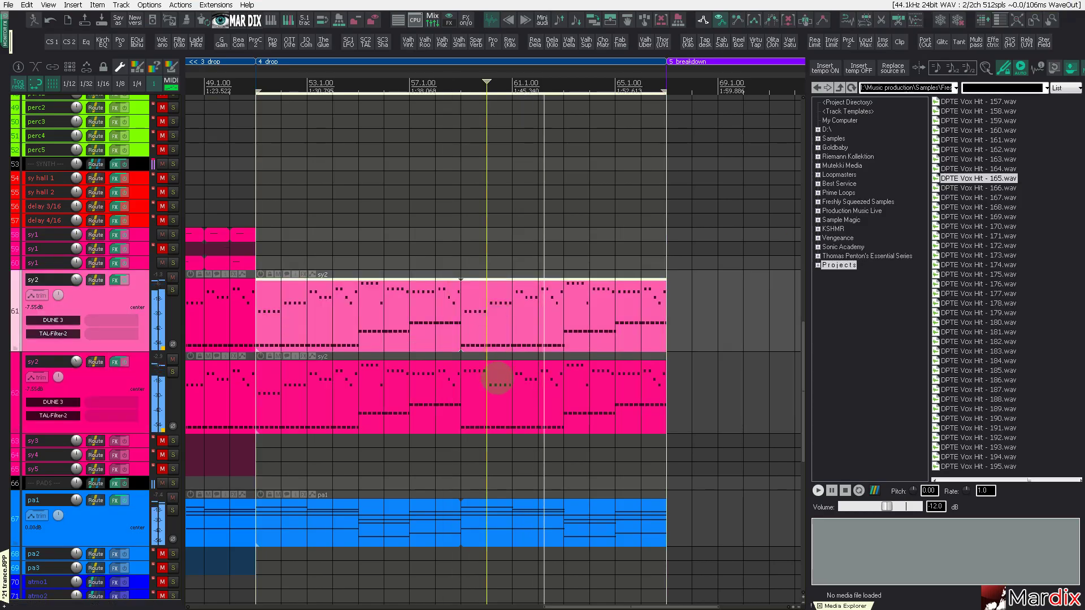
pyautogui.click(501, 388)
pyautogui.press('Delete')
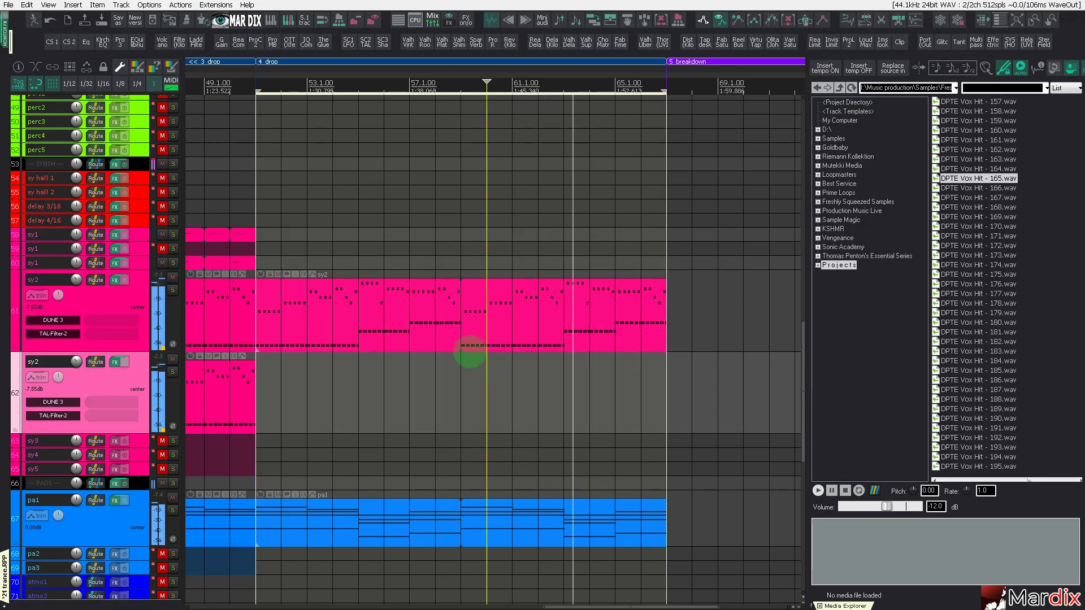
pyautogui.click(461, 336)
pyautogui.moveTo(422, 334); pyautogui.dragTo(420, 379)
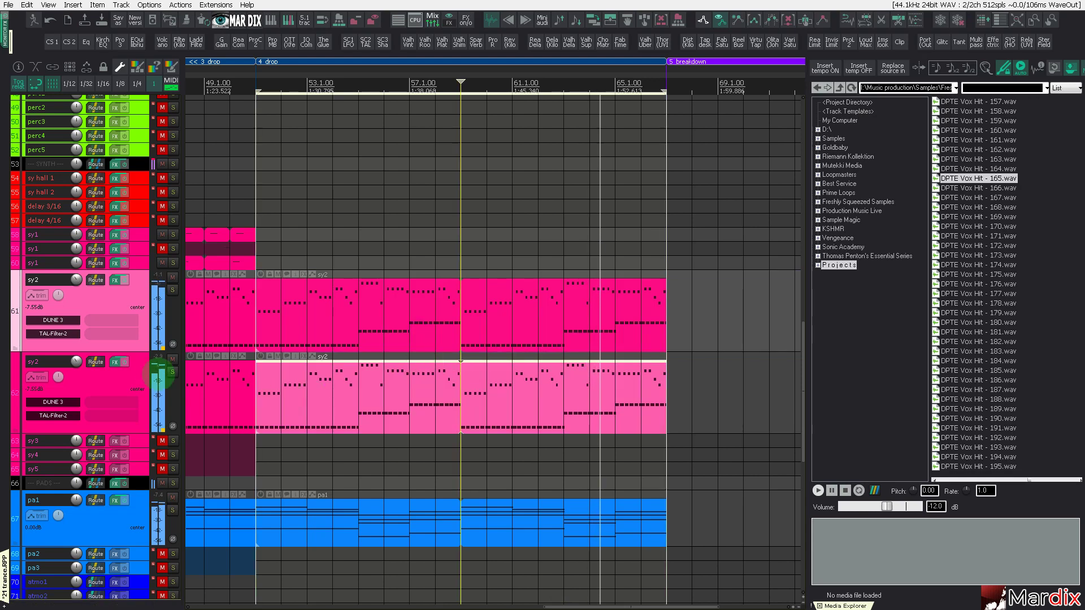
# Step: Listen to the duplicate sy2 track soloed and in the mix, playing from bars 55 and 53
pyautogui.click(172, 372)
pyautogui.click(172, 373)
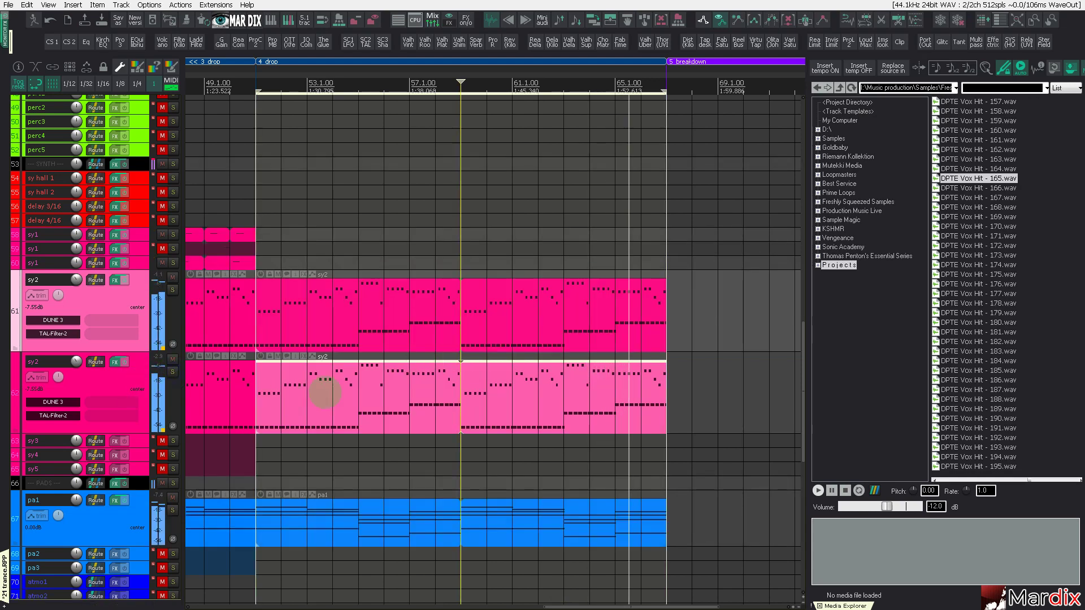
pyautogui.click(347, 394)
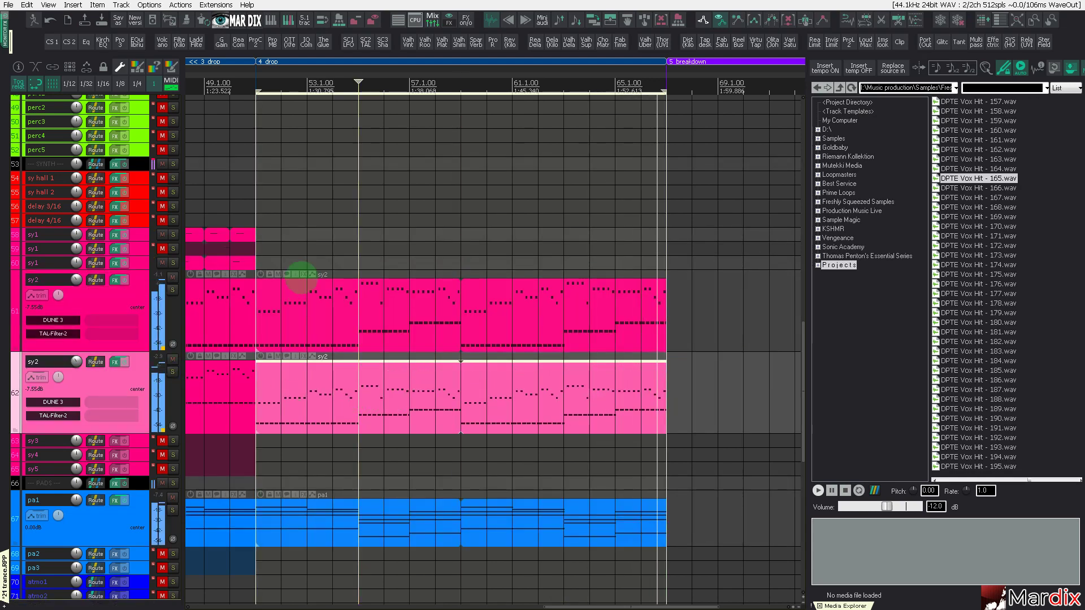
pyautogui.click(263, 182)
pyautogui.click(299, 392)
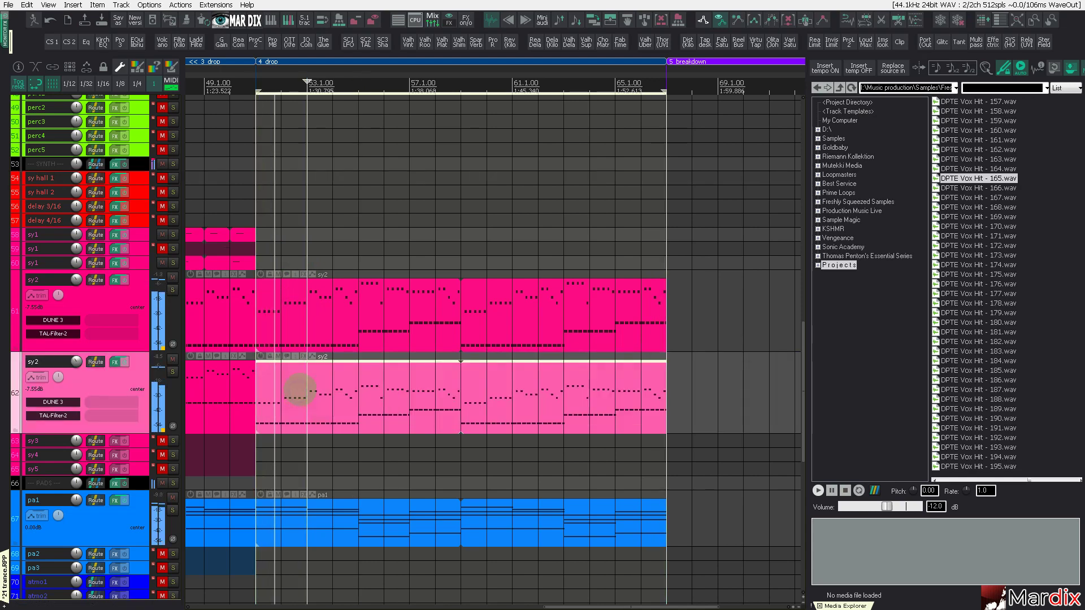
pyautogui.click(173, 372)
pyautogui.click(172, 373)
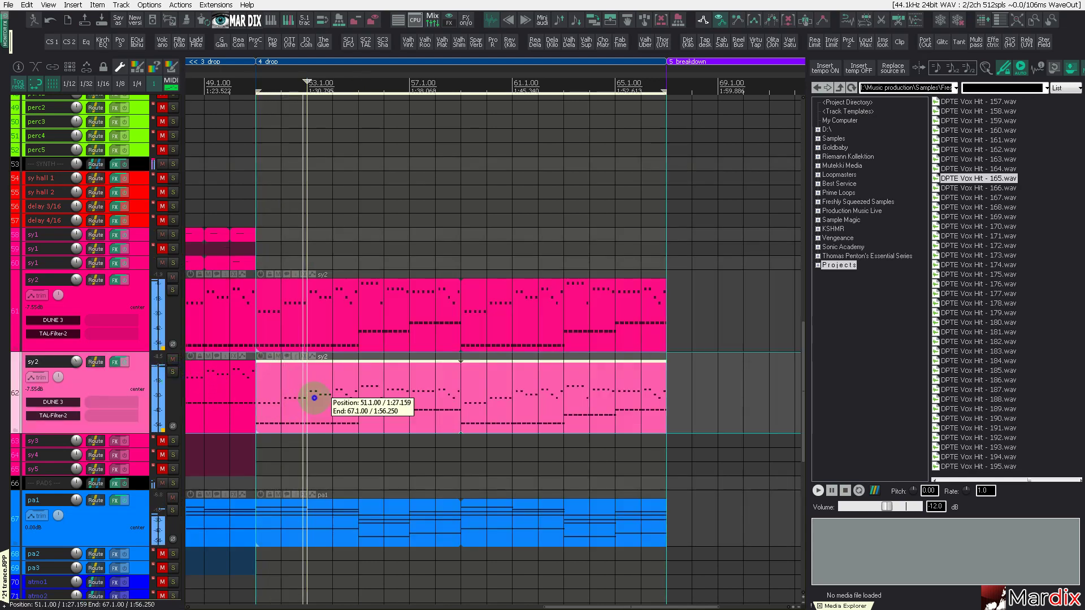
# Step: Load the DUNE 3 patch PL - Moments in peace on the duplicate sy2 track and close the synth window
pyautogui.click(78, 403)
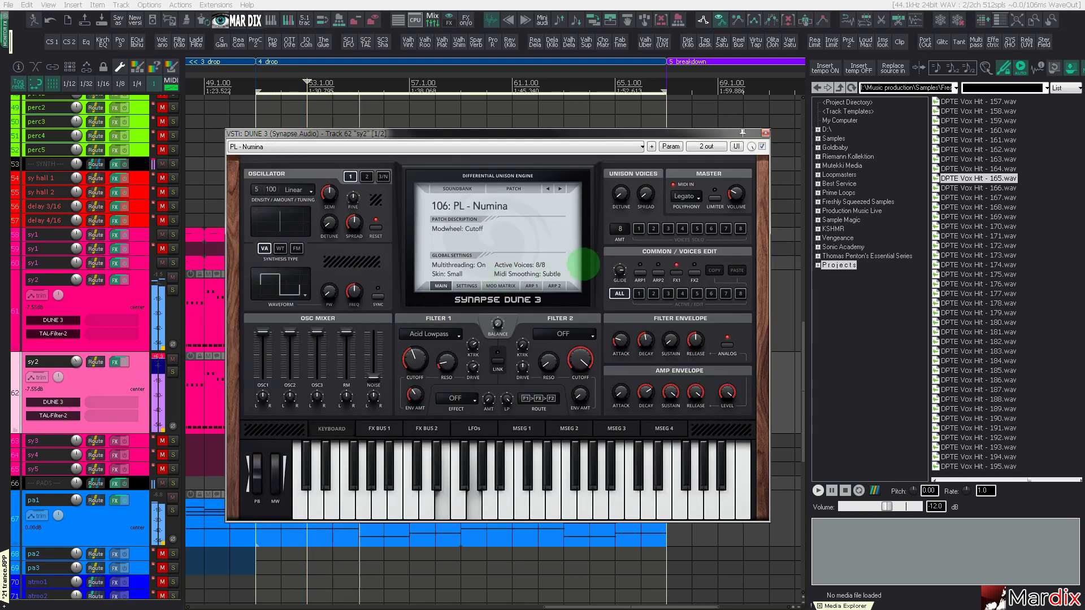
pyautogui.press('Up')
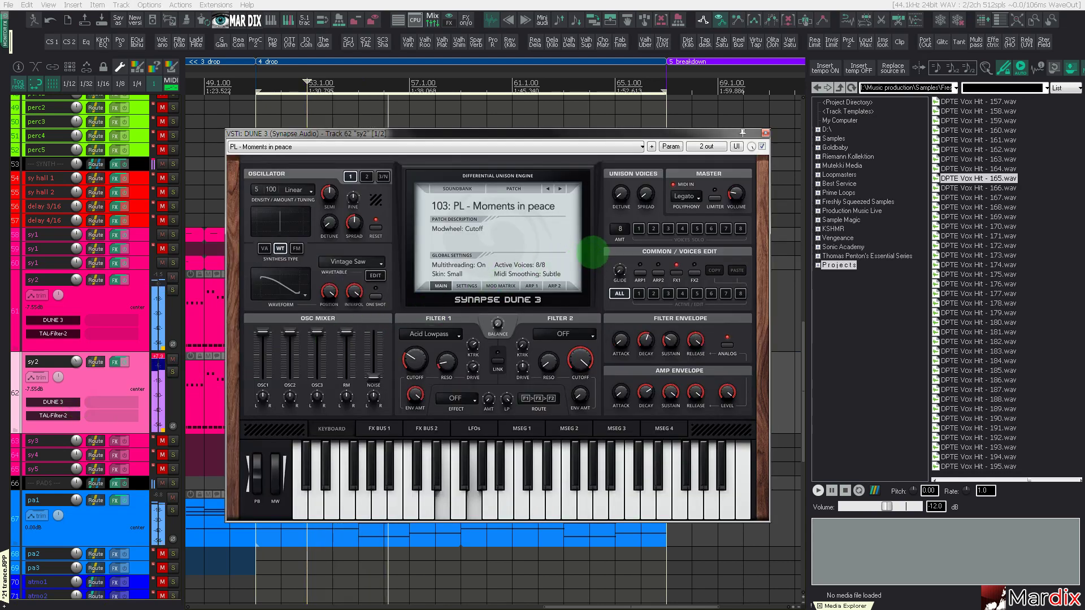
pyautogui.click(137, 367)
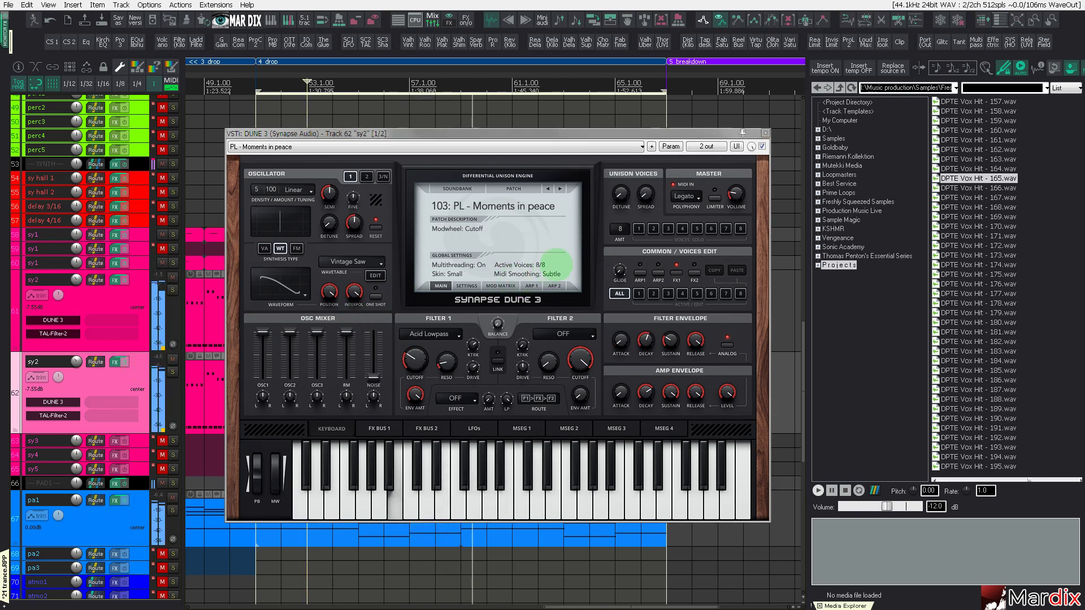
pyautogui.click(765, 133)
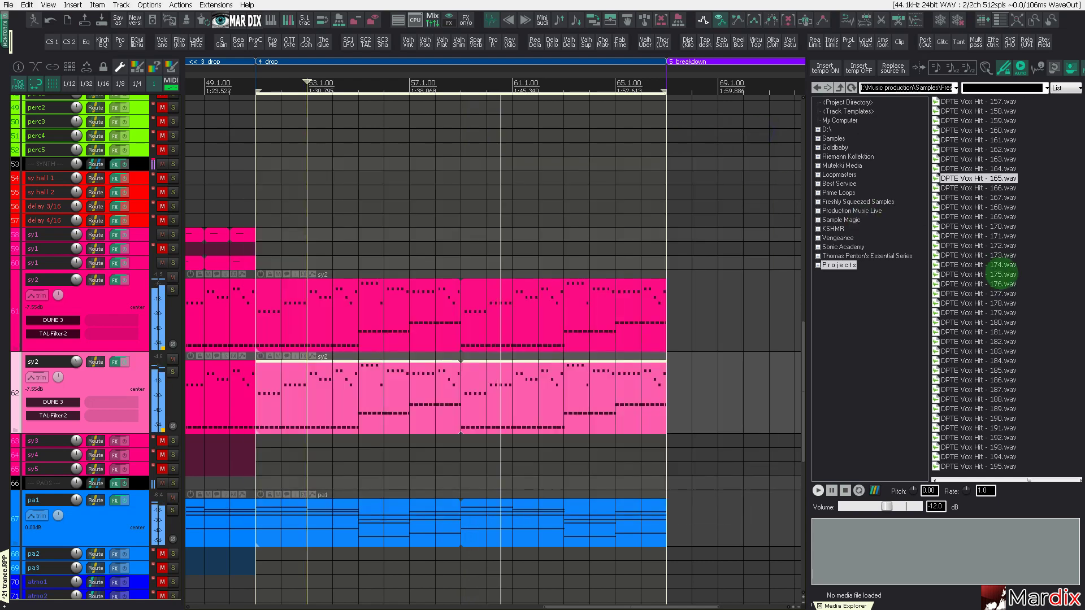
# Step: Preview DPTE Vox Hit - 175.wav and go up to the Freshly Squeezed Samples folder
pyautogui.click(1010, 275)
pyautogui.press('BackSpace')
pyautogui.scroll(-3, 413, 336)
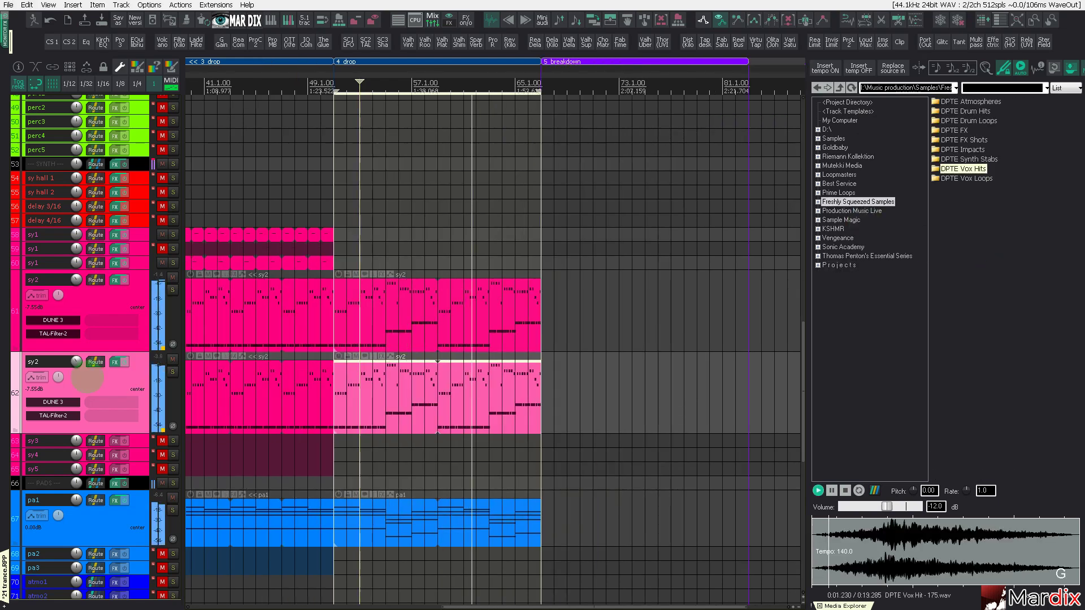
# Step: Copy the DPTE Vox Hit - 173.wav item on the vox1 track to the start of the 4 drop section at bar 51
pyautogui.scroll(-5, 413, 335)
pyautogui.hscroll(-2, 404, 71)
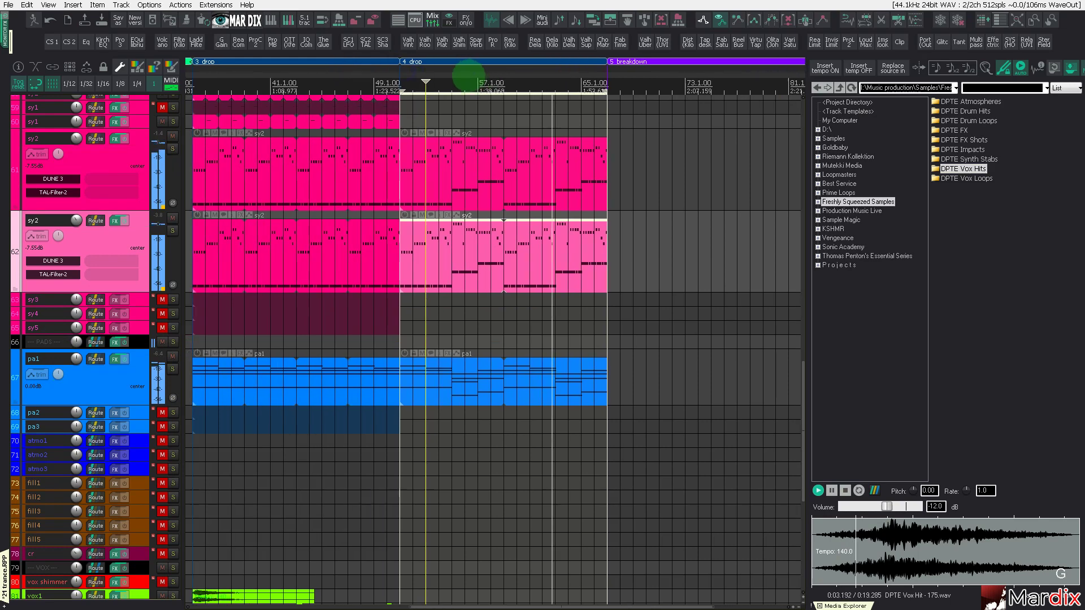
pyautogui.scroll(-7, 50, 306)
pyautogui.click(138, 412)
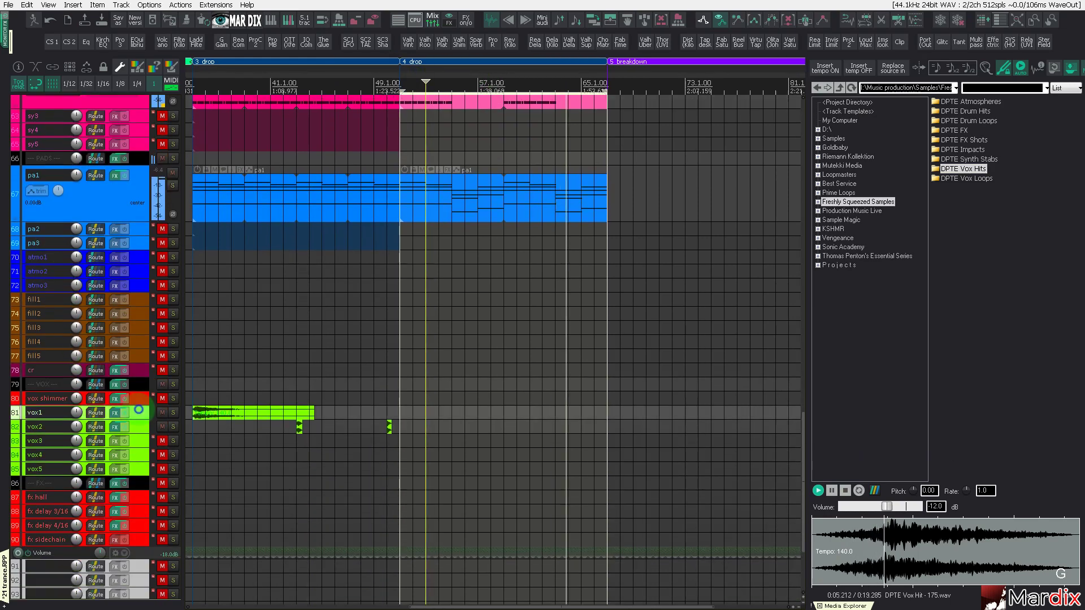
pyautogui.scroll(2, 138, 413)
pyautogui.click(222, 432)
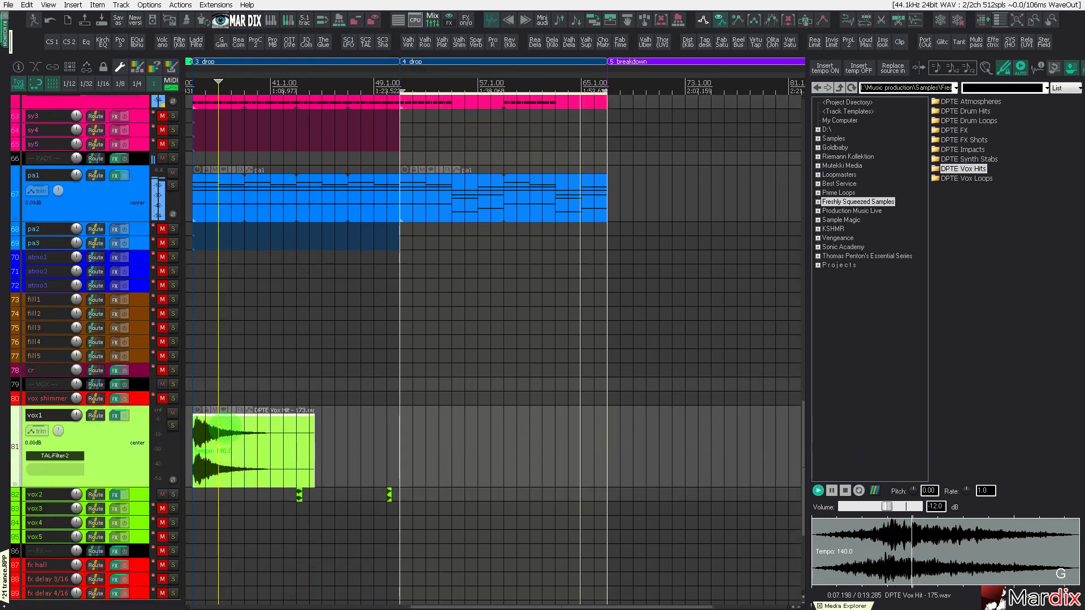
pyautogui.moveTo(222, 431); pyautogui.dragTo(429, 438)
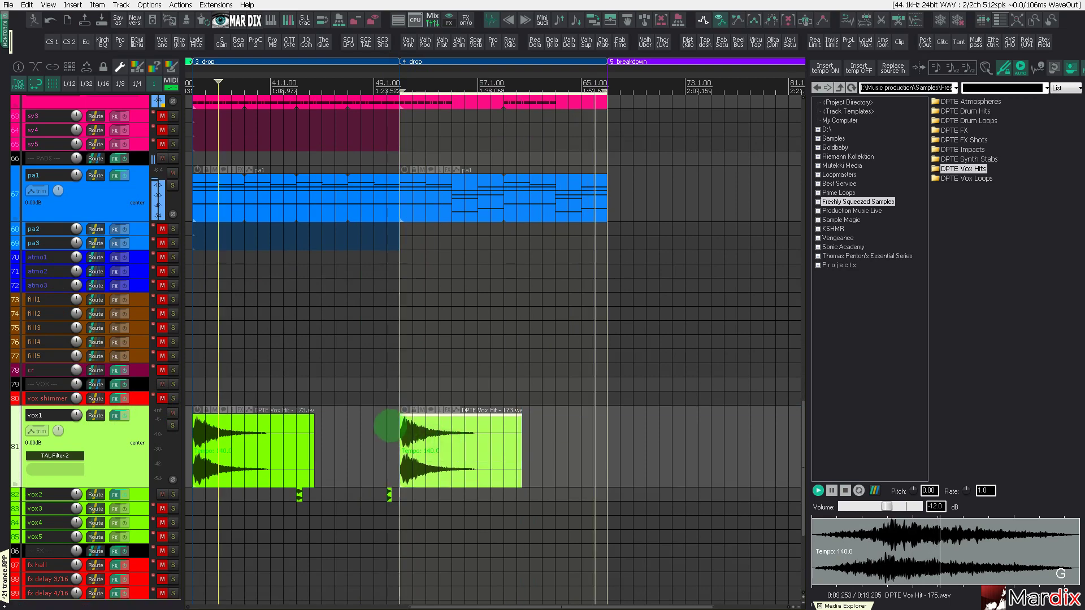
# Step: Duplicate the two short vox2 hits from the 3 drop section into the 4 drop section
pyautogui.click(388, 419)
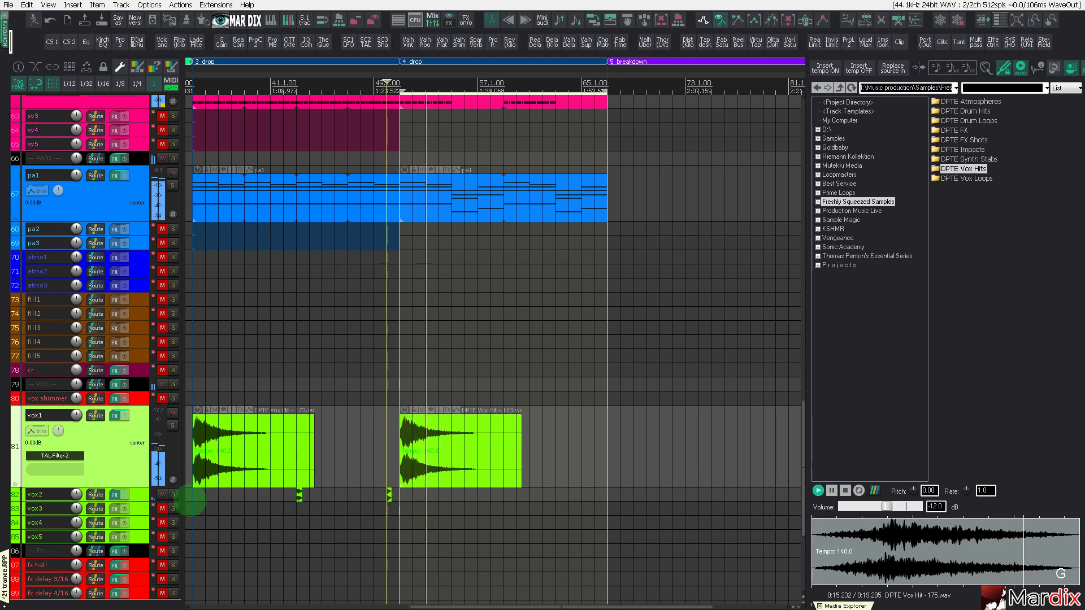
pyautogui.click(141, 496)
pyautogui.hscroll(-2, 331, 70)
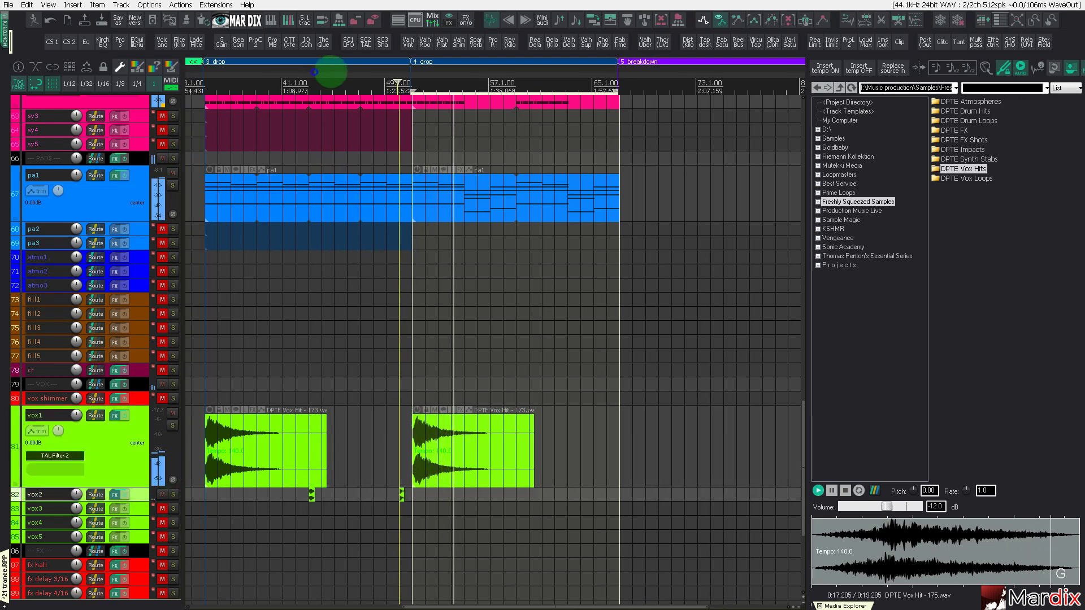
pyautogui.click(334, 63)
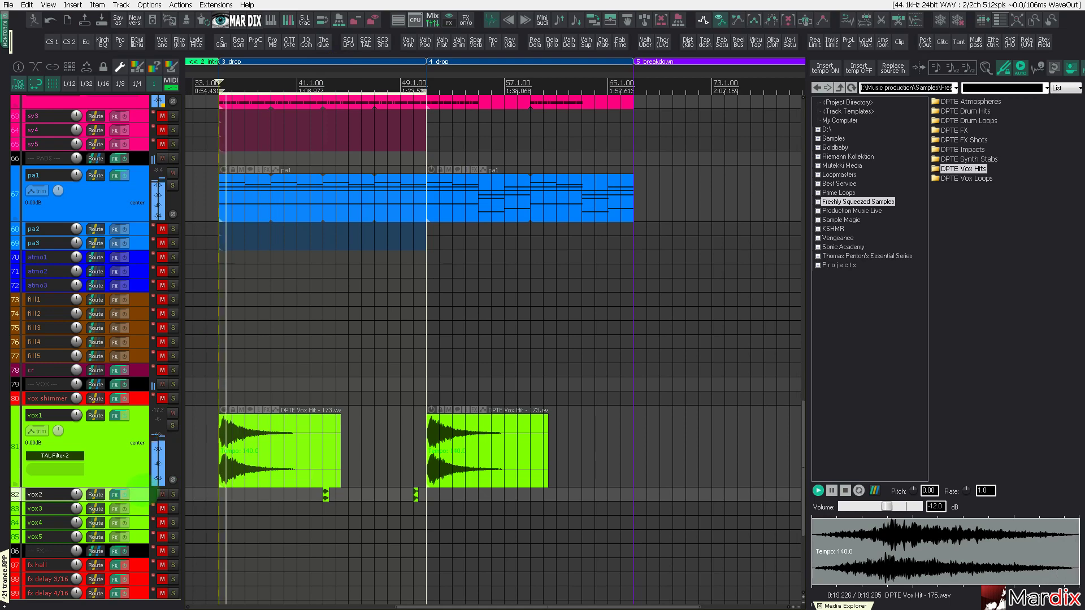
pyautogui.hotkey('ctrl', 'd')
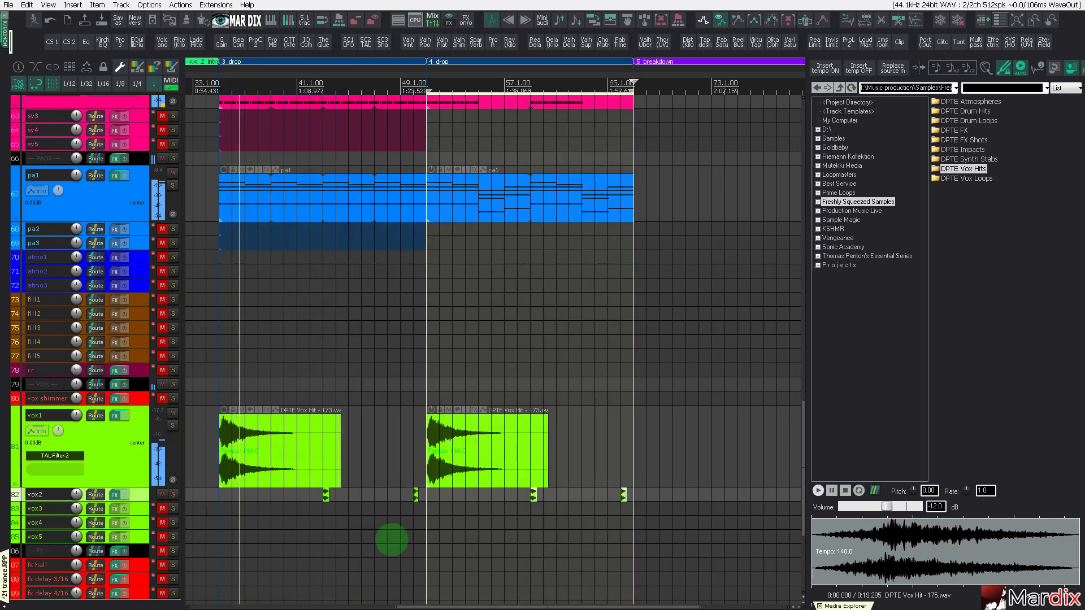
# Step: Listen to the vocal hits in the 4 drop section, playing from about bar 58 and from the section's start
pyautogui.click(516, 499)
pyautogui.scroll(4, 164, 455)
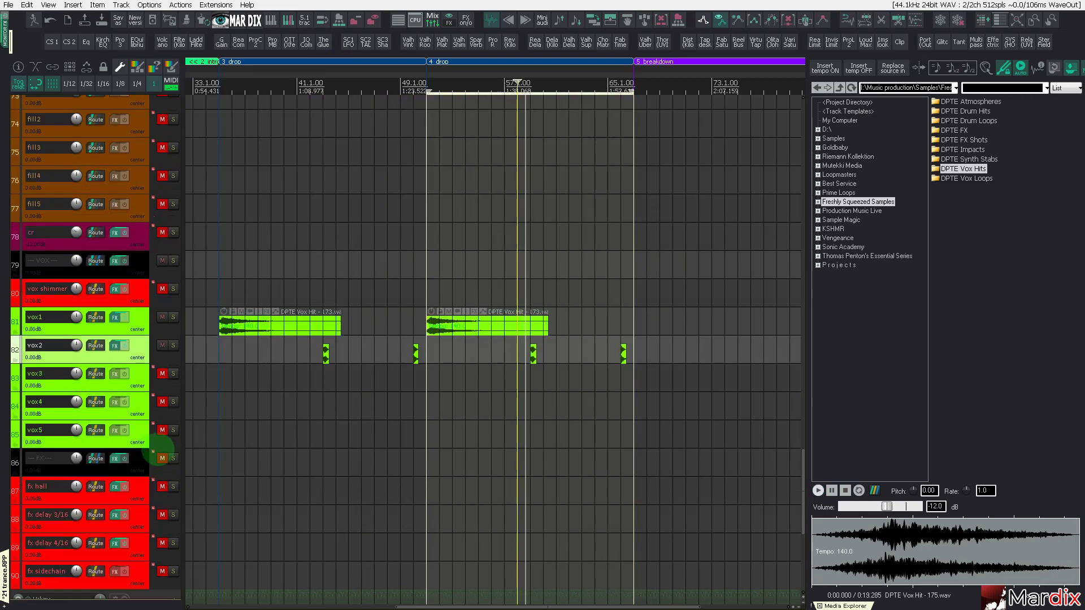
pyautogui.scroll(2, 125, 413)
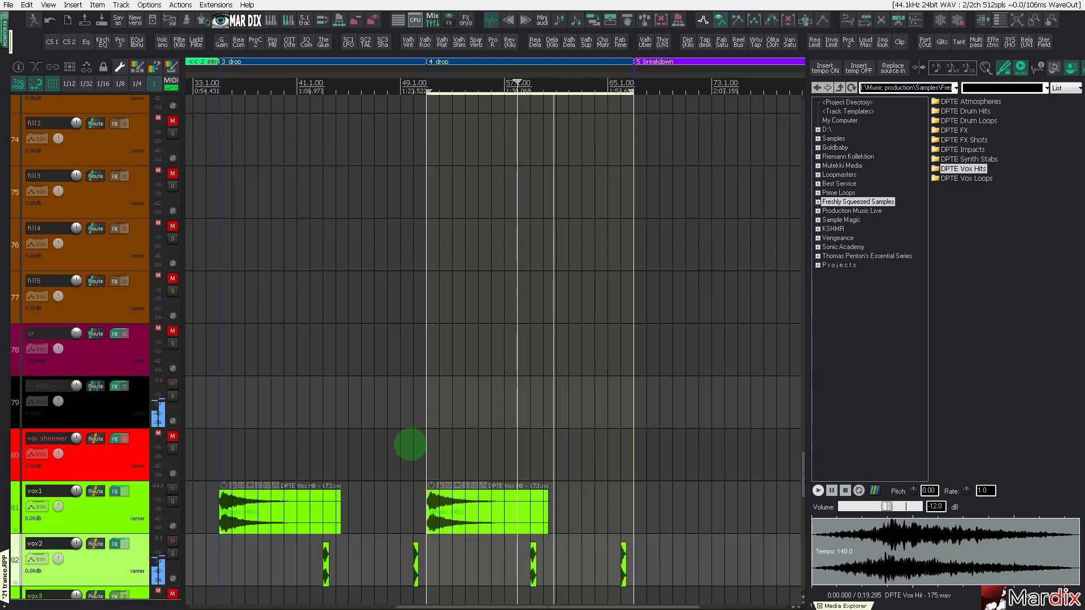
pyautogui.click(424, 443)
# Step: Load the DUNE 3 patch PL - I will not forget with a 22% Filter 1 cutoff on the duplicate sy2 track, and save the project
pyautogui.scroll(7, 118, 457)
pyautogui.scroll(7, 116, 457)
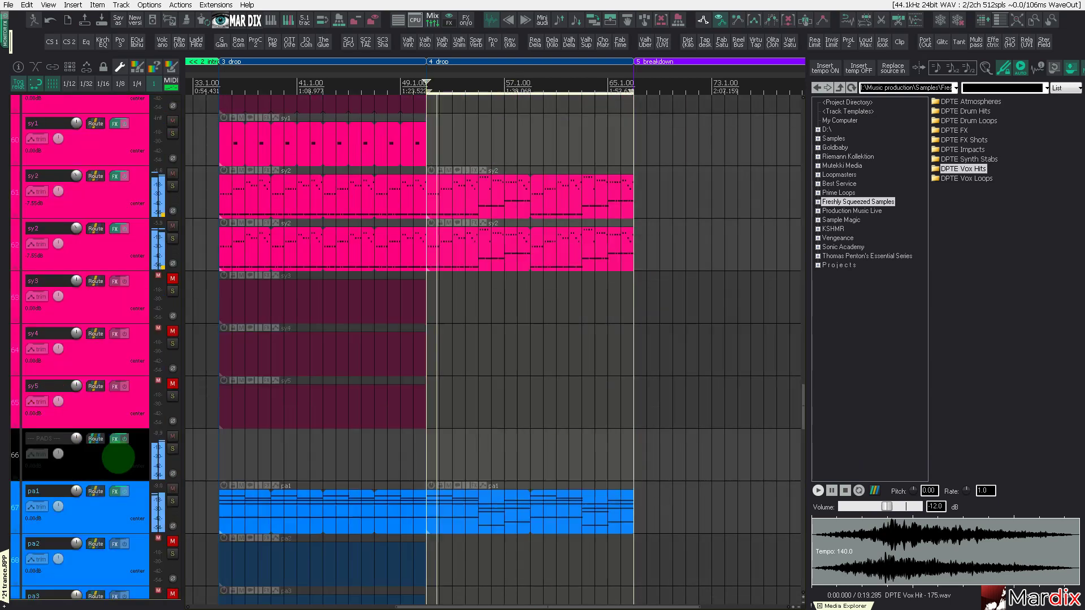
pyautogui.click(121, 411)
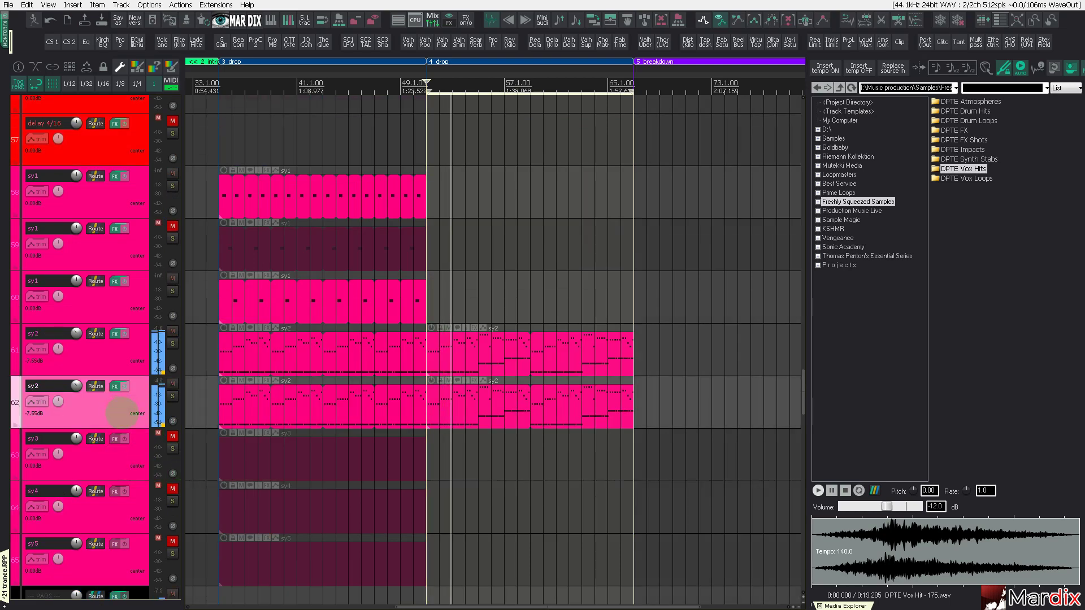
pyautogui.click(53, 427)
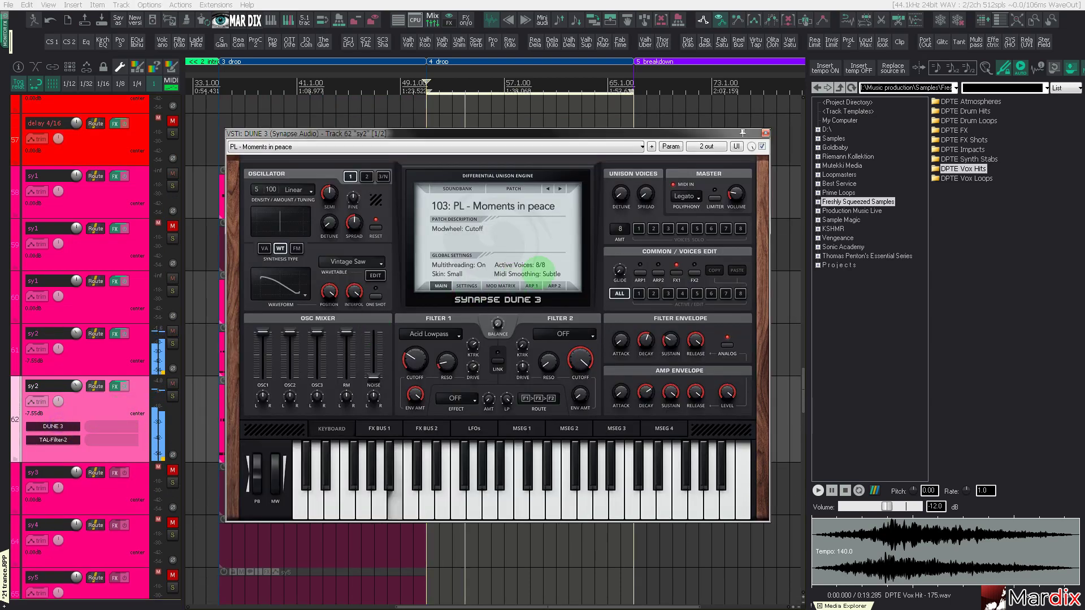
pyautogui.press('Left')
pyautogui.press('Right')
pyautogui.press('Right')
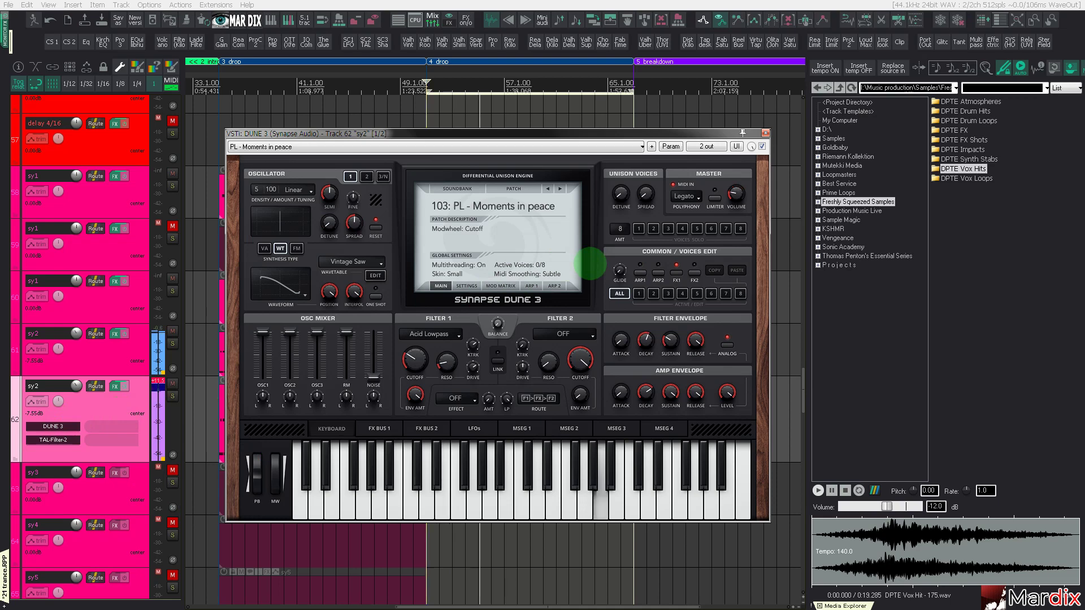
pyautogui.press('Left')
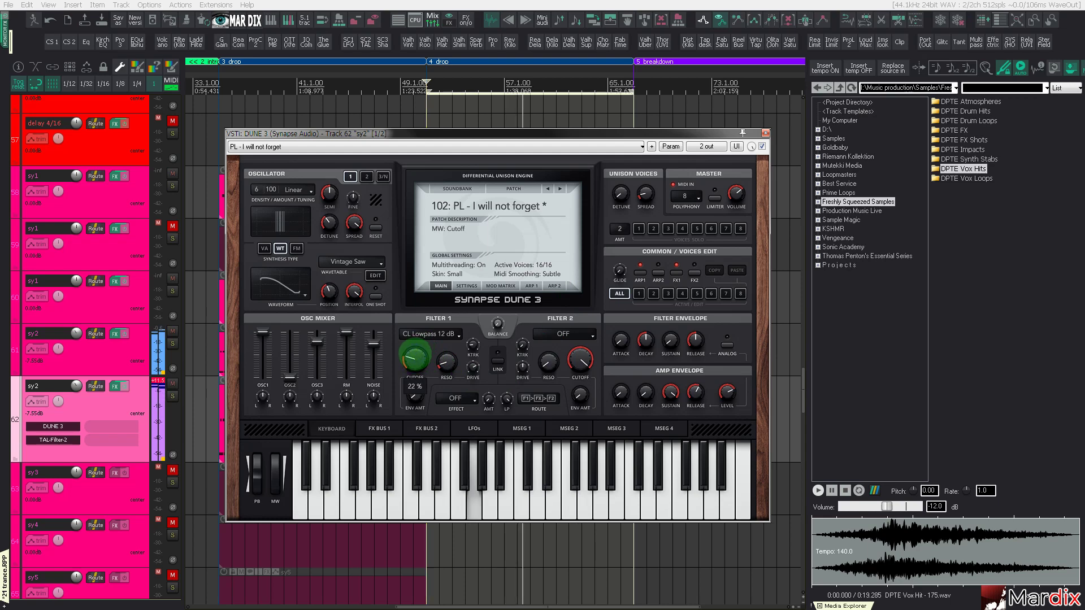
pyautogui.click(765, 134)
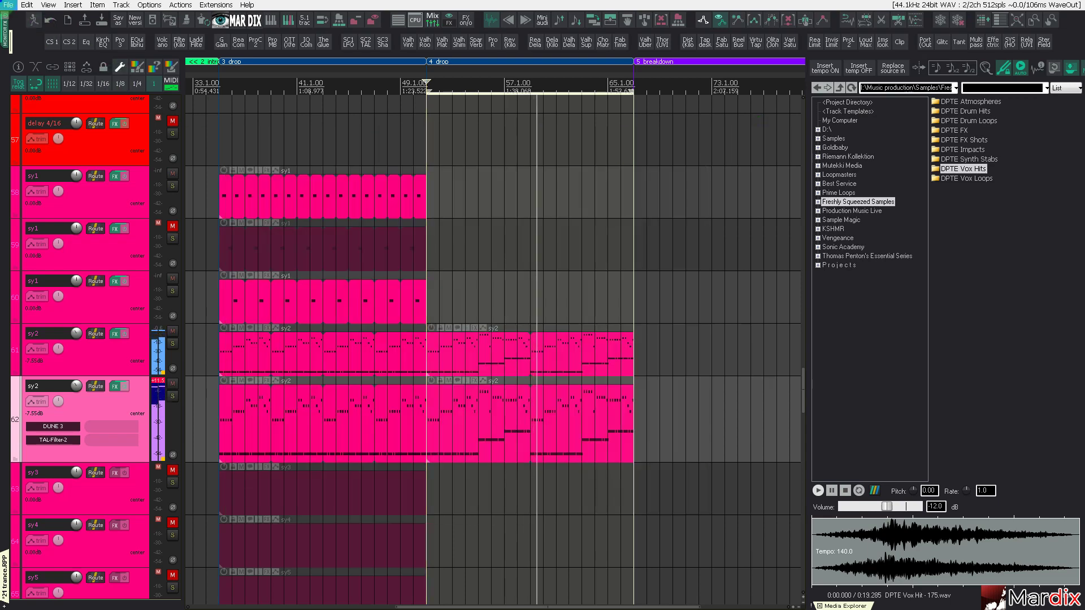
pyautogui.click(8, 4)
pyautogui.click(34, 60)
# Step: Open the DPTE Drum Loops folder and preview drum loops 001 to 006 against the track, matching them to the project tempo
pyautogui.click(1034, 190)
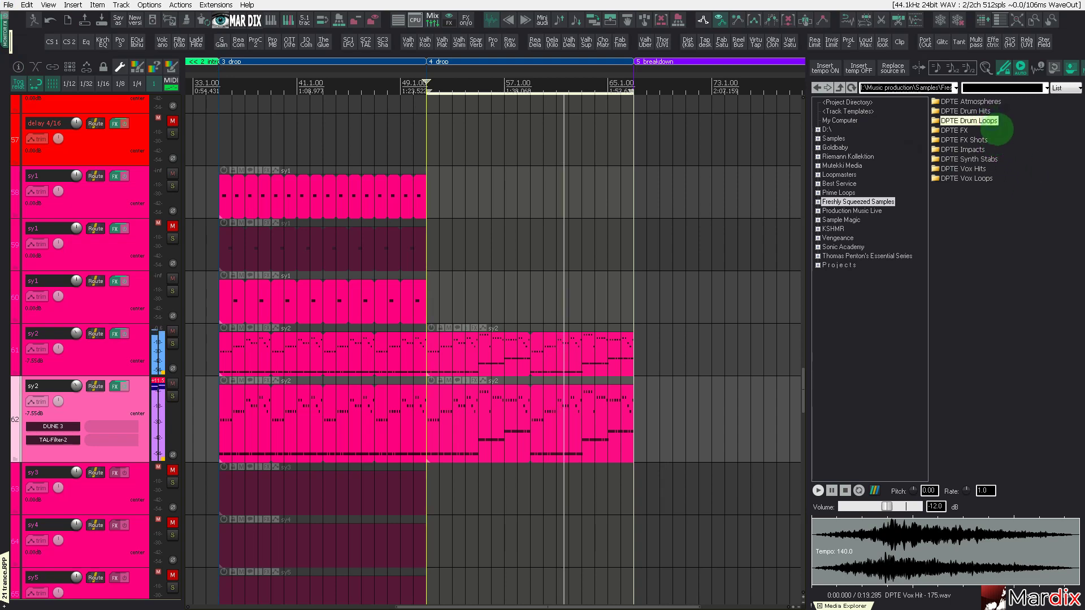
pyautogui.doubleClick(997, 122)
pyautogui.press('Return')
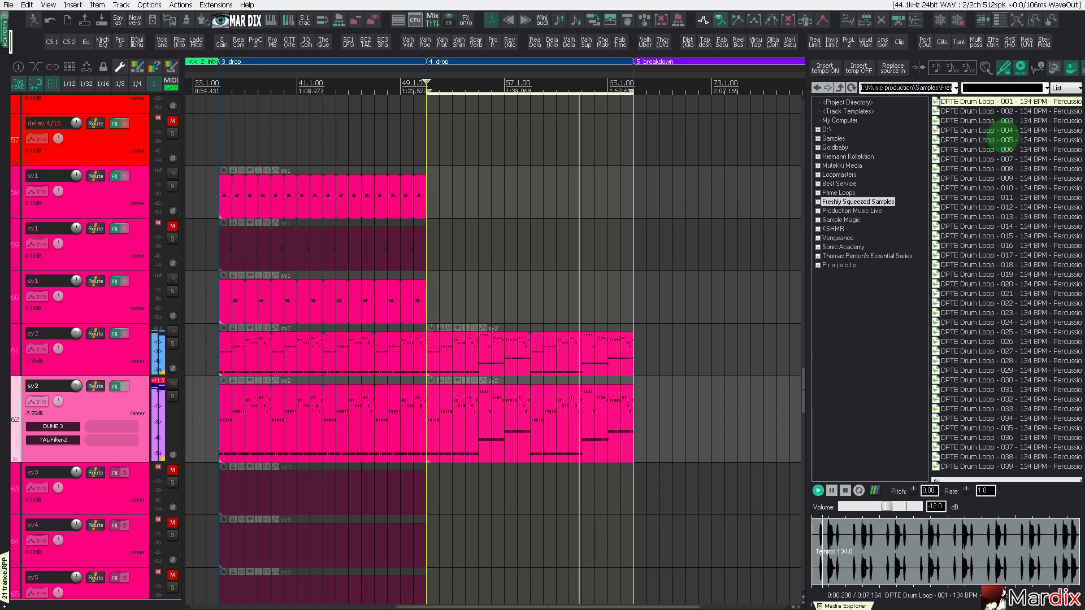
pyautogui.press('Down')
pyautogui.press('Down')
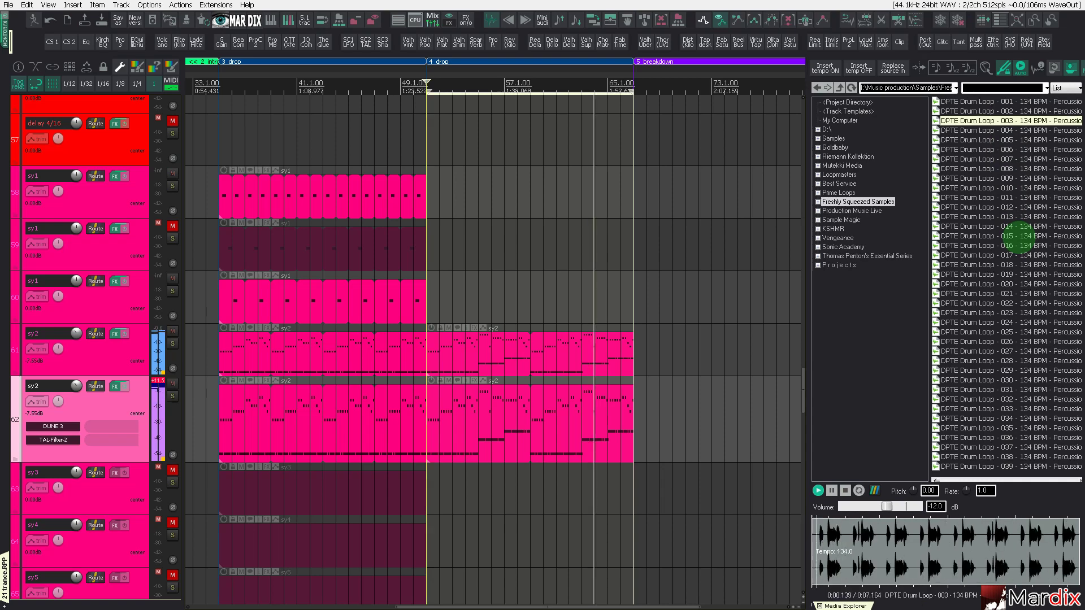
pyautogui.scroll(10, 107, 315)
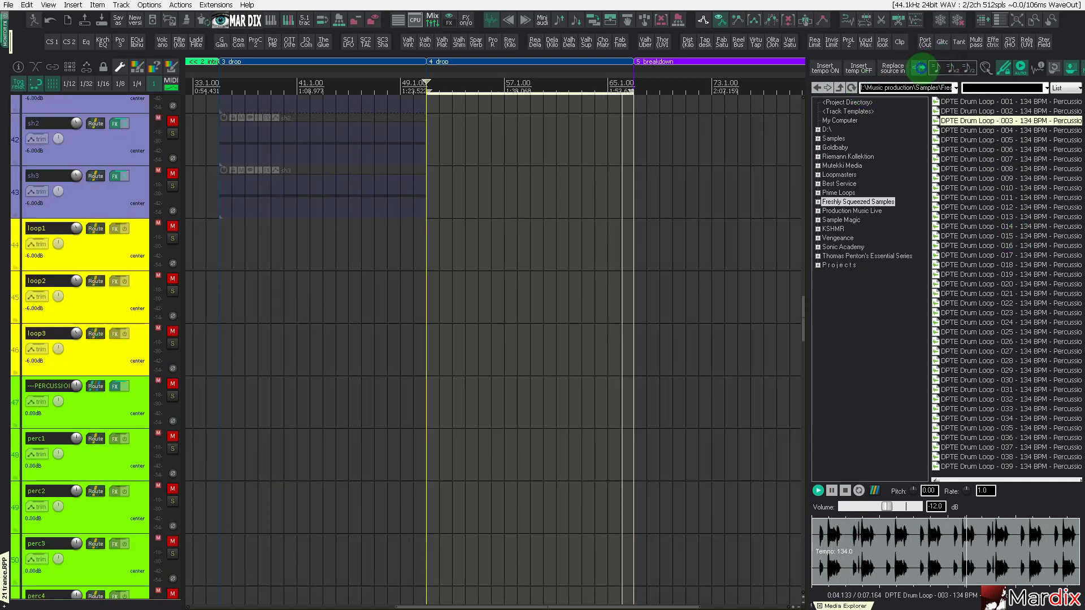
pyautogui.click(967, 131)
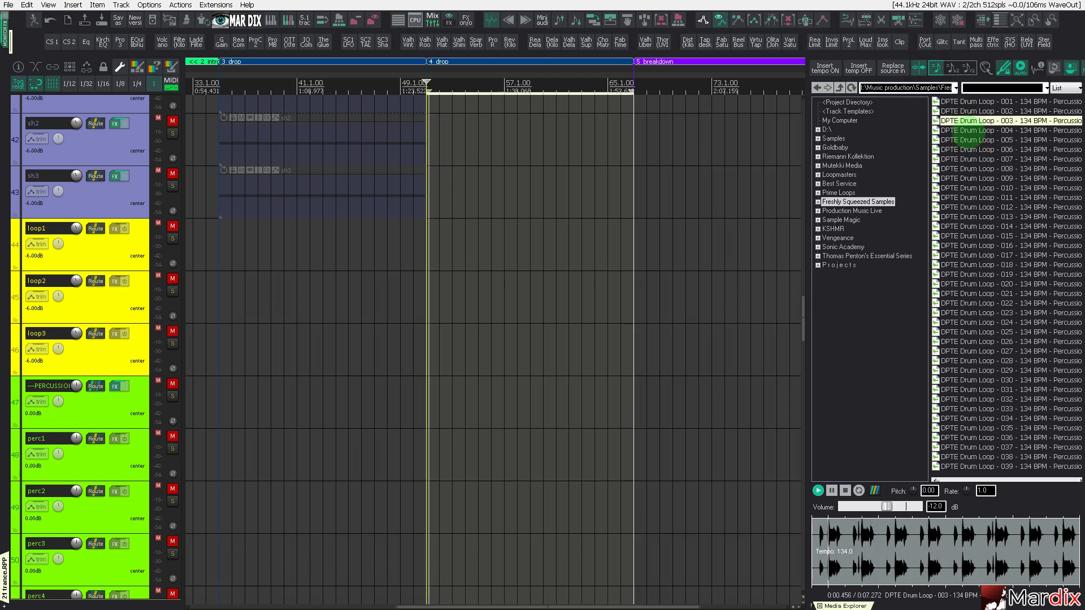
pyautogui.press('Down')
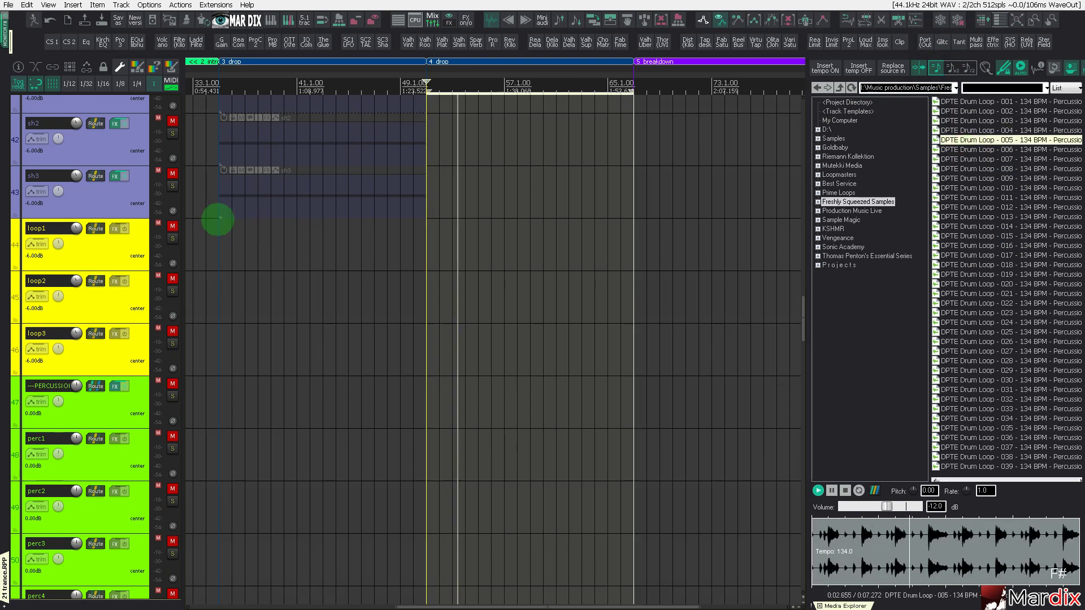
pyautogui.press('Down')
# Step: Unmute the loop1 track and fill its 4 drop section with DPTE Drum Loop - 007
pyautogui.click(172, 226)
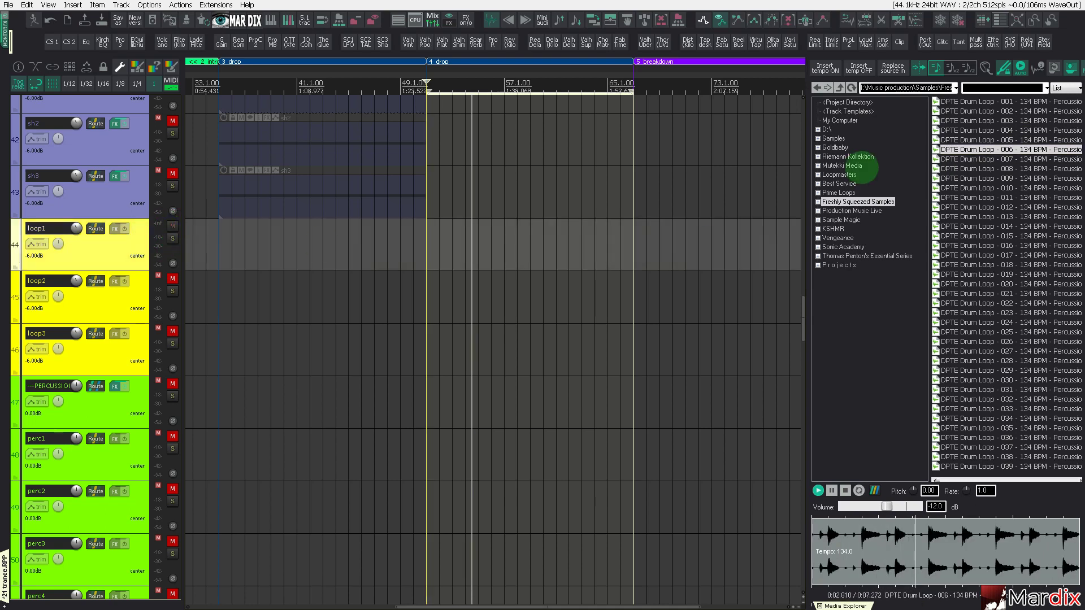
pyautogui.click(968, 159)
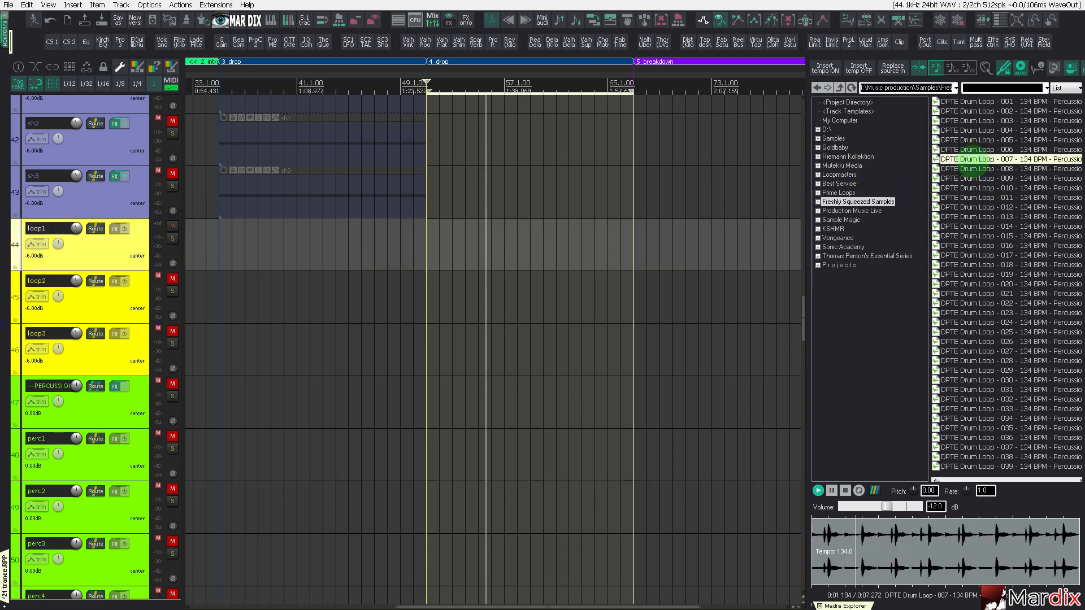
pyautogui.moveTo(968, 159); pyautogui.dragTo(569, 252)
pyautogui.scroll(4, 463, 249)
pyautogui.click(504, 245)
pyautogui.click(469, 252)
pyautogui.moveTo(429, 247); pyautogui.dragTo(704, 248)
pyautogui.scroll(-3, 706, 244)
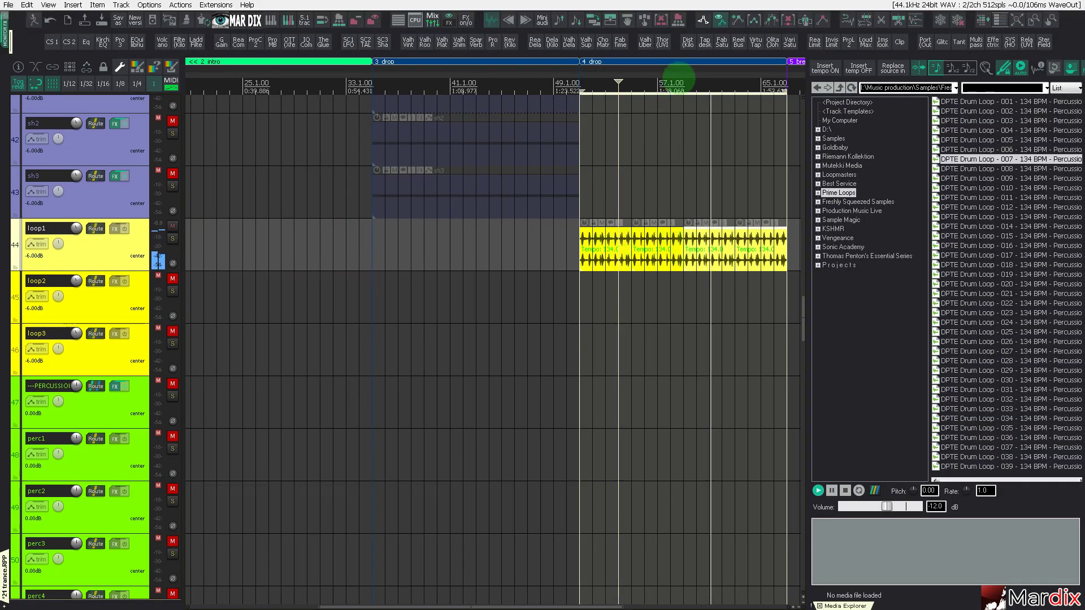
# Step: Unmute the sy3 track and move its item from the 3 drop section to the start of the 4 drop section
pyautogui.moveTo(678, 77); pyautogui.dragTo(493, 84)
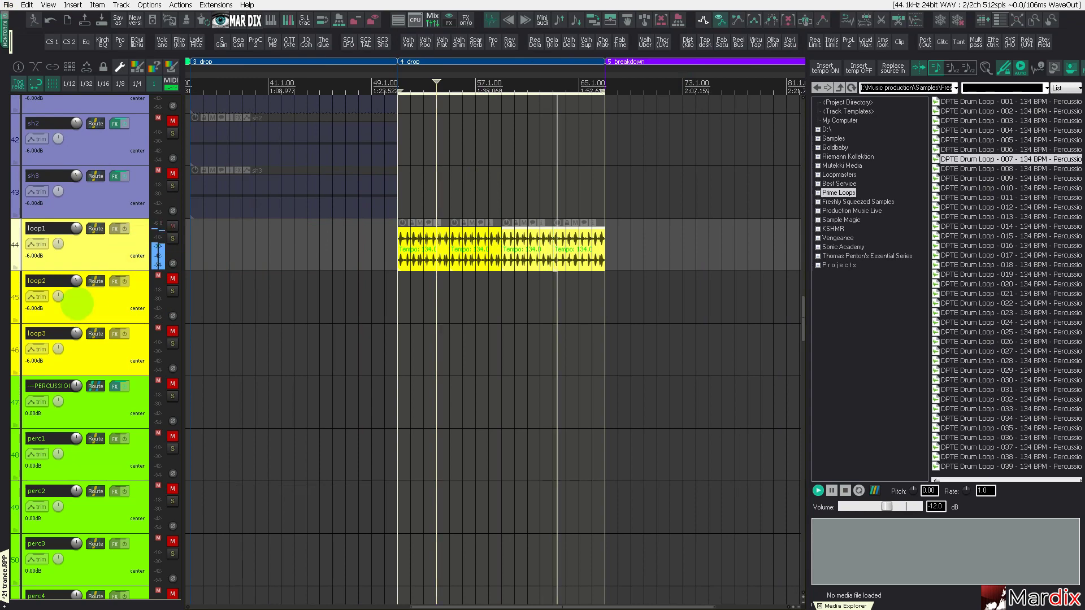
pyautogui.scroll(-15, 78, 304)
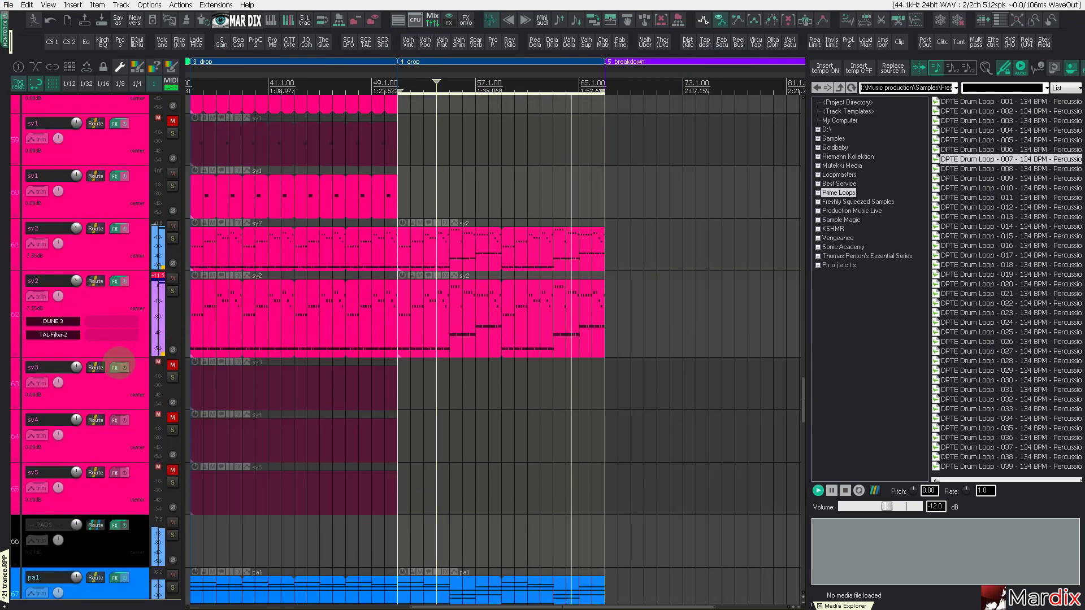
pyautogui.click(173, 365)
pyautogui.click(255, 386)
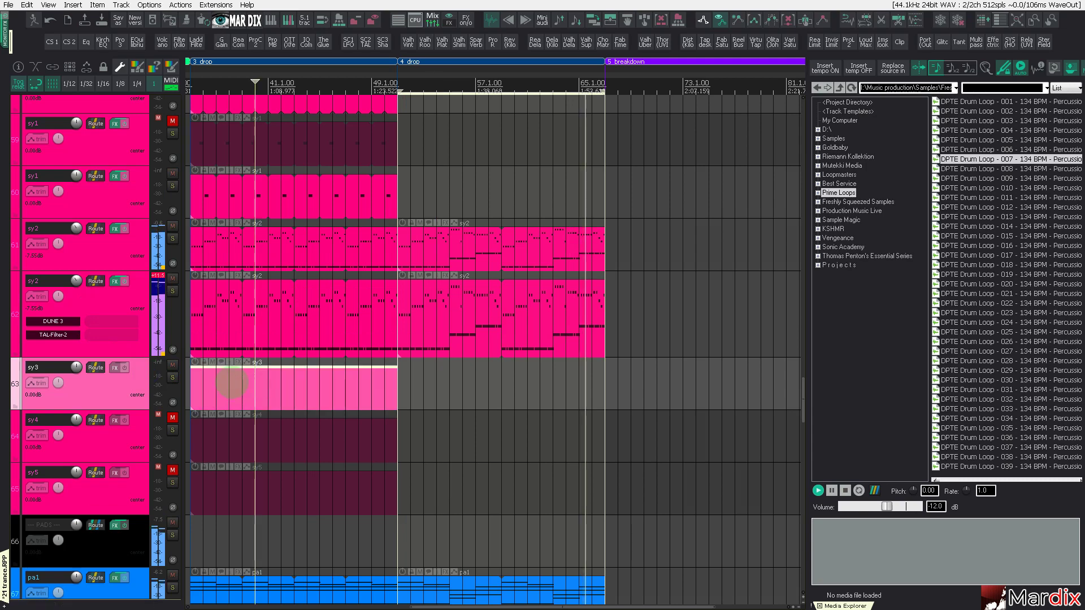
pyautogui.moveTo(232, 383); pyautogui.dragTo(449, 397)
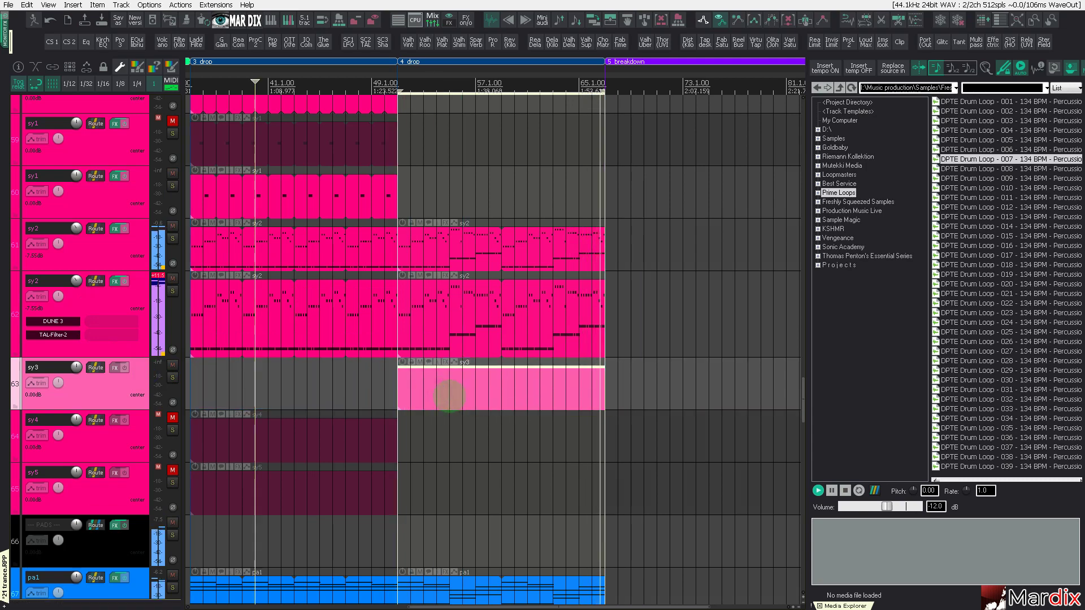
# Step: Go back to the DPTE Vox Hits folder and preview the vocal hits from 169 down to 163
pyautogui.press('BackSpace')
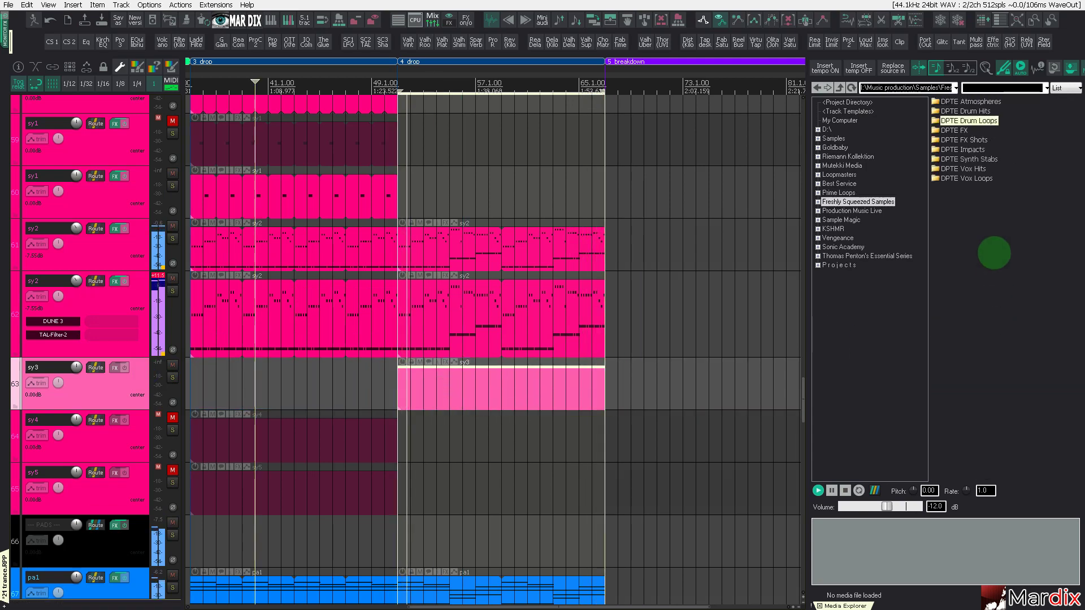
pyautogui.click(967, 178)
pyautogui.doubleClick(968, 169)
pyautogui.scroll(-4, 994, 209)
pyautogui.click(1004, 220)
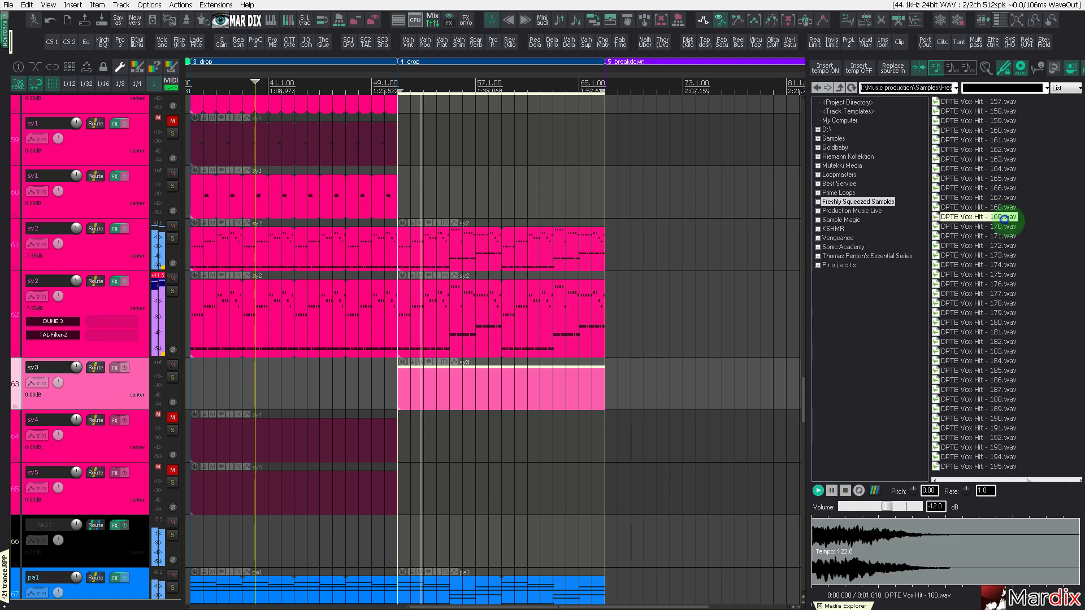
pyautogui.press('Up')
pyautogui.press('Up')
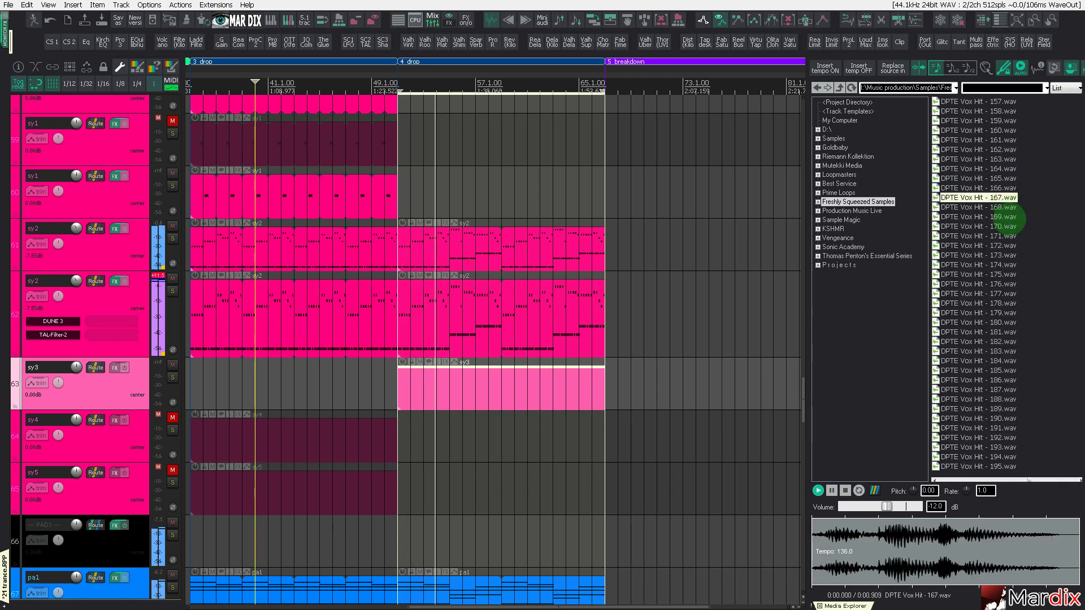
pyautogui.press('Up')
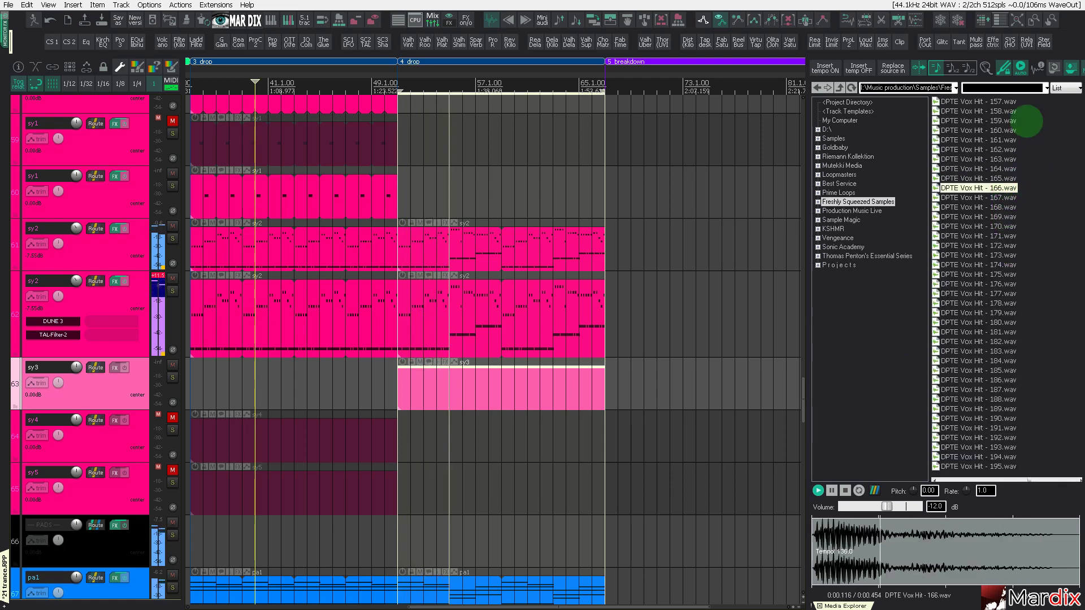
pyautogui.press('Up')
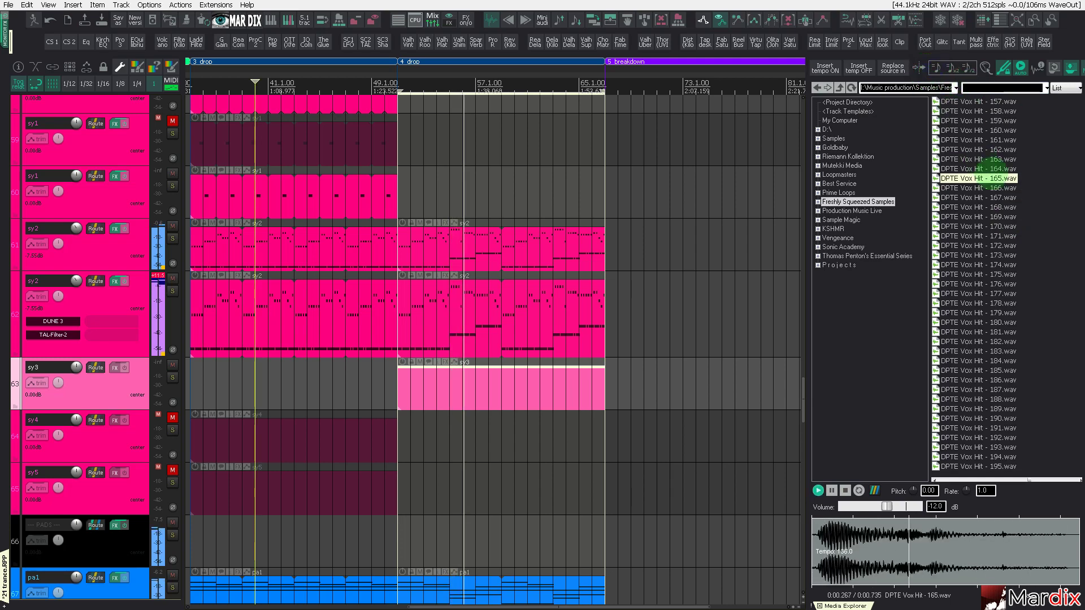
pyautogui.press('Up')
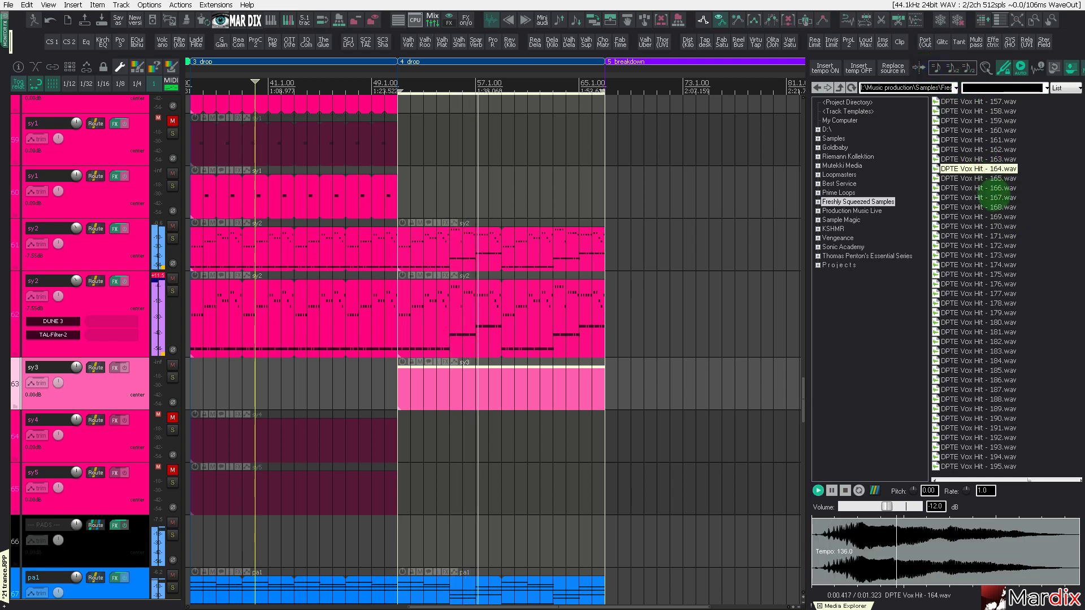
pyautogui.press('Up')
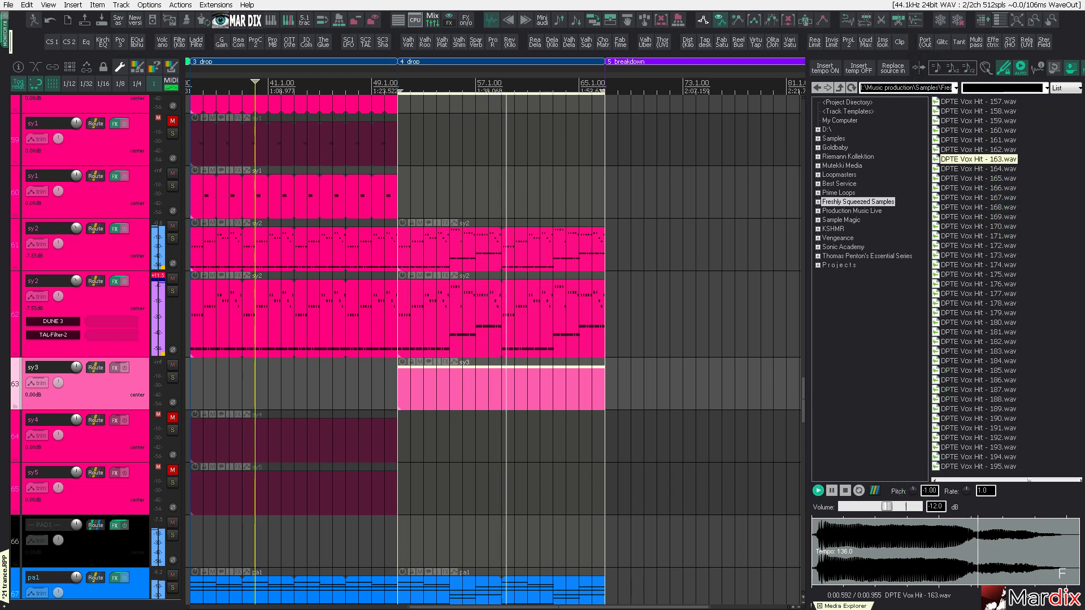
# Step: Reset the preview pitch to 0.00 and preview the vocal hits from DPTE Vox Hit - 162.wav down to 159.wav
pyautogui.doubleClick(912, 491)
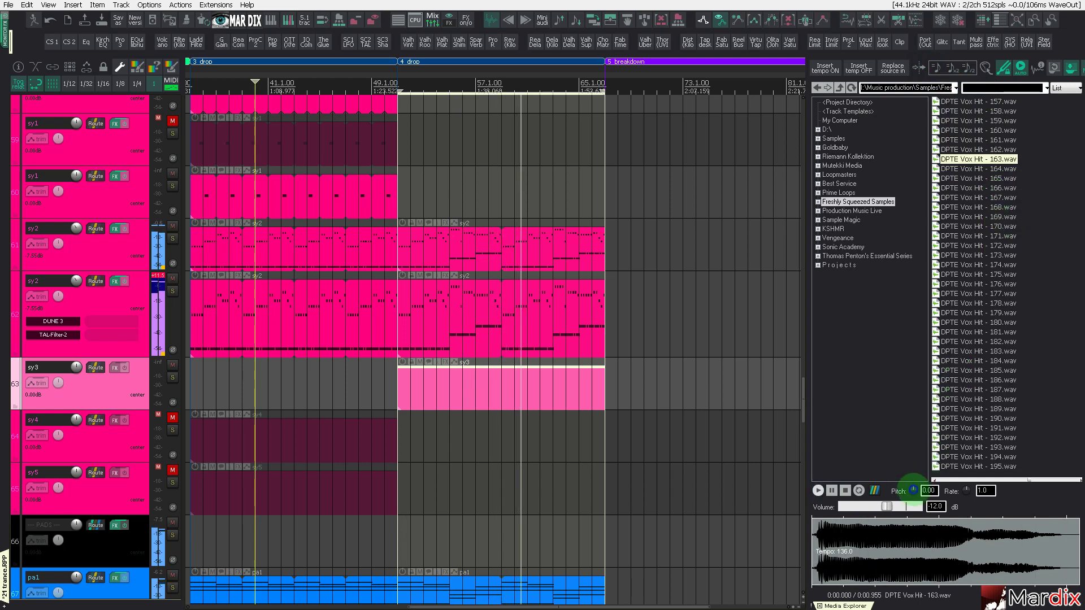
pyautogui.press('Up')
pyautogui.press('Up')
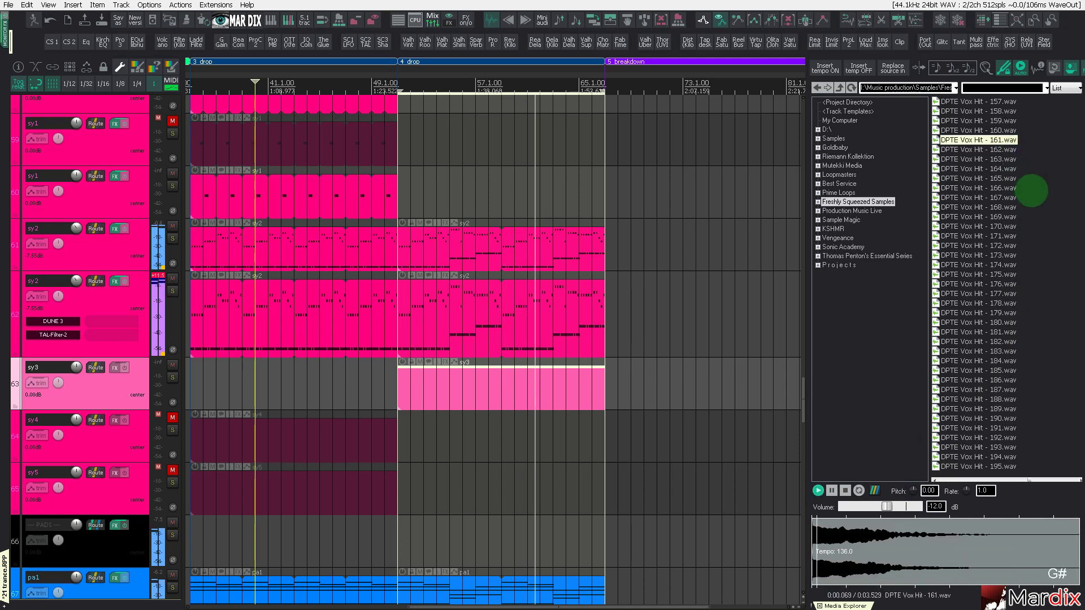
pyautogui.press('Up')
pyautogui.press('Up')
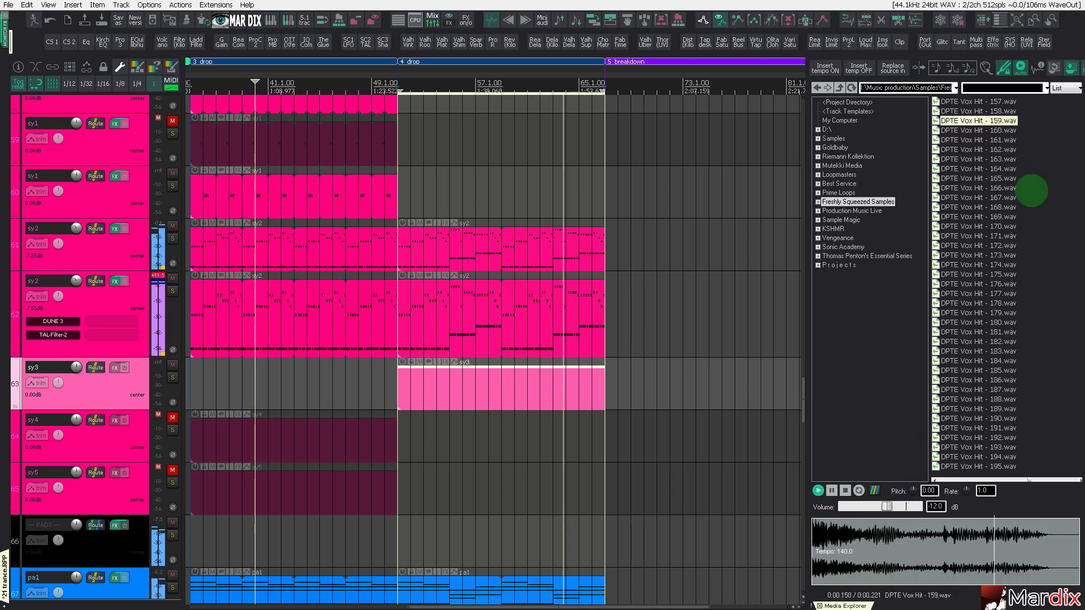
# Step: Preview the vocal hits from DPTE Vox Hit - 158.wav down to 156.wav
pyautogui.press('Up')
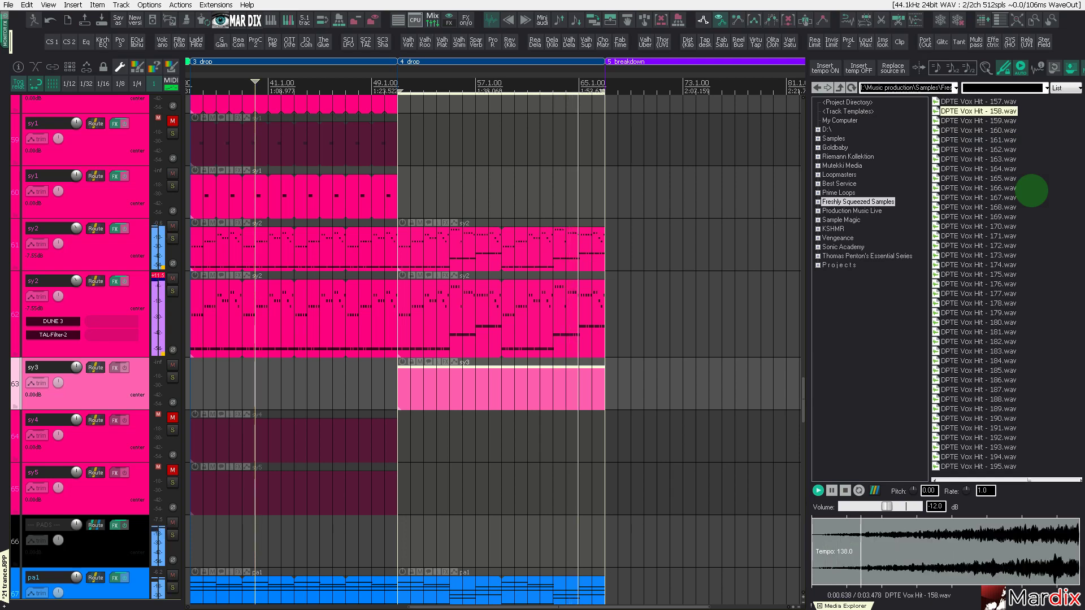
pyautogui.press('Up')
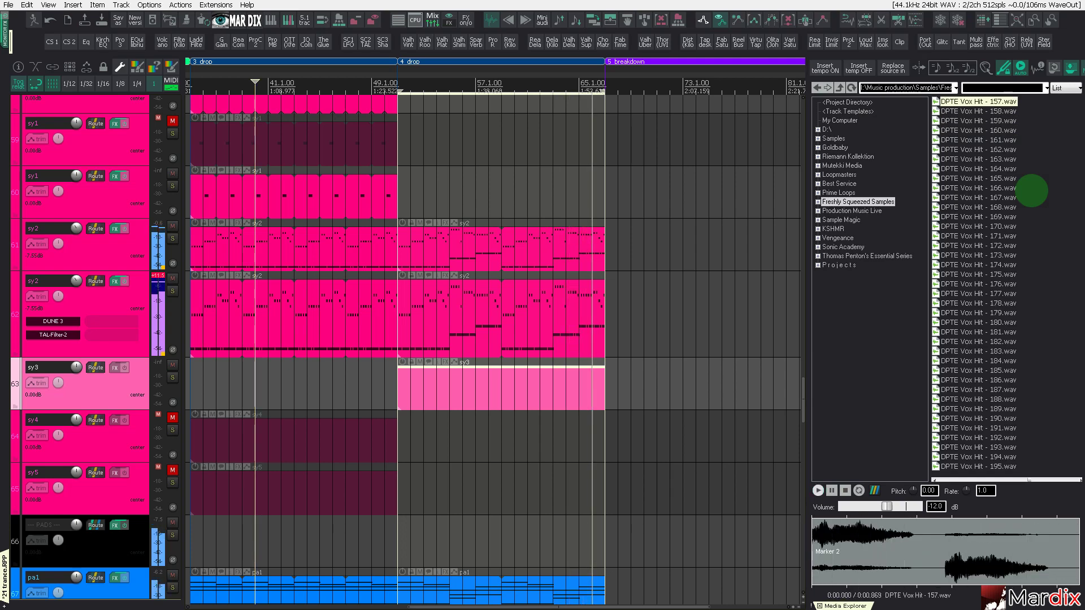
pyautogui.press('Up')
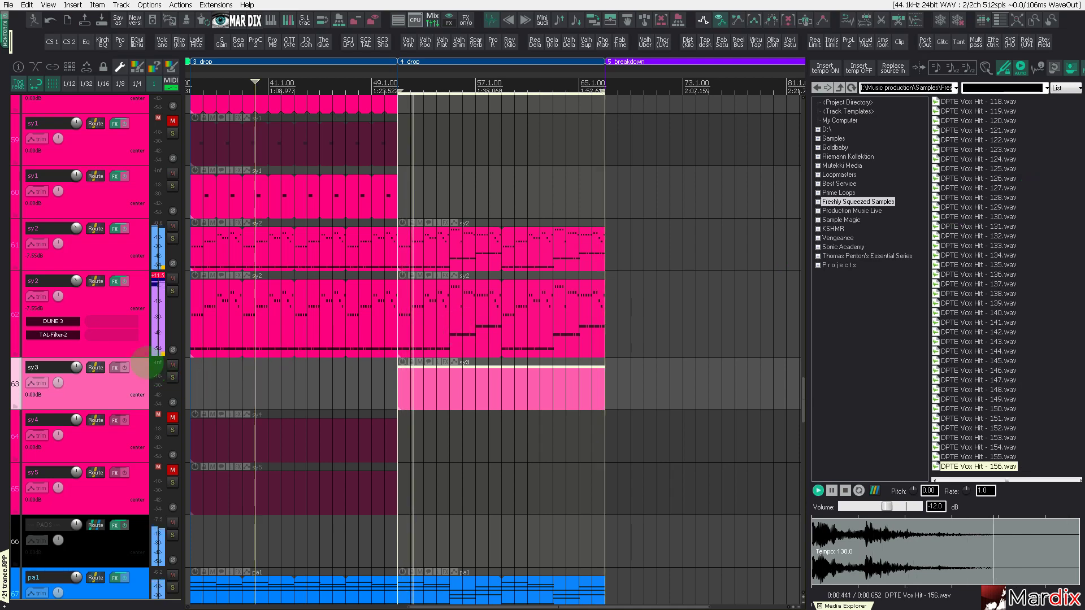
# Step: Set the grid to 1/16, place DPTE Vox Hit - 156.wav on the vox3 track at 50.4.00 just before the 4 drop section, and play it
pyautogui.scroll(-15, 136, 367)
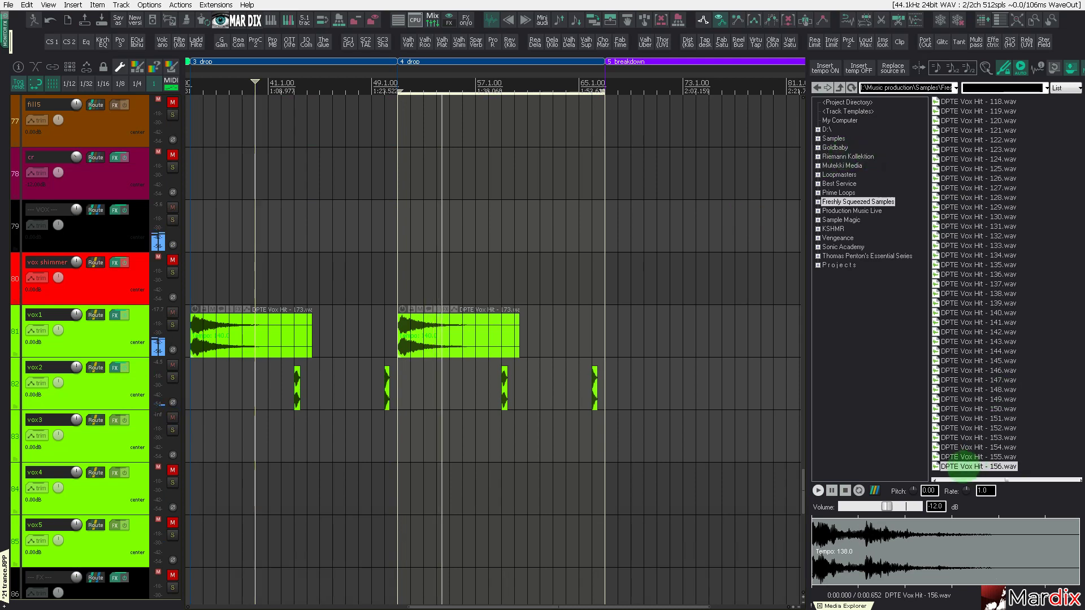
pyautogui.moveTo(975, 468); pyautogui.dragTo(387, 442)
pyautogui.scroll(3, 388, 442)
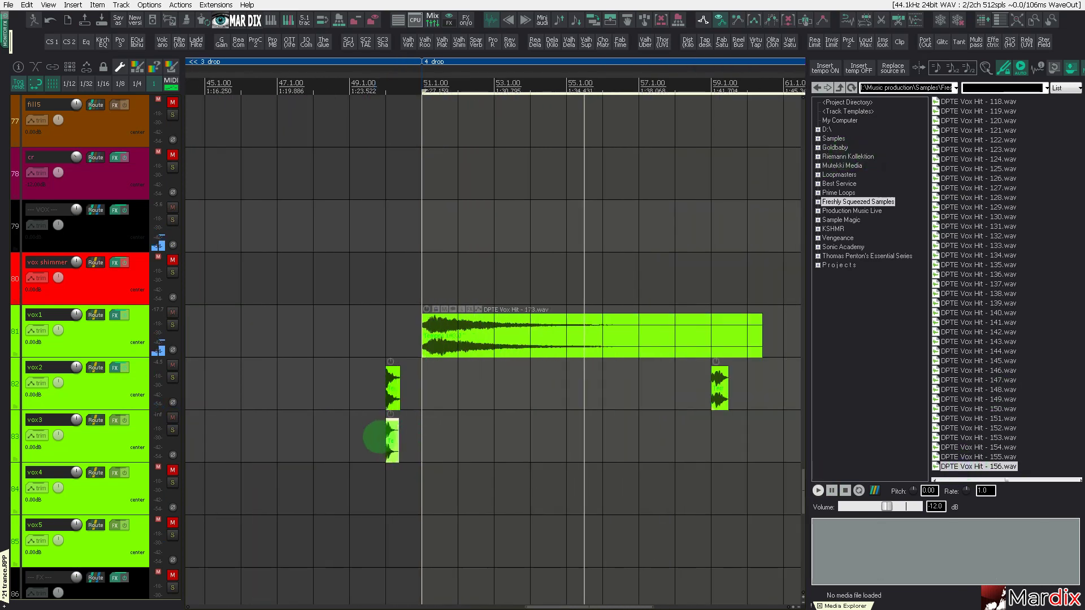
pyautogui.click(104, 84)
pyautogui.scroll(3, 396, 390)
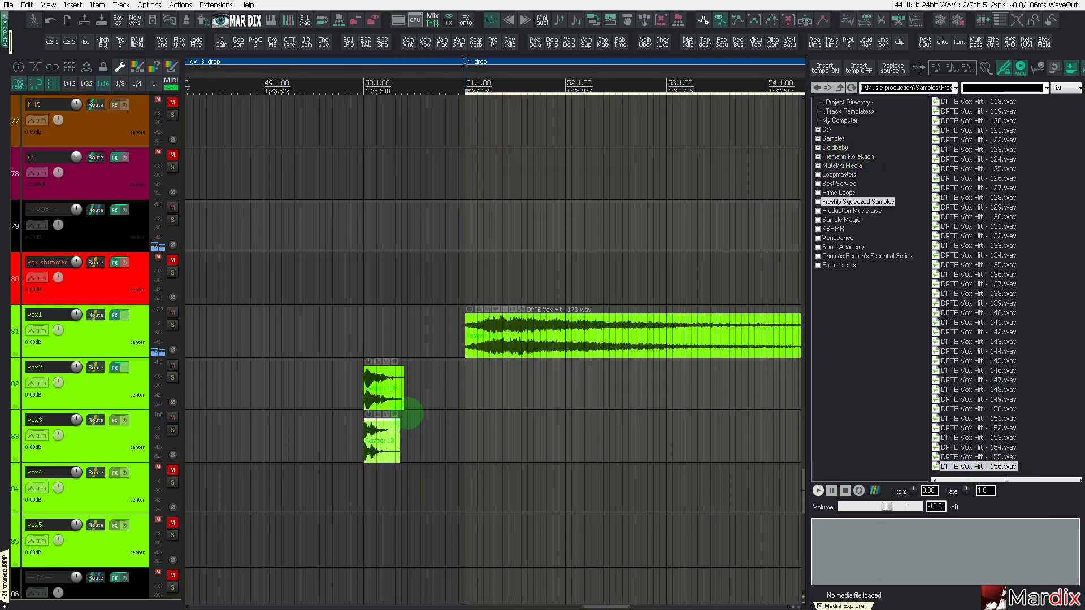
pyautogui.moveTo(386, 428); pyautogui.dragTo(481, 432)
pyautogui.scroll(3, 427, 430)
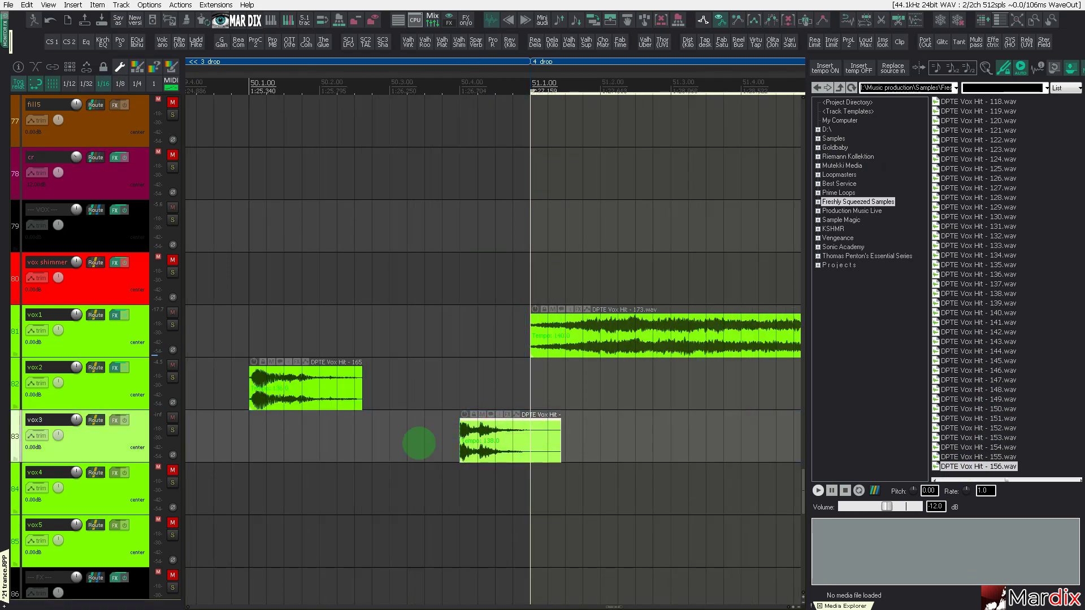
pyautogui.click(336, 446)
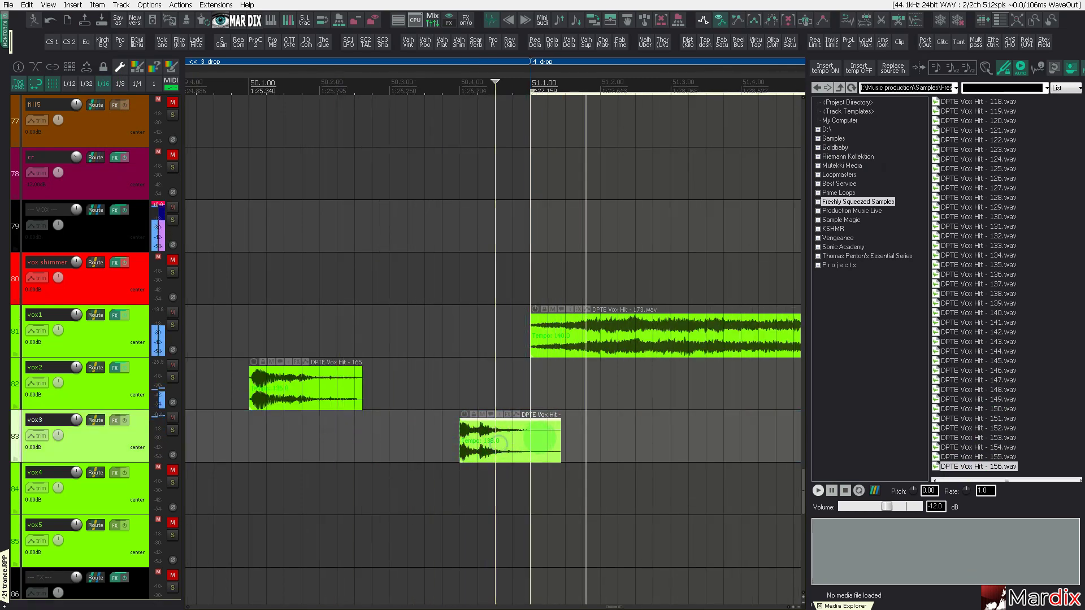
# Step: Preview the vocal hits from DPTE Vox Hit - 155.wav down to 149.wav and return to 150.wav
pyautogui.scroll(-8, 538, 403)
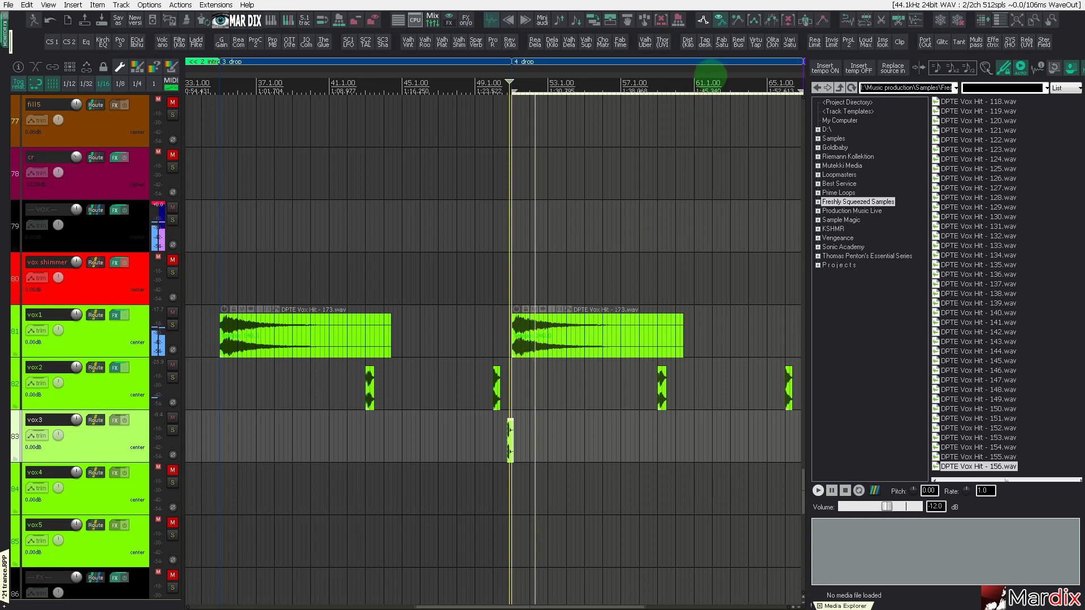
pyautogui.moveTo(710, 76); pyautogui.dragTo(591, 76)
pyautogui.click(994, 447)
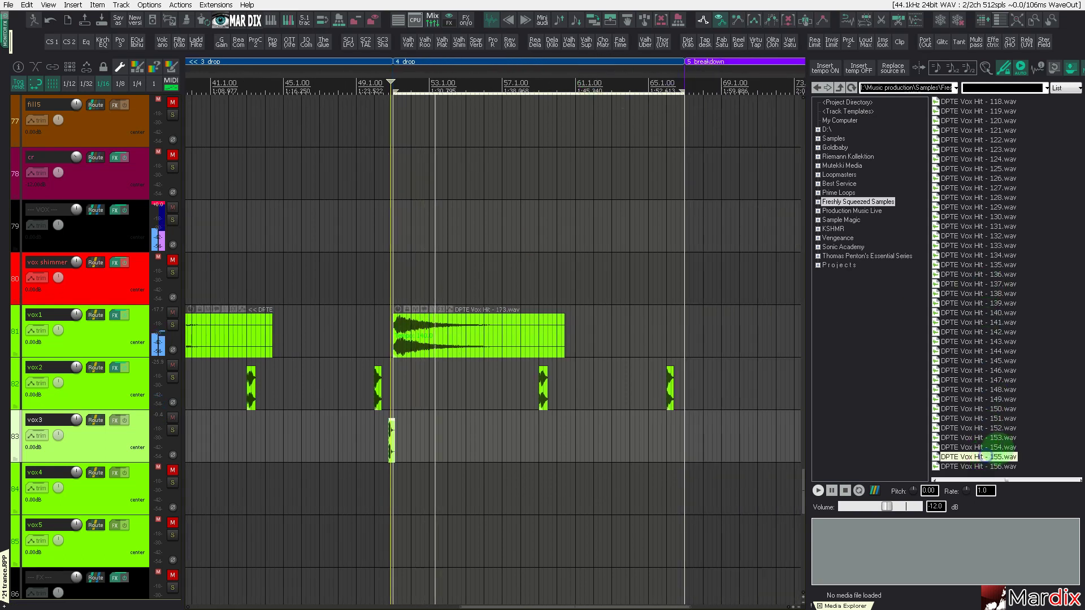
pyautogui.press('Up')
pyautogui.press('Up')
pyautogui.press('Up')
pyautogui.press('Up')
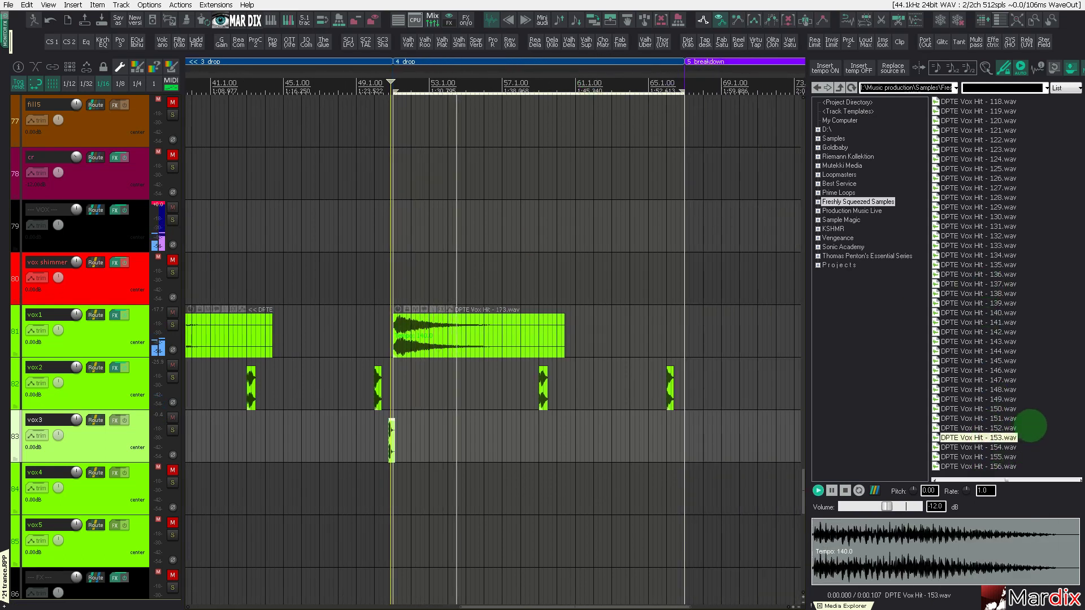
pyautogui.press('Up')
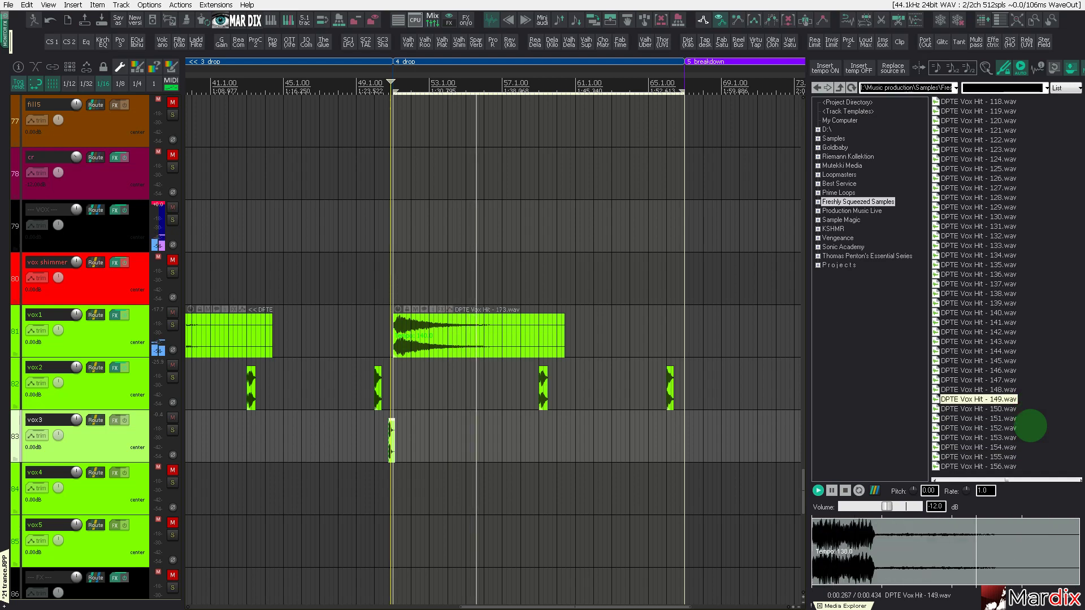
pyautogui.press('Down')
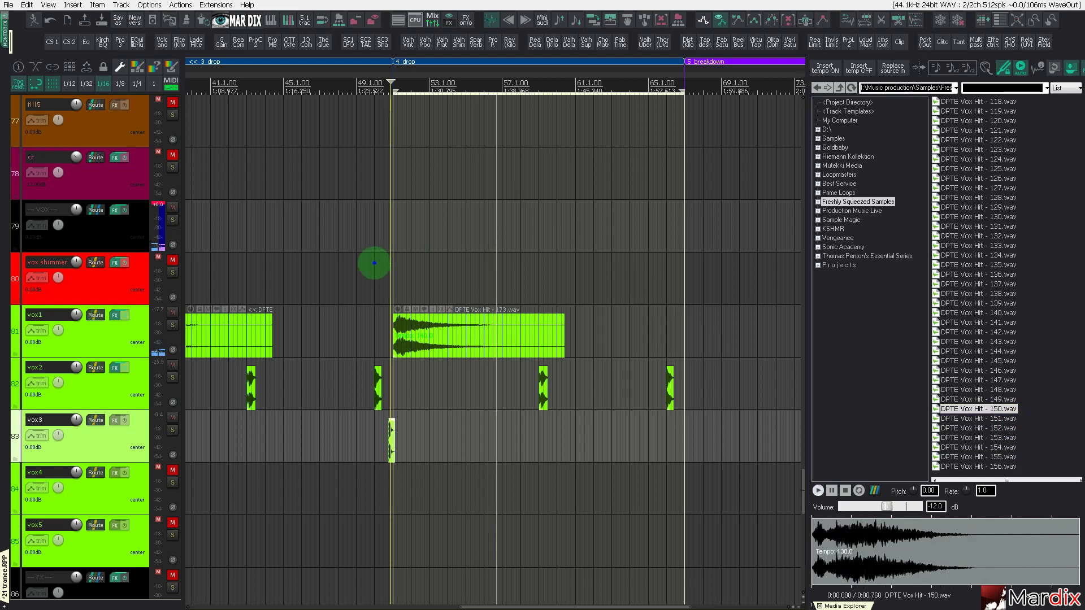
# Step: Play the transition into the 4 drop section and look over the vox and fill tracks
pyautogui.click(374, 262)
pyautogui.scroll(1, 127, 324)
pyautogui.scroll(-2, 127, 324)
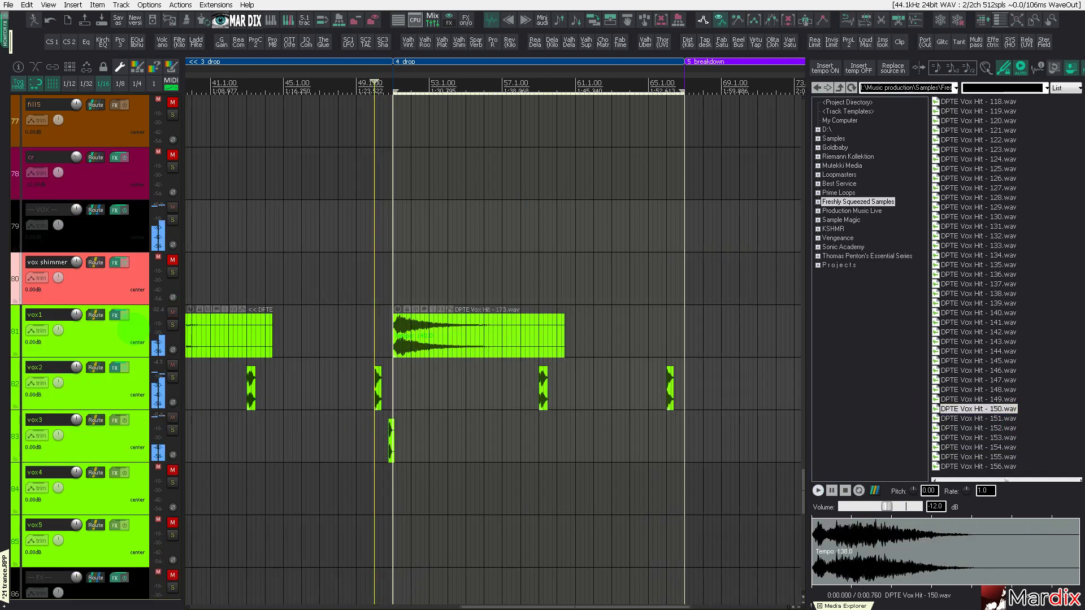
pyautogui.scroll(2, 130, 328)
pyautogui.scroll(-3, 135, 335)
pyautogui.scroll(9, 135, 338)
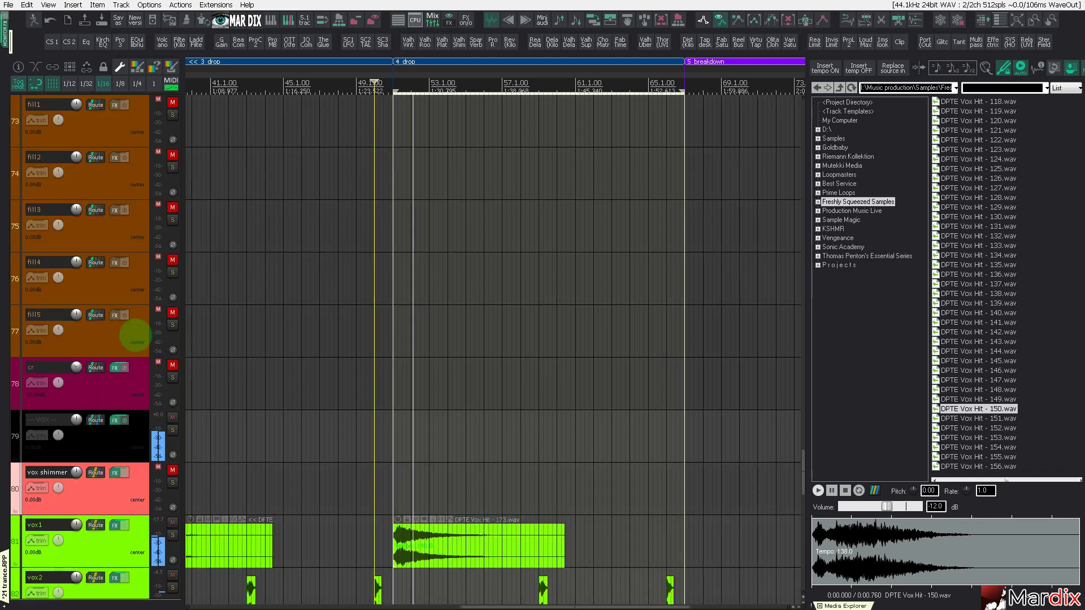
pyautogui.scroll(-7, 137, 341)
pyautogui.scroll(7, 137, 342)
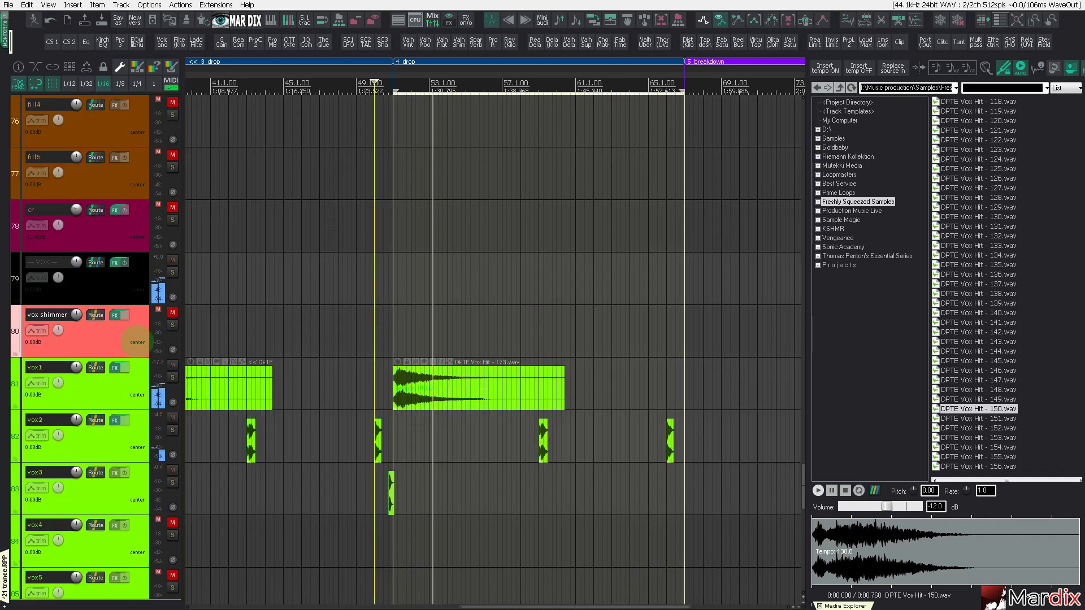
# Step: Add the Zebra2 synth to the sy3 track and open its preset browser
pyautogui.scroll(11, 137, 342)
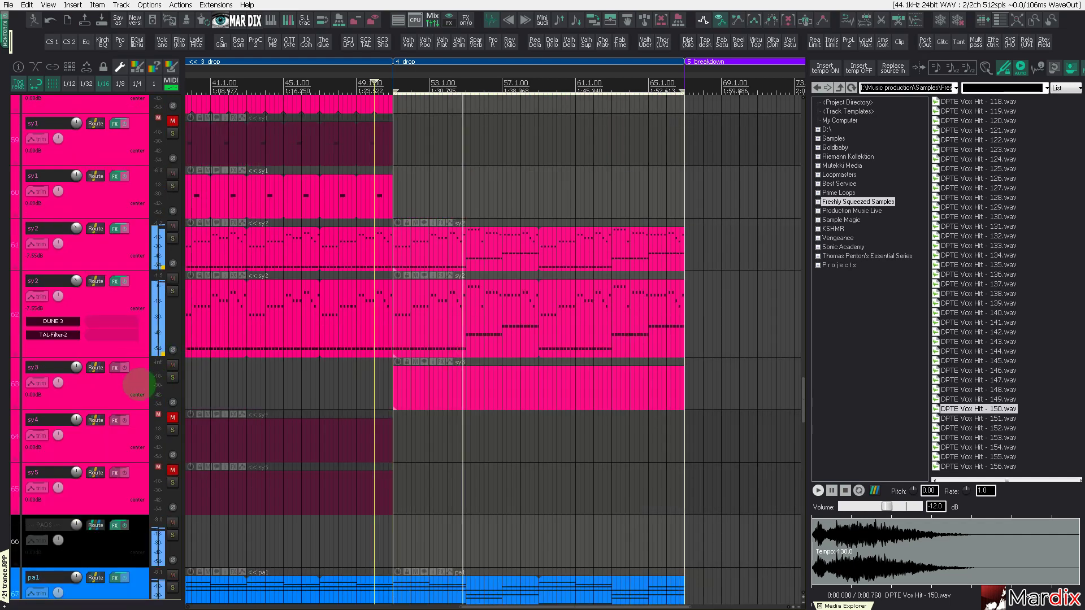
pyautogui.click(138, 385)
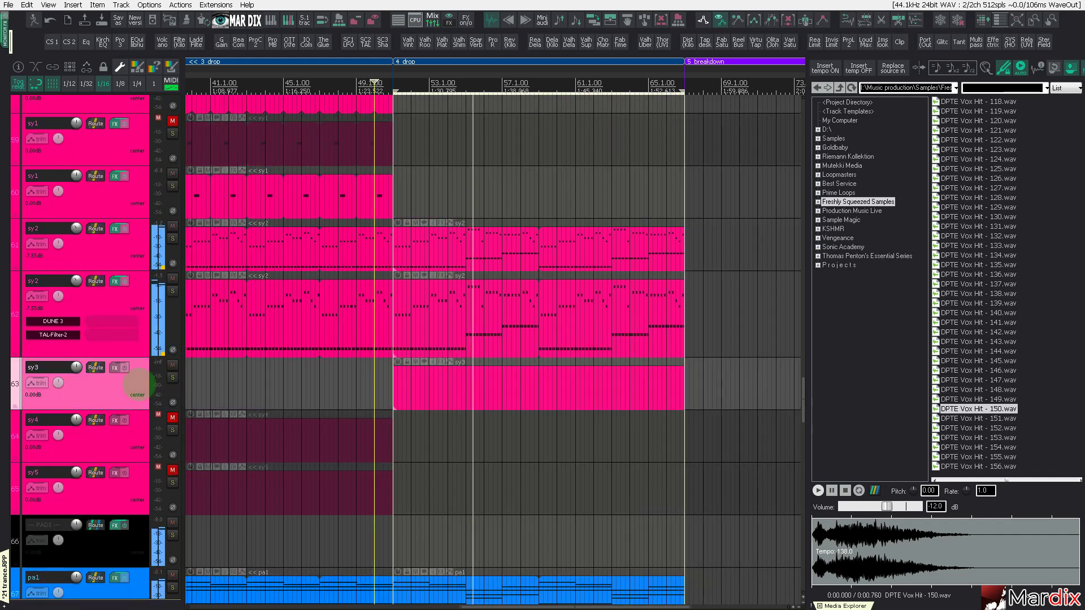
pyautogui.doubleClick(136, 386)
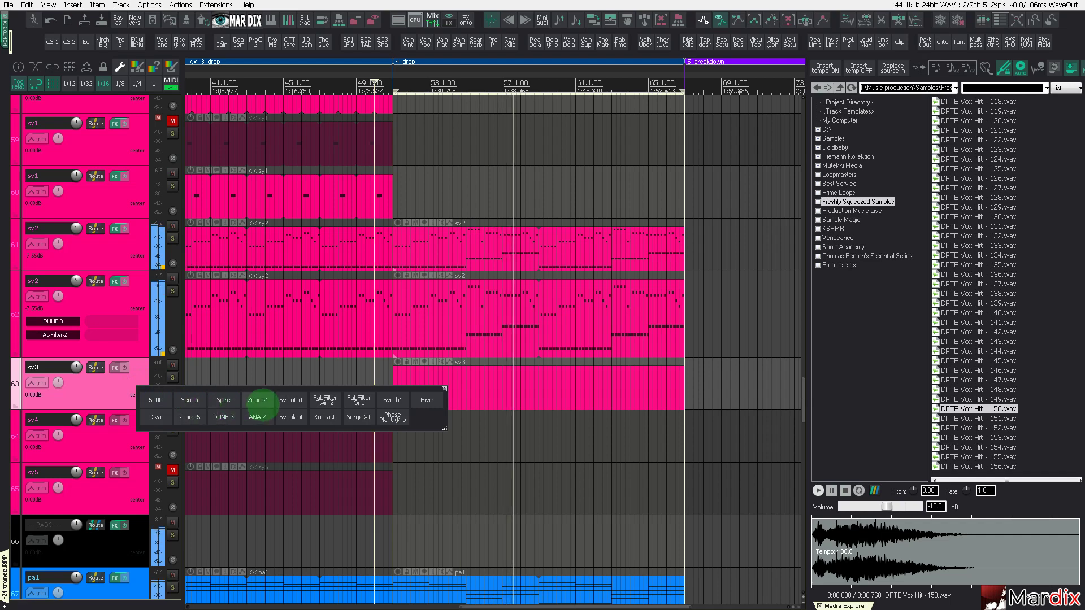
pyautogui.click(257, 400)
pyautogui.click(160, 74)
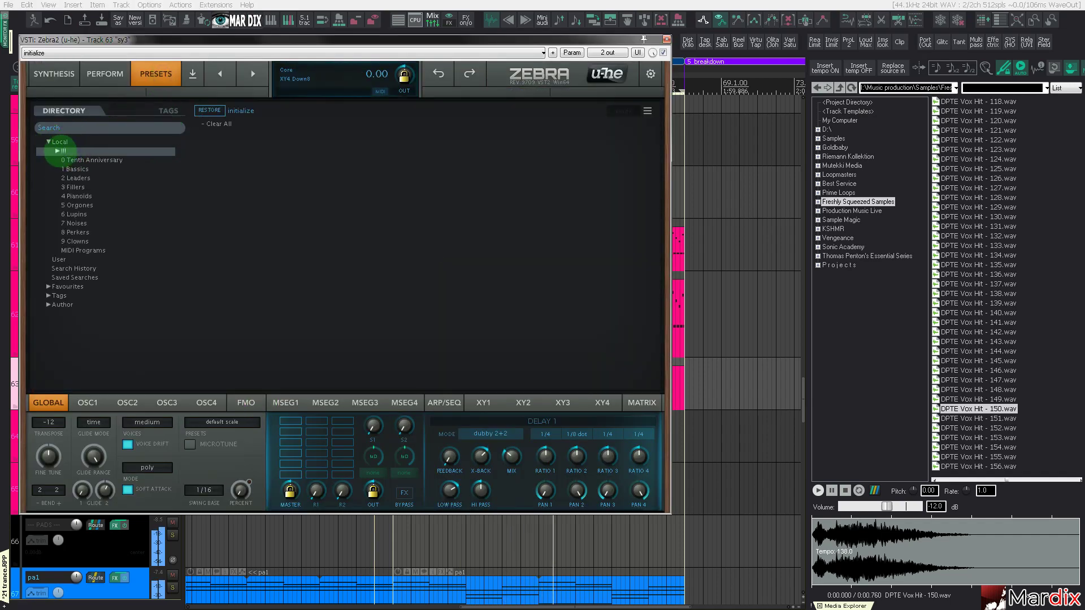
# Step: Load the Wallbridge preset from the Leads folder of Coxys - Trance Essentials and close the synth window
pyautogui.click(66, 153)
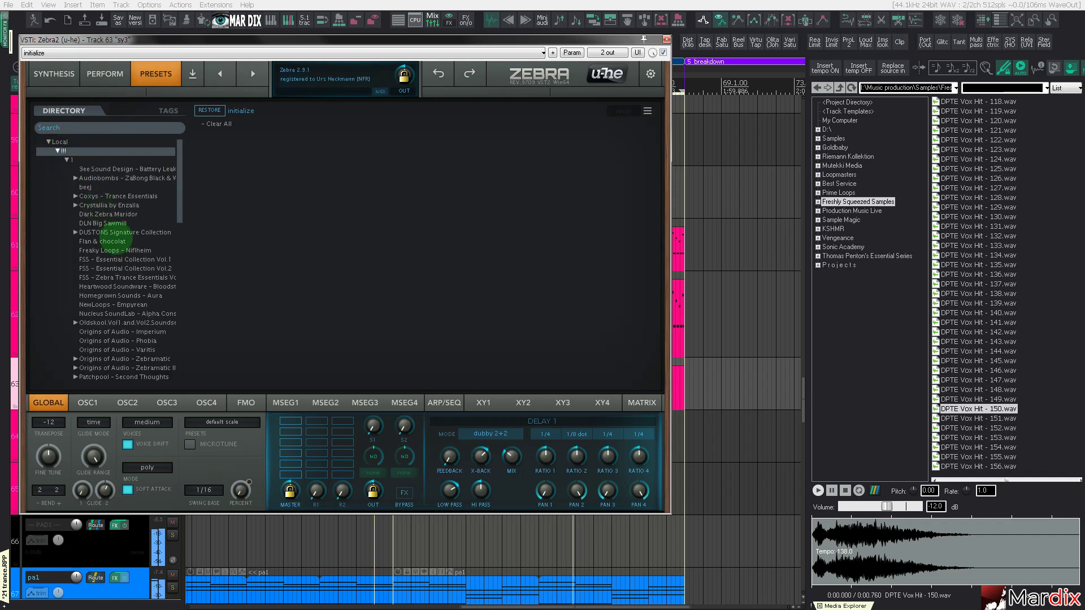
pyautogui.click(93, 197)
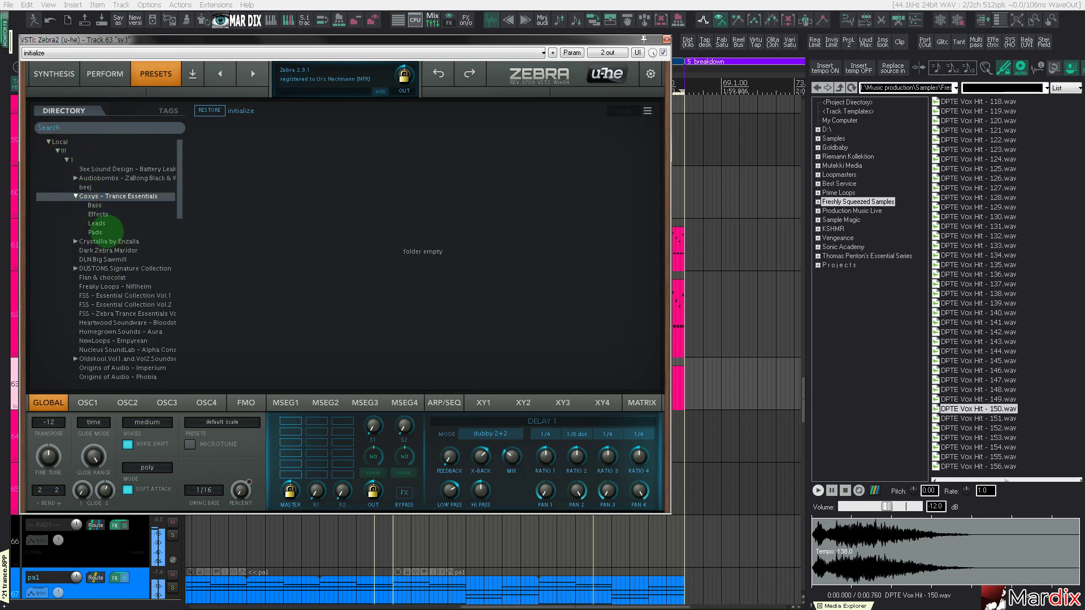
pyautogui.click(97, 224)
pyautogui.click(367, 298)
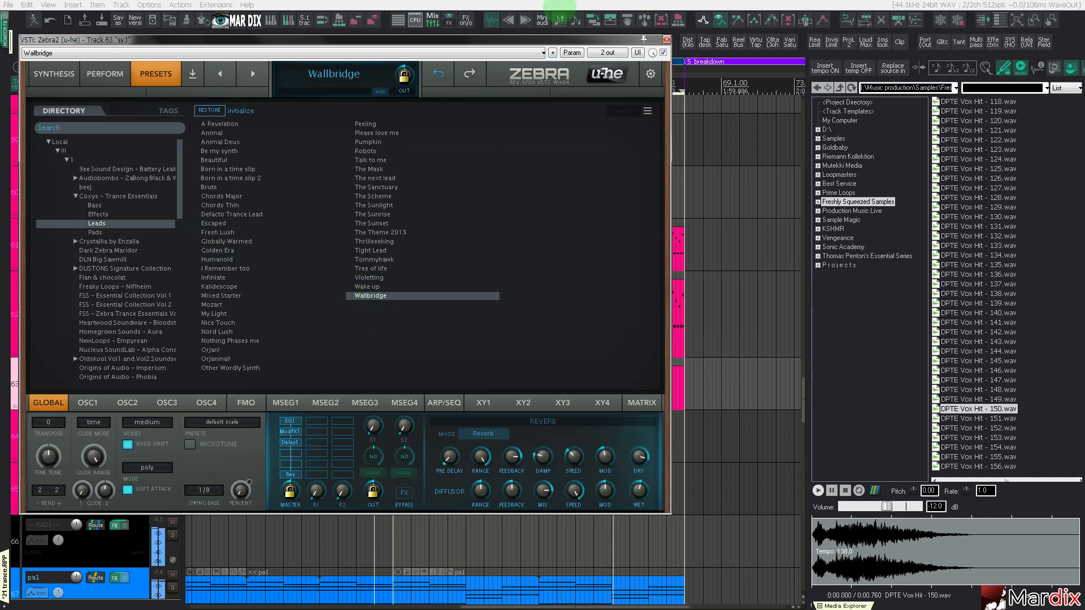
pyautogui.click(666, 39)
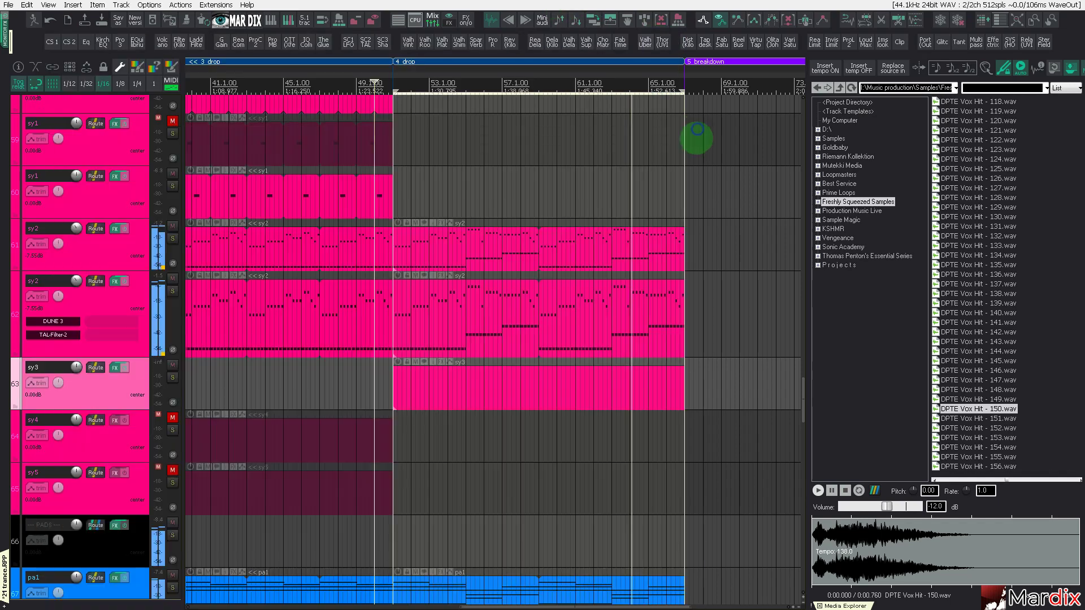
# Step: Set the grid to 1 and audition the sy3 patch on the piano keys of its 4 drop MIDI item
pyautogui.click(506, 382)
pyautogui.click(153, 83)
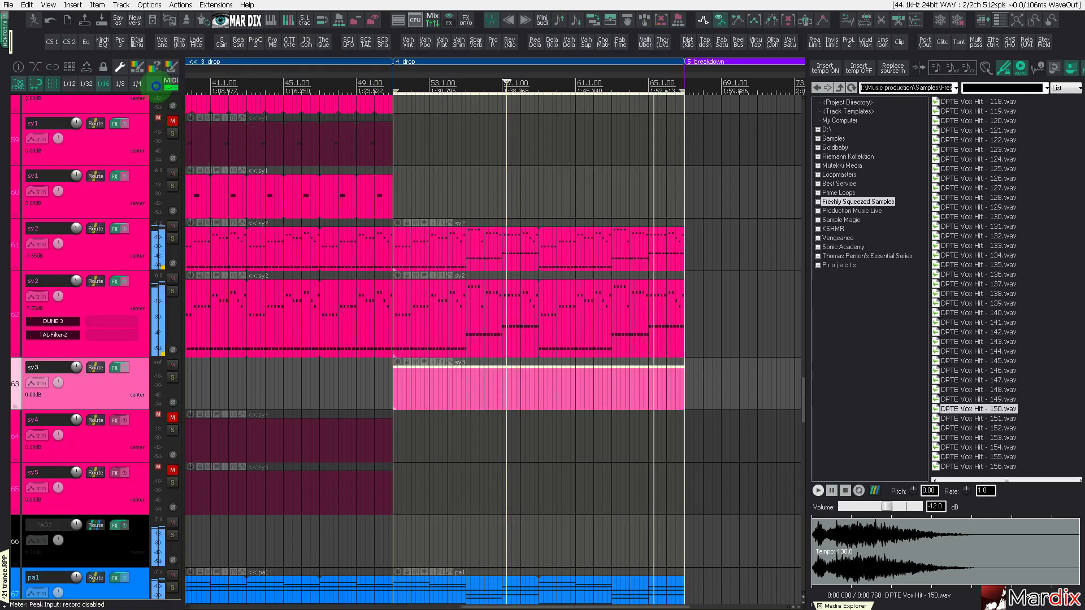
pyautogui.click(420, 382)
pyautogui.doubleClick(419, 383)
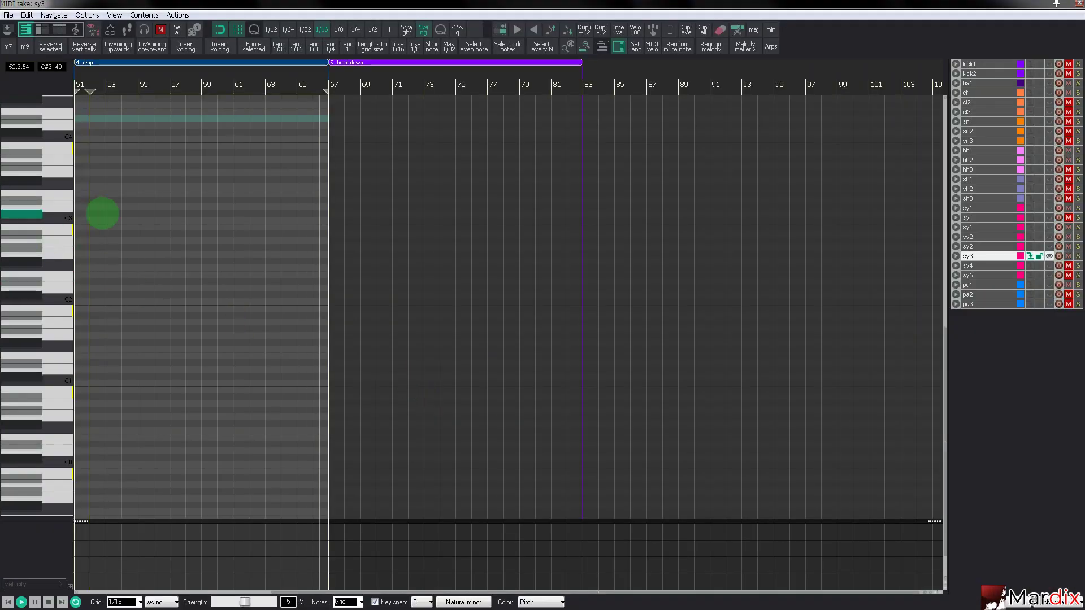
pyautogui.press('z')
pyautogui.moveTo(58, 230); pyautogui.dragTo(61, 151)
pyautogui.press('Escape')
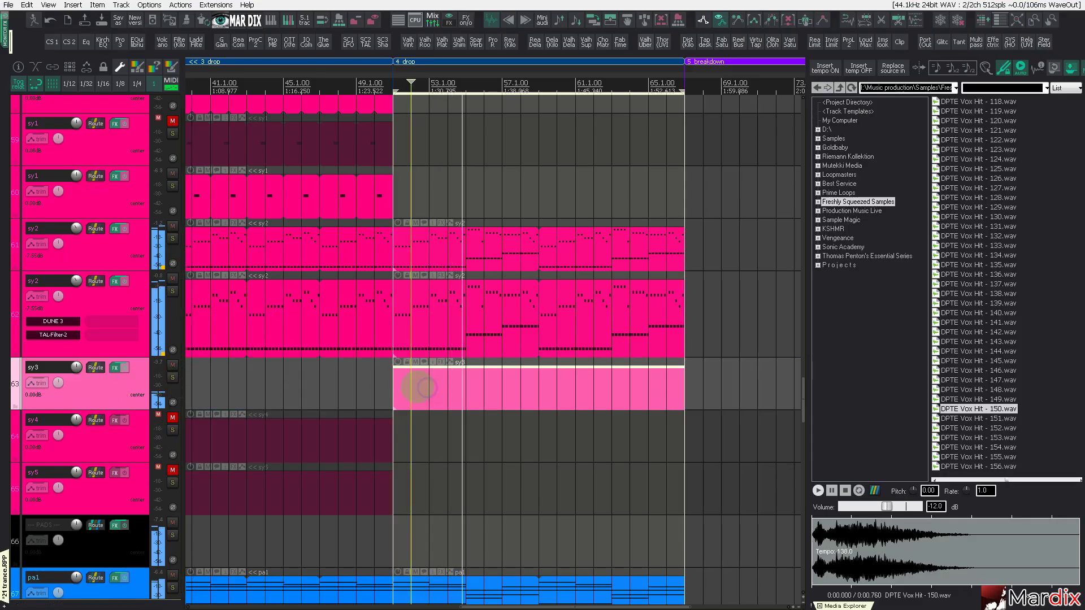
# Step: Make the sy3 item loop every bar and audition its patch on the piano keys with the track soloed
pyautogui.hotkey('ctrl', 'z')
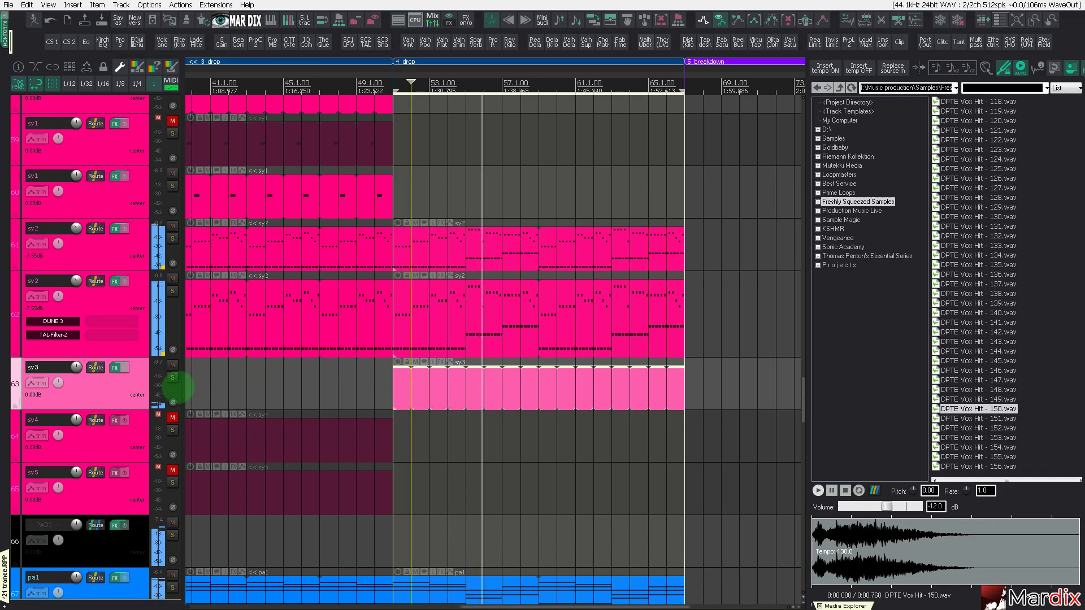
pyautogui.doubleClick(397, 384)
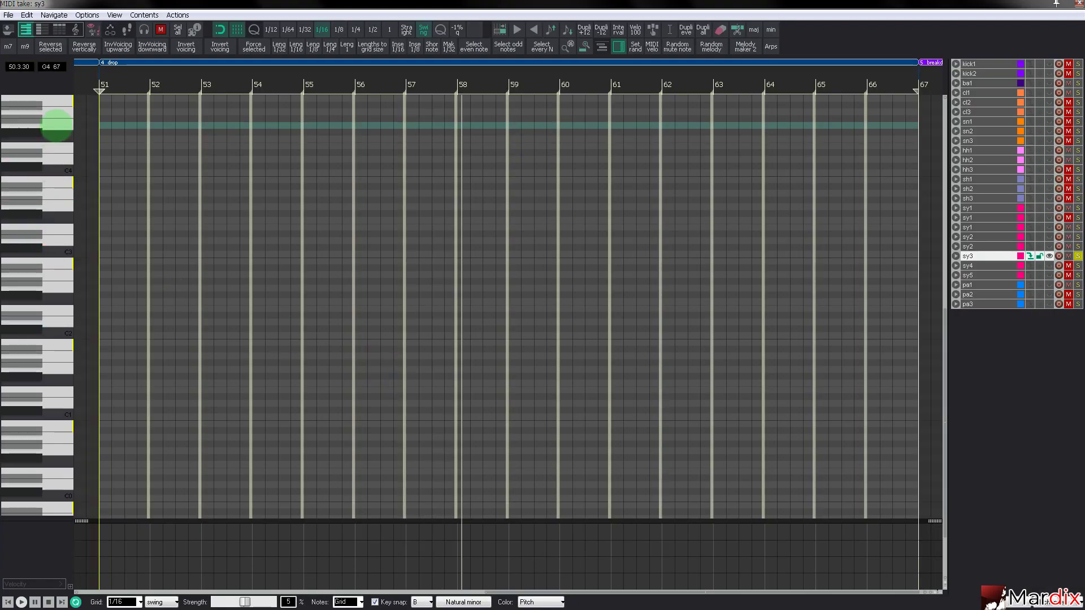
pyautogui.press('Escape')
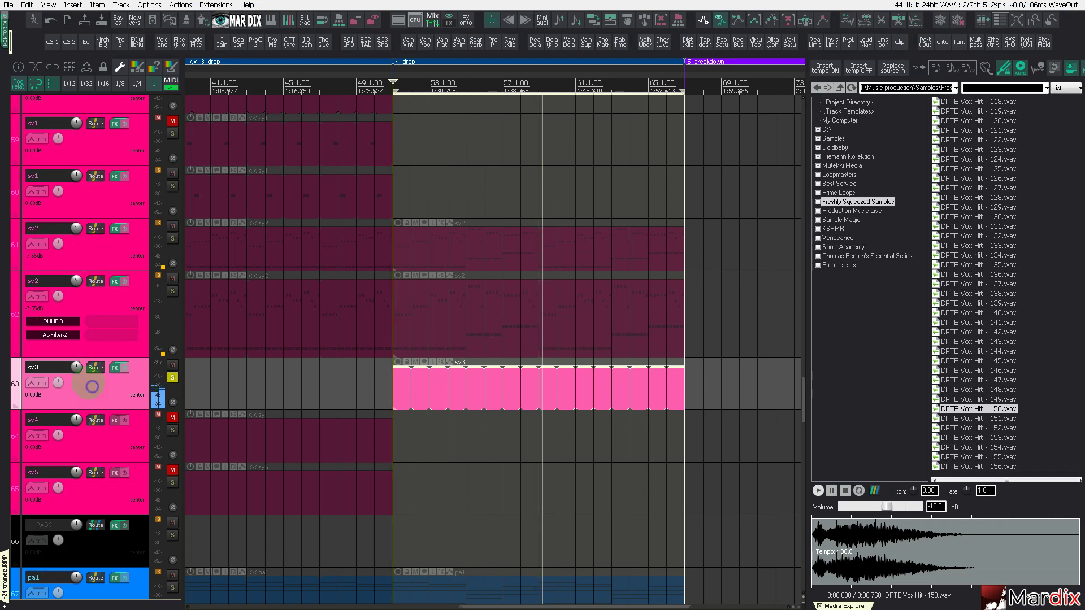
# Step: Switch the sy3 track's Zebra2 patch to the Wake up preset and close the synth window
pyautogui.click(86, 389)
pyautogui.hotkey('shift', 'f')
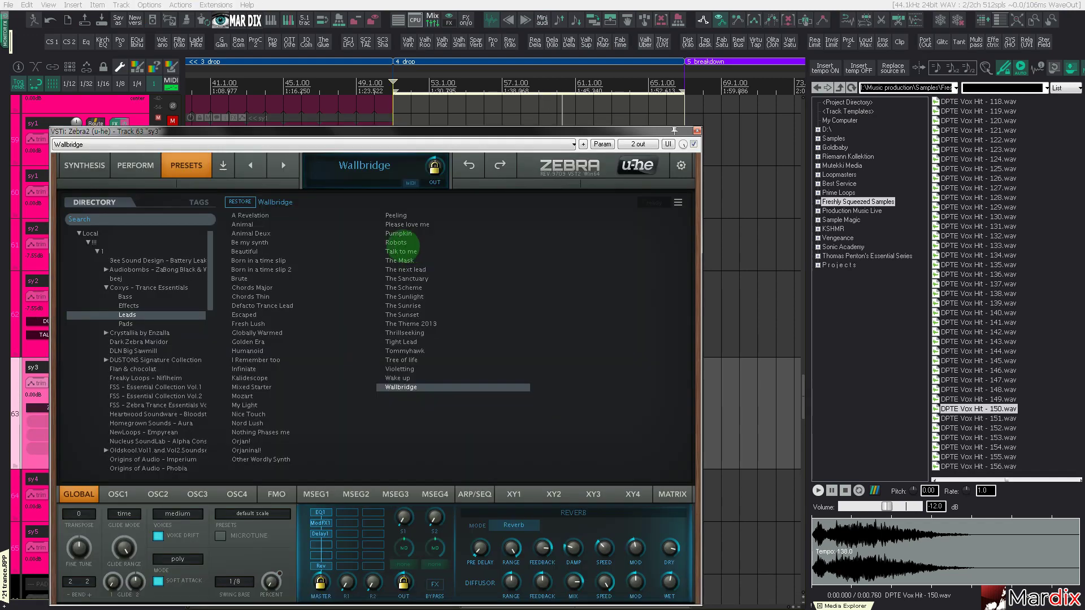
pyautogui.click(402, 378)
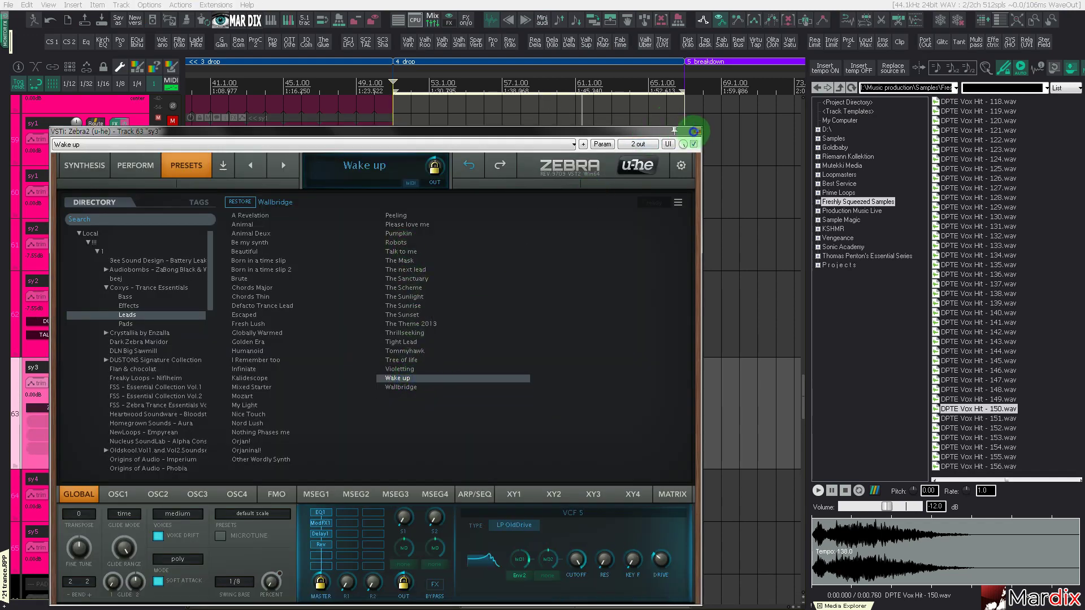
pyautogui.click(694, 131)
# Step: Audition the Wake up patch on the sy3 item's piano keys and unsolo the sy3 track
pyautogui.doubleClick(452, 394)
pyautogui.click(54, 227)
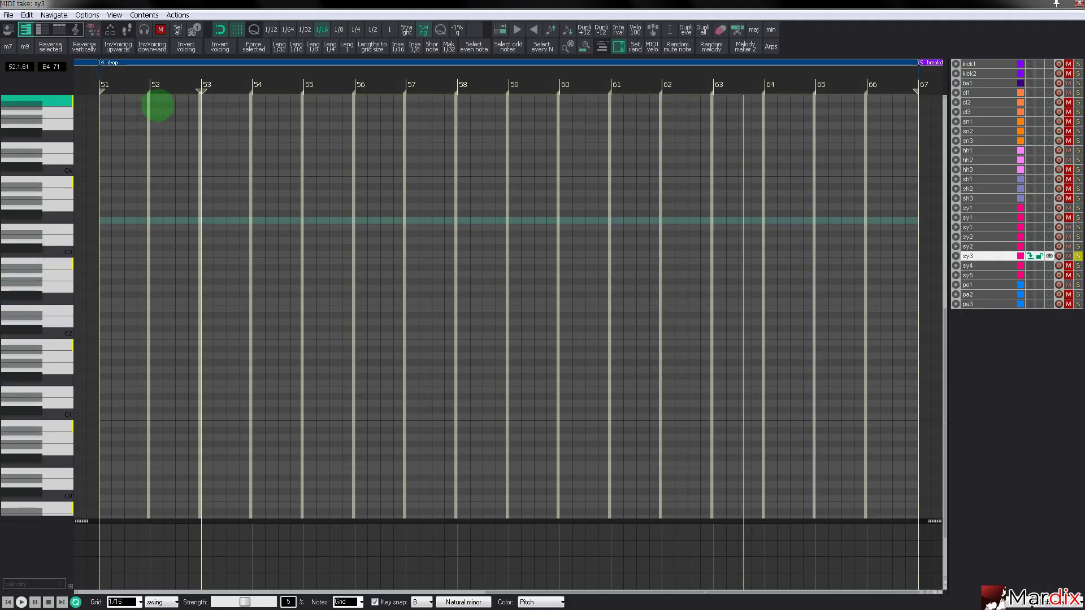
pyautogui.press('Escape')
pyautogui.click(172, 377)
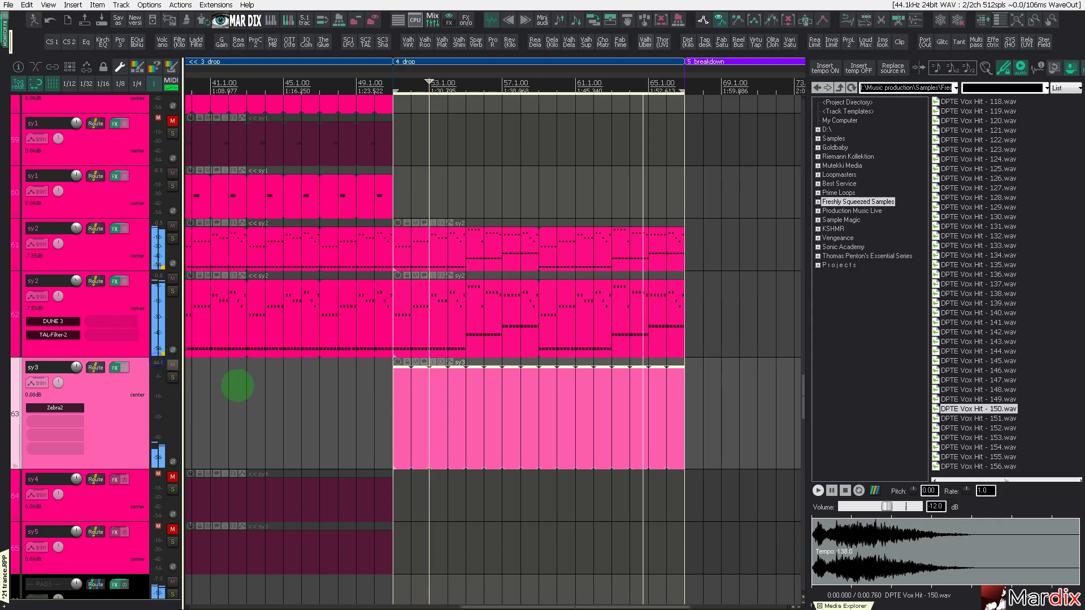
# Step: Open the sy3 item of the 4 drop section for MIDI editing and place a 1/16 B3 note at bar 51
pyautogui.doubleClick(403, 404)
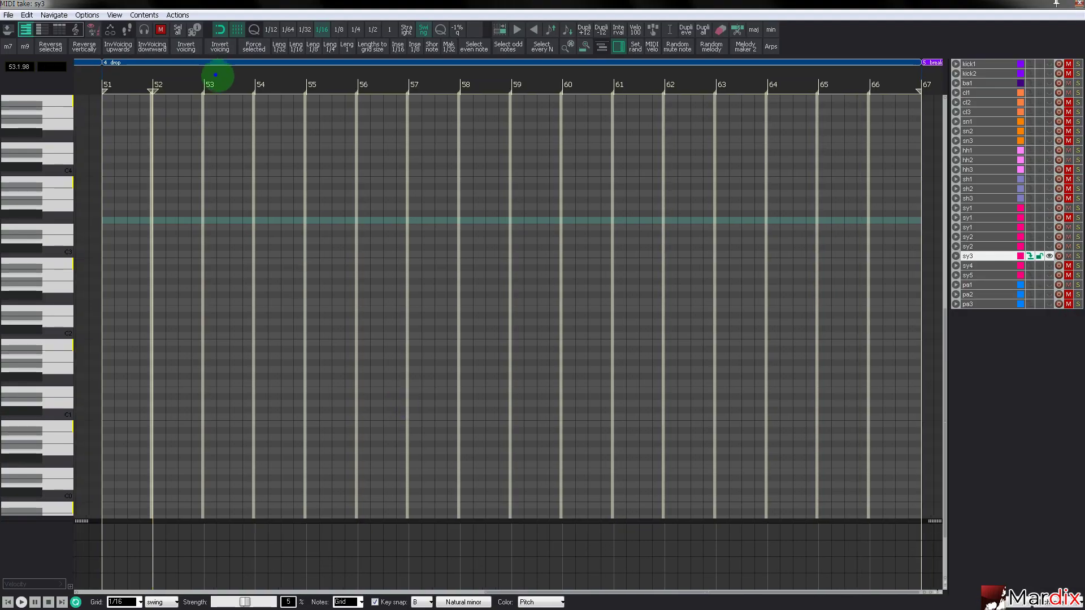
pyautogui.scroll(5, 100, 167)
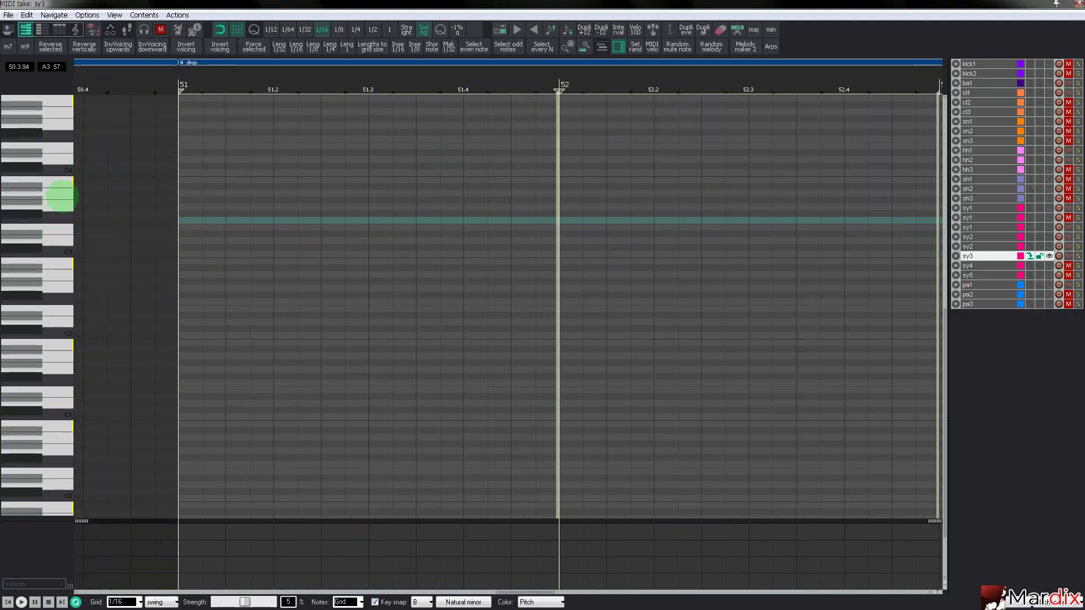
pyautogui.scroll(2, 57, 181)
pyautogui.scroll(4, 187, 195)
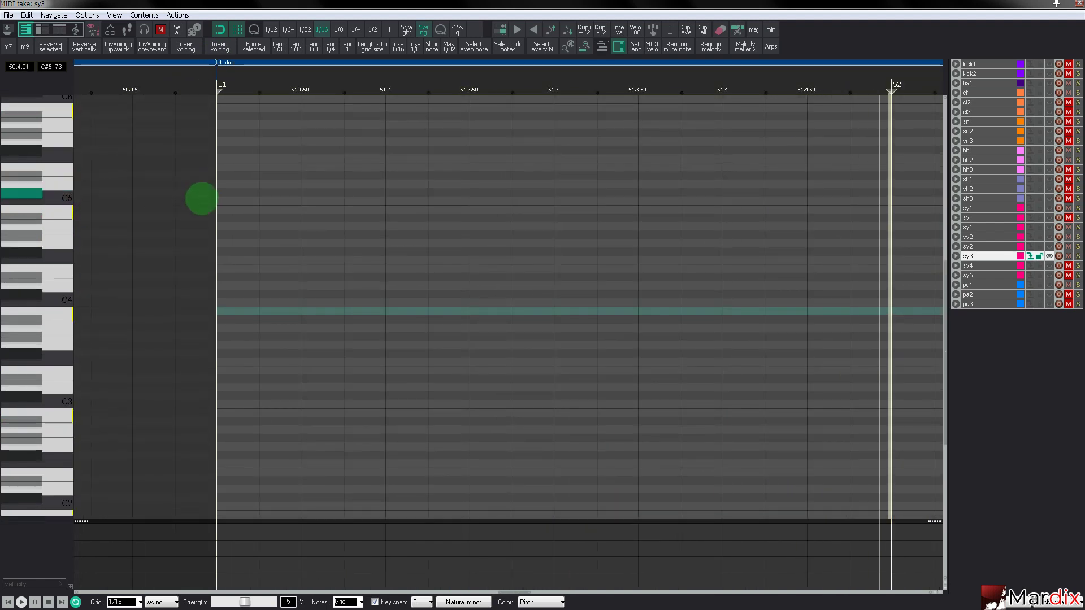
pyautogui.scroll(2, 201, 198)
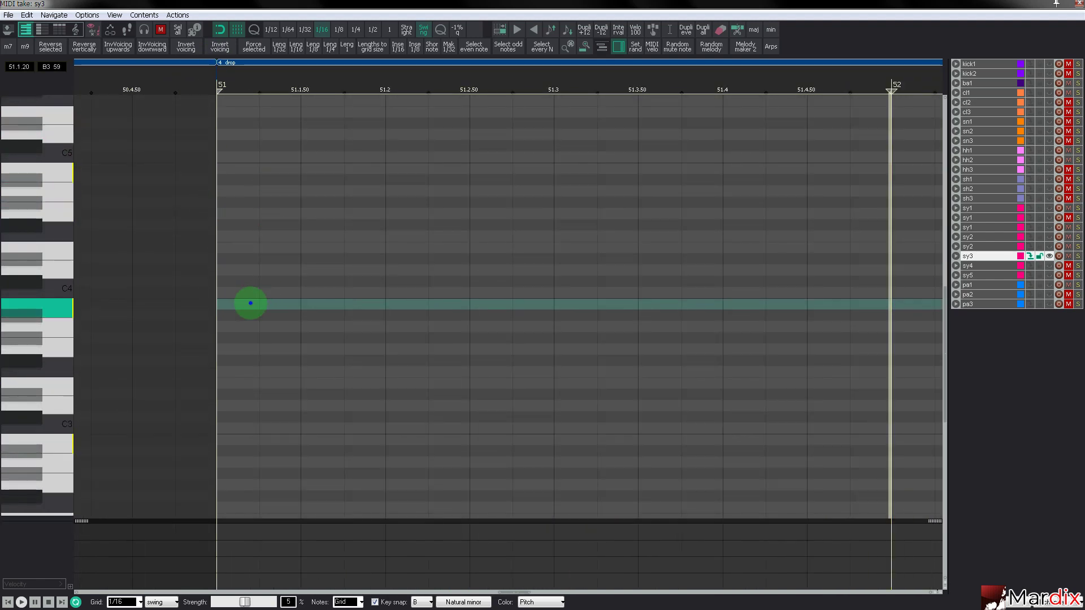
pyautogui.click(251, 303)
pyautogui.click(244, 304)
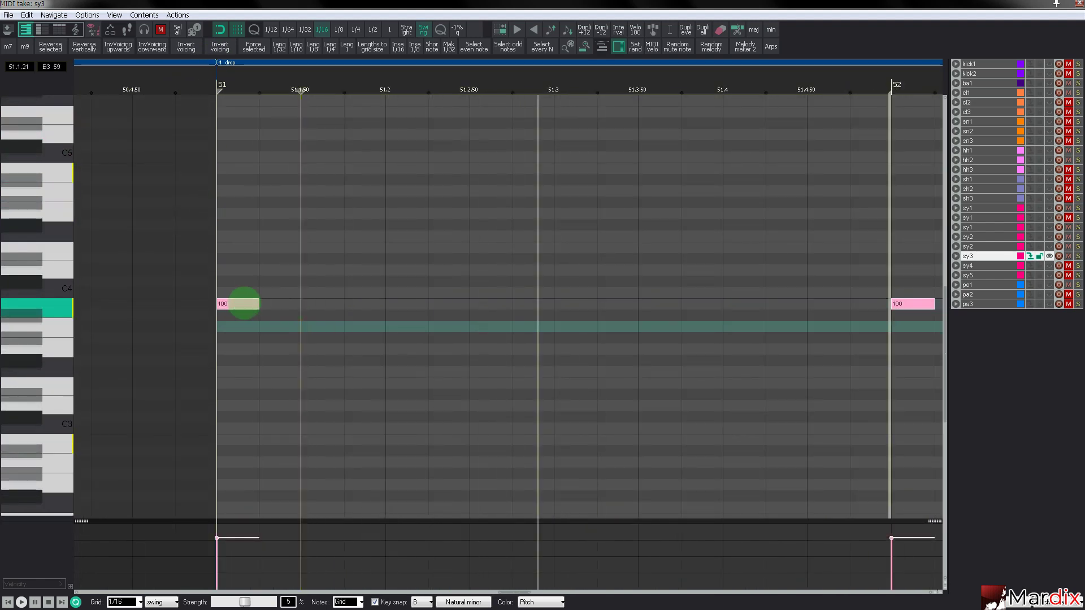
# Step: Set the MIDI grid to straight and copy the B3 note to C#4 on the next 1/16 step
pyautogui.moveTo(244, 306); pyautogui.dragTo(361, 308)
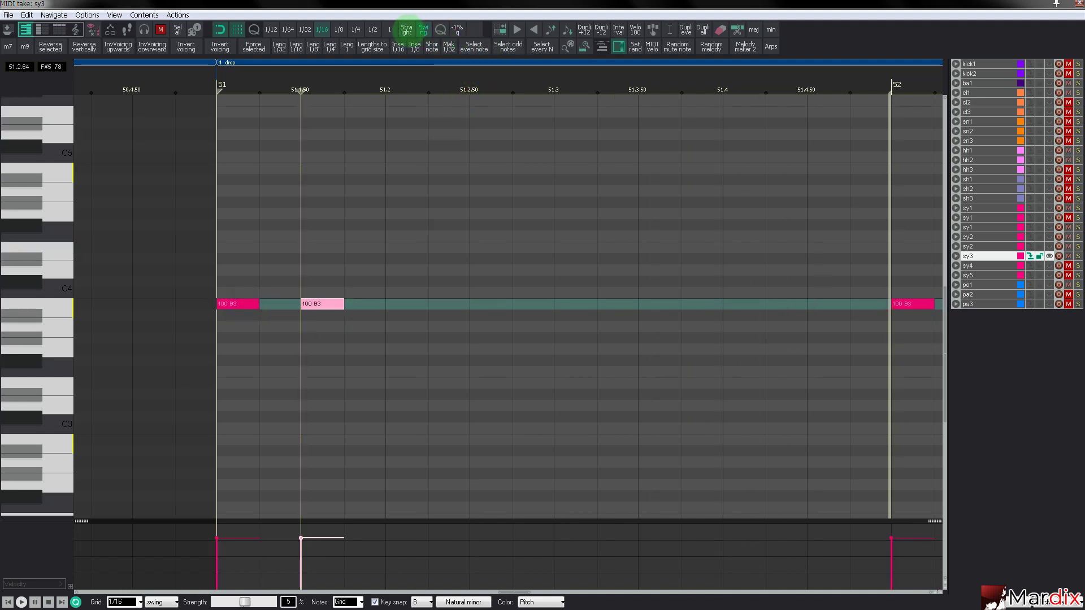
pyautogui.click(406, 30)
pyautogui.click(249, 302)
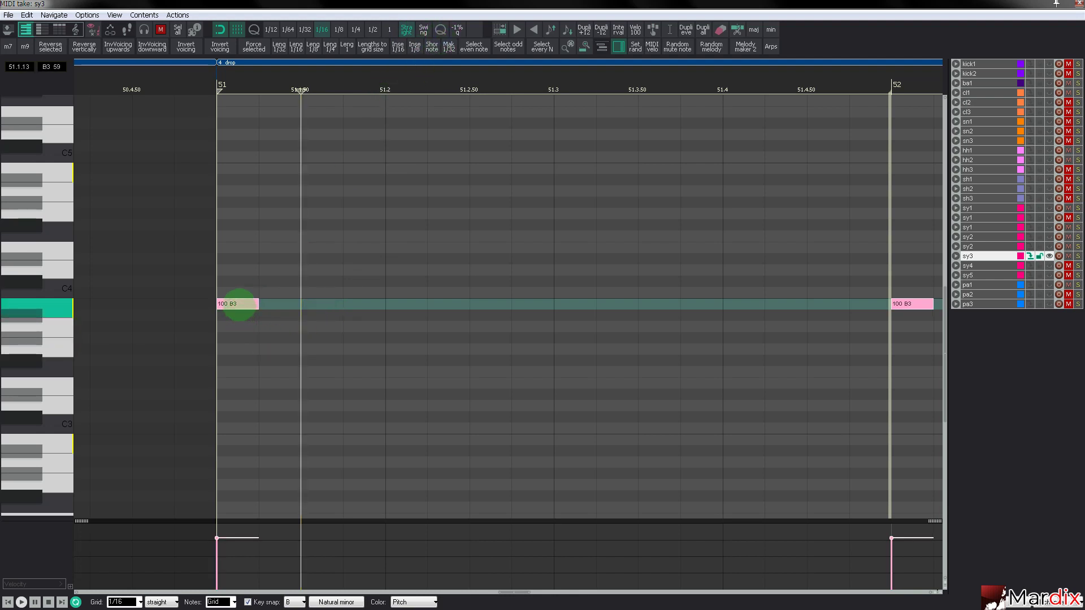
pyautogui.moveTo(238, 304); pyautogui.dragTo(285, 280)
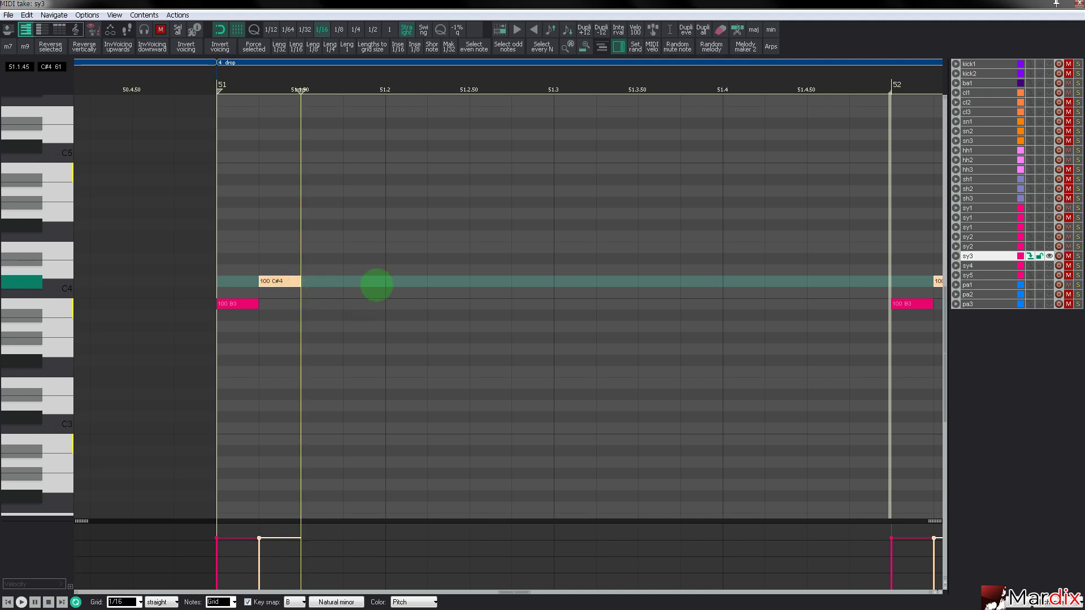
# Step: Switch the sy3 track's Zebra2 patch to the Violetting preset and close the synth window
pyautogui.press('f')
pyautogui.click(721, 372)
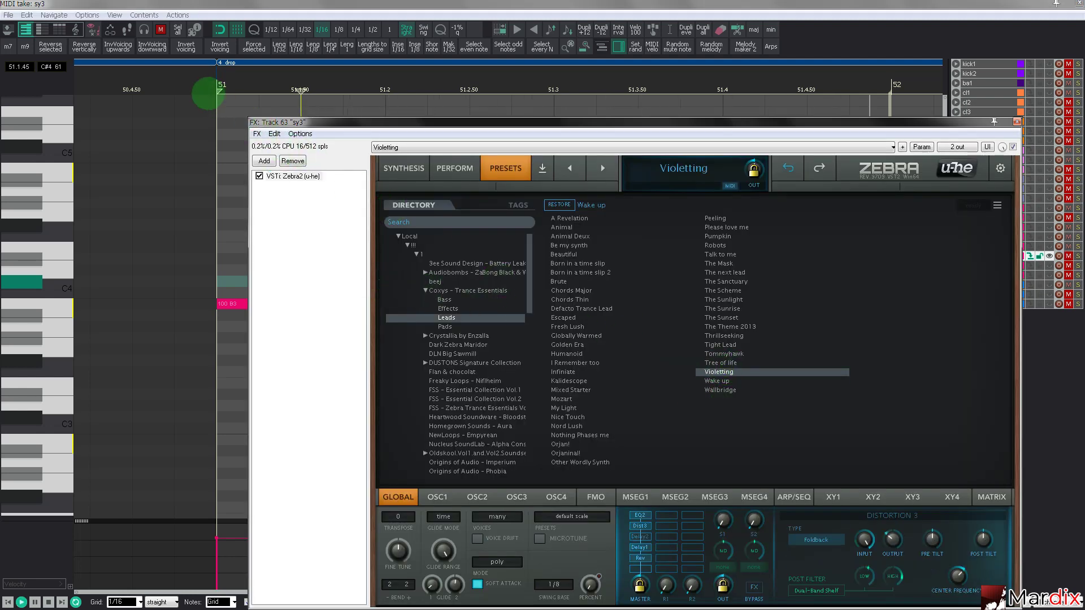
pyautogui.press('Escape')
# Step: Rework the sy3 bar into eighth-note B3, D4 and F#4 followed by a quarter-note A4 on beat three
pyautogui.moveTo(284, 281); pyautogui.dragTo(383, 281)
pyautogui.moveTo(255, 306); pyautogui.dragTo(316, 270)
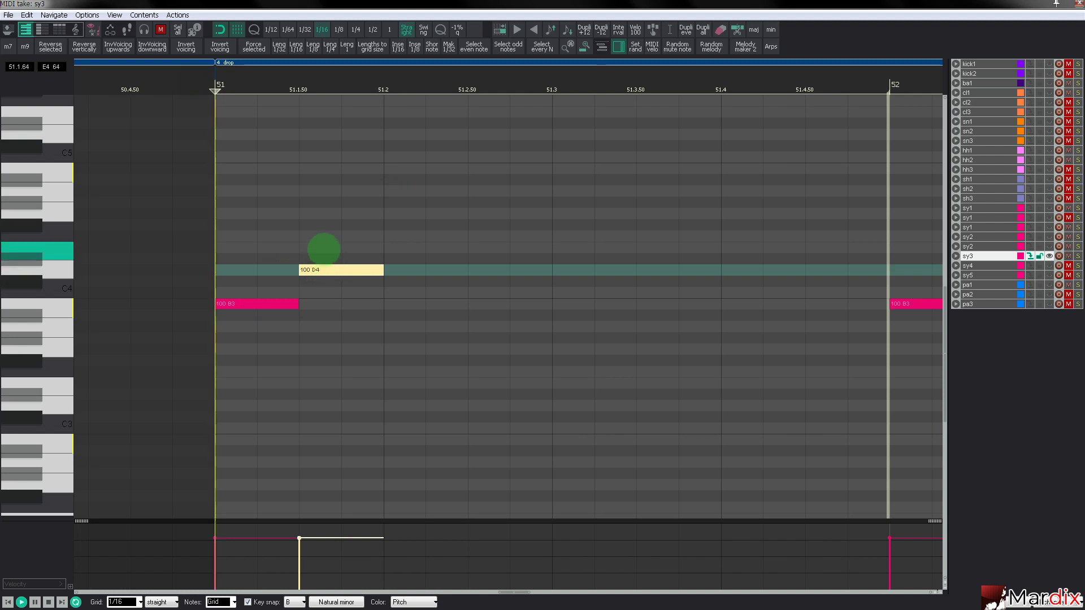
pyautogui.scroll(-3, 323, 251)
pyautogui.moveTo(404, 81); pyautogui.dragTo(365, 80)
pyautogui.moveTo(305, 261); pyautogui.dragTo(498, 198)
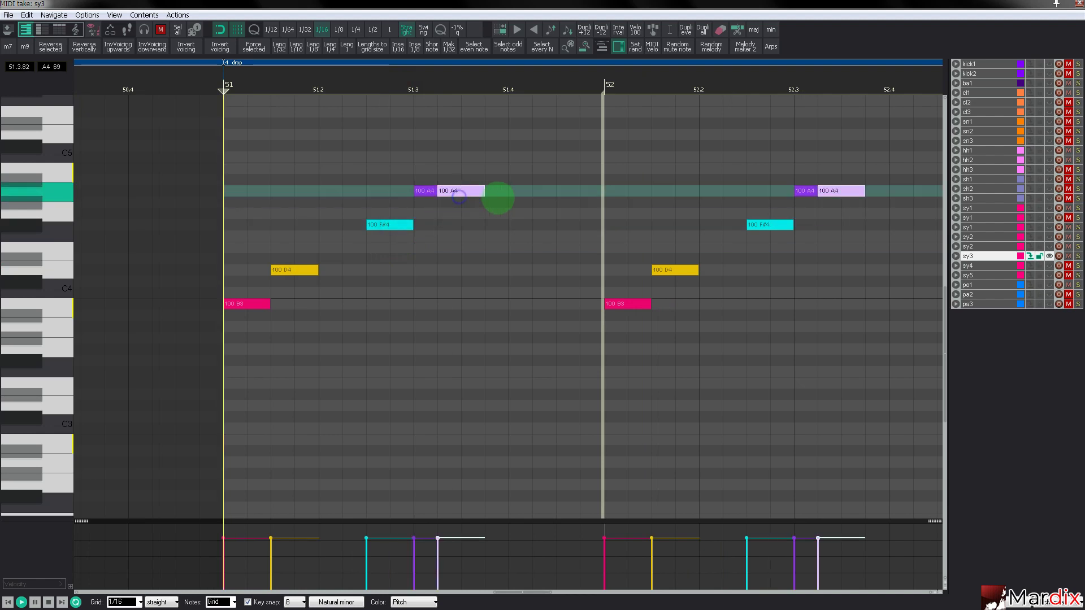
pyautogui.doubleClick(461, 192)
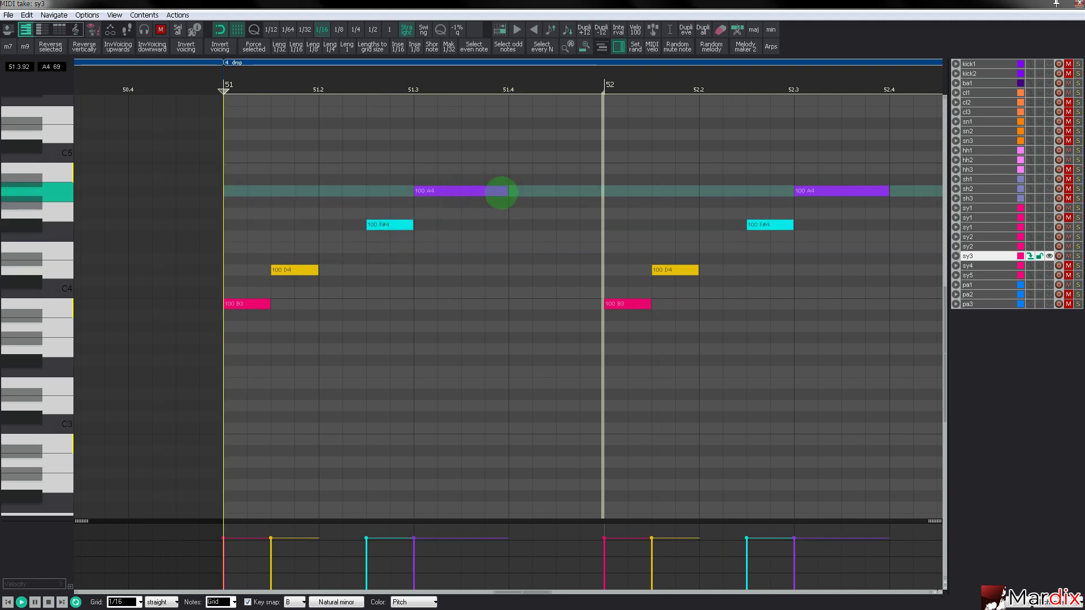
# Step: Try B4 and D5 notes on the fourth beat of the sy3 bar and listen to the loop
pyautogui.moveTo(460, 190); pyautogui.dragTo(569, 174)
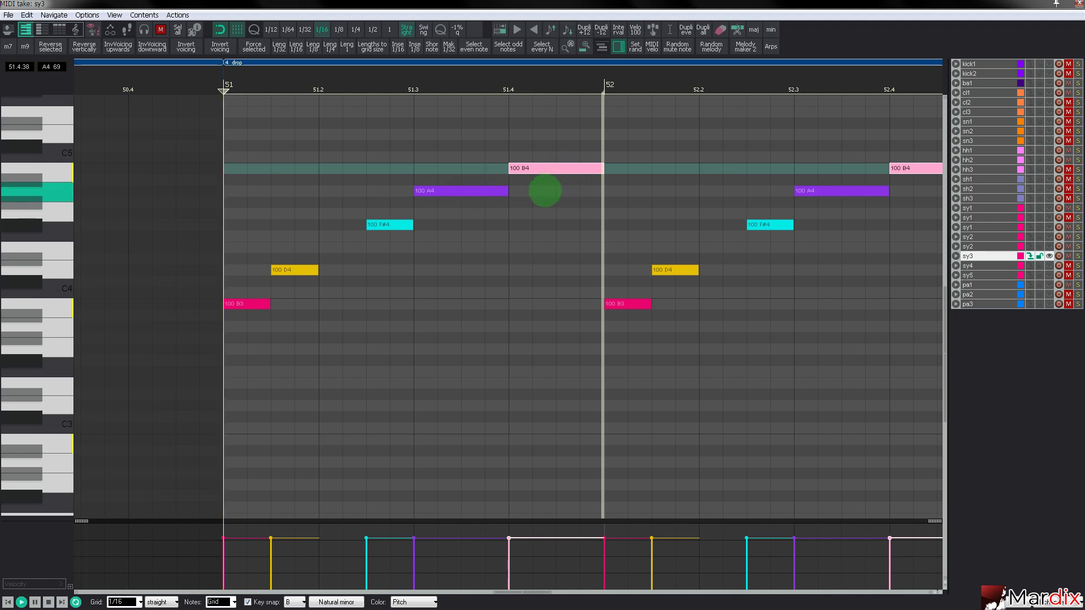
pyautogui.moveTo(474, 79); pyautogui.dragTo(452, 80)
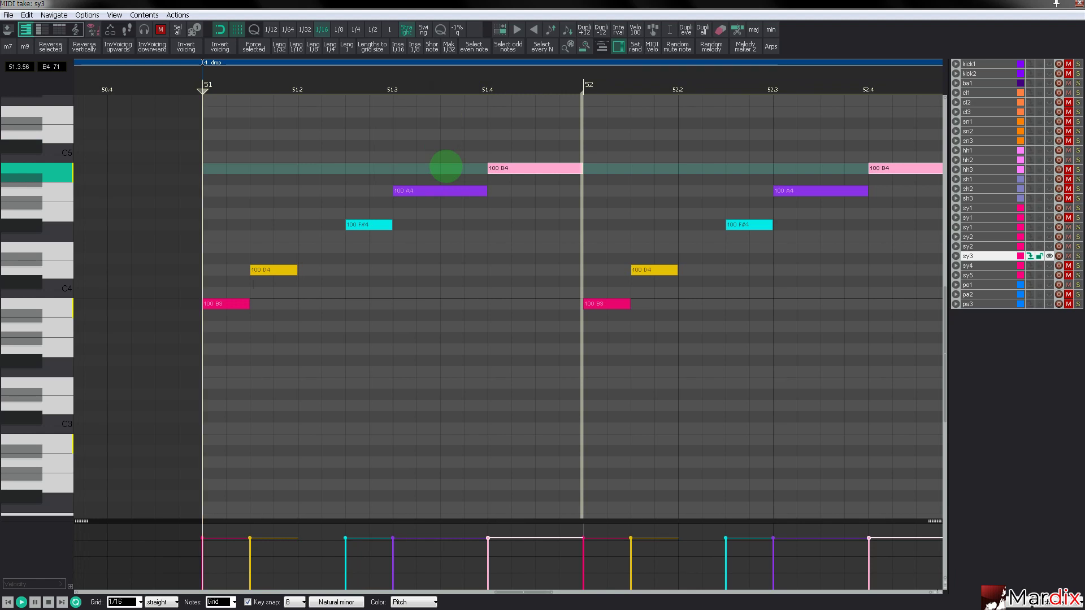
pyautogui.moveTo(491, 167)
pyautogui.mouseDown()
pyautogui.moveTo(513, 137)
pyautogui.moveTo(549, 135)
pyautogui.moveTo(574, 170)
pyautogui.mouseUp()
pyautogui.click(579, 131)
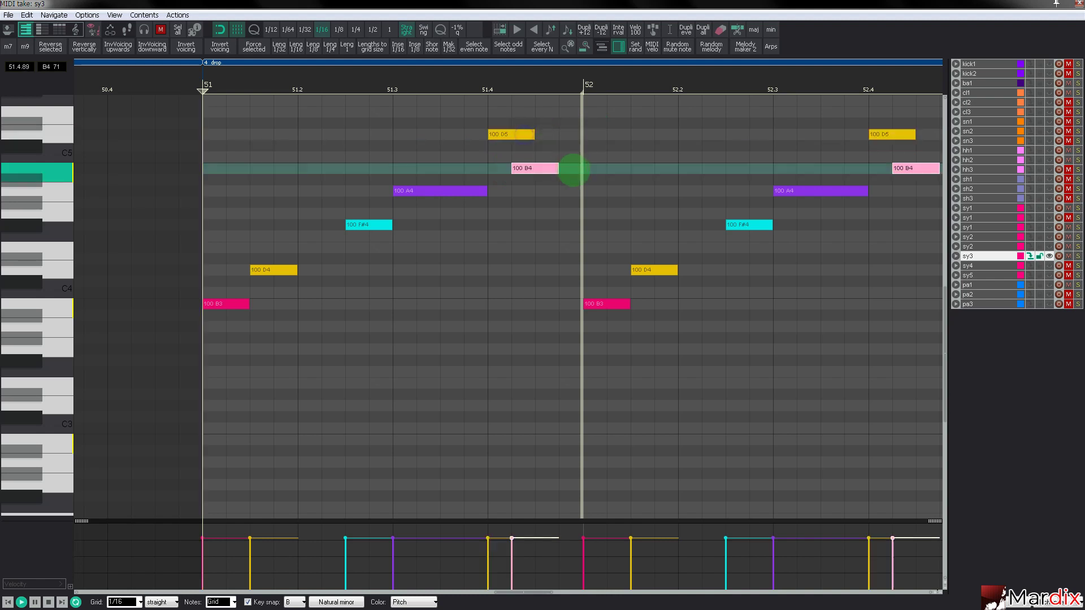
pyautogui.press('space')
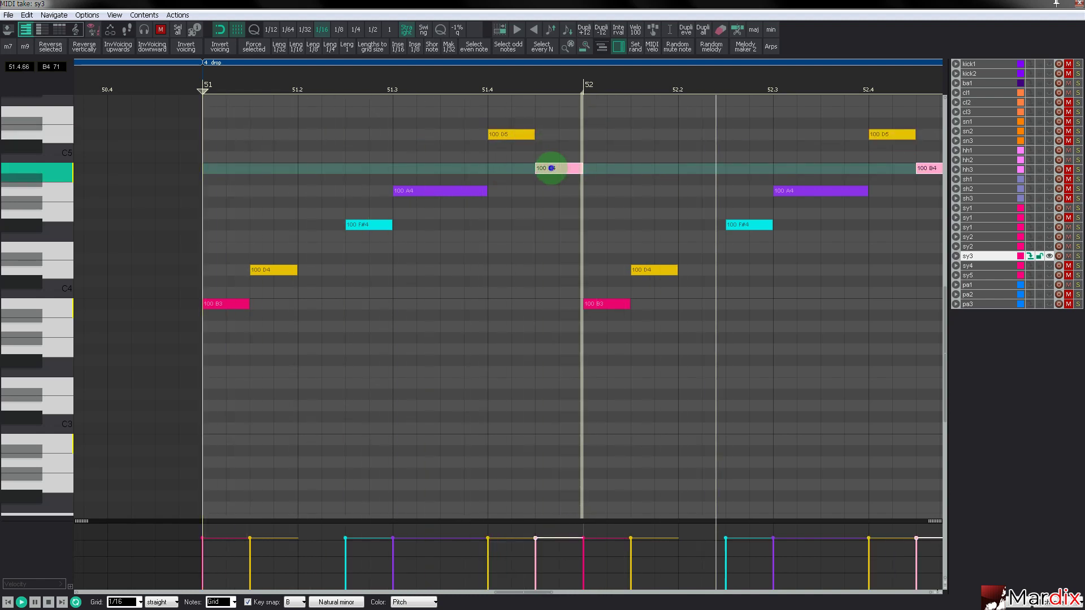
# Step: Remove the B4 and D5 notes from beat four and lower the A4 on beat three to C#4
pyautogui.moveTo(551, 168); pyautogui.dragTo(475, 189)
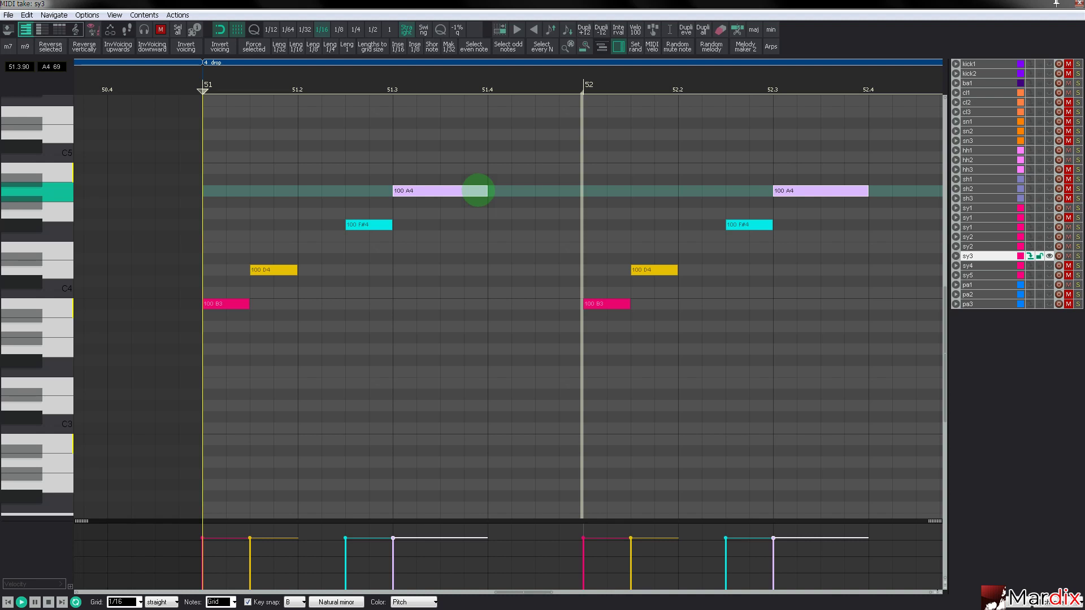
pyautogui.moveTo(465, 191); pyautogui.dragTo(458, 284)
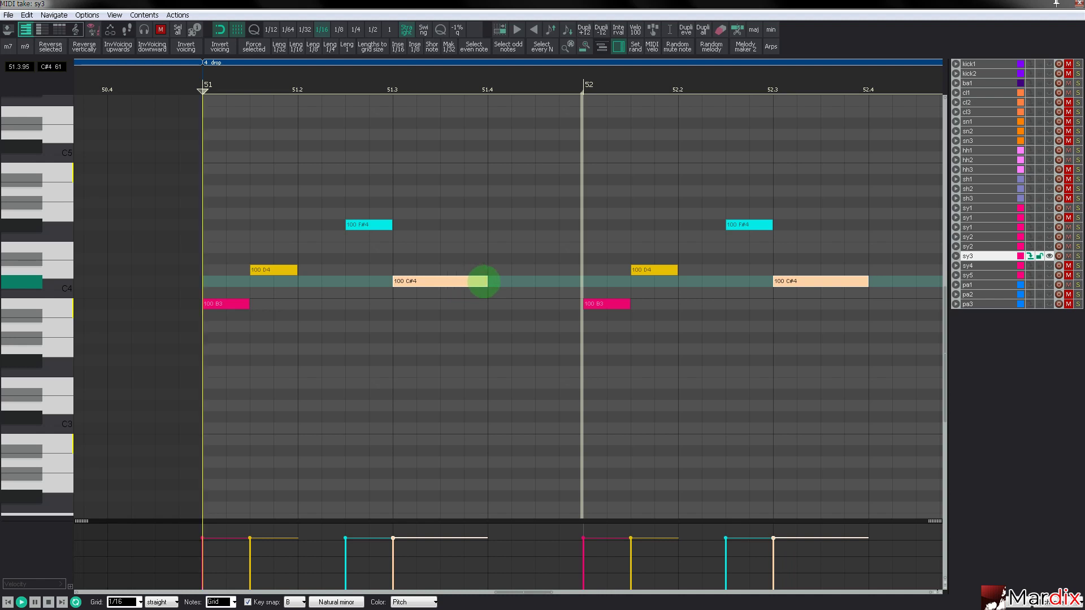
pyautogui.moveTo(484, 281); pyautogui.dragTo(477, 325)
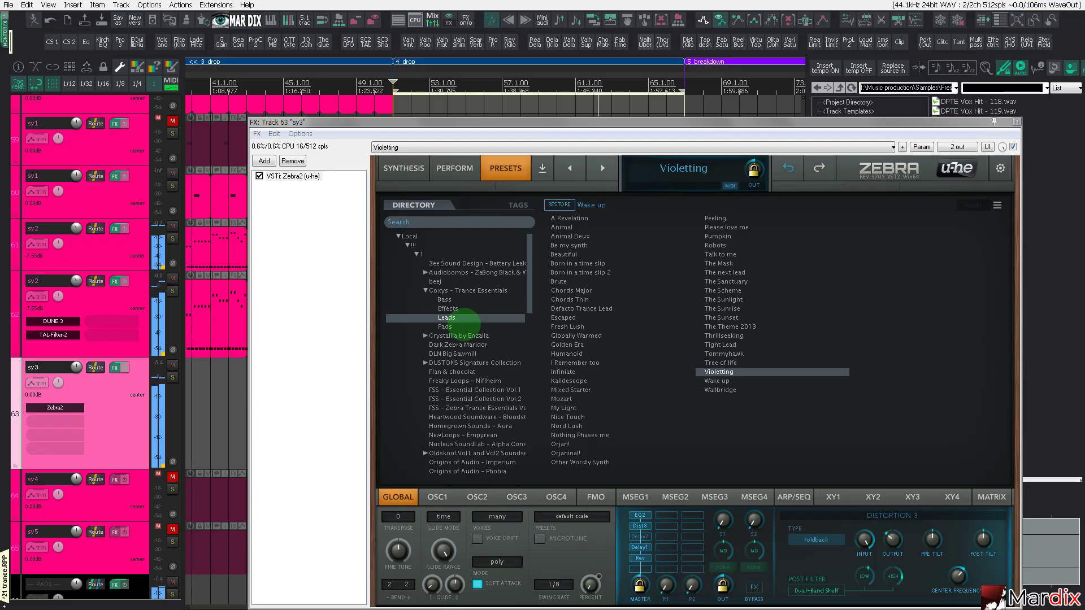
# Step: Audition the Zebra2 lead presets from Tree of life up to The Sanctuary and load The Scheme for sy3
pyautogui.click(721, 363)
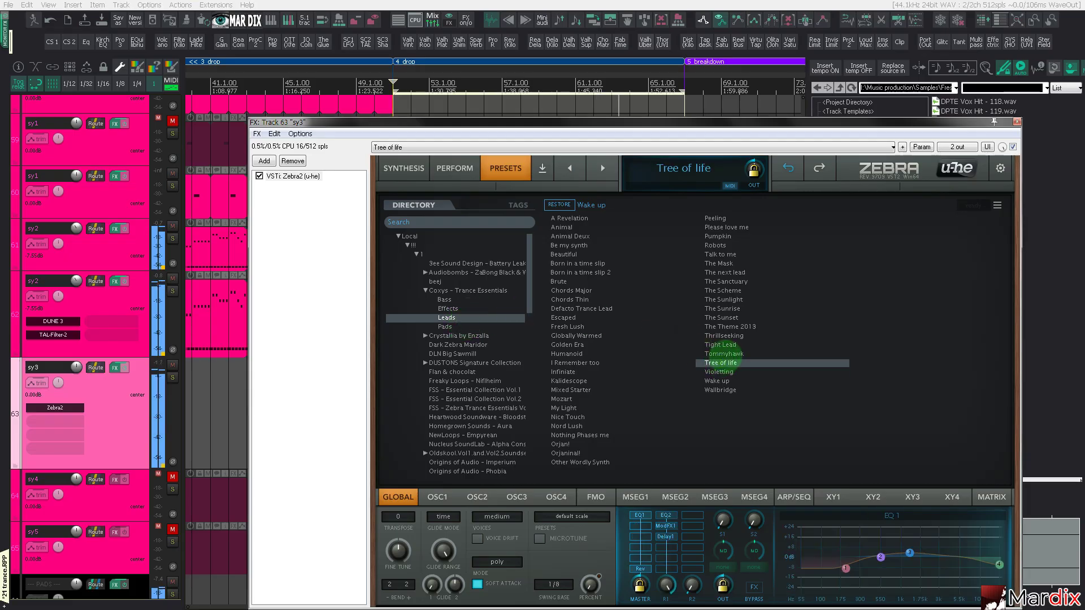
pyautogui.click(724, 354)
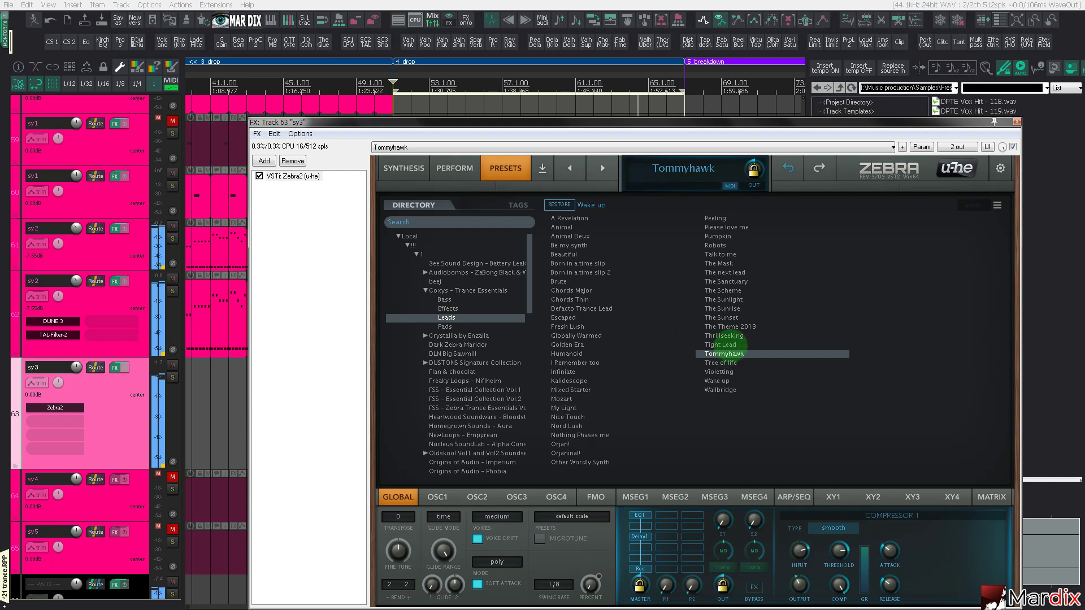
pyautogui.press('Up')
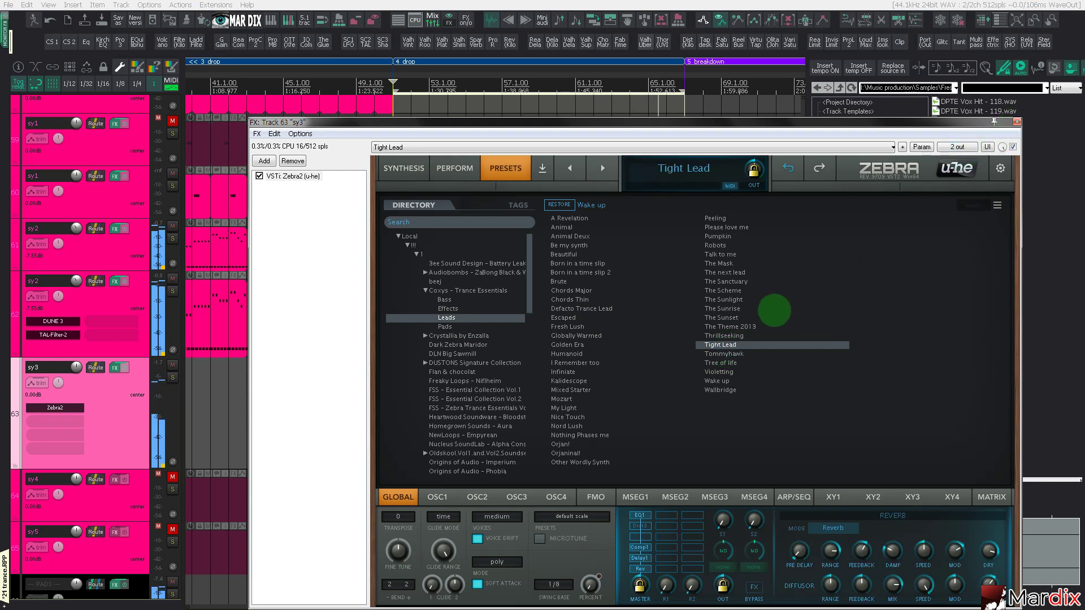
pyautogui.press('Up')
pyautogui.press('Up')
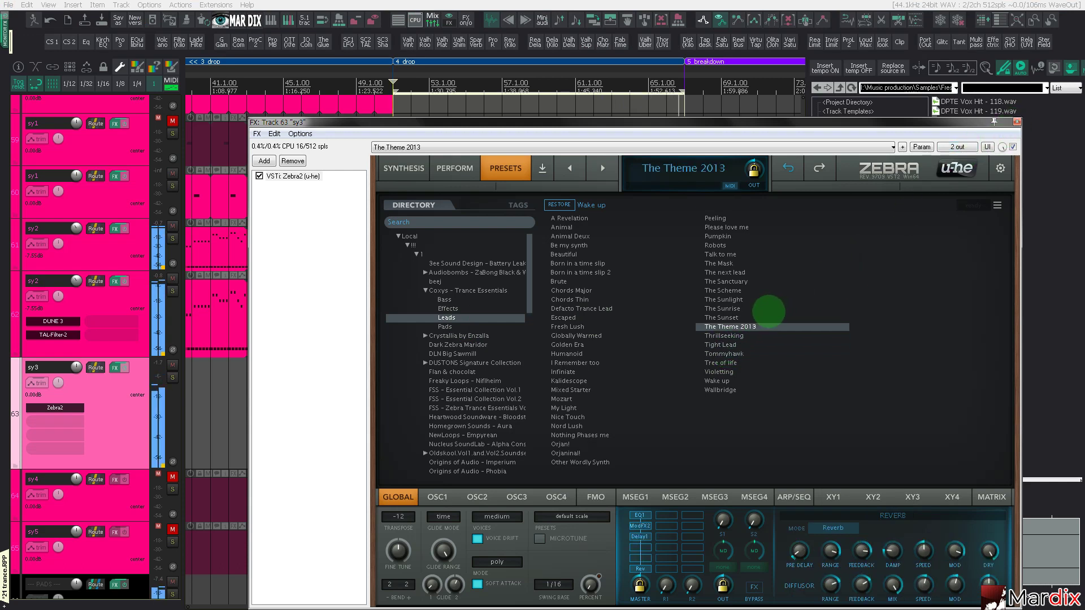
pyautogui.press('Up')
pyautogui.press('Up')
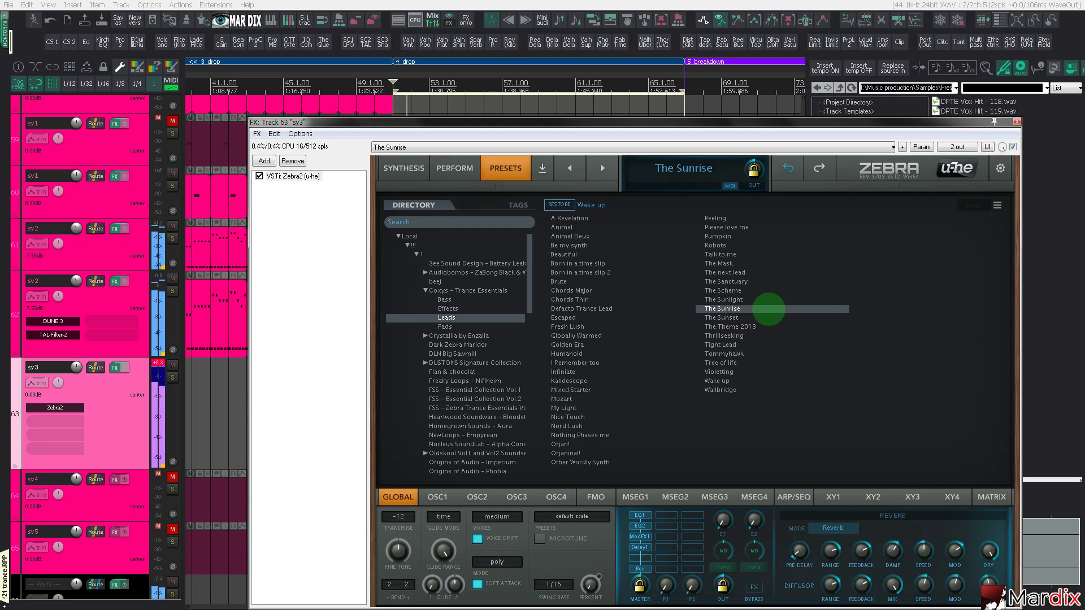
pyautogui.press('Up')
pyautogui.press('Up')
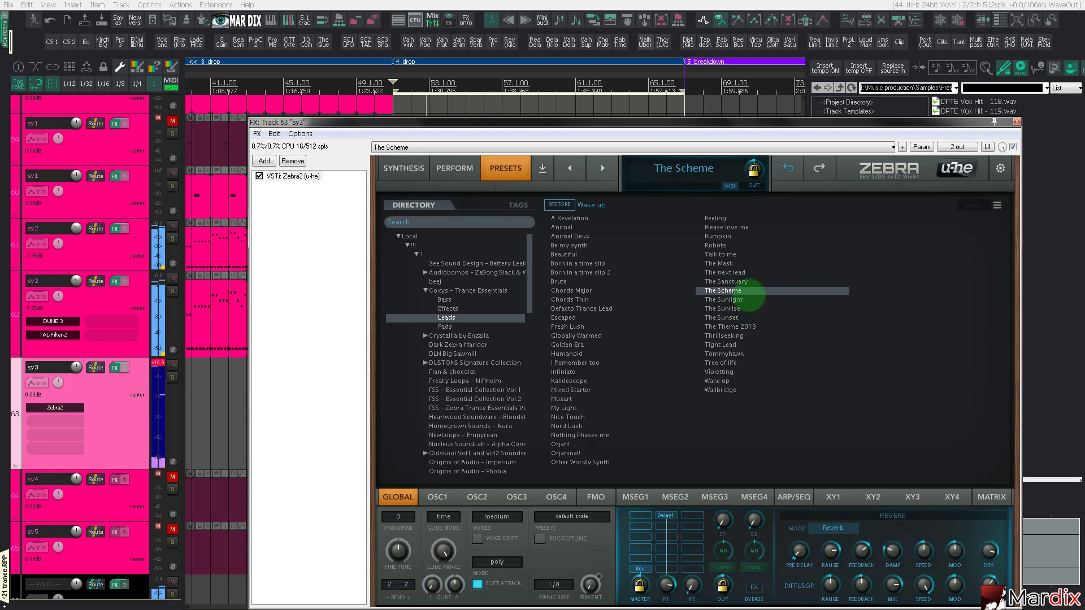
pyautogui.press('Up')
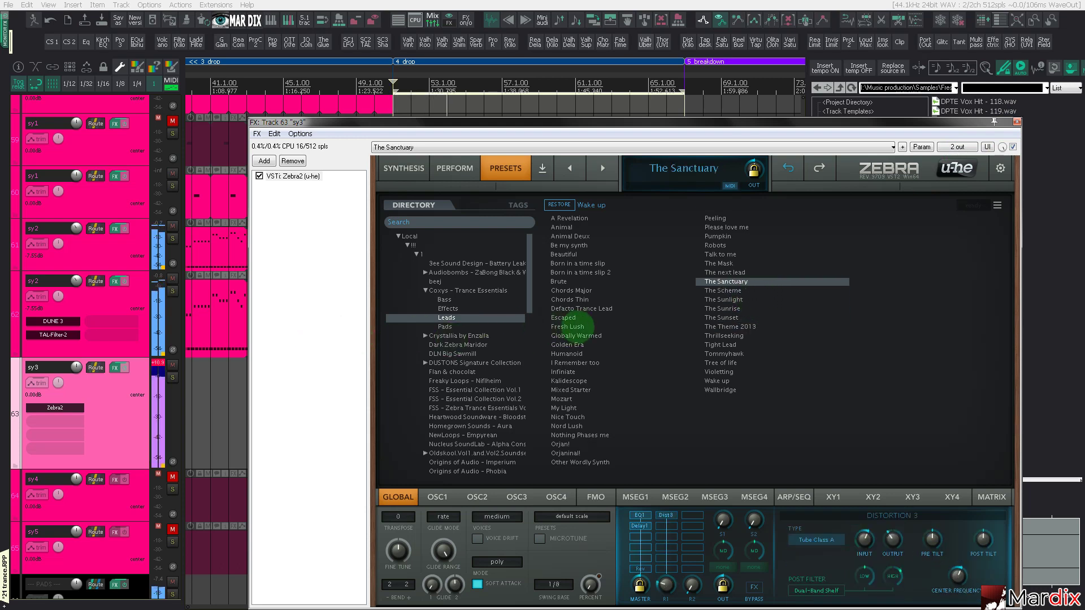
pyautogui.press('Down')
# Step: Show the synthesis controls of The Scheme patch
pyautogui.click(452, 169)
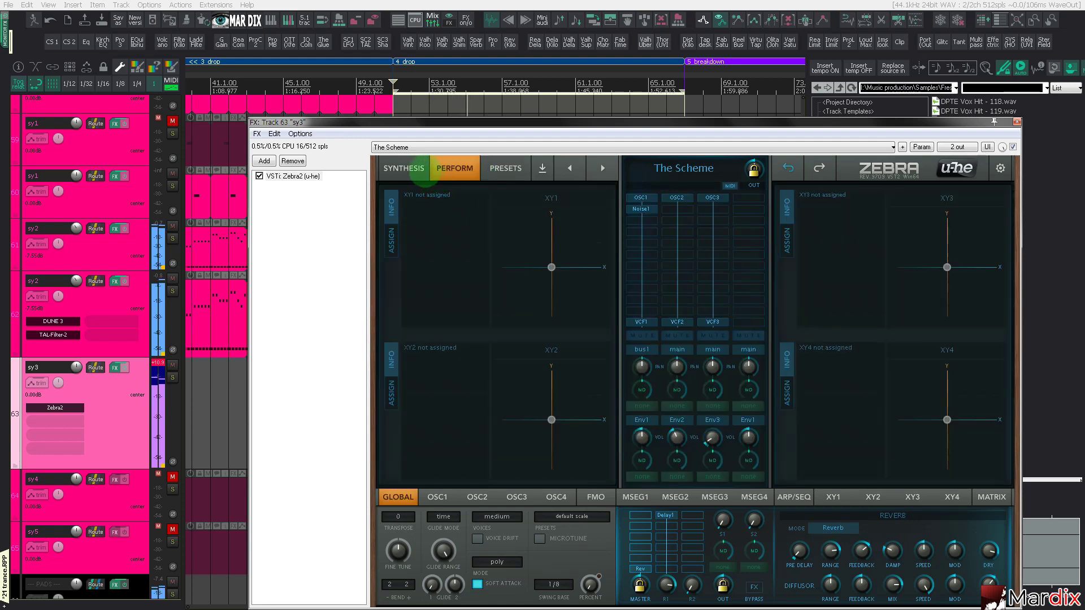
pyautogui.click(410, 166)
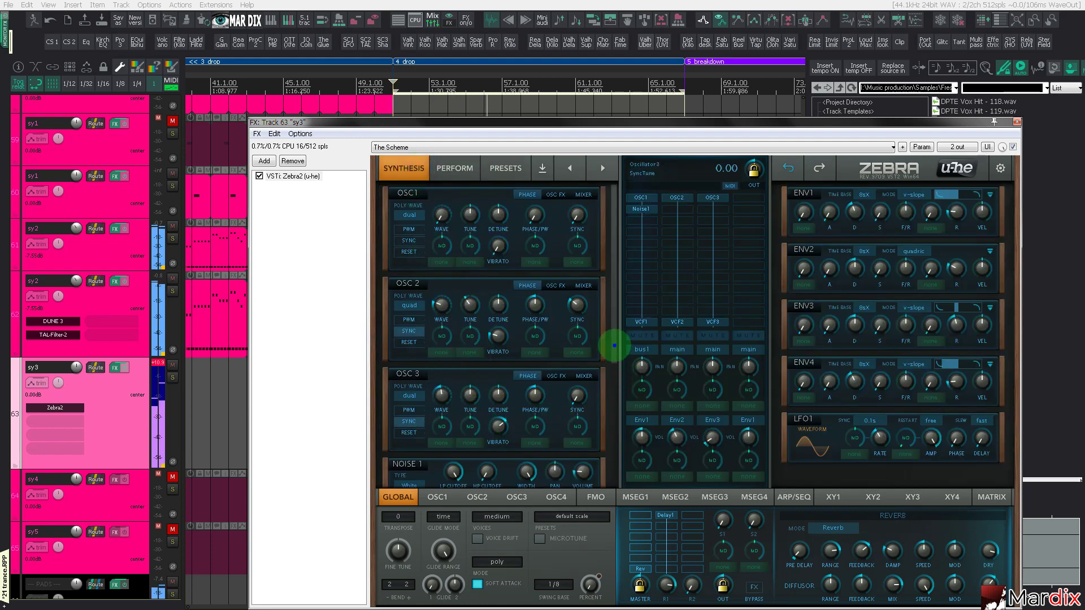
# Step: Check the sy3 track's Zebra2 patch and listen to the track soloed, then back in the full mix
pyautogui.moveTo(615, 345); pyautogui.dragTo(619, 453)
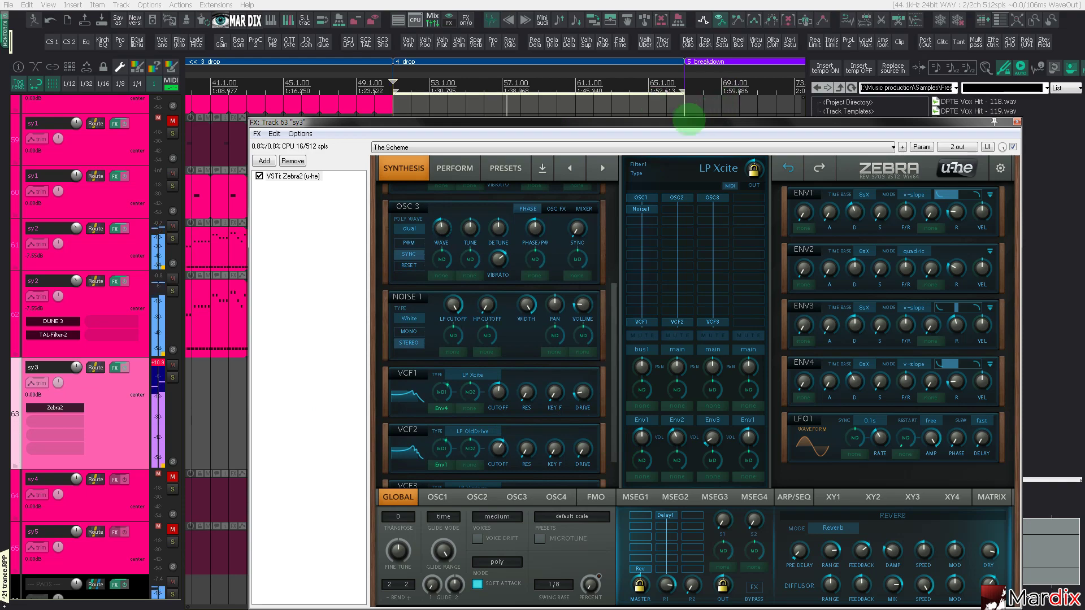
pyautogui.moveTo(689, 120); pyautogui.dragTo(974, 316)
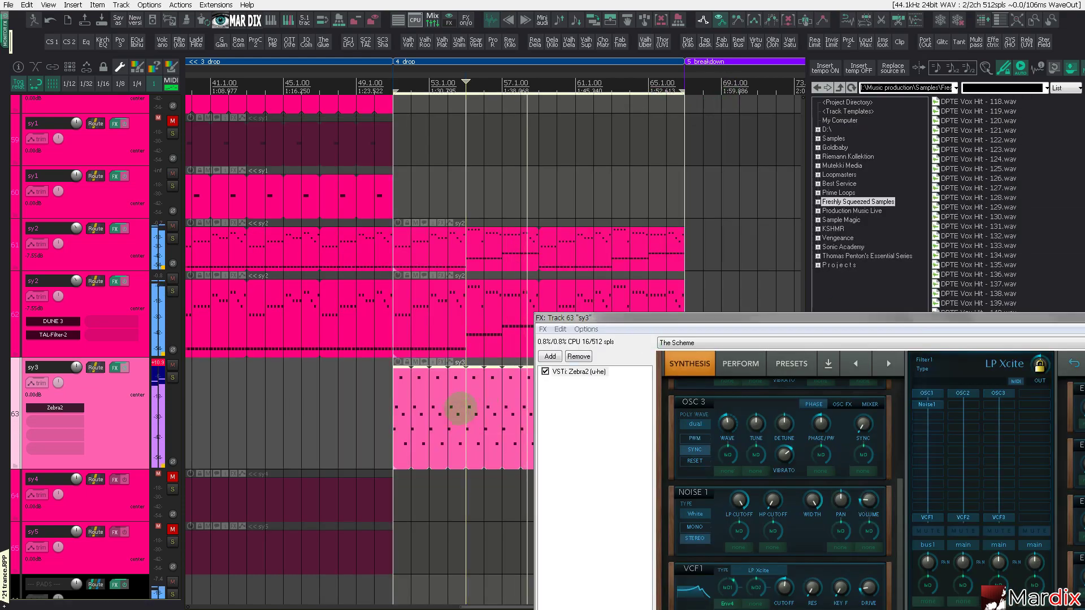
pyautogui.moveTo(580, 319); pyautogui.dragTo(548, 248)
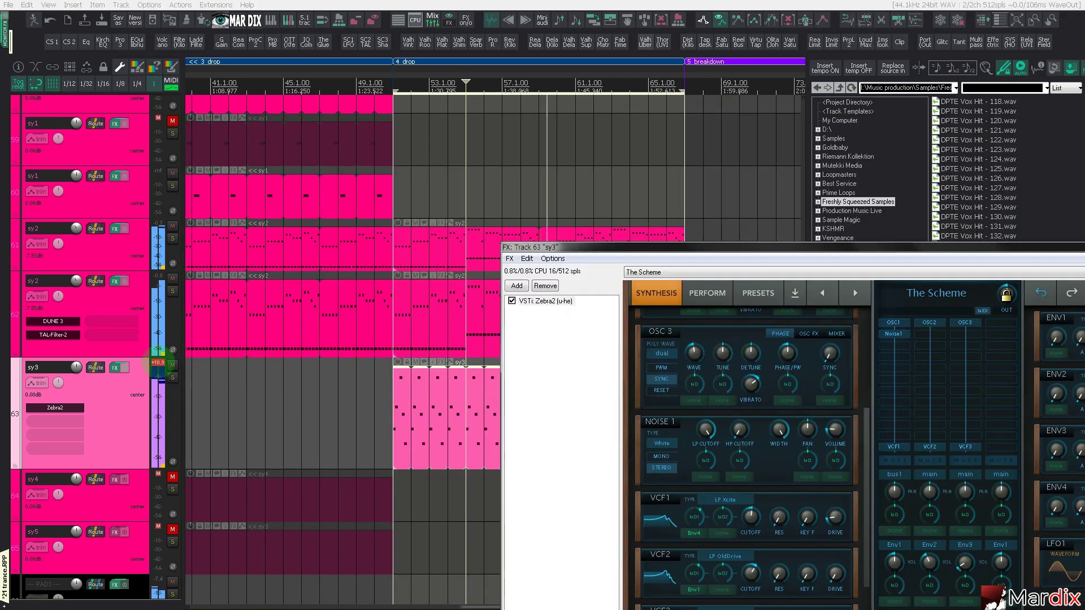
pyautogui.click(172, 377)
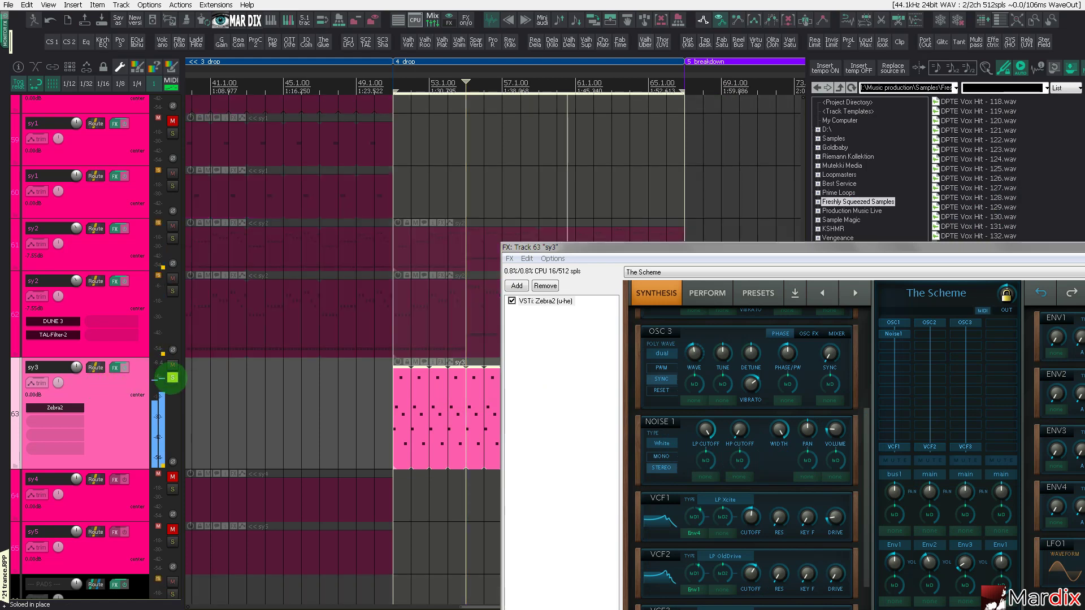
pyautogui.click(172, 378)
pyautogui.moveTo(577, 252); pyautogui.dragTo(324, 109)
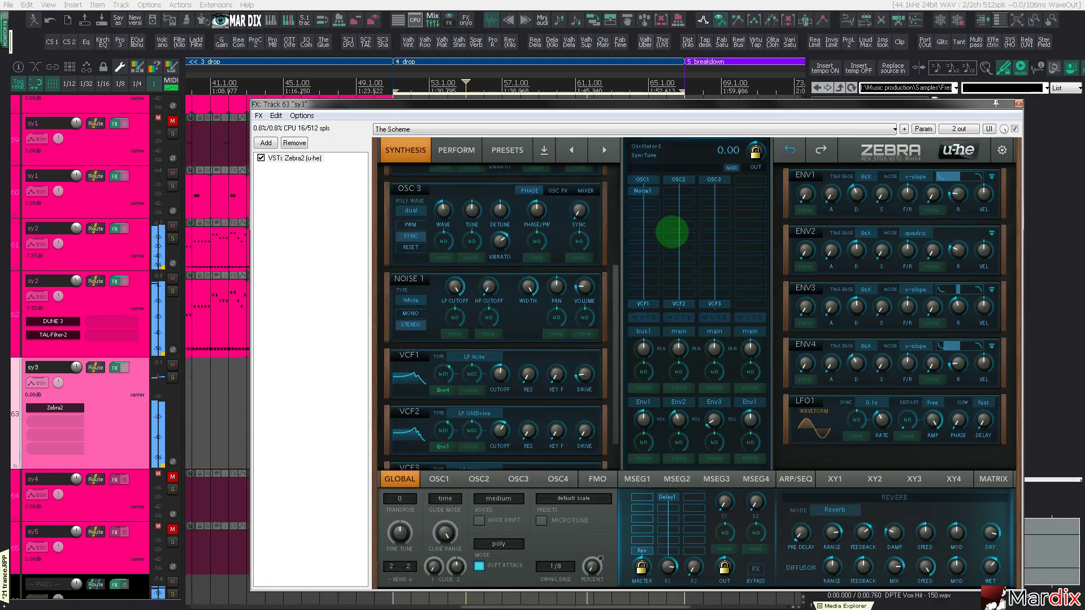
# Step: Audition Zebra2 lead presets The Sanctuary, The next lead, The Mask and Talk to me, then load The Mask and close the synth window
pyautogui.click(507, 150)
pyautogui.click(725, 263)
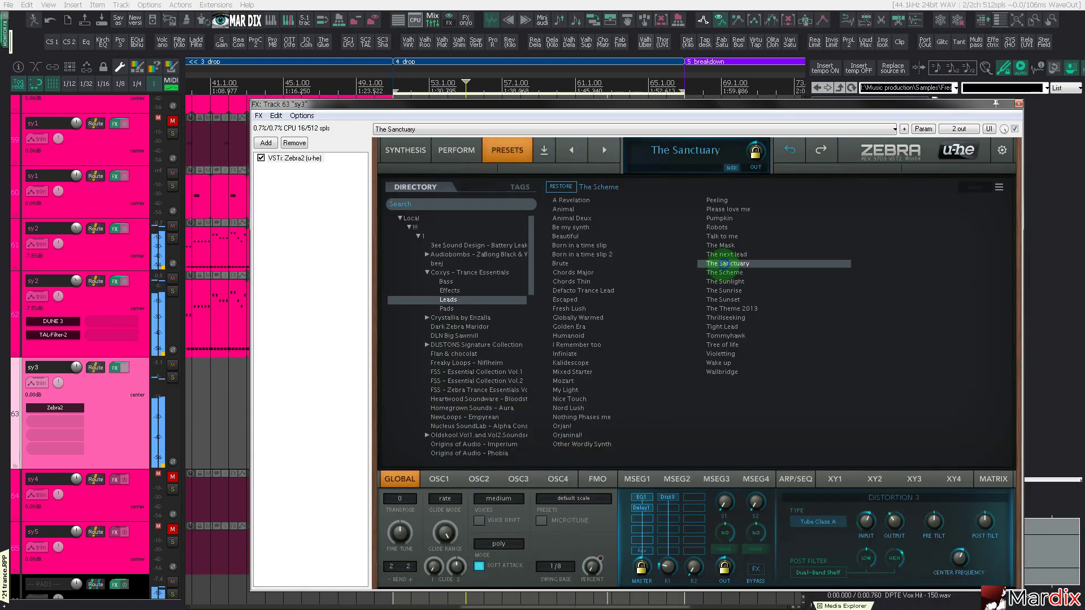
pyautogui.click(725, 254)
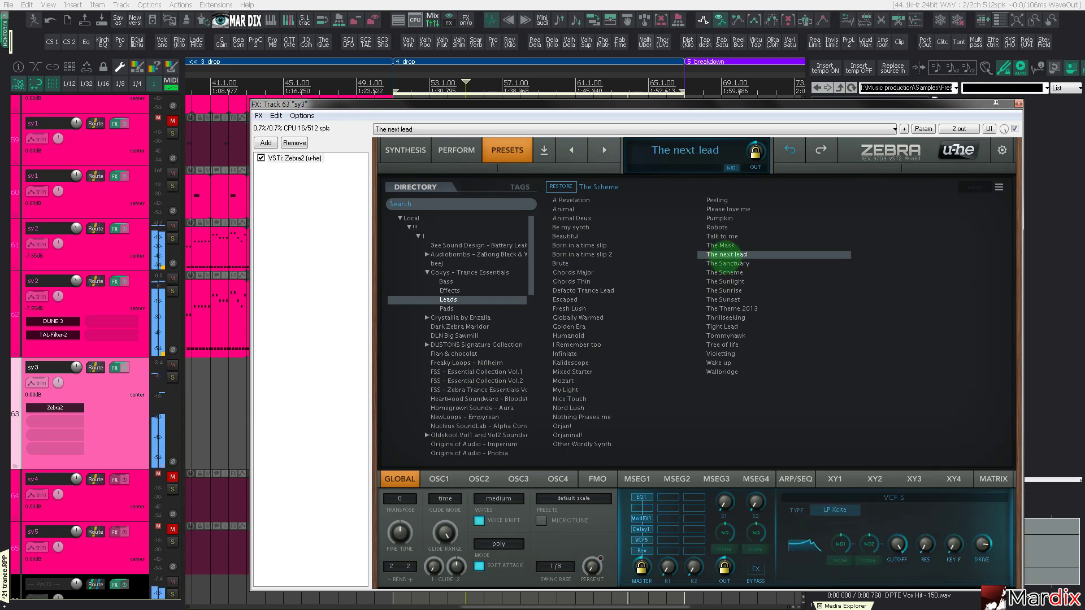
pyautogui.click(720, 245)
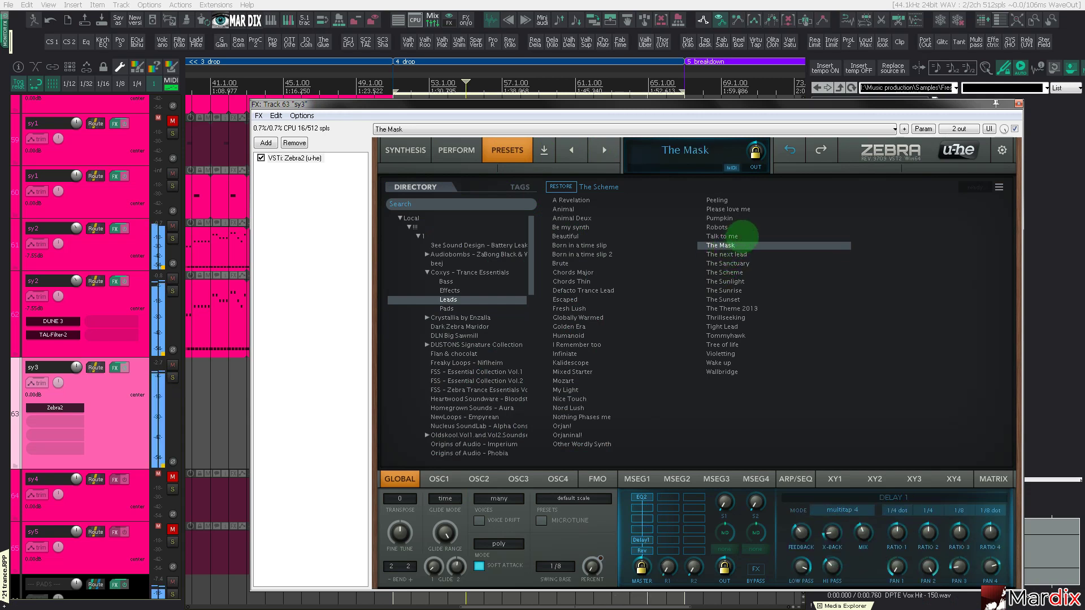
pyautogui.click(735, 236)
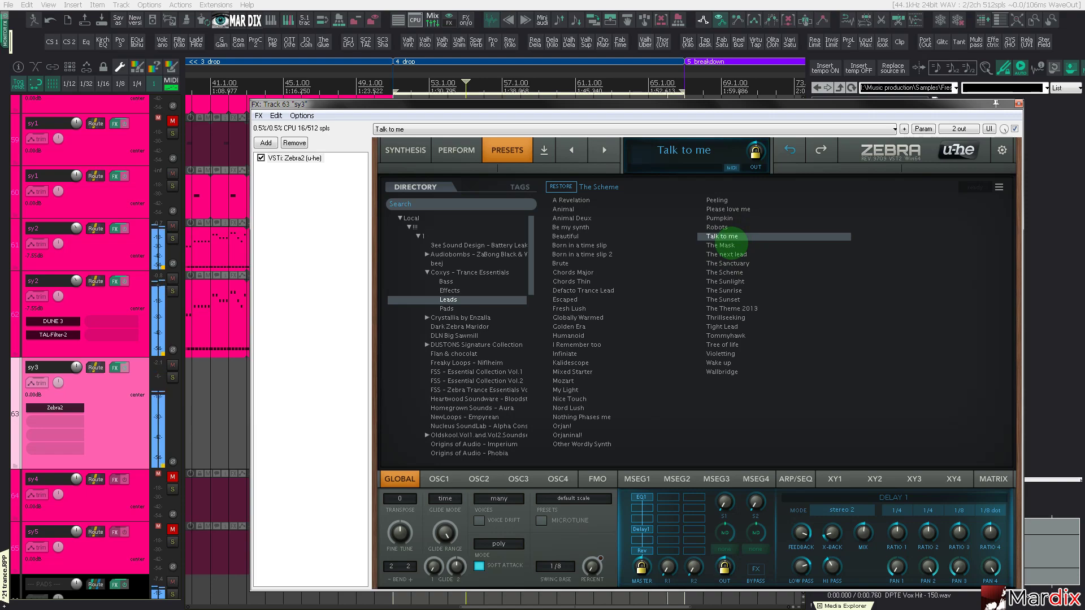
pyautogui.click(729, 245)
pyautogui.click(1017, 104)
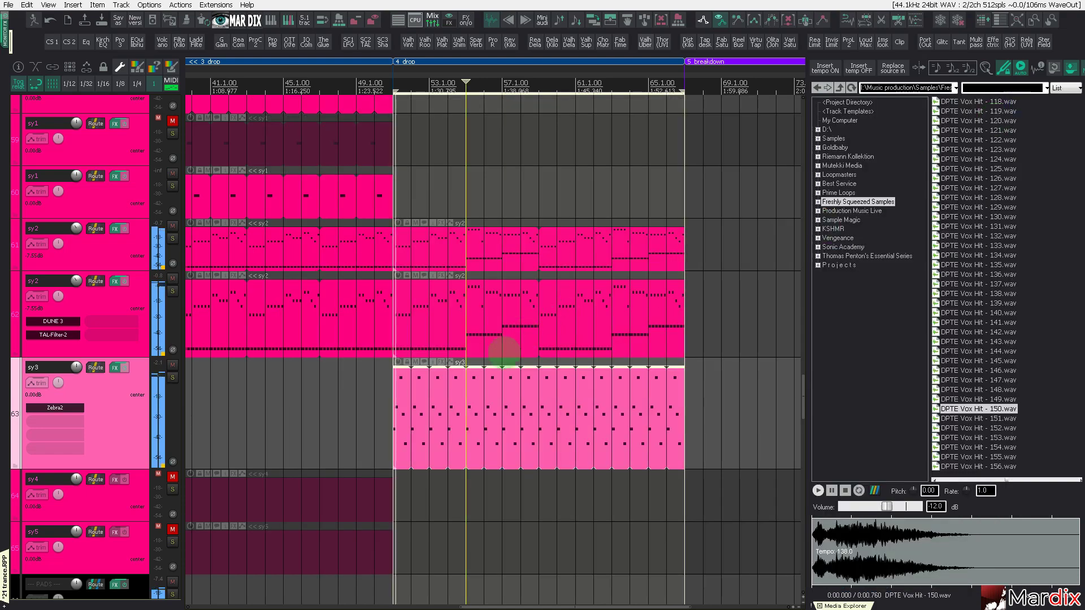
# Step: Open the sy3 MIDI item for editing and delete the C#5 and A4 notes from bar 51
pyautogui.doubleClick(477, 392)
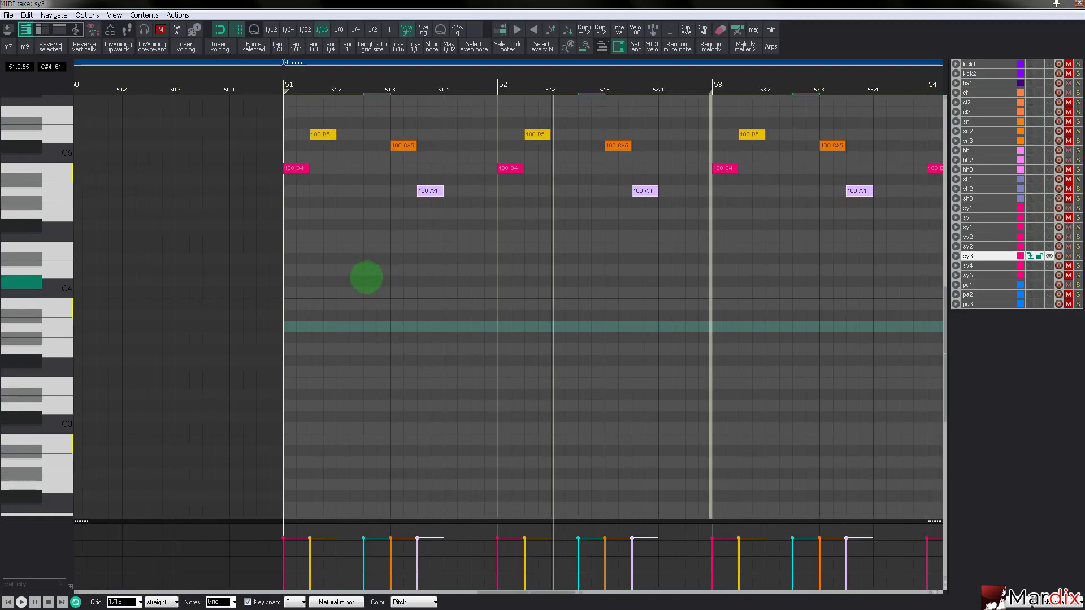
pyautogui.scroll(5, 31, 291)
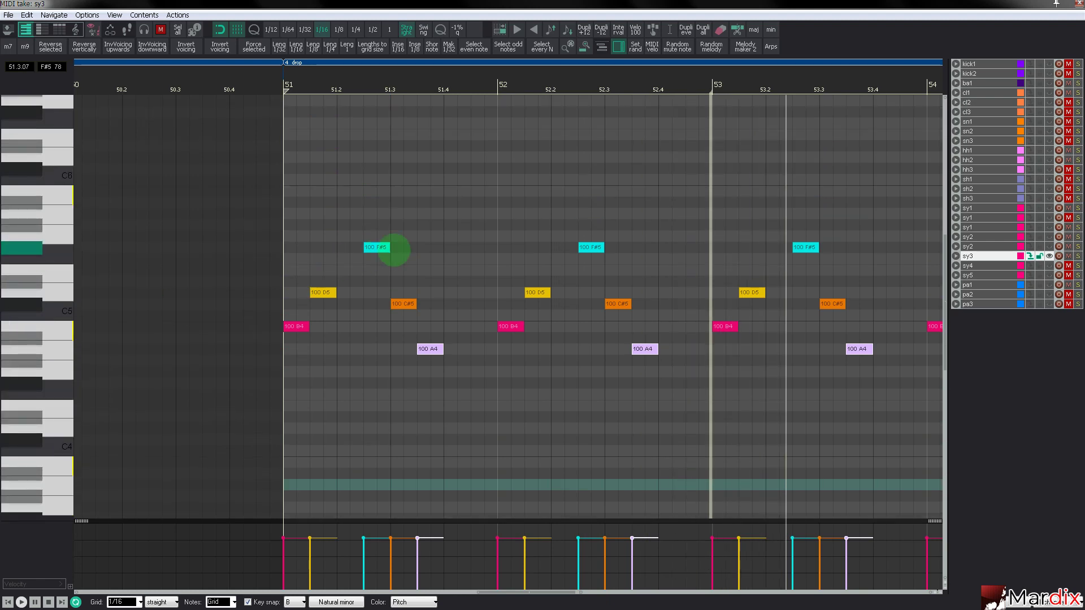
pyautogui.moveTo(402, 303); pyautogui.dragTo(430, 349)
pyautogui.press('Delete')
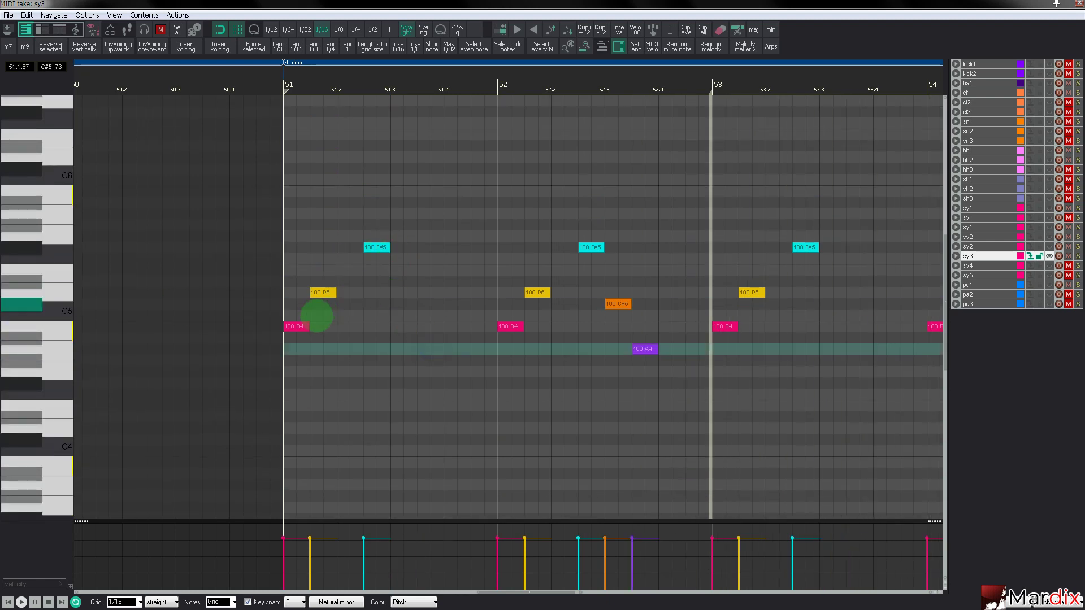
# Step: Lower the B4, D5 and F#5 notes in bar 51 by one octave to B3, D4 and F#4
pyautogui.click(296, 325)
pyautogui.hotkey('shift', 'Down')
pyautogui.click(322, 294)
pyautogui.hotkey('ctrl', 'Down')
pyautogui.click(370, 247)
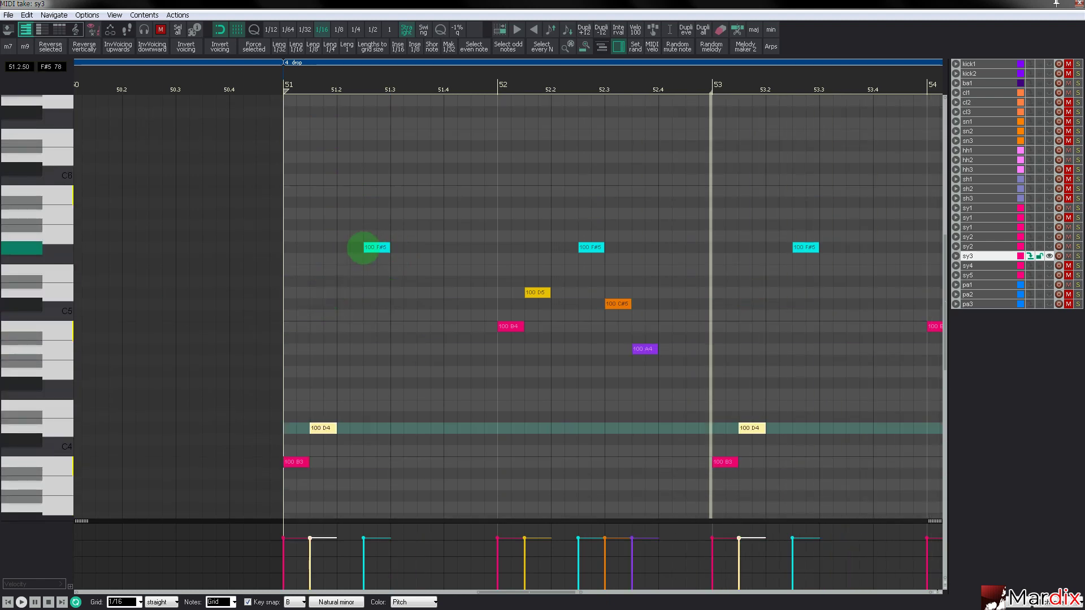
pyautogui.hotkey('ctrl', 'Down')
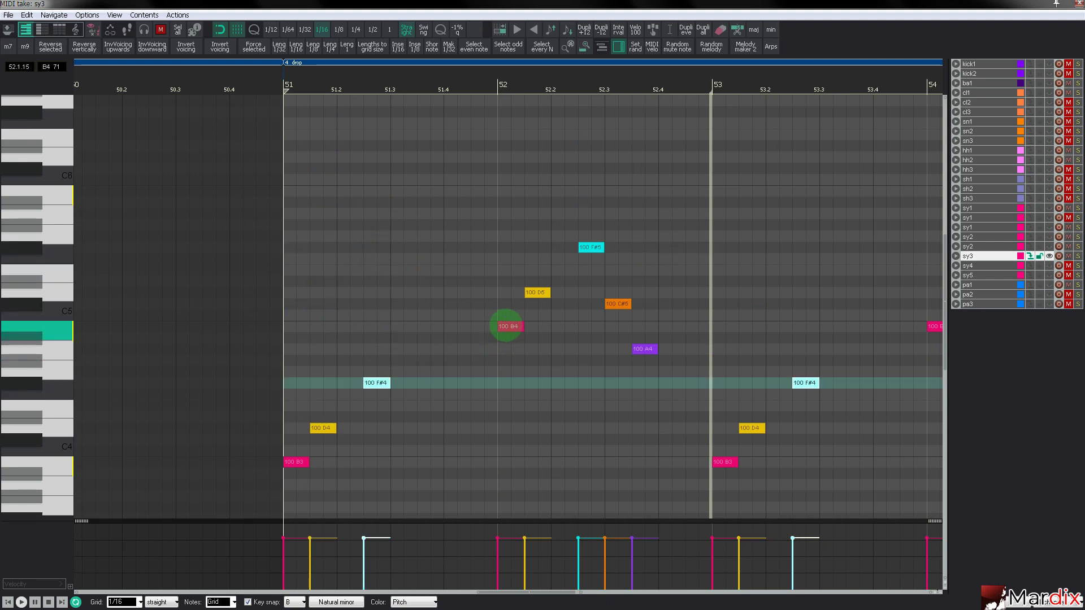
# Step: Replace the notes of bar 52 with a copy of bar 51, and move the copied B3 back to beat 51.4 as F#4
pyautogui.moveTo(707, 325); pyautogui.dragTo(499, 343)
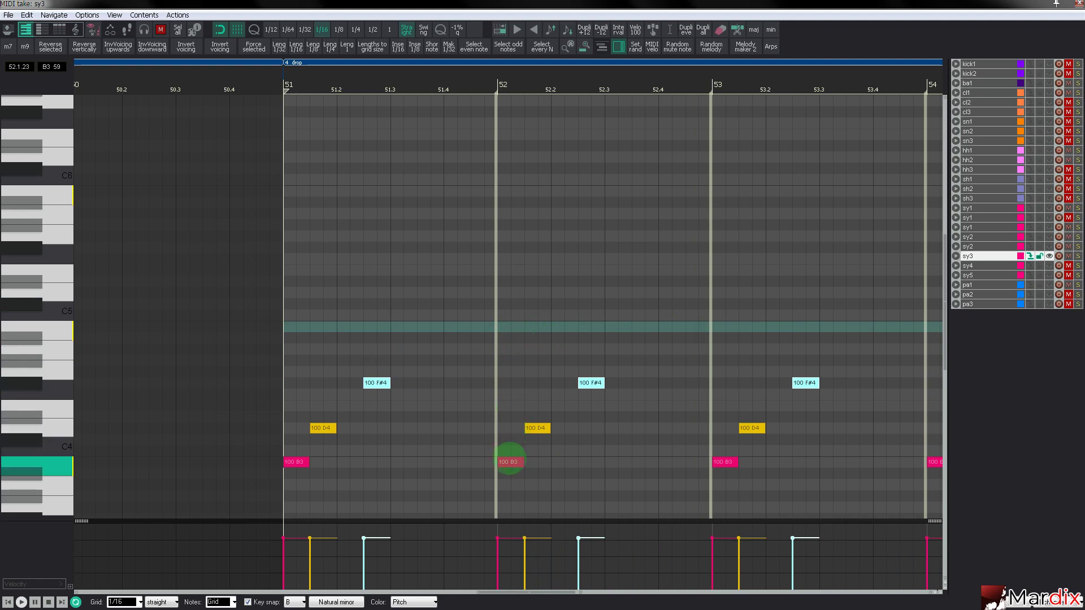
pyautogui.hotkey('ctrl', 'd')
pyautogui.moveTo(508, 459); pyautogui.dragTo(431, 383)
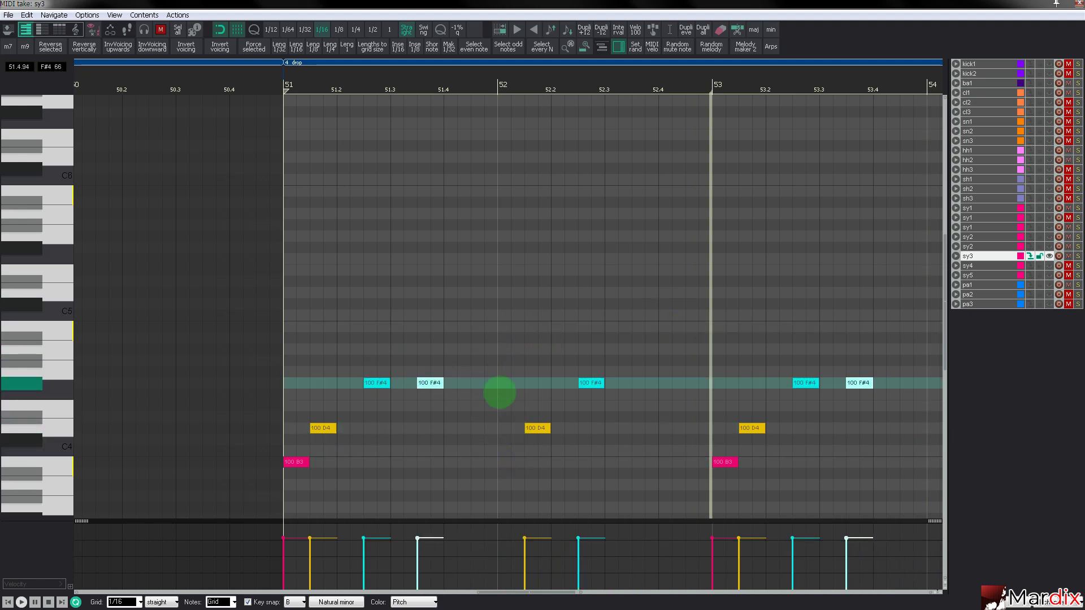
# Step: Lower the F#4 in bar 52 to E4 and add a G4 note at the start of bar 52
pyautogui.click(537, 427)
pyautogui.moveTo(589, 383); pyautogui.dragTo(588, 404)
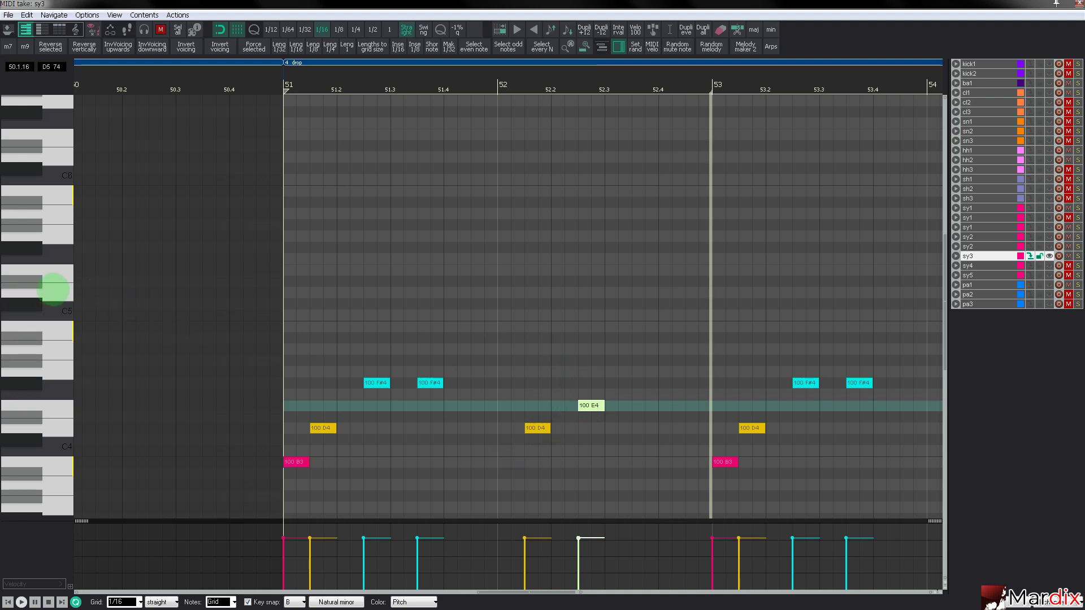
pyautogui.scroll(-1, 120, 304)
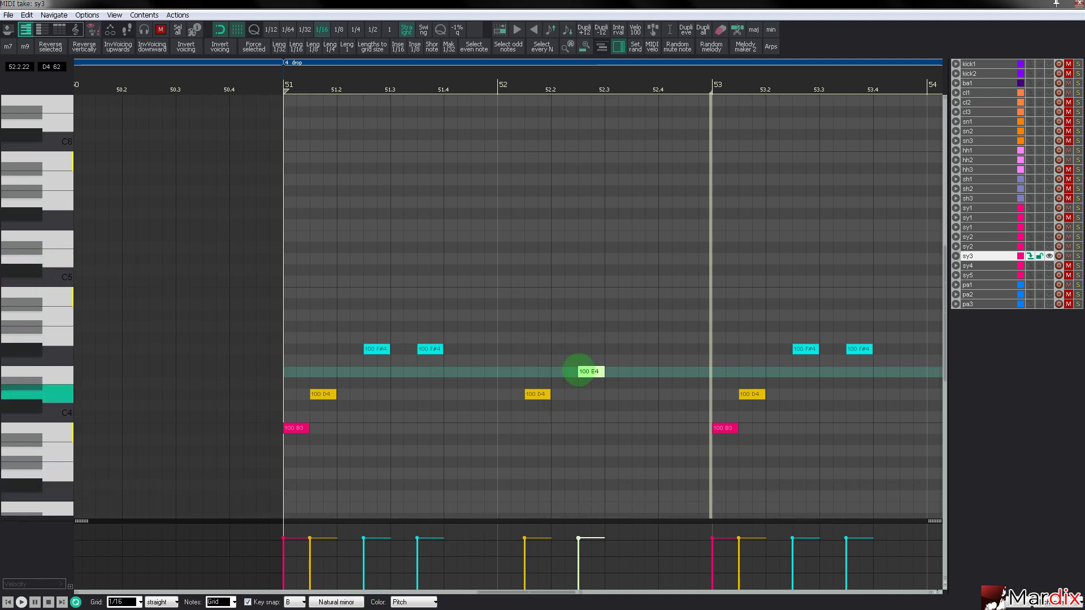
pyautogui.click(535, 394)
pyautogui.click(511, 349)
pyautogui.moveTo(513, 344); pyautogui.dragTo(512, 335)
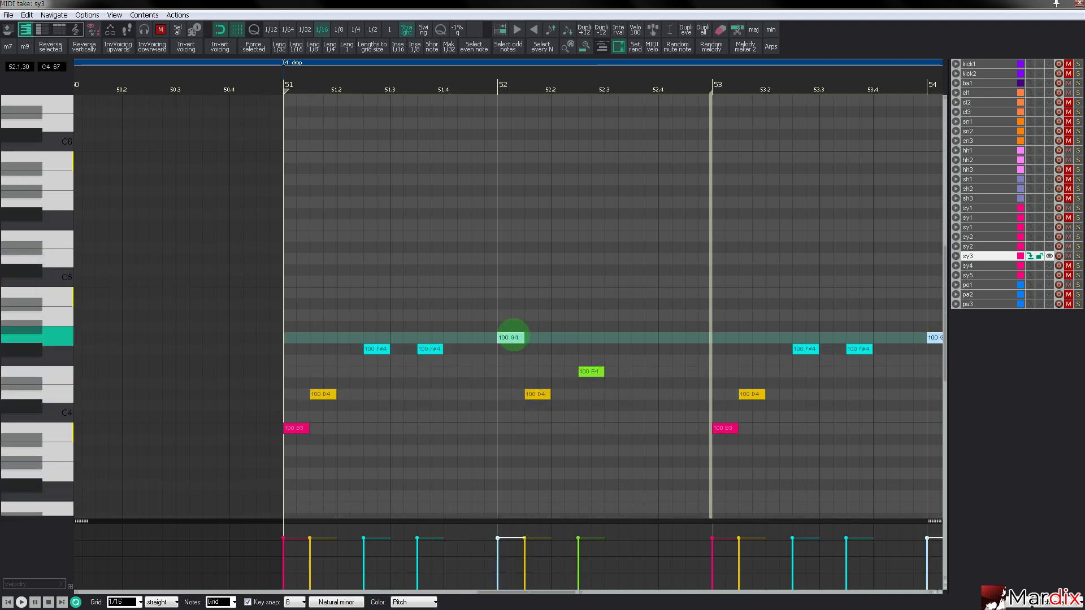
# Step: Lower the opening note of bar 51 to G3 and the E4 in bar 52 to B3
pyautogui.moveTo(296, 428); pyautogui.dragTo(299, 474)
pyautogui.click(230, 90)
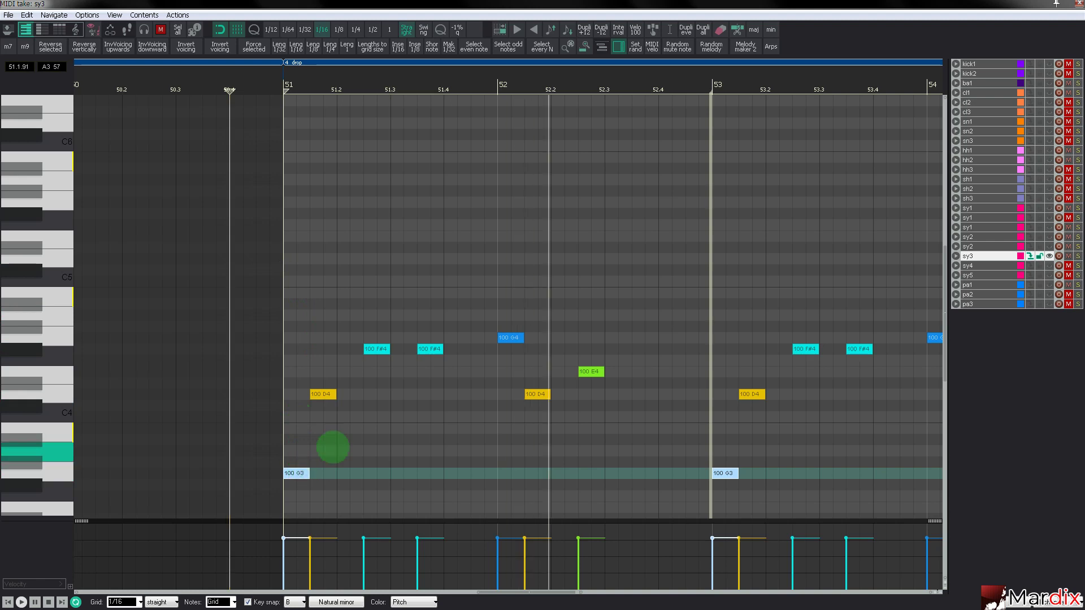
pyautogui.moveTo(592, 371); pyautogui.dragTo(600, 429)
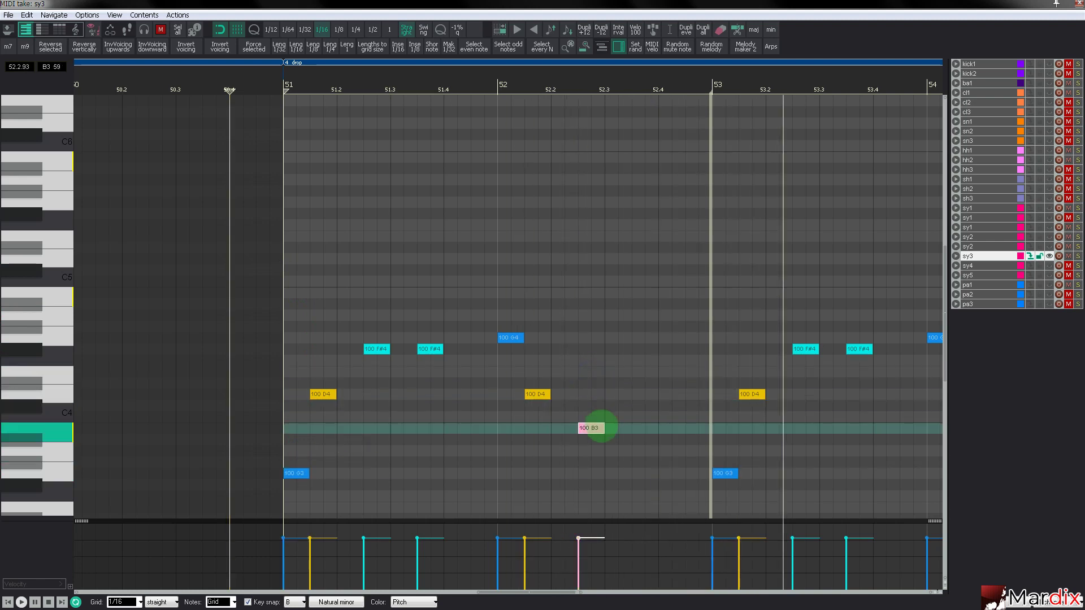
# Step: Move the G4 at the start of bar 52 back to the end of bar 51 as an F#4
pyautogui.scroll(-2, 572, 356)
pyautogui.moveTo(543, 79); pyautogui.dragTo(456, 83)
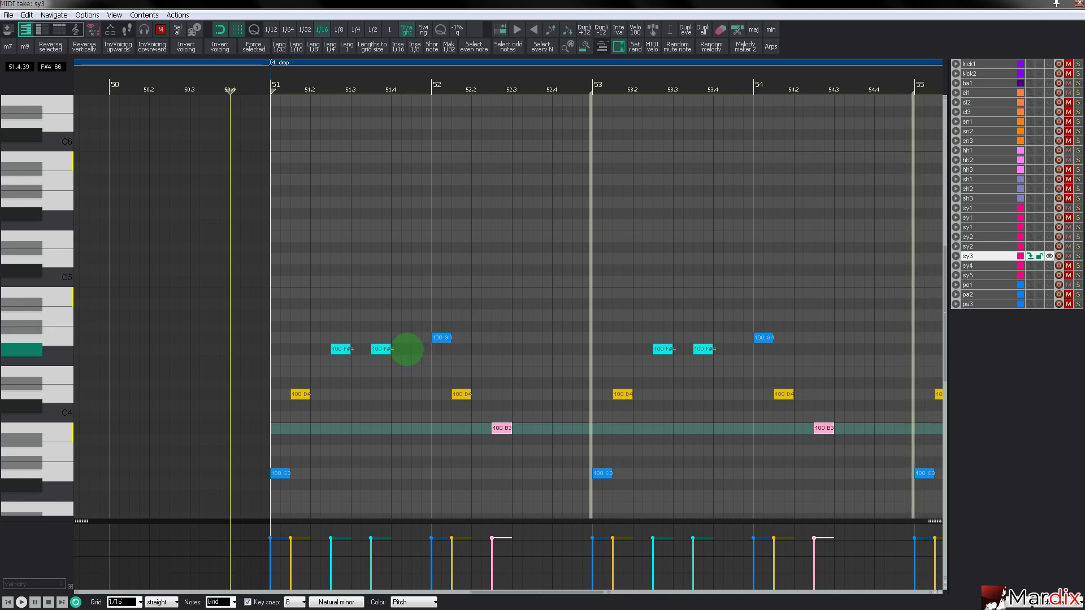
pyautogui.moveTo(441, 337); pyautogui.dragTo(428, 351)
pyautogui.moveTo(472, 82); pyautogui.dragTo(478, 92)
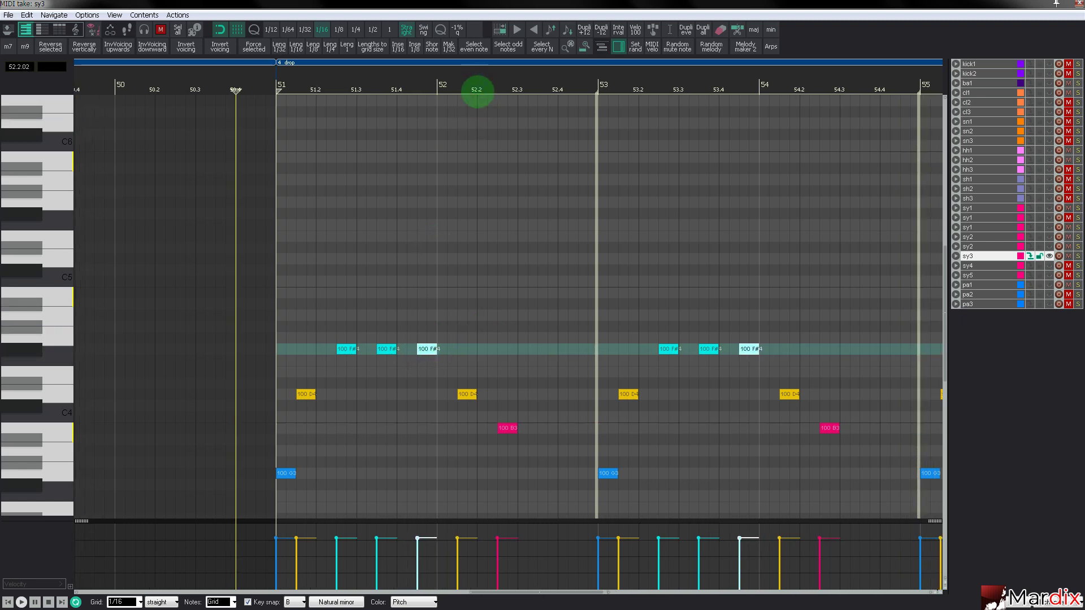
# Step: Lower the opening note of bar 51 to F#3
pyautogui.click(507, 427)
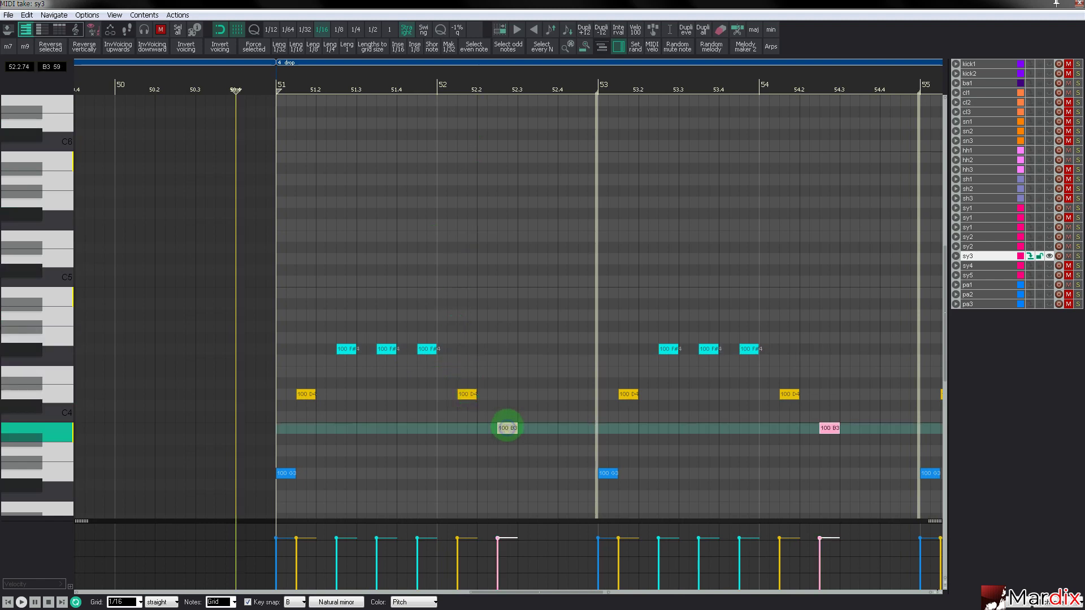
pyautogui.moveTo(286, 473); pyautogui.dragTo(286, 484)
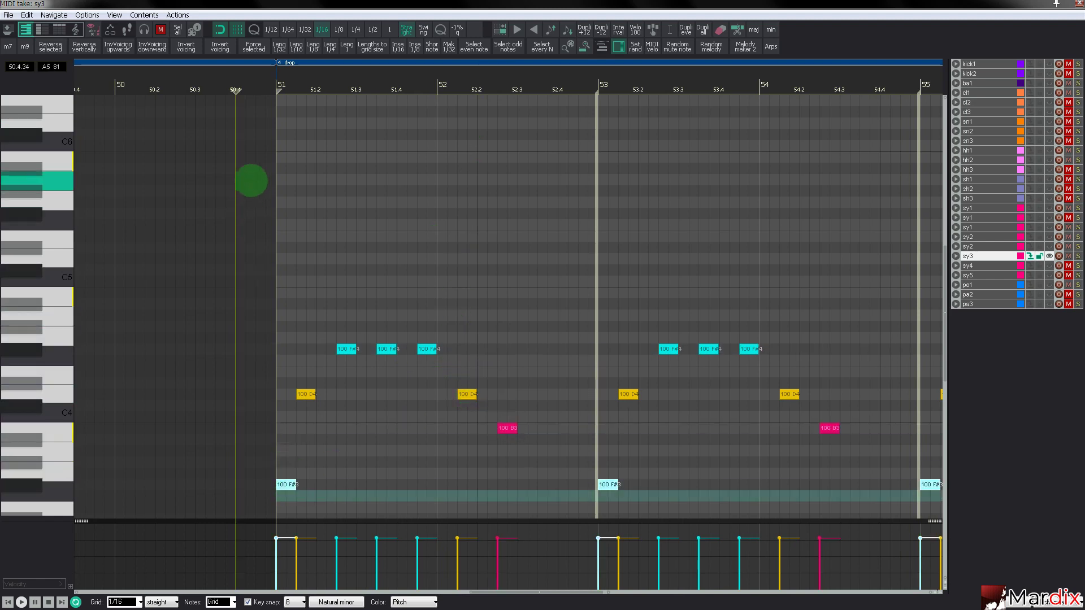
pyautogui.click(235, 94)
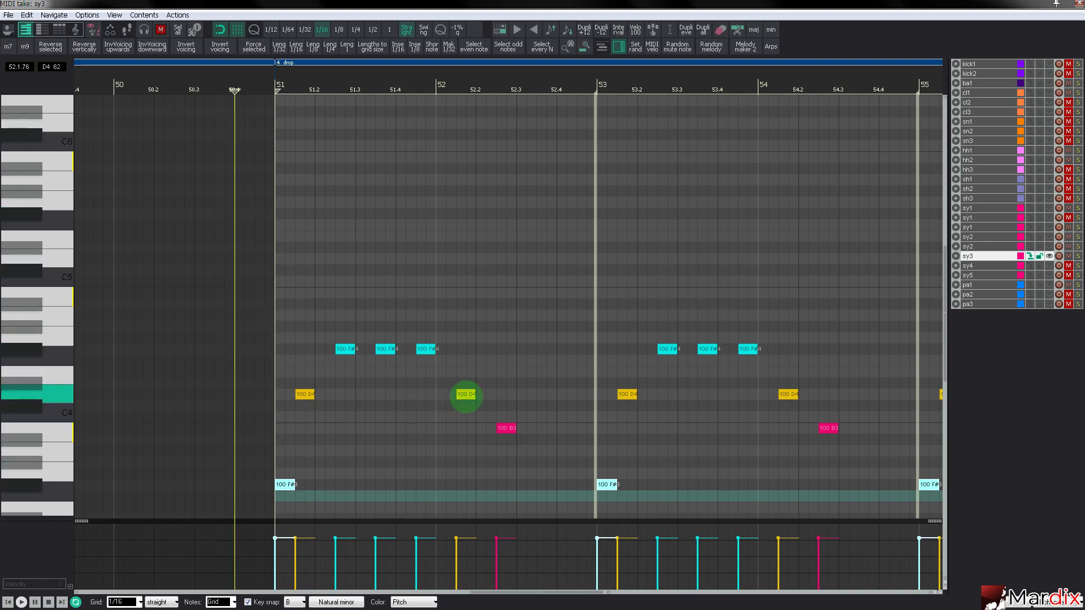
# Step: Add a G3 note at beat 52.3 and an A3 note right after it
pyautogui.click(467, 394)
pyautogui.click(504, 428)
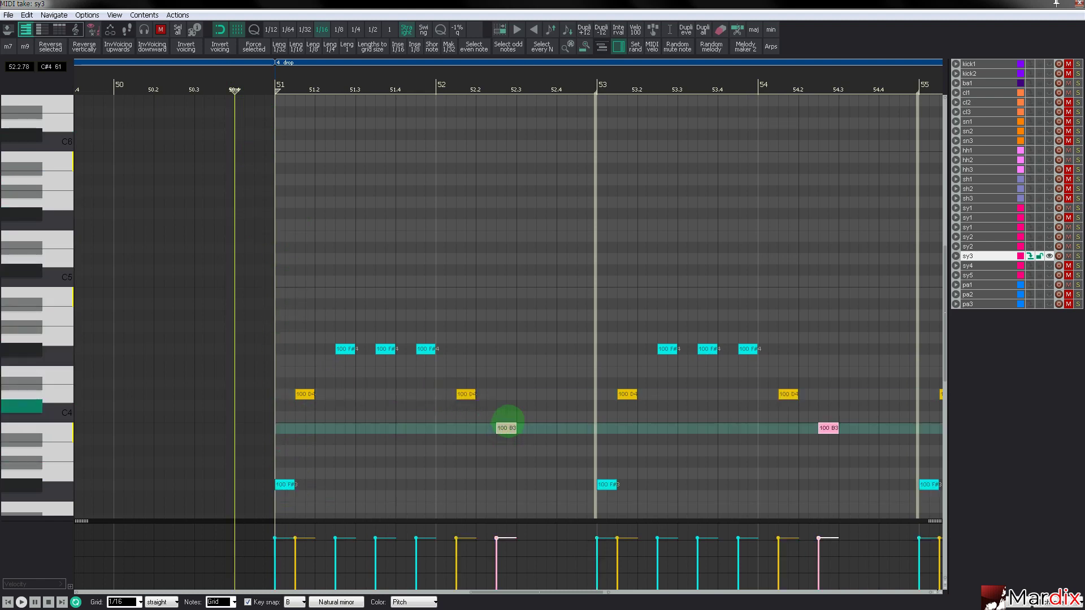
pyautogui.moveTo(506, 424); pyautogui.dragTo(531, 472)
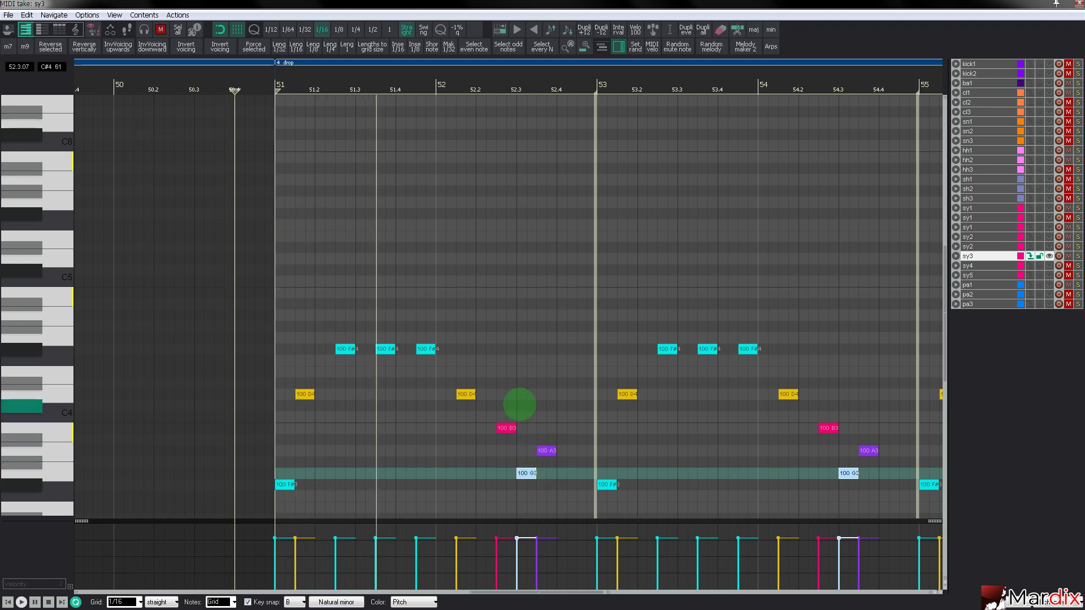
# Step: Add an A4 note at beat 51.4 and raise the last F#4 of bar 51 to B4
pyautogui.moveTo(438, 351); pyautogui.dragTo(409, 334)
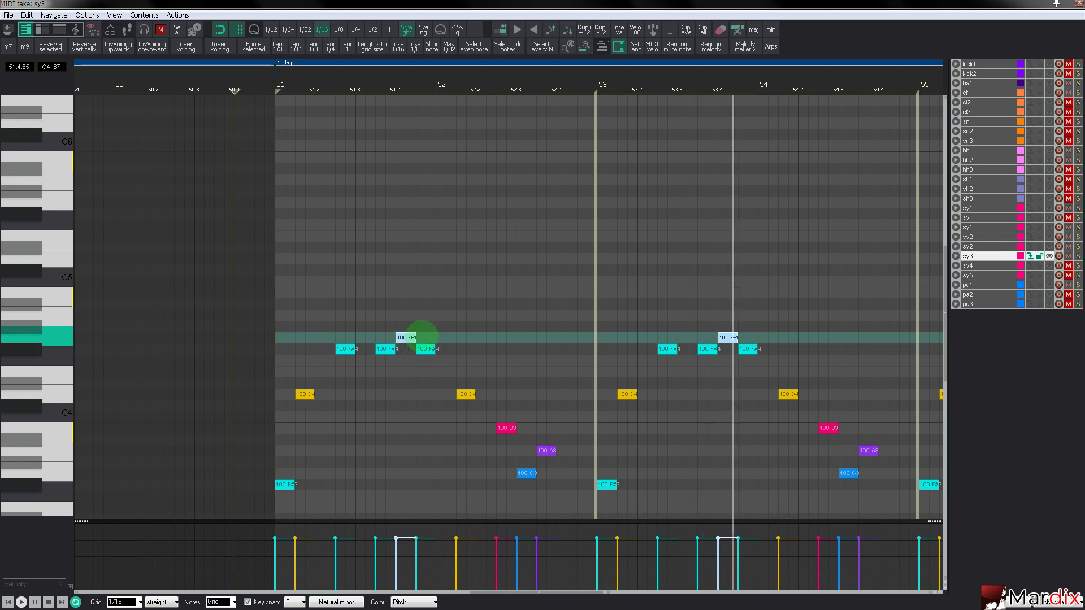
pyautogui.moveTo(411, 337); pyautogui.dragTo(429, 306)
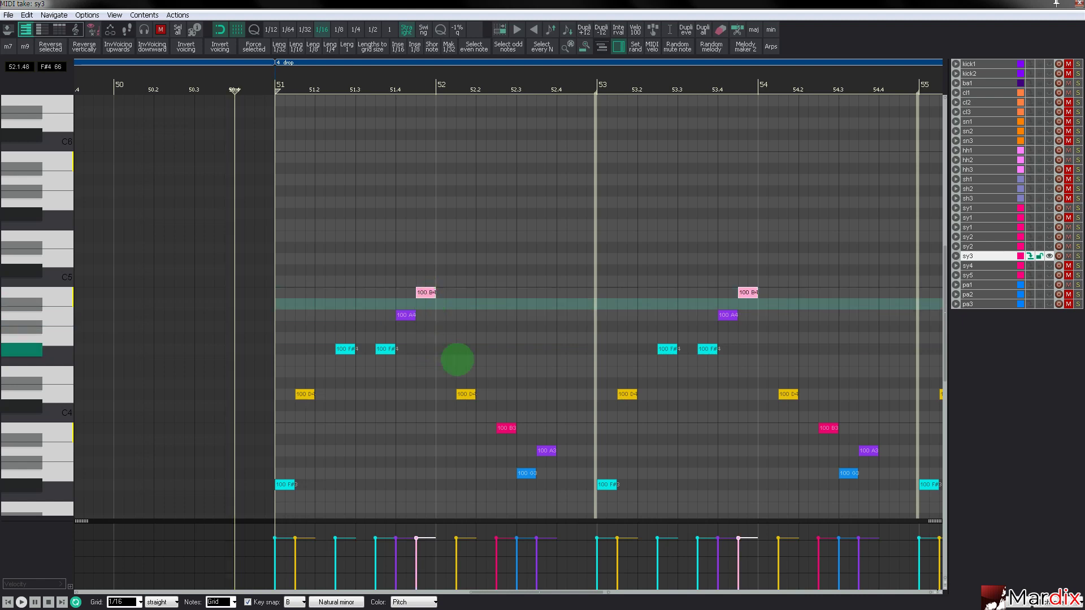
# Step: Delete the D4, B3, A3 and G3 notes from bar 52
pyautogui.click(466, 394)
pyautogui.keyDown('ctrl'); pyautogui.click(506, 428); pyautogui.keyUp('ctrl')
pyautogui.keyDown('ctrl'); pyautogui.click(544, 450); pyautogui.keyUp('ctrl')
pyautogui.press('Delete')
pyautogui.click(527, 473)
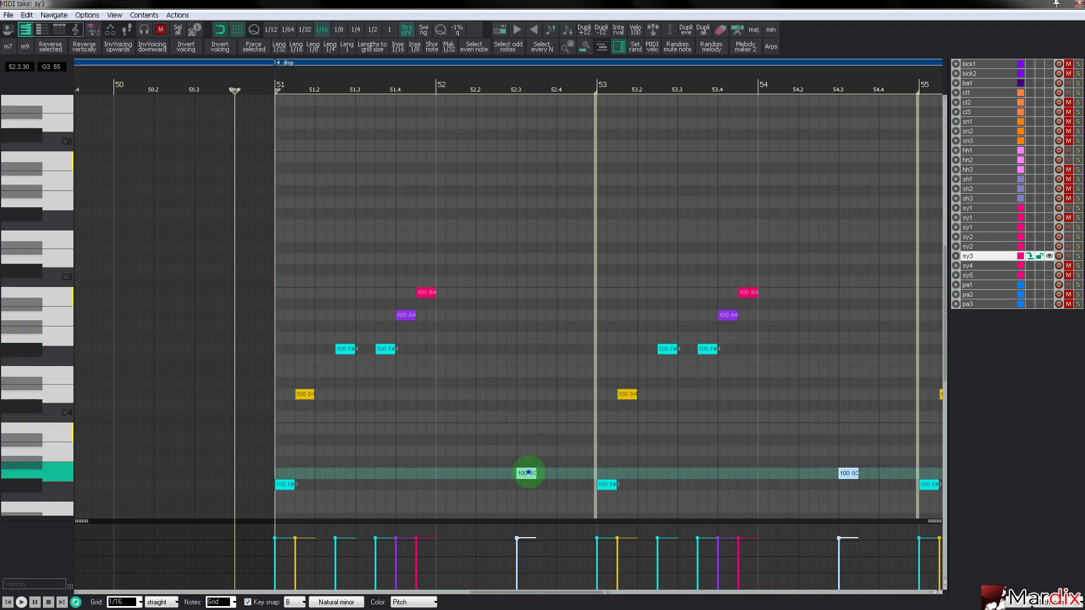
pyautogui.press('Delete')
# Step: Fill bar 52 with B4, D5 and C#5 notes copied from the last note of bar 51, and return to the arrangement
pyautogui.click(426, 293)
pyautogui.moveTo(429, 293); pyautogui.dragTo(511, 282)
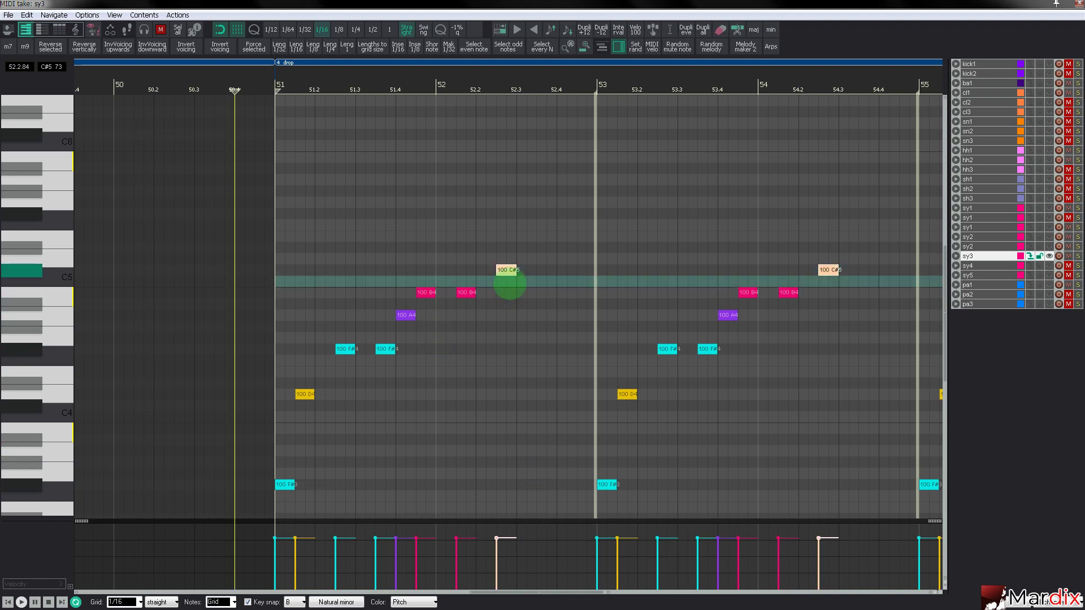
pyautogui.moveTo(508, 270); pyautogui.dragTo(548, 274)
pyautogui.press('space')
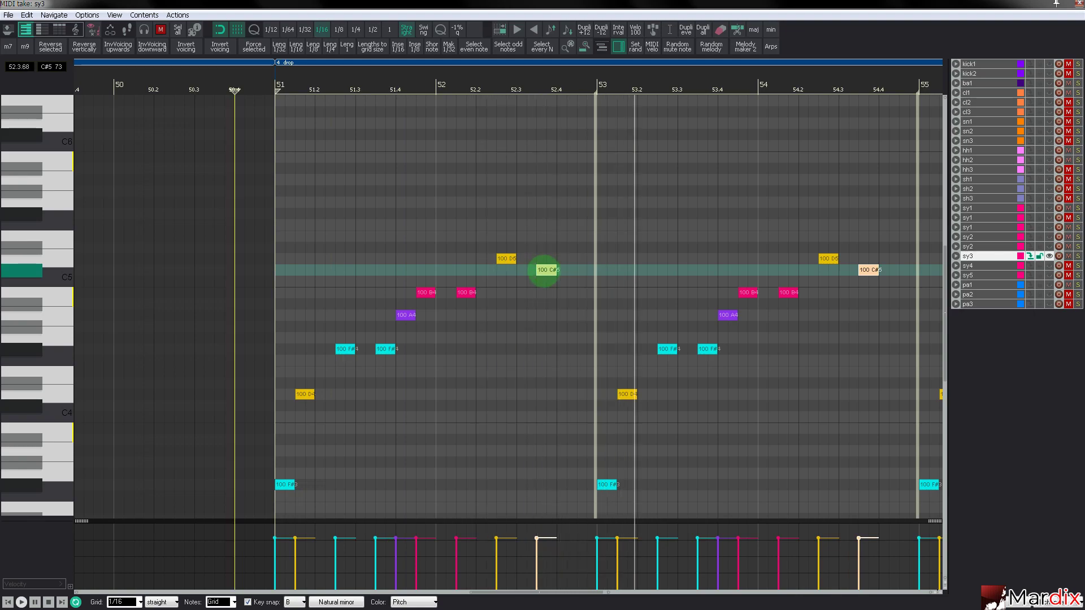
pyautogui.press('Escape')
pyautogui.click(484, 397)
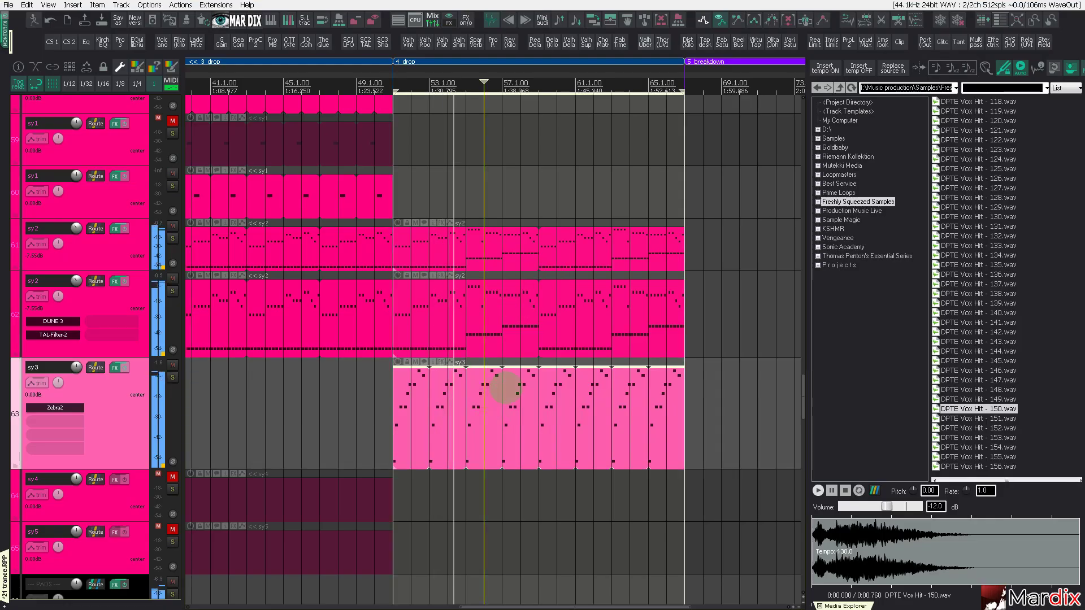
# Step: Audition the Talk to me and Robots lead presets on sy3's Zebra2 and settle on Pumpkin
pyautogui.scroll(1, 527, 389)
pyautogui.click(78, 407)
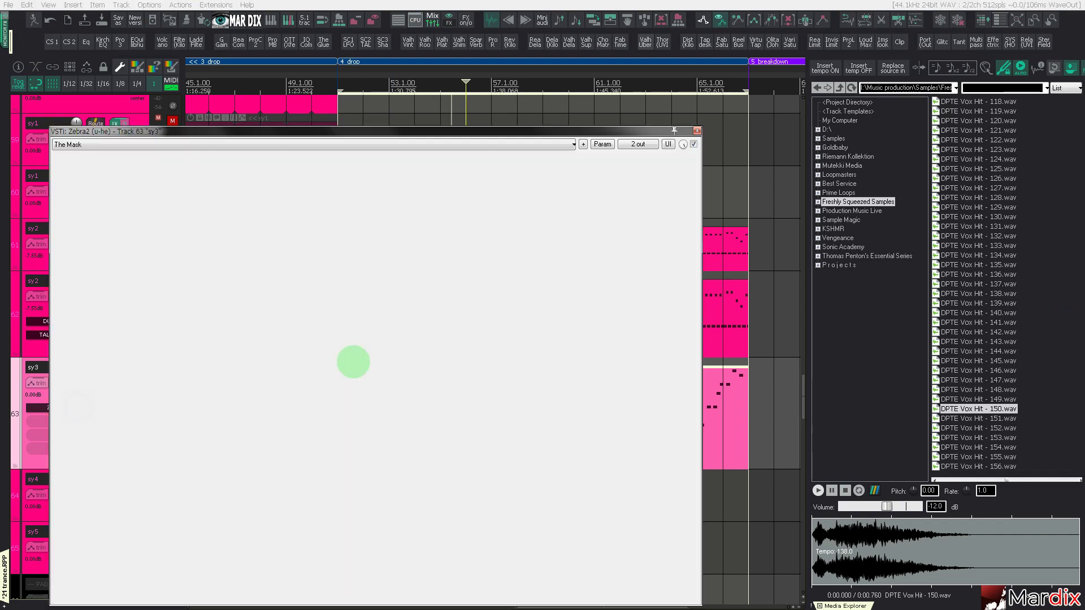
pyautogui.click(401, 252)
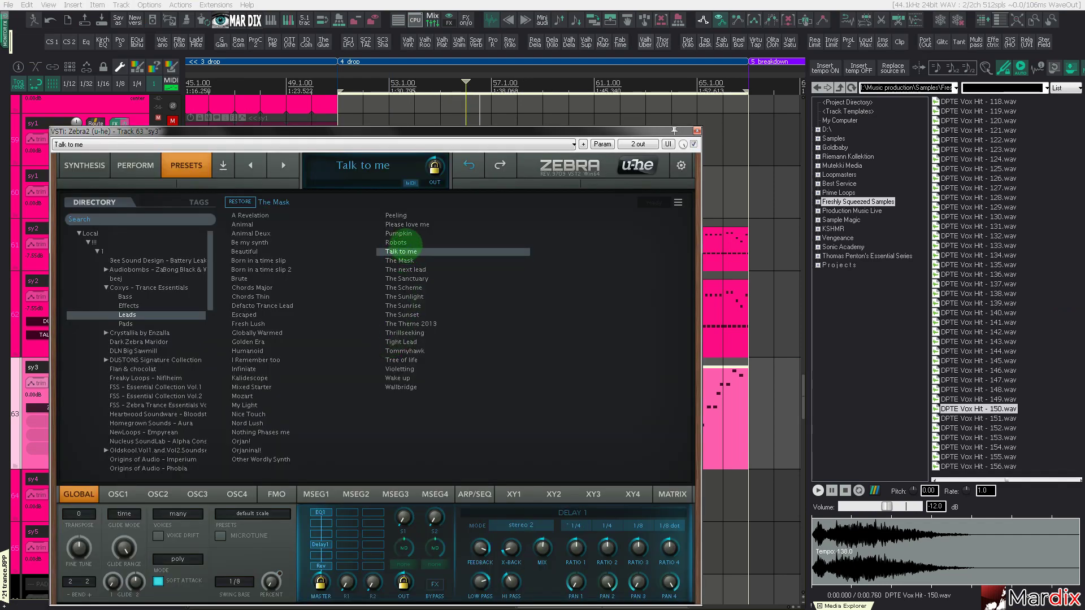
pyautogui.click(402, 243)
pyautogui.click(401, 234)
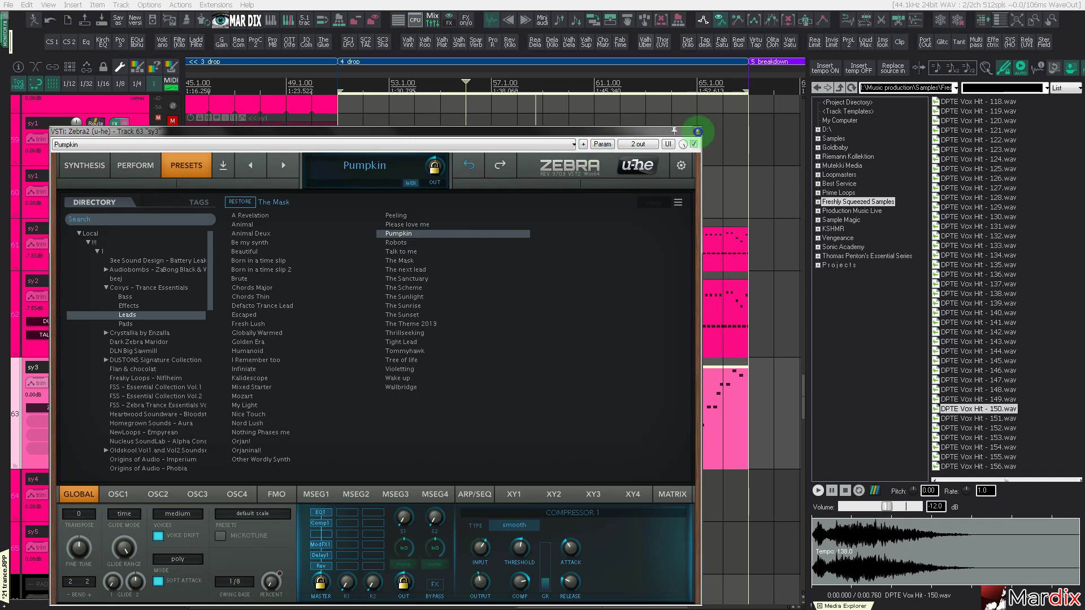
pyautogui.click(697, 131)
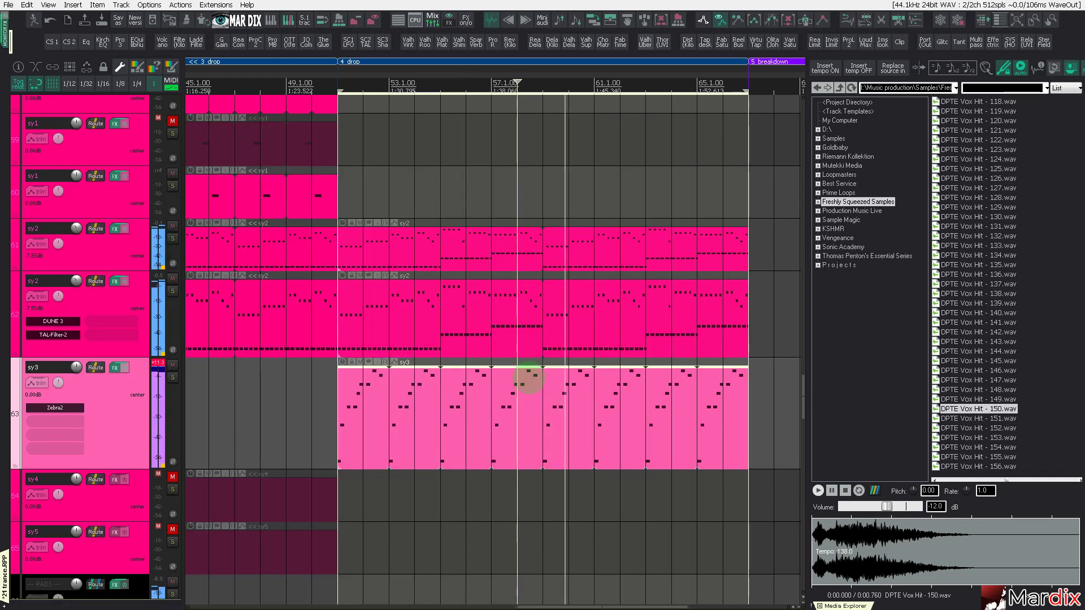
# Step: Compare playback with sy3 muted and unmuted, lower its volume to -2.00 dB, and reset its peak meter
pyautogui.click(157, 366)
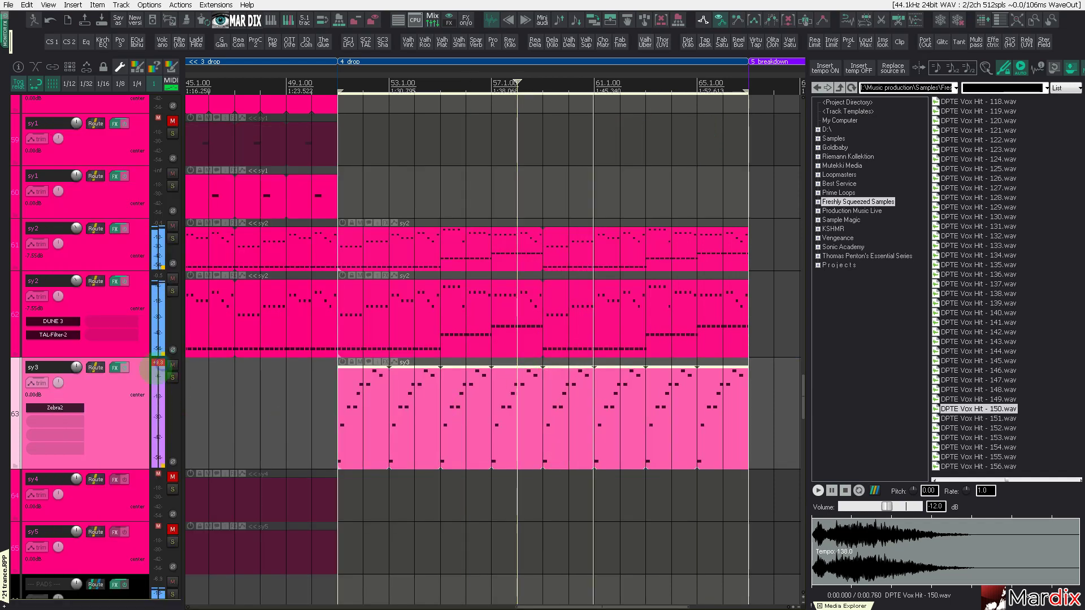
pyautogui.click(172, 364)
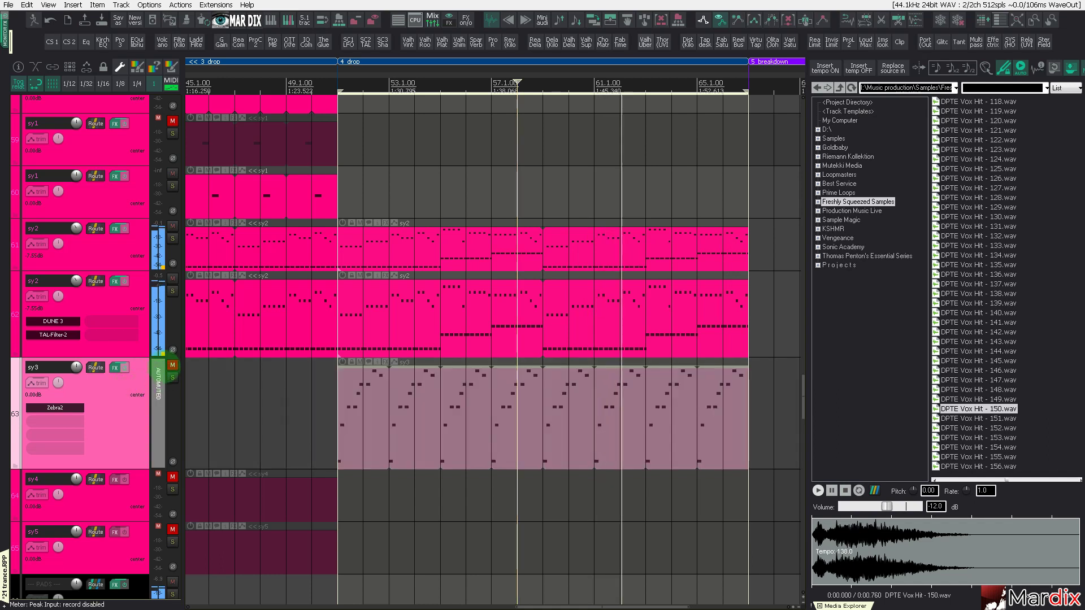
pyautogui.click(172, 364)
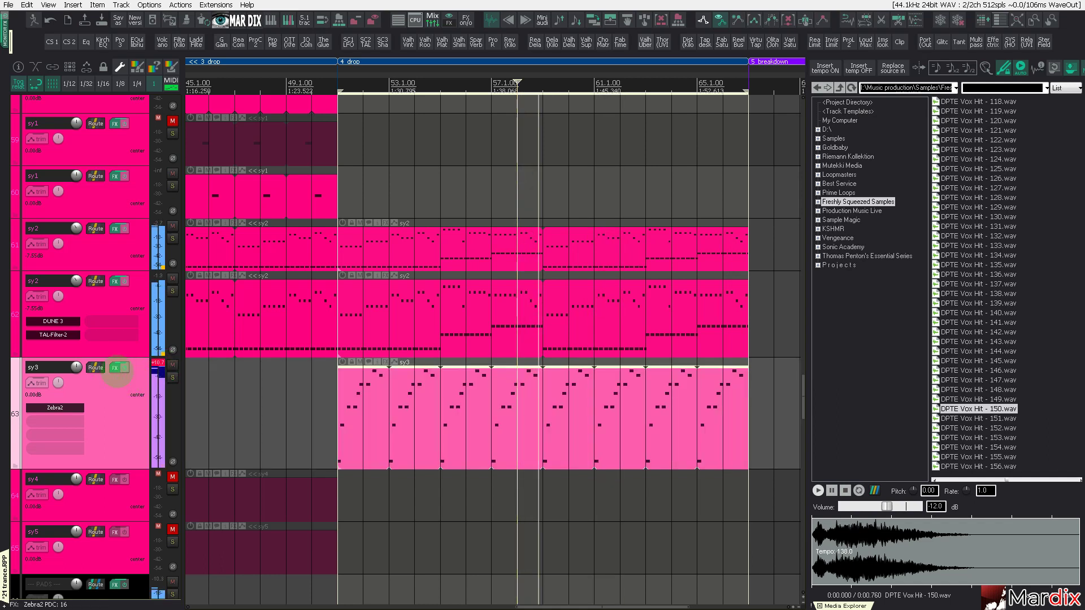
pyautogui.scroll(-1, 115, 376)
pyautogui.scroll(-1, 118, 372)
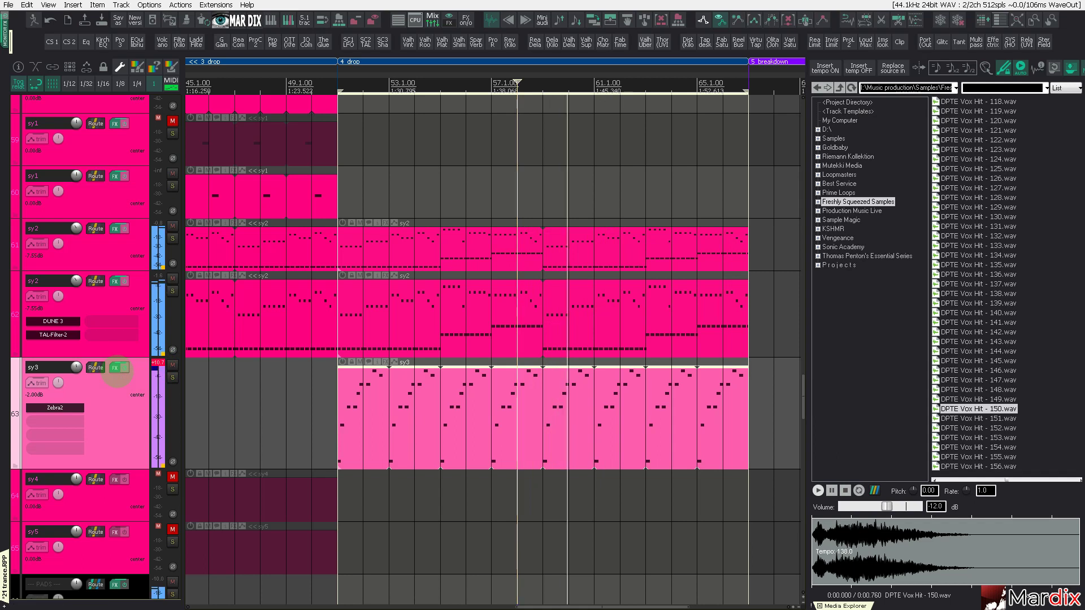
pyautogui.click(157, 361)
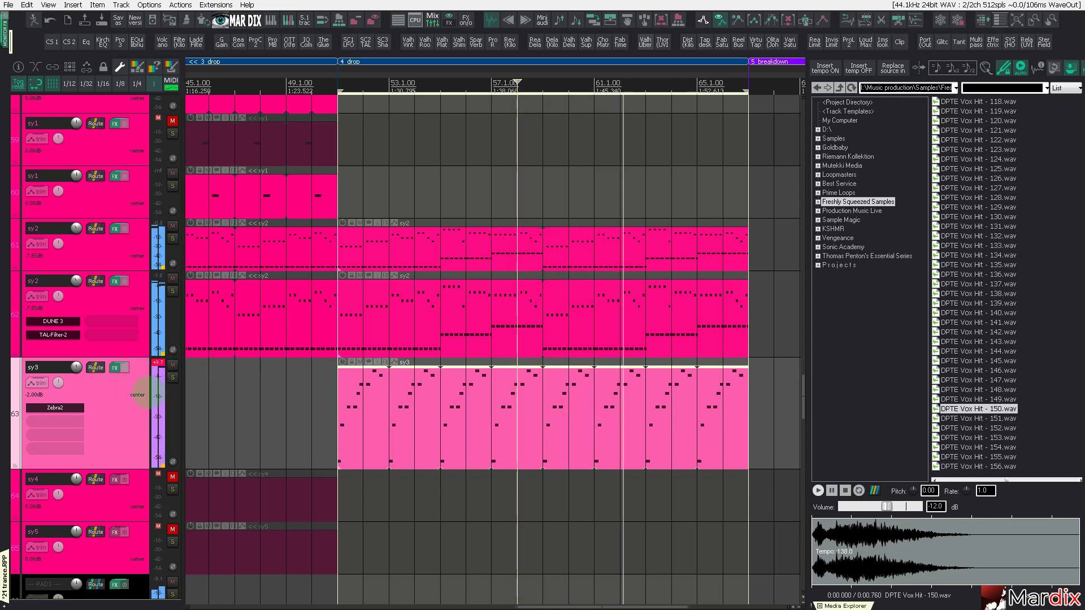
# Step: Create a track below sy3 that receives its signal, and add a send from it to track 53 "-- SYNTH --"
pyautogui.hotkey('ctrl', 't')
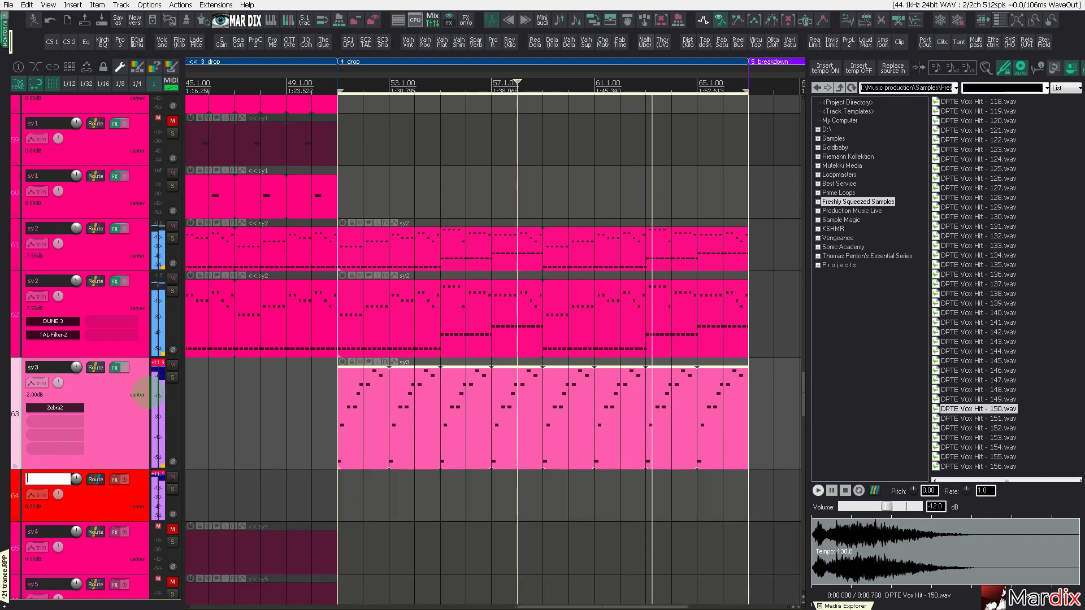
pyautogui.click(118, 497)
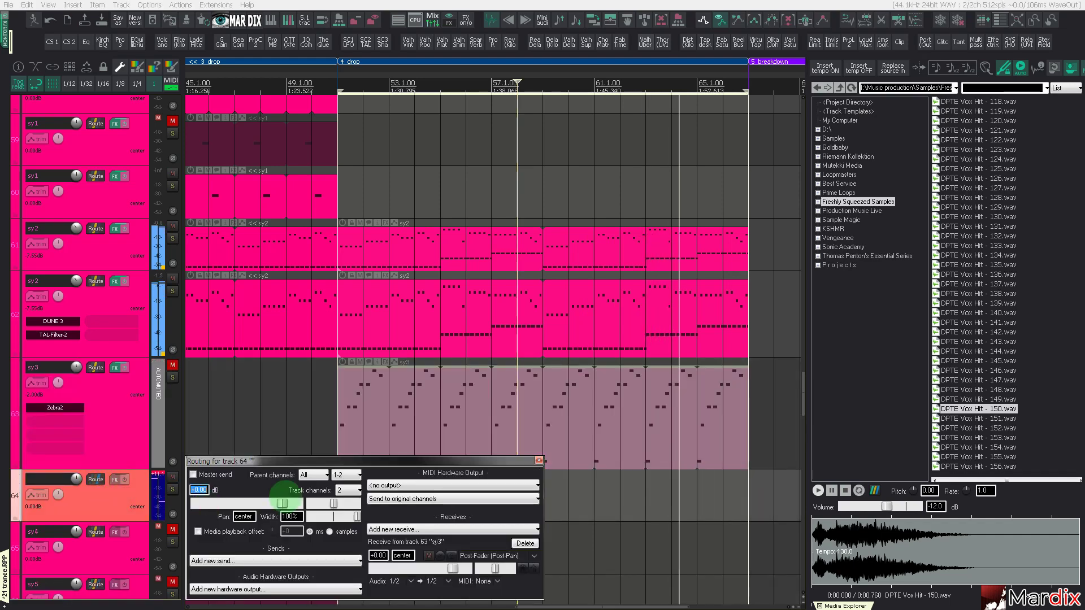
pyautogui.click(281, 558)
pyautogui.scroll(-8, 280, 445)
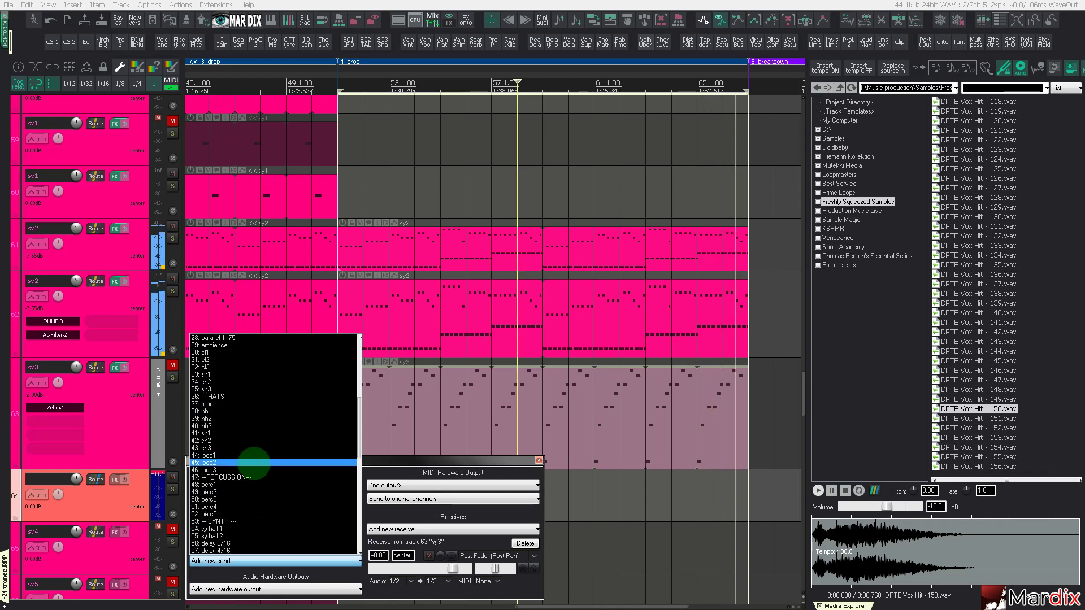
pyautogui.click(245, 494)
pyautogui.click(387, 431)
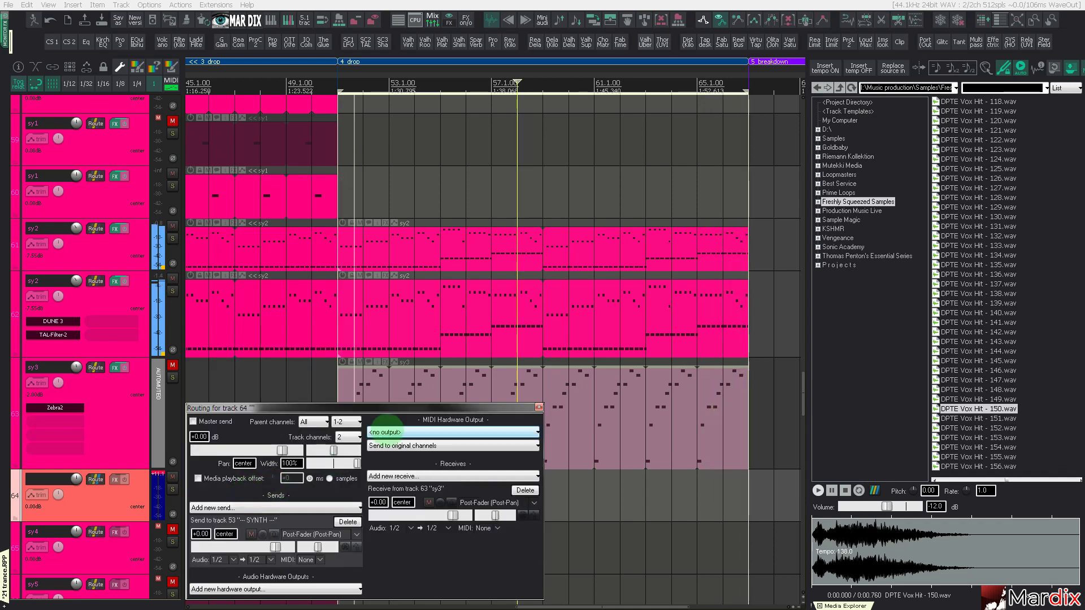
pyautogui.click(539, 407)
pyautogui.click(291, 417)
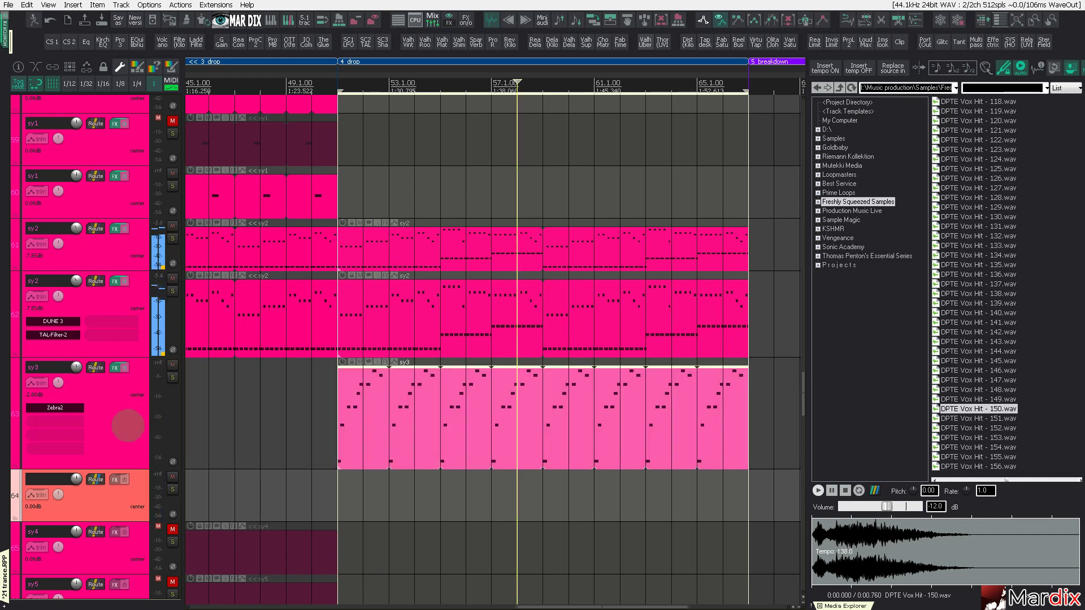
# Step: Compare the second drop with sy3 muted and unmuted
pyautogui.scroll(1, 108, 404)
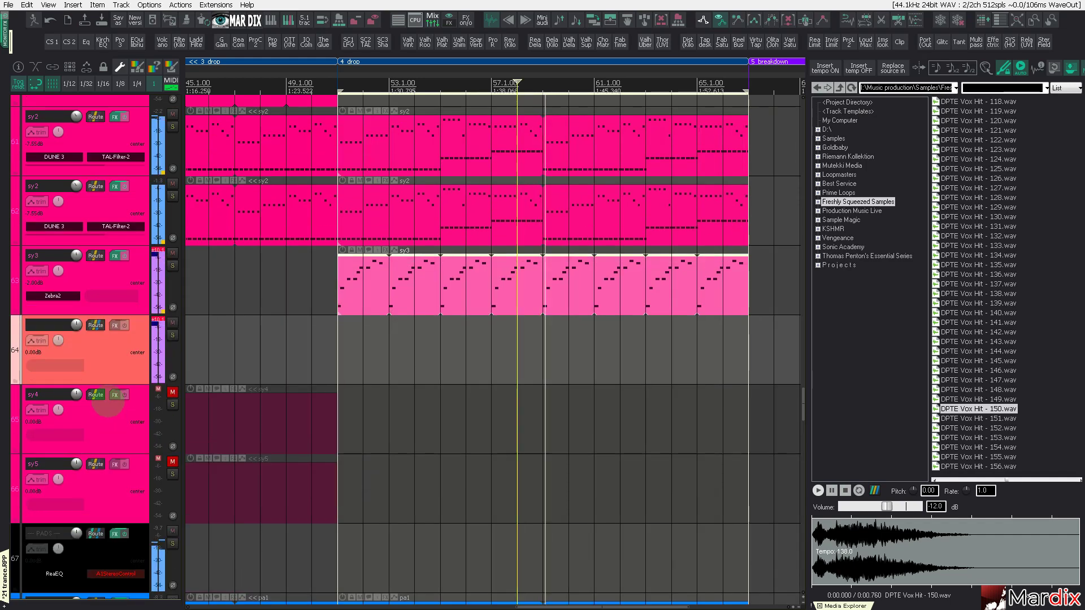
pyautogui.scroll(1, 108, 402)
pyautogui.click(172, 228)
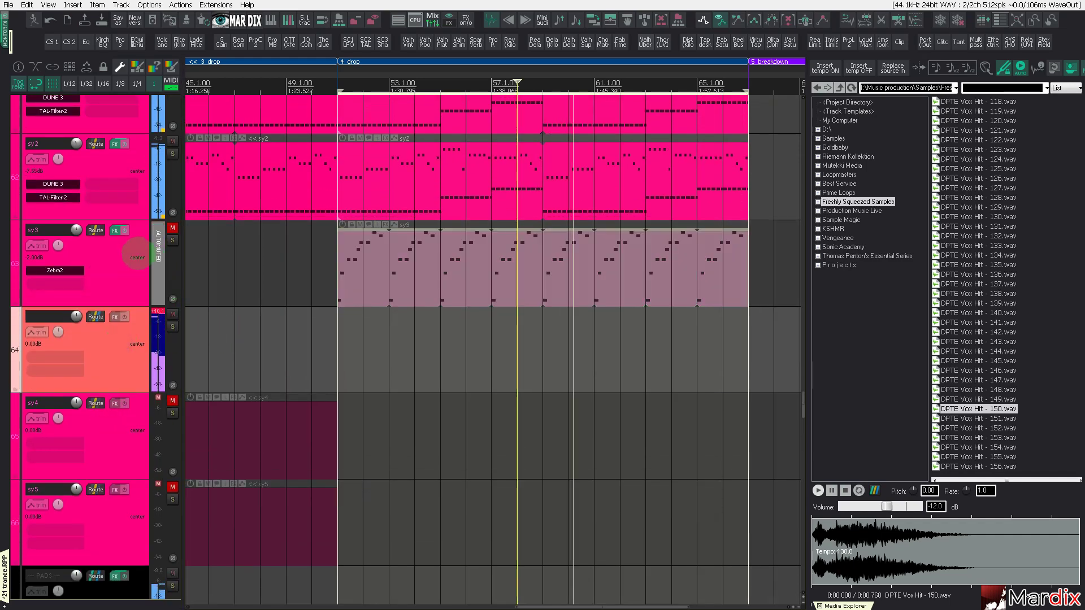
pyautogui.click(128, 283)
pyautogui.press('F5')
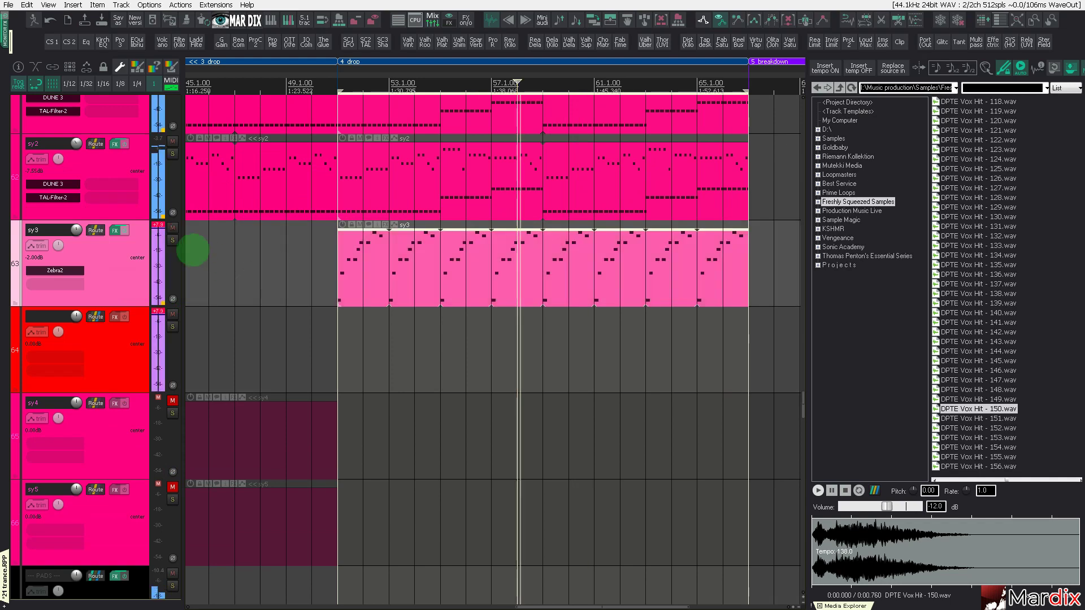
# Step: Solo sy3, inspect its sends in the routing window, and unsolo it
pyautogui.click(173, 240)
pyautogui.click(95, 230)
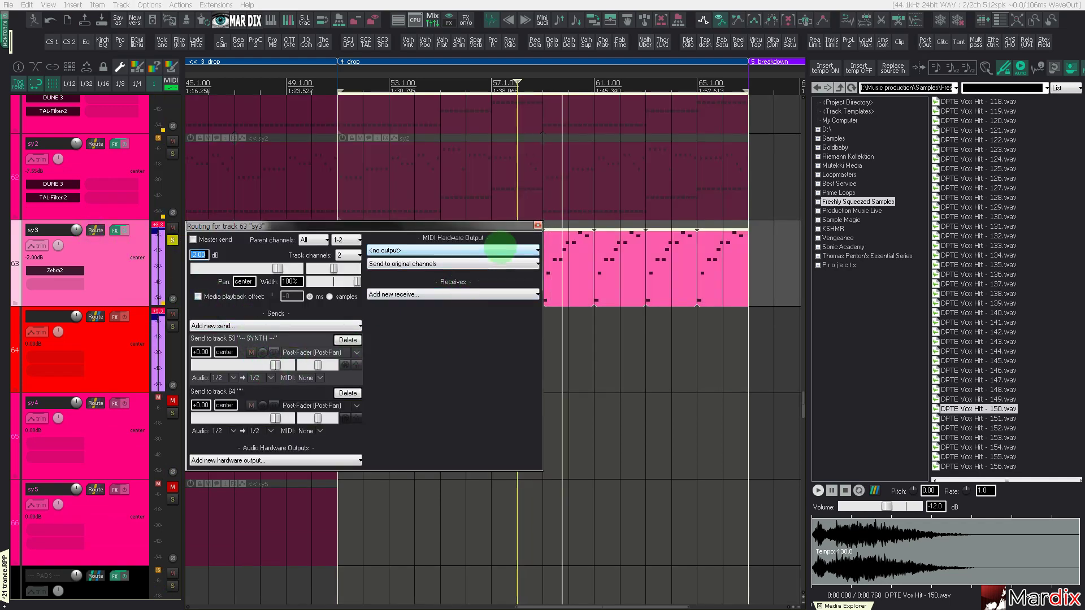
pyautogui.click(537, 225)
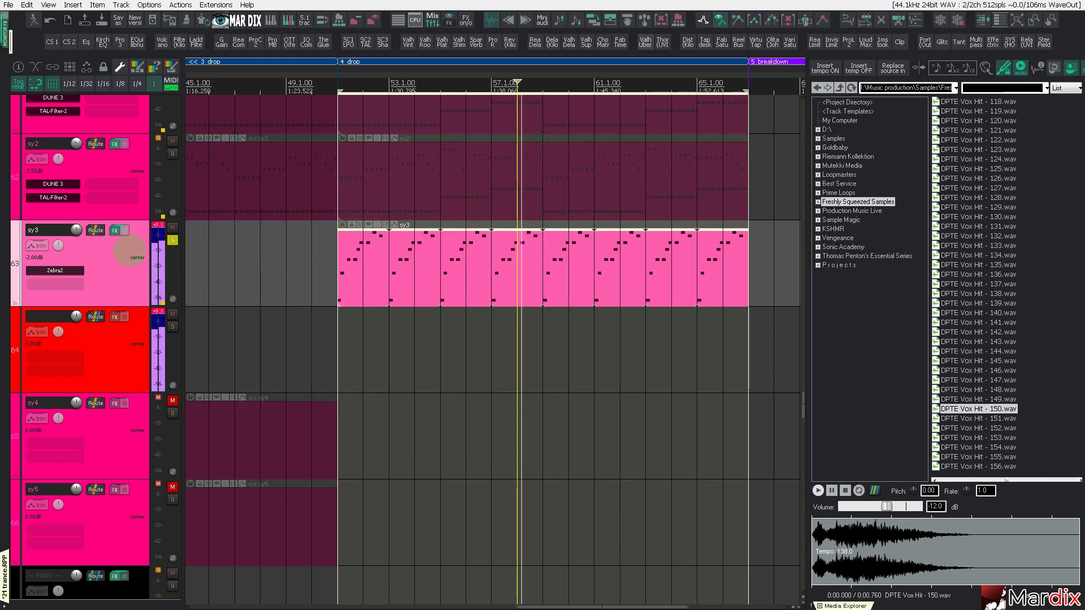
pyautogui.click(173, 240)
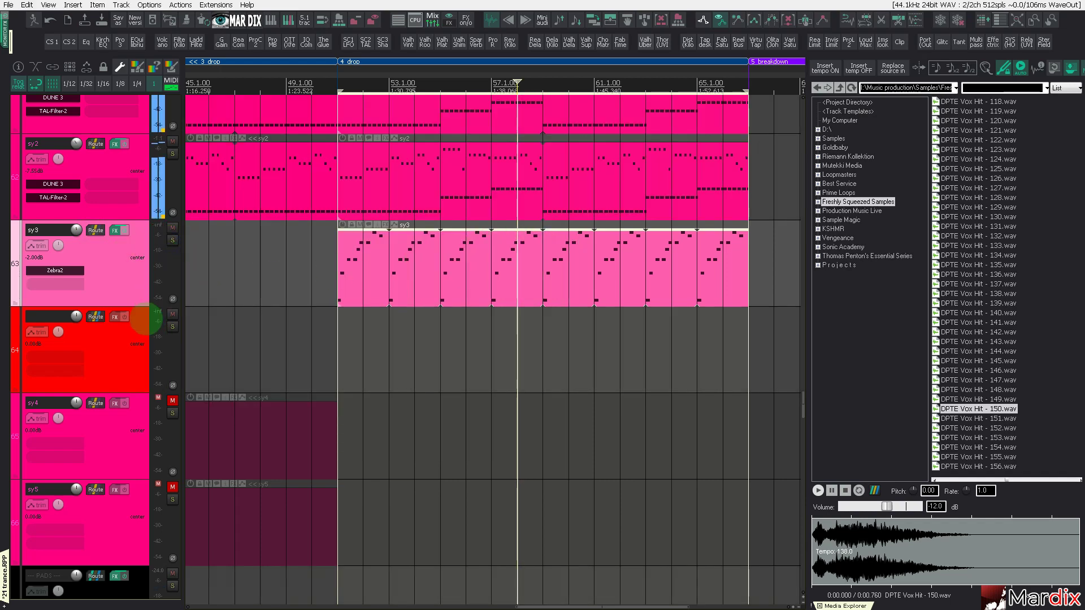
# Step: Mute sy3 while checking the levels of the sy1 and sy2 tracks above it, and unmute it
pyautogui.scroll(2, 158, 313)
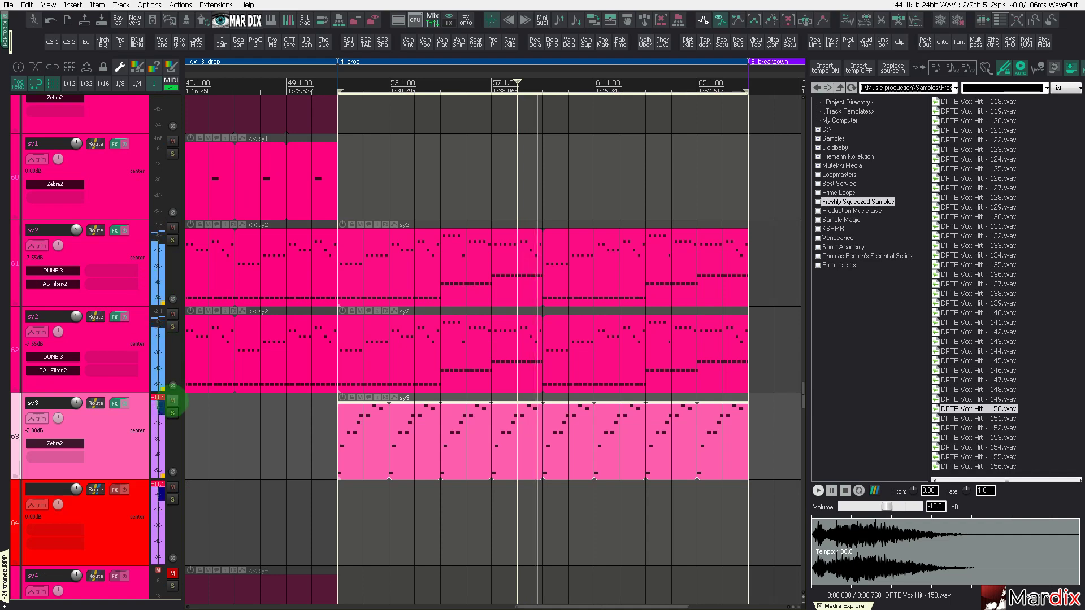
pyautogui.click(172, 400)
pyautogui.scroll(3, 149, 396)
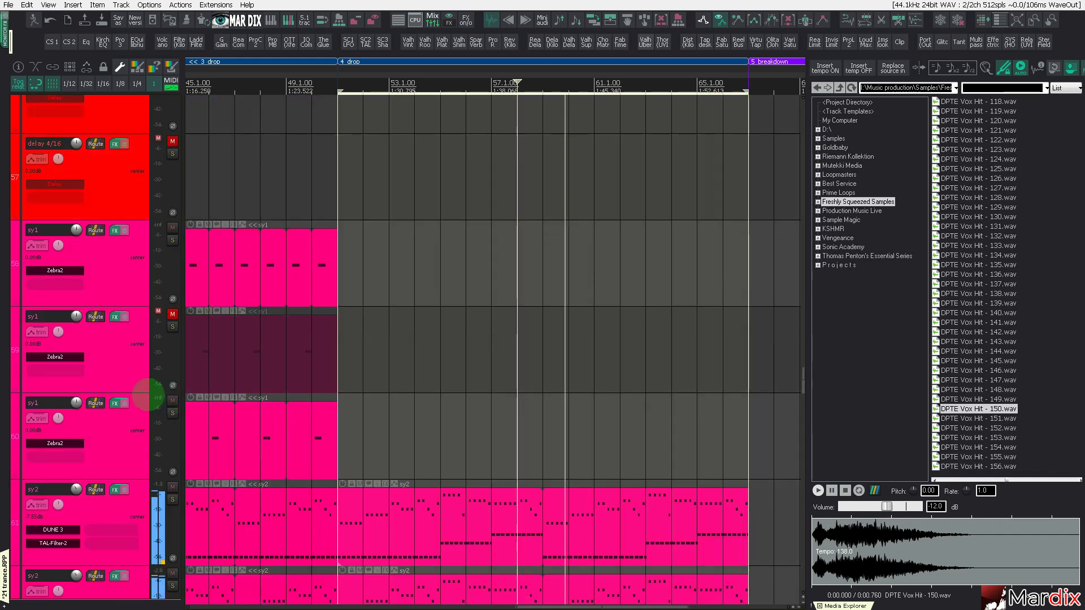
pyautogui.scroll(-3, 151, 389)
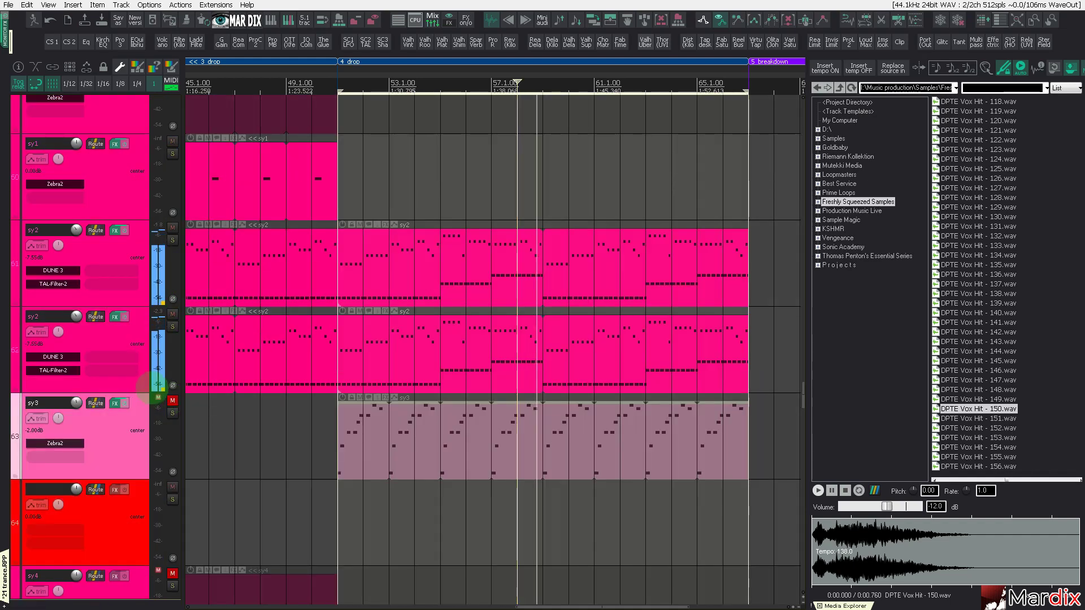
pyautogui.click(172, 400)
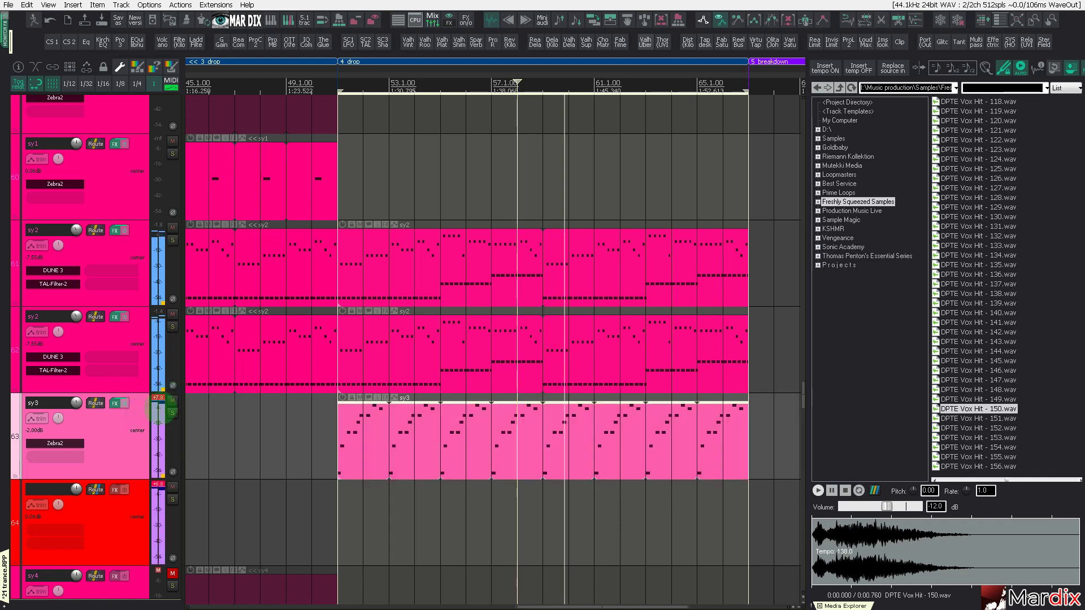
# Step: Add the JS Distortions effect after Zebra2 on sy3 and set its distortion type to Clip
pyautogui.doubleClick(77, 455)
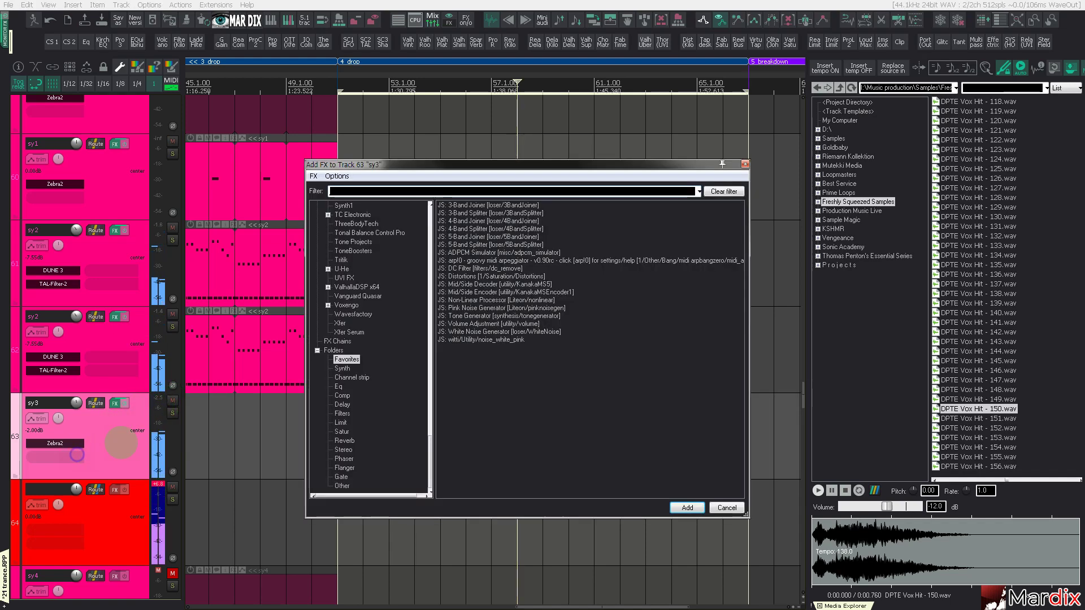
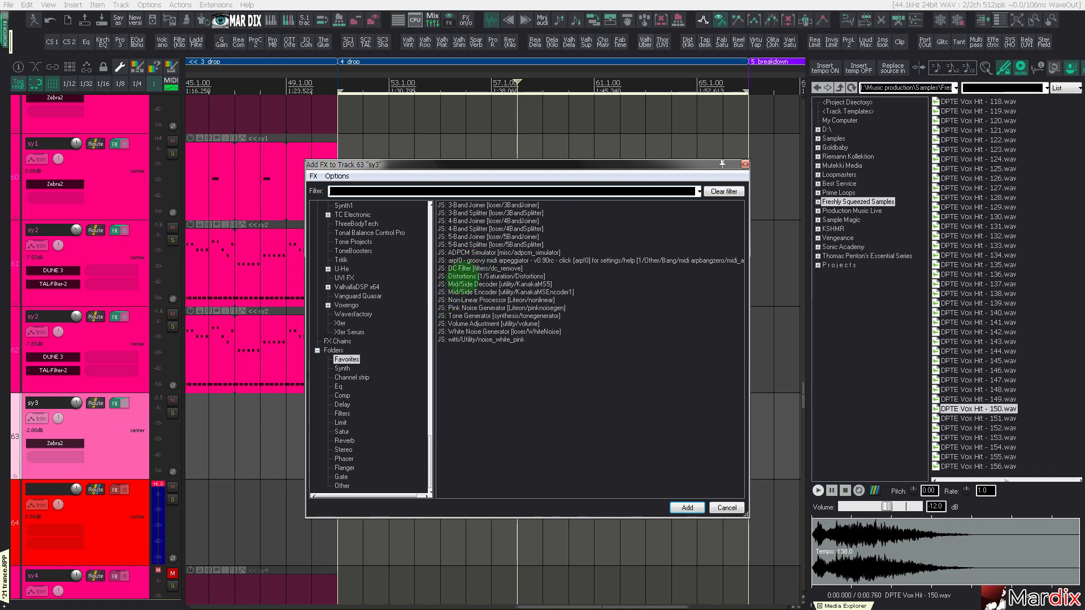
pyautogui.doubleClick(461, 276)
pyautogui.click(174, 92)
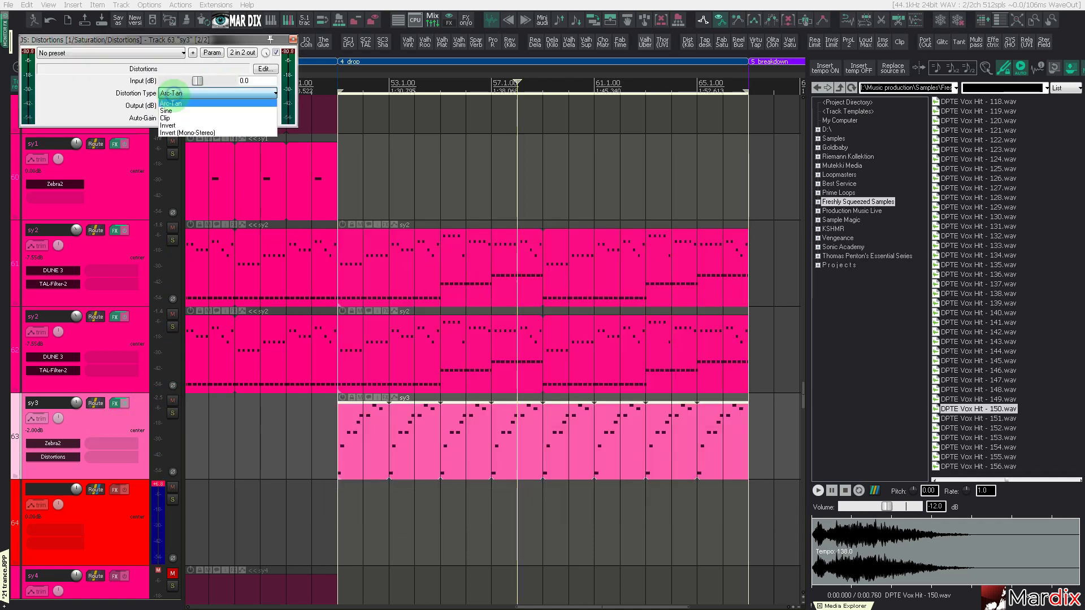
pyautogui.click(165, 118)
pyautogui.moveTo(167, 41); pyautogui.dragTo(342, 212)
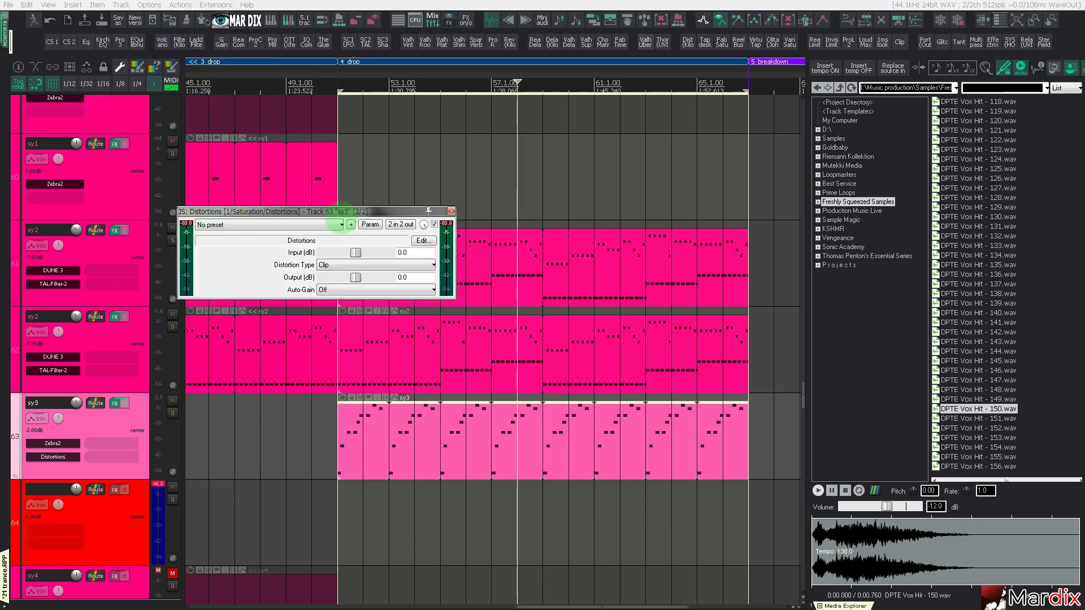
pyautogui.click(451, 211)
# Step: Play from just before the second drop and add ValhallaShimmer and ShaperBox2 to the unnamed track below sy3
pyautogui.click(314, 426)
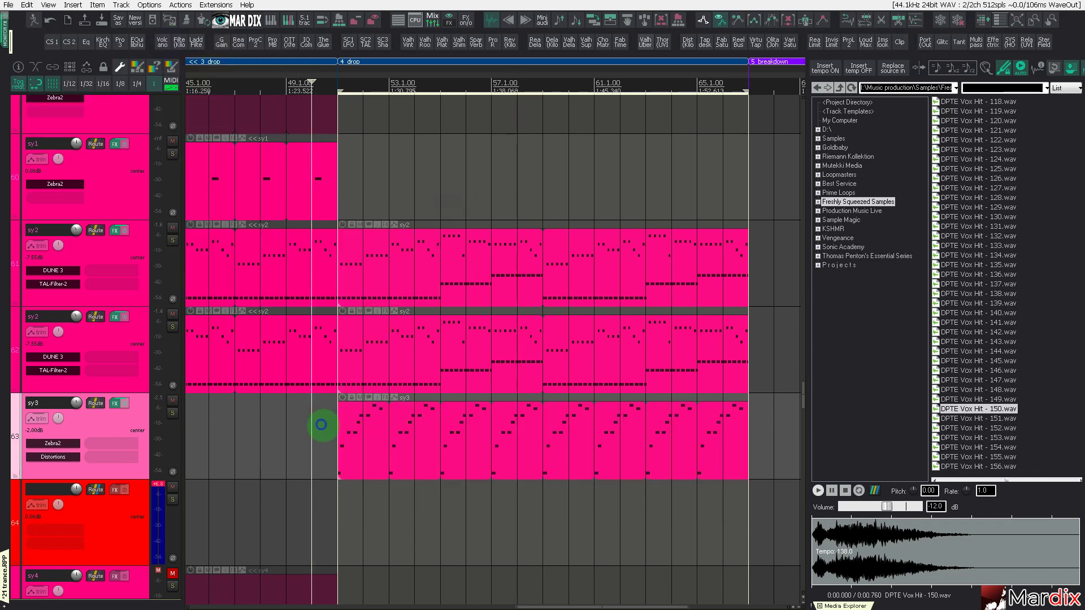
pyautogui.press('space')
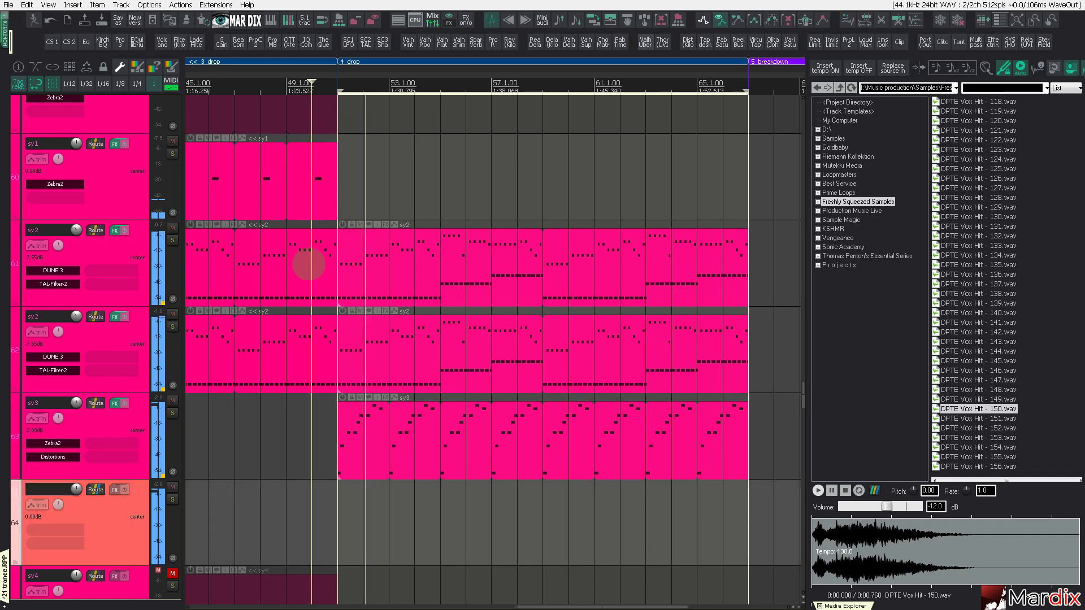
pyautogui.click(459, 41)
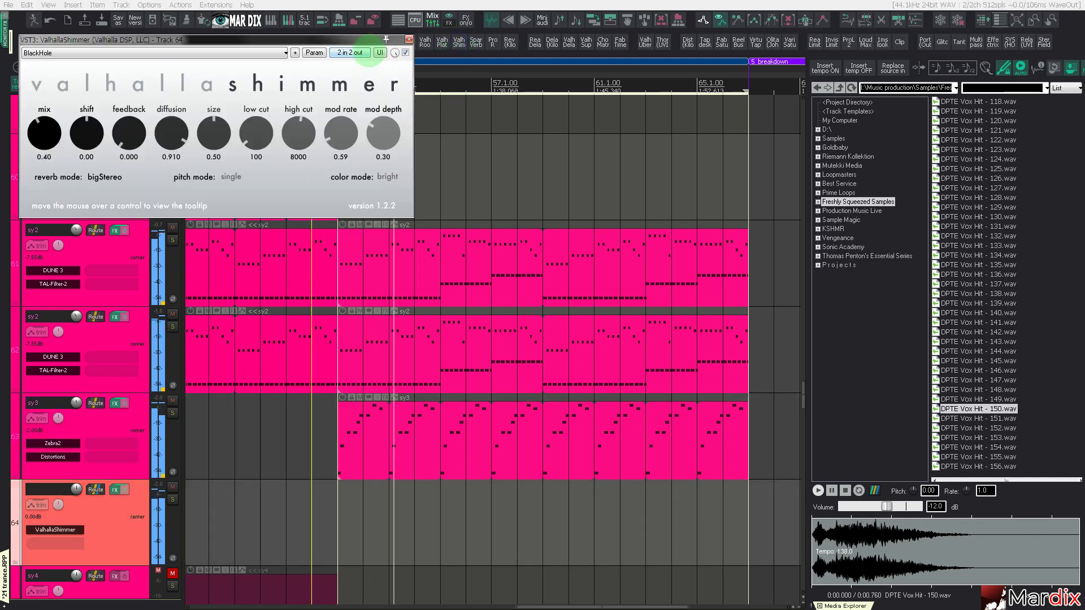
pyautogui.moveTo(370, 39); pyautogui.dragTo(503, 191)
pyautogui.click(382, 43)
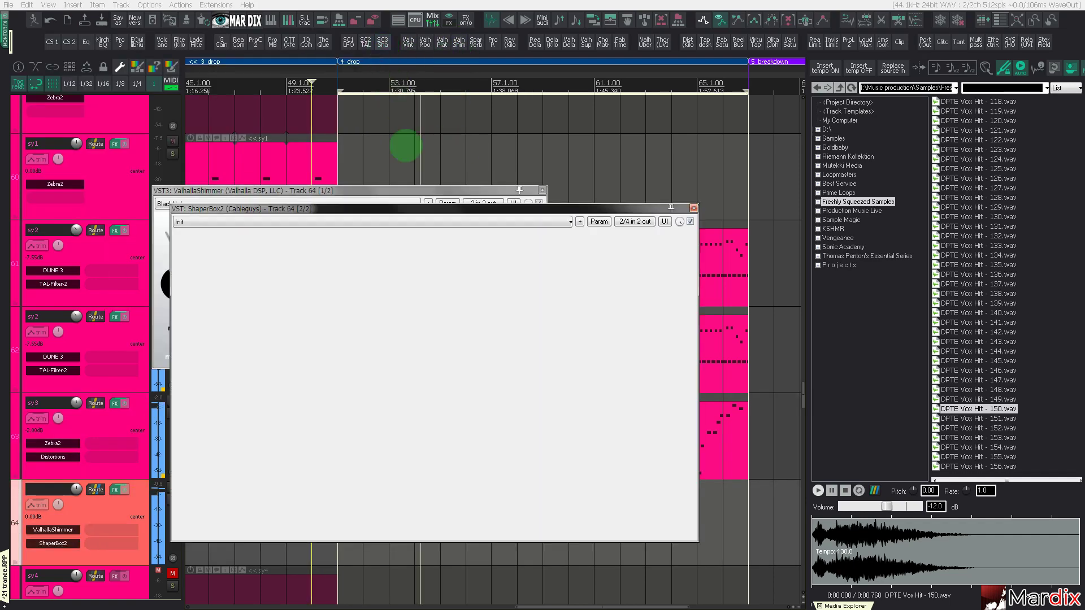
pyautogui.moveTo(405, 198); pyautogui.dragTo(478, 242)
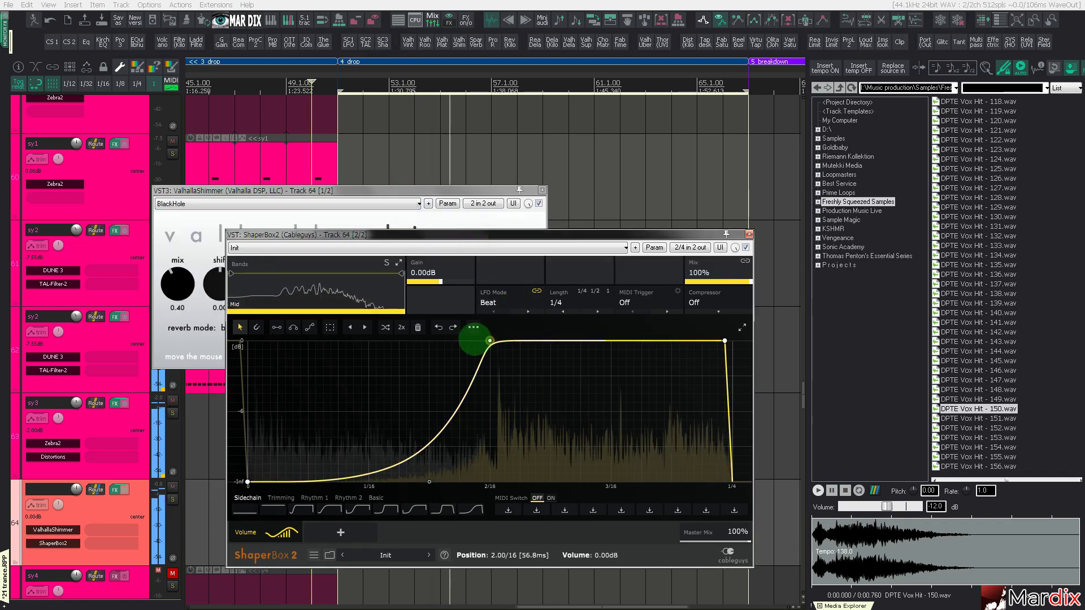
# Step: Set the ValhallaShimmer mix to 1.00 and size to 0.70 on the track below sy3
pyautogui.moveTo(388, 191); pyautogui.dragTo(523, 184)
pyautogui.moveTo(321, 285); pyautogui.dragTo(385, 186)
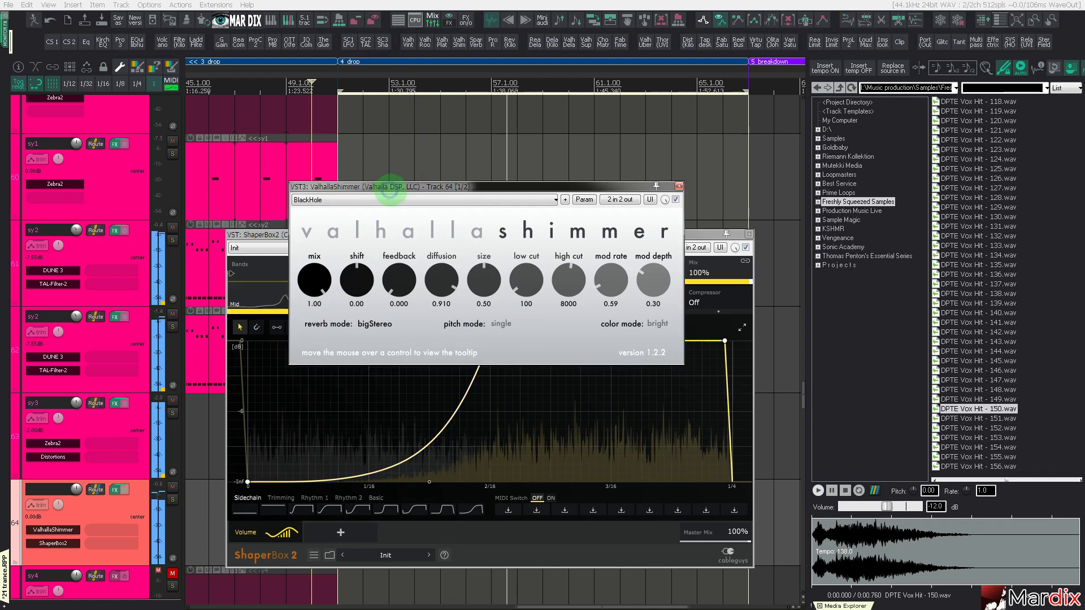
pyautogui.moveTo(480, 262); pyautogui.dragTo(482, 249)
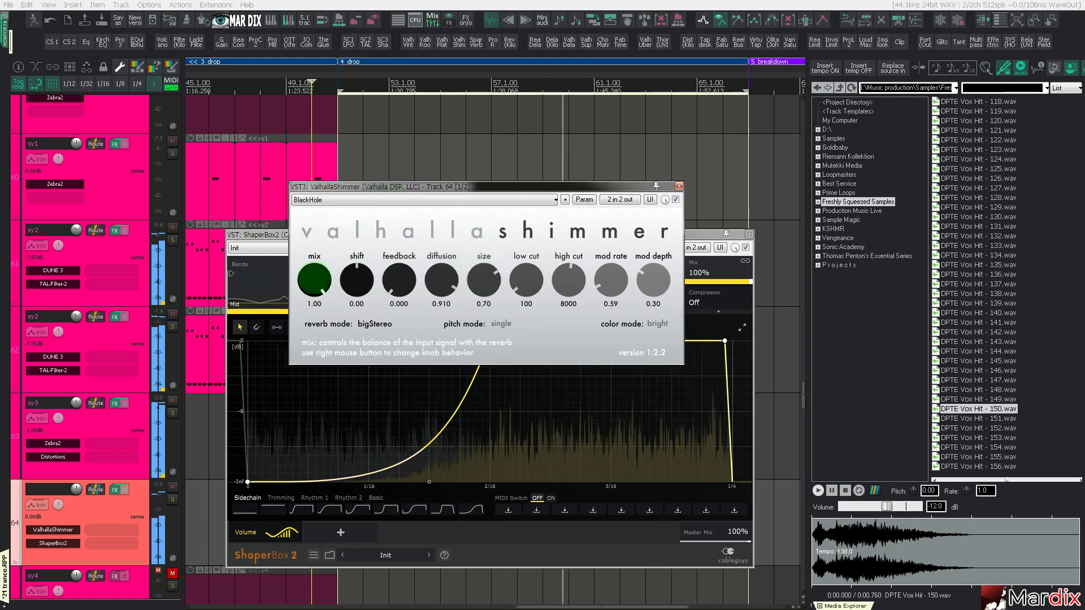
# Step: Close the ValhallaShimmer and ShaperBox2 windows and lower the reverb track below sy3 to -6 dB
pyautogui.click(679, 186)
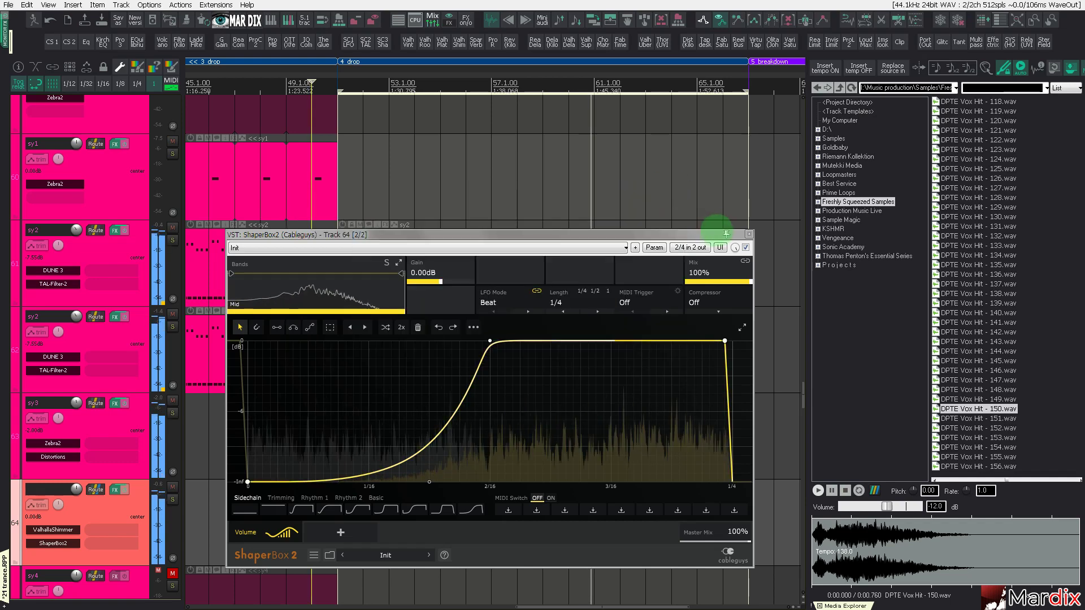
pyautogui.click(749, 234)
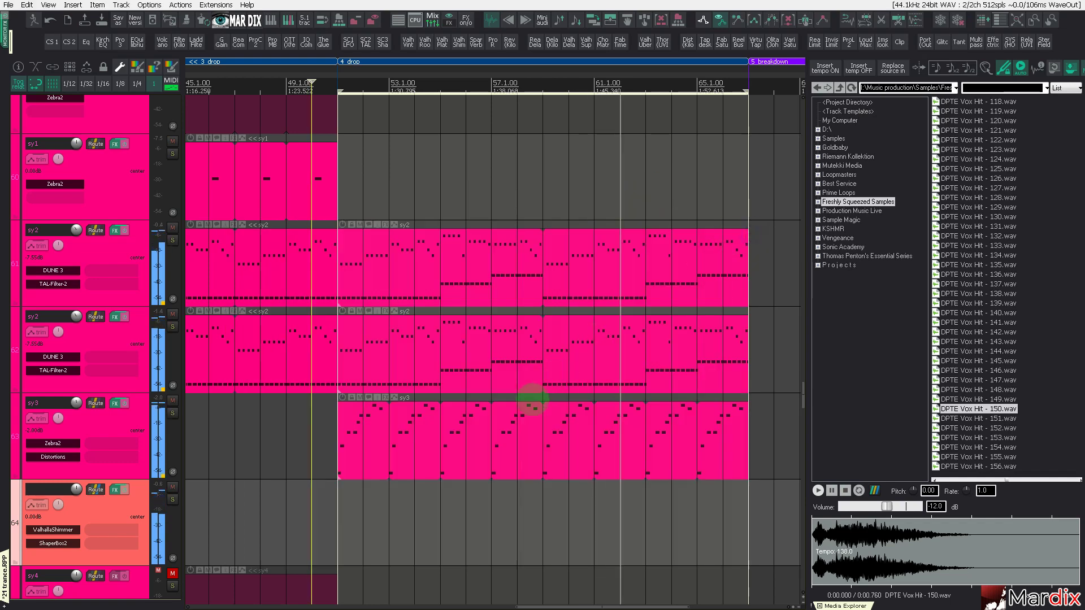
pyautogui.click(529, 404)
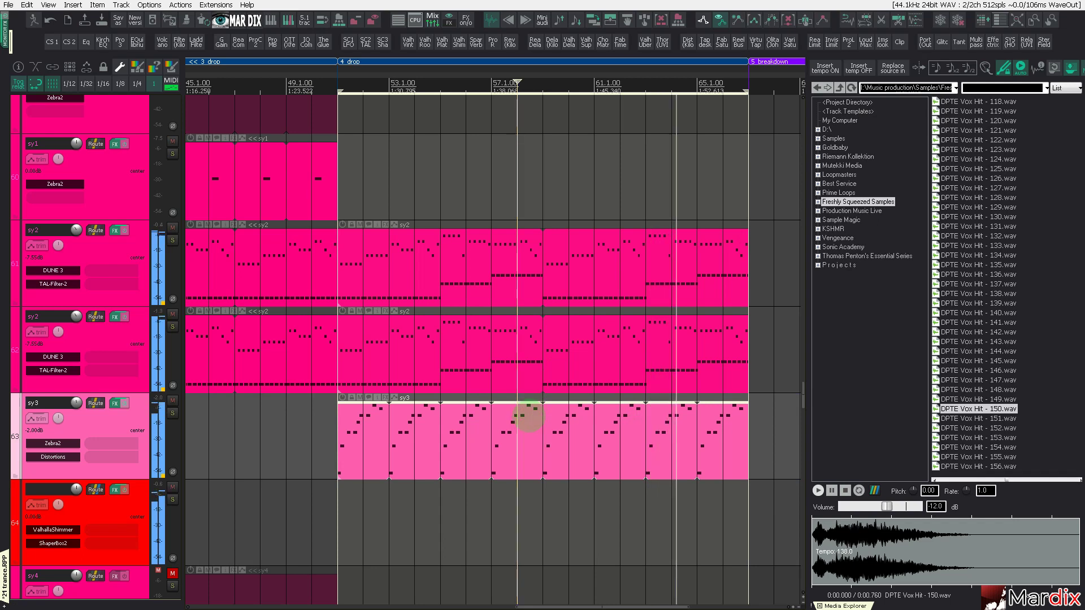
pyautogui.click(121, 517)
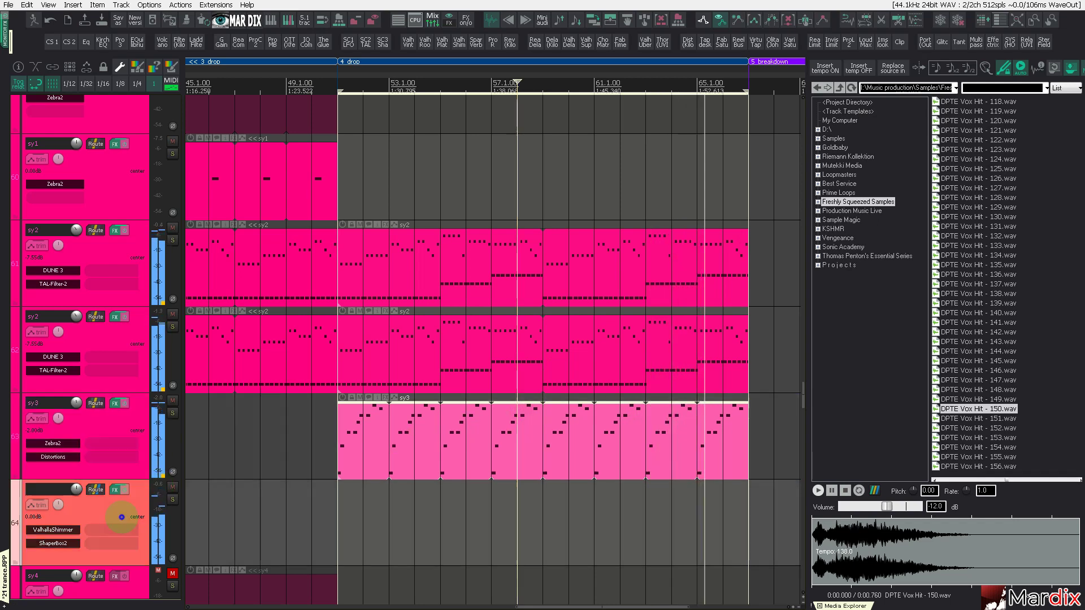
pyautogui.scroll(-5, 136, 510)
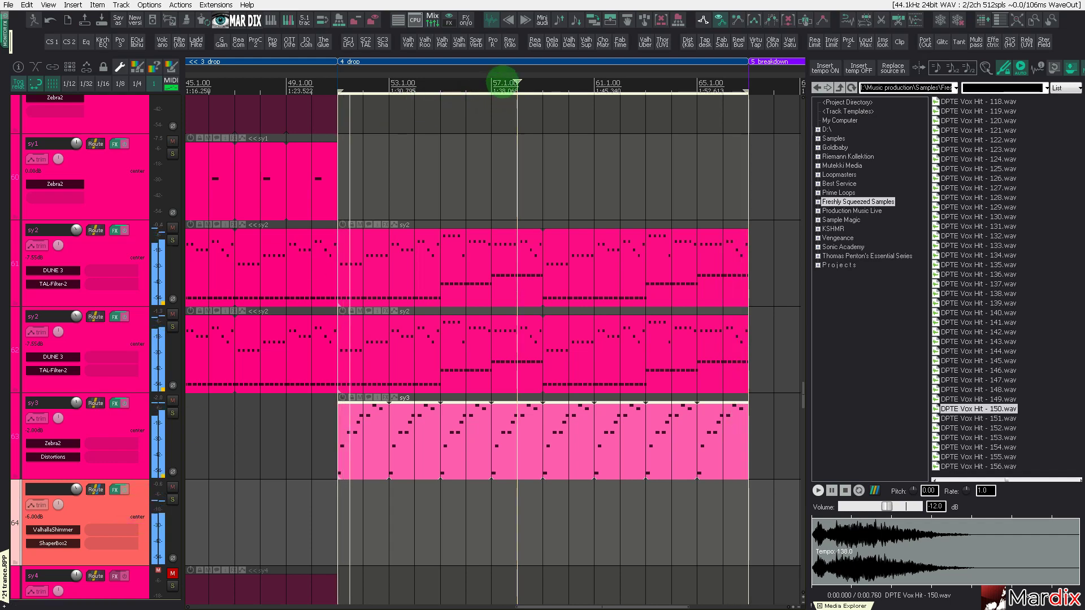
# Step: Add the Kilohearts Haas effect to the reverb track below sy3 and raise its delay to about 15.5 ms
pyautogui.click(114, 530)
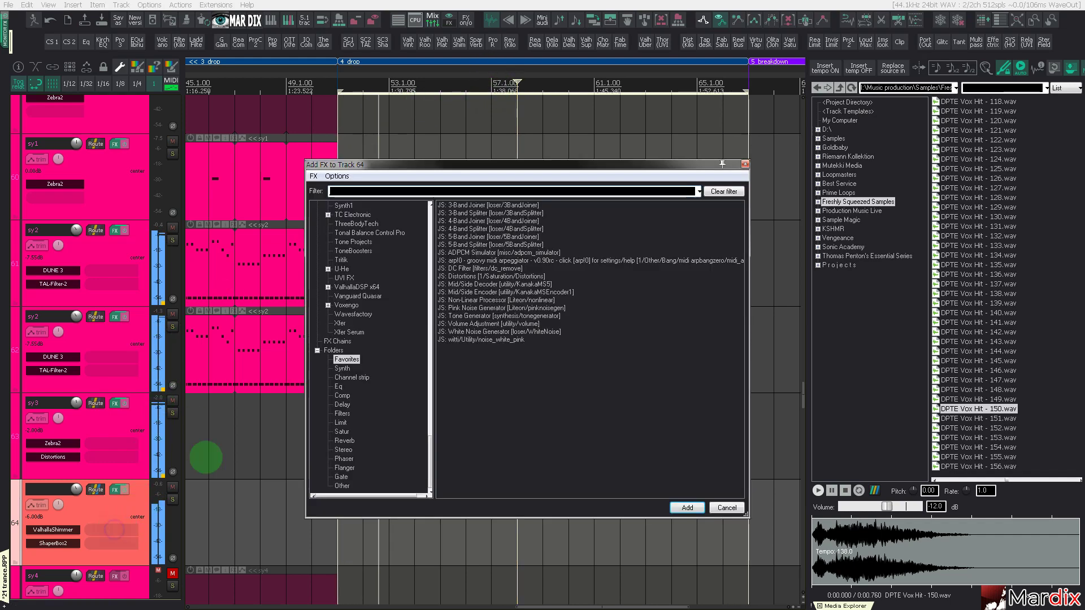
pyautogui.scroll(9, 378, 341)
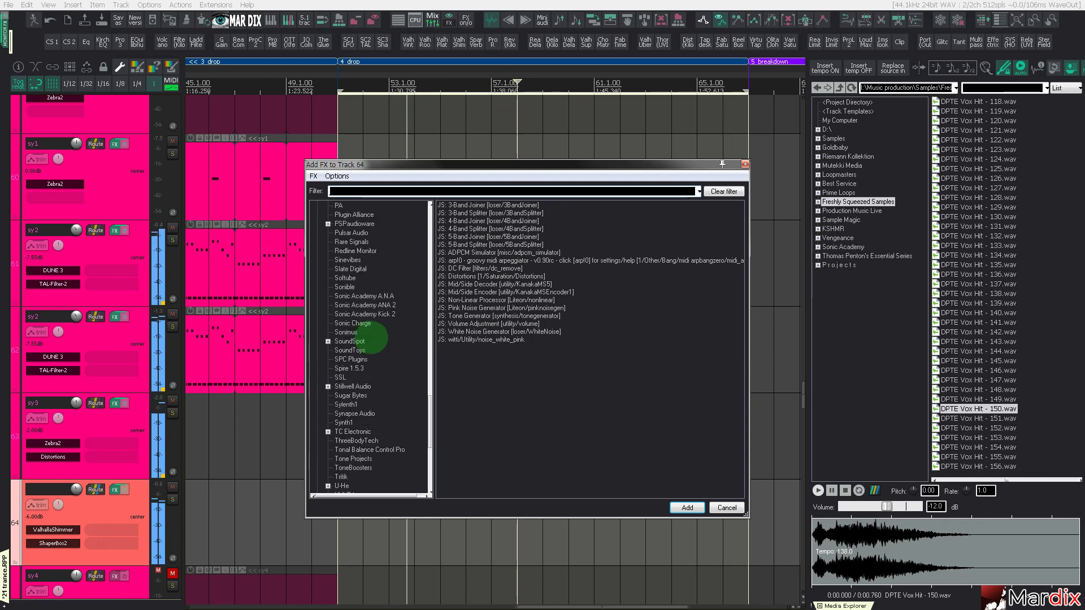
pyautogui.scroll(3, 374, 334)
pyautogui.scroll(1, 365, 313)
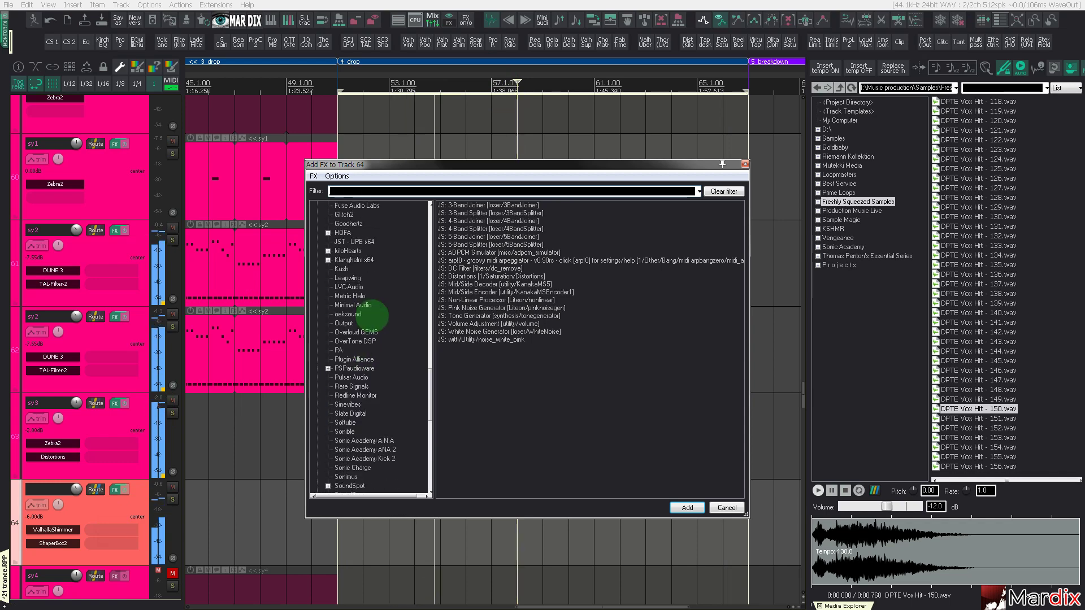
pyautogui.scroll(1, 361, 291)
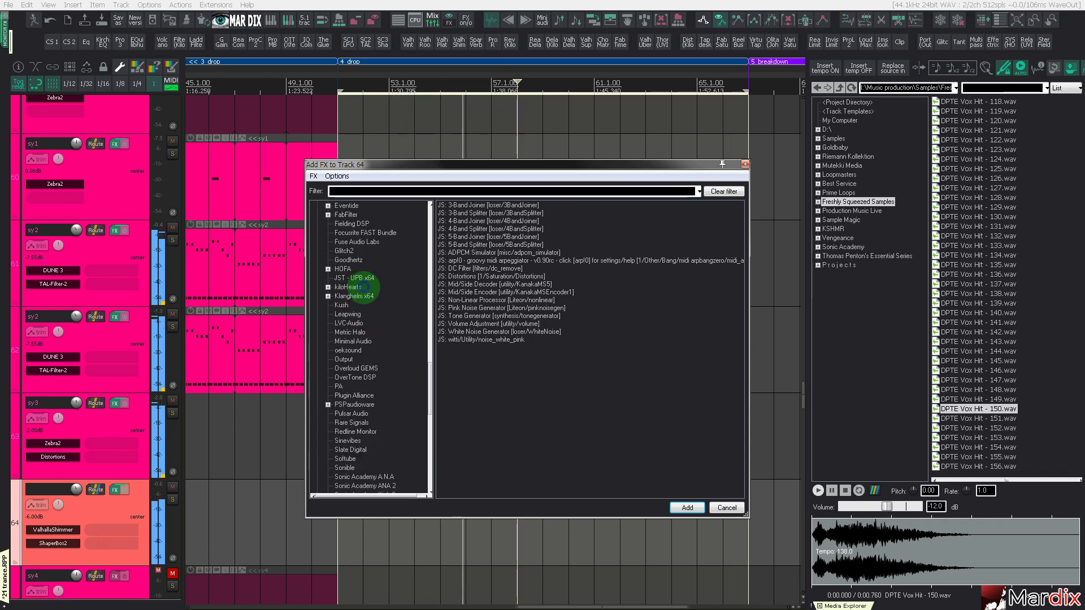
pyautogui.click(350, 287)
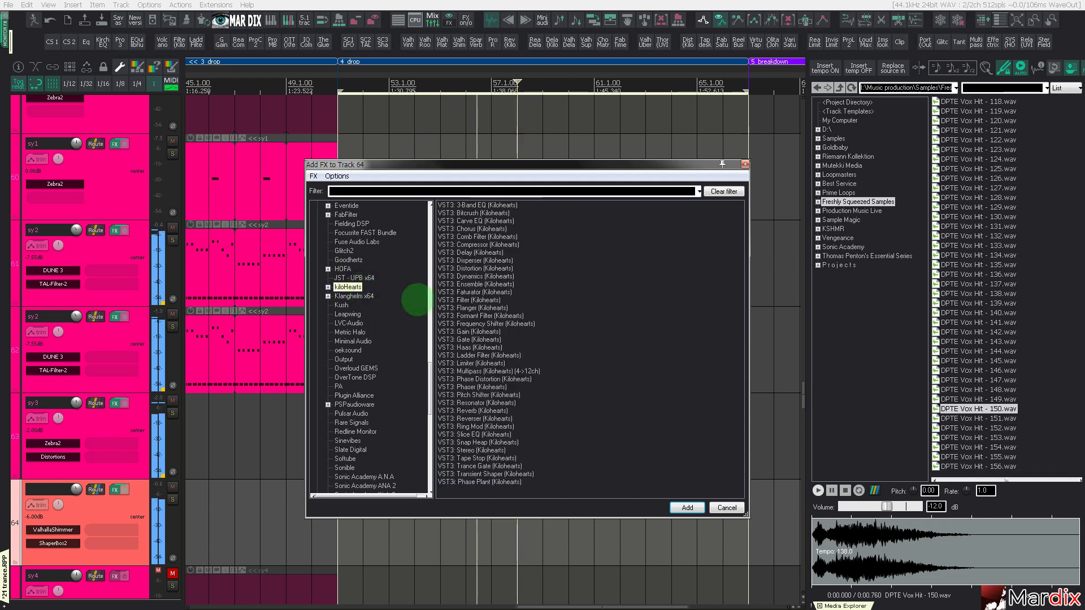
pyautogui.doubleClick(472, 347)
pyautogui.moveTo(126, 38); pyautogui.dragTo(443, 254)
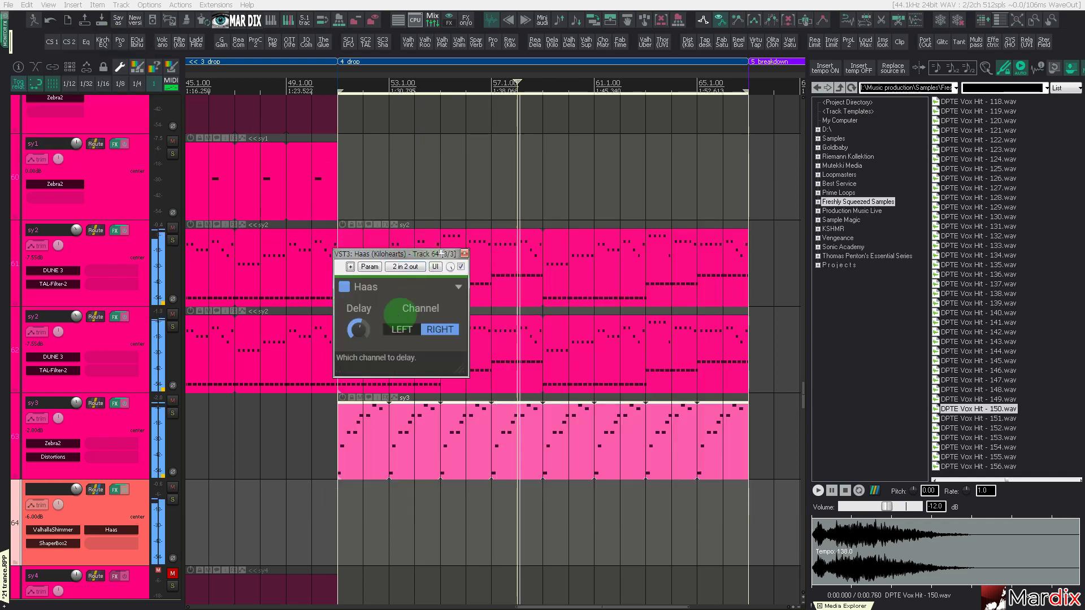
pyautogui.moveTo(361, 328); pyautogui.dragTo(361, 326)
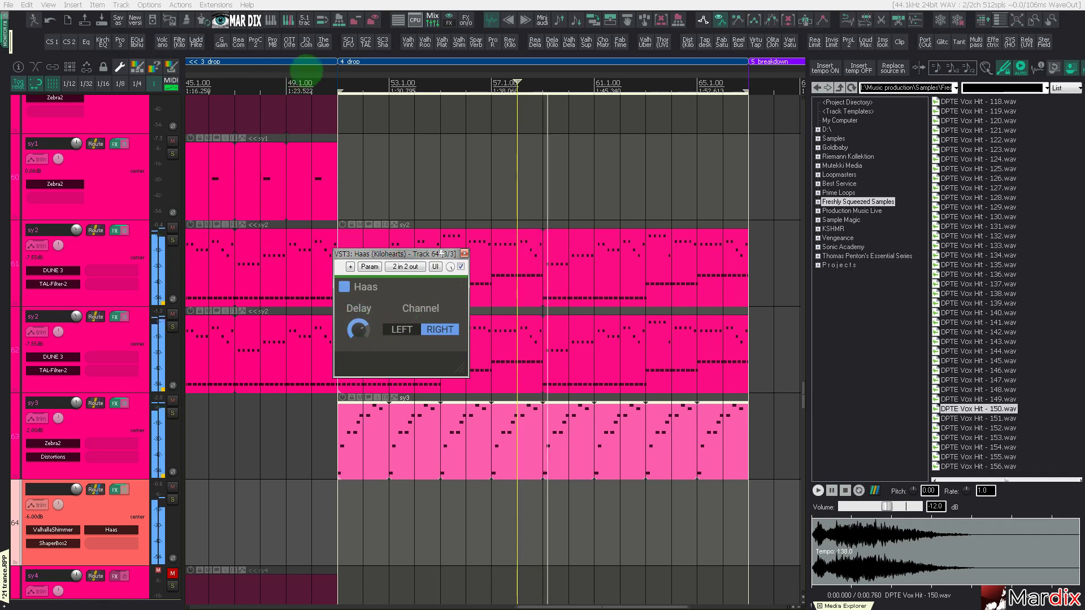
# Step: Show the mixer and raise the master track's volume through its output settings
pyautogui.click(432, 20)
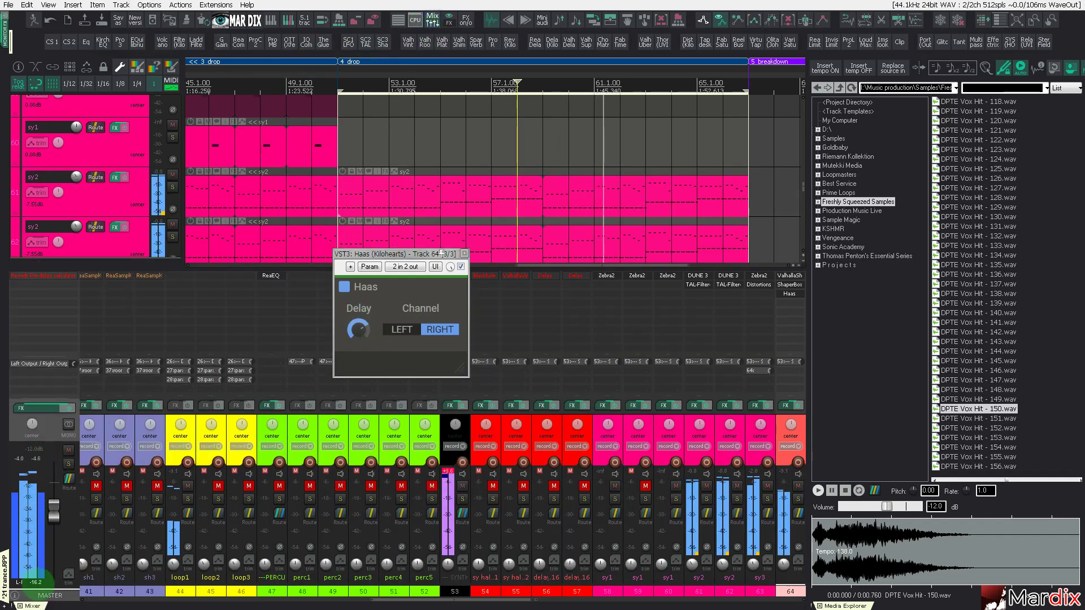
pyautogui.click(69, 478)
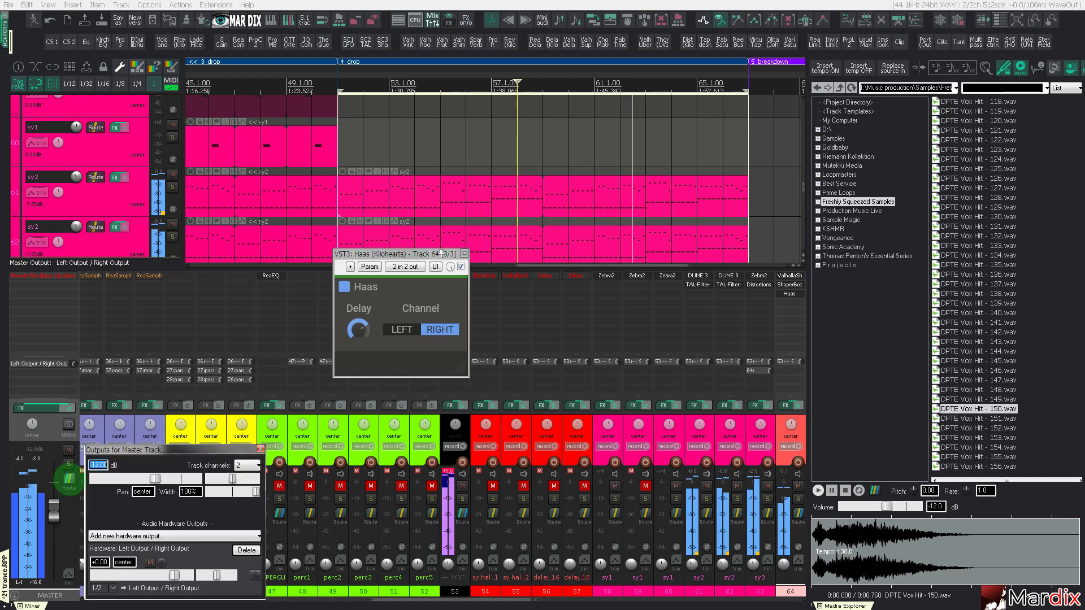
pyautogui.press('BackSpace')
pyautogui.write('0')
pyautogui.press('Return')
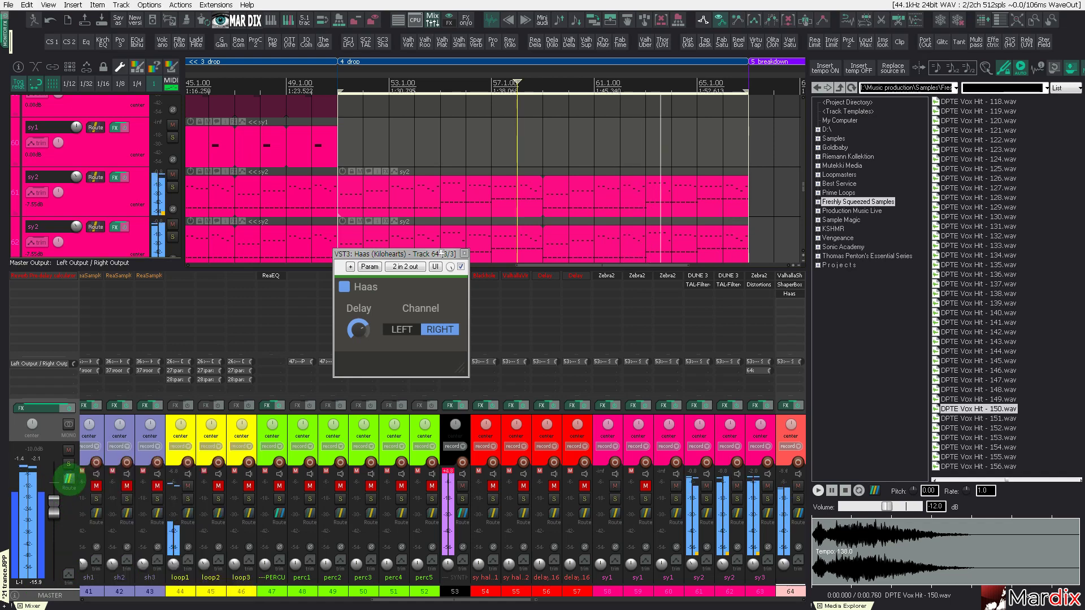
pyautogui.click(48, 547)
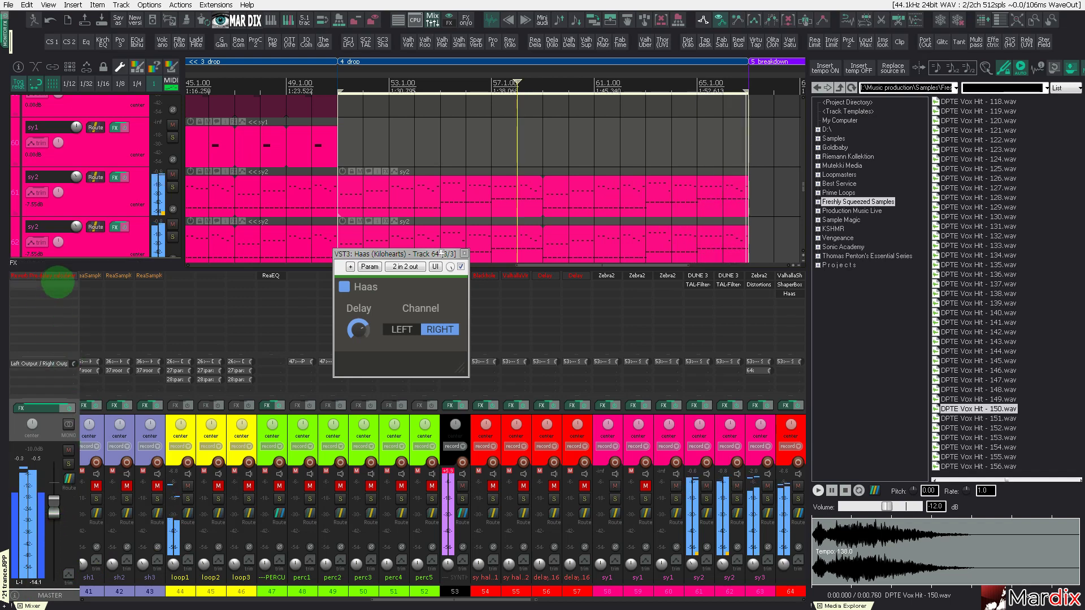
# Step: Switch the Haas delay to the left channel, close the effect and hide the mixer
pyautogui.click(401, 329)
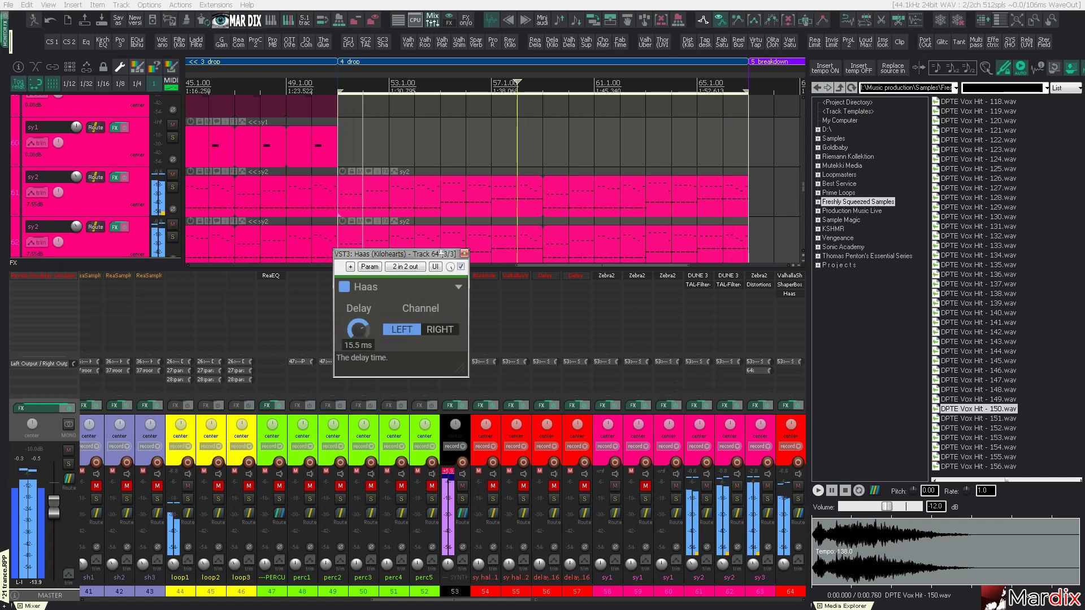
pyautogui.click(463, 253)
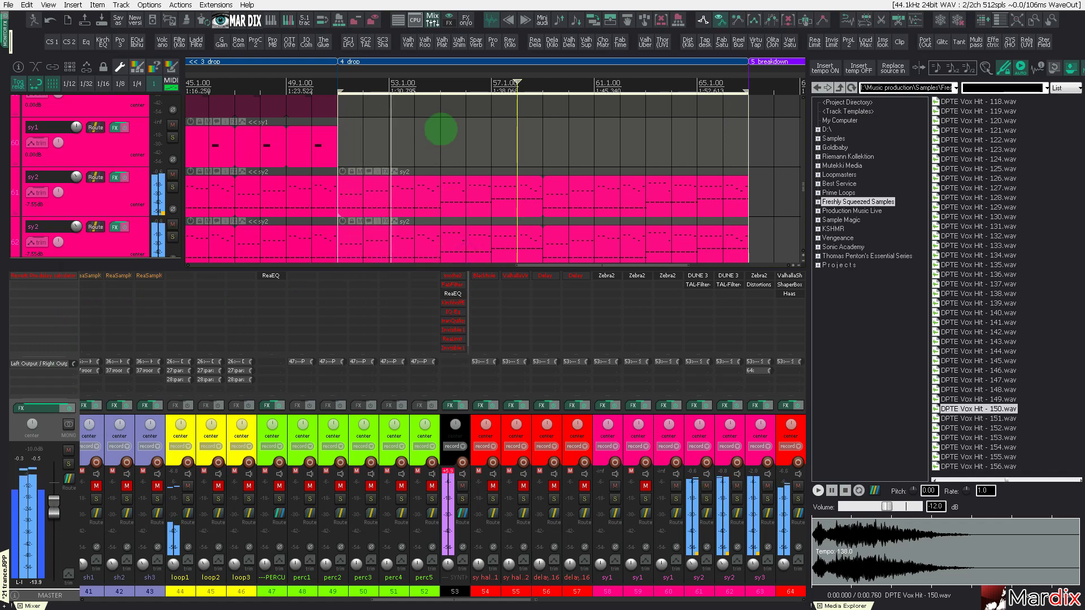
pyautogui.click(431, 20)
# Step: Place the play position at bar 55 and solo sy3 briefly to check it, returning to the full mix
pyautogui.click(430, 422)
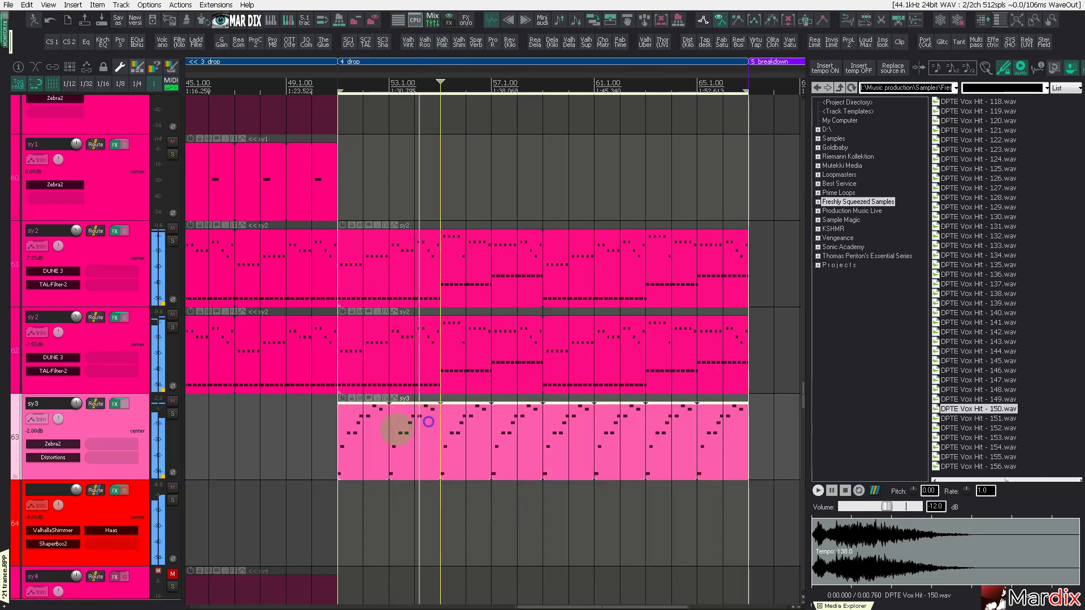
pyautogui.click(172, 414)
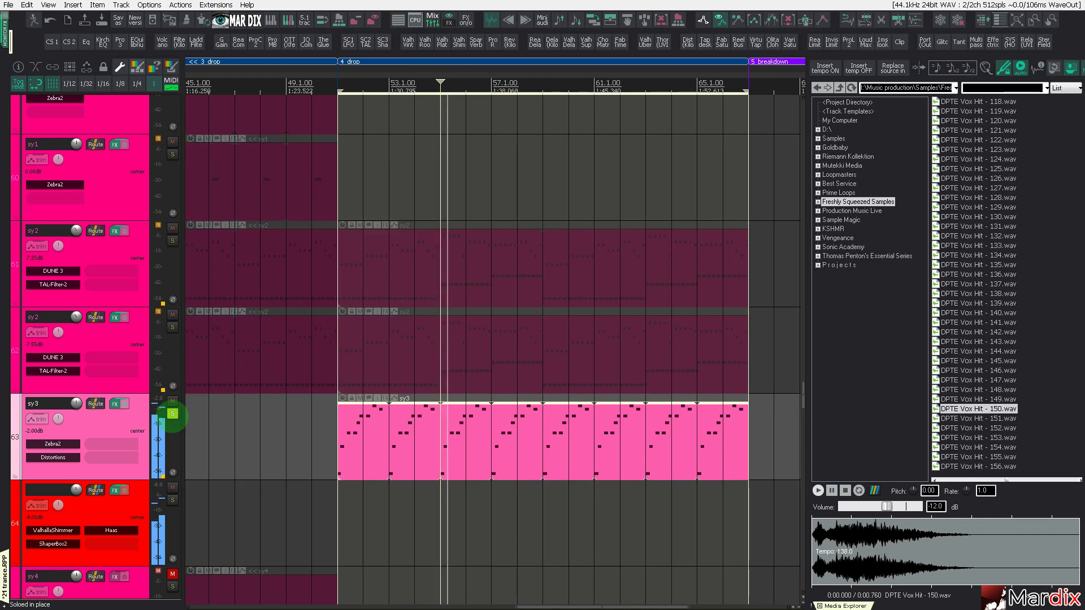
pyautogui.click(172, 414)
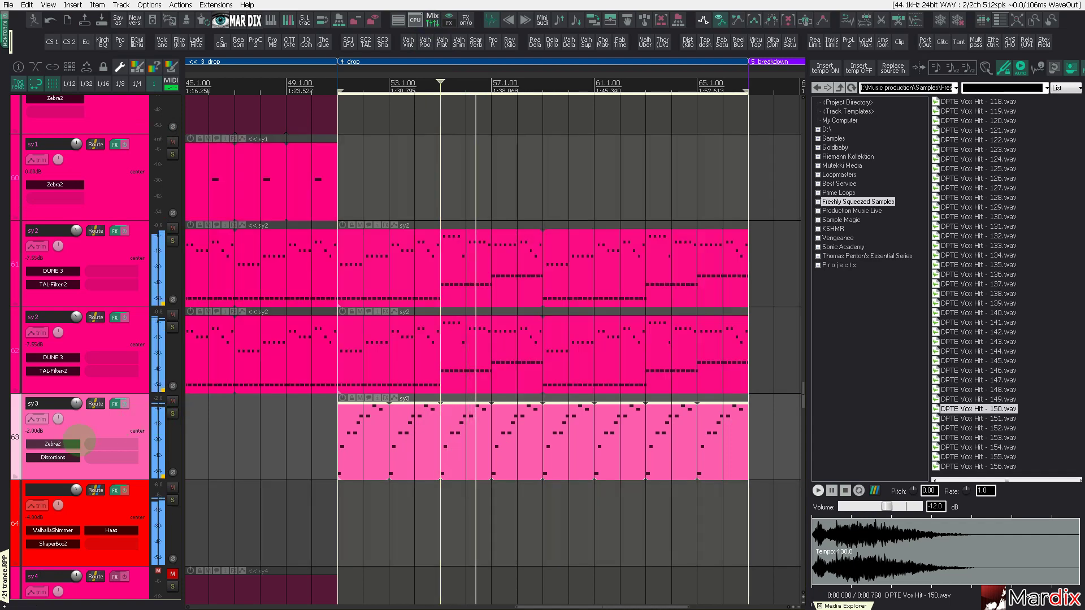
# Step: Open Zebra2 on sy3 and audition the lead presets Please love me, Peeling, Other Wordly Synth, Orjaninal!, Orjan! and Nothing Phases me
pyautogui.click(78, 443)
pyautogui.click(408, 225)
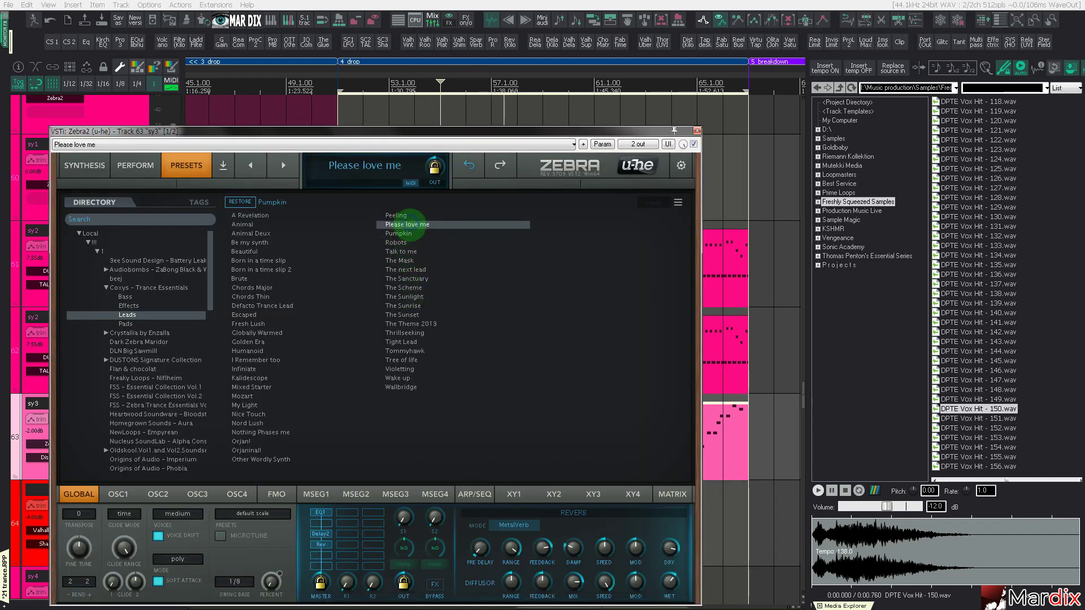
pyautogui.click(396, 215)
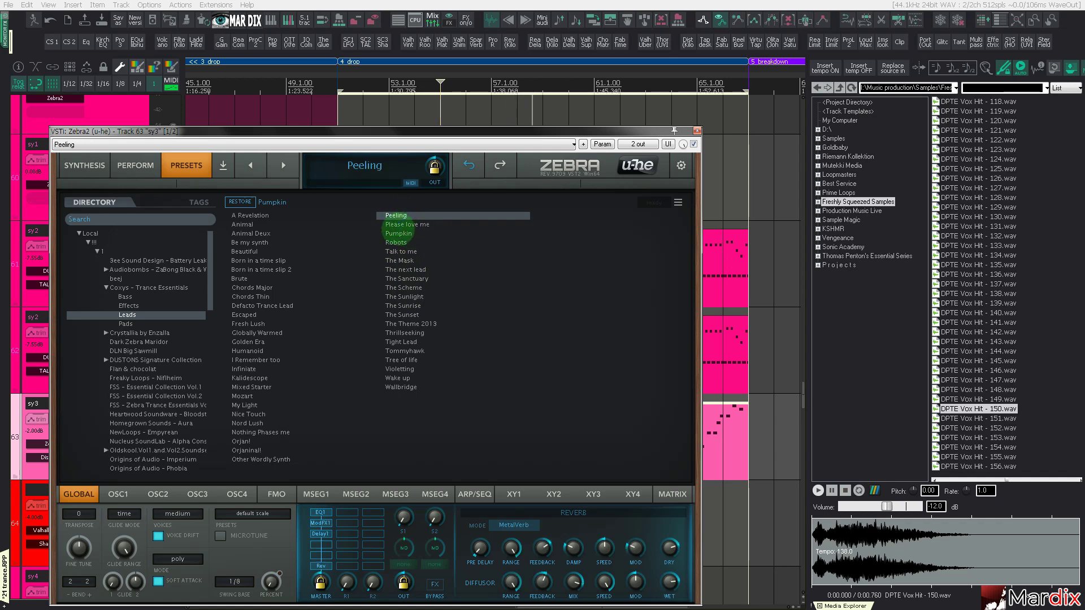
pyautogui.click(268, 459)
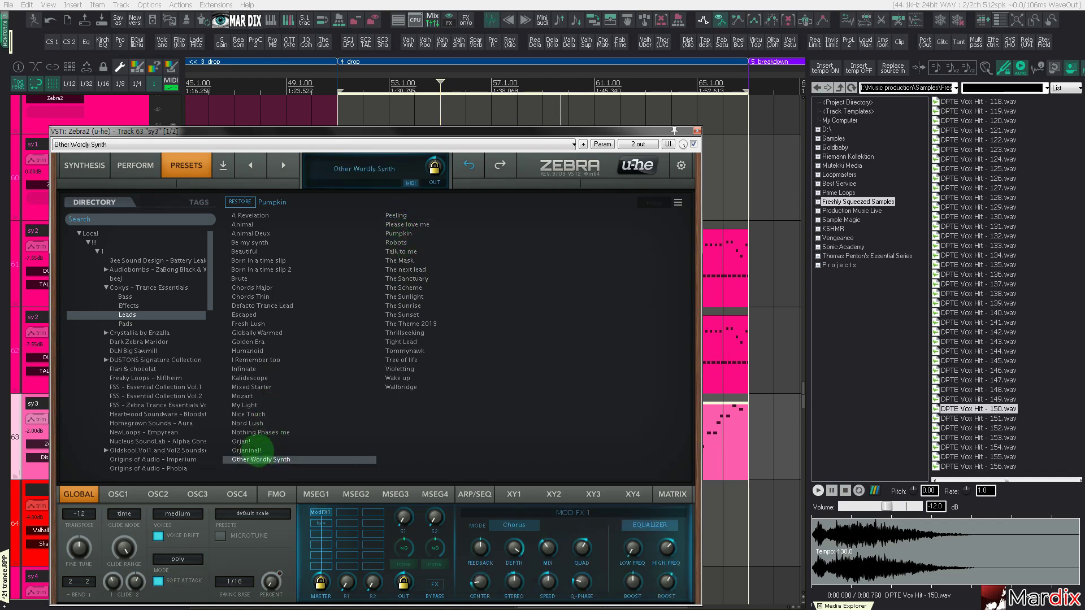
pyautogui.click(261, 451)
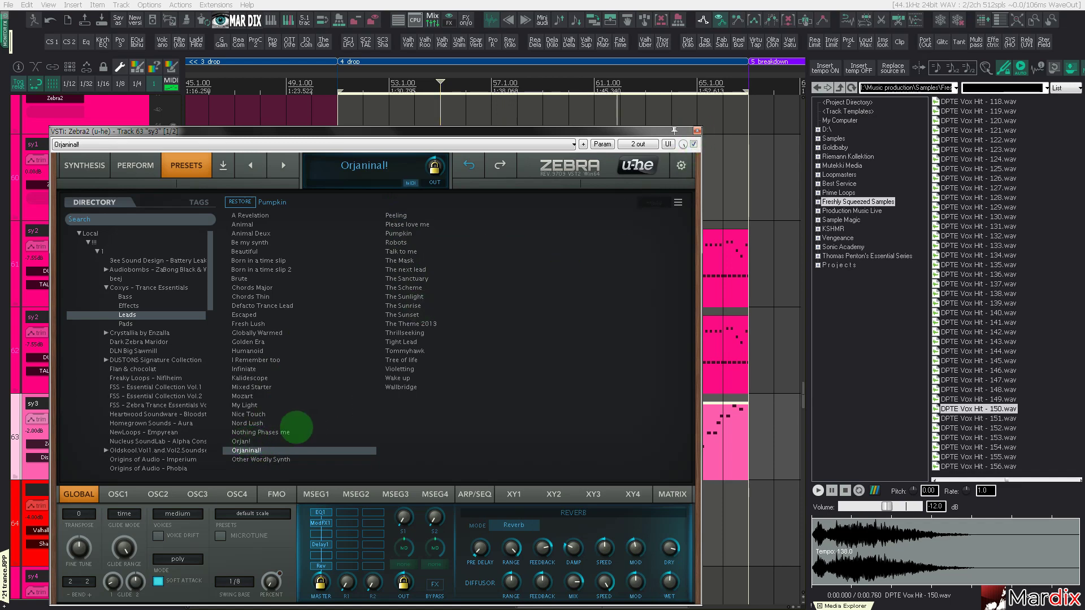
pyautogui.click(250, 441)
pyautogui.click(252, 432)
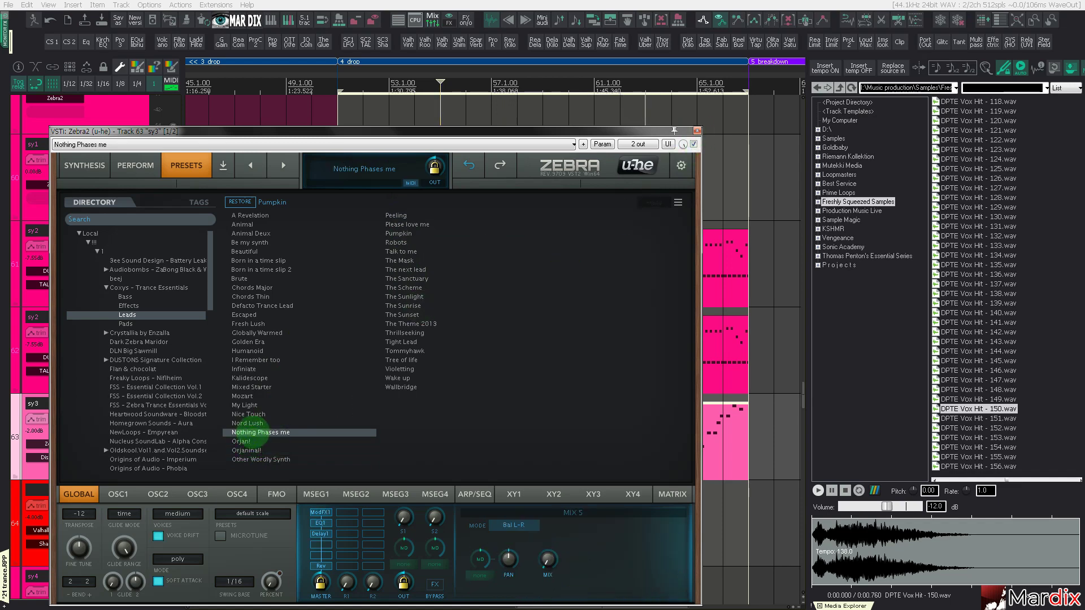
# Step: Audition the sy3 lead presets from Nord Lush up the list to Kalidescope, keep Kalidescope loaded and close Zebra2
pyautogui.click(262, 423)
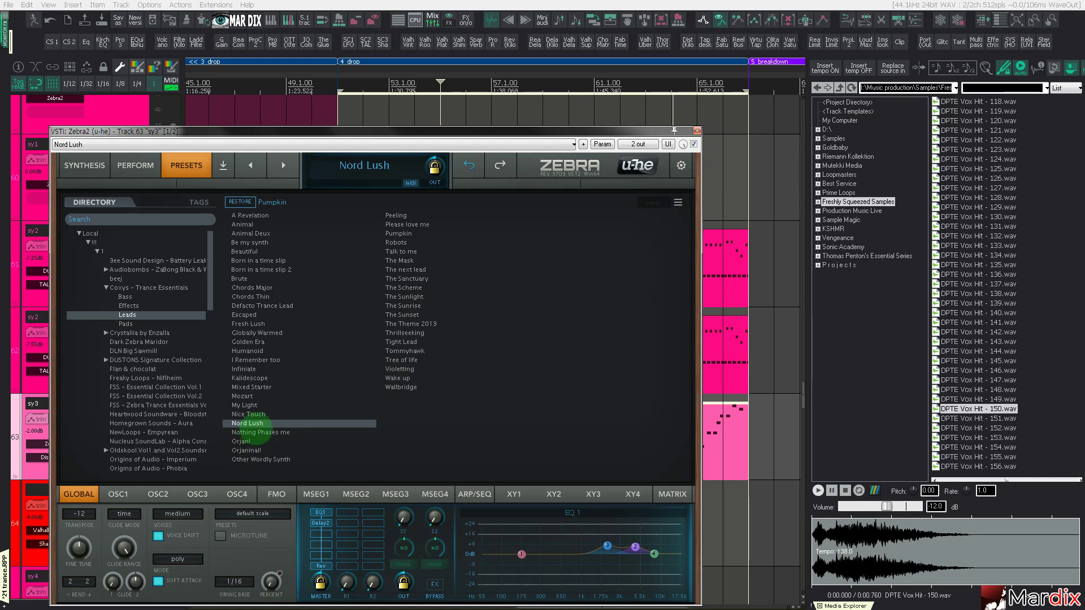
pyautogui.press('Up')
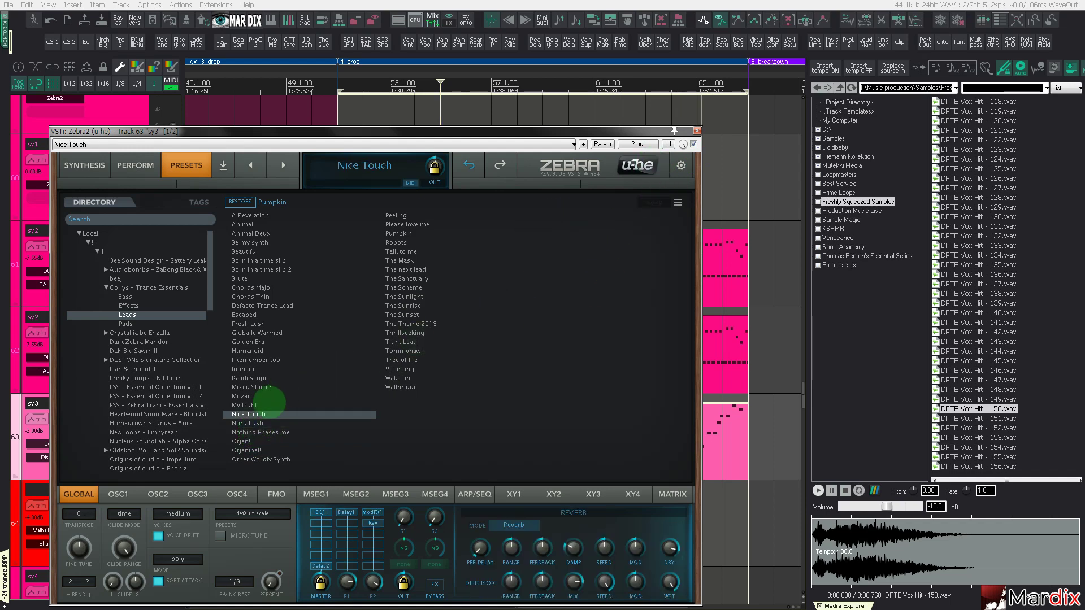
pyautogui.click(257, 405)
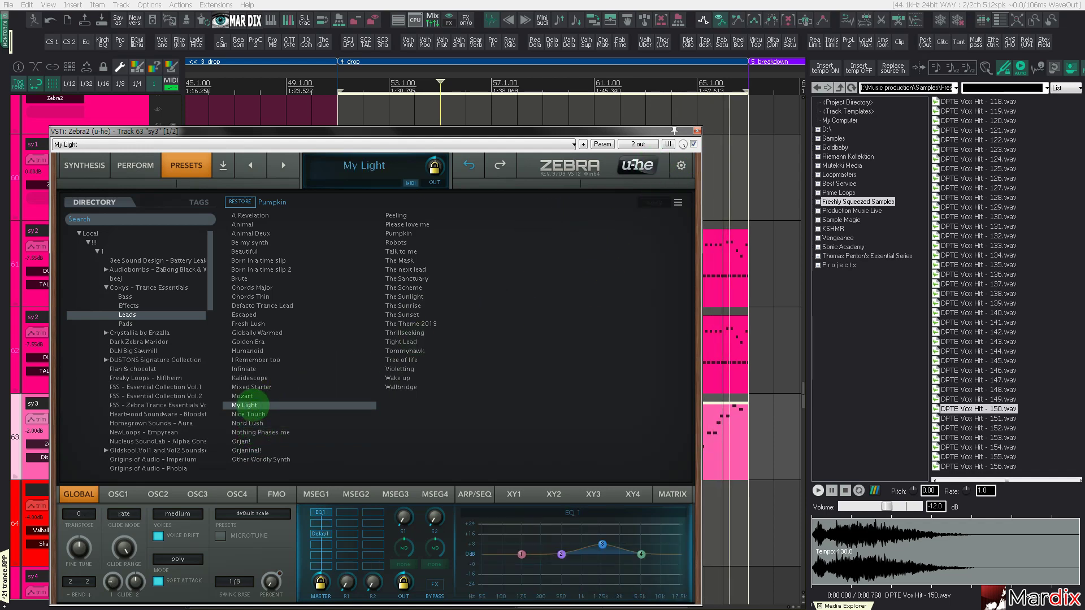
pyautogui.click(256, 396)
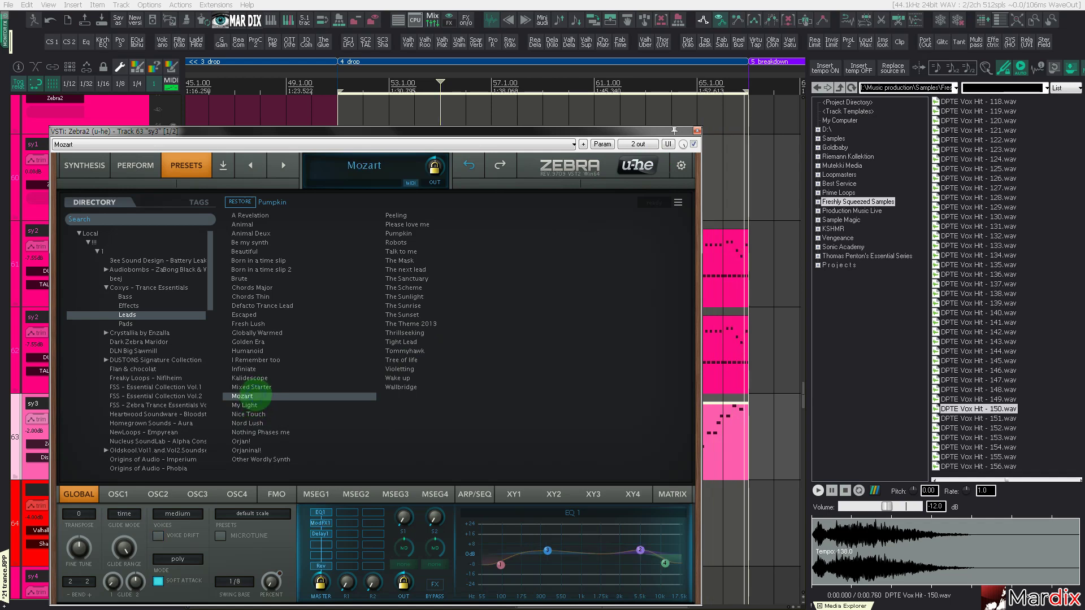
pyautogui.click(261, 388)
pyautogui.click(262, 378)
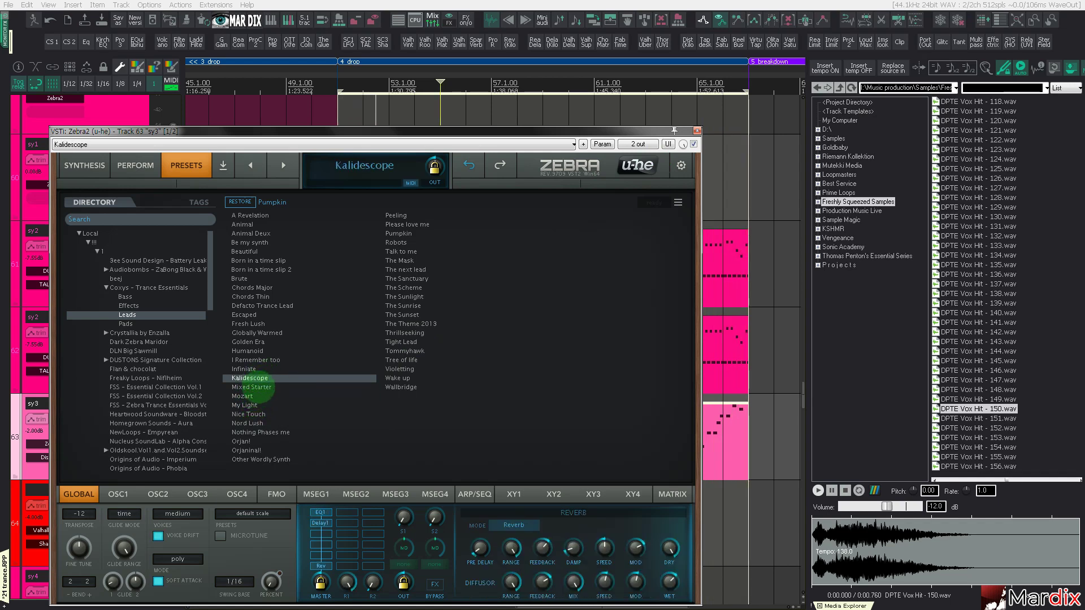
pyautogui.click(724, 419)
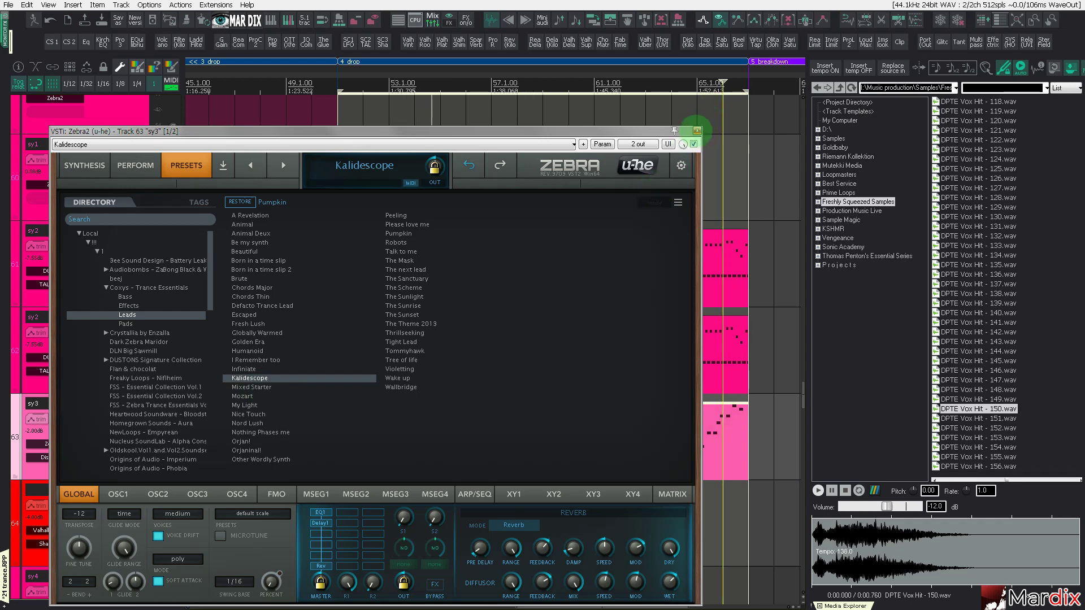
pyautogui.click(697, 131)
# Step: Open the sy3 item's MIDI notes and raise the F#4 note at the start of bar 55 one octave to F#5
pyautogui.doubleClick(425, 429)
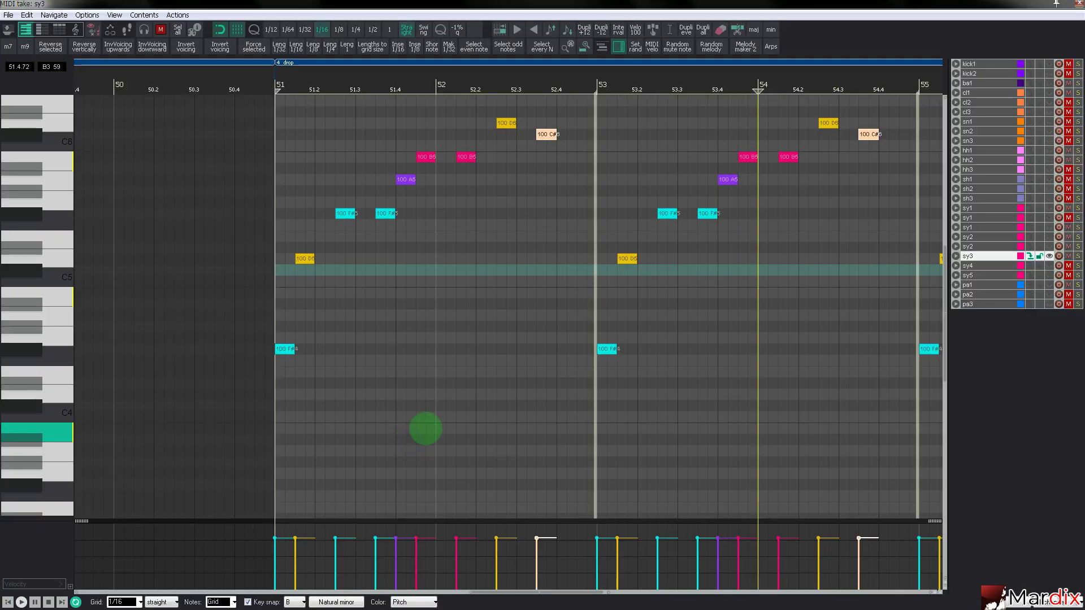
pyautogui.scroll(-1, 426, 390)
pyautogui.scroll(-3, 427, 362)
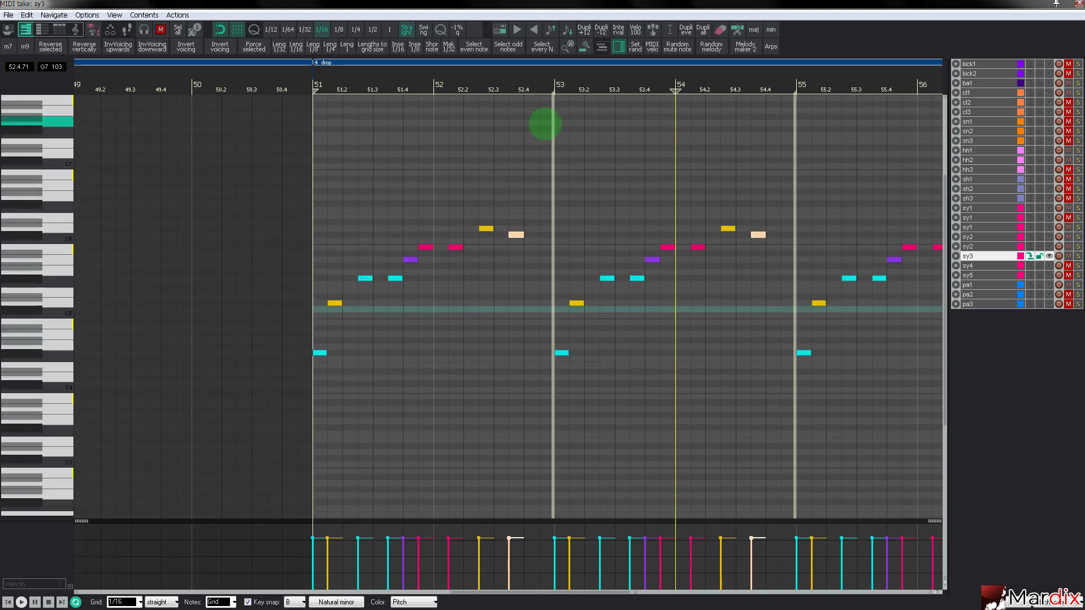
pyautogui.moveTo(548, 78); pyautogui.dragTo(395, 79)
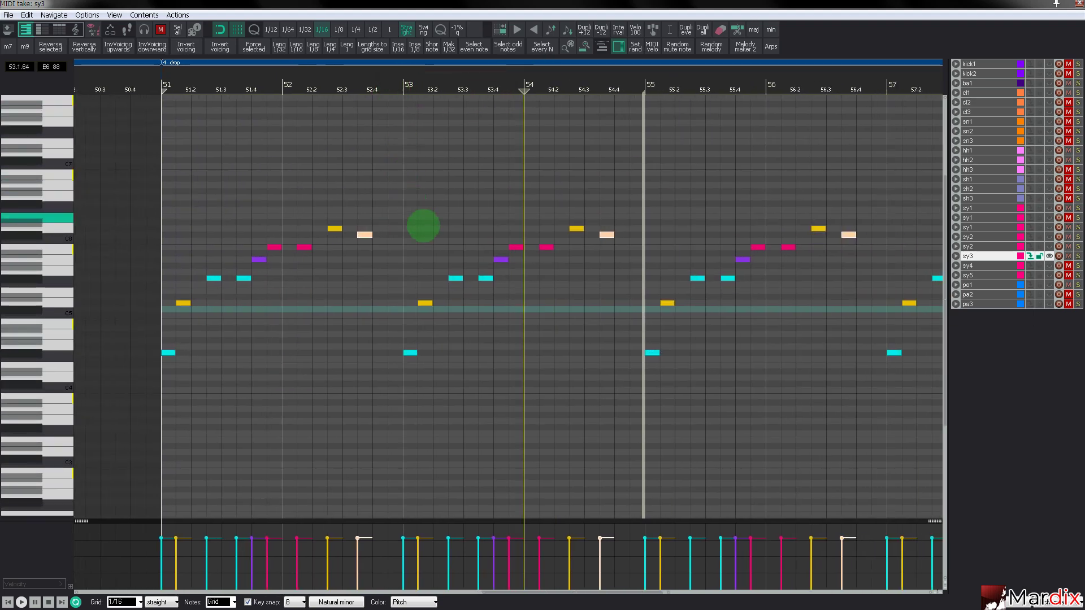
pyautogui.scroll(2, 441, 266)
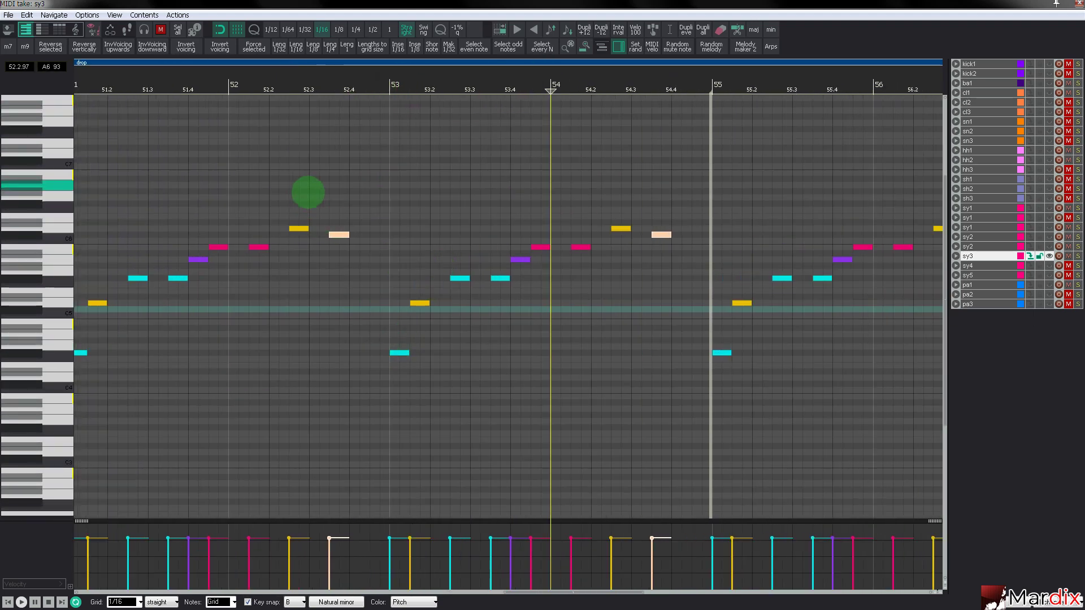
pyautogui.scroll(-2, 308, 191)
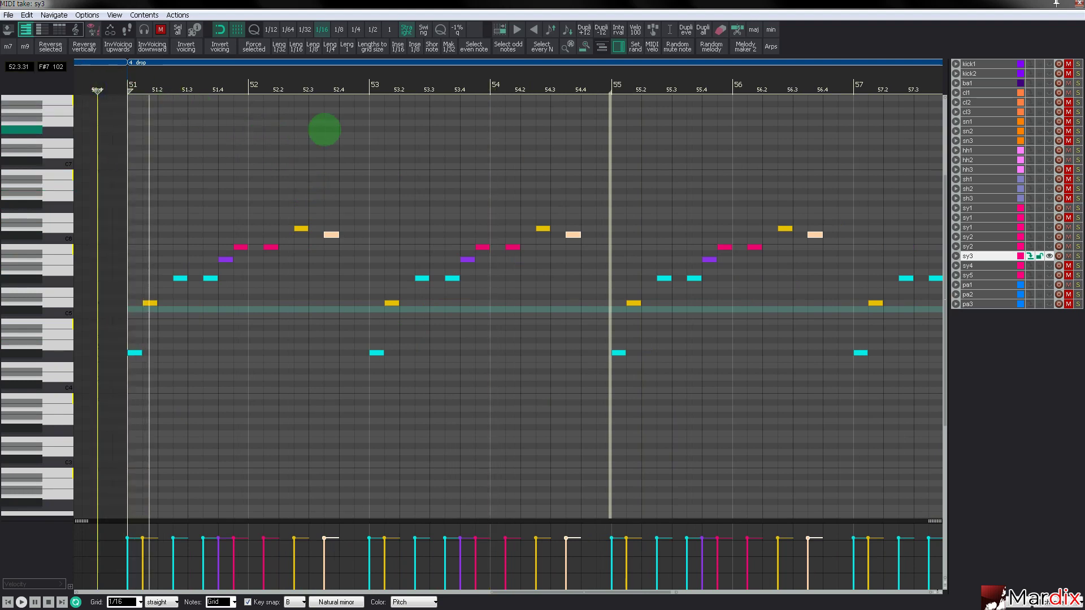
pyautogui.scroll(-4, 326, 129)
pyautogui.scroll(4, 402, 187)
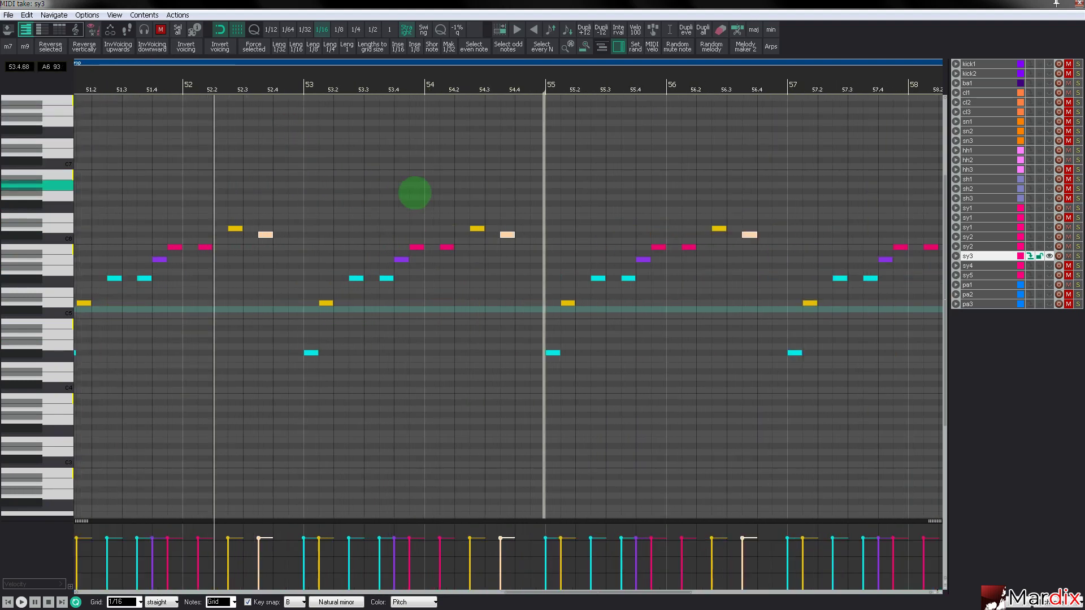
pyautogui.scroll(-2, 400, 186)
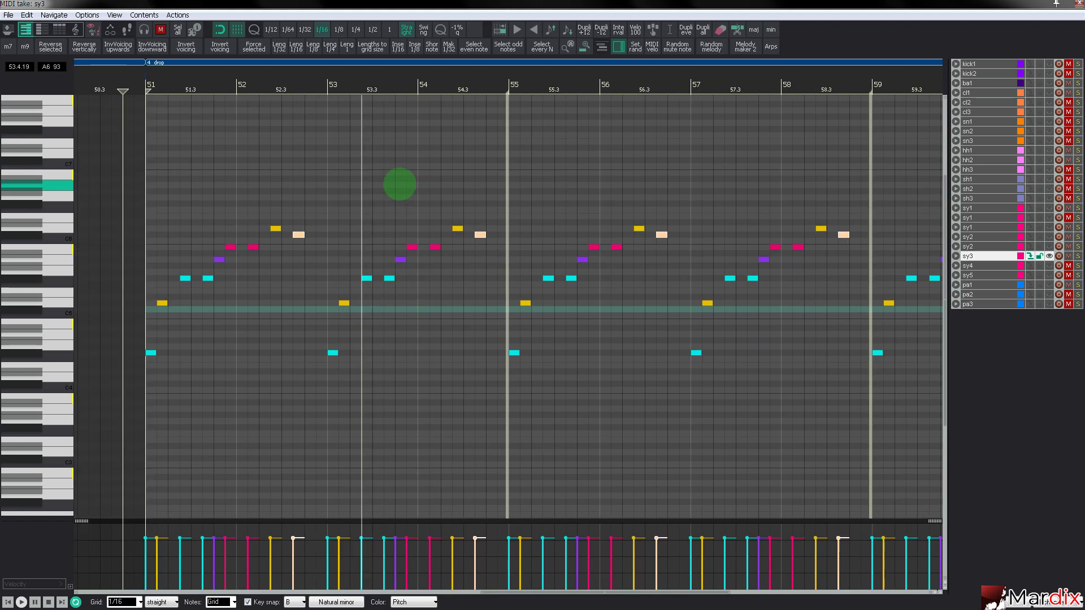
pyautogui.click(514, 354)
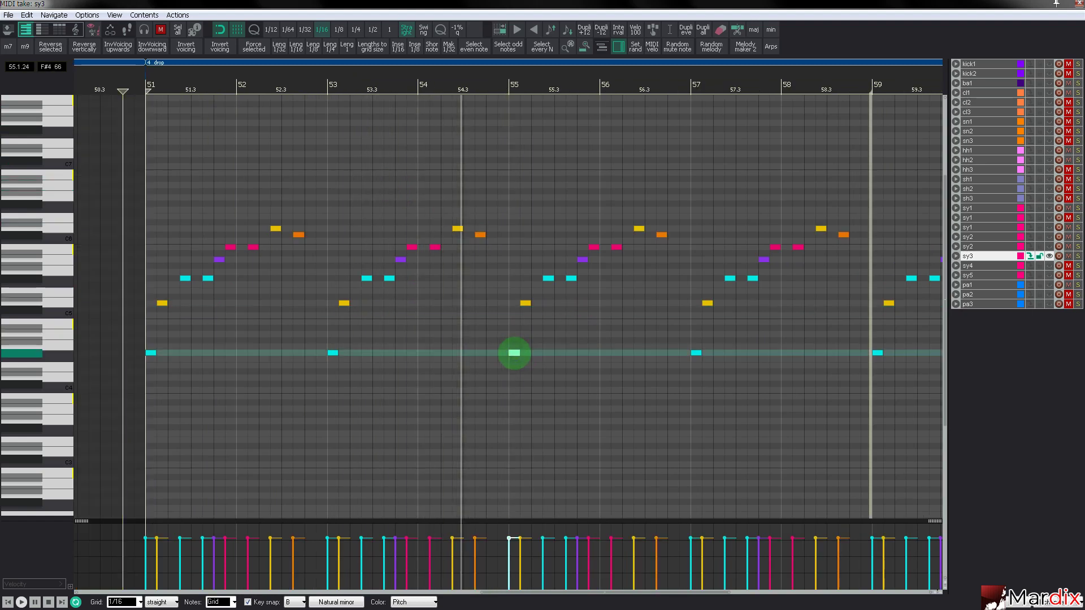
pyautogui.hotkey('shift', 'Up')
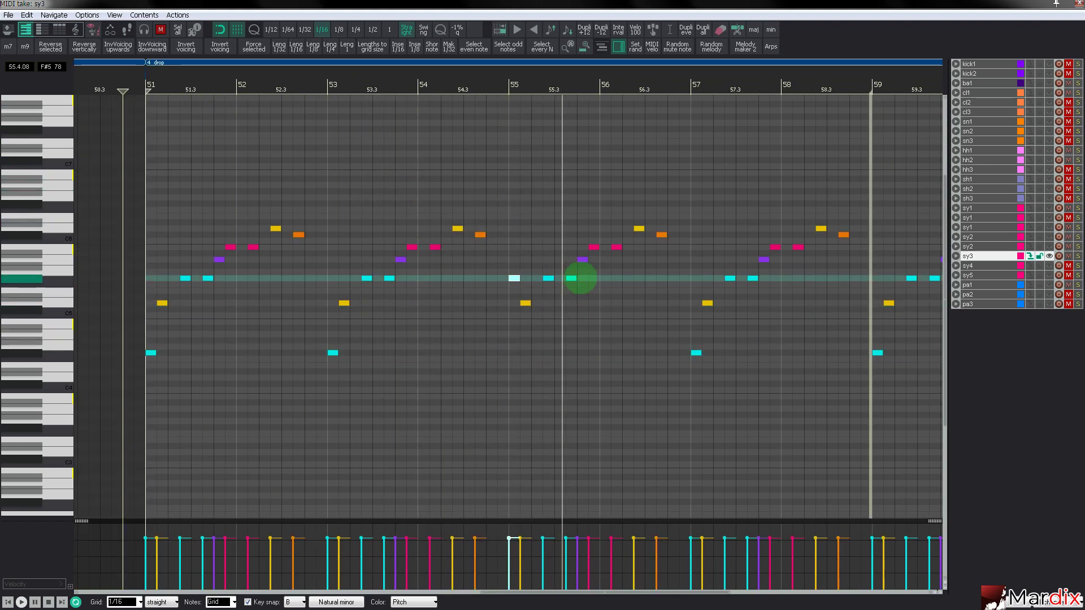
# Step: Try raising the last two notes of bar 56 an octave to D7 and C#7, replaying from just before bar 55
pyautogui.moveTo(581, 278); pyautogui.dragTo(650, 228)
pyautogui.scroll(4, 612, 252)
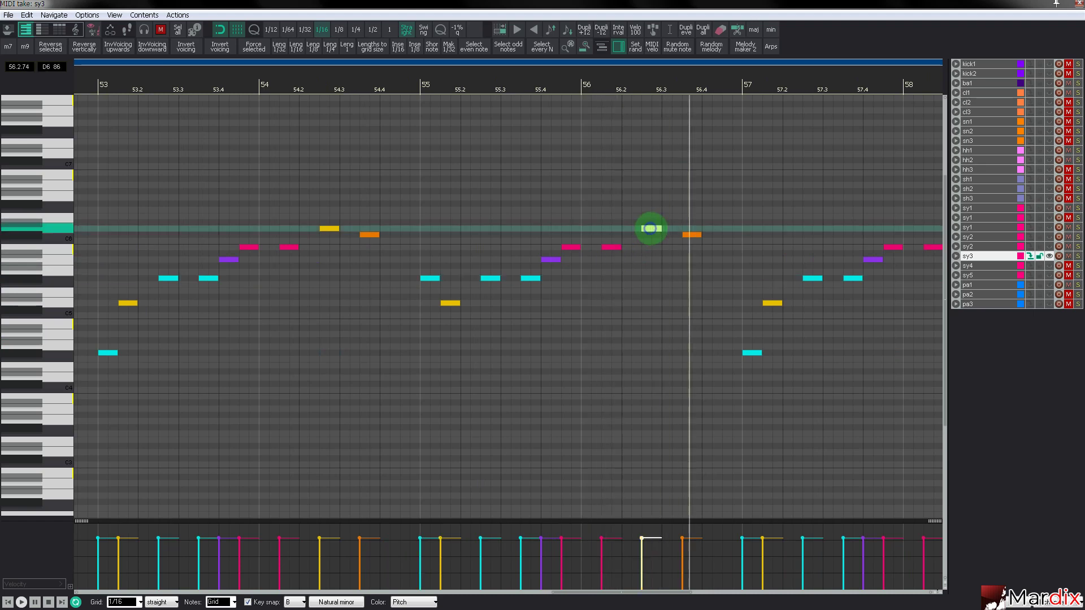
pyautogui.hotkey('alt', 'Up')
pyautogui.click(690, 234)
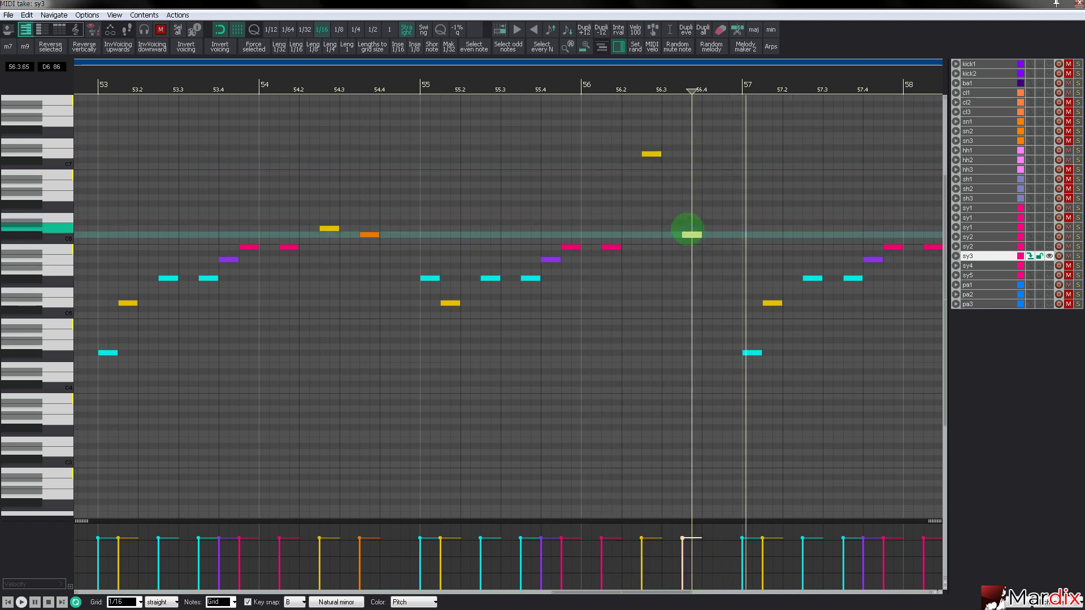
pyautogui.hotkey('alt', 'Up')
pyautogui.scroll(2, 676, 228)
pyautogui.press('space')
pyautogui.moveTo(534, 84); pyautogui.dragTo(483, 83)
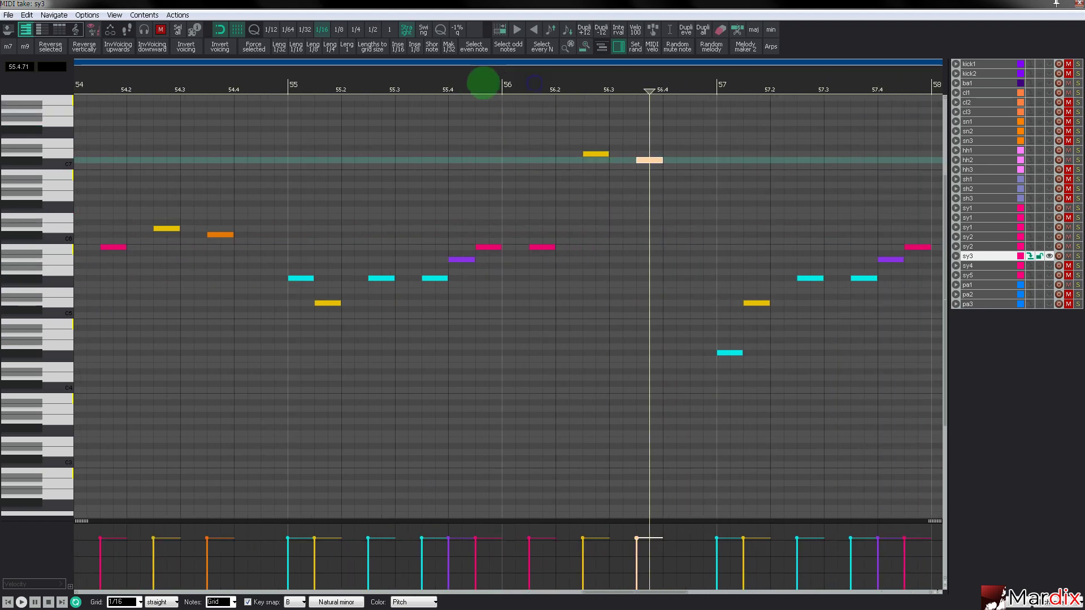
pyautogui.click(230, 84)
pyautogui.press('space')
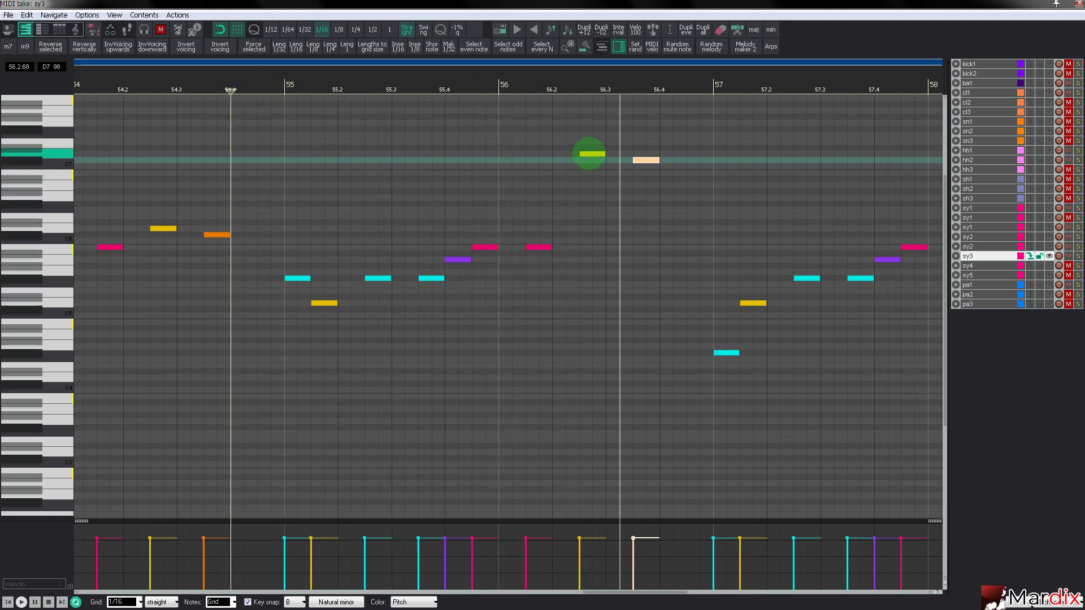
# Step: Move the last two notes of bar 56 to A5 and B5, replaying from just before bar 55
pyautogui.moveTo(589, 153); pyautogui.dragTo(593, 260)
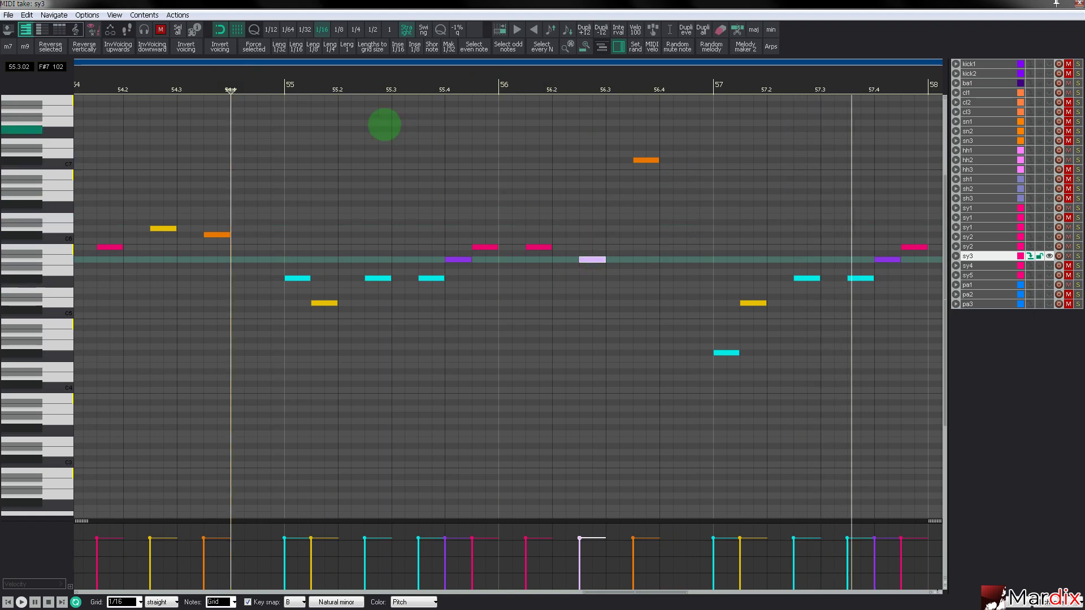
pyautogui.click(245, 88)
pyautogui.moveTo(423, 69); pyautogui.dragTo(370, 87)
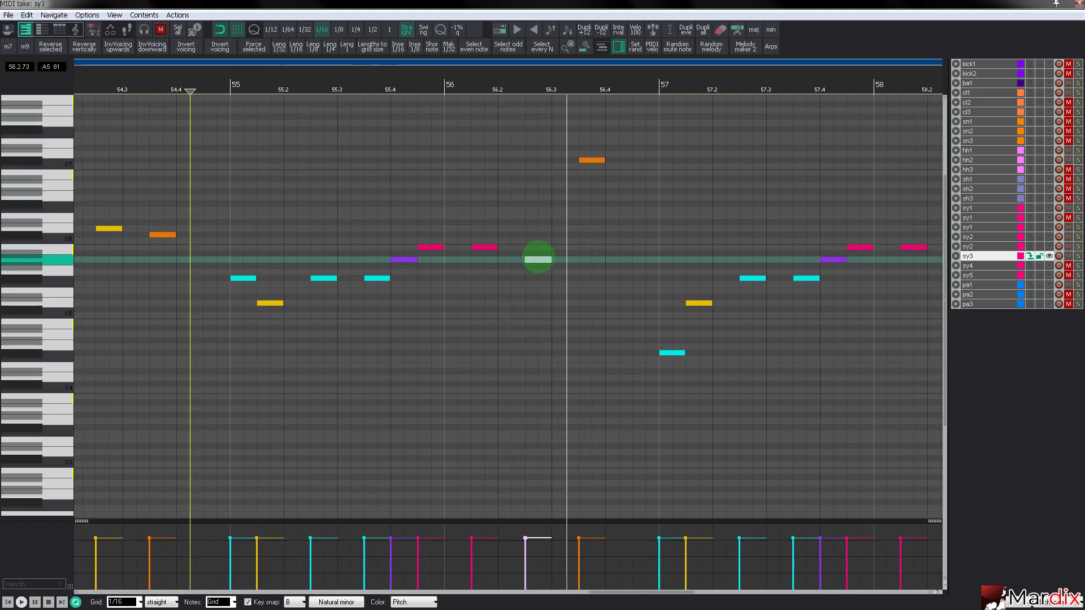
pyautogui.moveTo(589, 161); pyautogui.dragTo(594, 255)
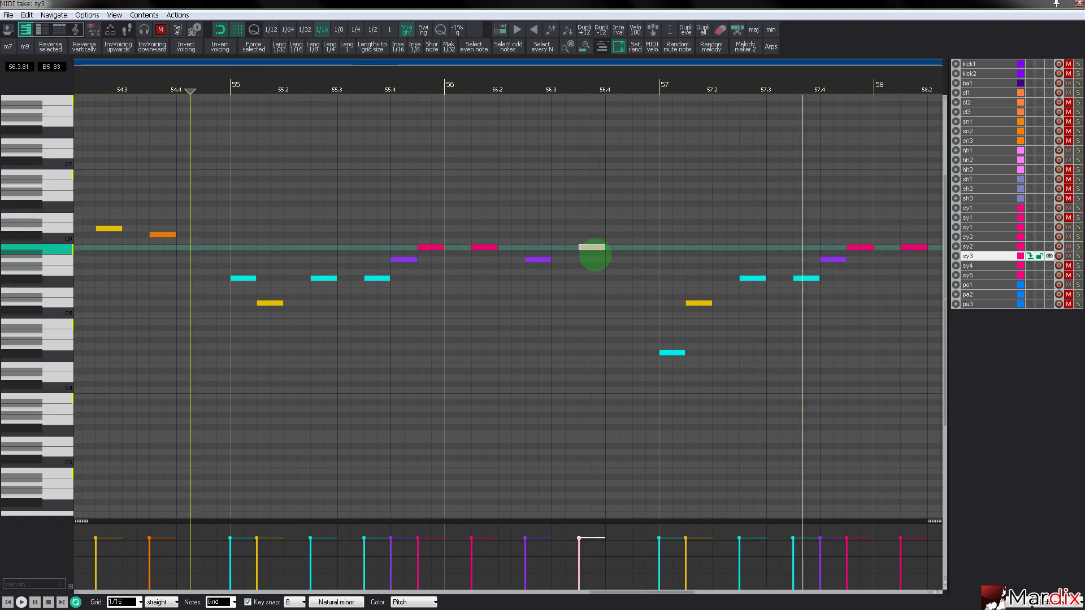
pyautogui.click(214, 87)
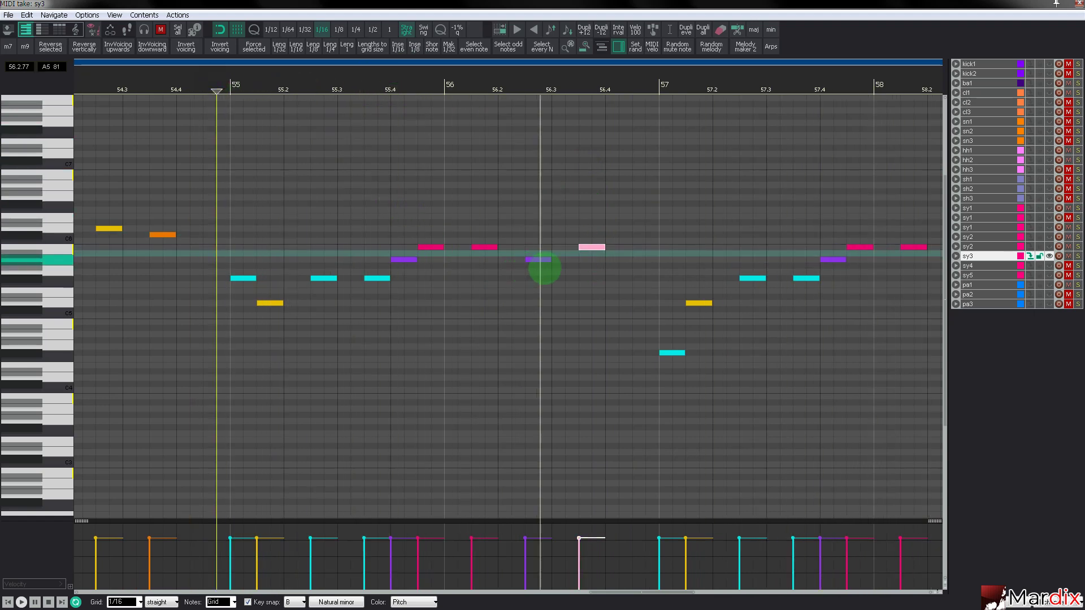
# Step: Move the first two notes of bar 57 to A4 and E5 and the D6 note in bar 58 to B5, replaying the phrase
pyautogui.moveTo(671, 351); pyautogui.dragTo(697, 291)
pyautogui.click(590, 89)
pyautogui.click(552, 89)
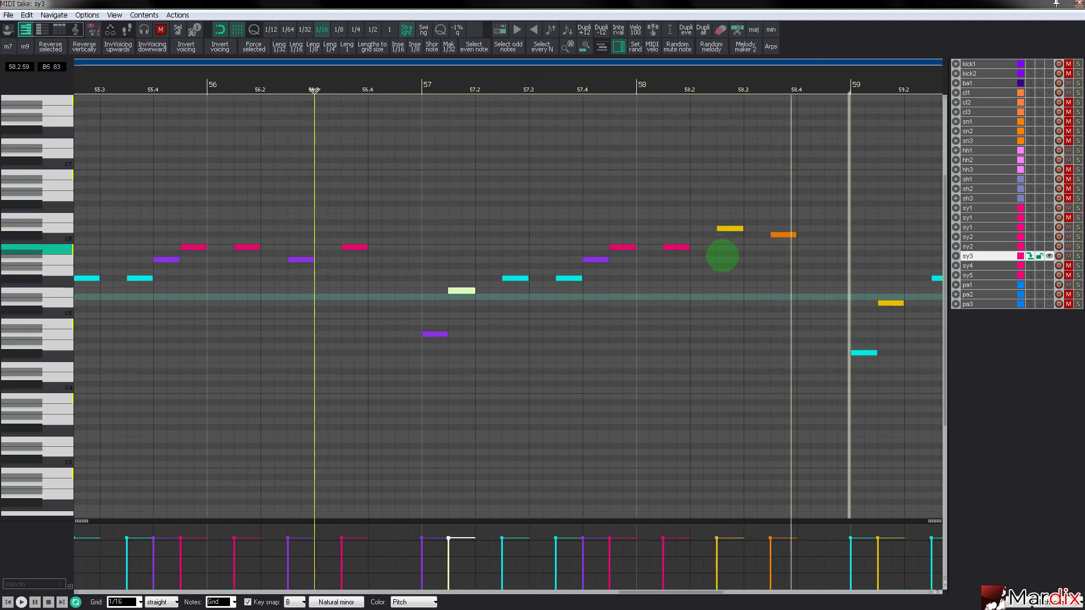
pyautogui.moveTo(729, 228); pyautogui.dragTo(726, 247)
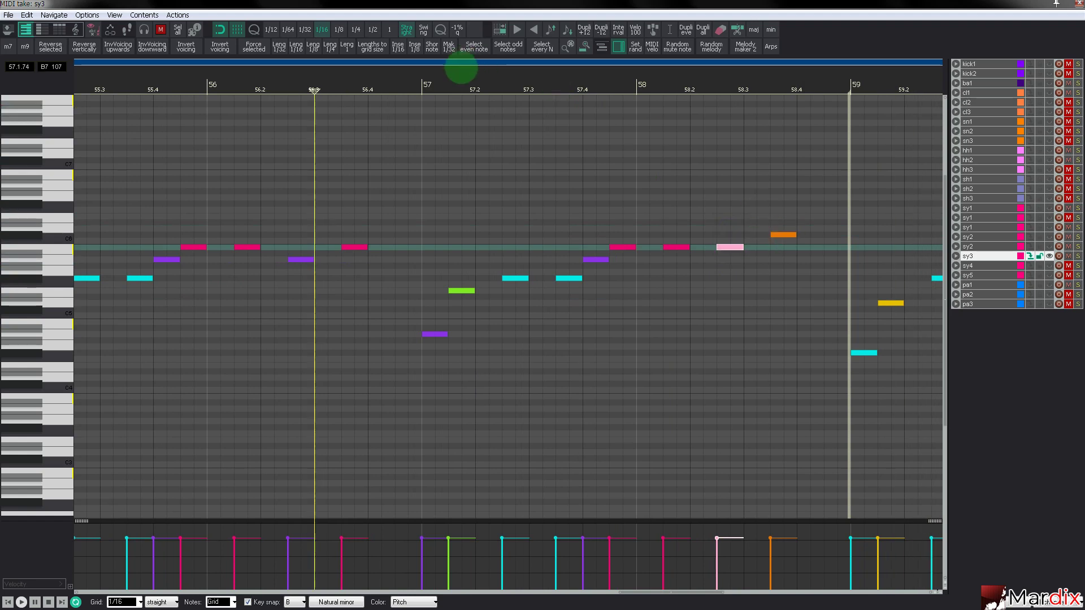
pyautogui.click(462, 88)
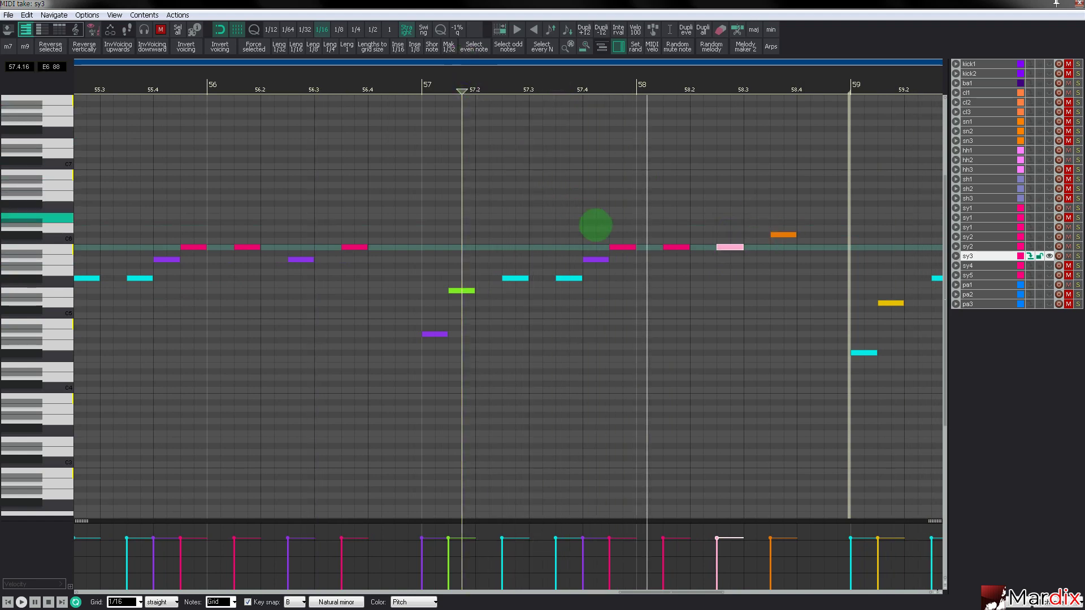
# Step: Raise the A5 note at 57.4 one octave to A6 and move the note right after it to F#6, checking by playback
pyautogui.click(595, 259)
pyautogui.hotkey('ctrl', 'Up')
pyautogui.click(399, 78)
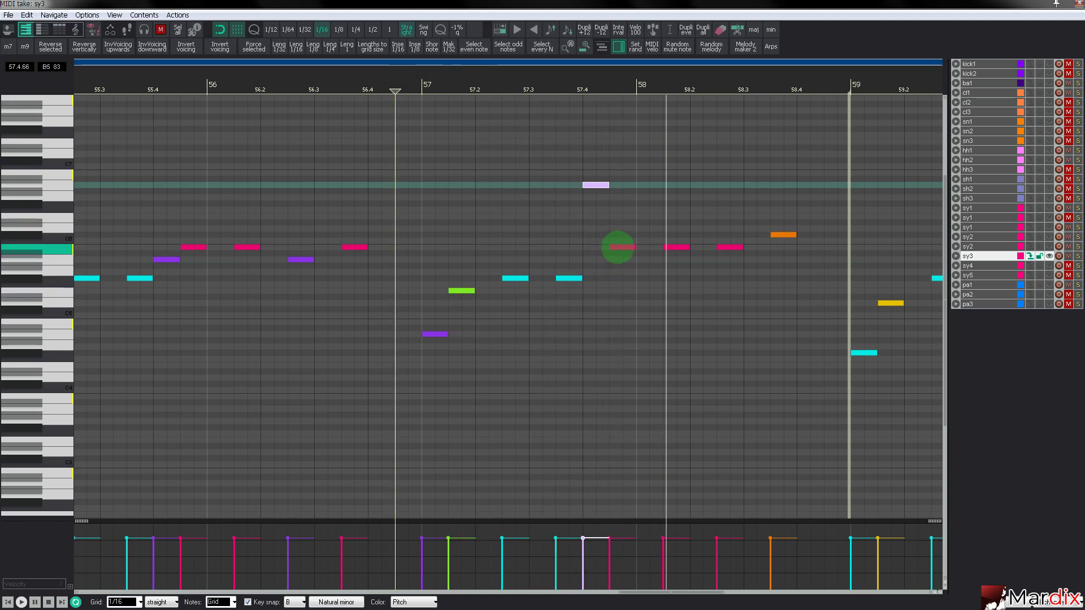
pyautogui.moveTo(618, 247); pyautogui.dragTo(623, 197)
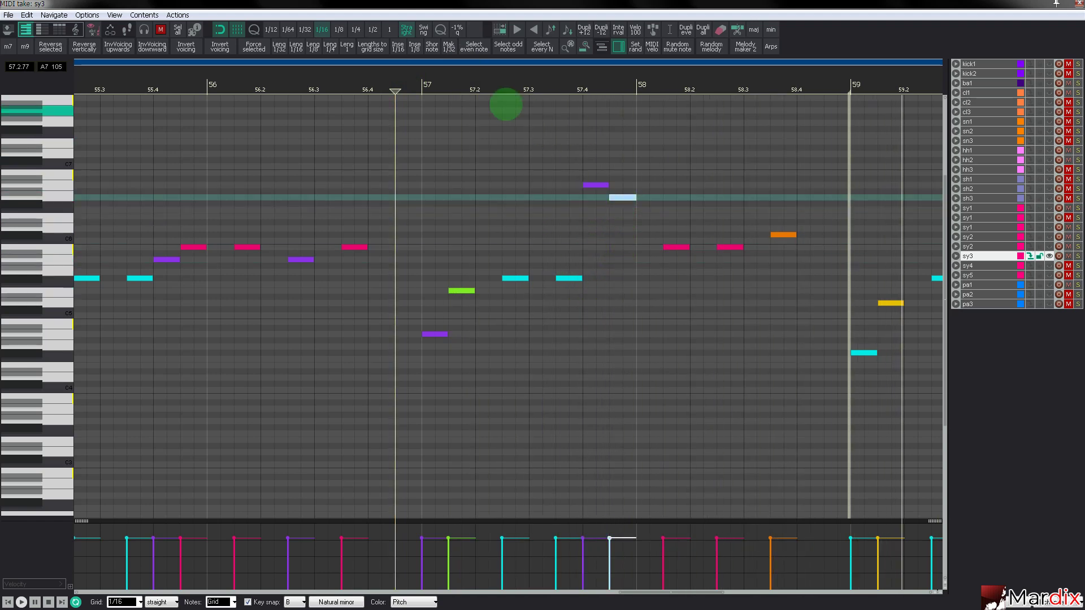
pyautogui.click(476, 90)
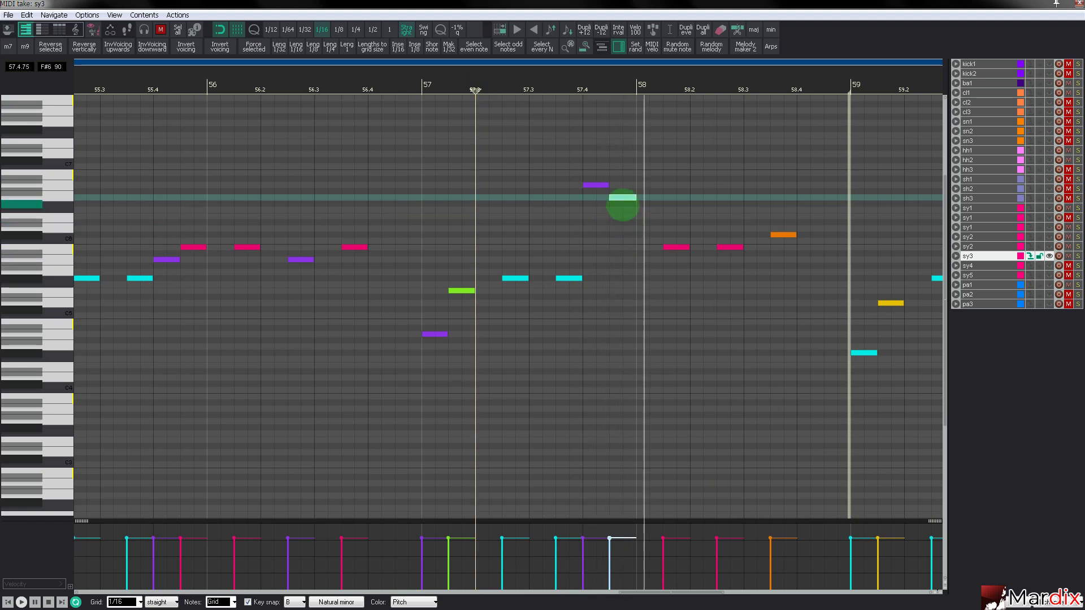
pyautogui.moveTo(623, 199); pyautogui.dragTo(623, 204)
pyautogui.click(531, 91)
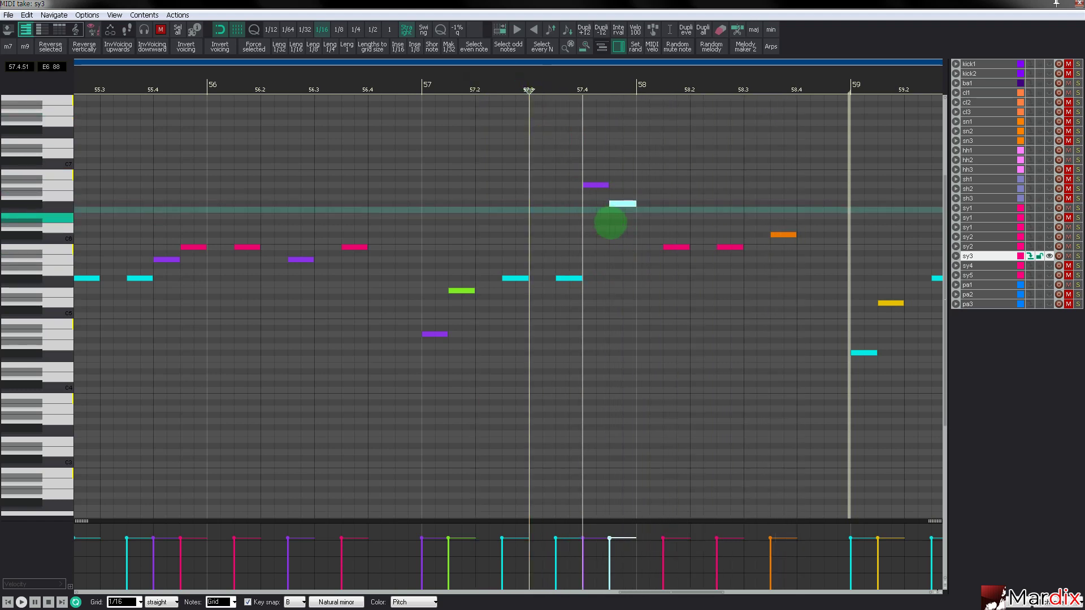
# Step: Move the first note of bar 58 to E6, replay the phrase and close the MIDI editor
pyautogui.moveTo(675, 247); pyautogui.dragTo(671, 217)
pyautogui.click(554, 90)
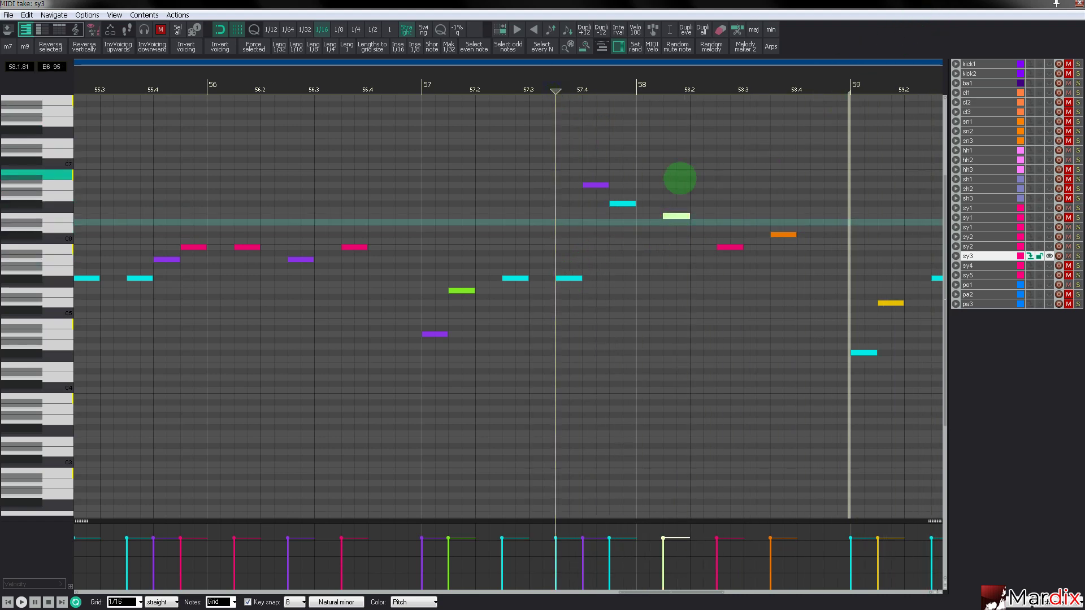
pyautogui.press('Escape')
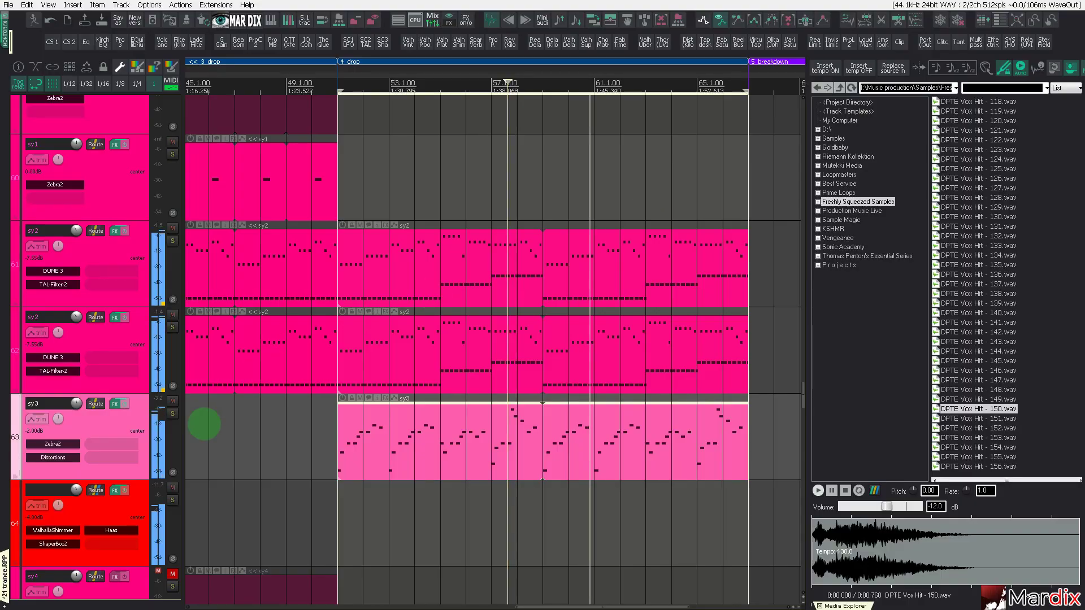
# Step: Open Zebra2 on sy3 and audition the lead presets Infiniate, Humanoid and I Remember too, placing the play position around bar 66
pyautogui.click(64, 442)
pyautogui.click(259, 369)
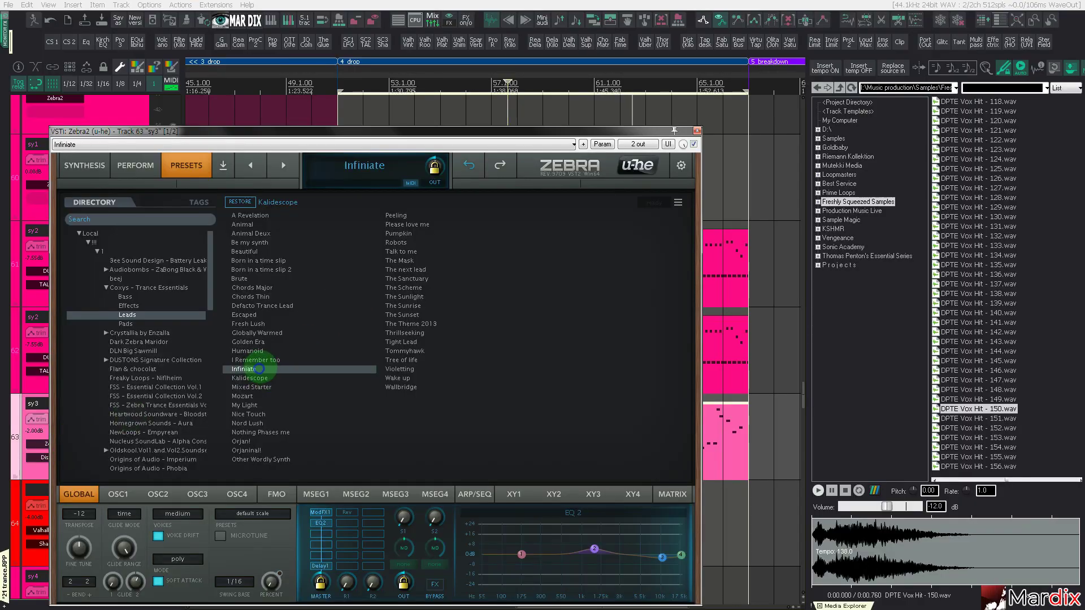
pyautogui.click(8, 5)
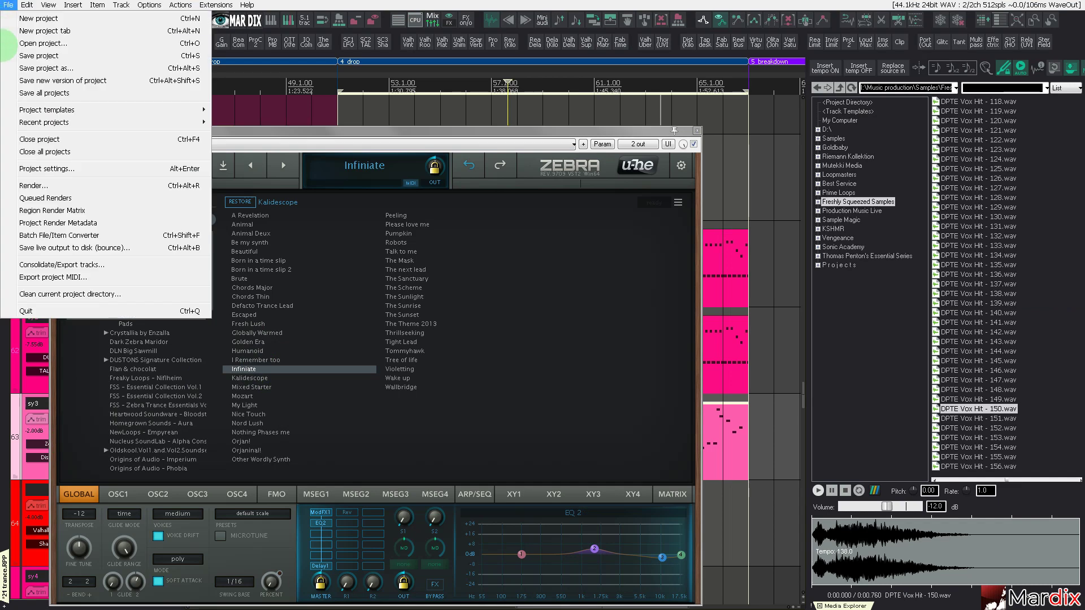
pyautogui.click(153, 233)
pyautogui.click(249, 351)
pyautogui.click(254, 360)
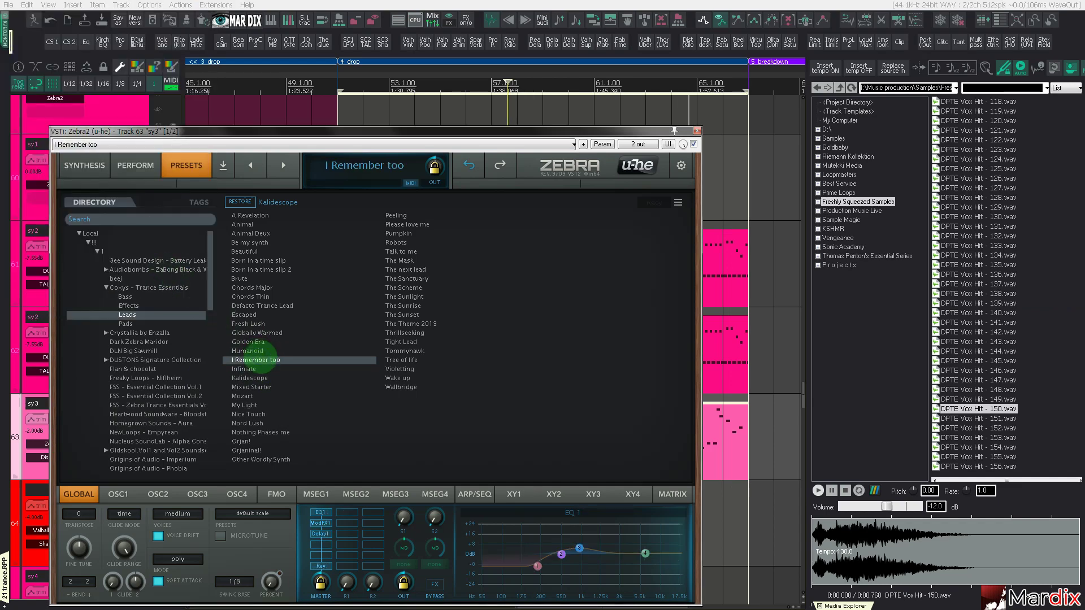
pyautogui.click(732, 423)
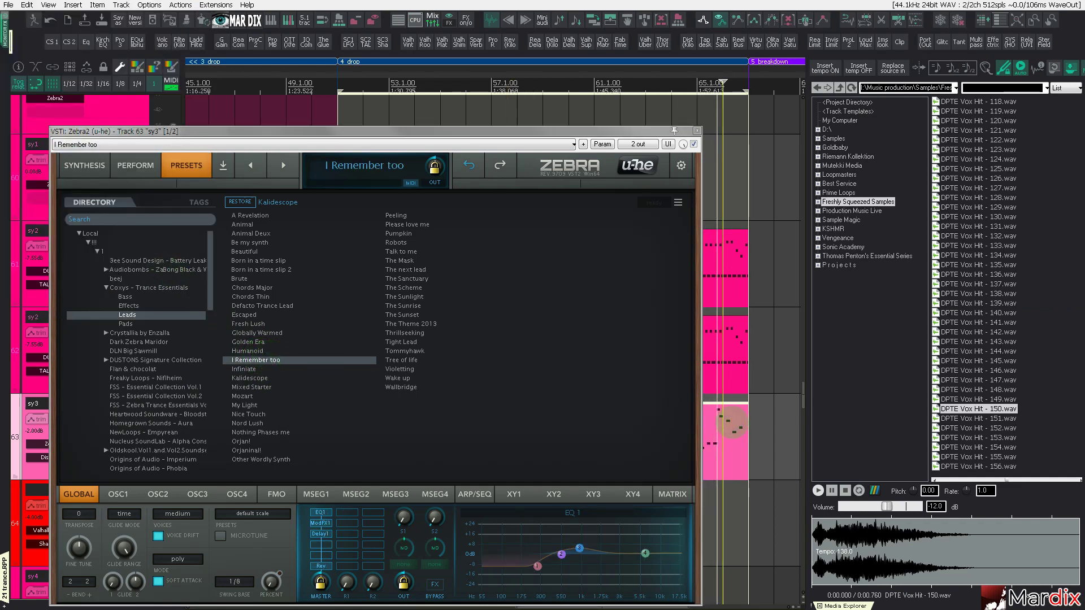
pyautogui.press('space')
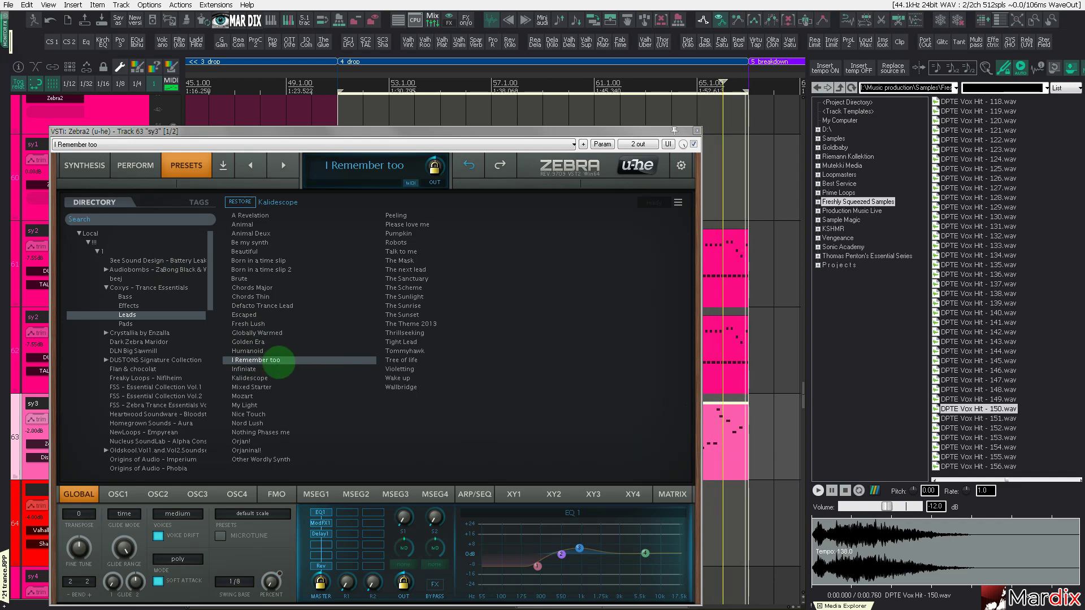
# Step: Audition the Humanoid and Golden Era presets, close Zebra2 and play the sy3 melody in the mix from bar 58
pyautogui.click(274, 350)
pyautogui.click(268, 342)
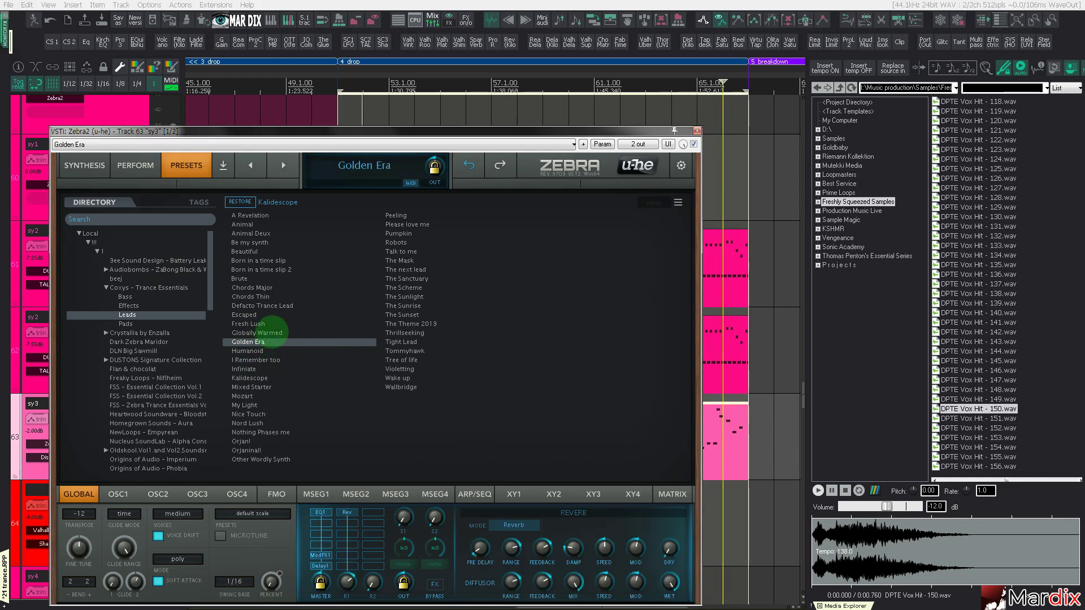
pyautogui.click(699, 129)
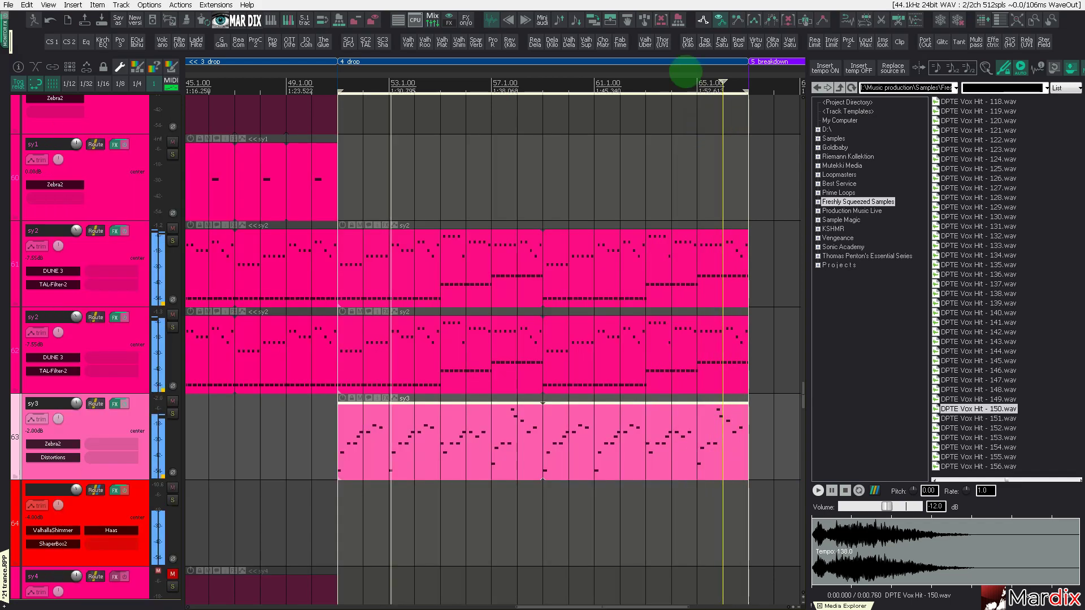
pyautogui.press('space')
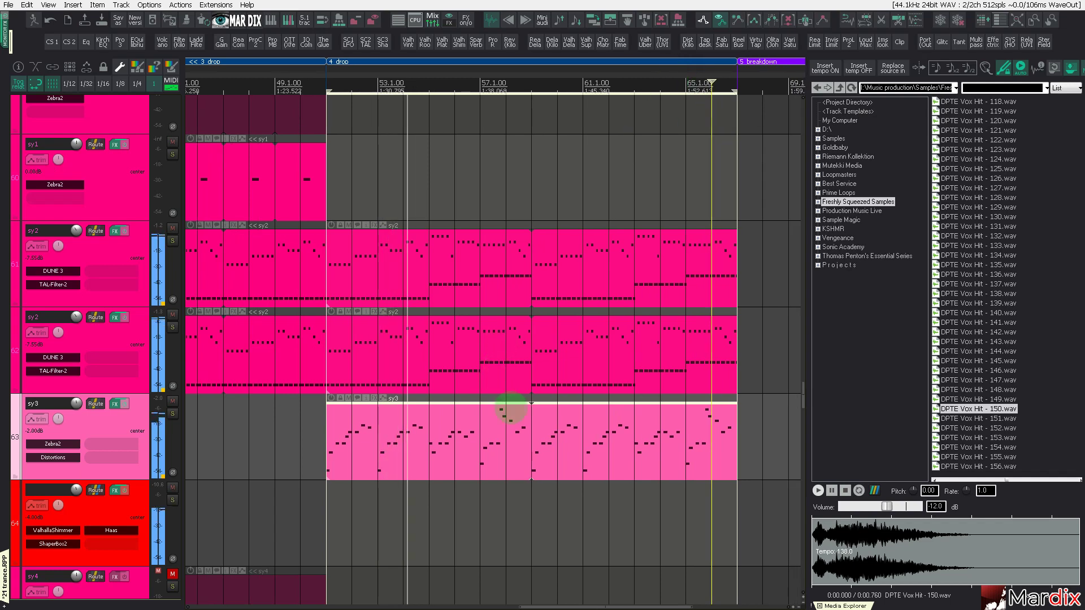
pyautogui.click(512, 410)
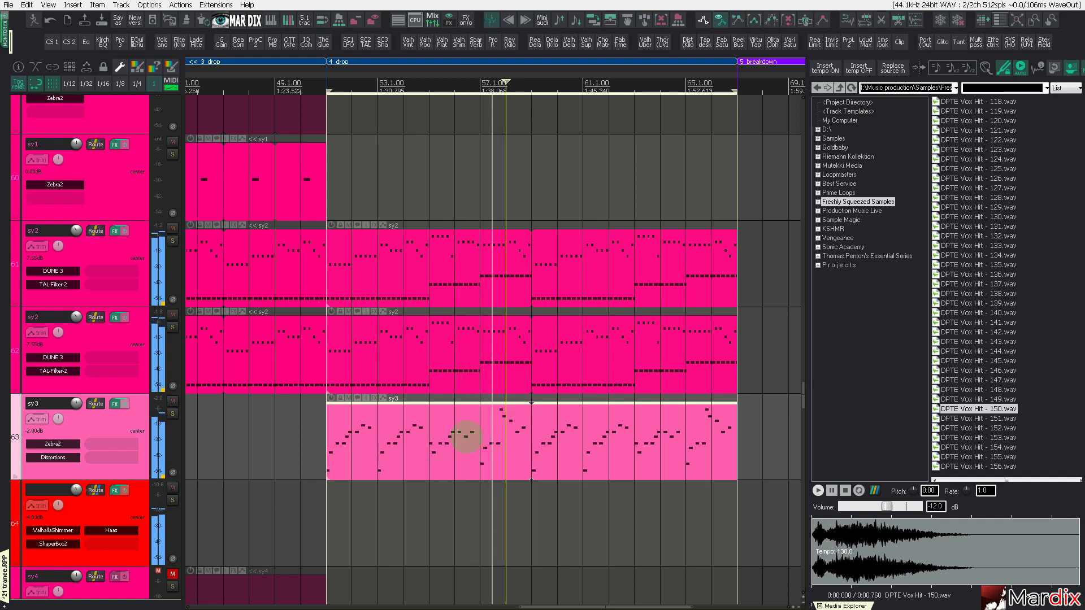
# Step: Reopen Zebra2 on sy3, audition the lead presets Fresh Lush and Defacto Trance Lead, and close the synth to hear the mix
pyautogui.click(62, 444)
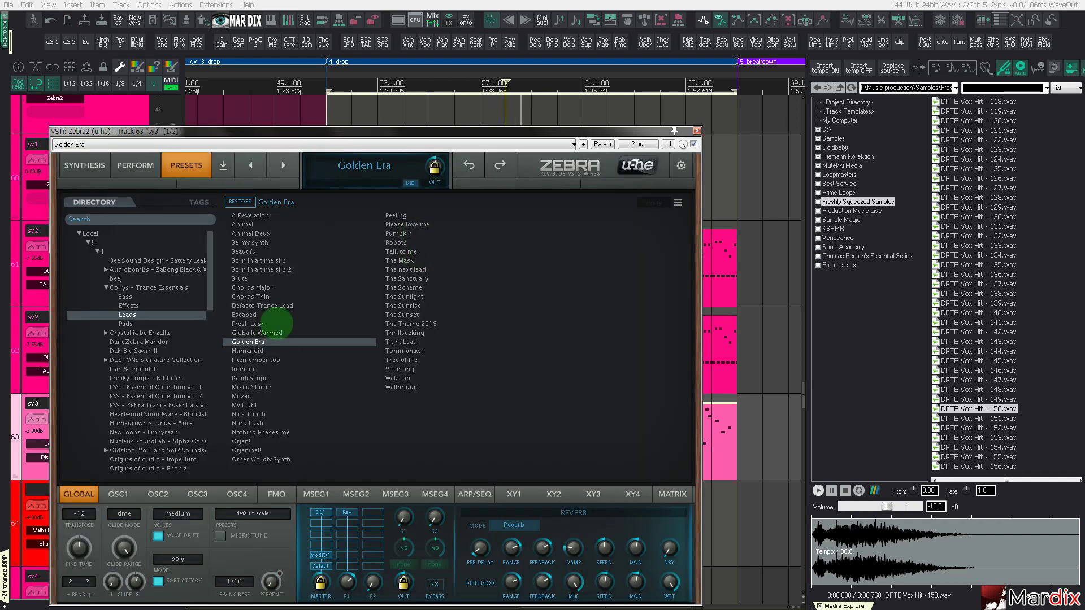
pyautogui.press('Up')
pyautogui.press('Up')
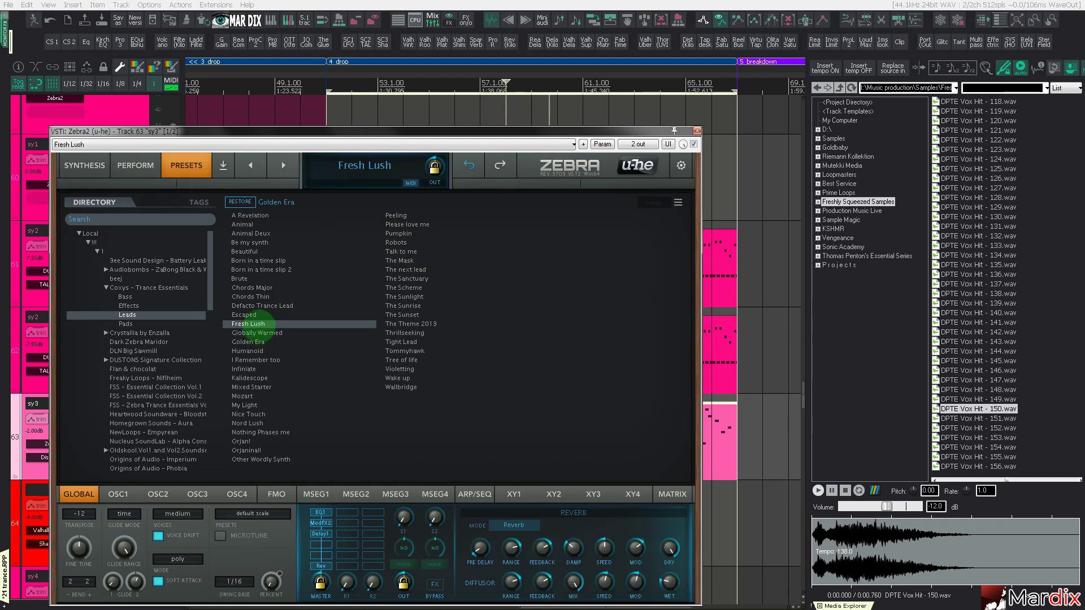
pyautogui.press('Up')
pyautogui.press('Up')
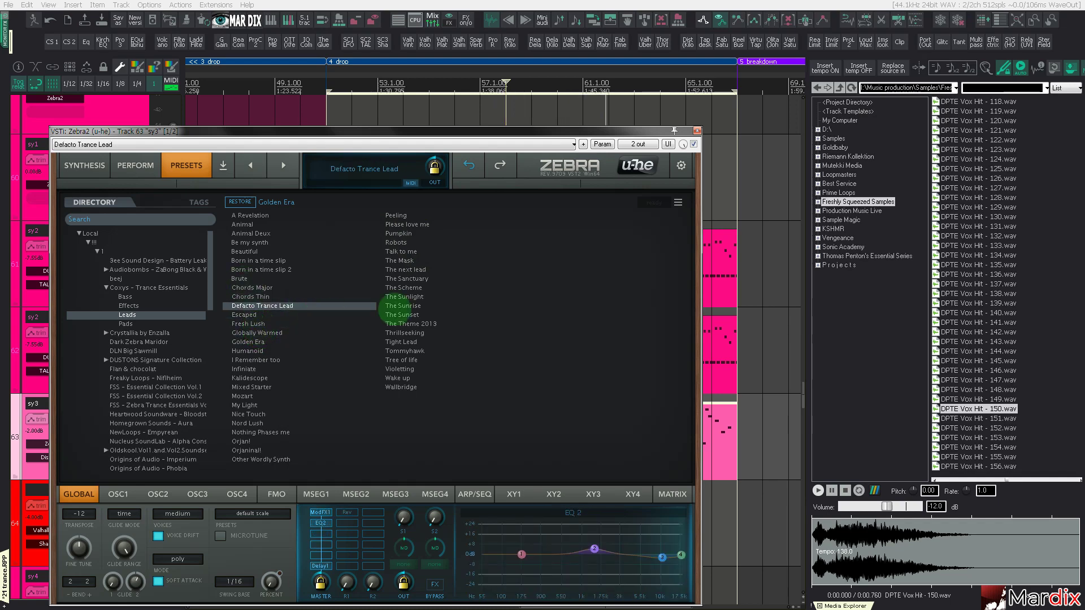
pyautogui.click(697, 130)
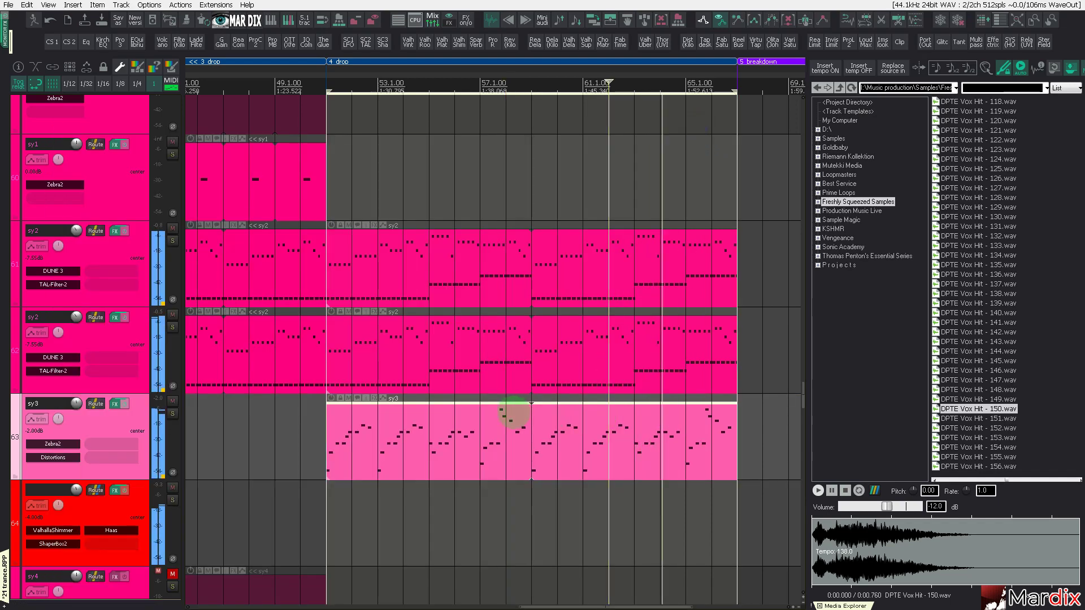
# Step: Audition the Zebra2 presets Chords Thin, Born in a time slip 2, Born in a time slip and Pumpkin on sy3
pyautogui.click(53, 444)
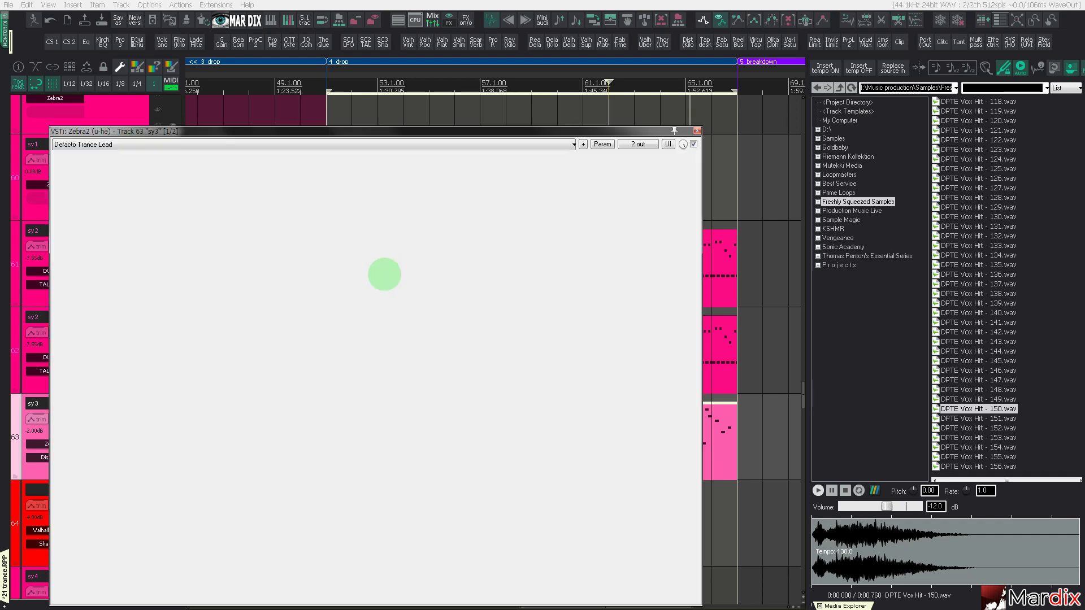
pyautogui.click(266, 298)
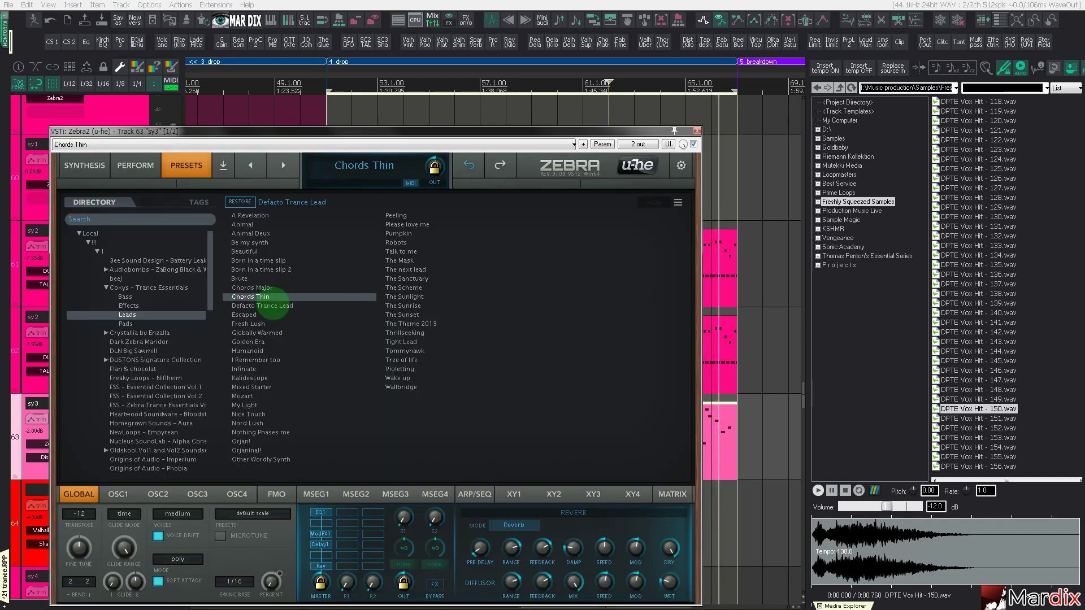
pyautogui.press('Up')
pyautogui.press('Up')
pyautogui.press('Up')
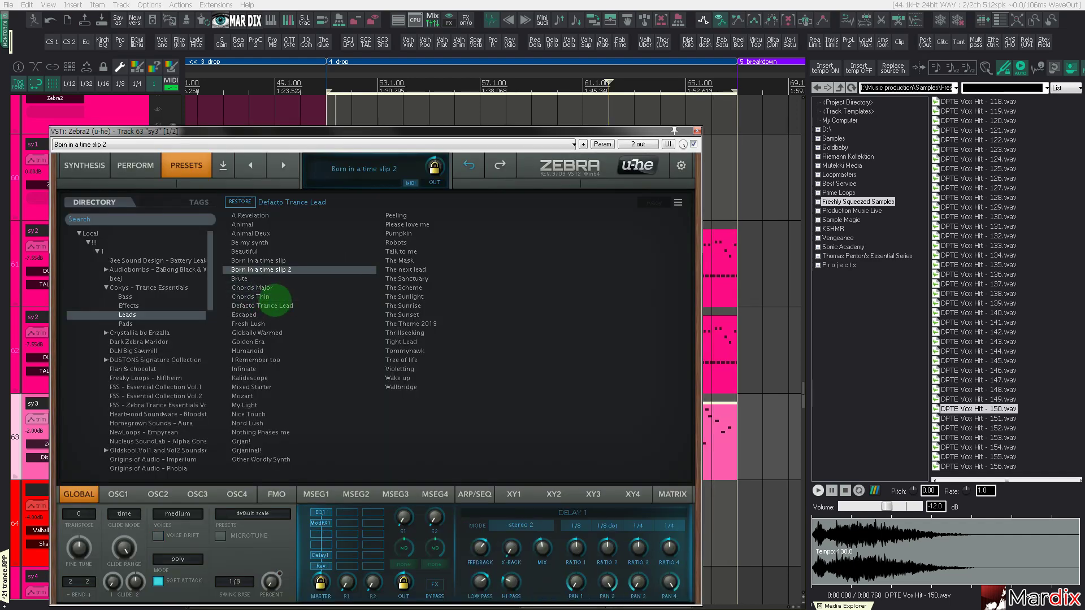
pyautogui.press('Up')
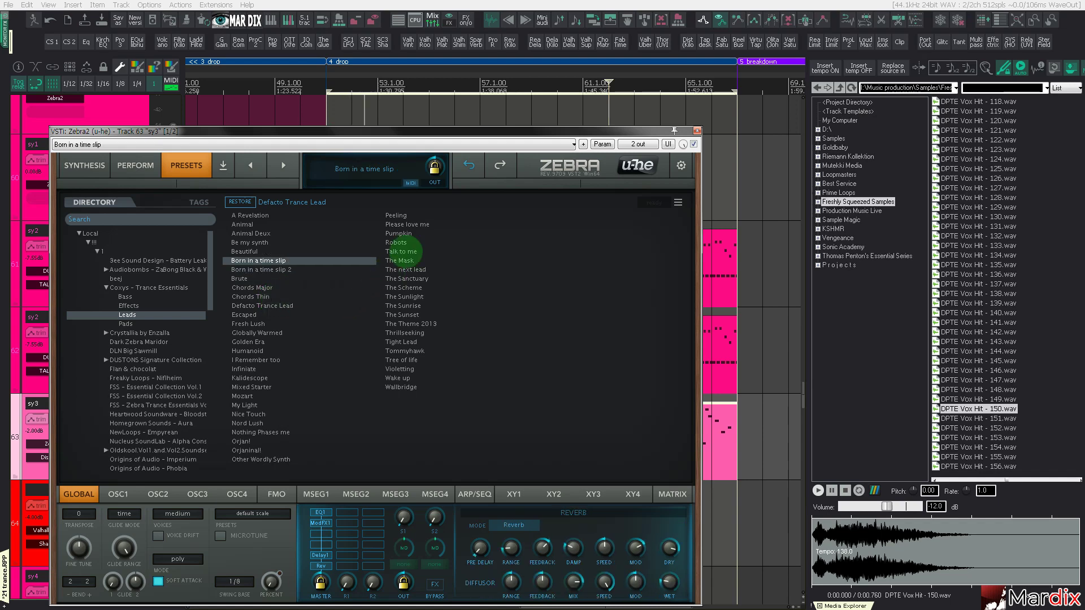
pyautogui.click(403, 234)
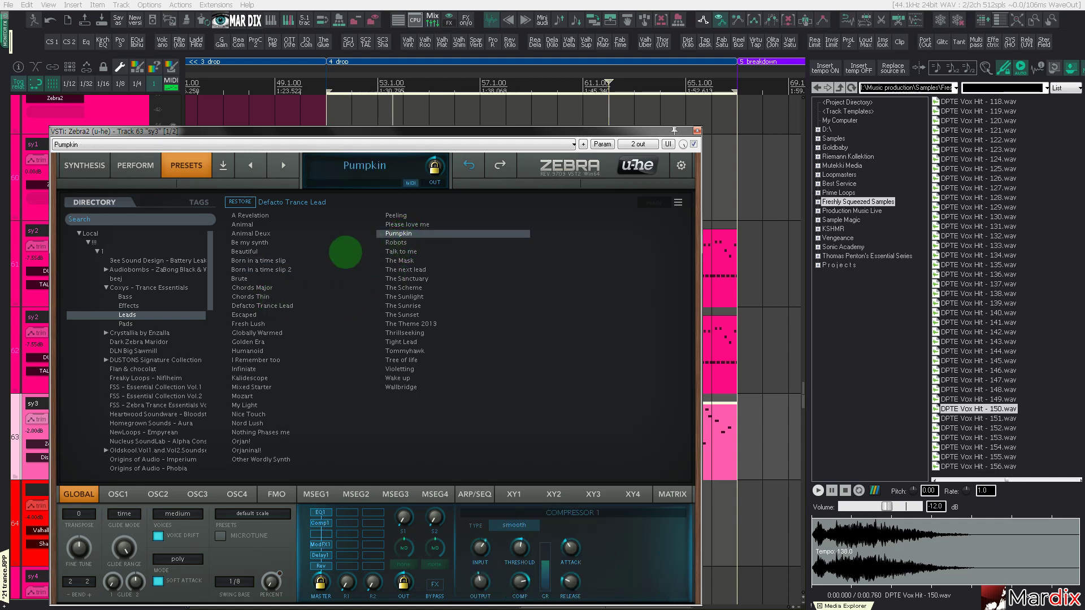
# Step: Compare Animal Deux with neighbouring presets, load A Revelation in sy3's Zebra2 and play the melody from bar 57
pyautogui.click(266, 234)
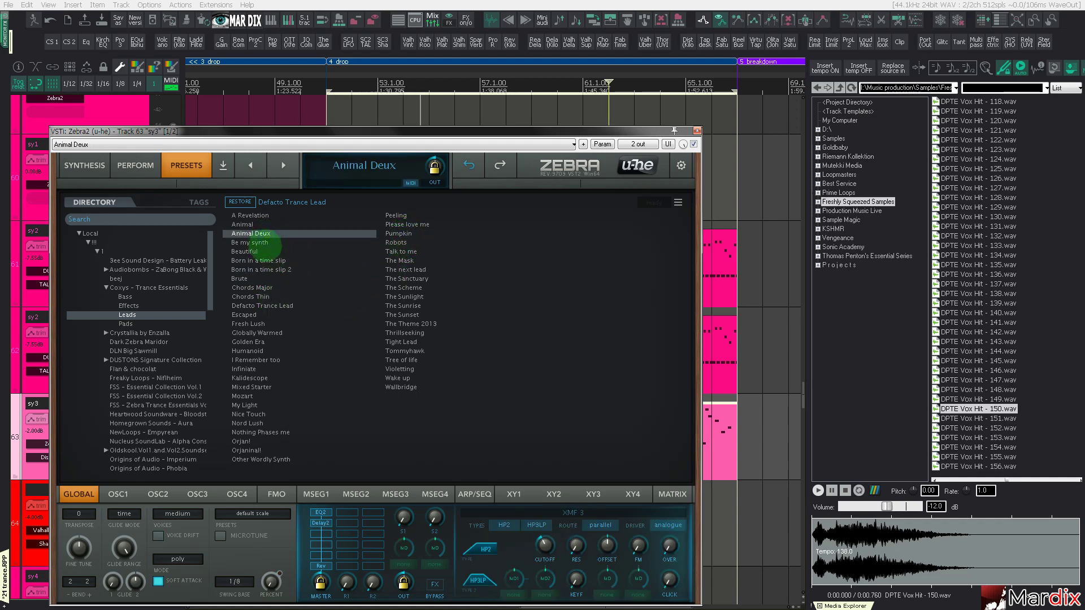
pyautogui.press('Up')
pyautogui.press('Down')
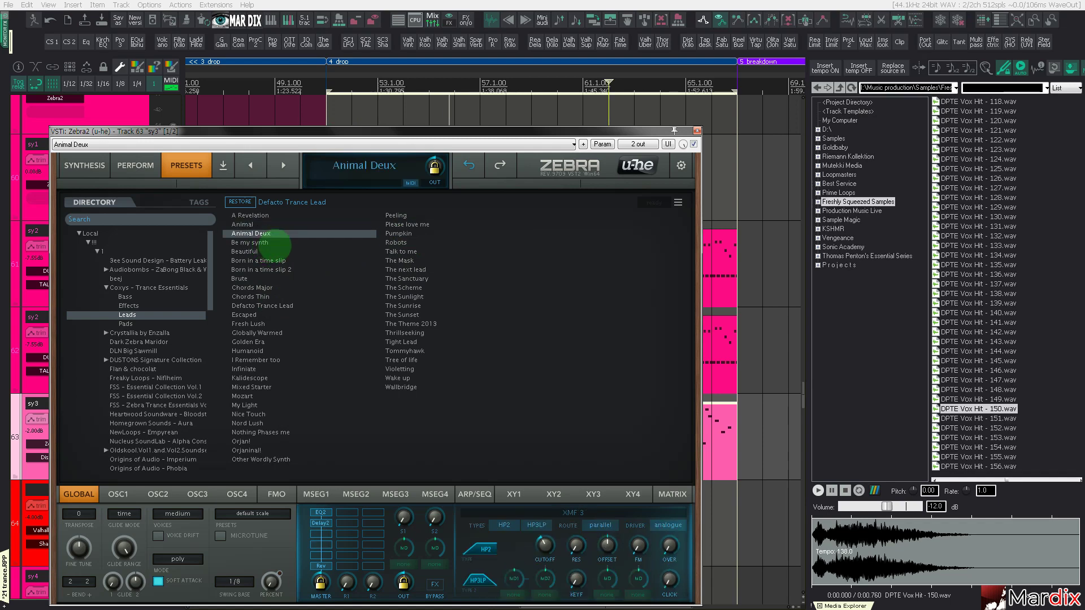
pyautogui.press('Up')
pyautogui.press('Up')
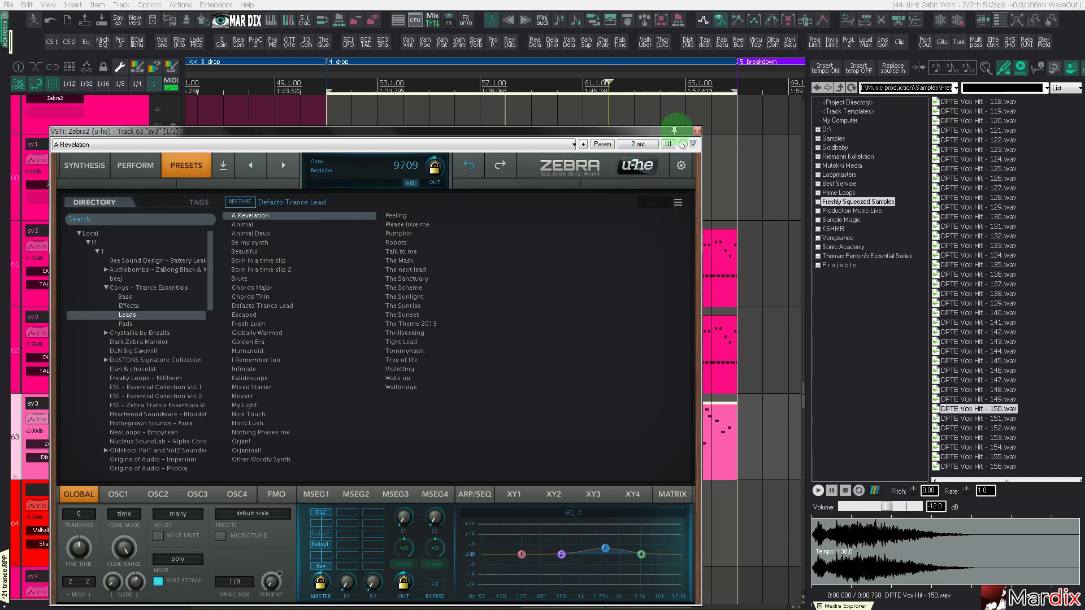
pyautogui.click(696, 131)
pyautogui.click(486, 427)
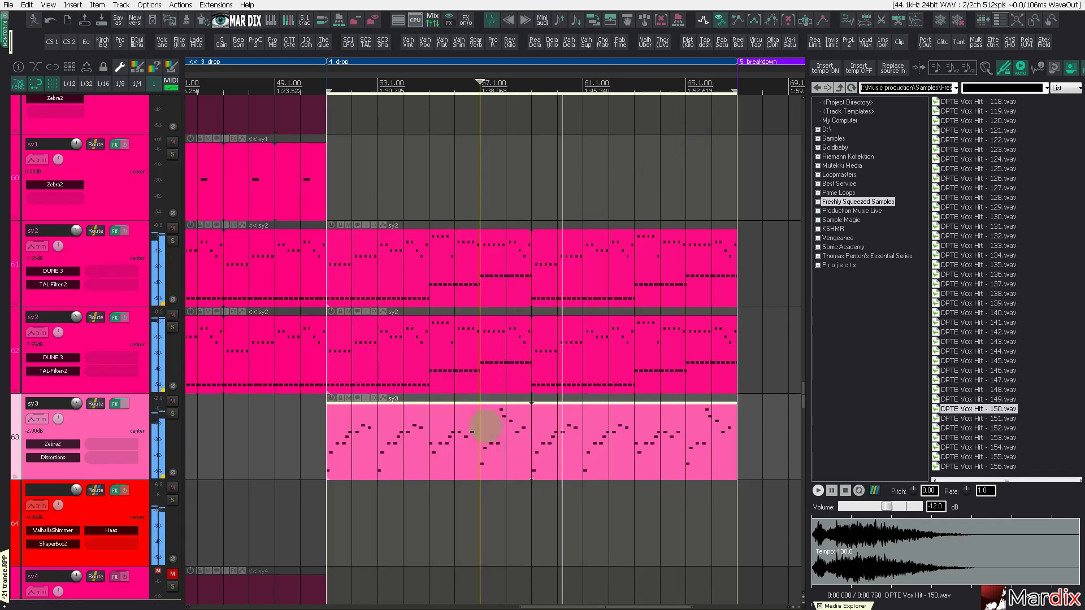
pyautogui.moveTo(547, 79); pyautogui.dragTo(530, 74)
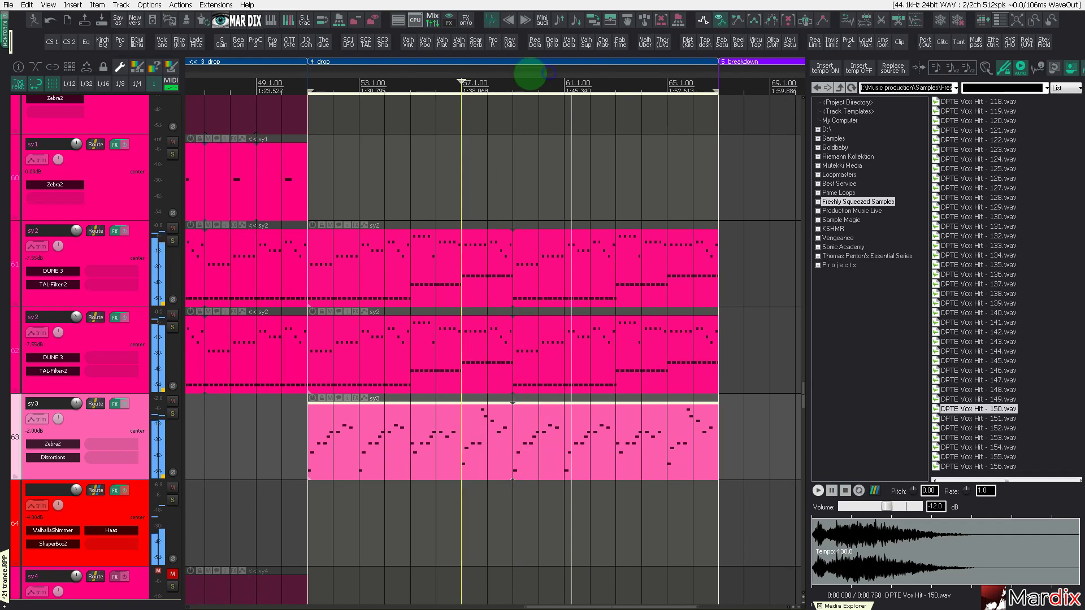
# Step: Open up the Filter 1 cutoff to around the middle in DUNE 3 on the second sy2 track, checking against the playback
pyautogui.click(172, 327)
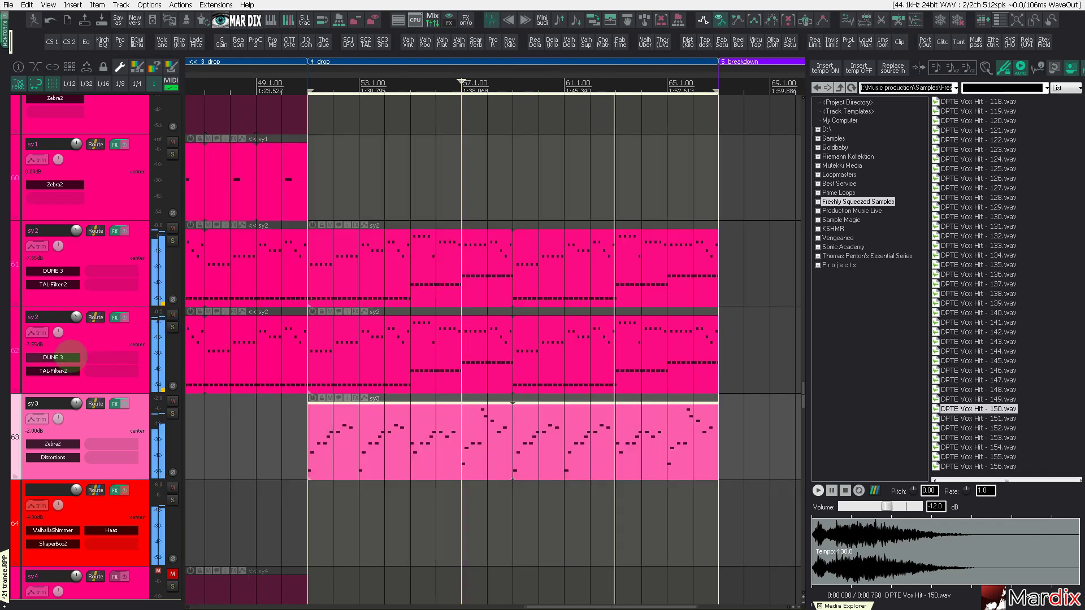
pyautogui.click(53, 357)
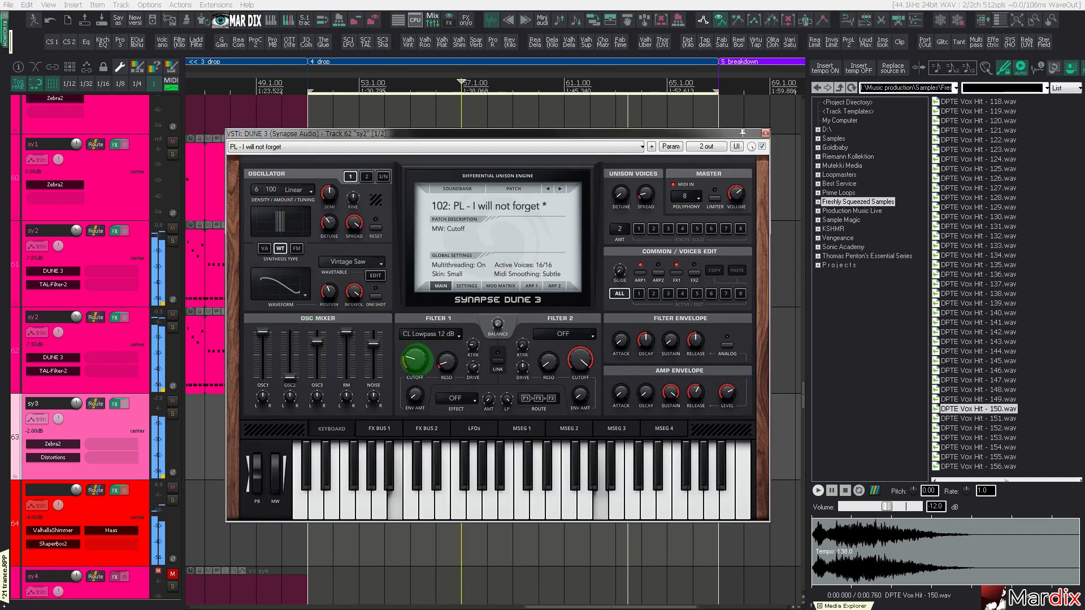
pyautogui.moveTo(415, 357); pyautogui.dragTo(412, 368)
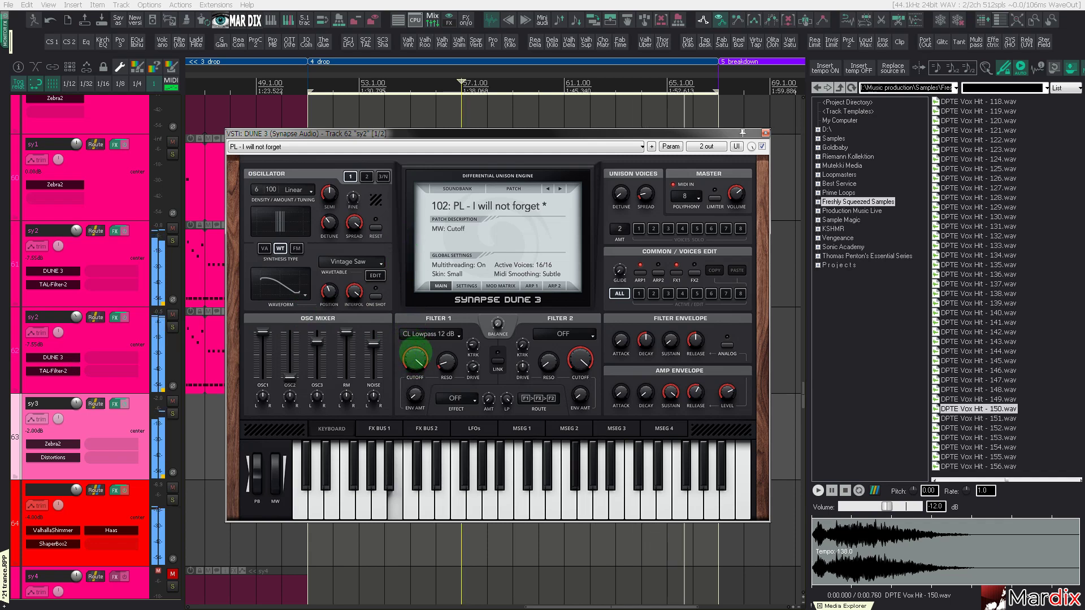
pyautogui.moveTo(415, 358); pyautogui.dragTo(428, 410)
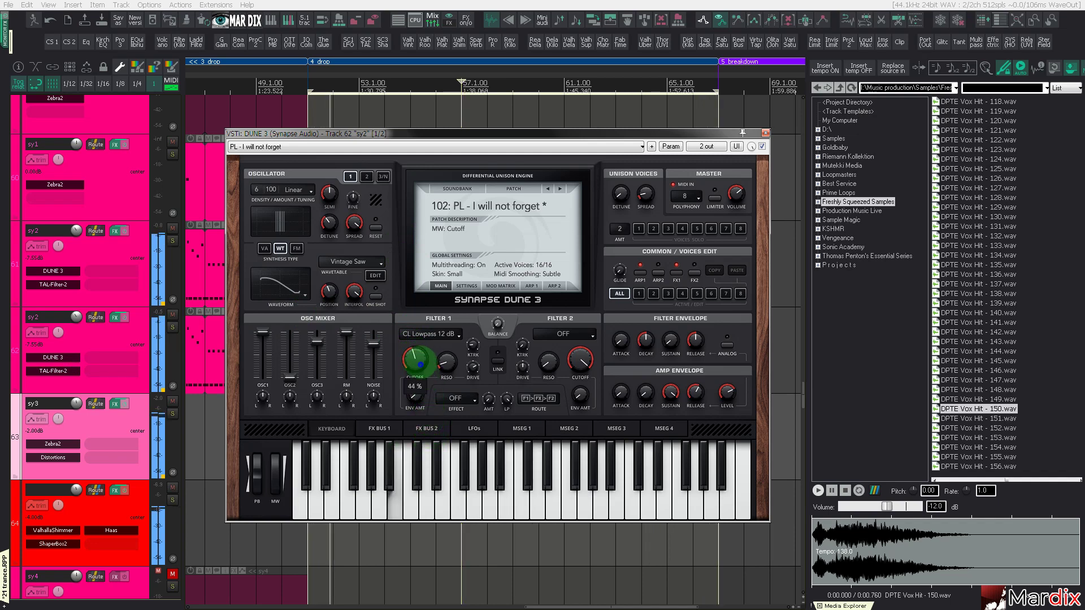
pyautogui.moveTo(415, 358); pyautogui.dragTo(415, 356)
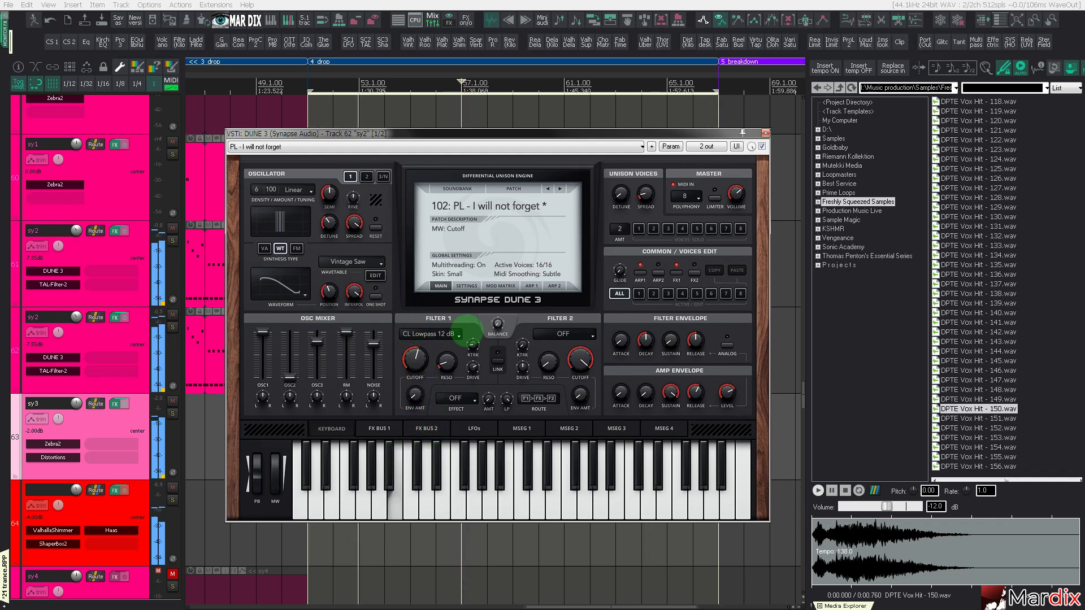
pyautogui.click(765, 133)
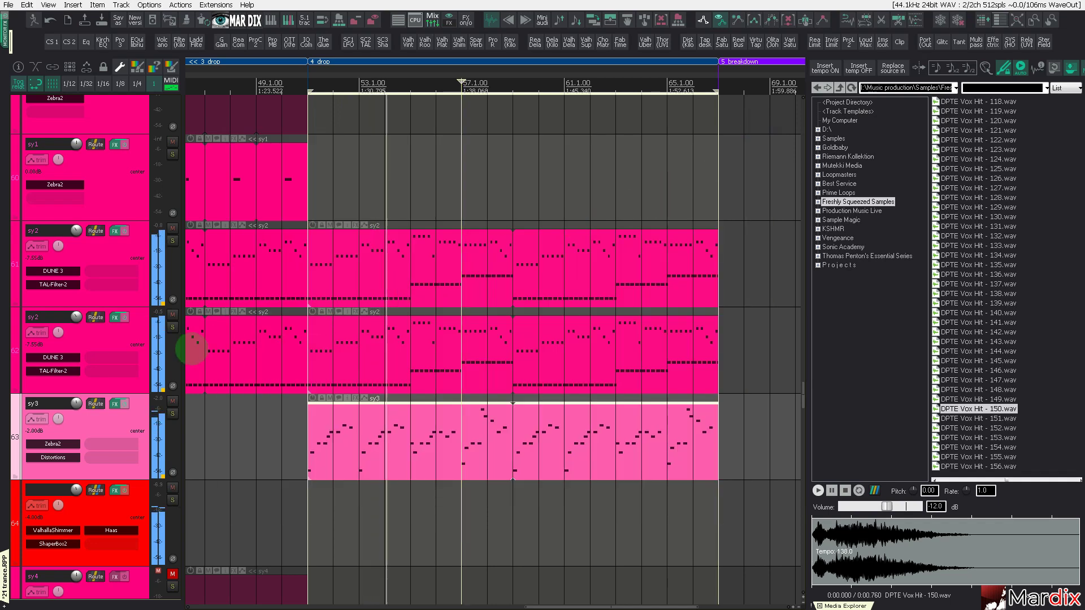
pyautogui.click(72, 357)
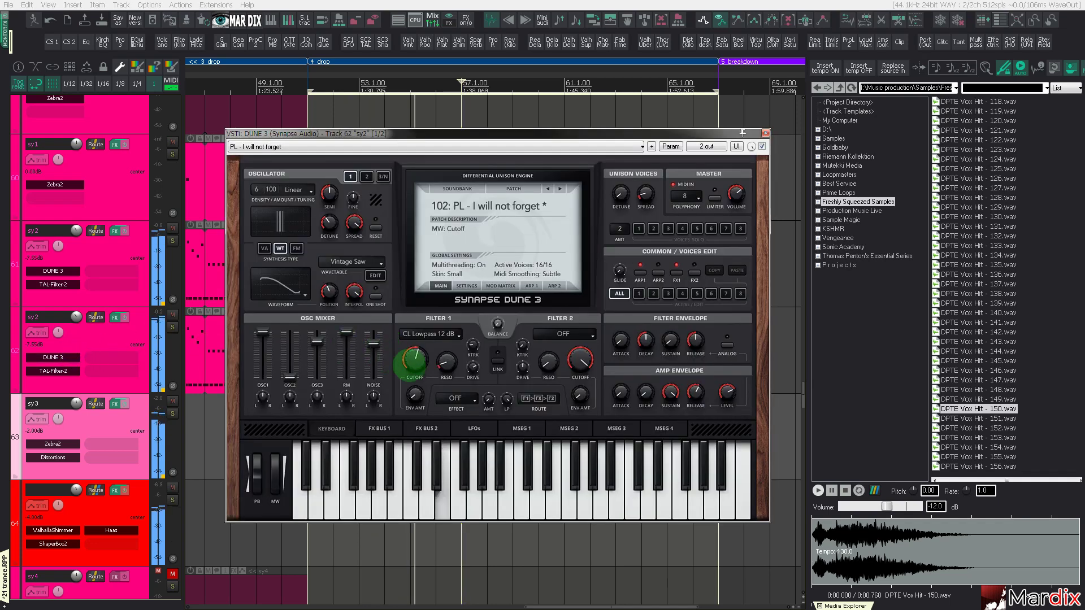
pyautogui.click(765, 133)
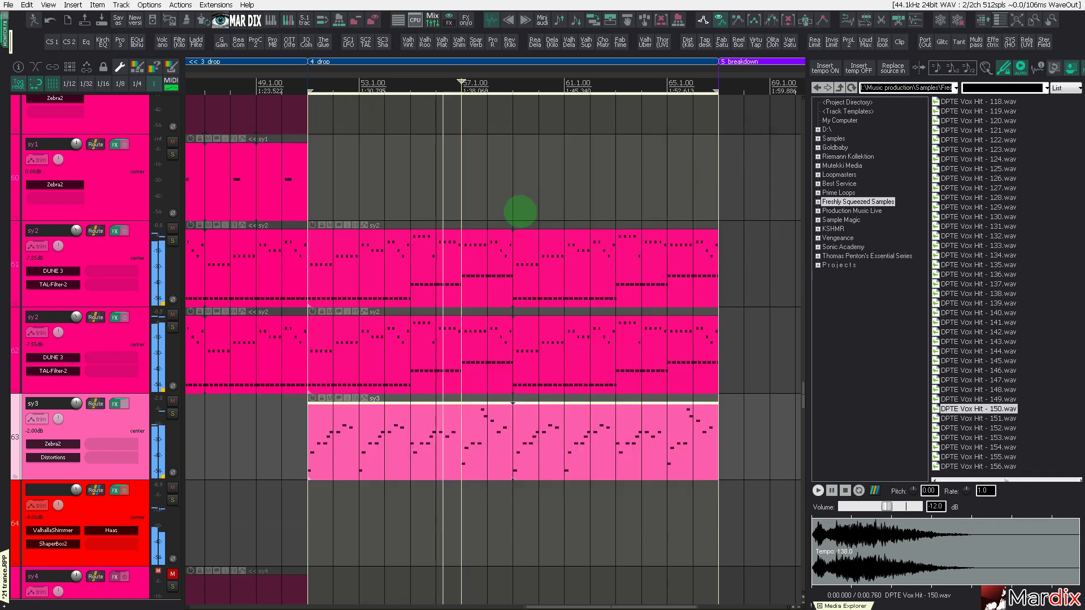
# Step: Unmute and enlarge the pa2 track, and copy the 4 drop chord clip from pa1 onto it
pyautogui.scroll(-3, 517, 208)
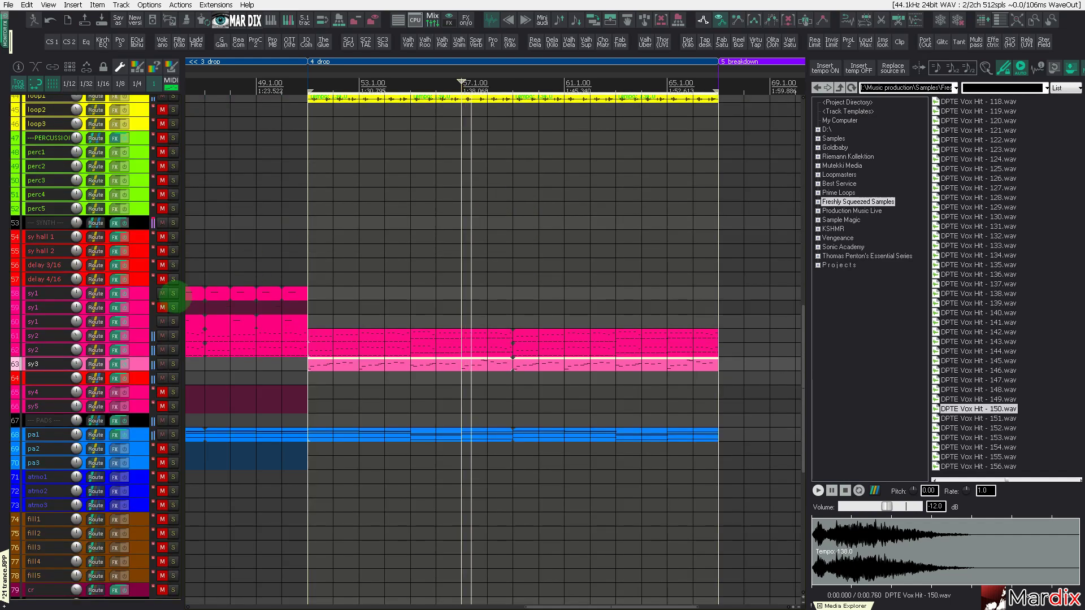
pyautogui.scroll(-1, 148, 342)
pyautogui.scroll(-2, 145, 345)
pyautogui.click(144, 347)
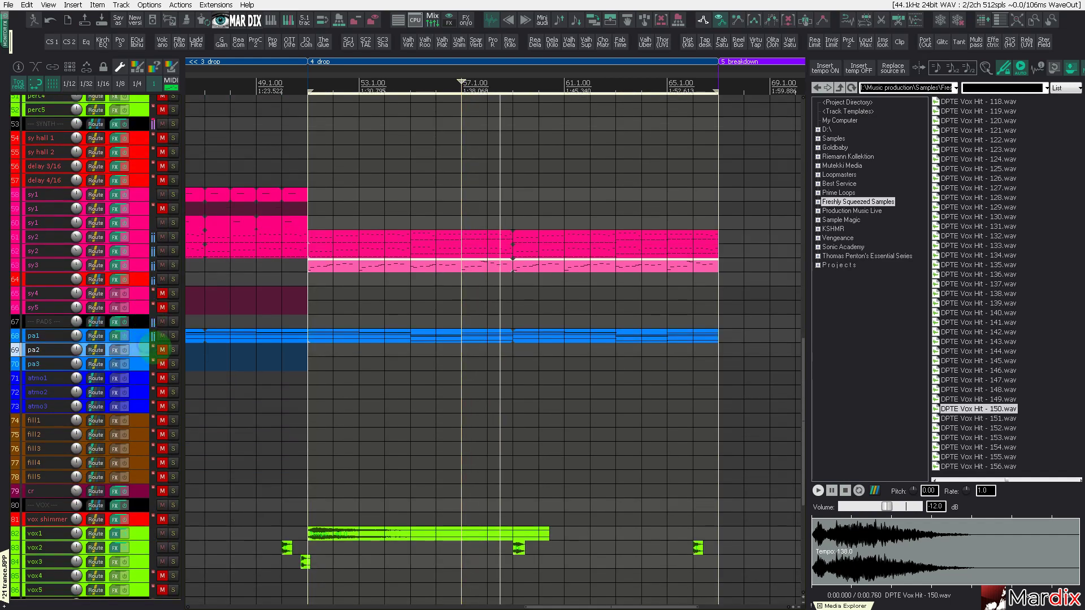
pyautogui.click(327, 332)
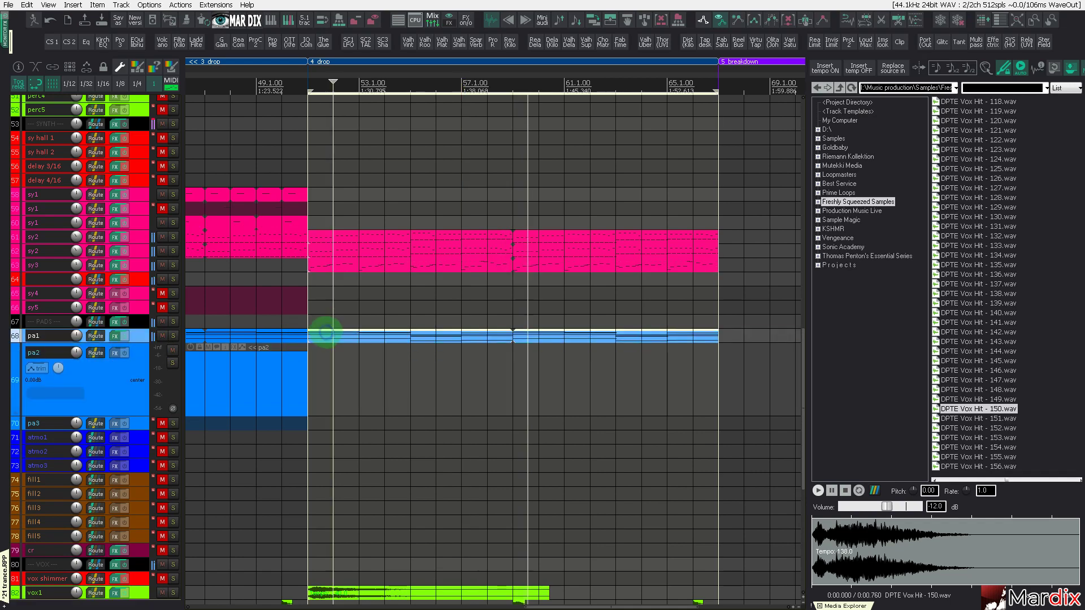
pyautogui.moveTo(327, 333); pyautogui.dragTo(327, 361)
pyautogui.click(136, 380)
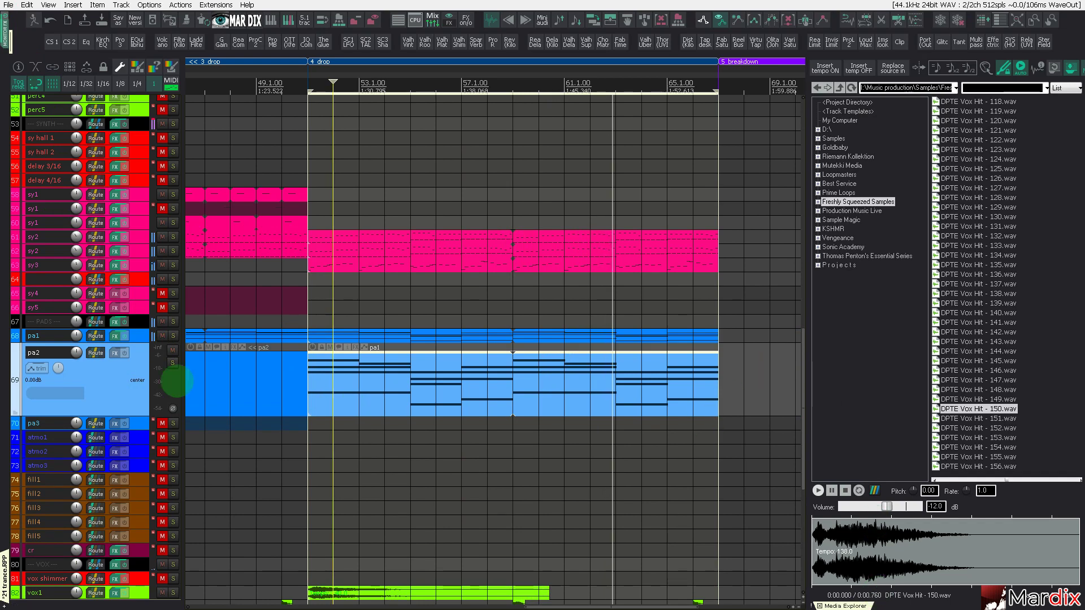
# Step: Insert Sylenth1 on pa2, load PAD - Anjuna Pad from bank 2 and listen to it from bar 52
pyautogui.doubleClick(126, 373)
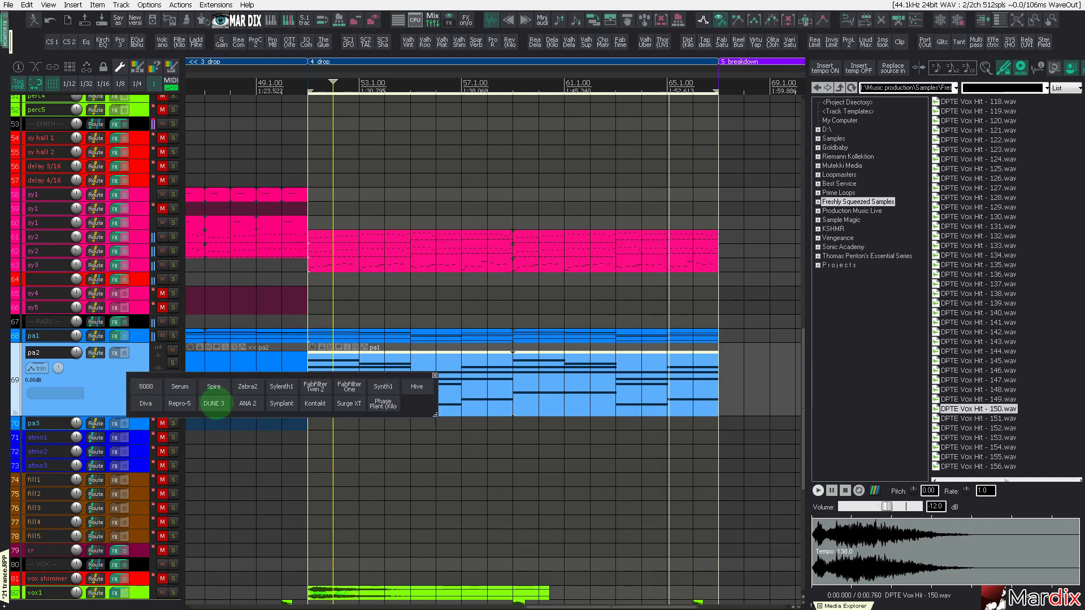
pyautogui.click(281, 387)
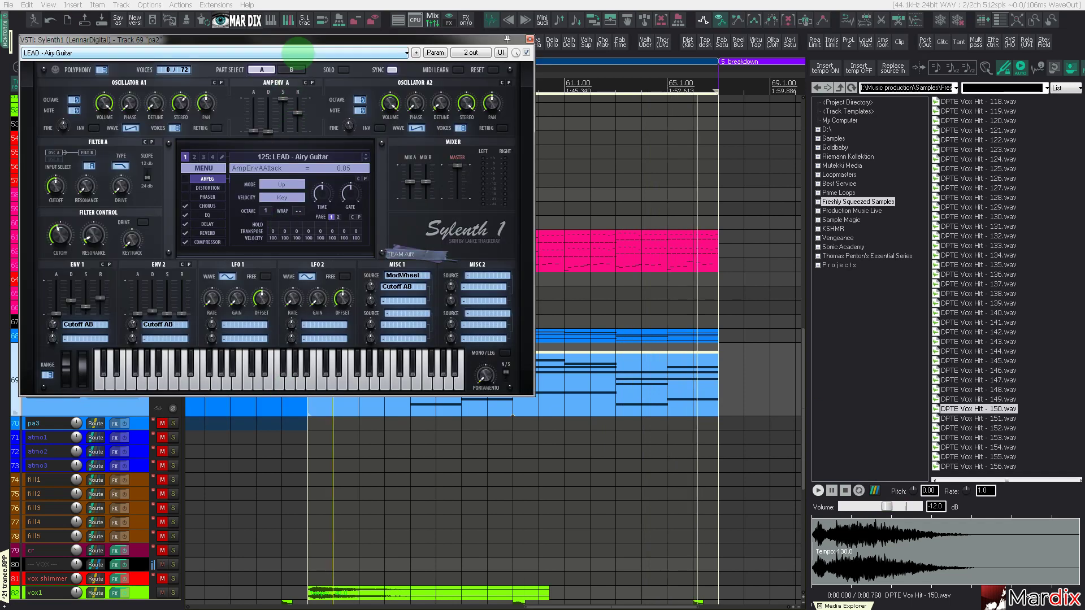
pyautogui.moveTo(282, 40); pyautogui.dragTo(449, 196)
pyautogui.click(361, 312)
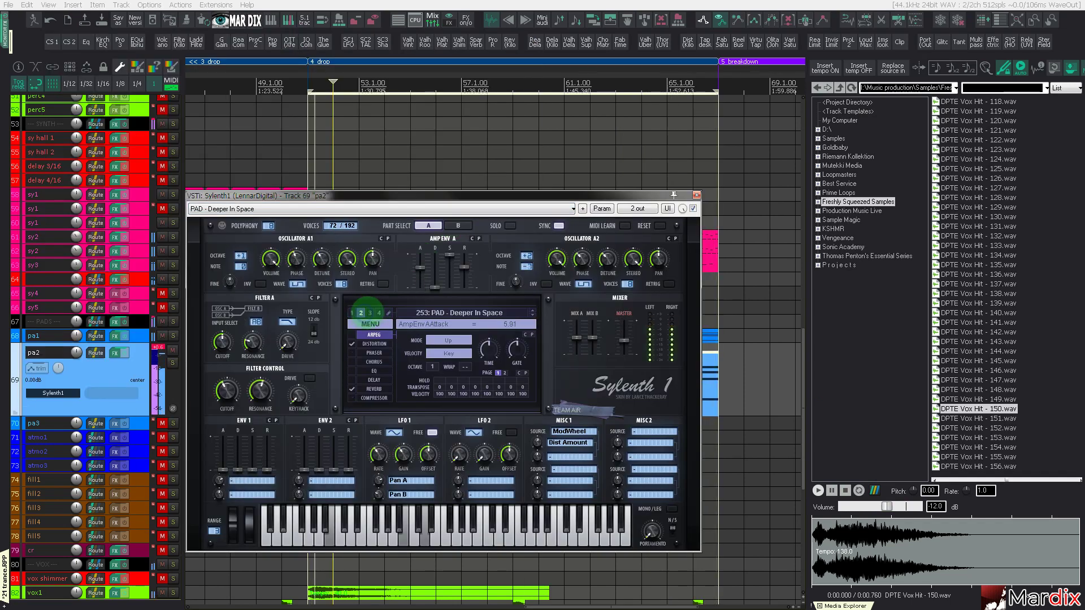
pyautogui.click(418, 313)
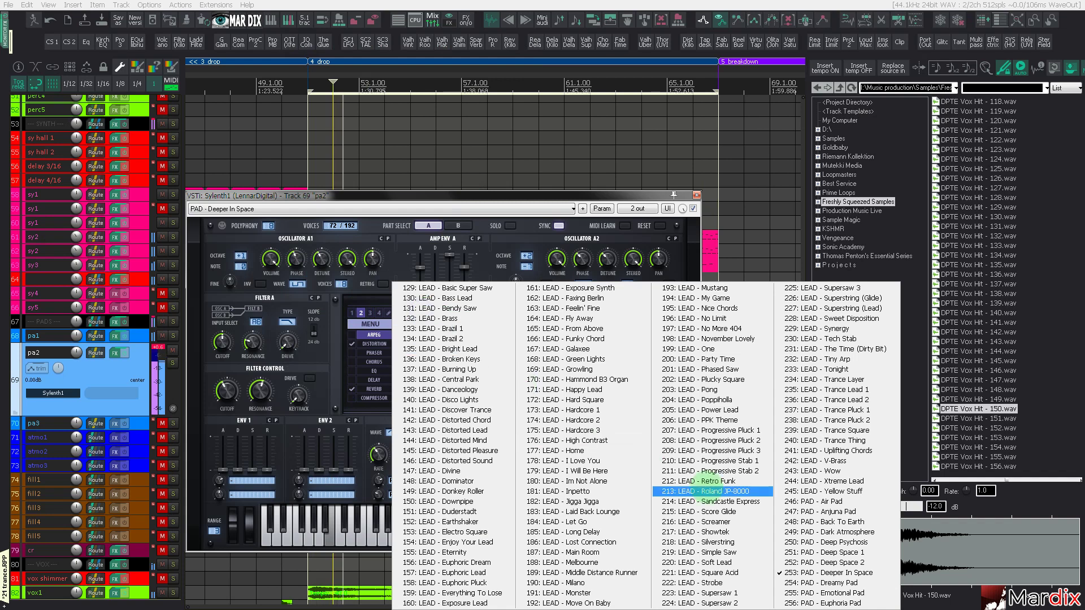
pyautogui.click(820, 512)
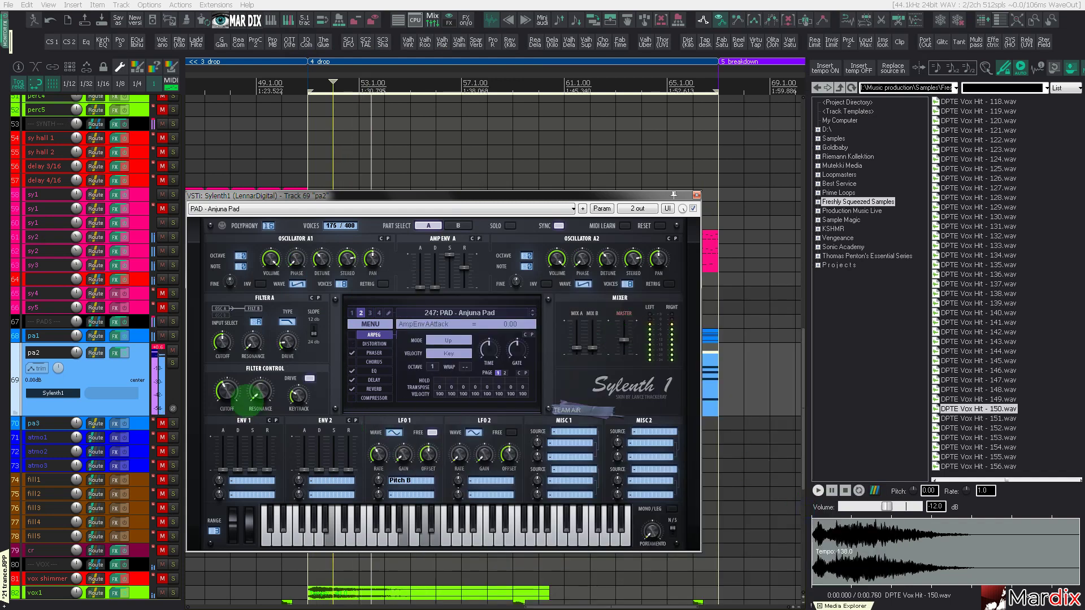
pyautogui.click(696, 195)
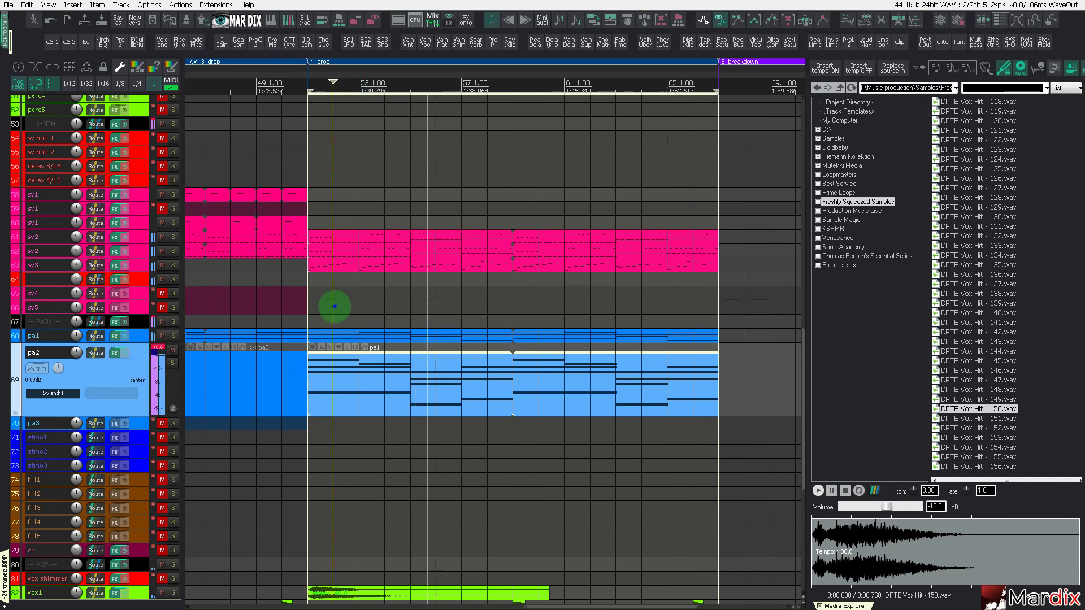
pyautogui.click(332, 303)
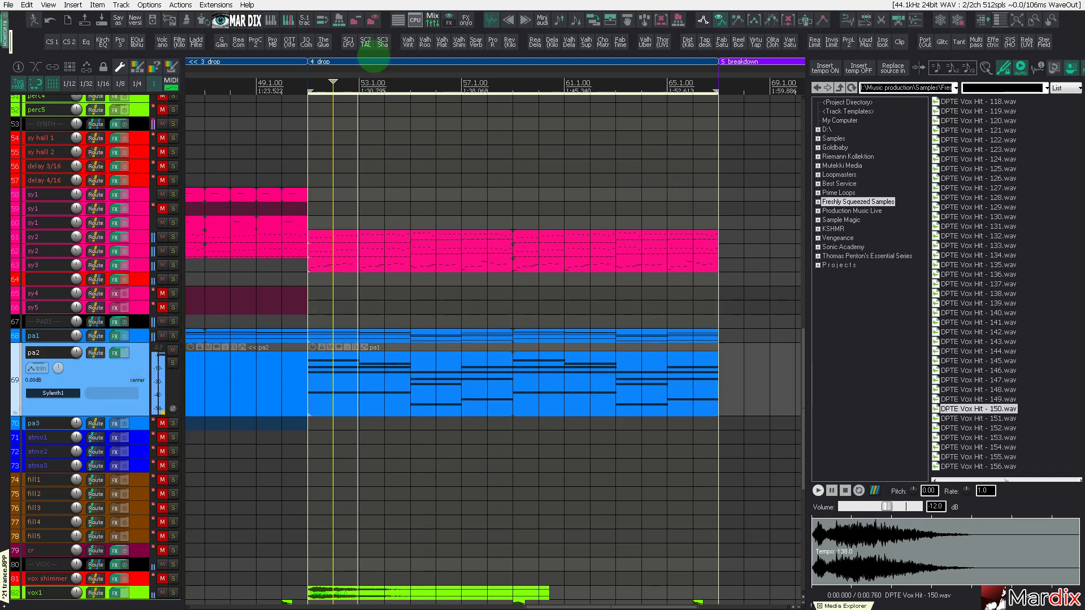
# Step: Add TAL-Filter-2 to pa2 and shift the volume curve's peak point slightly later to lengthen the ducking recovery
pyautogui.click(366, 43)
pyautogui.moveTo(375, 41); pyautogui.dragTo(558, 279)
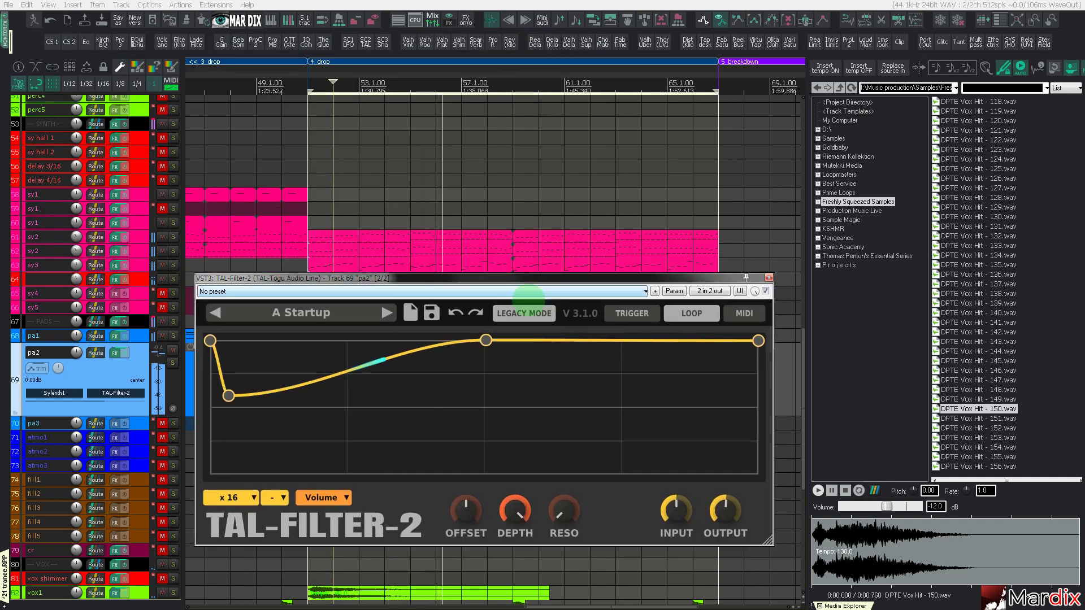
pyautogui.moveTo(485, 340); pyautogui.dragTo(495, 339)
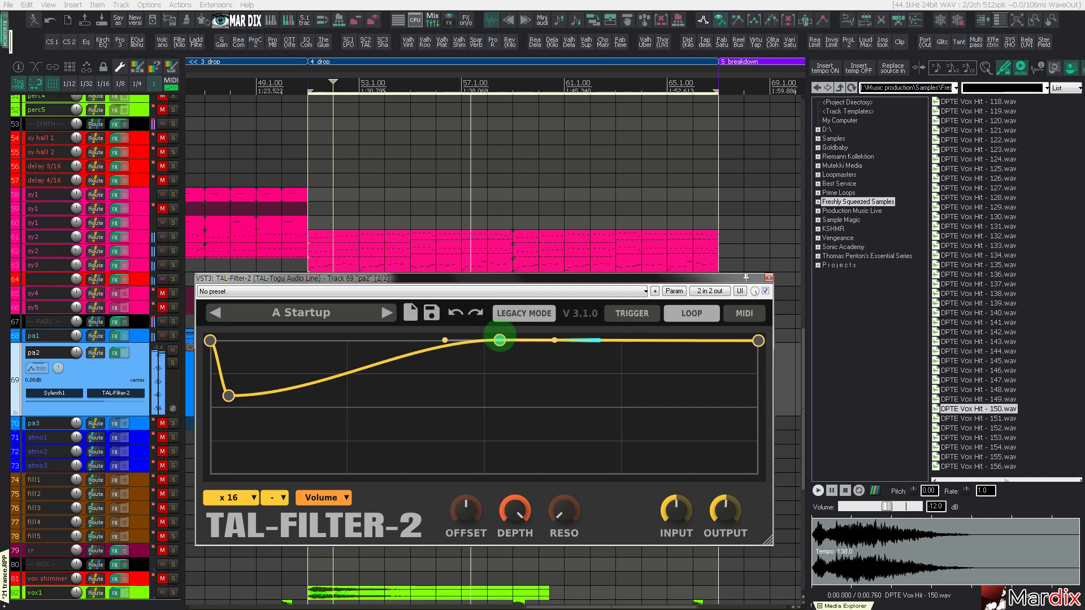
# Step: Turn off legacy mode in TAL-Filter-2 on pa2 and set its modulation target to Volume
pyautogui.click(769, 278)
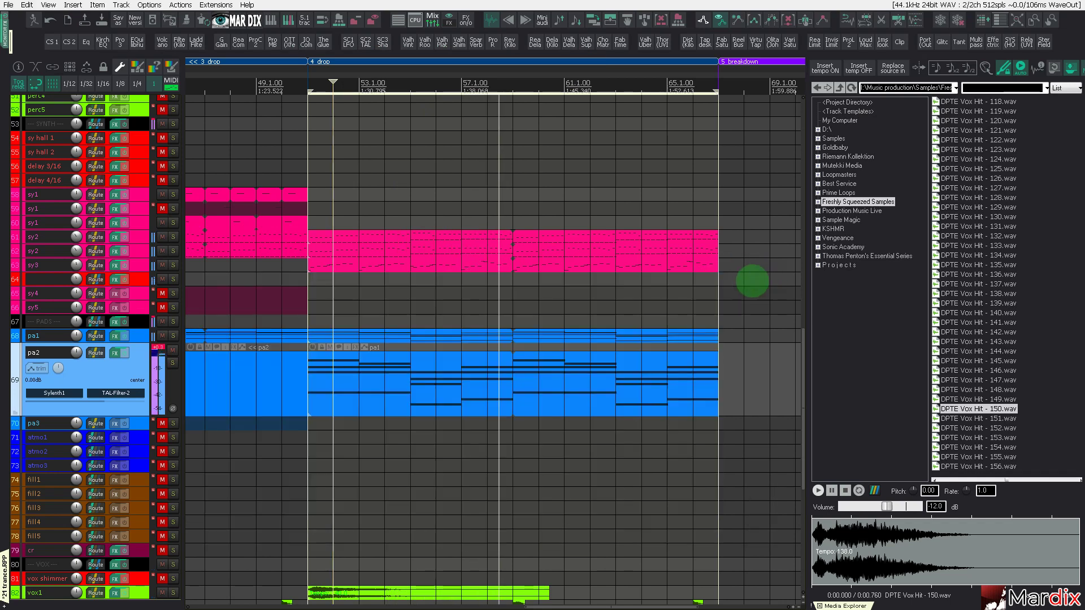
pyautogui.scroll(-1, 113, 395)
pyautogui.click(112, 395)
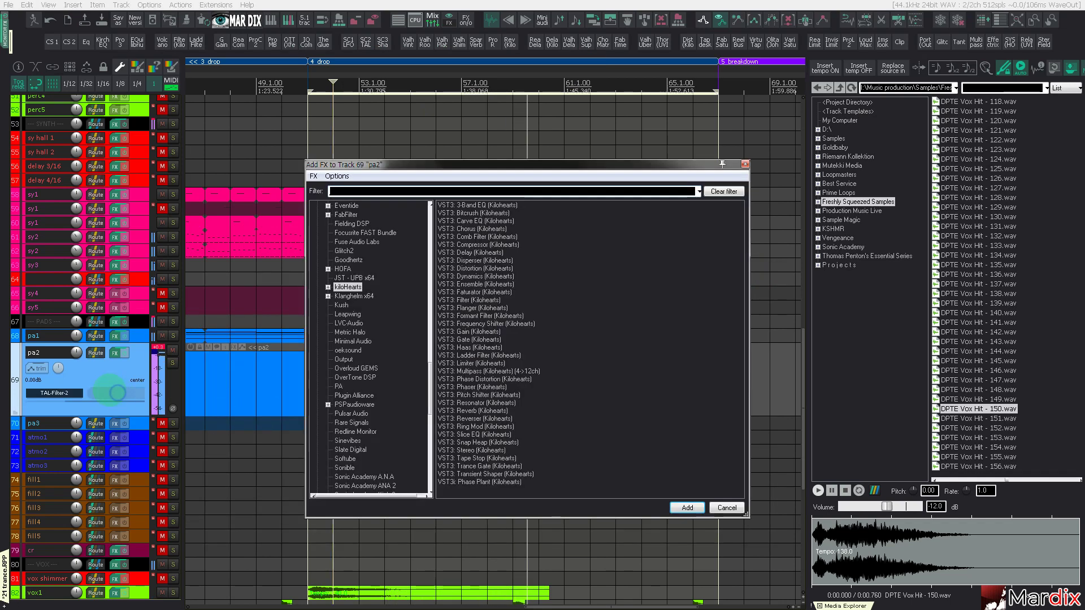
pyautogui.click(73, 393)
pyautogui.click(524, 313)
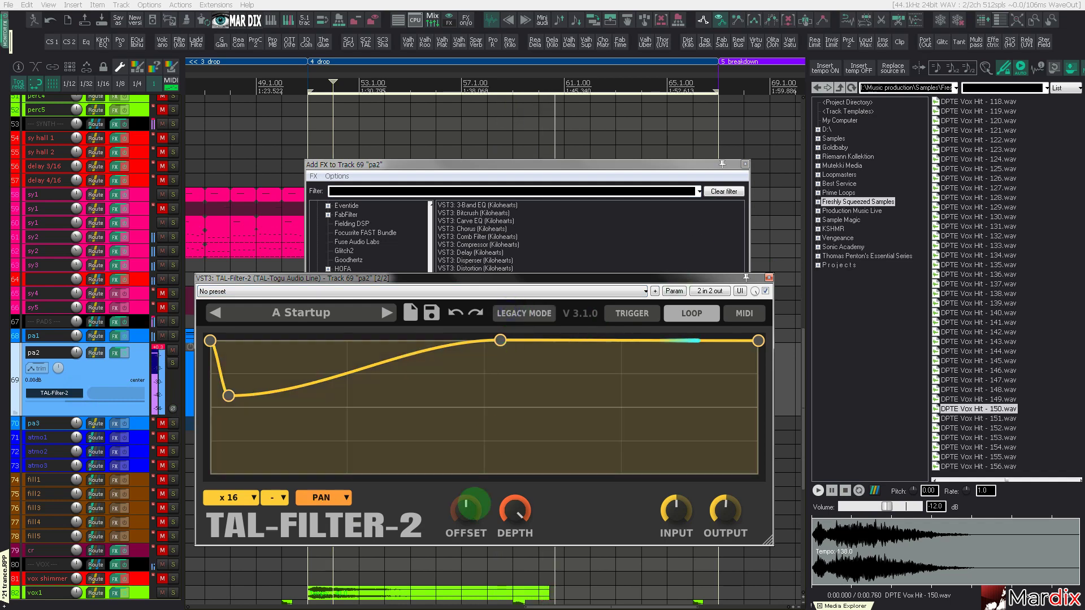
pyautogui.click(321, 497)
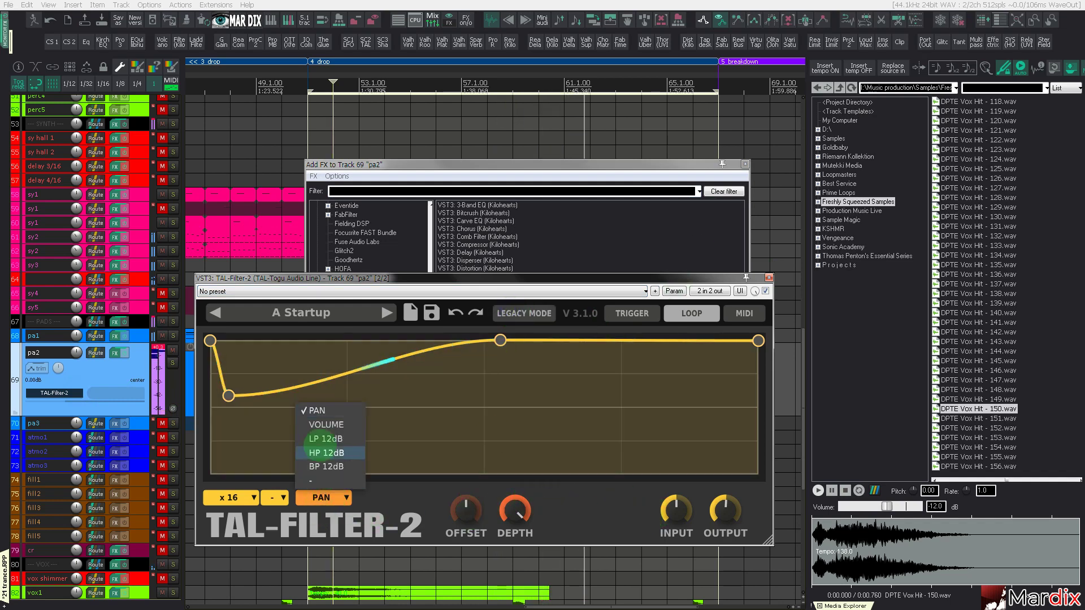
pyautogui.click(320, 424)
# Step: Raise the Stereo amount in TAL-Filter-2 to offset the ducking curve between channels, and close the plugin and effect chooser windows
pyautogui.moveTo(597, 520); pyautogui.dragTo(622, 479)
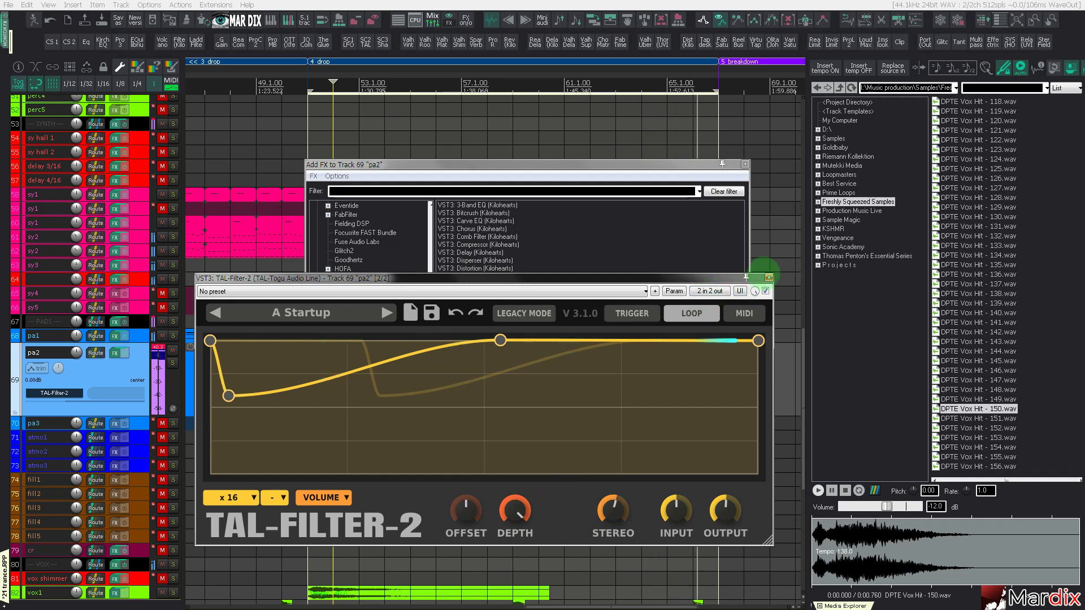
pyautogui.click(768, 277)
pyautogui.click(744, 164)
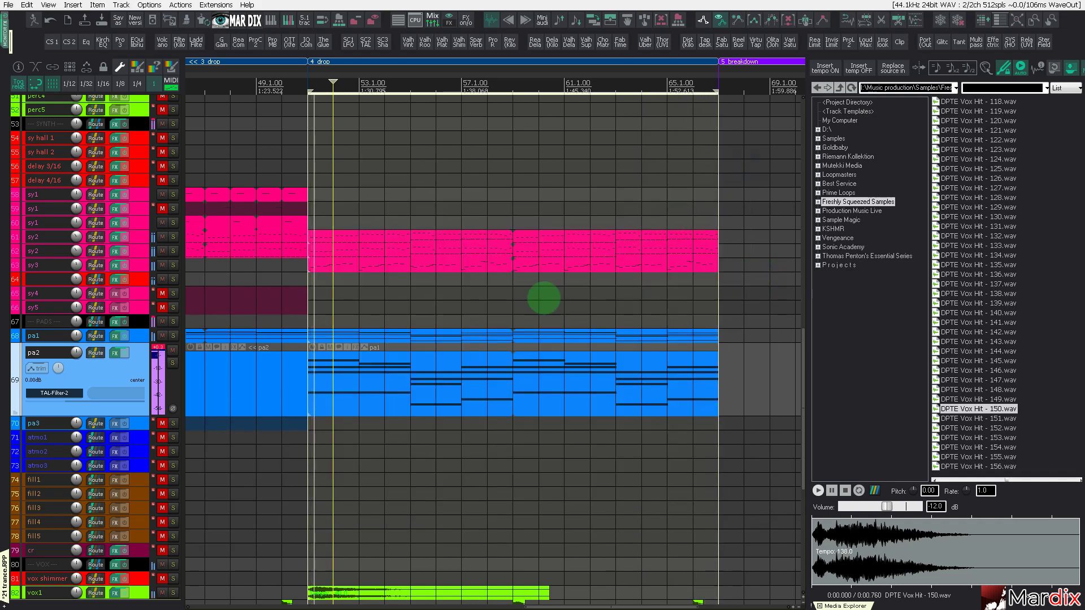
# Step: Solo pa2 briefly during the second drop to hear the ducked pad alone, and return to the full mix
pyautogui.scroll(-2, 331, 266)
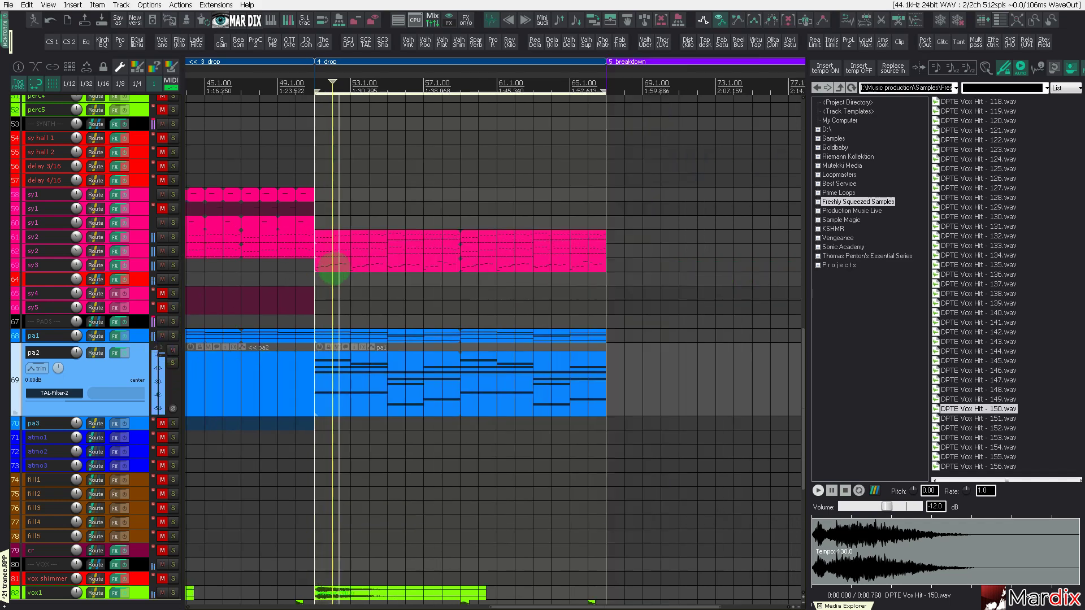
pyautogui.moveTo(430, 72); pyautogui.dragTo(567, 64)
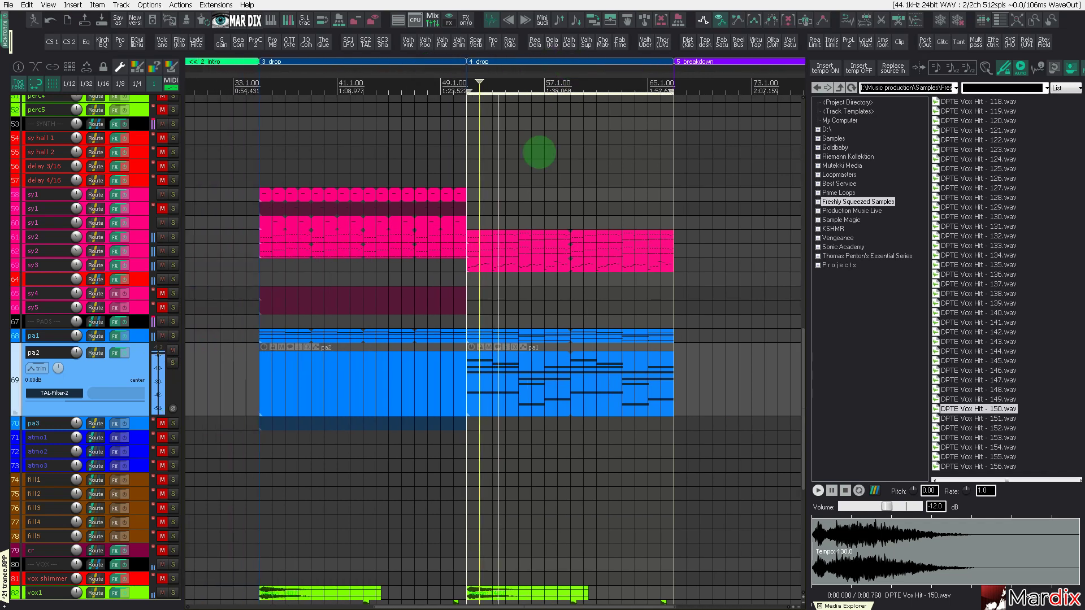
pyautogui.click(173, 362)
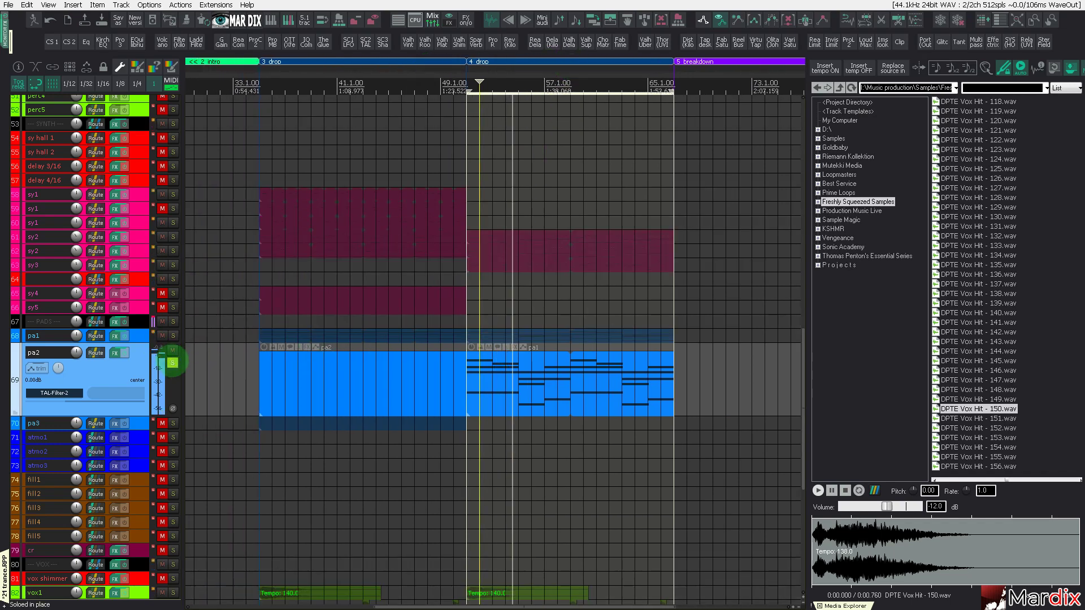
pyautogui.click(173, 362)
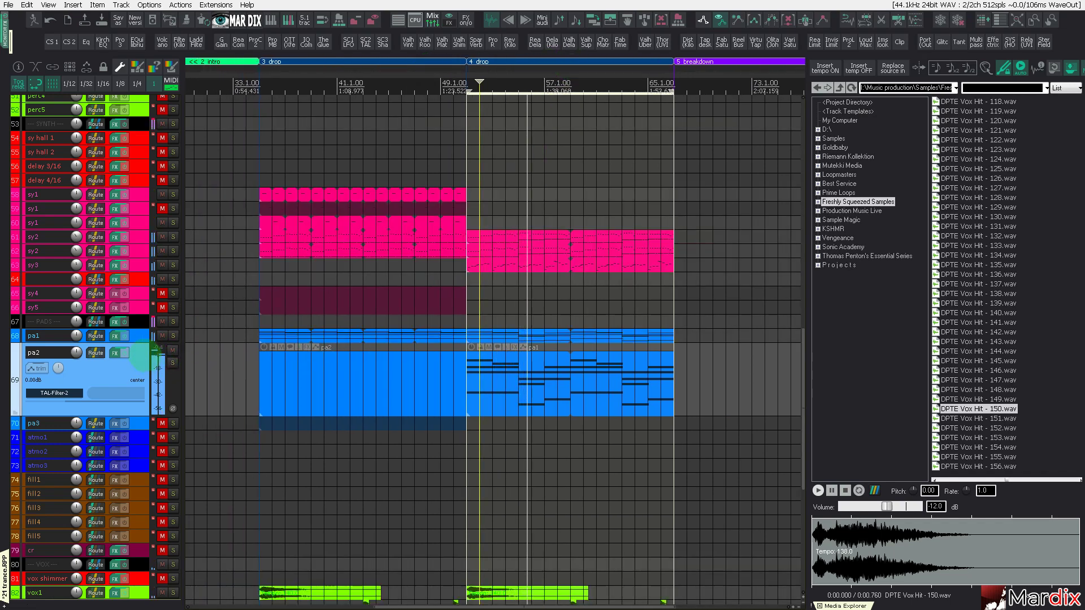
# Step: Audition the DPTE Vox Hit samples one after another, from 149 back to 138
pyautogui.click(978, 399)
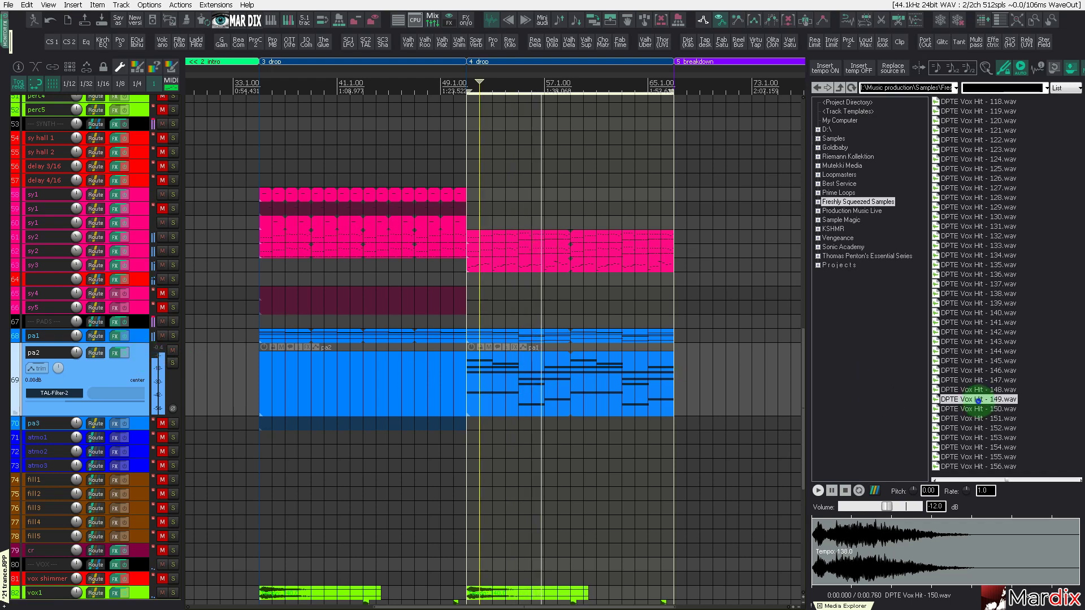
pyautogui.click(978, 390)
pyautogui.press('Up')
pyautogui.press('Up')
pyautogui.press('Up')
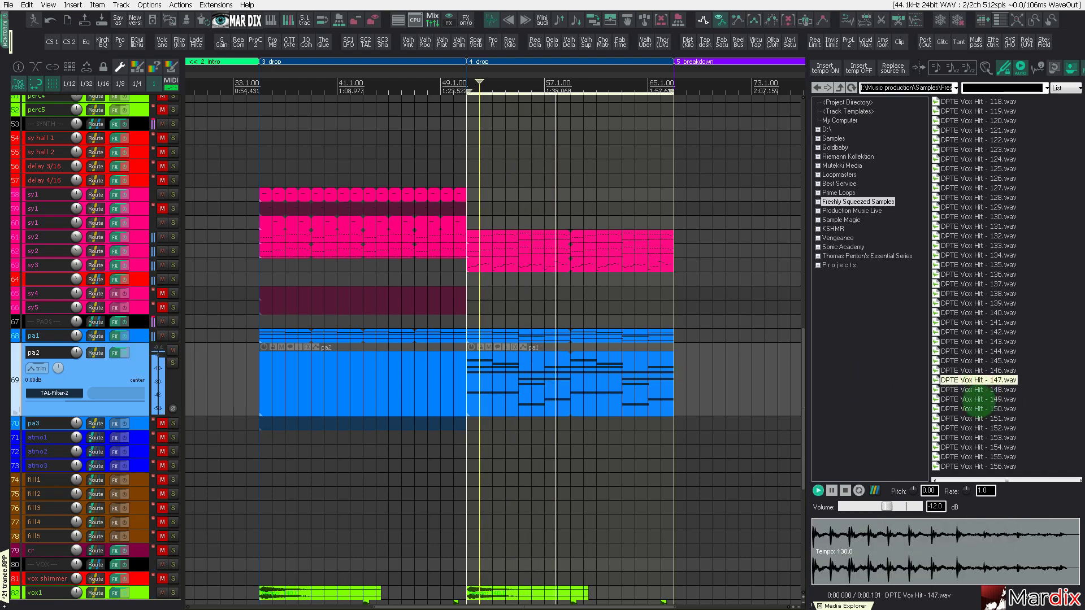
pyautogui.press('Up')
pyautogui.press('Up')
pyautogui.press('Up')
pyautogui.press('Up')
pyautogui.press('Up')
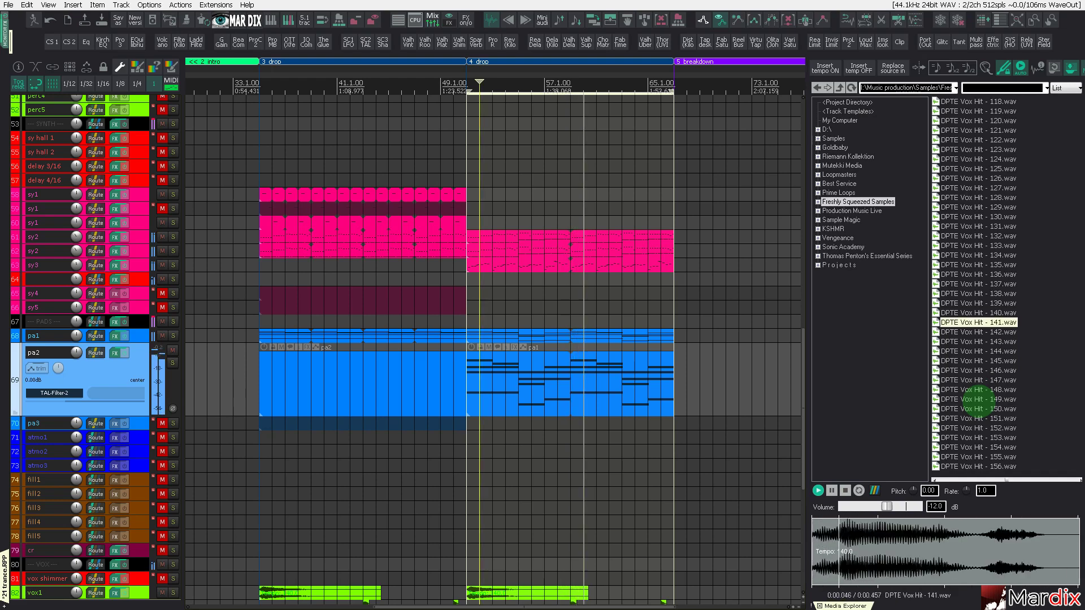
pyautogui.press('Up')
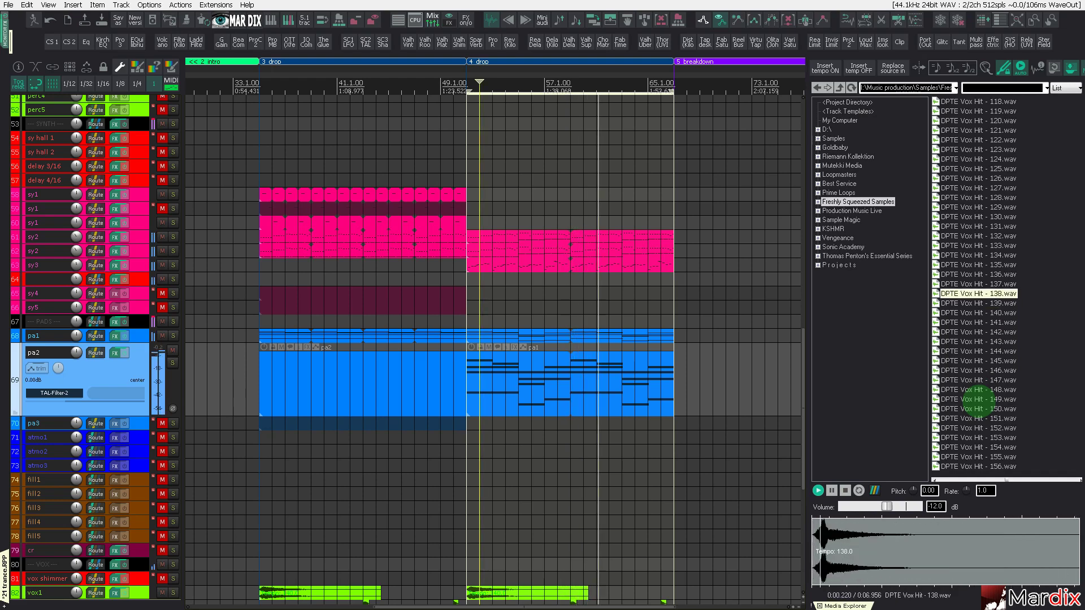
# Step: Unmute and enlarge the vox4 track, and place DPTE Vox Hit - 139.wav on it at bar 59
pyautogui.scroll(-3, 111, 435)
pyautogui.scroll(-5, 113, 433)
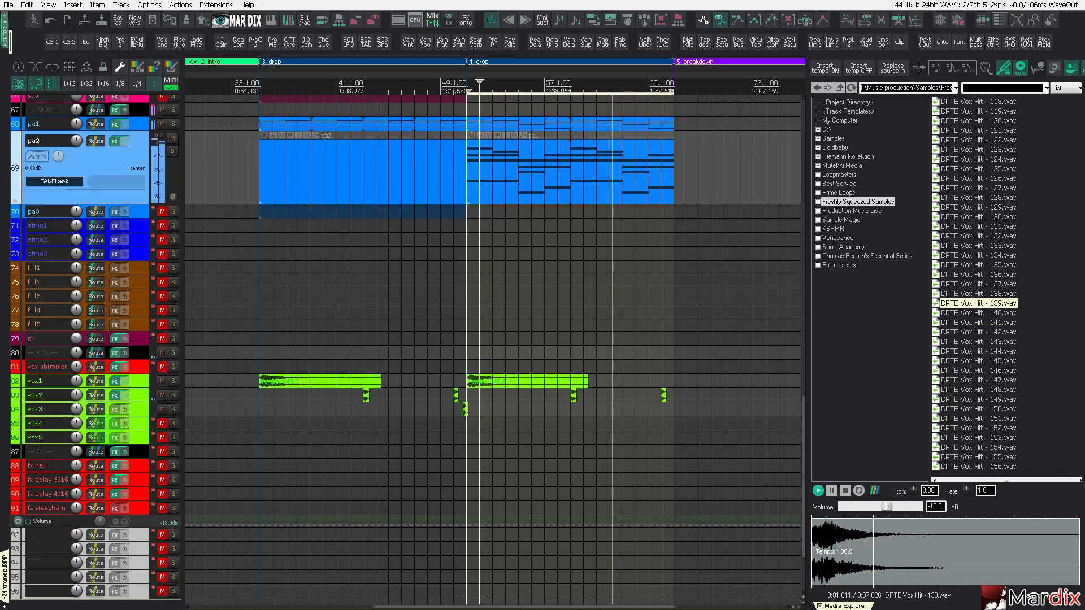
pyautogui.click(163, 423)
pyautogui.scroll(5, 162, 457)
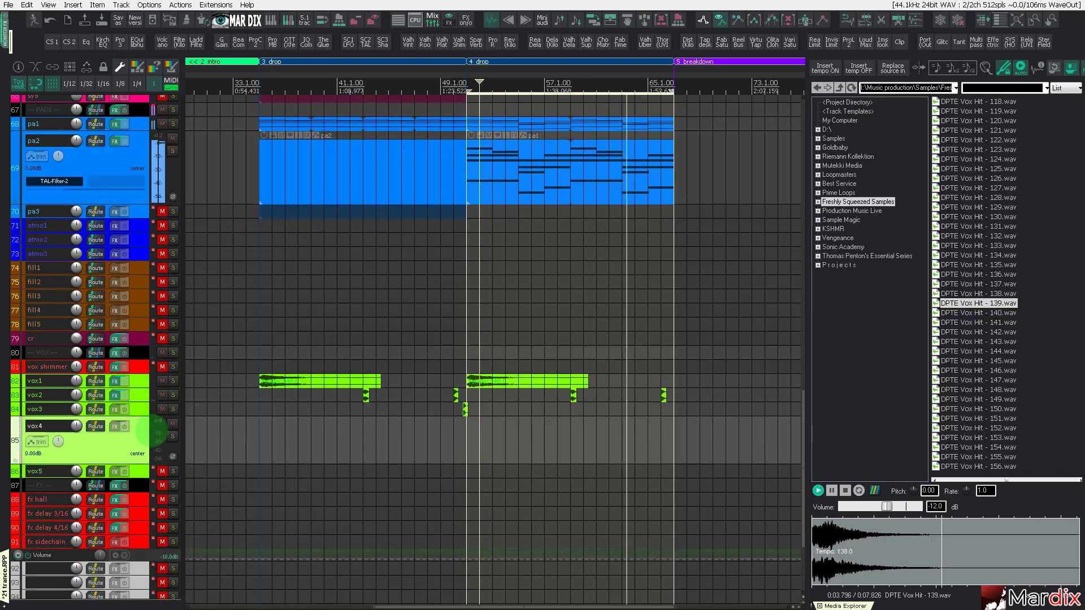
pyautogui.moveTo(986, 316); pyautogui.dragTo(568, 466)
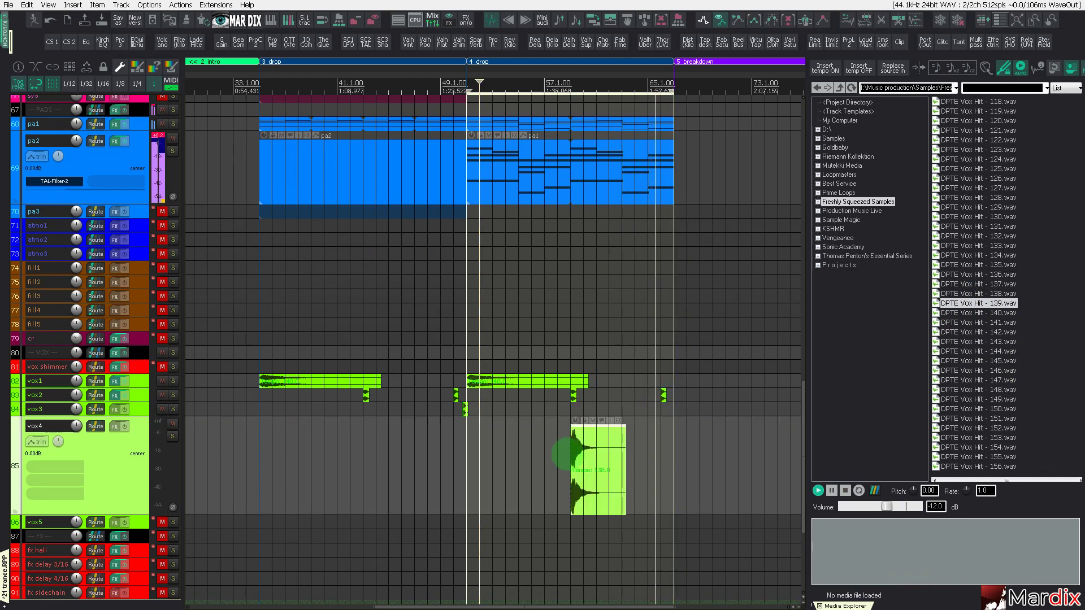
# Step: Move the DPTE Vox Hit - 139 clip on vox4 to bar 37 in the first drop
pyautogui.scroll(3, 584, 447)
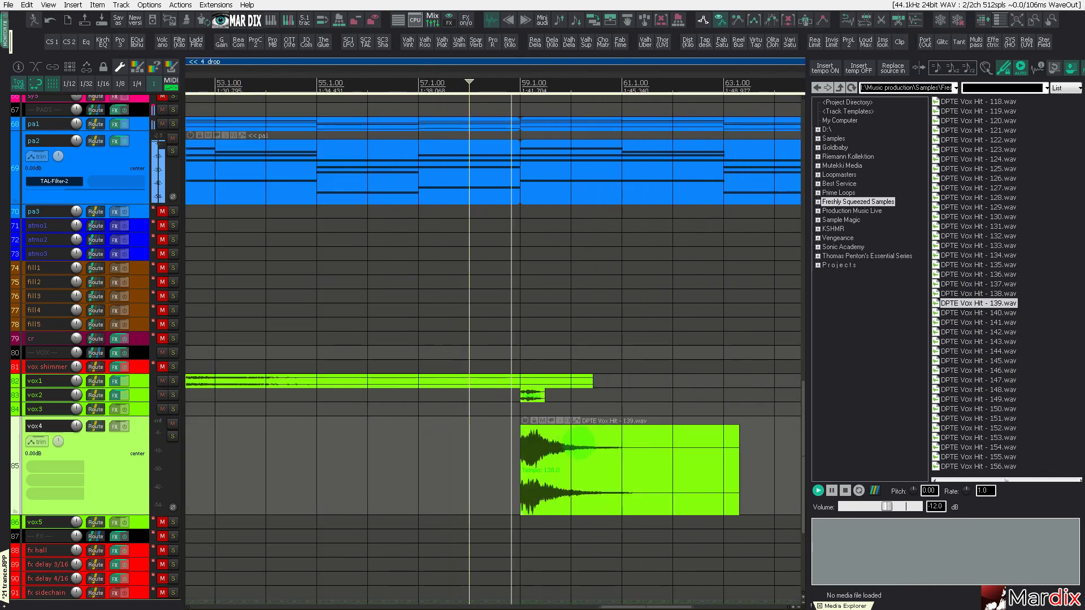
pyautogui.scroll(-3, 584, 447)
pyautogui.scroll(3, 590, 445)
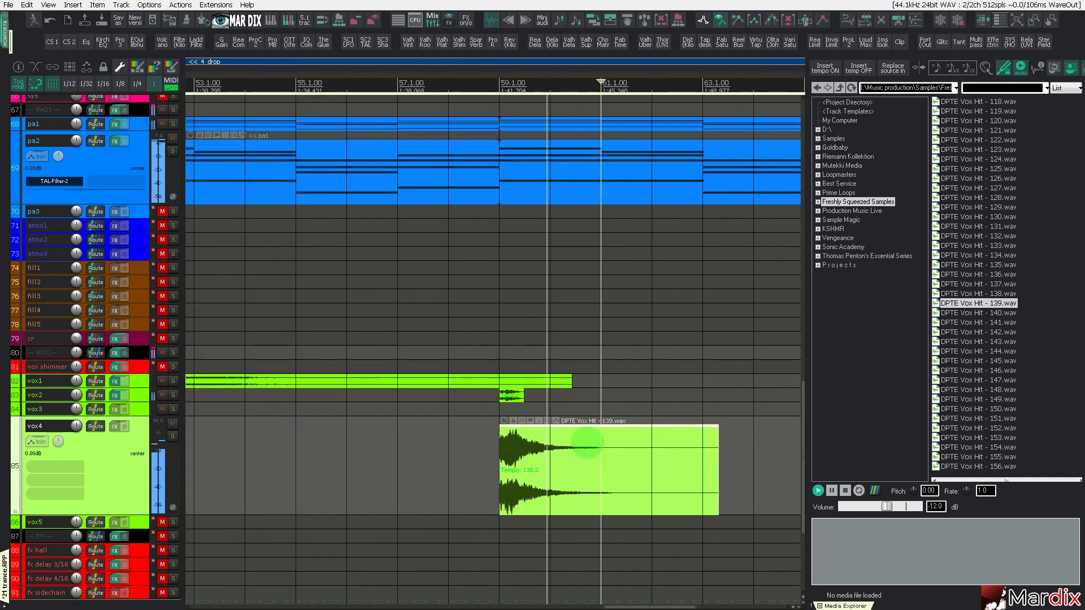
pyautogui.scroll(-2, 515, 455)
pyautogui.moveTo(516, 455); pyautogui.dragTo(289, 489)
pyautogui.scroll(2, 622, 413)
pyautogui.scroll(-3, 622, 417)
pyautogui.scroll(2, 616, 424)
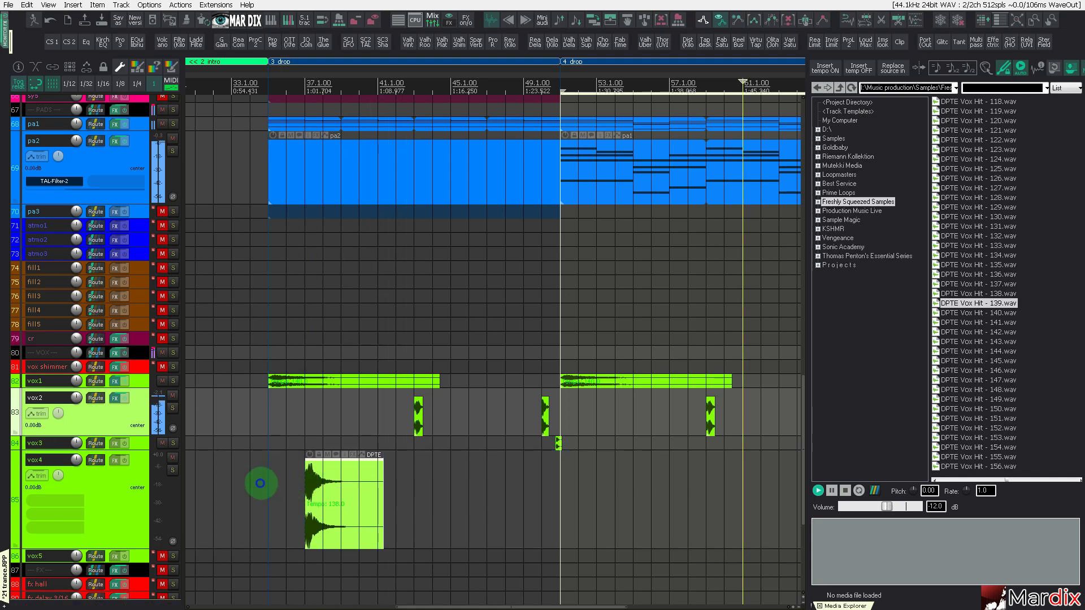
# Step: Play from the start of the first drop at bar 35 to hear the vox hit in context
pyautogui.click(260, 483)
pyautogui.scroll(3, 99, 408)
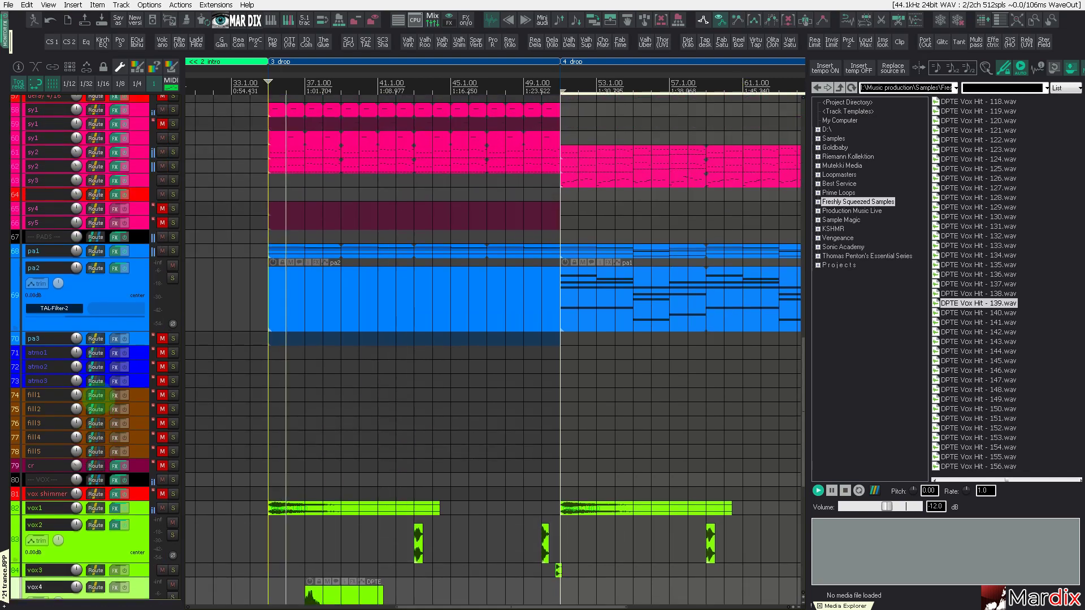
pyautogui.scroll(1, 160, 194)
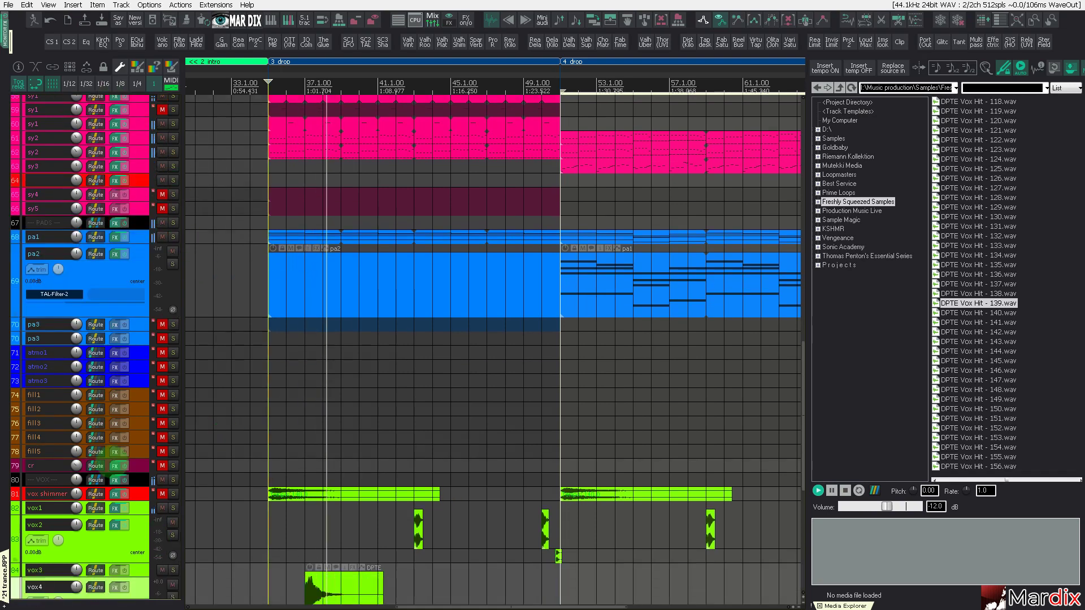
pyautogui.scroll(-4, 116, 460)
pyautogui.scroll(3, 326, 462)
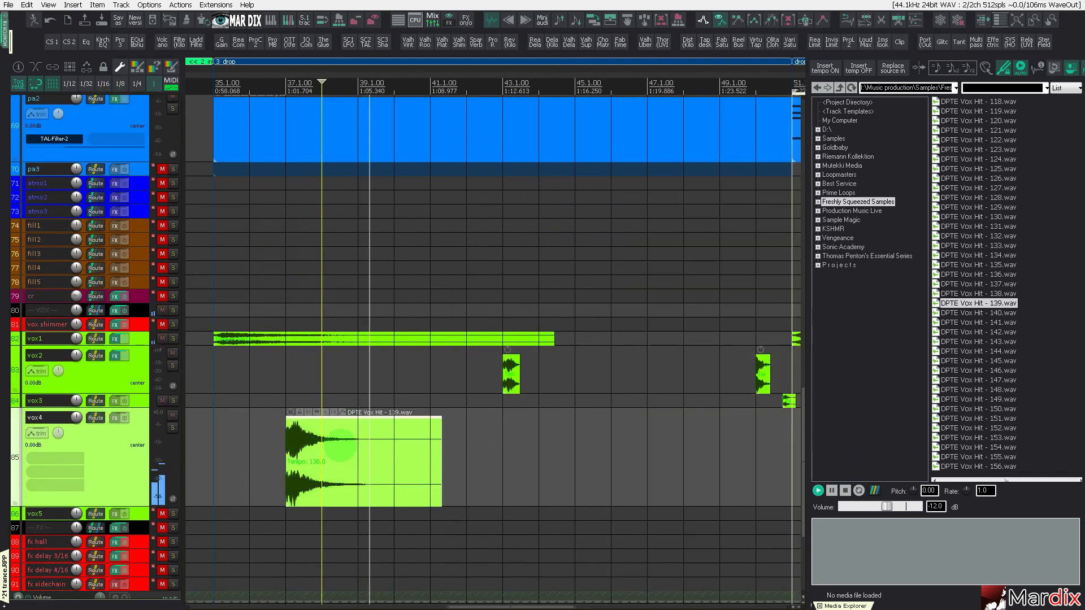
# Step: Try lowering the pitch of the vox4 clip one semitone at a time to -4, replaying the hit after each change
pyautogui.click(273, 435)
pyautogui.click(306, 441)
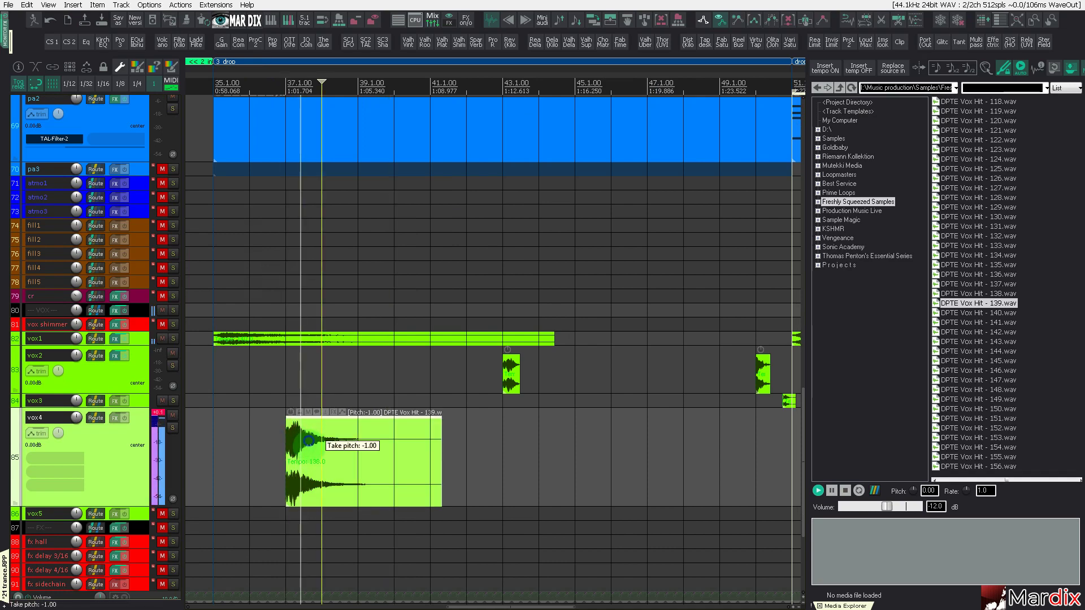
pyautogui.press('space')
pyautogui.scroll(-1, 306, 429)
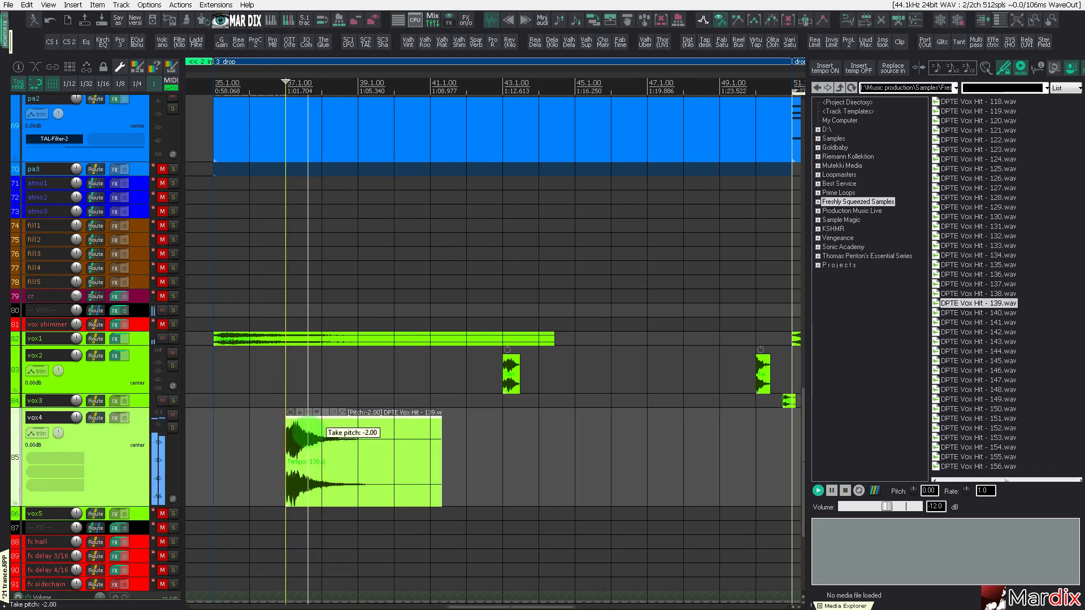
pyautogui.click(298, 399)
pyautogui.click(330, 438)
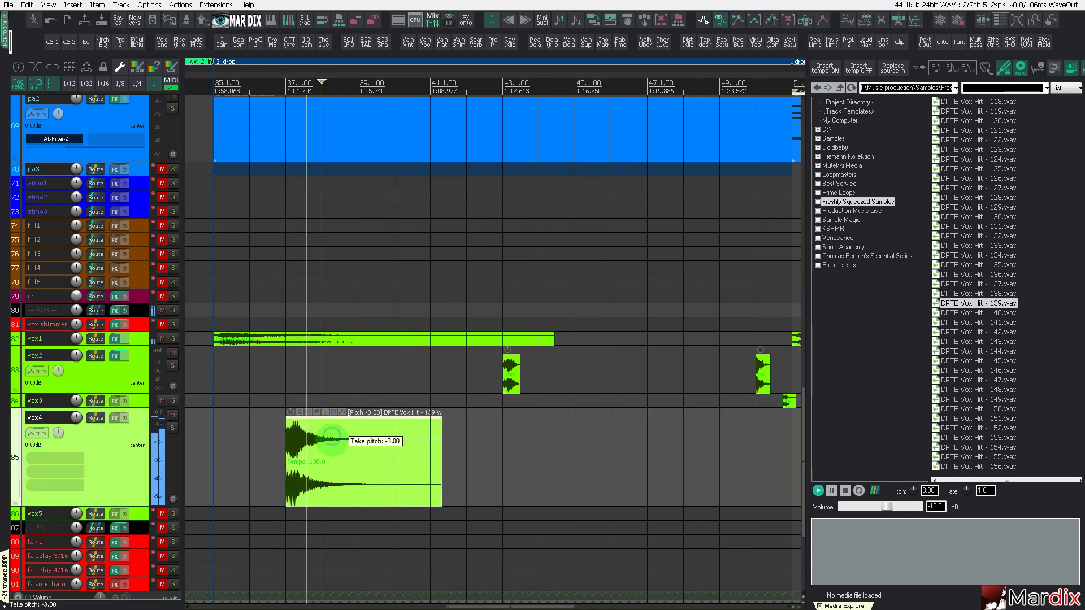
pyautogui.click(296, 388)
pyautogui.click(314, 434)
pyautogui.scroll(-1, 331, 434)
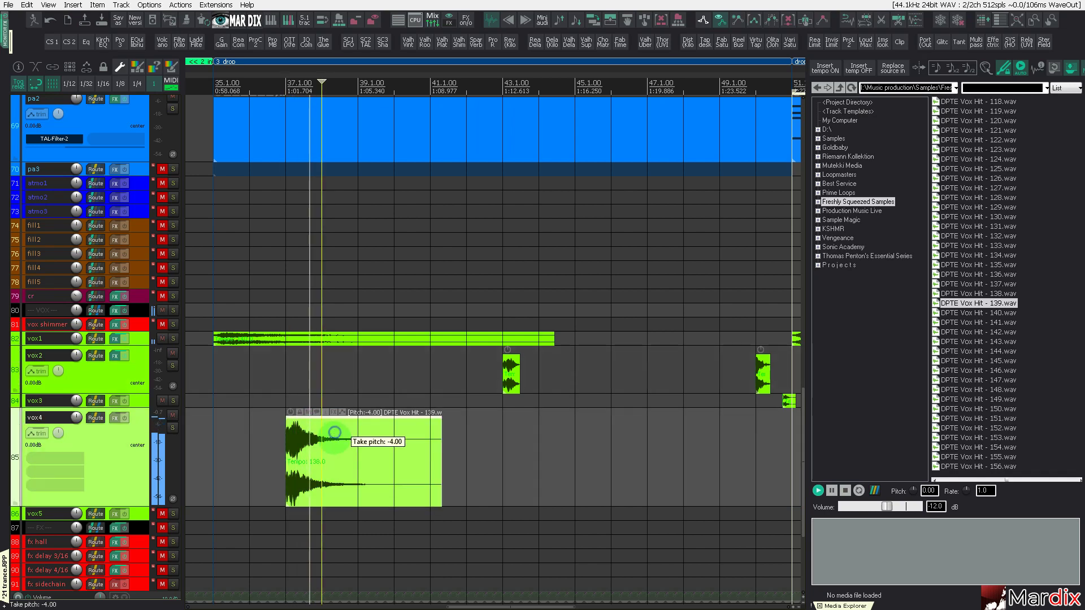
pyautogui.click(300, 397)
pyautogui.click(334, 431)
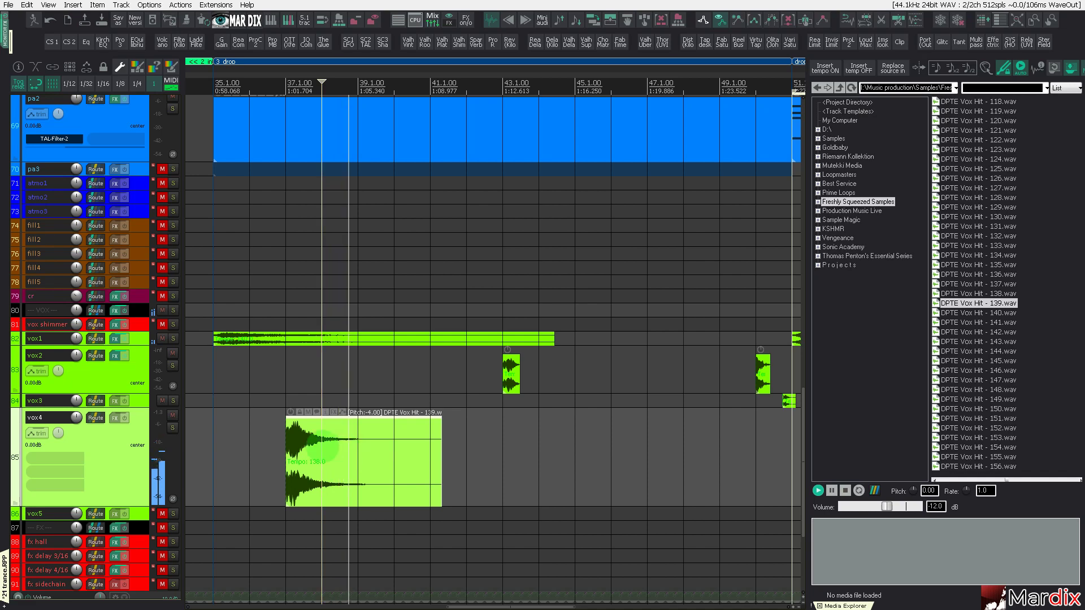
# Step: Add the Kilohearts Trance Gate effect to vox4 and place its window beside the vox hit clip
pyautogui.doubleClick(79, 457)
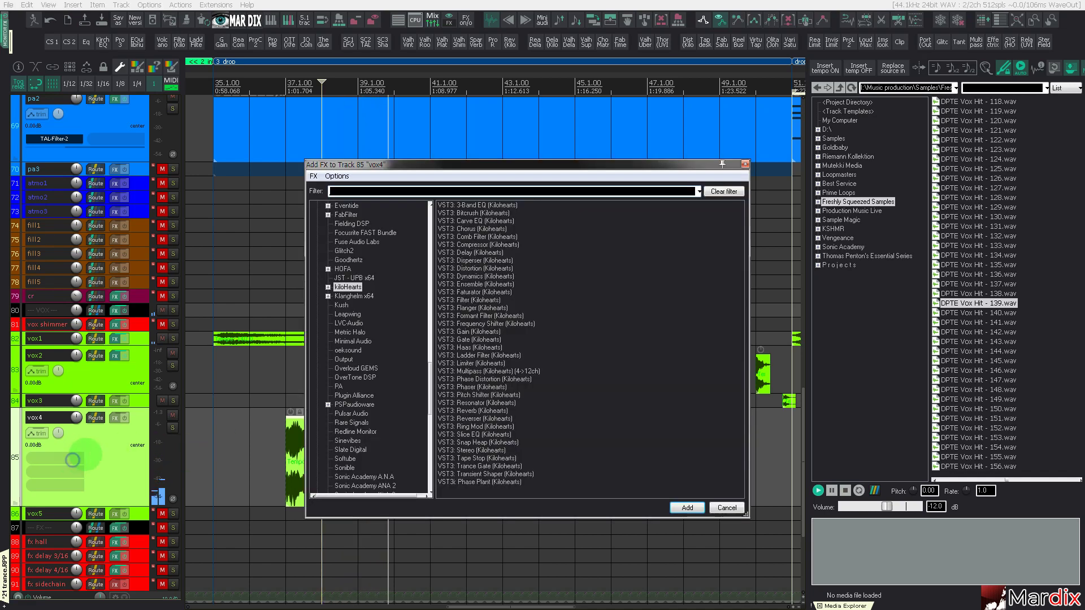
pyautogui.scroll(3, 371, 379)
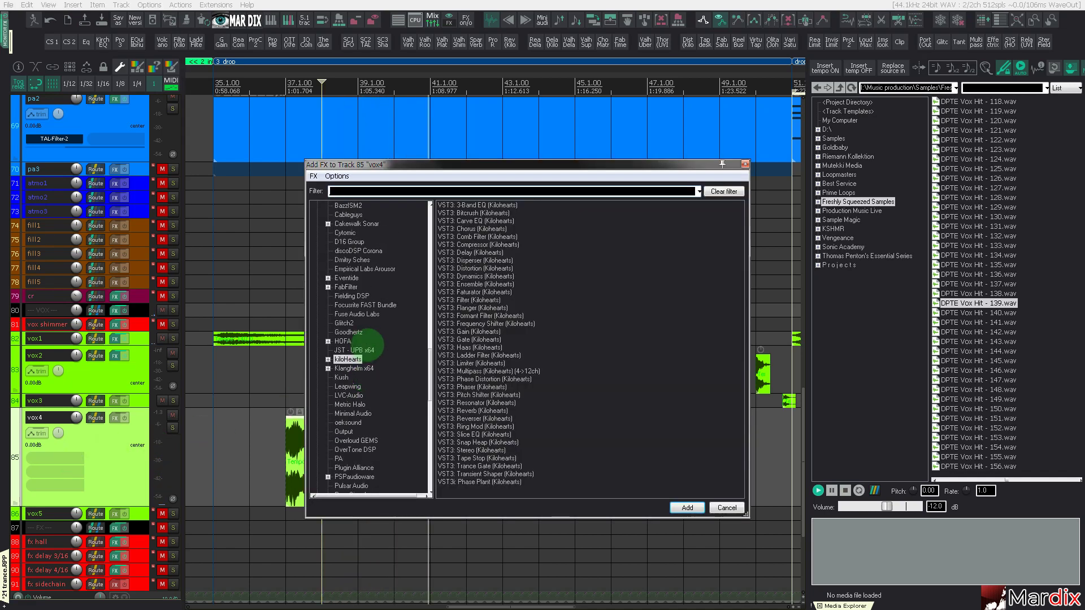
pyautogui.scroll(3, 367, 345)
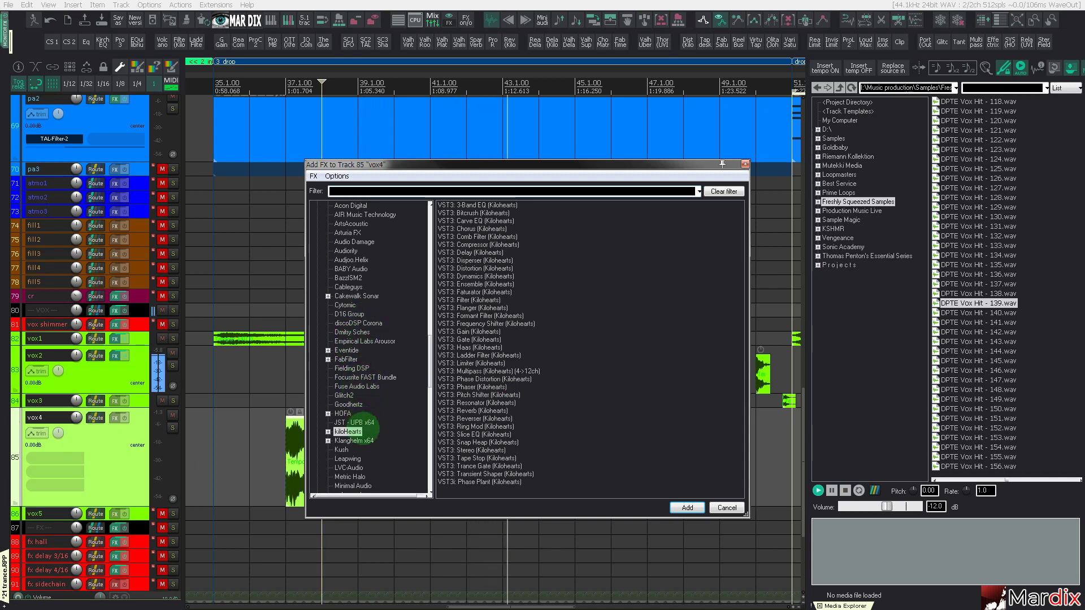
pyautogui.doubleClick(486, 466)
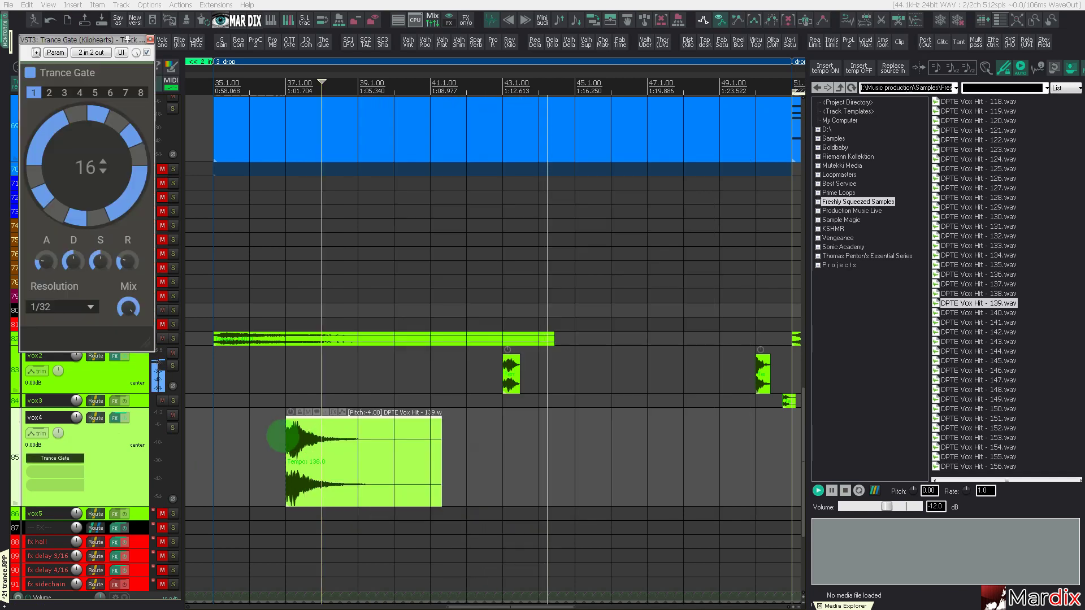
pyautogui.moveTo(127, 39); pyautogui.dragTo(544, 225)
# Step: Set the pitch of the vox4 clip to +1 semitone and replay it through the gate from bar 37
pyautogui.click(370, 455)
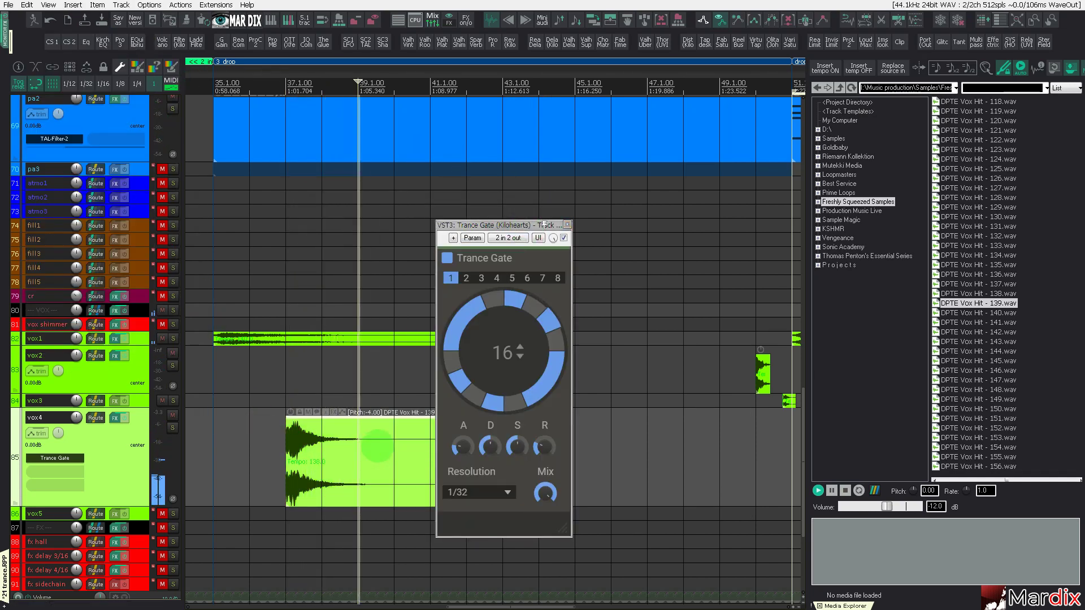
pyautogui.moveTo(357, 449)
pyautogui.mouseDown()
pyautogui.moveTo(342, 455)
pyautogui.moveTo(336, 440)
pyautogui.moveTo(340, 455)
pyautogui.mouseUp()
pyautogui.click(292, 442)
pyautogui.click(314, 444)
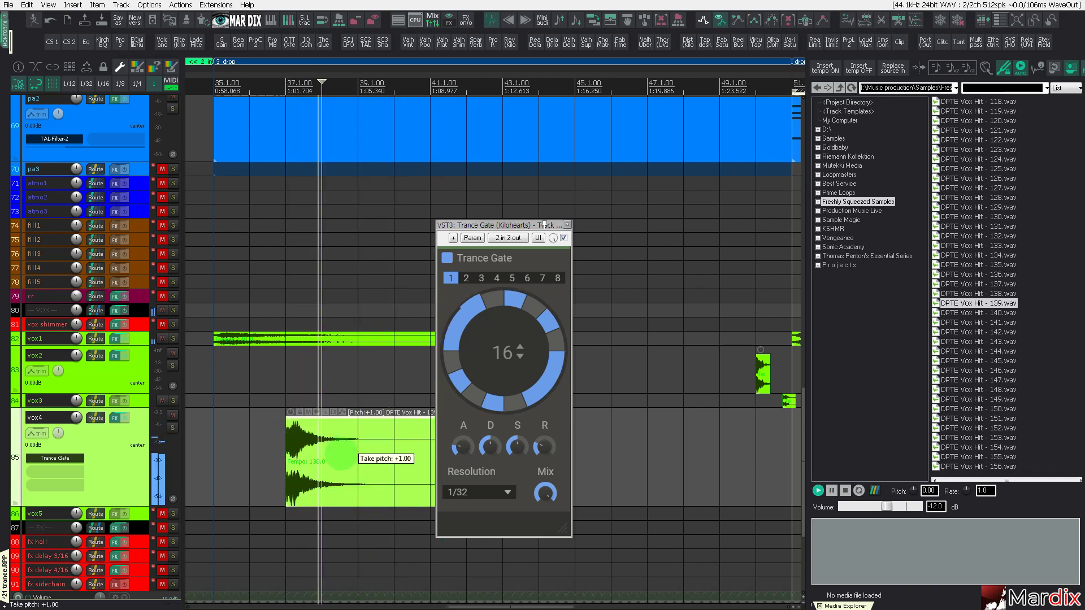
pyautogui.click(290, 444)
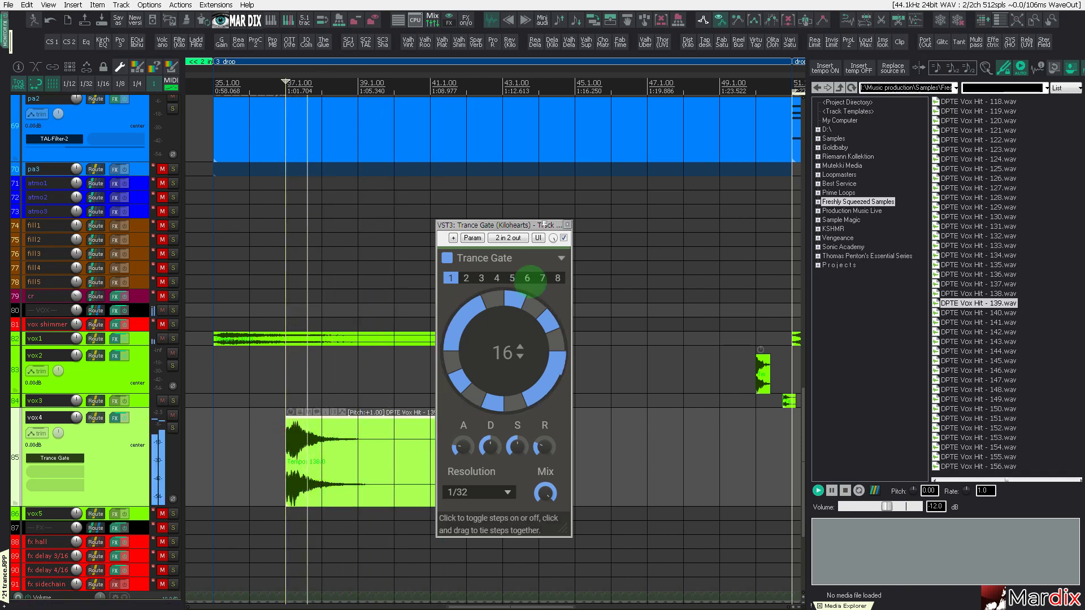
# Step: Switch the Trance Gate on vox4 to pattern 3, replay the vox hit from bar 37 and close the effect window
pyautogui.click(482, 278)
pyautogui.click(296, 299)
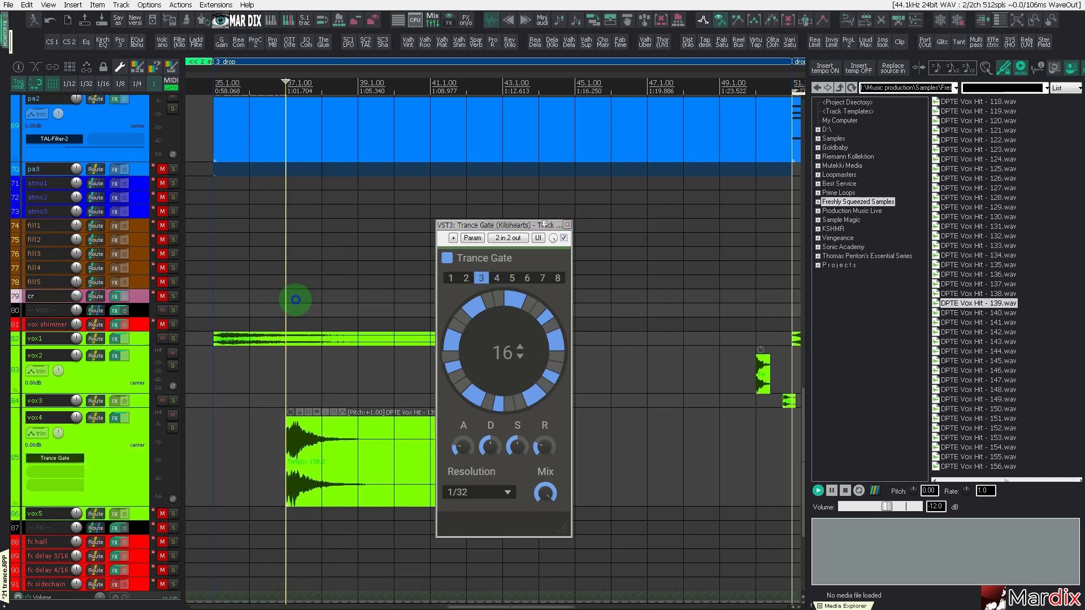
pyautogui.click(568, 225)
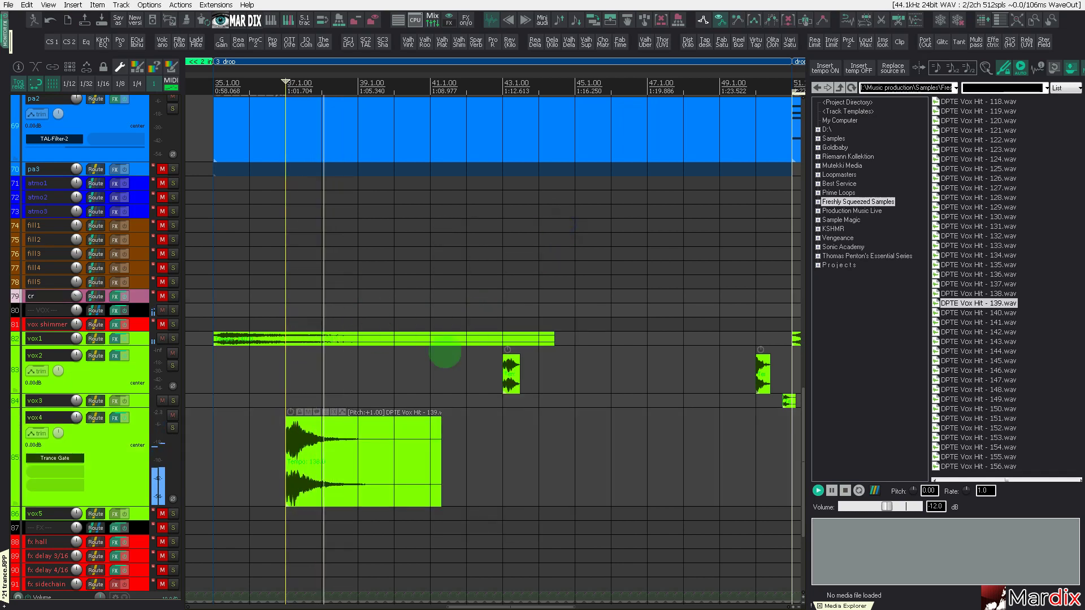
# Step: Play the first drop from bar 35 to hear the newly gated vox hit in context
pyautogui.click(317, 455)
pyautogui.click(225, 431)
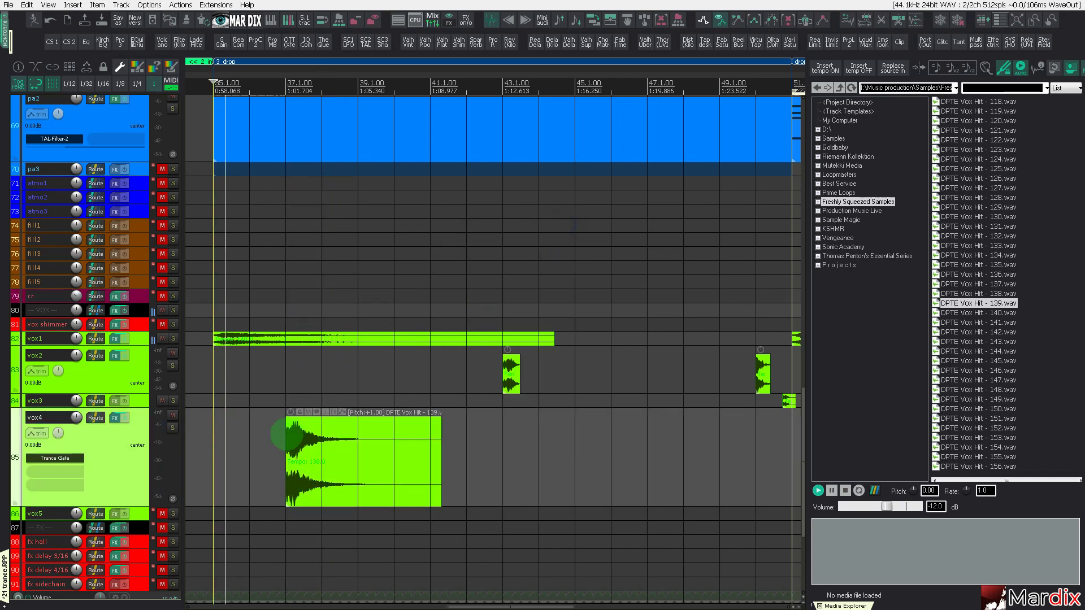
pyautogui.scroll(5, 144, 172)
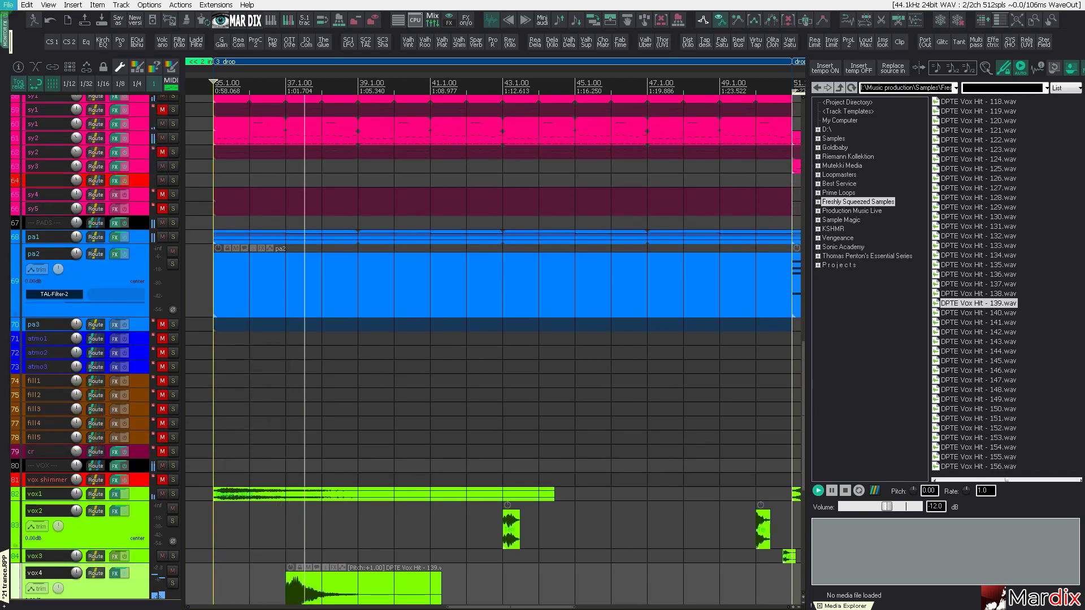
# Step: Save the project under its existing name
pyautogui.click(8, 4)
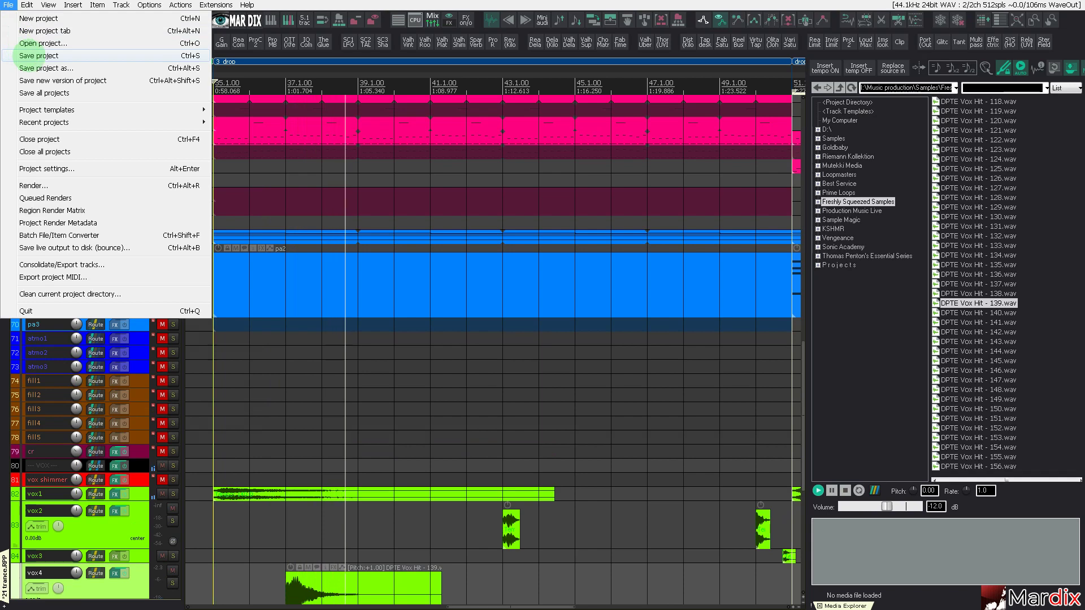
pyautogui.click(34, 56)
pyautogui.click(8, 4)
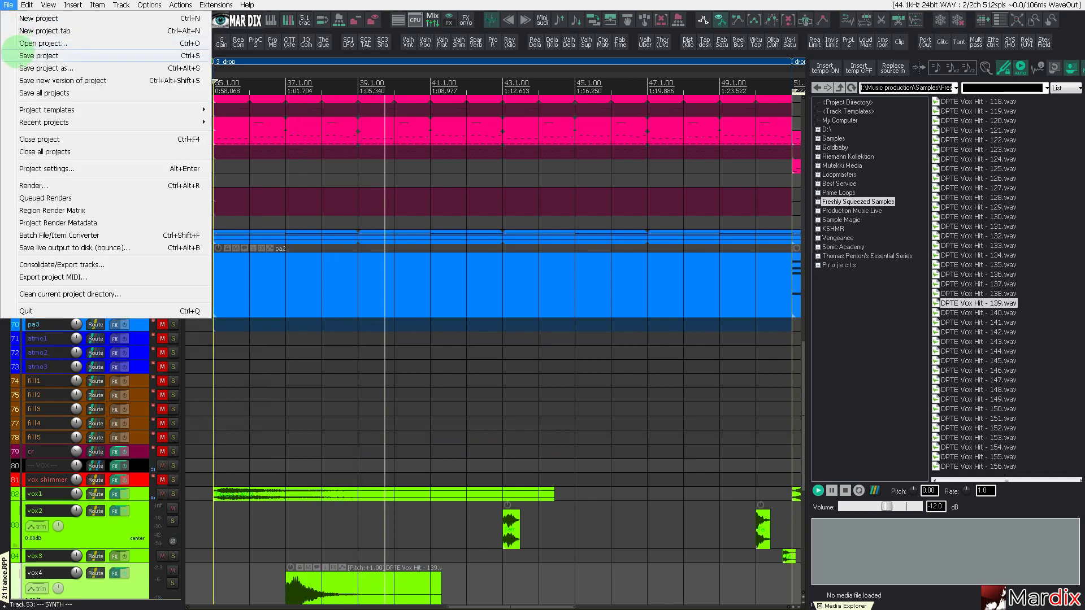
pyautogui.click(383, 156)
# Step: Play across the transition into the second drop at bar 51 and mute the pa2 track
pyautogui.scroll(-5, 383, 158)
pyautogui.scroll(4, 423, 182)
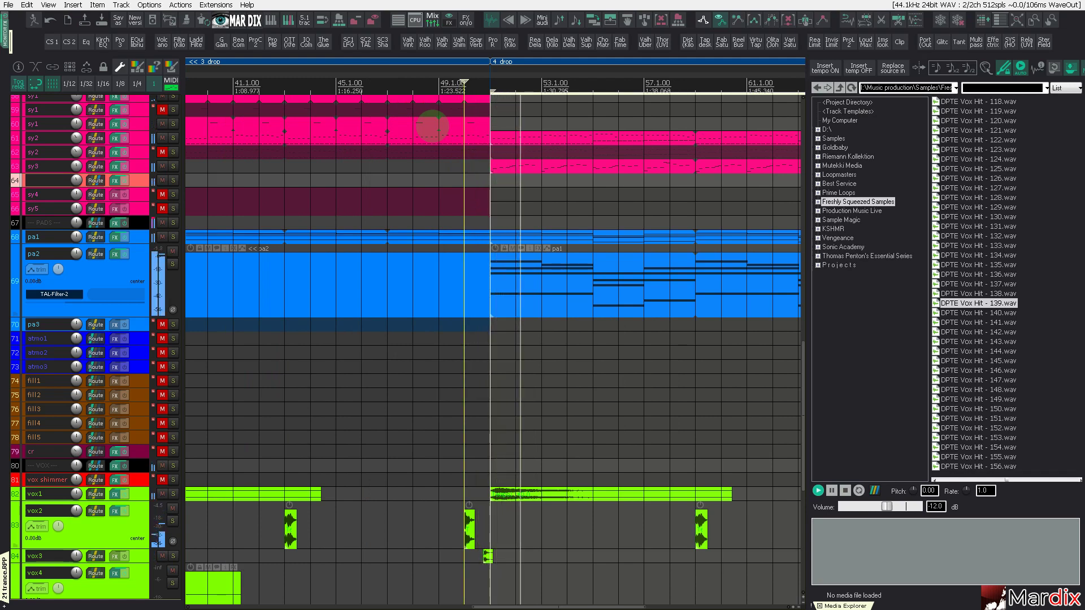
pyautogui.click(172, 251)
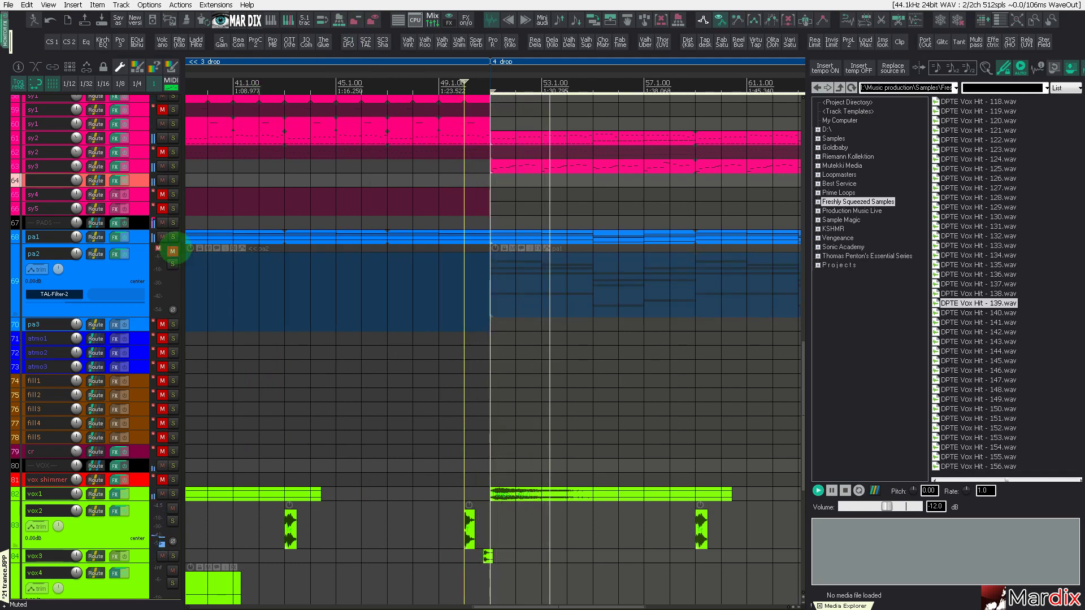
# Step: Audition the DPTE Vox Hit samples backwards from 138 to 128 over the second drop, returning to DPTE Vox Hit - 129.wav
pyautogui.scroll(-3, 610, 315)
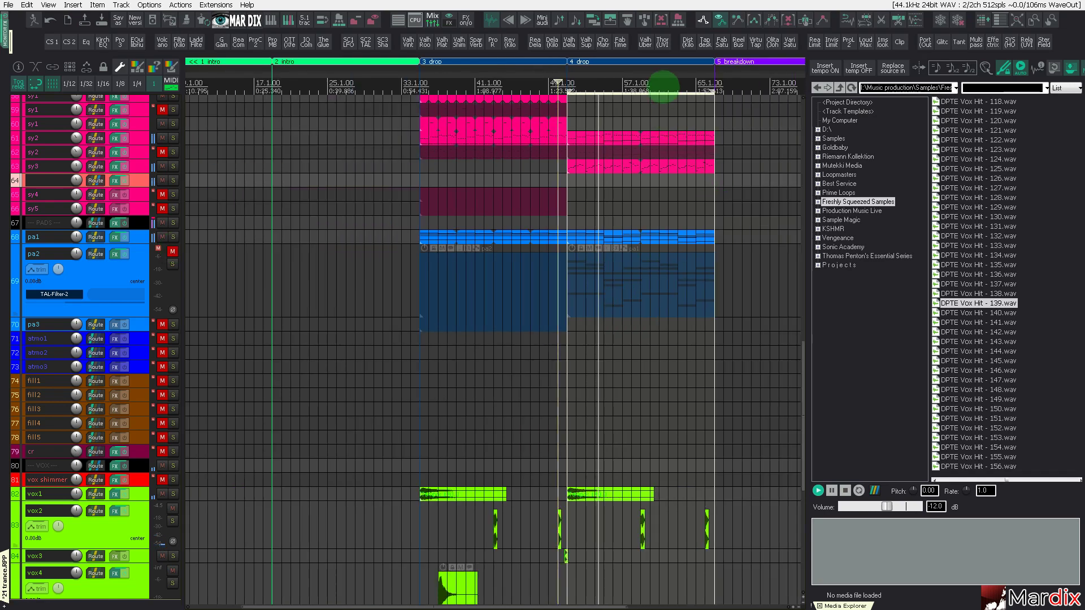
pyautogui.moveTo(565, 76); pyautogui.dragTo(521, 85)
pyautogui.scroll(1, 94, 320)
pyautogui.scroll(-5, 96, 325)
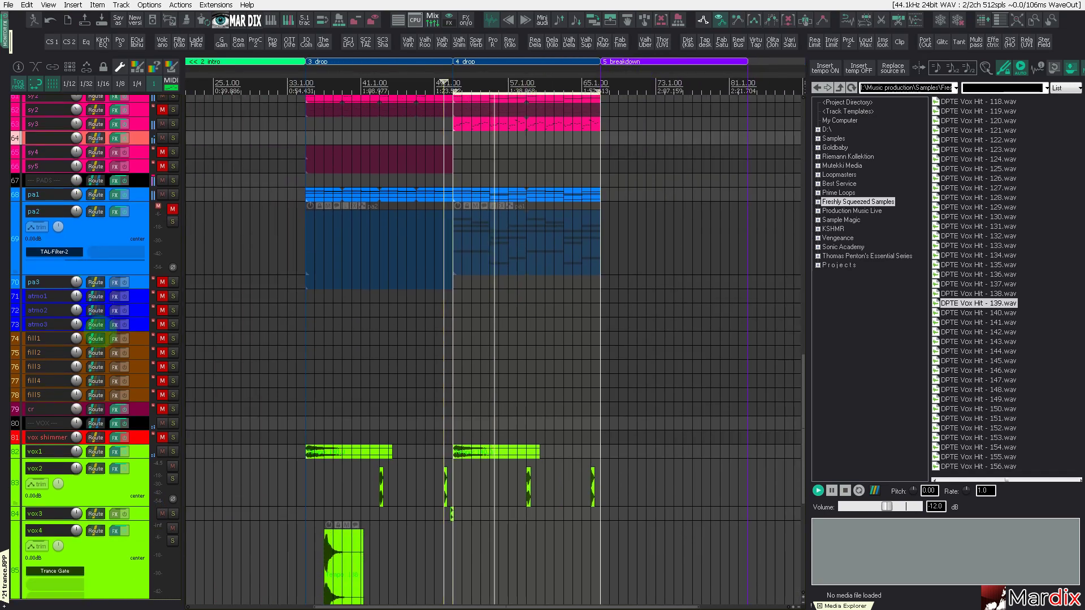
pyautogui.scroll(-3, 439, 336)
pyautogui.click(980, 294)
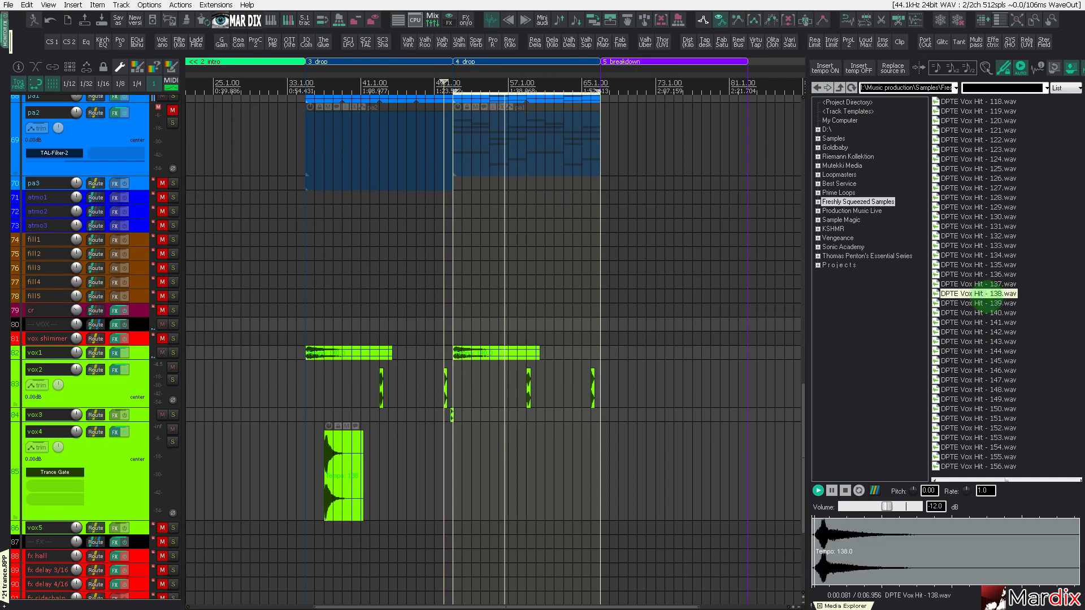
pyautogui.press('Up')
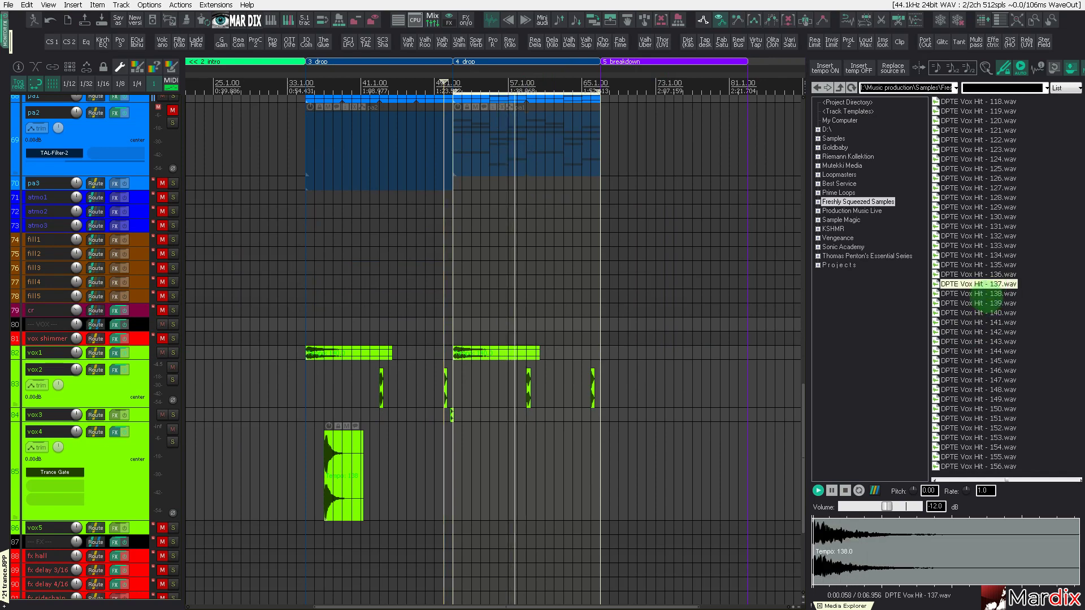
pyautogui.press('Up')
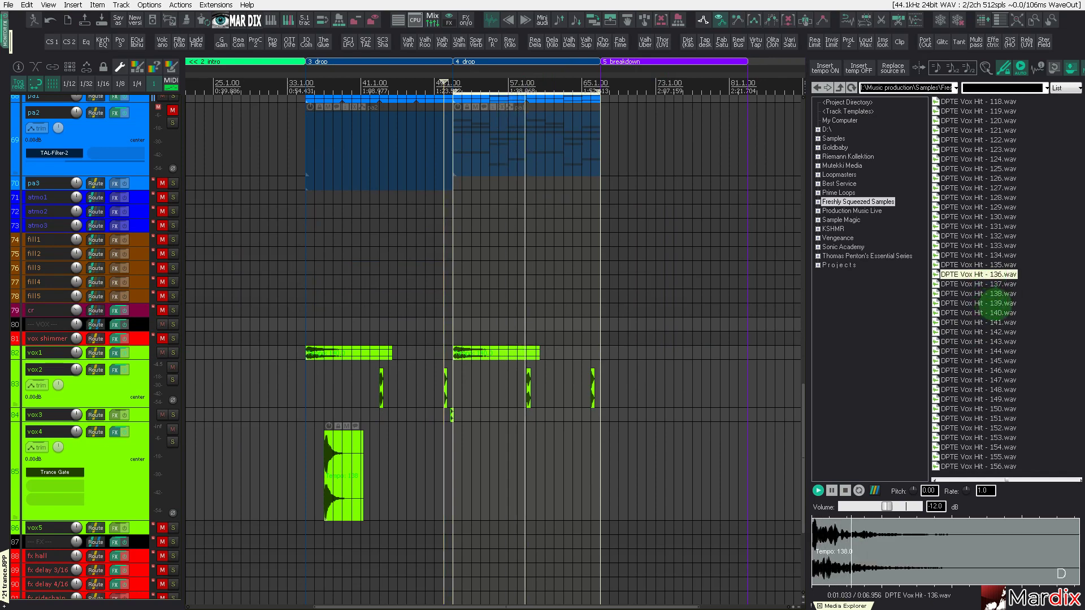
pyautogui.press('Up')
pyautogui.press('Up')
pyautogui.press('Up')
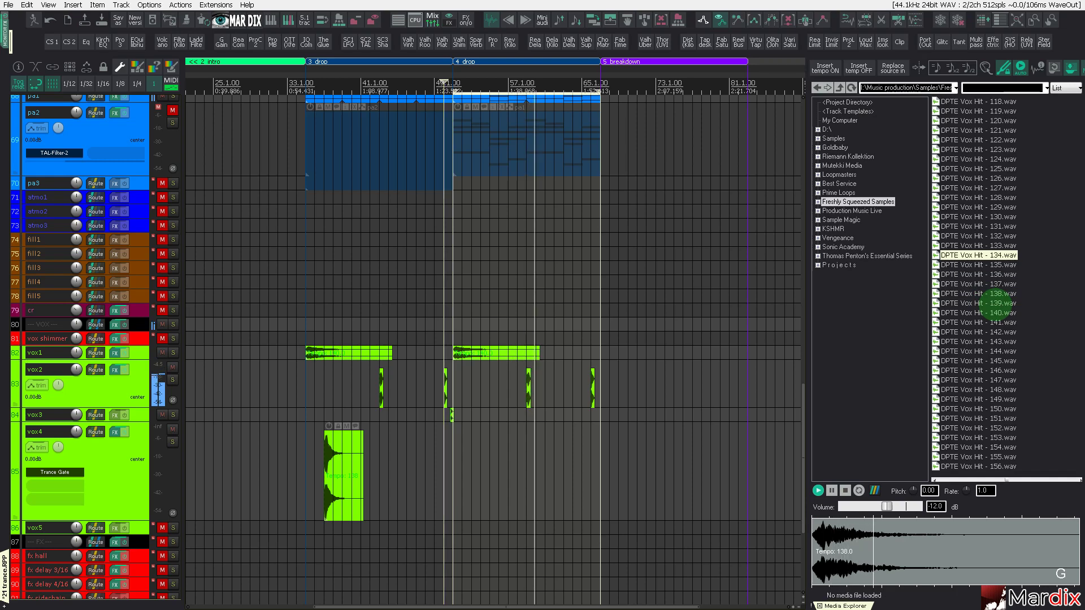
pyautogui.press('Up')
pyautogui.press('Up')
pyautogui.press('Up')
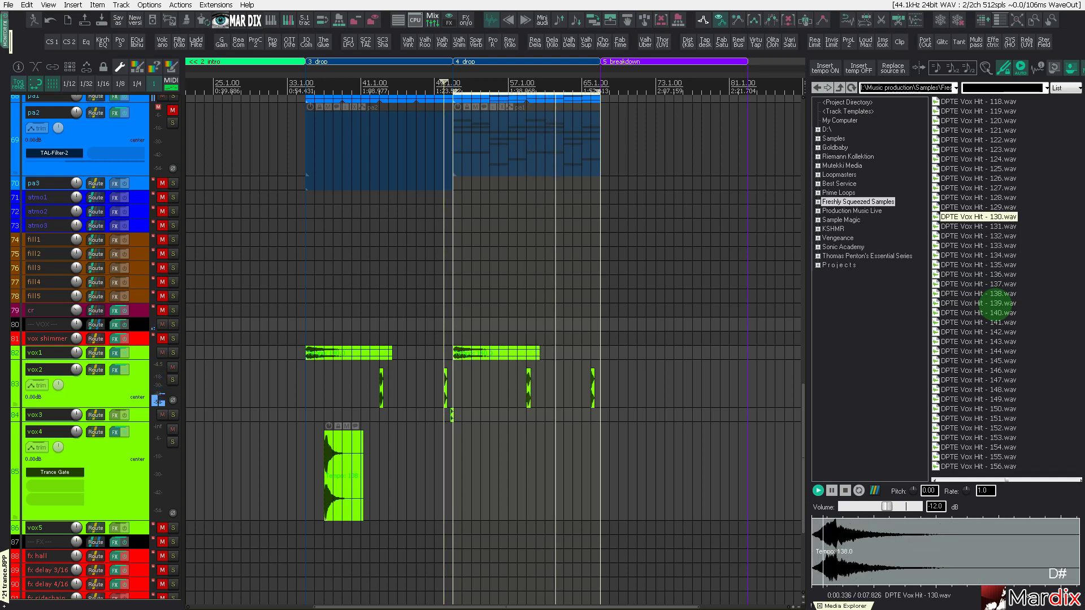
pyautogui.press('Up')
pyautogui.press('Up')
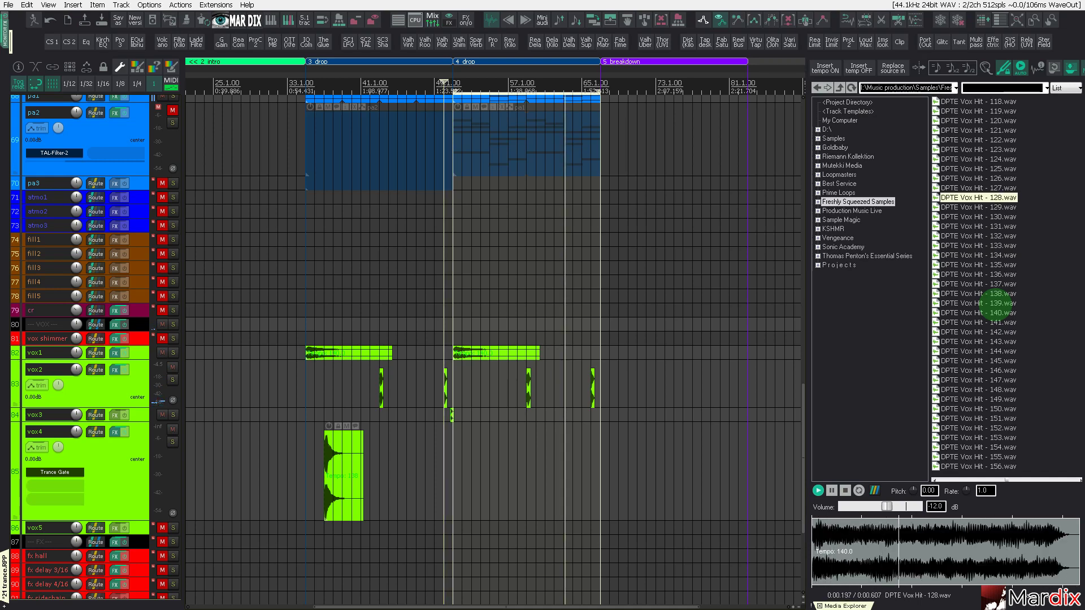
pyautogui.press('Down')
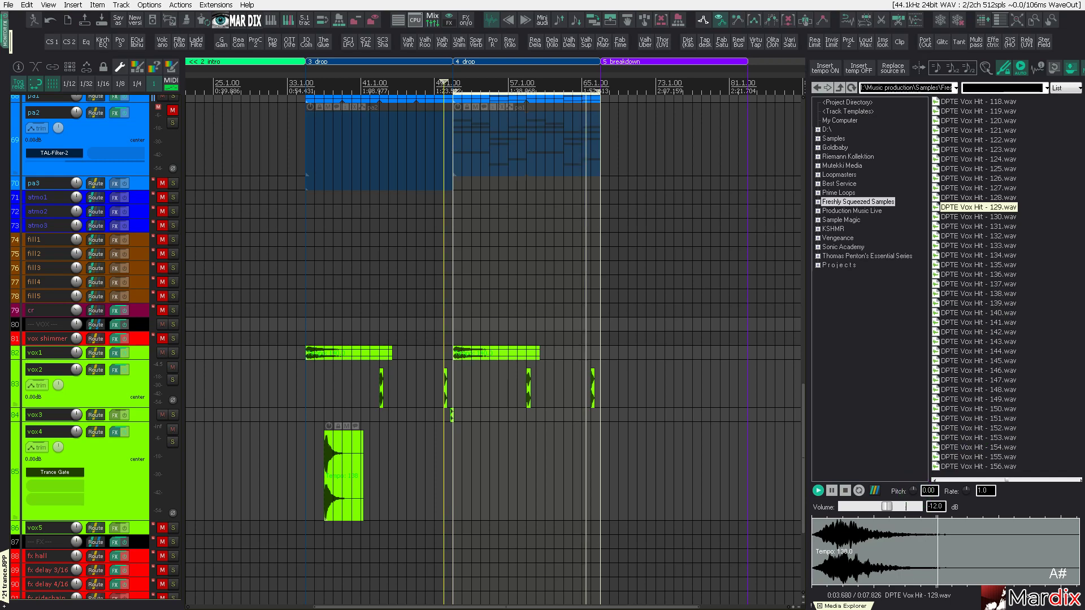
# Step: Try lowering the preview pitch of DPTE Vox Hit - 129.wav in steps down to -4.00
pyautogui.click(914, 490)
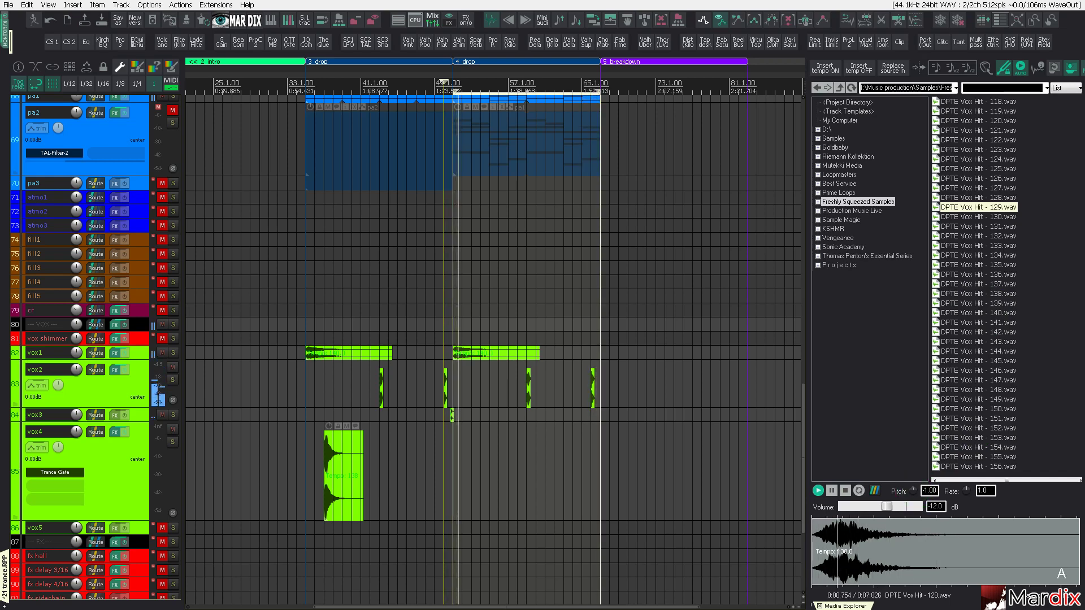
pyautogui.click(913, 489)
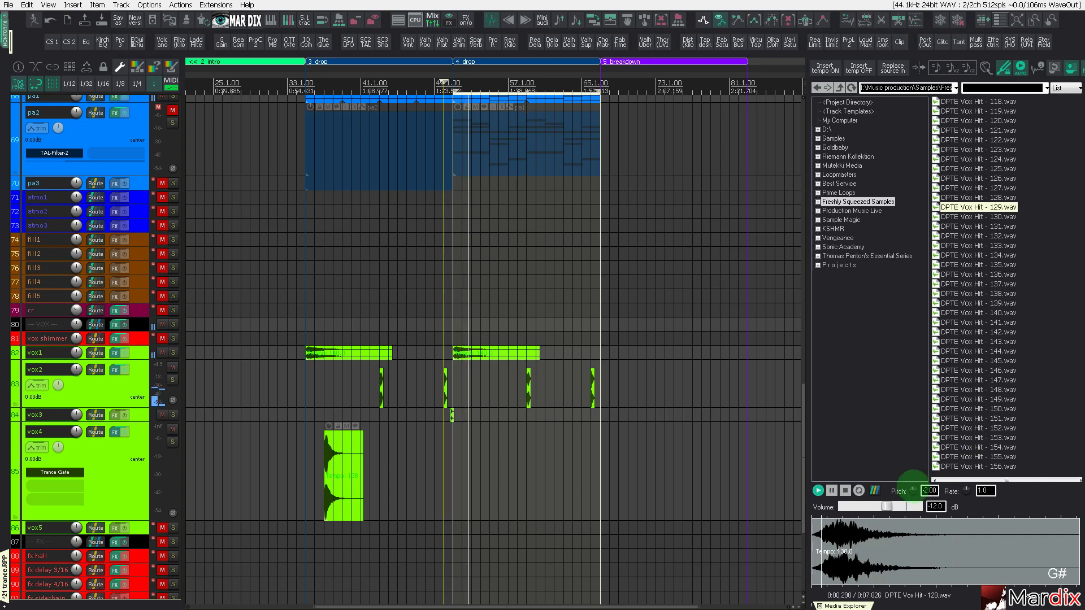
pyautogui.click(914, 491)
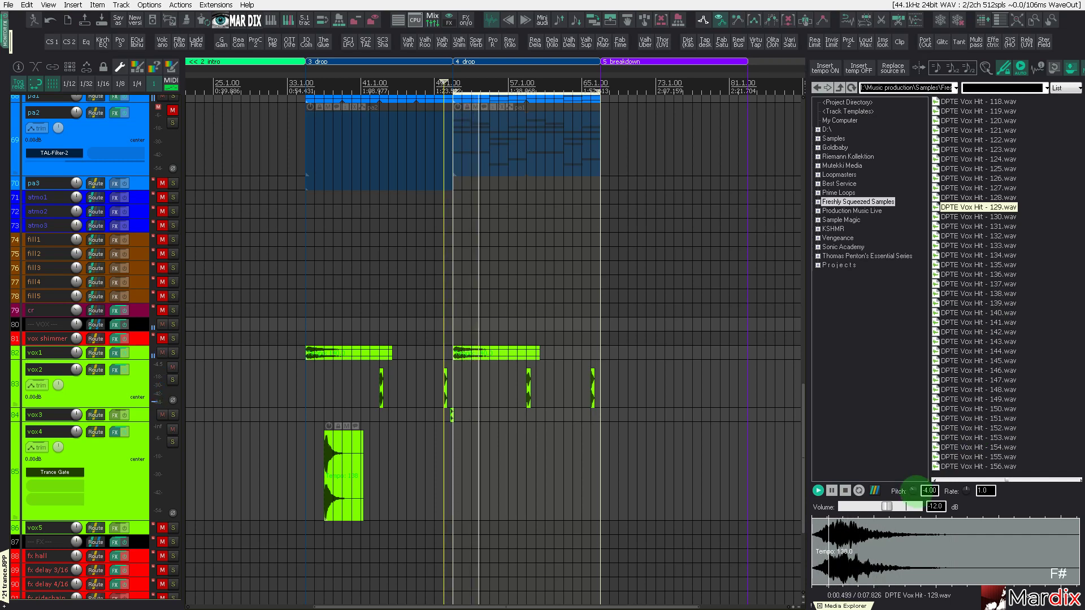
# Step: Audition the preceding vox hits from 128 to 126 and reset the preview pitch to 0.00
pyautogui.press('Up')
pyautogui.press('Up')
pyautogui.press('Up')
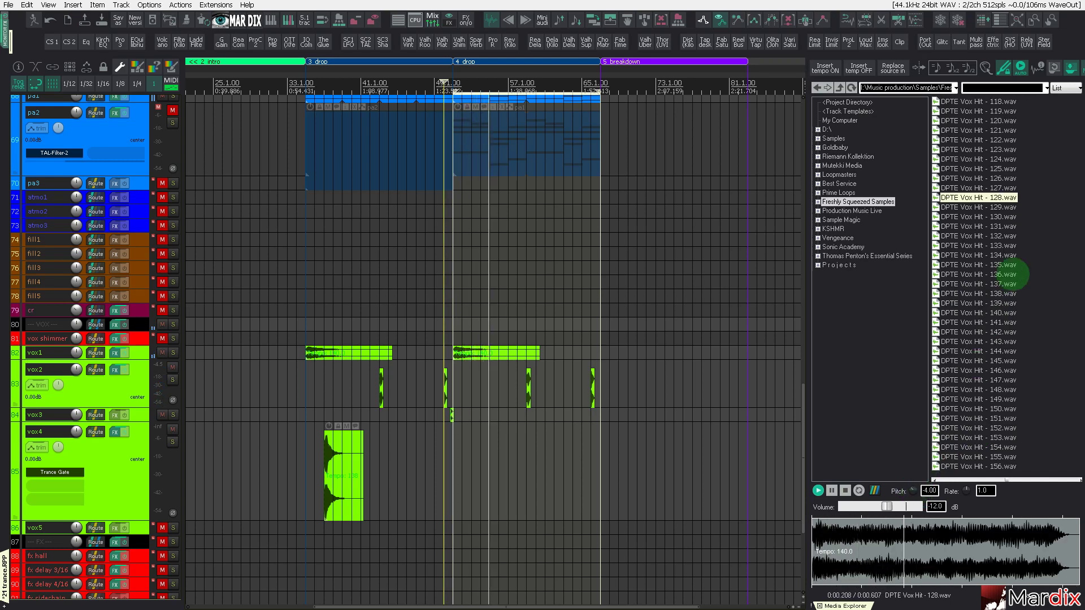
pyautogui.doubleClick(913, 489)
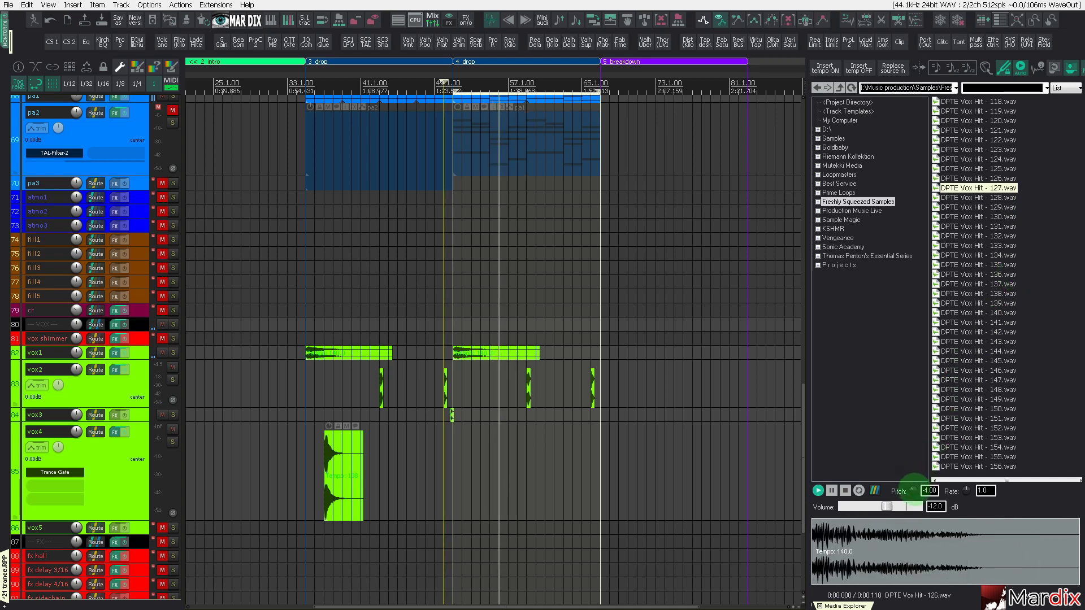
# Step: Audition the DPTE Vox Hit samples backwards from 127 to 107 while the second drop plays
pyautogui.press('Down')
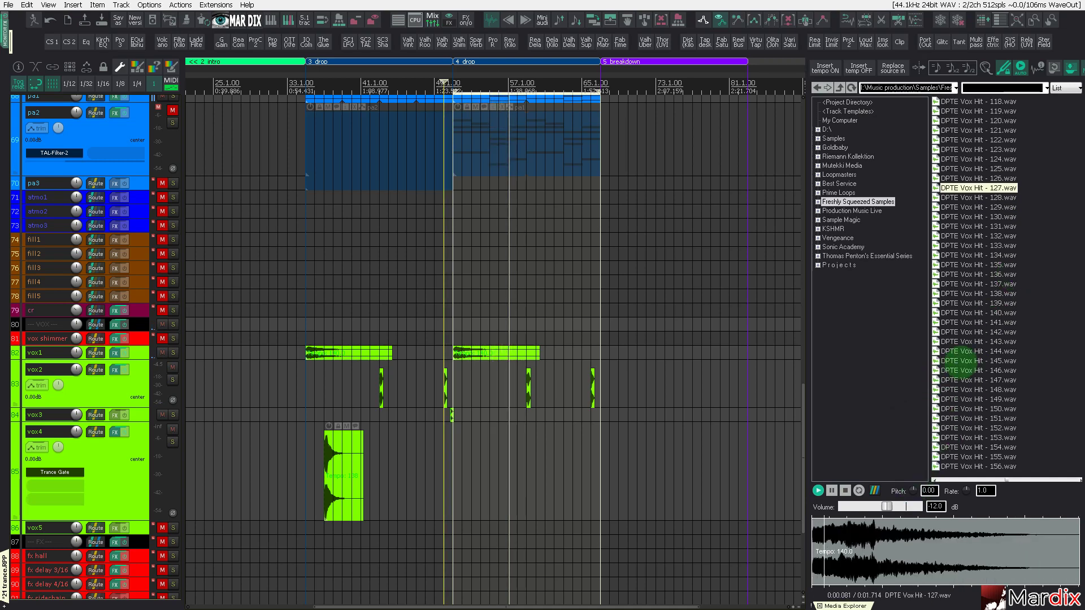
pyautogui.press('Up')
pyautogui.press('Up')
pyautogui.press('Up')
pyautogui.press('Up')
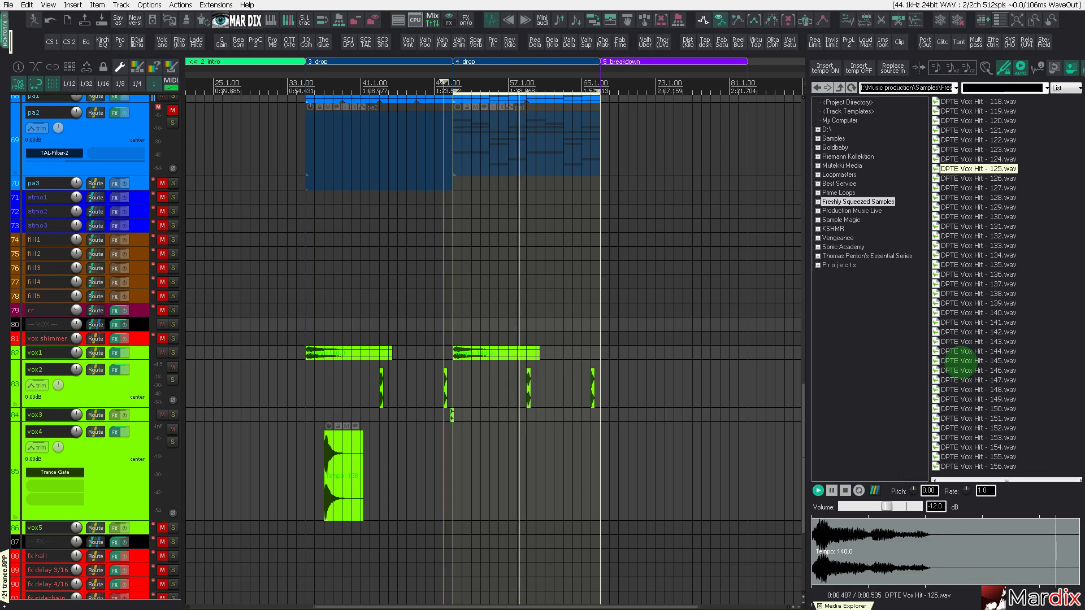
pyautogui.press('Up')
pyautogui.press('Up')
pyautogui.press('Up')
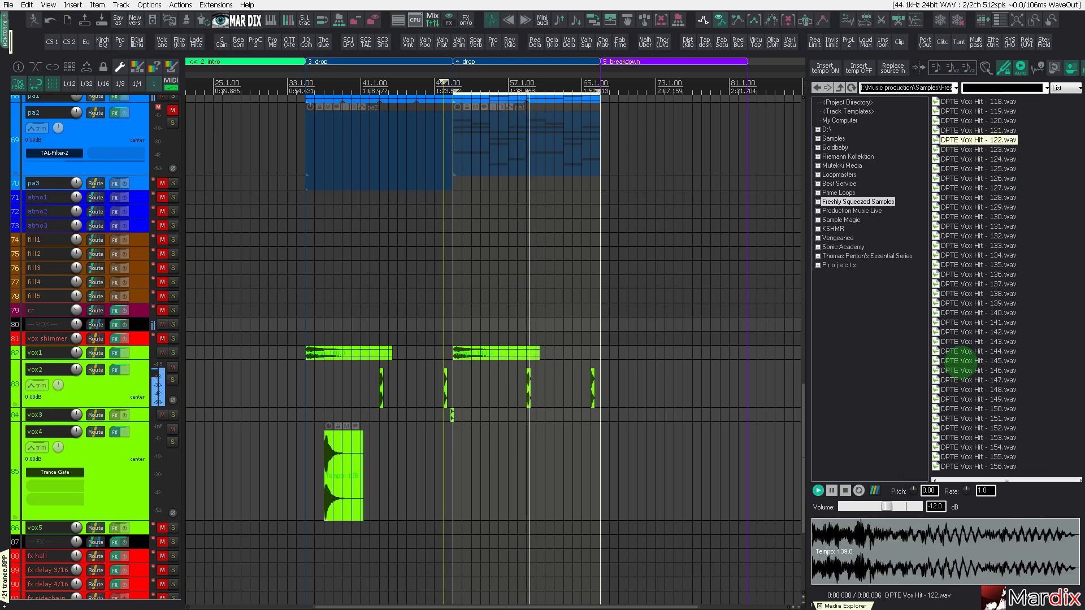
pyautogui.press('Up')
pyautogui.press('Up')
pyautogui.press('Up')
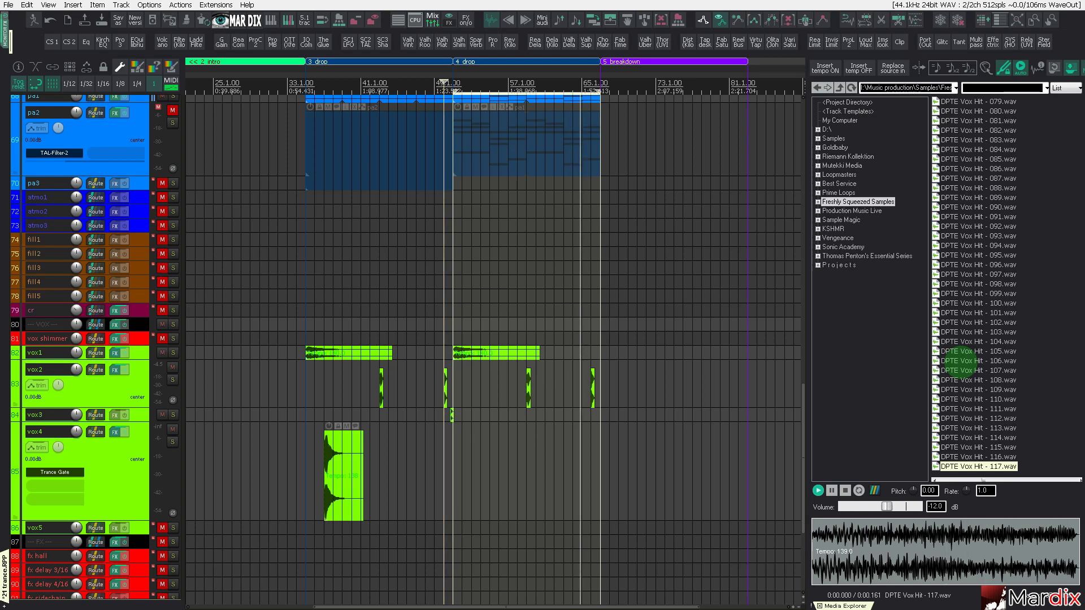
pyautogui.press('Up')
pyautogui.press('Up')
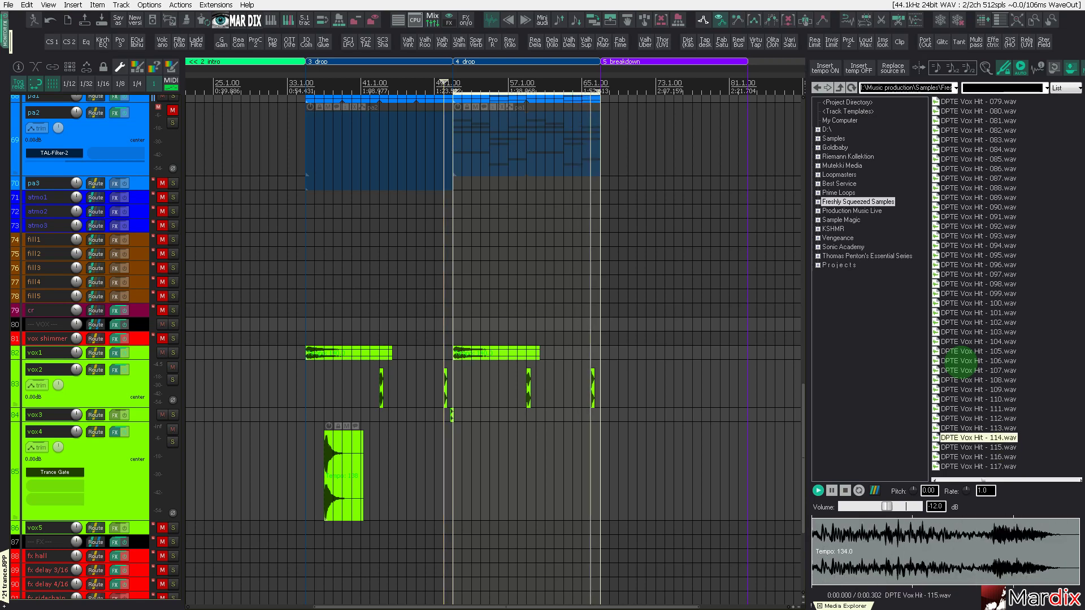
pyautogui.press('Up')
pyautogui.press('Up')
pyautogui.press('Up')
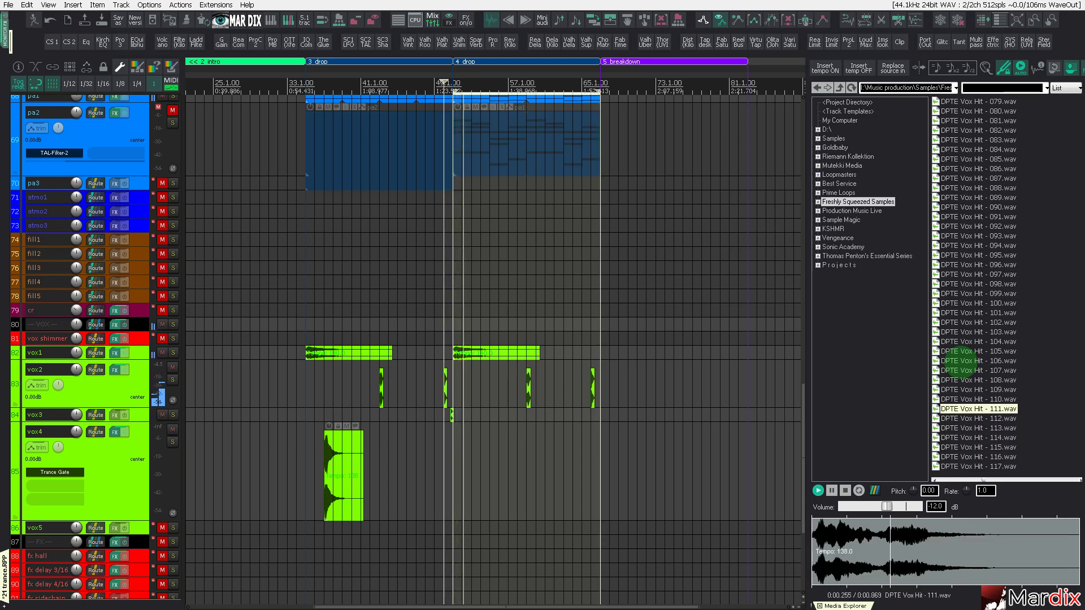
pyautogui.press('Up')
pyautogui.press('Up')
pyautogui.press('Up')
pyautogui.press('Up')
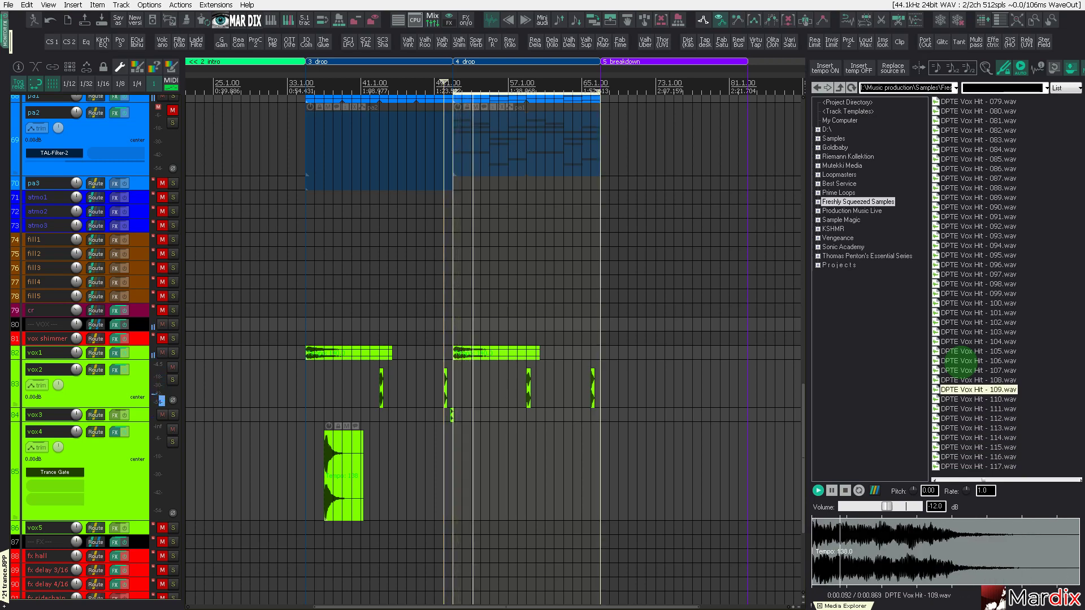
pyautogui.press('Up')
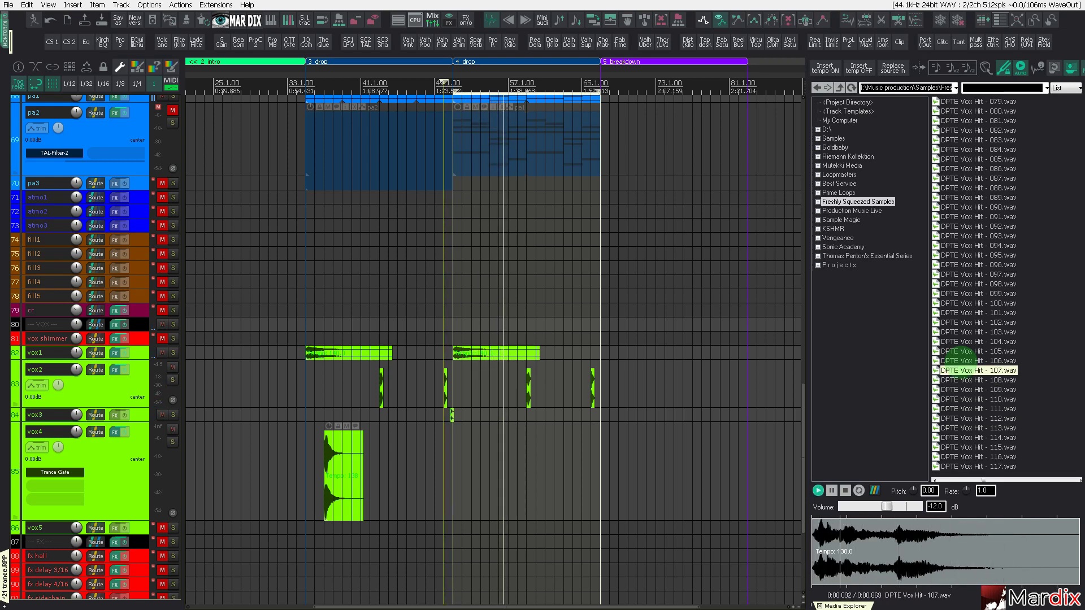
# Step: Continue auditioning the DPTE Vox Hit samples backwards from 106 to 092 over the second drop
pyautogui.press('Up')
pyautogui.press('Up')
pyautogui.press('Up')
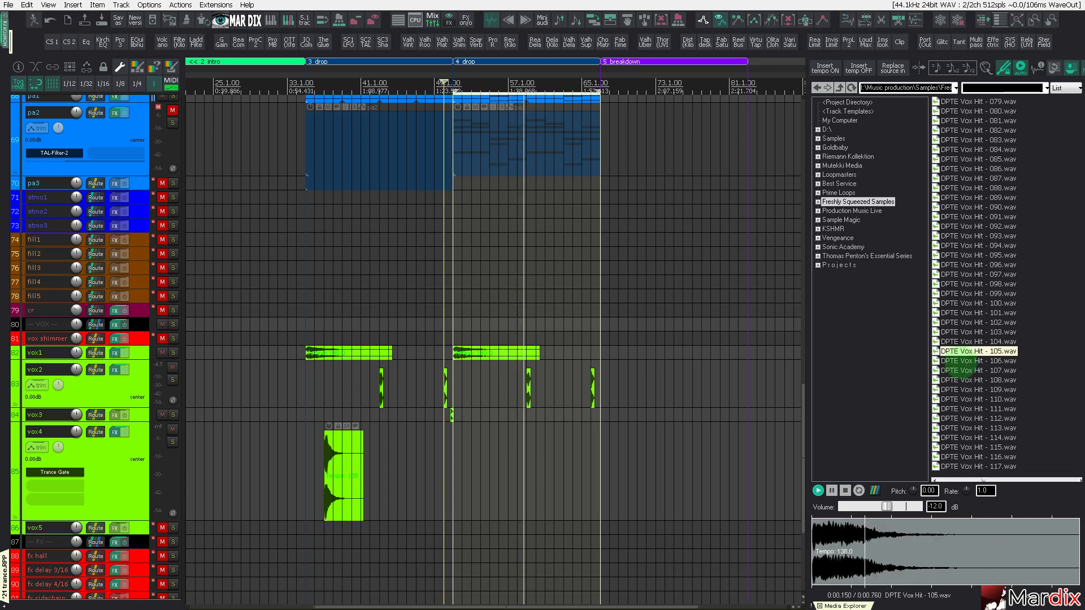
pyautogui.press('Up')
pyautogui.press('Up')
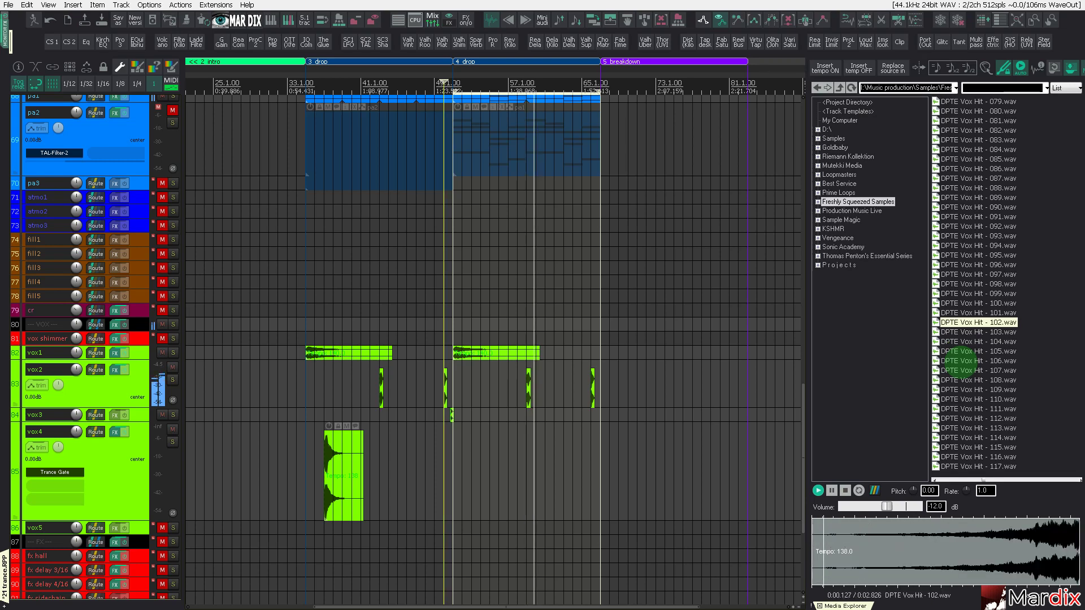
pyautogui.press('Up')
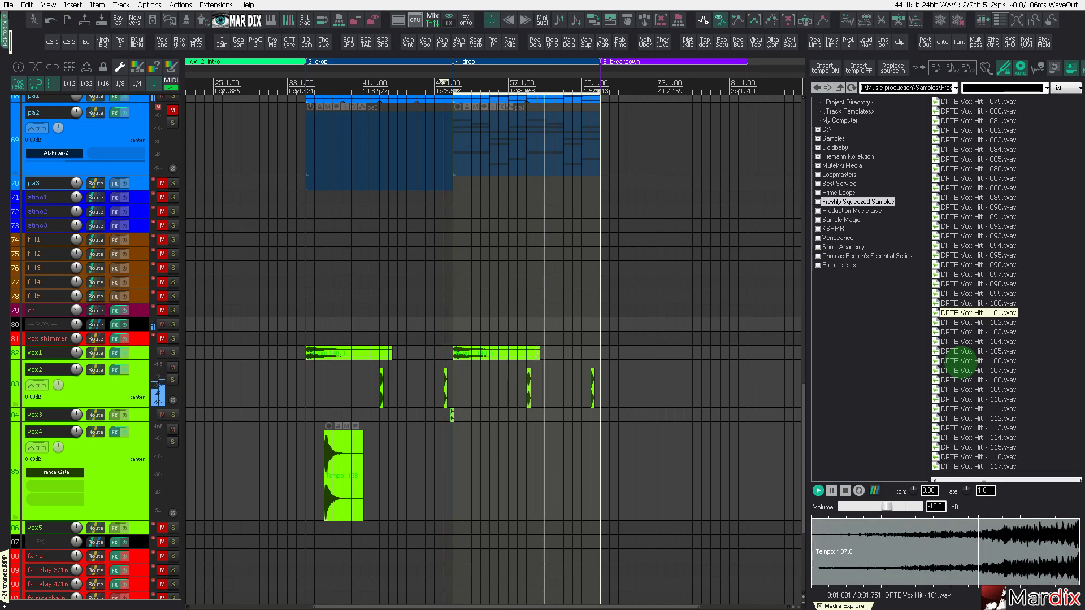
pyautogui.press('Up')
pyautogui.press('Up')
pyautogui.press('Up')
pyautogui.press('Up')
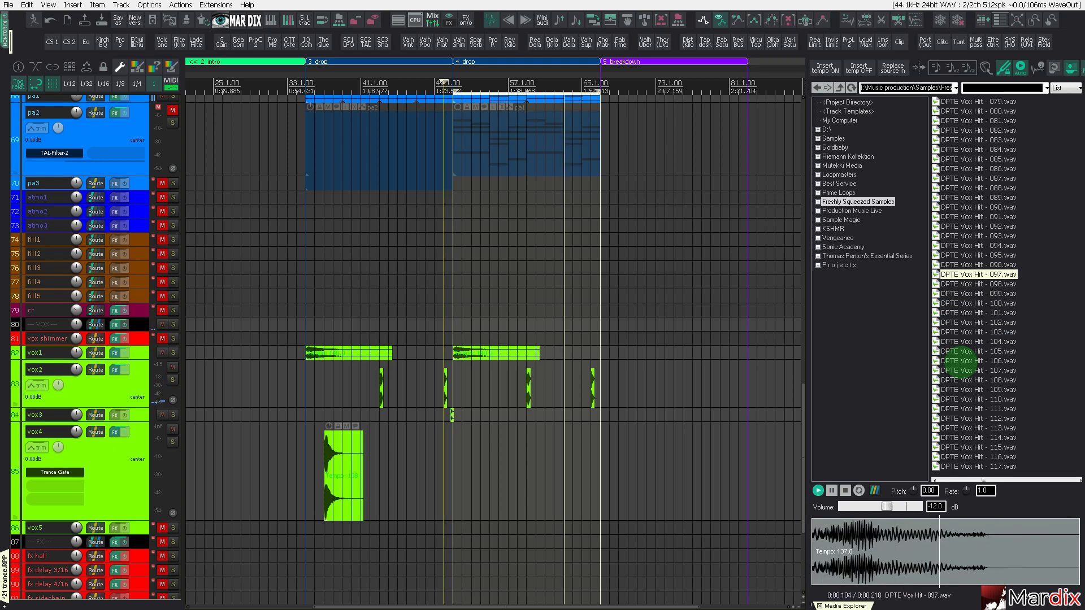
pyautogui.press('Up')
pyautogui.press('Up')
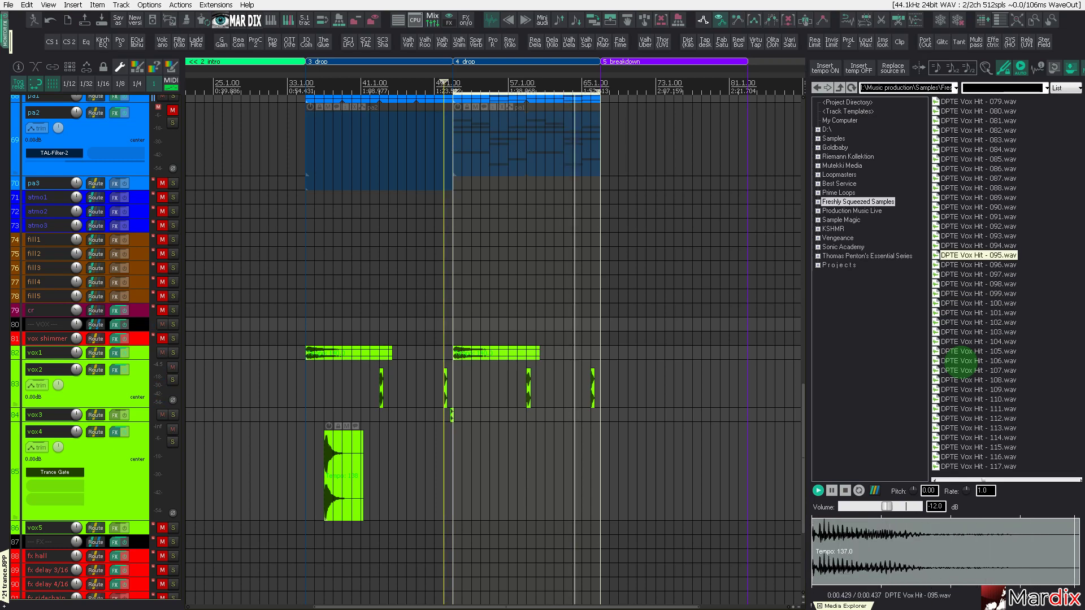
pyautogui.press('Up')
pyautogui.press('Up')
pyautogui.press('Up')
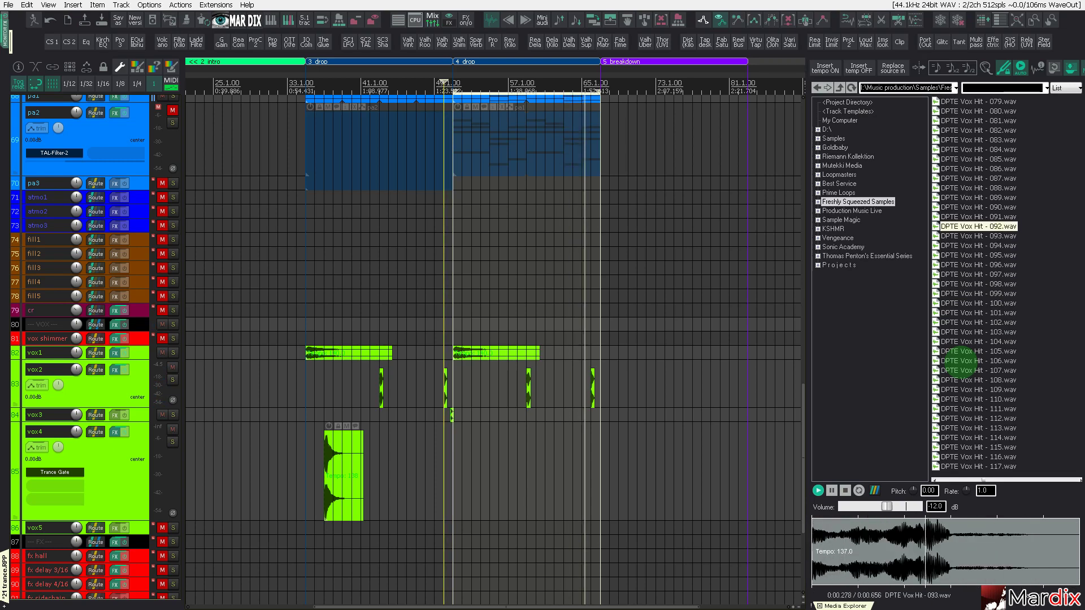
# Step: Replay and compare the neighbouring vox hits around DPTE Vox Hit - 092.wav, ending on DPTE Vox Hit - 090.wav
pyautogui.press('Down')
pyautogui.press('Up')
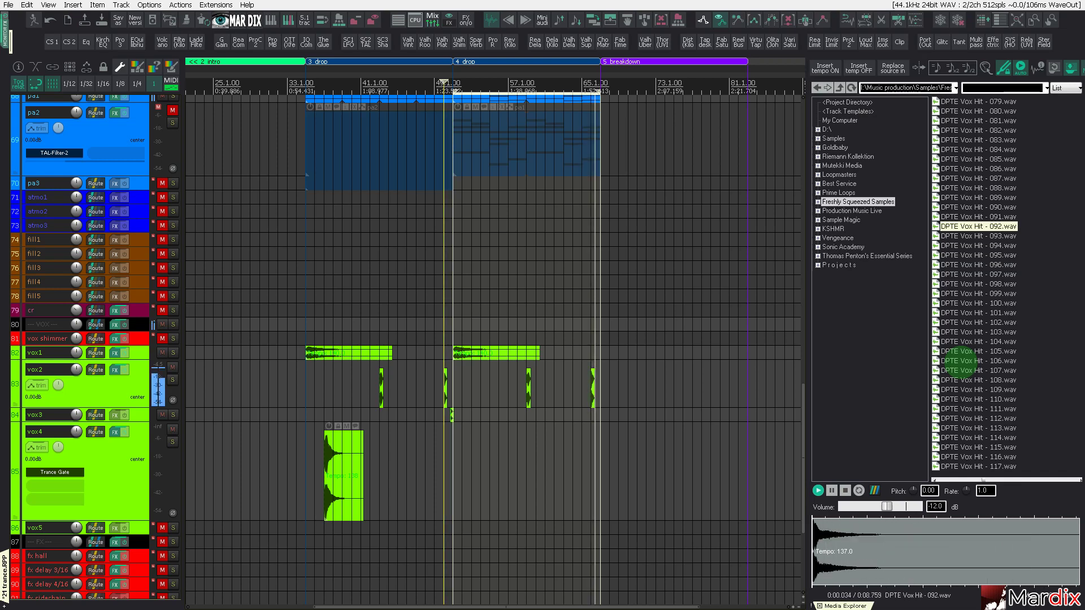
pyautogui.press('Up')
pyautogui.press('Down')
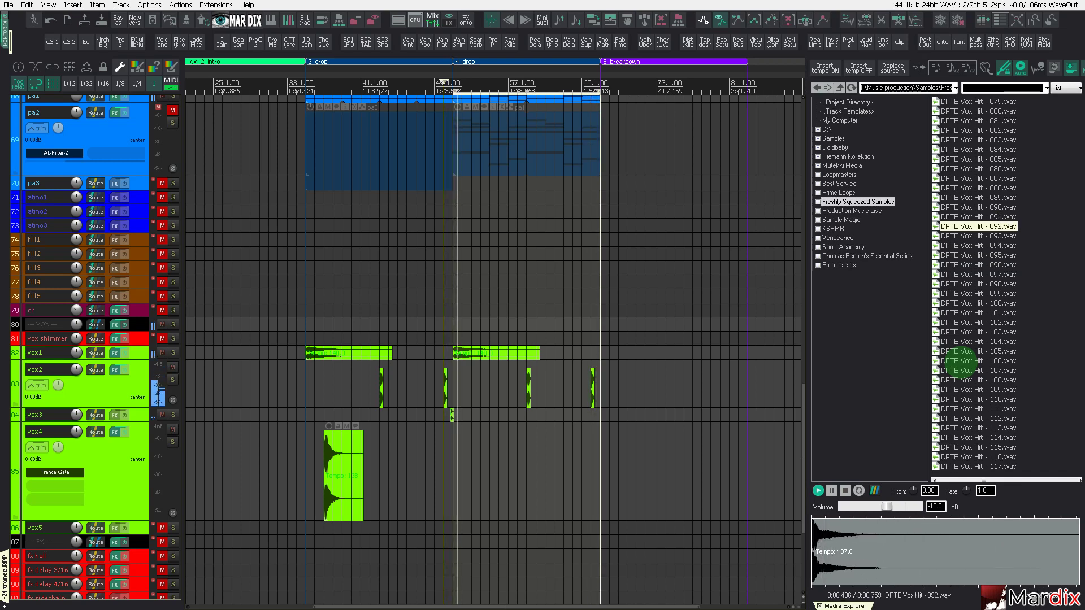
pyautogui.press('Up')
pyautogui.press('Up')
pyautogui.press('Down')
pyautogui.press('Up')
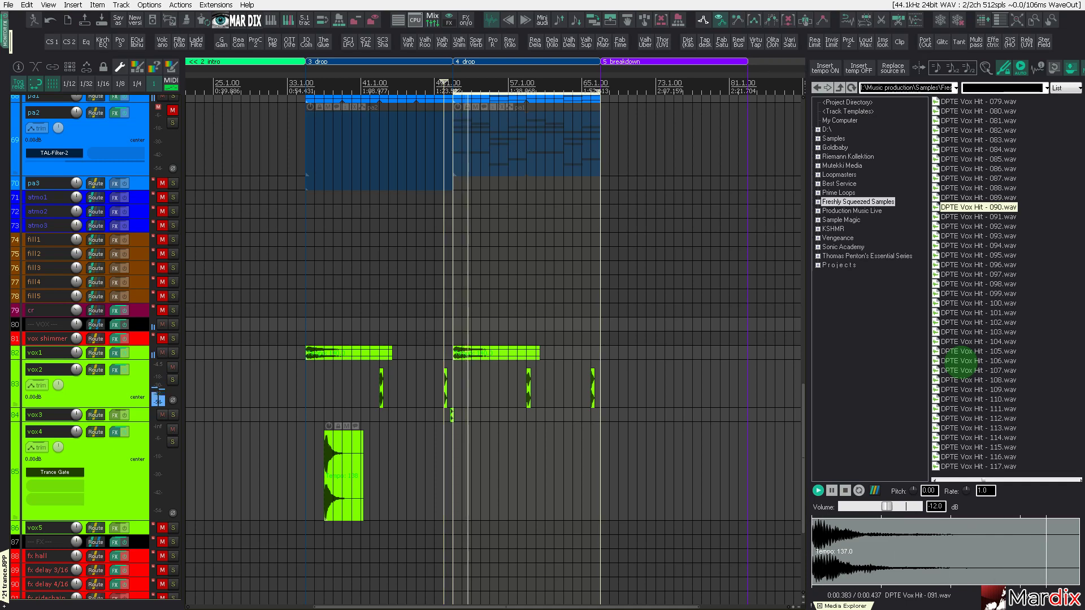
# Step: Audition the vox hits backwards from 089 to 073 over the looping drop, stopping on DPTE Vox Hit - 073.wav
pyautogui.press('Up')
pyautogui.press('Up')
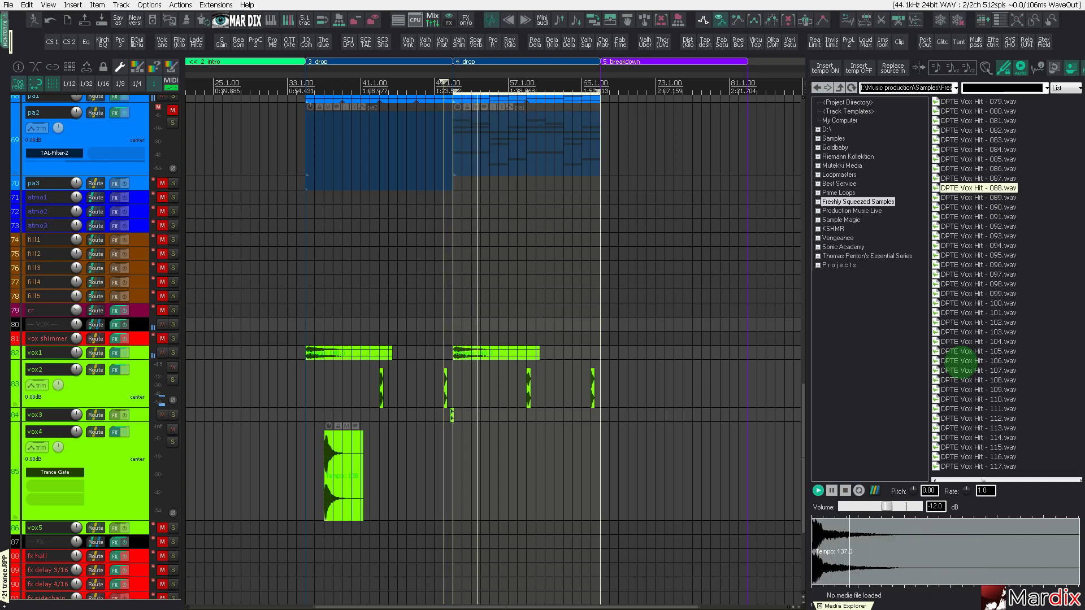
pyautogui.press('Up')
pyautogui.press('Up')
pyautogui.press('Down')
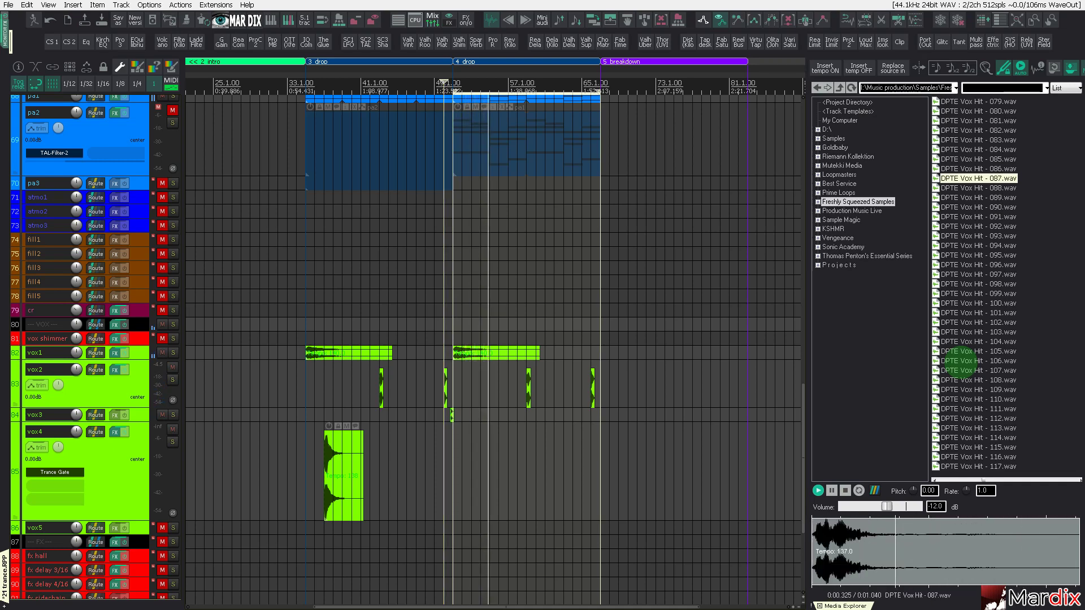
pyautogui.press('Up')
pyautogui.press('Up')
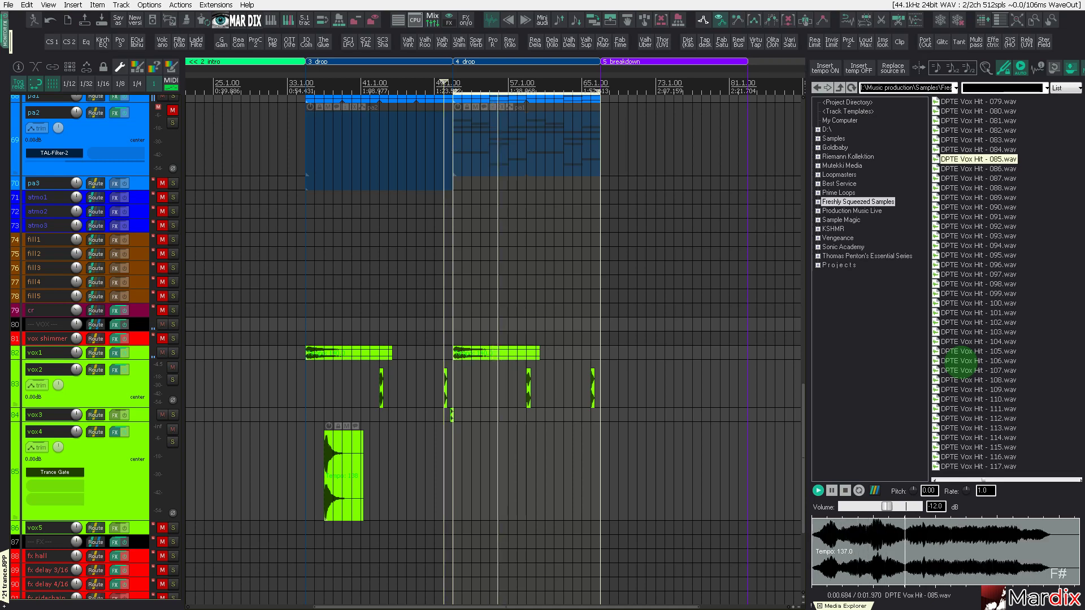
pyautogui.press('Up')
pyautogui.press('Up')
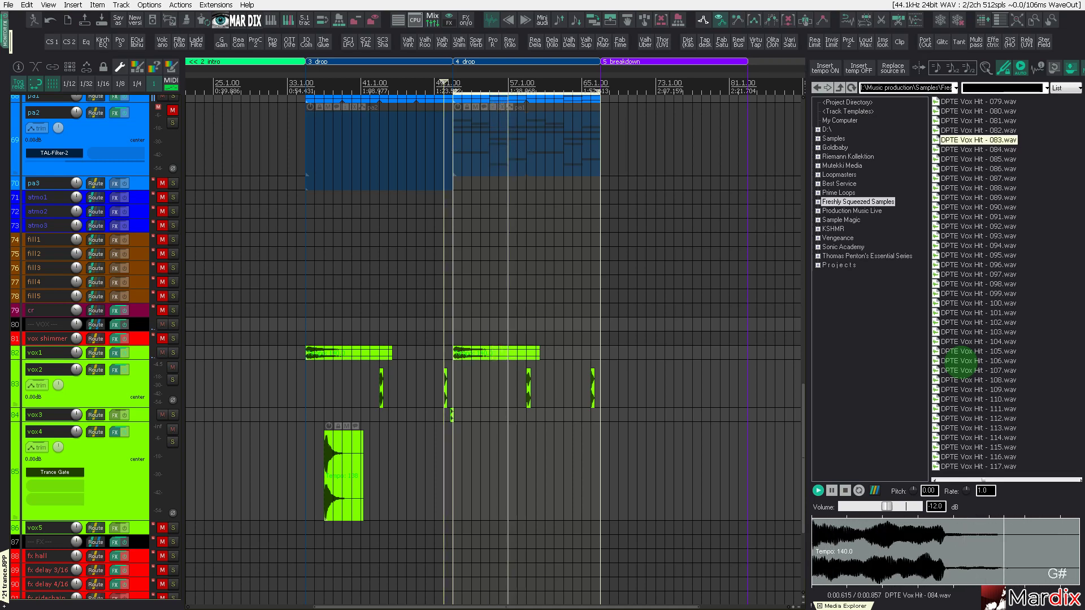
pyautogui.press('Up')
pyautogui.press('Down')
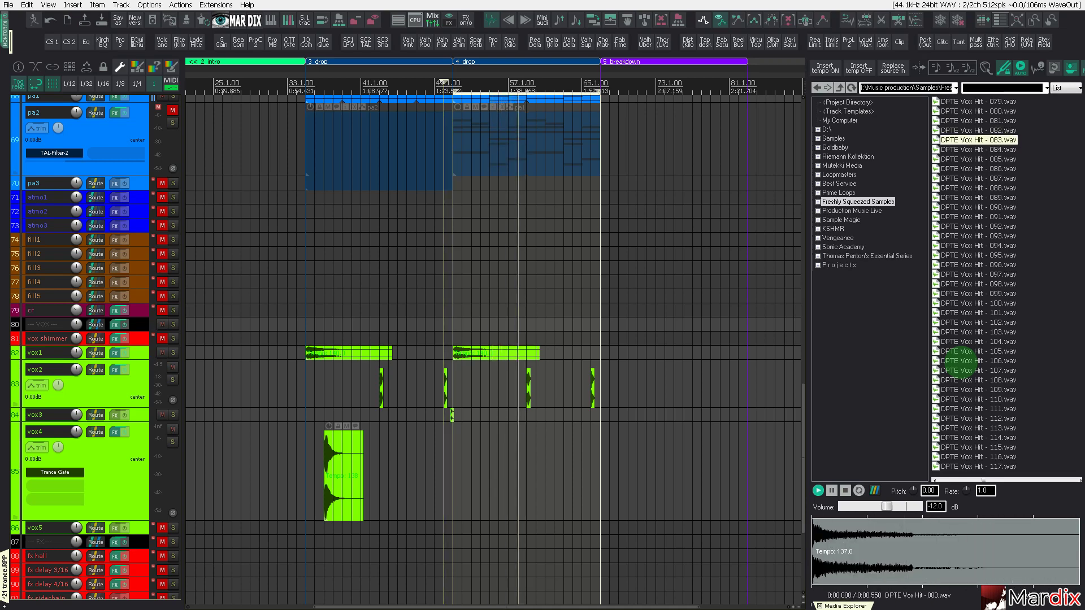
pyautogui.press('Up')
pyautogui.press('Up')
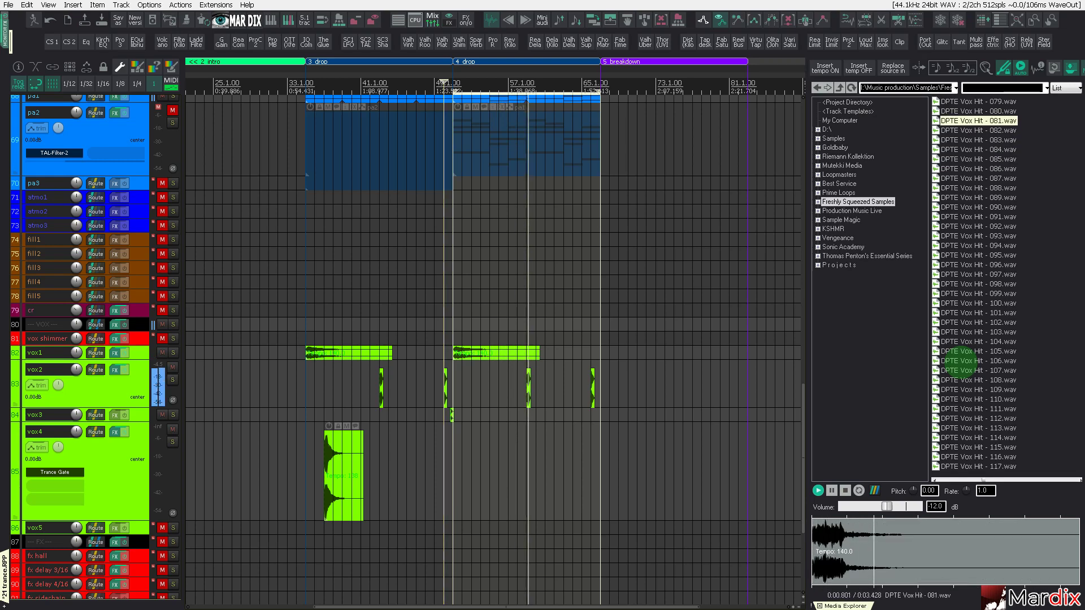
pyautogui.press('Up')
pyautogui.press('Up')
pyautogui.press('Up')
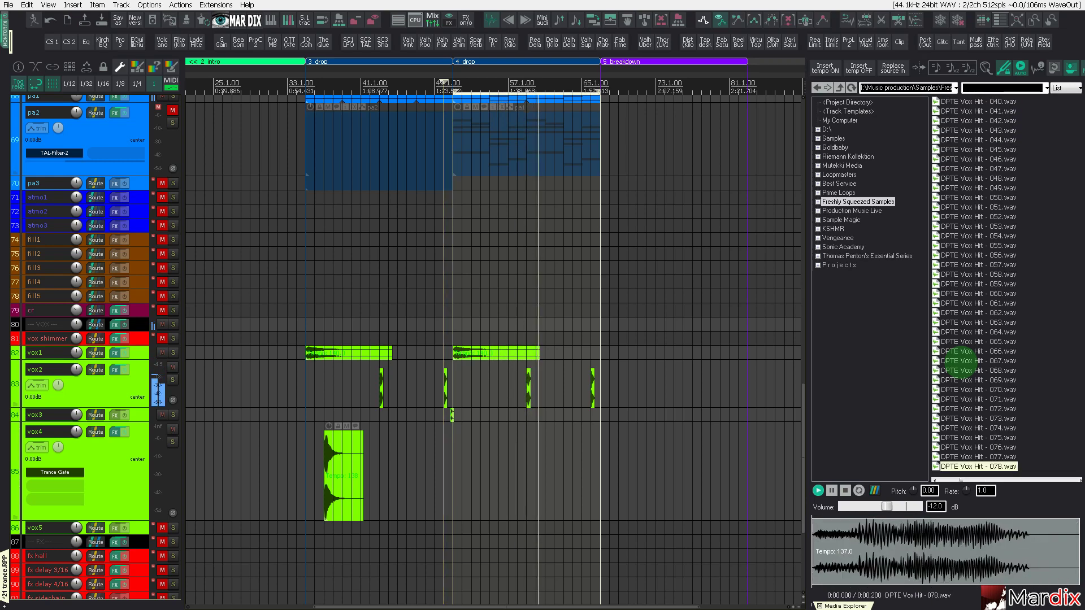
pyautogui.press('Up')
pyautogui.press('Up')
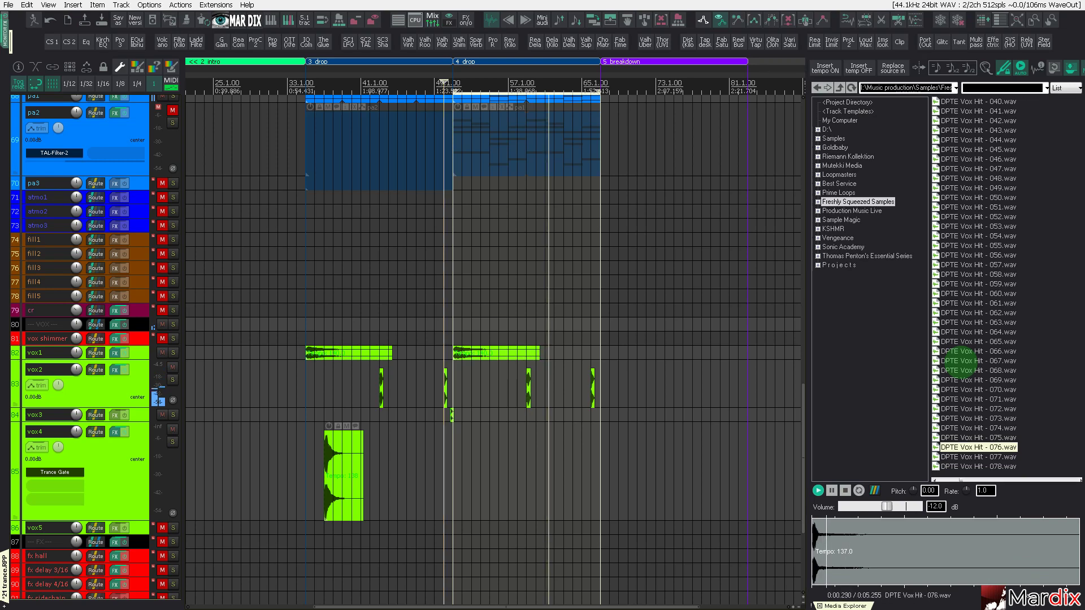
pyautogui.press('Up')
pyautogui.press('Up')
pyautogui.press('Up')
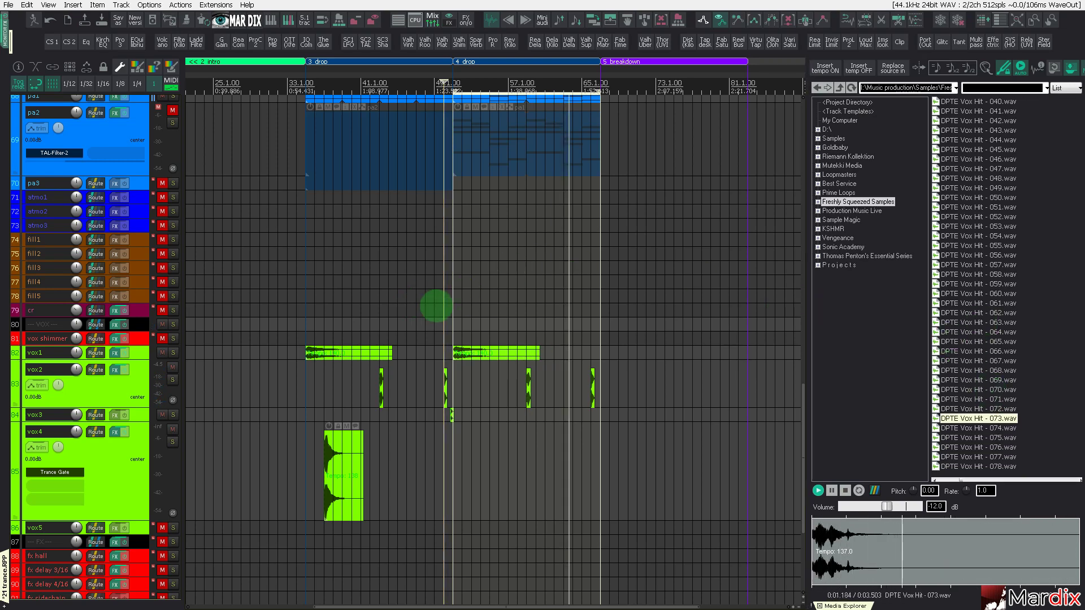
# Step: Place DPTE Vox Hit - 073.wav on the vox2 track near the end of the second drop, starting at bar 65
pyautogui.moveTo(977, 421); pyautogui.dragTo(568, 372)
pyautogui.scroll(8, 582, 387)
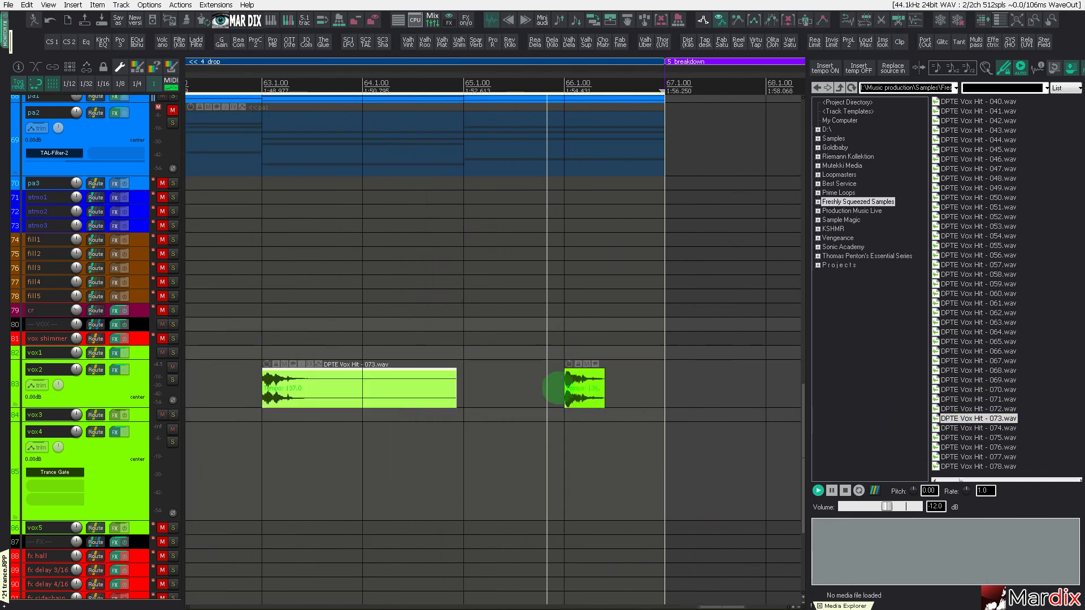
pyautogui.scroll(-6, 557, 388)
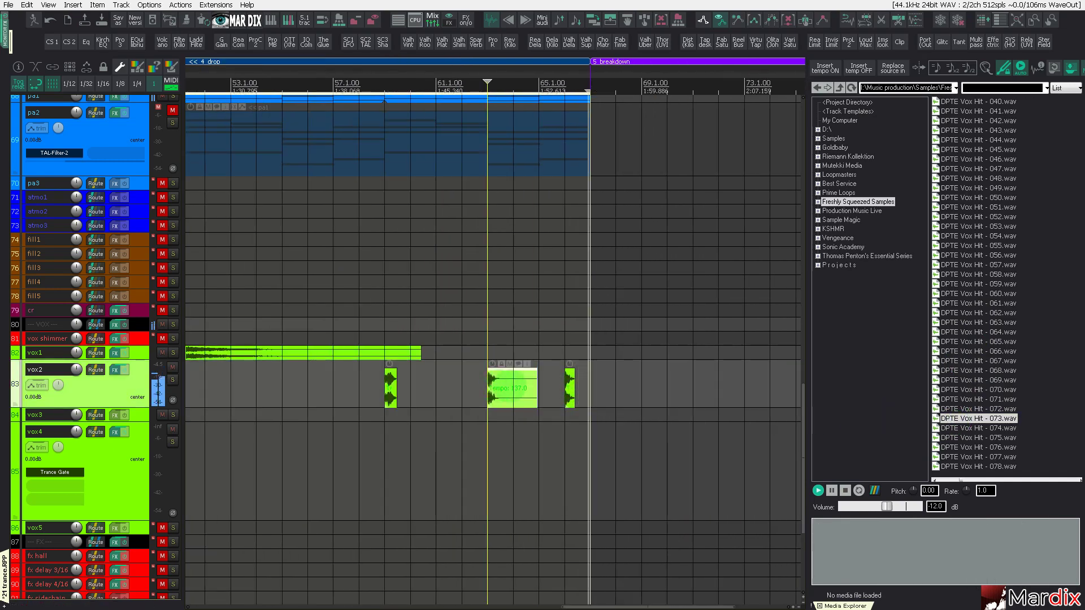
pyautogui.moveTo(491, 387); pyautogui.dragTo(544, 384)
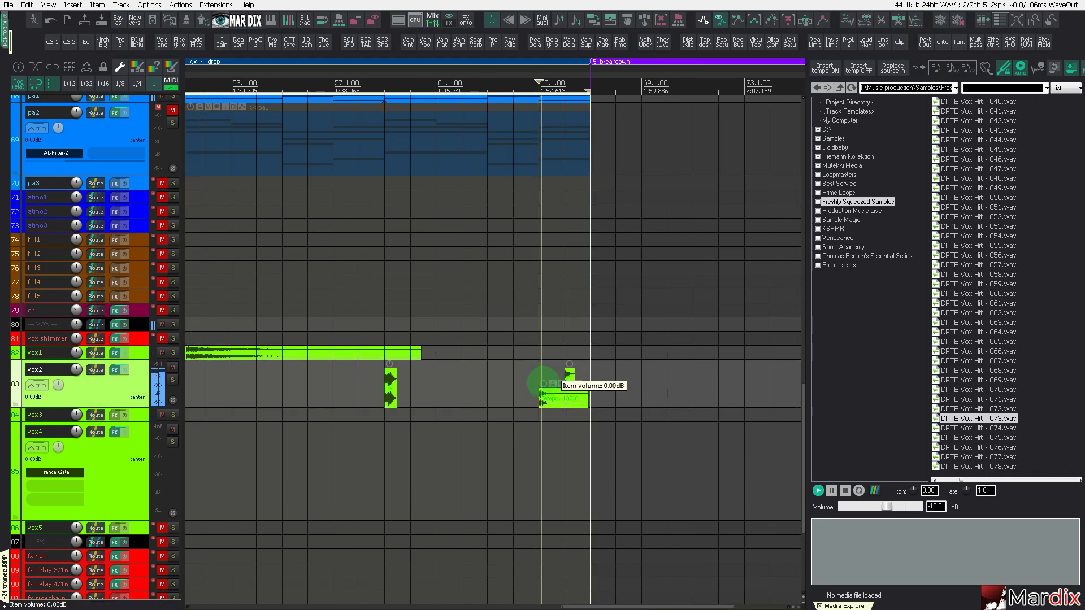
# Step: Play the first drop from its start at bar 35 and bring up the synth tracks
pyautogui.scroll(-6, 543, 384)
pyautogui.click(343, 374)
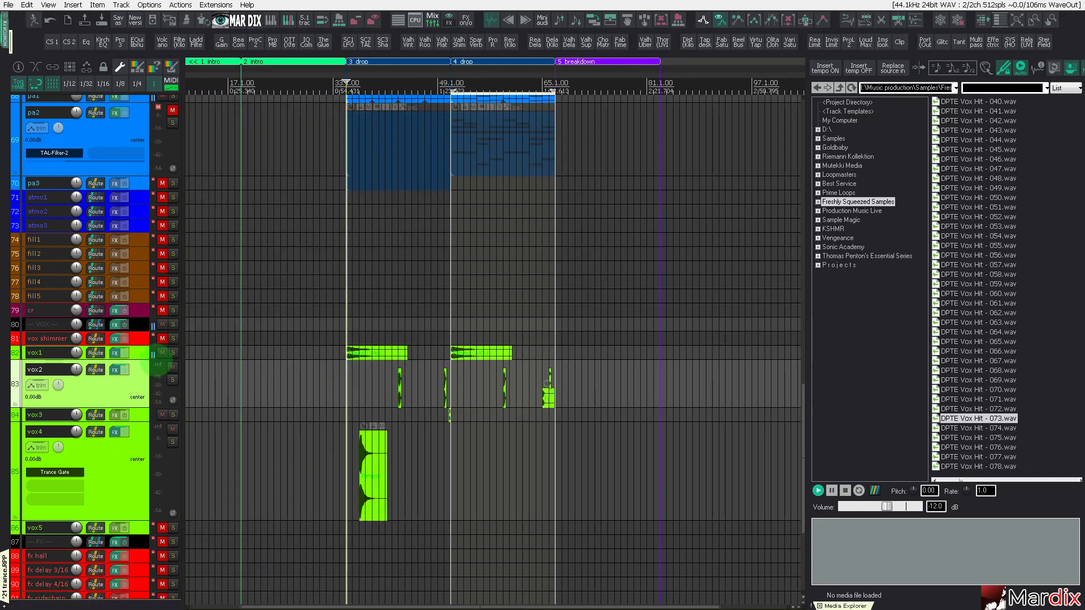
pyautogui.scroll(6, 351, 387)
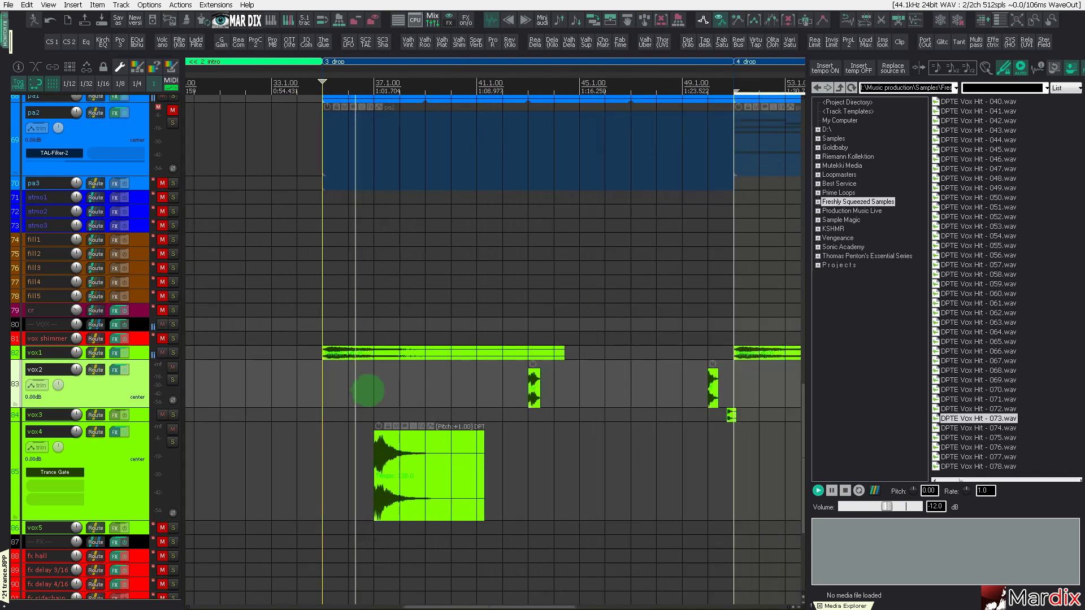
pyautogui.scroll(5, 111, 341)
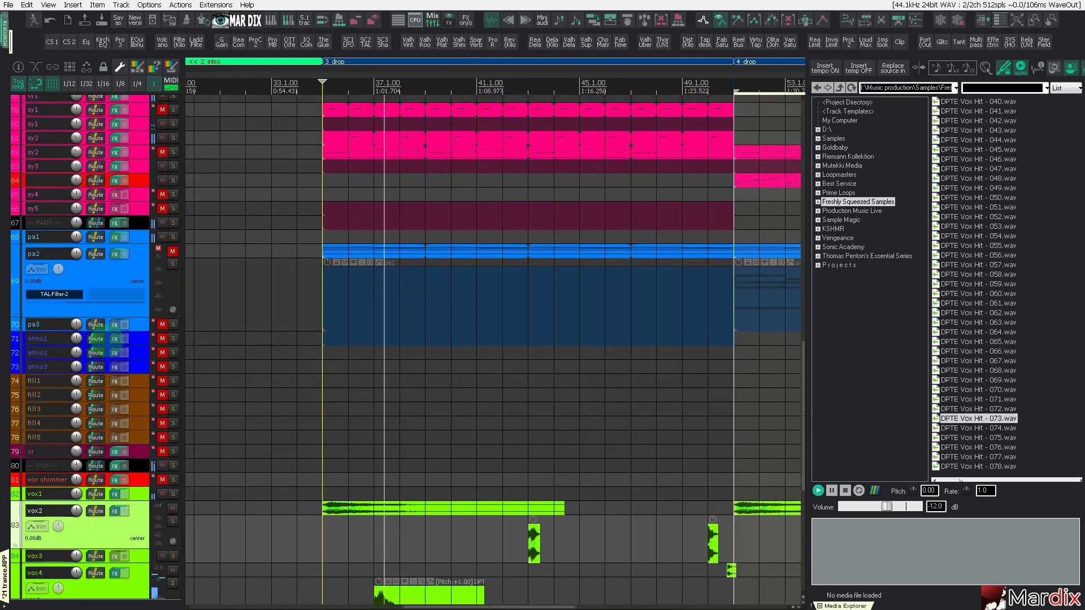
pyautogui.scroll(1, 110, 342)
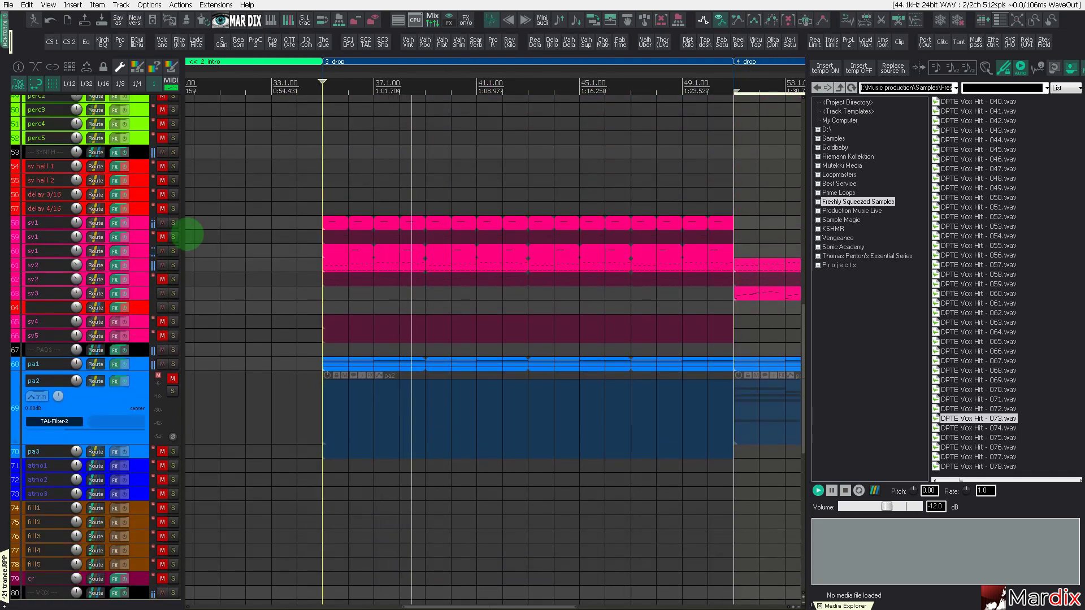
# Step: Duplicate the topmost sy1 track and shift the copy's repeating B1 note to beat 3, shortened to an eighth note
pyautogui.click(139, 223)
pyautogui.hotkey('ctrl', 'd')
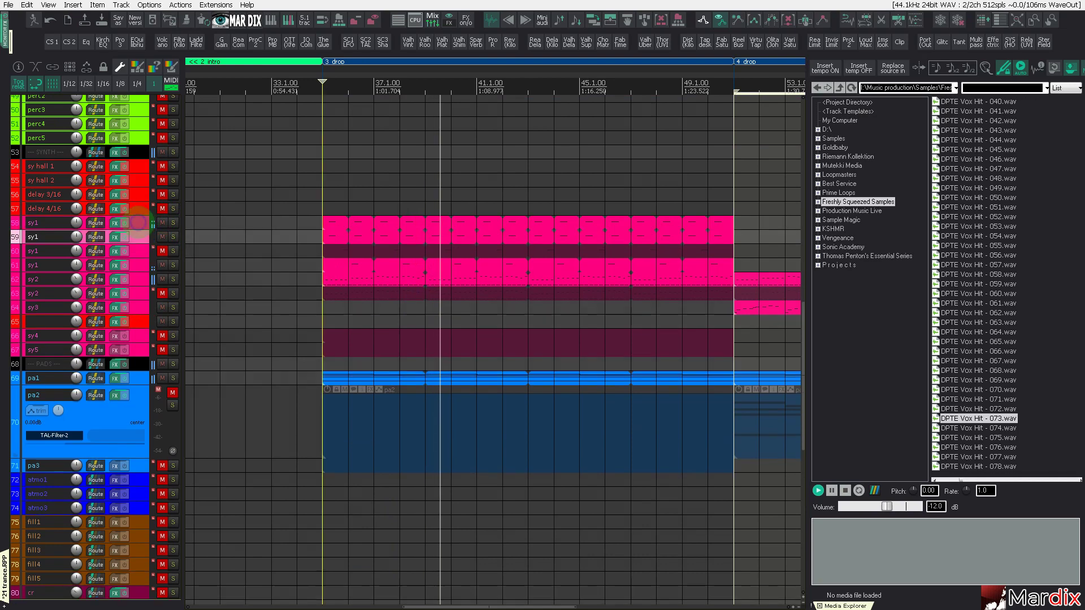
pyautogui.moveTo(136, 244); pyautogui.dragTo(136, 328)
pyautogui.doubleClick(400, 285)
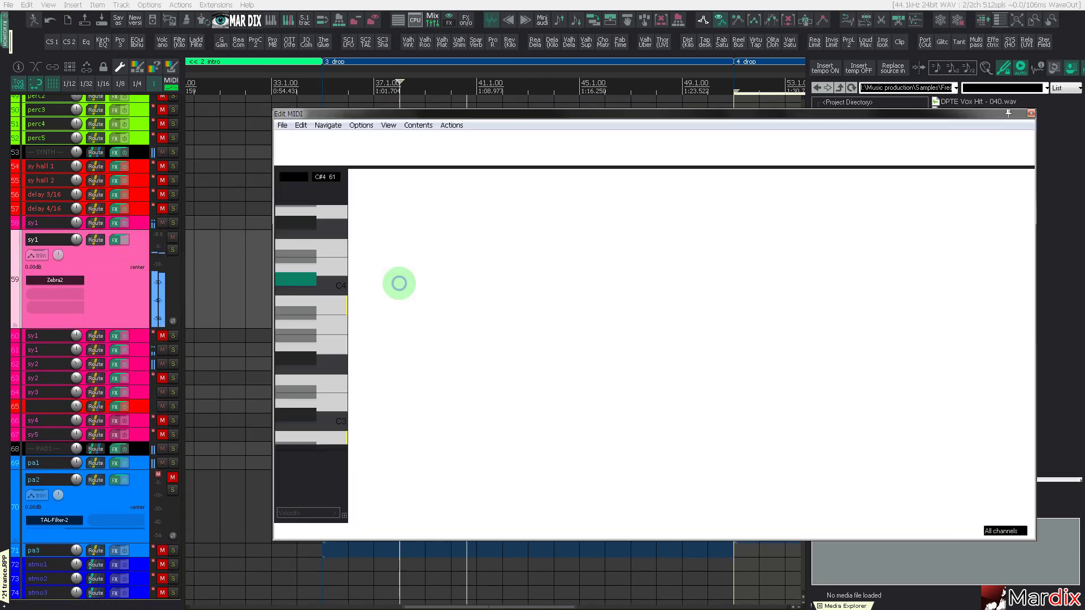
pyautogui.scroll(-2, 316, 303)
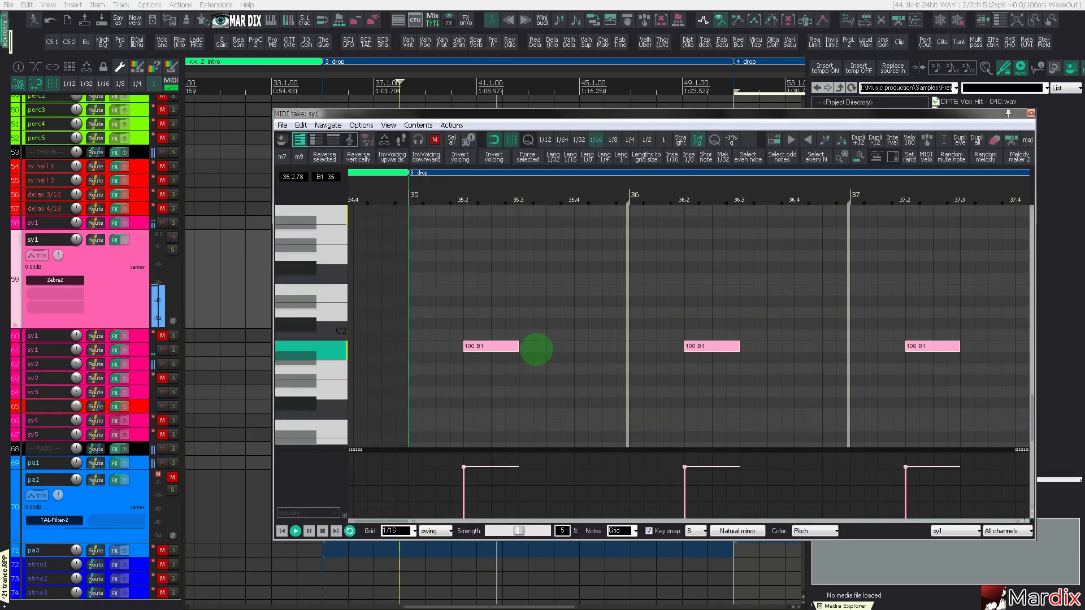
pyautogui.moveTo(501, 346); pyautogui.dragTo(548, 349)
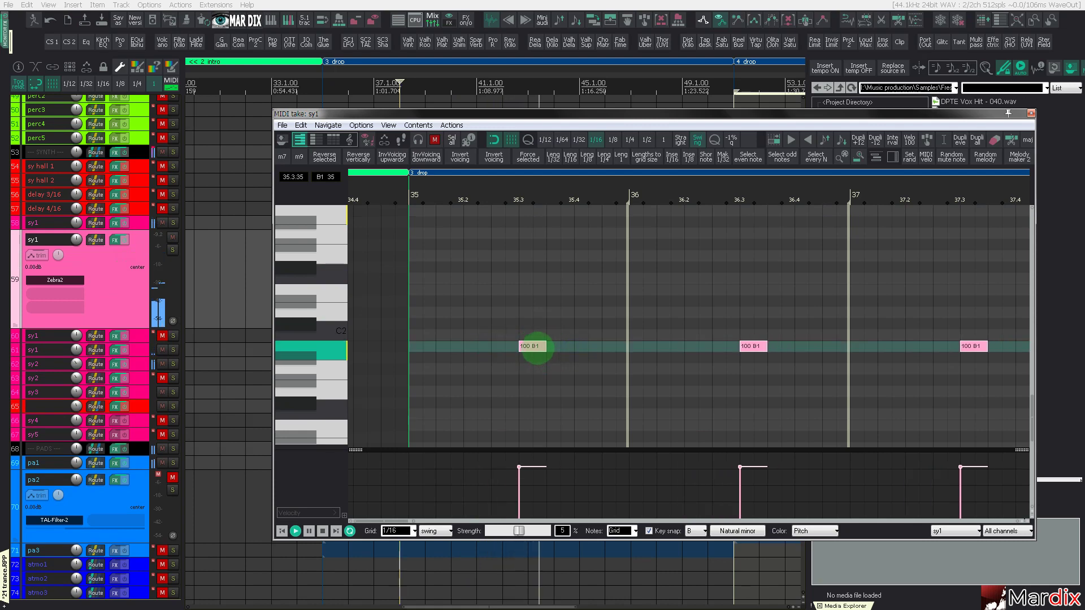
# Step: Audition Zebra2 presets Arp - Lost In Sound I and Seq - Random Acid on the duplicated sy1 track, and settle on Seq - Goa Trance II
pyautogui.click(68, 279)
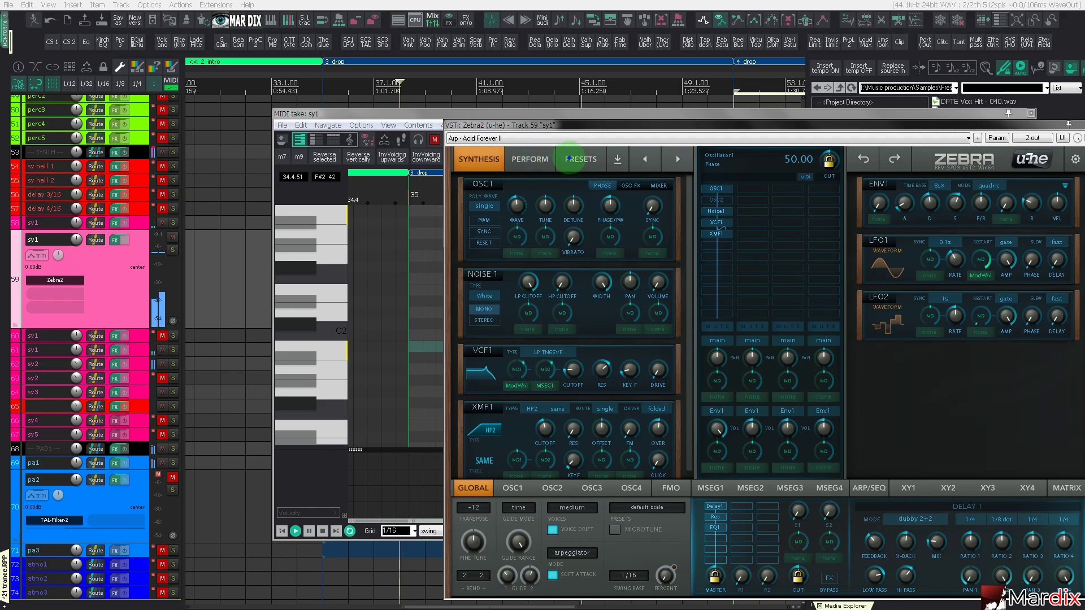
pyautogui.click(572, 160)
pyautogui.click(767, 309)
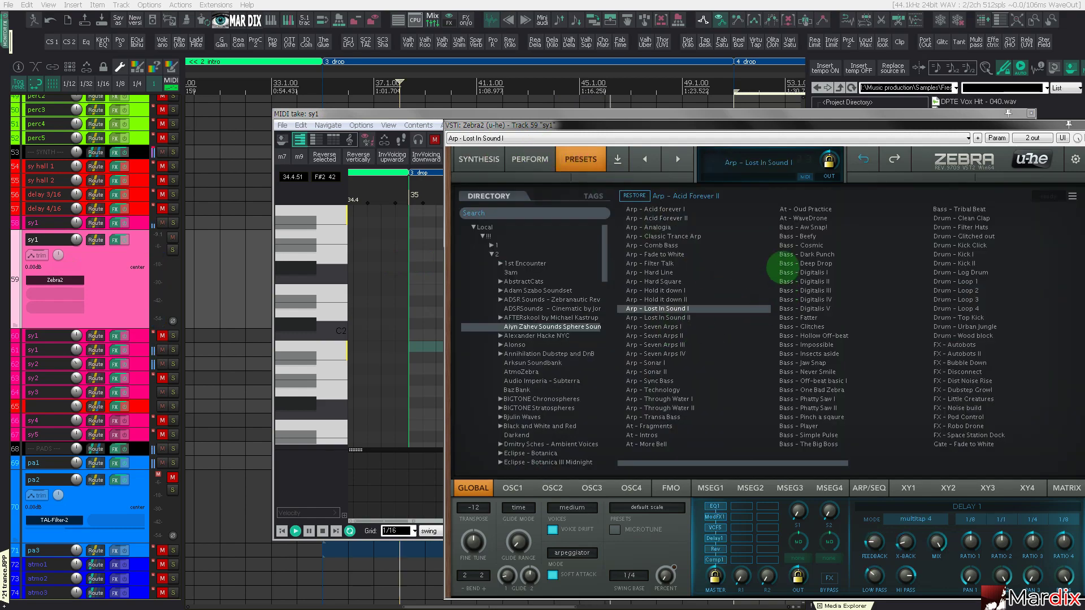
pyautogui.scroll(-5, 767, 309)
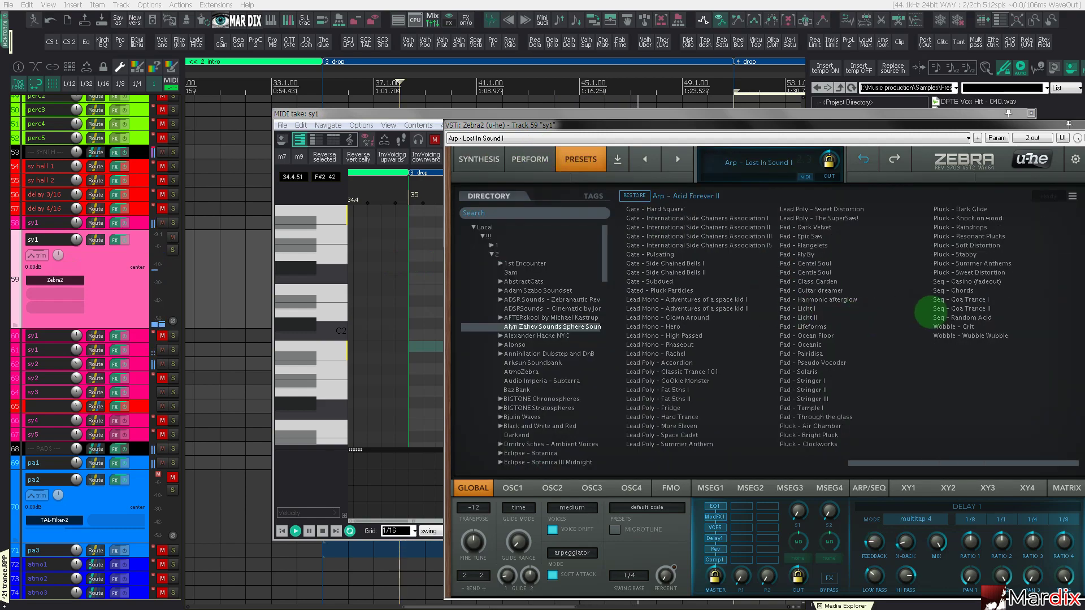
pyautogui.click(938, 317)
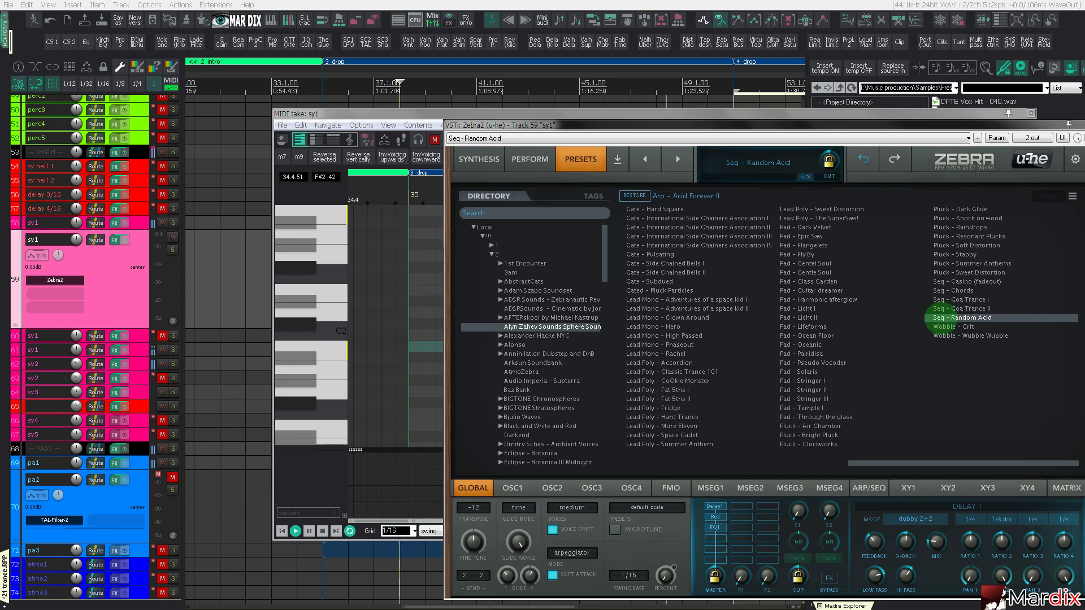
pyautogui.click(946, 309)
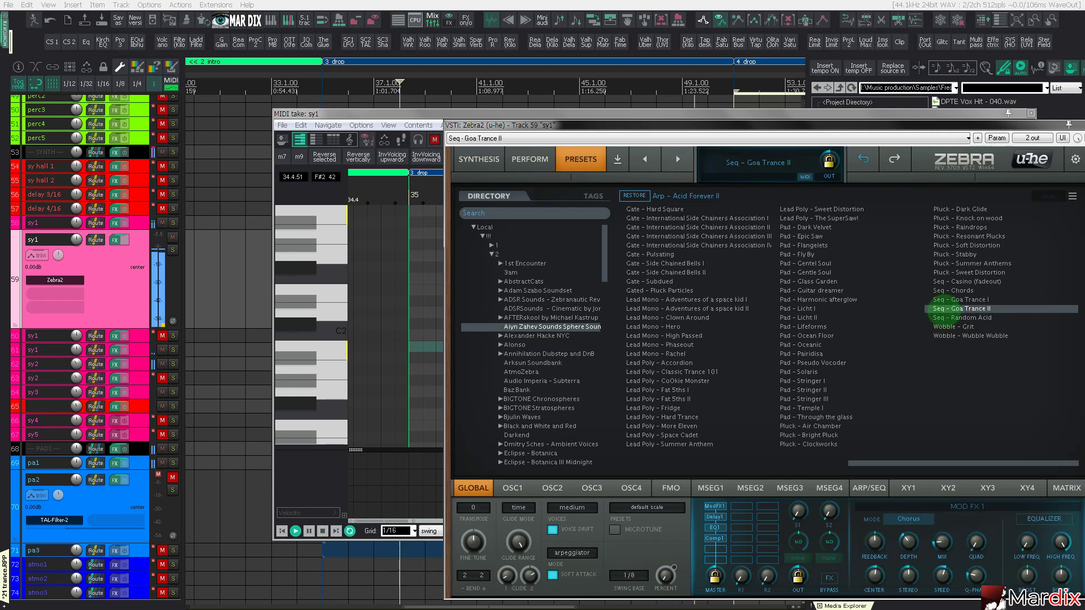
pyautogui.moveTo(814, 126); pyautogui.dragTo(782, 118)
pyautogui.press('Escape')
pyautogui.click(1012, 115)
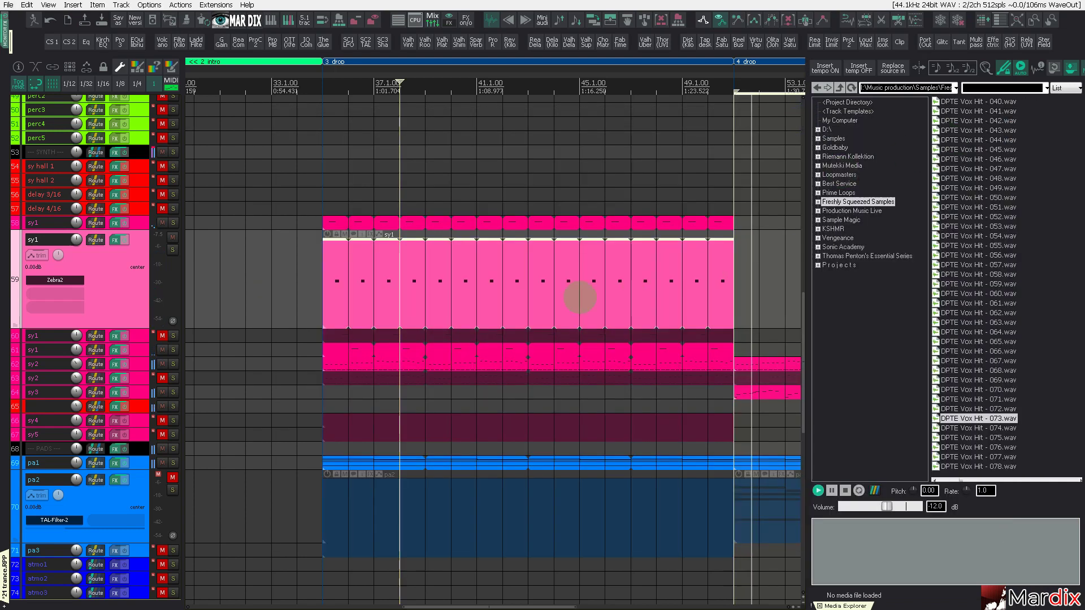
# Step: Replay the first drop from its start with sy2 on track 62 muted and sy1 on track 60 unmuted
pyautogui.click(555, 62)
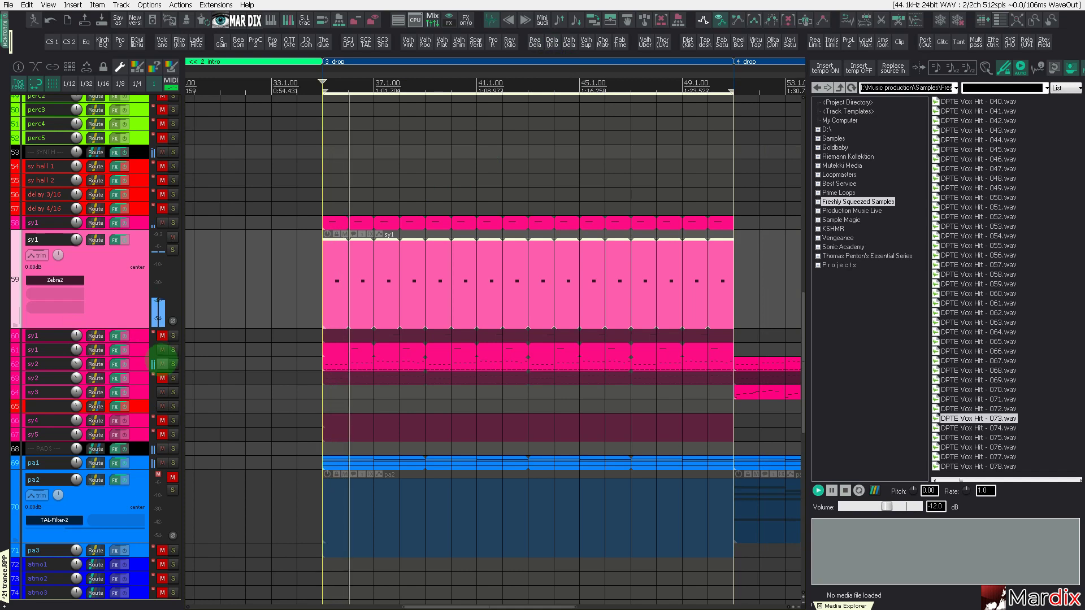
pyautogui.click(163, 363)
pyautogui.click(162, 350)
pyautogui.click(161, 336)
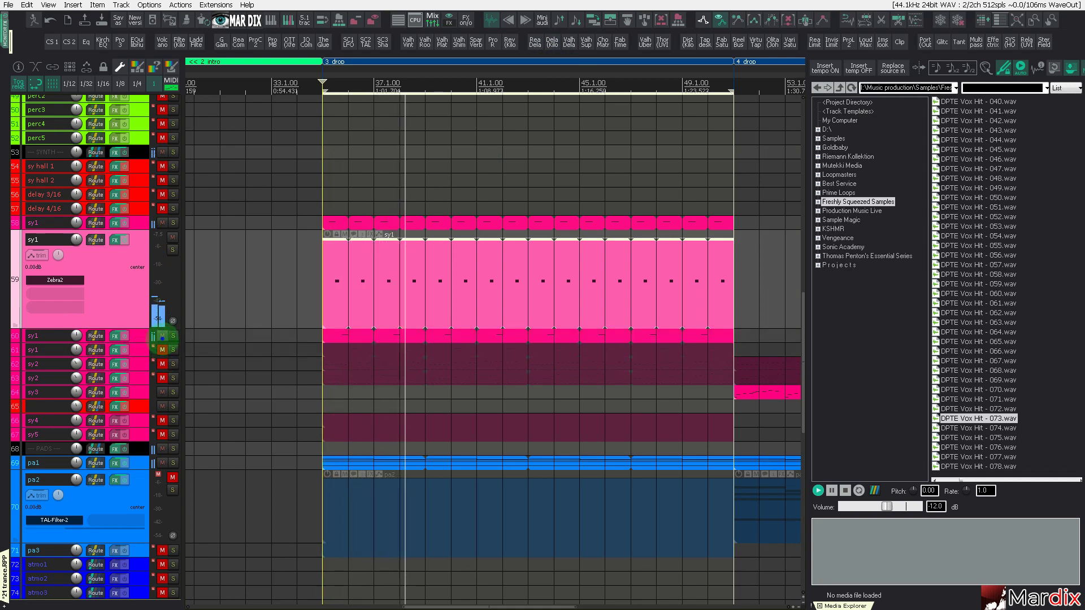
pyautogui.click(161, 350)
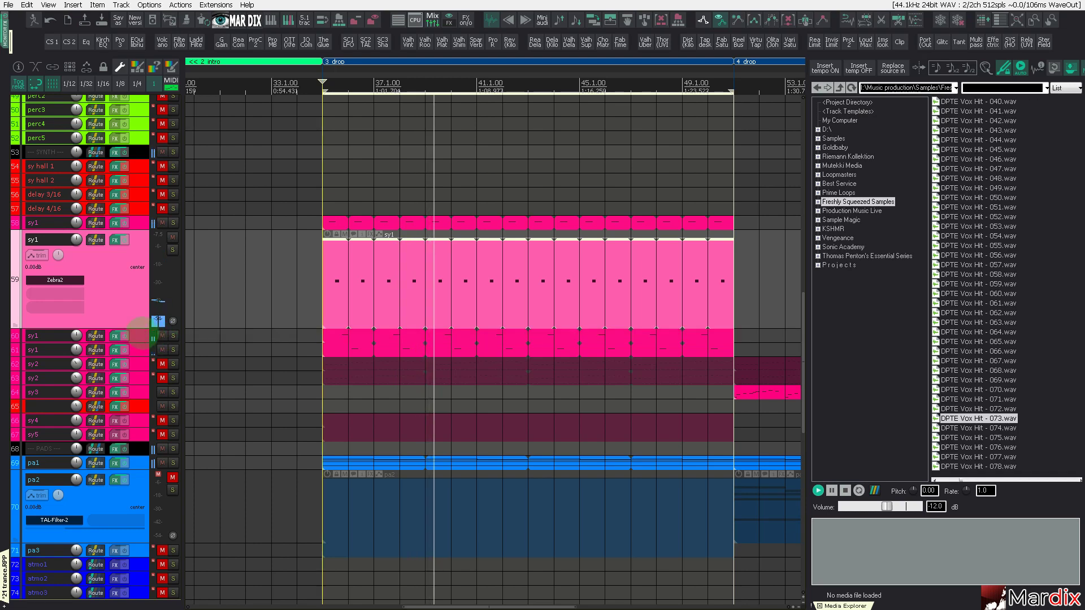
# Step: Load the Seq - Casino (fadeout) preset into Zebra2 on the sy1 track 60
pyautogui.click(400, 338)
pyautogui.scroll(3, 402, 338)
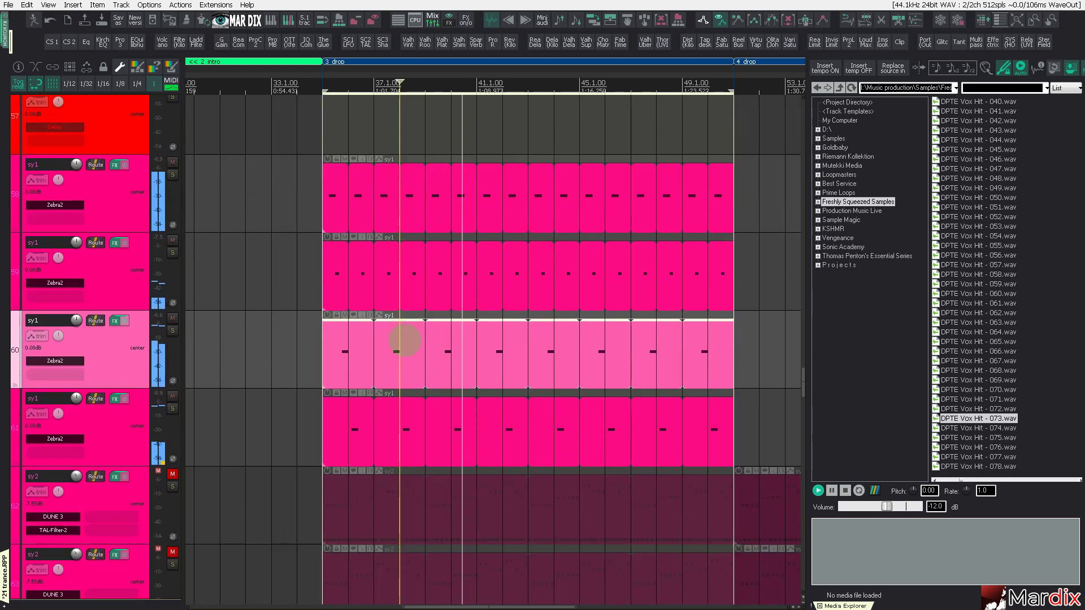
pyautogui.doubleClick(549, 346)
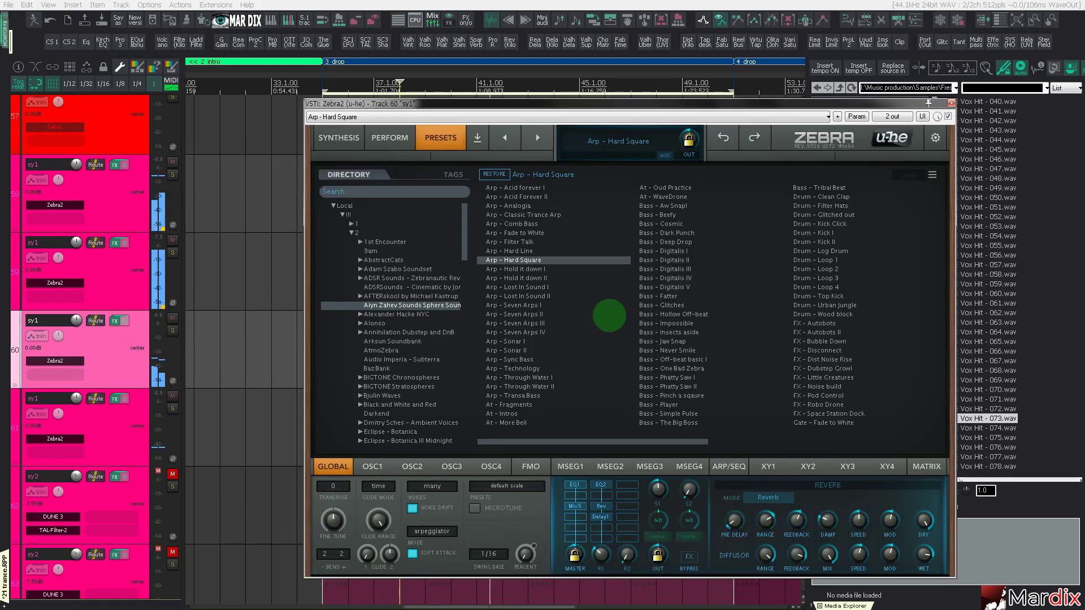
pyautogui.scroll(-3, 802, 333)
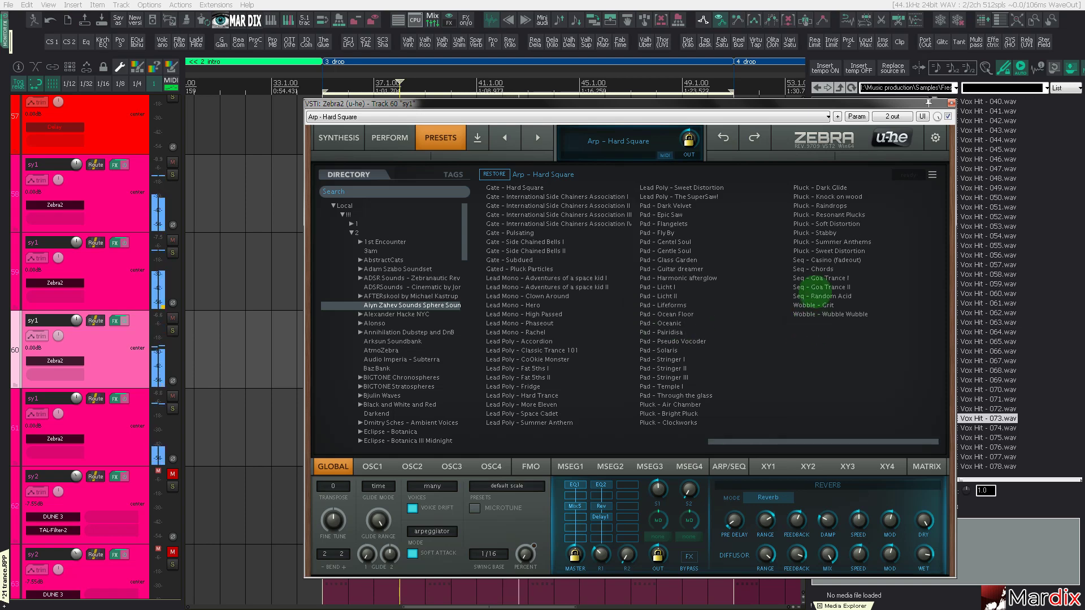
pyautogui.click(820, 260)
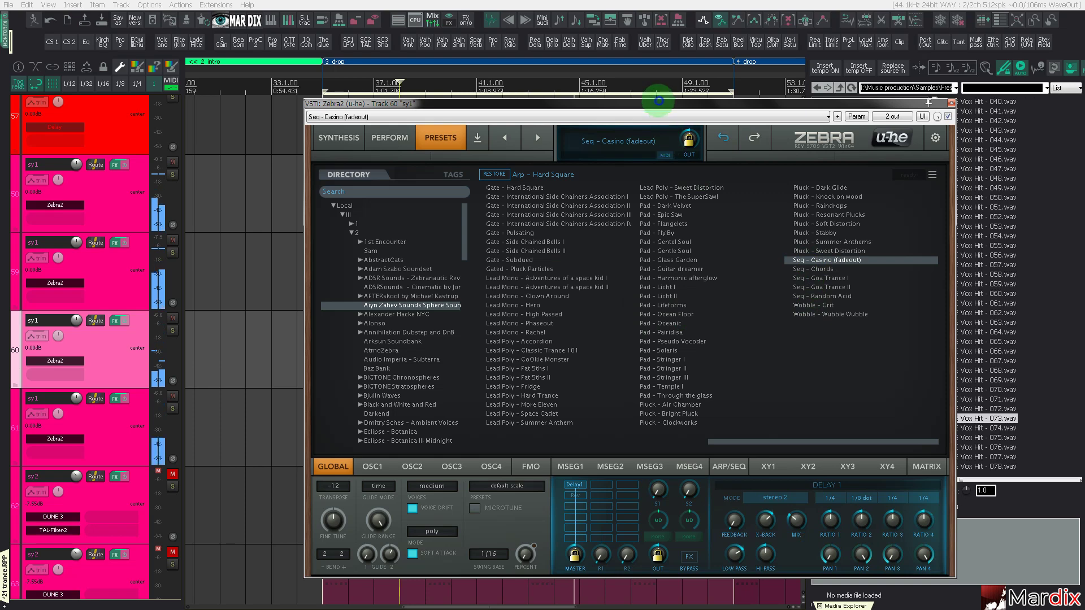
pyautogui.moveTo(659, 102); pyautogui.dragTo(544, 76)
pyautogui.press('Escape')
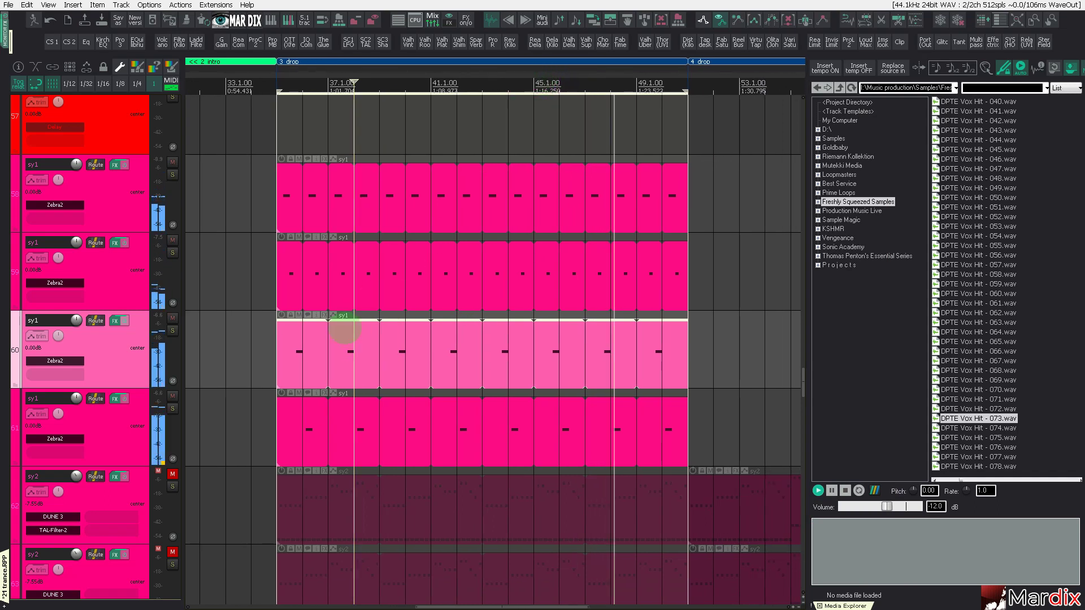
# Step: Trim track 60's sy1 clip to bars 35-37, and duplicate the track with the copy's clip removed
pyautogui.click(305, 362)
pyautogui.click(404, 345)
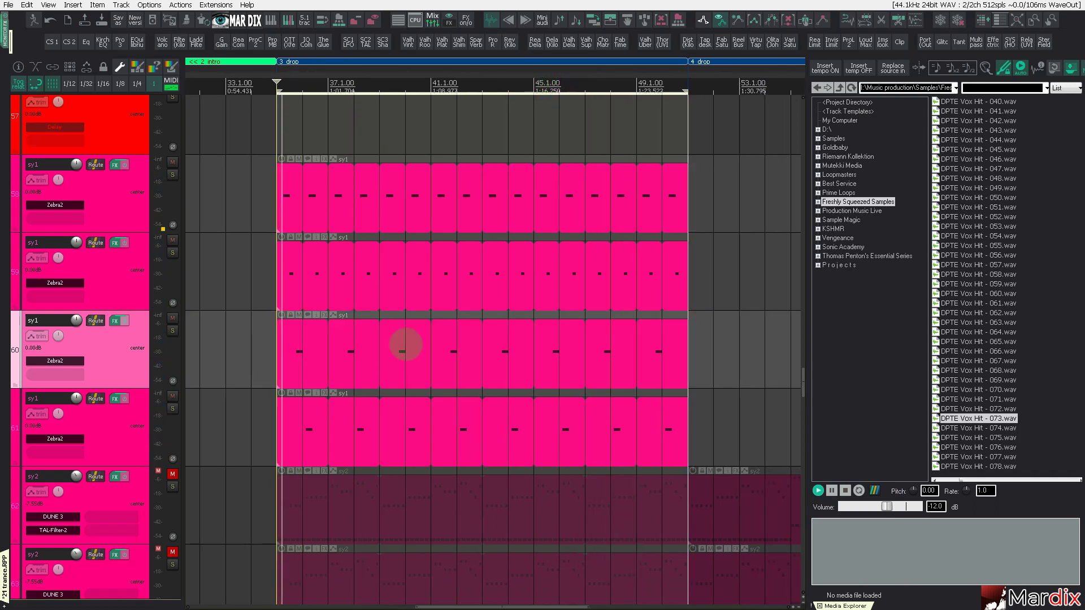
pyautogui.moveTo(686, 355); pyautogui.dragTo(328, 354)
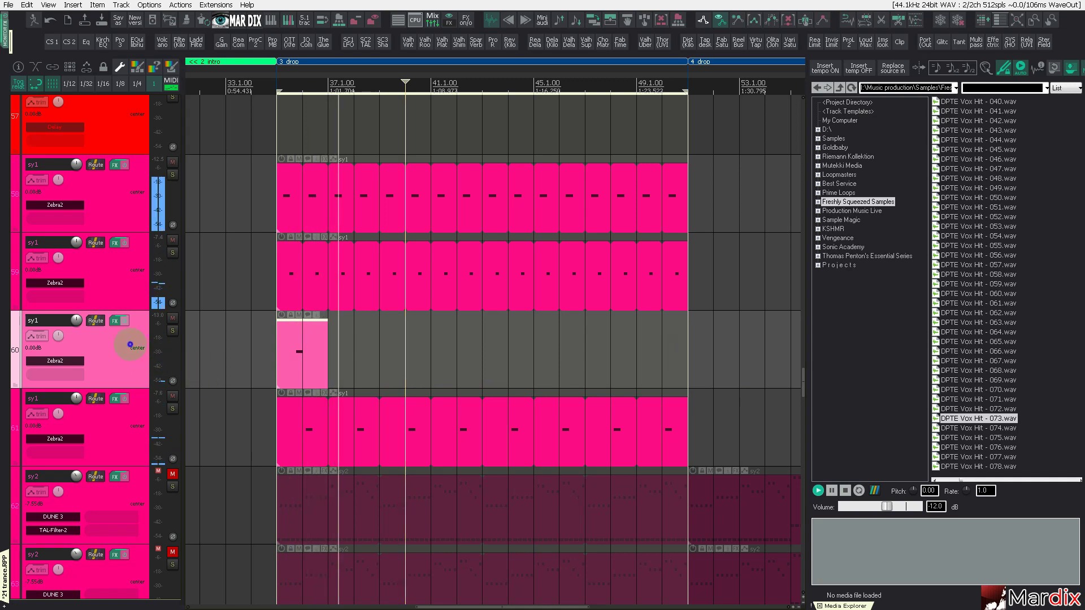
pyautogui.hotkey('ctrl', 'd')
pyautogui.moveTo(317, 424); pyautogui.dragTo(348, 427)
pyautogui.press('Delete')
# Step: Extend track 60's sy1 clip to the end of the first drop and delete its B3 note in bar 37
pyautogui.moveTo(327, 366); pyautogui.dragTo(688, 368)
pyautogui.doubleClick(655, 346)
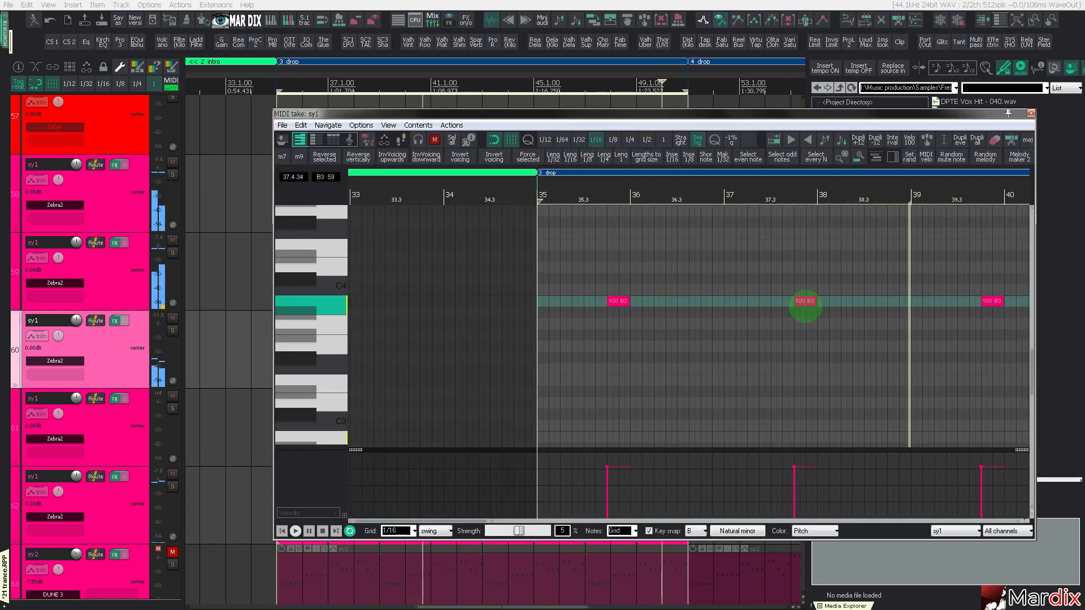
pyautogui.press('Escape')
# Step: Copy the sy1 clip from track 60 to the empty track 61 and move its B3 note two bars on, to the last beat of bar 37
pyautogui.moveTo(405, 377); pyautogui.dragTo(343, 424)
pyautogui.doubleClick(344, 423)
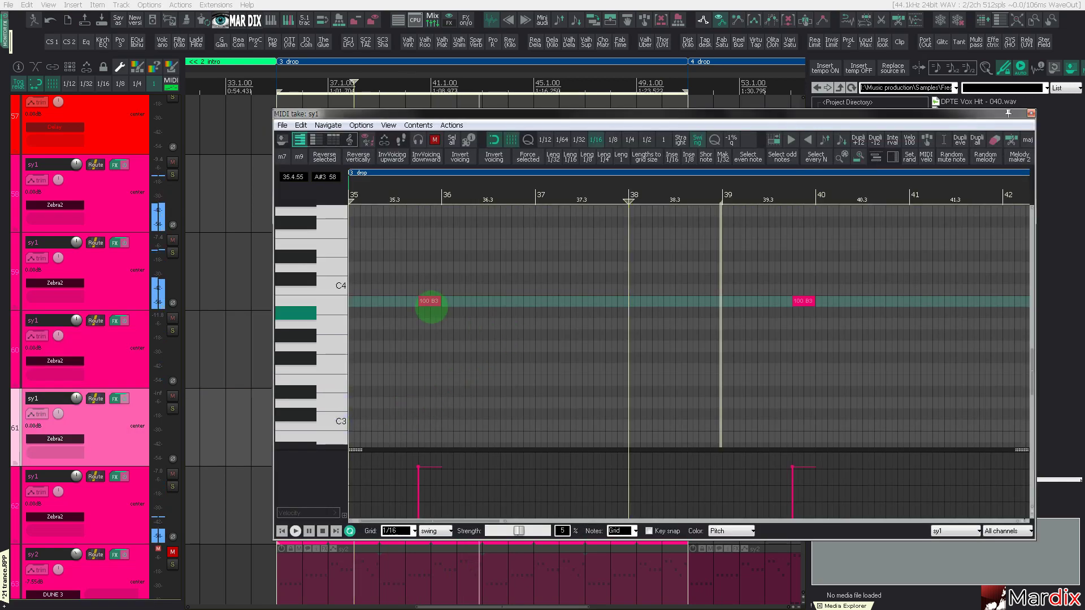
pyautogui.click(663, 141)
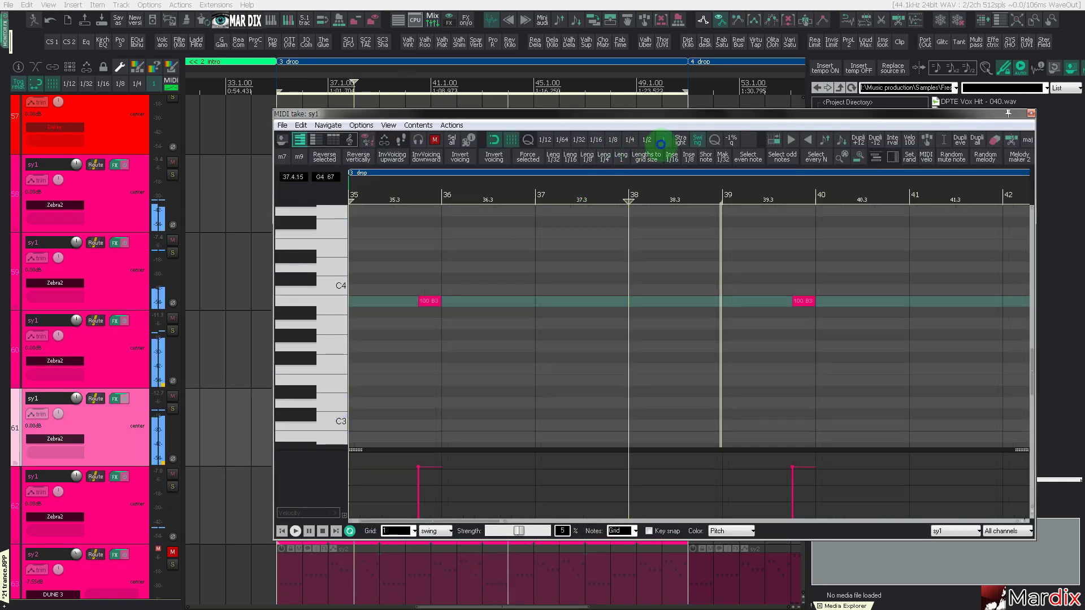
pyautogui.moveTo(655, 182); pyautogui.dragTo(719, 191)
pyautogui.moveTo(783, 247); pyautogui.dragTo(593, 276)
pyautogui.hotkey('ctrl', 'z')
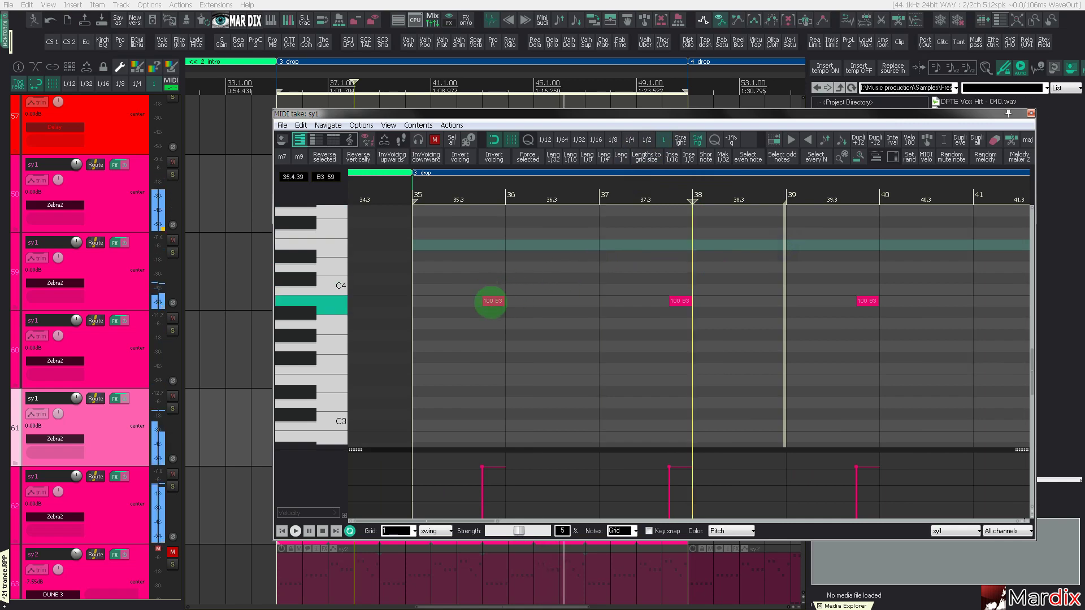
pyautogui.doubleClick(491, 300)
pyautogui.press('Escape')
# Step: Open Zebra2's preset browser on the sy1 track 61 and audition Pad - Pairidisa and Seq - Chords from the start of the drop
pyautogui.click(258, 409)
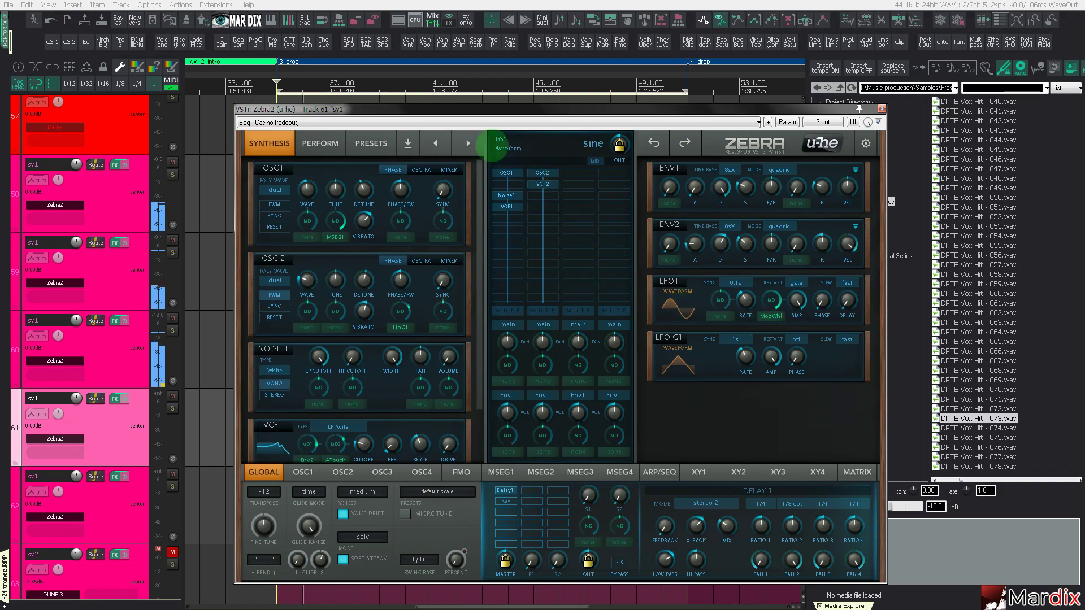
pyautogui.click(378, 146)
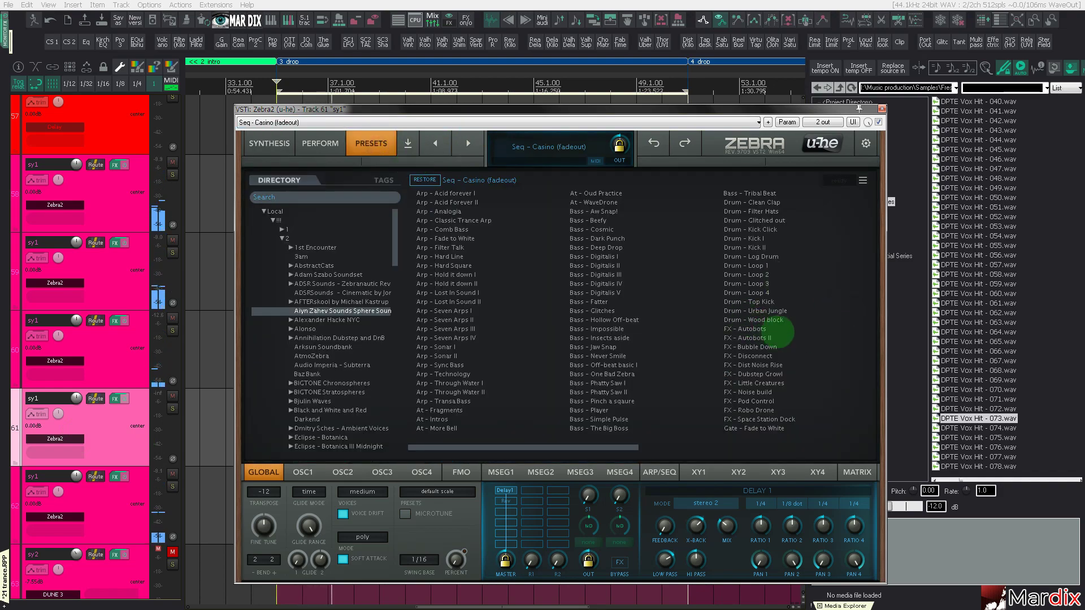
pyautogui.scroll(-2, 774, 332)
pyautogui.click(768, 338)
pyautogui.scroll(-1, 773, 340)
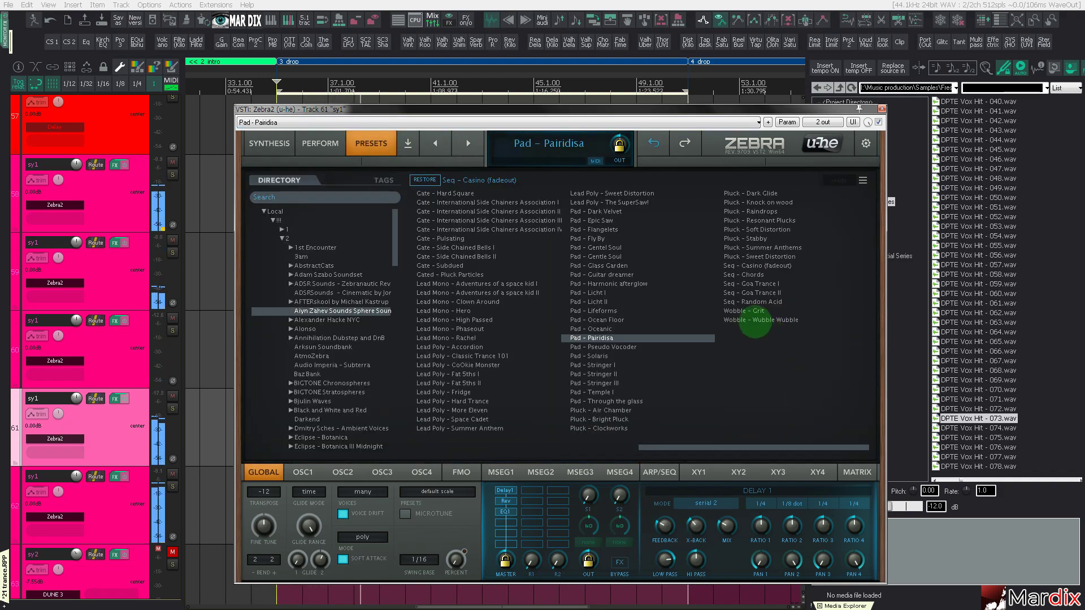
pyautogui.click(752, 275)
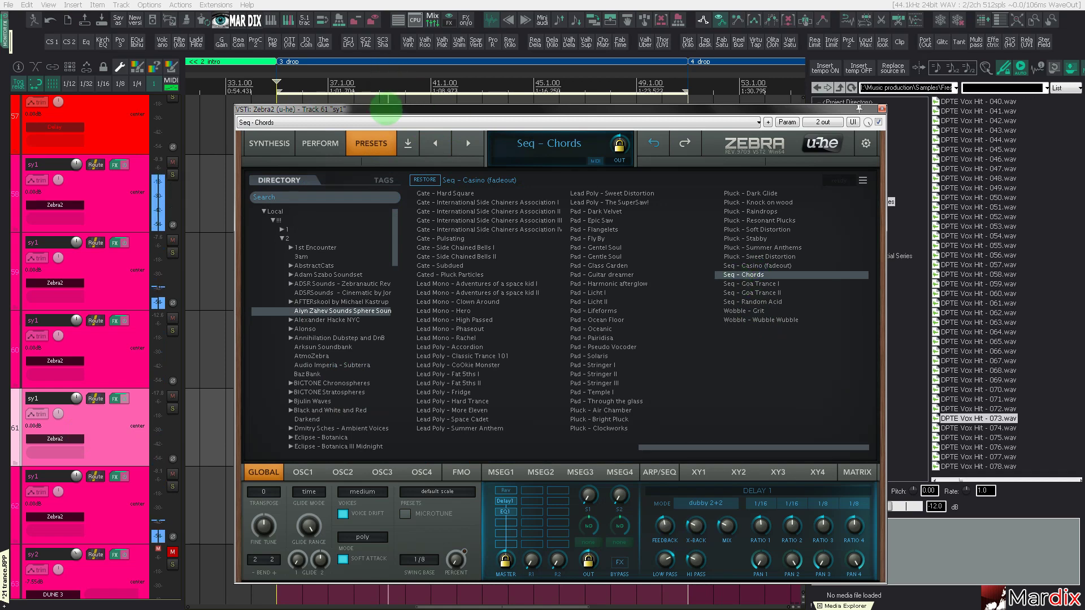
pyautogui.moveTo(386, 109); pyautogui.dragTo(663, 129)
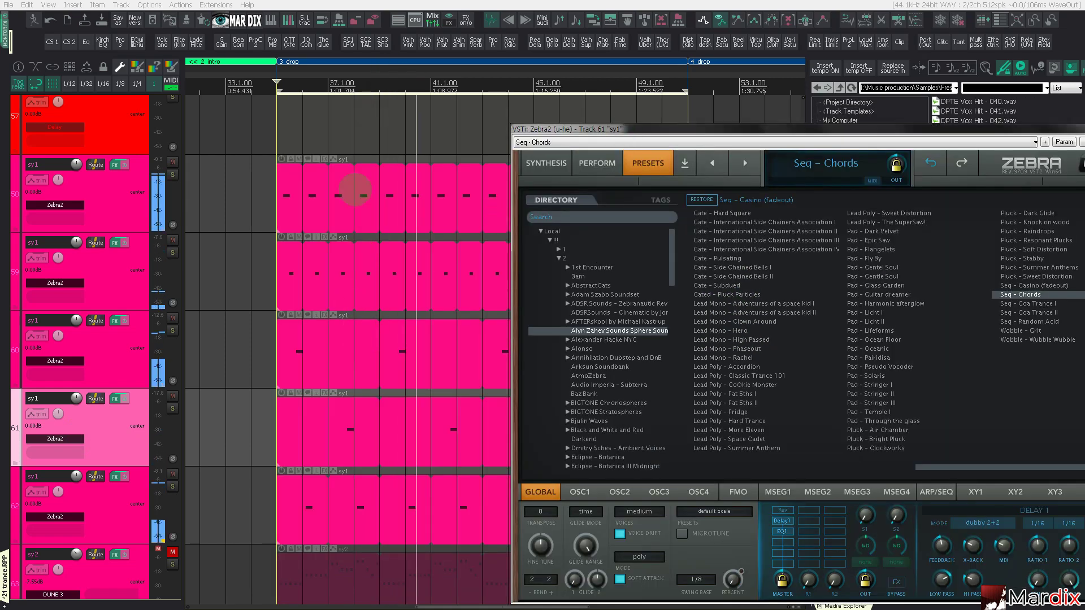
# Step: Audition the Seq - Goa Trance I and Seq - Goa Trance II presets on track 61, playing from bar 37
pyautogui.click(329, 85)
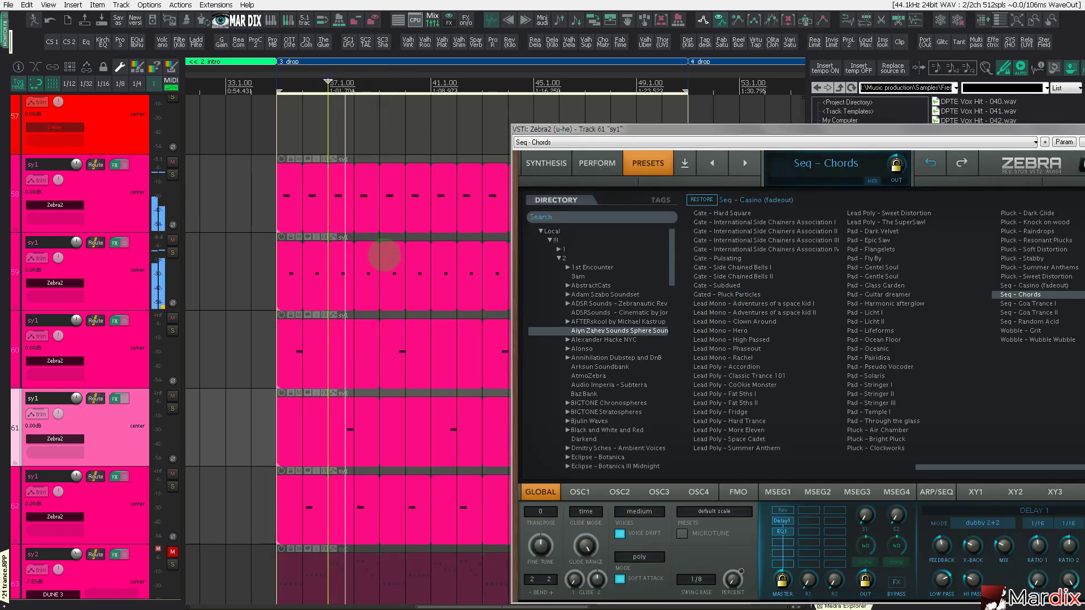
pyautogui.moveTo(602, 130); pyautogui.dragTo(547, 118)
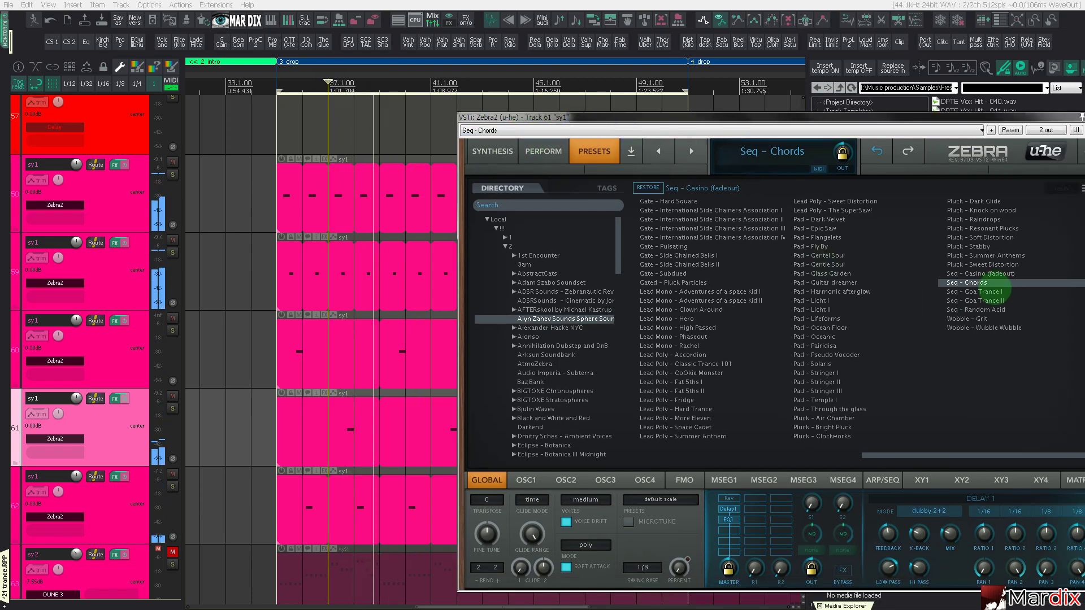
pyautogui.click(989, 291)
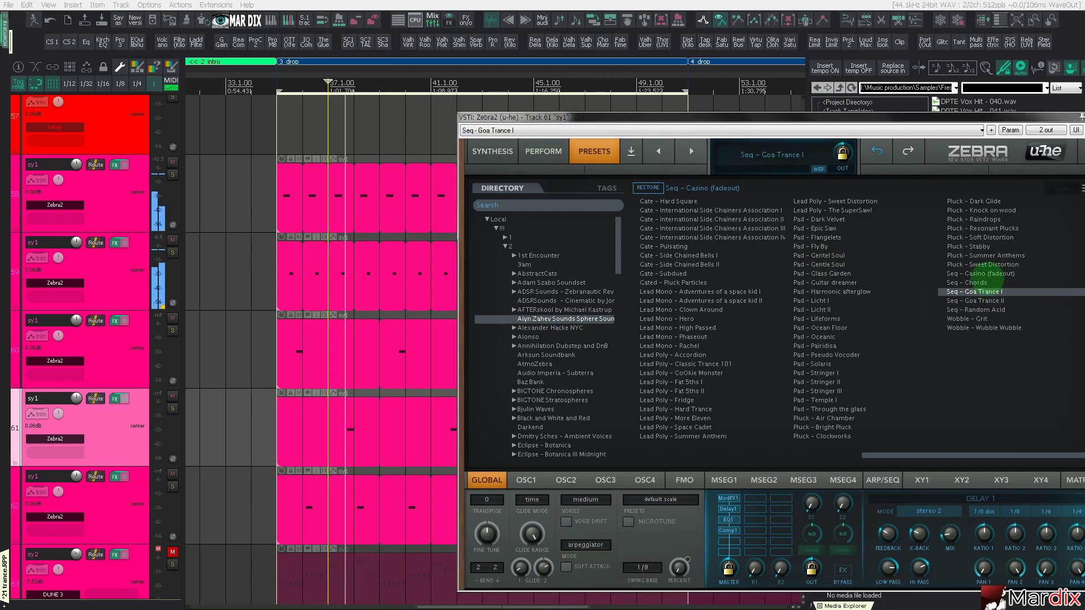
pyautogui.click(984, 300)
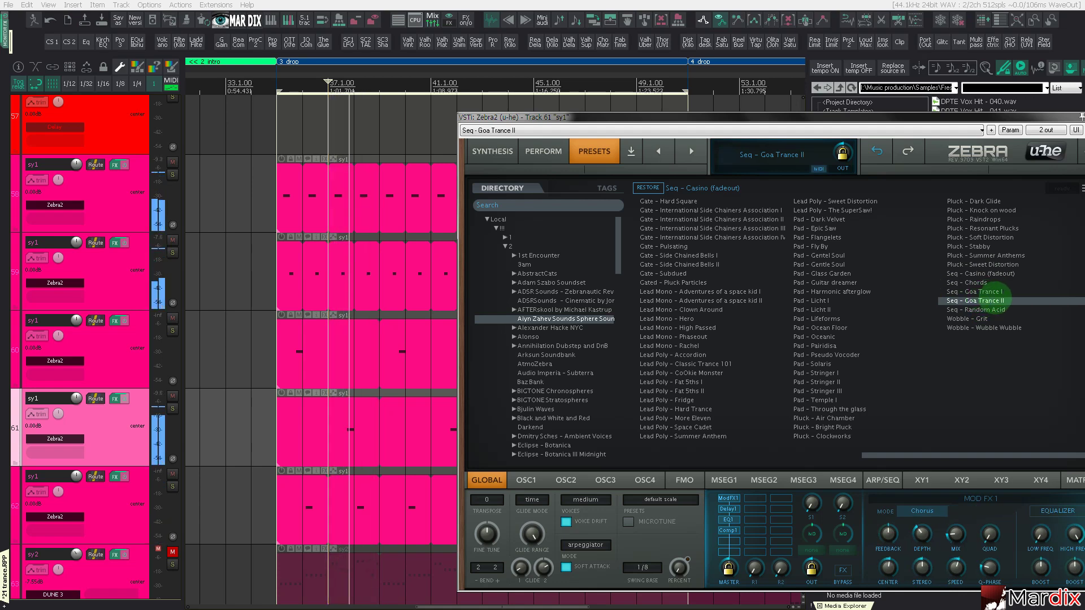
# Step: Audition Gate - International Side Chainers Association IV, Pulsating, Side Chained Bells I, Gated - Pluck Particles and Gate - Hard Square on track 61
pyautogui.click(668, 238)
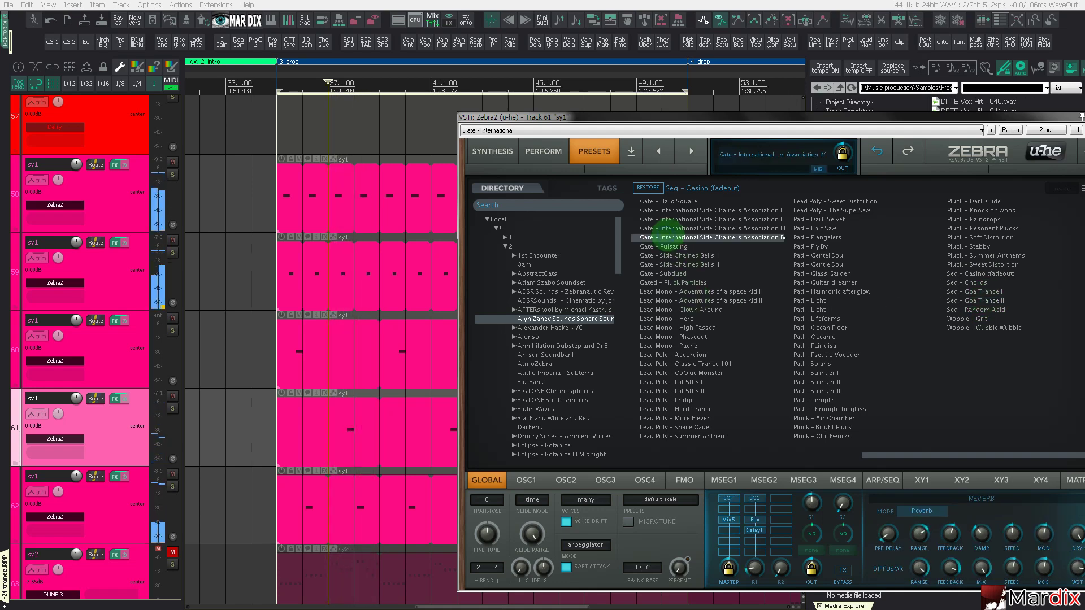
pyautogui.click(681, 247)
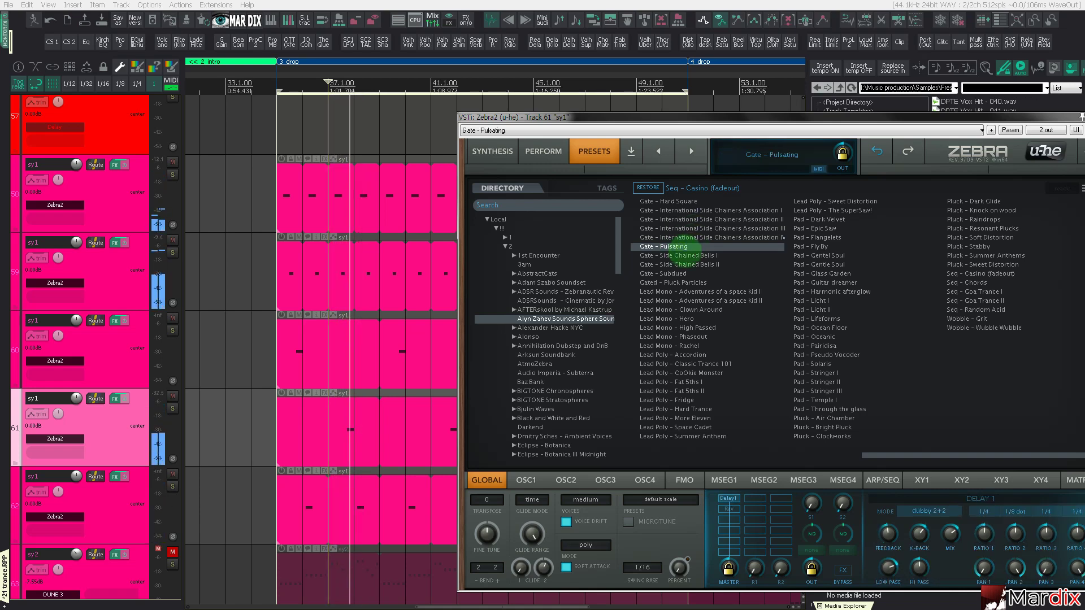
pyautogui.click(685, 255)
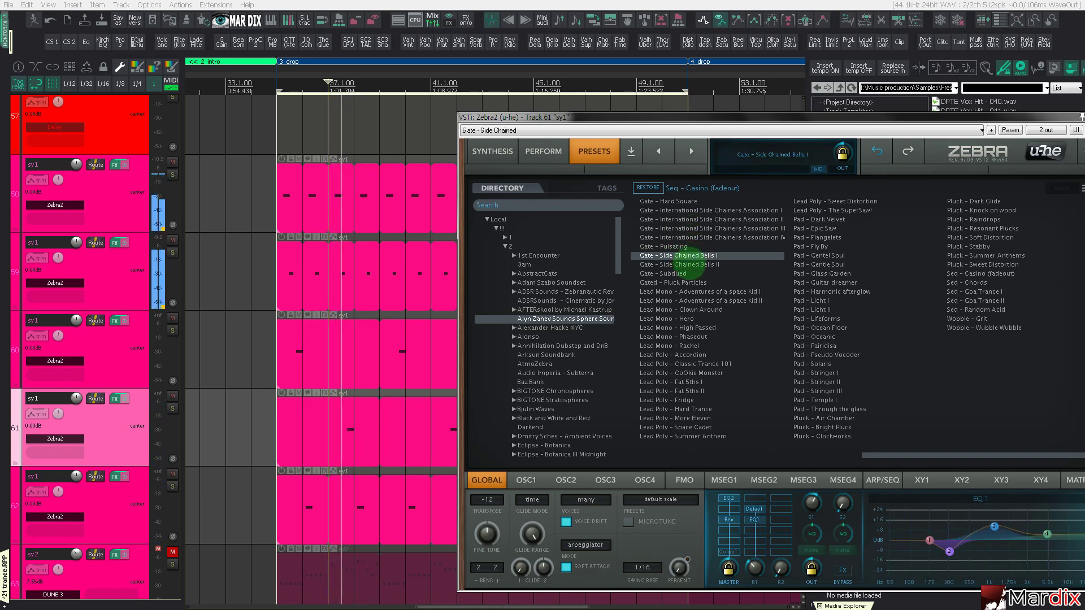
pyautogui.click(696, 283)
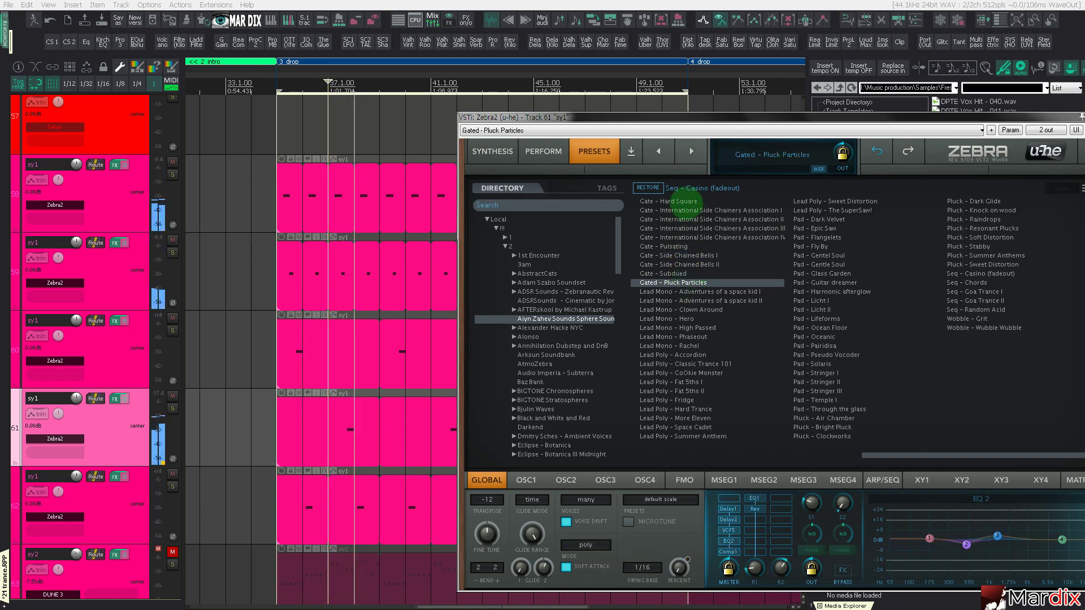
pyautogui.click(686, 201)
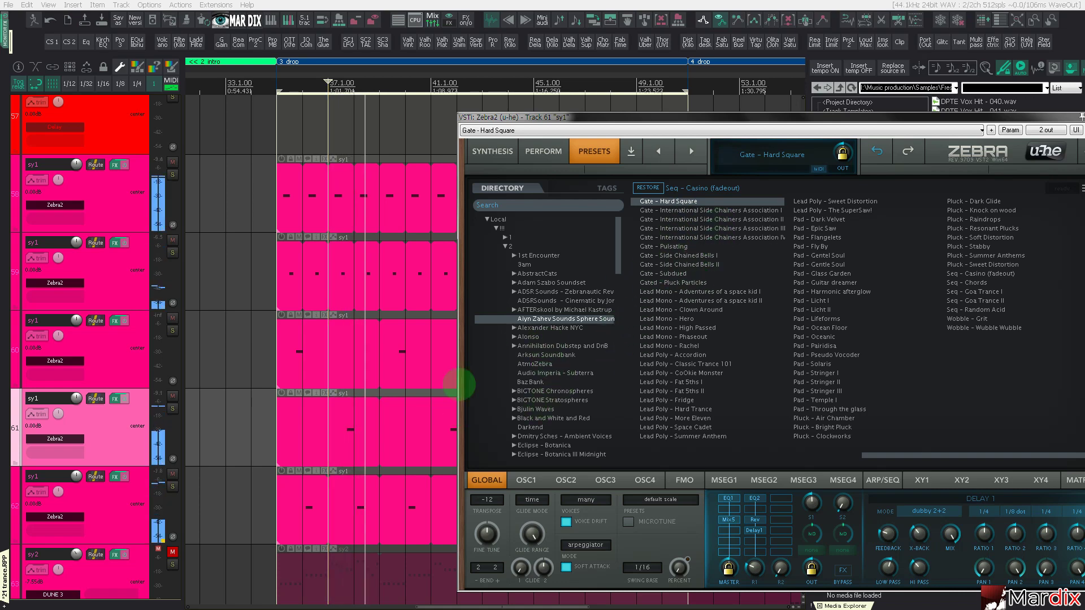
# Step: Open track 61's sy1 clip for note editing with a straight 1/16 grid and key snap on, in B natural minor
pyautogui.click(361, 444)
pyautogui.doubleClick(361, 443)
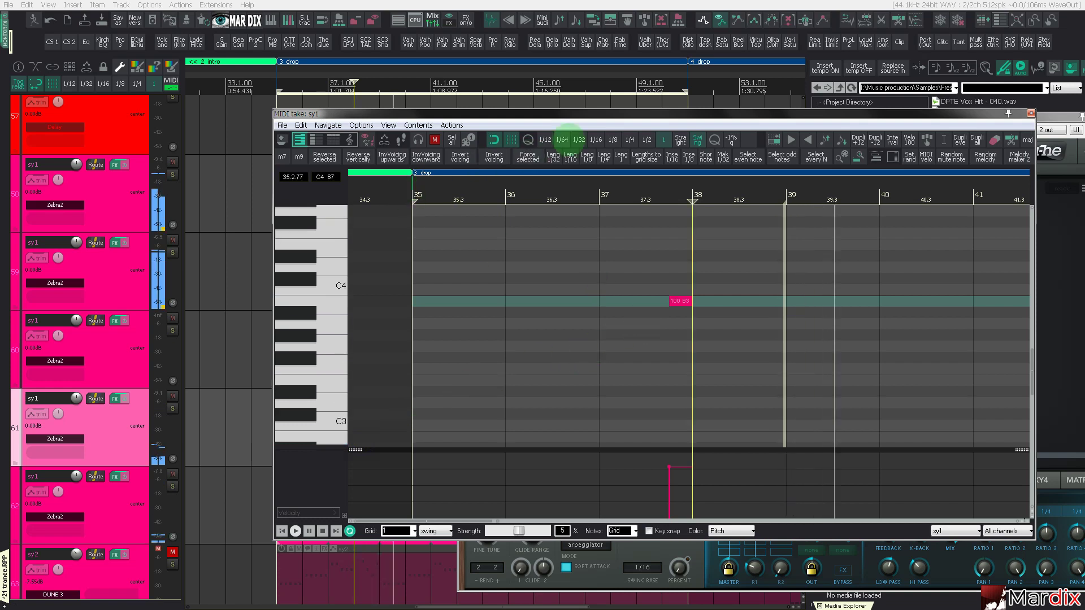
pyautogui.click(592, 139)
pyautogui.scroll(3, 696, 271)
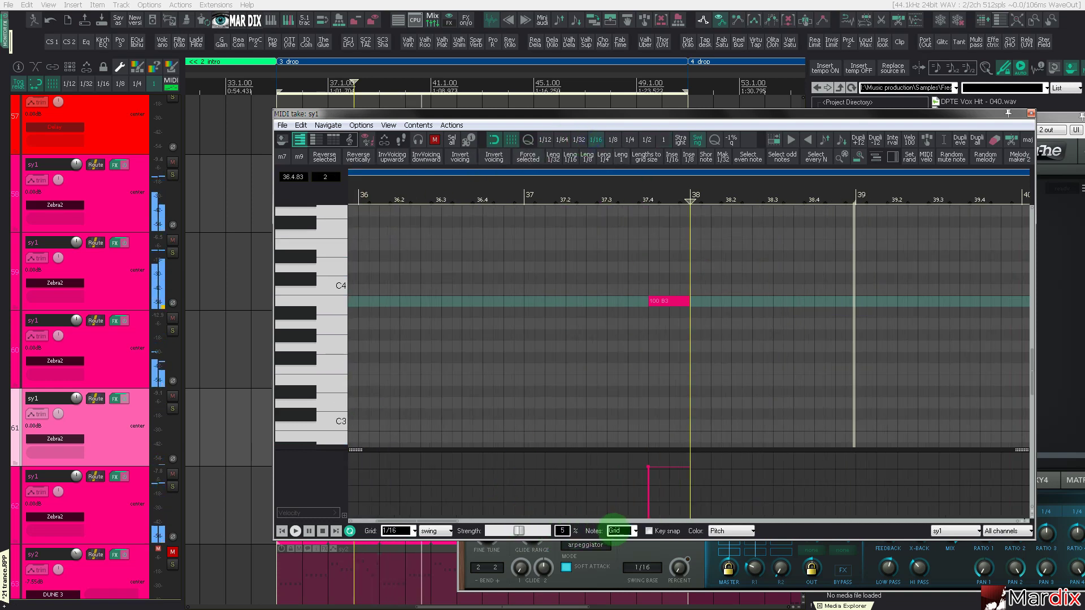
pyautogui.click(649, 531)
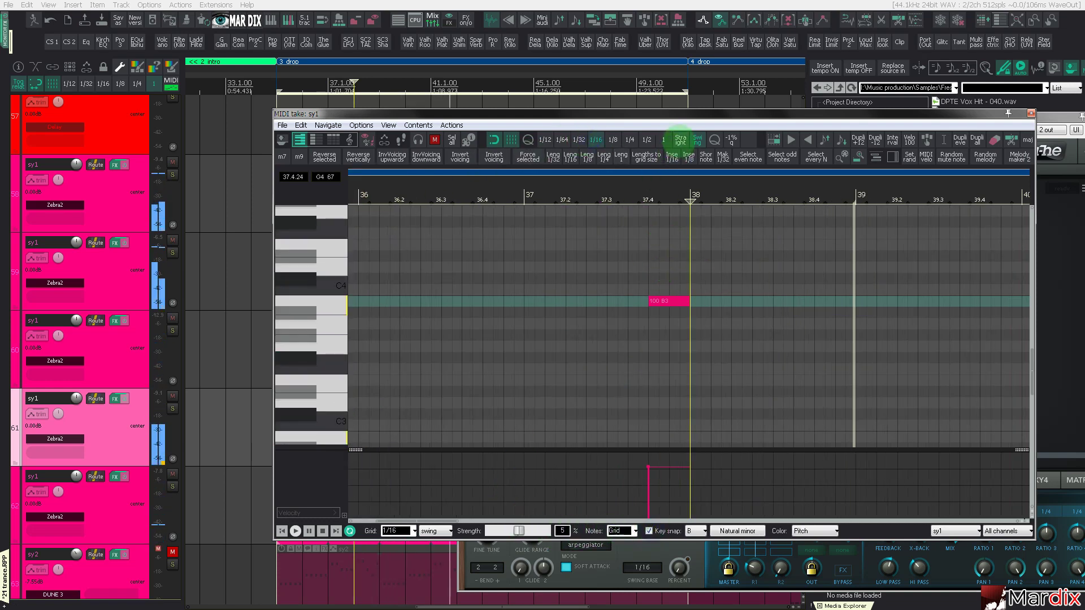
pyautogui.click(680, 139)
pyautogui.scroll(2, 644, 238)
# Step: Shorten the B3 note in bar 37 to a sixteenth and follow it with a sixteenth C#4 and an eighth E4
pyautogui.click(641, 305)
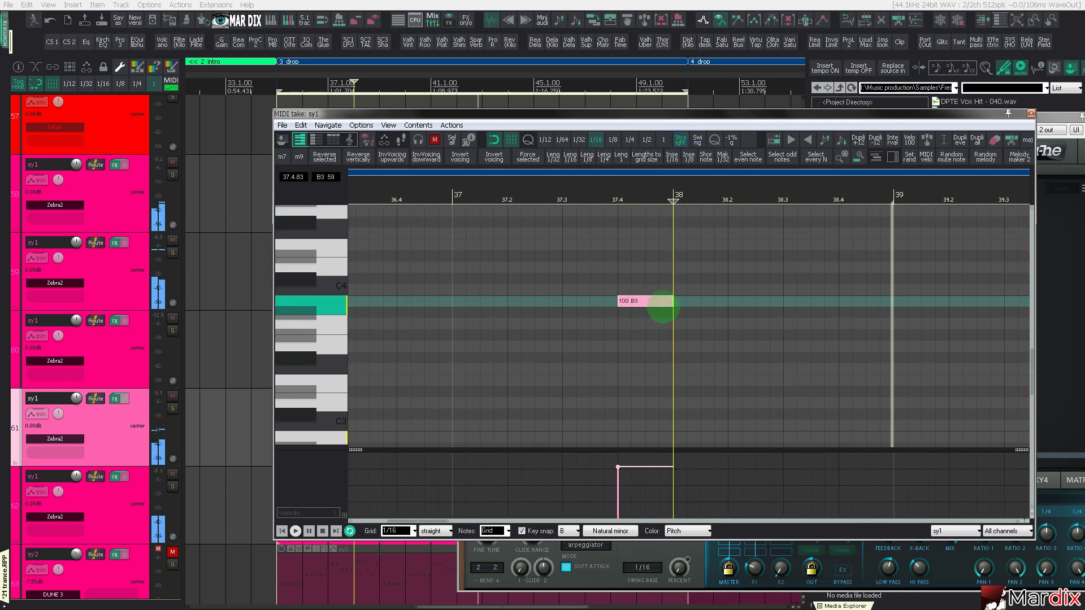
pyautogui.moveTo(624, 302); pyautogui.dragTo(638, 279)
pyautogui.click(557, 187)
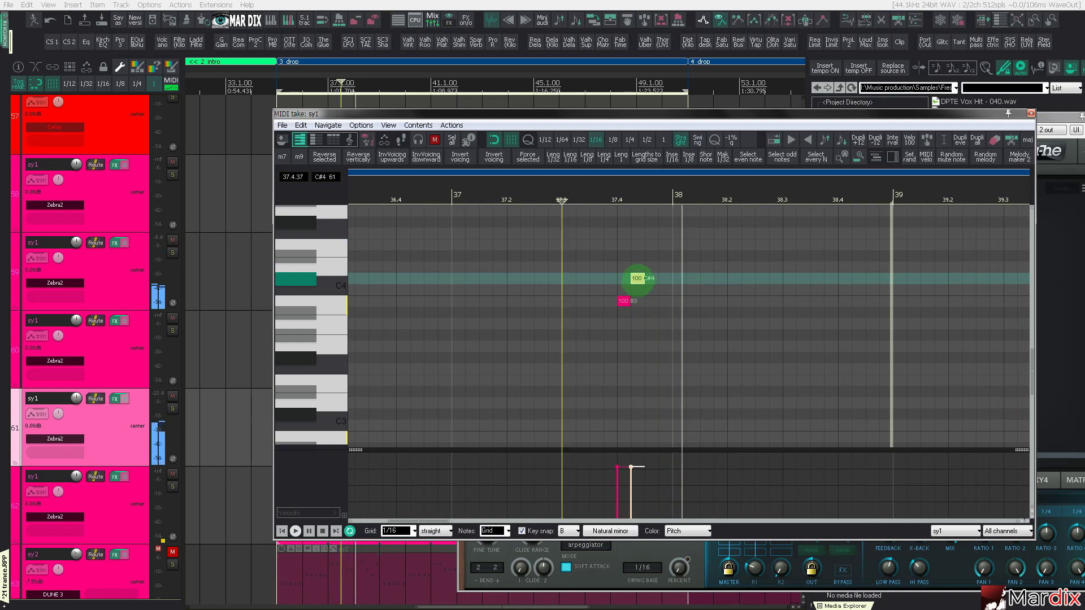
pyautogui.click(651, 244)
pyautogui.moveTo(657, 245); pyautogui.dragTo(673, 244)
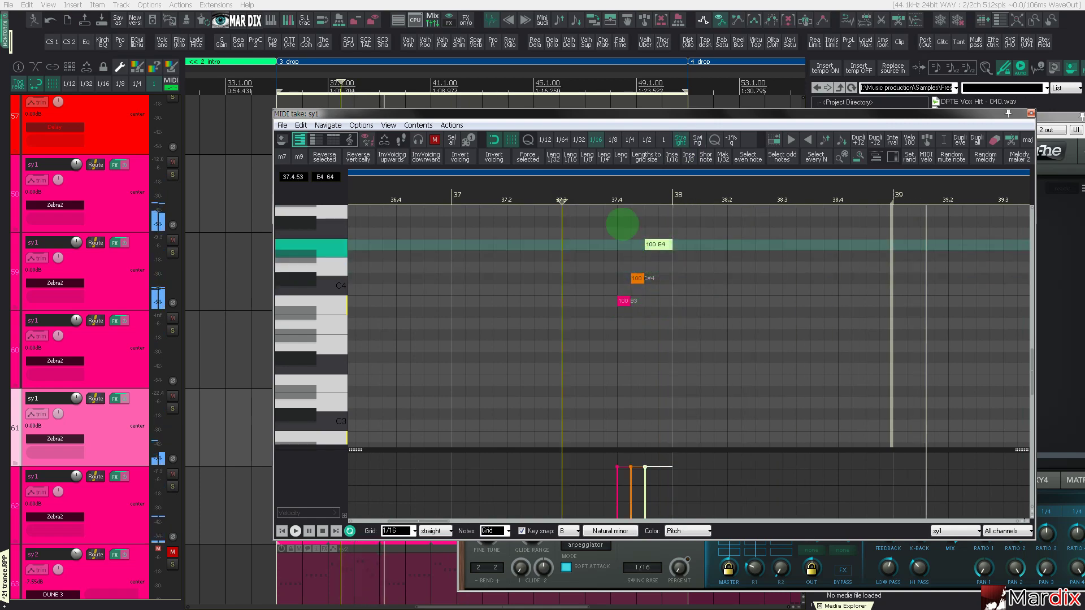
pyautogui.click(574, 199)
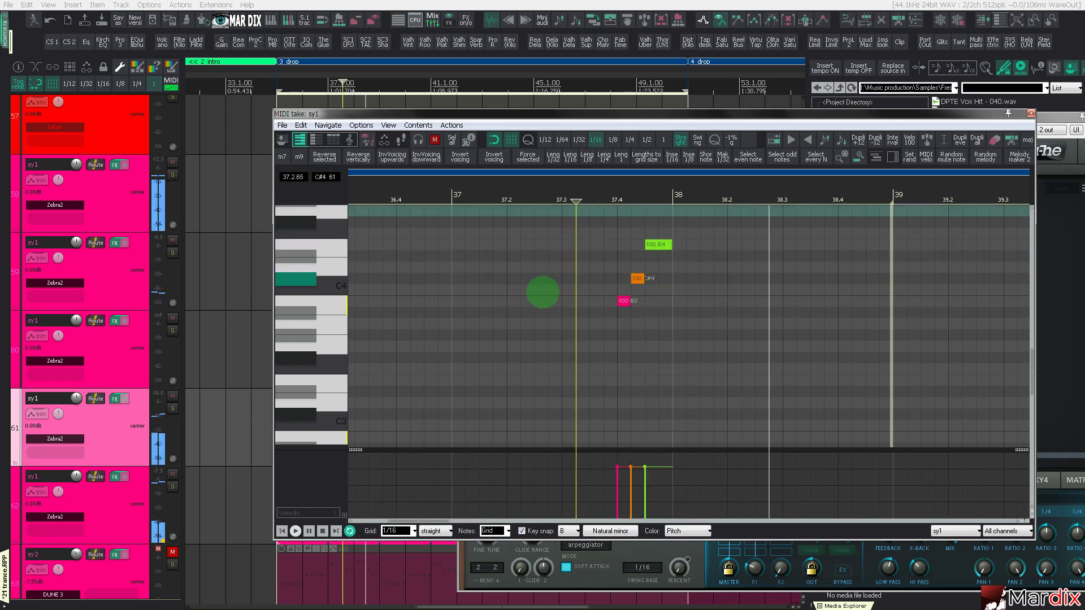
pyautogui.press('Escape')
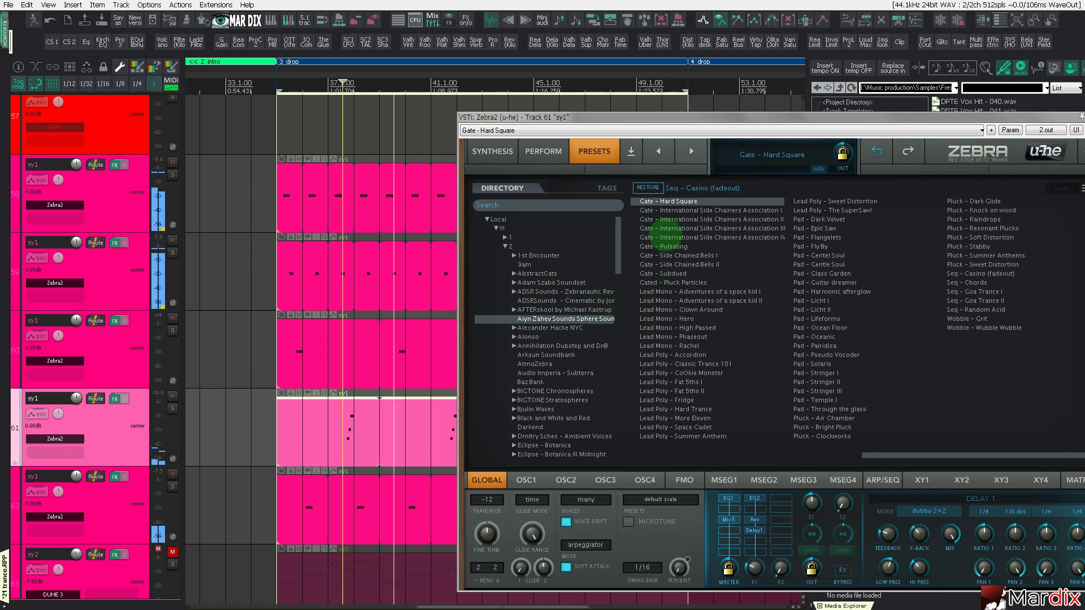
# Step: Audition Gated - Pluck Particles and Lead Mono - Adventures of a space kid I and II on track 61's edited clip
pyautogui.click(691, 270)
pyautogui.click(690, 282)
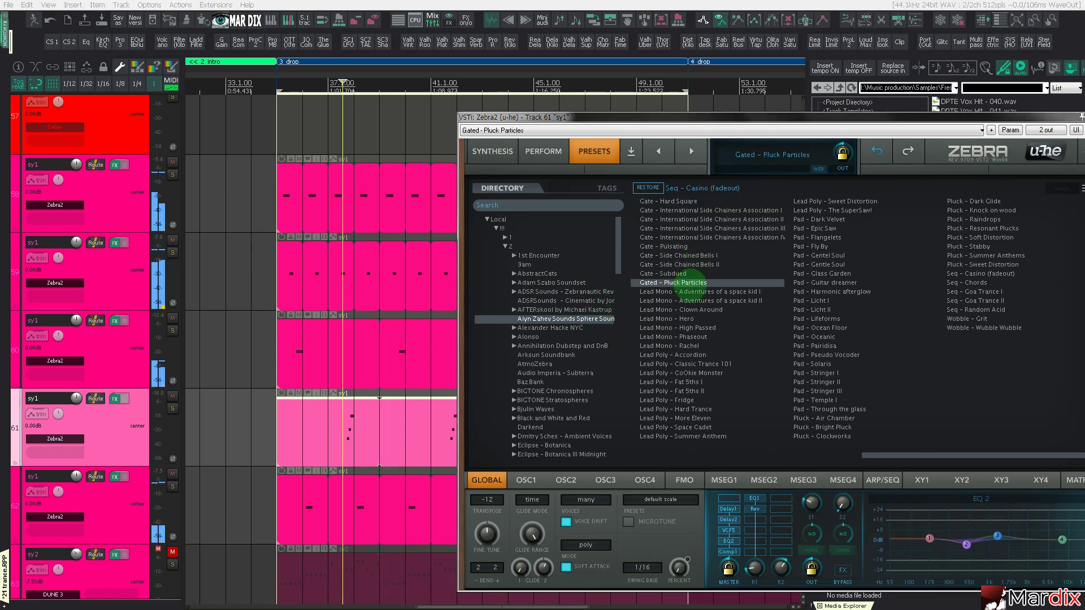
pyautogui.click(656, 292)
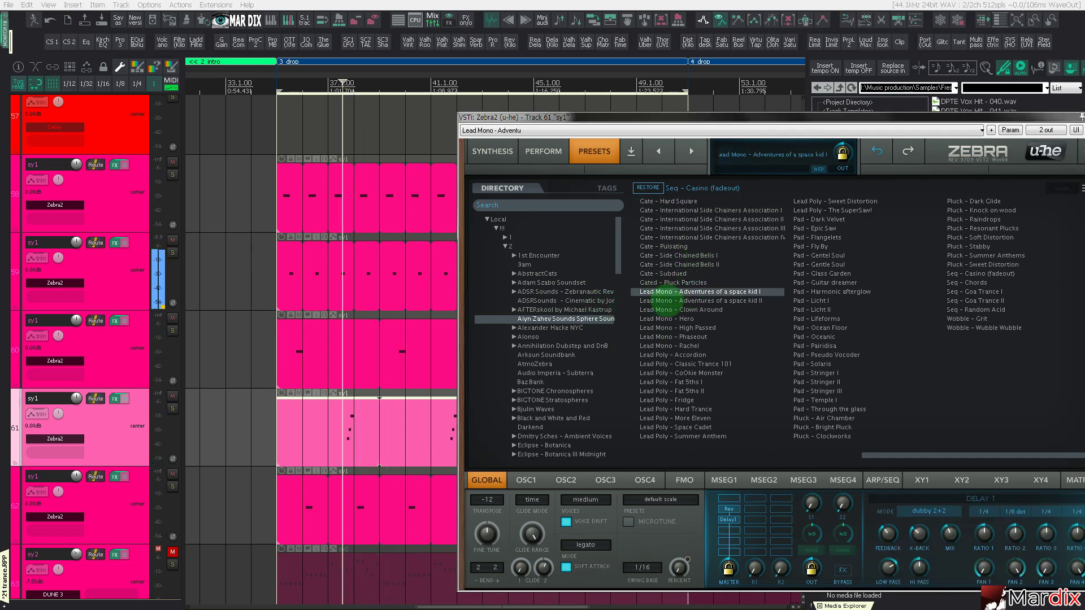
pyautogui.click(674, 300)
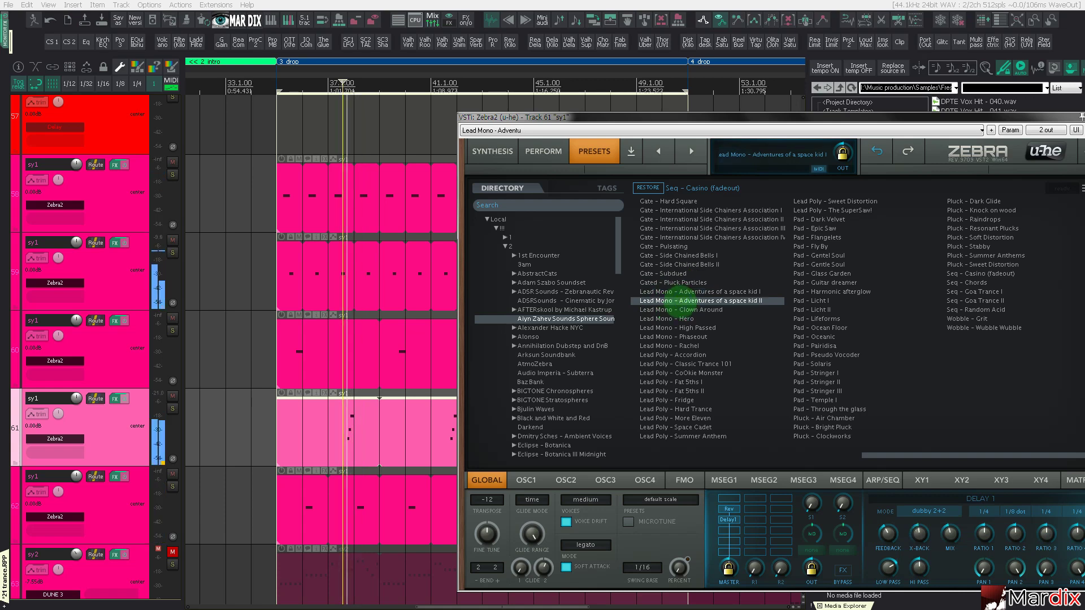
# Step: Solo track 61 to audition Lead Mono - Hero, and compare it in the full mix from the start of the drop
pyautogui.click(173, 408)
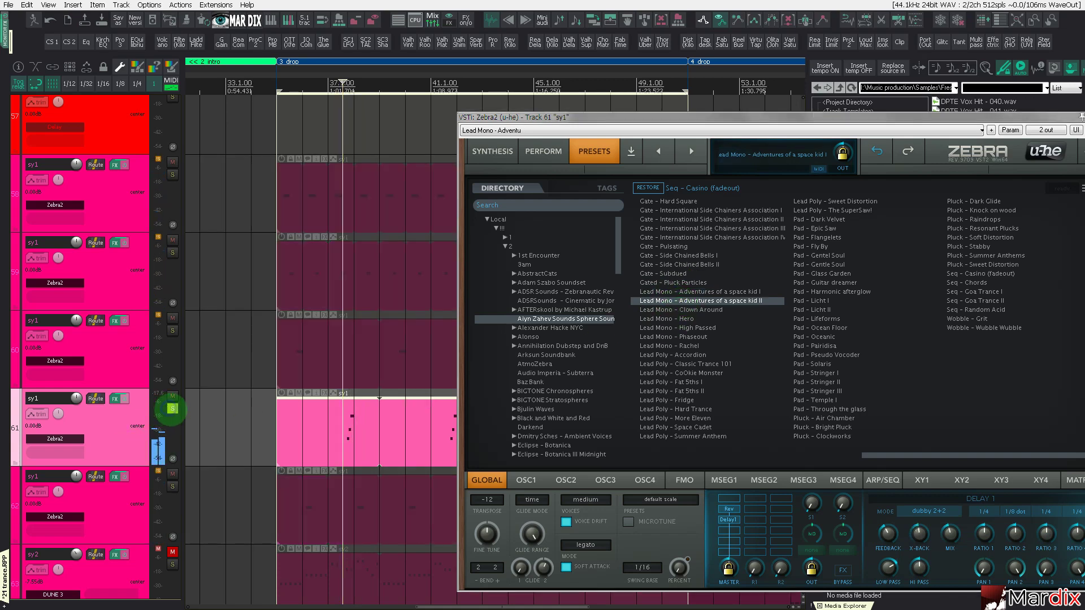
pyautogui.click(721, 318)
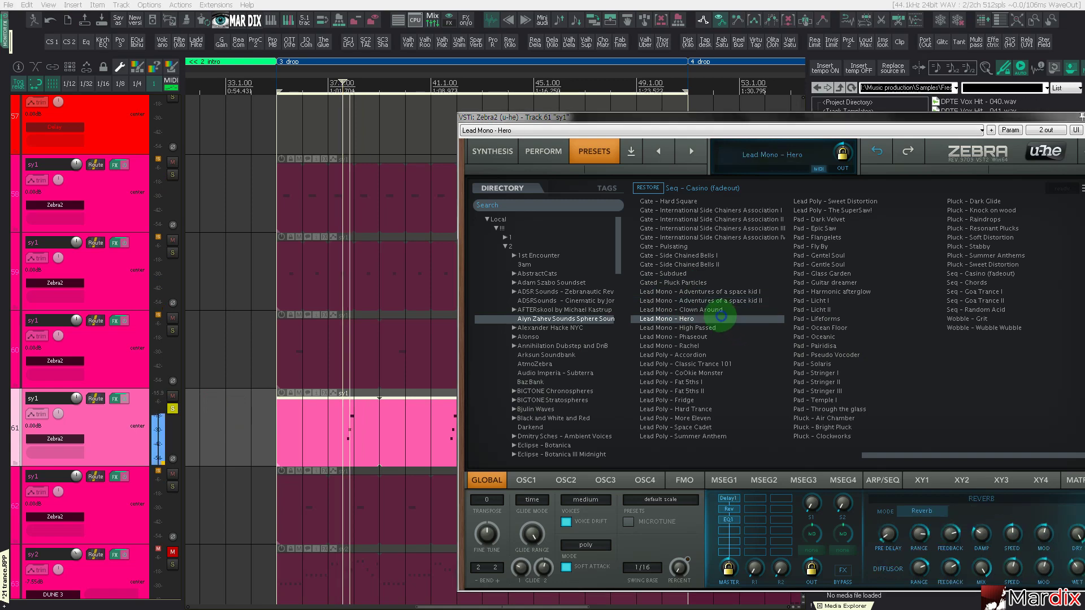
pyautogui.click(172, 409)
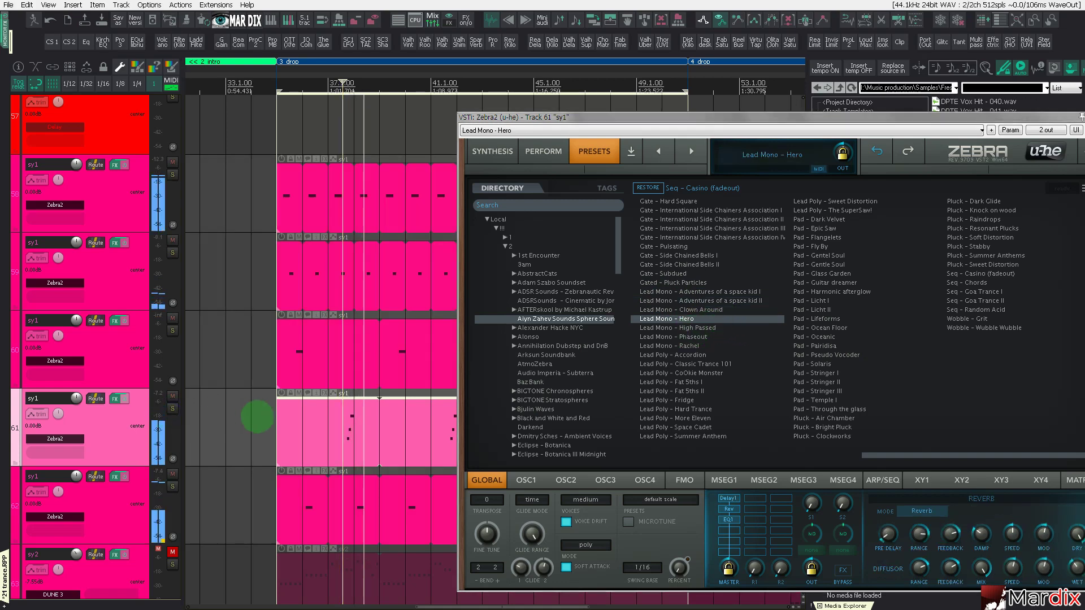
pyautogui.click(269, 421)
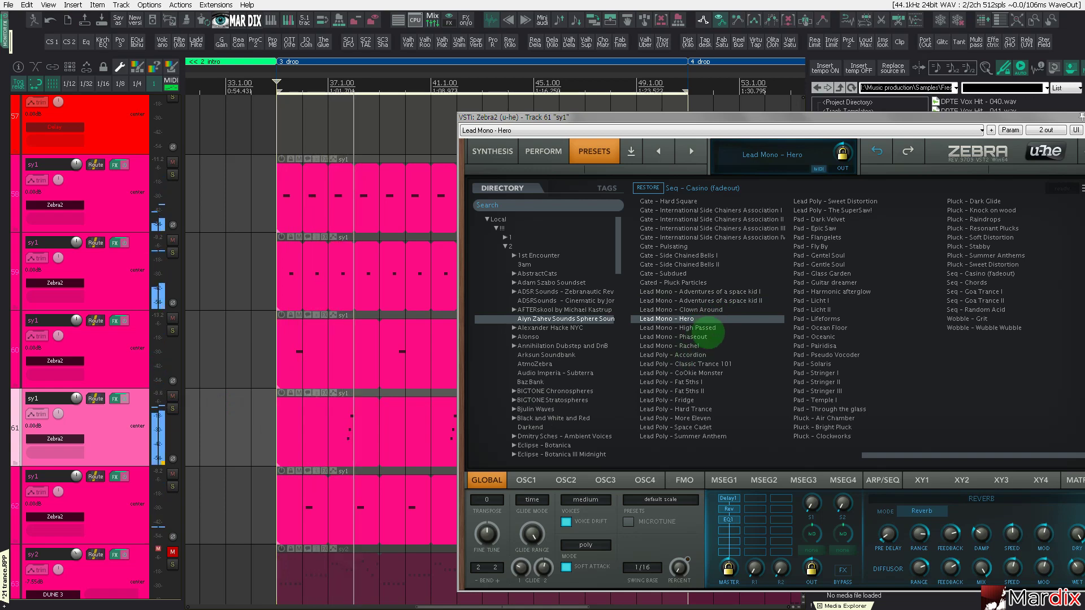
# Step: Audition Lead Mono - High Passed, Phaseout and Rachel, and Pluck - Air Chamber on track 61, playing from bar 37
pyautogui.click(713, 328)
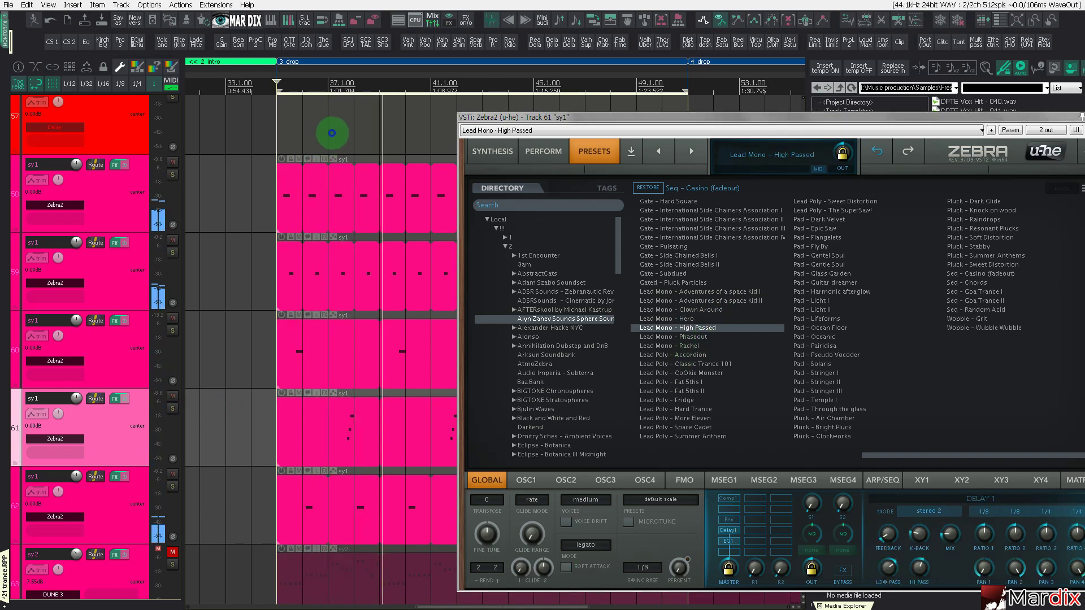
pyautogui.click(328, 135)
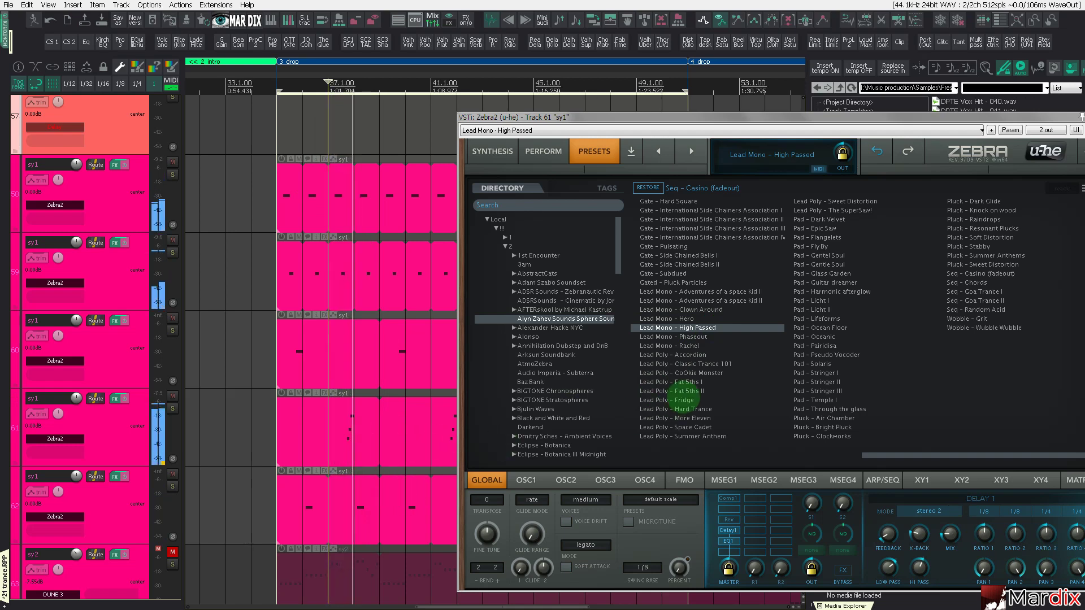
pyautogui.click(694, 338)
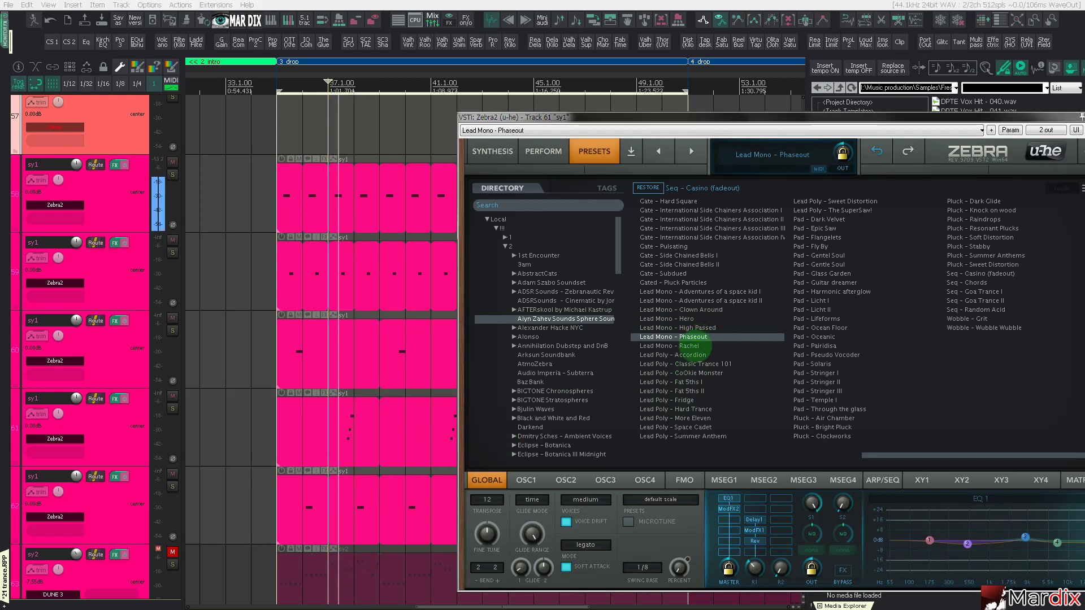
pyautogui.click(697, 346)
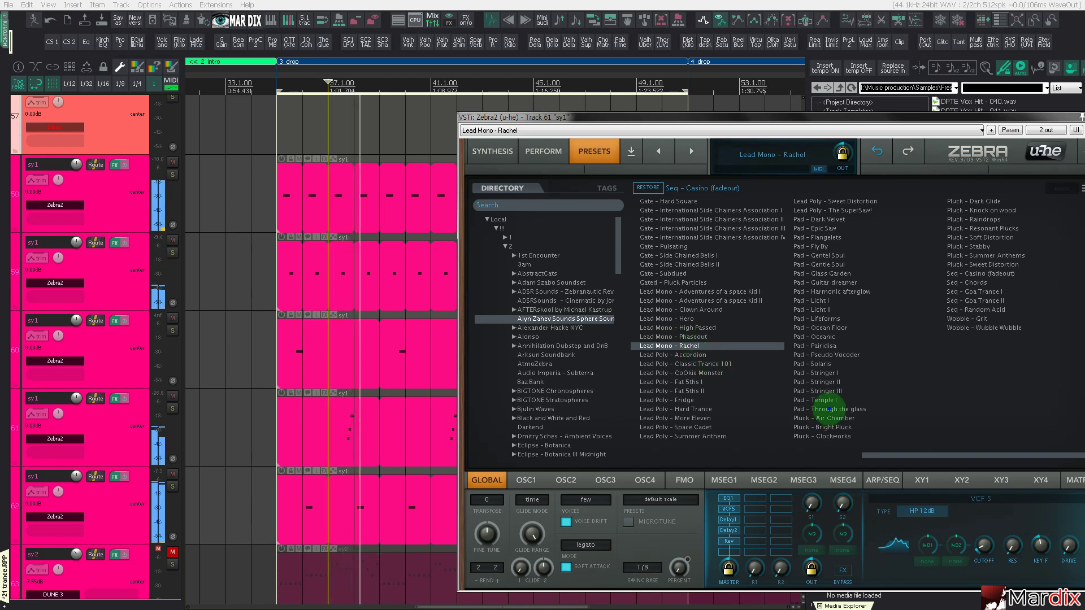
pyautogui.click(831, 409)
pyautogui.click(827, 418)
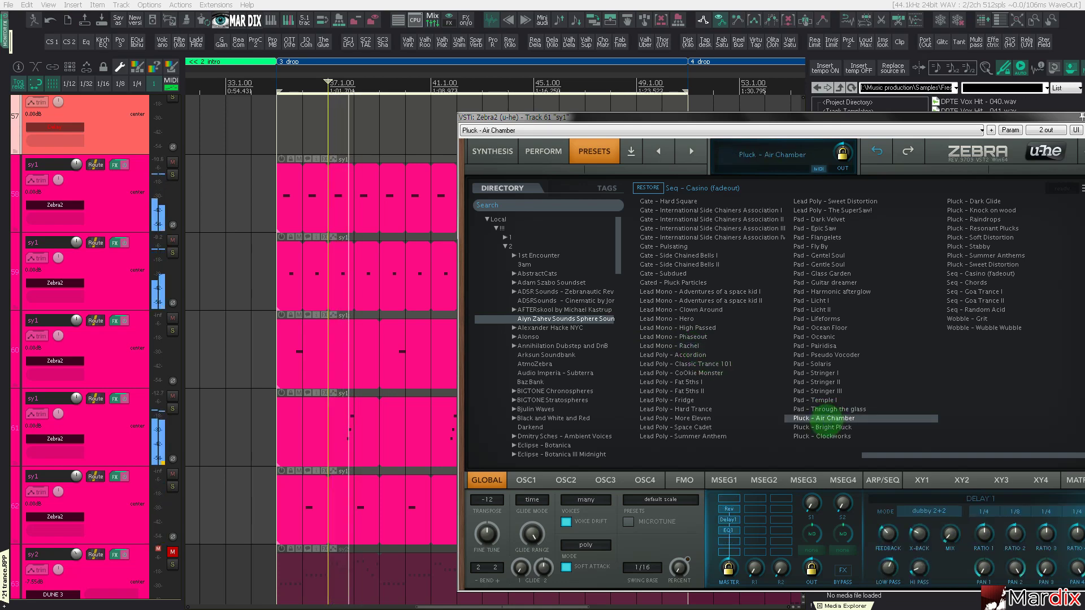
# Step: Audition AH-NYC Astroland and AH-NYC Below The Belly Of The Beast from the NYC soundset's Brooklyn folder
pyautogui.click(514, 327)
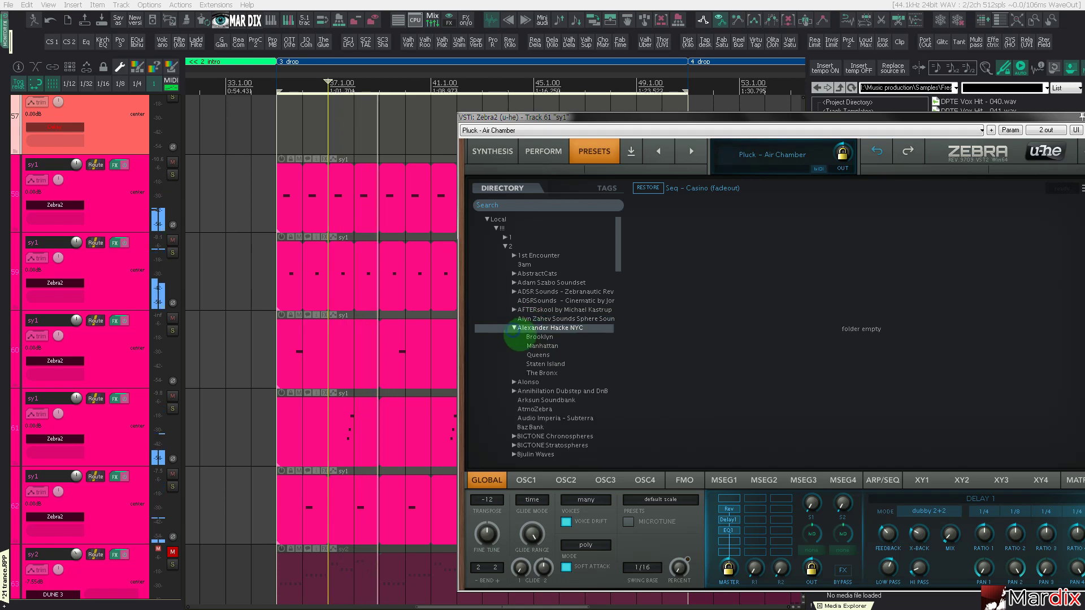
pyautogui.click(539, 337)
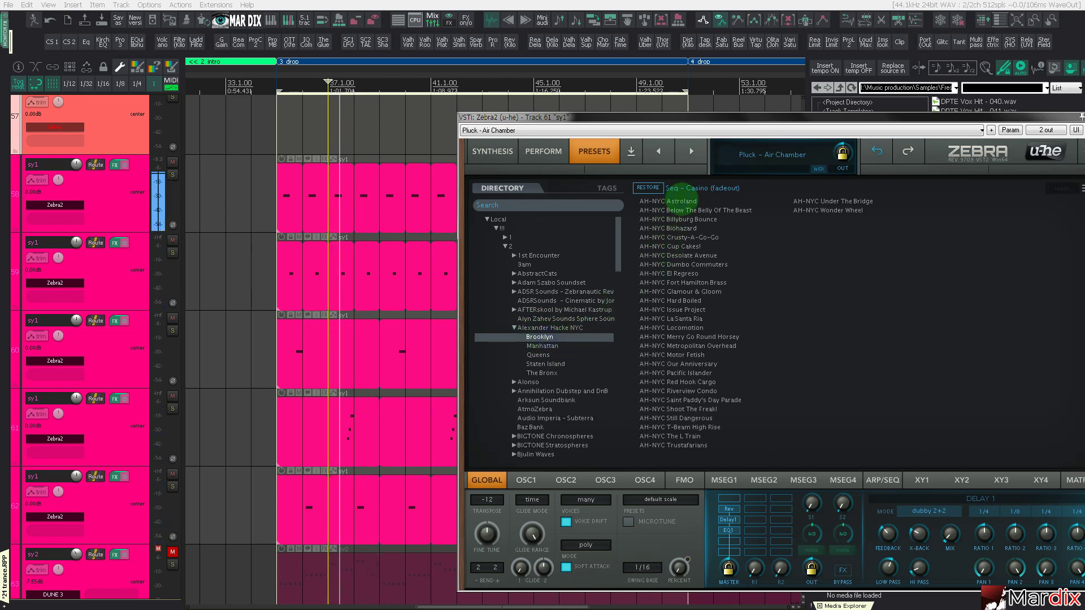
pyautogui.click(682, 200)
pyautogui.click(690, 210)
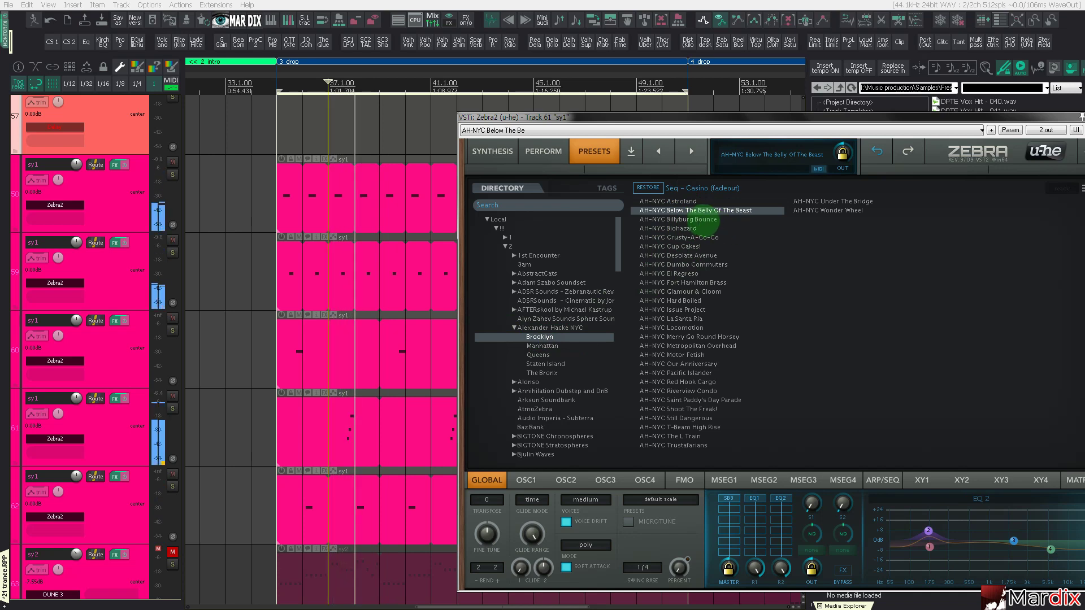
# Step: Look through the Manhattan presets, and audition Seq - Zombie Attack from the Alonso soundset's Seqs folder
pyautogui.click(542, 346)
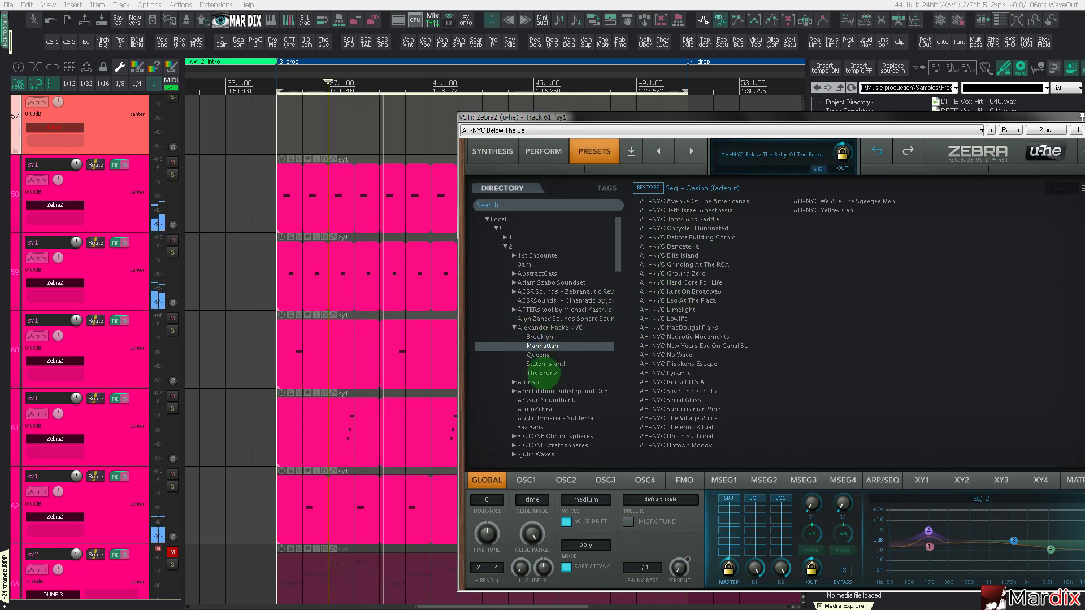
pyautogui.click(513, 382)
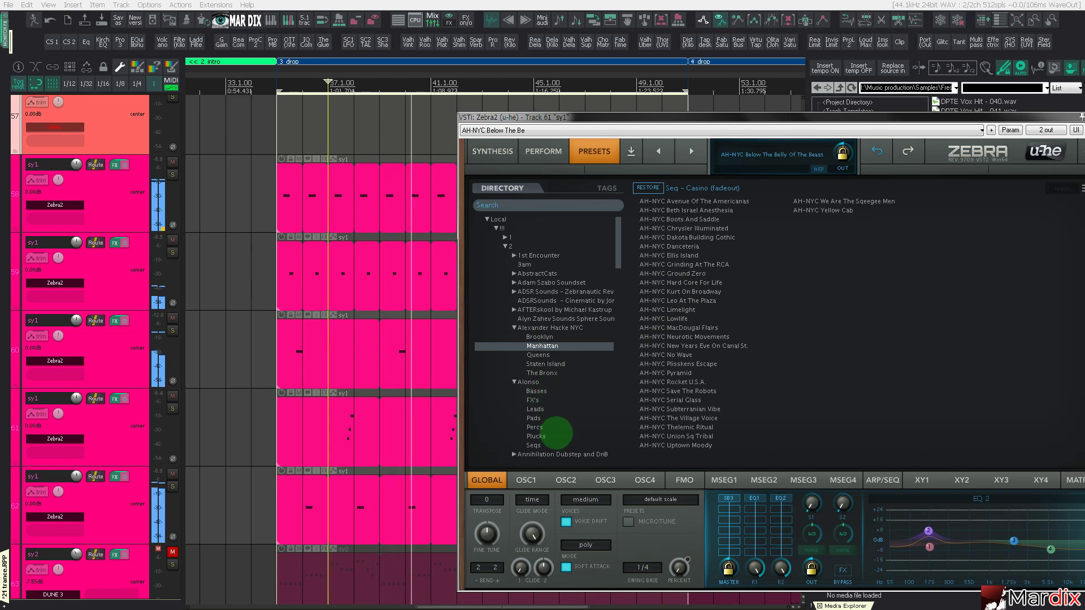
pyautogui.click(534, 446)
pyautogui.click(665, 391)
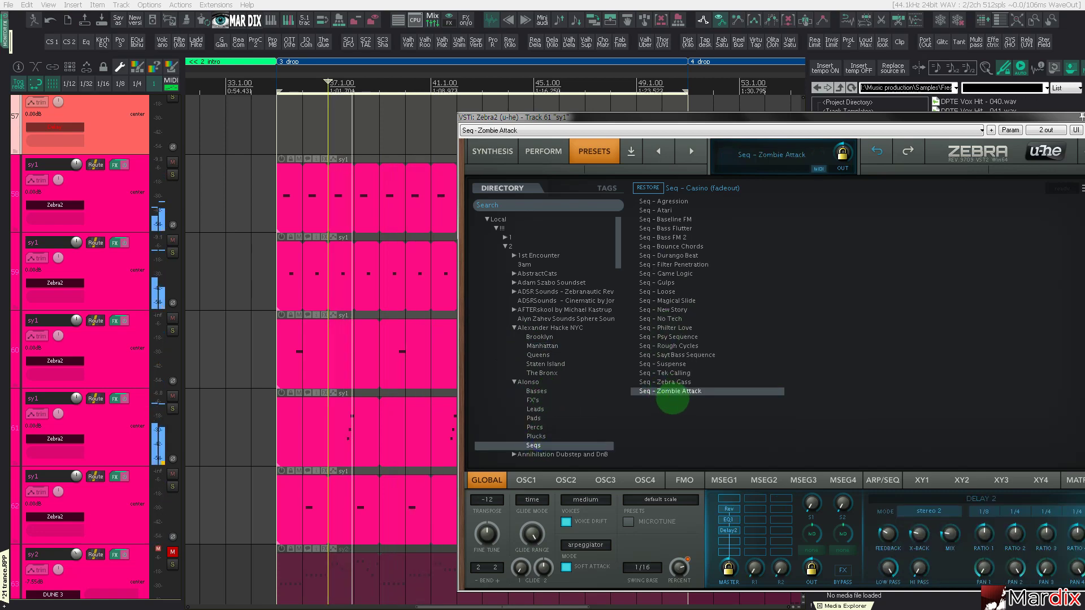
# Step: In track 61's MIDI item, lengthen the B3 note at 37.4 to 38.2 and delete the C#4 and E4 notes
pyautogui.doubleClick(416, 424)
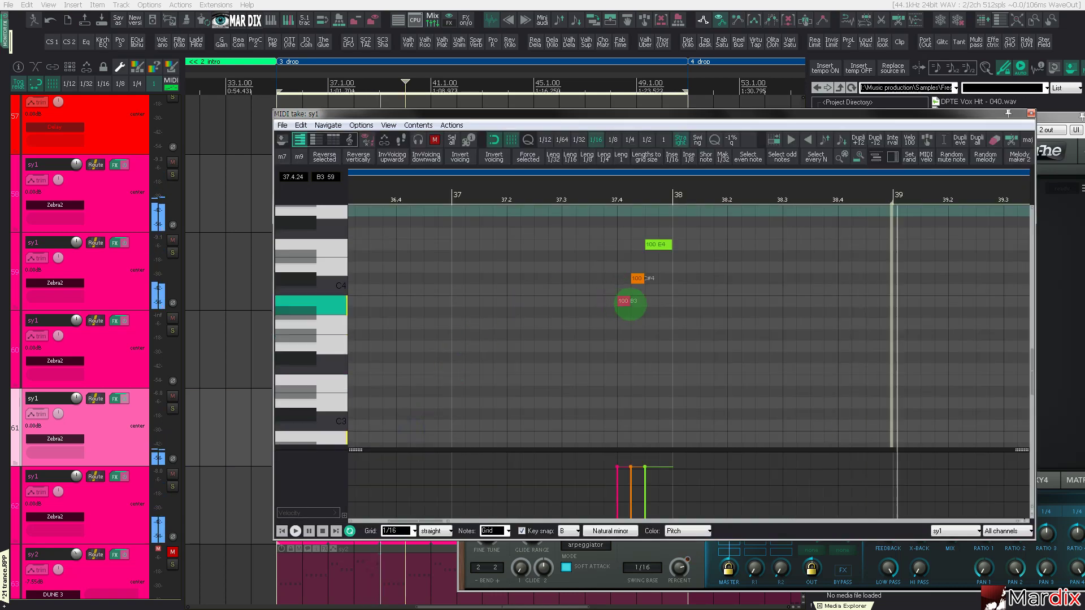
pyautogui.click(634, 302)
pyautogui.moveTo(715, 301); pyautogui.dragTo(727, 301)
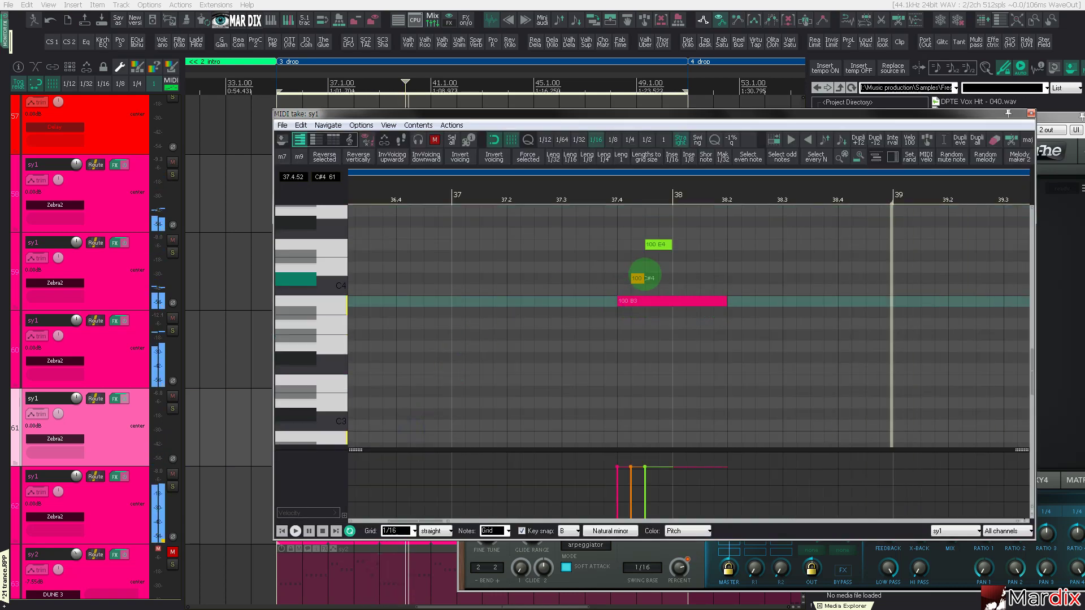
pyautogui.doubleClick(638, 278)
pyautogui.doubleClick(657, 247)
pyautogui.press('Escape')
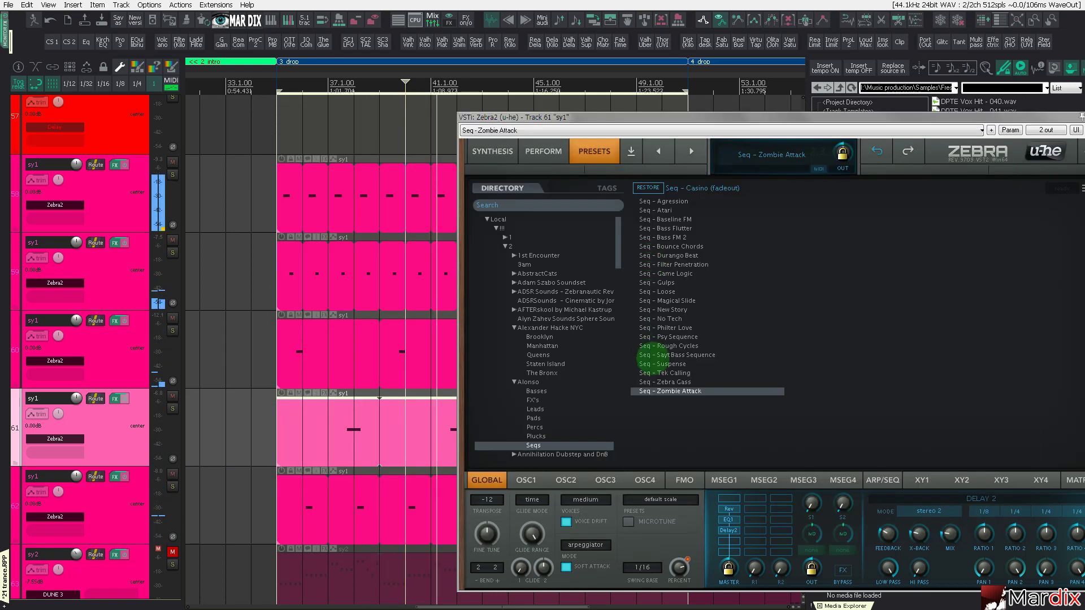
# Step: Audition Seq - Zebra Gass and Seq - Tek Calling from bar 37, and load Seq - Suspense on track 61
pyautogui.click(663, 382)
pyautogui.click(330, 121)
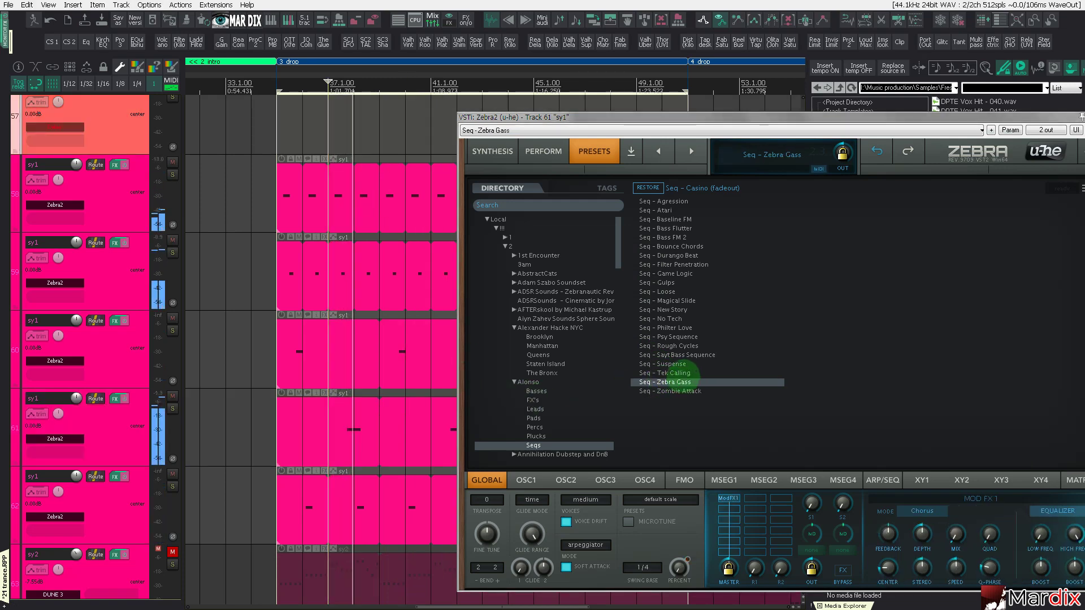
pyautogui.click(681, 374)
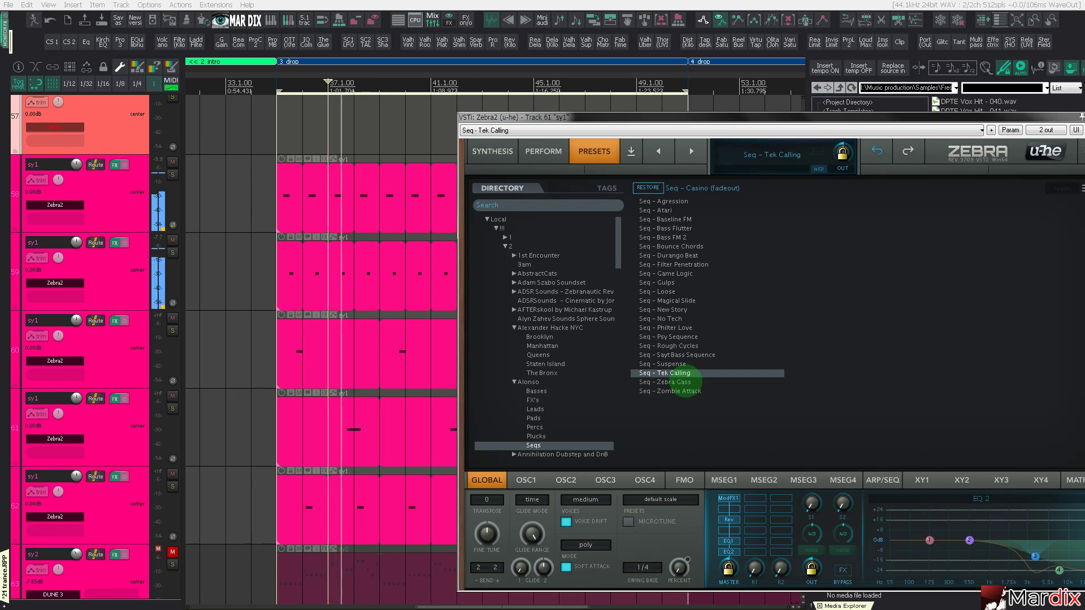
pyautogui.click(678, 364)
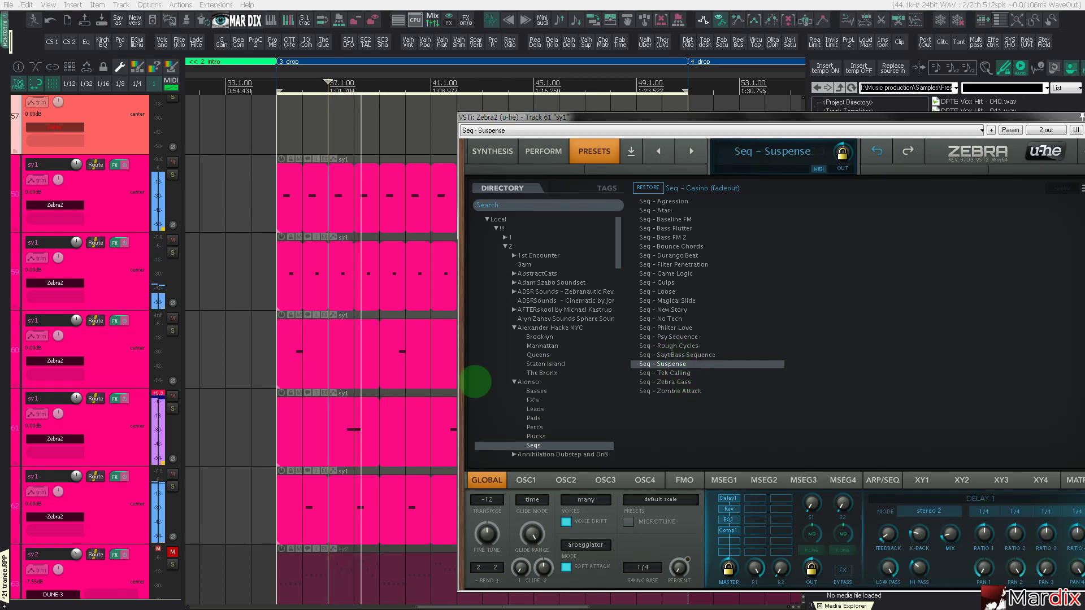
# Step: Shorten track 61's B3 note to one beat, and play the drop from bar 34
pyautogui.doubleClick(381, 408)
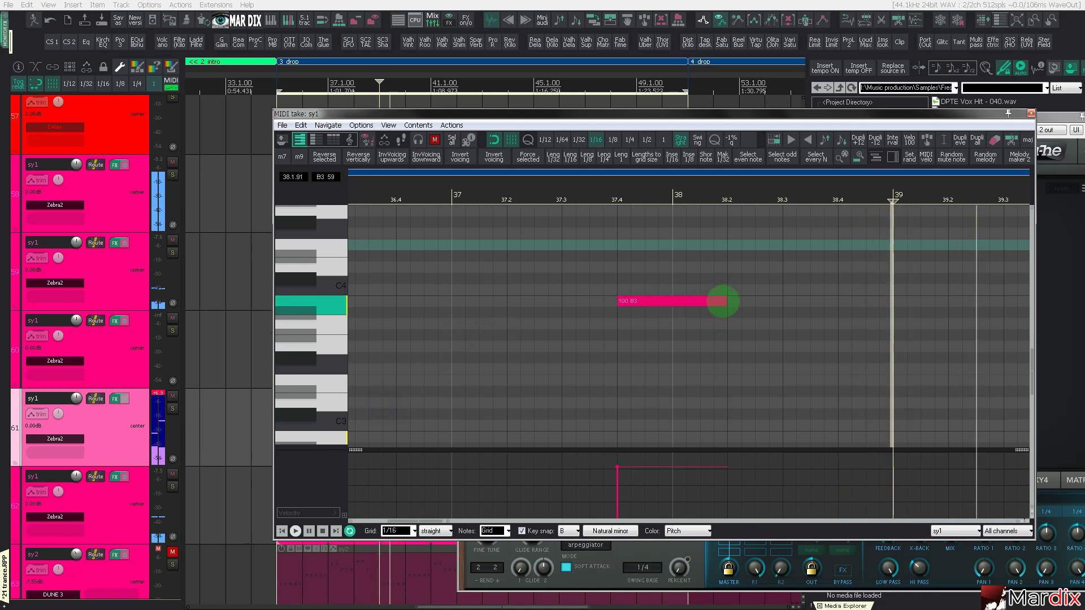
pyautogui.press('Escape')
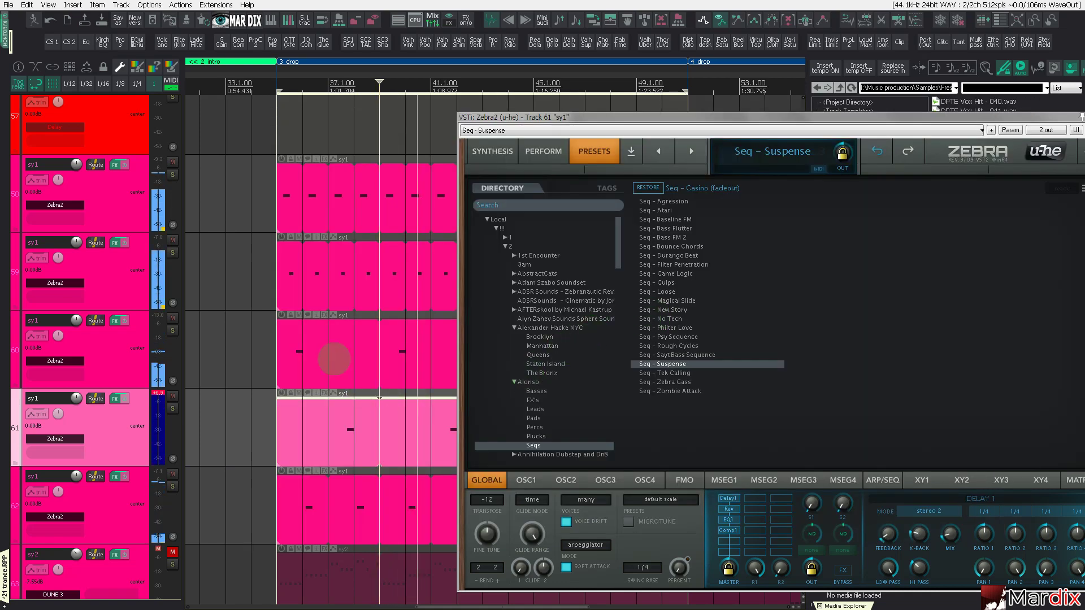
pyautogui.click(255, 205)
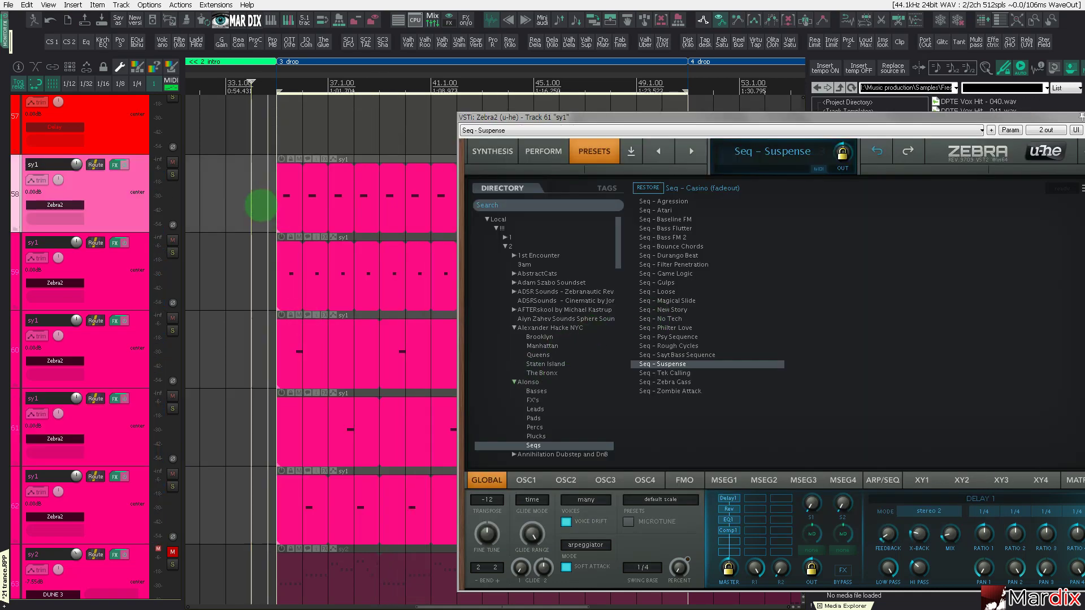
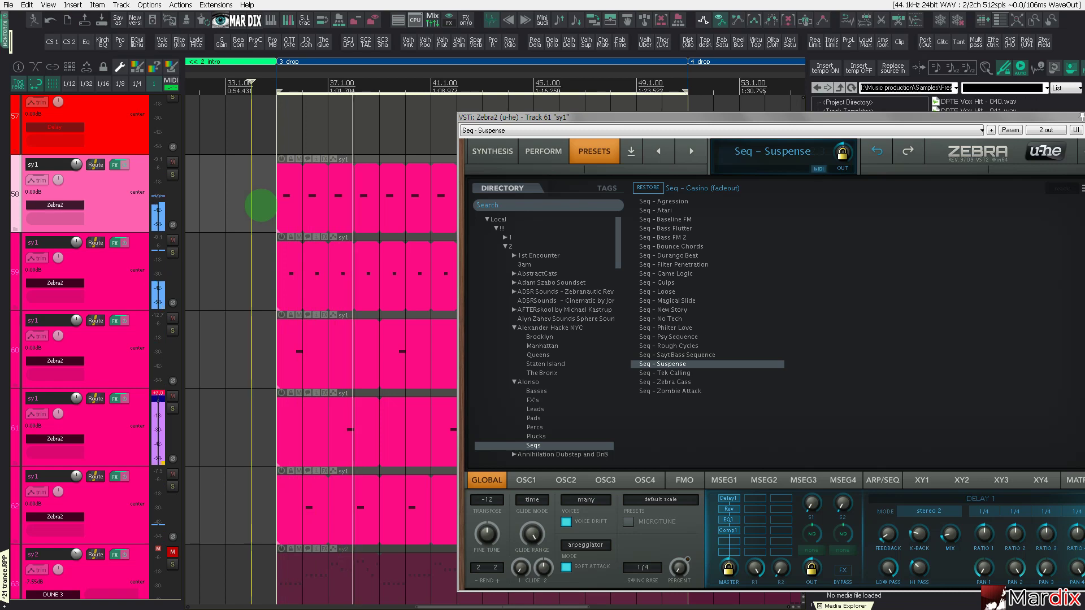
# Step: Duplicate track 61 and move the B3 note in the copy to 38.2, playing from the start of the drop
pyautogui.click(117, 419)
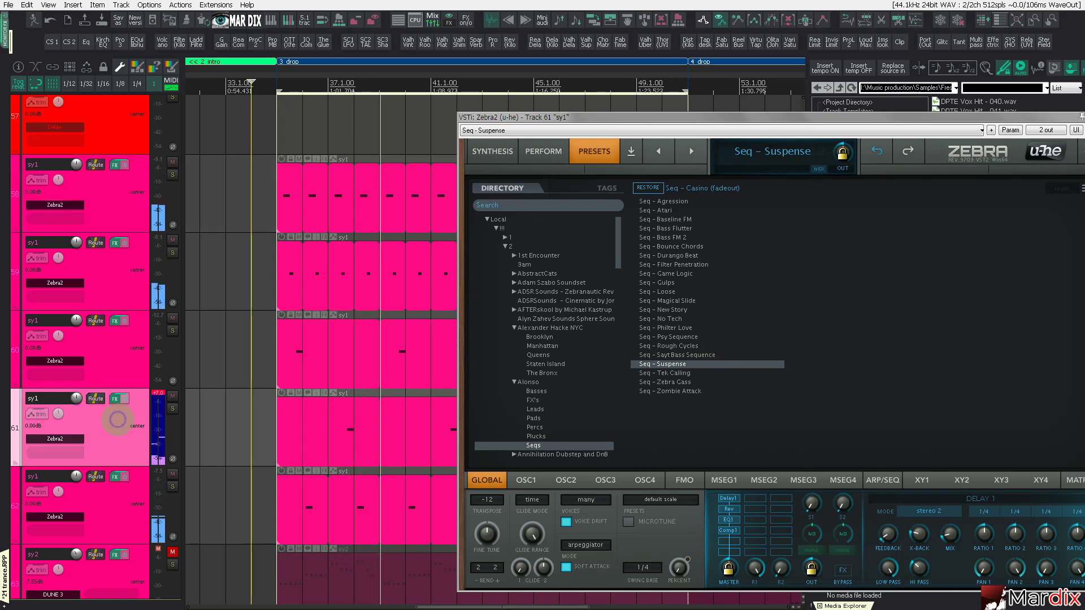
pyautogui.hotkey('ctrl', 'd')
pyautogui.click(364, 504)
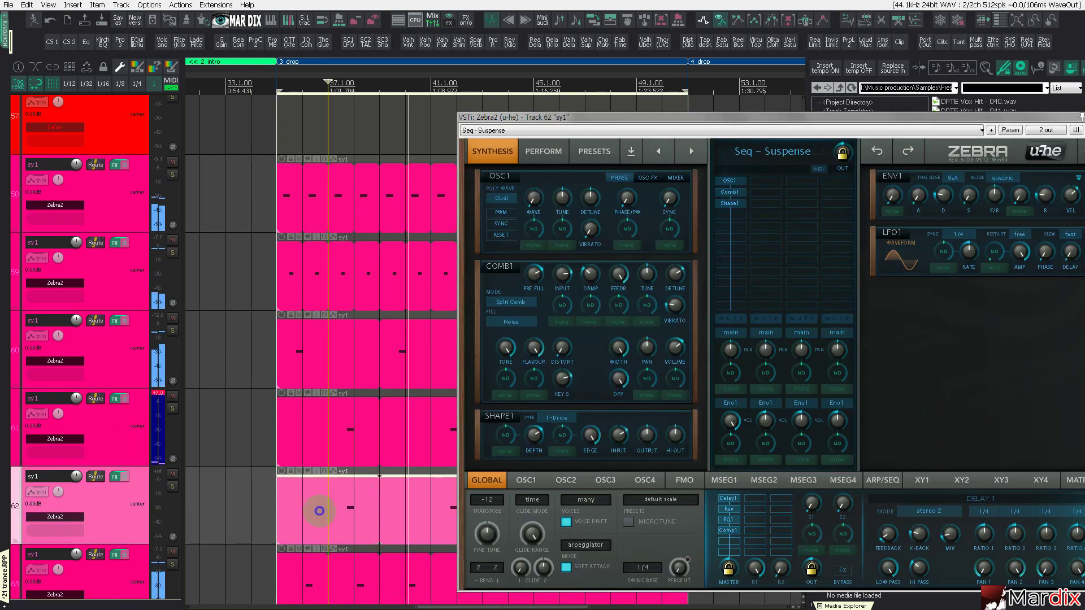
pyautogui.doubleClick(320, 511)
pyautogui.moveTo(657, 301); pyautogui.dragTo(763, 304)
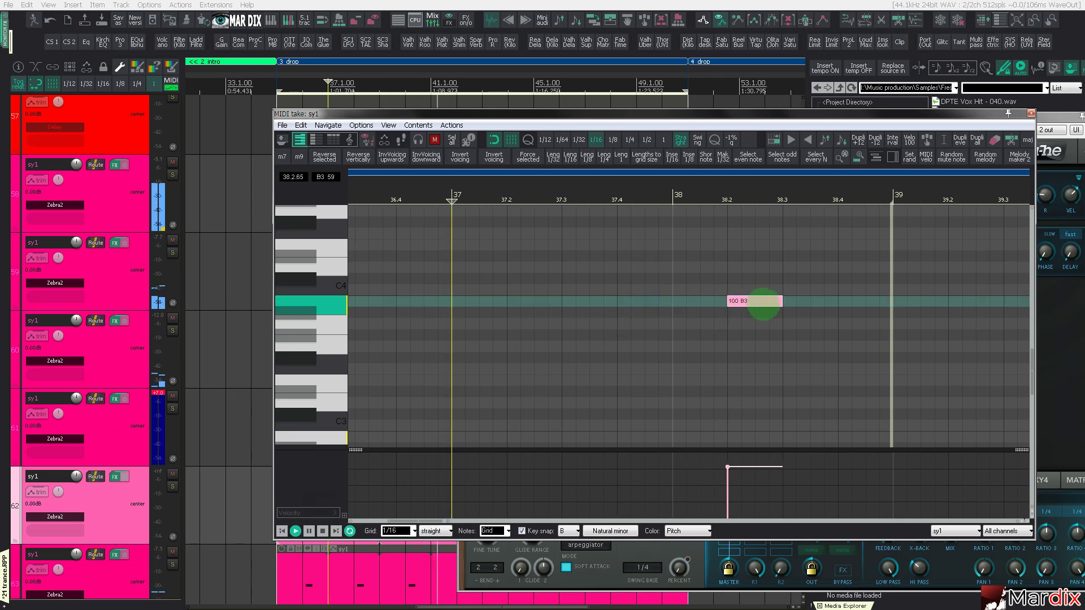
pyautogui.press('Escape')
pyautogui.click(264, 473)
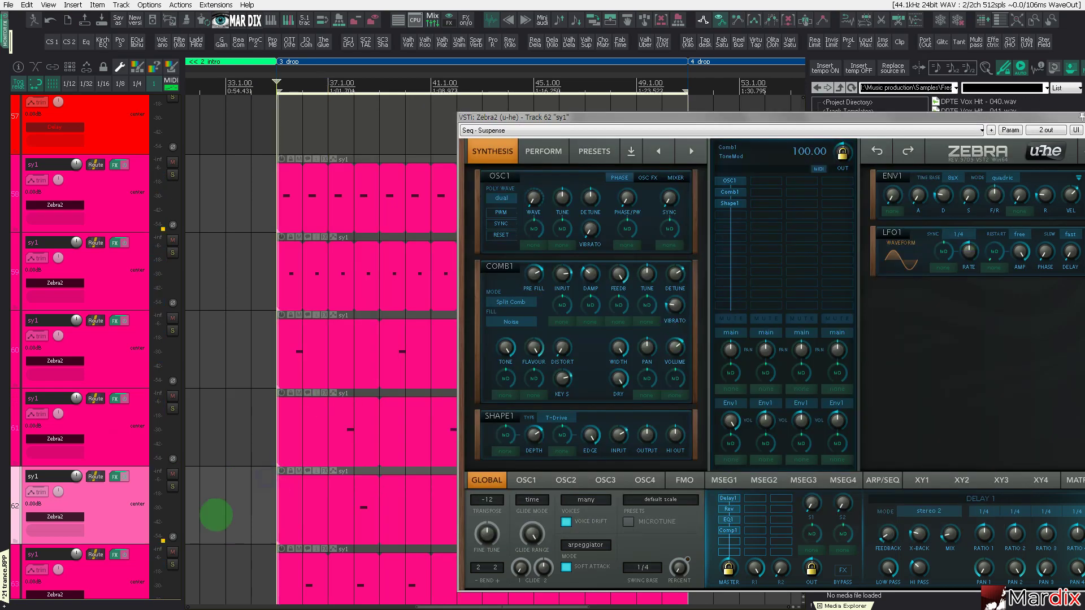
# Step: Open the Zebra2 preset browser on track 62 and audition Seq - Sayt Bass Sequence from bar 37
pyautogui.click(108, 511)
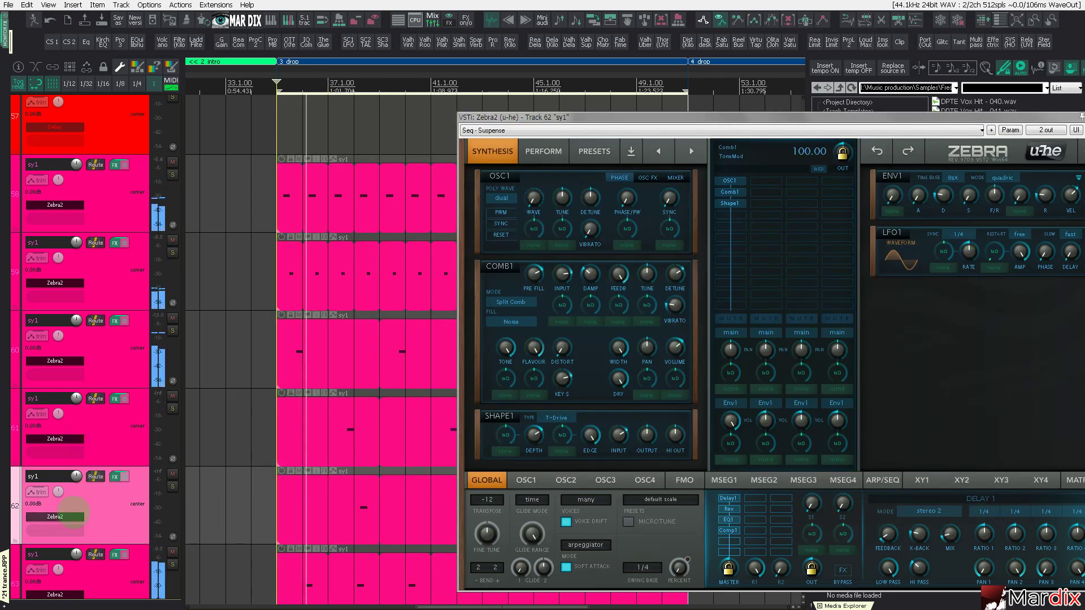
pyautogui.press('Escape')
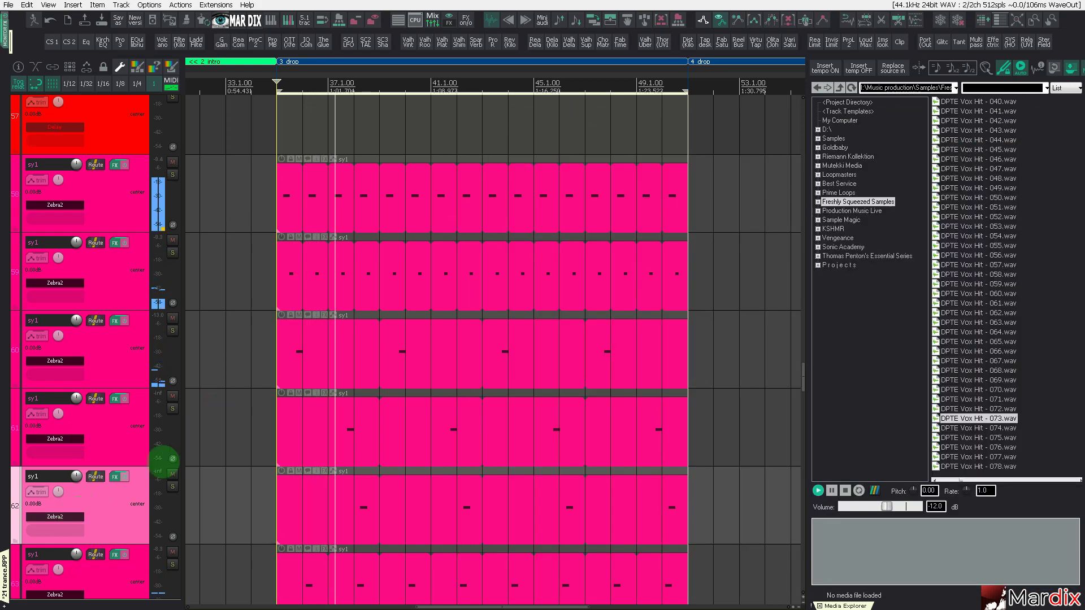
pyautogui.press('f')
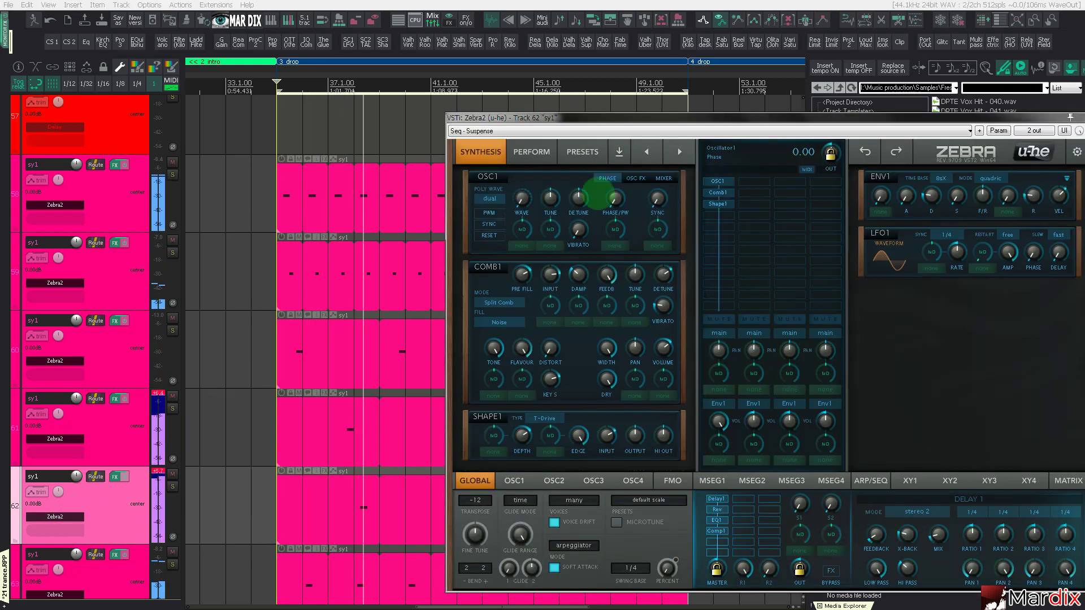
pyautogui.click(584, 152)
pyautogui.click(655, 356)
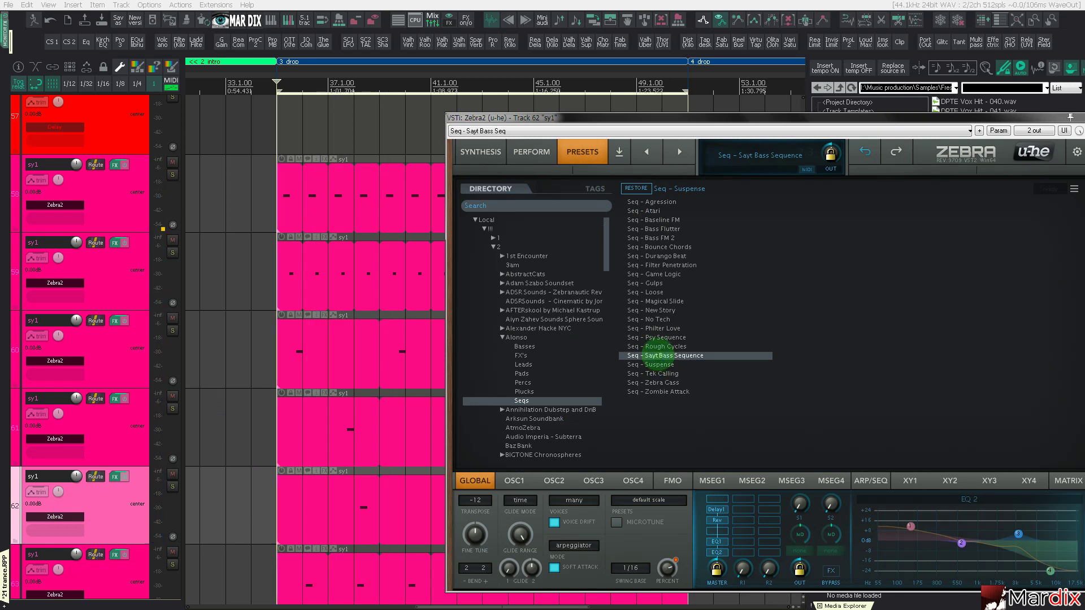
pyautogui.click(323, 136)
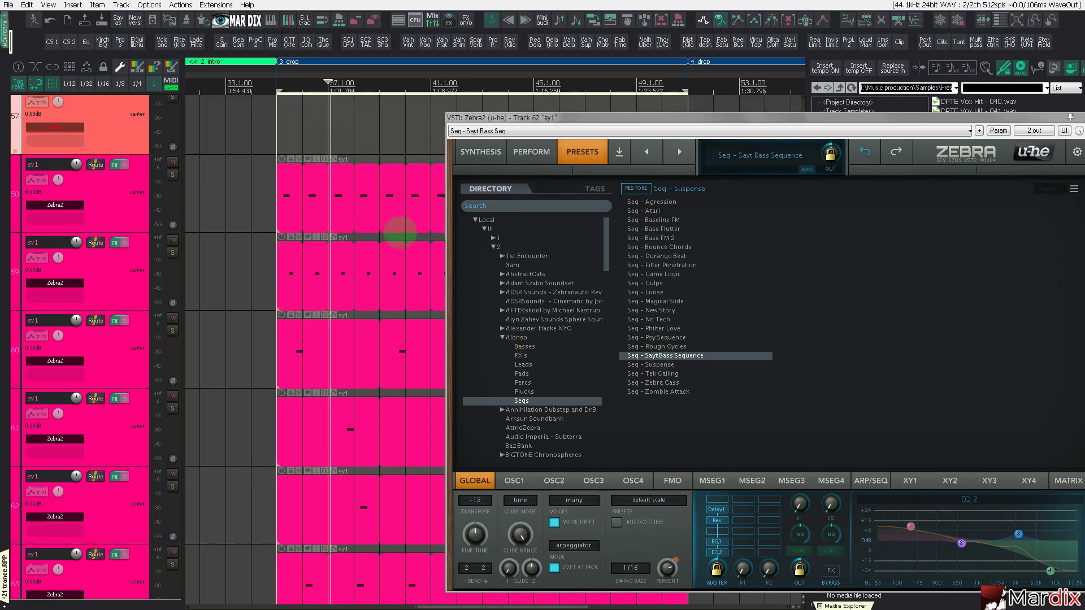
# Step: Set the arrange grid to 1/16 and move the playback start to between bars 37 and 38
pyautogui.scroll(3, 377, 388)
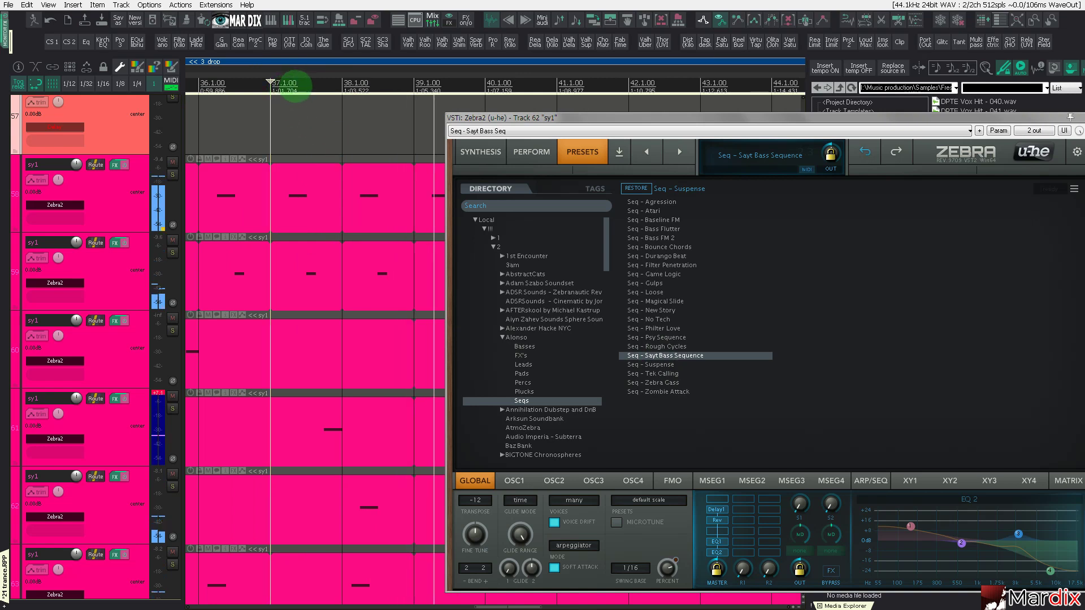
pyautogui.click(302, 213)
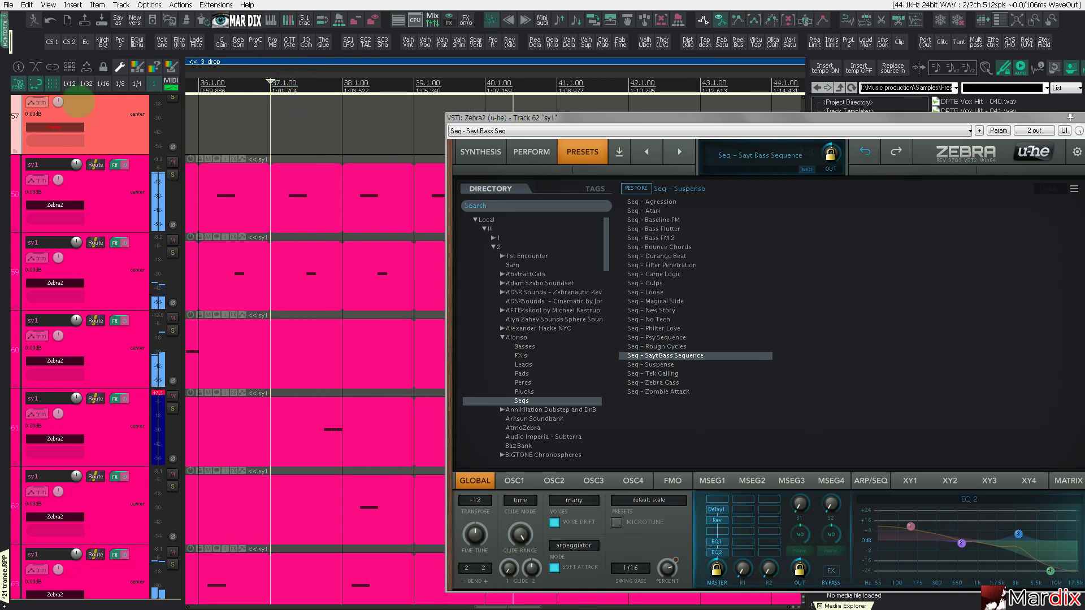
pyautogui.click(102, 83)
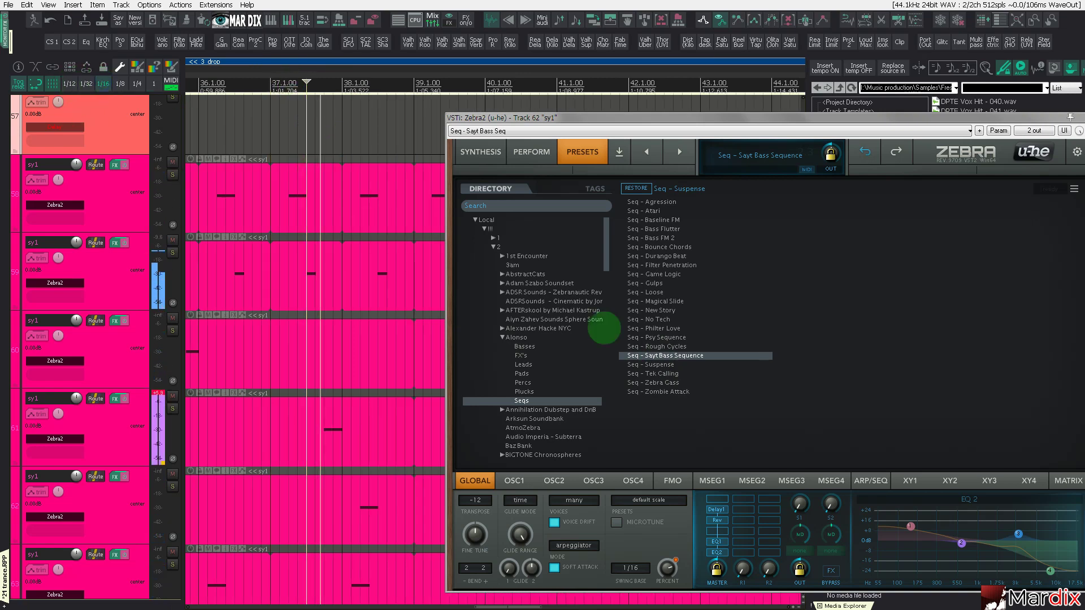
# Step: Compare Seq - Rough Cycles with Seq - Psy Sequence on track 62, and return to Rough Cycles
pyautogui.click(681, 347)
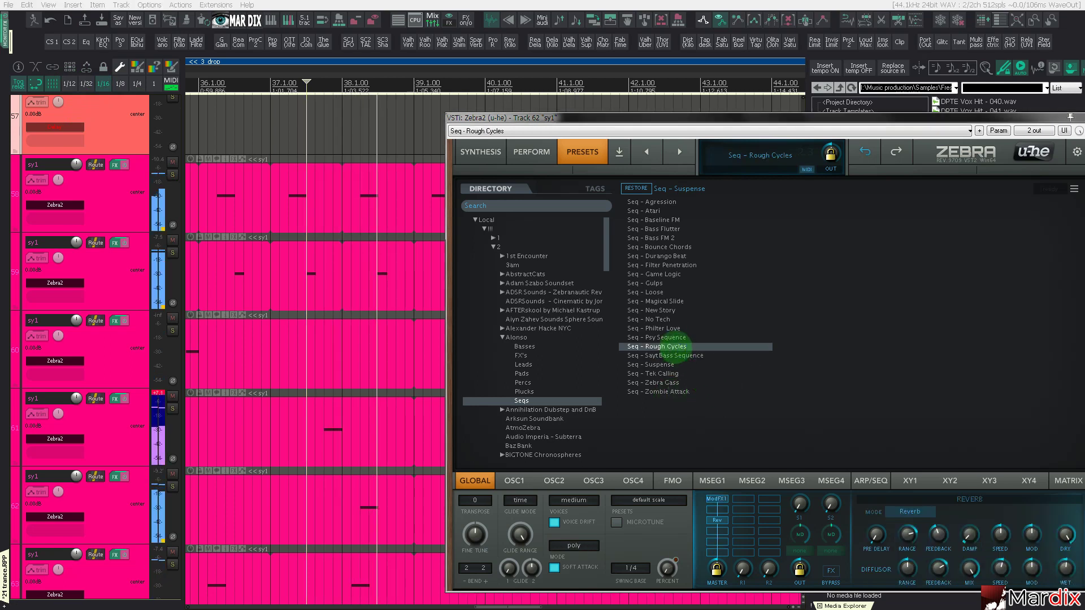
pyautogui.click(675, 337)
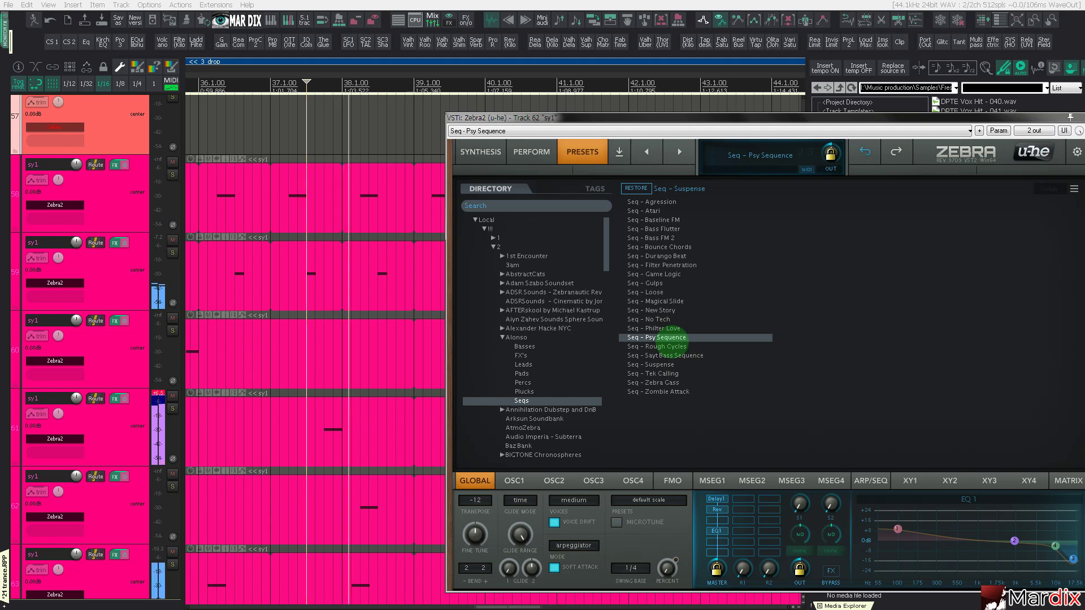
pyautogui.click(667, 346)
# Step: Transpose the note at 38.2 in track 62's MIDI item down to A3, and play it from just before 37.4
pyautogui.click(370, 512)
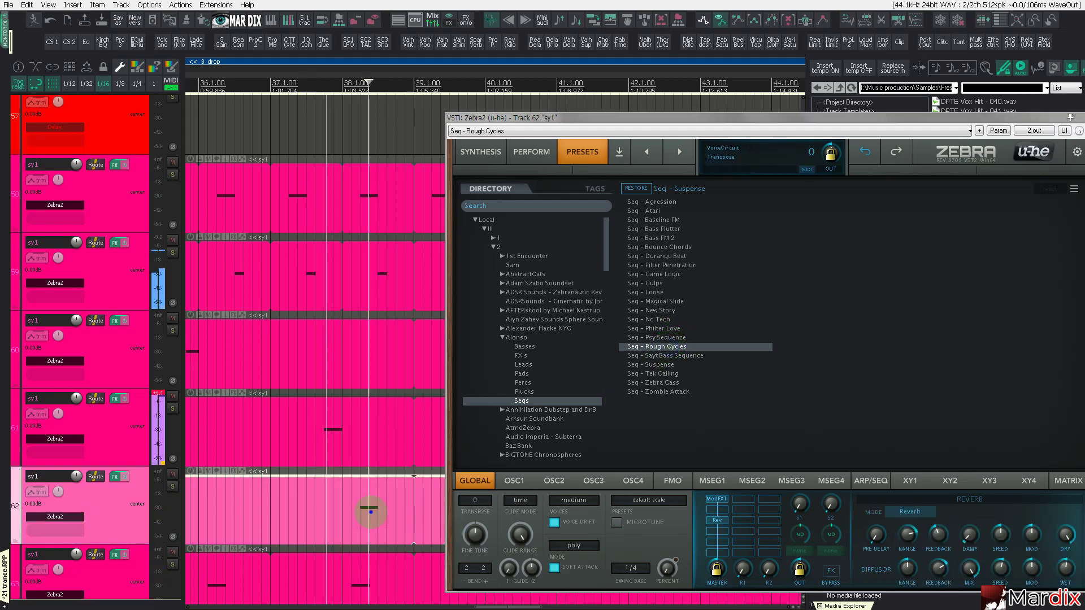
pyautogui.doubleClick(371, 512)
pyautogui.moveTo(765, 305); pyautogui.dragTo(755, 324)
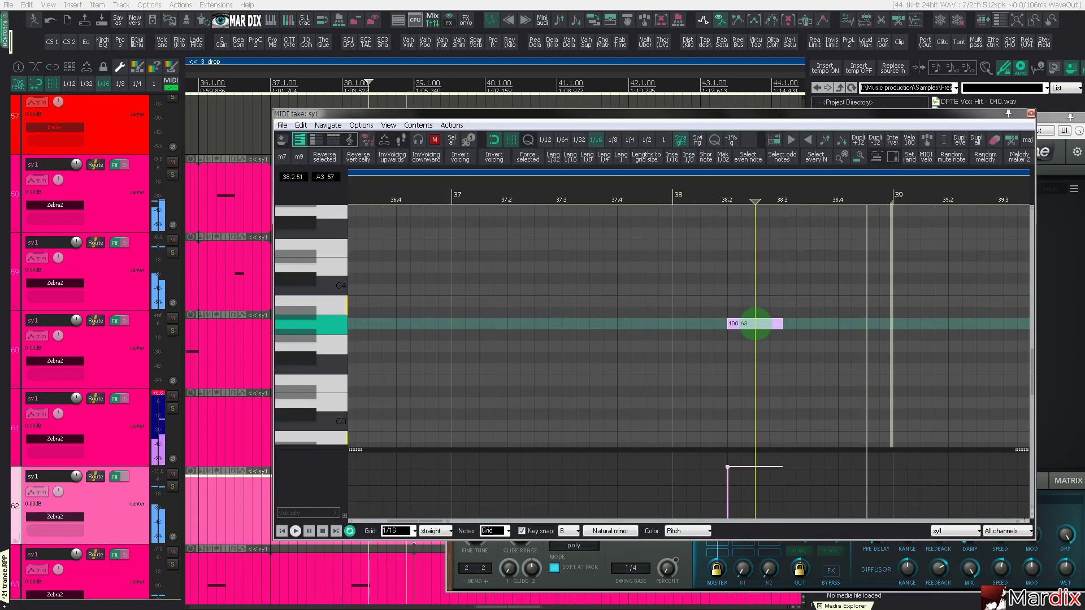
pyautogui.click(604, 211)
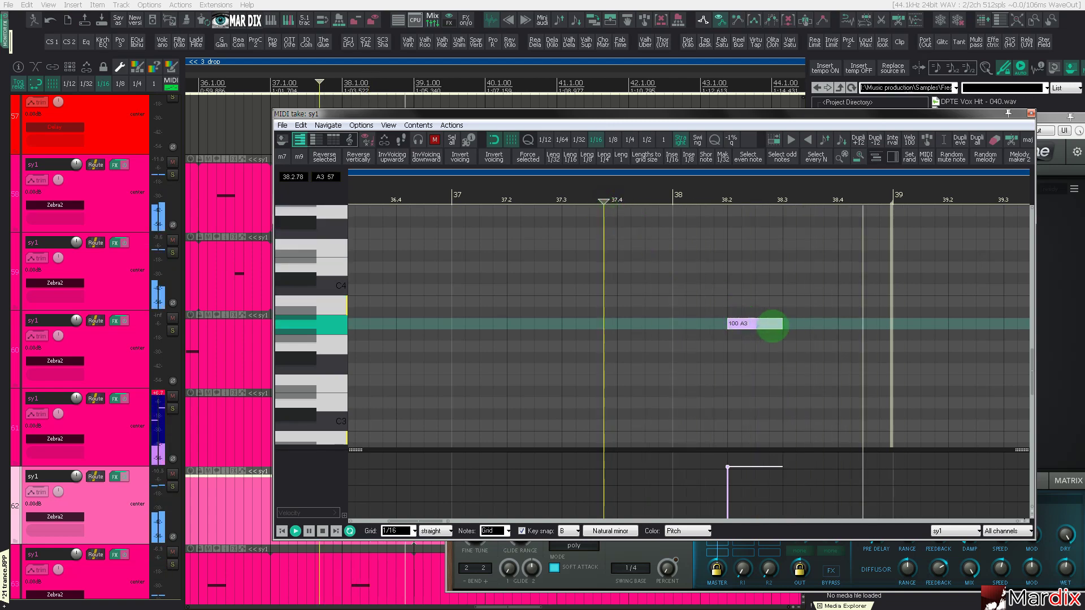
pyautogui.press('Escape')
# Step: Audition Seq - Psy Sequence, Philter Love, No Tech and New Story, and load Seq - Magical Slide on track 62
pyautogui.click(677, 337)
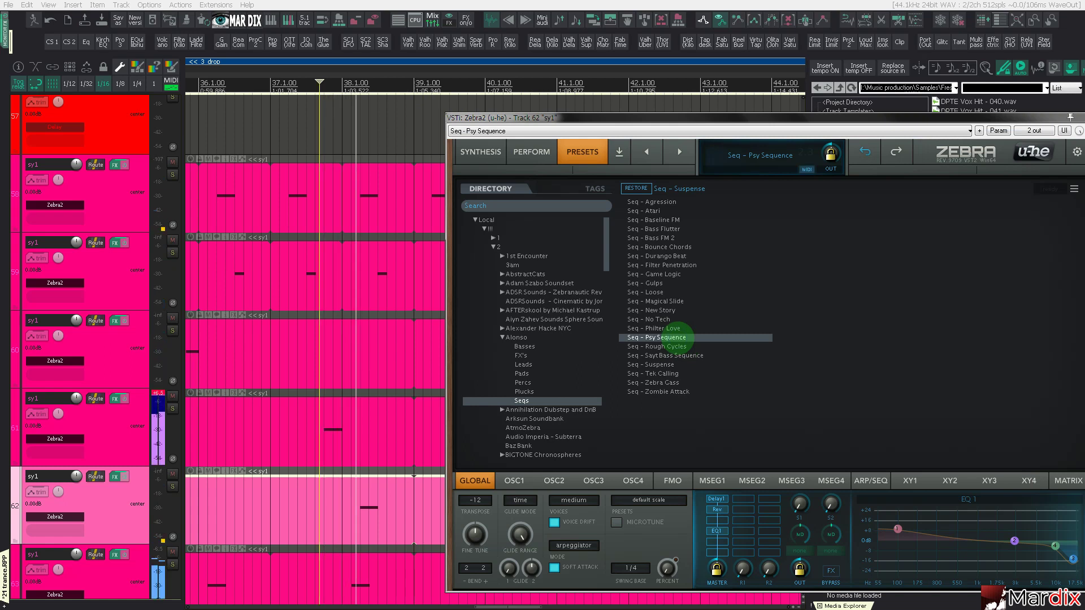
pyautogui.click(671, 329)
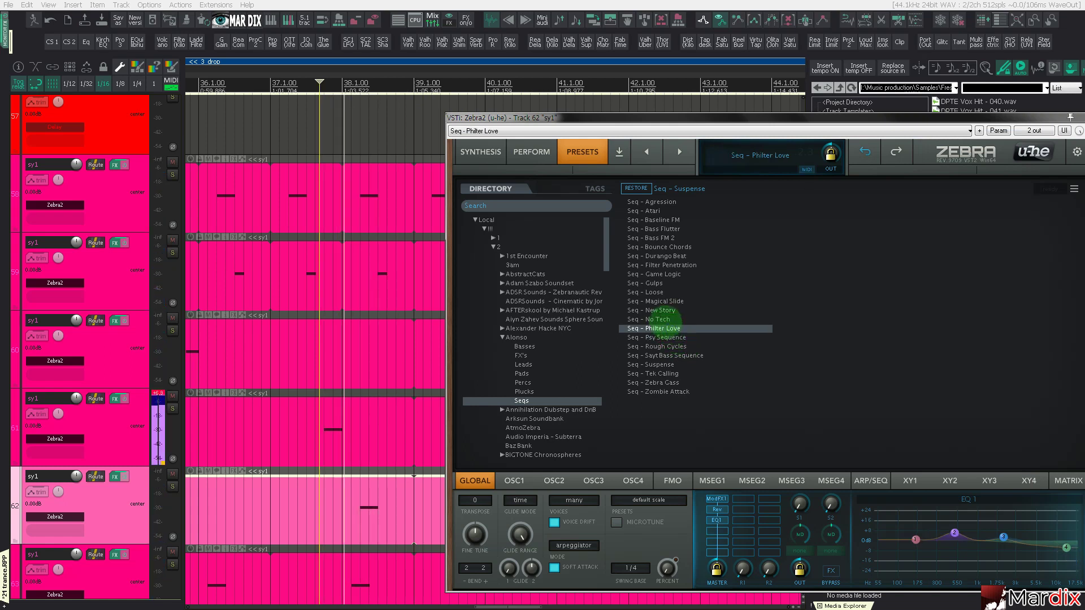
pyautogui.click(661, 319)
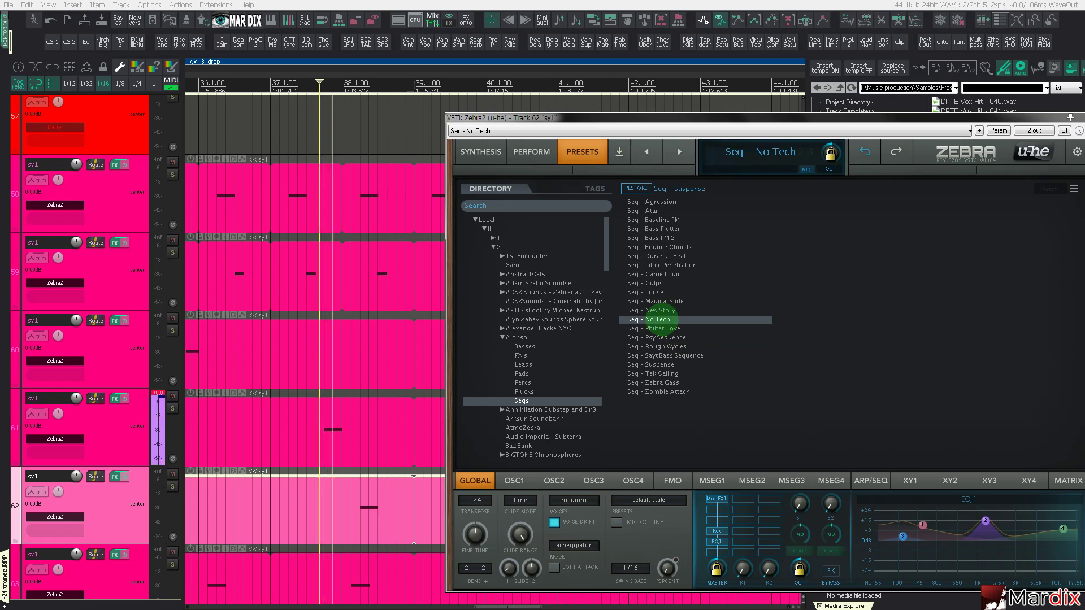
pyautogui.click(664, 310)
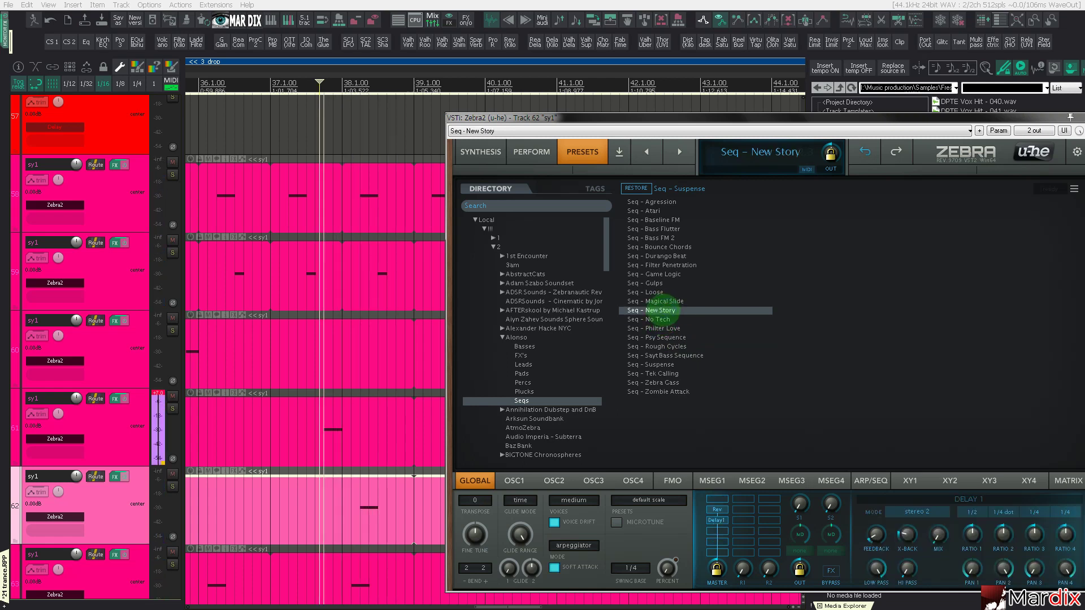
pyautogui.click(664, 301)
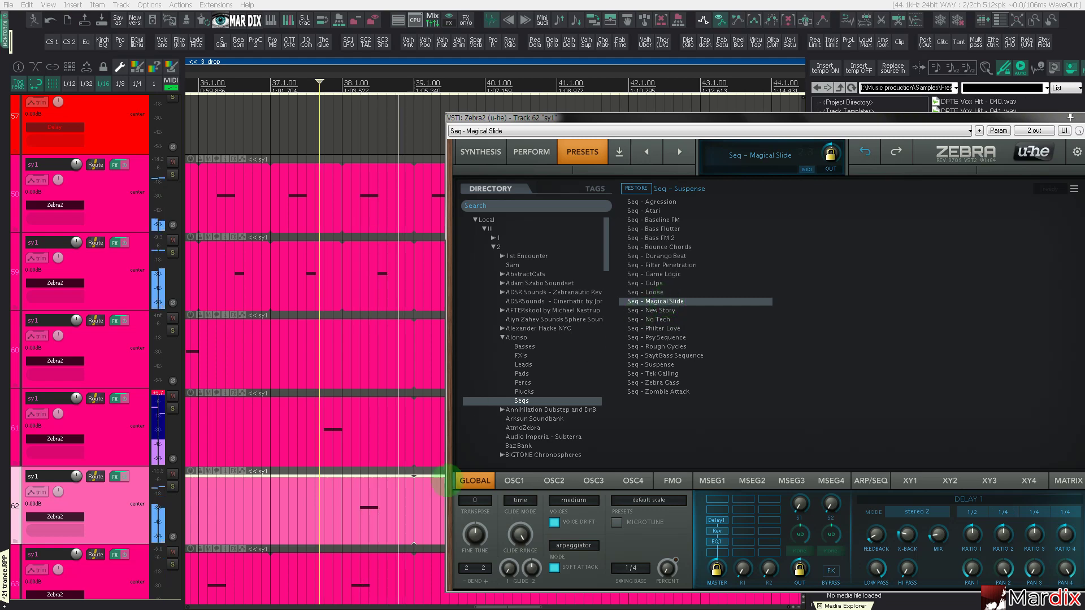
# Step: Duplicate track 62 with its Zebra2 instrument and MIDI items, and close the copy's plugin window
pyautogui.click(130, 495)
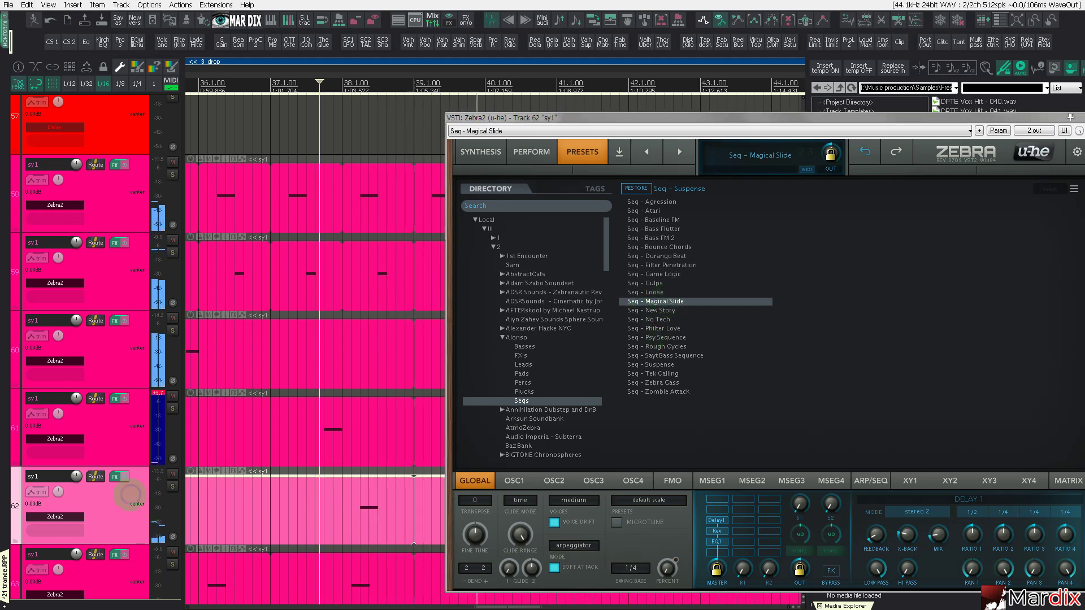
pyautogui.hotkey('ctrl', 'd')
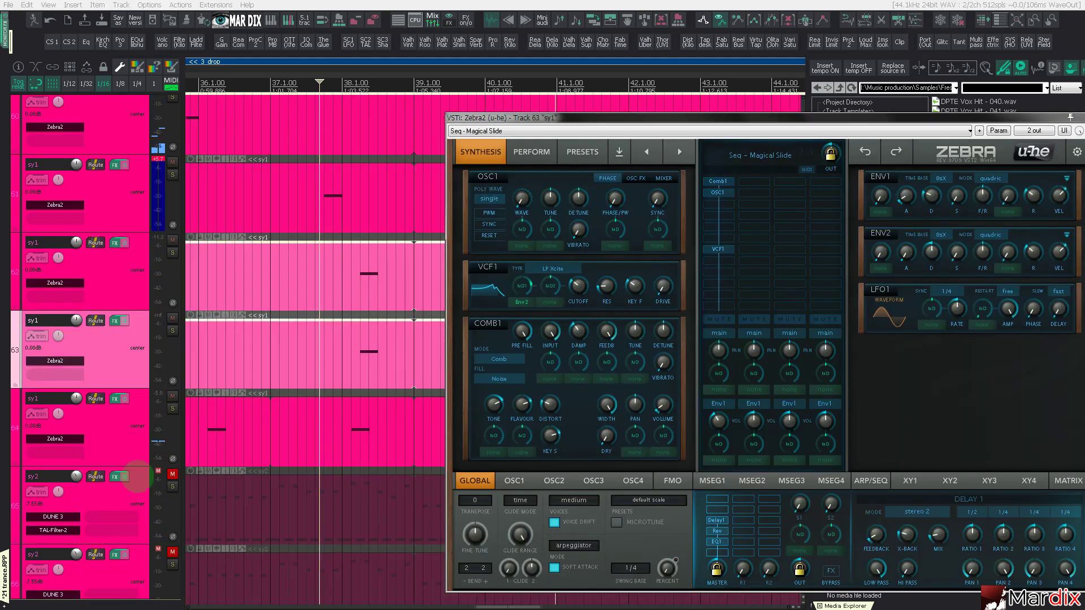
pyautogui.press('Escape')
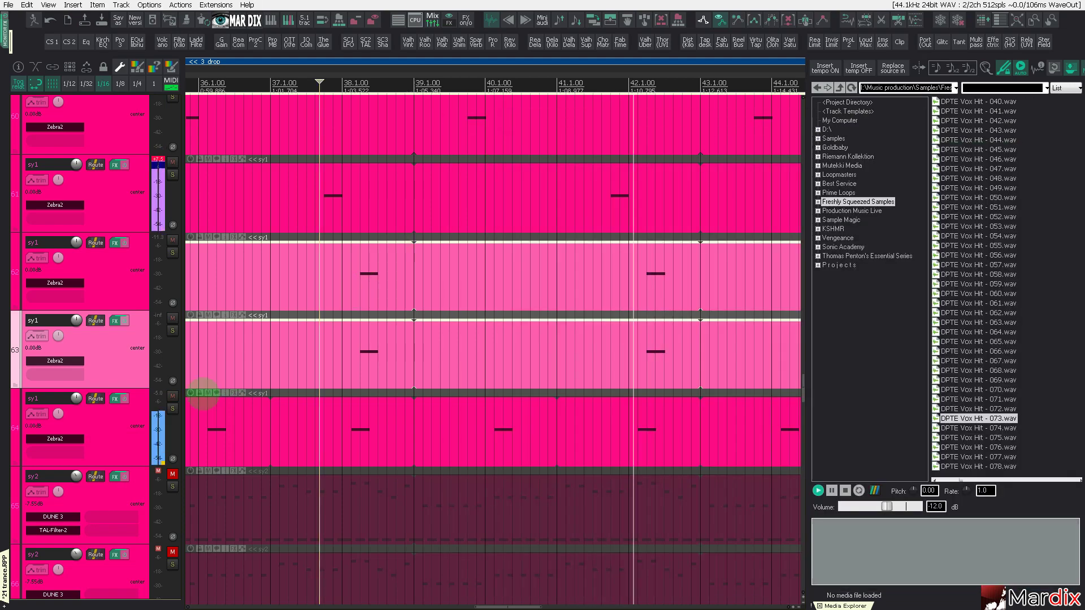
# Step: Move the note at 38.2 in track 63's MIDI item one beat later to 38.3, and close the MIDI editor
pyautogui.click(318, 359)
pyautogui.doubleClick(293, 359)
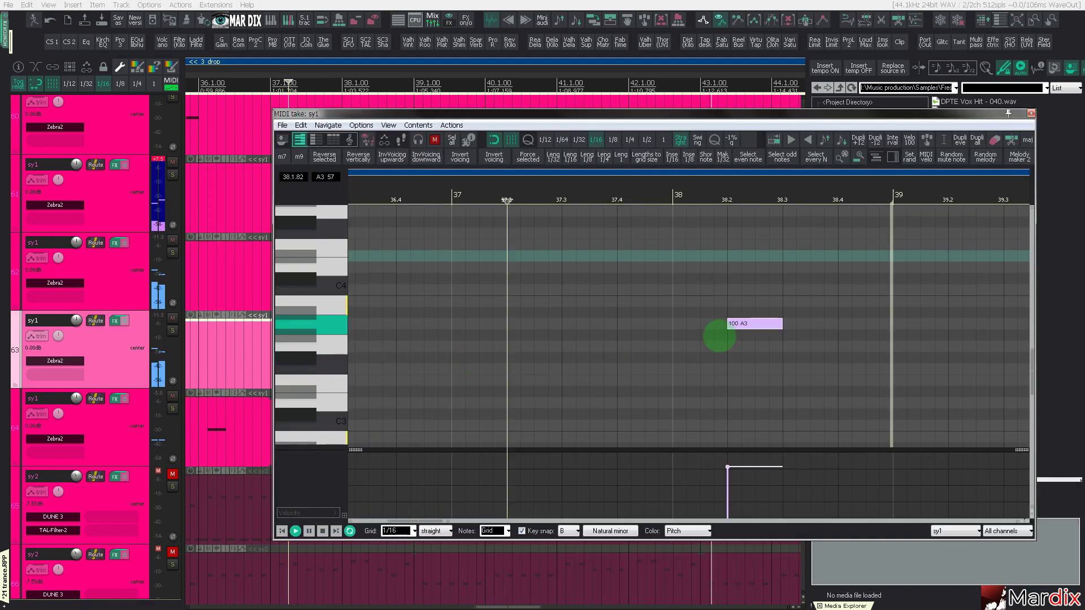
pyautogui.moveTo(801, 327); pyautogui.dragTo(802, 357)
pyautogui.press('Escape')
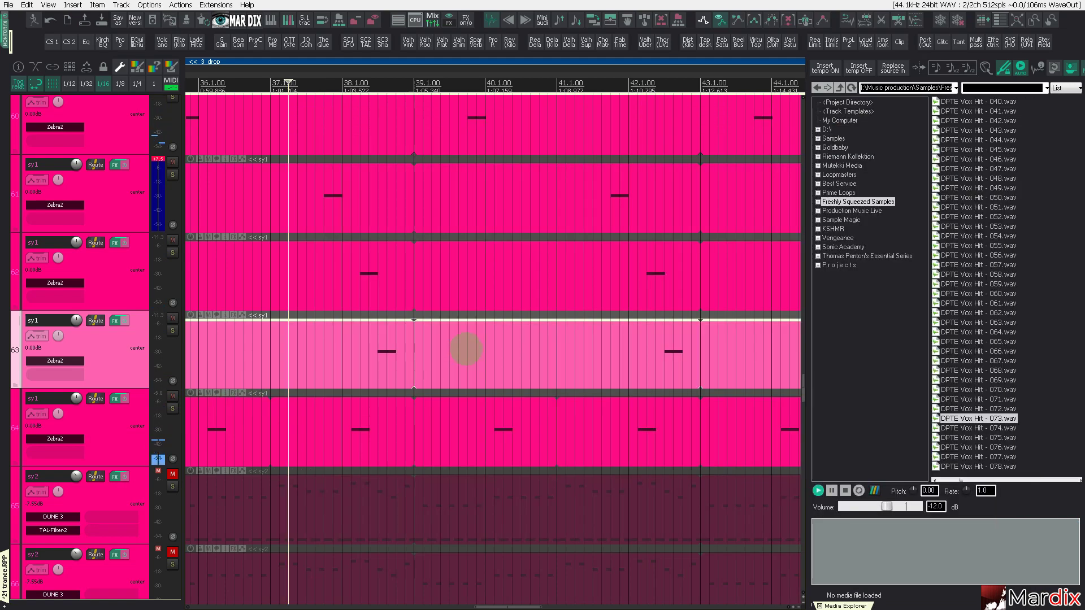
# Step: Open track 63's Zebra2 preset browser and audition Seq - Loose, Seq - Gulps and Seq - Game Logic from just before bar 38
pyautogui.click(75, 360)
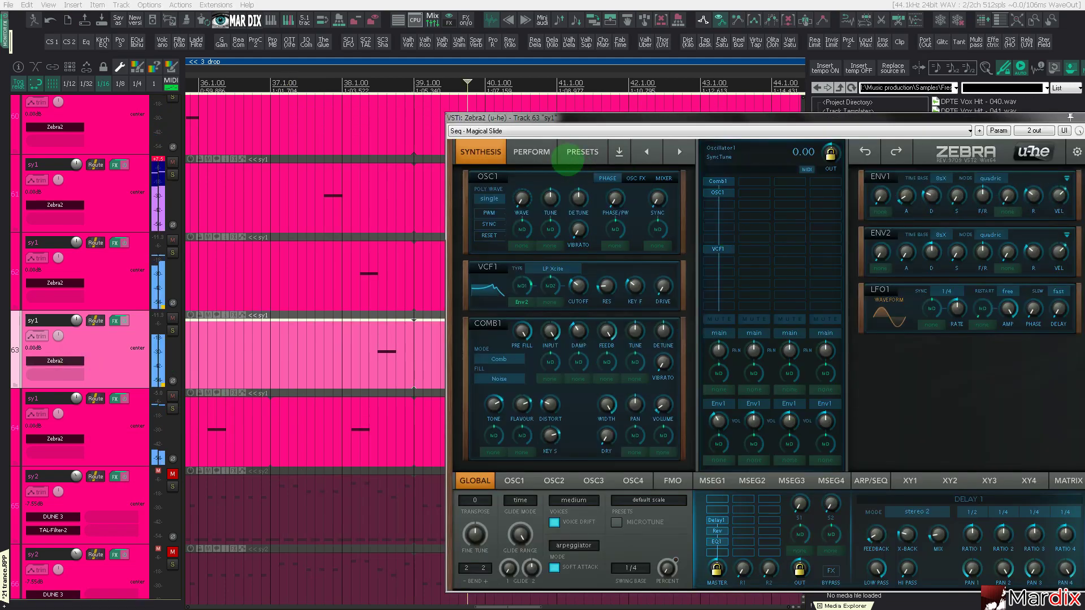
pyautogui.click(582, 153)
pyautogui.click(655, 292)
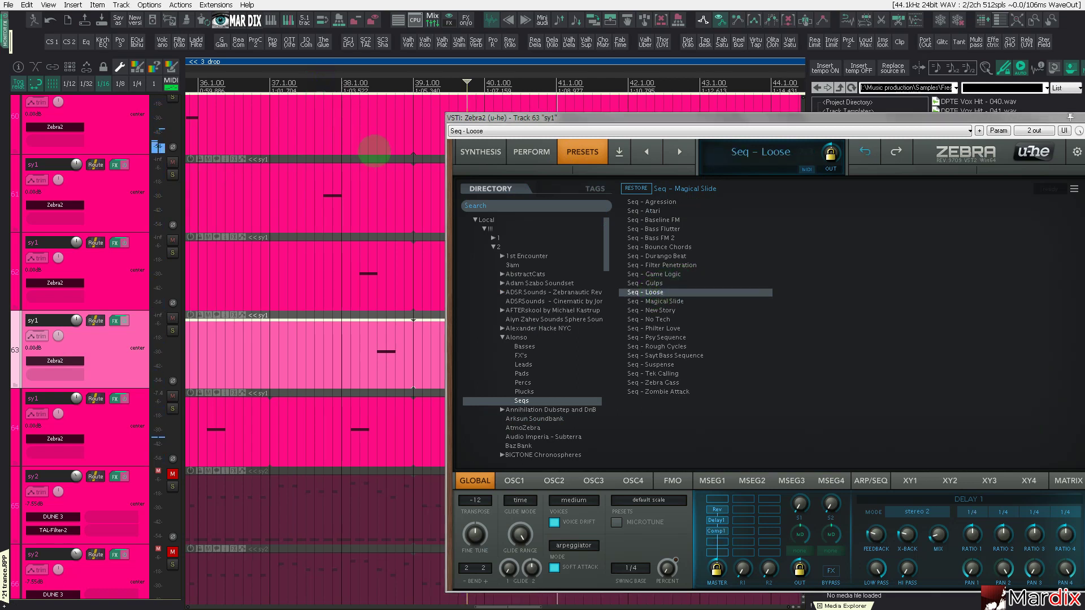
pyautogui.click(327, 84)
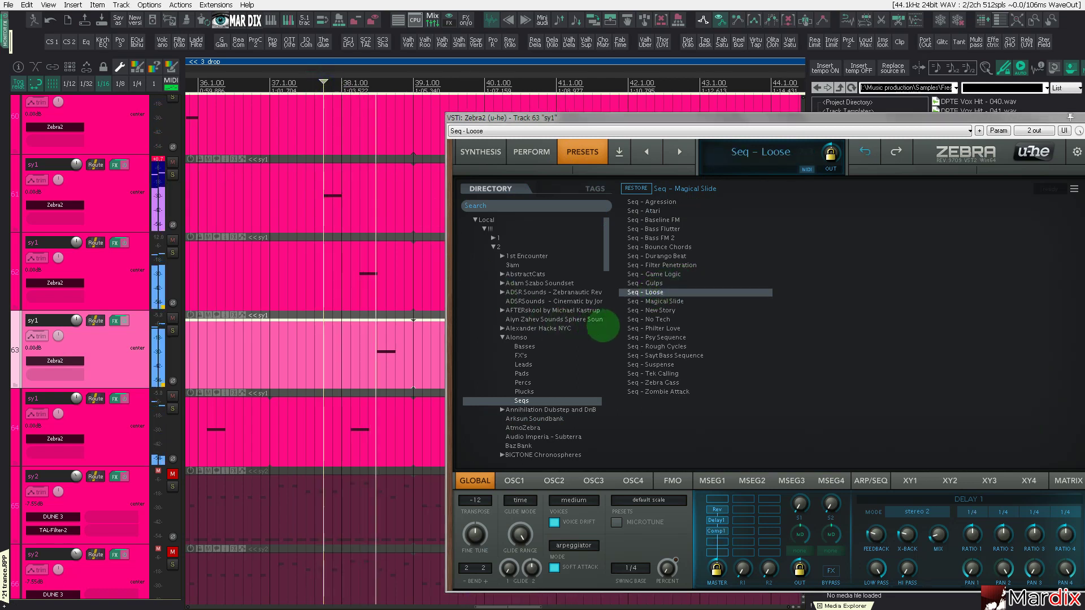
pyautogui.click(645, 283)
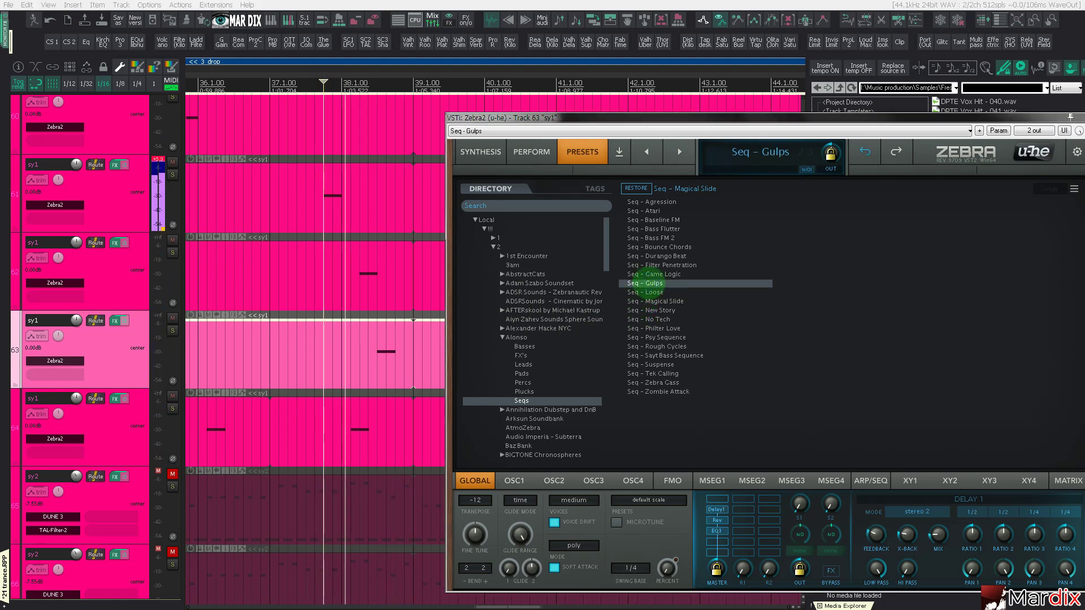
pyautogui.click(650, 275)
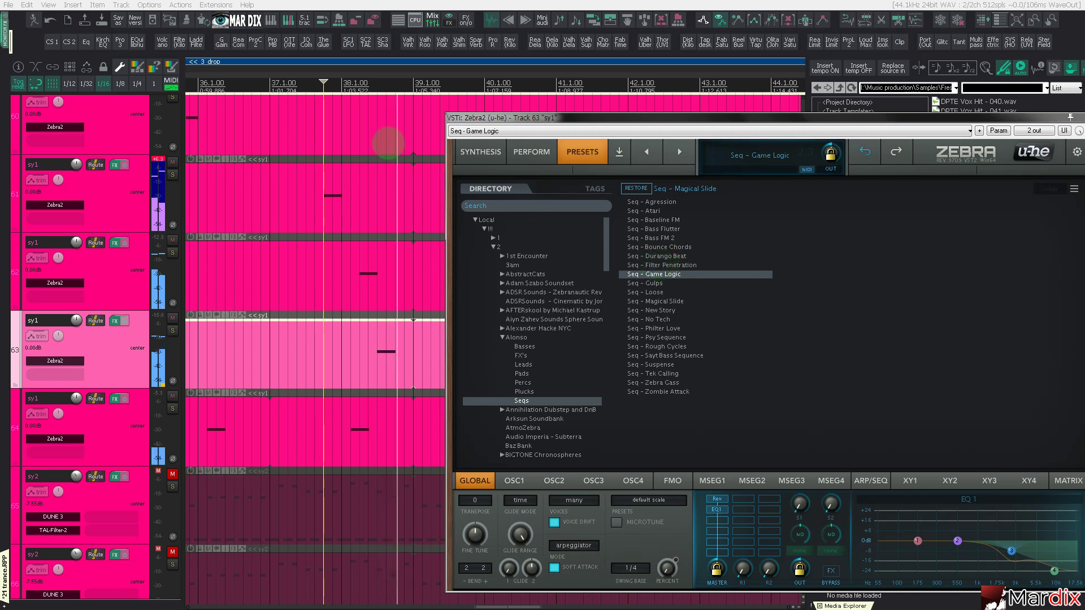
# Step: Audition Seq - Filter Penetration, Durango Beat, Bounce Chords, Bass FM 2, Bass Flutter and Baseline FM, and return to Bass Flutter on track 63
pyautogui.click(351, 79)
pyautogui.click(660, 265)
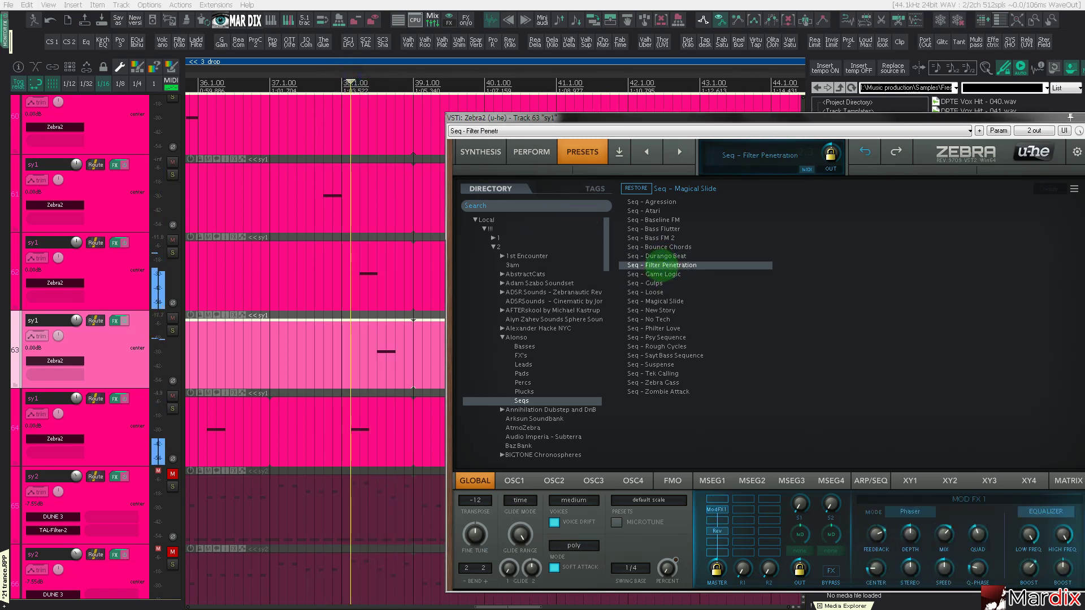
pyautogui.click(666, 256)
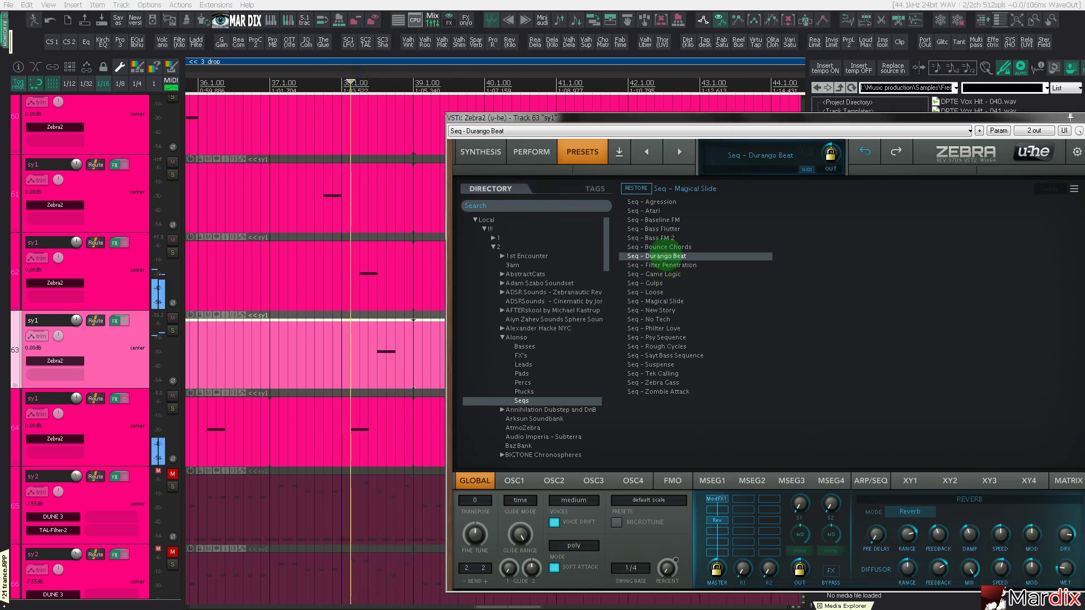
pyautogui.click(664, 247)
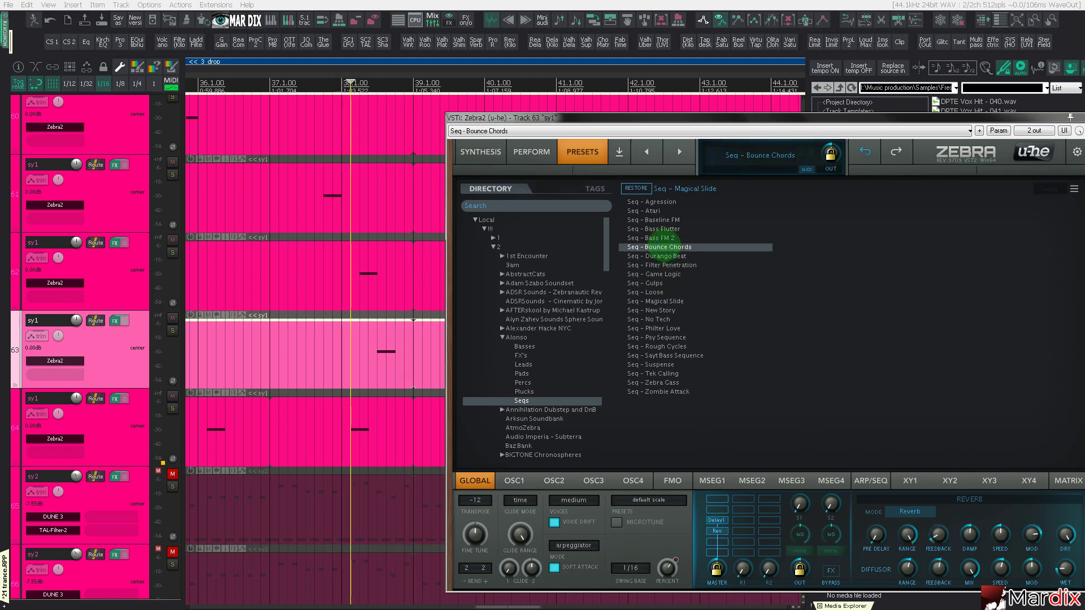
pyautogui.click(663, 238)
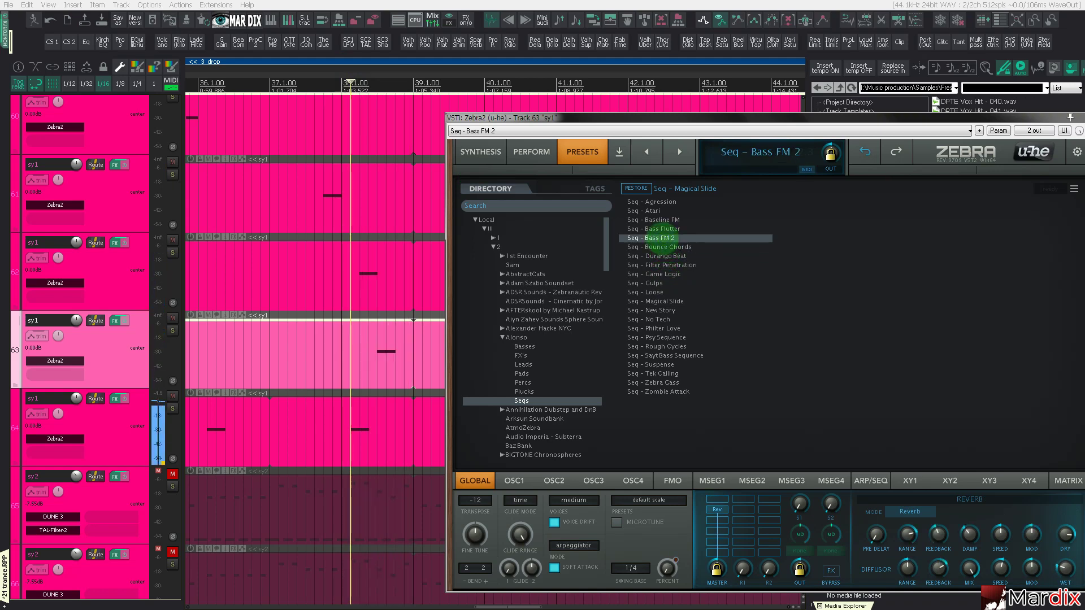
pyautogui.click(663, 230)
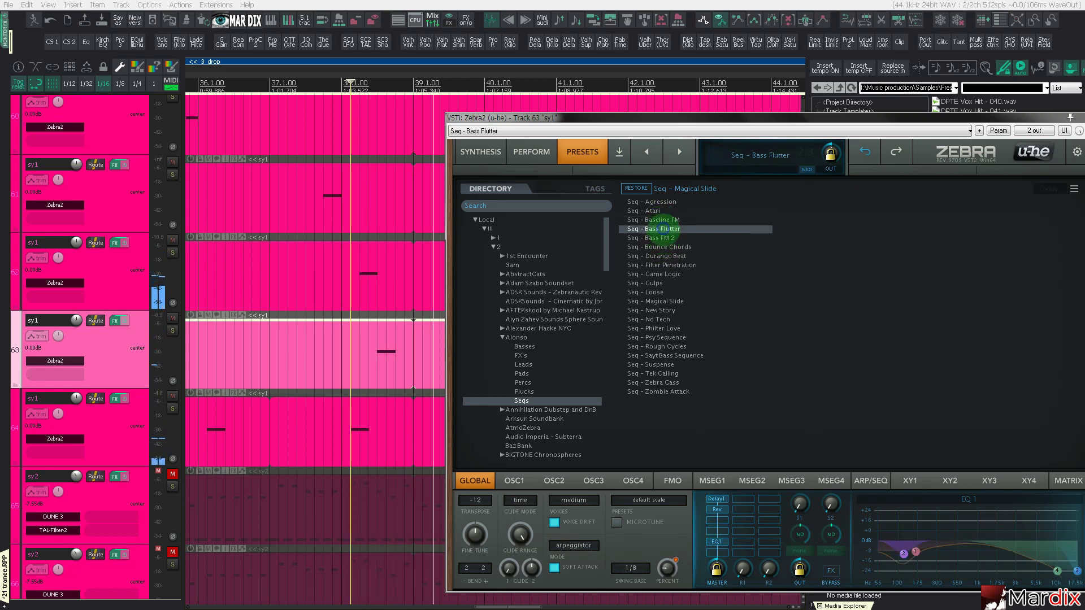
pyautogui.click(662, 220)
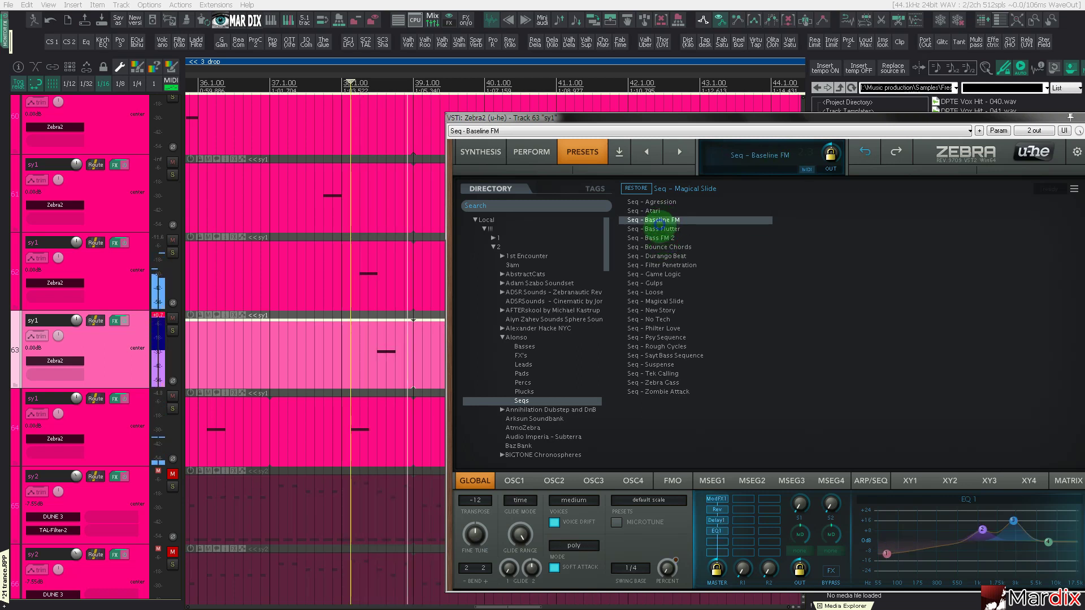
pyautogui.click(659, 229)
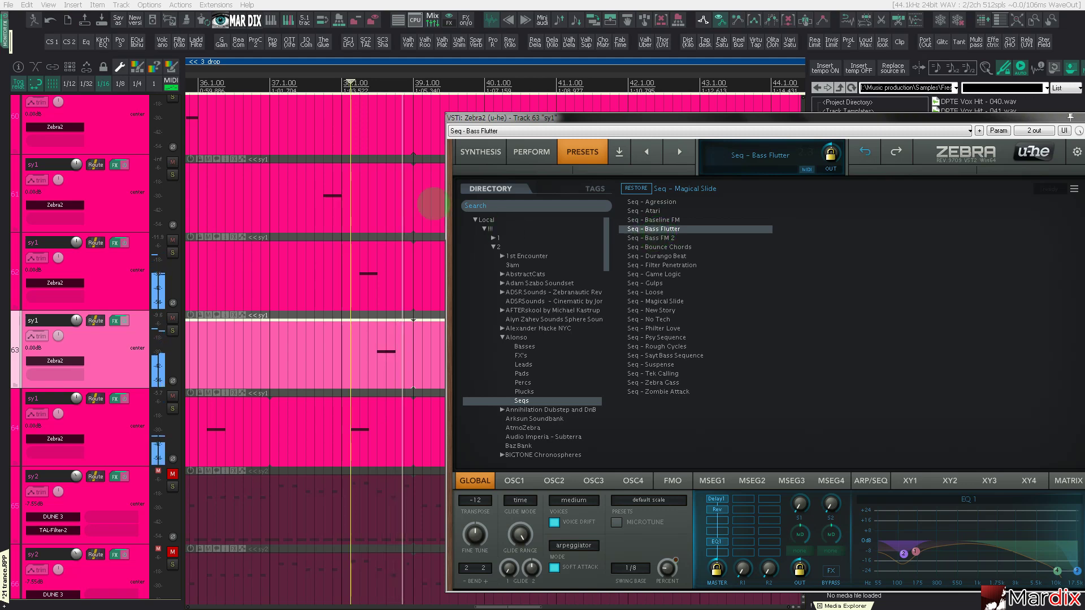
# Step: Audition the Seq - Atari and Seq - Agression presets in track 63's Zebra2 while playing the drop
pyautogui.scroll(-3, 390, 159)
pyautogui.click(273, 84)
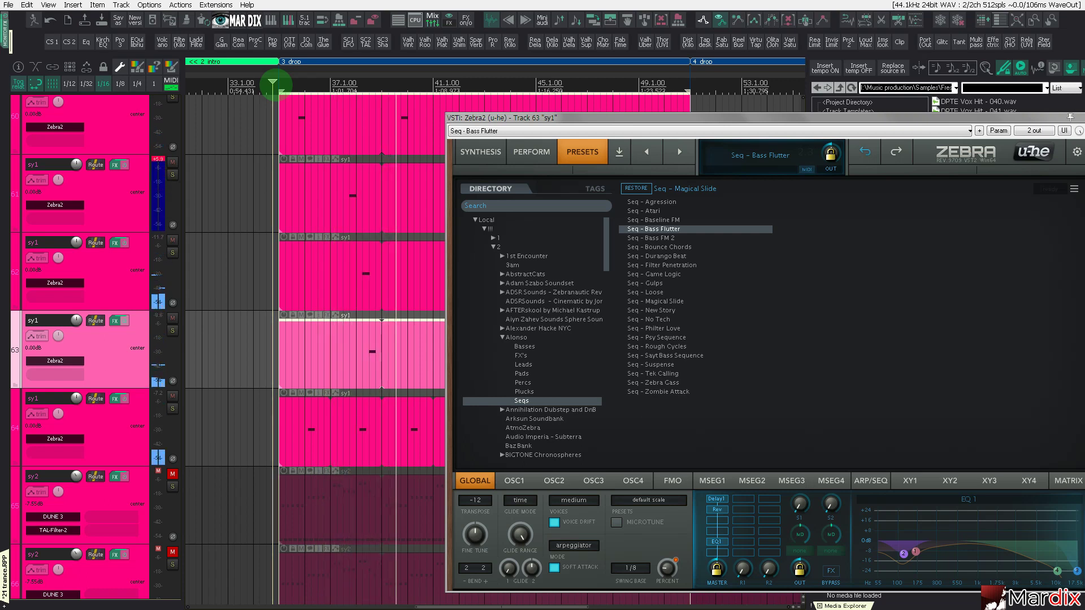
pyautogui.click(647, 211)
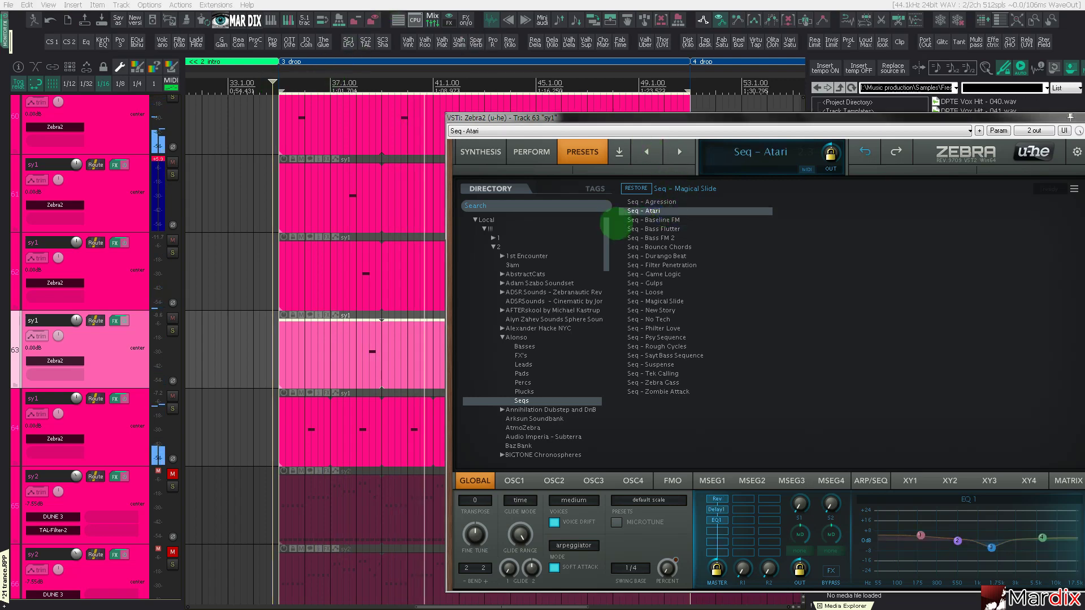
pyautogui.scroll(-3, 484, 79)
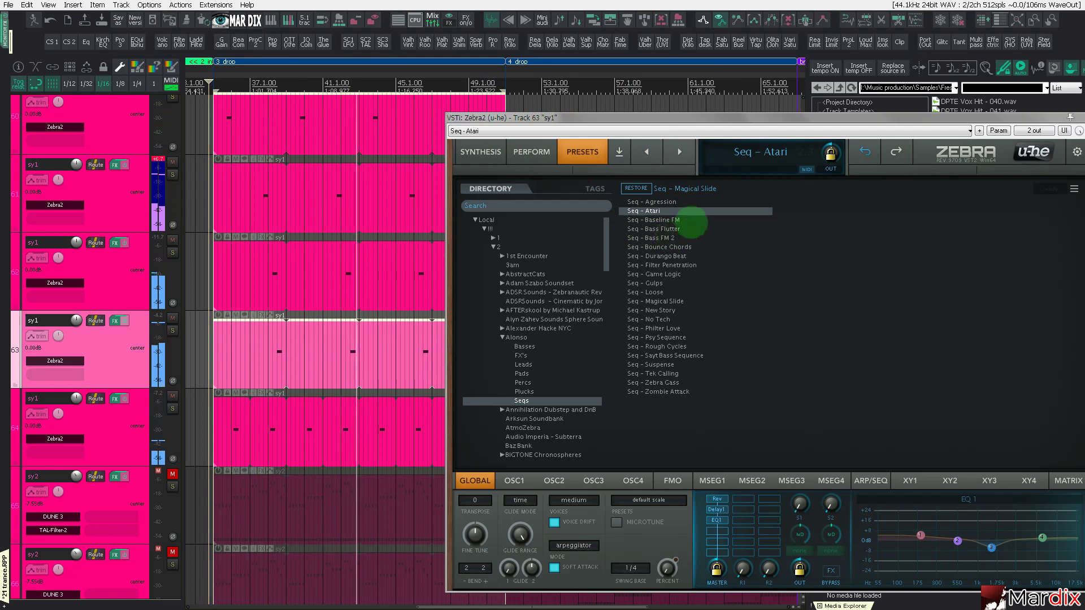
pyautogui.click(664, 202)
pyautogui.click(346, 88)
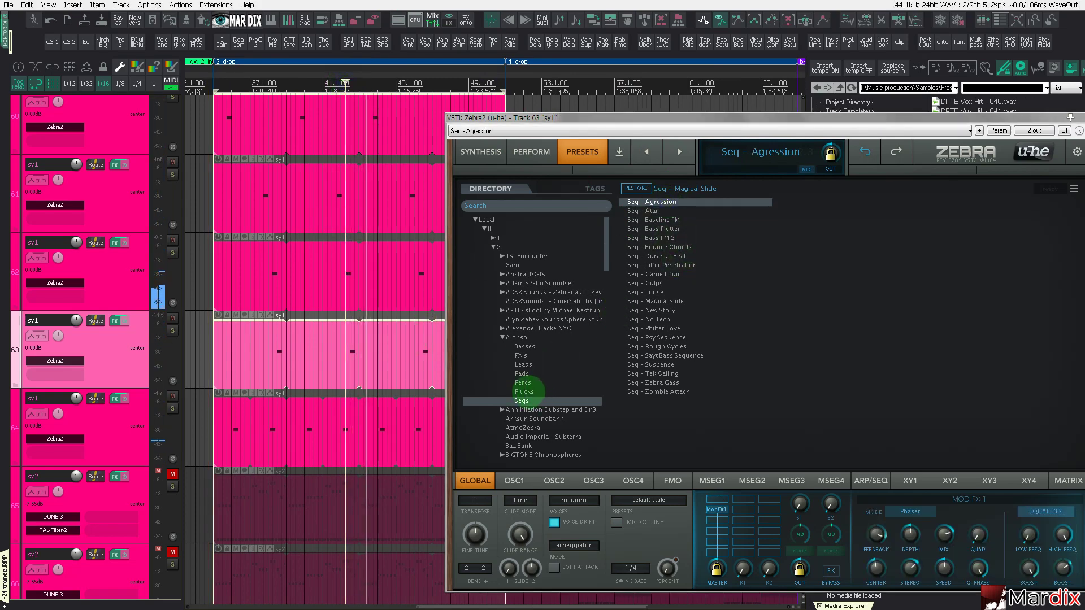
# Step: Try the Perc - Whale Drum preset from the Percs folder on track 63 during playback
pyautogui.click(523, 382)
pyautogui.click(676, 293)
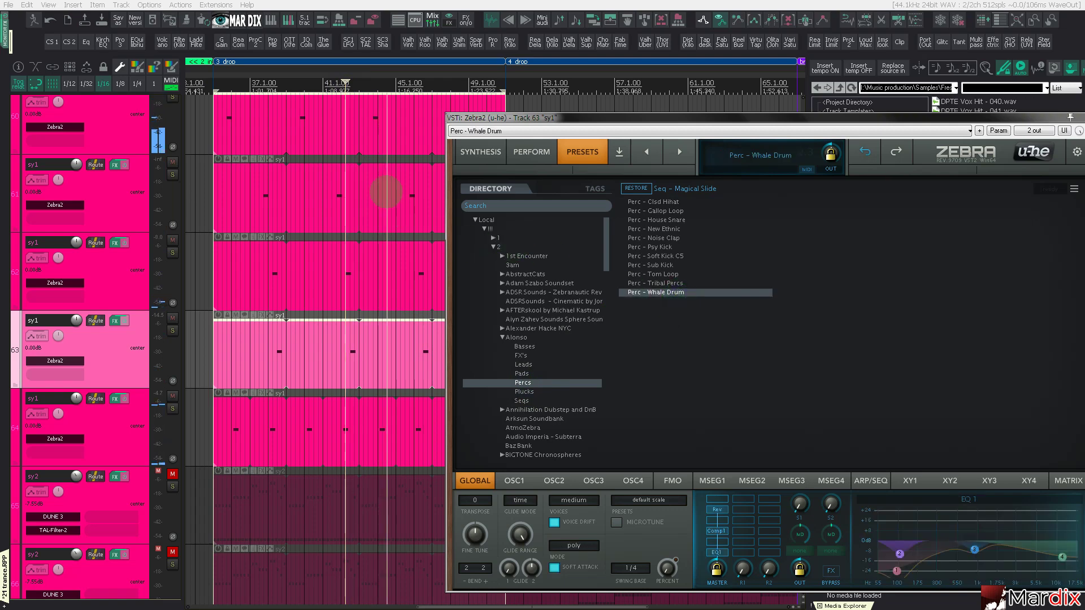
pyautogui.click(366, 124)
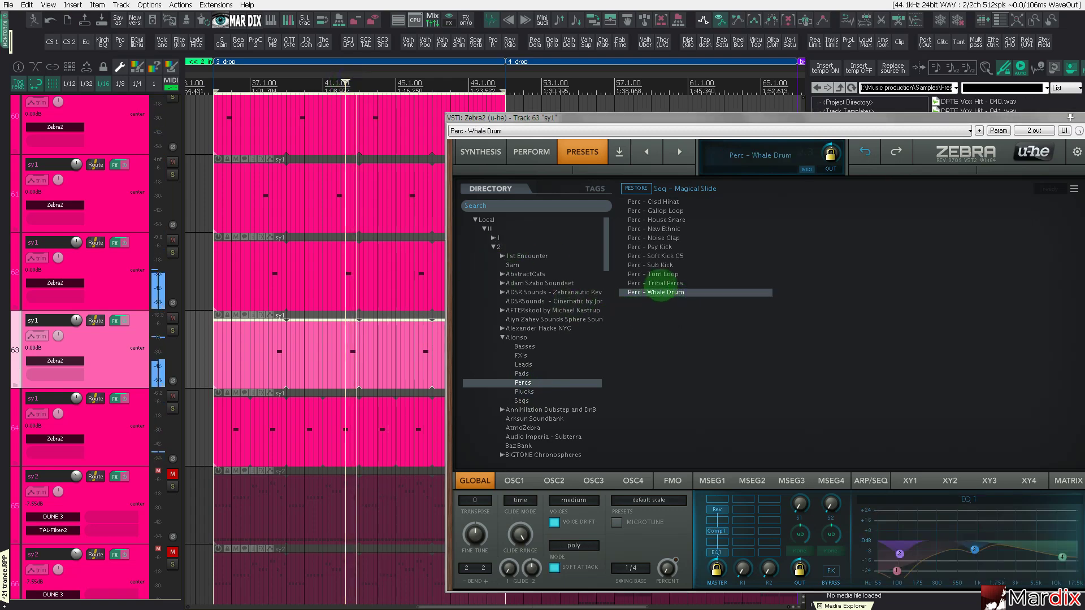
# Step: Try FX Voices In The Darkness from the Annihilation Dubstep and DnB FX folder, and load FX Trippin on track 63 during playback
pyautogui.click(502, 338)
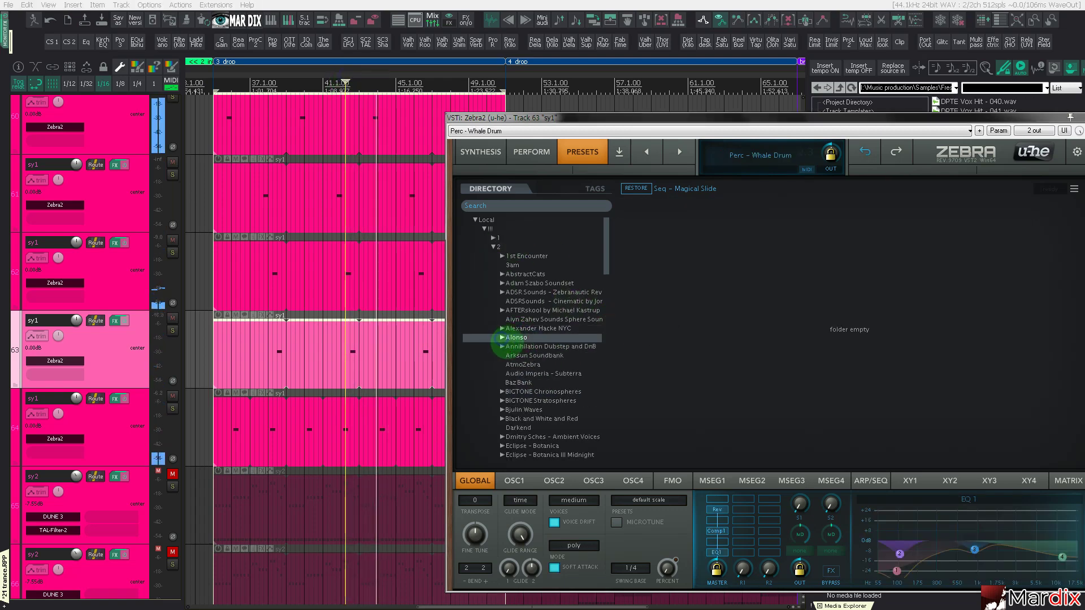
pyautogui.click(502, 346)
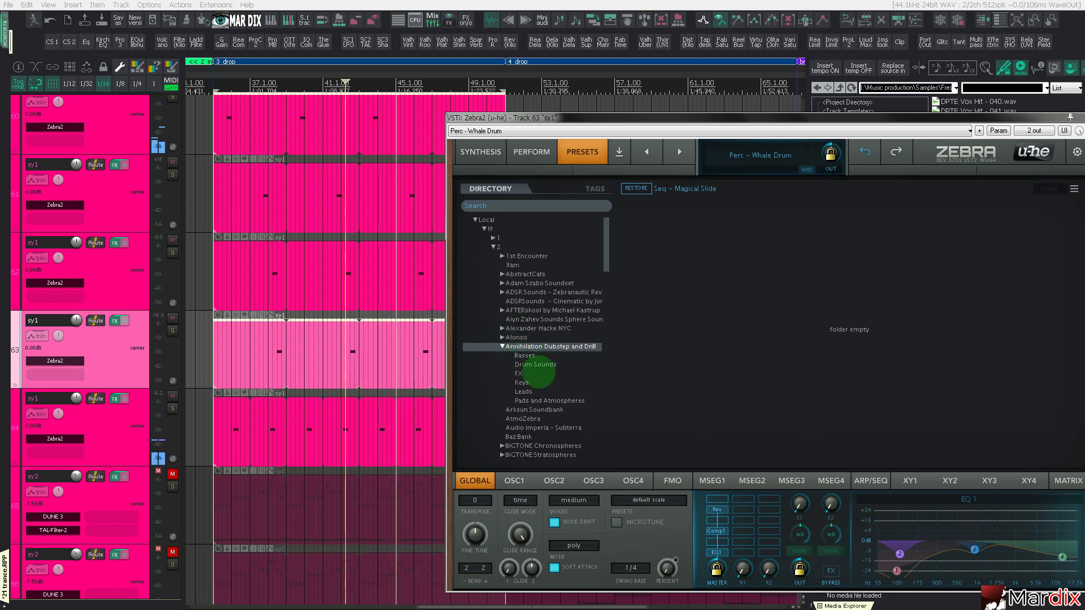
pyautogui.click(517, 373)
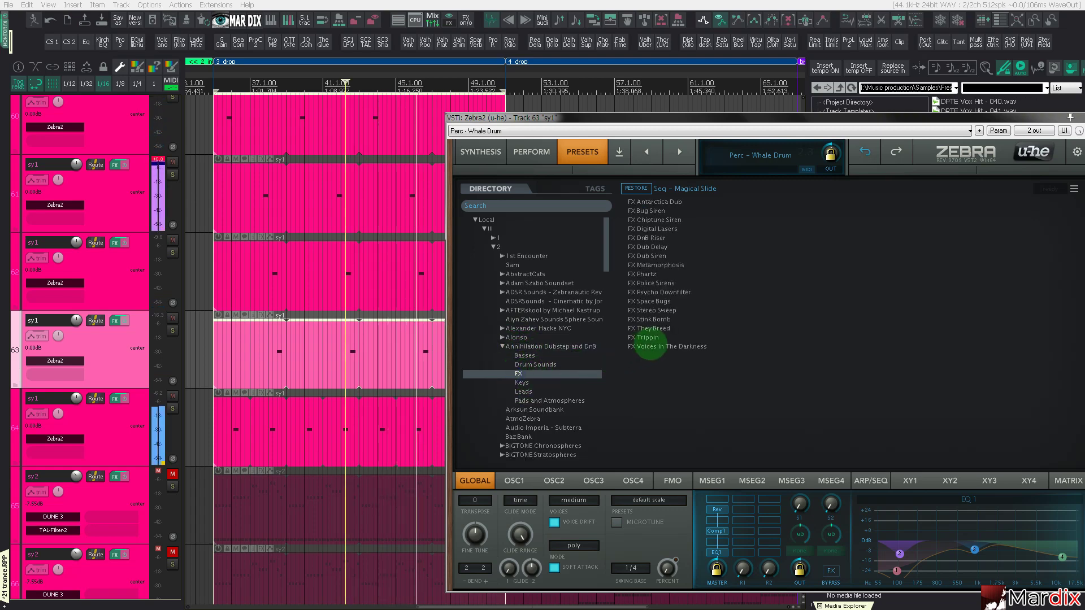
pyautogui.click(647, 347)
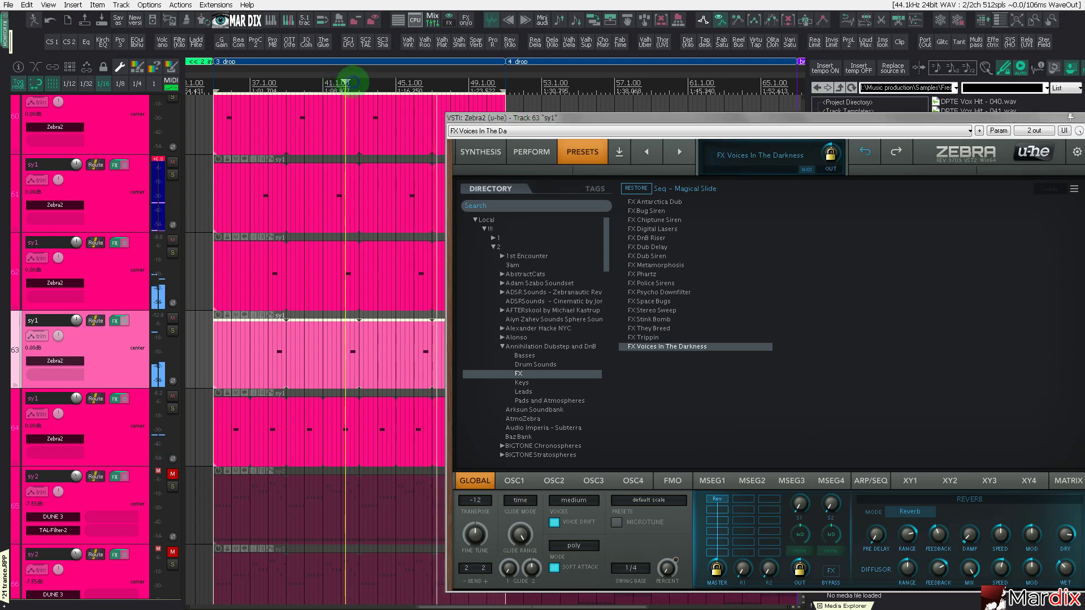
pyautogui.click(354, 83)
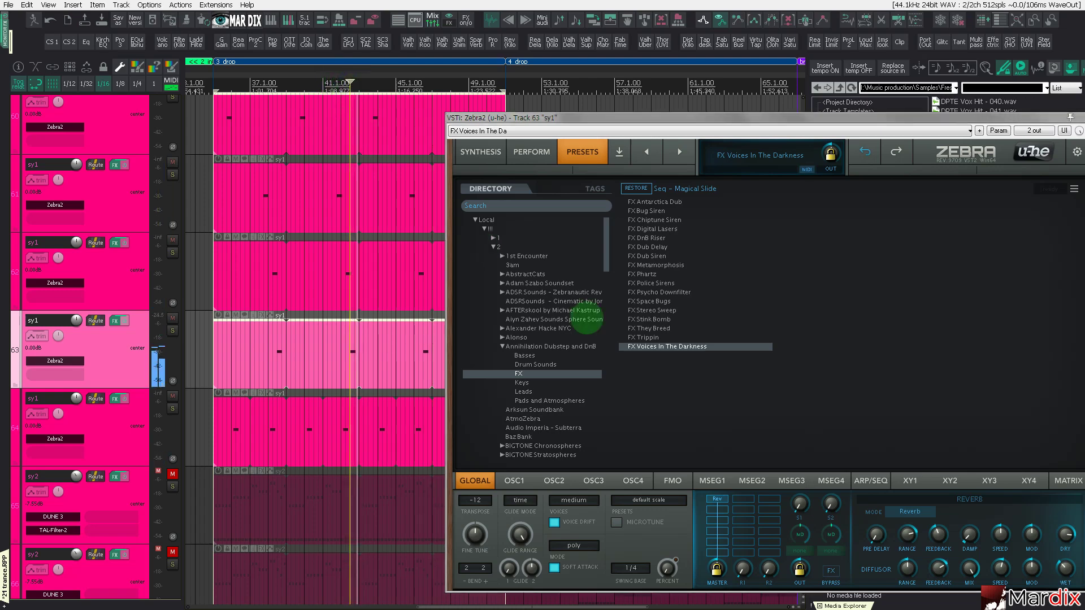
pyautogui.click(638, 337)
pyautogui.press('space')
pyautogui.press('space')
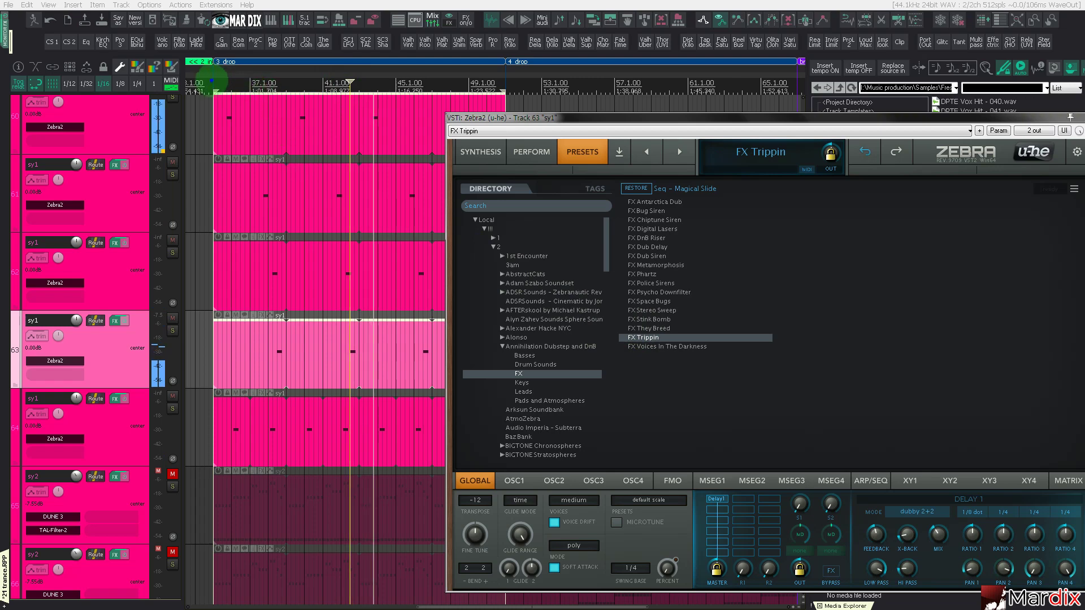
pyautogui.click(214, 83)
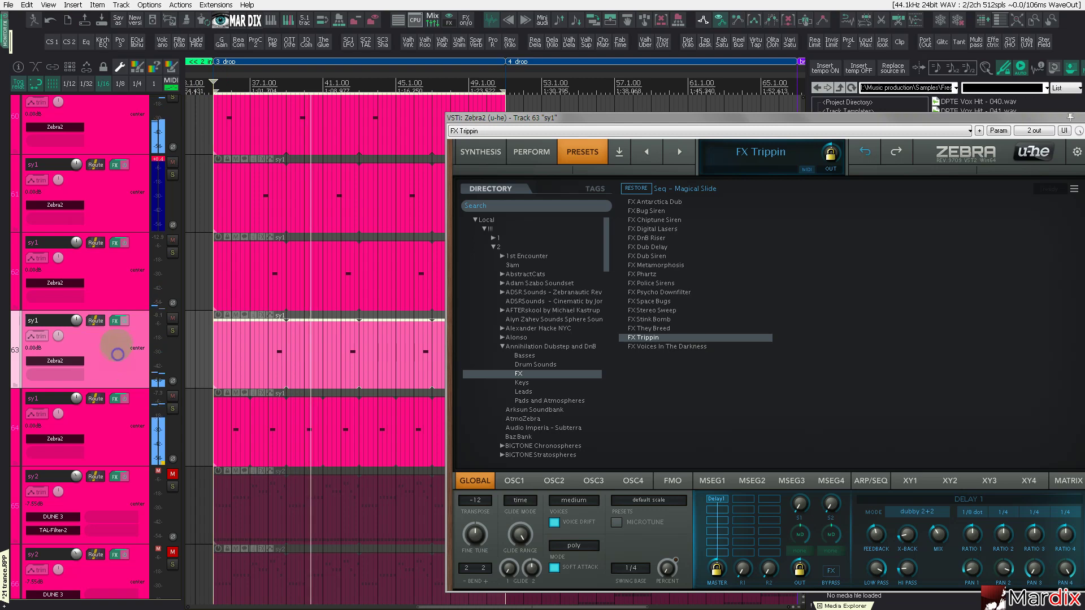
# Step: Duplicate track 63 and move the F#3 note in the duplicate's MIDI item to start at 38.4
pyautogui.hotkey('ctrl', 'd')
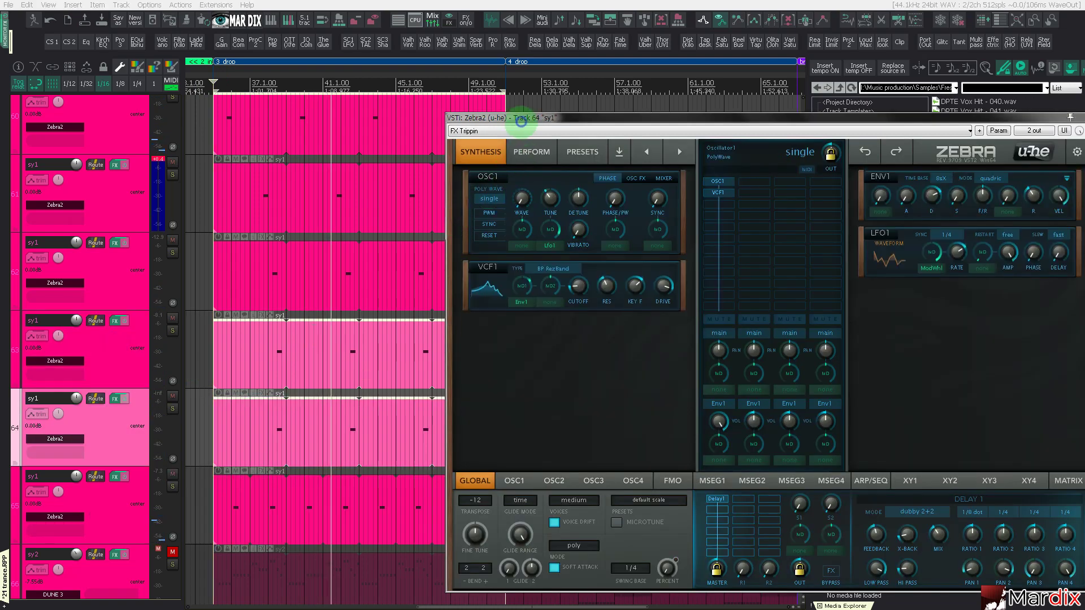
pyautogui.click(520, 117)
pyautogui.doubleClick(249, 432)
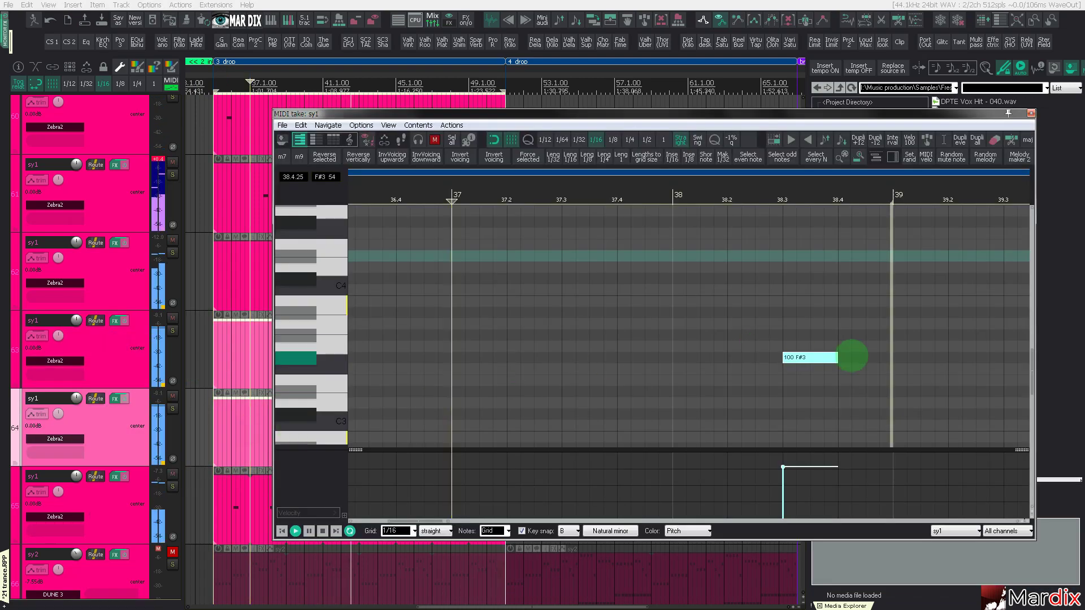
pyautogui.click(862, 358)
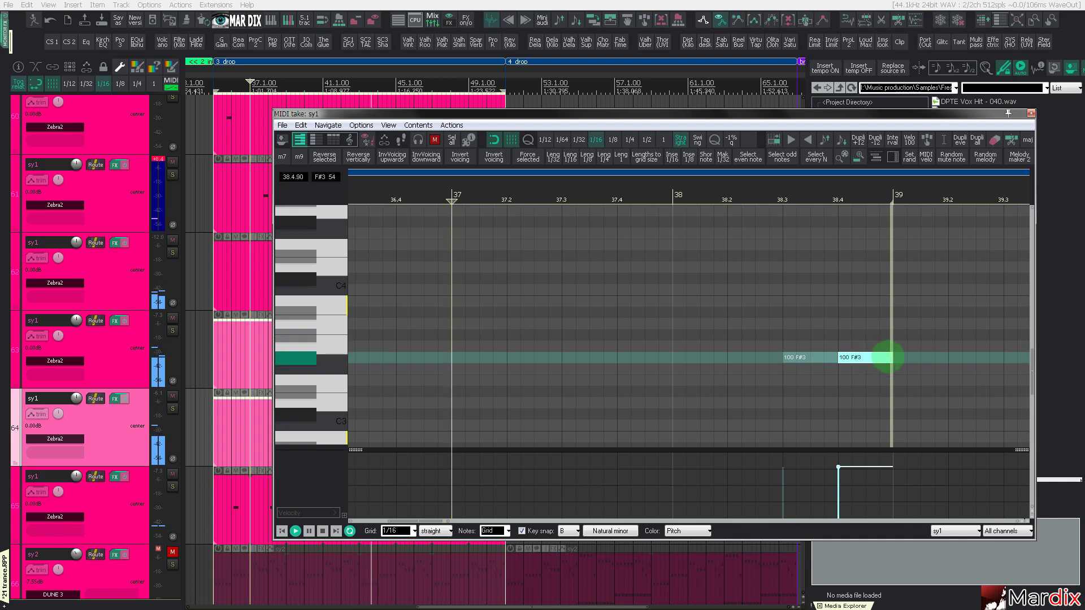
pyautogui.press('Escape')
# Step: Compare FX They Breed and FX Stereo Sweep in track 64's Zebra2 and load the FX Stink Bomb preset
pyautogui.click(120, 421)
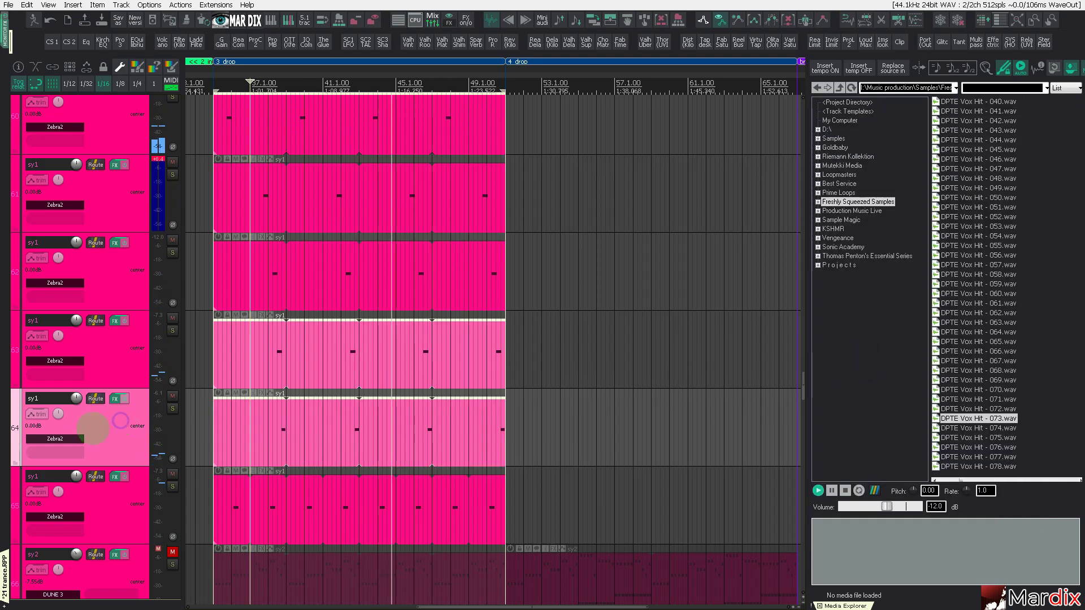
pyautogui.click(72, 438)
pyautogui.click(583, 152)
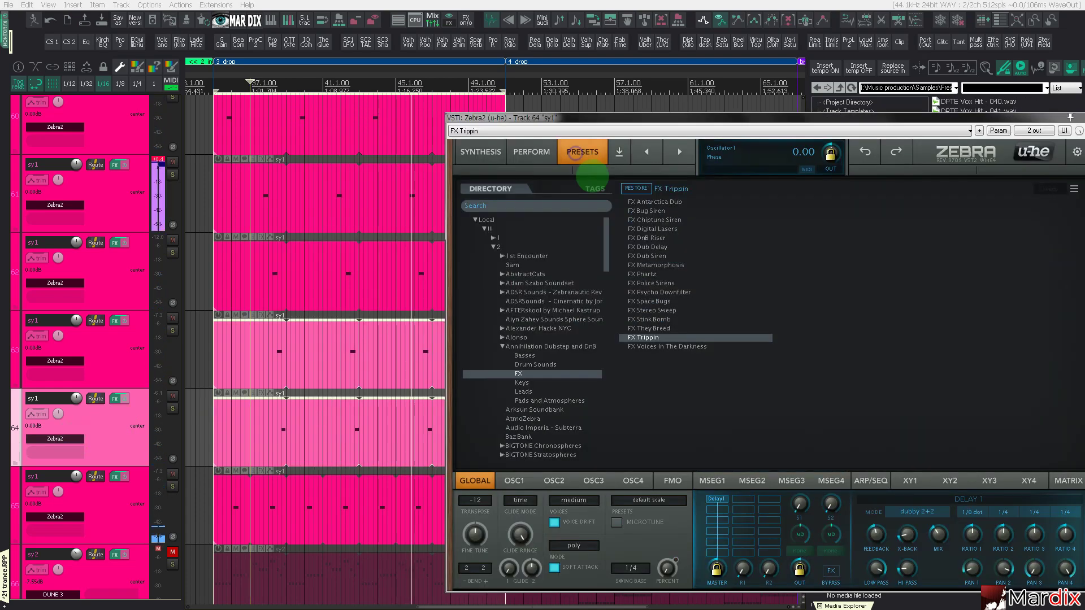
pyautogui.click(658, 328)
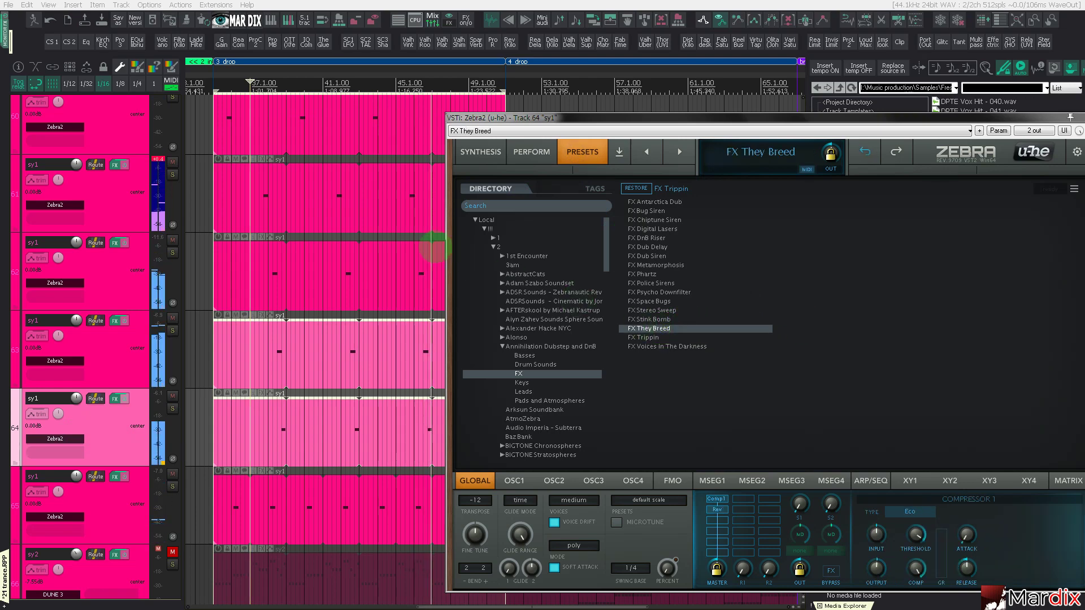
pyautogui.click(340, 120)
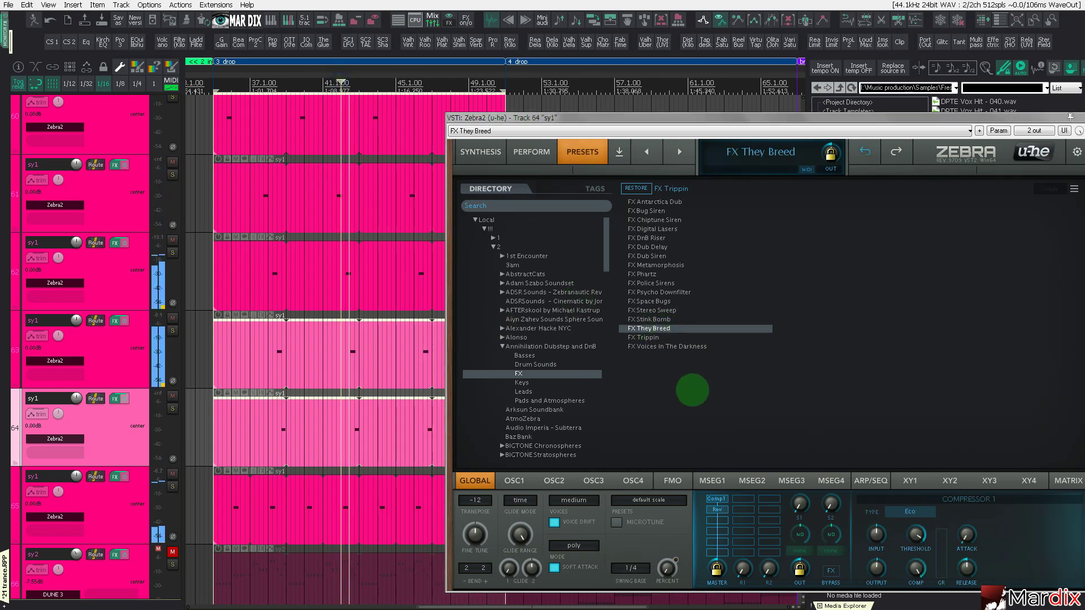
pyautogui.click(653, 320)
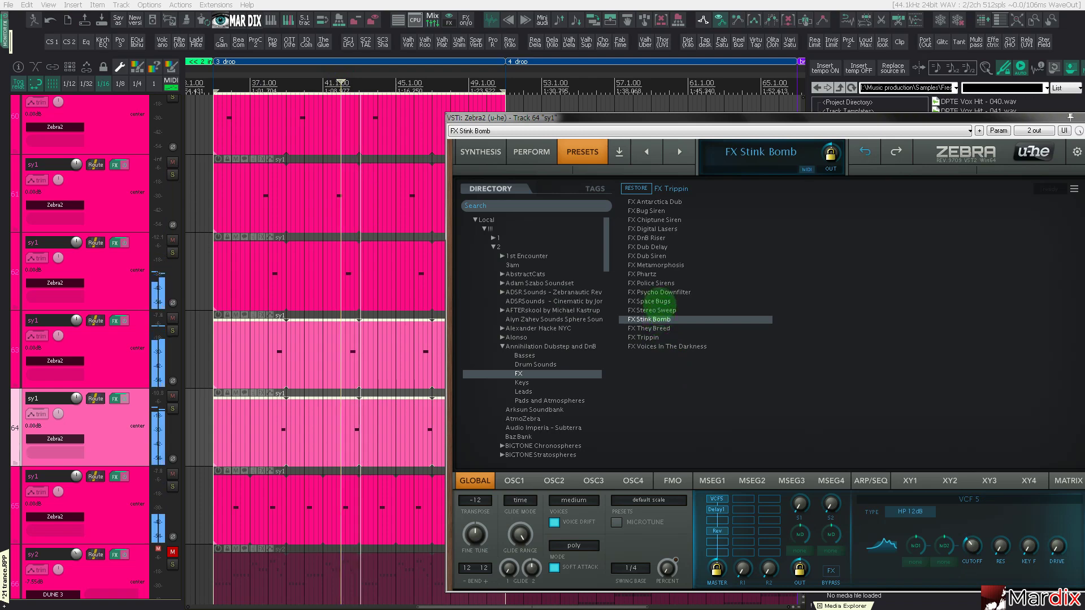
pyautogui.click(657, 310)
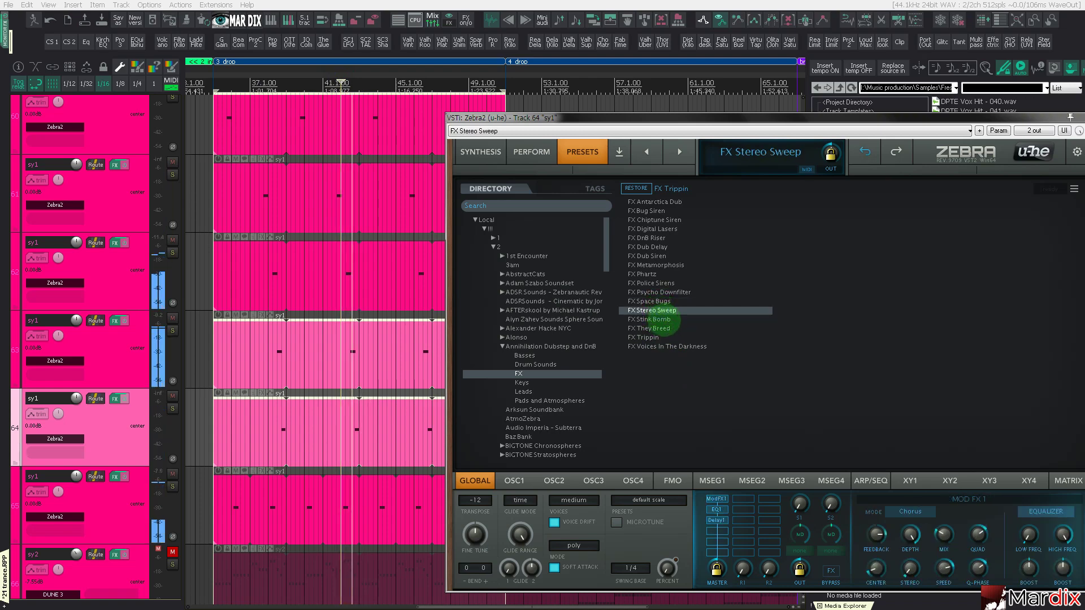
pyautogui.click(665, 319)
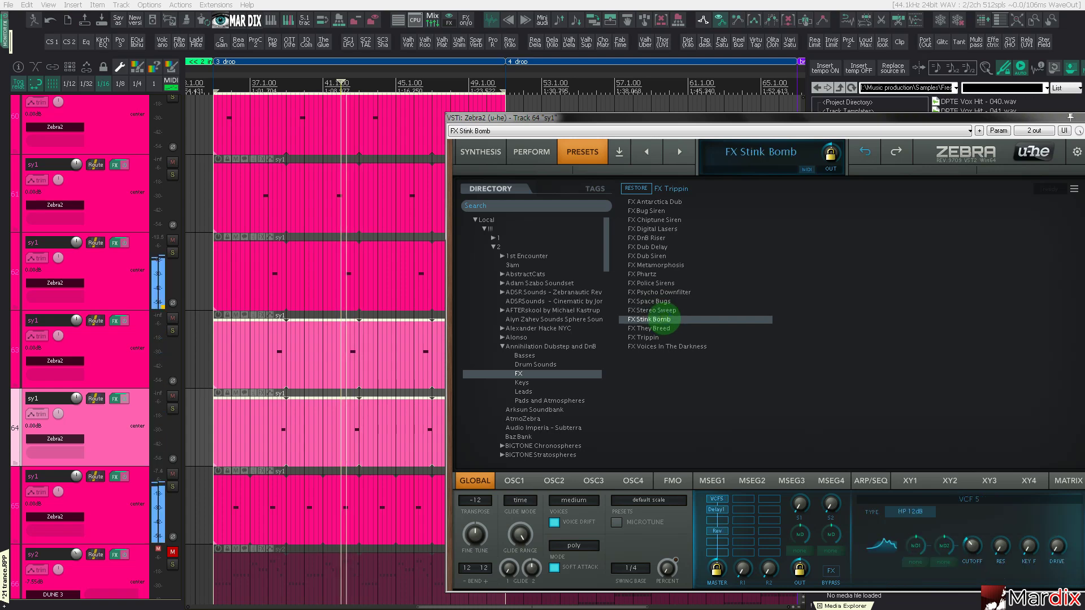
# Step: Raise the note at 38.4 in track 64's MIDI item to B3 and play the result
pyautogui.click(435, 368)
pyautogui.doubleClick(395, 424)
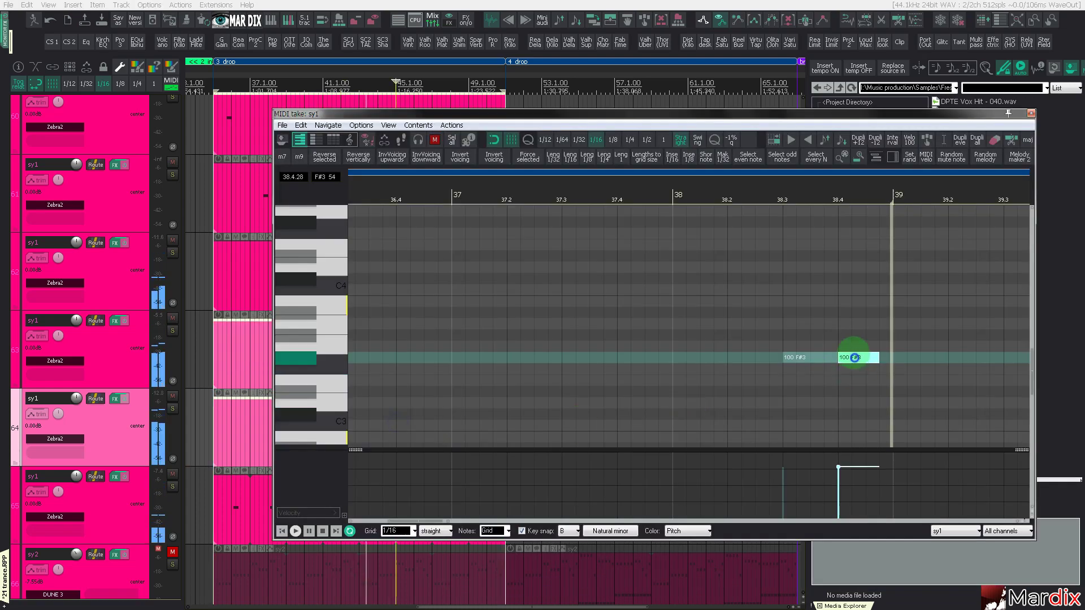
pyautogui.moveTo(855, 357); pyautogui.dragTo(855, 314)
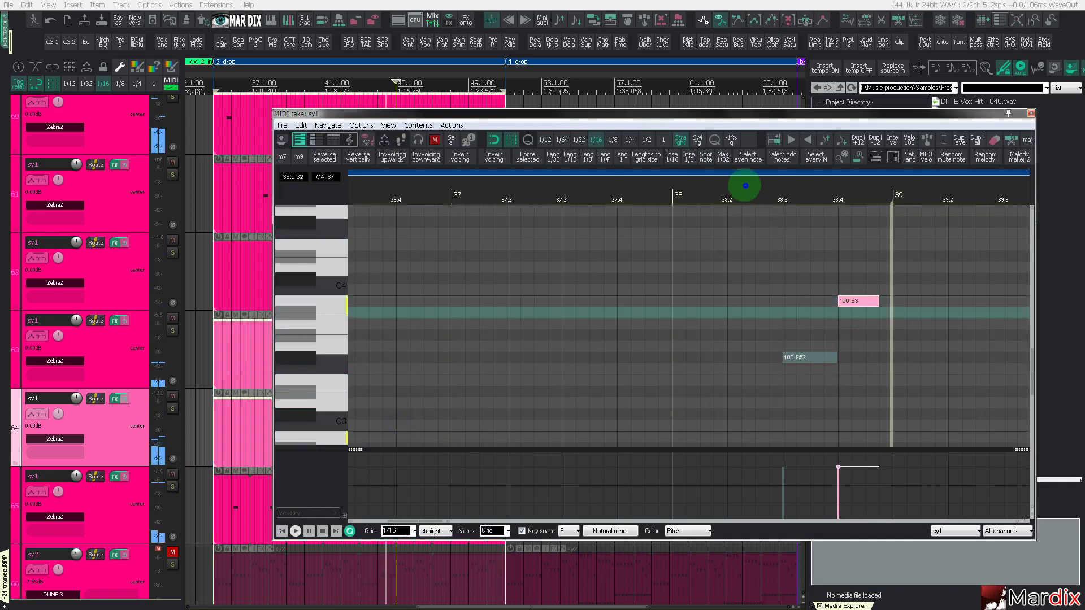
pyautogui.click(742, 191)
pyautogui.press('Escape')
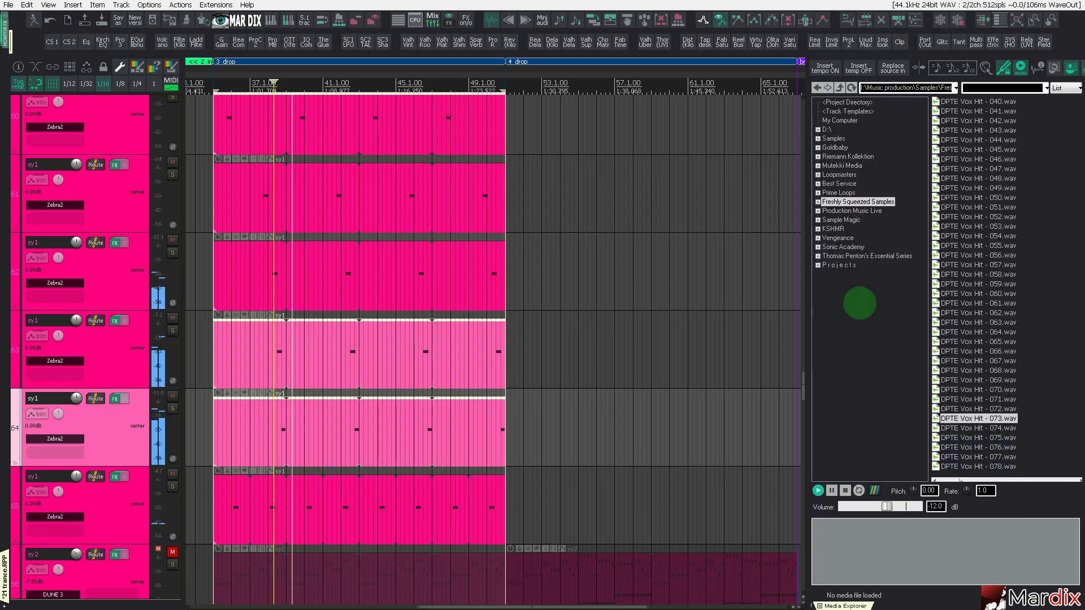
# Step: Show the project tracks at compact height and hide the Media Explorer to get an overview of the synth section
pyautogui.hotkey('ctrl', 'pagedown')
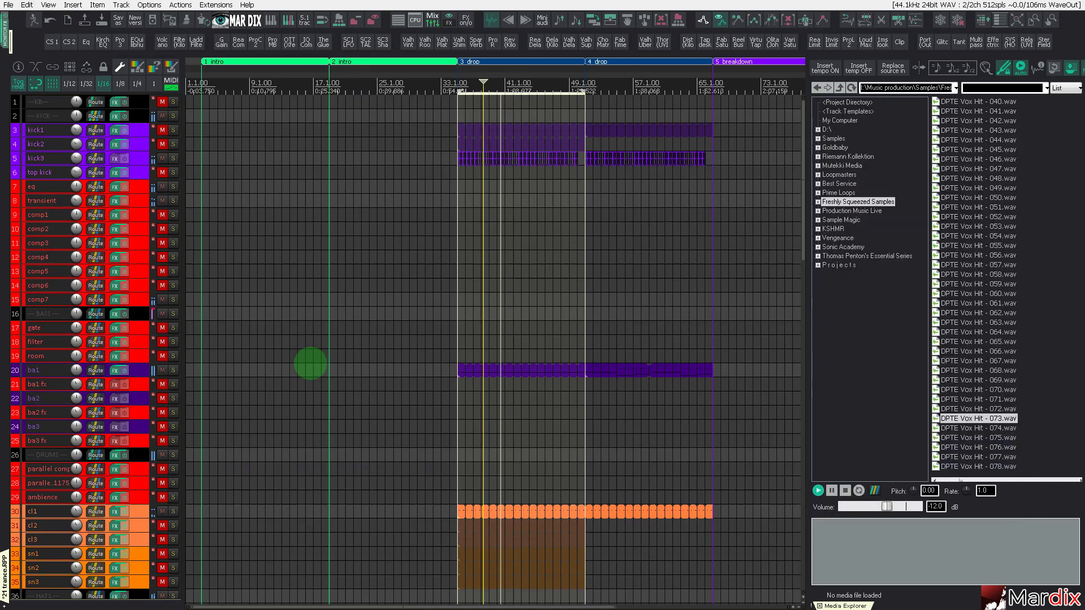
pyautogui.scroll(2, 622, 288)
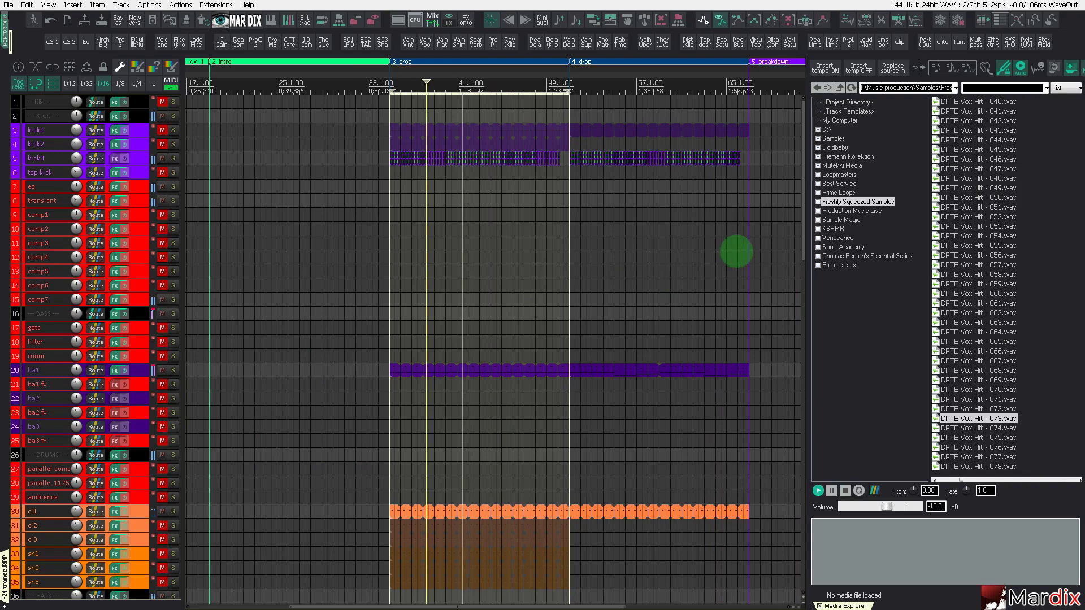
pyautogui.hotkey('ctrl', 'alt', 'x')
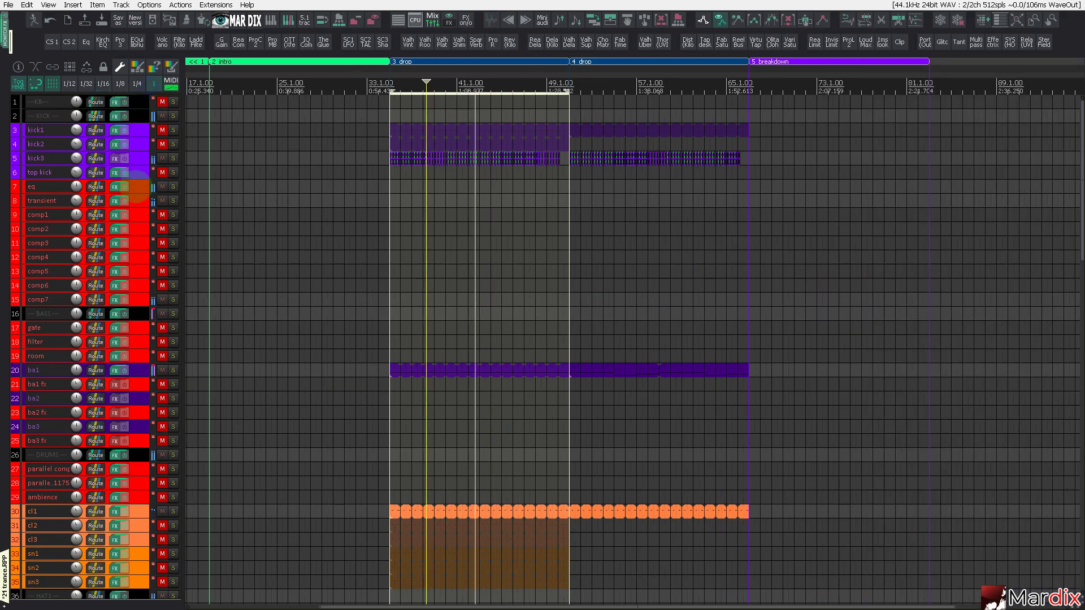
pyautogui.scroll(-8, 146, 102)
pyautogui.scroll(-11, 580, 264)
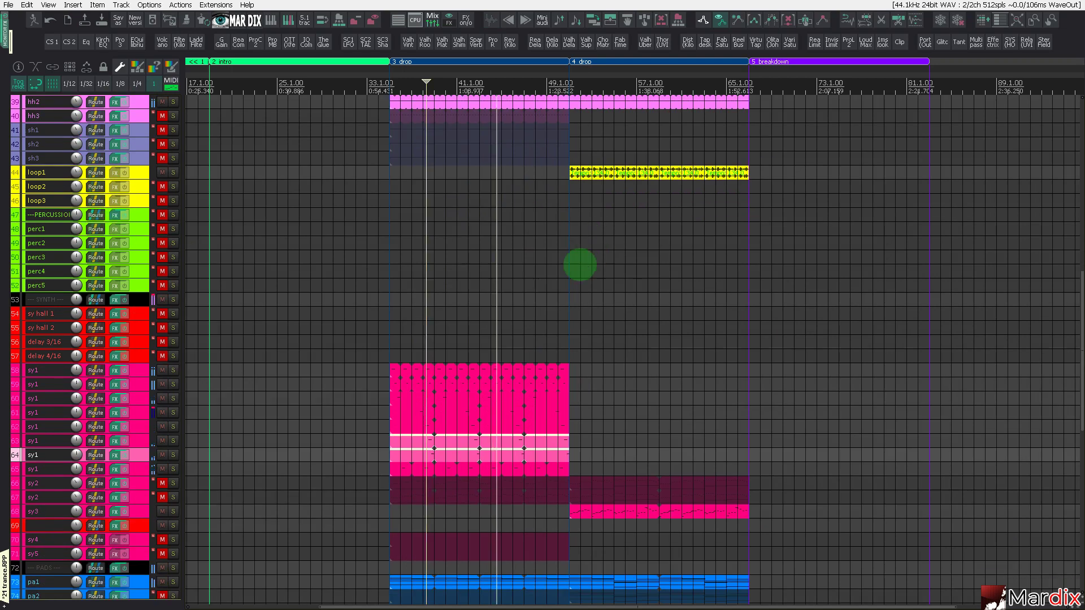
# Step: Audition sy2 track 67, mute it again and unmute sy2 track 66 instead, playing from the start of the first drop
pyautogui.click(558, 300)
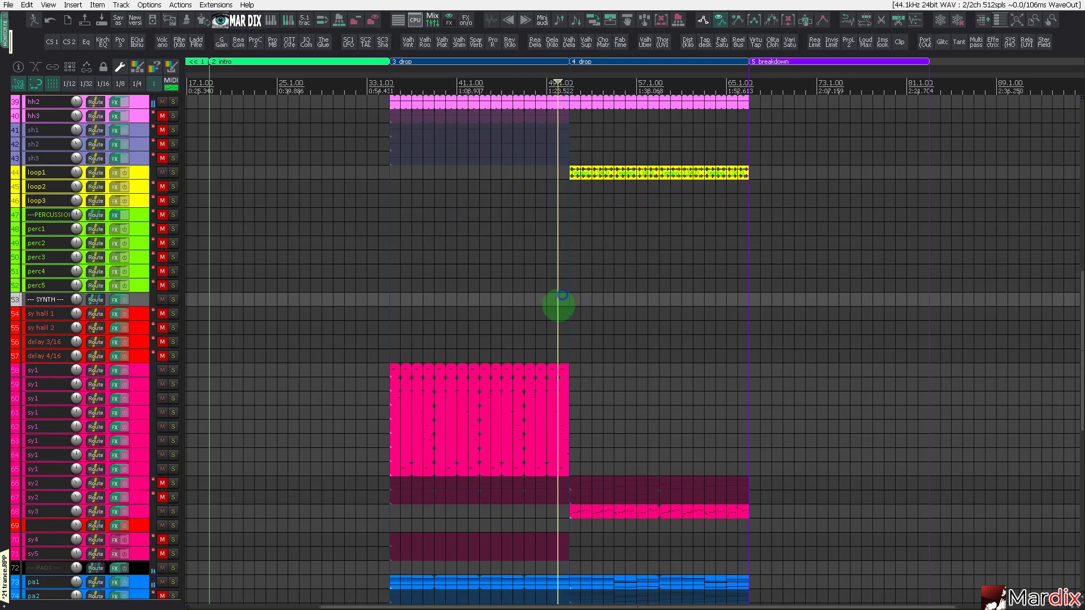
pyautogui.scroll(-3, 121, 327)
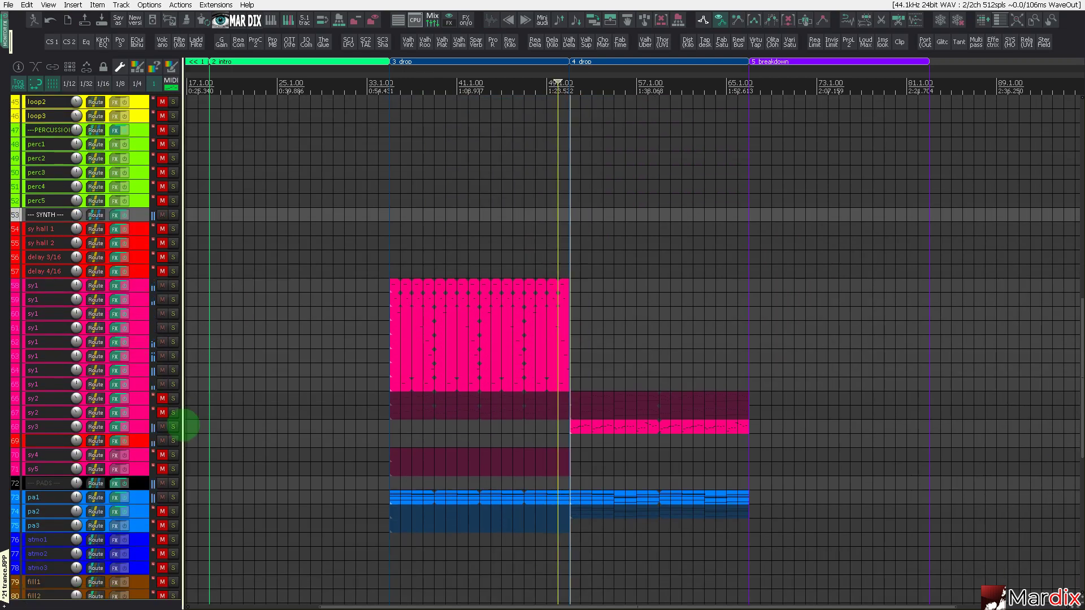
pyautogui.click(162, 412)
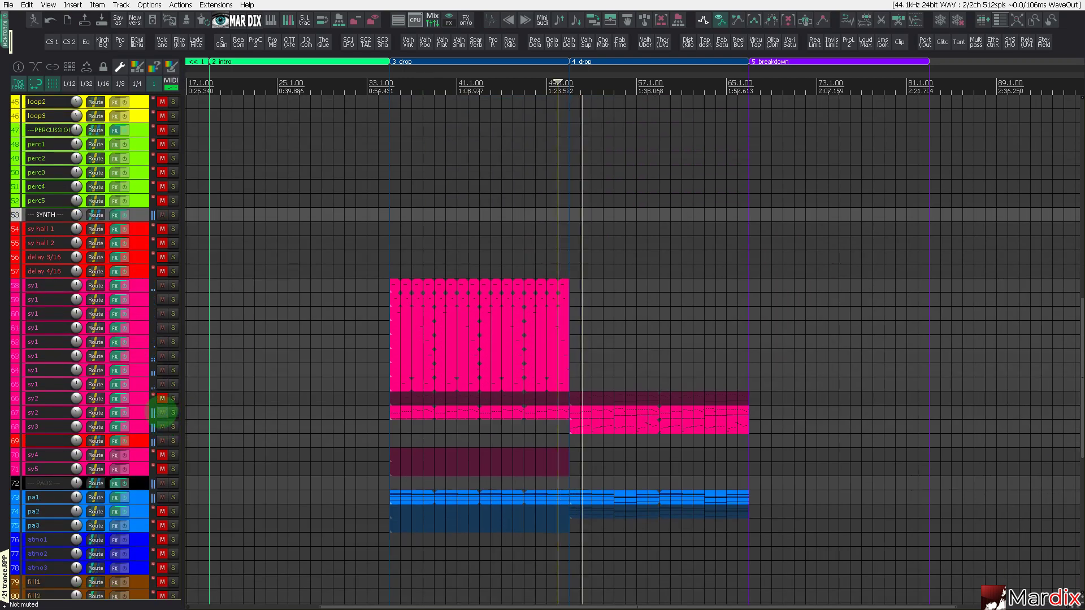
pyautogui.click(135, 413)
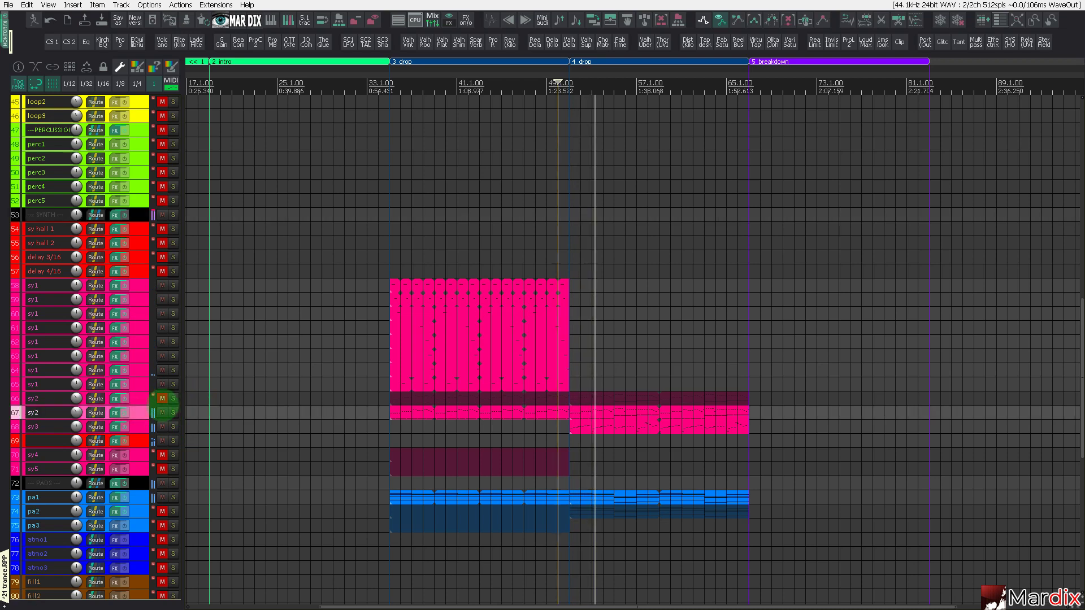
pyautogui.click(163, 398)
pyautogui.click(163, 413)
pyautogui.click(389, 249)
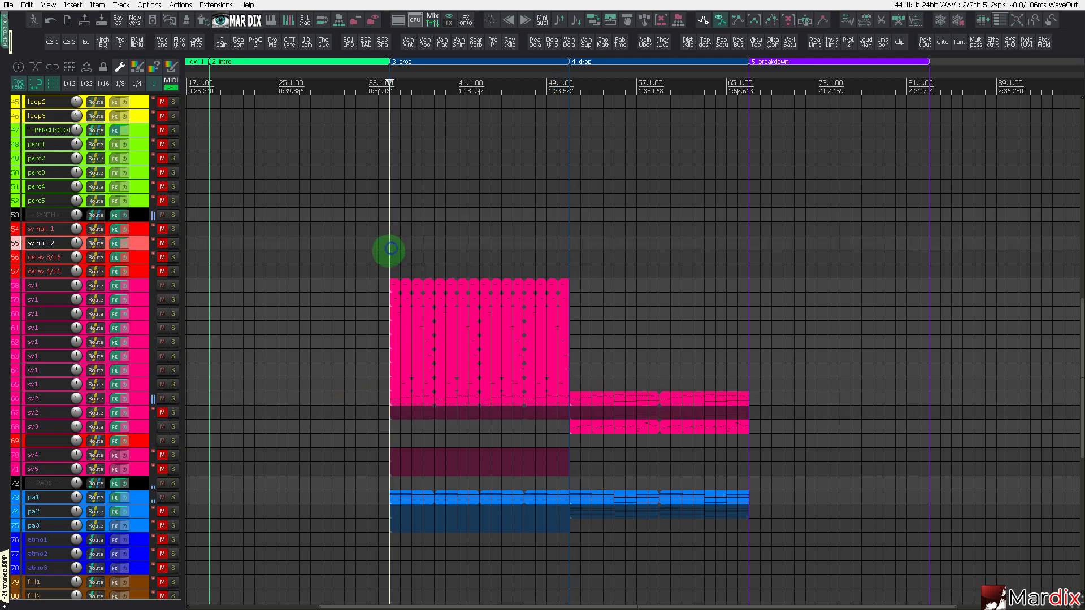
# Step: Expand sy2 track 66 and save the project
pyautogui.click(143, 399)
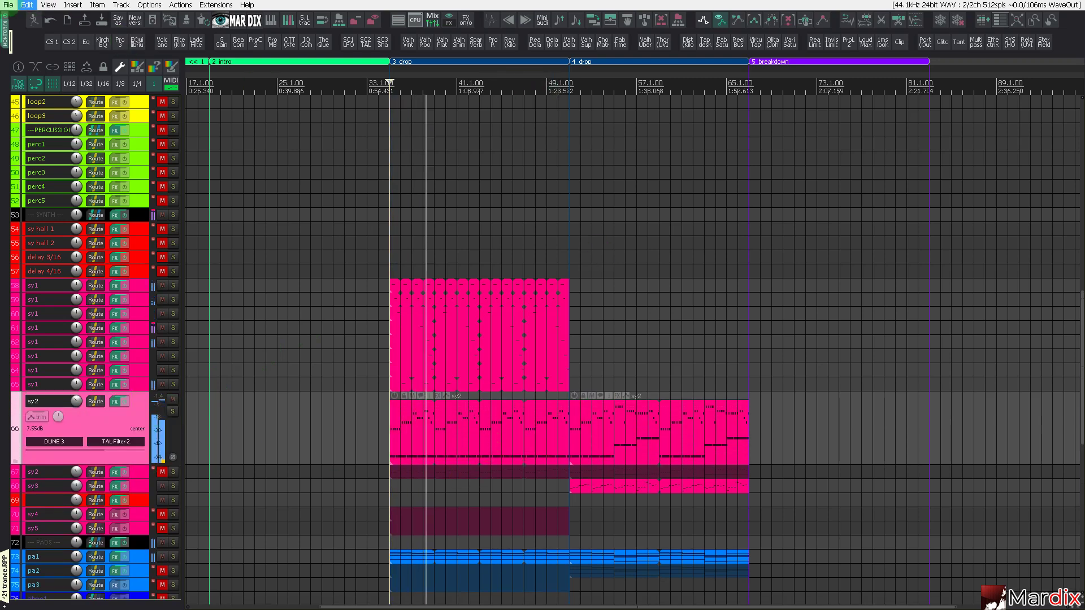
pyautogui.click(9, 5)
pyautogui.click(12, 55)
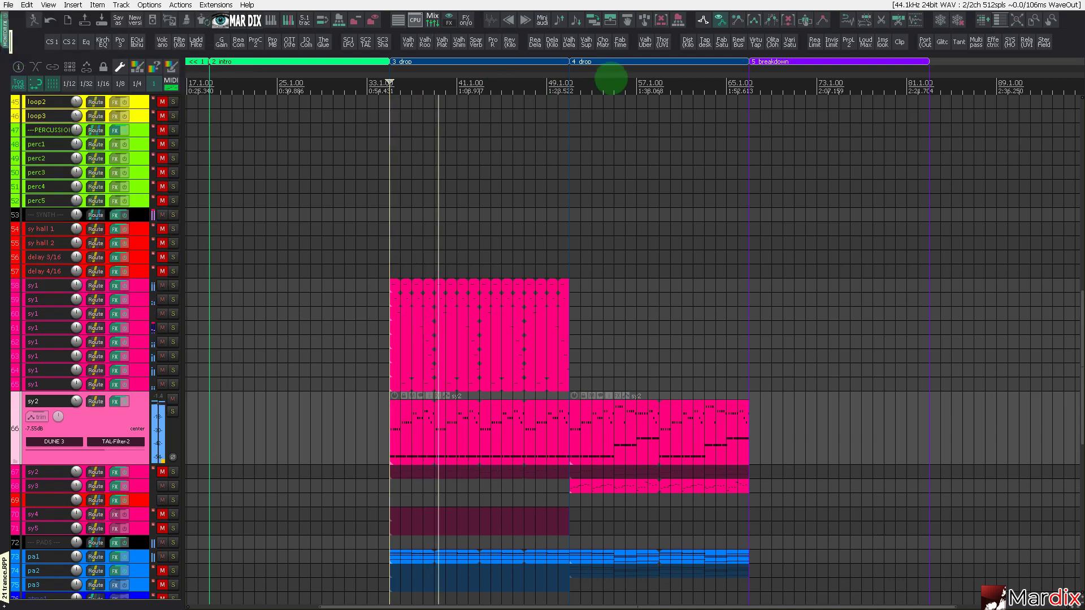
pyautogui.moveTo(611, 75); pyautogui.dragTo(593, 69)
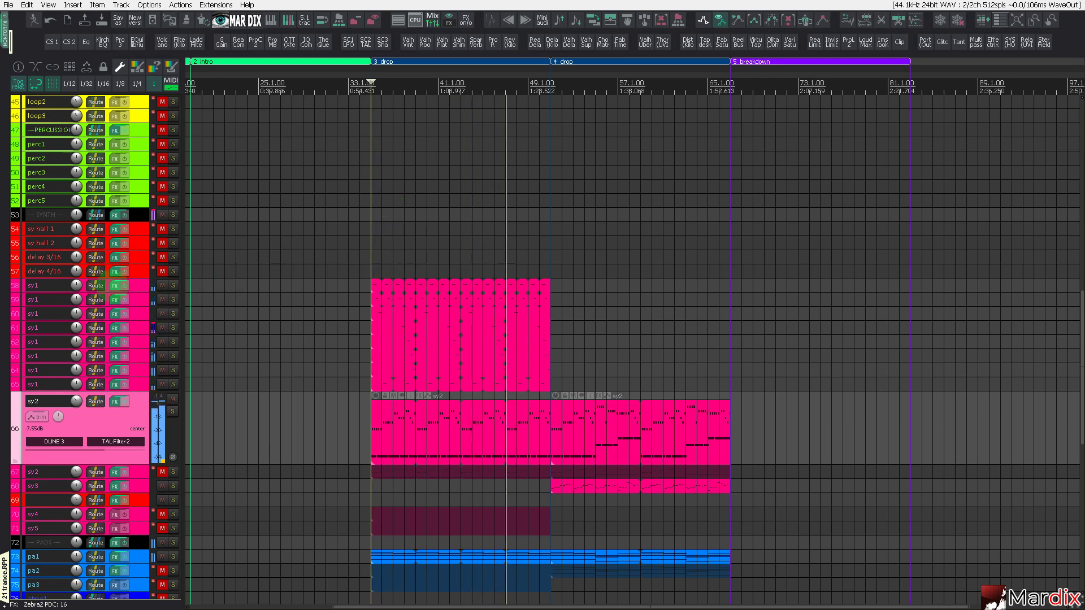
# Step: Unmute the sh1 shaker track and extend its MIDI item to the end of the second drop
pyautogui.scroll(8, 56, 288)
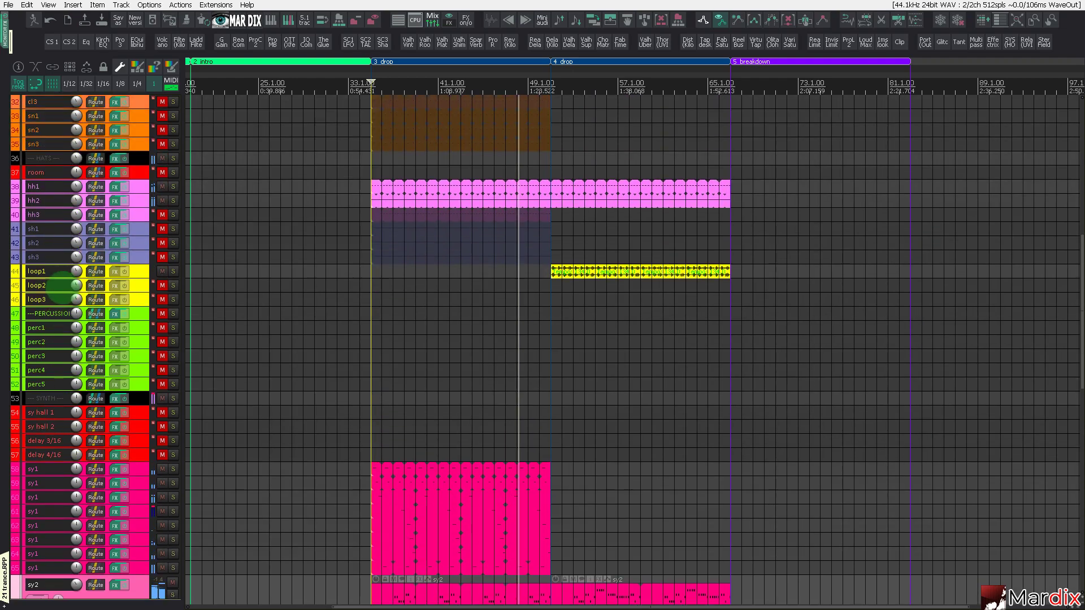
pyautogui.click(189, 229)
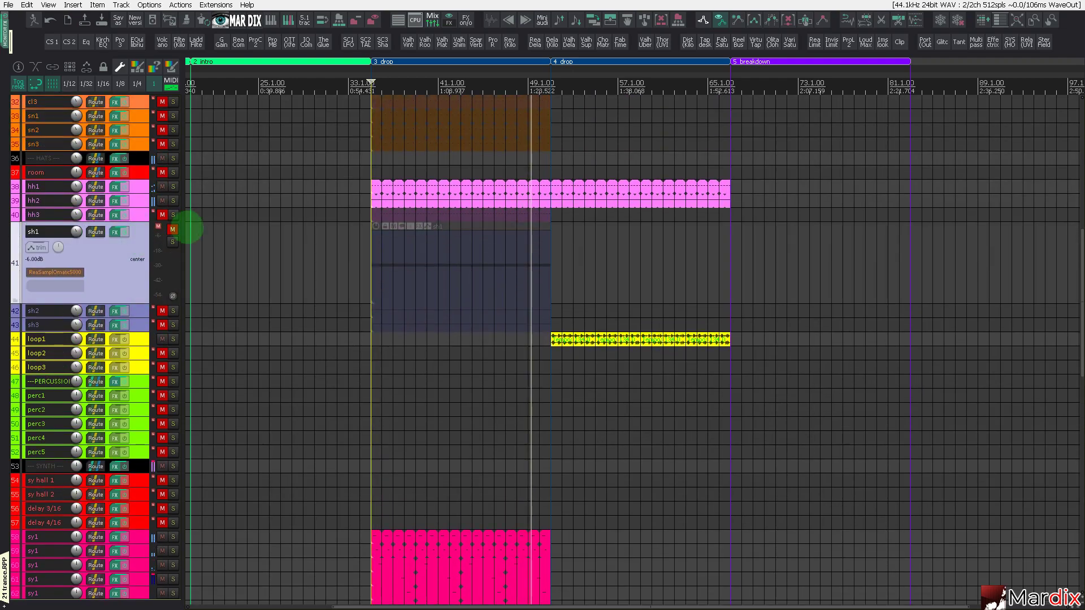
pyautogui.click(445, 263)
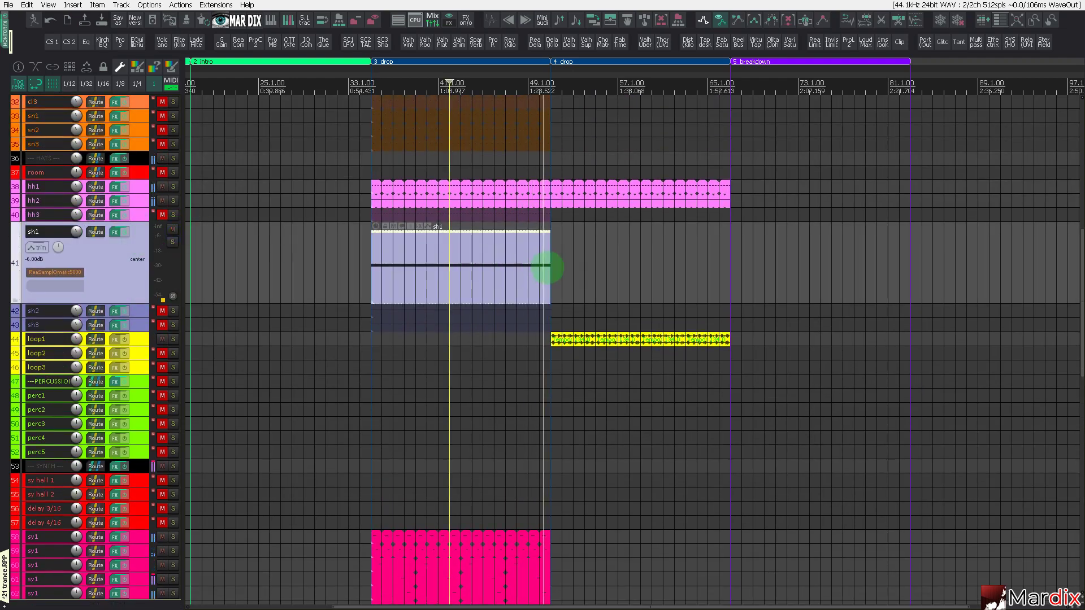
pyautogui.moveTo(547, 266); pyautogui.dragTo(736, 263)
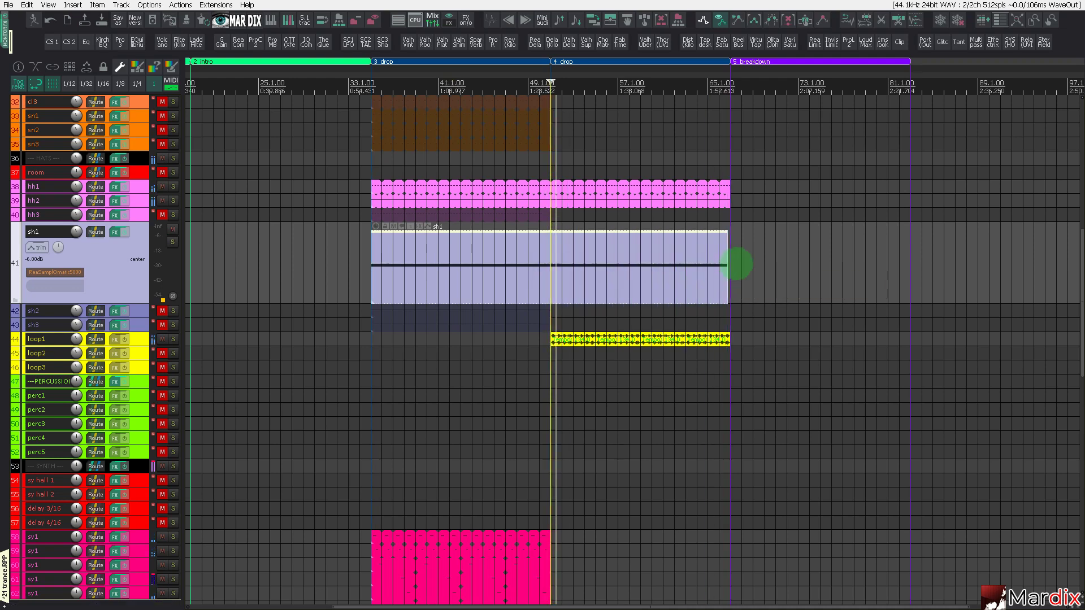
pyautogui.scroll(3, 736, 263)
pyautogui.scroll(-5, 705, 266)
pyautogui.scroll(4, 490, 292)
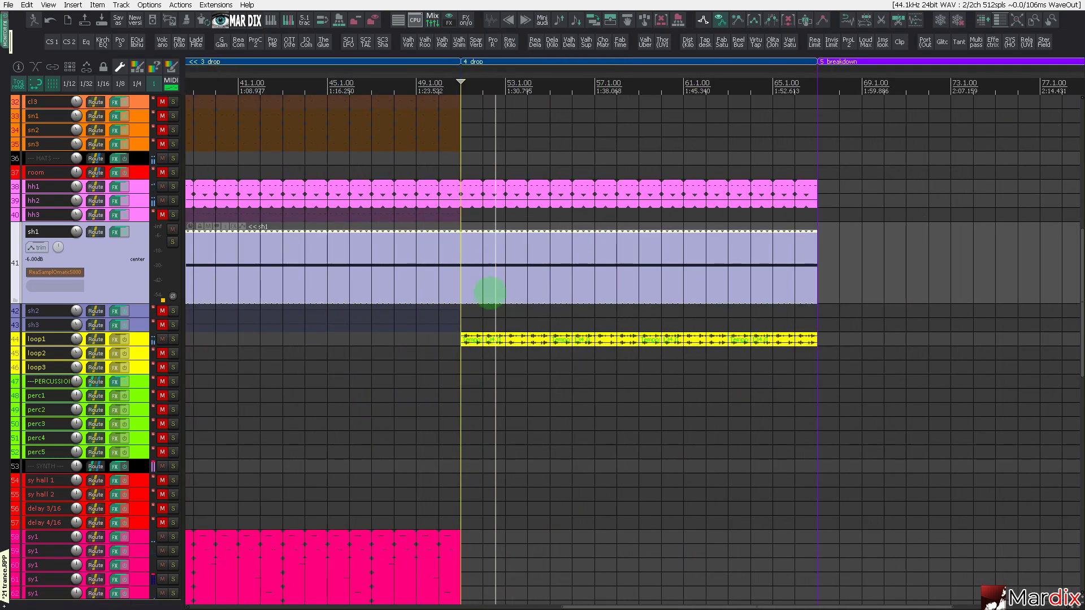
# Step: Select the loop1 items in the second drop and switch their source through the next files in the folder to a different loop
pyautogui.click(140, 338)
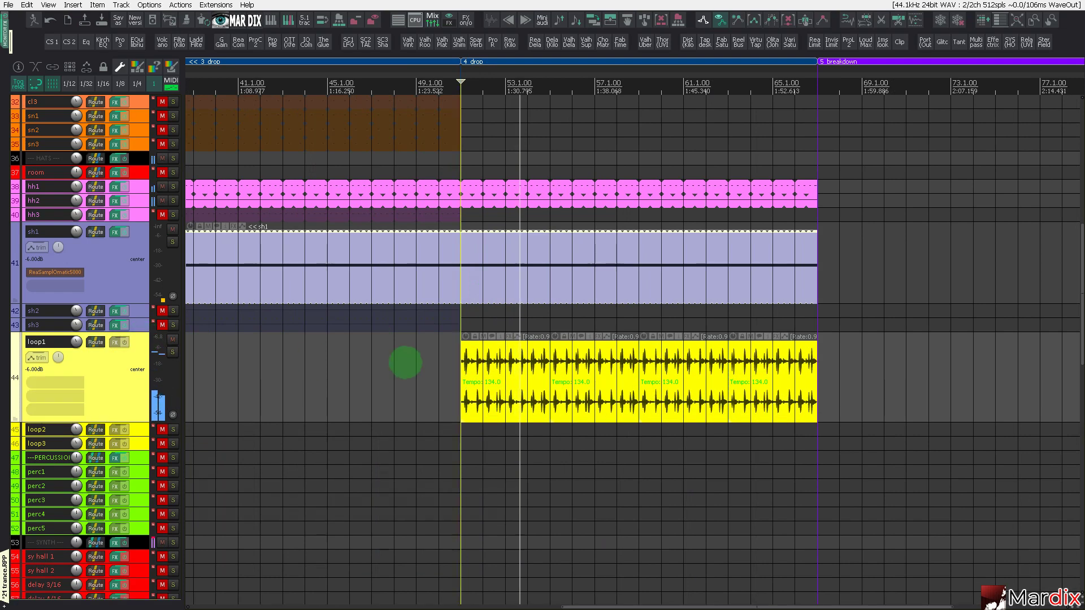
pyautogui.click(506, 351)
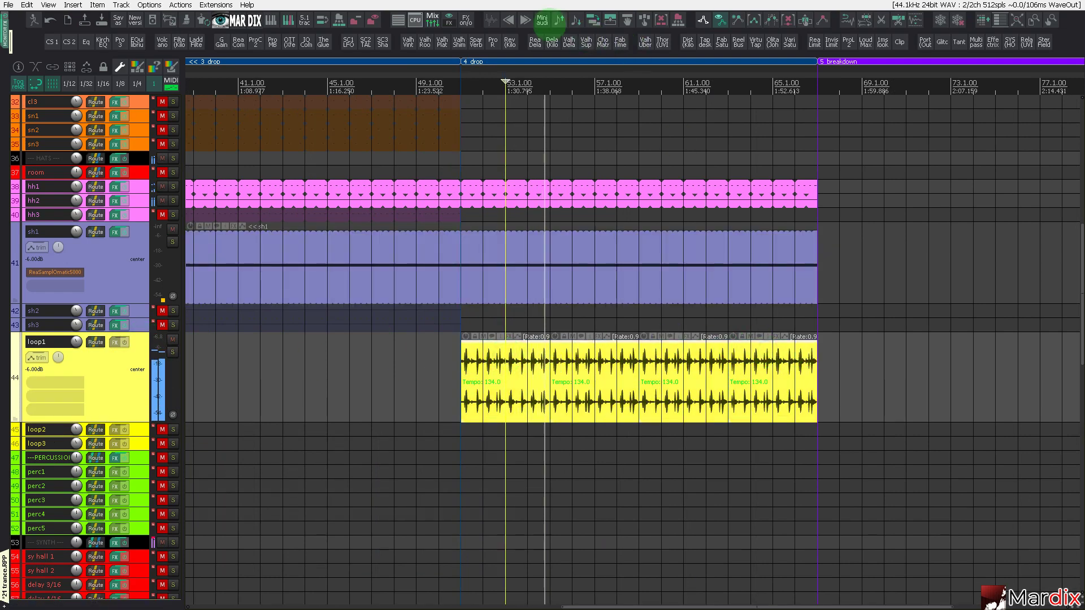
pyautogui.click(529, 22)
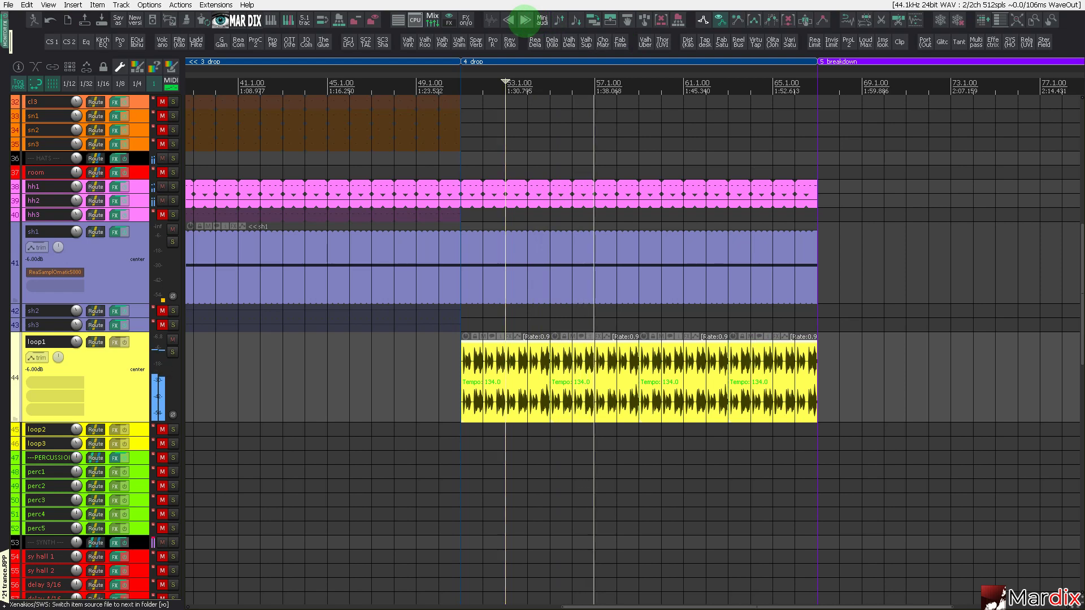
pyautogui.click(525, 20)
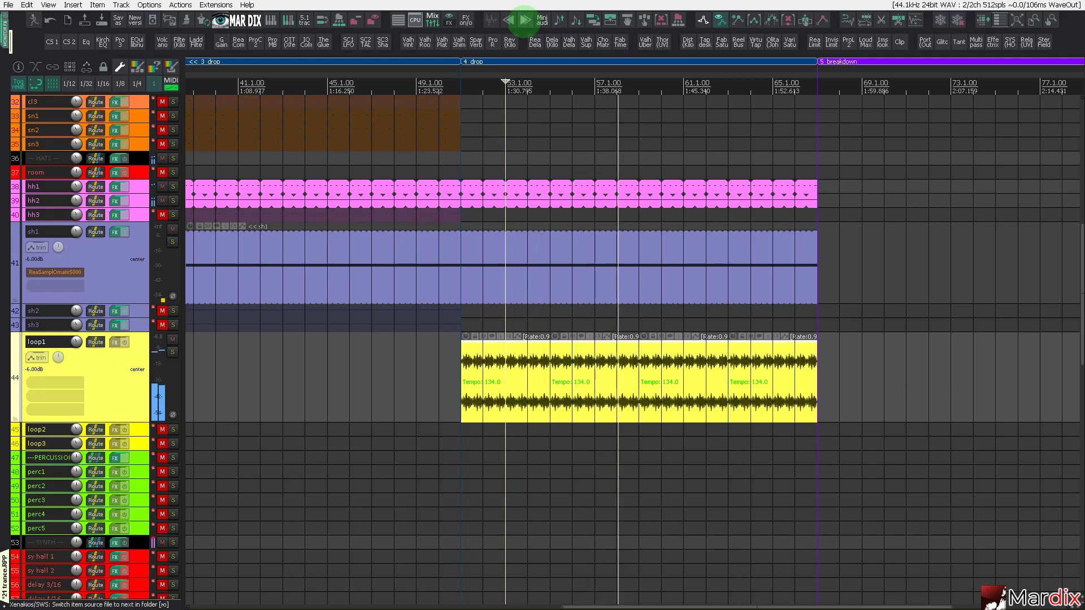
pyautogui.scroll(-2, 546, 119)
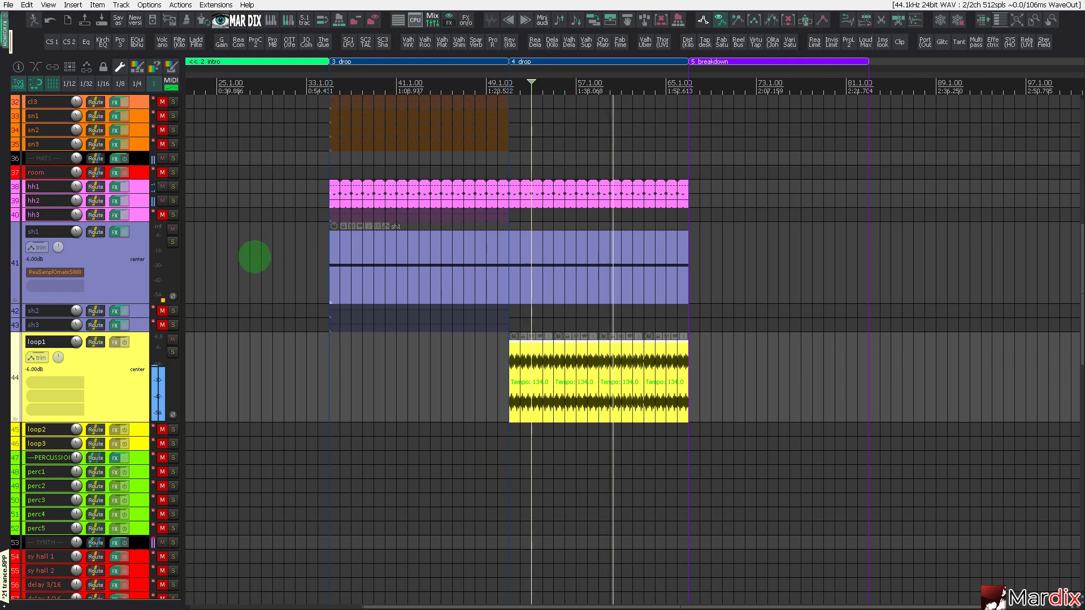
# Step: Play from the start of the first drop, open sh1's ReaSamplOmatic5000 and show the sample pack folders in the Media Explorer
pyautogui.click(324, 374)
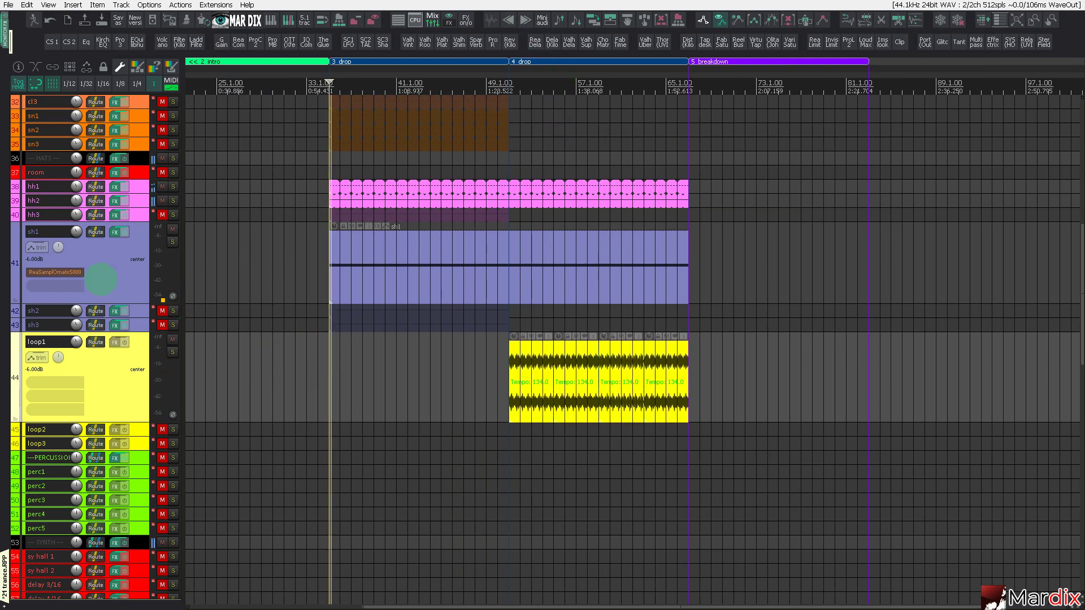
pyautogui.click(71, 272)
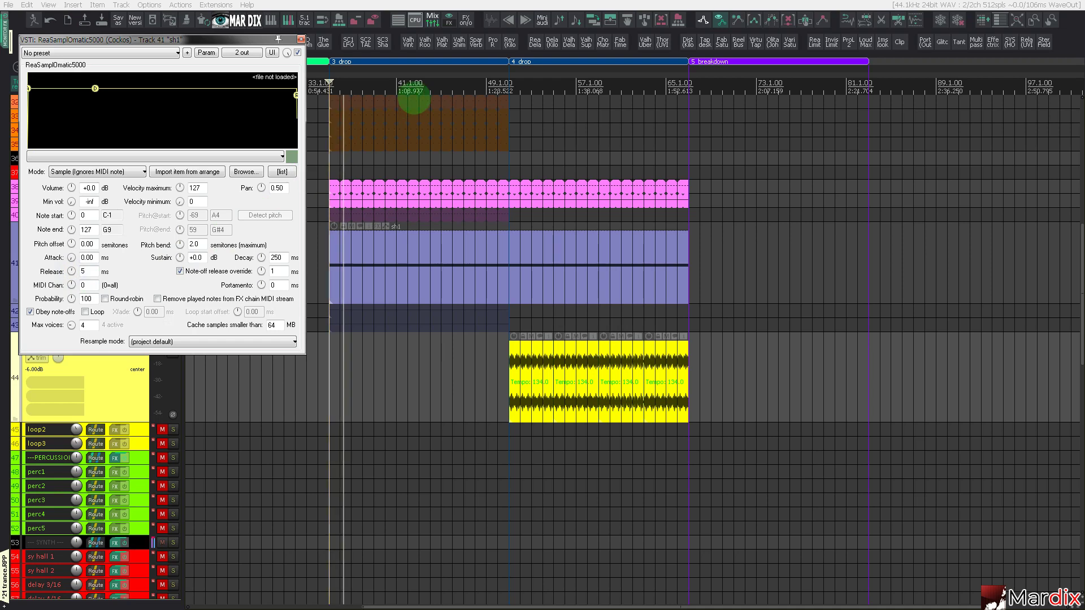
pyautogui.hotkey('ctrl', 'alt', 'x')
pyautogui.press('BackSpace')
pyautogui.press('BackSpace')
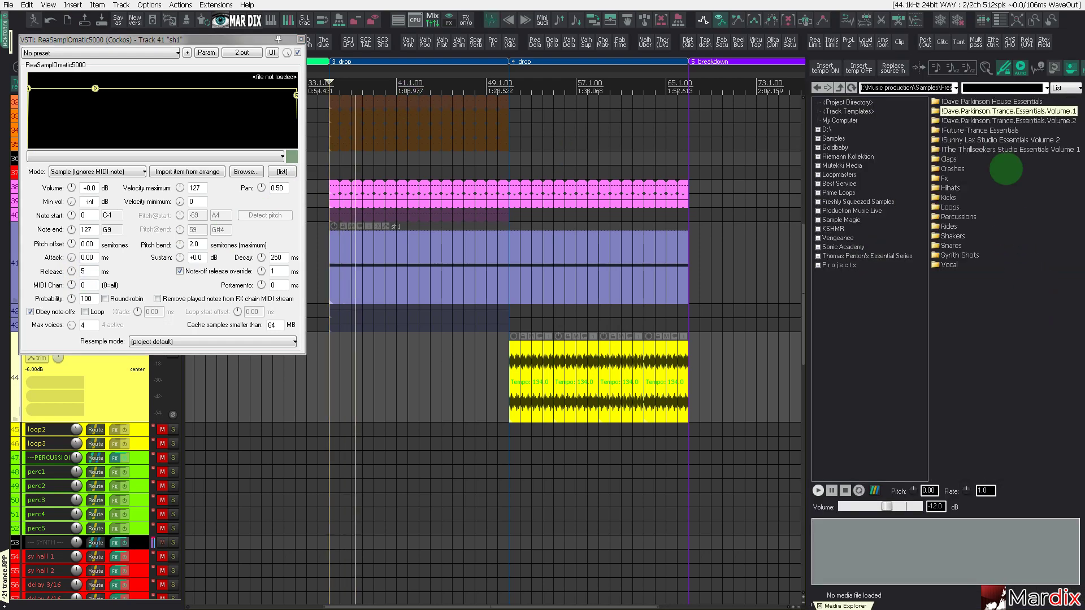
# Step: Load DPTE Shaker - 001.wav from the DPTE Shakers folder into sh1's ReaSamplOmatic5000 and close the sampler window
pyautogui.doubleClick(999, 145)
pyautogui.press('Up')
pyautogui.press('Up')
pyautogui.press('Up')
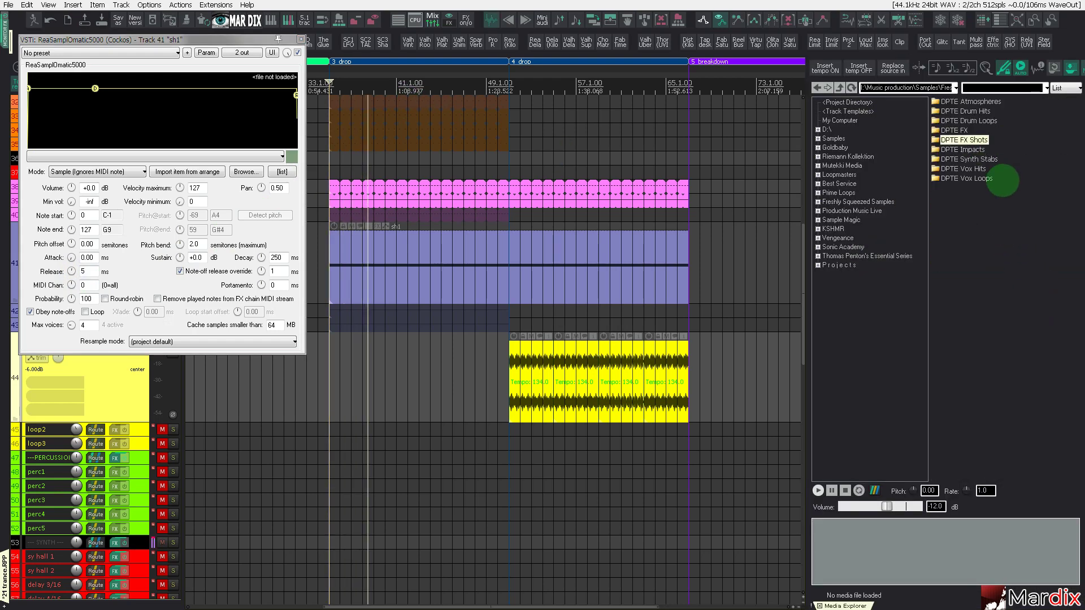
pyautogui.press('Return')
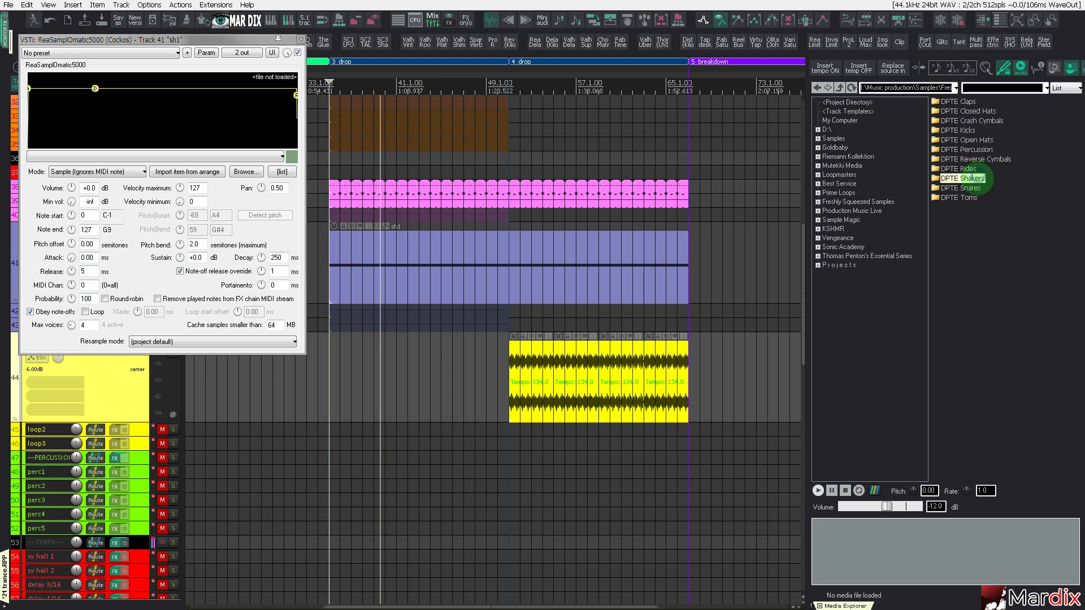
pyautogui.doubleClick(977, 178)
pyautogui.moveTo(973, 103); pyautogui.dragTo(225, 124)
pyautogui.moveTo(225, 40); pyautogui.dragTo(455, 225)
pyautogui.press('Escape')
# Step: In the sh1 MIDI item, set the velocities of each beat's first two 16th notes to 1 and the fourth to 51
pyautogui.doubleClick(455, 270)
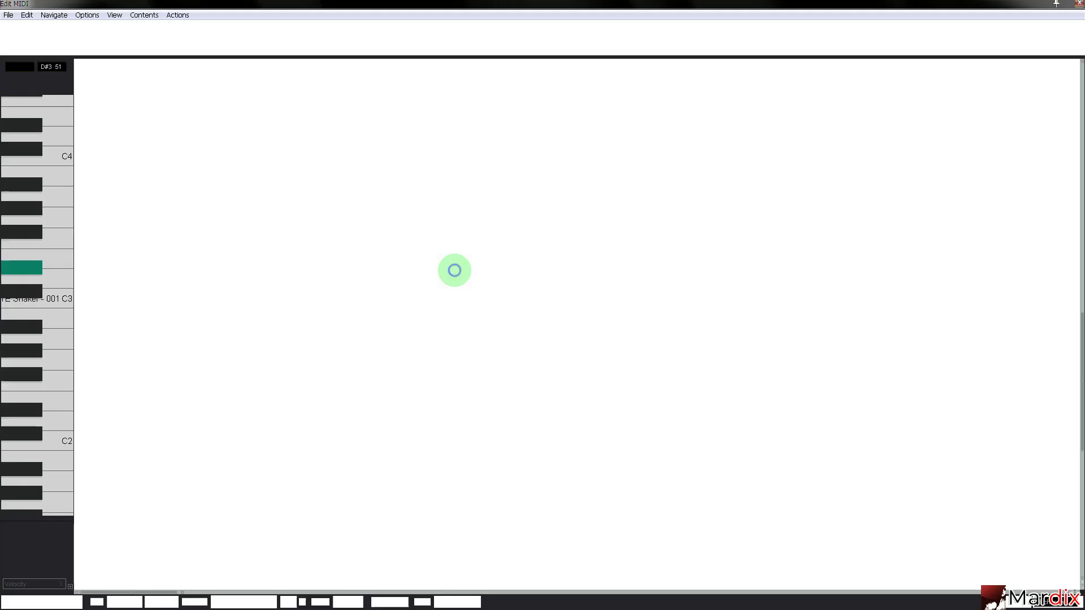
pyautogui.scroll(6, 86, 290)
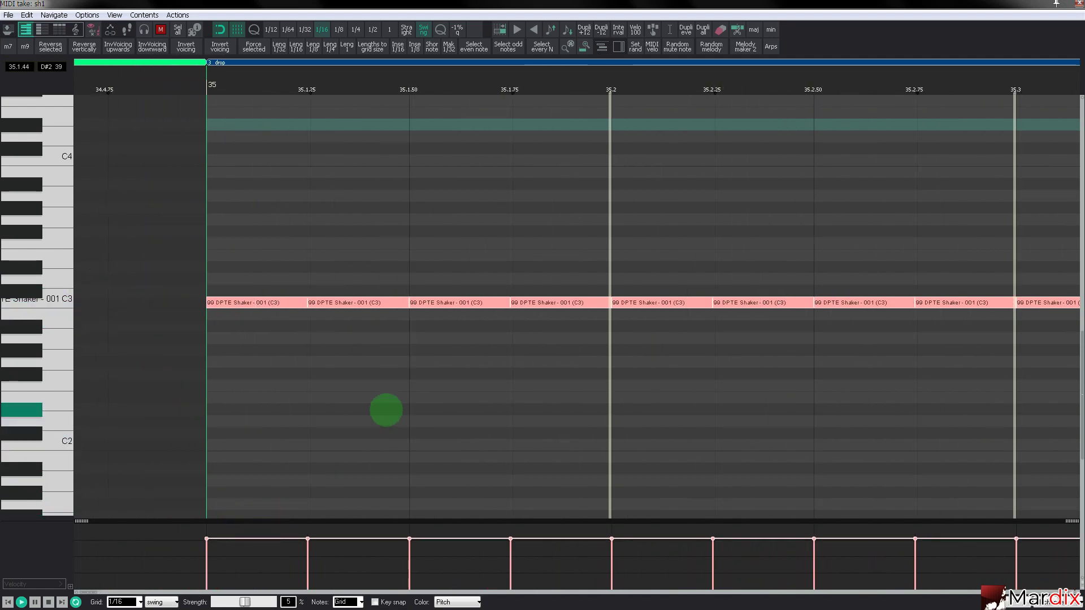
pyautogui.click(385, 412)
pyautogui.press('space')
pyautogui.press('Escape')
pyautogui.moveTo(266, 542); pyautogui.dragTo(264, 597)
pyautogui.moveTo(341, 537); pyautogui.dragTo(344, 603)
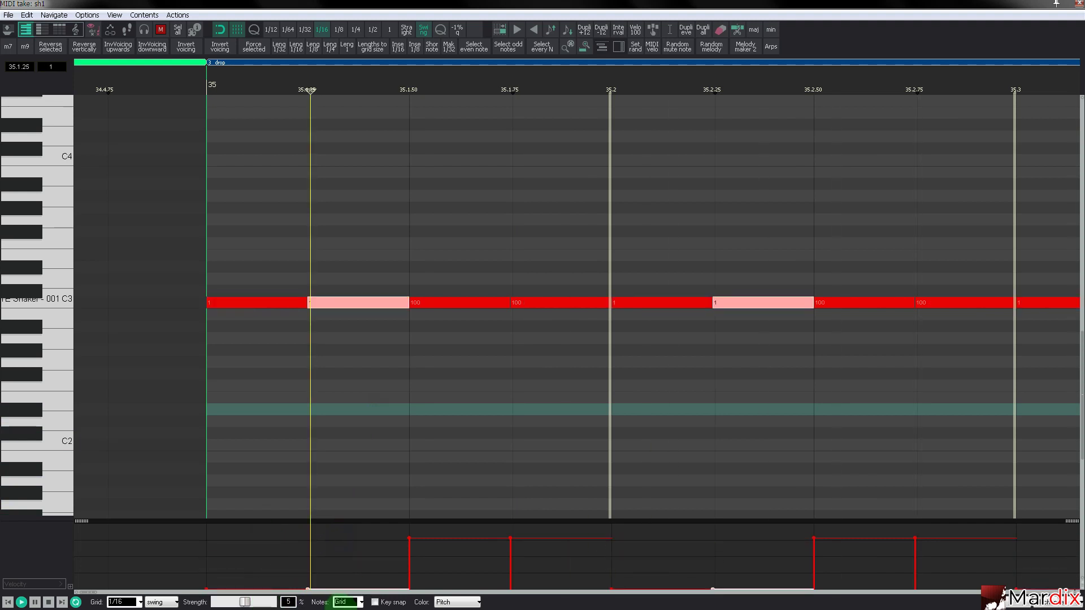
pyautogui.moveTo(538, 539); pyautogui.dragTo(540, 542)
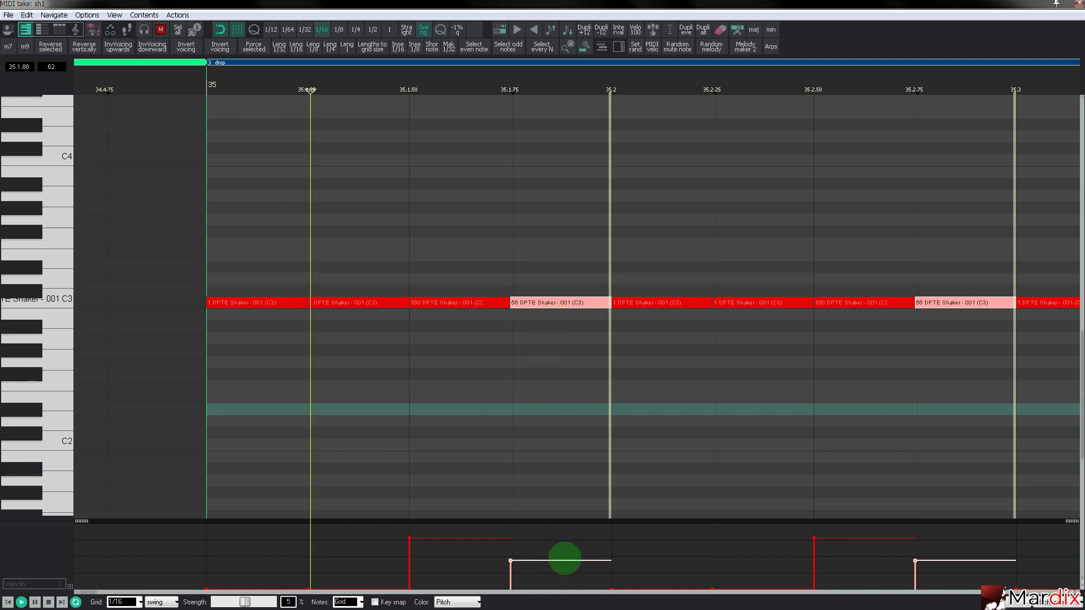
pyautogui.moveTo(565, 558); pyautogui.dragTo(565, 561)
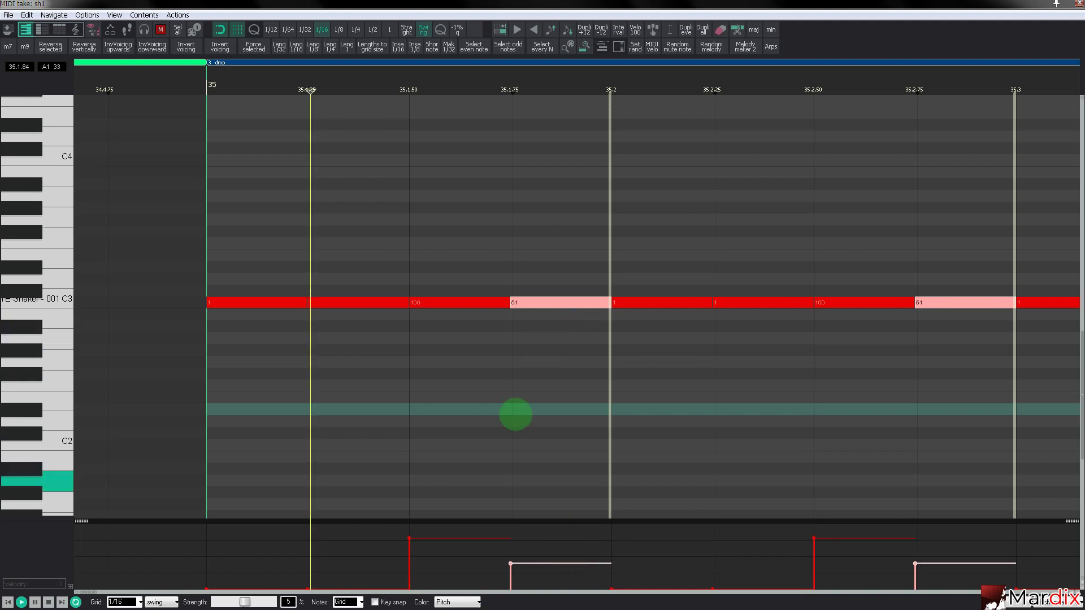
# Step: Quantize all sh1 notes to the 1/16 swing grid and close the MIDI editor
pyautogui.doubleClick(281, 304)
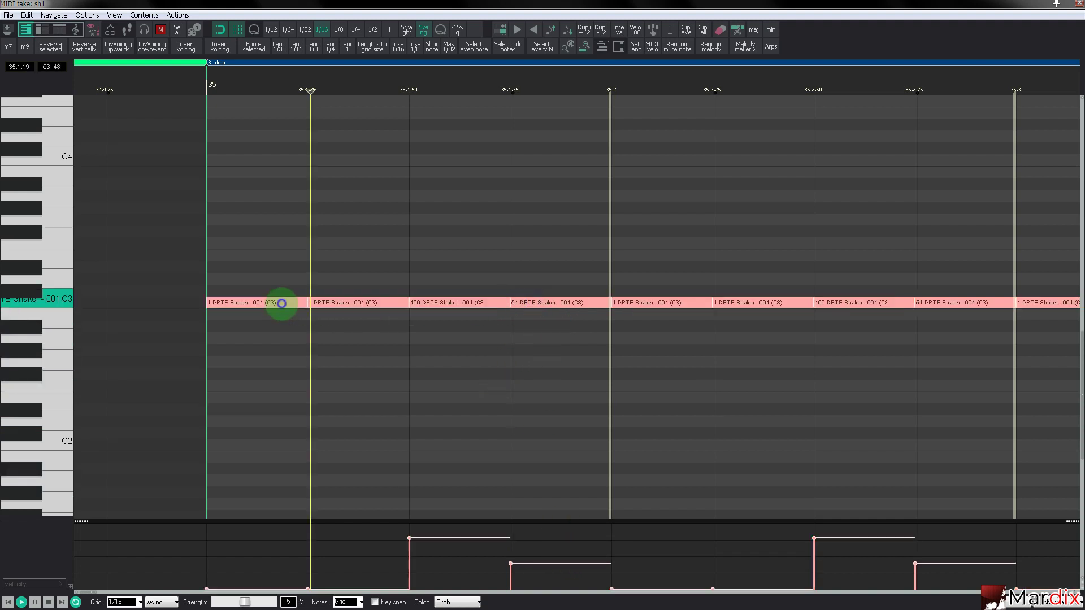
pyautogui.click(498, 28)
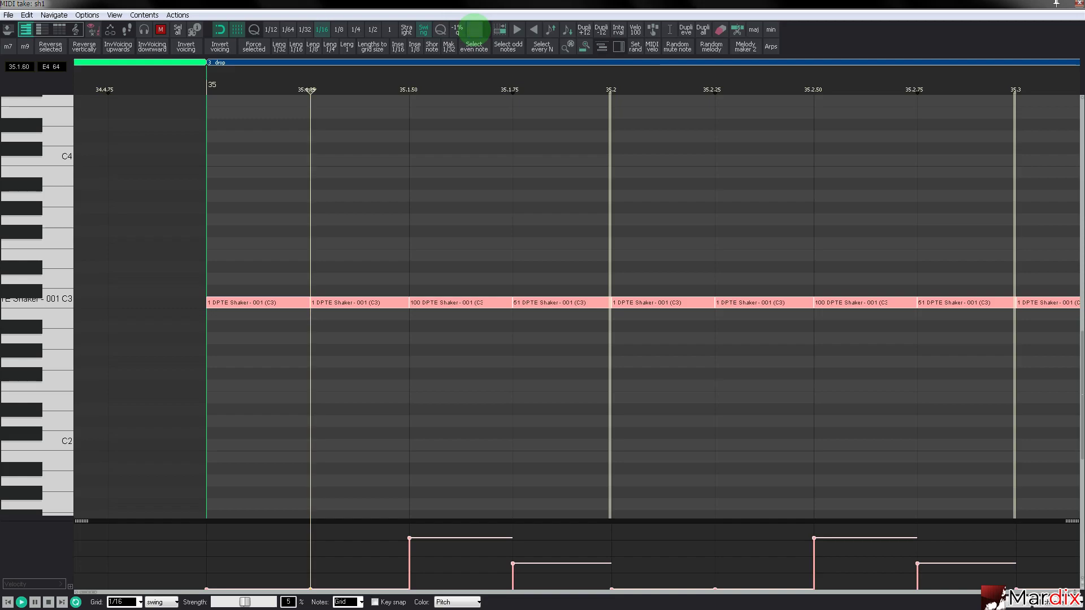
pyautogui.press('Escape')
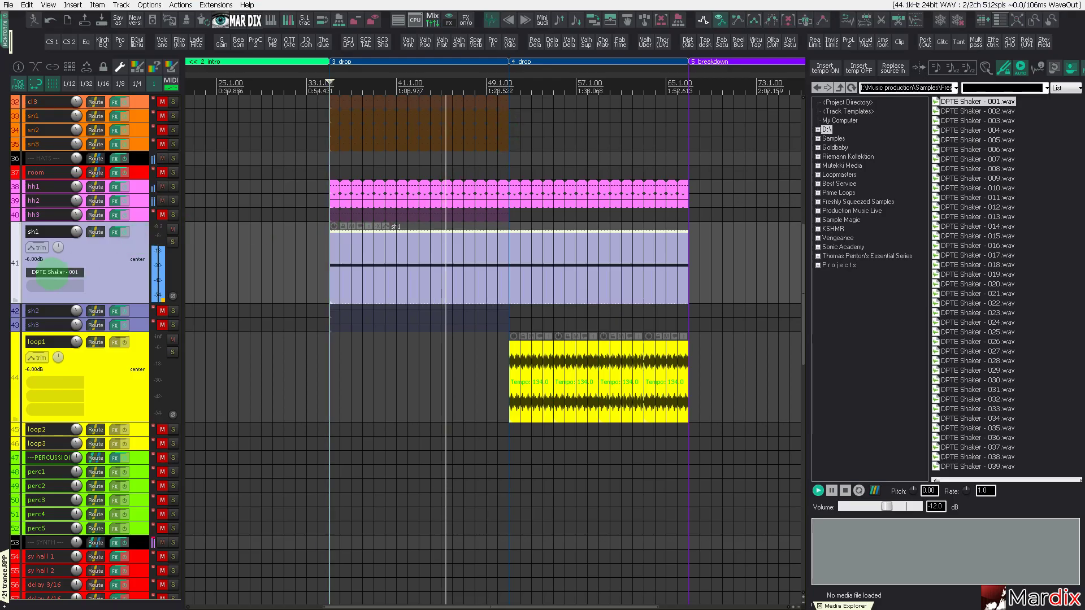
# Step: Change sh1's sampler sample to DPTE Shaker - 003.wav and play the result from the start of the first drop
pyautogui.click(55, 272)
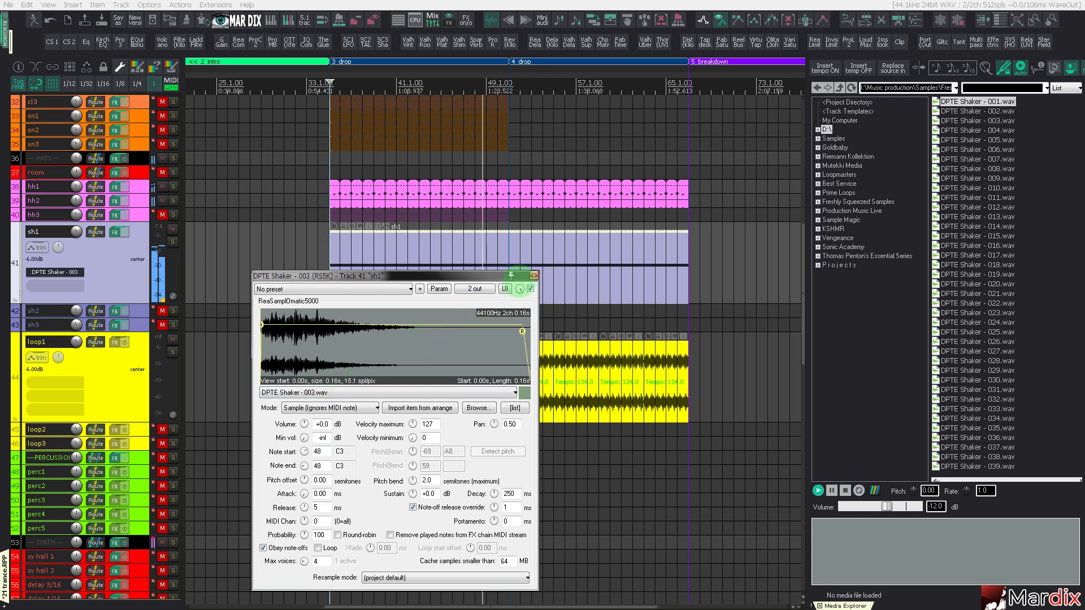
pyautogui.click(533, 275)
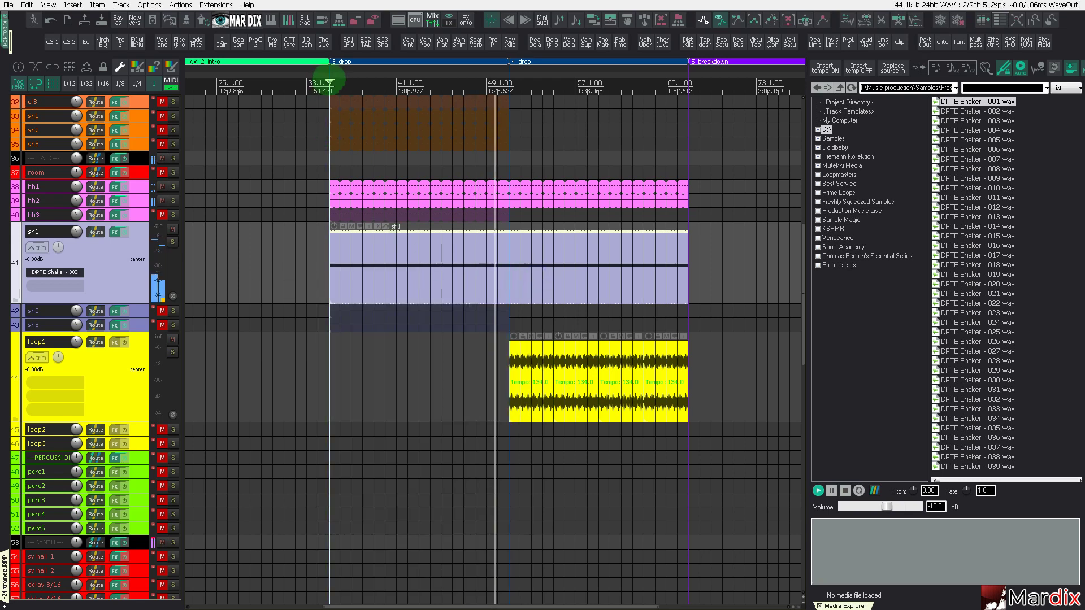
pyautogui.click(327, 89)
pyautogui.scroll(3, 61, 248)
pyautogui.scroll(3, 61, 249)
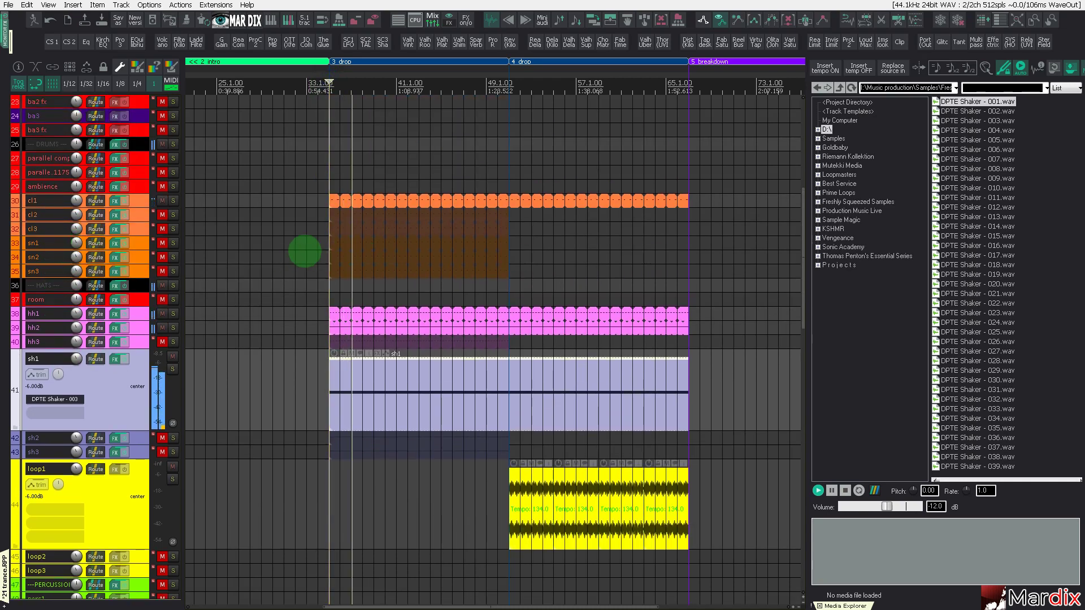
# Step: Hide the Media Explorer and unmute sy2 track 67 in the synth section
pyautogui.hotkey('ctrl', 'alt', 'x')
pyautogui.scroll(-12, 633, 350)
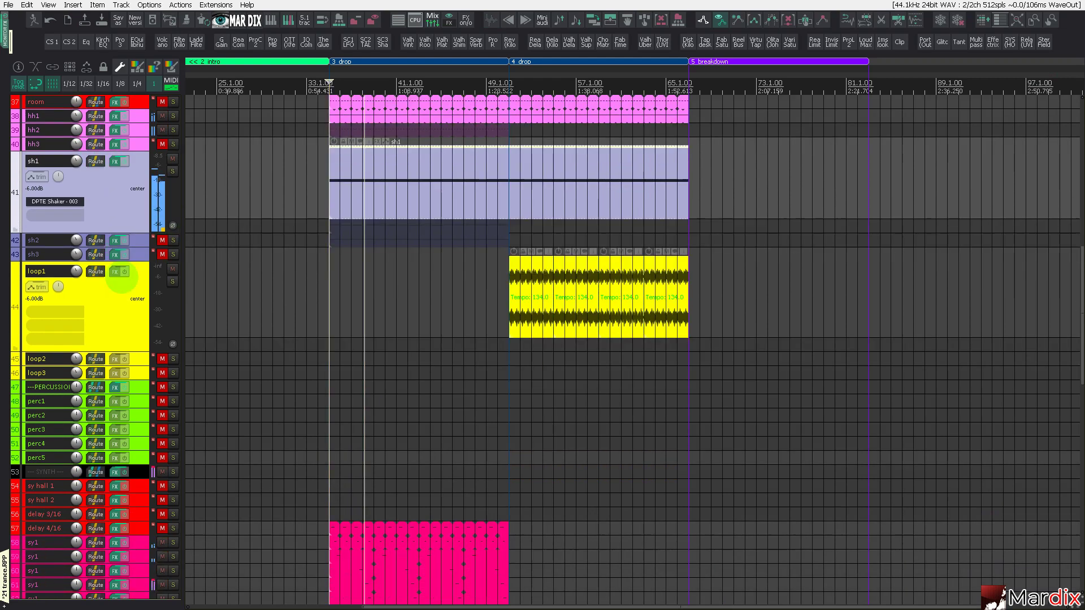
pyautogui.scroll(-2, 460, 279)
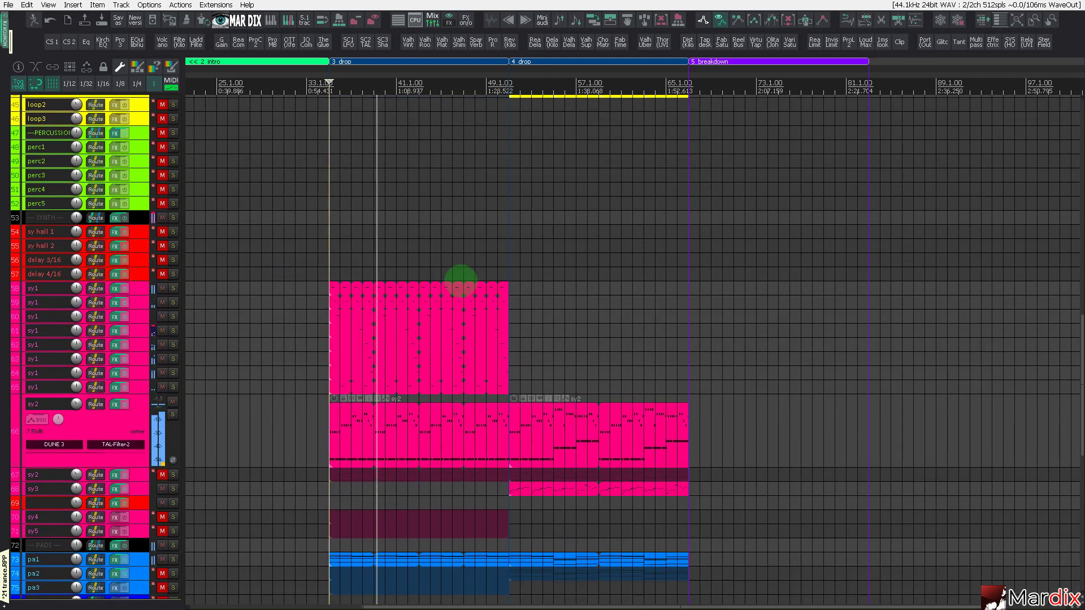
pyautogui.scroll(3, 486, 266)
pyautogui.scroll(-3, 496, 246)
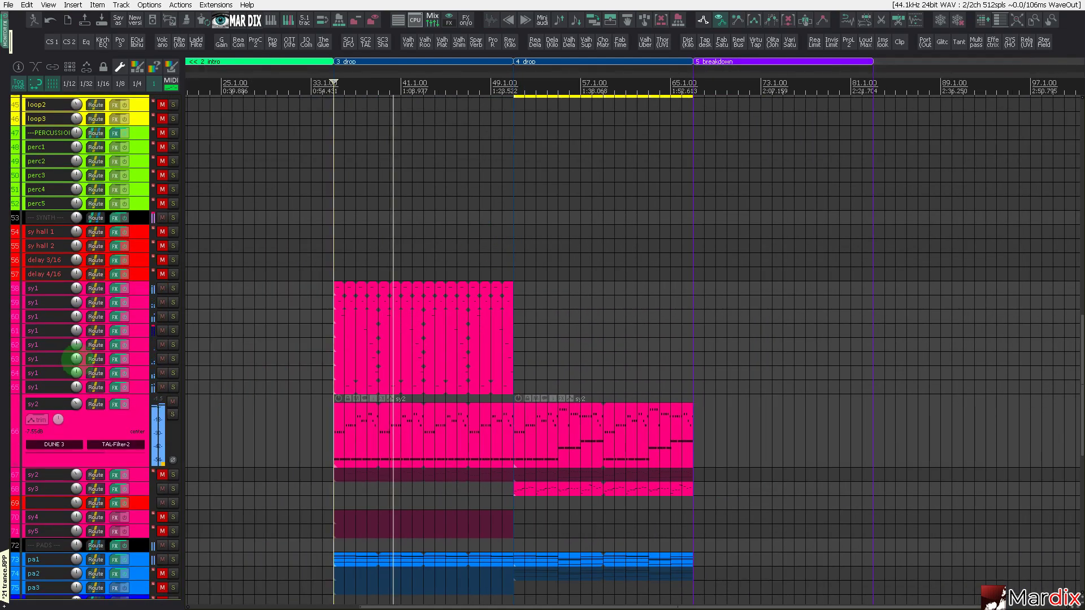
pyautogui.scroll(-2, 84, 363)
pyautogui.click(162, 432)
pyautogui.click(162, 432)
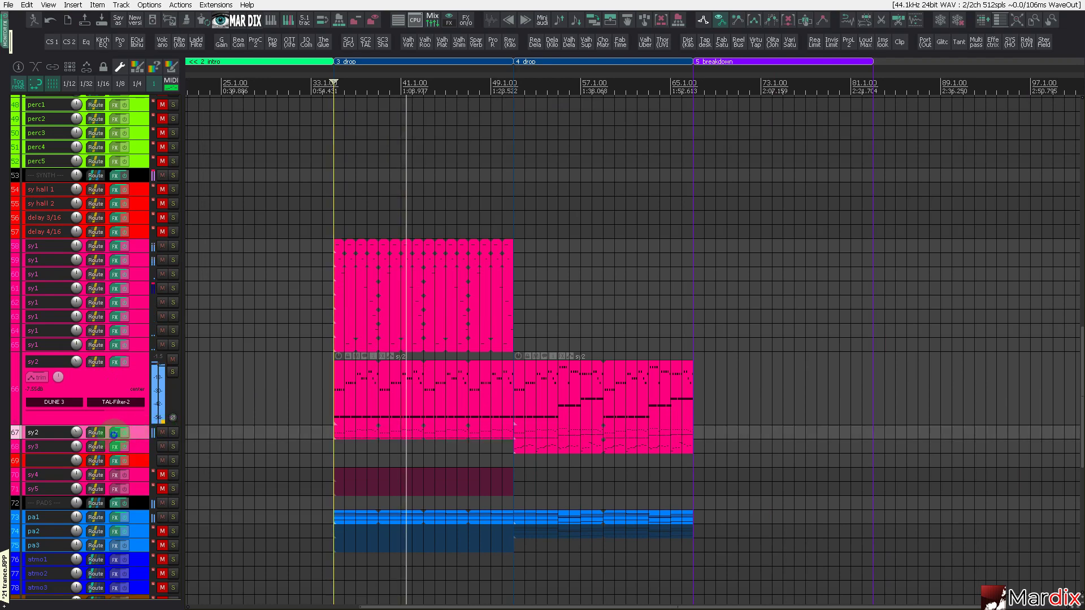
# Step: Open DUNE 3 on sy2 track 67 and lower its Filter 1 cutoff
pyautogui.click(114, 433)
pyautogui.moveTo(564, 373); pyautogui.dragTo(563, 420)
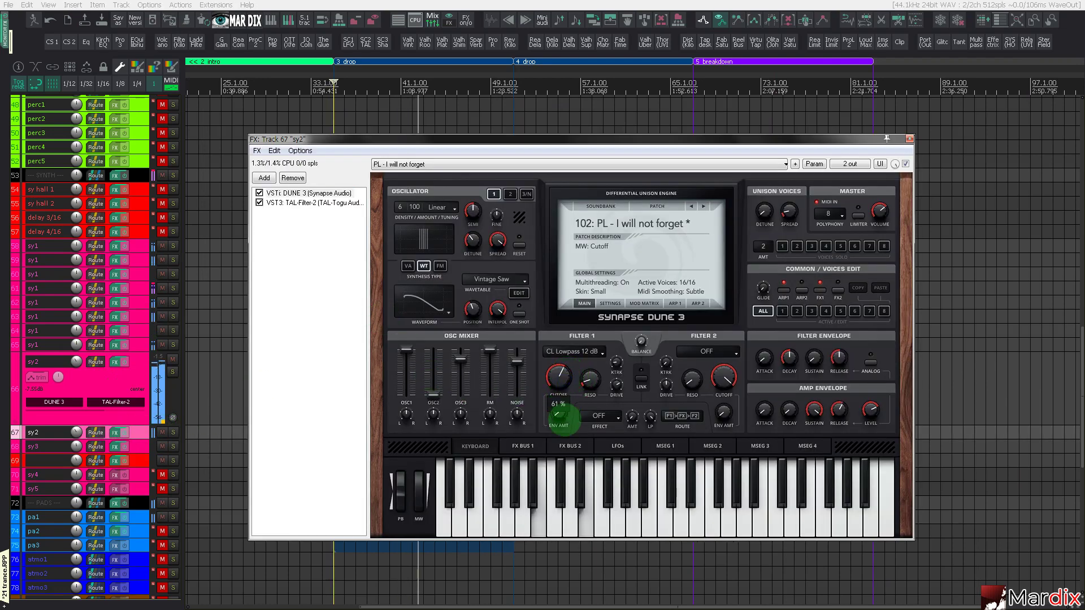
pyautogui.moveTo(558, 375); pyautogui.dragTo(556, 395)
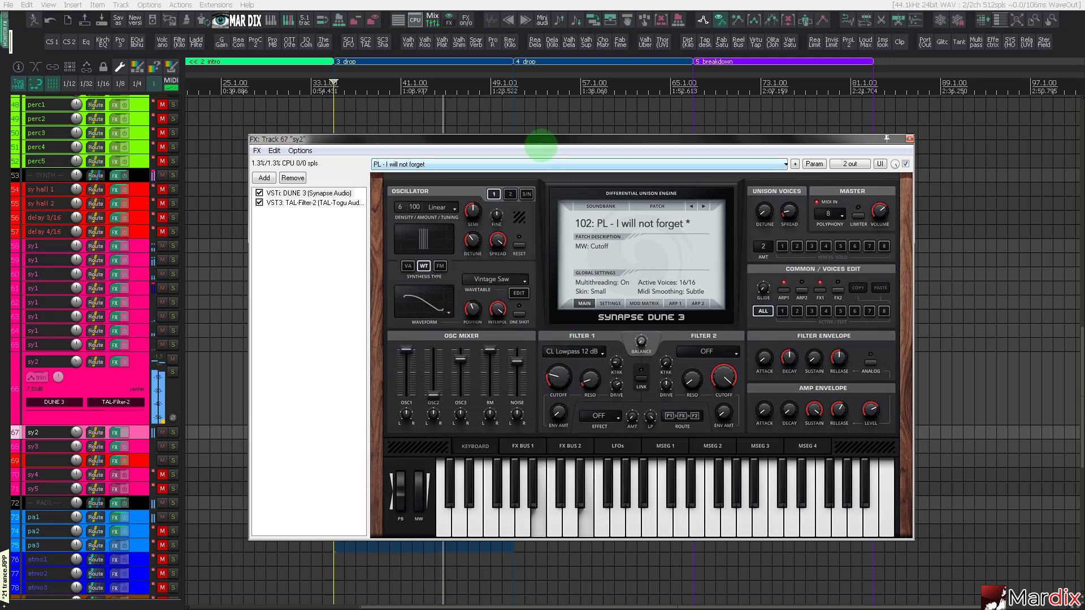
# Step: Play the transition from the first drop into the second and close sy2's DUNE 3 window
pyautogui.moveTo(529, 139); pyautogui.dragTo(519, 146)
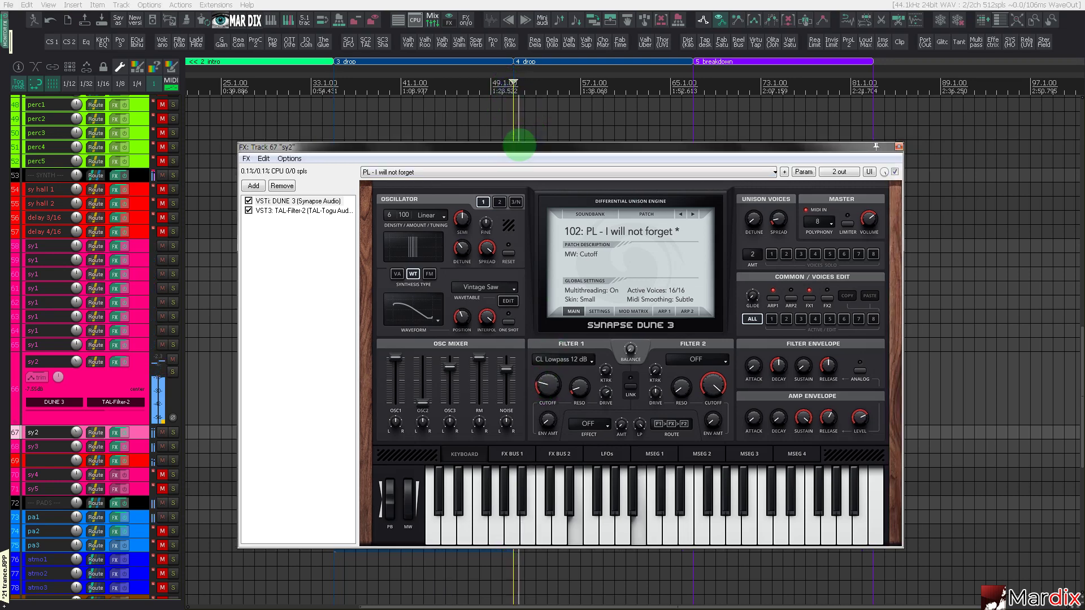
pyautogui.click(491, 77)
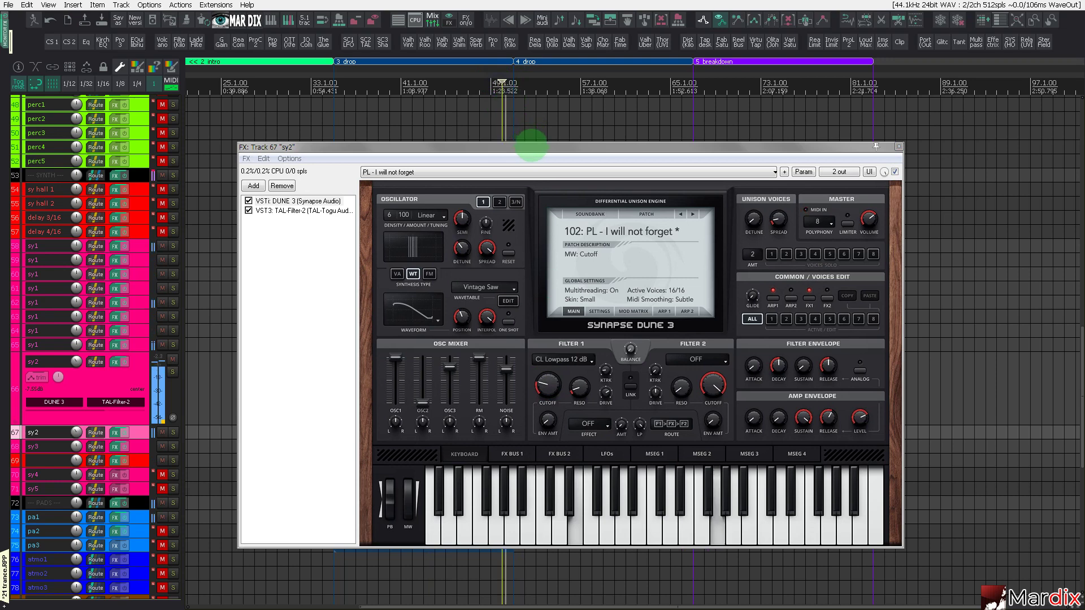
pyautogui.click(531, 147)
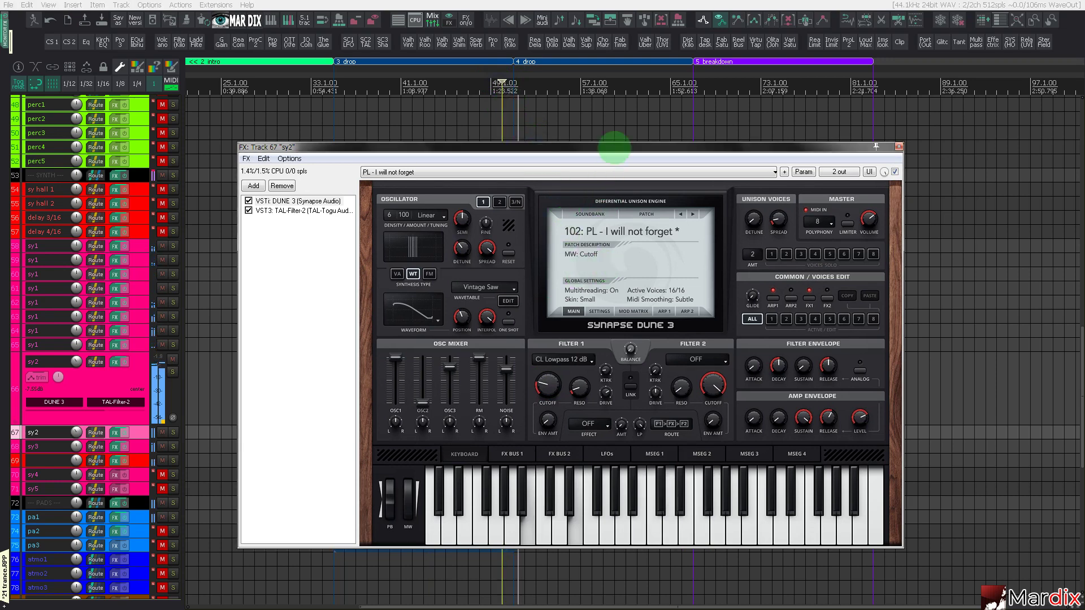
pyautogui.moveTo(615, 147); pyautogui.dragTo(590, 173)
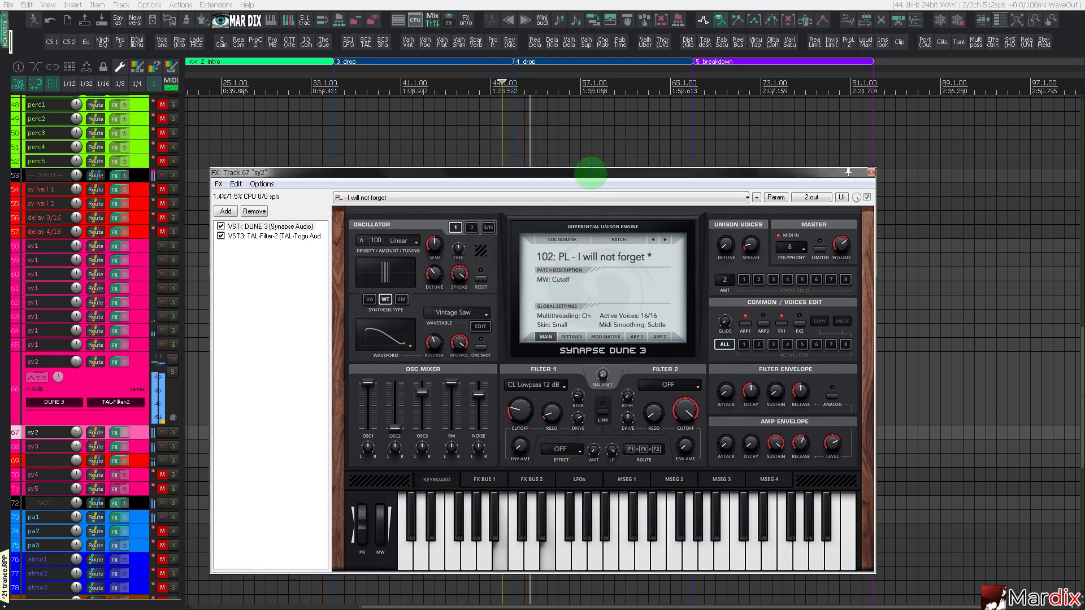
pyautogui.click(848, 172)
pyautogui.click(870, 172)
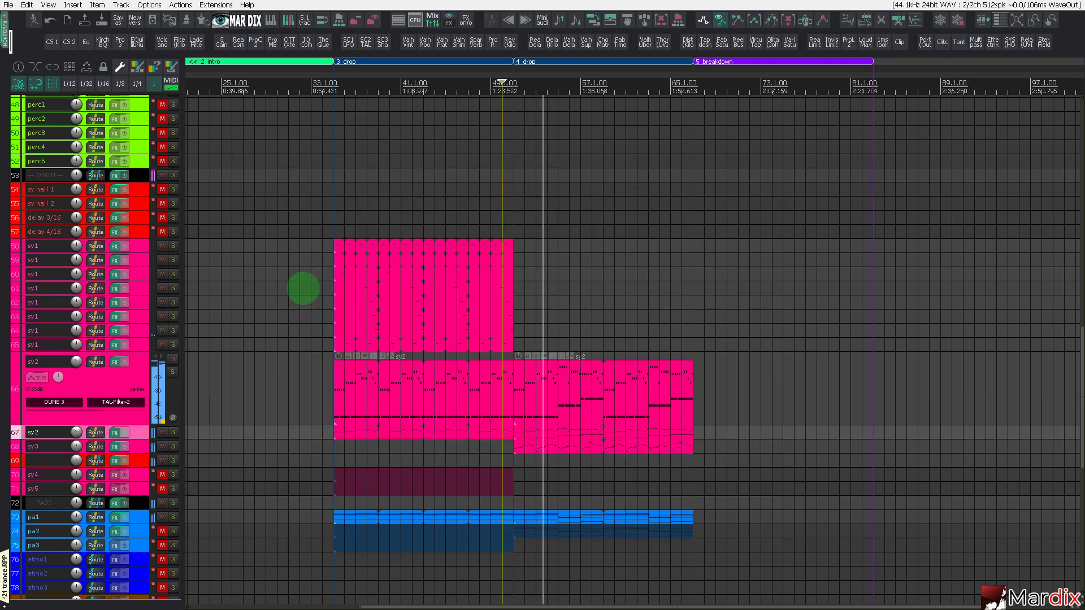
# Step: Set the time selection to the second drop region, then unmute sy4 and move its empty item into that region
pyautogui.click(599, 61)
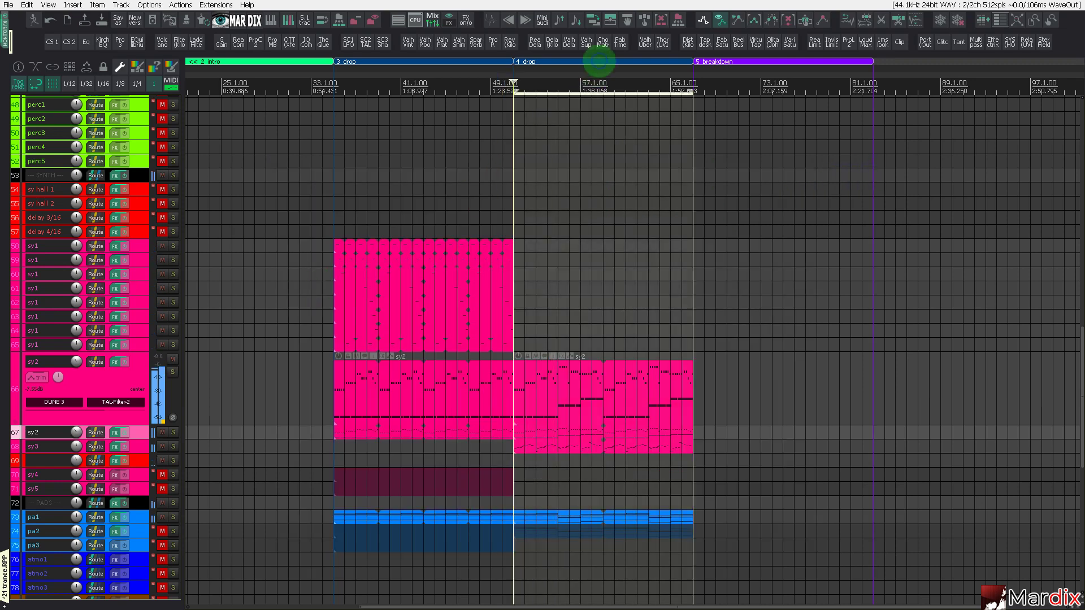
pyautogui.scroll(-3, 102, 308)
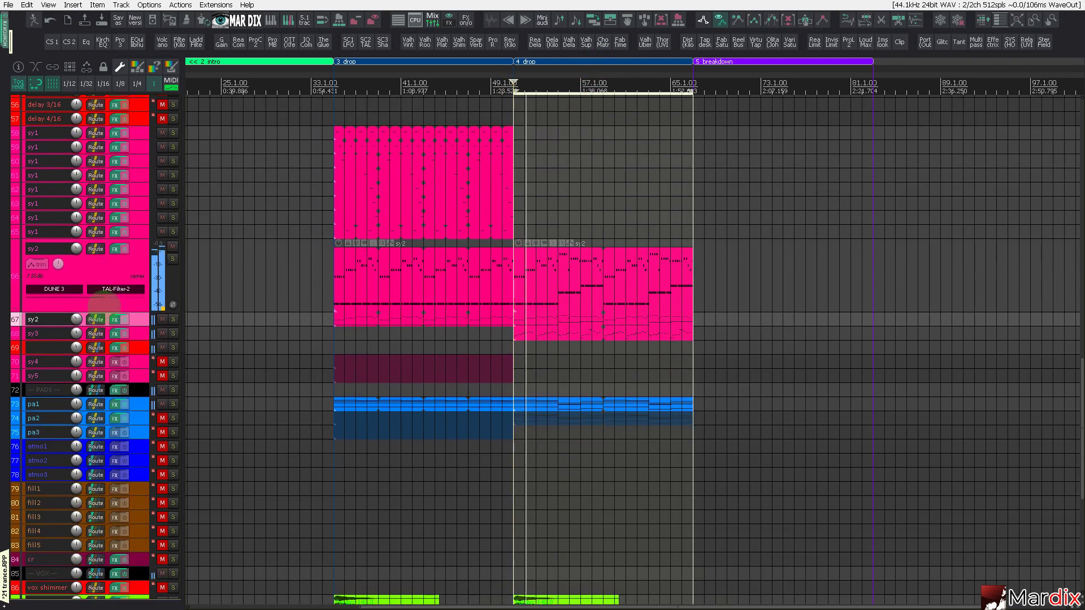
pyautogui.scroll(6, 105, 304)
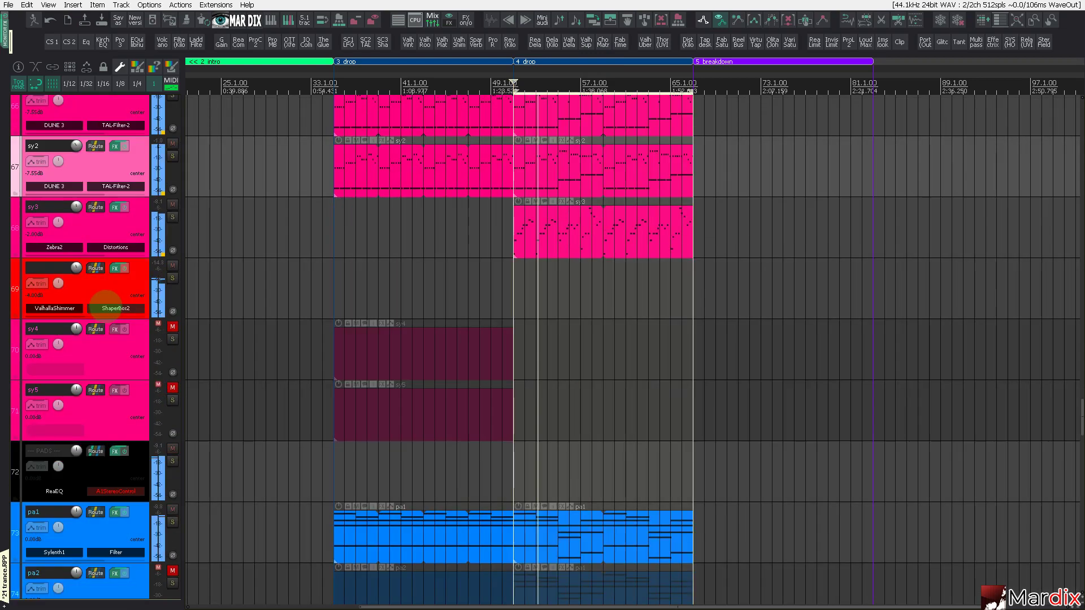
pyautogui.click(173, 327)
pyautogui.moveTo(416, 352); pyautogui.dragTo(579, 346)
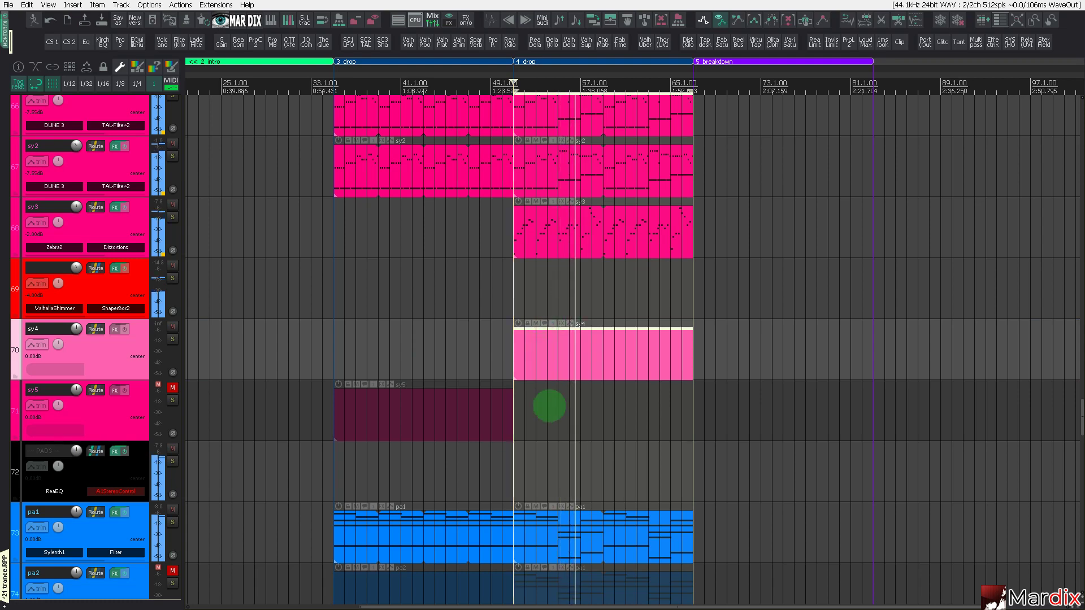
# Step: Replace sy4's empty item in the second drop with a copy of the pa1 chord item
pyautogui.click(563, 353)
pyautogui.press('Delete')
pyautogui.keyDown('ctrl'); pyautogui.moveTo(544, 537); pyautogui.dragTo(540, 355); pyautogui.keyUp('ctrl')
# Step: Add Sylenth1 to the sy4 track and load the preset LEAD - Brazil 1
pyautogui.click(144, 349)
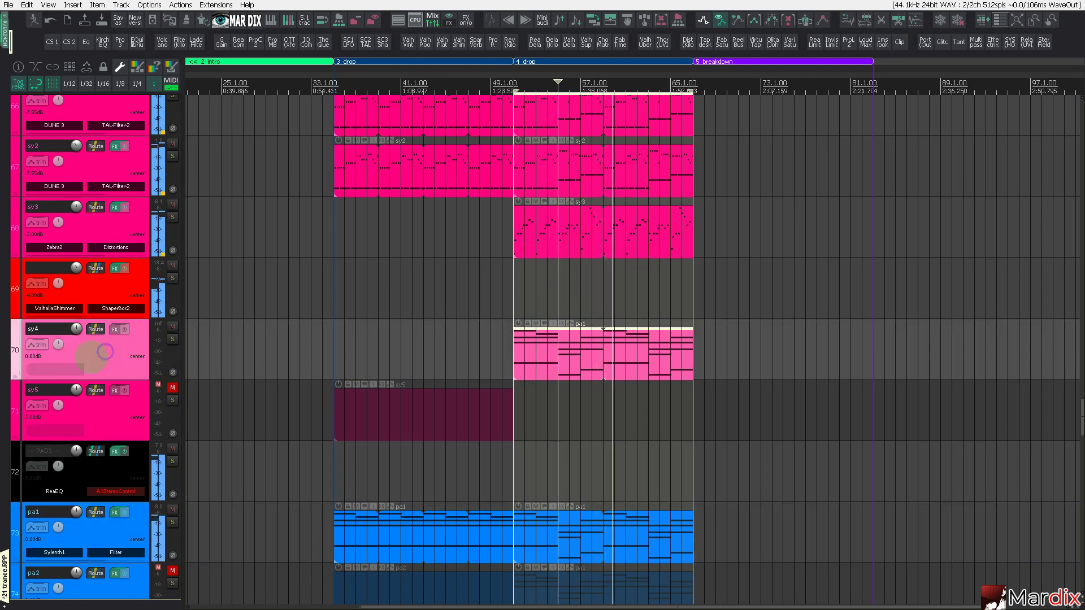
pyautogui.rightClick(113, 353)
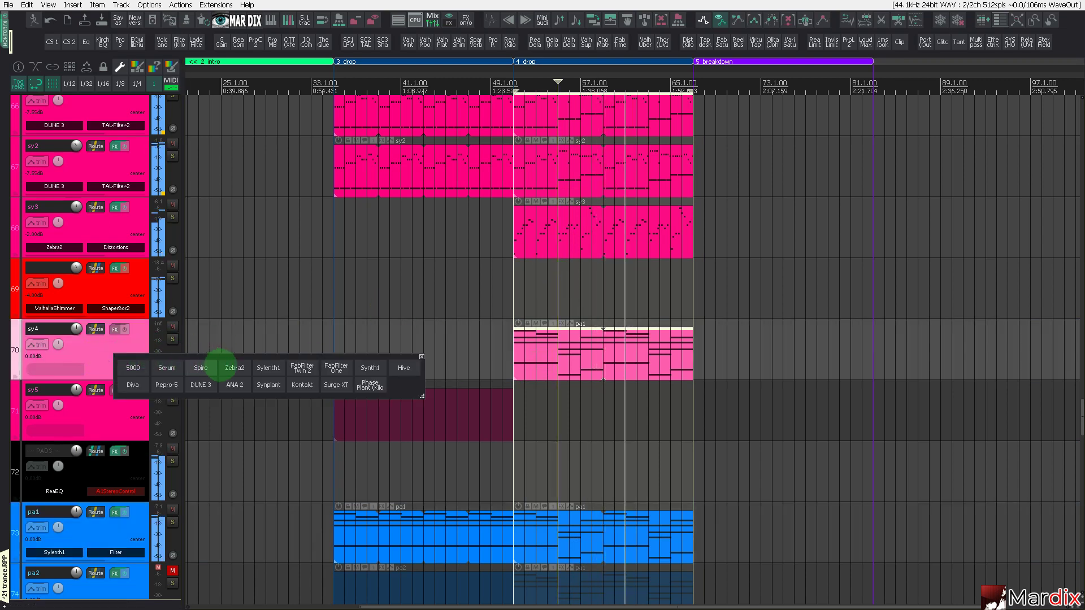
pyautogui.click(274, 365)
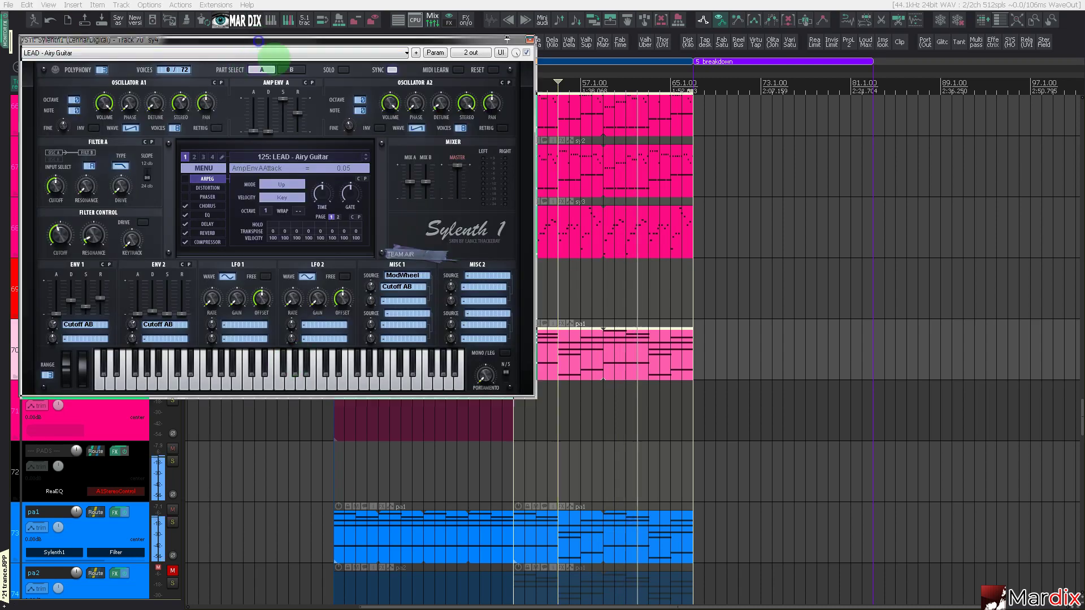
pyautogui.moveTo(261, 41); pyautogui.dragTo(539, 218)
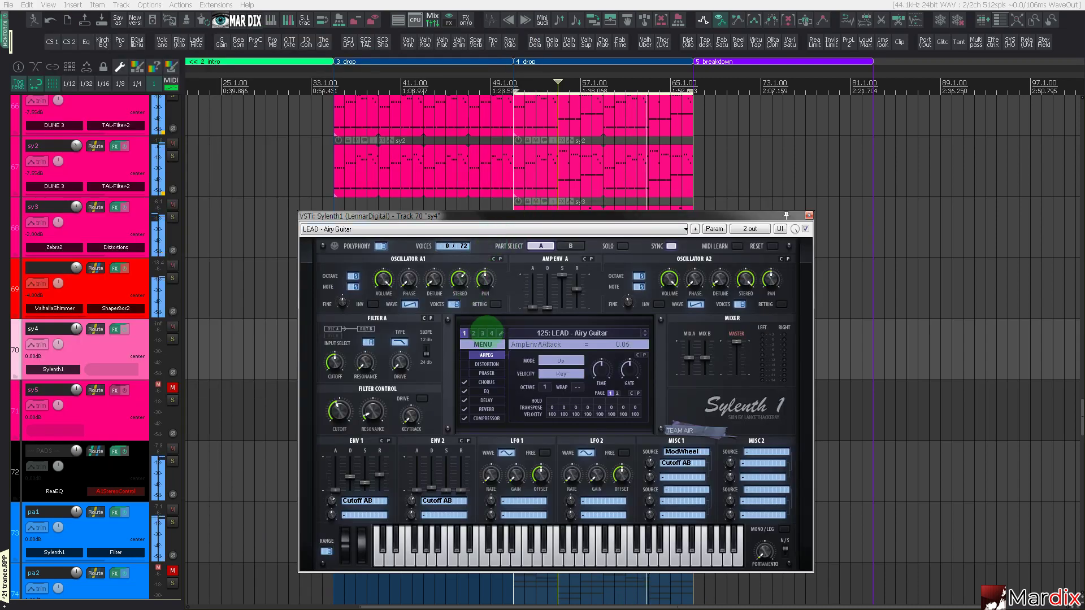
pyautogui.click(473, 333)
pyautogui.click(541, 333)
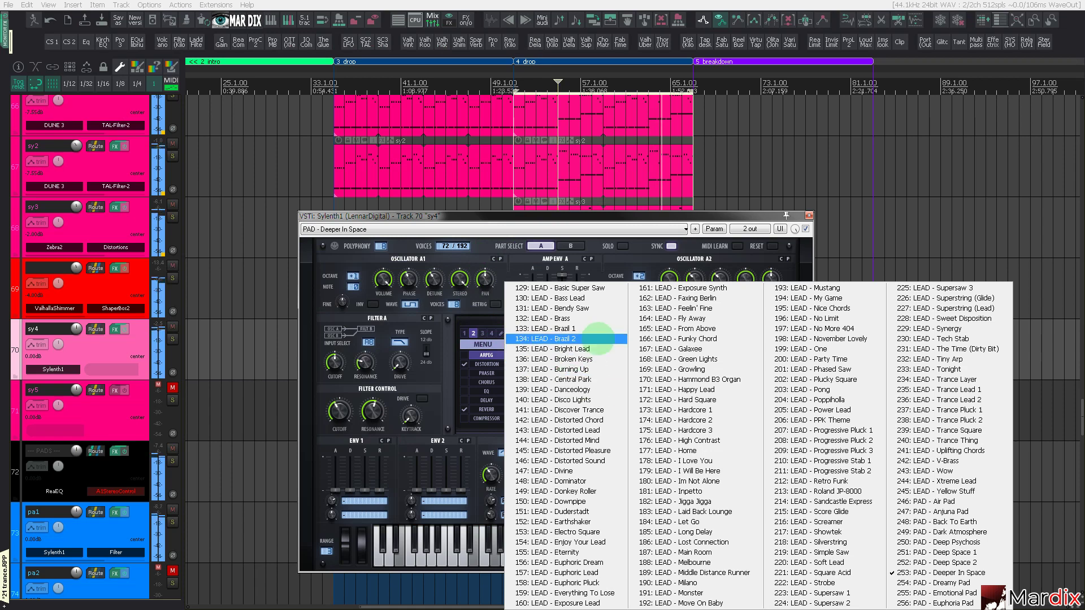
pyautogui.click(542, 328)
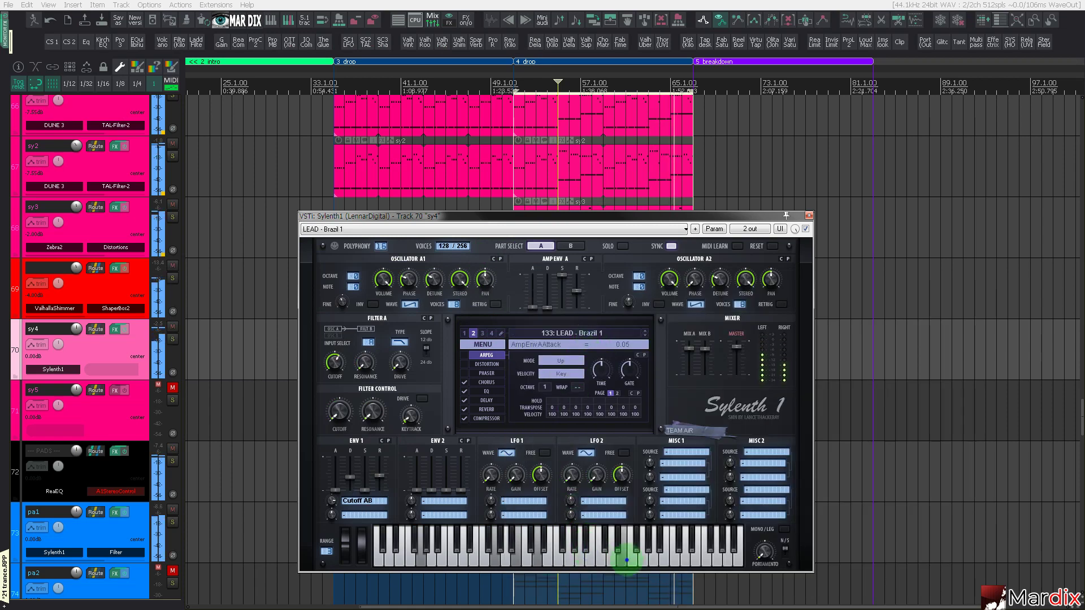
pyautogui.click(809, 216)
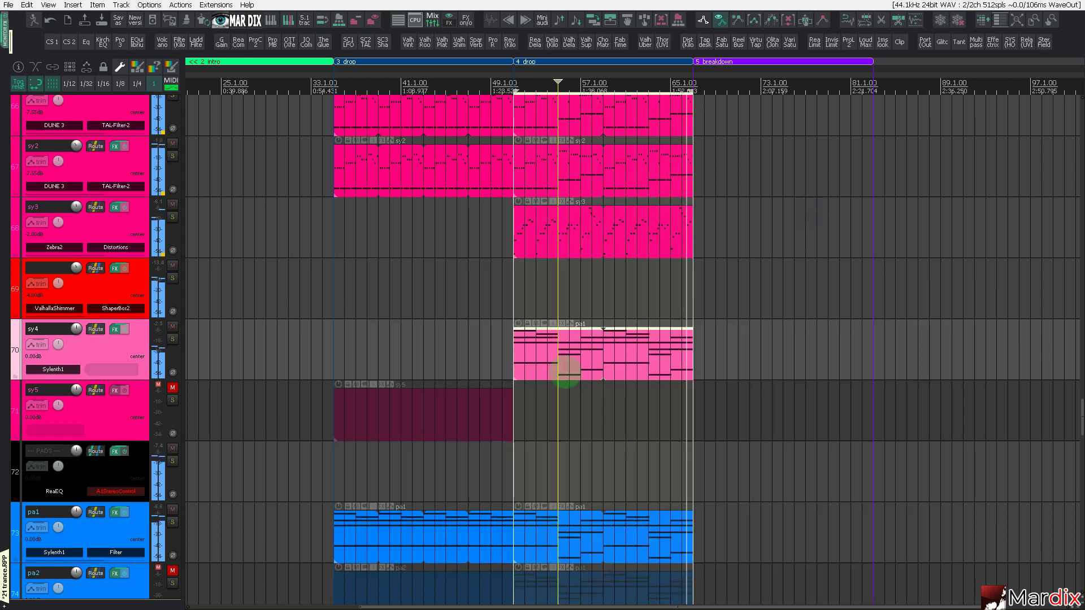
# Step: Open sy4's copied chord item in the MIDI editor, set the grid to 1/8 and split all notes along it
pyautogui.doubleClick(564, 363)
pyautogui.scroll(3, 421, 279)
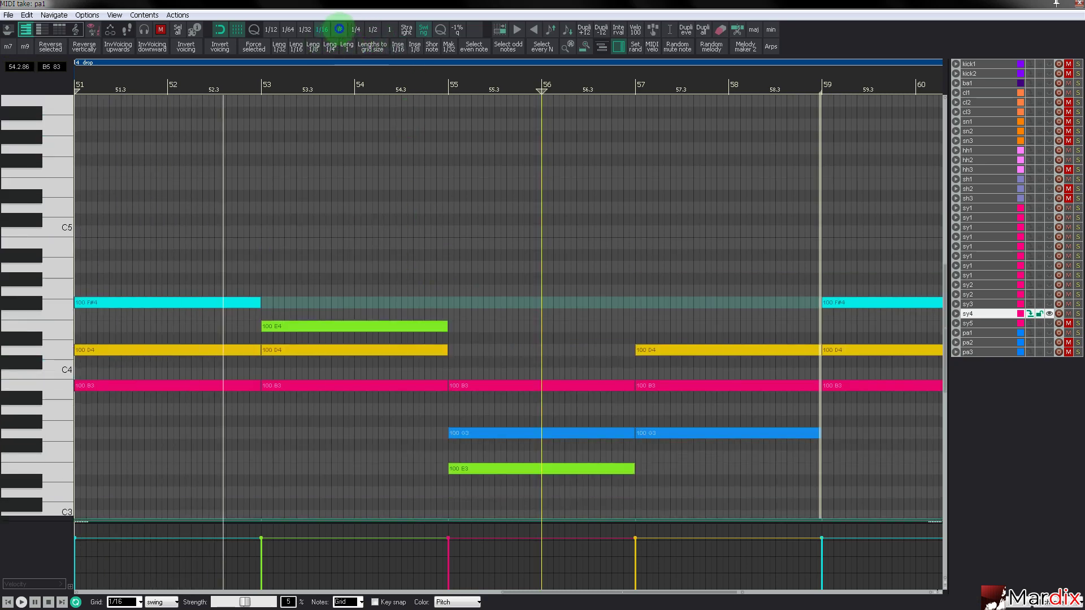
pyautogui.click(339, 29)
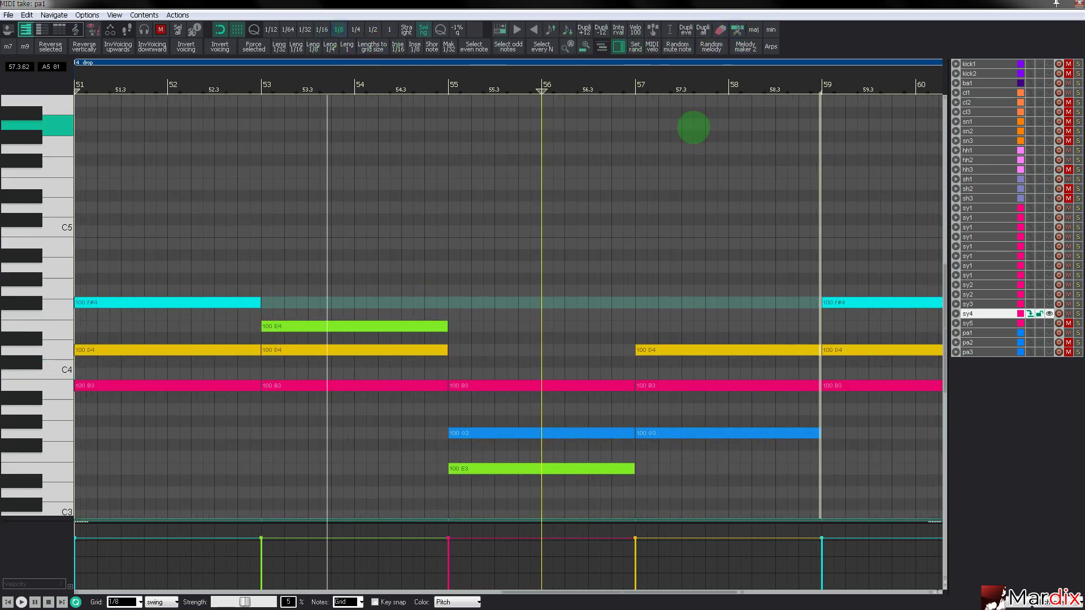
pyautogui.scroll(-2, 617, 182)
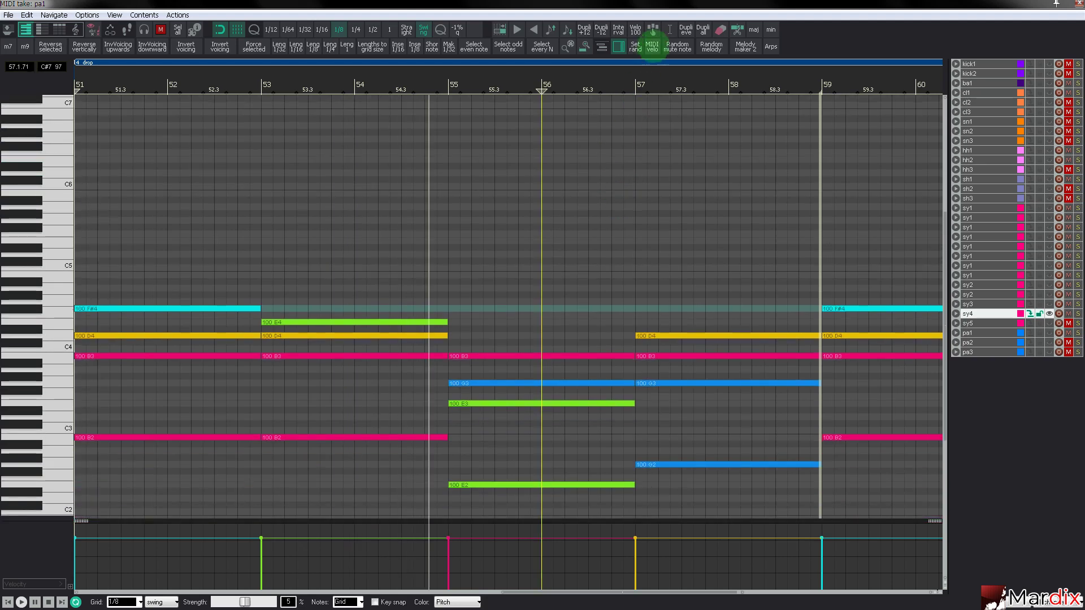
pyautogui.hotkey('ctrl', 'a')
pyautogui.click(737, 29)
pyautogui.press('space')
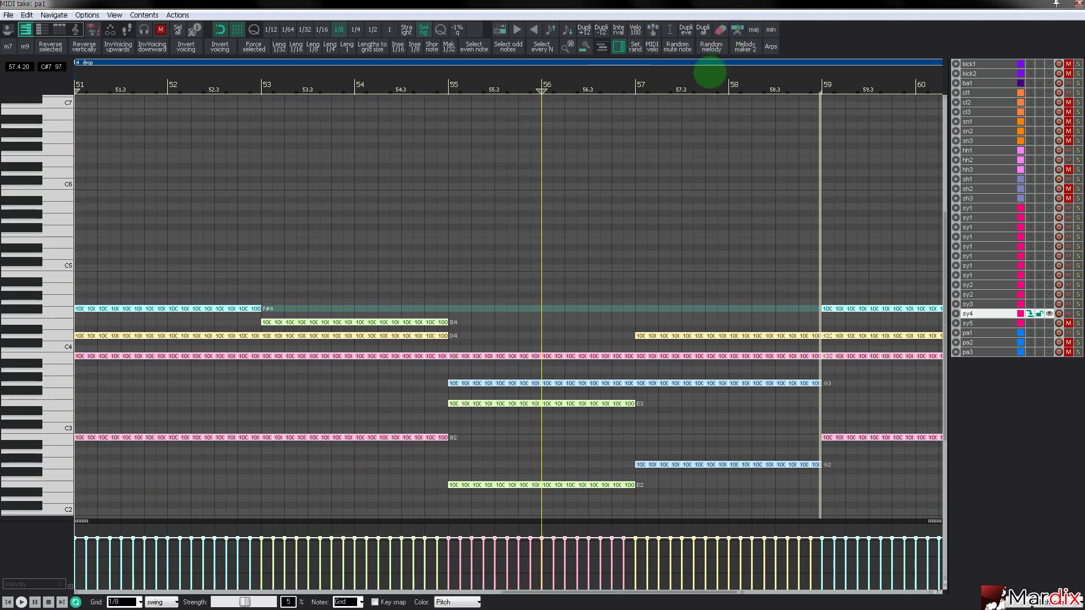
pyautogui.press('space')
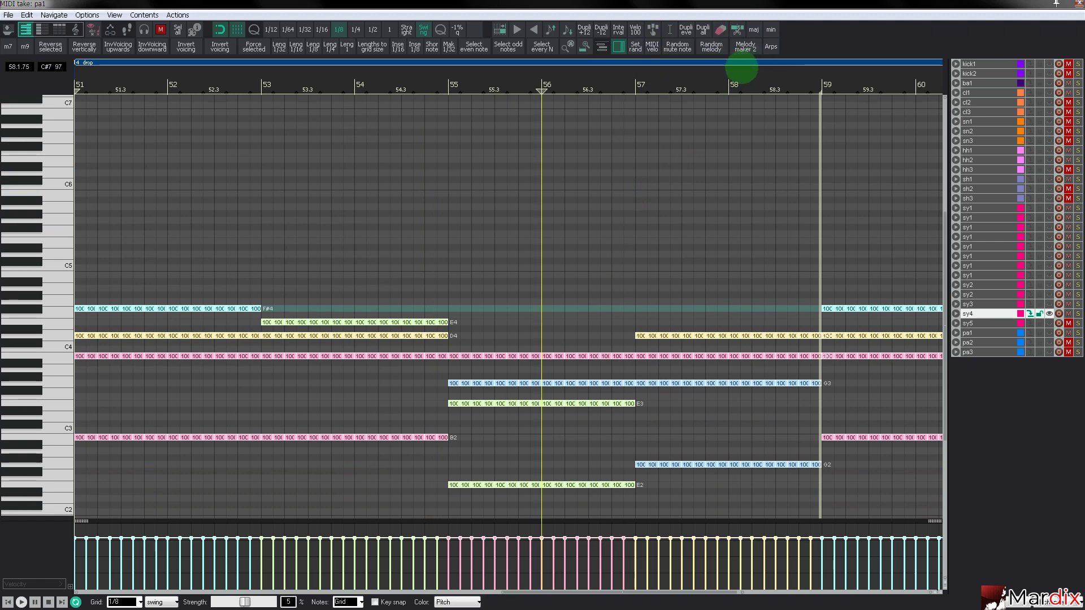
# Step: Raise the E3 notes between bars 55 and 57 by one octave and close the MIDI editor
pyautogui.moveTo(696, 80); pyautogui.dragTo(706, 80)
pyautogui.scroll(-3, 666, 138)
pyautogui.scroll(2, 663, 142)
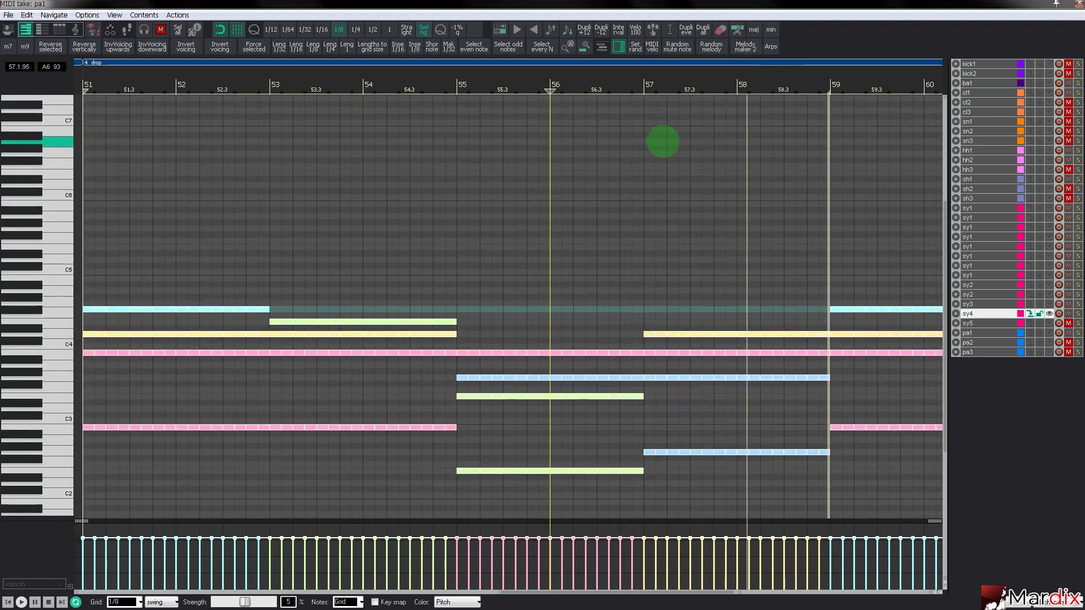
pyautogui.scroll(1, 514, 299)
pyautogui.click(463, 403)
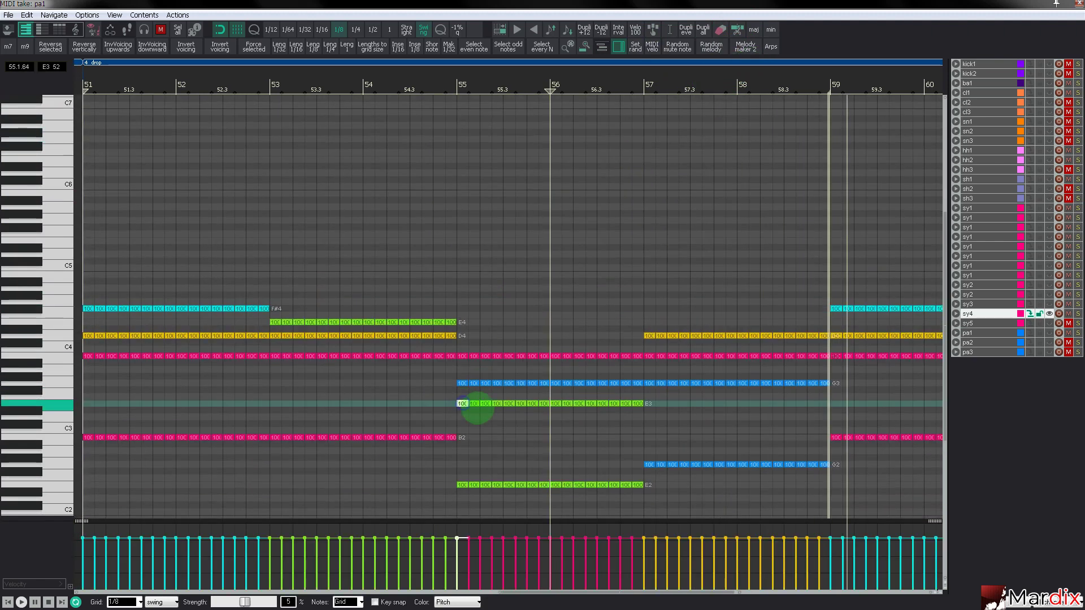
pyautogui.moveTo(462, 403); pyautogui.dragTo(637, 404)
pyautogui.hotkey('ctrl', 'Up')
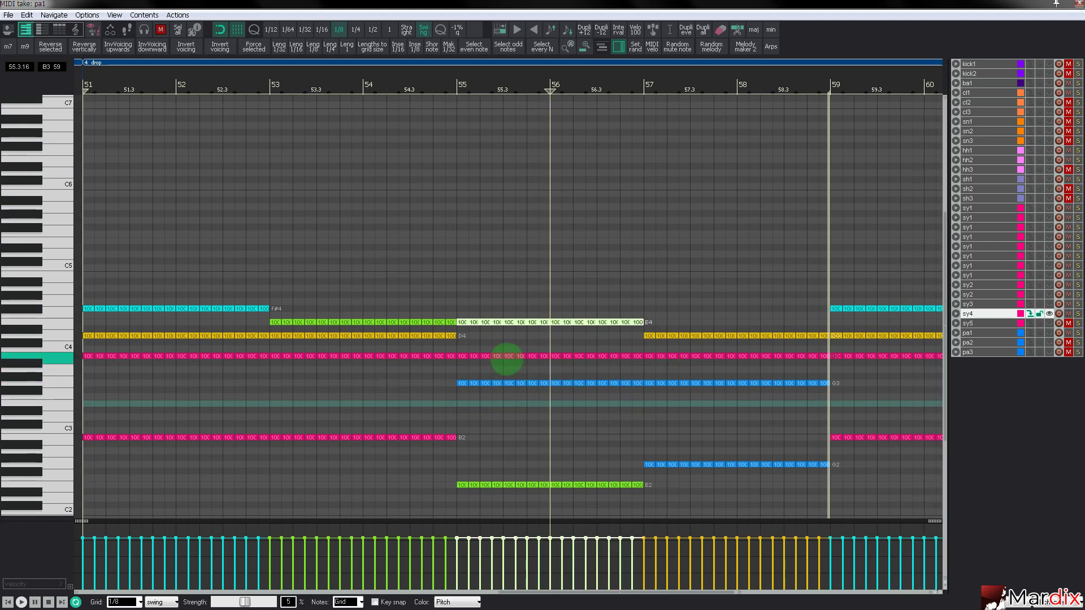
pyautogui.press('Escape')
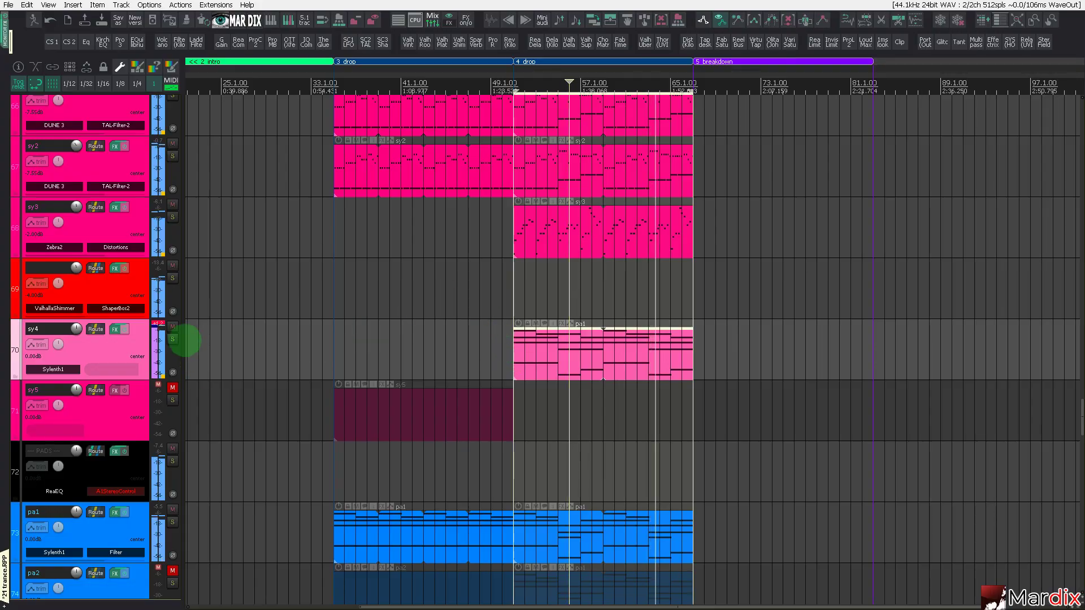
# Step: Solo sy4 and add ShaperBox2 to it with the volume shaper's mix at 50%
pyautogui.click(173, 339)
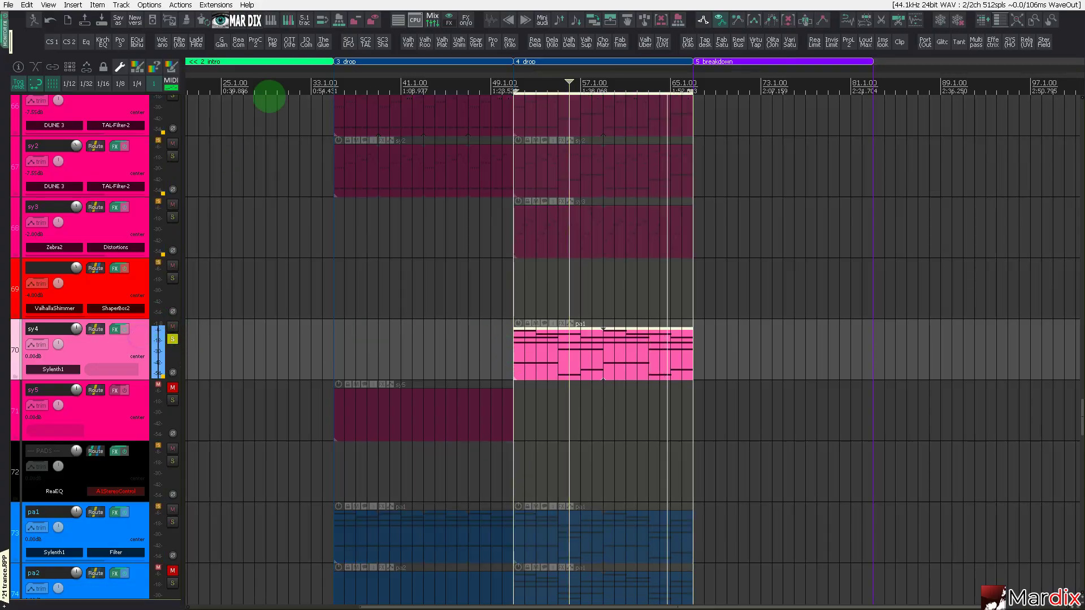
pyautogui.click(382, 42)
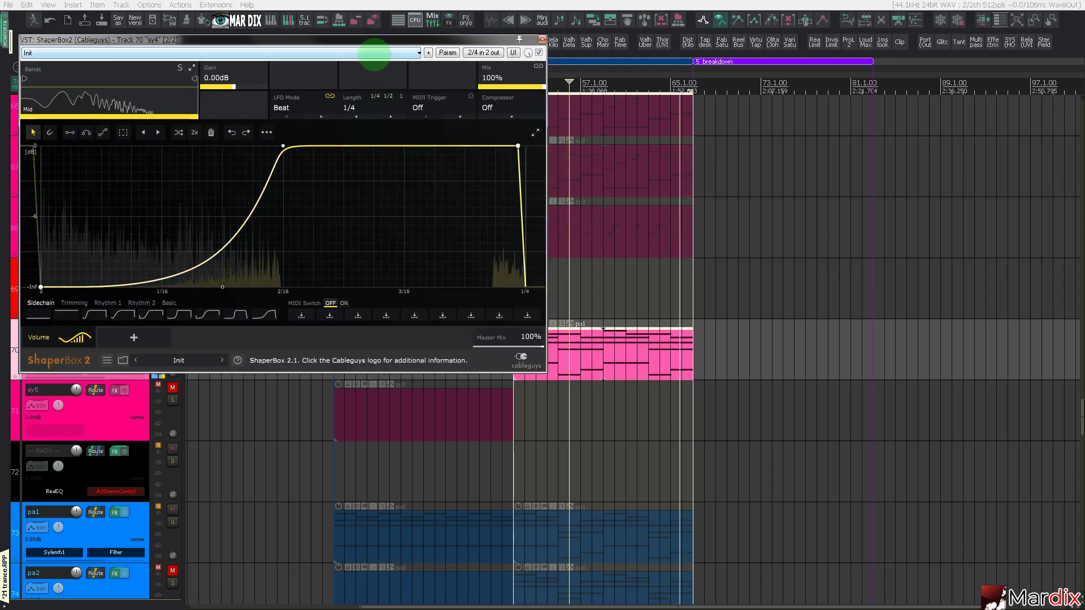
pyautogui.moveTo(388, 53); pyautogui.dragTo(625, 209)
pyautogui.moveTo(760, 258); pyautogui.dragTo(727, 257)
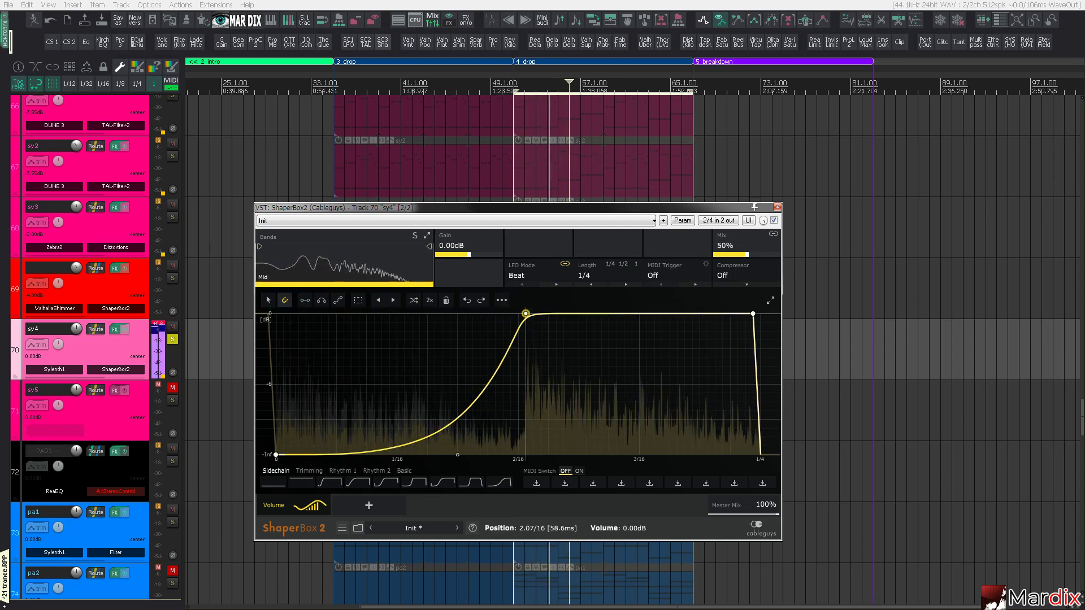
# Step: Soften ShaperBox2's ducking curve by raising its start point, flattening the bend and moving the peak point to about 2.5/16
pyautogui.moveTo(517, 313); pyautogui.dragTo(533, 313)
pyautogui.moveTo(467, 442); pyautogui.dragTo(425, 409)
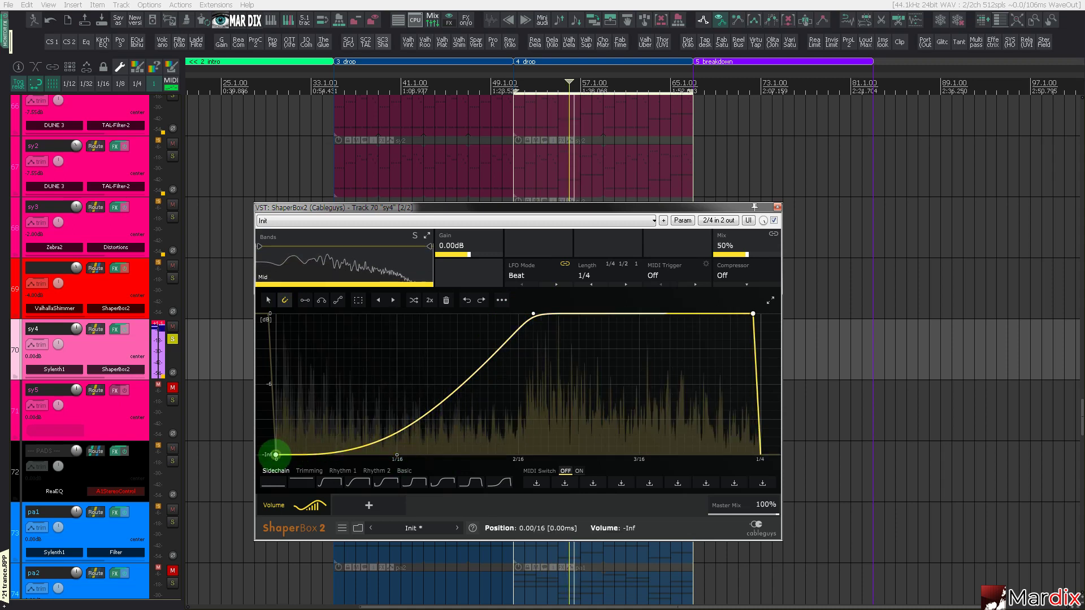
pyautogui.moveTo(276, 454); pyautogui.dragTo(276, 419)
pyautogui.moveTo(533, 313); pyautogui.dragTo(578, 313)
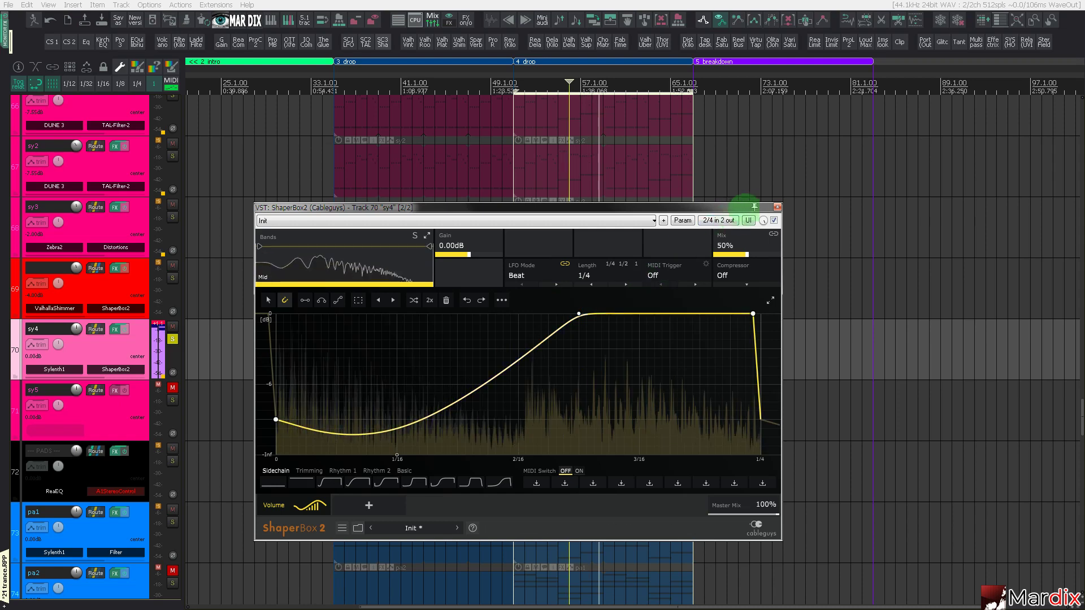
# Step: Set the ShaperBox2 volume mix on sy4 to 76% and close the plugin window
pyautogui.moveTo(747, 255); pyautogui.dragTo(765, 255)
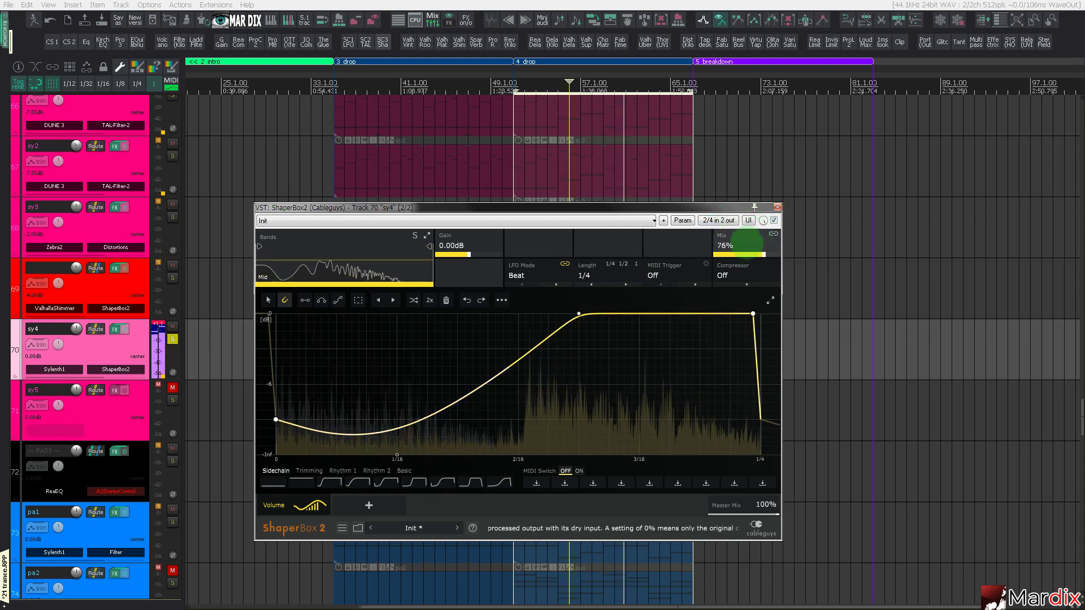
pyautogui.click(779, 208)
pyautogui.click(778, 208)
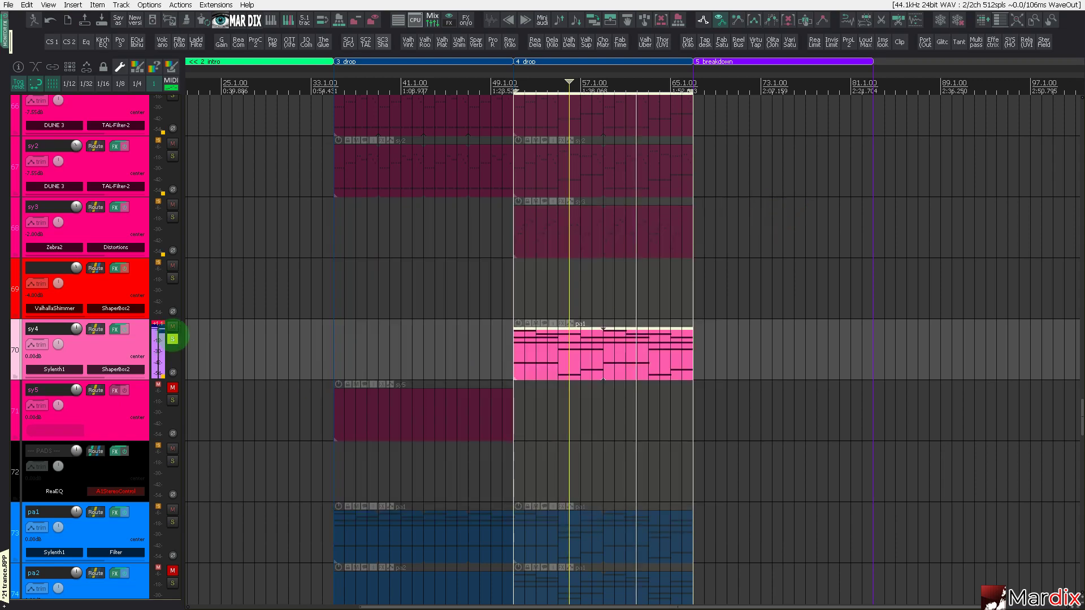
# Step: Unsolo sy4 and raise the Filter Control cutoff in its Sylenth1 to 21341.28 Hz
pyautogui.click(173, 339)
pyautogui.click(60, 367)
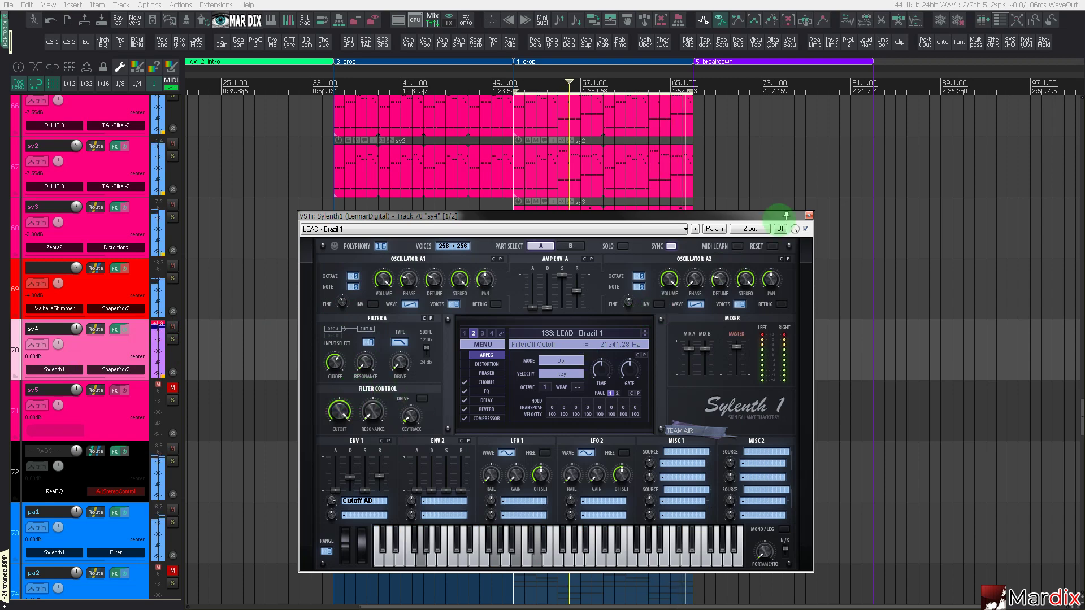
pyautogui.click(809, 215)
# Step: Close the Sylenth1 window and open the sy4 chord item in the MIDI editor
pyautogui.click(558, 353)
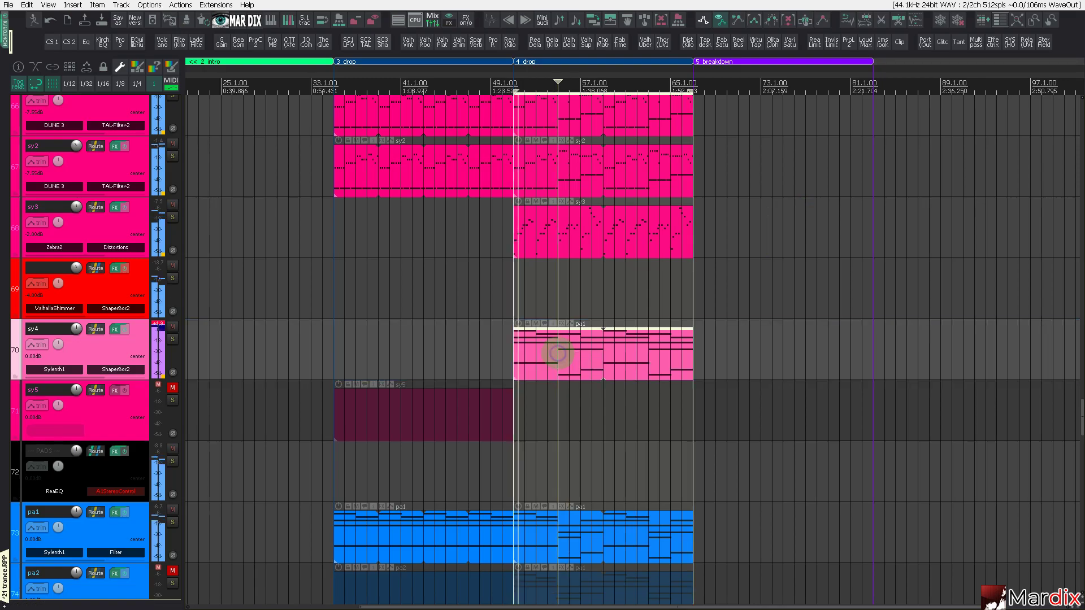
pyautogui.doubleClick(553, 353)
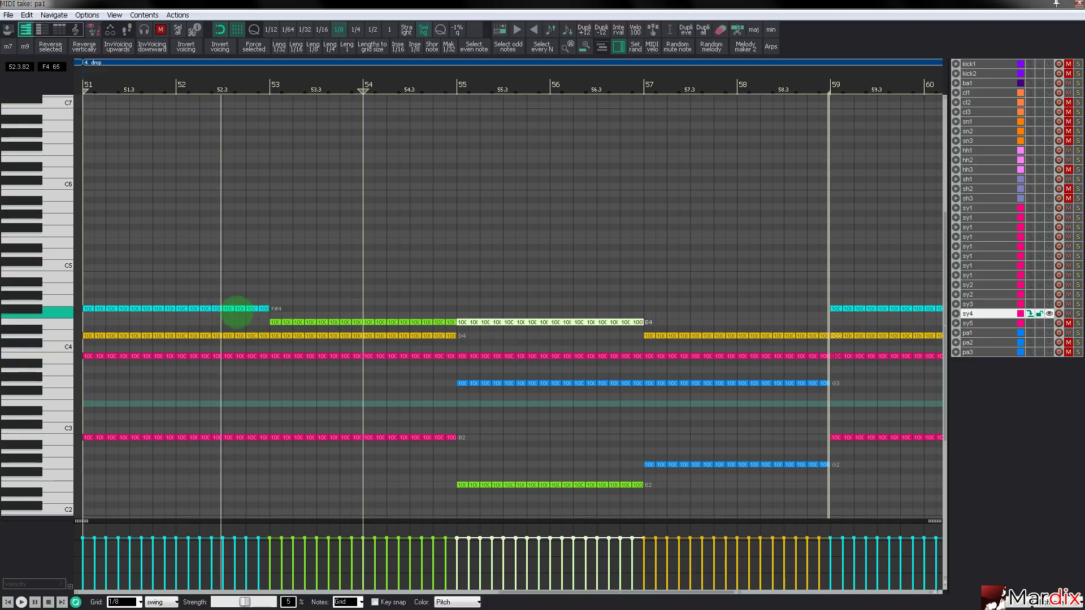
# Step: Try transposing sy4's B2 bass notes up by octaves as far as B5, and return them to B2
pyautogui.click(90, 437)
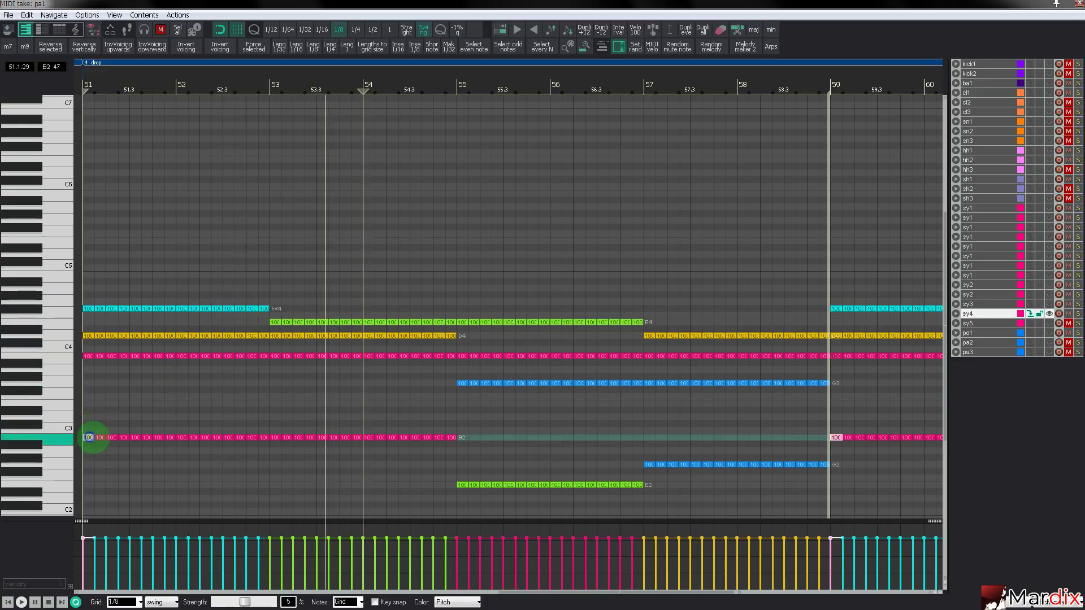
pyautogui.keyDown('shift'); pyautogui.click(450, 437); pyautogui.keyUp('shift')
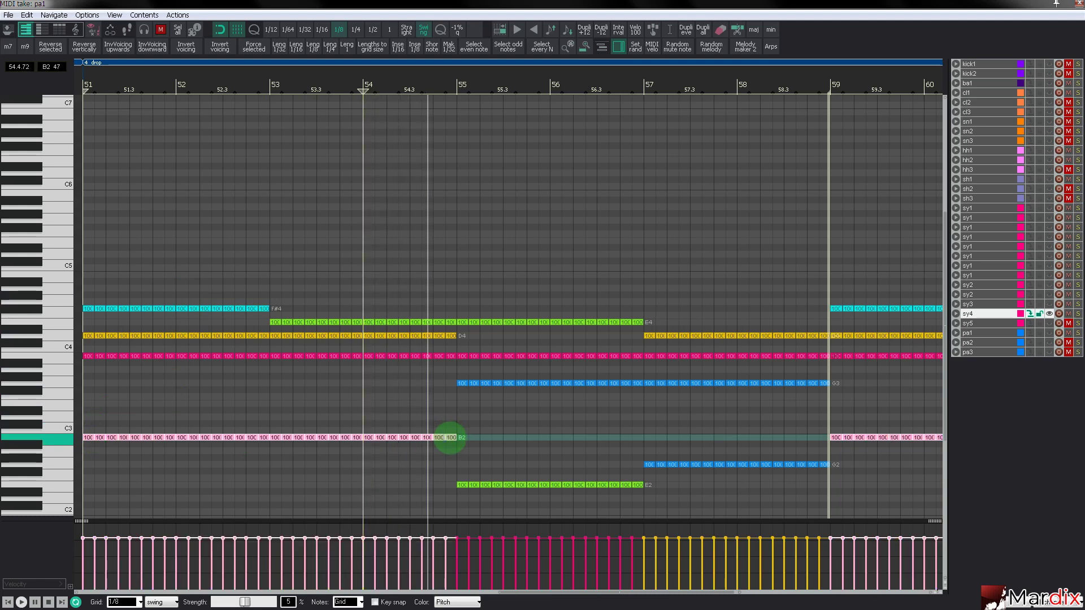
pyautogui.hotkey('ctrl', 'Up')
pyautogui.hotkey('ctrl', 'Up')
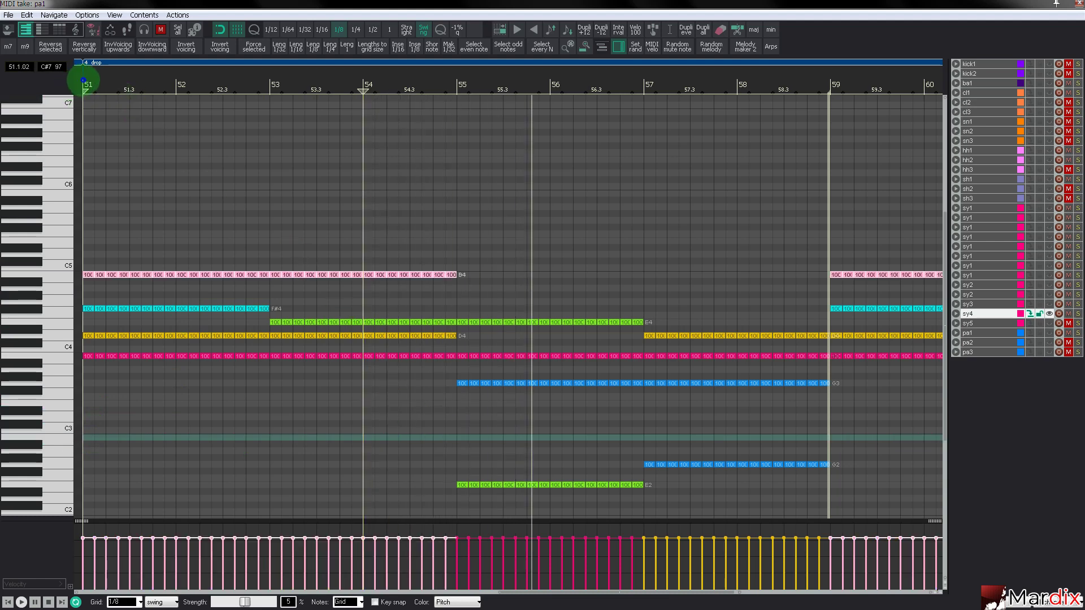
pyautogui.hotkey('ctrl', 'Up')
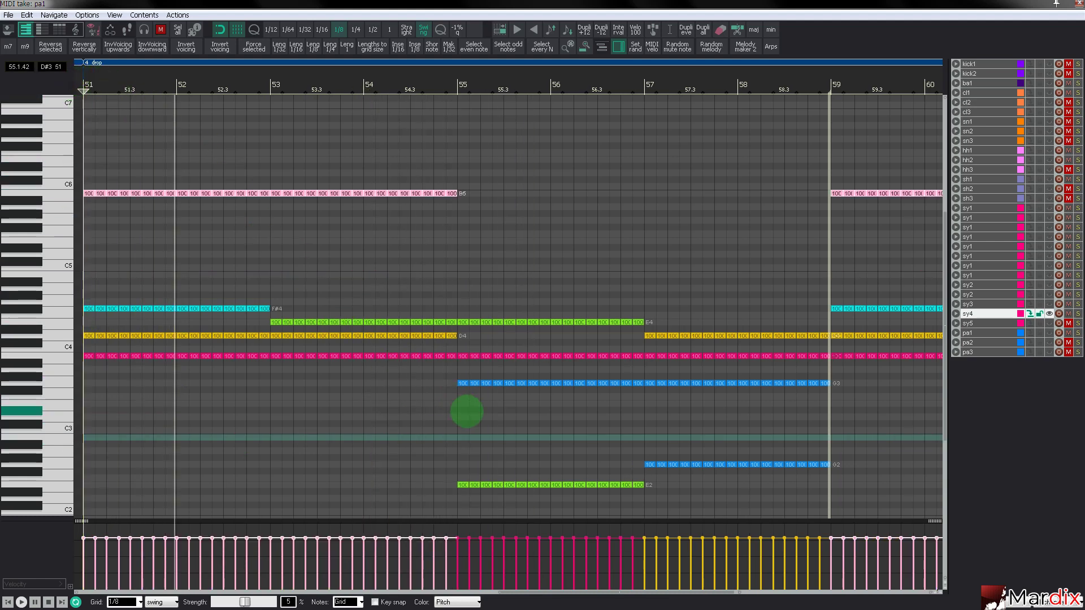
pyautogui.hotkey('ctrl', 'Down')
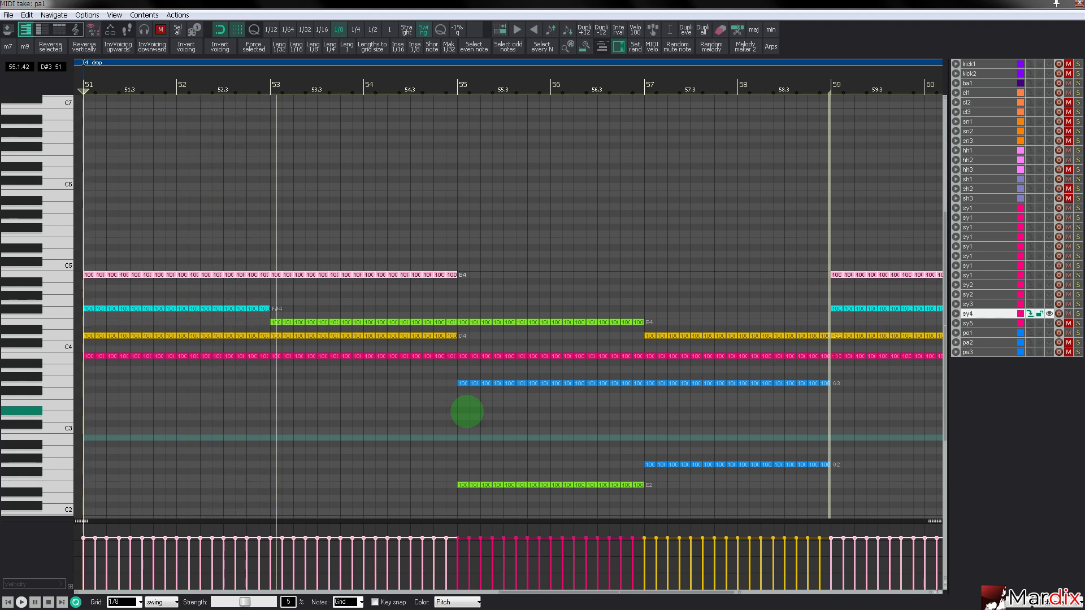
pyautogui.hotkey('ctrl', 'Down')
pyautogui.hotkey('ctrl', 'Down')
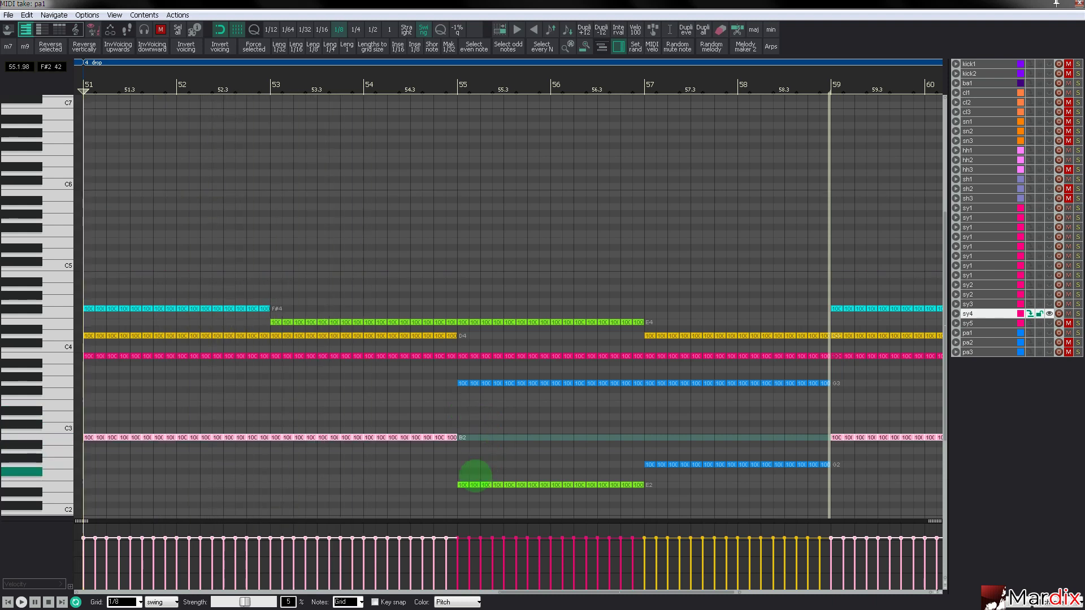
# Step: Try transposing the E2 bass notes in bars 55 and 56 up to E3 during playback, and return them to E2
pyautogui.moveTo(467, 484); pyautogui.dragTo(639, 489)
pyautogui.hotkey('ctrl', 'Up')
pyautogui.hotkey('ctrl', 'Up')
pyautogui.hotkey('ctrl', 'Up')
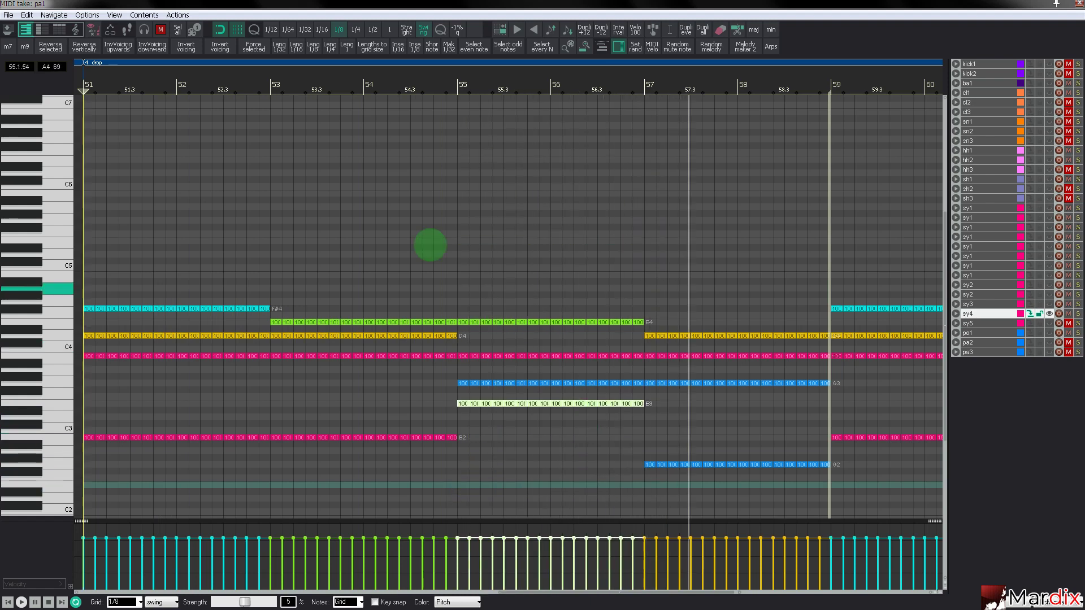
pyautogui.click(386, 82)
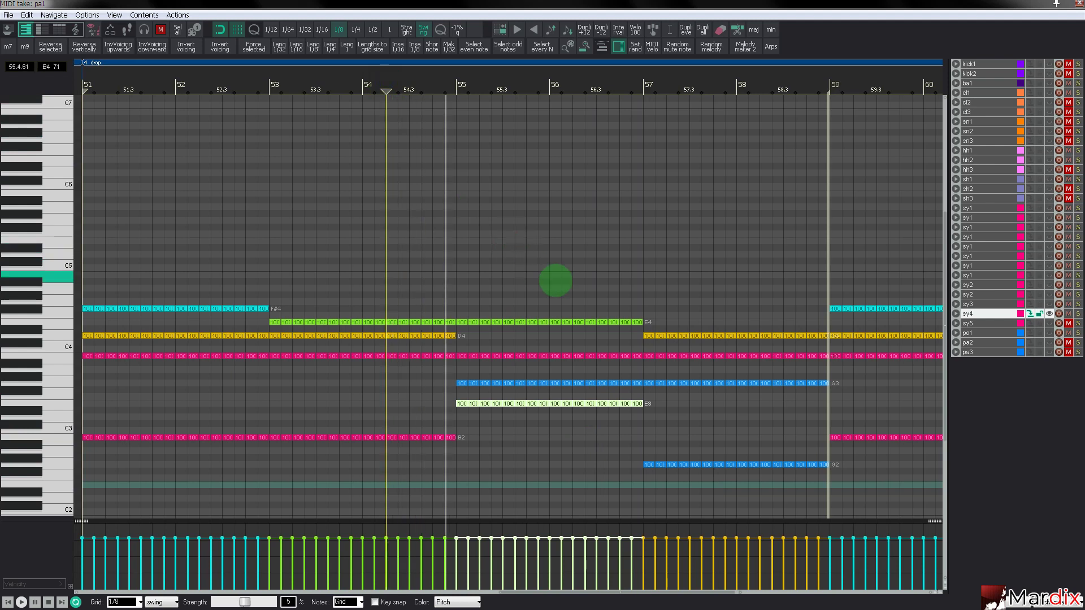
pyautogui.moveTo(659, 384); pyautogui.dragTo(652, 445)
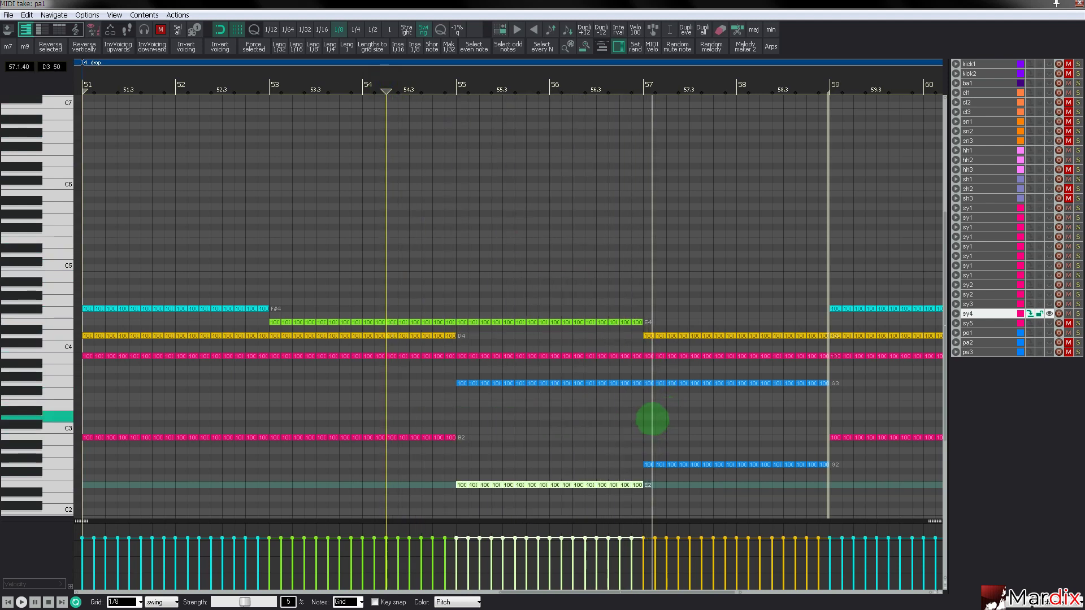
# Step: Lower the D4 notes in bar 58 by a semitone to C#4, play back from bar 57 and close the MIDI editor
pyautogui.moveTo(169, 70); pyautogui.dragTo(185, 76)
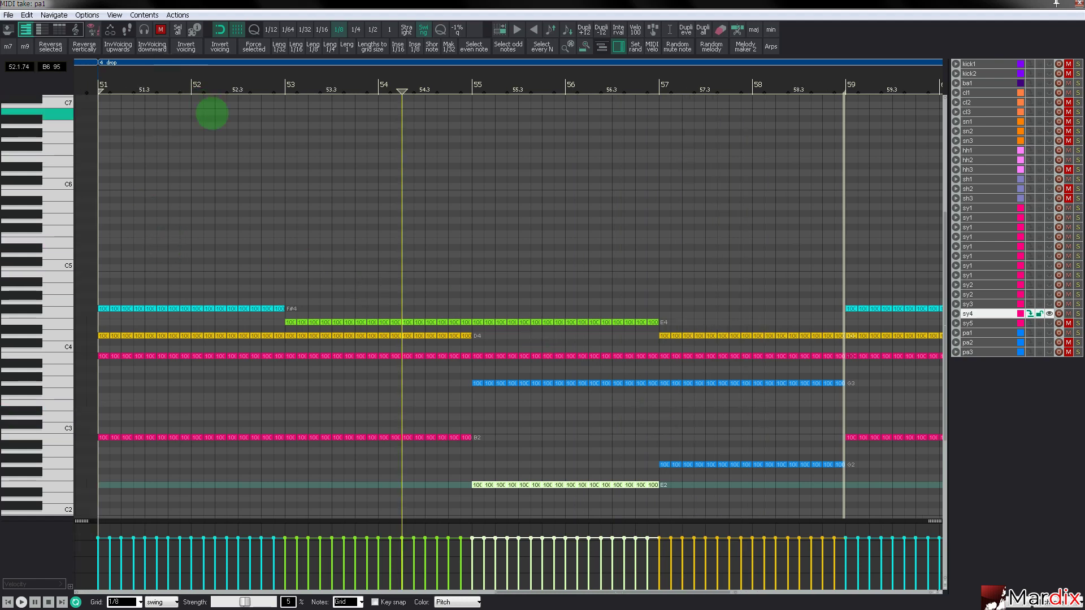
pyautogui.click(758, 335)
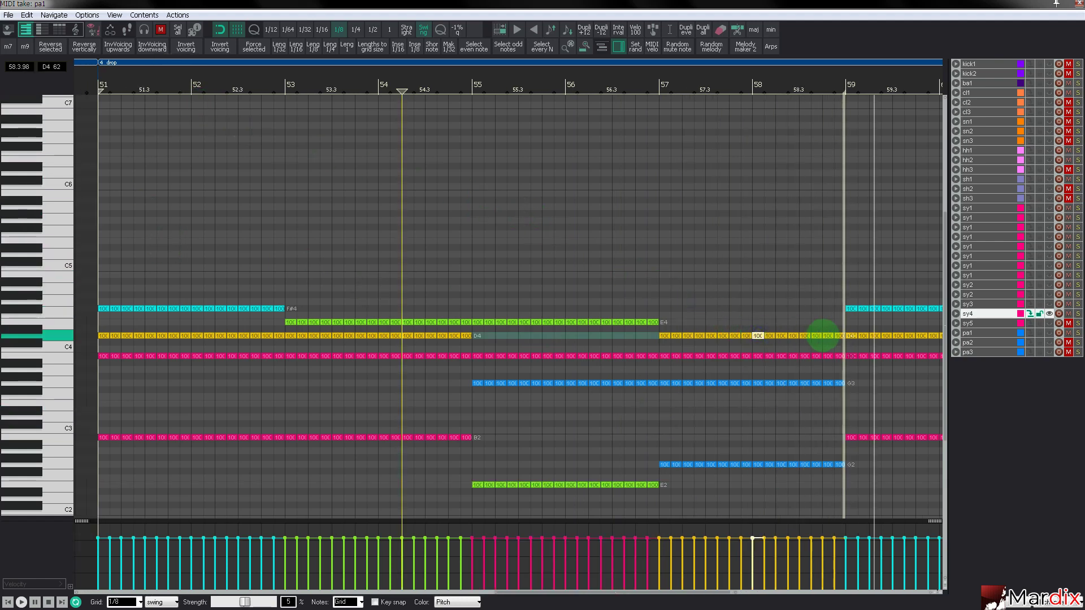
pyautogui.keyDown('shift'); pyautogui.click(840, 335); pyautogui.keyUp('shift')
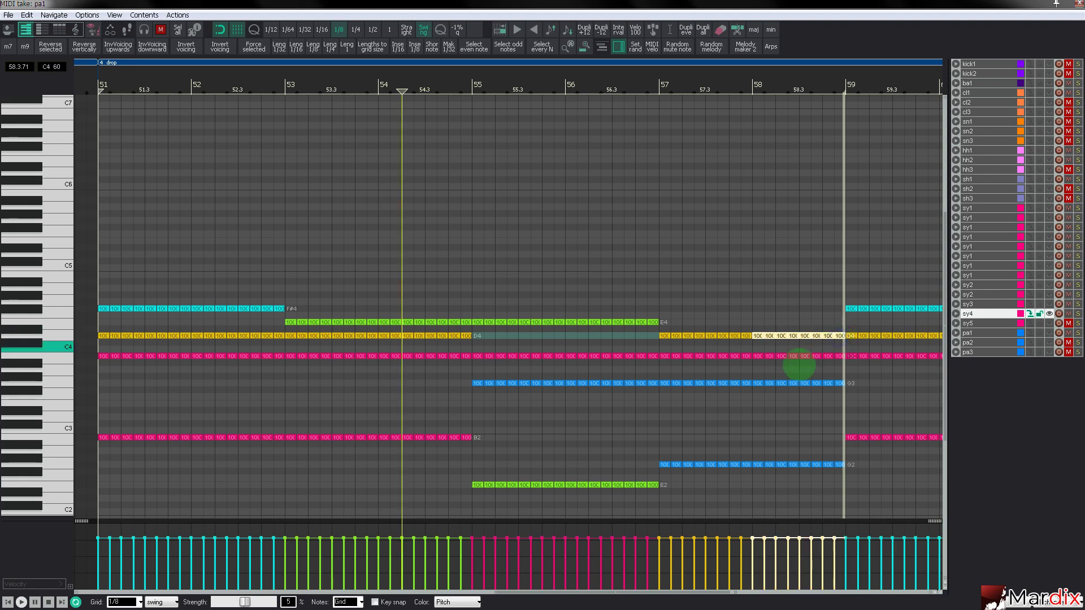
pyautogui.press('Down')
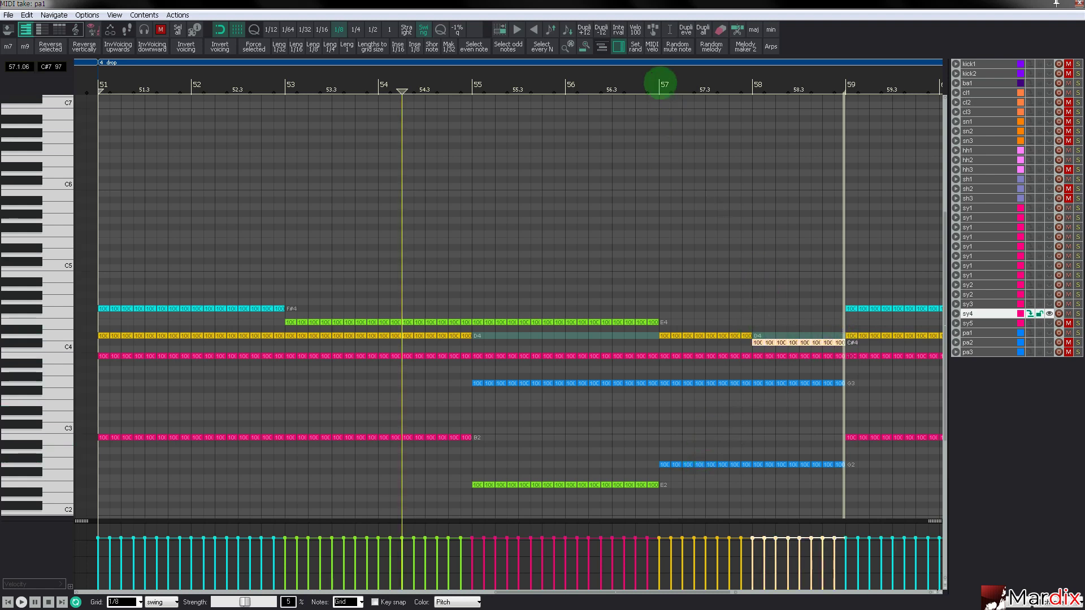
pyautogui.click(659, 87)
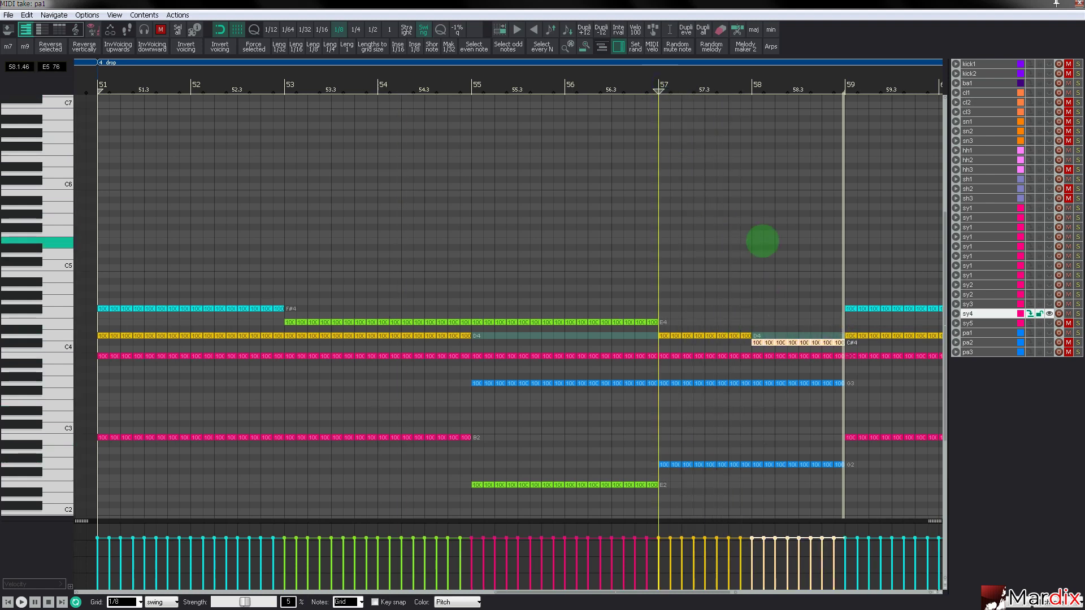
pyautogui.press('Escape')
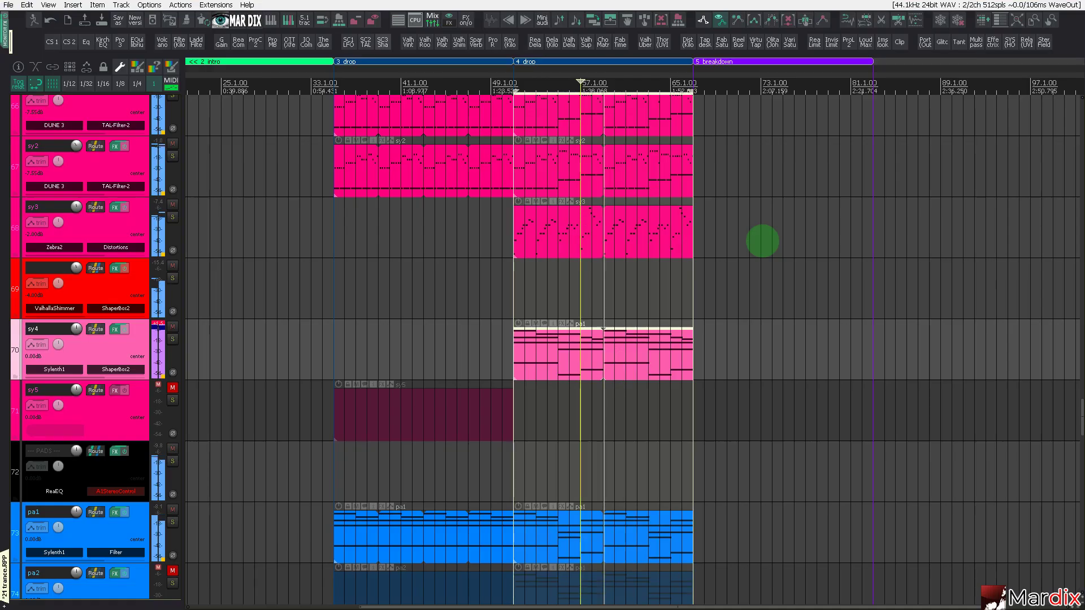
# Step: Audition the sy4 track briefly in solo and unsolo it
pyautogui.scroll(1, 593, 278)
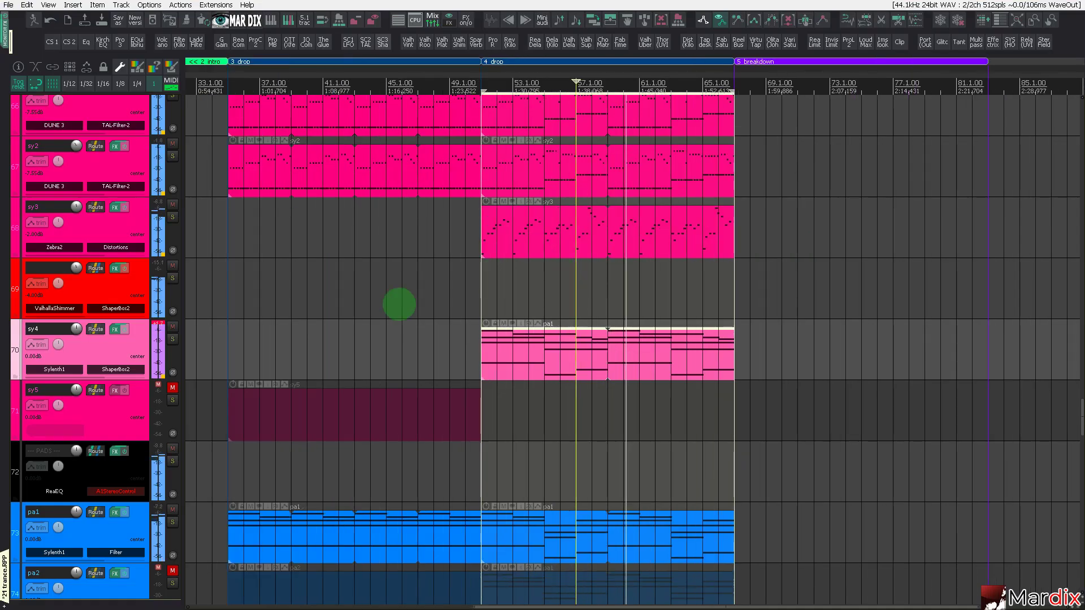
pyautogui.click(173, 339)
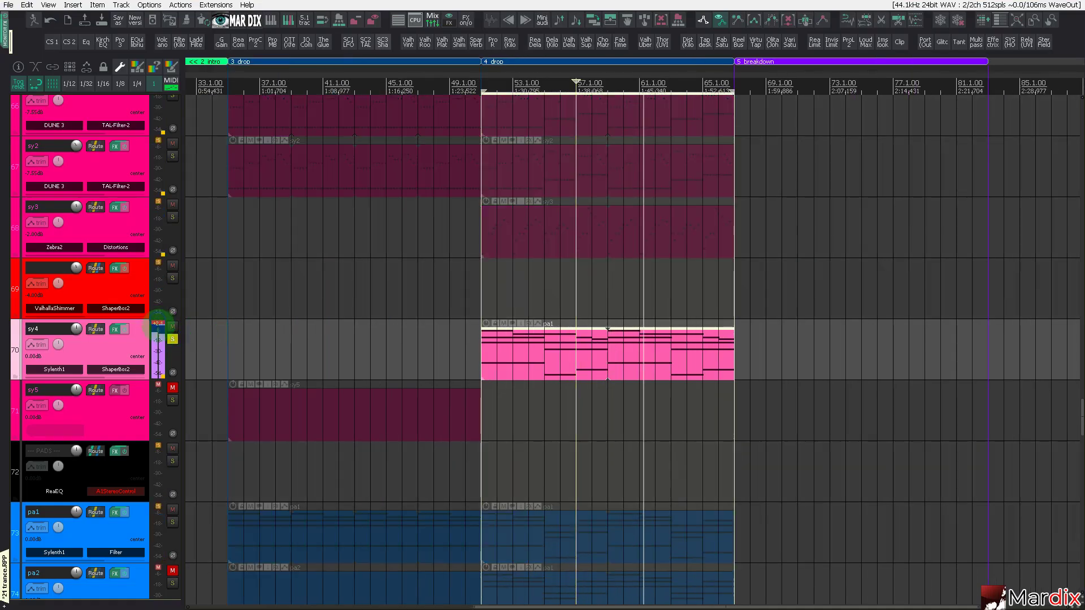
pyautogui.click(173, 339)
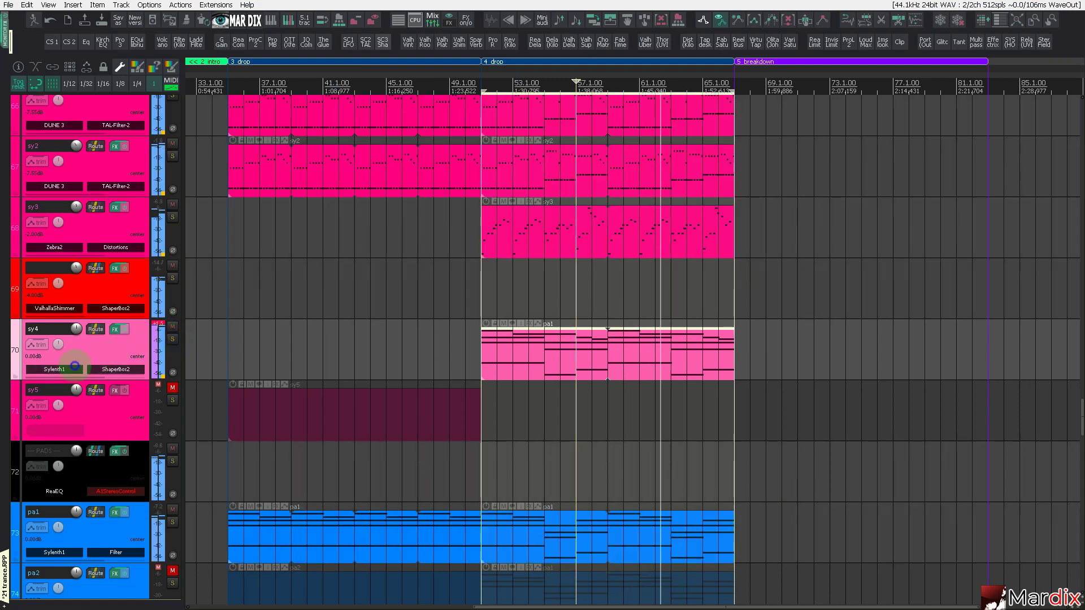
# Step: Load the preset LEAD - Brazil 2 in sy4's Sylenth1 and close the plugin window
pyautogui.click(74, 366)
pyautogui.click(548, 332)
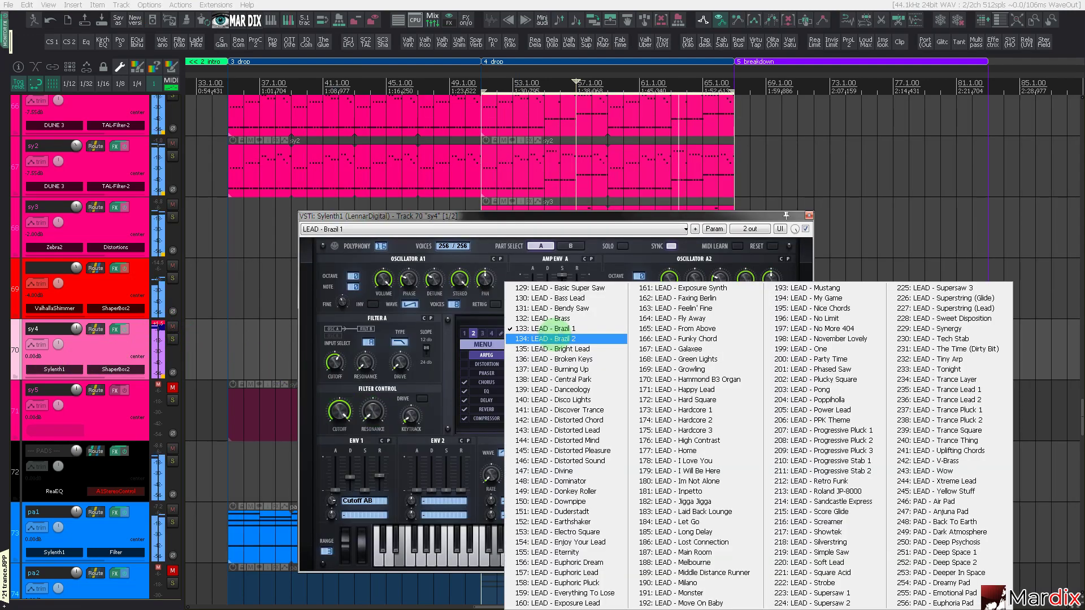
pyautogui.click(512, 359)
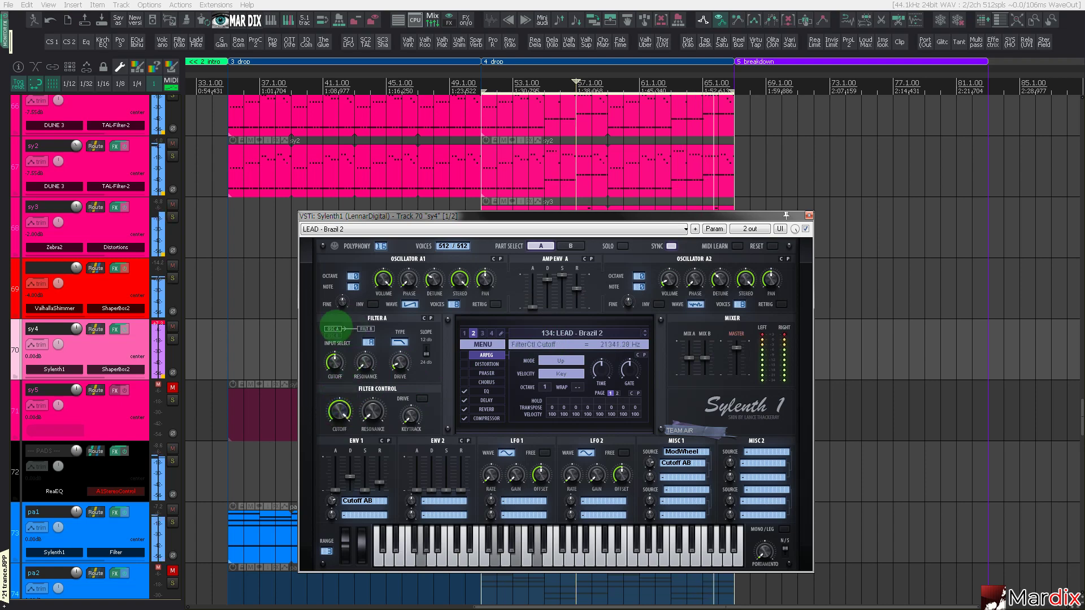
pyautogui.moveTo(427, 215); pyautogui.dragTo(434, 216)
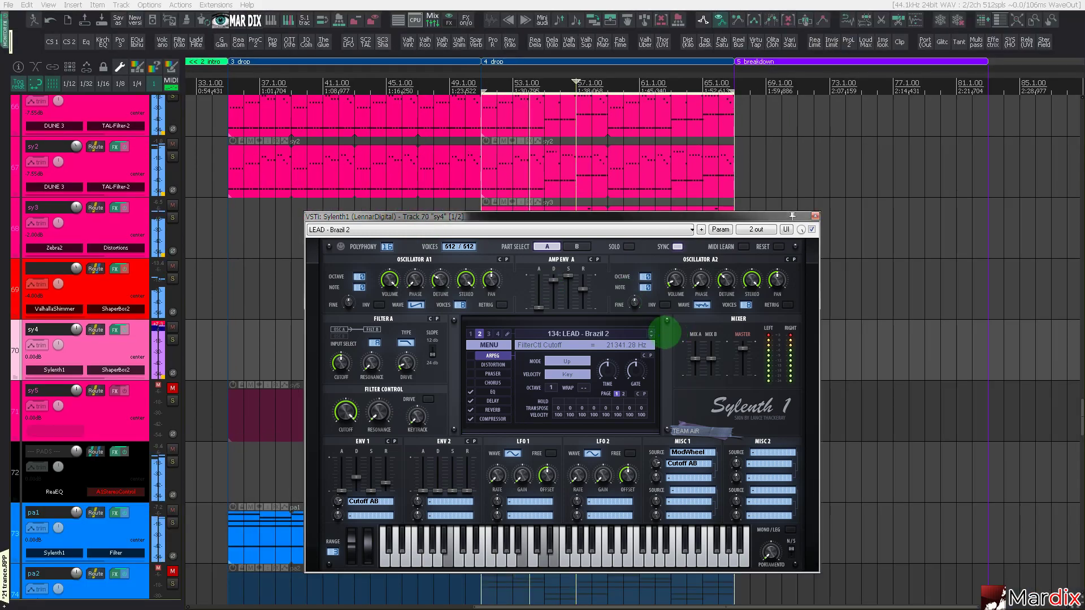
pyautogui.click(815, 216)
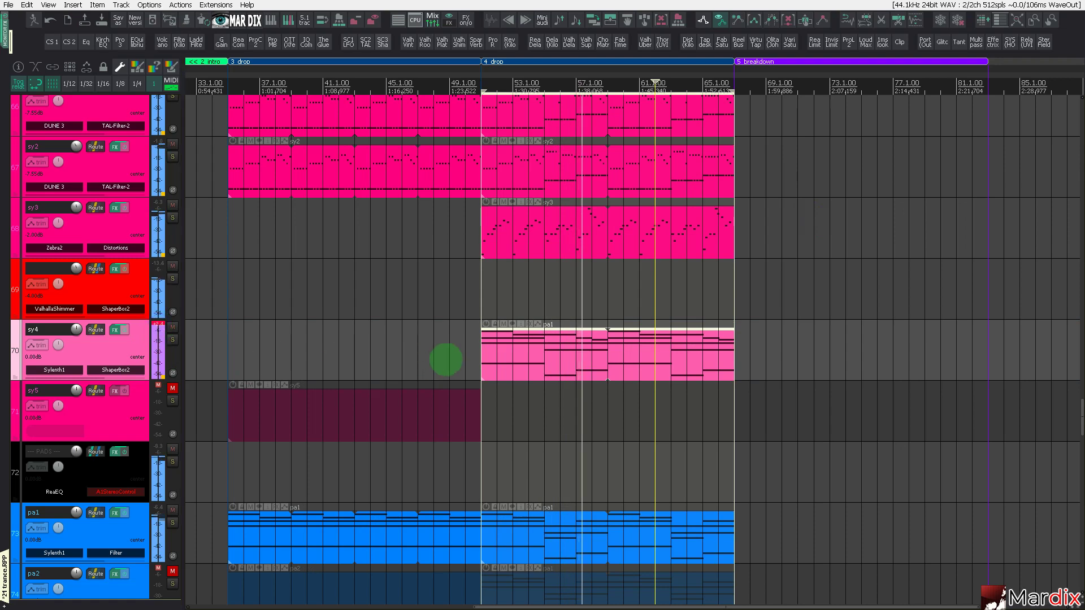
# Step: Compare sy4 with its effects bypassed and active during playback, and lower the track volume to -3.00 dB
pyautogui.click(497, 352)
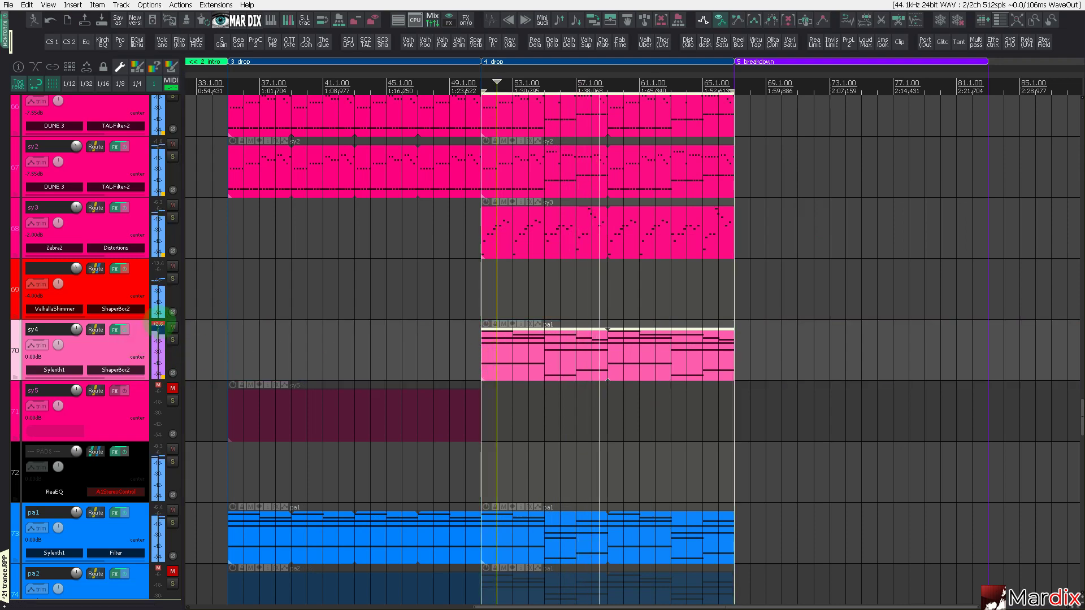
pyautogui.click(559, 347)
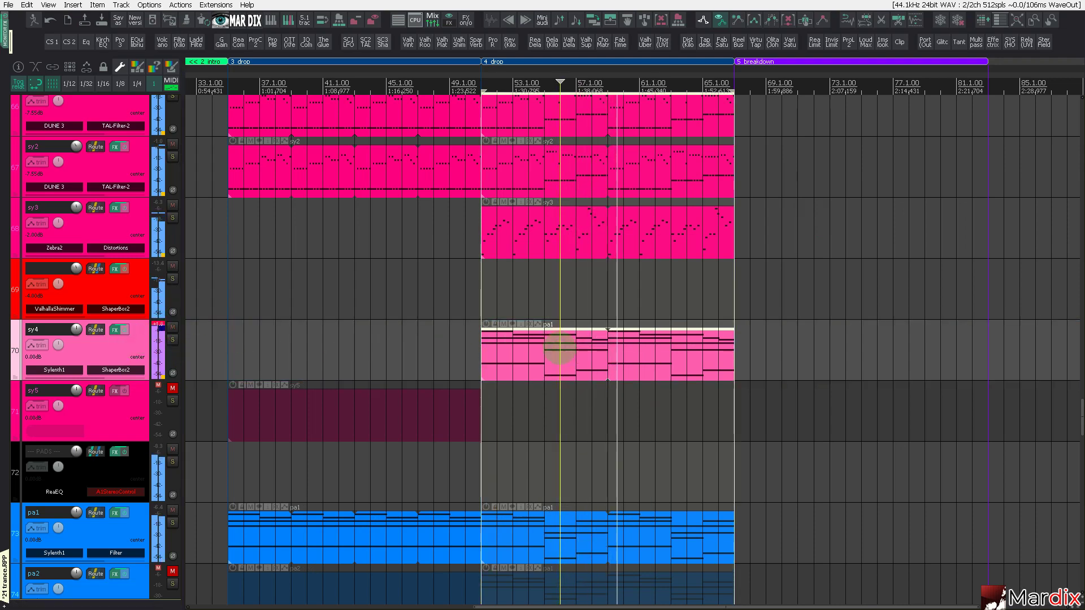
pyautogui.scroll(1, 207, 399)
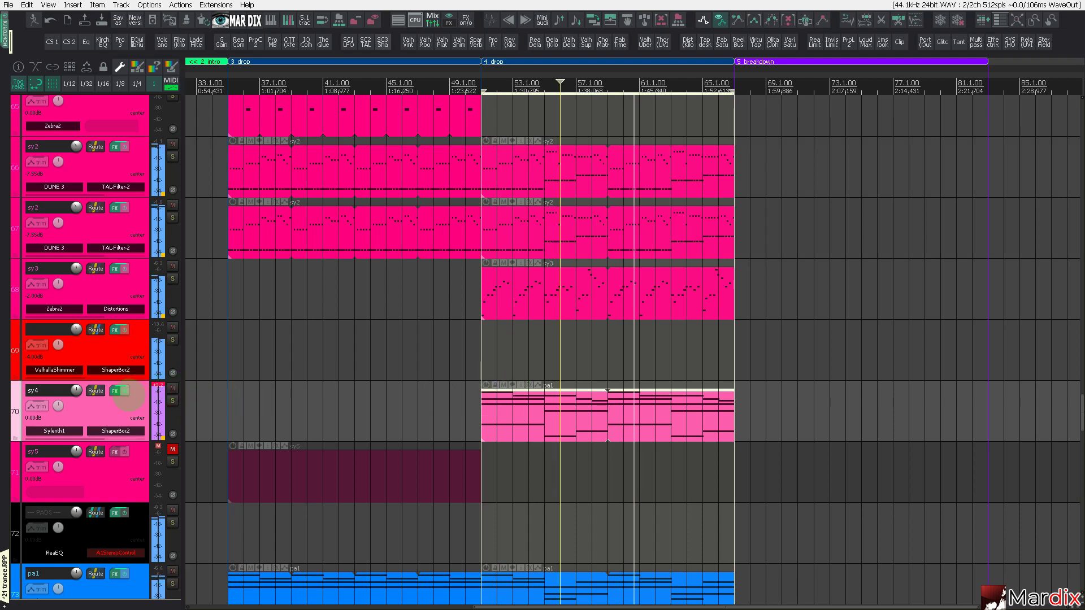
pyautogui.click(125, 390)
pyautogui.click(125, 390)
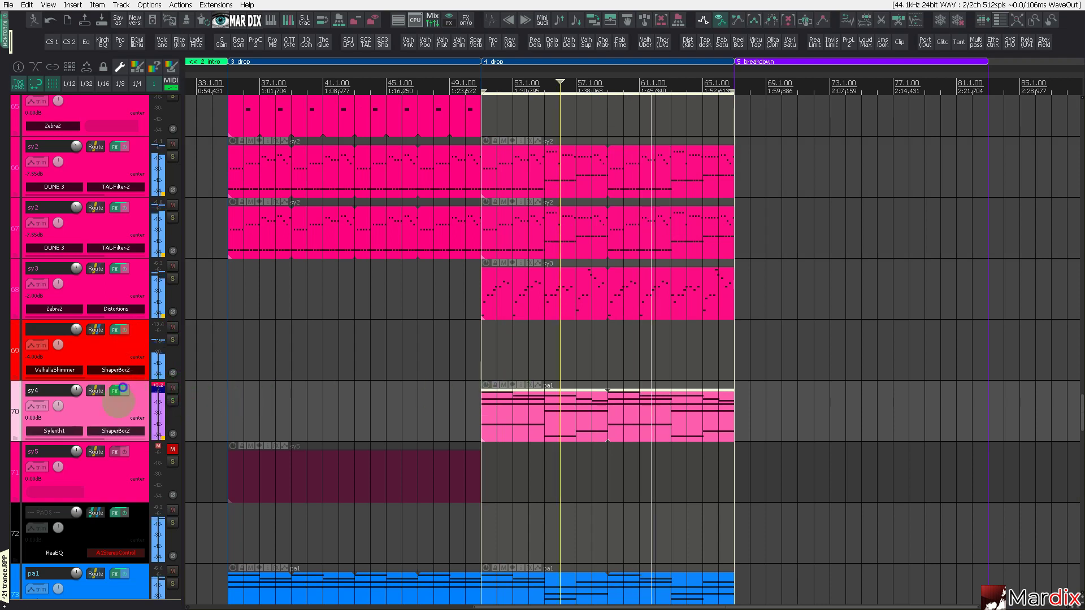
pyautogui.hotkey('alt', 'Down')
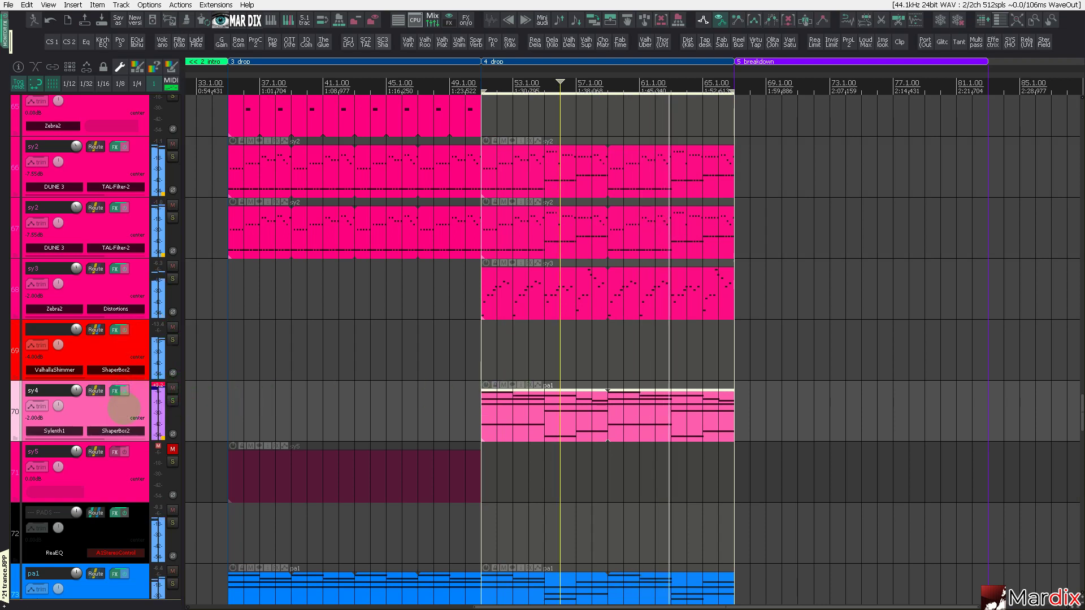
pyautogui.scroll(1, 123, 406)
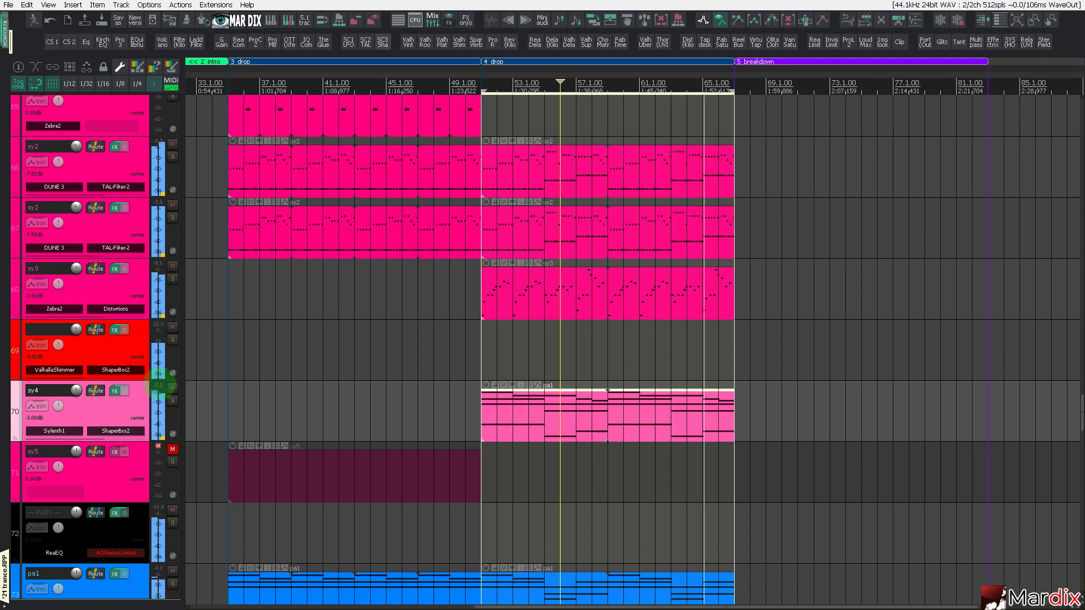
# Step: Delete the empty sy5 item in the first drop and audition sy3 briefly in solo
pyautogui.click(307, 485)
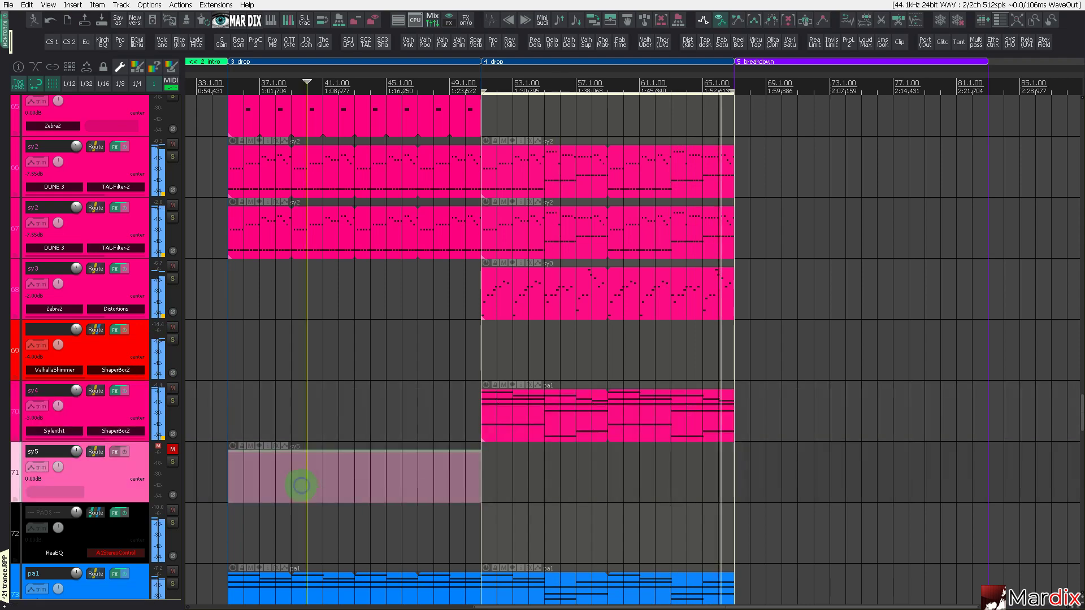
pyautogui.press('Delete')
pyautogui.scroll(4, 105, 422)
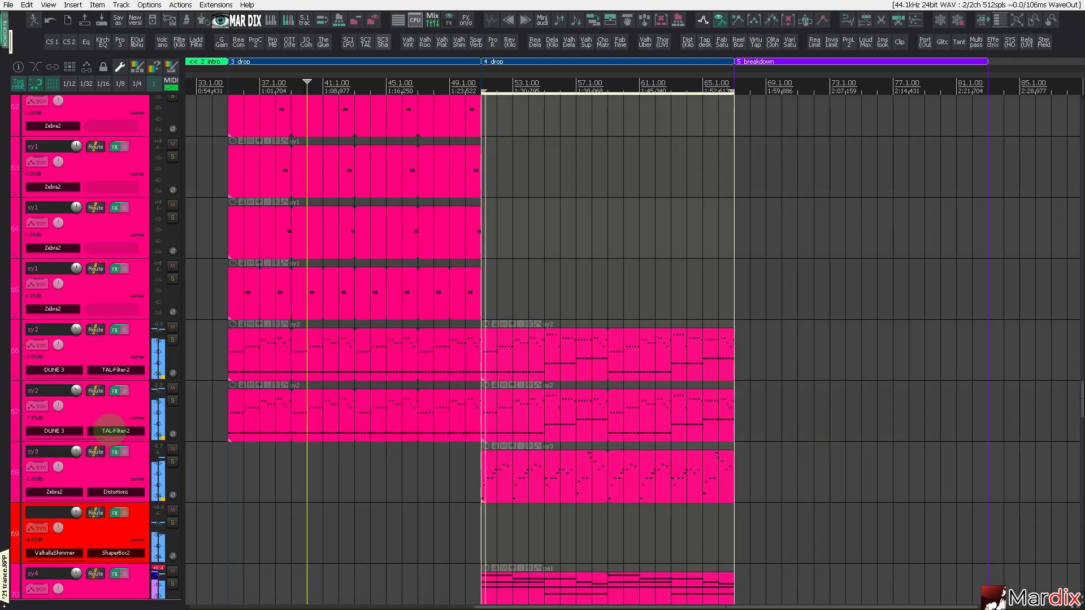
pyautogui.click(172, 462)
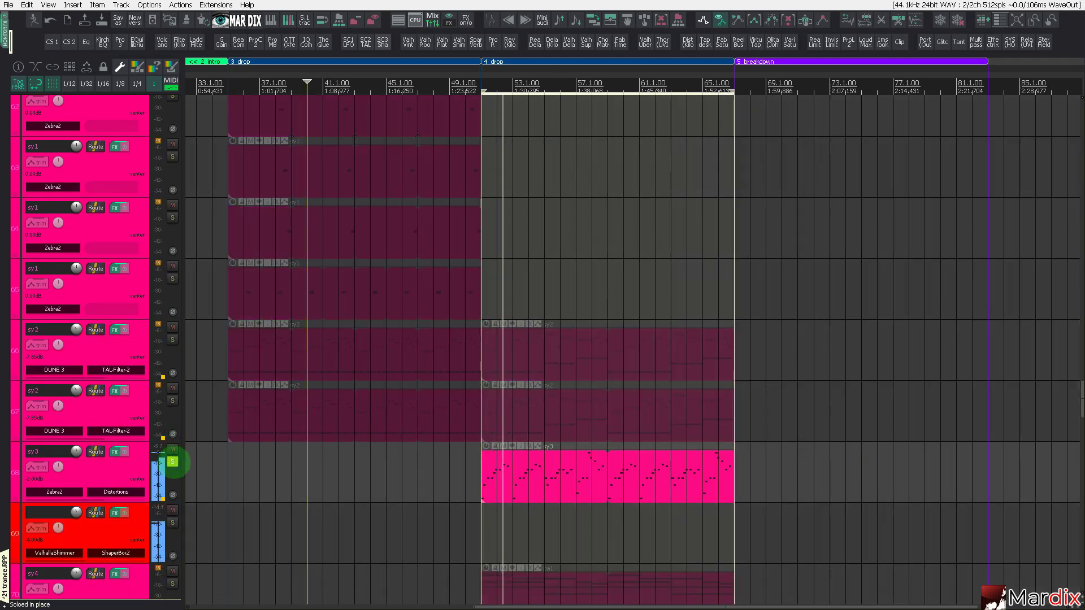
pyautogui.click(173, 462)
# Step: Unmute the empty sy5 track below sy4
pyautogui.scroll(-5, 166, 447)
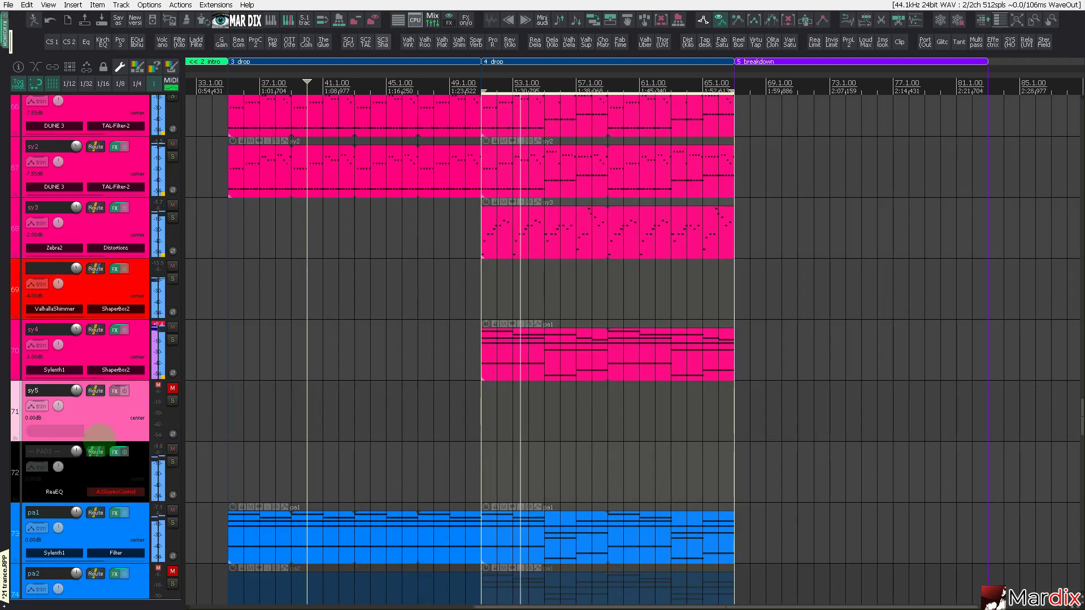
pyautogui.click(157, 420)
pyautogui.click(173, 388)
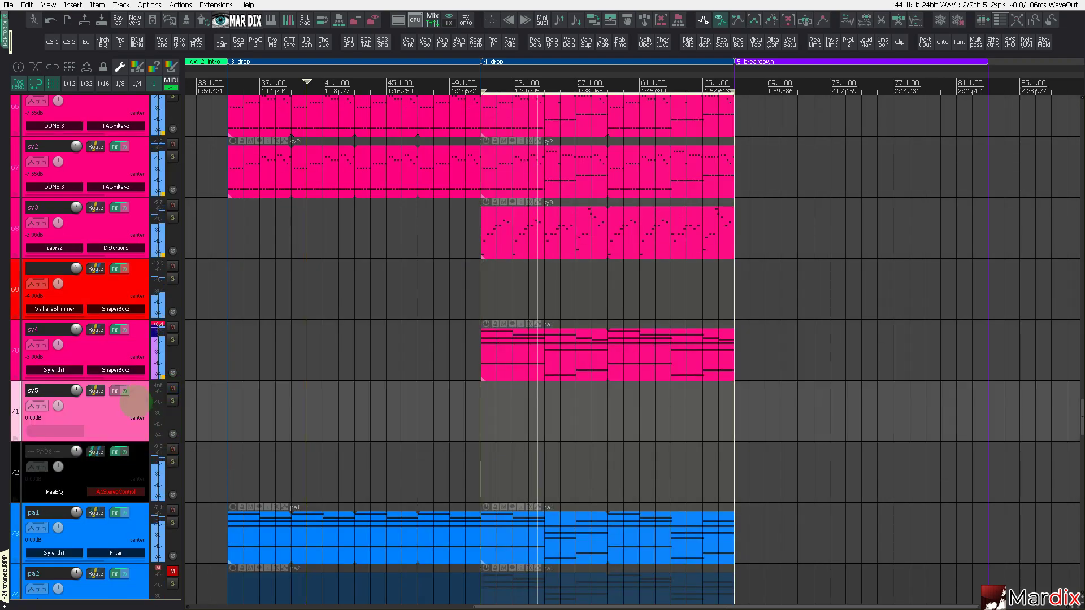
# Step: Check sy4's Sylenth1 patch and close it together with the instrument picker
pyautogui.rightClick(136, 403)
pyautogui.click(68, 369)
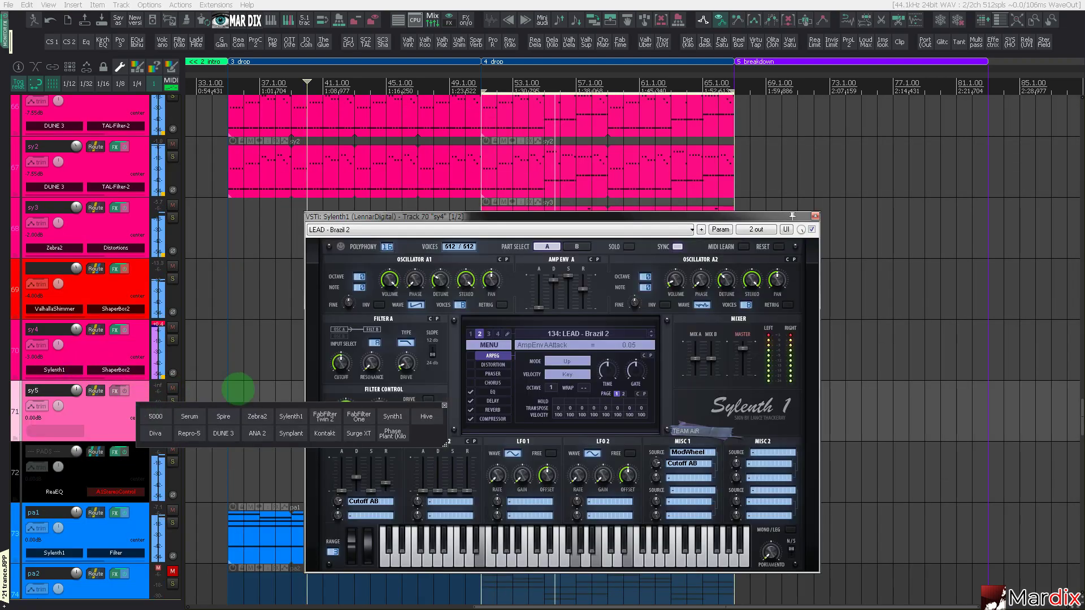
pyautogui.click(444, 405)
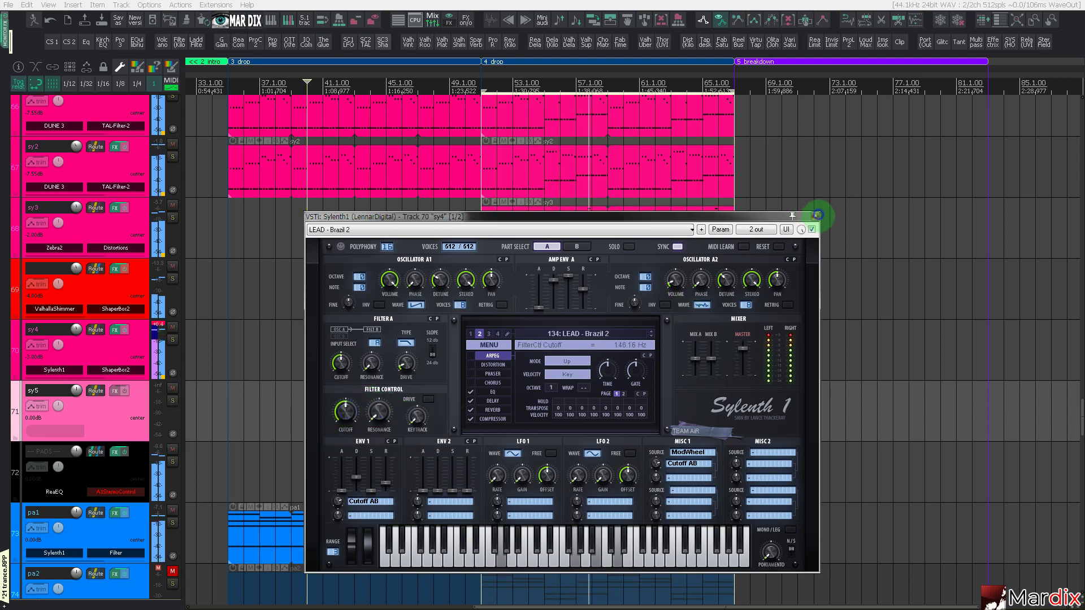
pyautogui.click(818, 215)
pyautogui.click(515, 364)
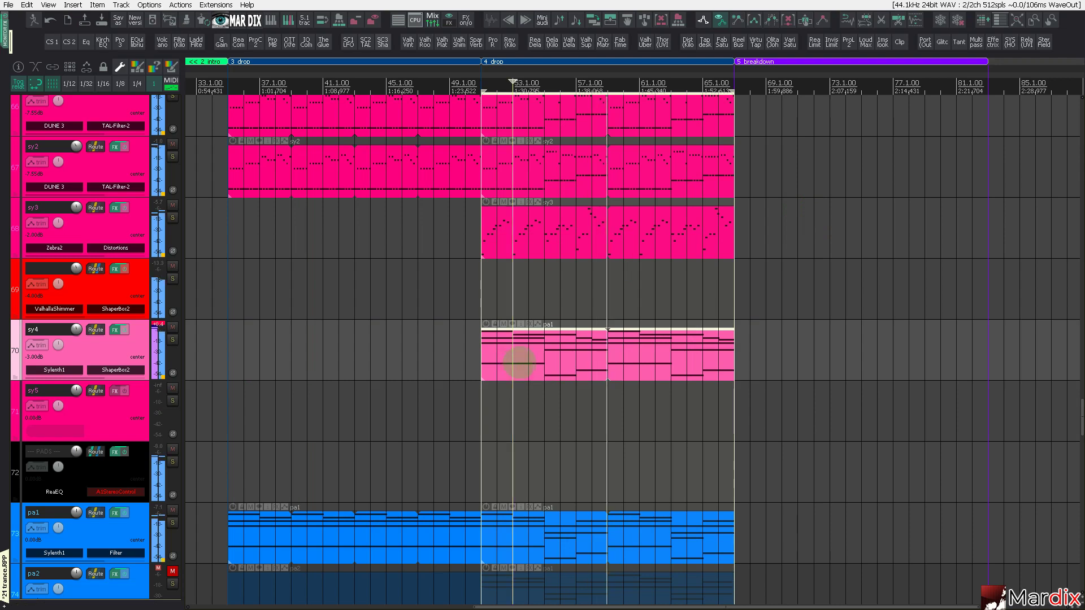
# Step: Add a Sylenth1 instrument to the sy5 track and move its window clear of the track list
pyautogui.click(60, 416)
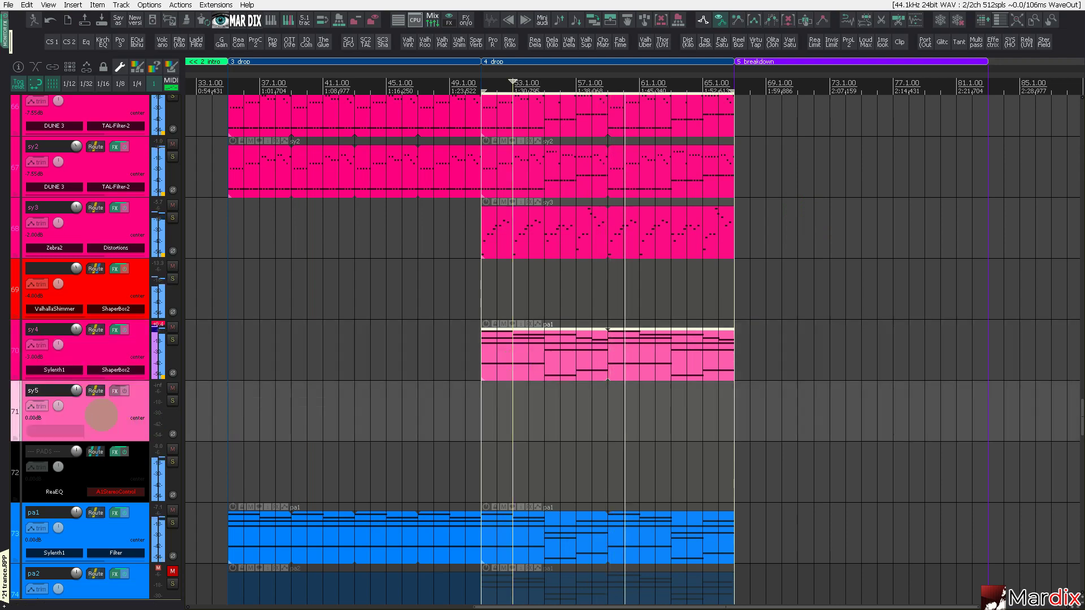
pyautogui.doubleClick(101, 415)
pyautogui.click(256, 427)
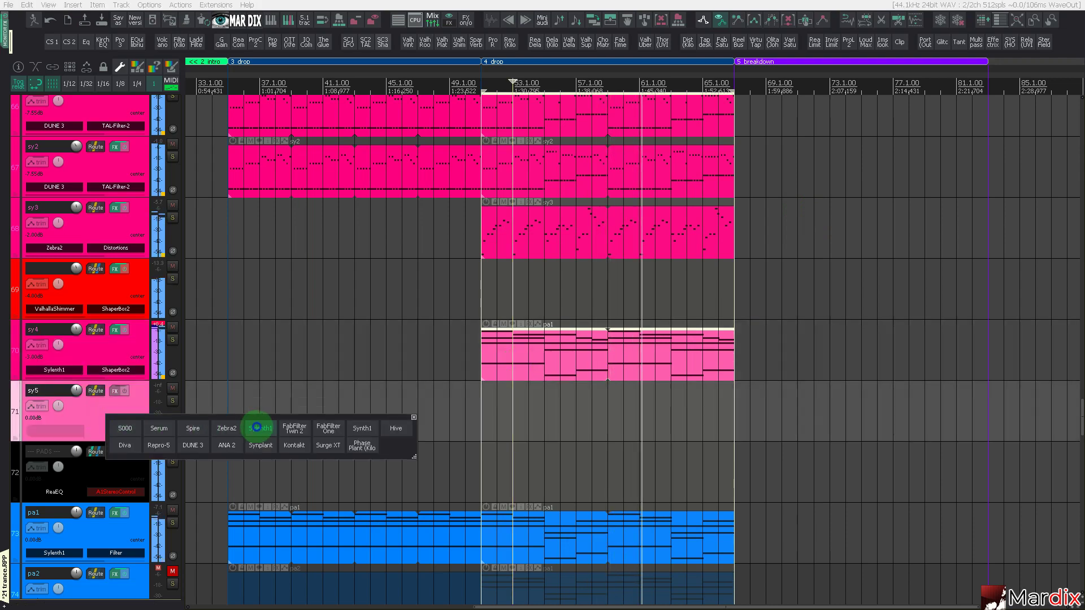
pyautogui.click(257, 428)
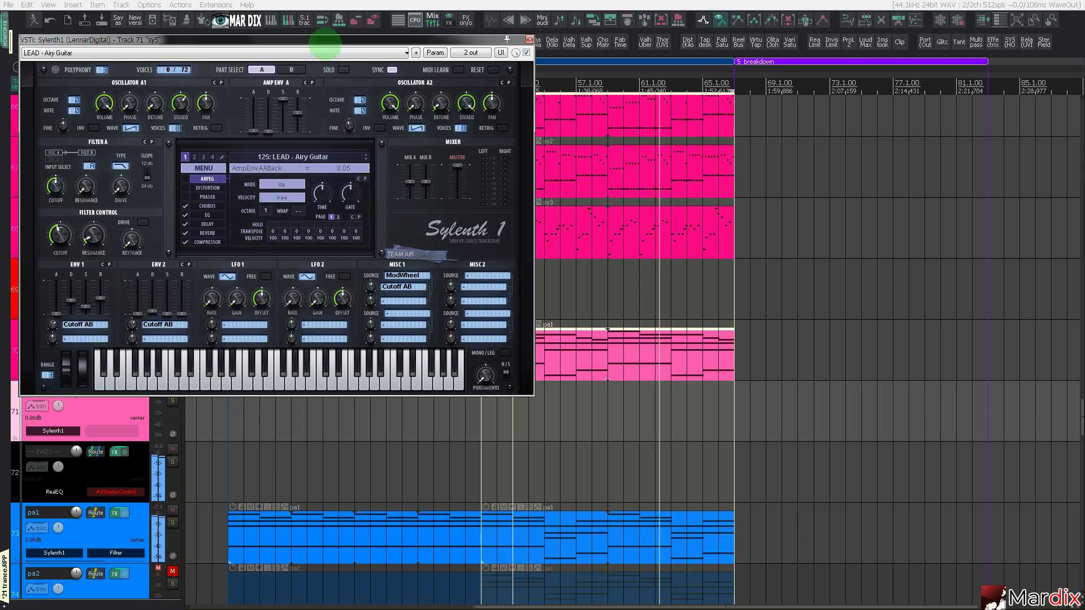
pyautogui.moveTo(325, 44); pyautogui.dragTo(584, 208)
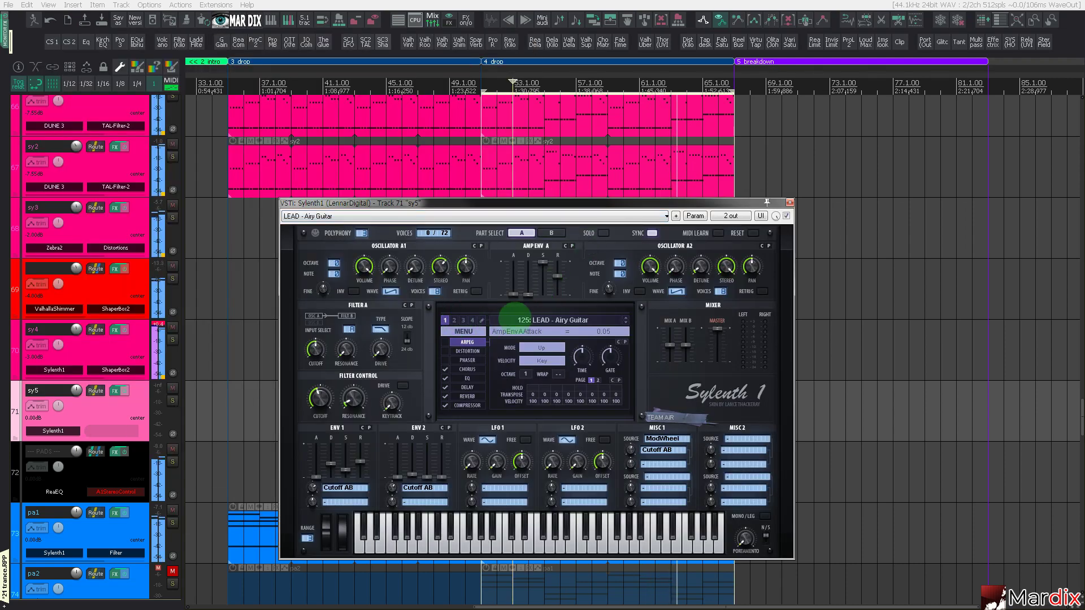
# Step: Try the preset LEAD - 80's Cop in sy5's Sylenth1, load LEAD - 80's Lead instead, and close the plugin window
pyautogui.click(514, 317)
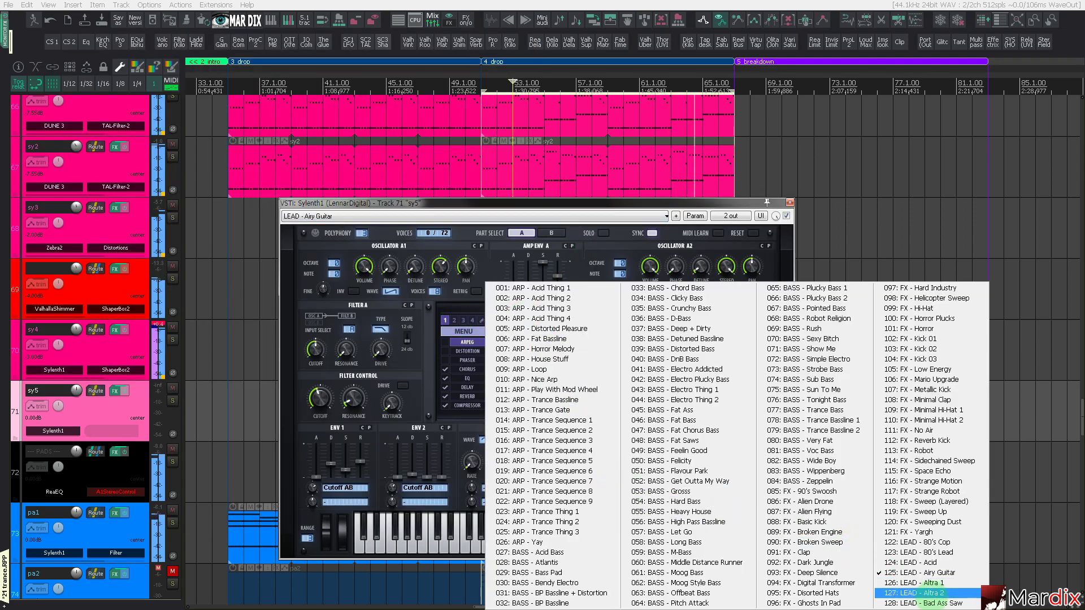
pyautogui.click(932, 557)
pyautogui.click(627, 545)
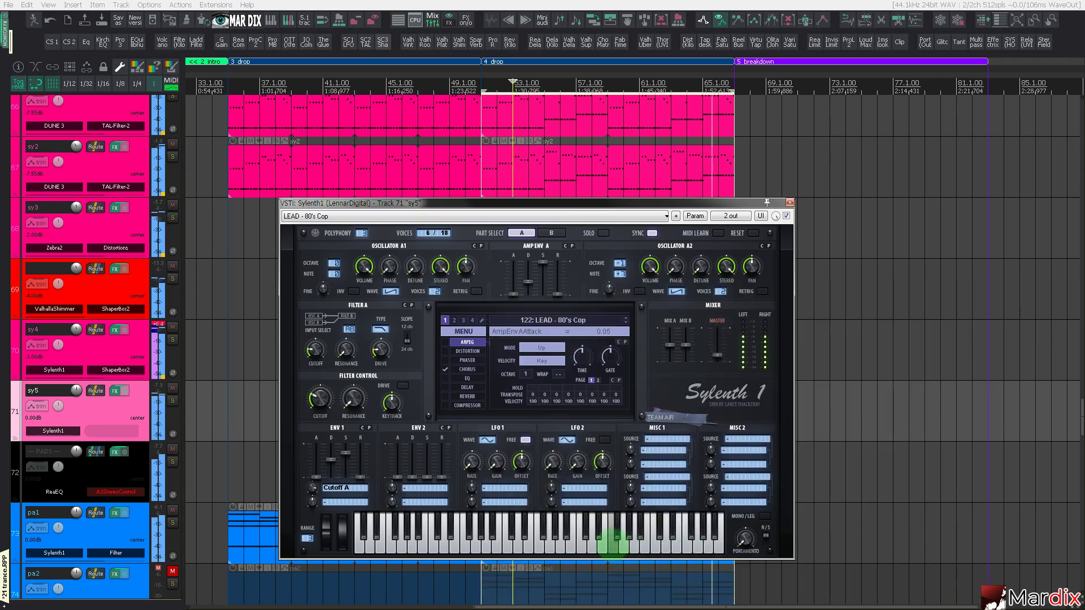
pyautogui.press('Down')
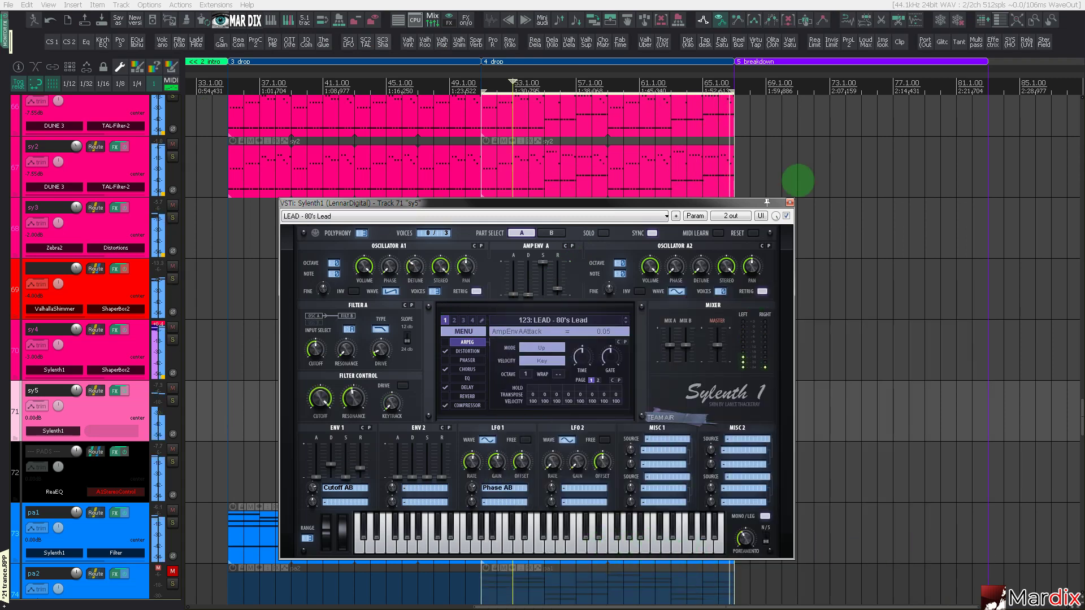
pyautogui.click(791, 203)
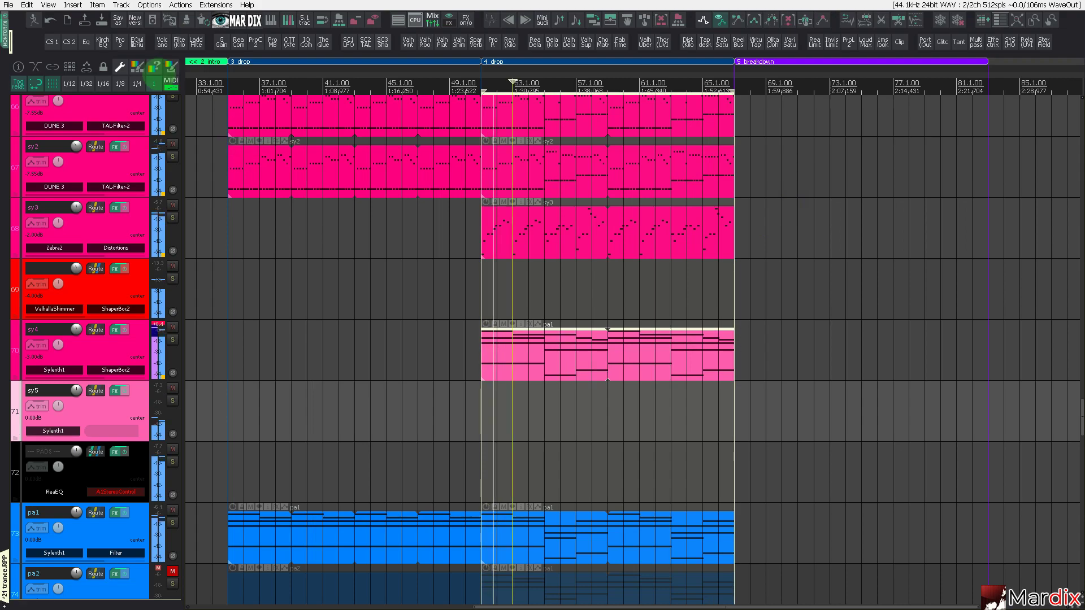
# Step: Insert an empty MIDI item on sy5 across the 4 drop region and open it in the MIDI editor
pyautogui.click(169, 82)
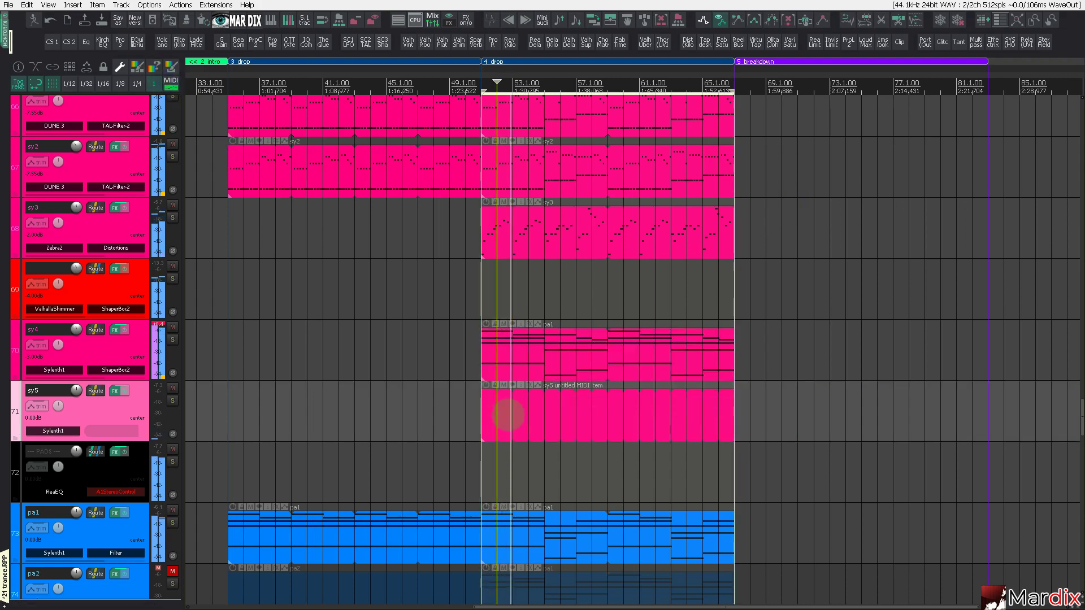
pyautogui.doubleClick(499, 414)
# Step: Audition single notes of the sy5 lead in several octaves, including E4, B4 and C#5, against the playing drop
pyautogui.click(66, 240)
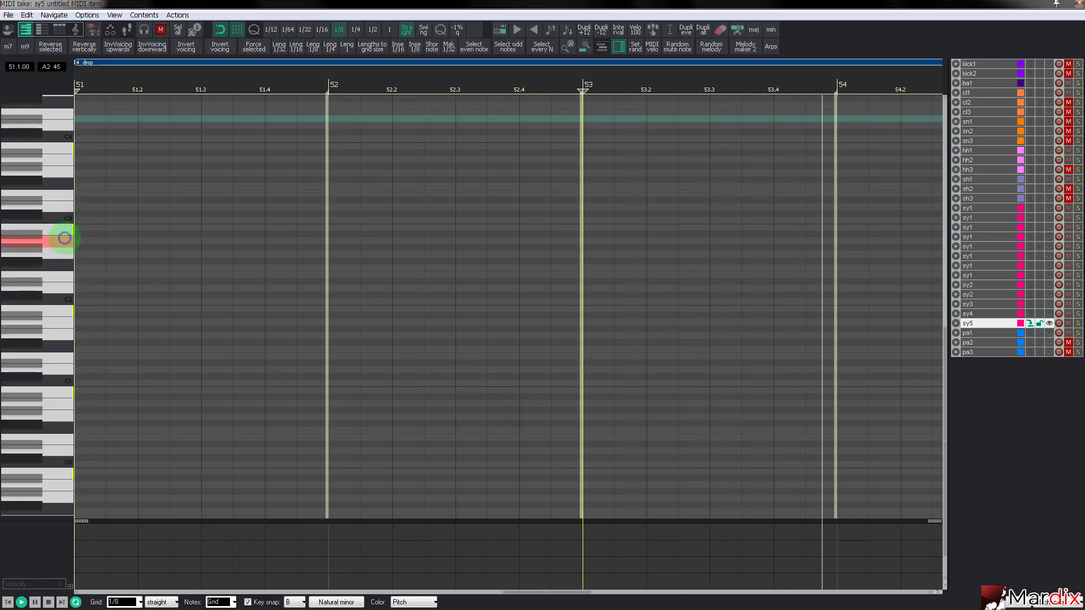
pyautogui.click(65, 230)
pyautogui.scroll(3, 54, 228)
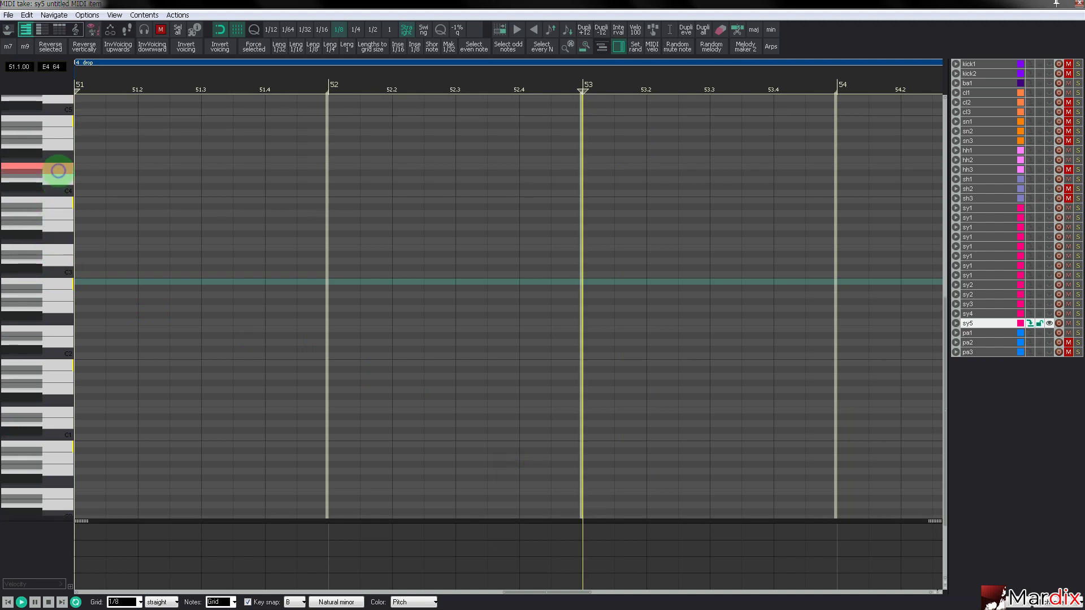
pyautogui.click(64, 176)
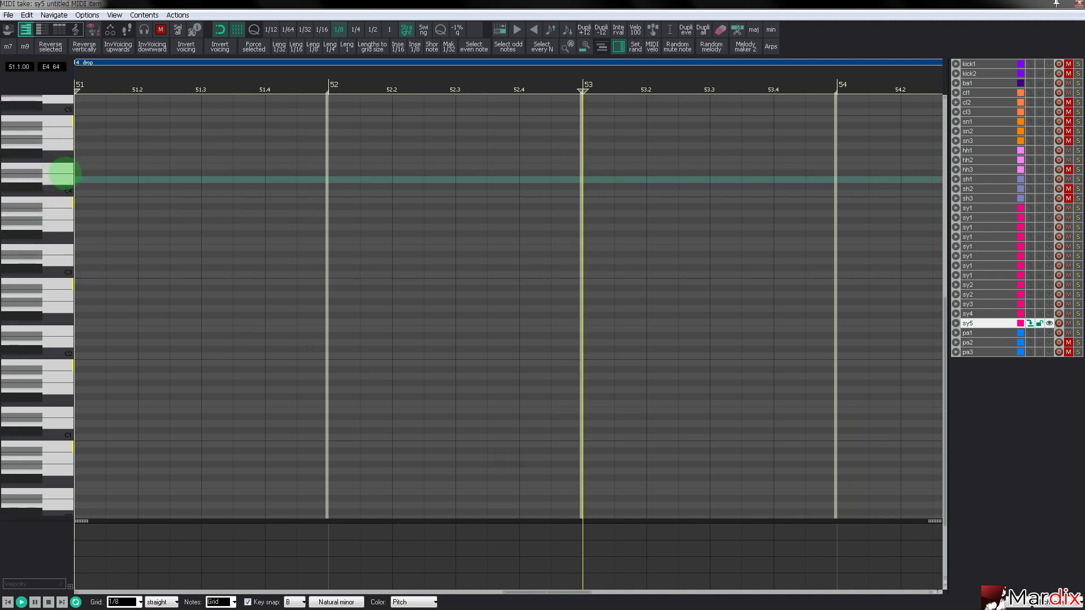
pyautogui.hscroll(-1, 230, 119)
pyautogui.scroll(1, 231, 120)
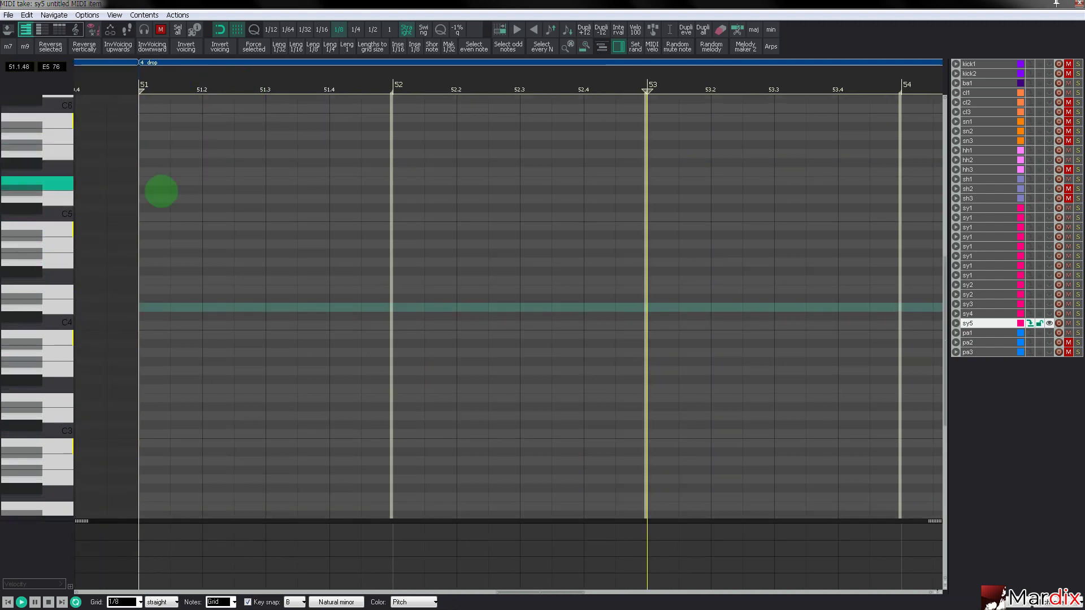
pyautogui.click(55, 233)
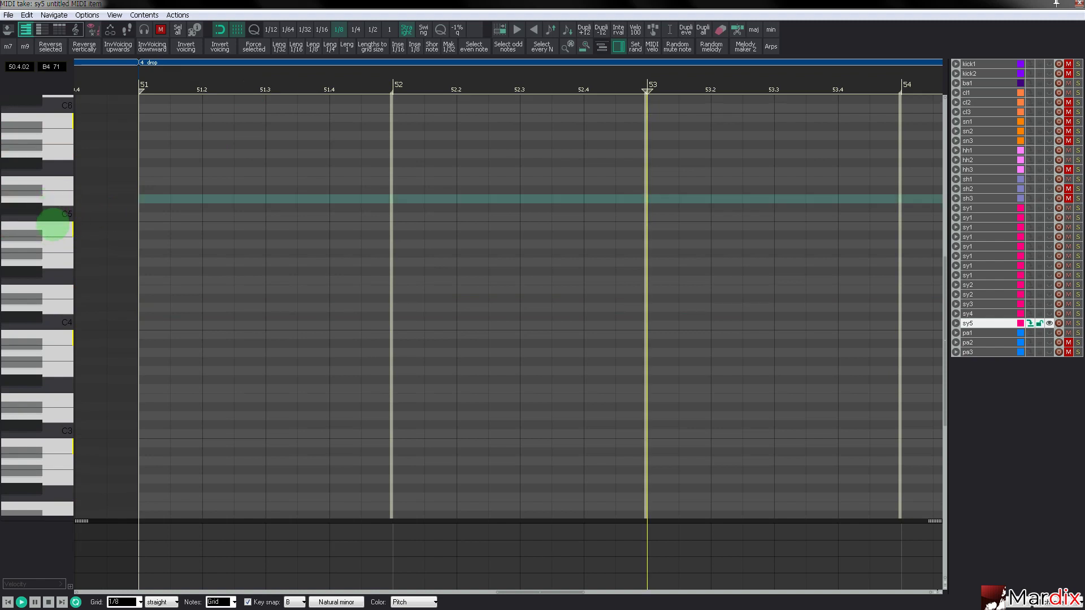
pyautogui.moveTo(55, 144); pyautogui.dragTo(43, 197)
pyautogui.click(39, 205)
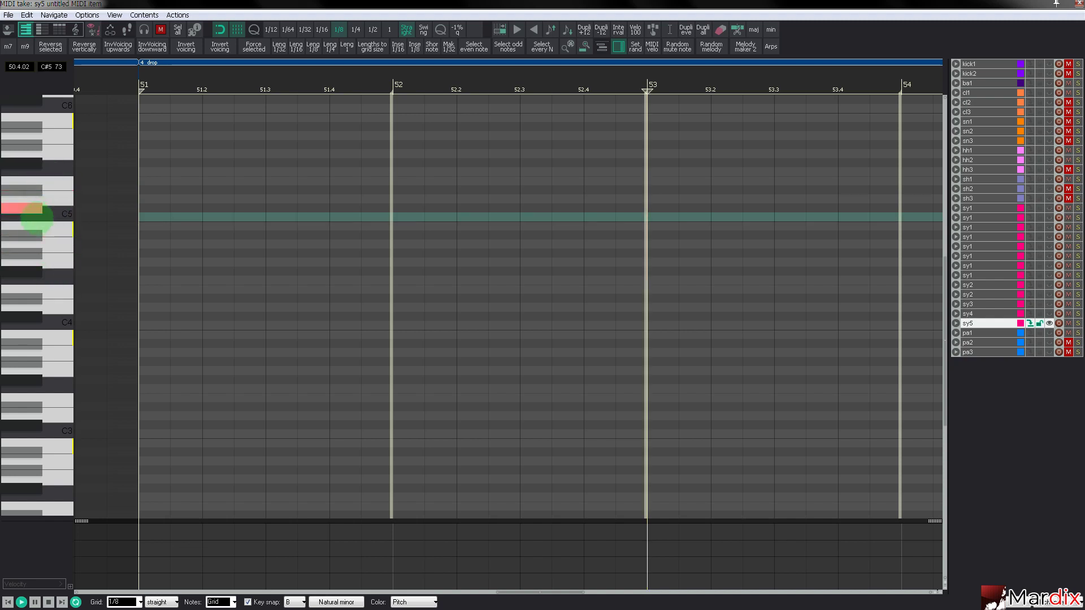
pyautogui.scroll(1, 48, 244)
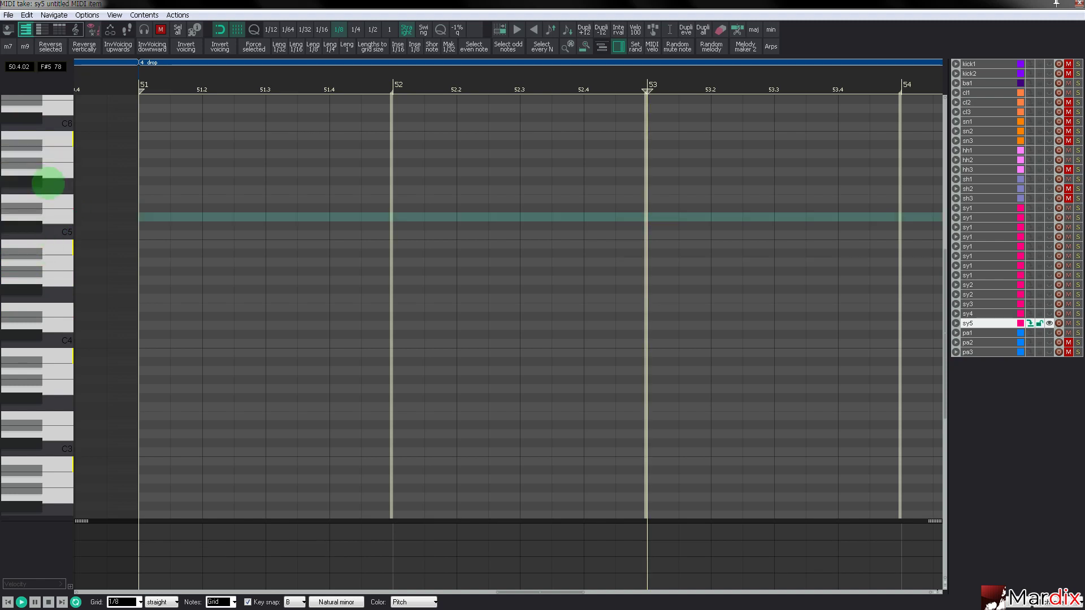
# Step: Restore the time selection to the 4 drop region and audition B4, C#5 and A4 on sy5 during playback
pyautogui.moveTo(169, 86); pyautogui.dragTo(202, 88)
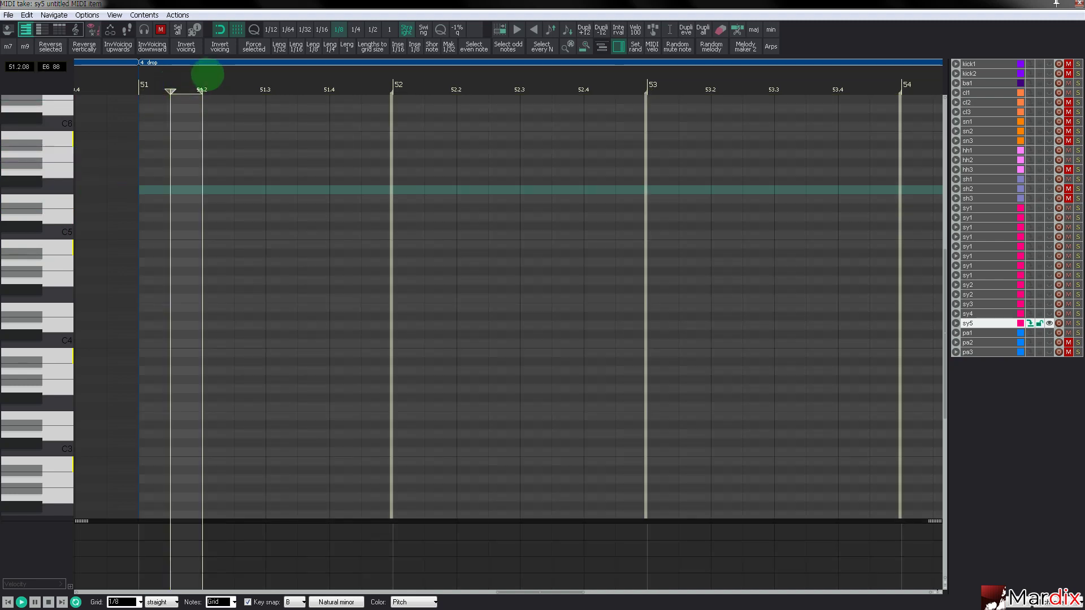
pyautogui.doubleClick(215, 64)
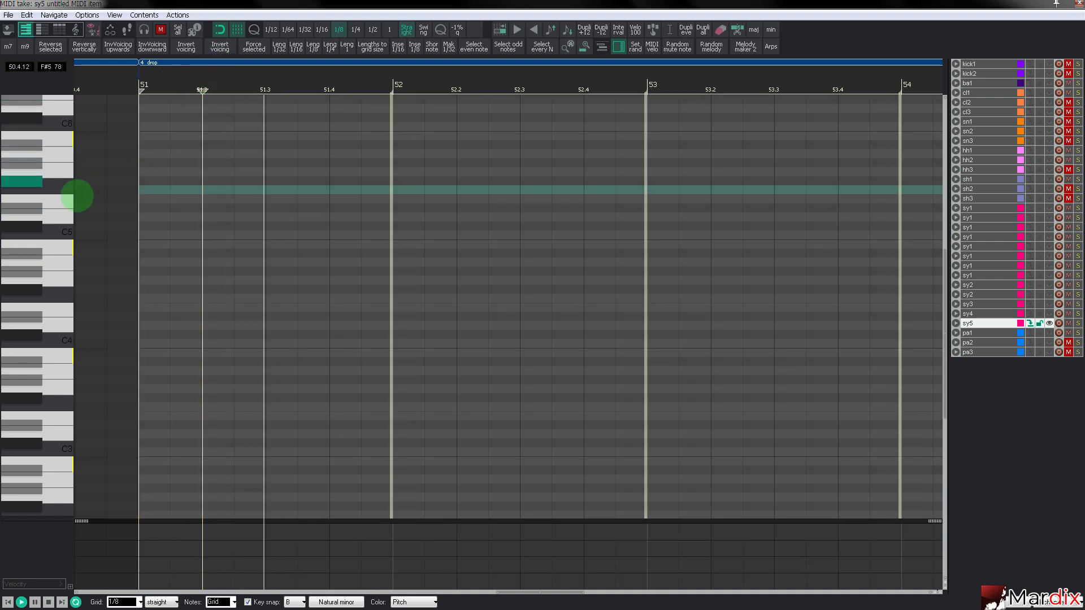
pyautogui.click(61, 251)
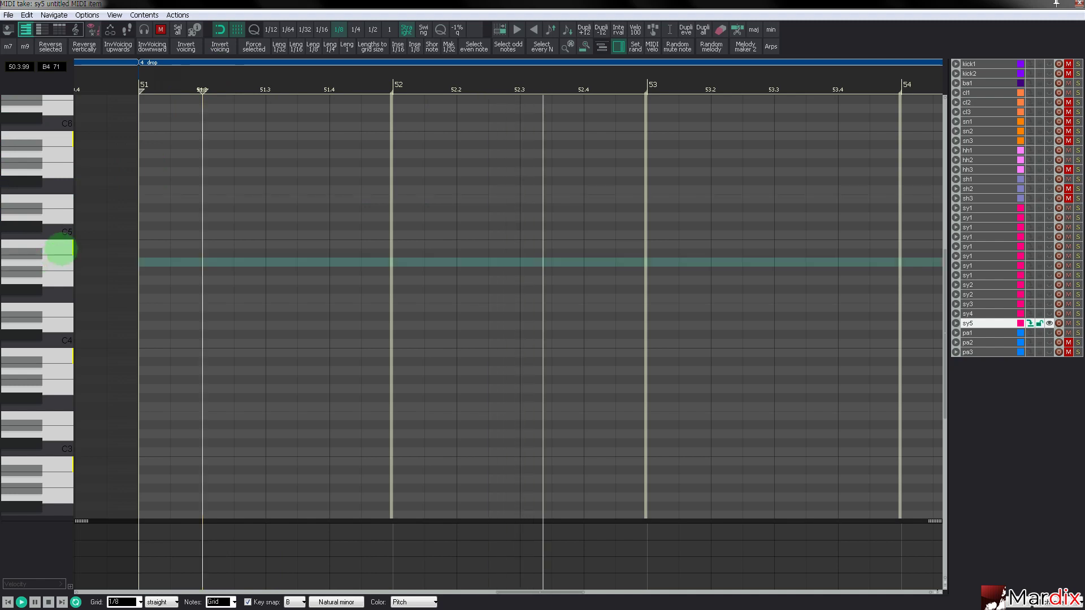
pyautogui.click(52, 228)
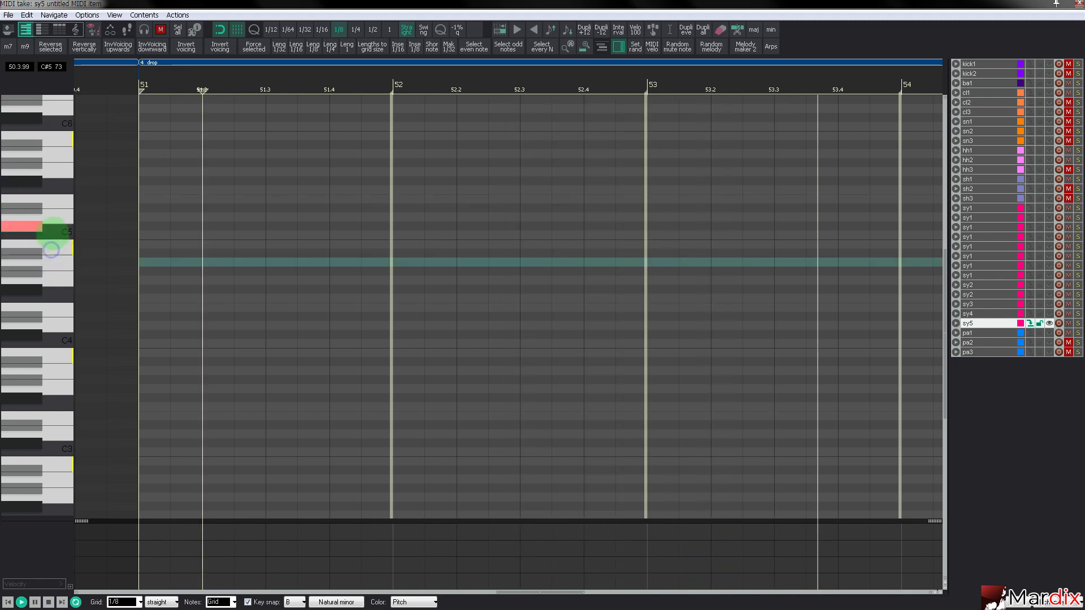
pyautogui.click(58, 263)
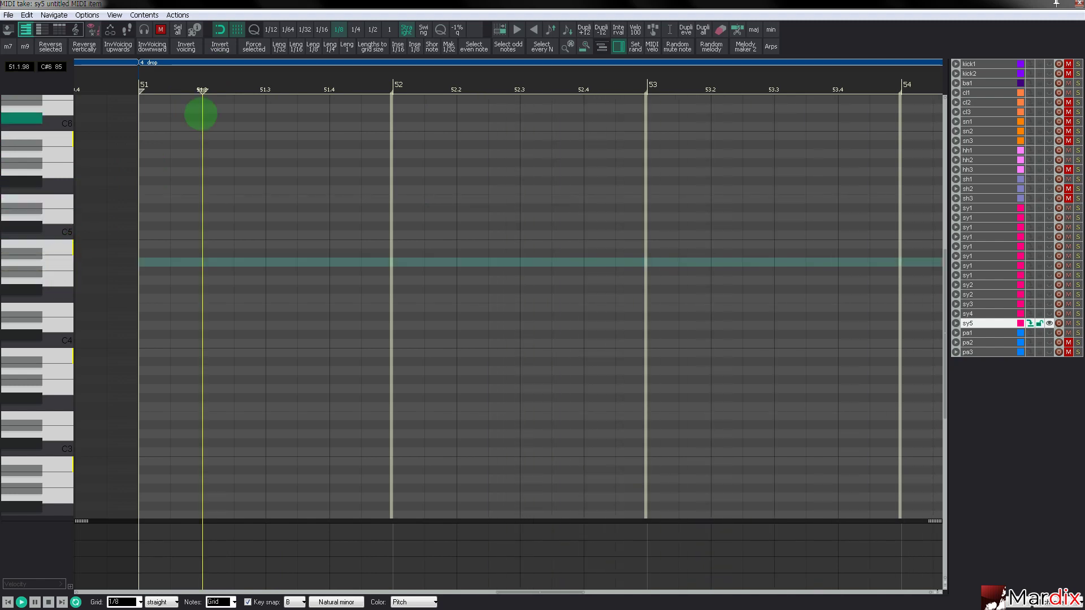
pyautogui.moveTo(192, 79); pyautogui.dragTo(222, 85)
pyautogui.scroll(2, 170, 212)
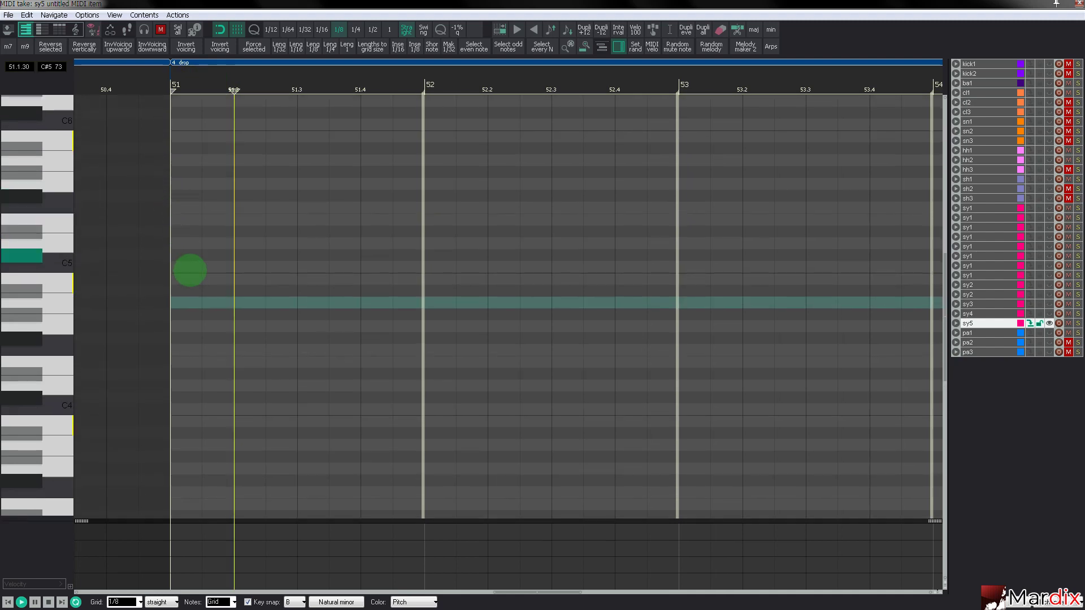
# Step: Draw a three-beat B4 note repeating every two bars, starting an eighth after bar 51, with no repeat in bar 52
pyautogui.moveTo(179, 278)
pyautogui.mouseDown()
pyautogui.moveTo(331, 287)
pyautogui.moveTo(344, 274)
pyautogui.mouseUp()
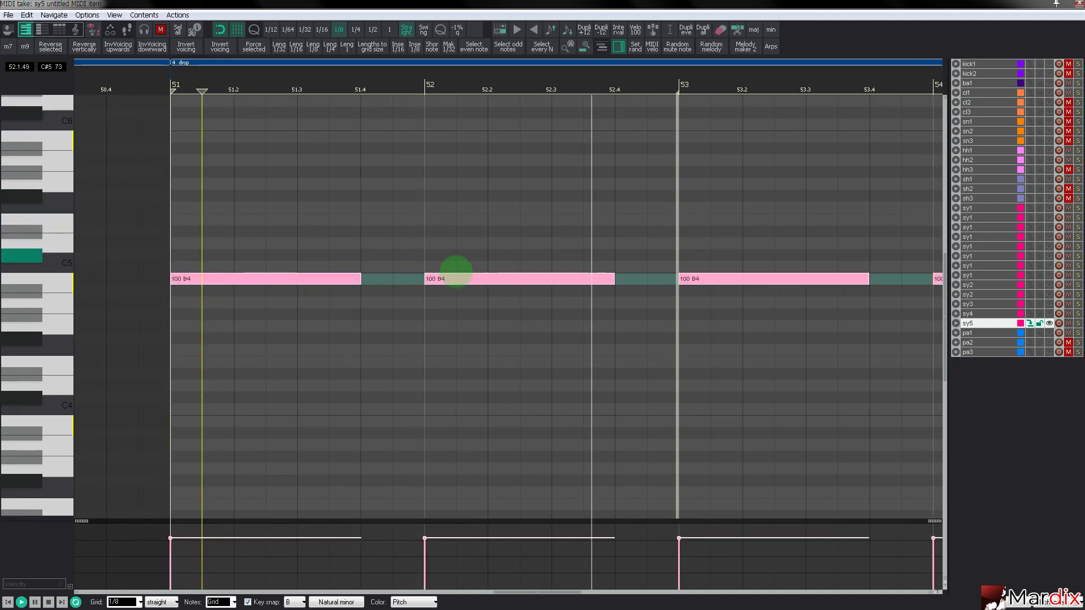
pyautogui.doubleClick(455, 273)
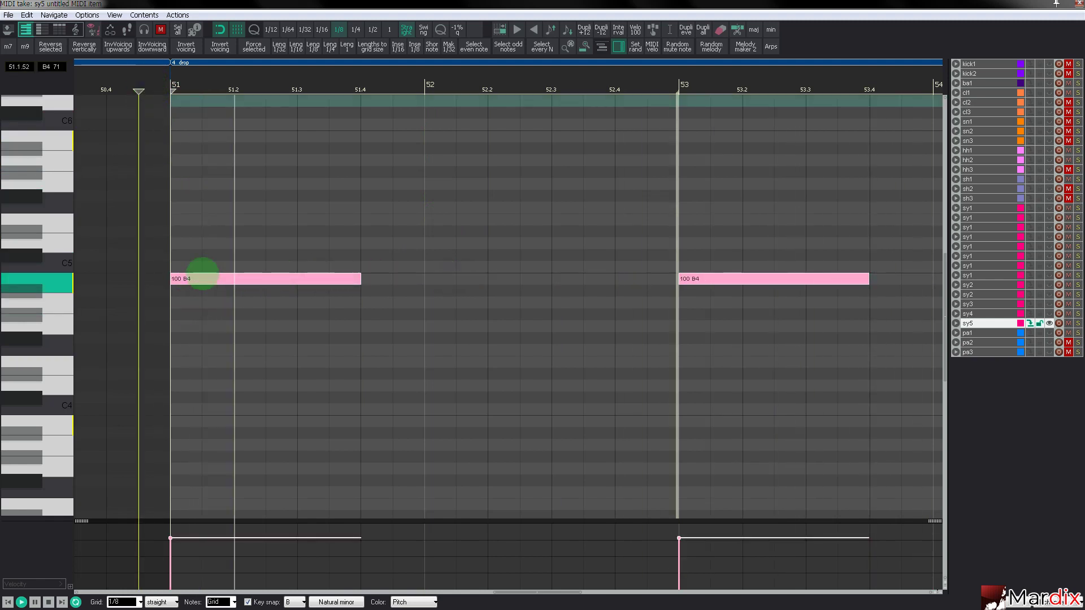
pyautogui.click(204, 277)
pyautogui.doubleClick(230, 278)
pyautogui.moveTo(230, 278); pyautogui.dragTo(269, 280)
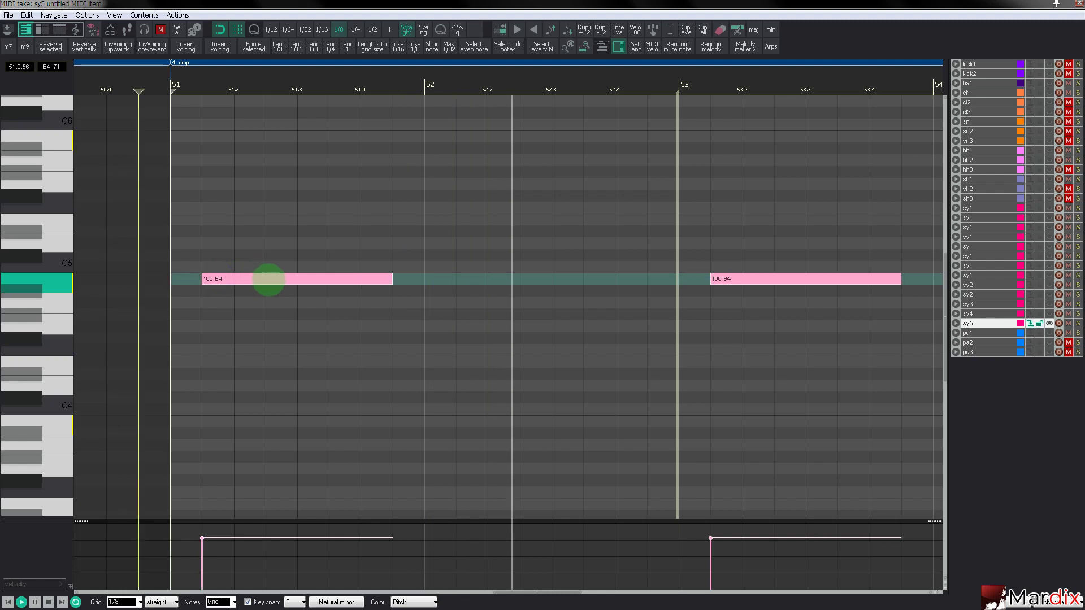
pyautogui.click(148, 82)
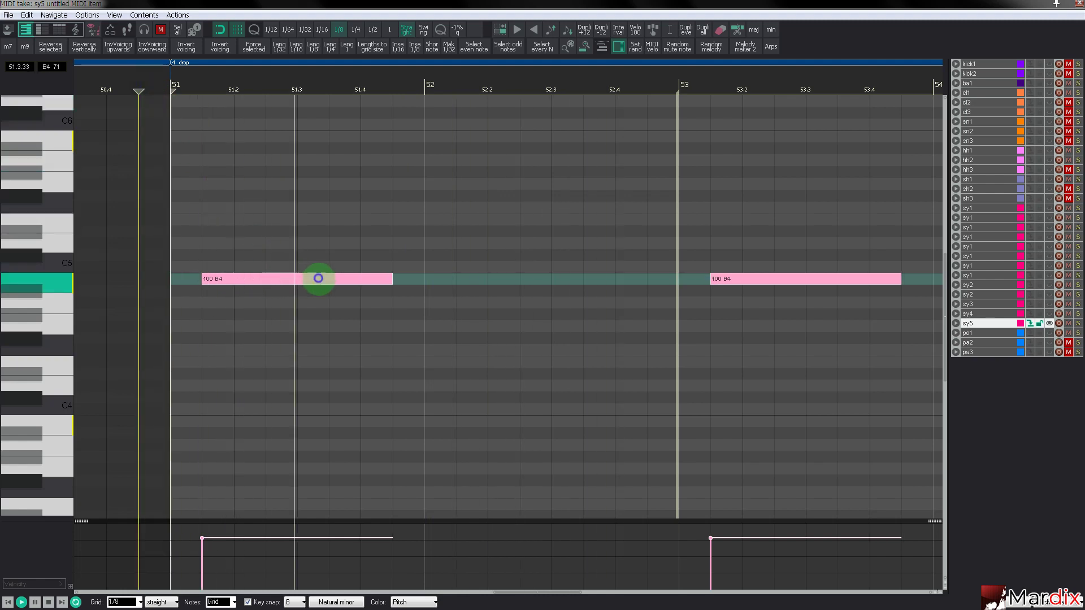
# Step: Add eighth notes A4, E5 and D5 in succession after the long B4 and play the phrase from bar 51
pyautogui.moveTo(339, 303)
pyautogui.mouseDown()
pyautogui.moveTo(531, 307)
pyautogui.moveTo(400, 311)
pyautogui.moveTo(411, 302)
pyautogui.mouseUp()
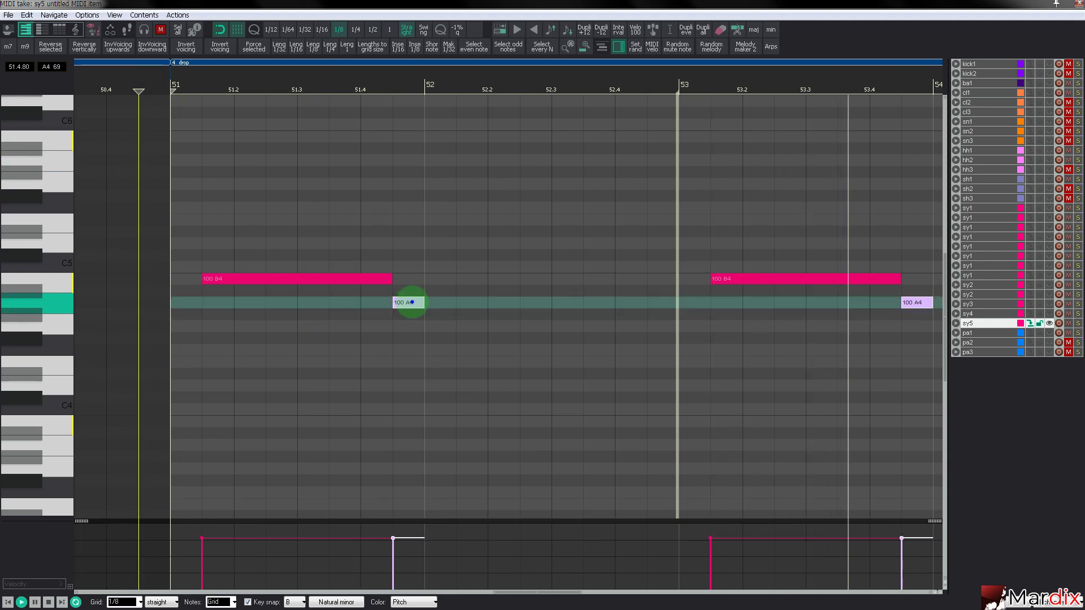
pyautogui.click(439, 220)
pyautogui.click(468, 243)
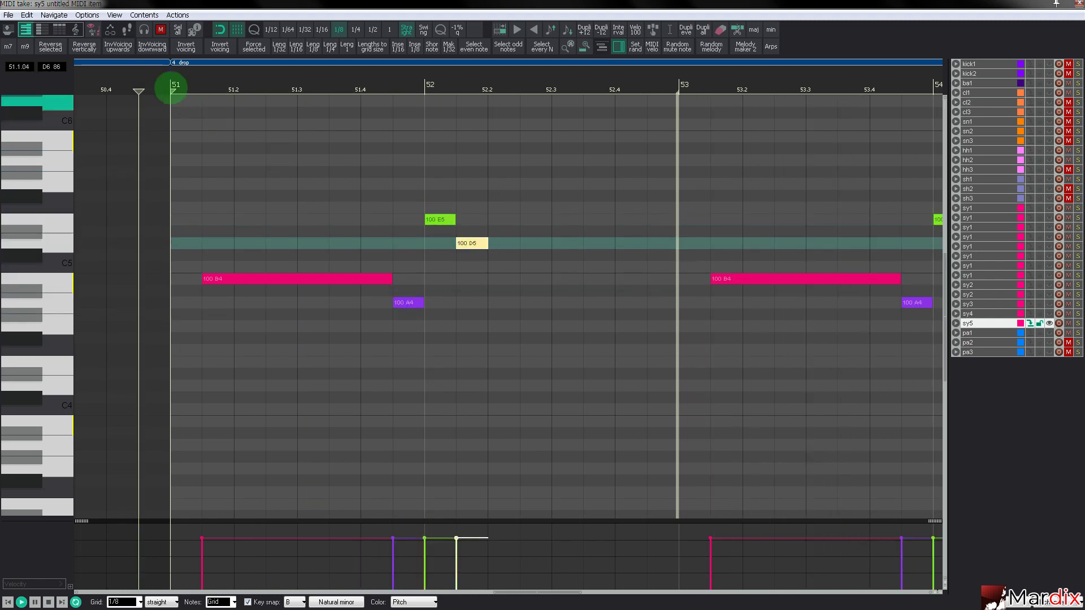
pyautogui.click(171, 89)
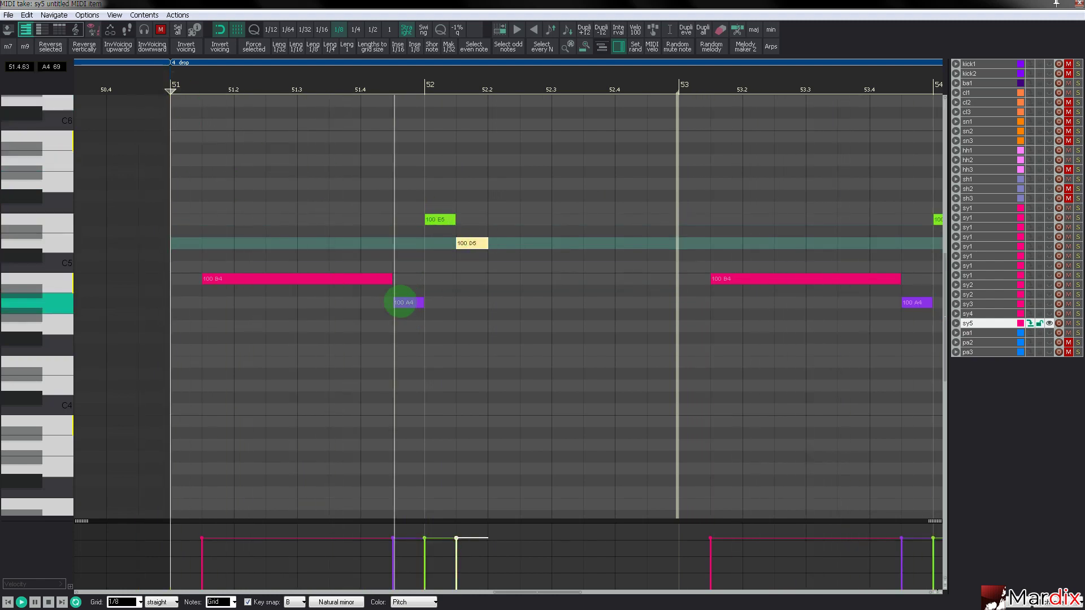
# Step: Shorten the B4 by an eighth, shift A4, E5 and D5 an eighth earlier, and add an eighth-note C#5 after the D5
pyautogui.moveTo(384, 278); pyautogui.dragTo(354, 279)
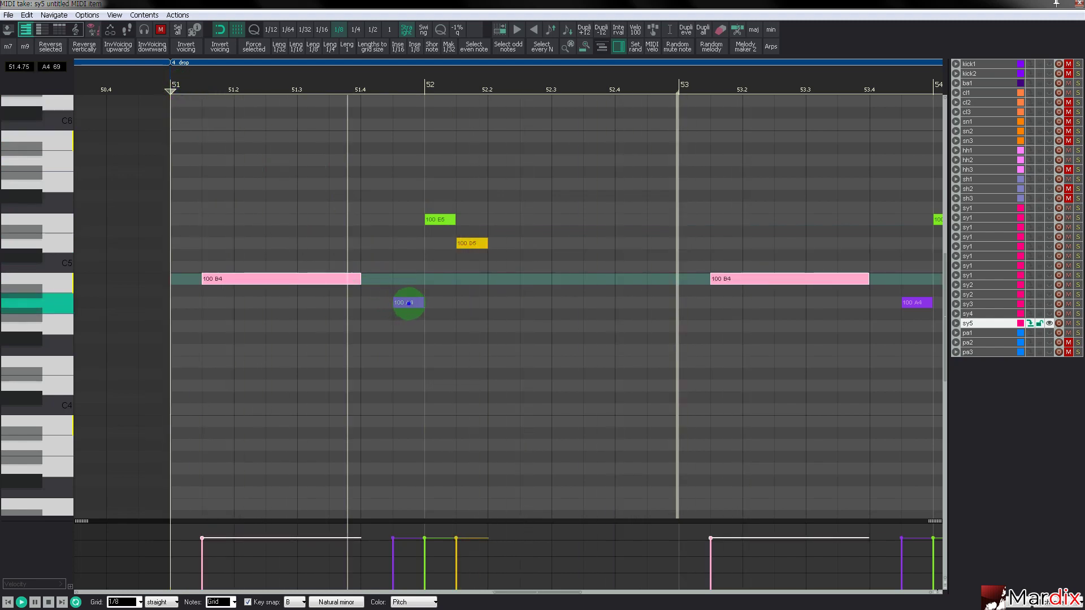
pyautogui.moveTo(409, 303); pyautogui.dragTo(376, 302)
pyautogui.moveTo(438, 219); pyautogui.dragTo(407, 220)
pyautogui.click(468, 246)
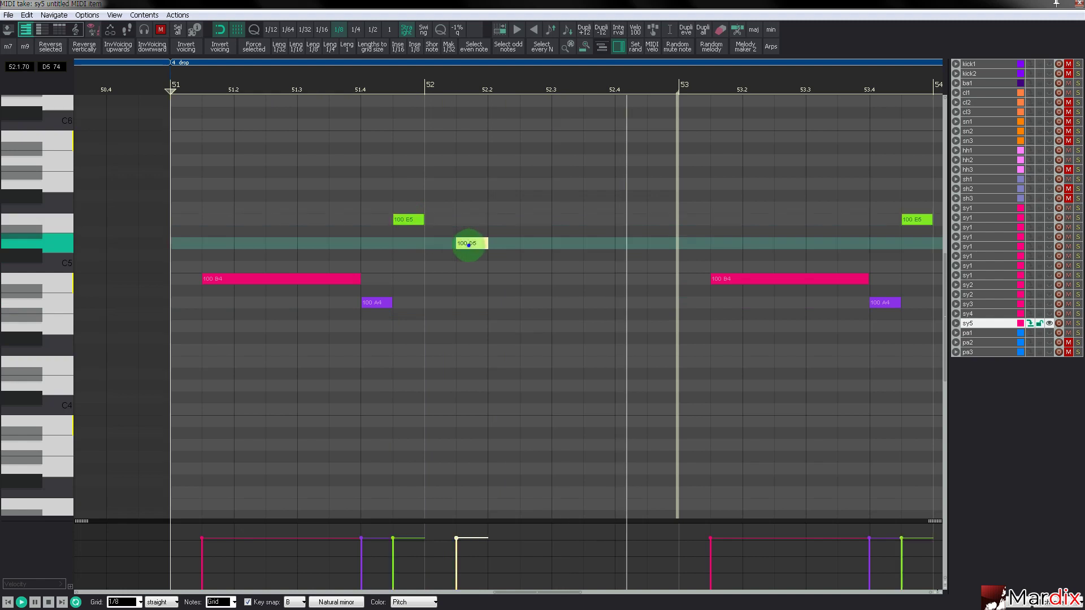
pyautogui.moveTo(468, 245); pyautogui.dragTo(447, 244)
pyautogui.click(475, 257)
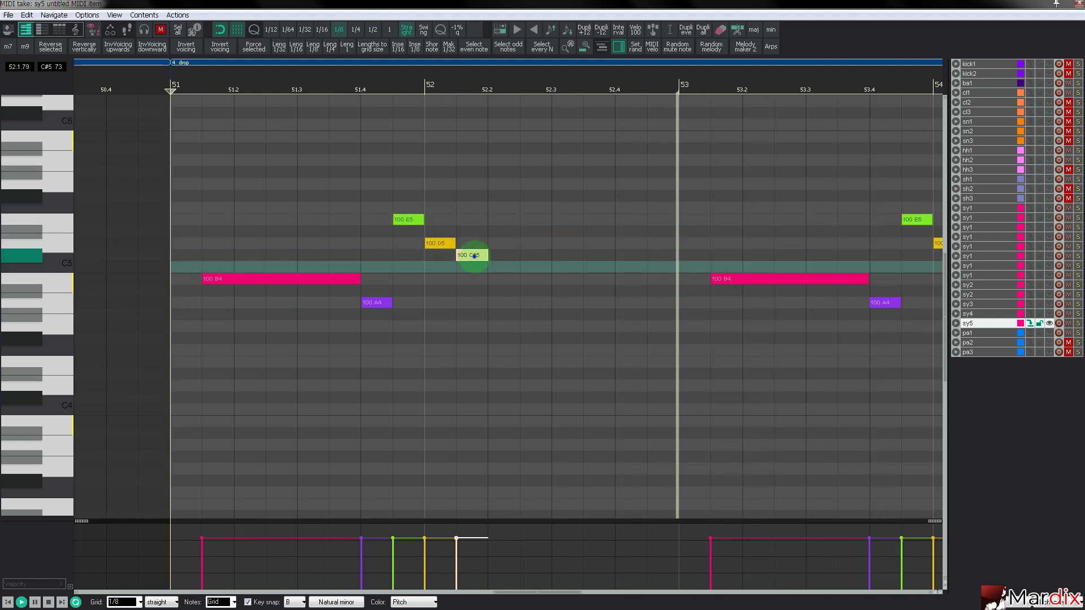
# Step: Add a one-beat note after the C#5 in bar 52, try it at B4 and G4, and leave it on A4
pyautogui.click(504, 279)
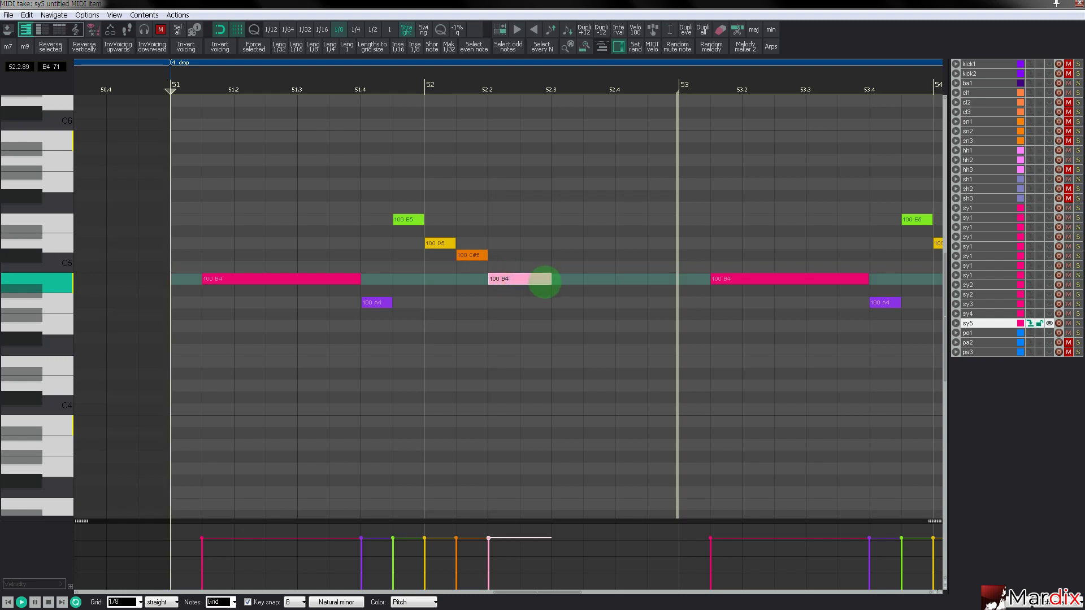
pyautogui.moveTo(545, 282); pyautogui.dragTo(534, 301)
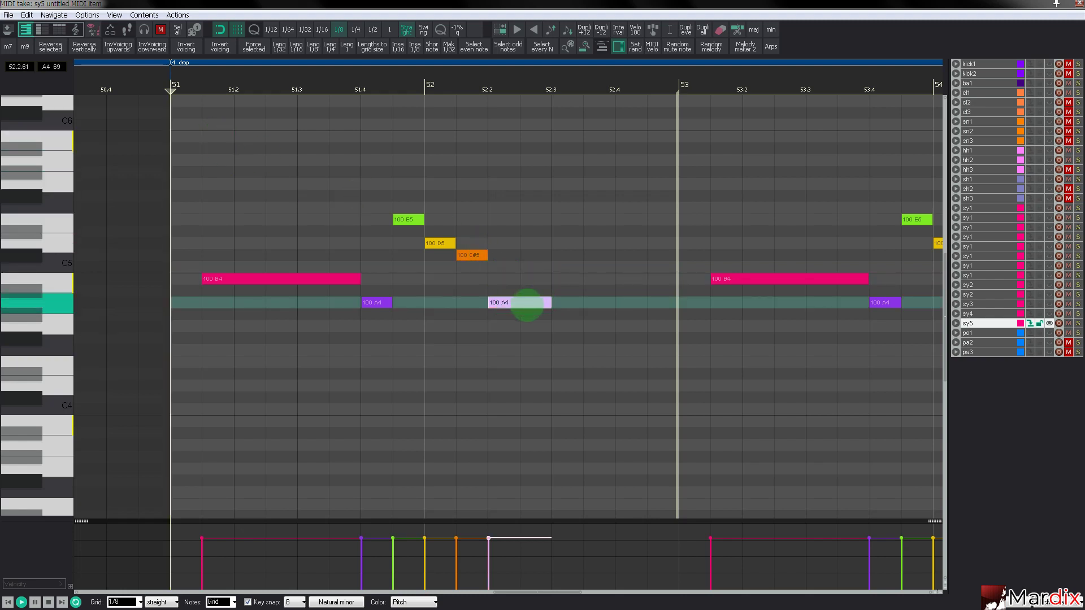
pyautogui.moveTo(527, 305); pyautogui.dragTo(527, 330)
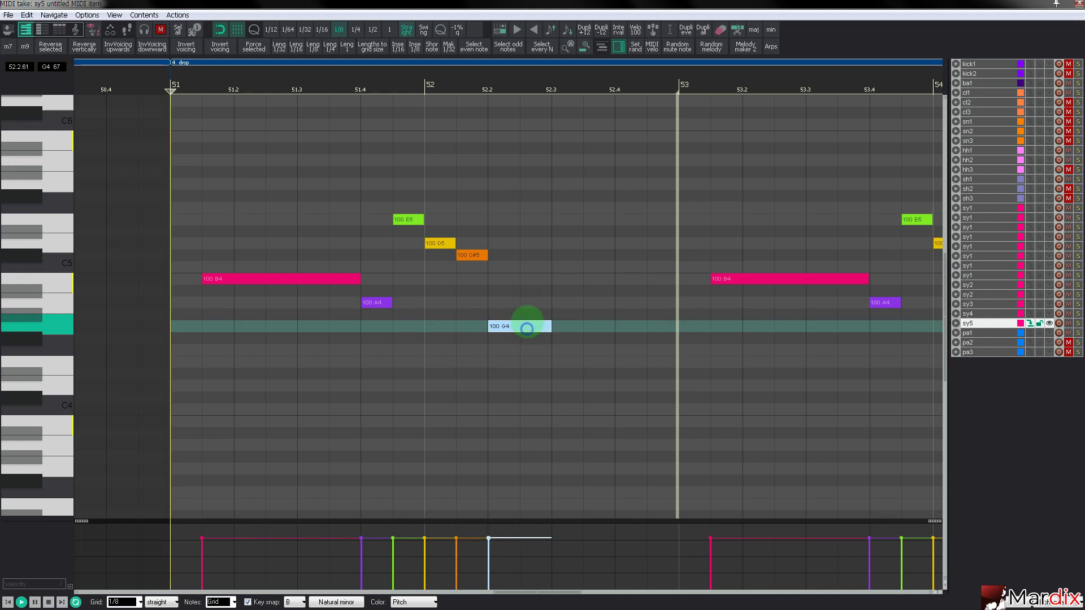
pyautogui.moveTo(526, 328); pyautogui.dragTo(538, 307)
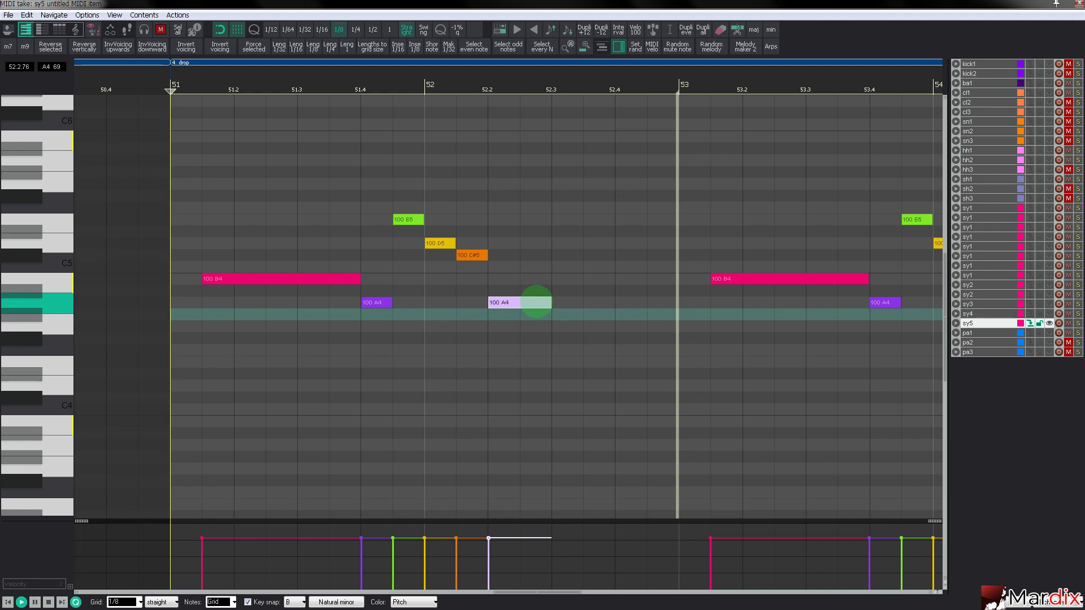
pyautogui.moveTo(523, 279); pyautogui.dragTo(592, 282)
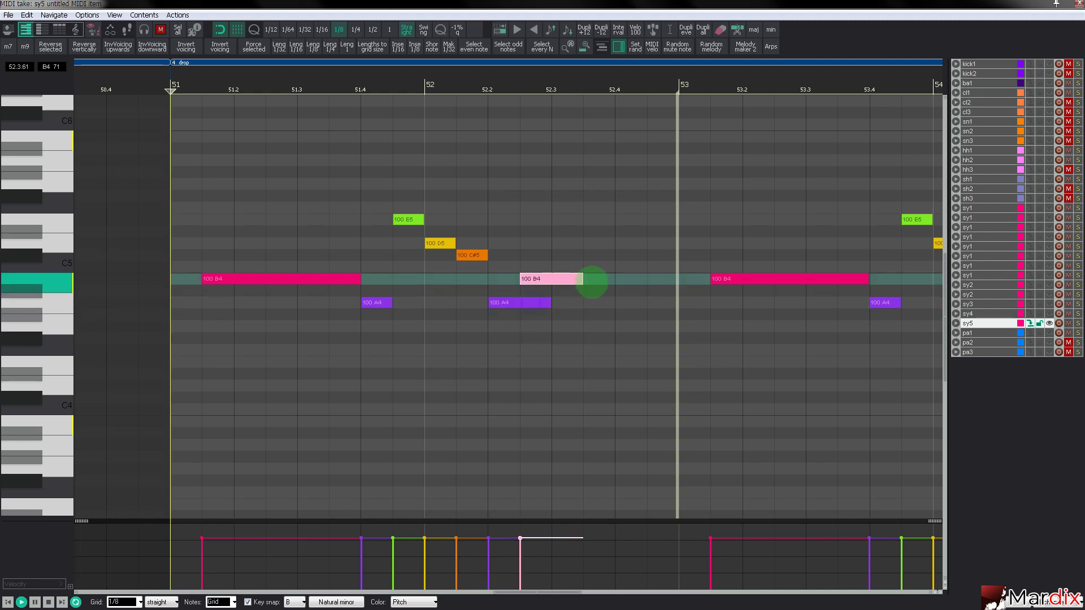
pyautogui.click(610, 256)
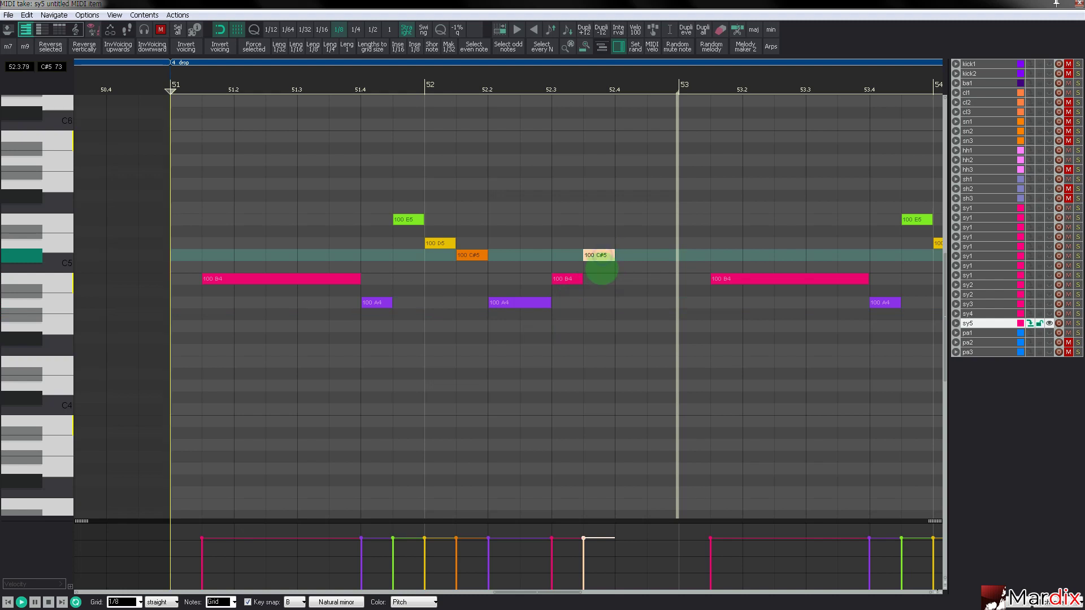
pyautogui.press('Delete')
pyautogui.doubleClick(572, 280)
# Step: Shorten the last A4 in bar 52 to an eighth, add an eighth-note B4 after it, and play the phrase in the arrangement
pyautogui.moveTo(549, 303); pyautogui.dragTo(518, 304)
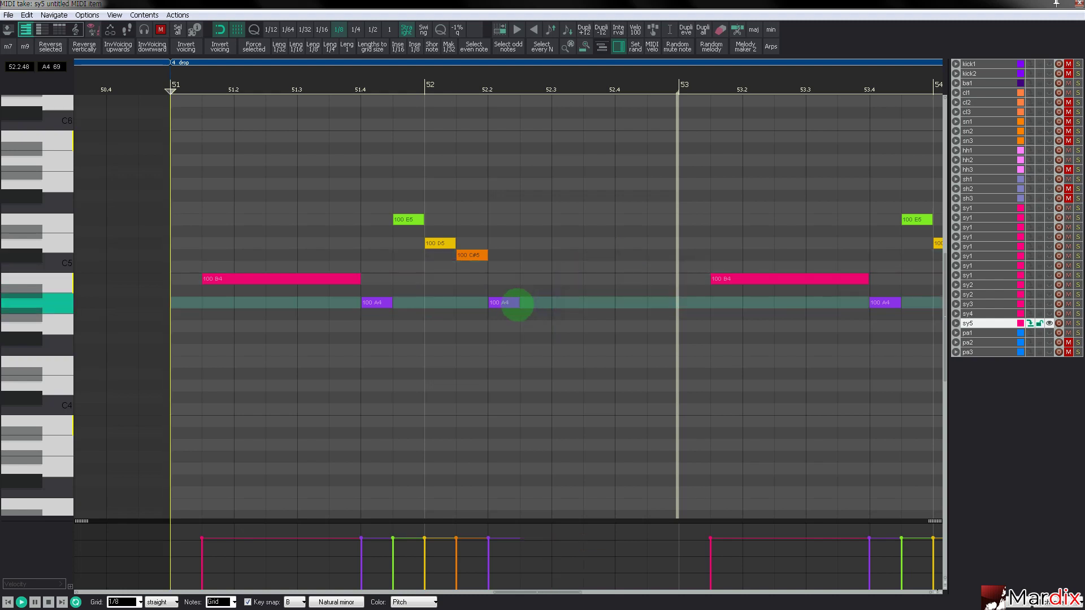
pyautogui.click(537, 280)
pyautogui.press('Escape')
pyautogui.press('space')
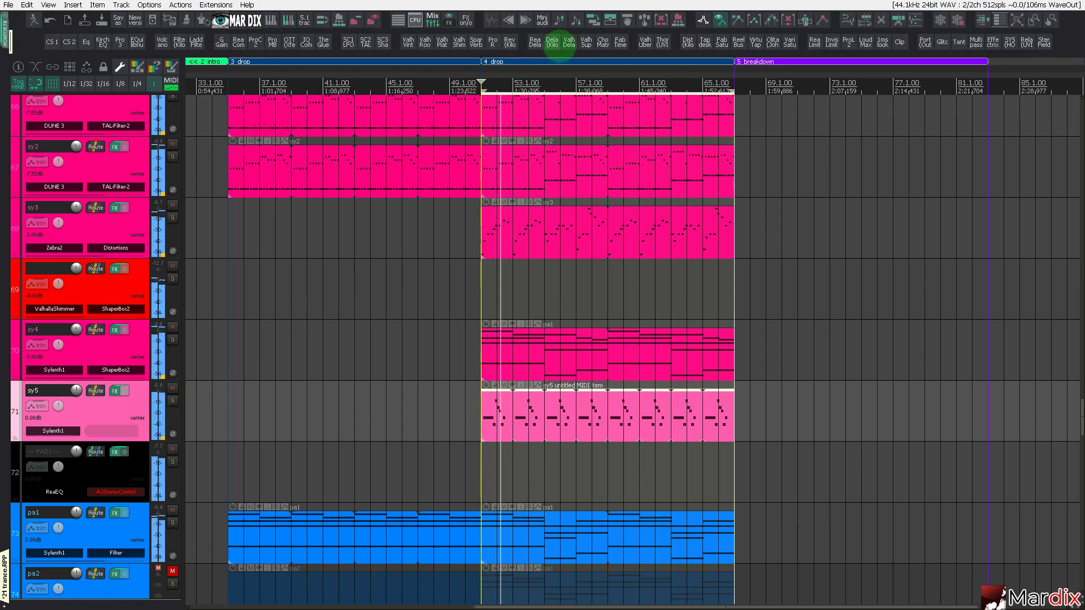
# Step: Add ValhallaDelay to sy5 with feedback at 78%, keeping the ping-pong style at 40% mix
pyautogui.click(569, 41)
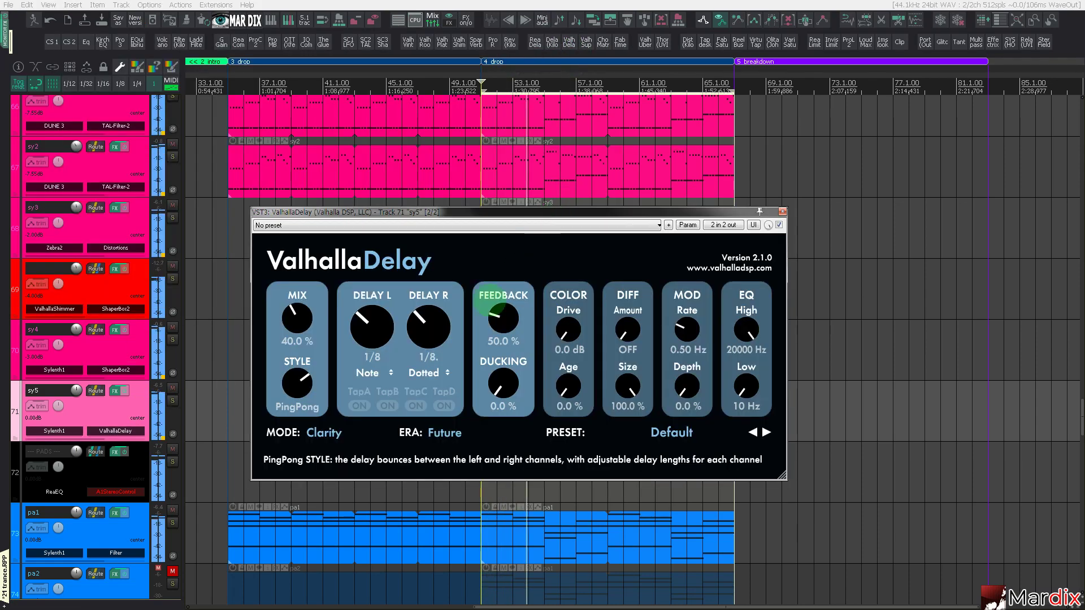
pyautogui.moveTo(499, 319); pyautogui.dragTo(498, 312)
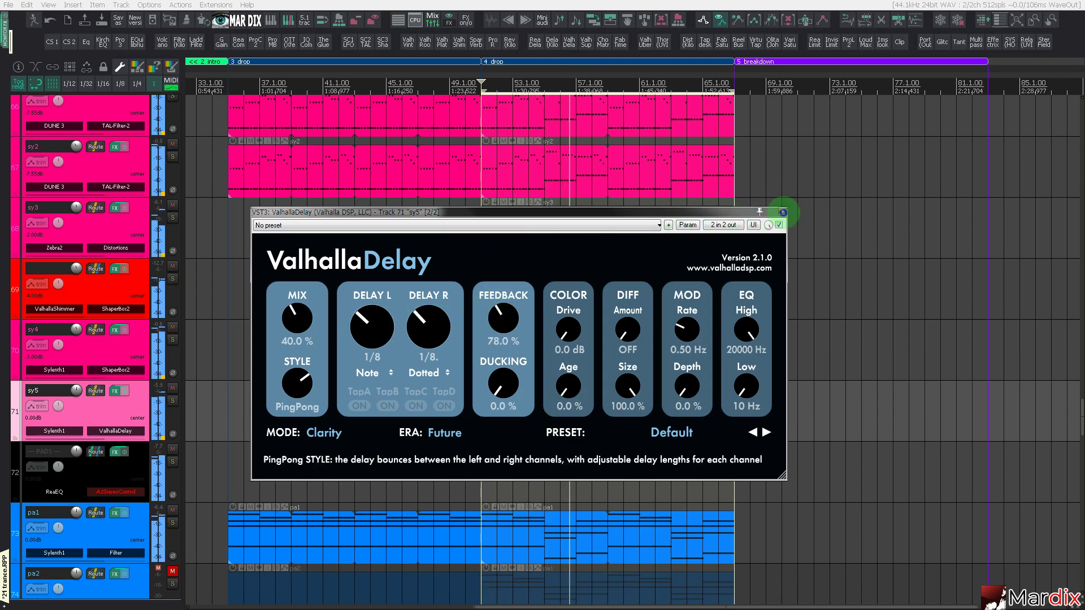
pyautogui.click(782, 212)
# Step: Reopen the sy5 MIDI item and raise the long B4 in bar 53 to C#5
pyautogui.doubleClick(528, 417)
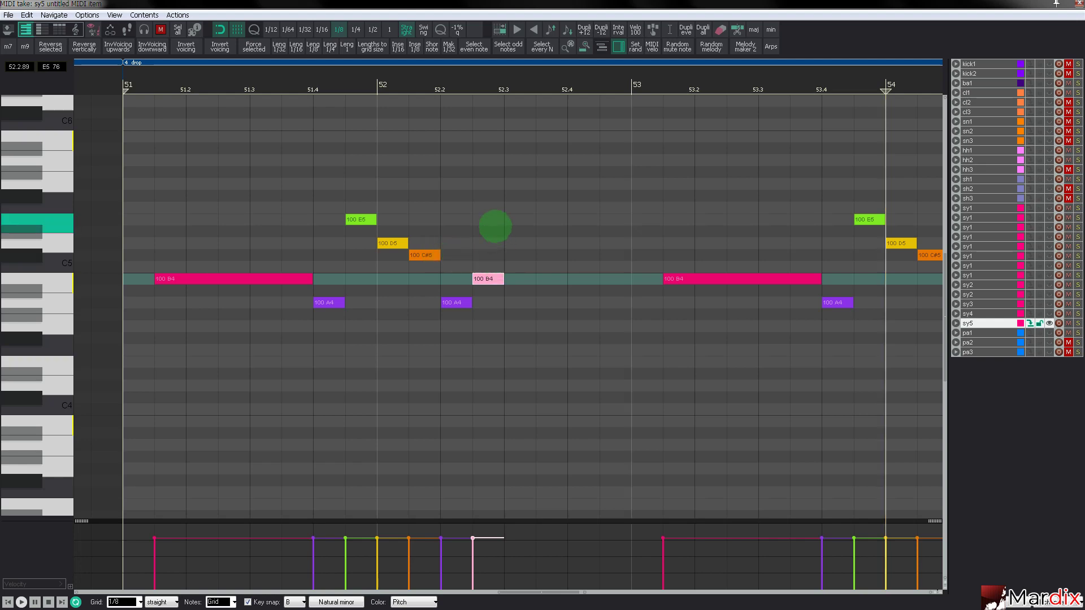
pyautogui.scroll(-3, 494, 226)
pyautogui.scroll(3, 547, 290)
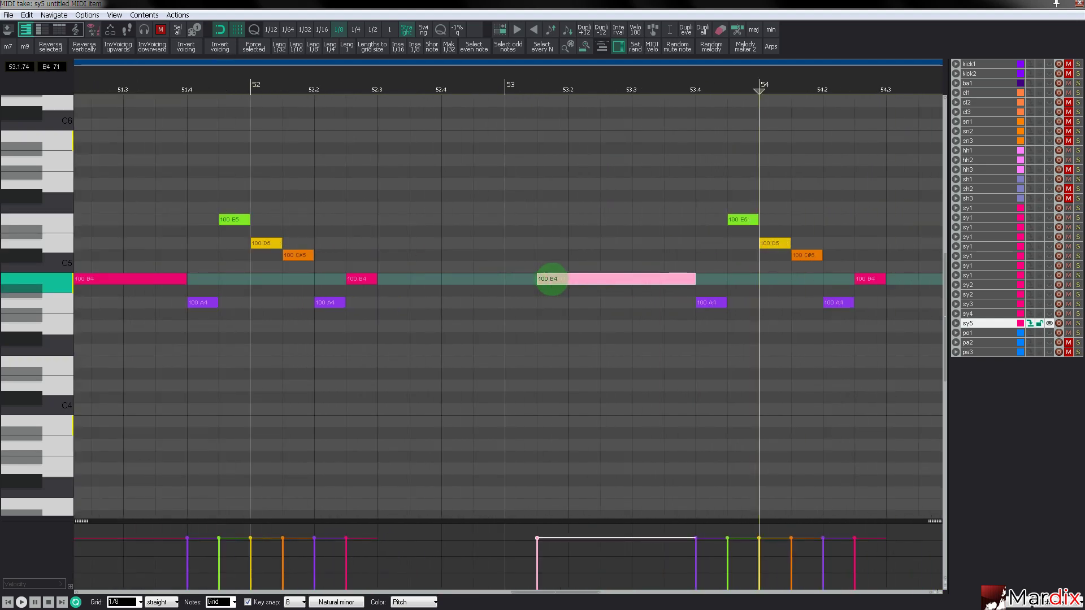
pyautogui.moveTo(553, 279); pyautogui.dragTo(553, 257)
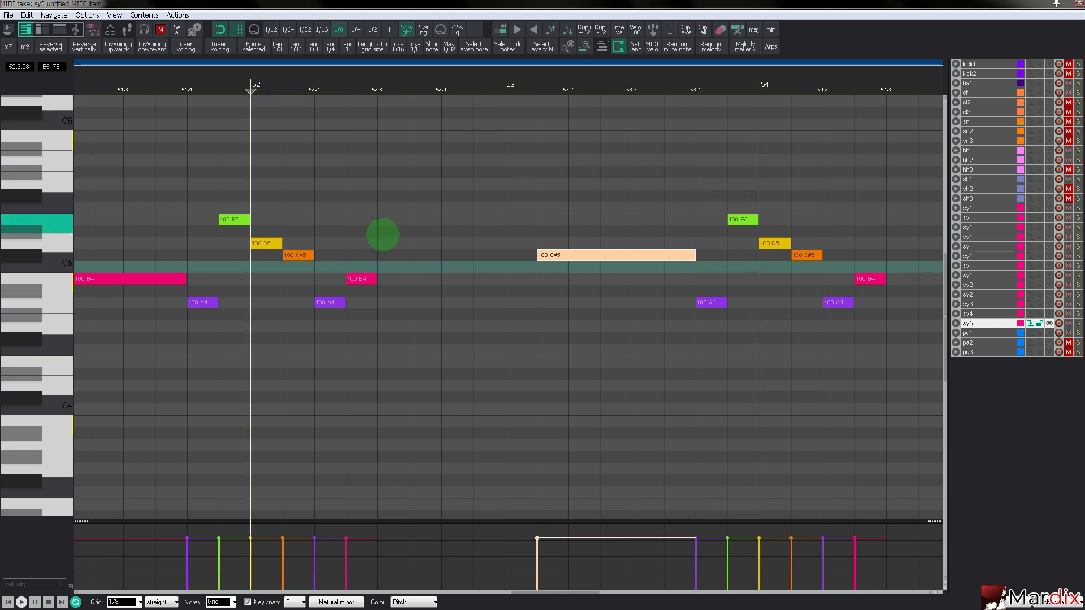
# Step: Hide the MIDI editor's track list and raise the long note in bar 53 to D5, playing from bar 53
pyautogui.scroll(-3, 390, 239)
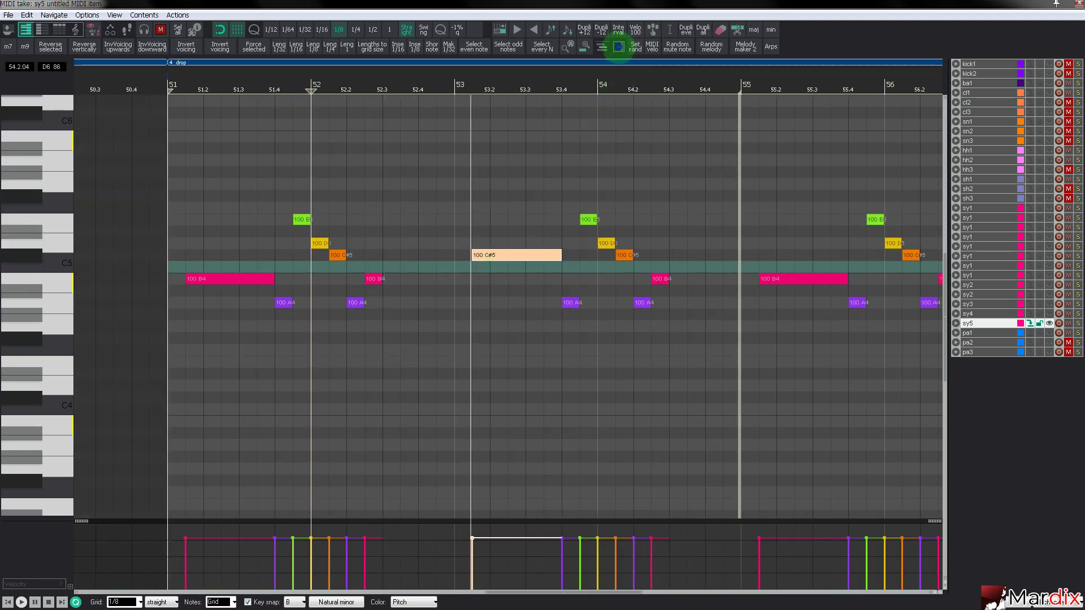
pyautogui.click(618, 46)
pyautogui.moveTo(621, 77); pyautogui.dragTo(573, 85)
pyautogui.scroll(-2, 550, 152)
pyautogui.scroll(3, 549, 156)
pyautogui.click(428, 254)
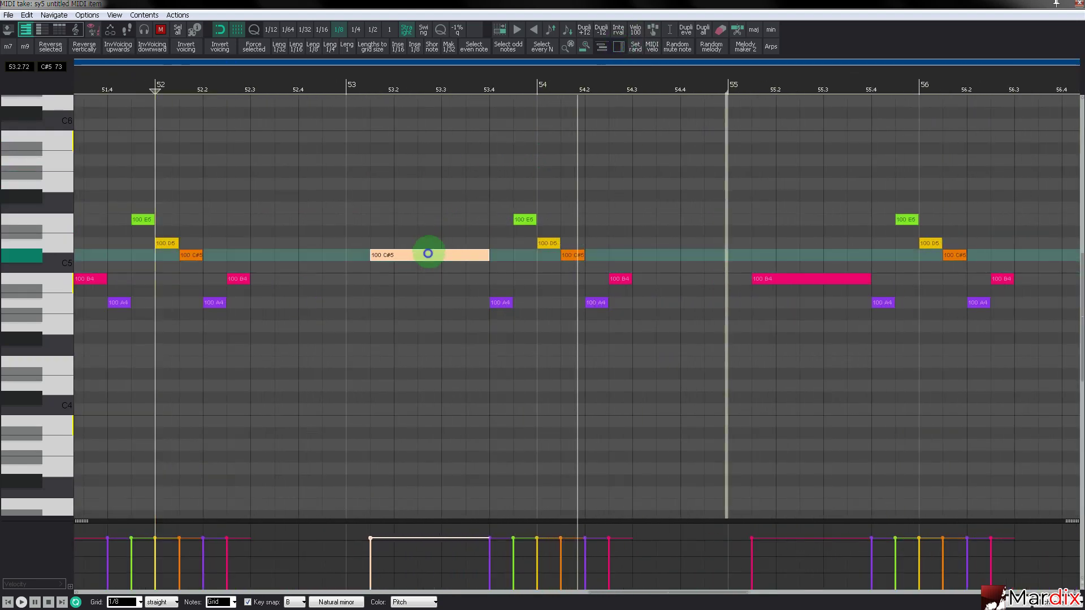
pyautogui.moveTo(428, 254); pyautogui.dragTo(428, 242)
pyautogui.click(343, 101)
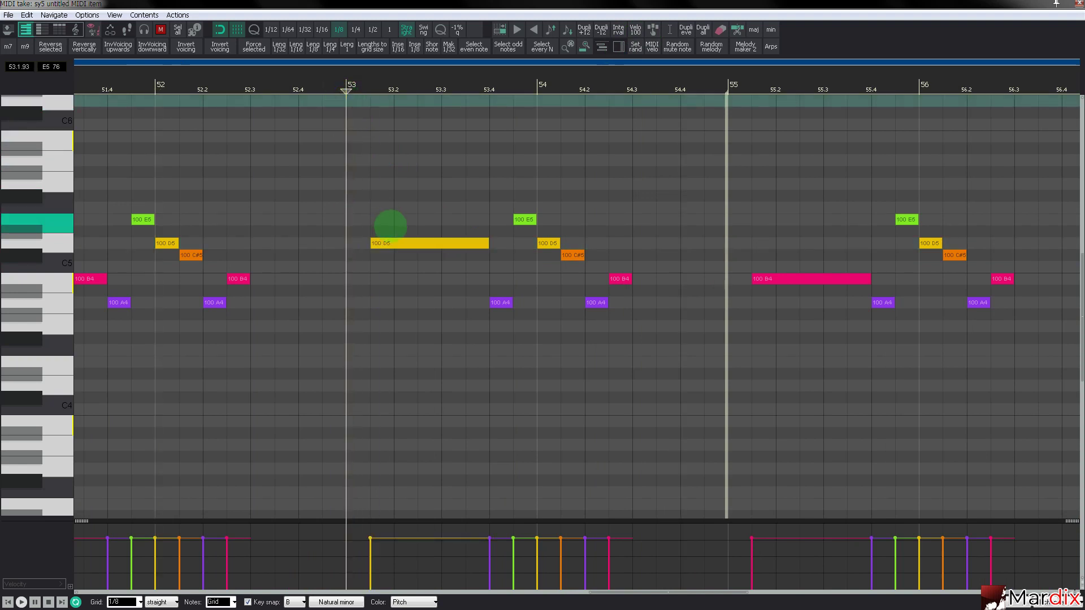
# Step: Raise the A4 after the long D5 in bar 53 to B4 and transpose the A4 in bar 54 up an octave
pyautogui.click(462, 245)
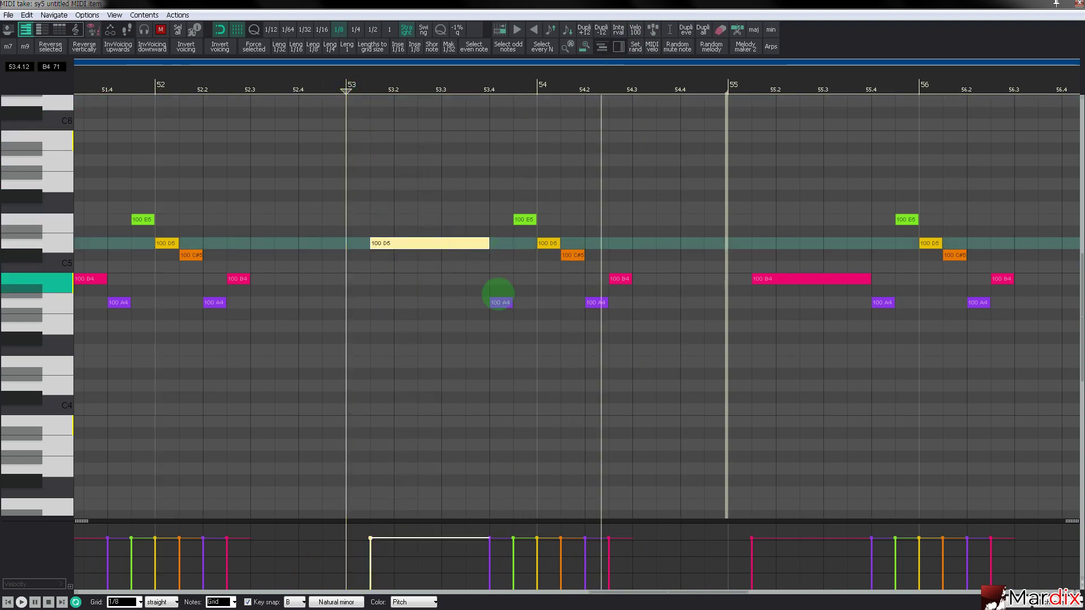
pyautogui.moveTo(500, 302); pyautogui.dragTo(510, 293)
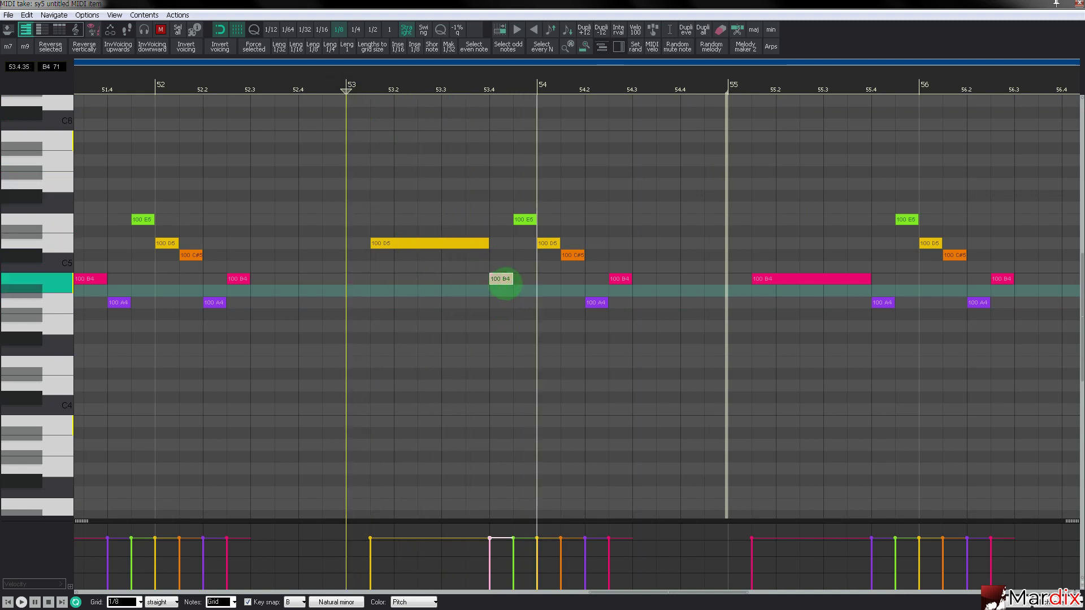
pyautogui.click(597, 304)
pyautogui.press('alt+KP_8')
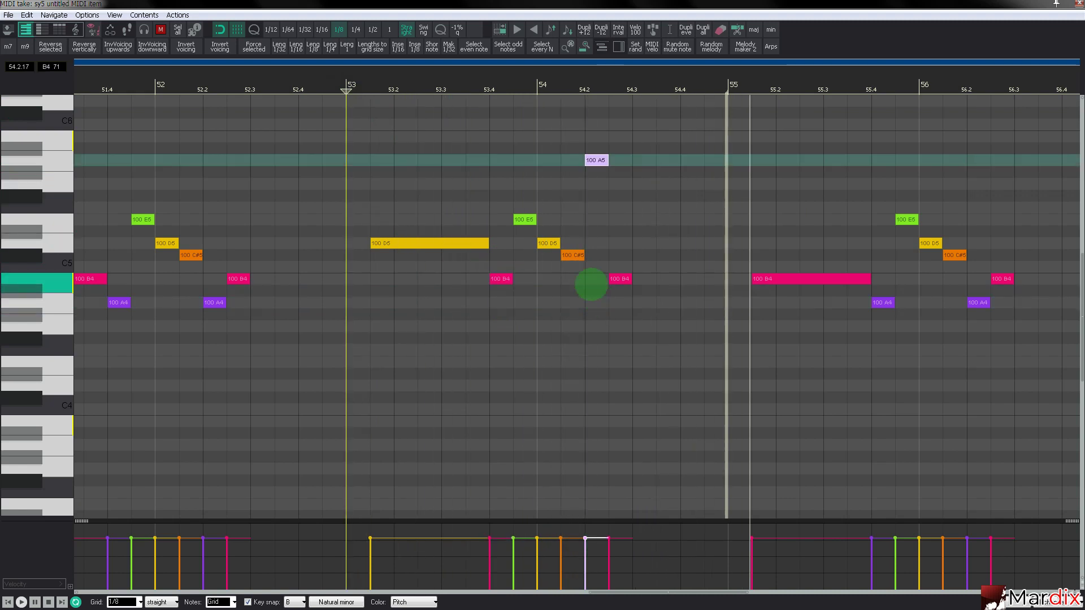
pyautogui.click(341, 78)
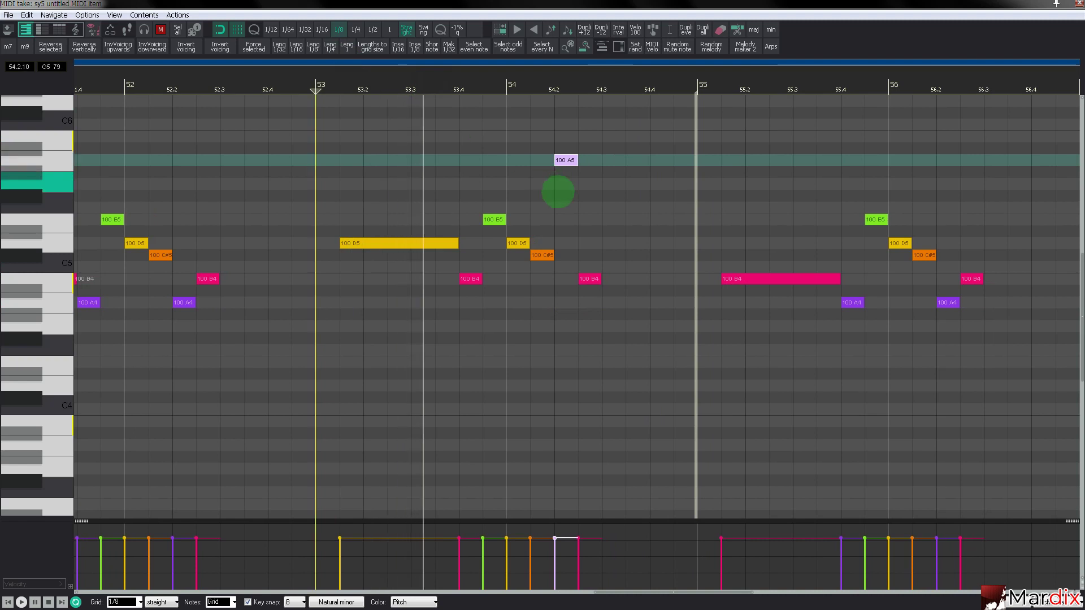
# Step: Change the C#5 in bar 54 to E5 and lower the A5 after it an octave to A4, checking by playback
pyautogui.moveTo(545, 254); pyautogui.dragTo(448, 123)
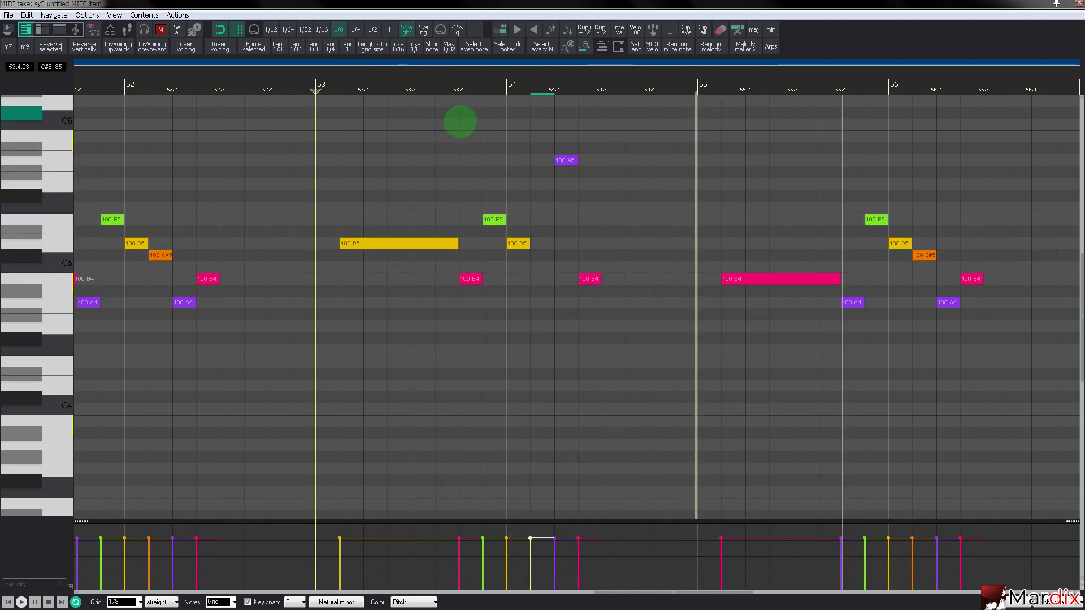
pyautogui.hotkey('ctrl', 'z')
pyautogui.click(321, 86)
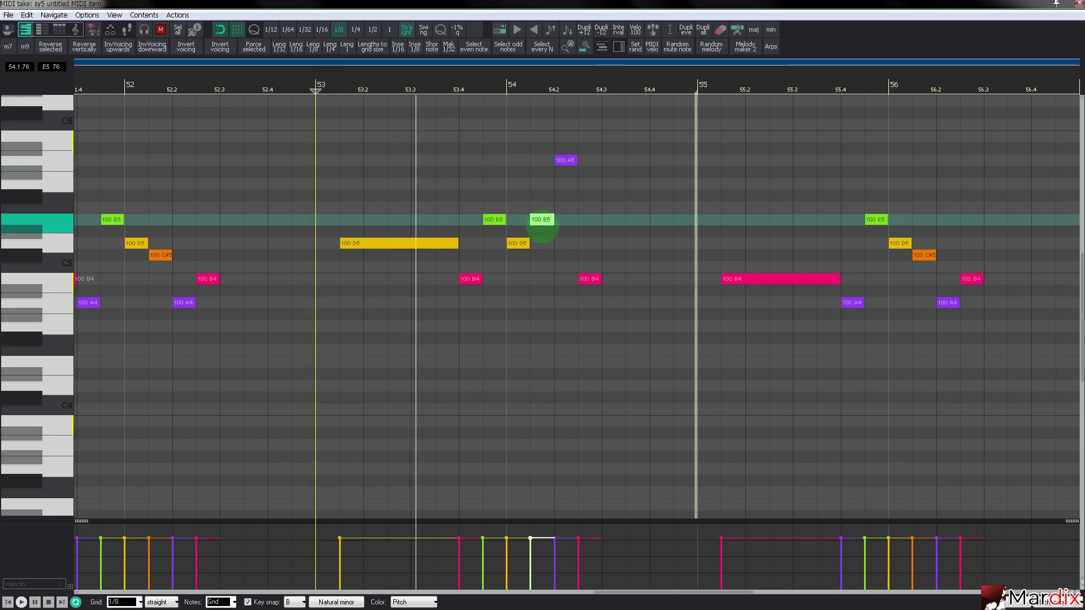
pyautogui.click(565, 160)
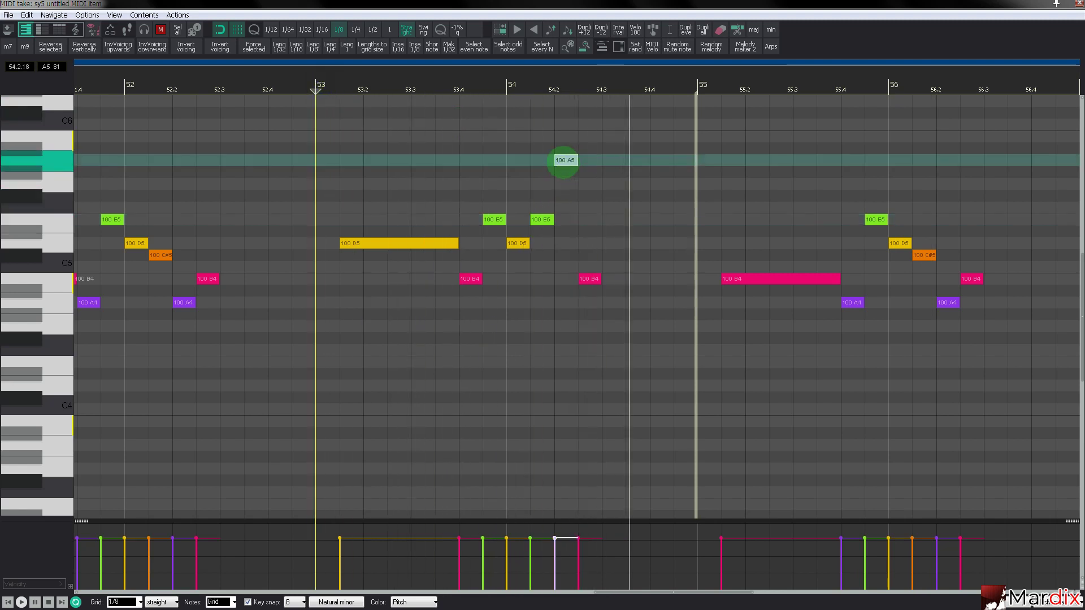
pyautogui.hotkey('ctrl', 'Down')
pyautogui.click(411, 89)
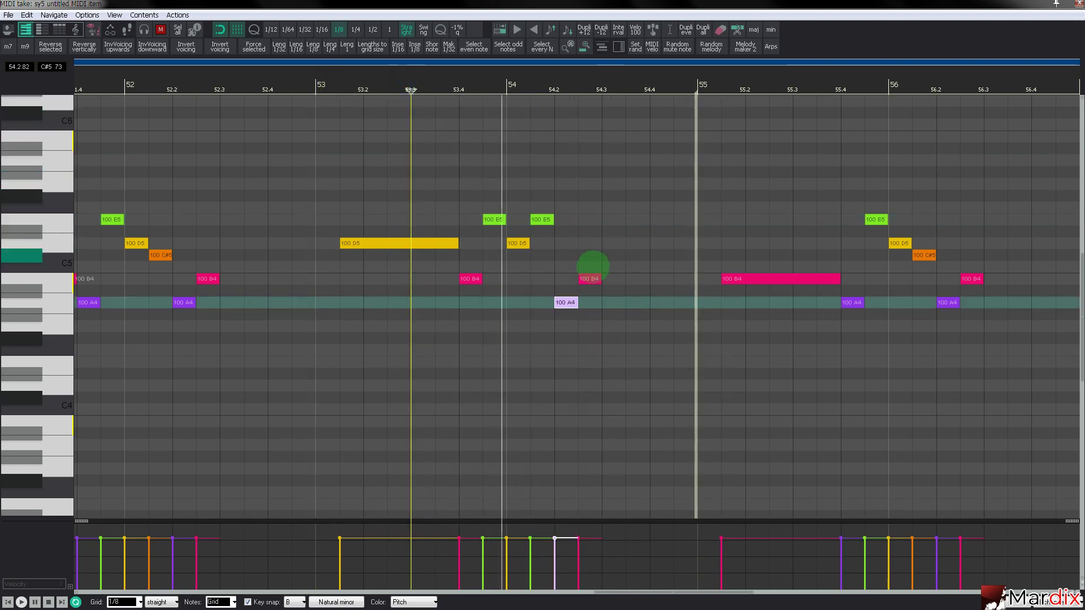
# Step: Lower the long B4 in bar 55 to F#4, trying G4 on the way, and play the transition from bar 54
pyautogui.scroll(-3, 593, 271)
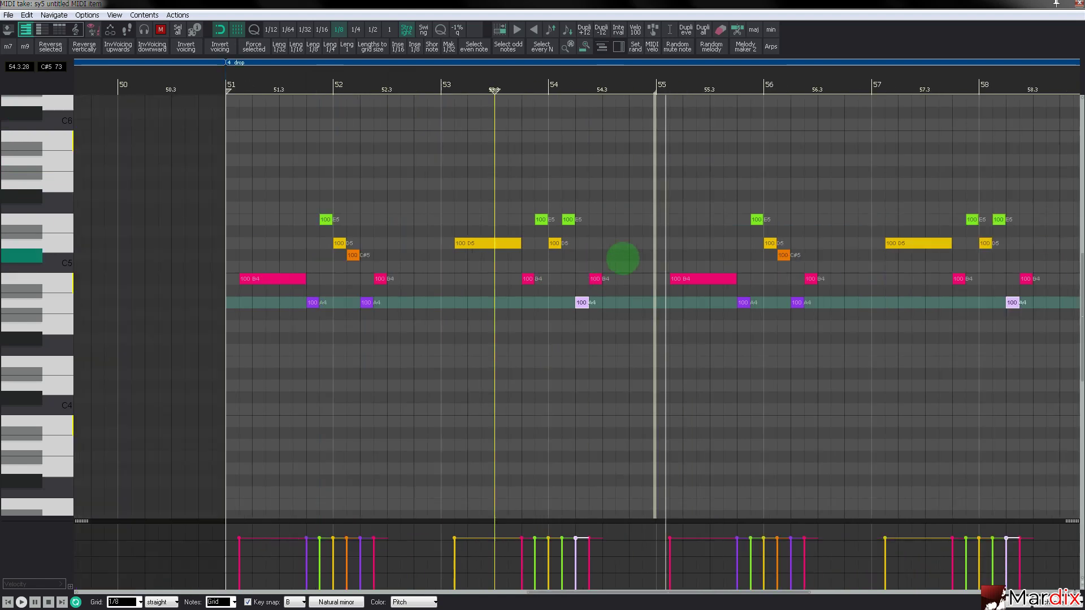
pyautogui.moveTo(734, 99); pyautogui.dragTo(448, 113)
pyautogui.click(446, 275)
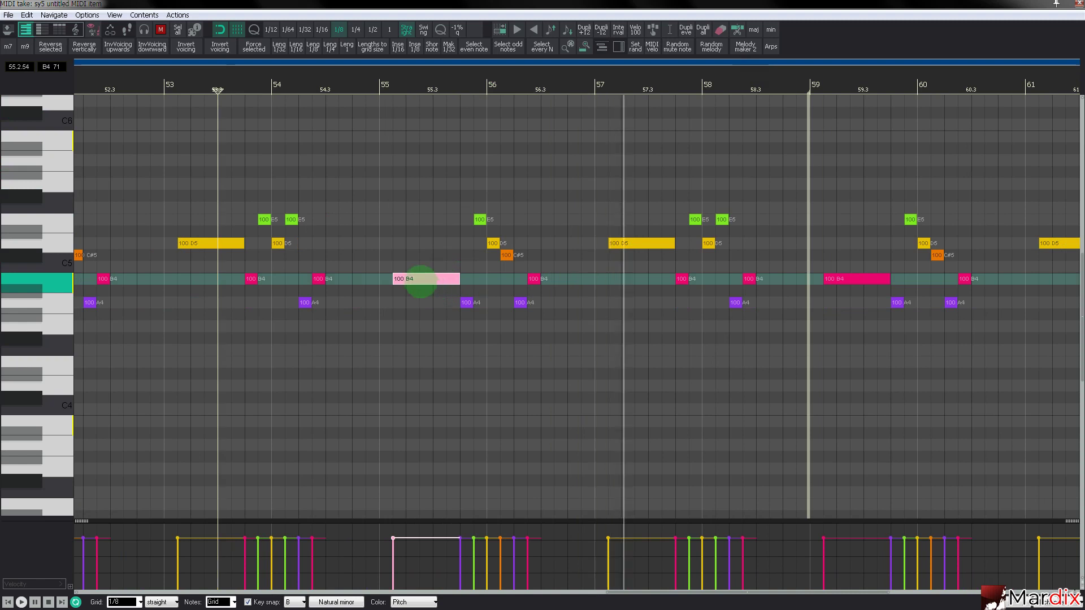
pyautogui.press('Down')
pyautogui.press('Down')
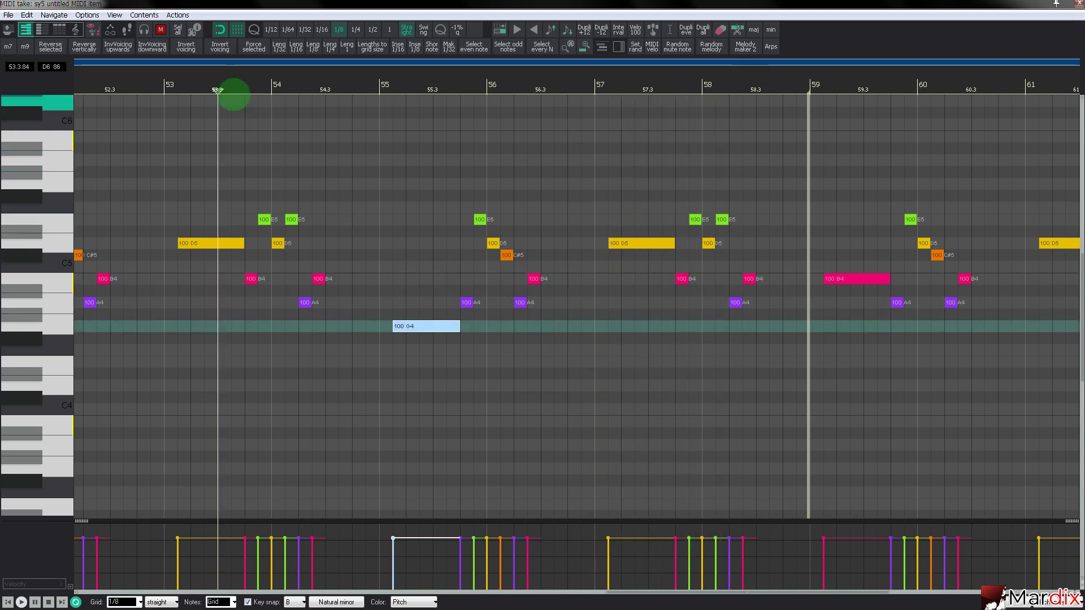
pyautogui.click(233, 92)
pyautogui.press('space')
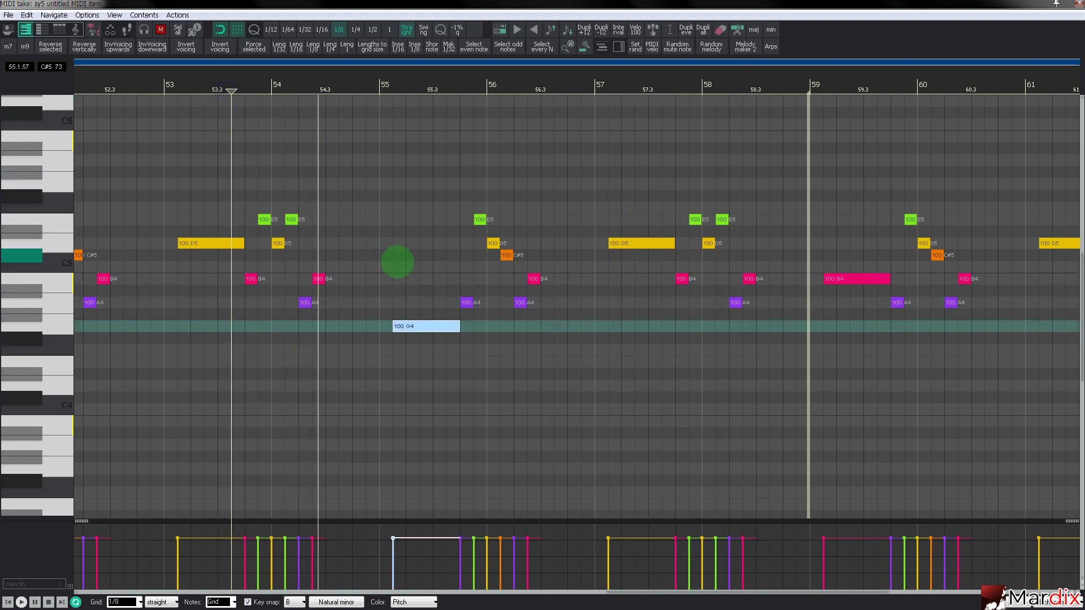
pyautogui.press('Down')
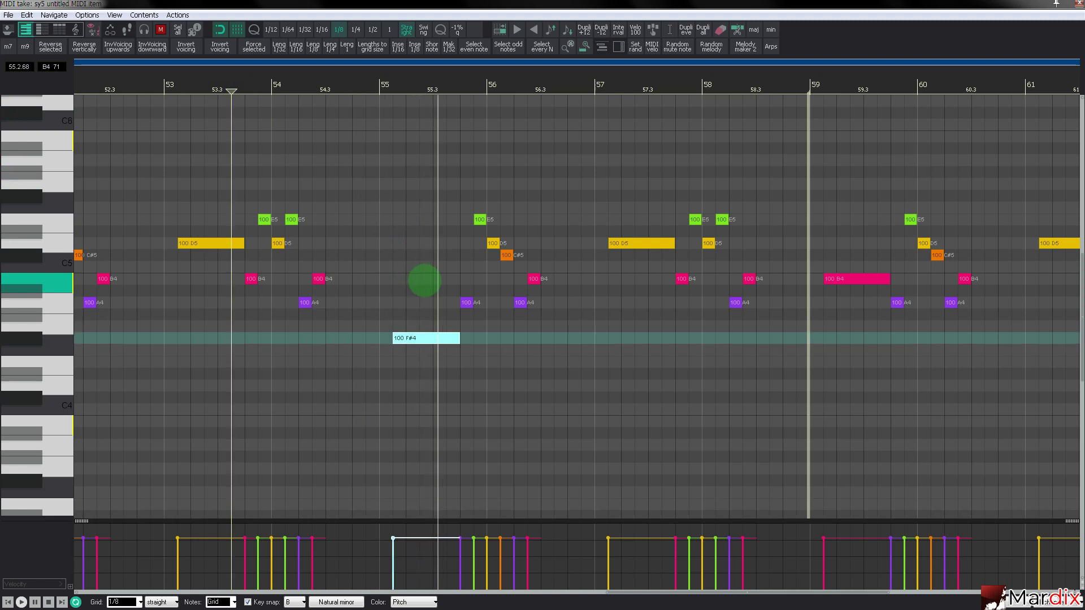
pyautogui.click(339, 88)
# Step: Shorten the F#4 in bar 55 to end at beat 3, add a one-beat D4 after it, and play the result
pyautogui.scroll(4, 463, 266)
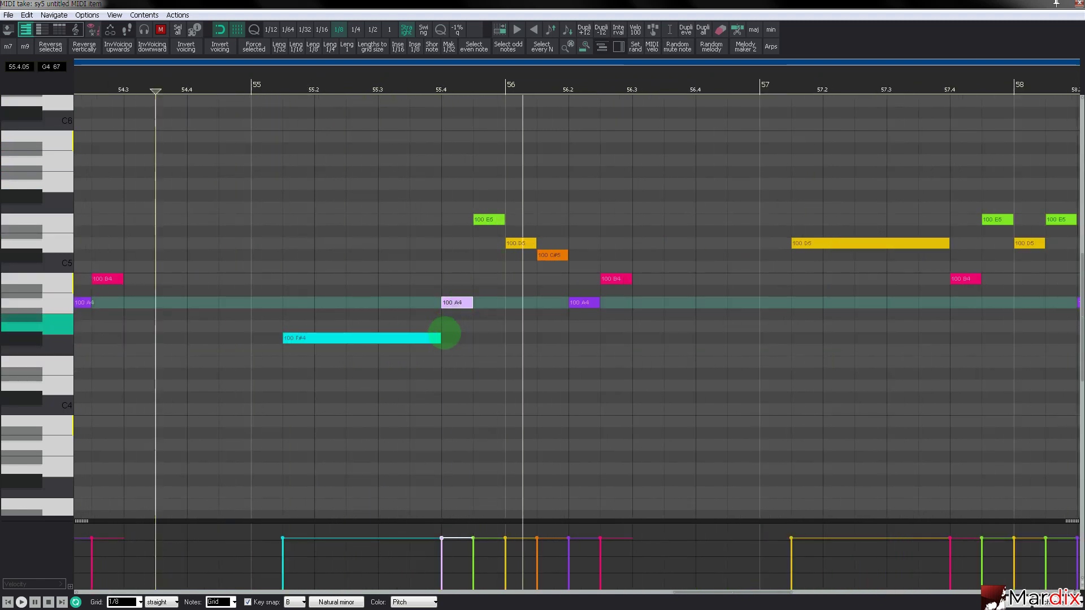
pyautogui.moveTo(439, 340); pyautogui.dragTo(457, 359)
pyautogui.click(246, 120)
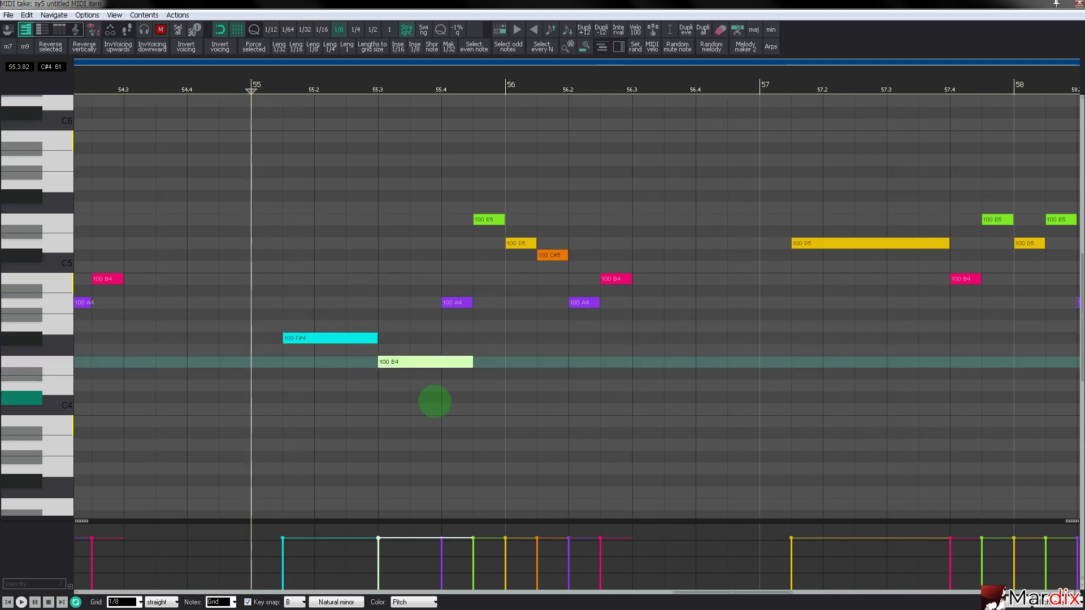
pyautogui.moveTo(470, 362); pyautogui.dragTo(424, 384)
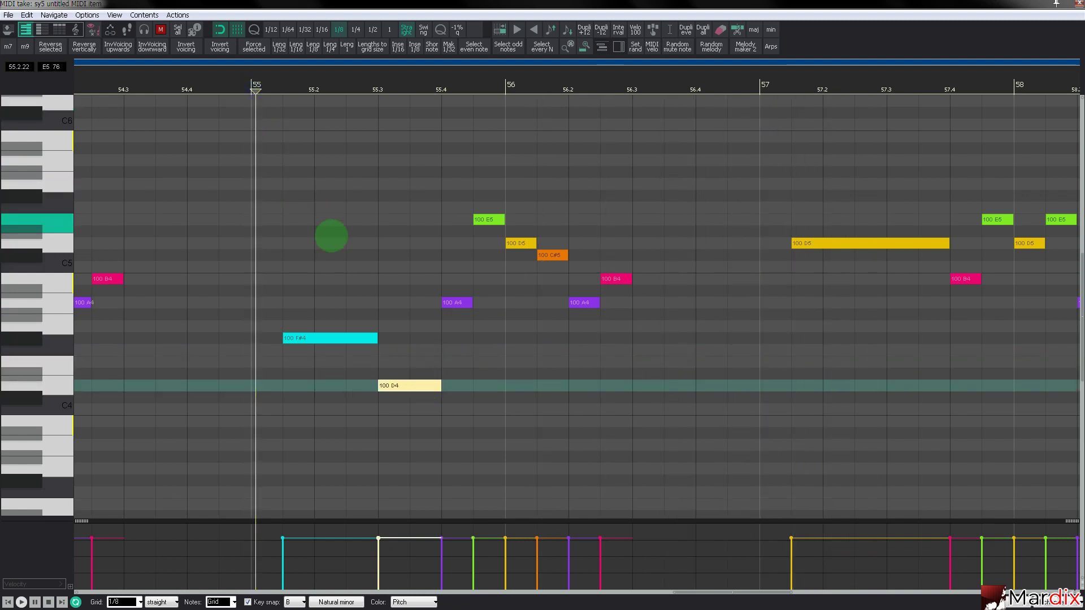
pyautogui.click(219, 83)
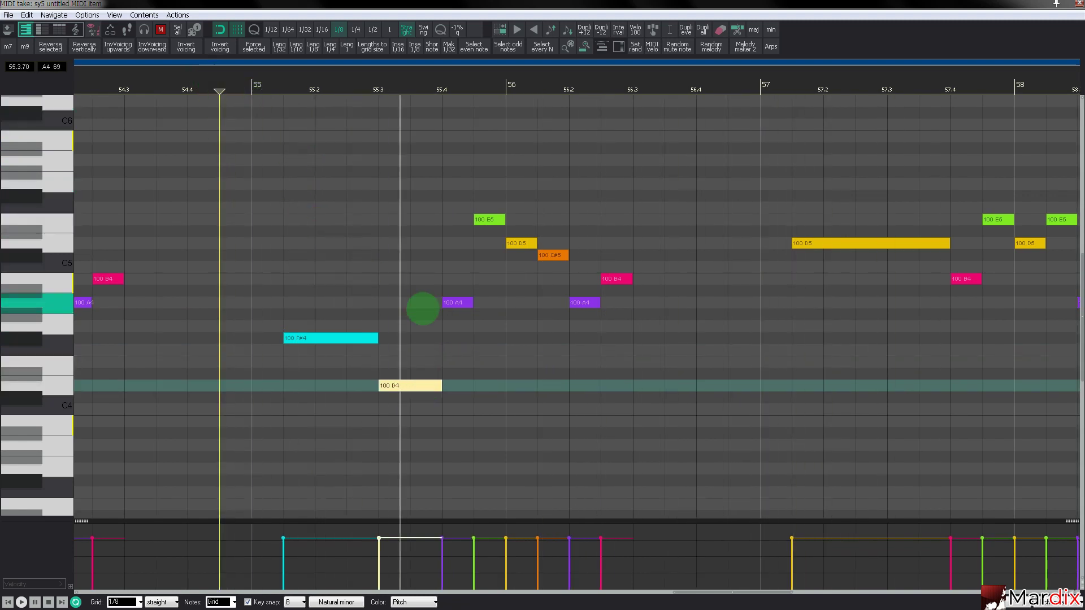
# Step: Try the sy5 melody vertically reversed, play it from bar 51, and reverse it back
pyautogui.click(467, 303)
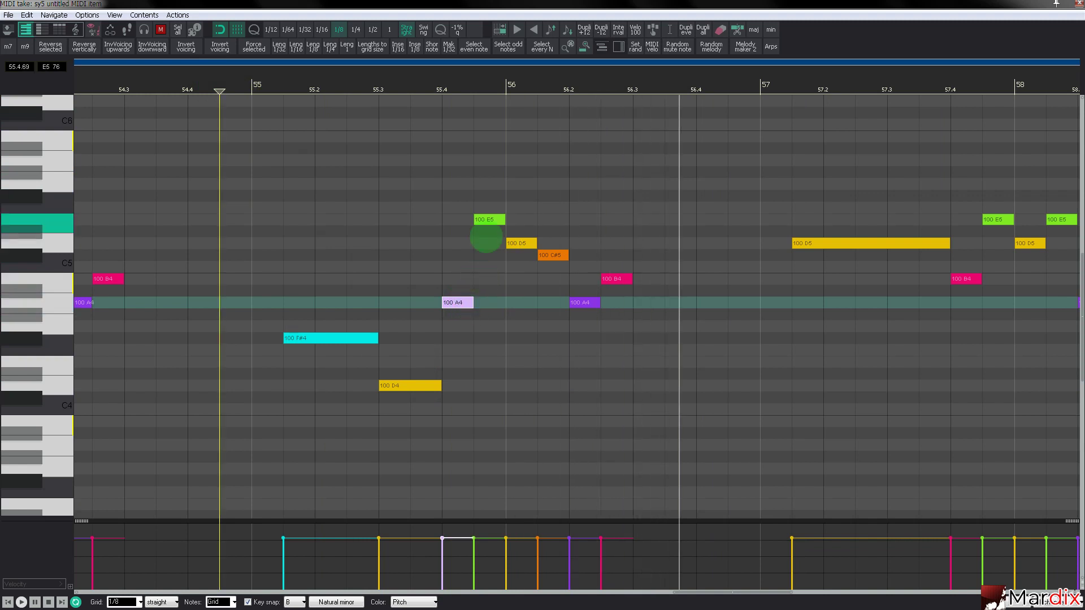
pyautogui.click(487, 220)
pyautogui.keyDown('shift'); pyautogui.click(549, 254); pyautogui.keyUp('shift')
pyautogui.press('space')
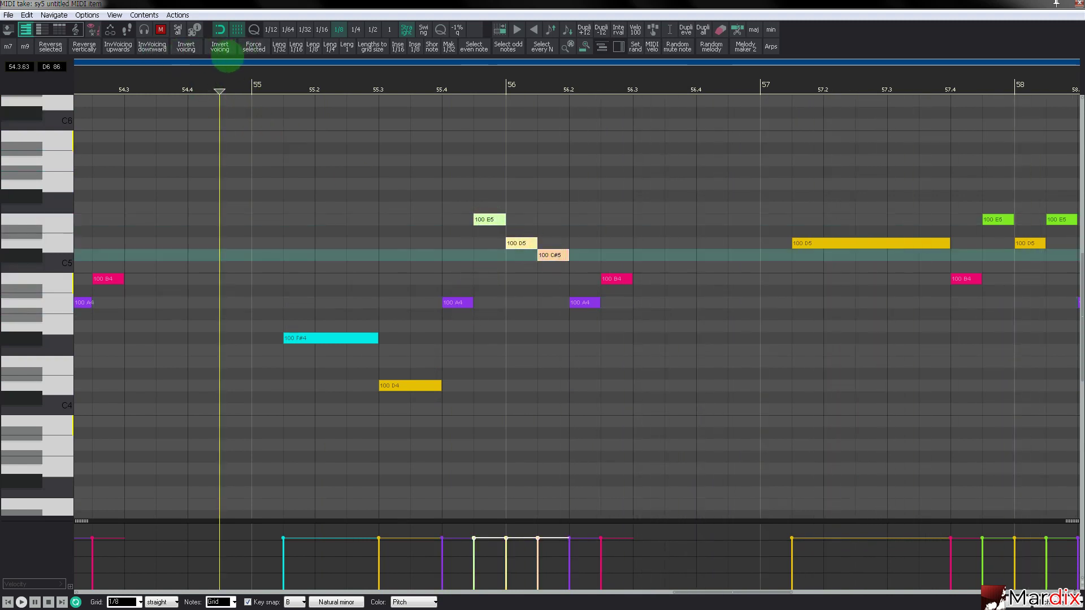
pyautogui.click(85, 47)
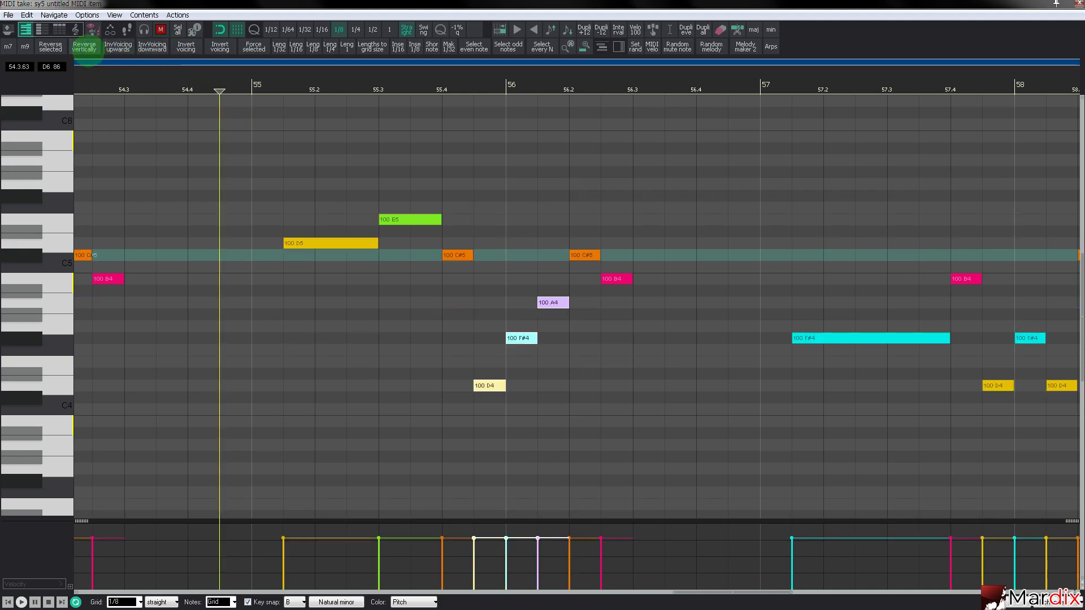
pyautogui.scroll(-4, 251, 152)
pyautogui.scroll(-2, 253, 152)
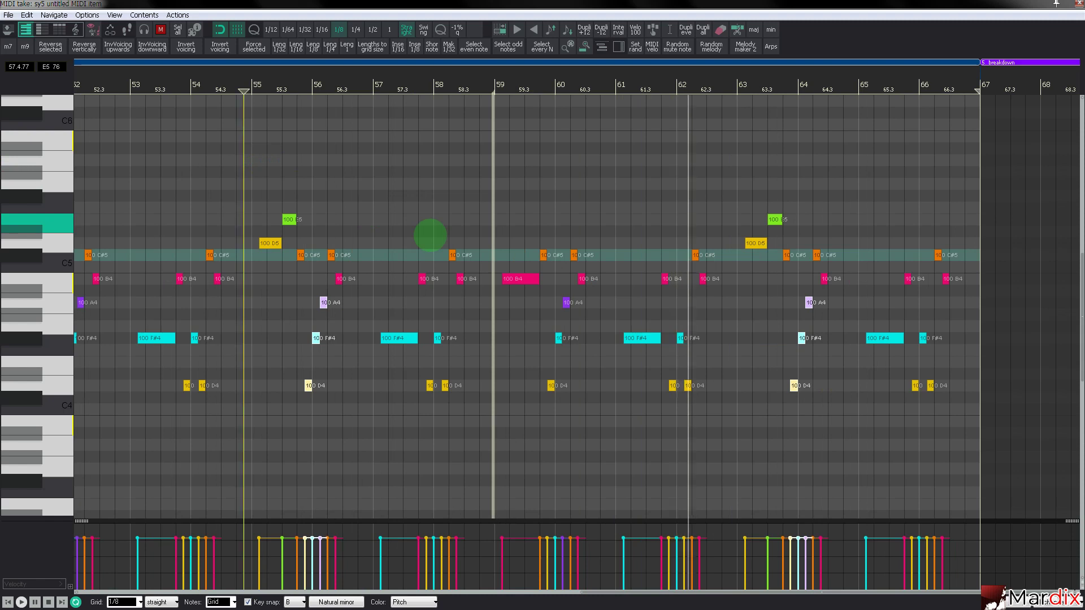
pyautogui.moveTo(521, 77); pyautogui.dragTo(693, 78)
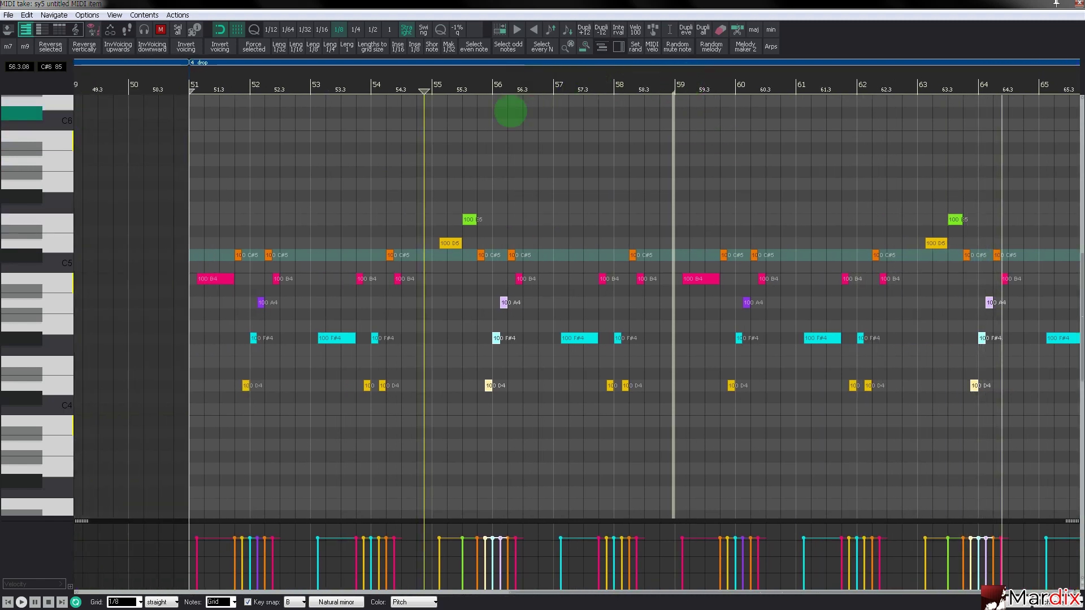
pyautogui.click(190, 82)
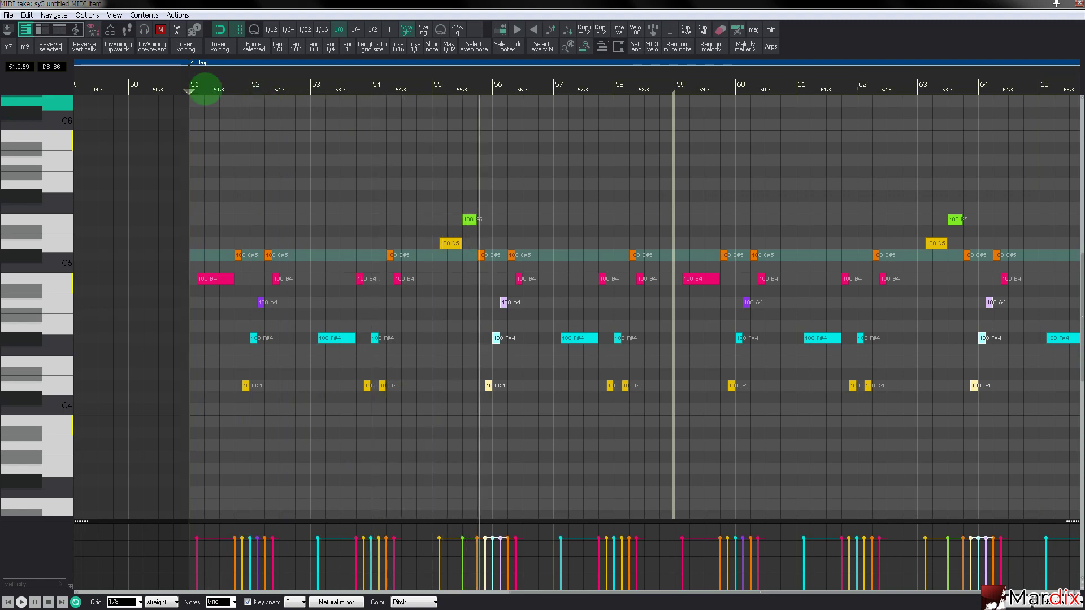
pyautogui.click(85, 46)
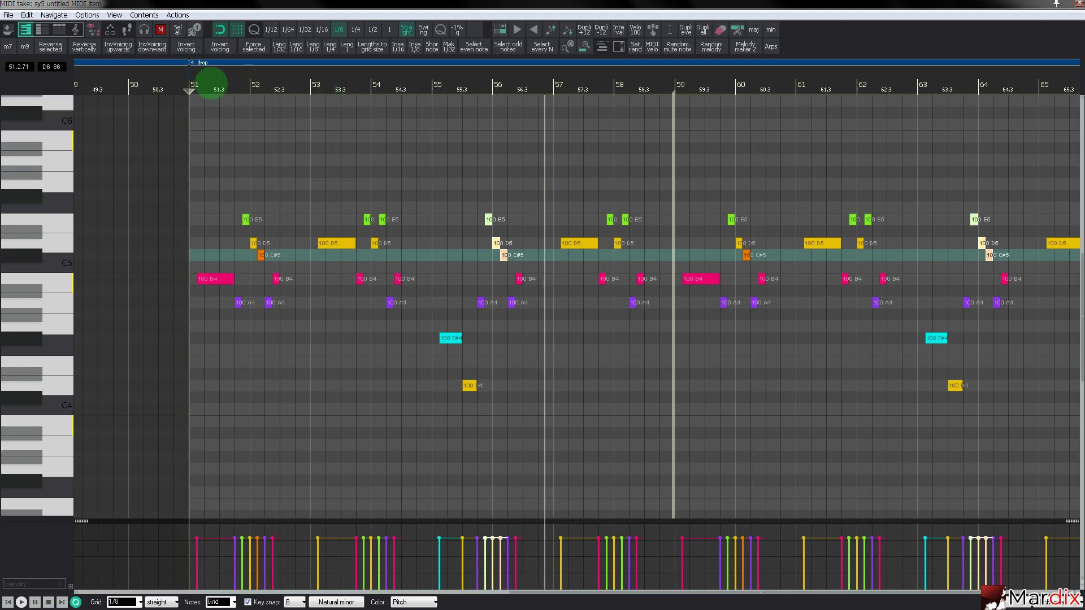
# Step: Add an eighth-note E5 at the start of bar 53, just before the long D5, and play from bar 52
pyautogui.scroll(2, 256, 189)
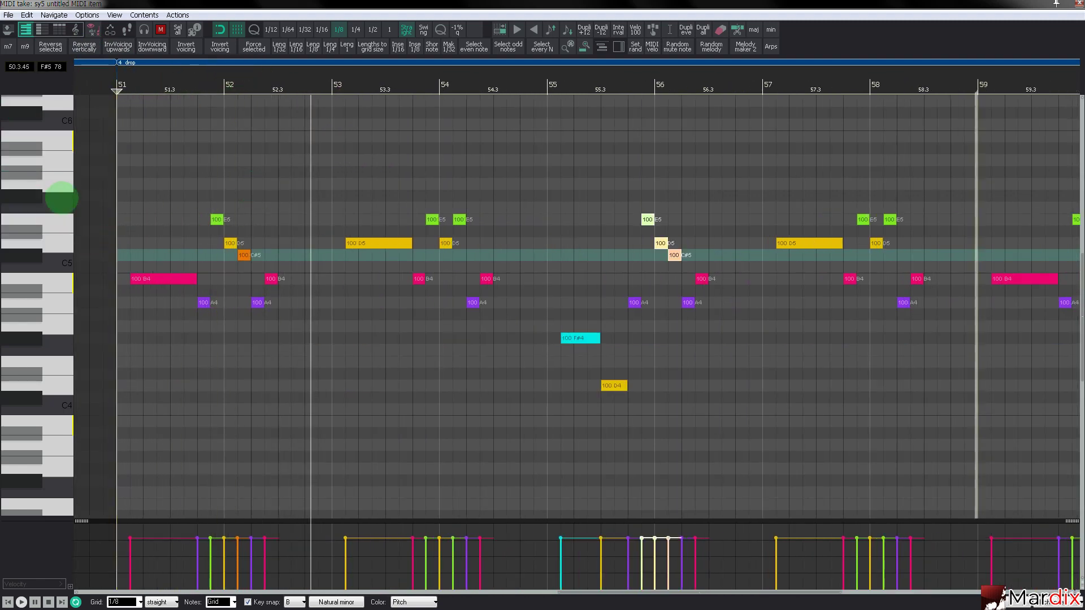
pyautogui.click(397, 244)
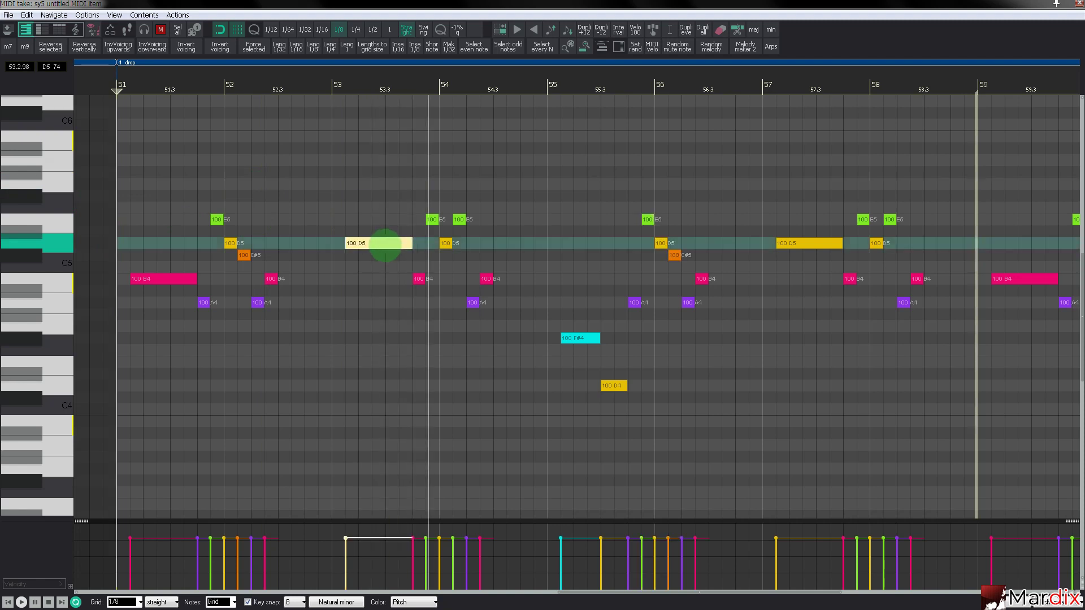
pyautogui.click(217, 219)
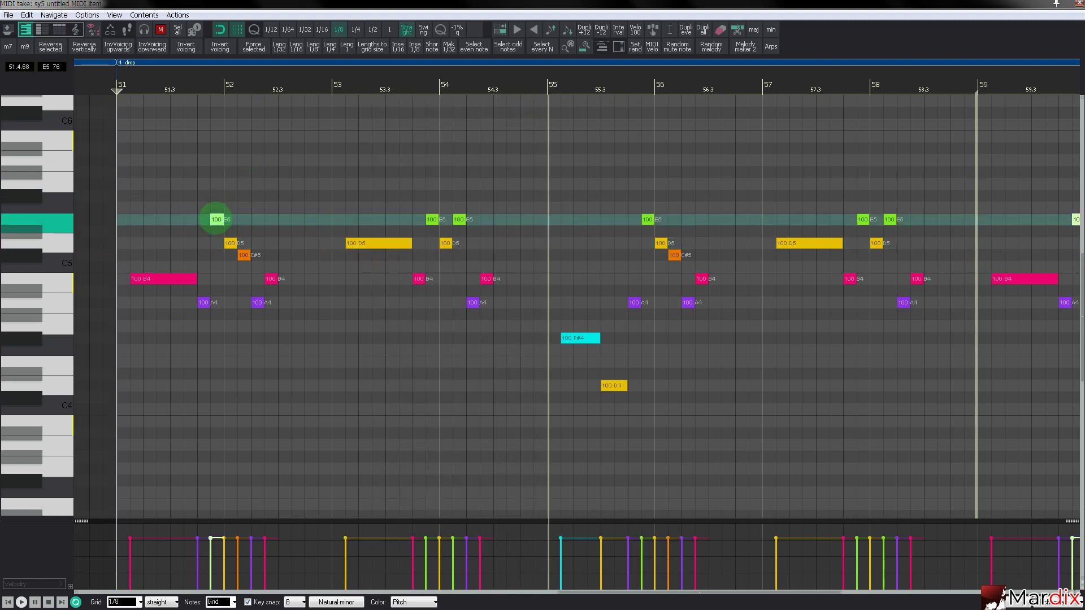
pyautogui.moveTo(320, 221); pyautogui.dragTo(345, 221)
pyautogui.click(228, 76)
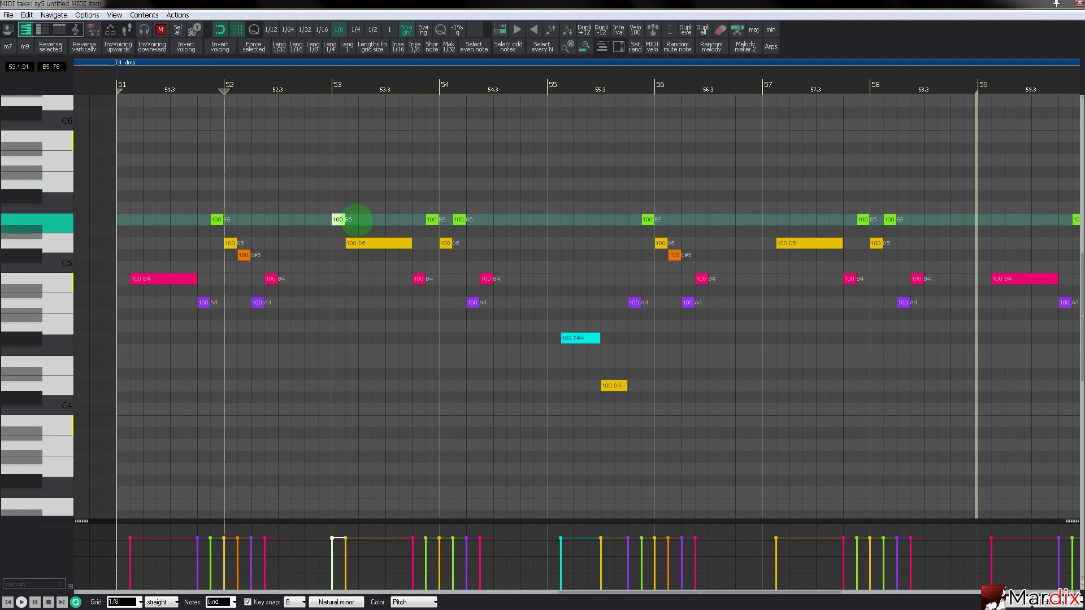
# Step: Shorten the long D5 in bar 53 to an eighth note and add a one-beat E5 at beat 2 and F#5 at beat 3, checking by playback
pyautogui.click(364, 243)
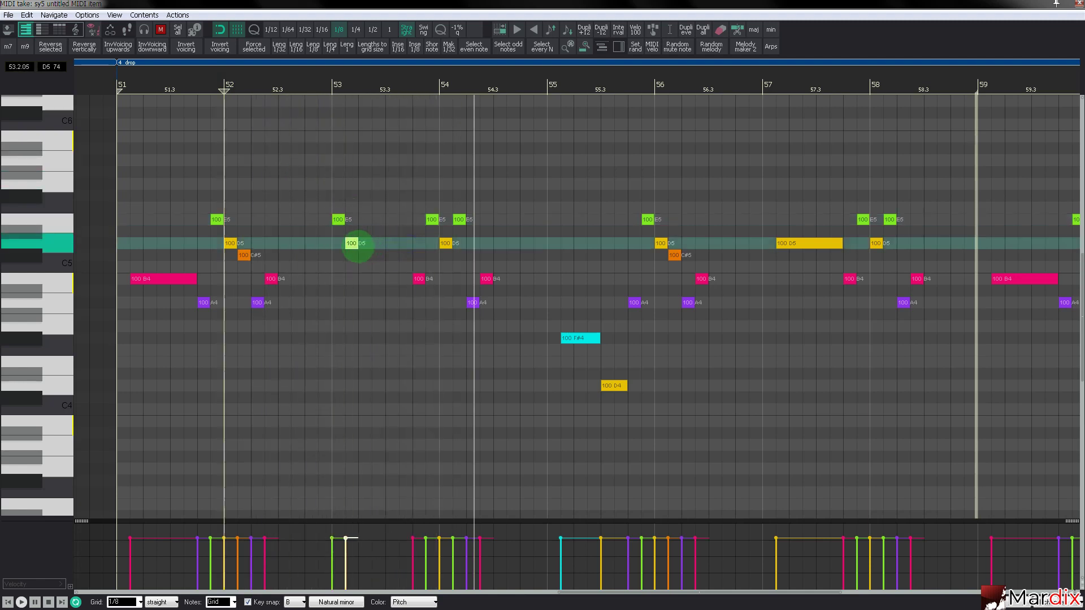
pyautogui.moveTo(362, 222); pyautogui.dragTo(380, 225)
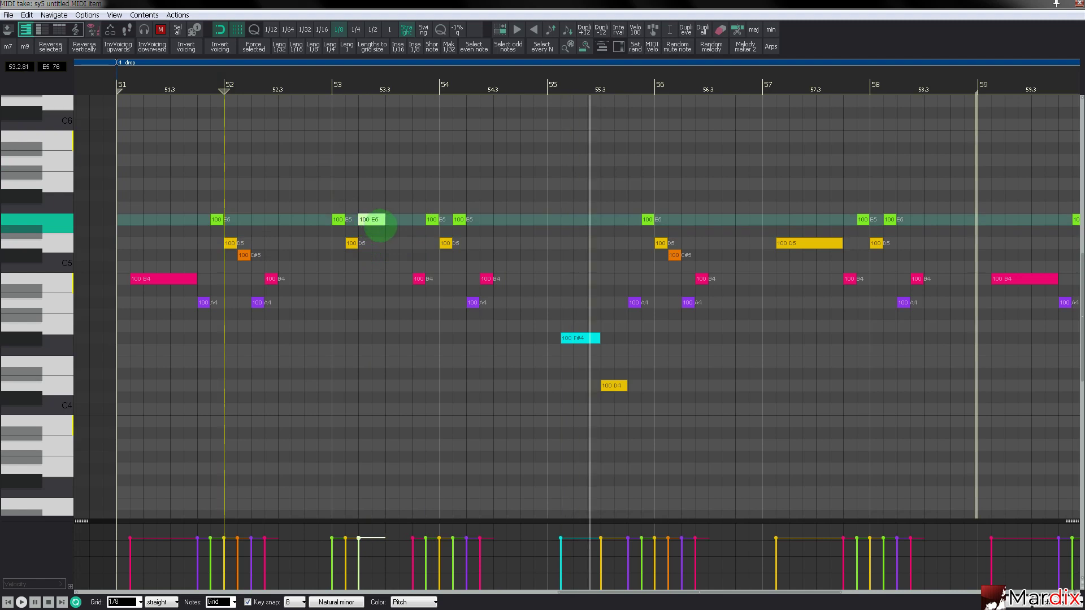
pyautogui.click(300, 78)
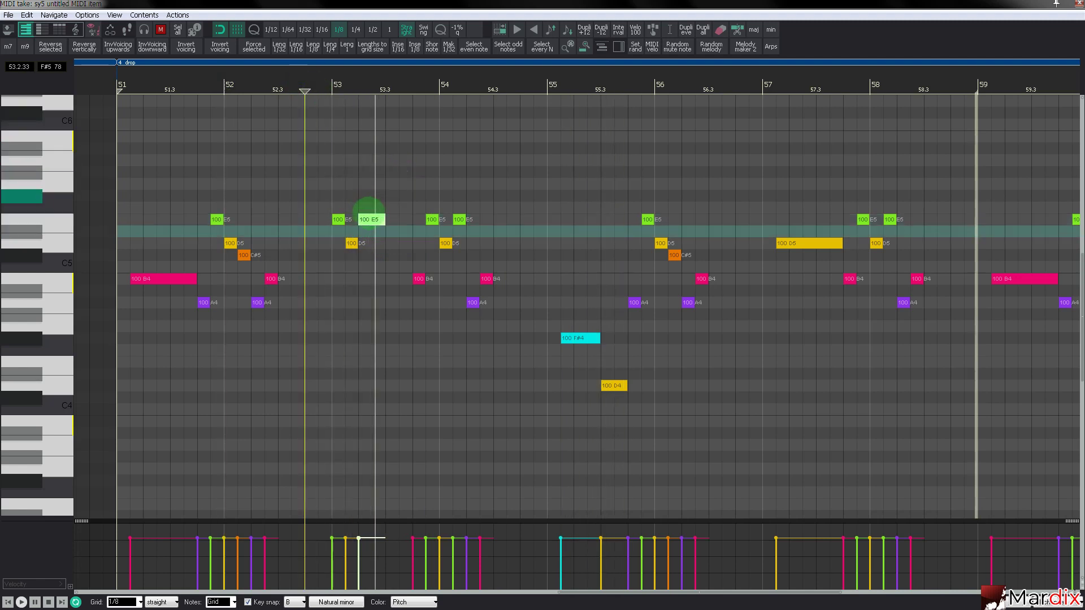
pyautogui.click(396, 197)
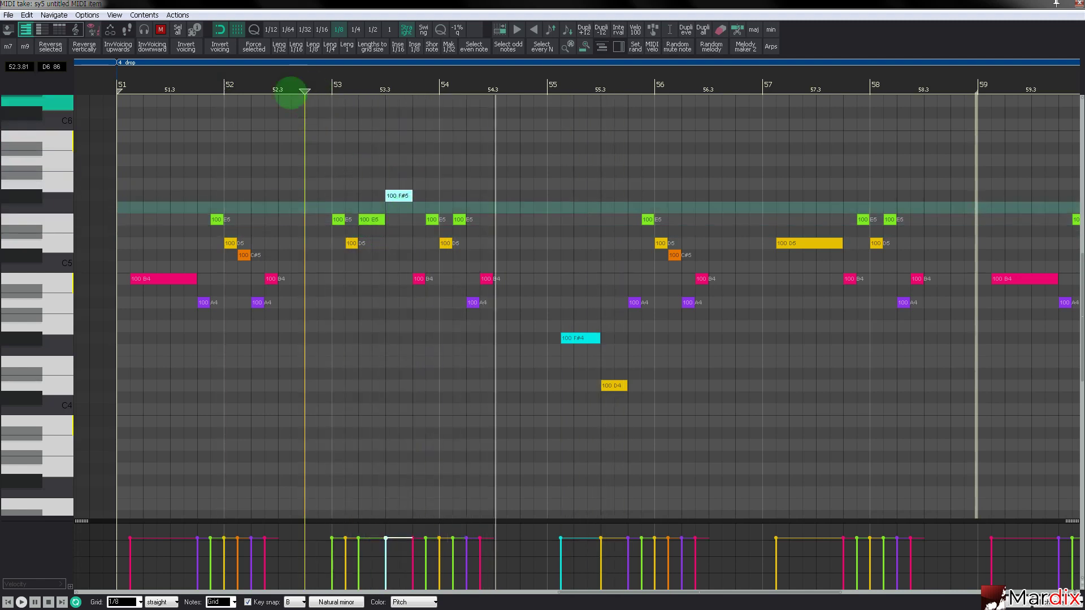
pyautogui.click(276, 80)
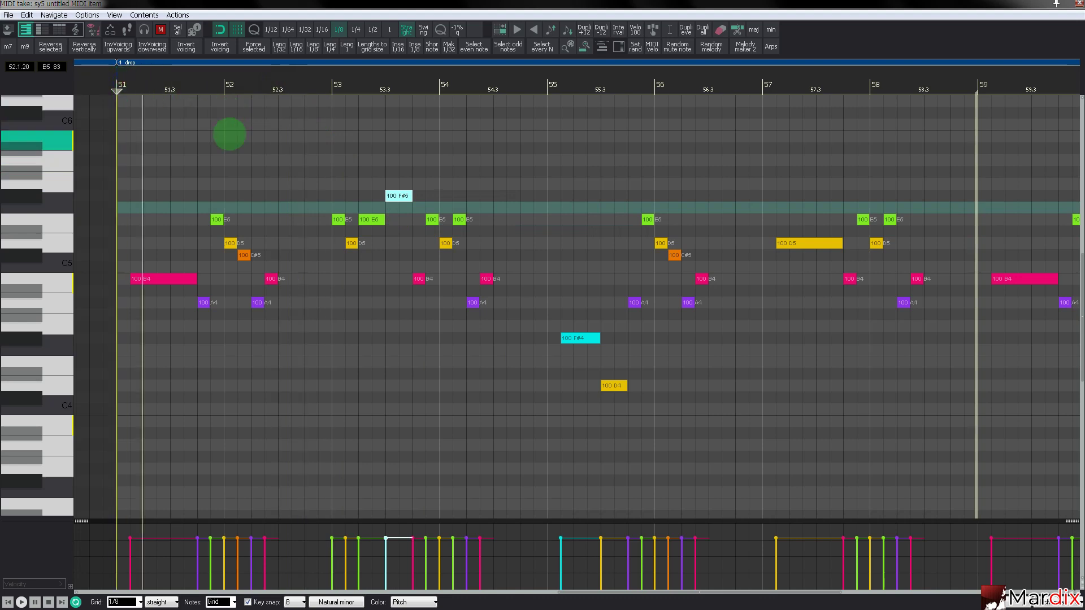
pyautogui.press('Escape')
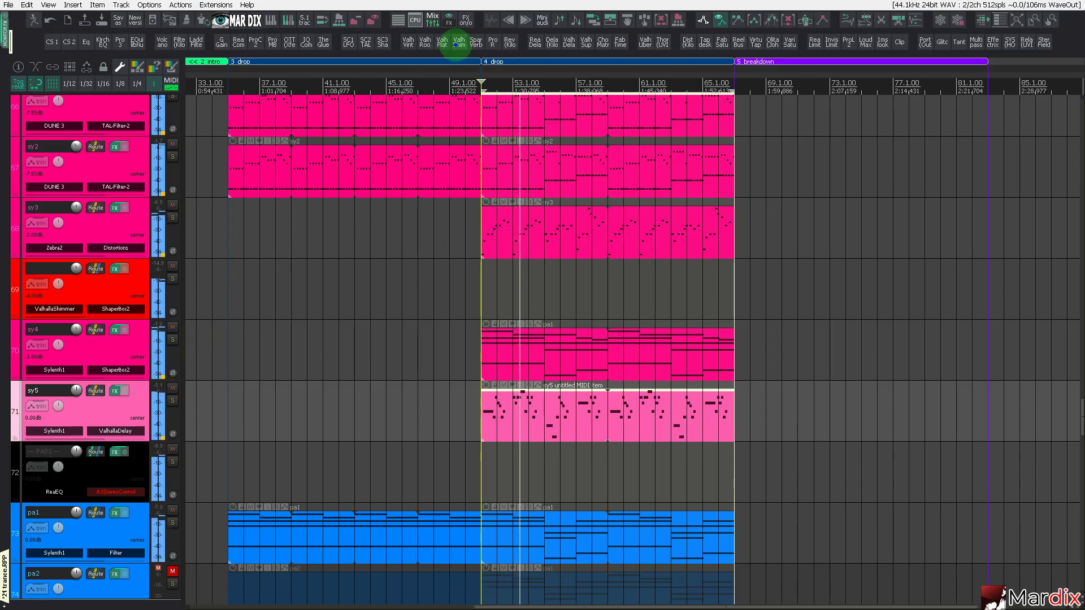
# Step: Add ValhallaShimmer to the sy5 track with mix at 0.20 and size at 0.54
pyautogui.click(456, 41)
pyautogui.moveTo(313, 39); pyautogui.dragTo(479, 156)
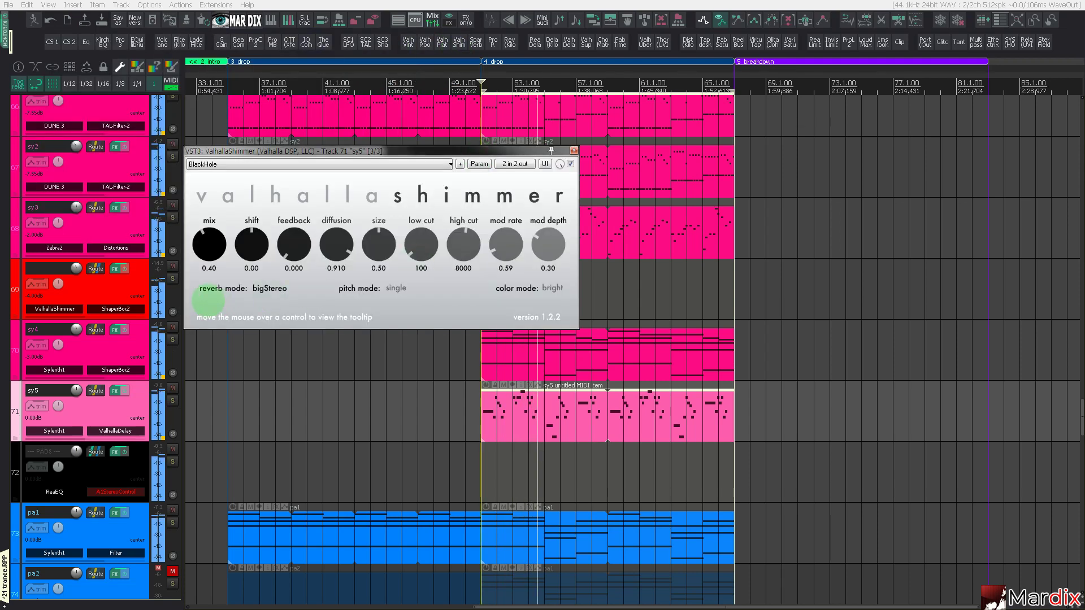
pyautogui.moveTo(213, 238); pyautogui.dragTo(214, 240)
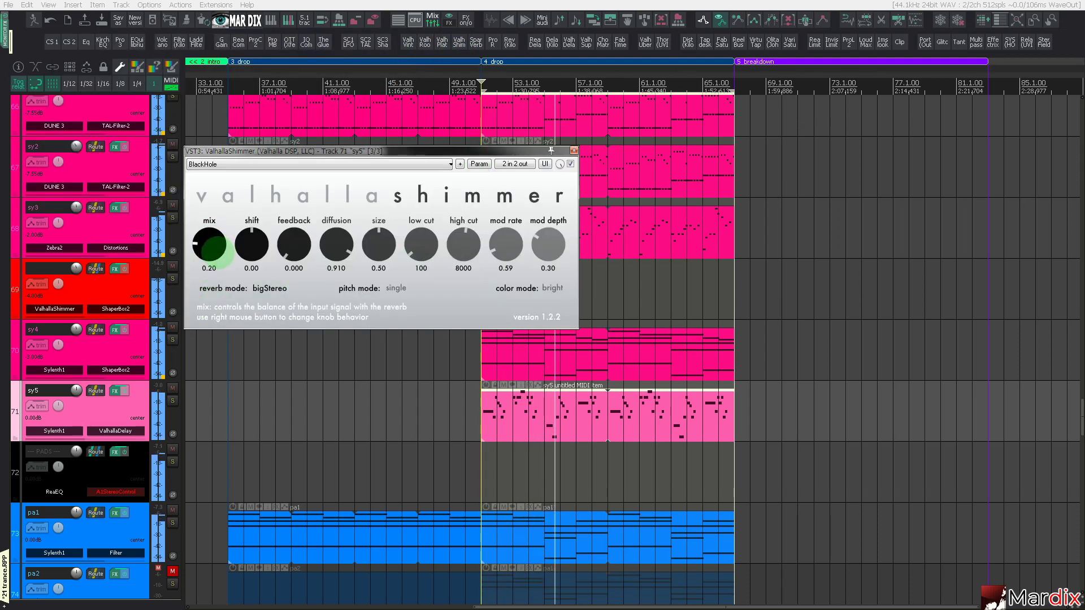
pyautogui.moveTo(380, 248); pyautogui.dragTo(385, 247)
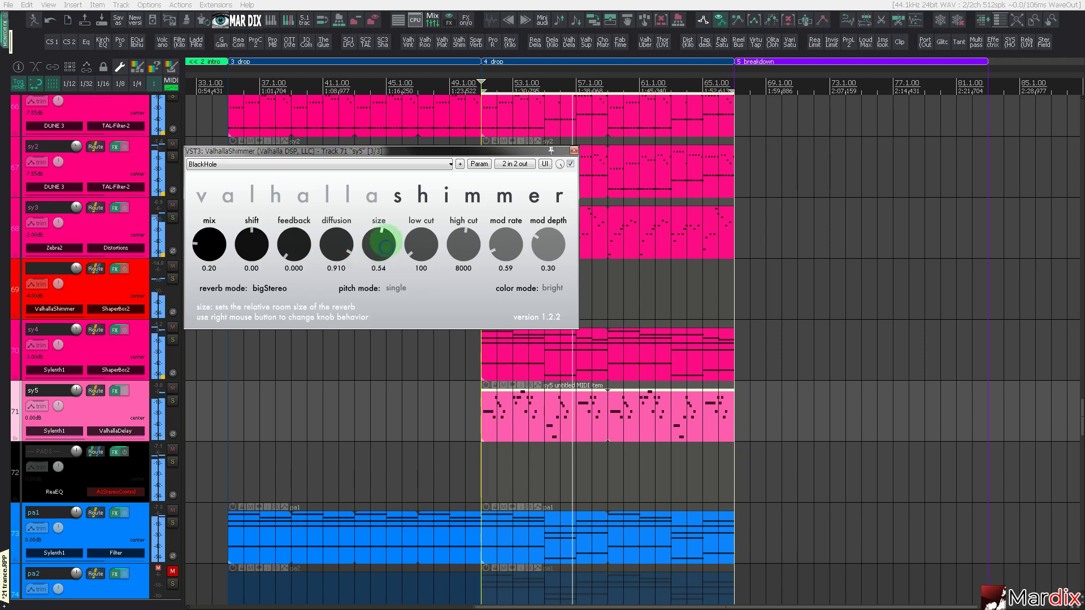
pyautogui.press('Escape')
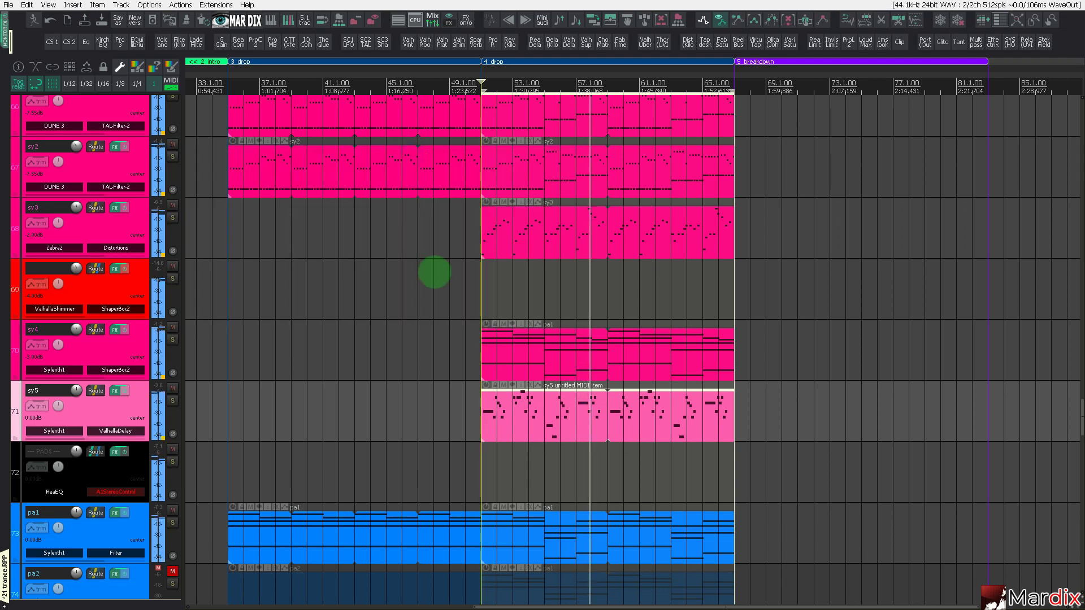
# Step: Reopen the sy5 melody, move the F#5 in bar 53 an eighth earlier, and shorten the E5 before it to an eighth
pyautogui.doubleClick(505, 411)
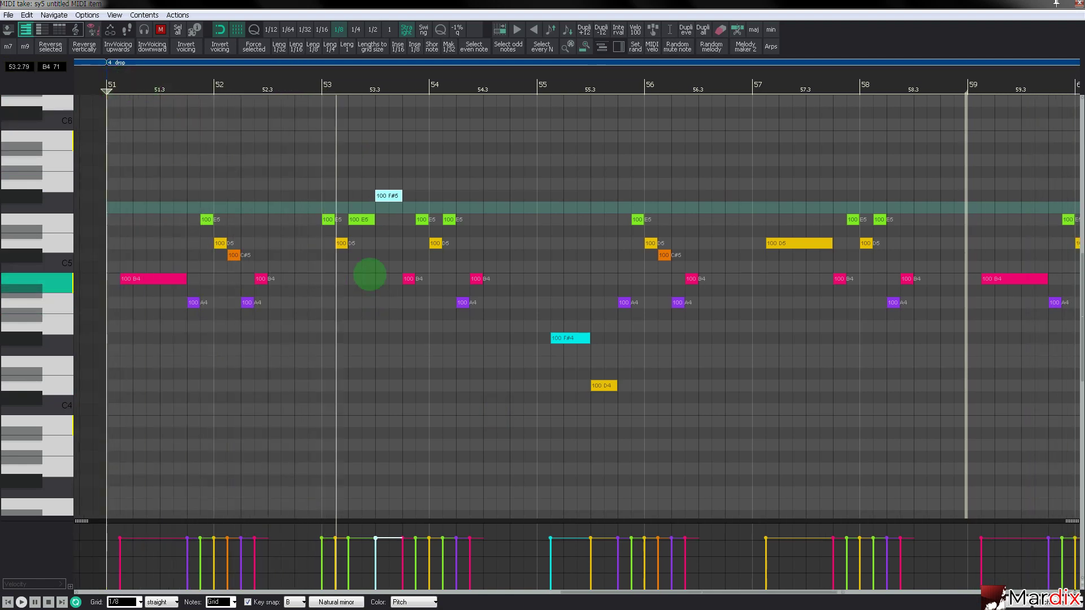
pyautogui.moveTo(388, 197); pyautogui.dragTo(374, 198)
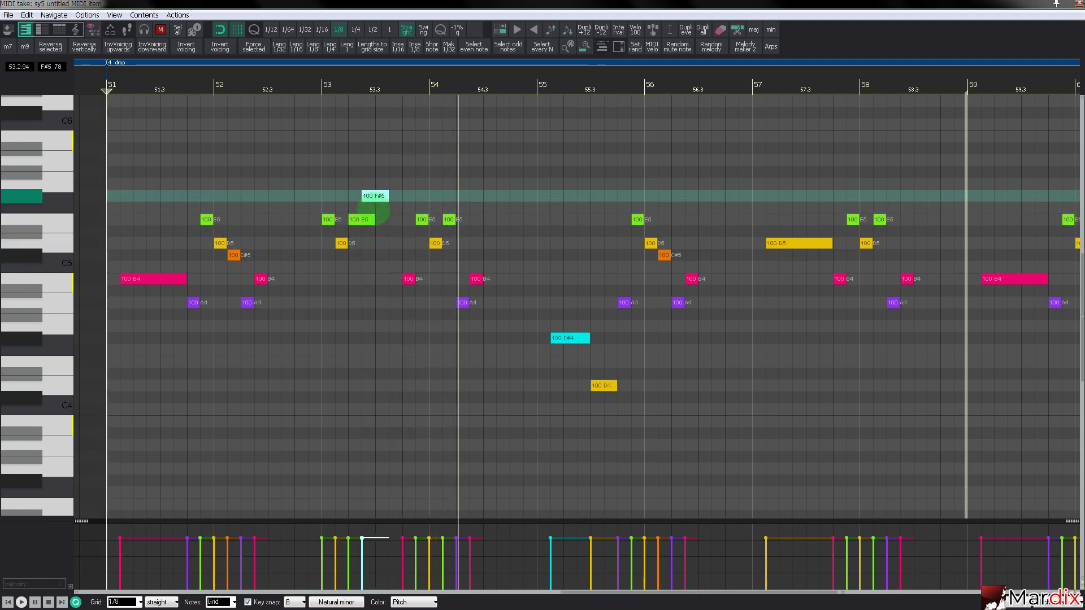
pyautogui.click(308, 84)
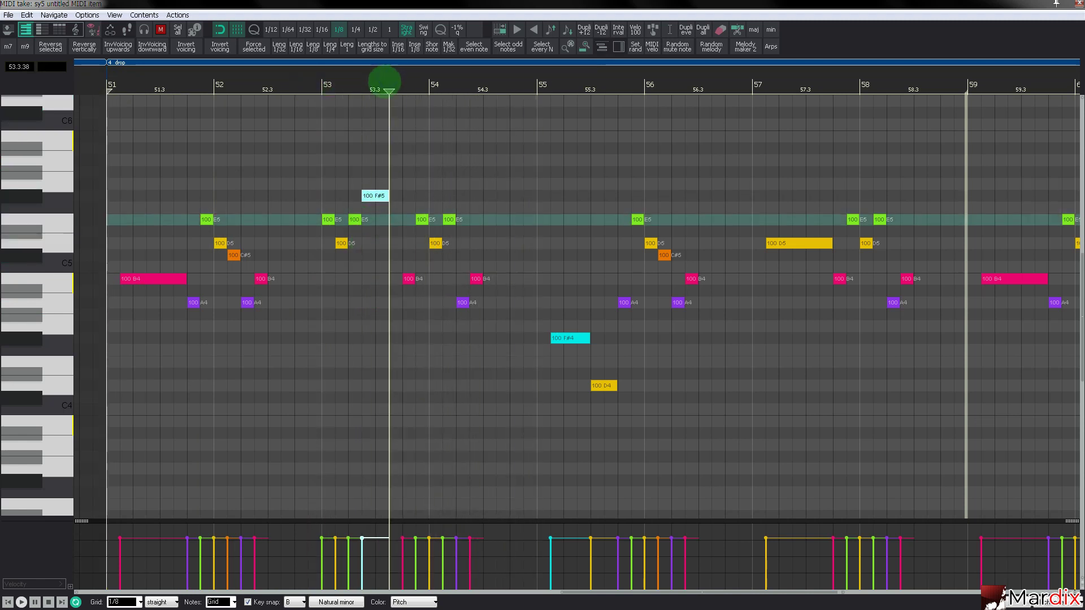
pyautogui.click(296, 86)
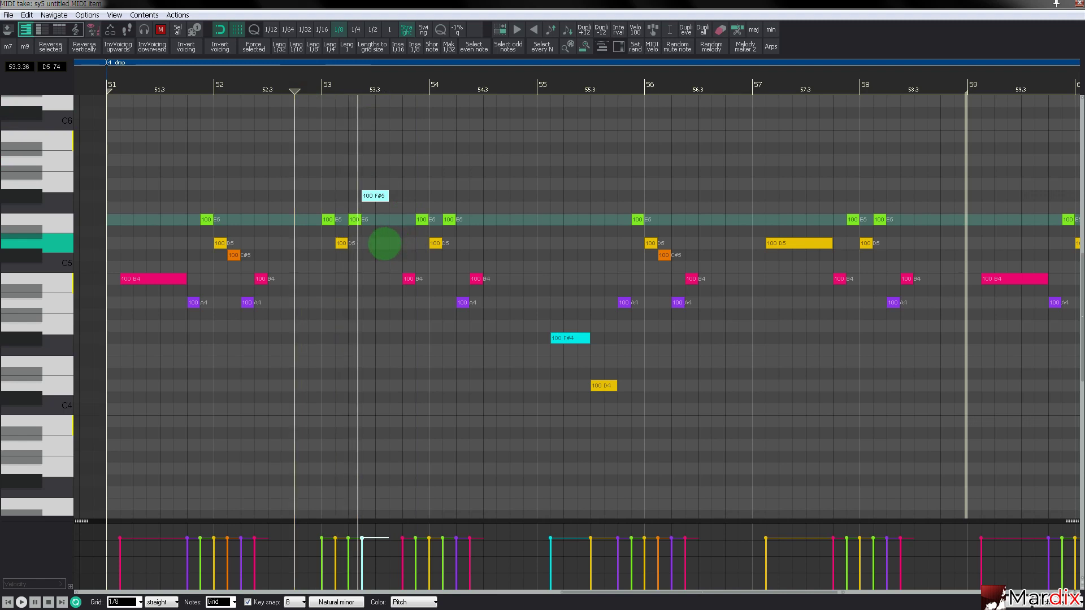
# Step: Move the B4 on beat 4 of bar 53 up to A5 an eighth earlier, add an eighth-note G5 after it, and play the result
pyautogui.moveTo(408, 279); pyautogui.dragTo(394, 160)
pyautogui.click(309, 88)
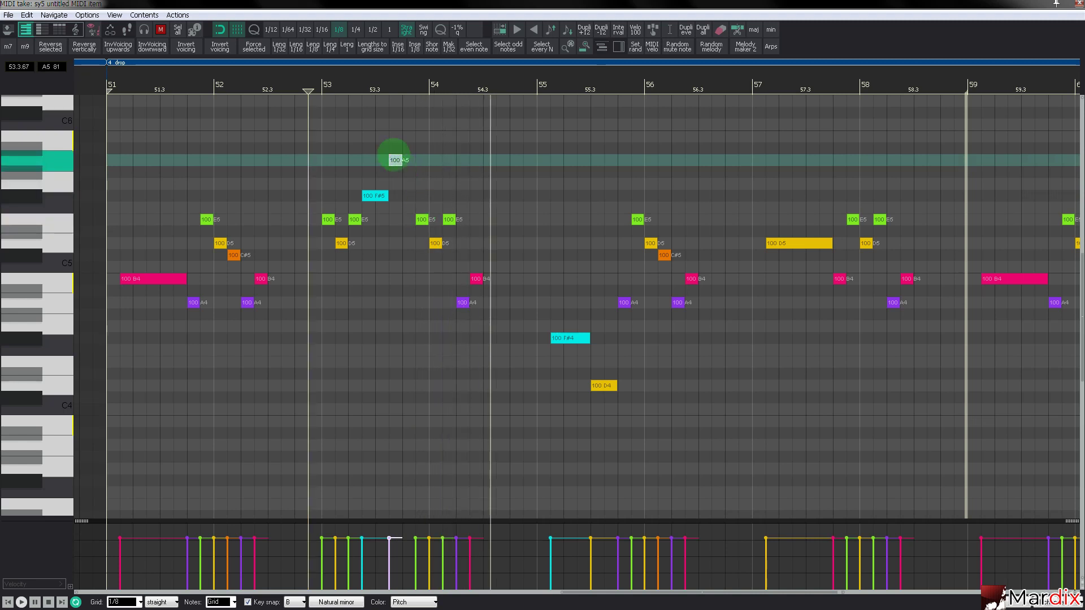
pyautogui.moveTo(411, 177); pyautogui.dragTo(411, 184)
pyautogui.click(270, 88)
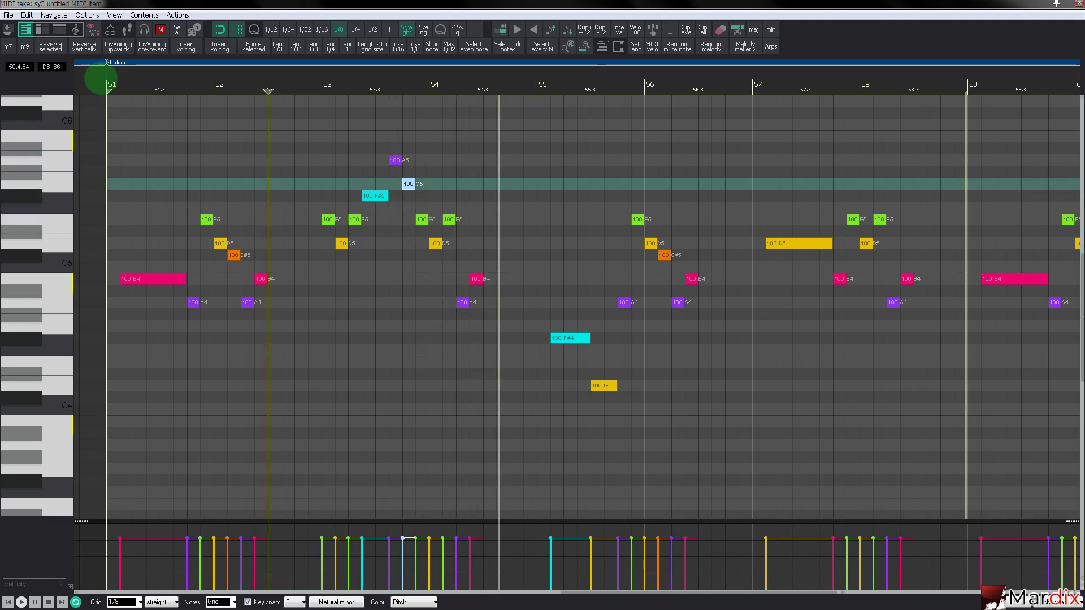
pyautogui.click(107, 85)
pyautogui.press('Escape')
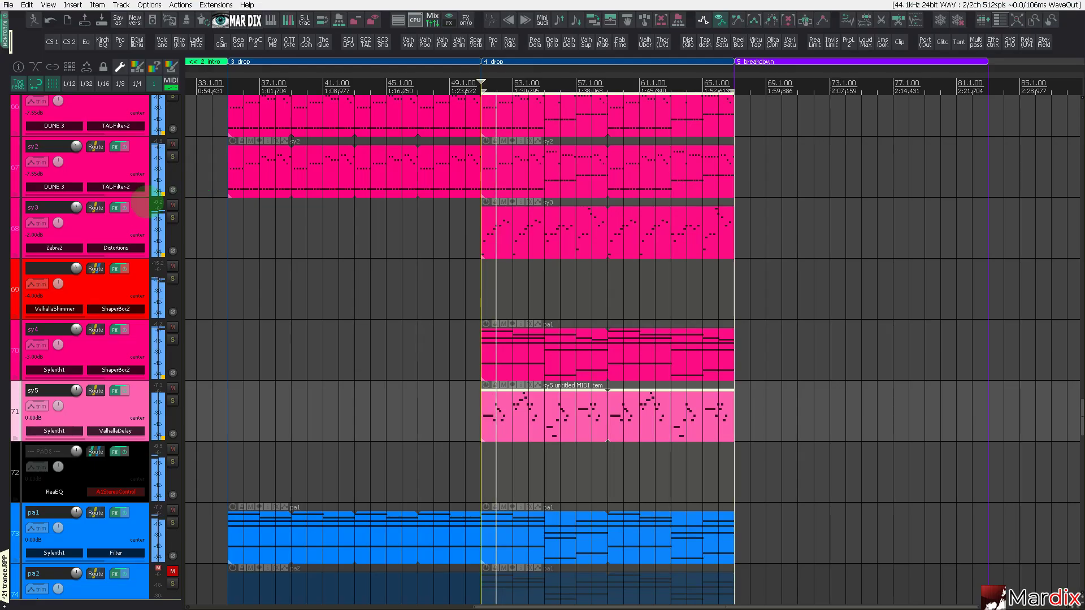
# Step: Mute the sy4 and sy3 tracks, the ValhallaShimmer track between them, and the lower sy2 track
pyautogui.click(172, 326)
pyautogui.scroll(2, 171, 327)
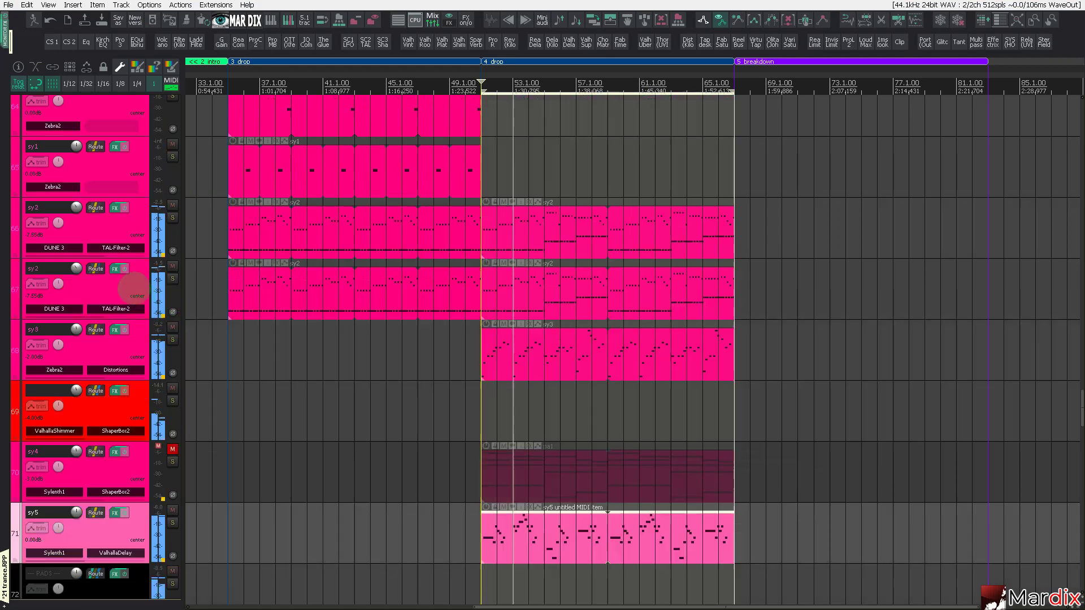
pyautogui.click(172, 326)
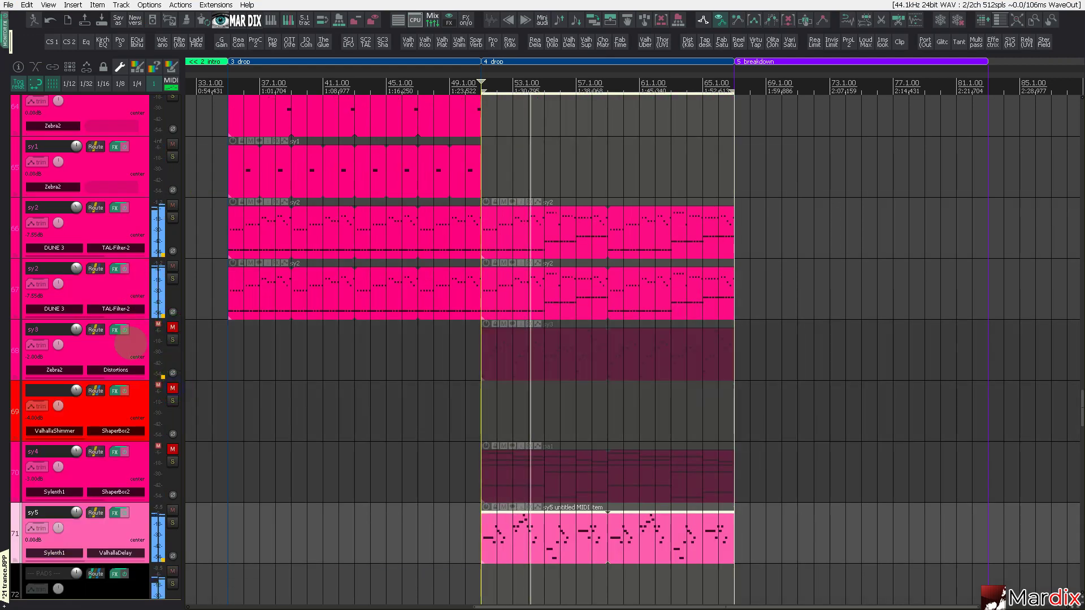
pyautogui.scroll(1, 161, 333)
pyautogui.click(172, 326)
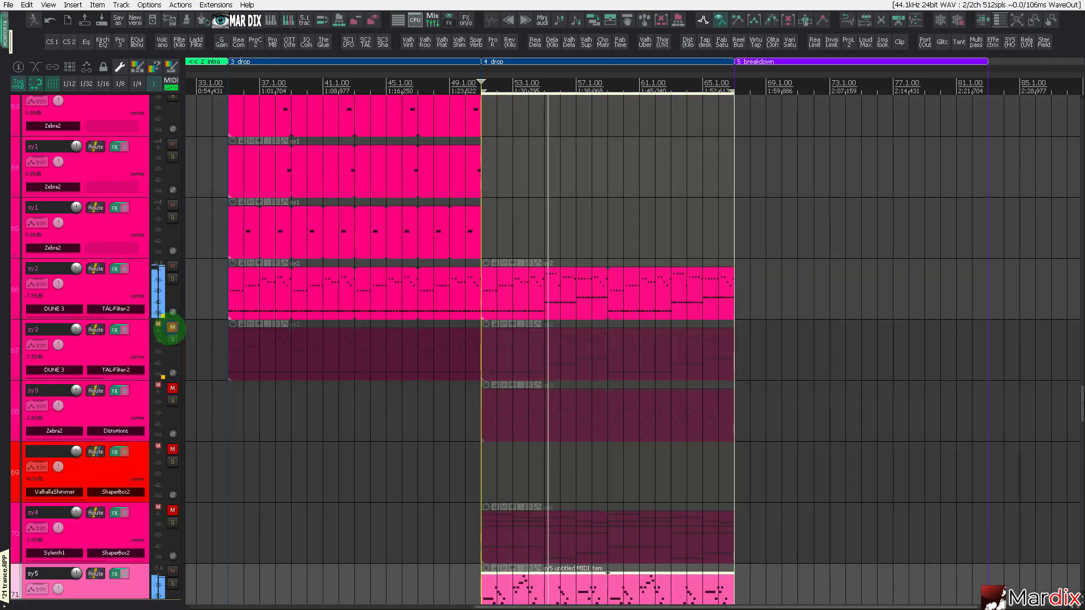
pyautogui.scroll(-5, 169, 324)
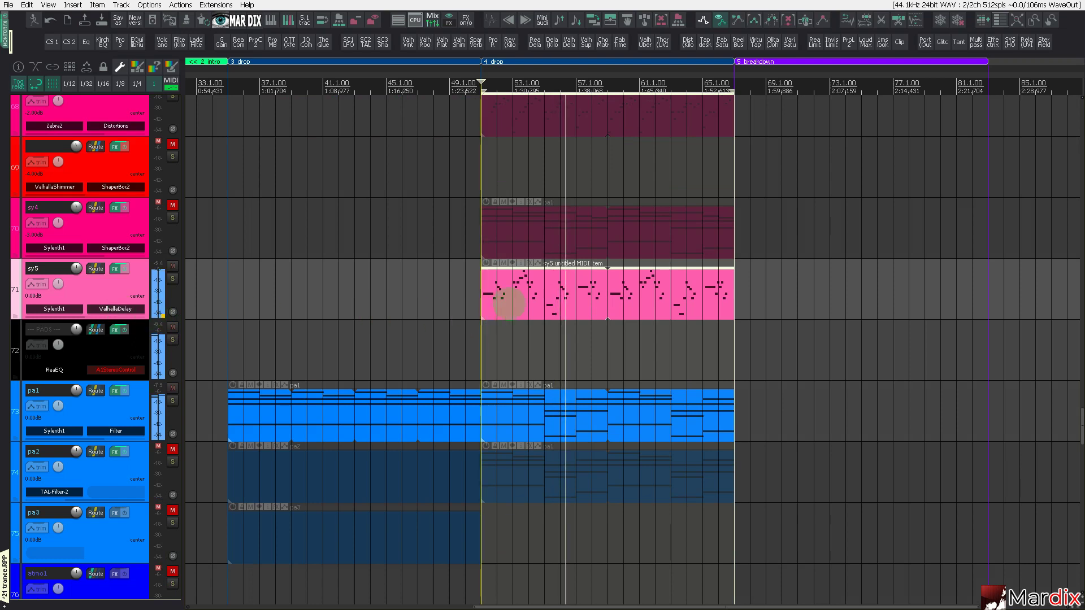
# Step: Compare the pads by playing pa2 with pa1 muted, and restore pa1 as the active pad with pa2 muted
pyautogui.click(172, 449)
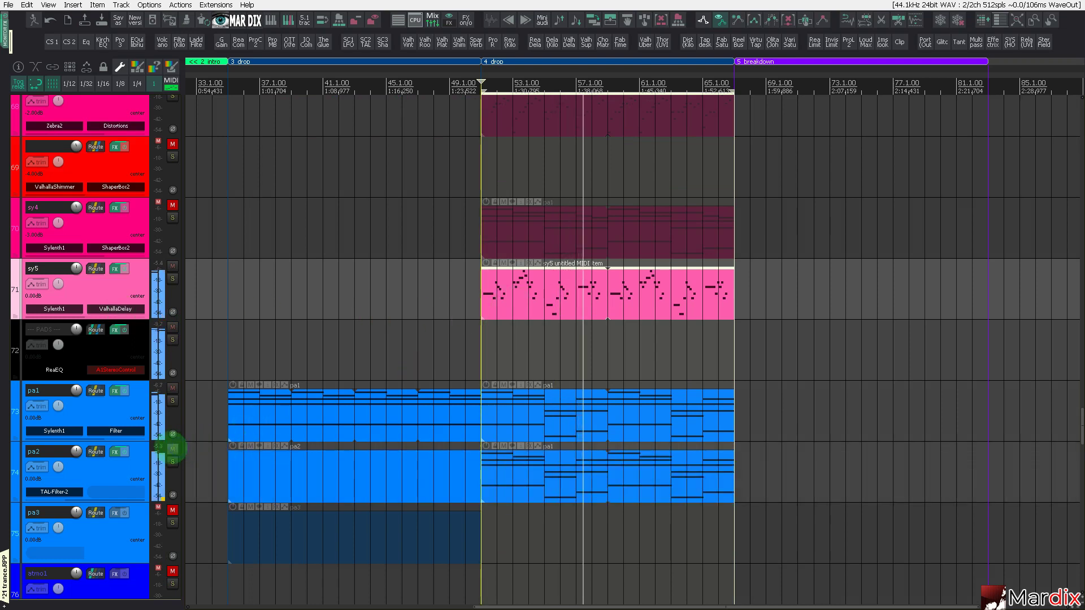
pyautogui.click(172, 389)
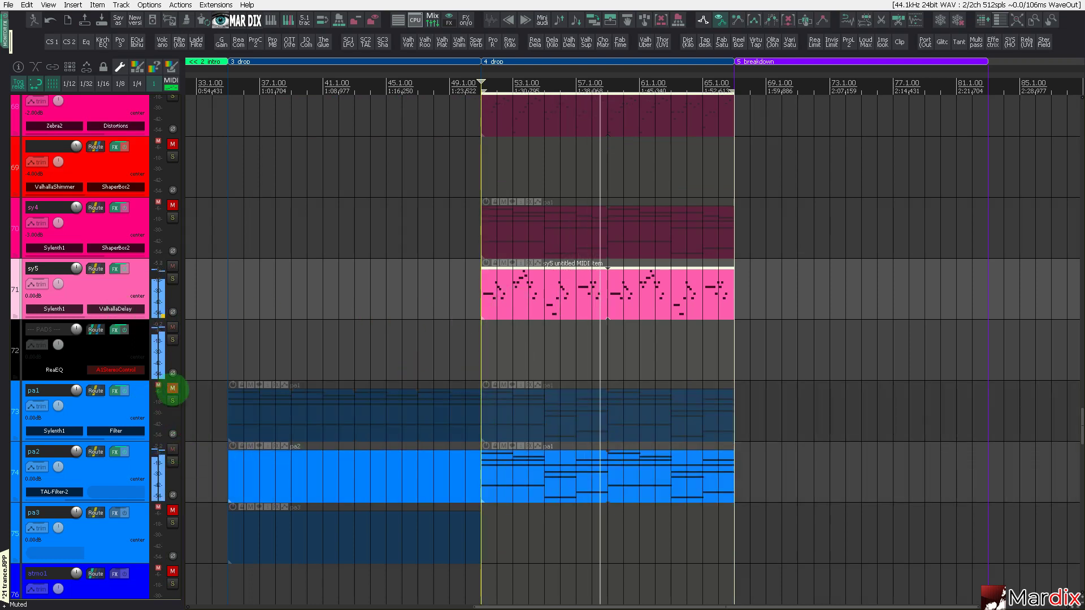
pyautogui.click(172, 449)
pyautogui.click(173, 389)
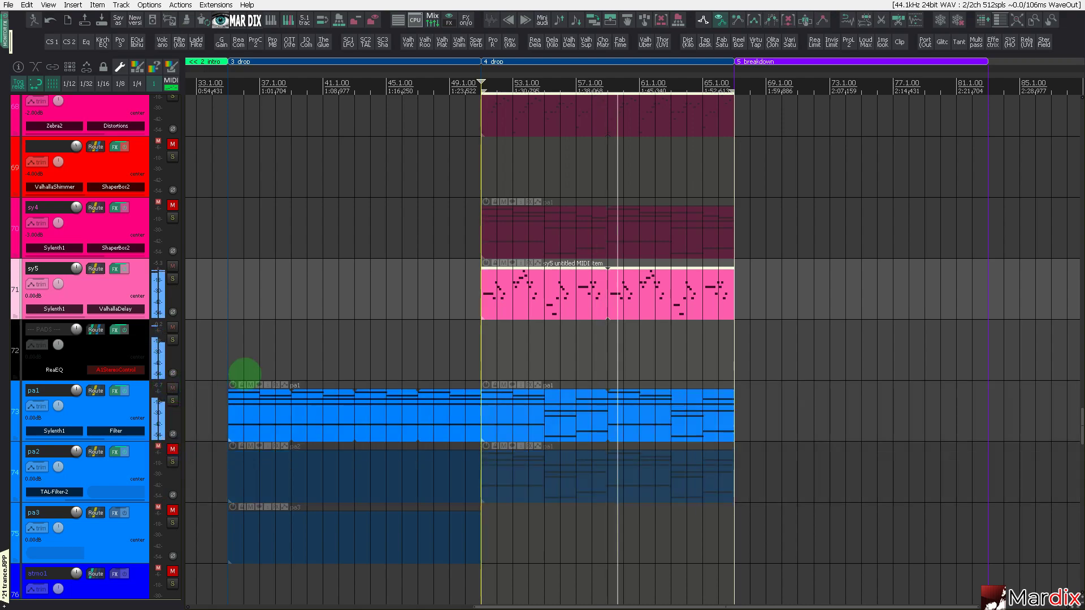
# Step: Play the sy5 melody from just before bar 51 and check the mix and feedback settings of its ValhallaDelay
pyautogui.doubleClick(518, 294)
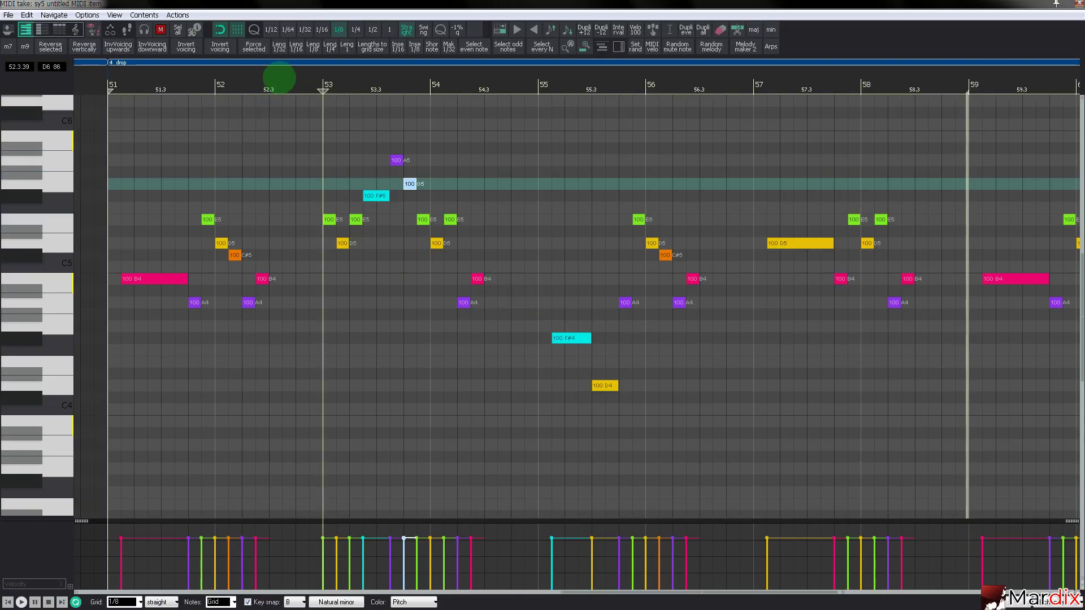
pyautogui.click(99, 82)
pyautogui.press('Escape')
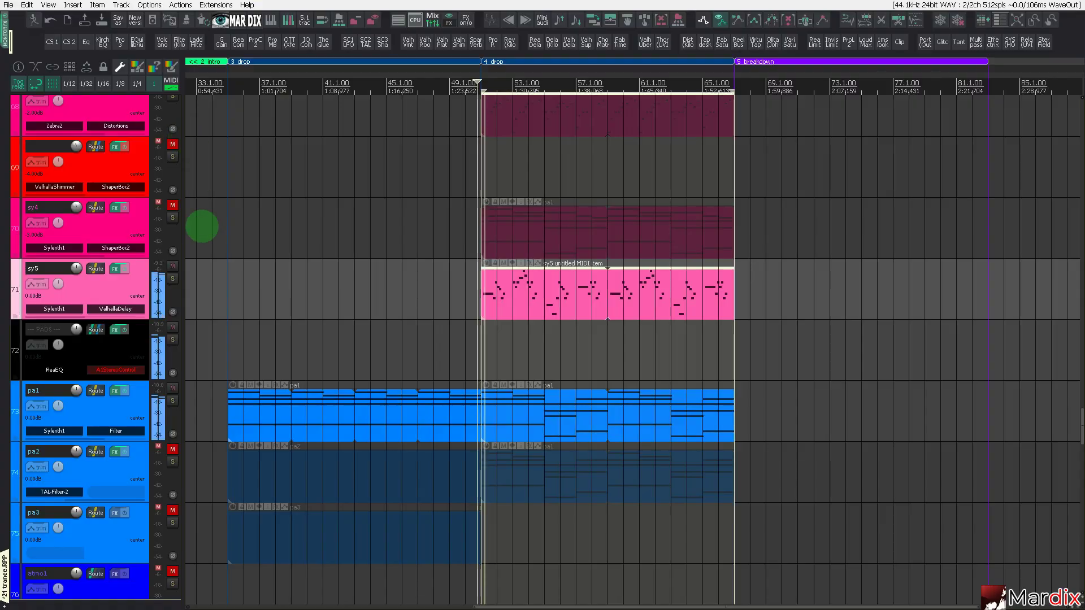
pyautogui.click(116, 308)
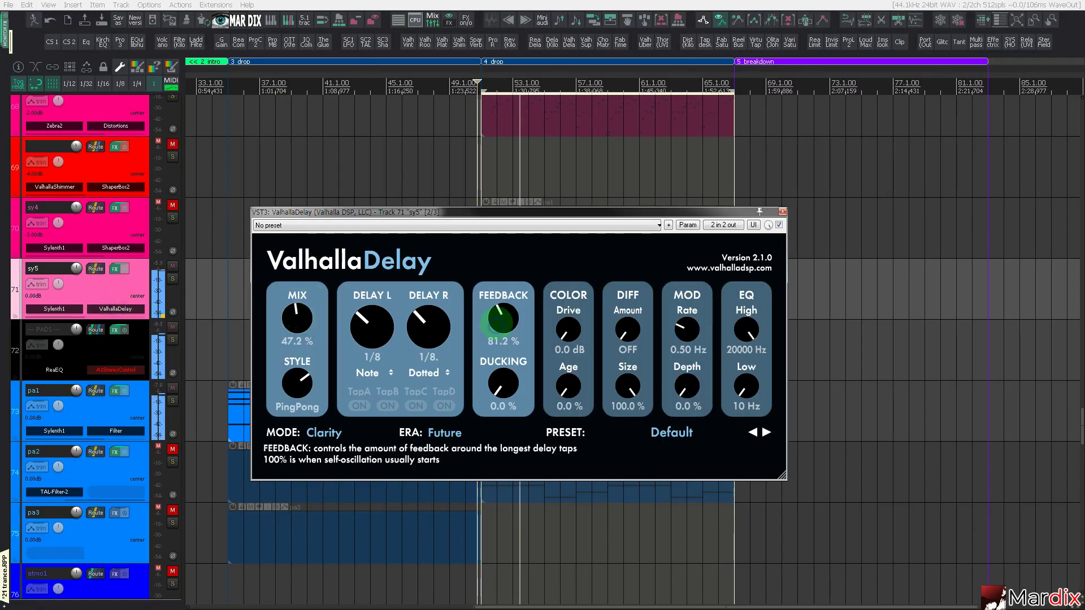
pyautogui.press('Escape')
# Step: Reopen the sy5 melody, raise the G5 on beat 4 of bar 53 to B5 and the E5 after it to F#5, and play from bar 53
pyautogui.doubleClick(499, 304)
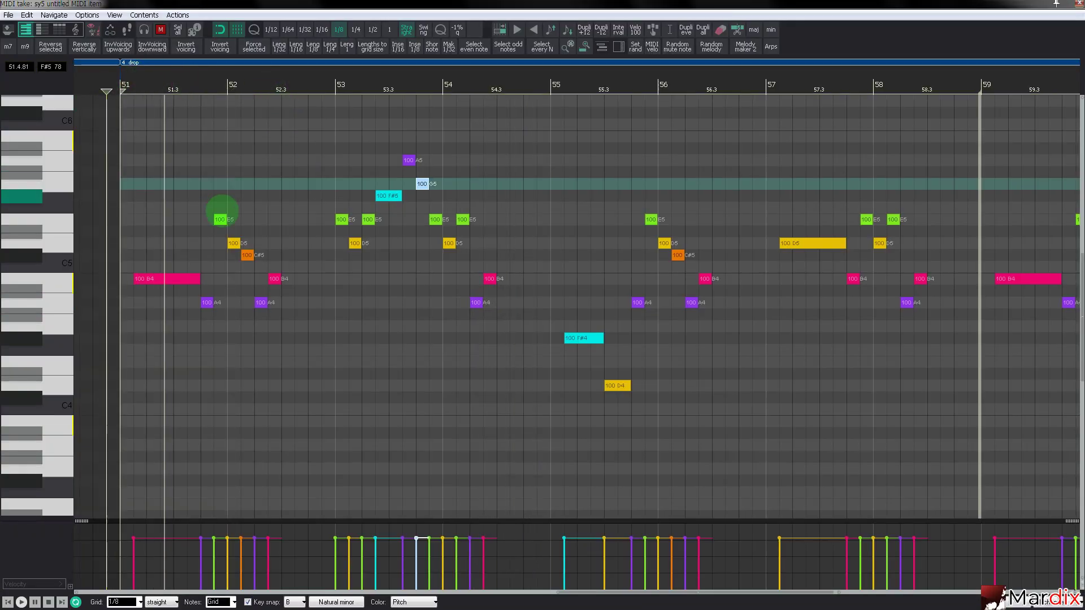
pyautogui.press('space')
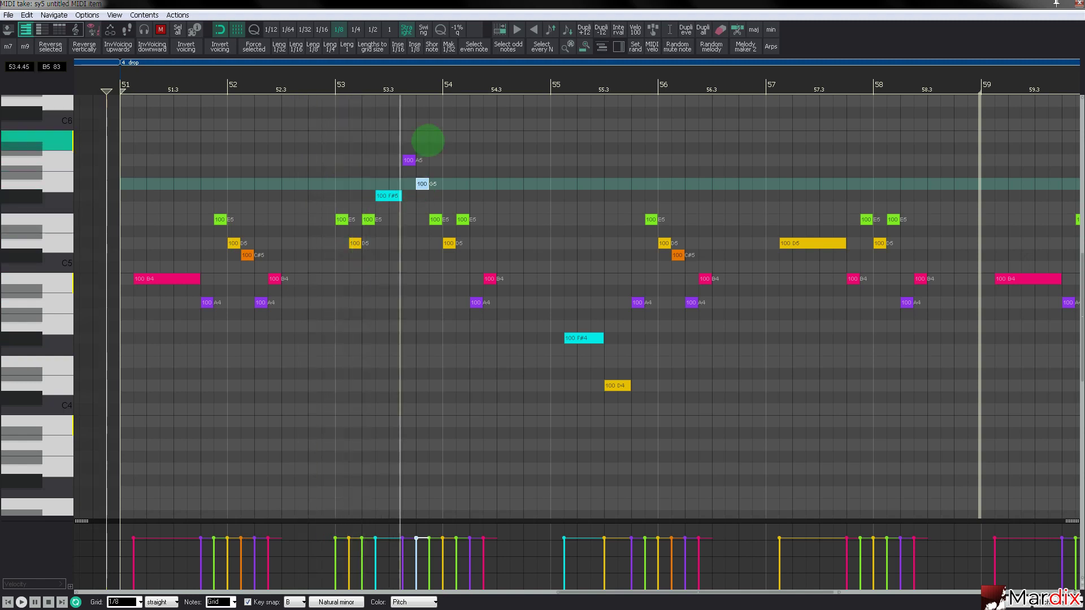
pyautogui.click(408, 161)
pyautogui.moveTo(421, 182); pyautogui.dragTo(421, 151)
pyautogui.click(335, 86)
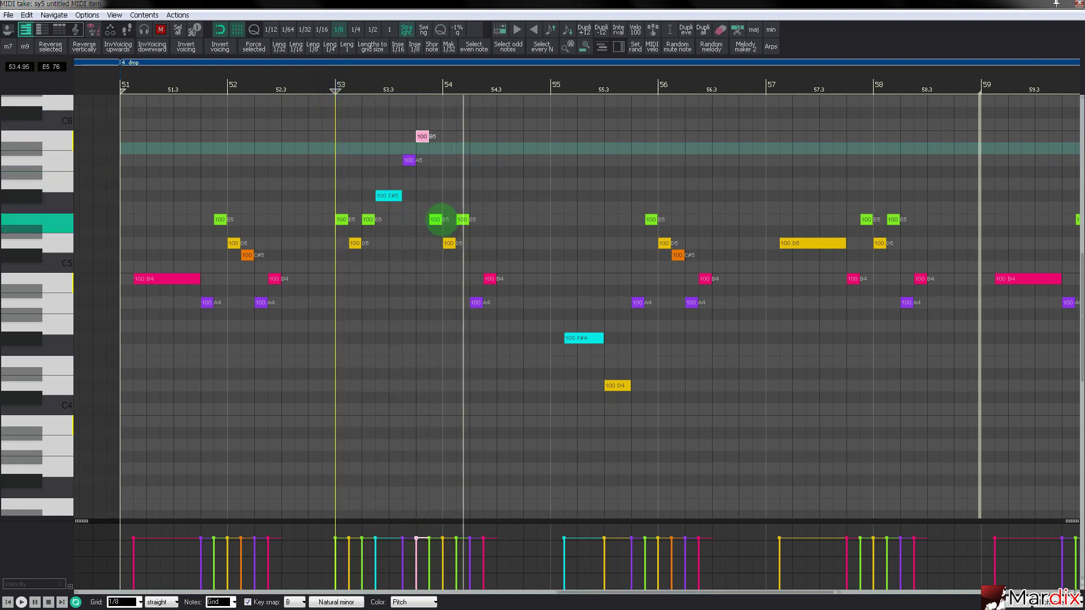
pyautogui.moveTo(437, 221); pyautogui.dragTo(435, 203)
pyautogui.click(336, 84)
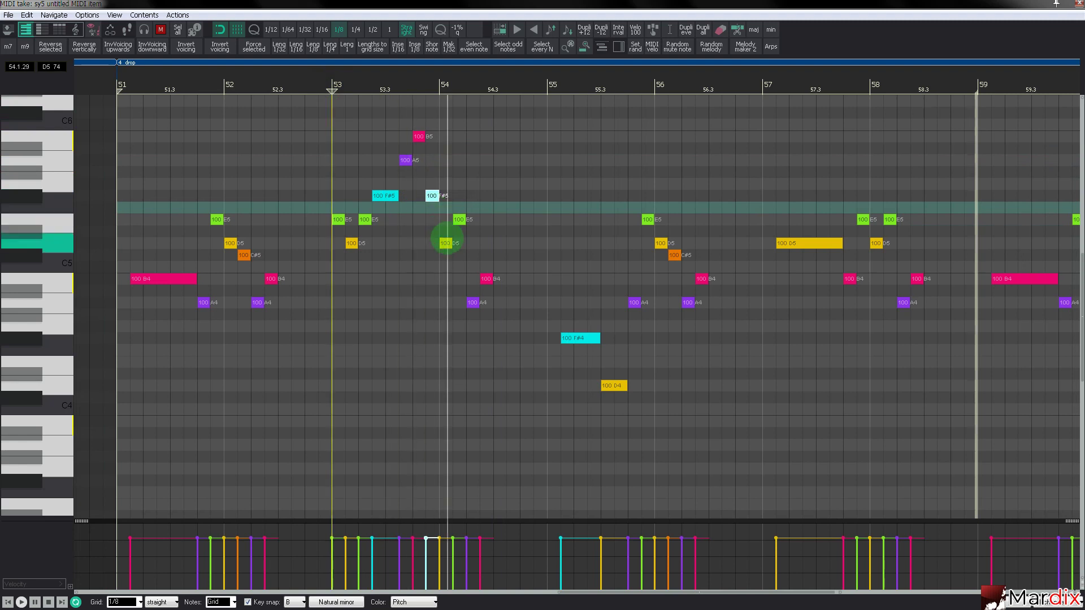
# Step: Delete the A4 and B4 on beat 2 of bar 54 and replay from bar 53
pyautogui.scroll(2, 433, 201)
pyautogui.scroll(1, 434, 201)
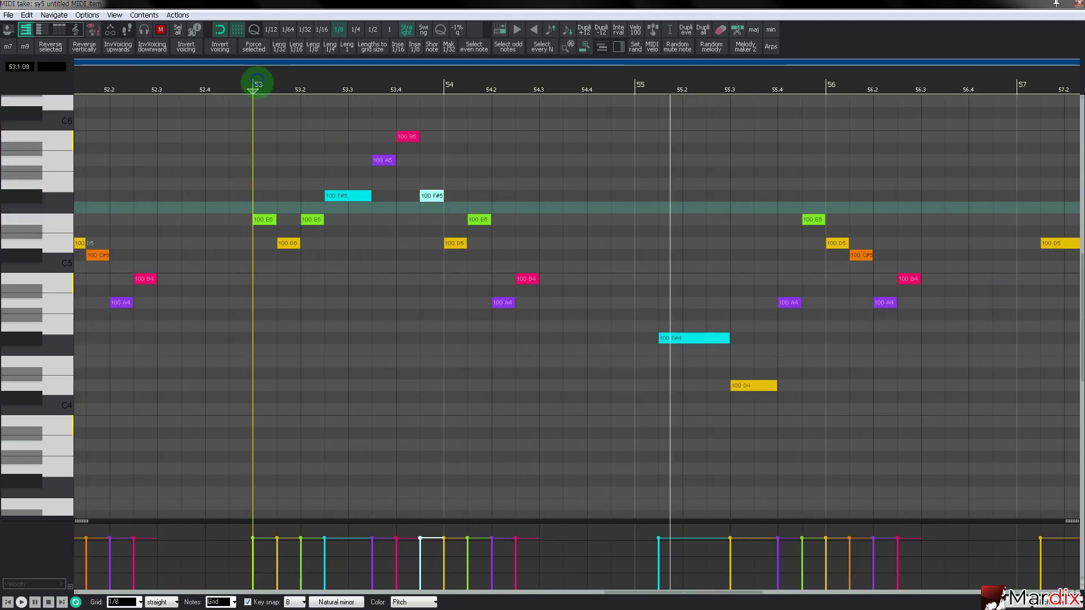
pyautogui.click(255, 86)
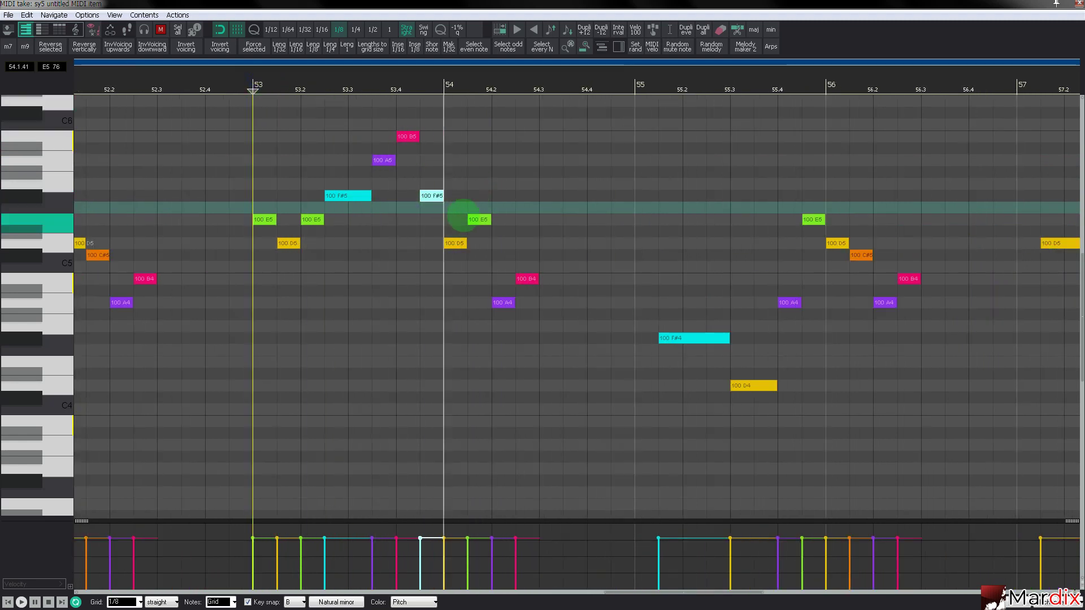
pyautogui.click(503, 302)
pyautogui.click(504, 301)
pyautogui.doubleClick(525, 277)
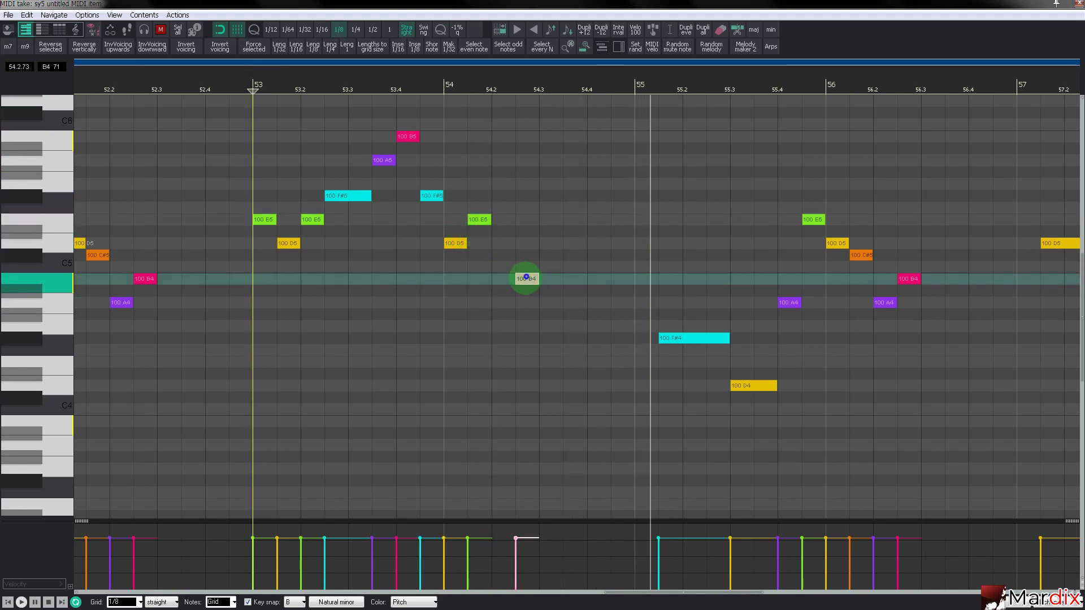
pyautogui.click(252, 90)
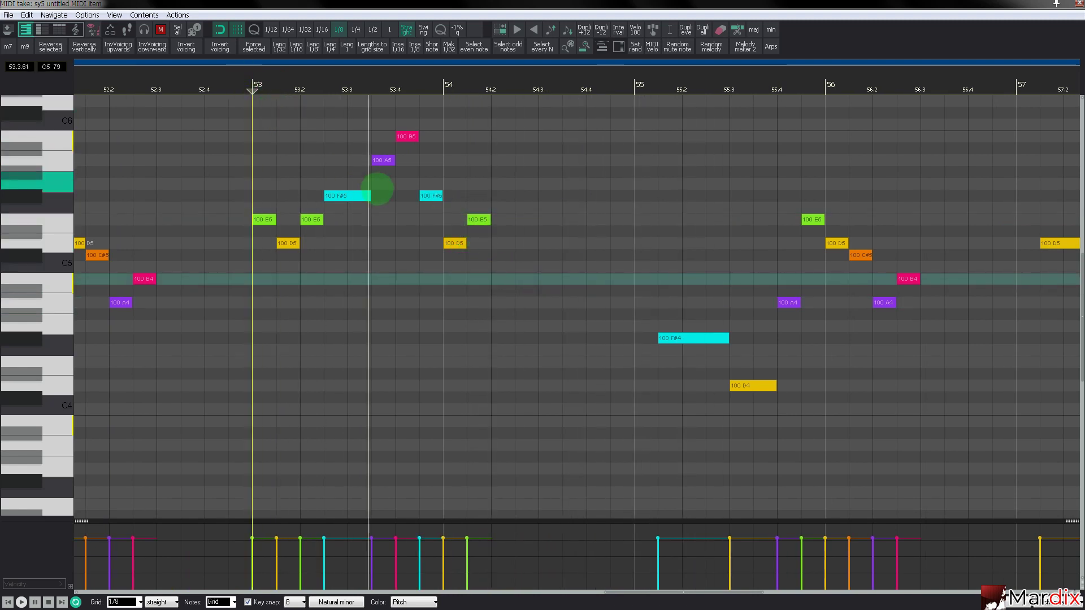
# Step: Delete the D5 and E5 on beat 1 of bar 54, lengthen the preceding F#5 to beat 3 of bar 54, and play from the start
pyautogui.press('space')
pyautogui.doubleClick(455, 243)
pyautogui.doubleClick(472, 219)
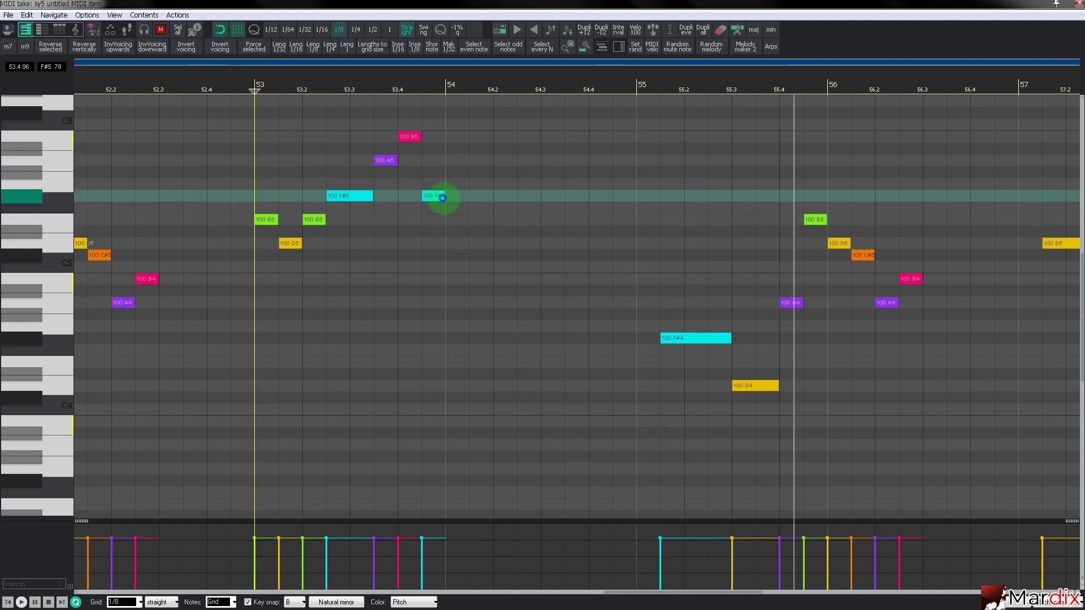
pyautogui.moveTo(443, 195); pyautogui.dragTo(528, 193)
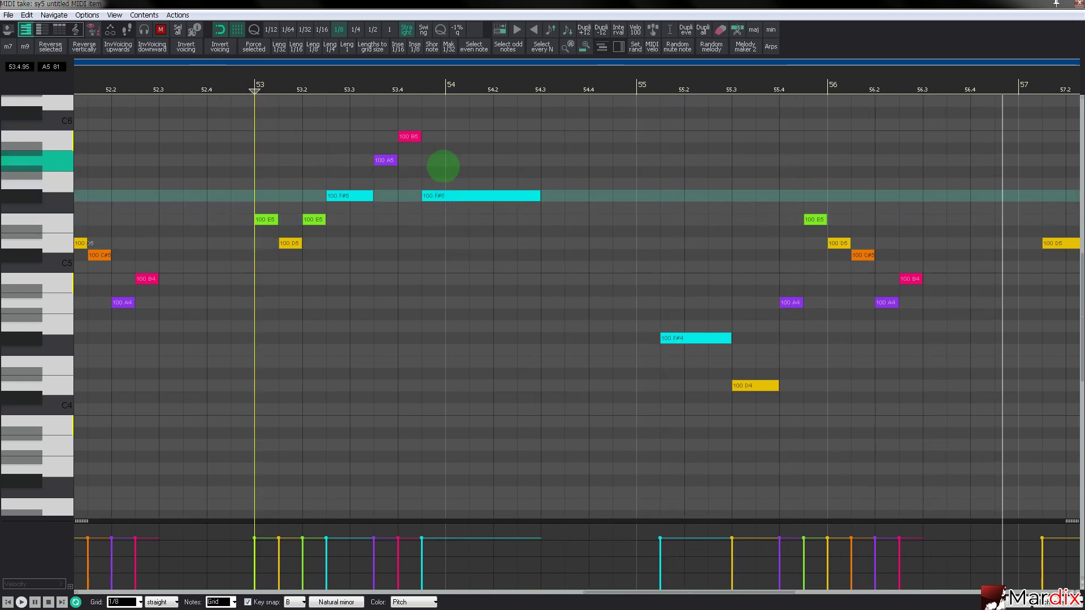
pyautogui.scroll(-3, 443, 165)
pyautogui.click(107, 85)
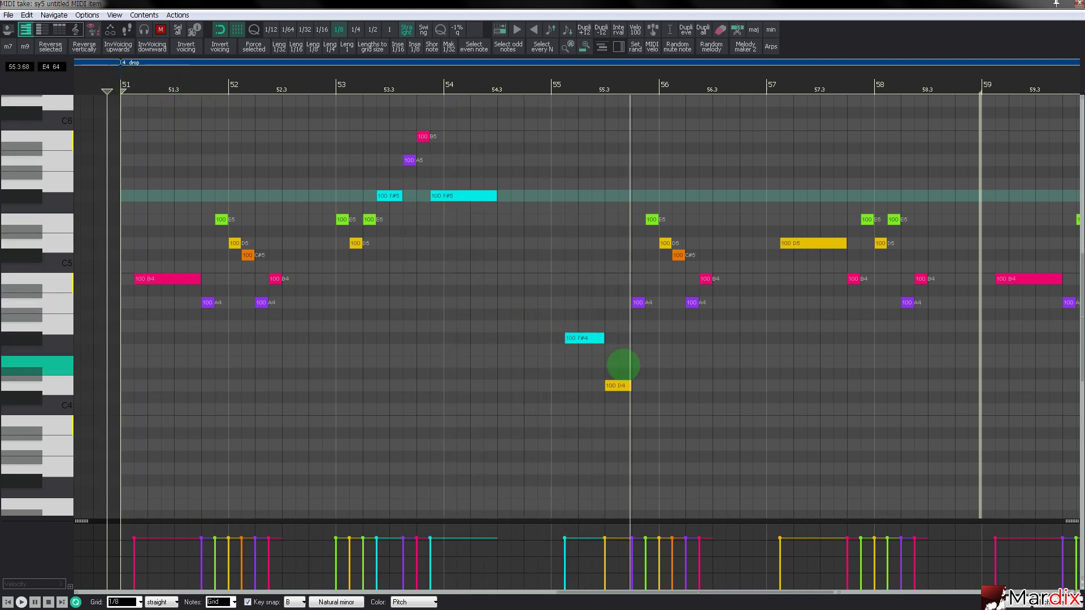
# Step: Replace the F#4 and D4 in bar 55 with a single B4 held until beat 4, and play the result
pyautogui.moveTo(584, 339); pyautogui.dragTo(595, 386)
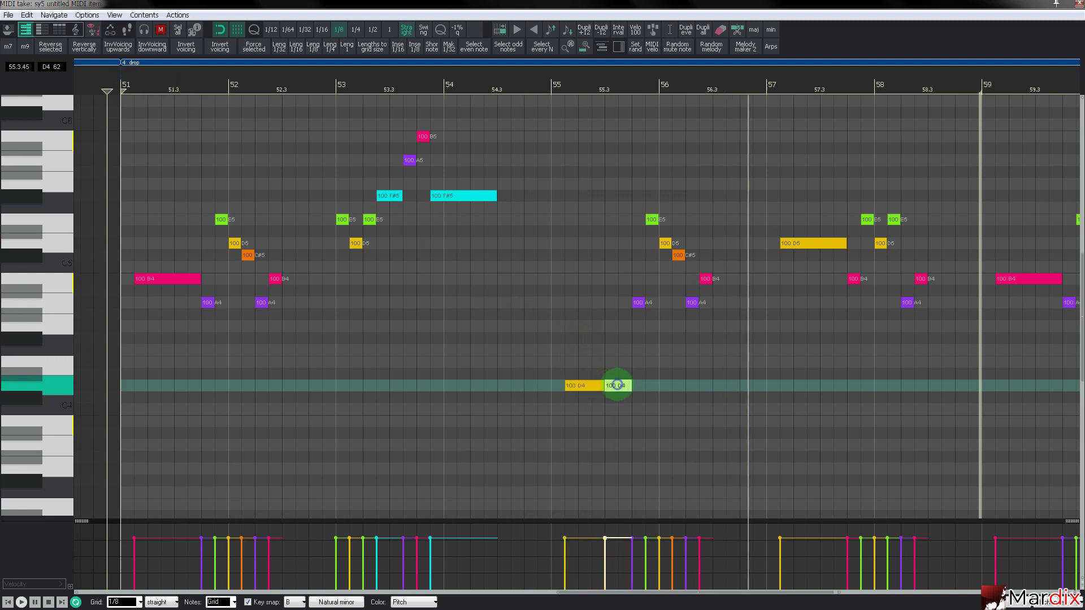
pyautogui.press('Delete')
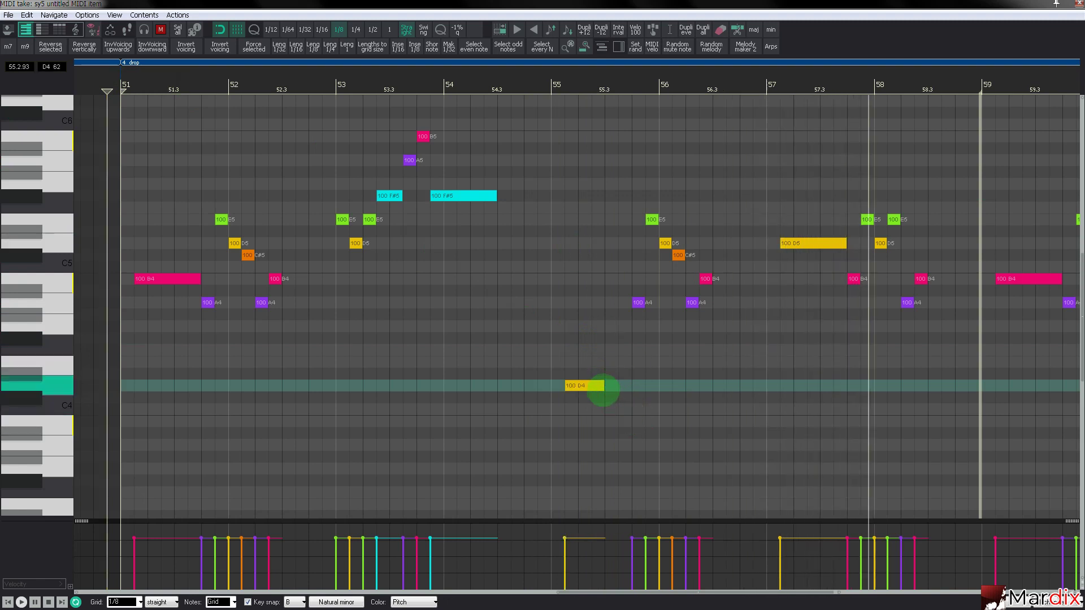
pyautogui.moveTo(603, 386); pyautogui.dragTo(632, 386)
pyautogui.click(400, 83)
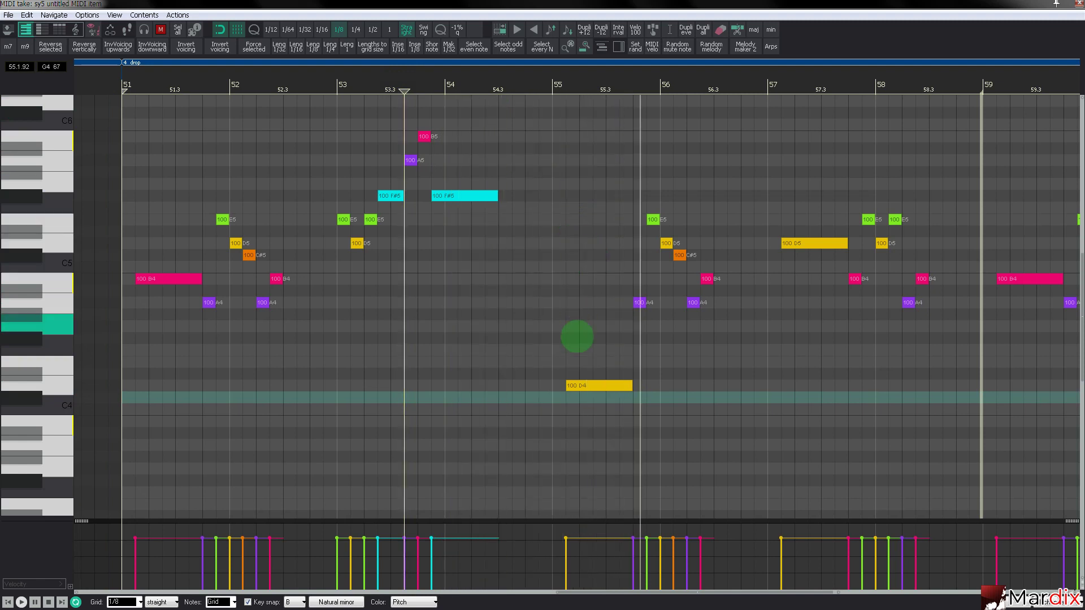
pyautogui.moveTo(581, 384); pyautogui.dragTo(581, 292)
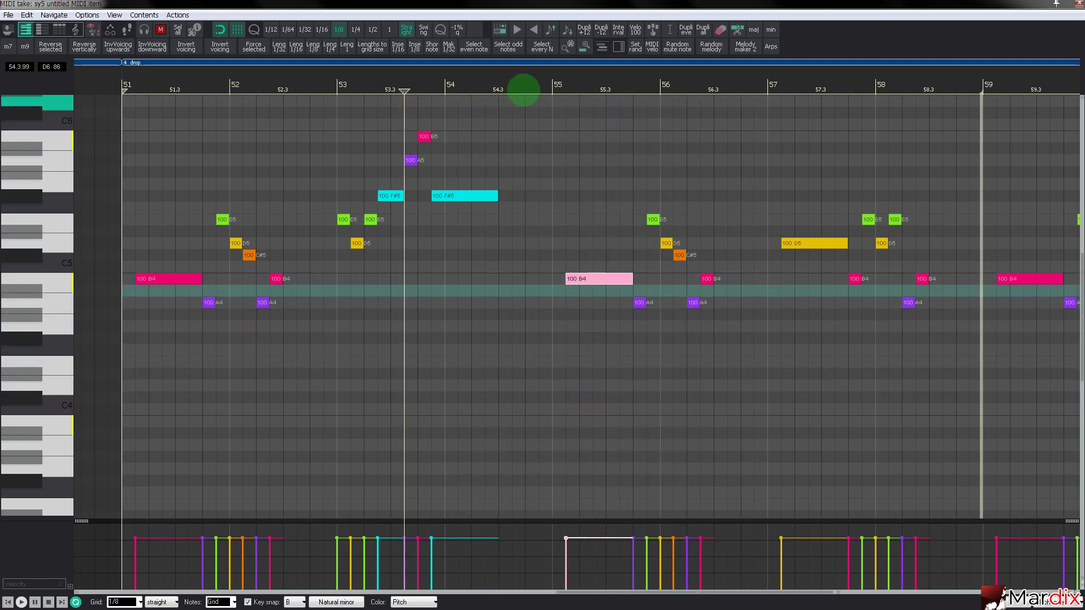
pyautogui.click(514, 85)
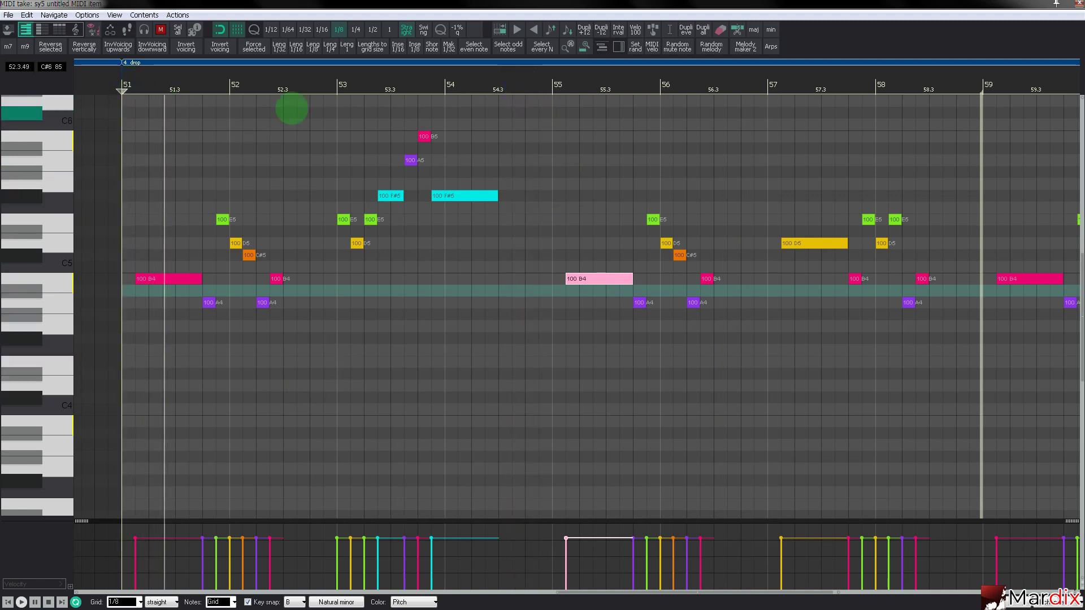
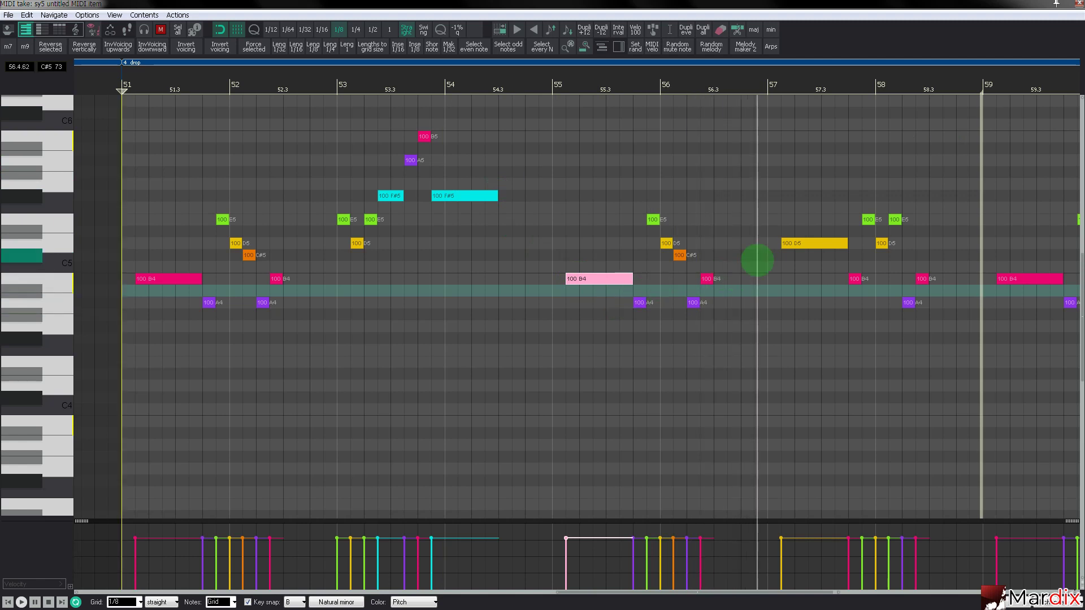
# Step: Shorten the long D5 in bar 57 to end at beat 3, add a quarter-note A4 on beat 3, and play it
pyautogui.click(791, 243)
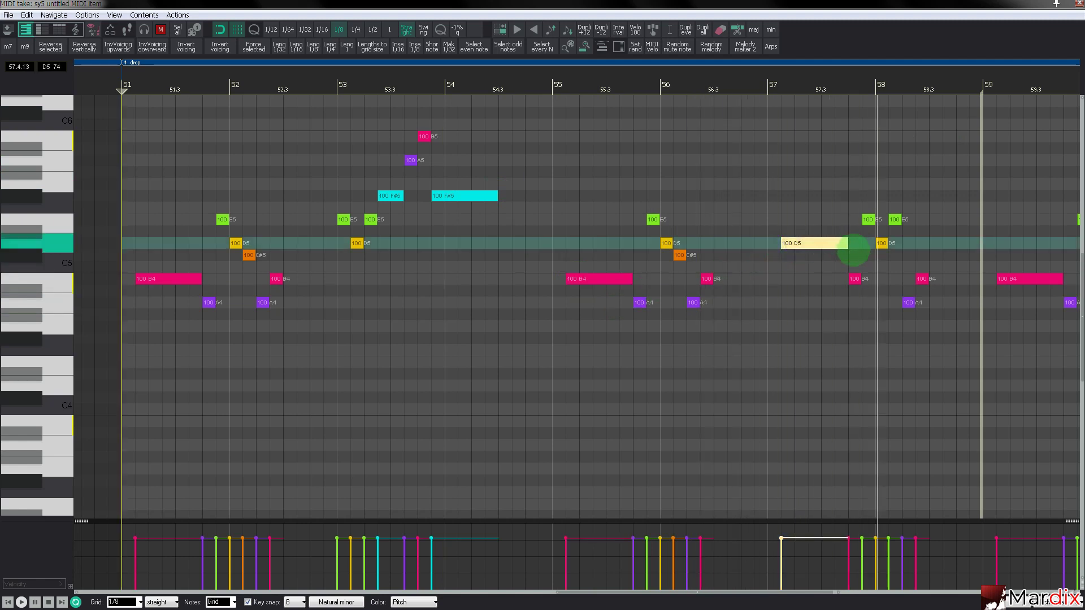
pyautogui.scroll(2, 853, 251)
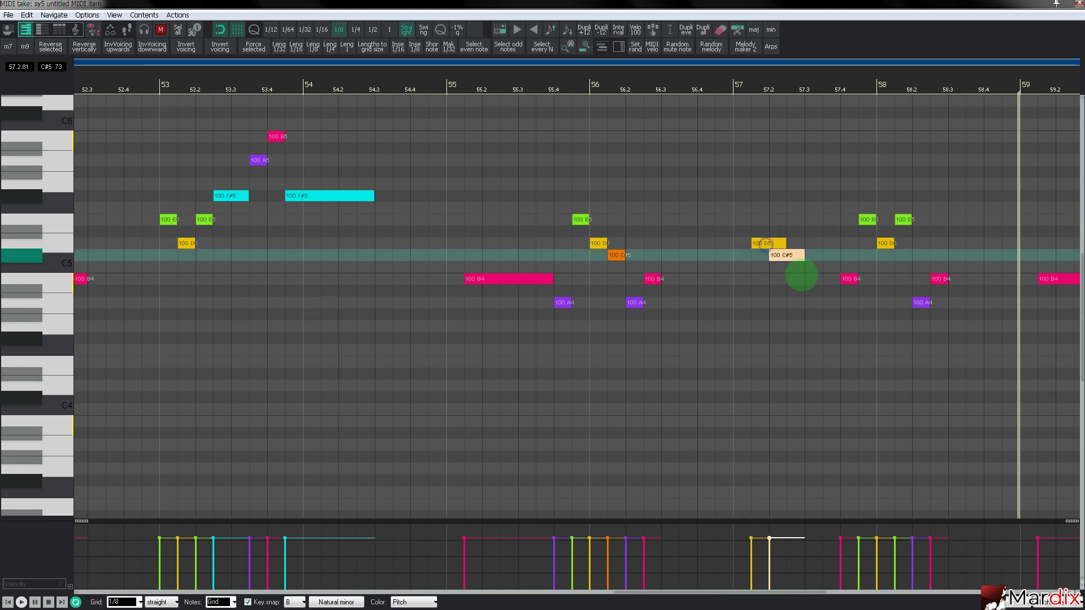
pyautogui.click(799, 278)
pyautogui.click(696, 87)
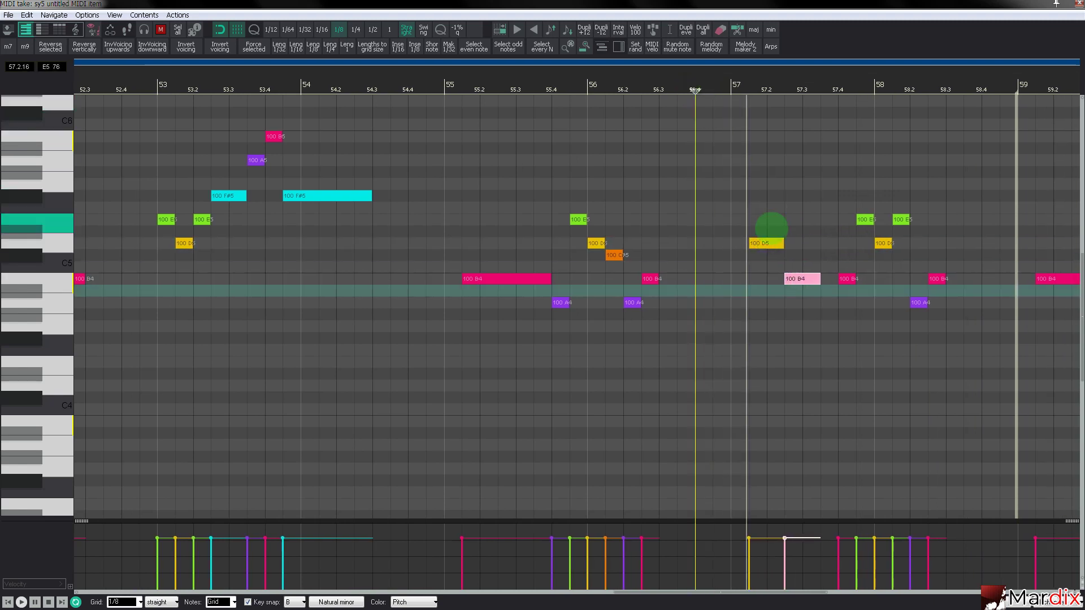
pyautogui.moveTo(797, 278); pyautogui.dragTo(810, 301)
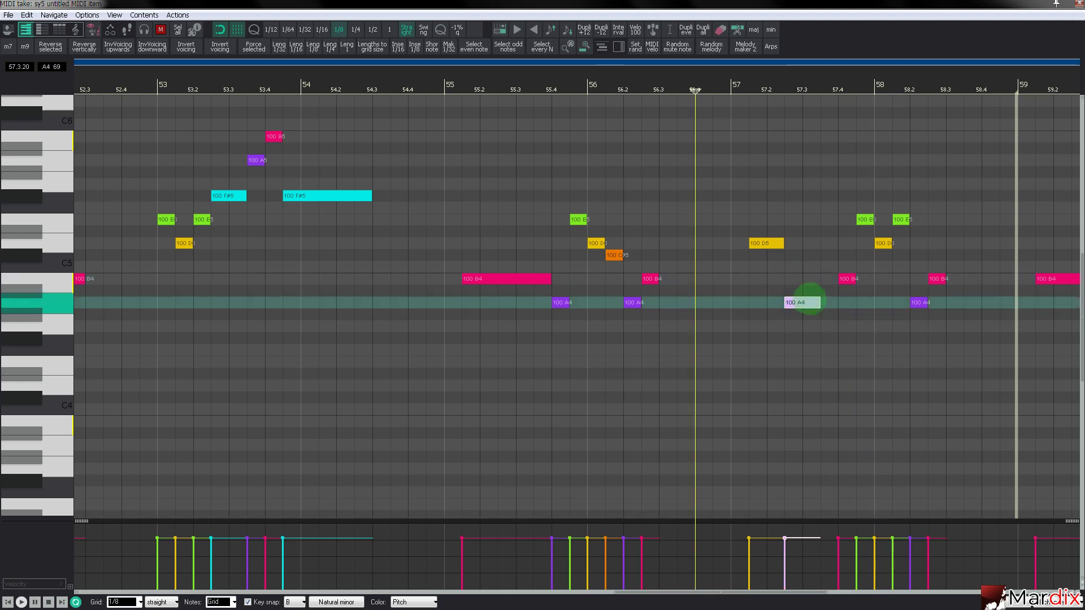
pyautogui.moveTo(783, 243); pyautogui.dragTo(802, 244)
pyautogui.click(713, 87)
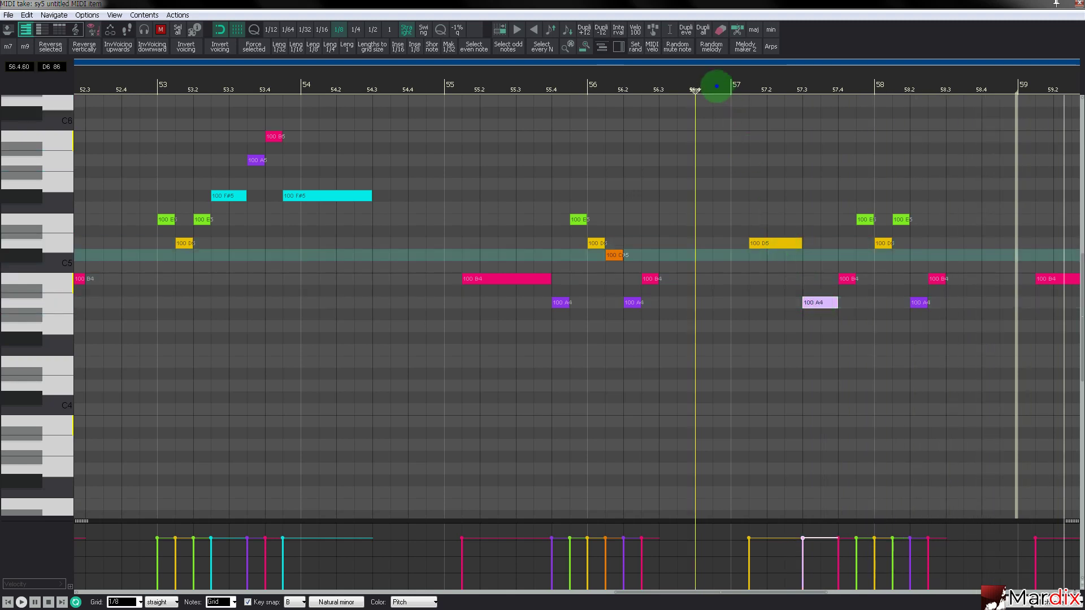
# Step: Move the quarter-note A4 in bar 57 to F#4 on beat 2, shorten the D5 before it to an eighth, and play it
pyautogui.click(818, 303)
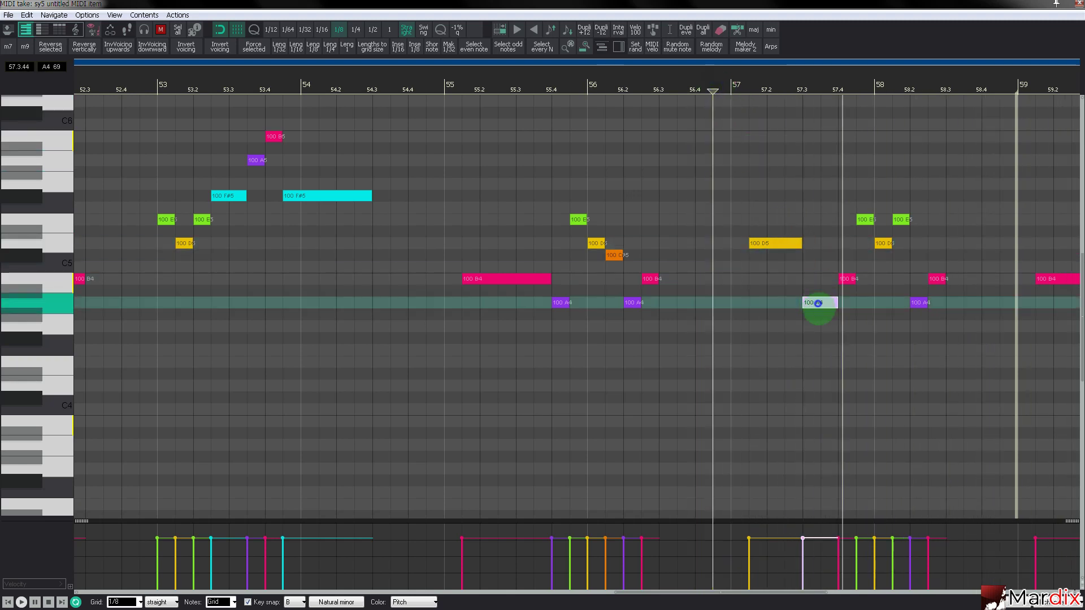
pyautogui.moveTo(822, 319); pyautogui.dragTo(783, 330)
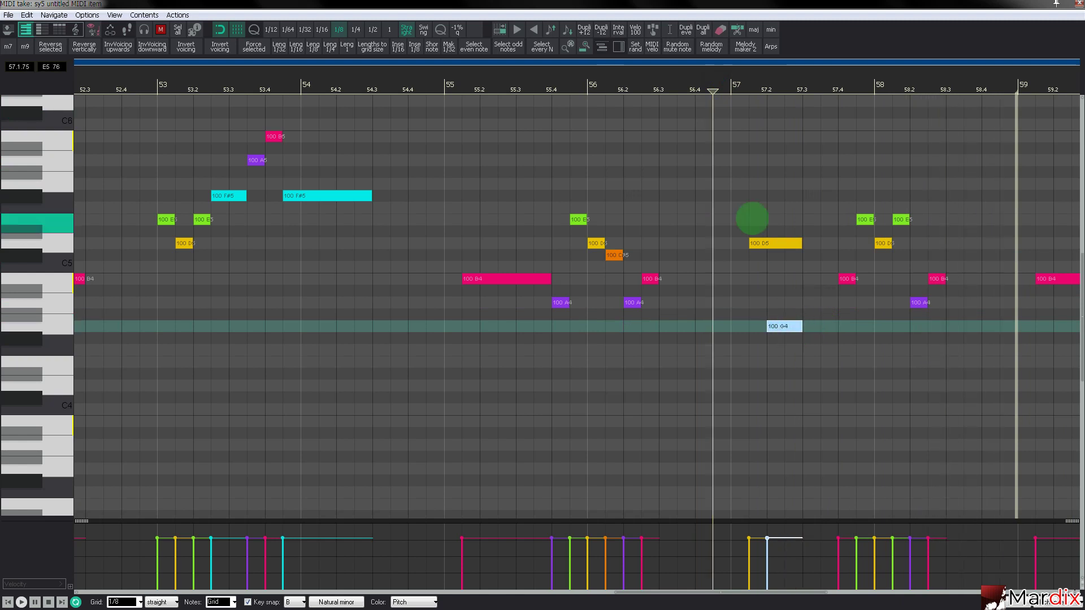
pyautogui.moveTo(805, 249); pyautogui.dragTo(757, 245)
pyautogui.moveTo(780, 325); pyautogui.dragTo(778, 338)
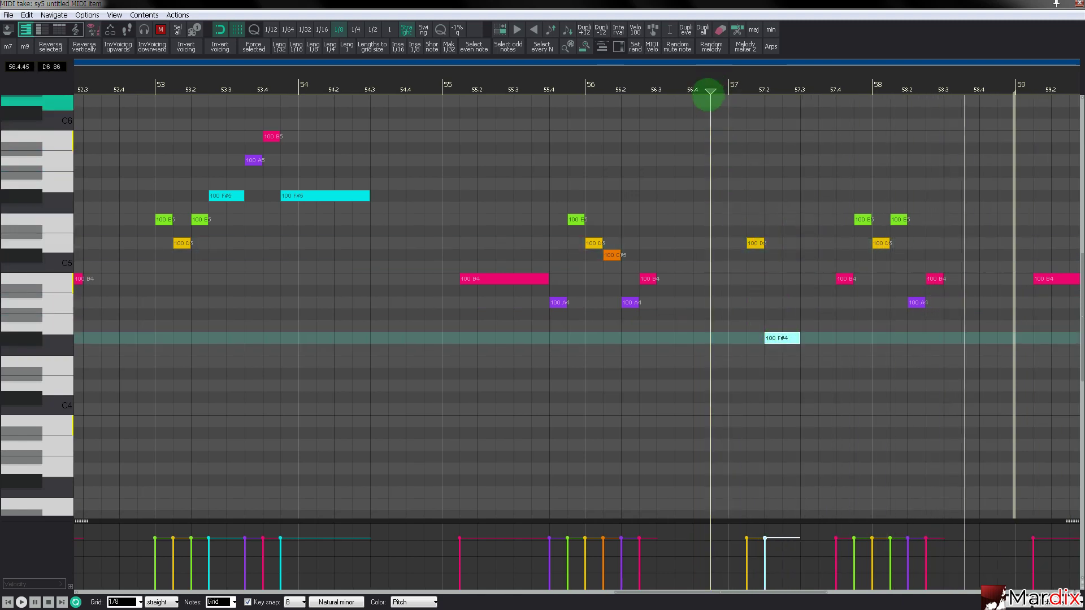
pyautogui.click(710, 92)
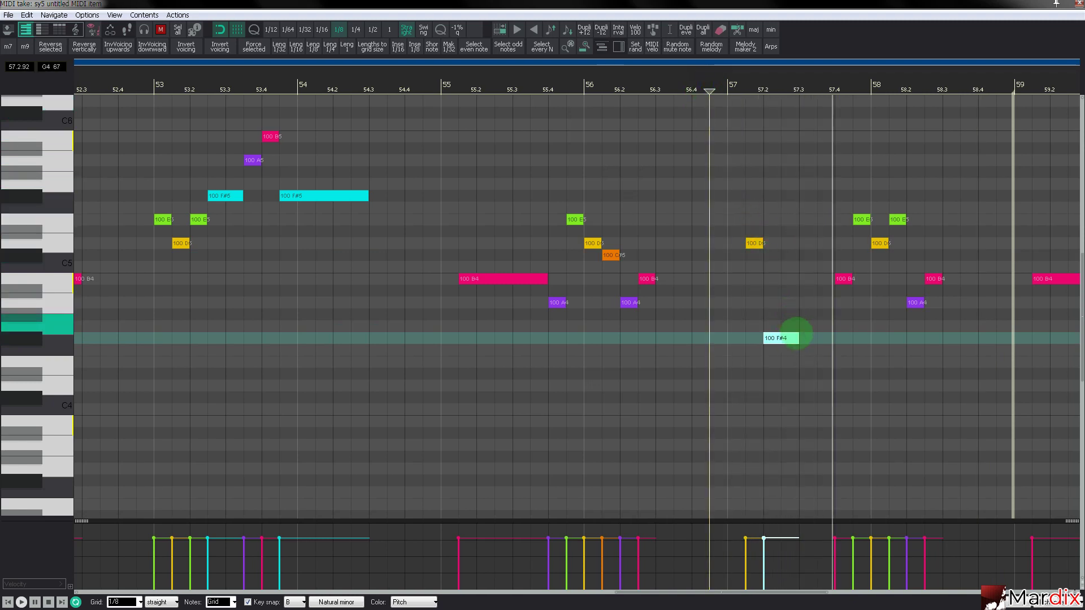
# Step: Add a quarter-note G4 on beat 3 of bar 57 after the F#4 and play the phrase
pyautogui.moveTo(797, 338); pyautogui.dragTo(802, 338)
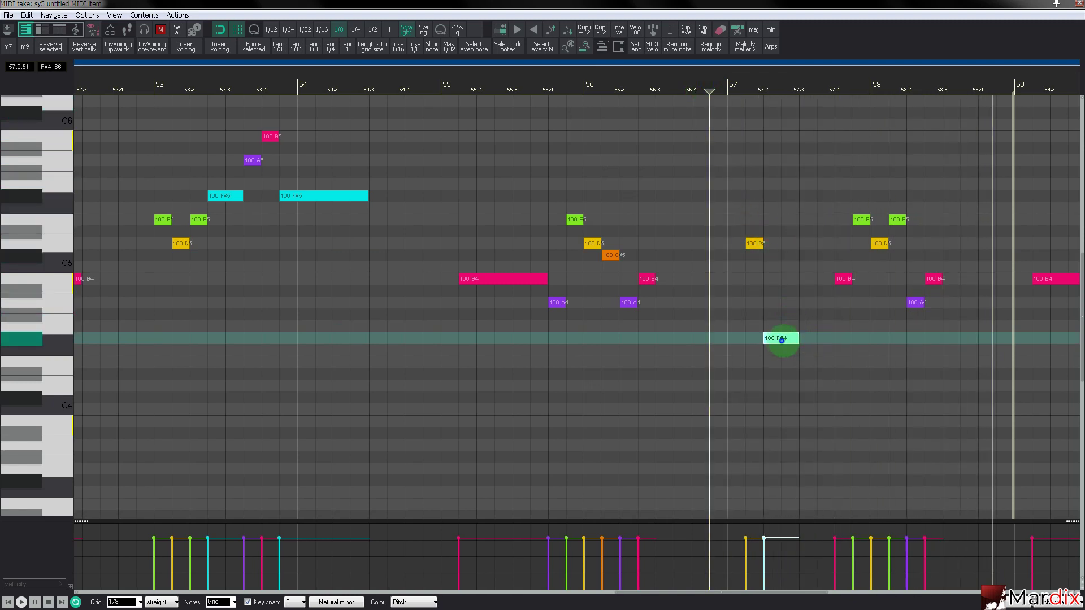
pyautogui.click(819, 327)
pyautogui.click(710, 89)
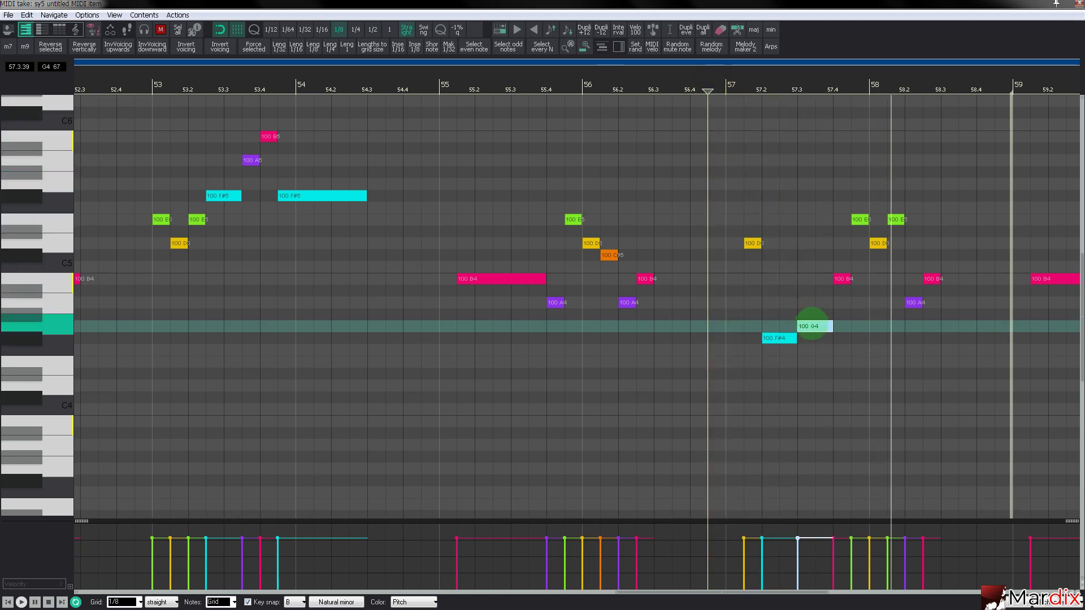
# Step: Raise the E5 on the second eighth of bar 58 to F#5 and play from bar 57
pyautogui.click(860, 219)
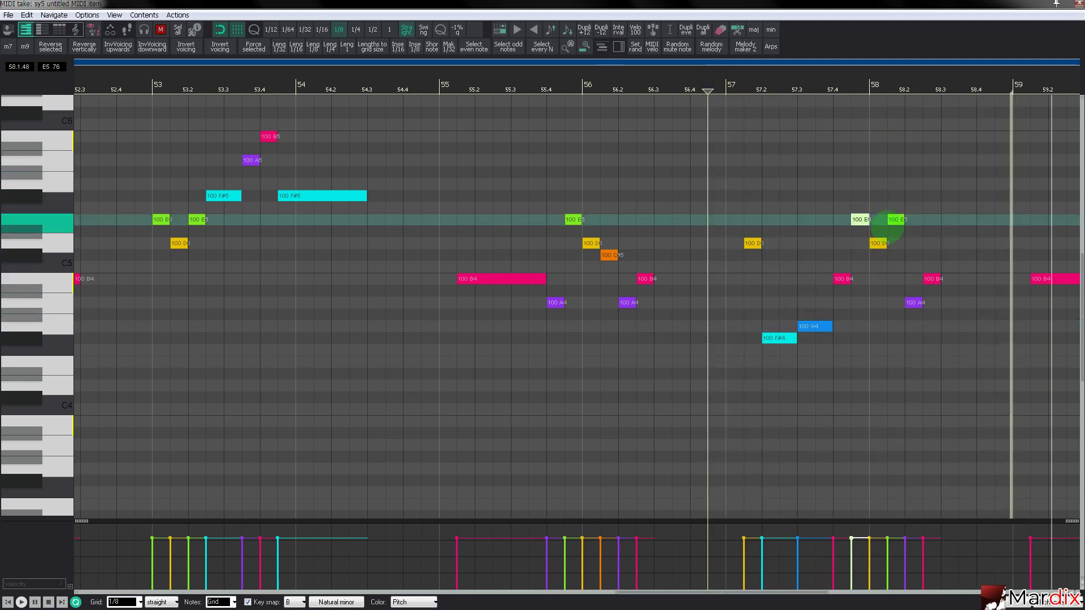
pyautogui.moveTo(897, 220); pyautogui.dragTo(895, 196)
pyautogui.click(759, 90)
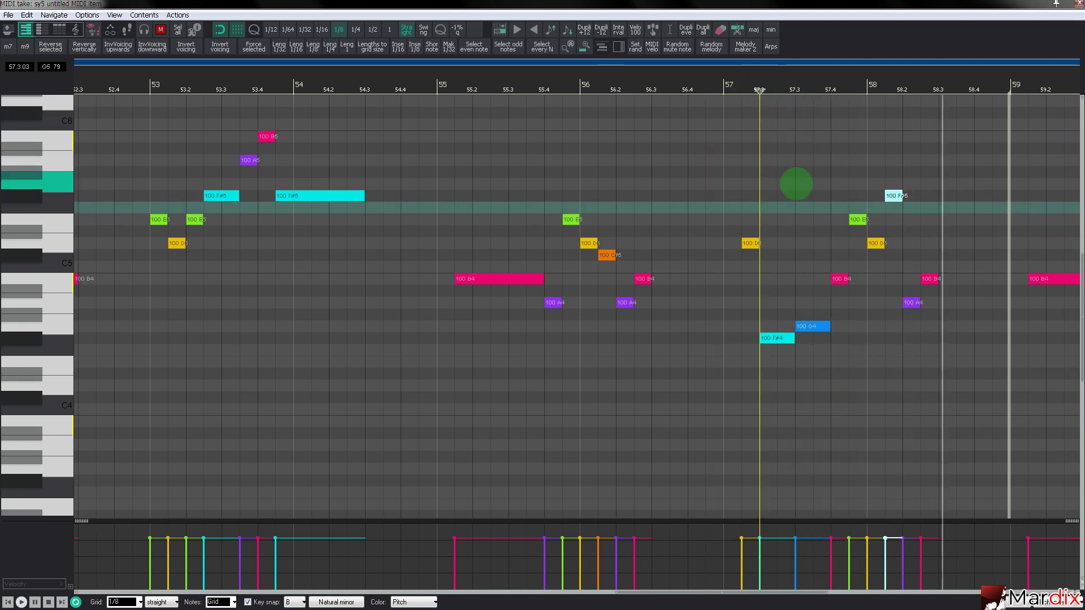
# Step: Try the long F#5 at the end of bar 53 an octave lower on F#4 and play from bar 53
pyautogui.hotkey('ctrl', 'pagedown')
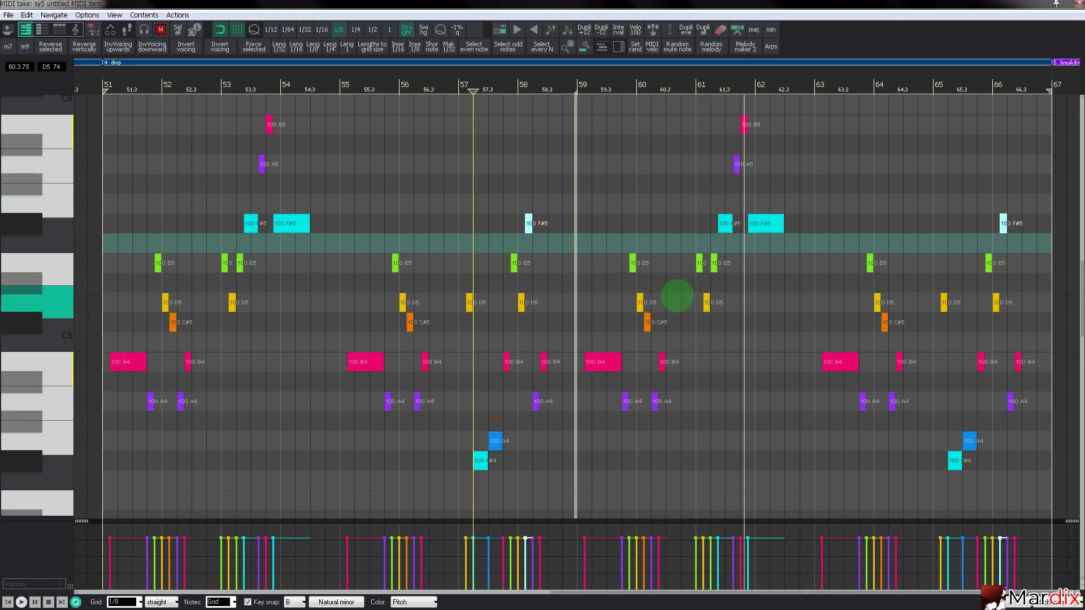
pyautogui.scroll(3, 305, 252)
pyautogui.click(287, 223)
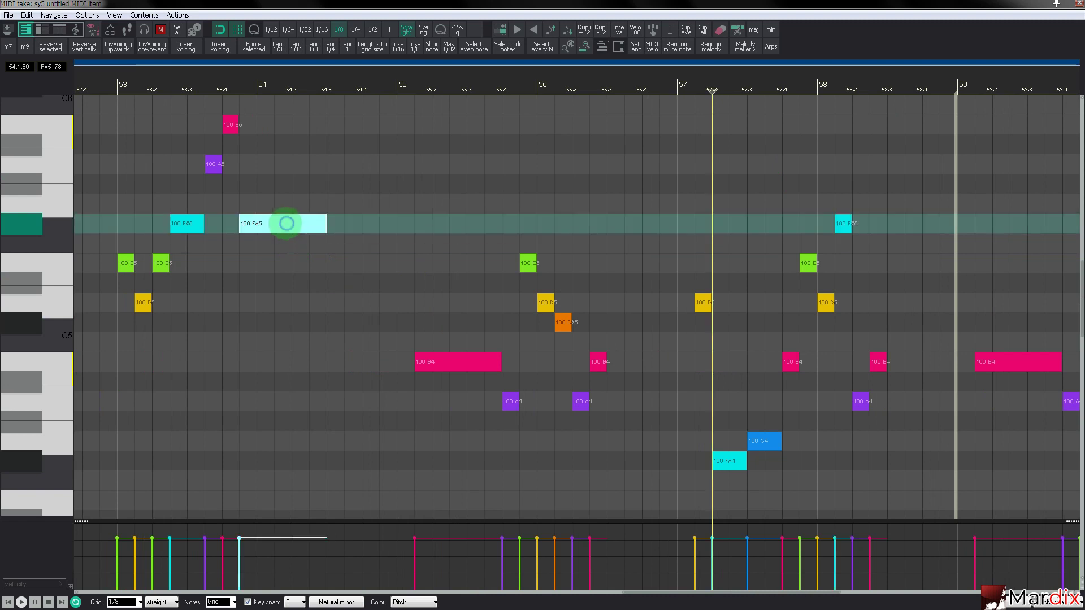
pyautogui.hotkey('ctrl', 'Down')
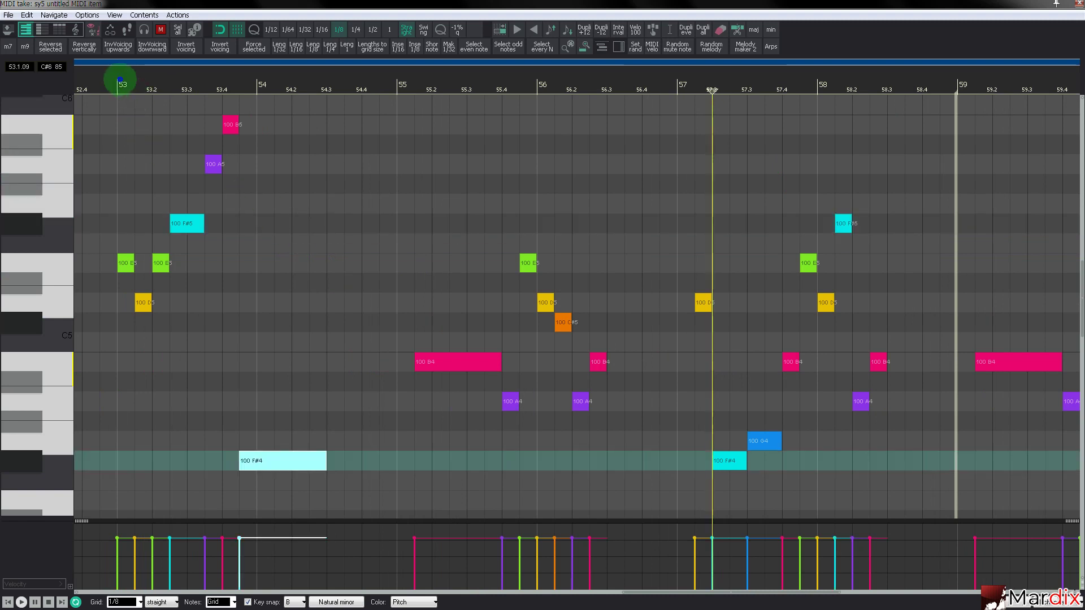
pyautogui.click(116, 84)
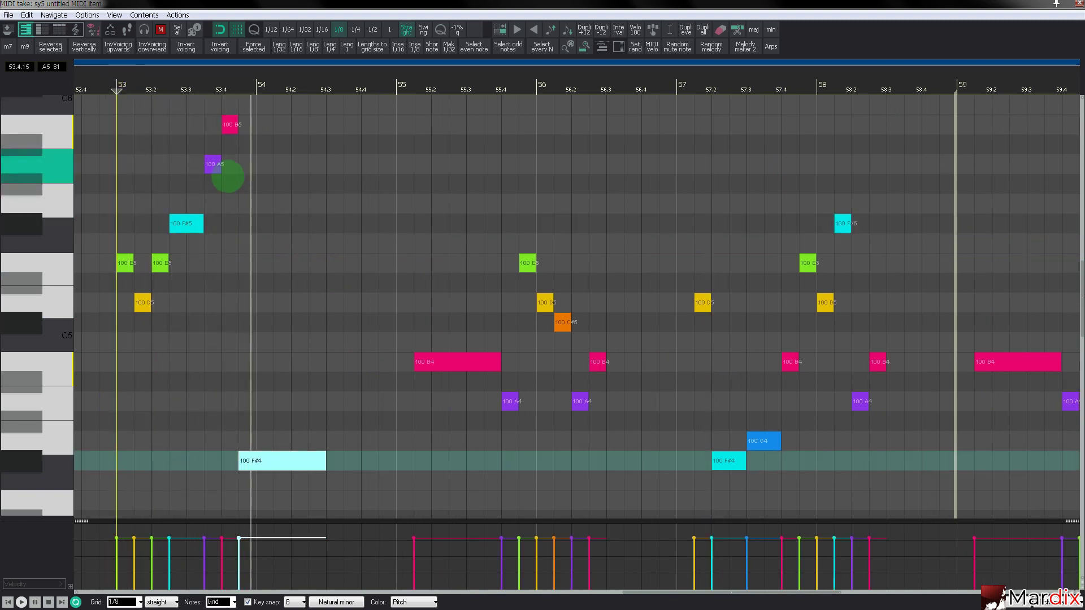
pyautogui.hotkey('ctrl', 'Up')
# Step: Lower the B5 at the end of bar 53 to B4 and try the following long F#5 on F#4 during playback
pyautogui.click(229, 130)
pyautogui.hotkey('ctrl', 'Down')
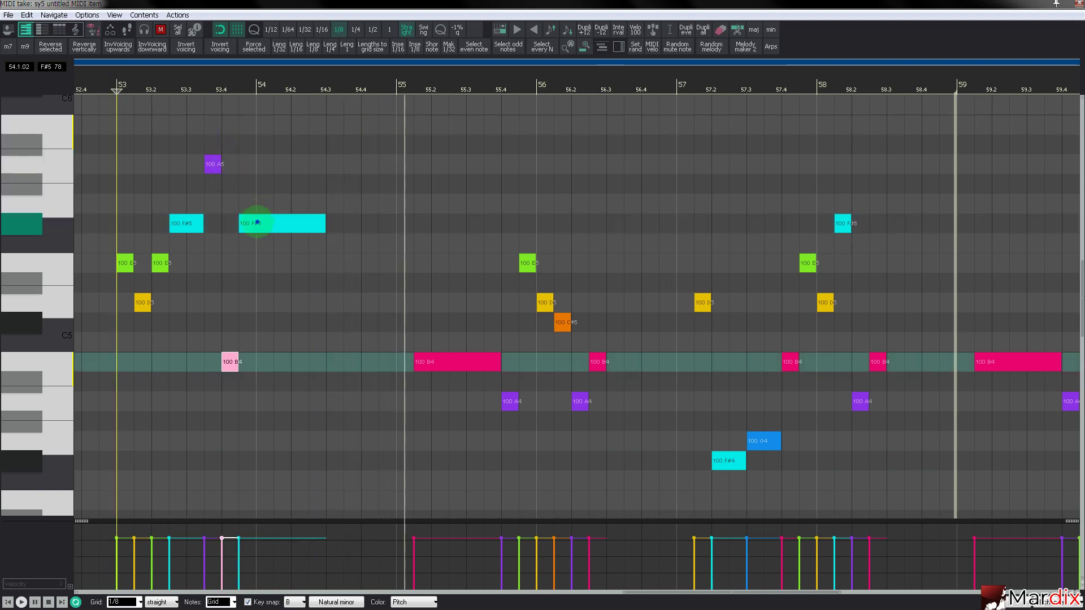
pyautogui.click(256, 222)
pyautogui.hotkey('ctrl', 'Down')
pyautogui.press('space')
pyautogui.press('Right')
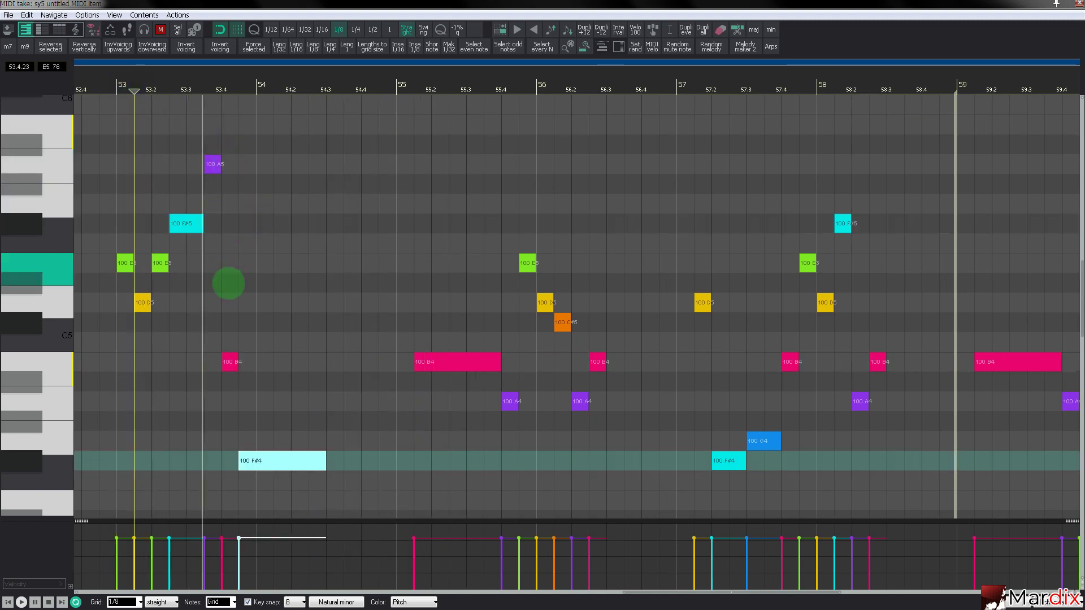
pyautogui.hotkey('ctrl', 'Up')
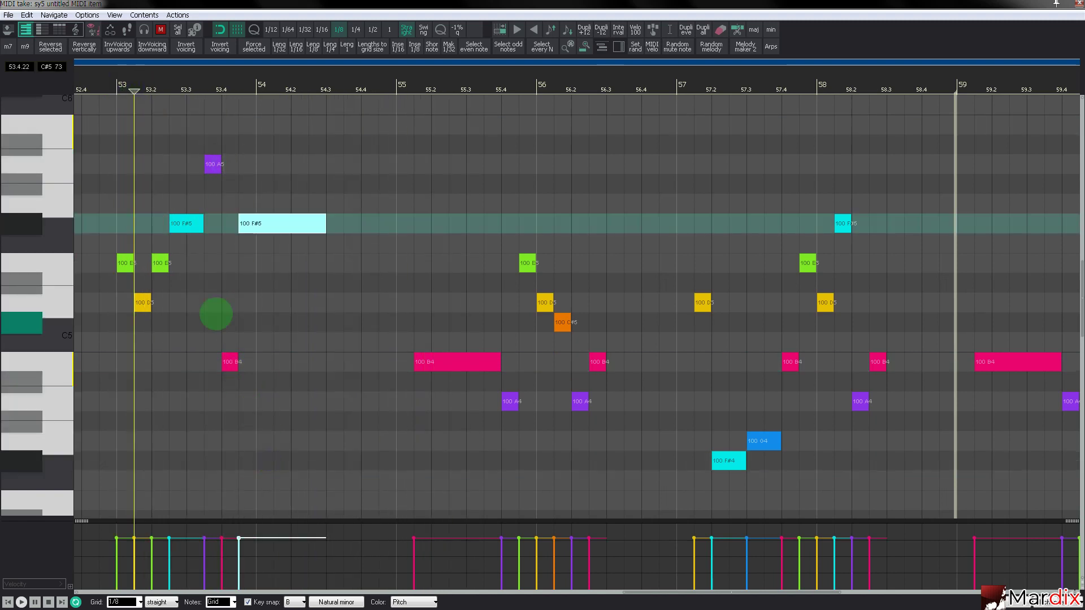
pyautogui.press('Left')
# Step: Lower the E5 at the start of bar 53 to C#5 and play the melody from just before bar 51
pyautogui.hotkey('ctrl', 'pagedown')
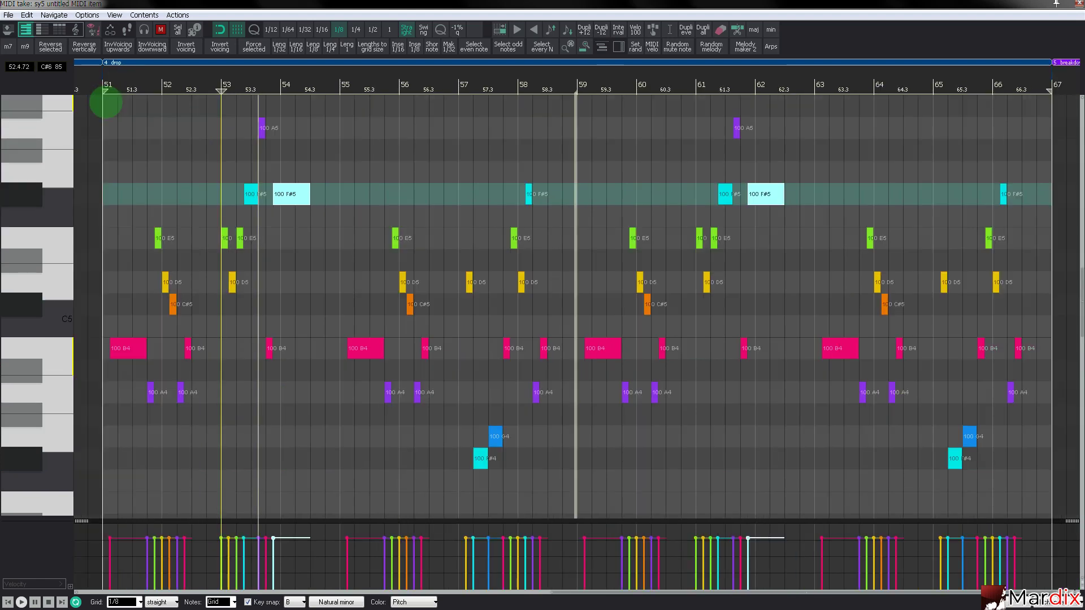
pyautogui.scroll(3, 300, 237)
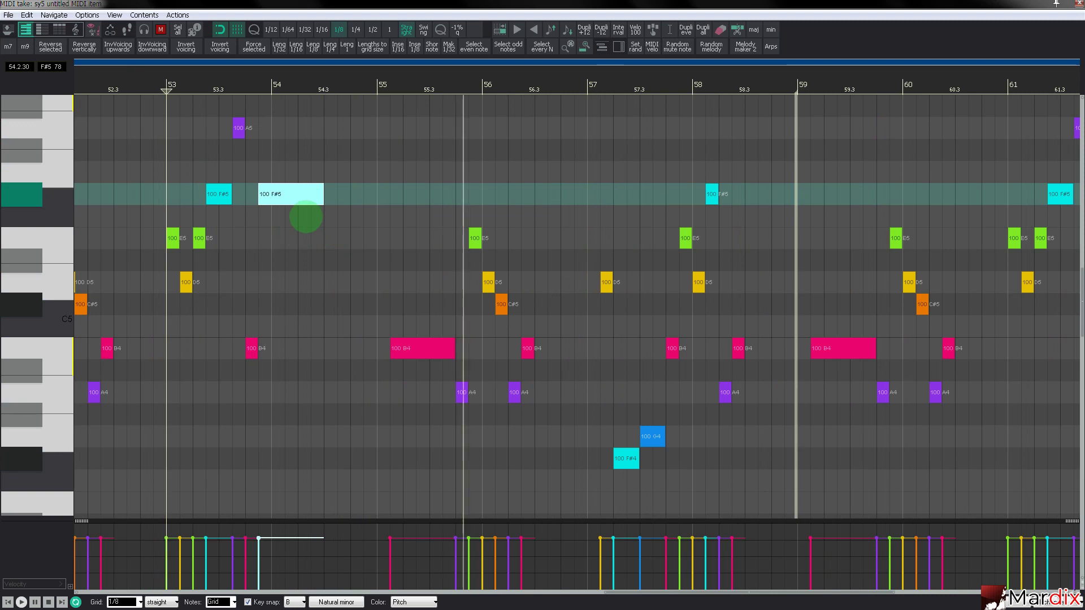
pyautogui.scroll(-3, 404, 325)
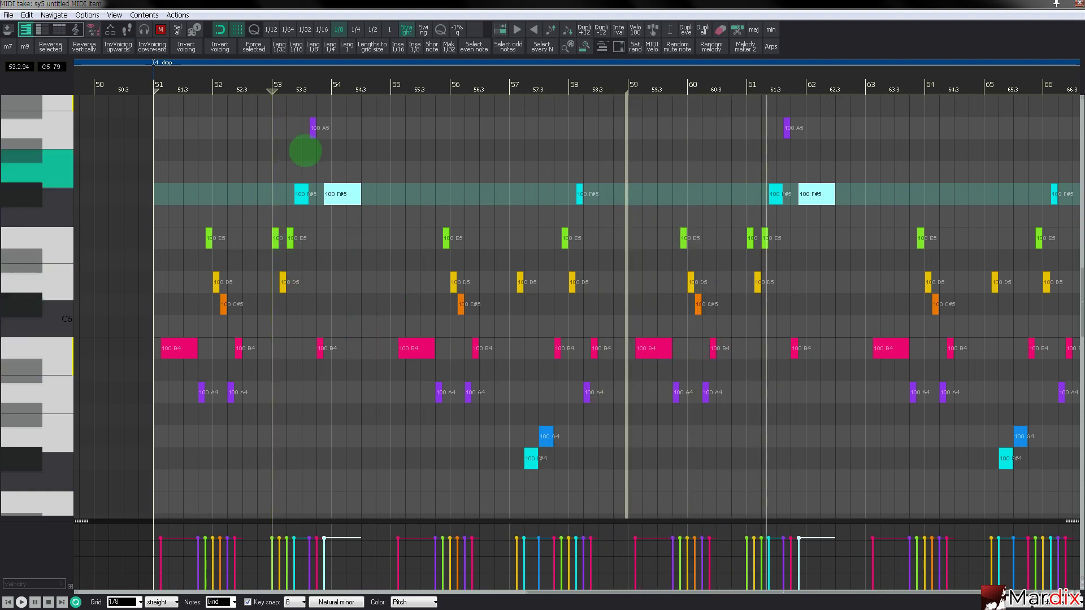
pyautogui.scroll(3, 279, 228)
pyautogui.moveTo(275, 238); pyautogui.dragTo(274, 304)
pyautogui.click(225, 89)
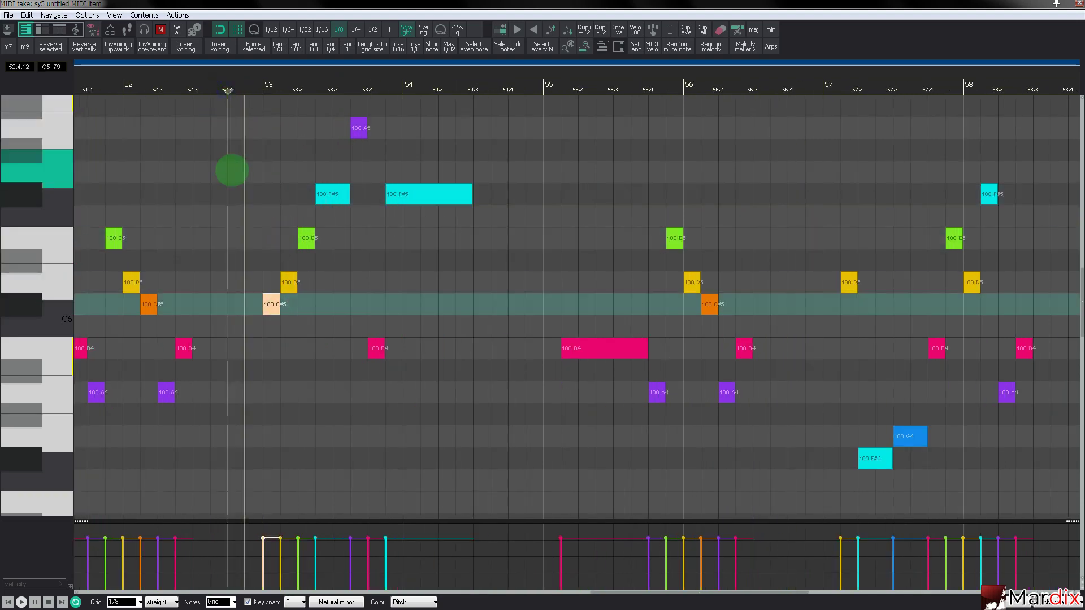
pyautogui.scroll(-2, 255, 237)
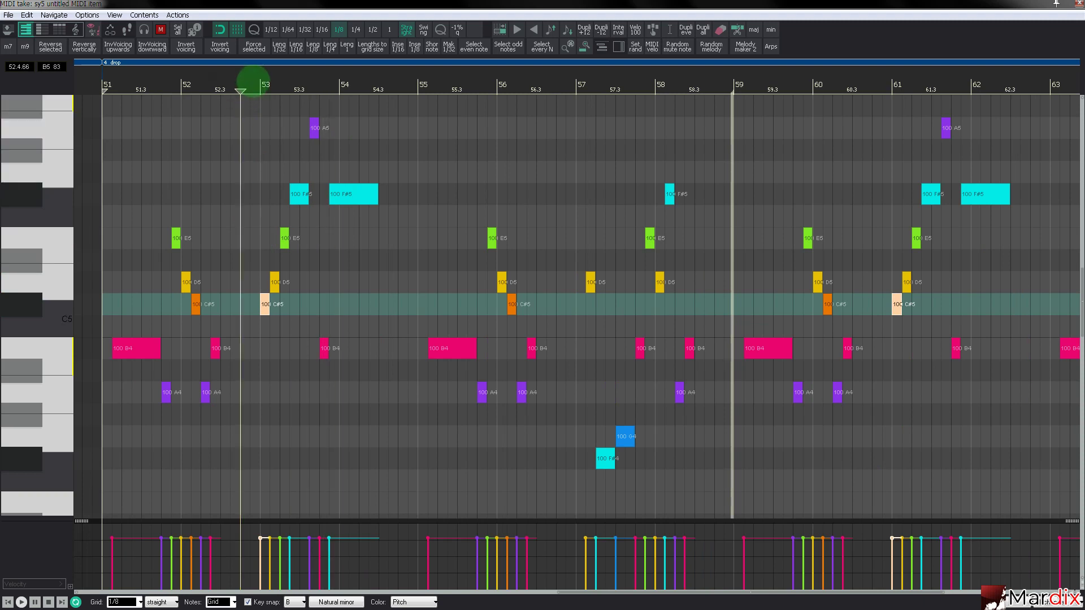
pyautogui.moveTo(255, 84); pyautogui.dragTo(292, 89)
pyautogui.click(123, 82)
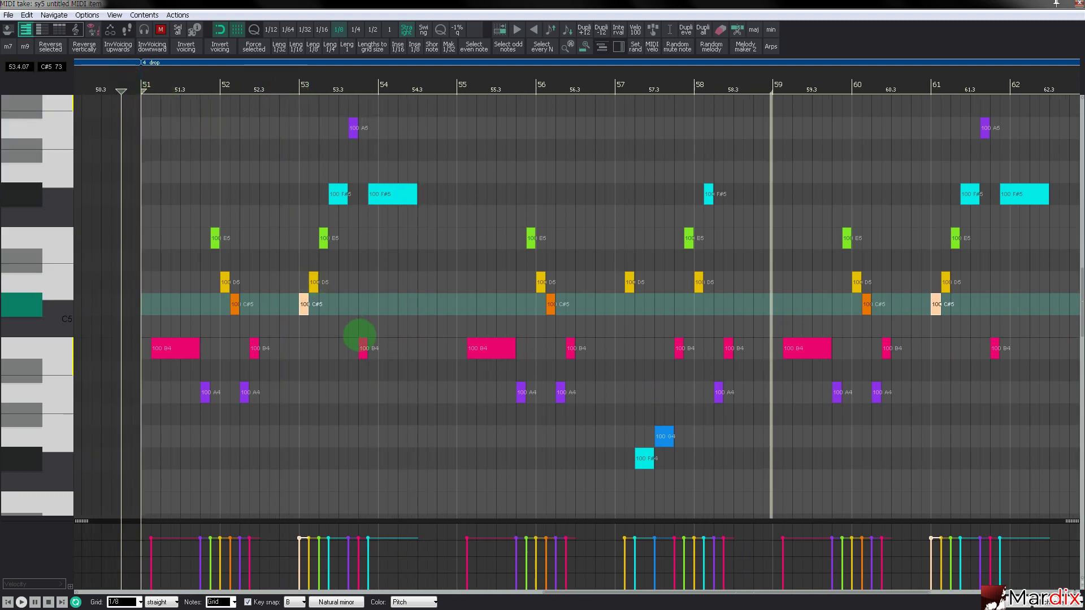
# Step: Raise the B4 at the end of bar 53 to B5 and listen through the looped melody
pyautogui.click(363, 344)
pyautogui.hotkey('shift', 'Up')
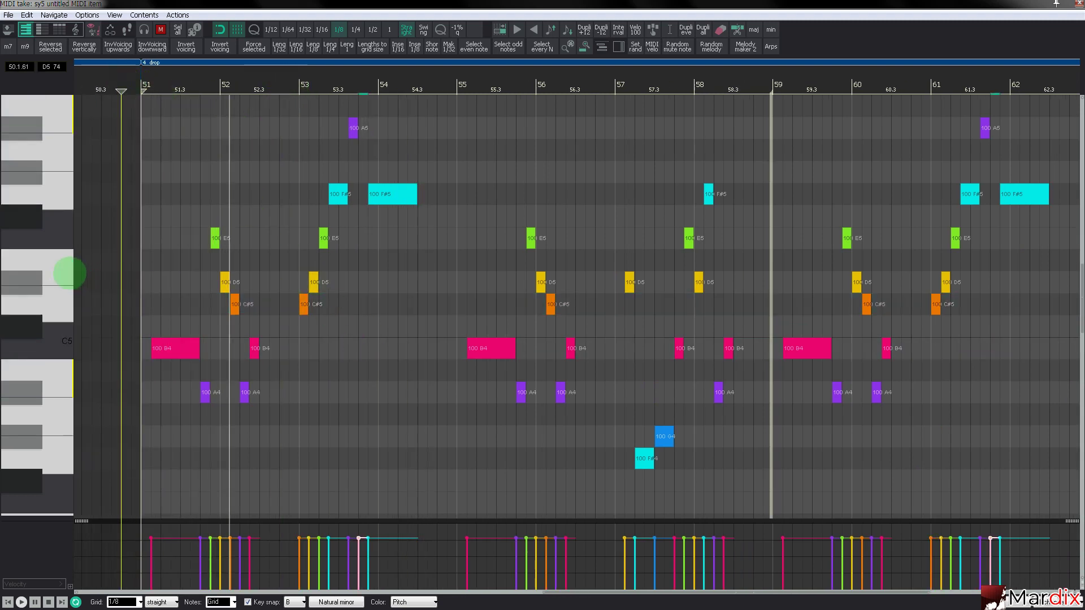
pyautogui.scroll(2, 70, 274)
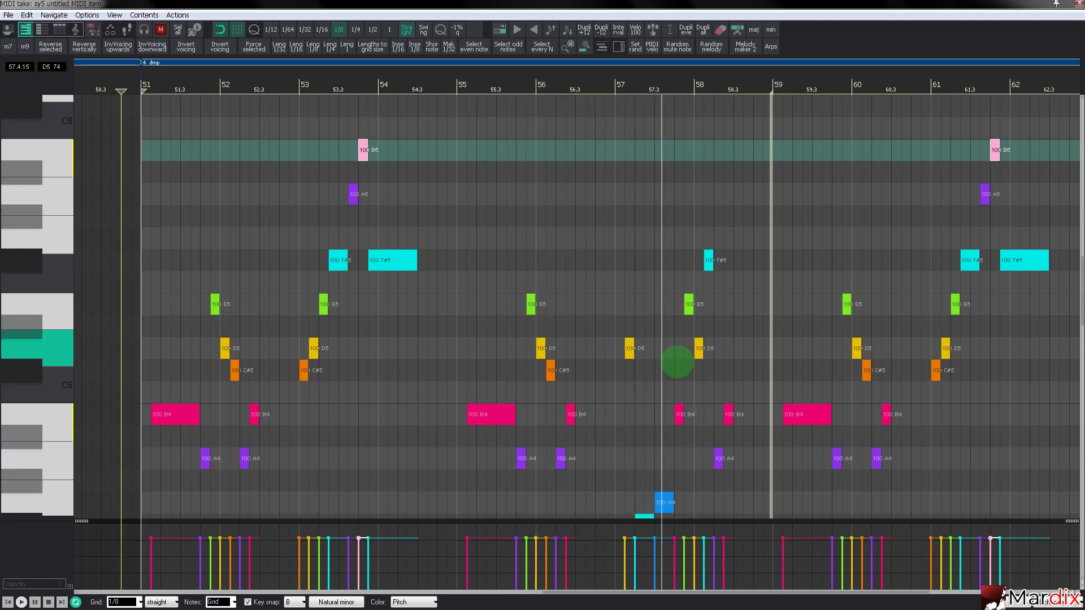
pyautogui.scroll(-4, 677, 353)
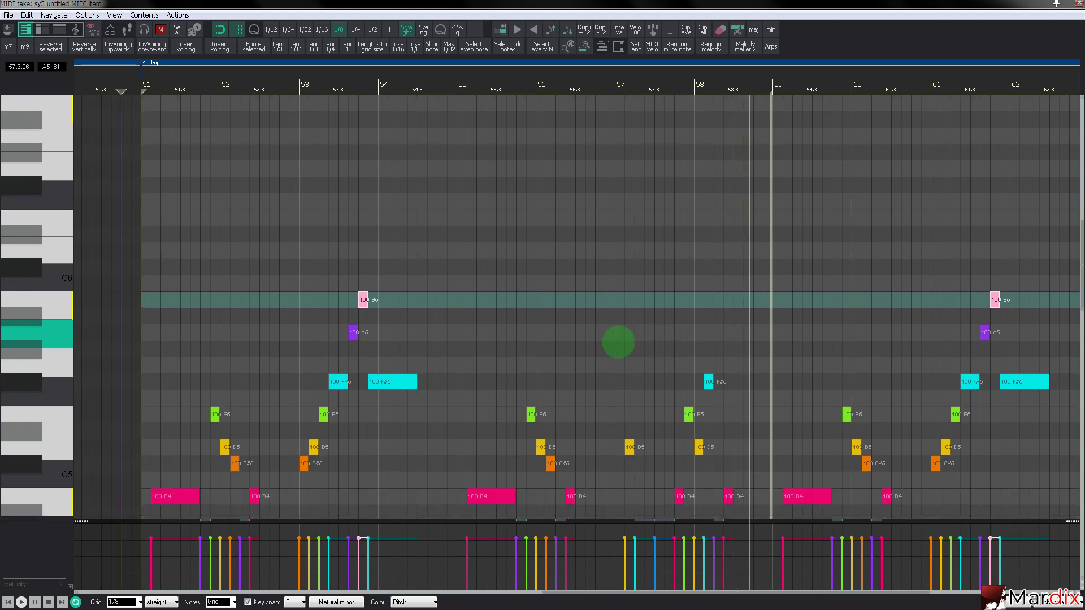
pyautogui.scroll(-3, 35, 321)
pyautogui.scroll(-1, 44, 320)
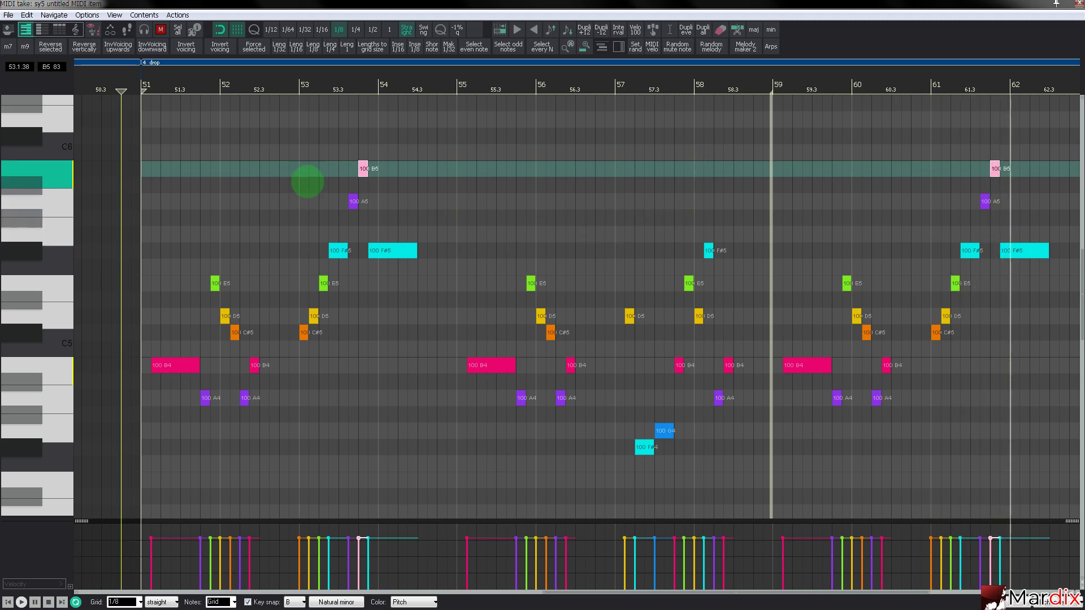
pyautogui.moveTo(371, 77); pyautogui.dragTo(376, 77)
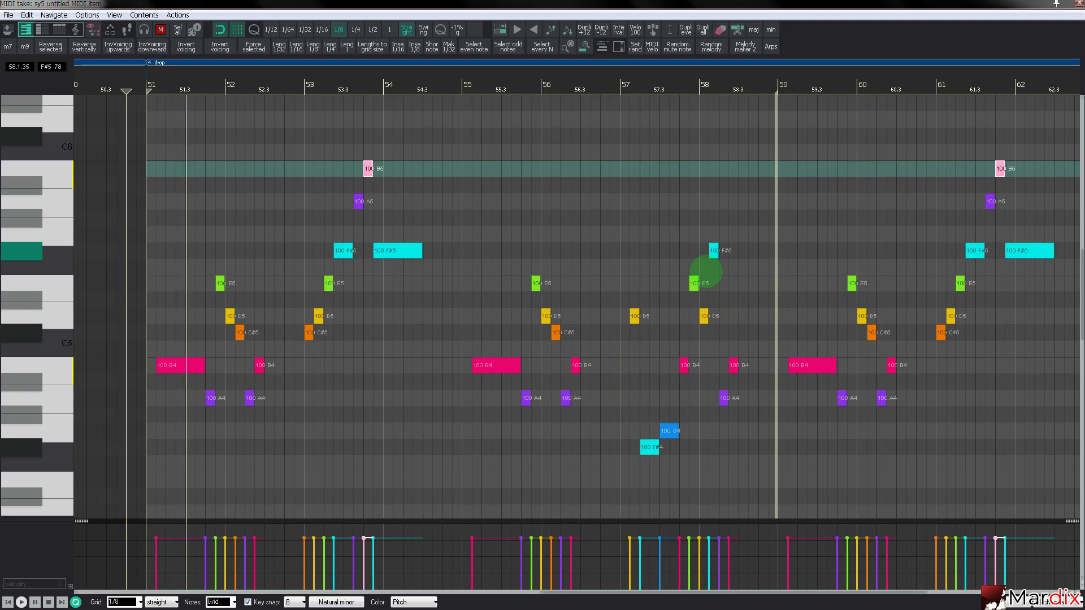
# Step: Return to the arrangement, reopen the sy5 MIDI item in the second drop, and play from just before bar 51
pyautogui.press('Escape')
pyautogui.moveTo(613, 283); pyautogui.dragTo(831, 300)
pyautogui.doubleClick(685, 274)
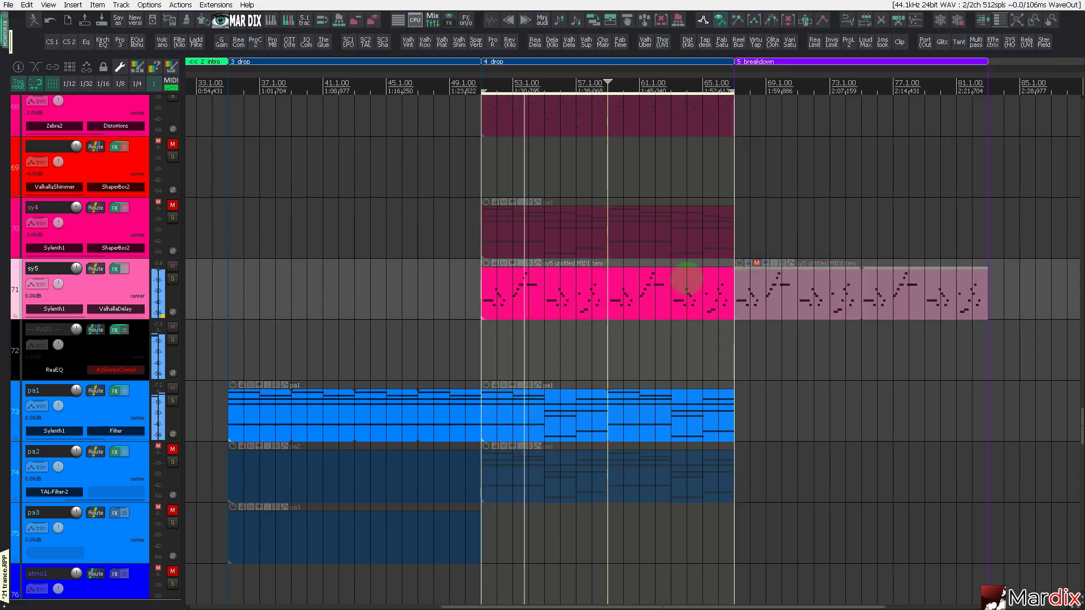
pyautogui.click(466, 80)
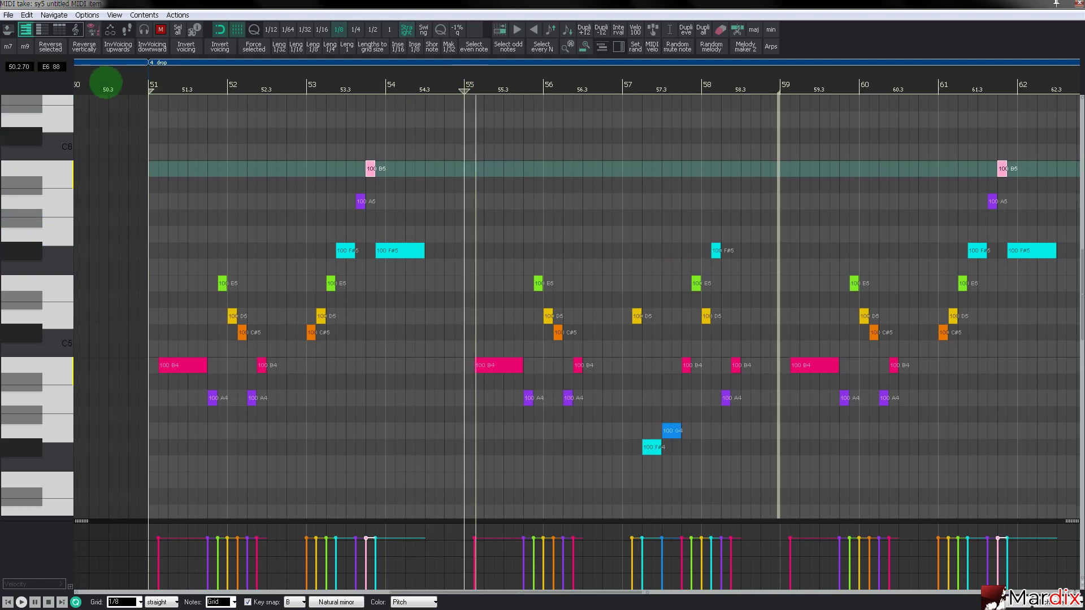
pyautogui.hscroll(-1, 113, 88)
pyautogui.scroll(3, 173, 153)
pyautogui.click(120, 89)
# Step: Delete all melody notes in bars 53 to 58, keeping only the opening phrase in bars 51 and 52
pyautogui.click(396, 340)
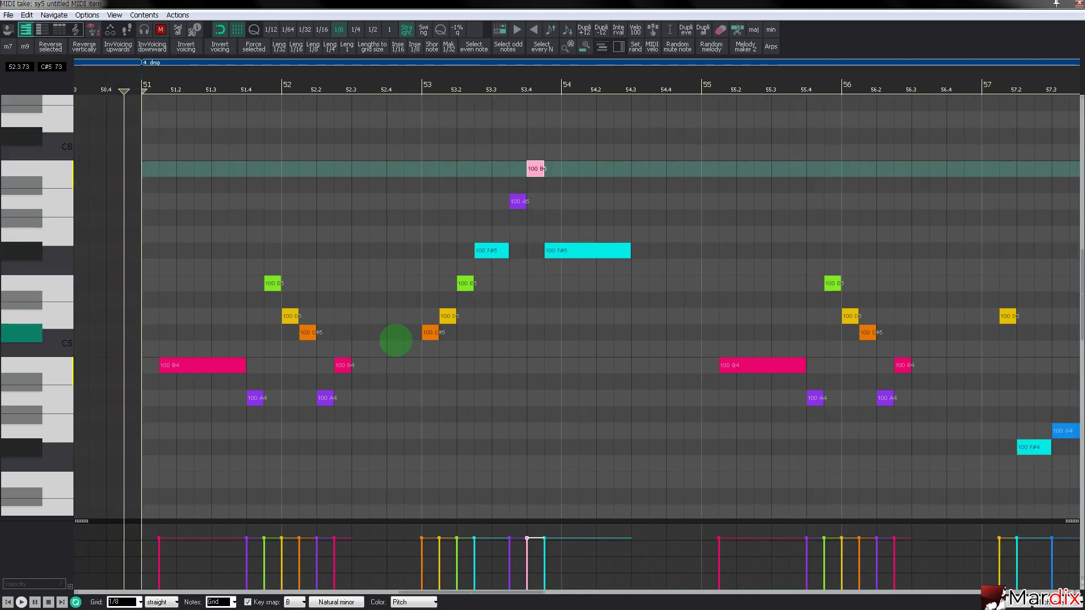
pyautogui.moveTo(428, 329)
pyautogui.mouseDown()
pyautogui.moveTo(579, 249)
pyautogui.moveTo(548, 223)
pyautogui.moveTo(536, 167)
pyautogui.moveTo(523, 194)
pyautogui.moveTo(555, 247)
pyautogui.mouseUp()
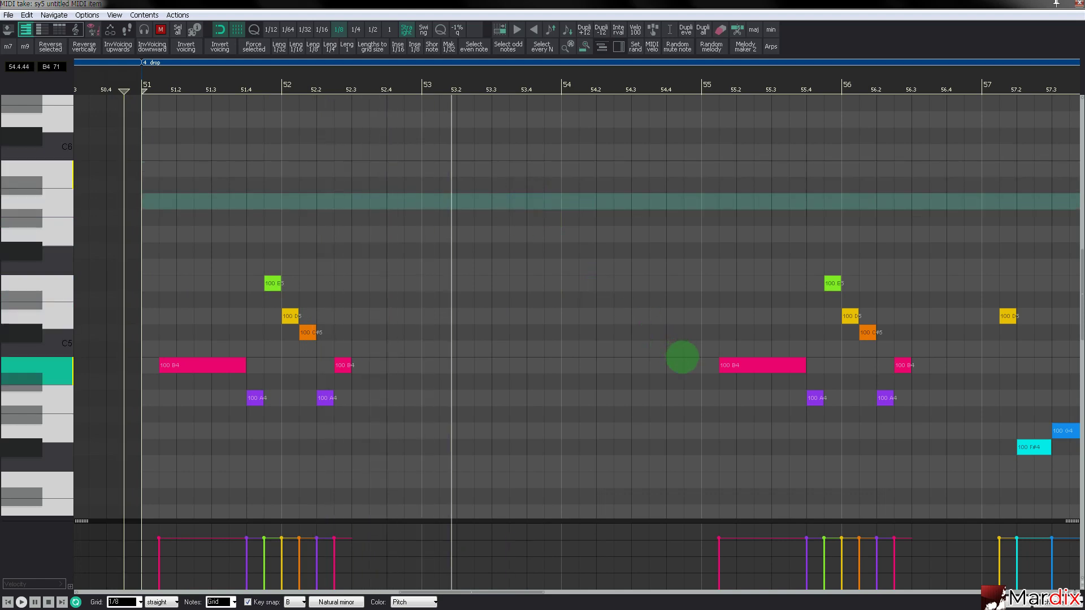
pyautogui.click(684, 360)
pyautogui.press('Delete')
pyautogui.scroll(-5, 647, 336)
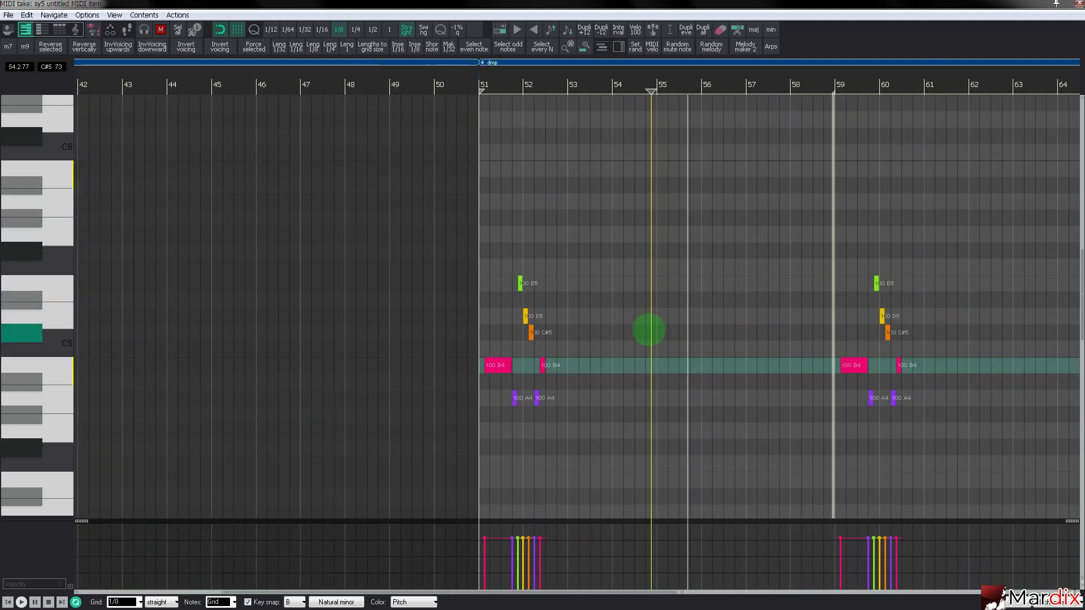
# Step: Set the grid to 1, shorten the item's loop to end at bar 55, and copy the opening phrase to bar 53
pyautogui.moveTo(612, 82); pyautogui.dragTo(520, 81)
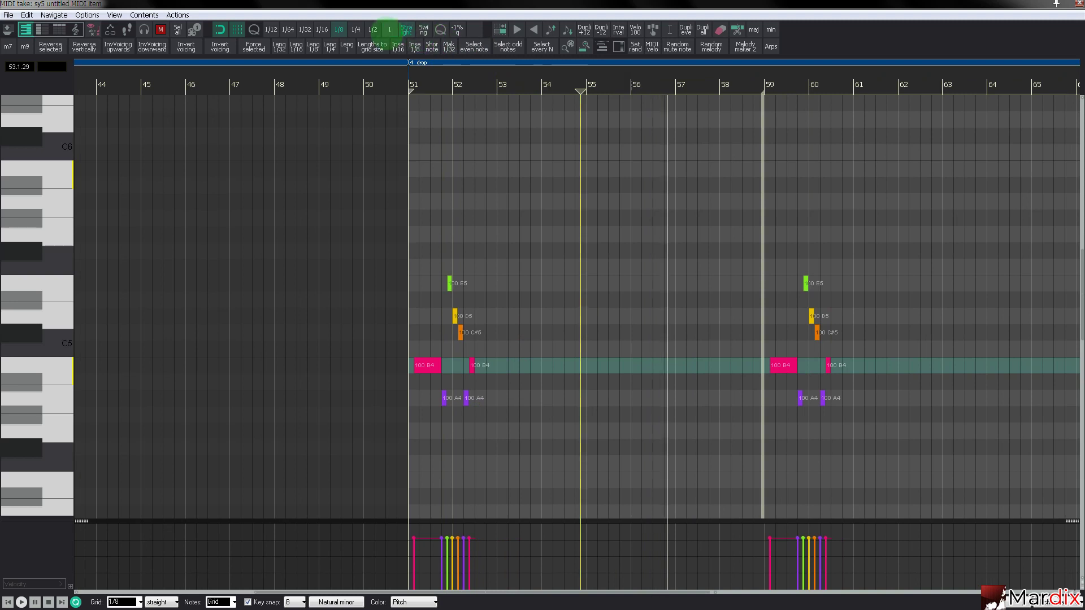
pyautogui.click(389, 30)
pyautogui.moveTo(762, 228); pyautogui.dragTo(589, 248)
pyautogui.scroll(3, 511, 257)
pyautogui.click(341, 363)
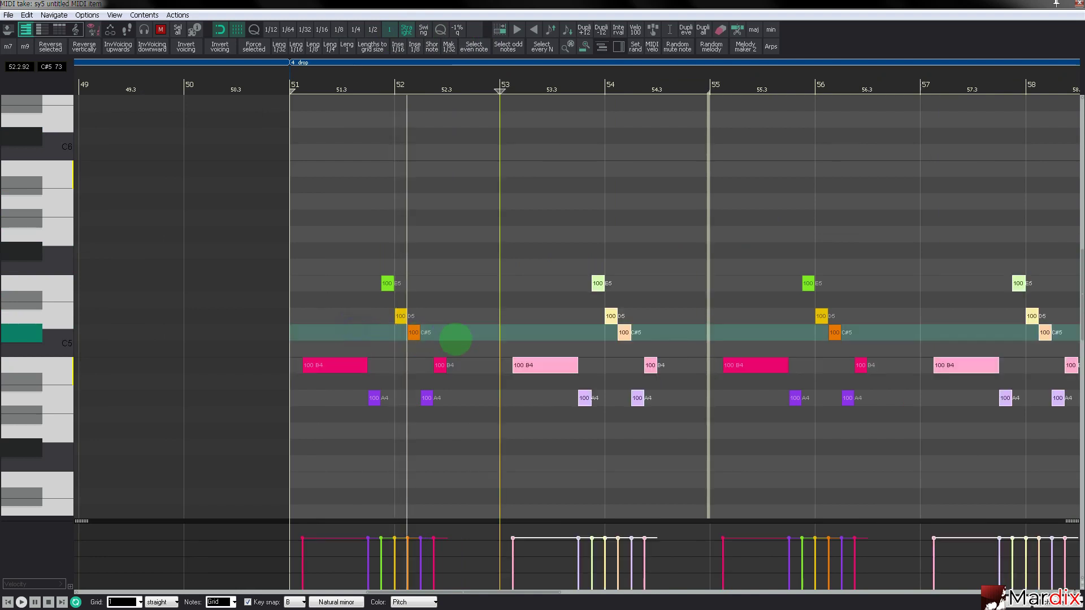
pyautogui.scroll(2, 572, 353)
pyautogui.scroll(-1, 573, 351)
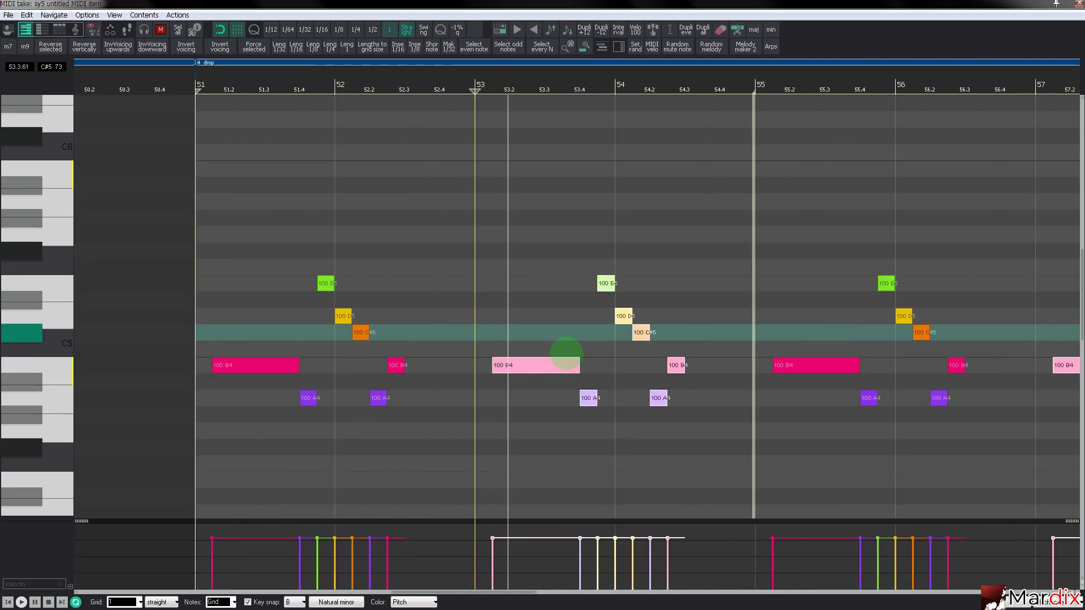
# Step: Transpose the copied phrase in bars 53 and 54 up to start on D5, set the grid to 1/16, and play
pyautogui.moveTo(564, 356); pyautogui.dragTo(548, 343)
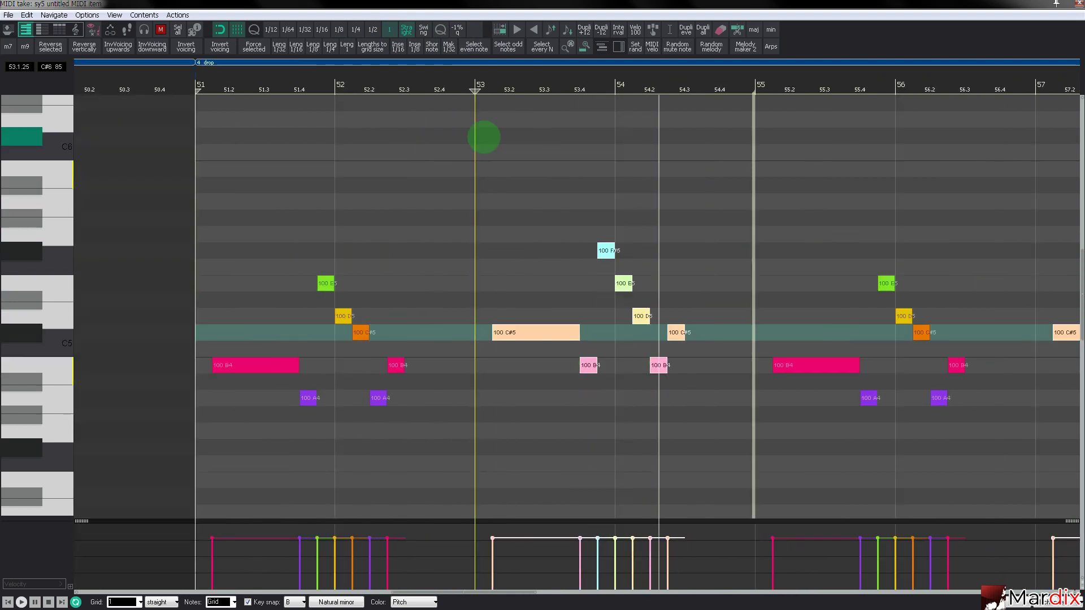
pyautogui.click(322, 29)
pyautogui.press('Up')
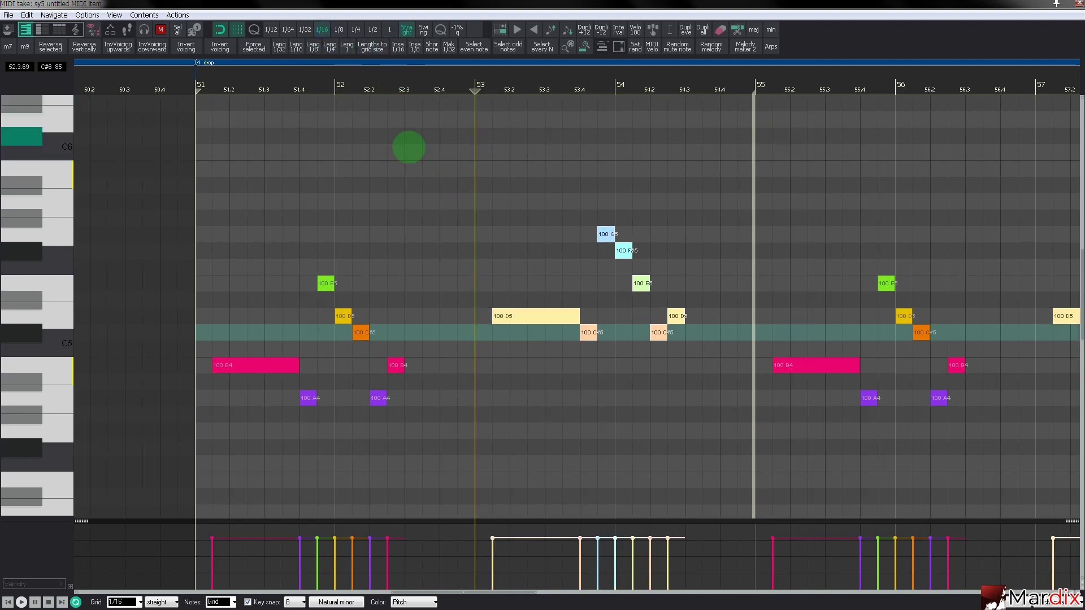
pyautogui.click(291, 87)
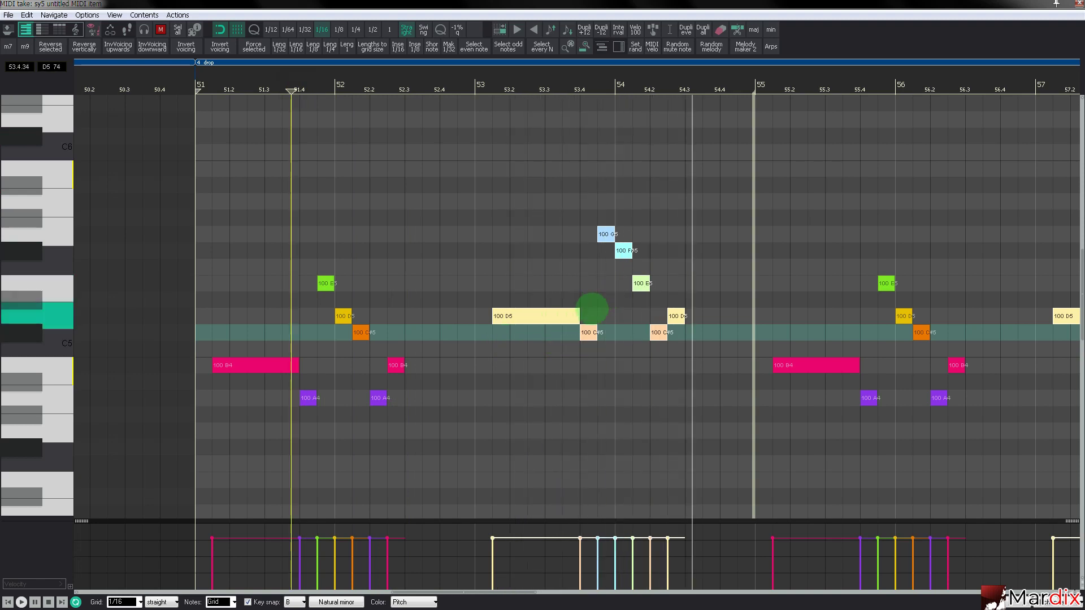
# Step: Lower the C#5 after the long D5 in bar 53 and the C#5 in bar 54 to B4
pyautogui.click(588, 332)
pyautogui.press('Down')
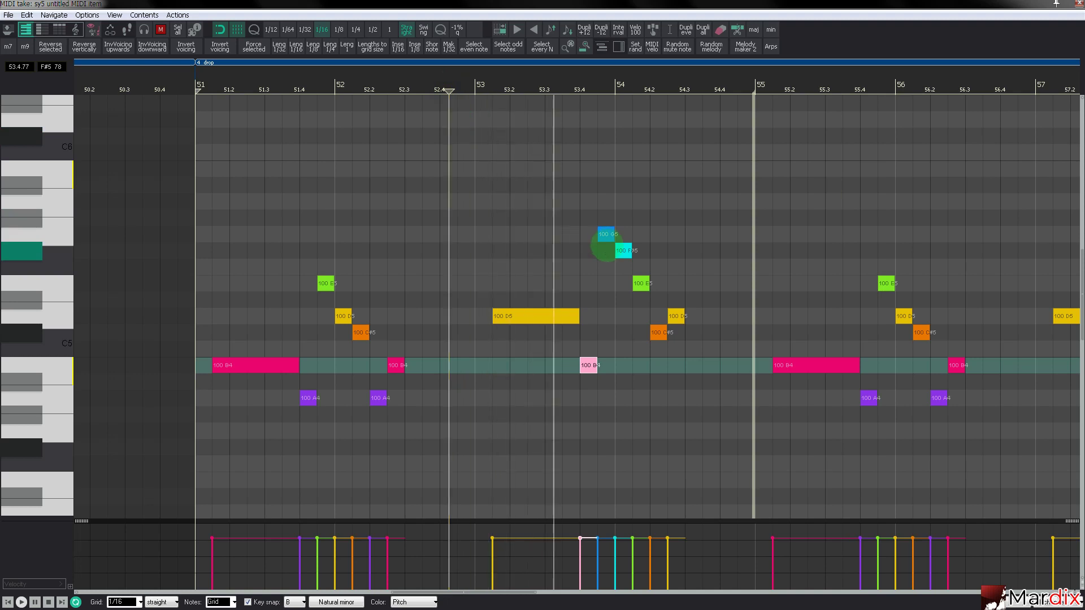
pyautogui.click(659, 333)
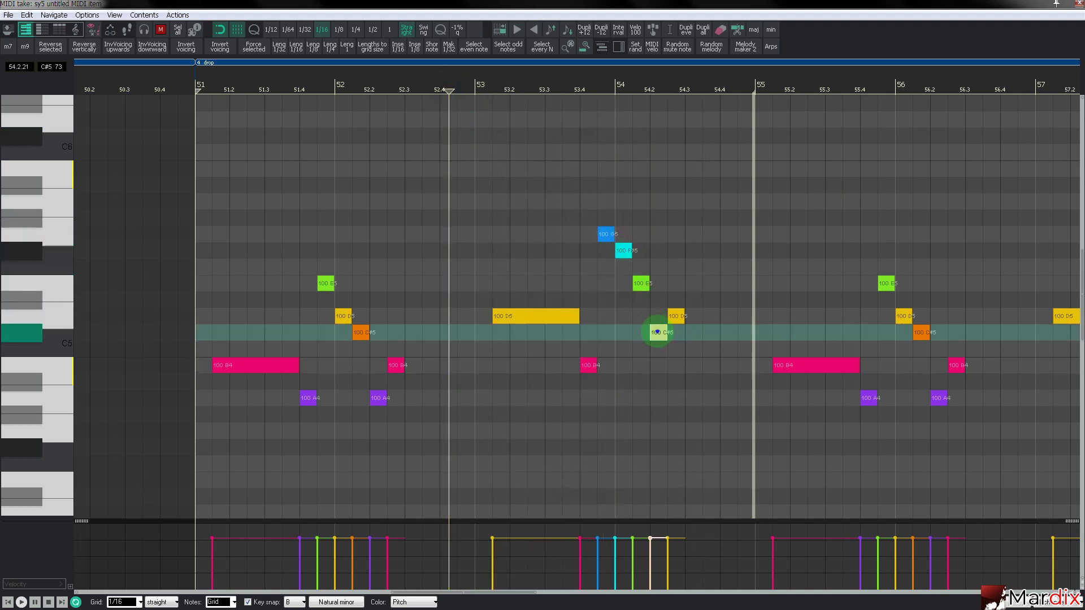
pyautogui.press('Down')
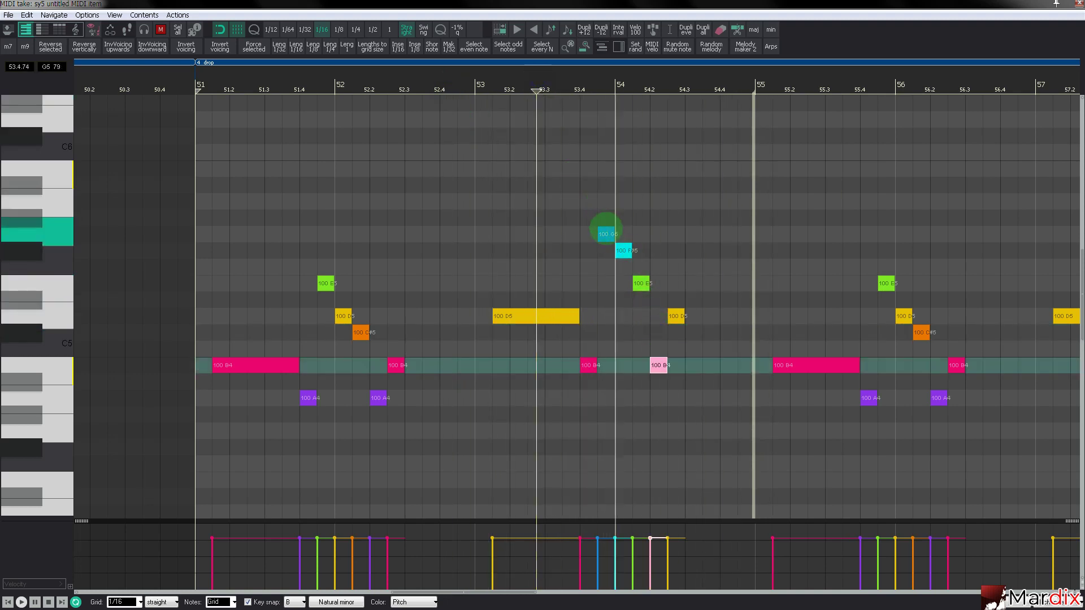
# Step: Raise the G5 at the end of bar 53 to A5, lower the last D5 in bar 54 to C#5, and play
pyautogui.click(606, 234)
pyautogui.press('Up')
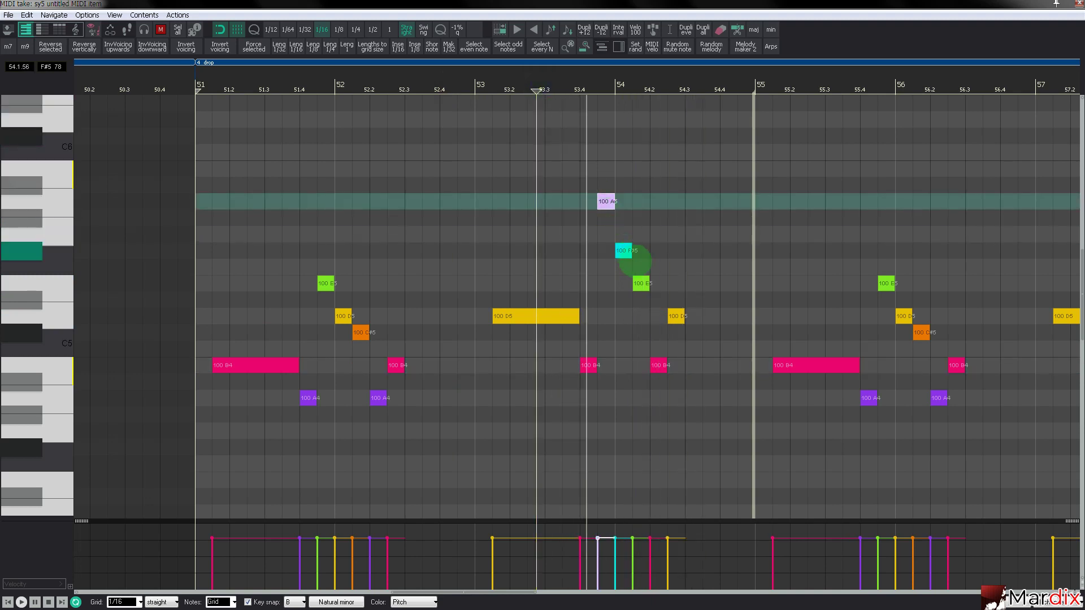
pyautogui.click(641, 283)
pyautogui.click(675, 316)
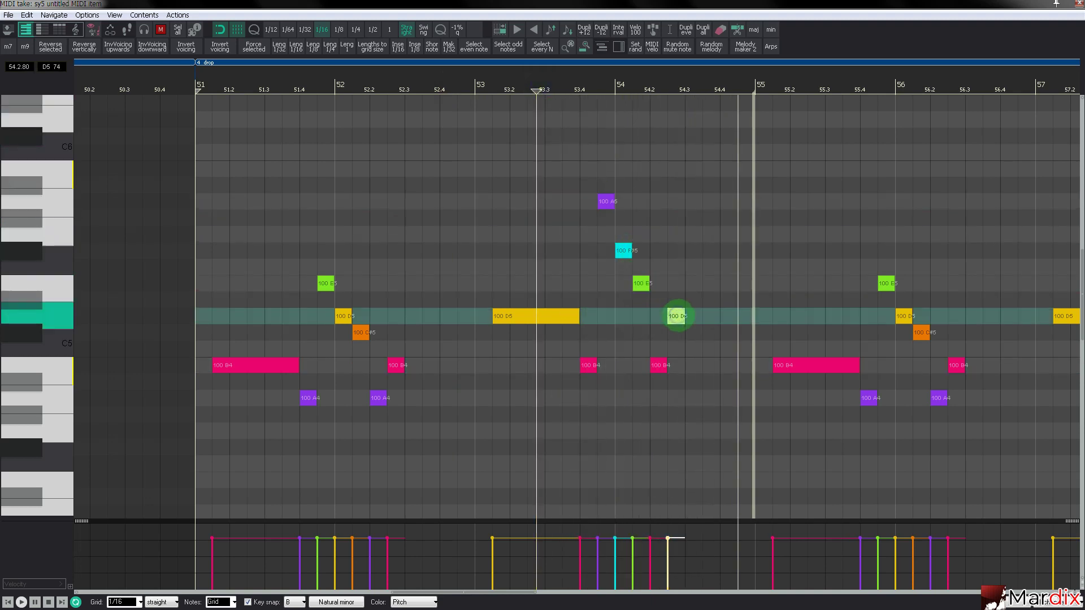
pyautogui.press('Down')
pyautogui.click(526, 79)
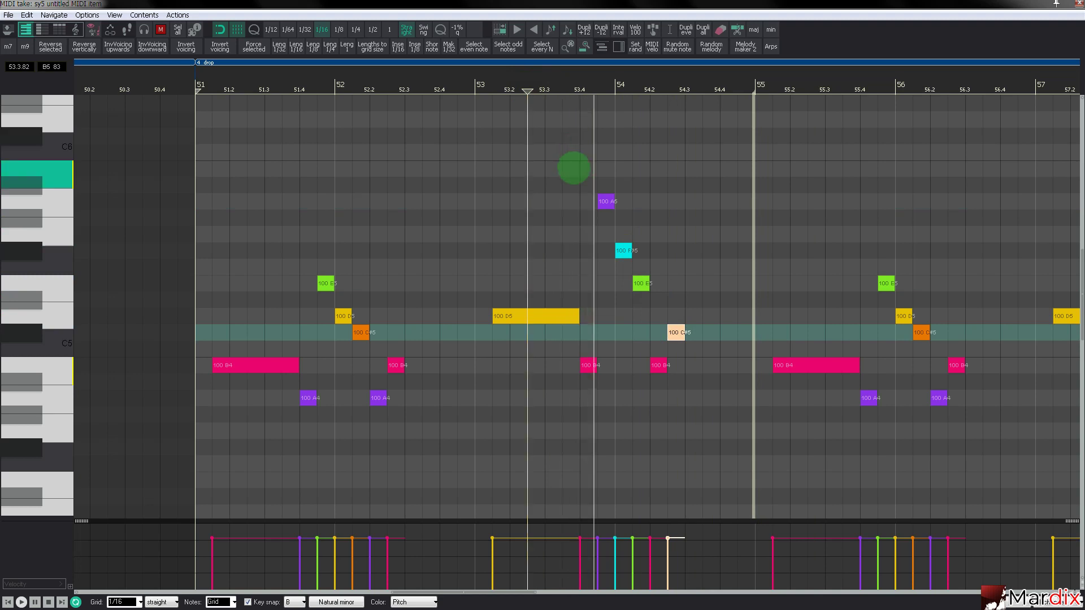
# Step: Lower the last note in bar 54 from the melody's end to G4 and replay bars 53 and 54
pyautogui.press('Down')
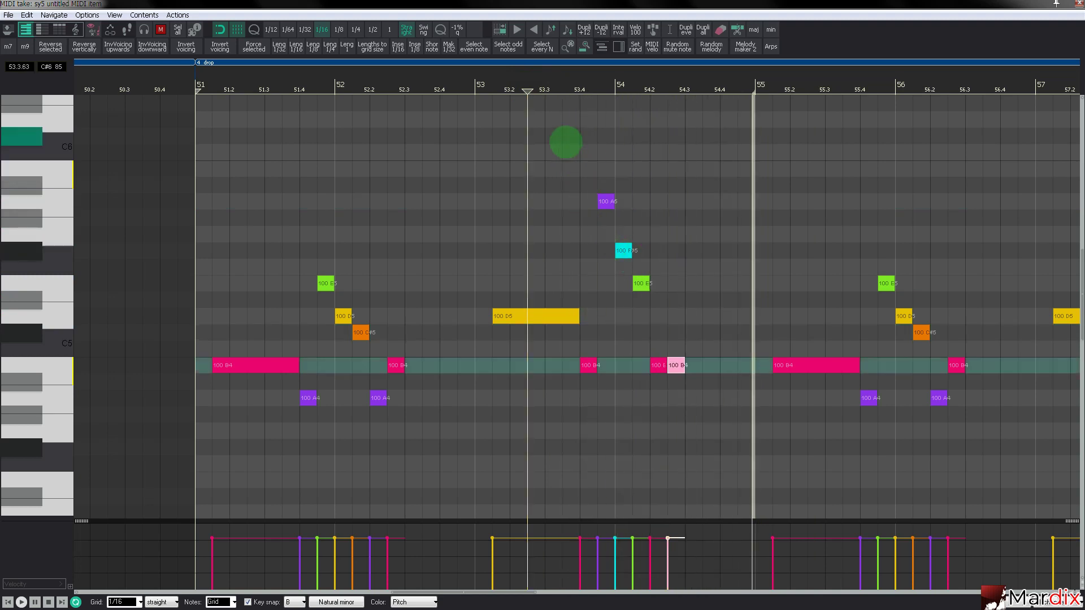
pyautogui.press('Down')
pyautogui.click(546, 88)
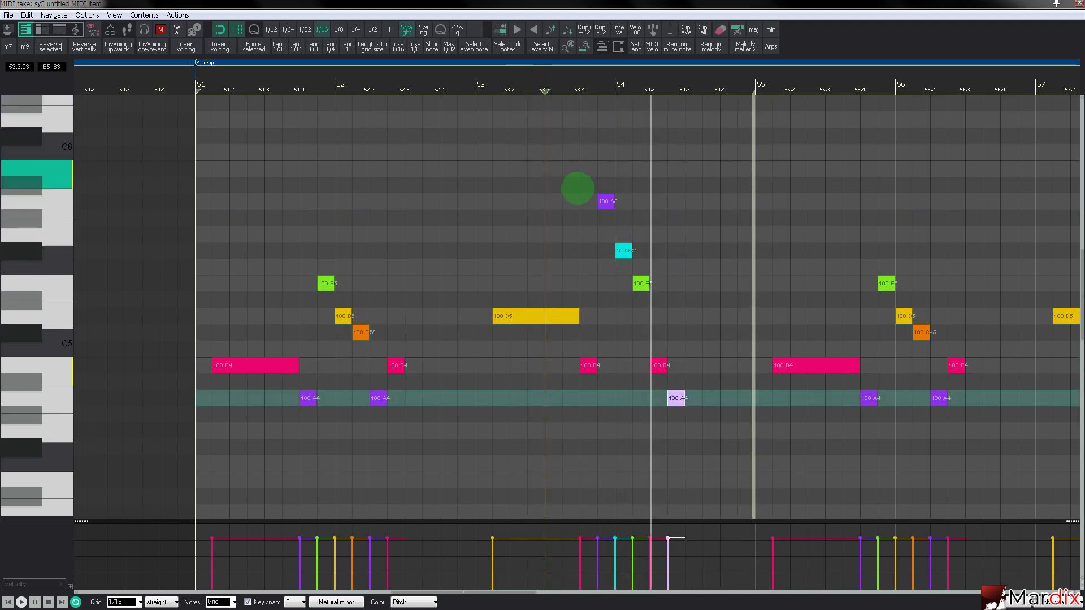
pyautogui.press('Down')
pyautogui.click(509, 90)
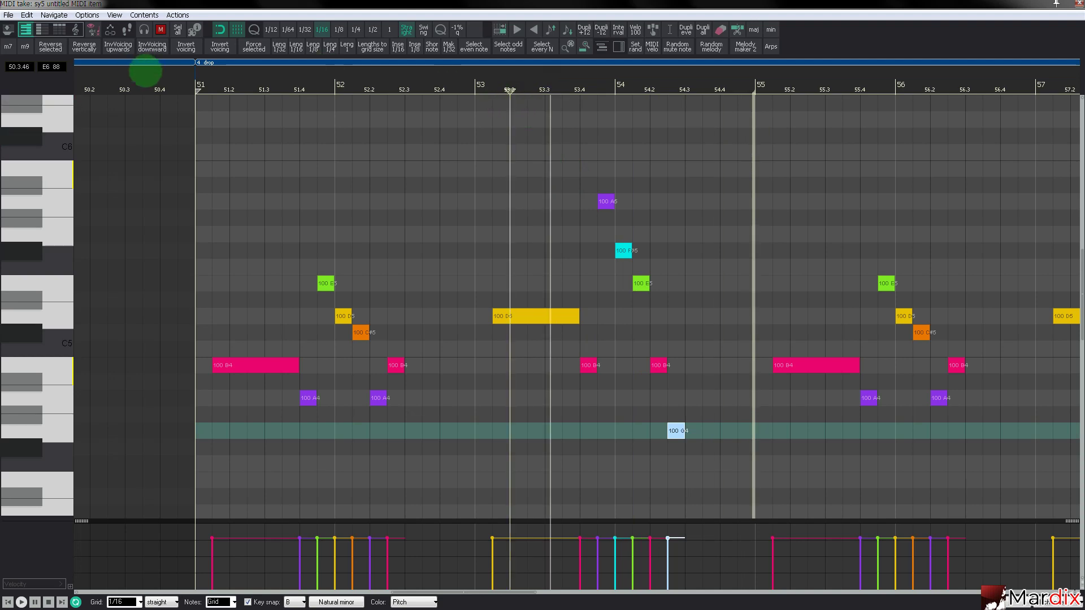
# Step: Save the project, close the sy5 MIDI editor, and stop playback
pyautogui.doubleClick(228, 3)
pyautogui.click(8, 5)
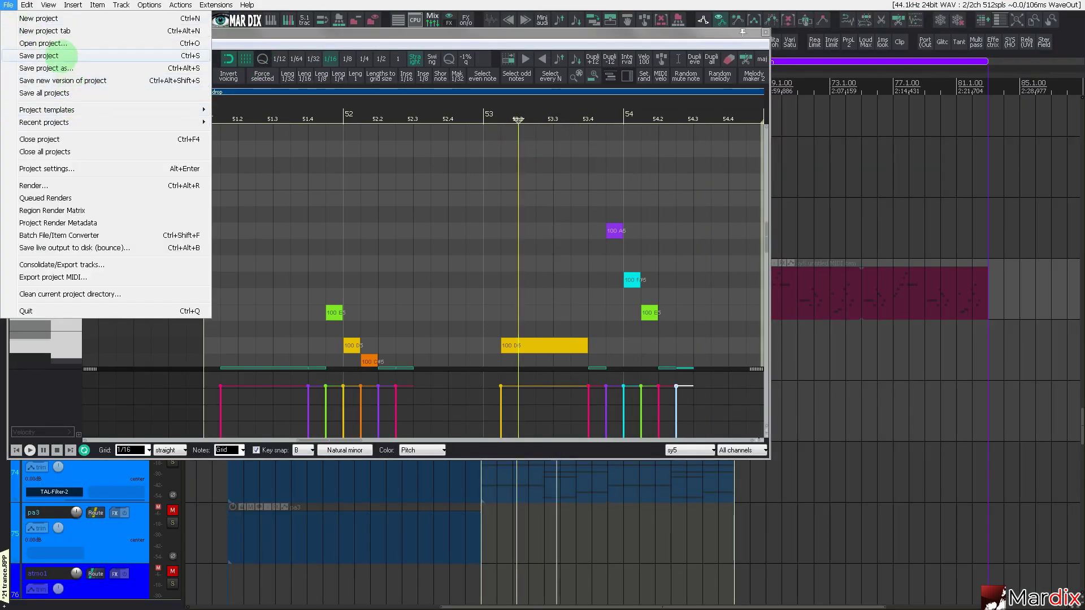
pyautogui.click(64, 55)
pyautogui.click(185, 33)
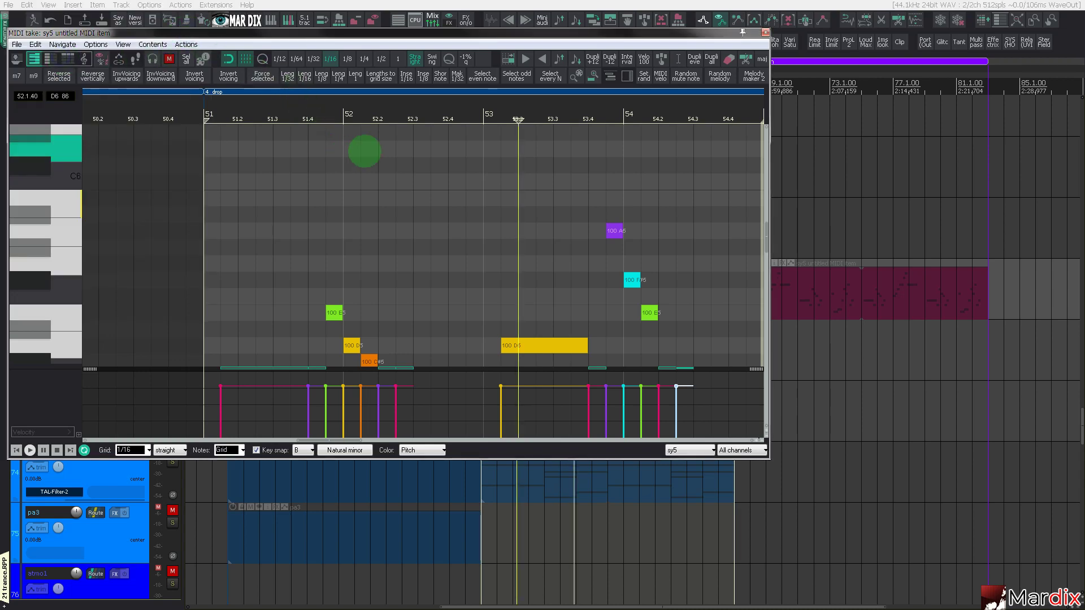
pyautogui.press('Escape')
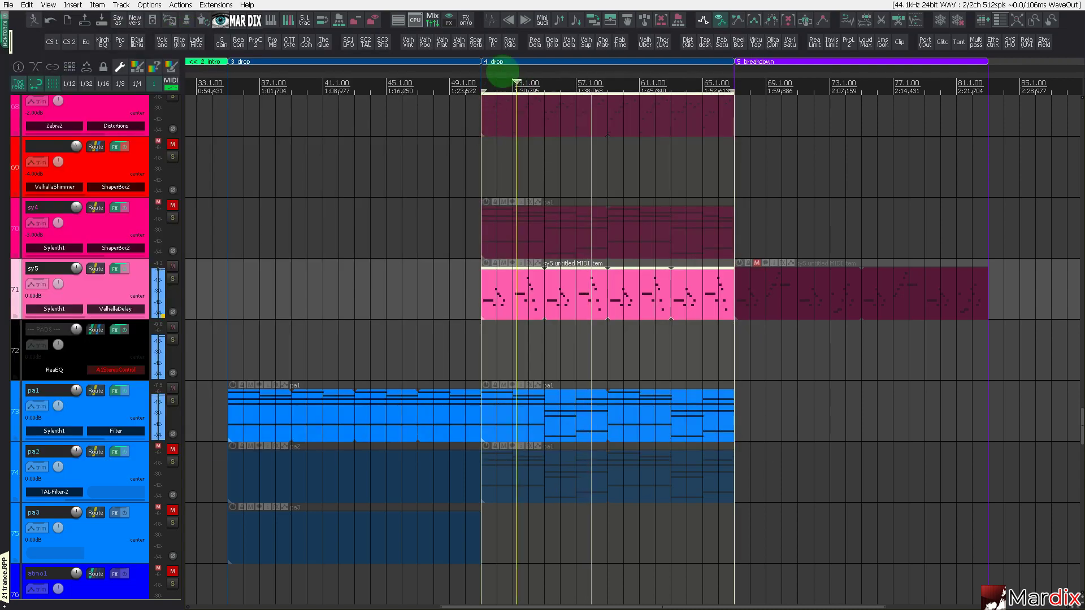
pyautogui.moveTo(503, 72); pyautogui.dragTo(490, 73)
pyautogui.press('space')
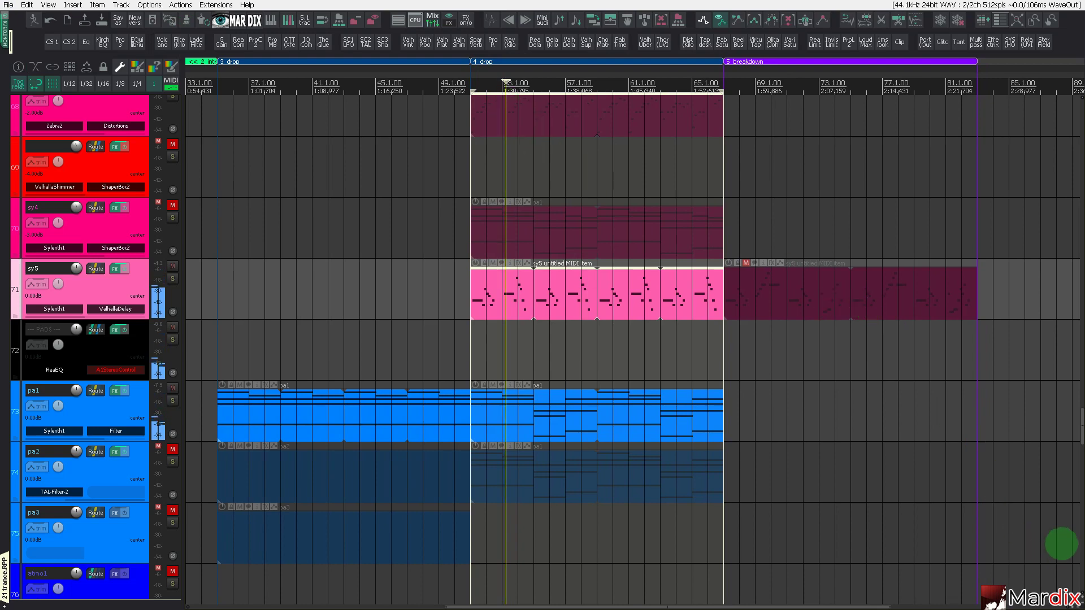
# Step: Play the second drop from bar 51 and review the sy5 melody in the arrangement and the MIDI editor
pyautogui.press('F11')
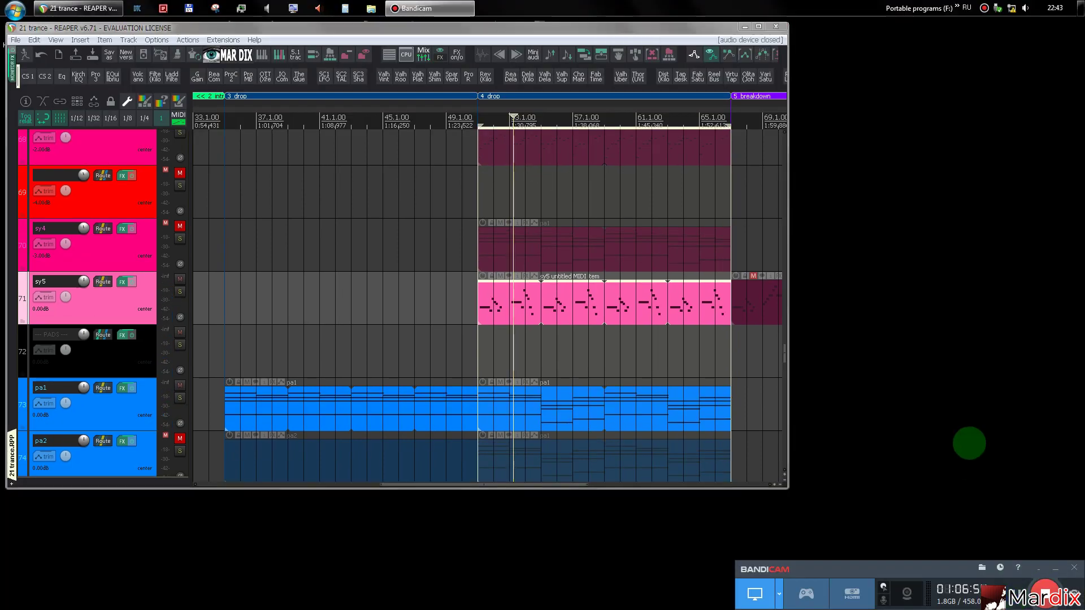
pyautogui.press('F11')
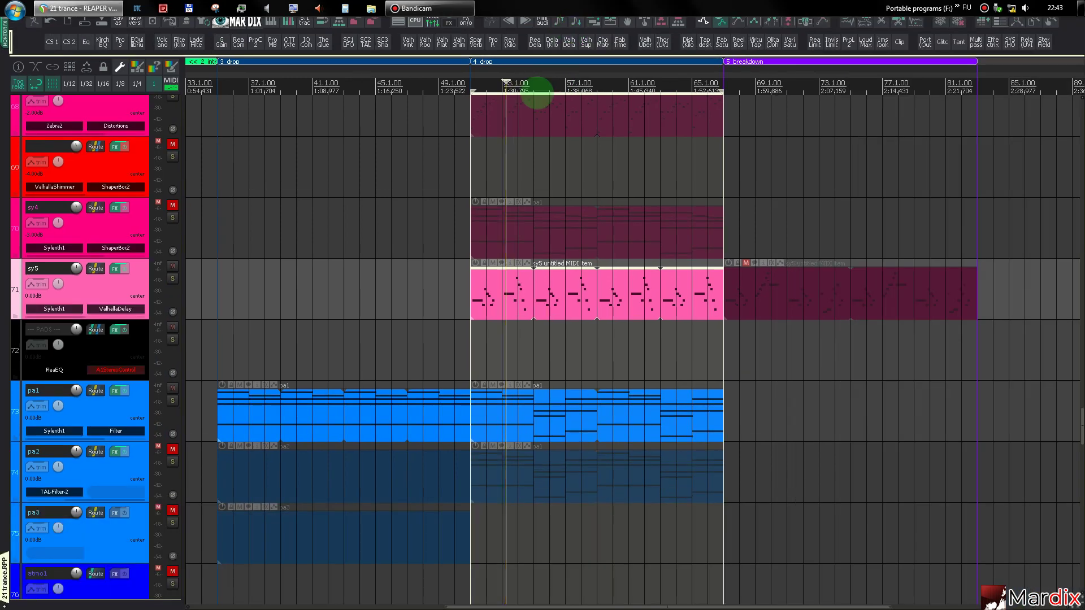
pyautogui.click(470, 161)
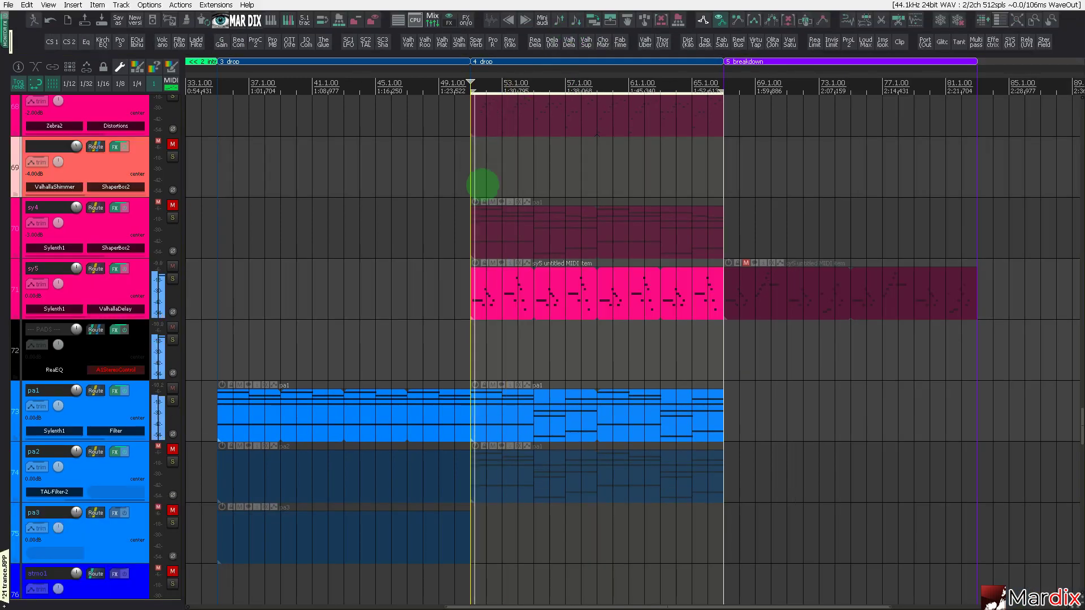
pyautogui.scroll(2, 562, 264)
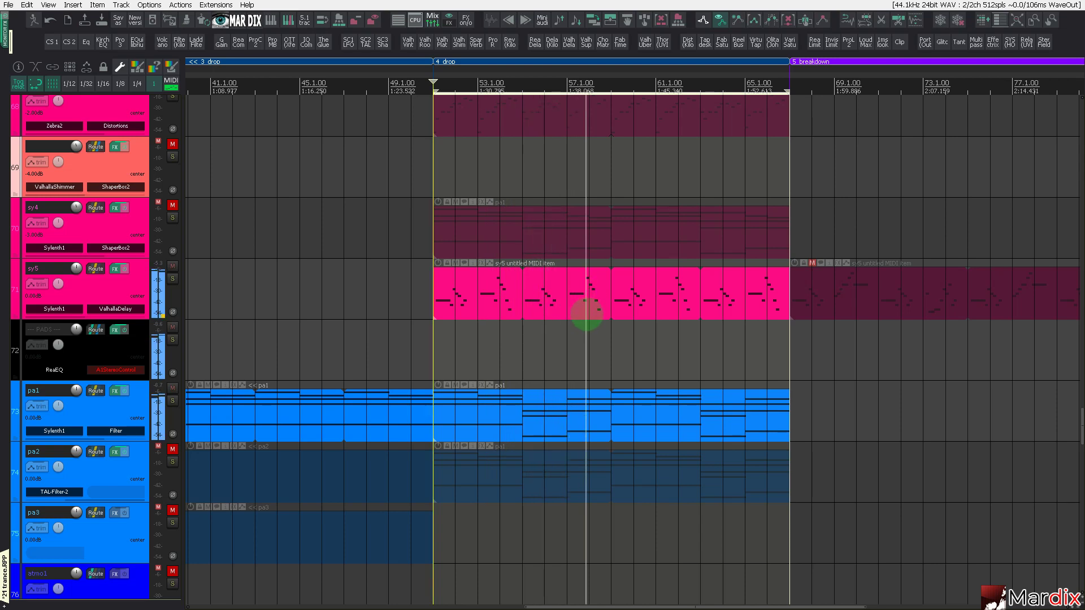
pyautogui.doubleClick(588, 308)
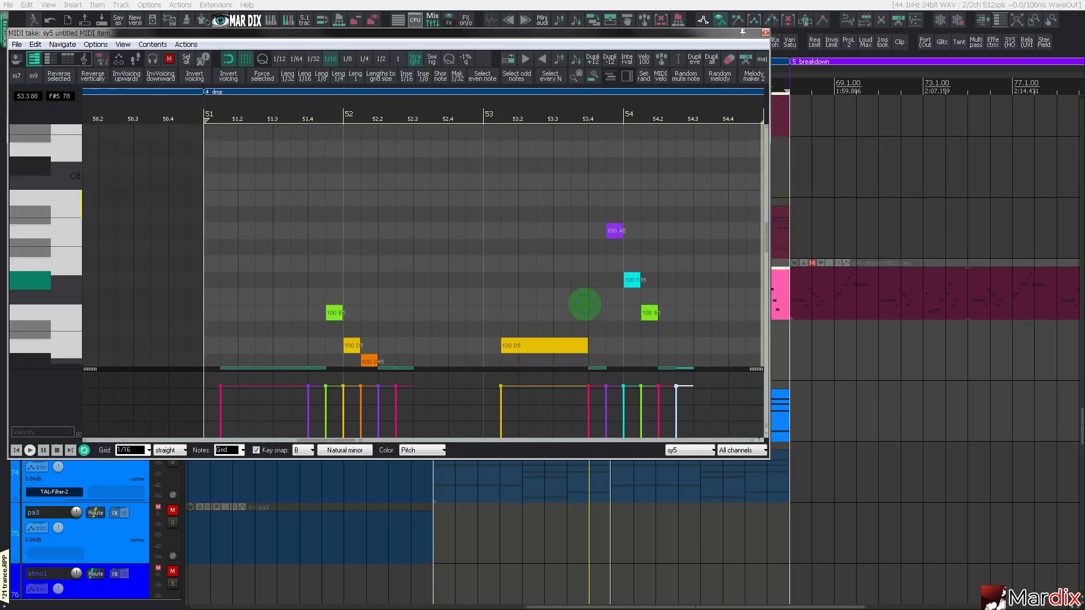
pyautogui.doubleClick(609, 33)
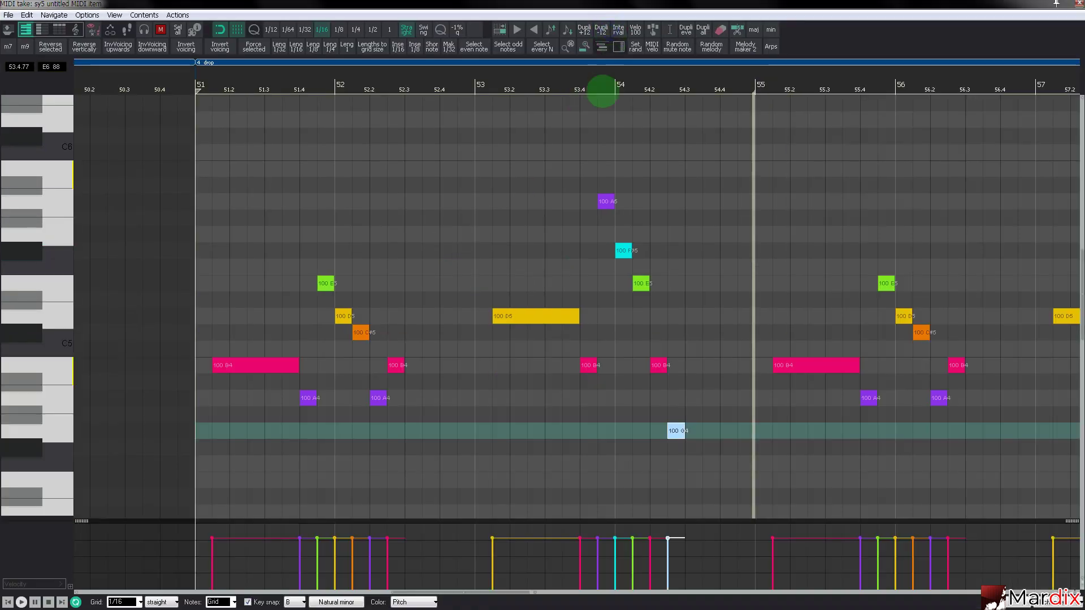
pyautogui.press('Escape')
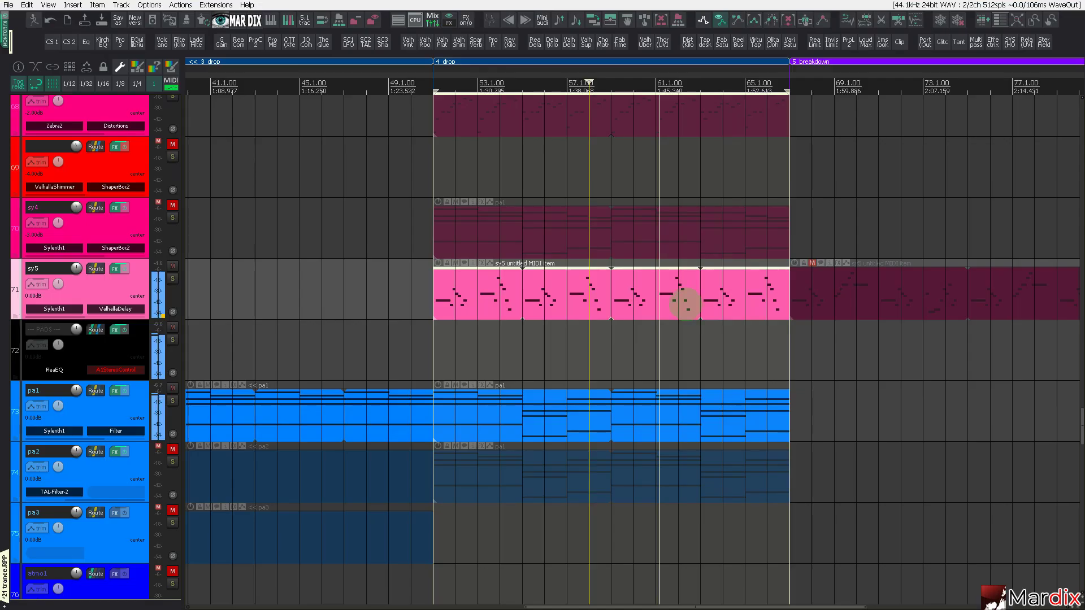
# Step: Add Synth1 to the sy5 track and load BT phaser sweetness from the BIGTONE.zip bank
pyautogui.click(114, 290)
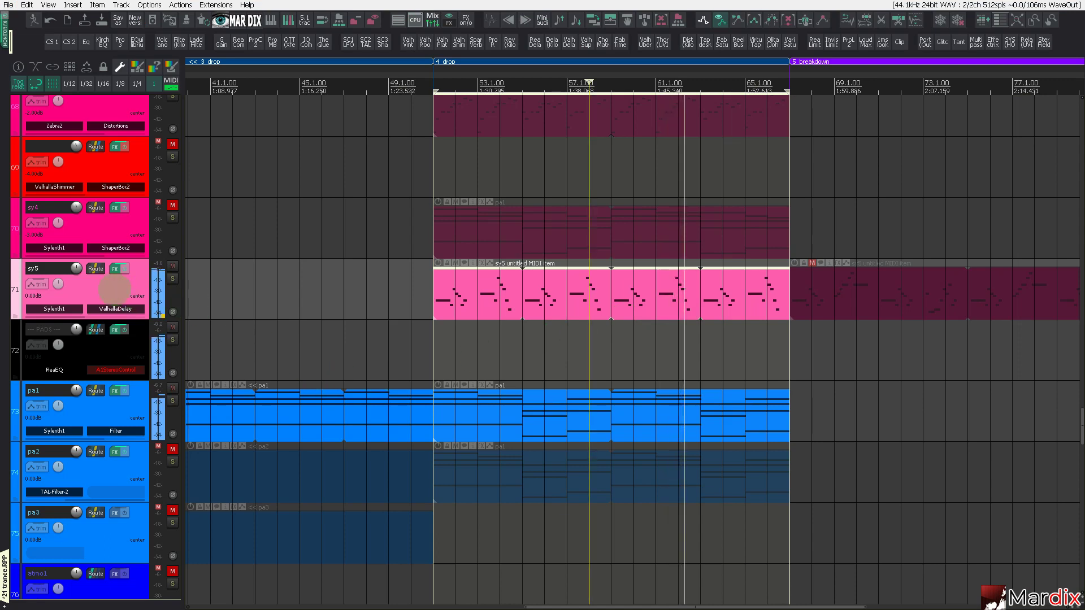
pyautogui.click(115, 289)
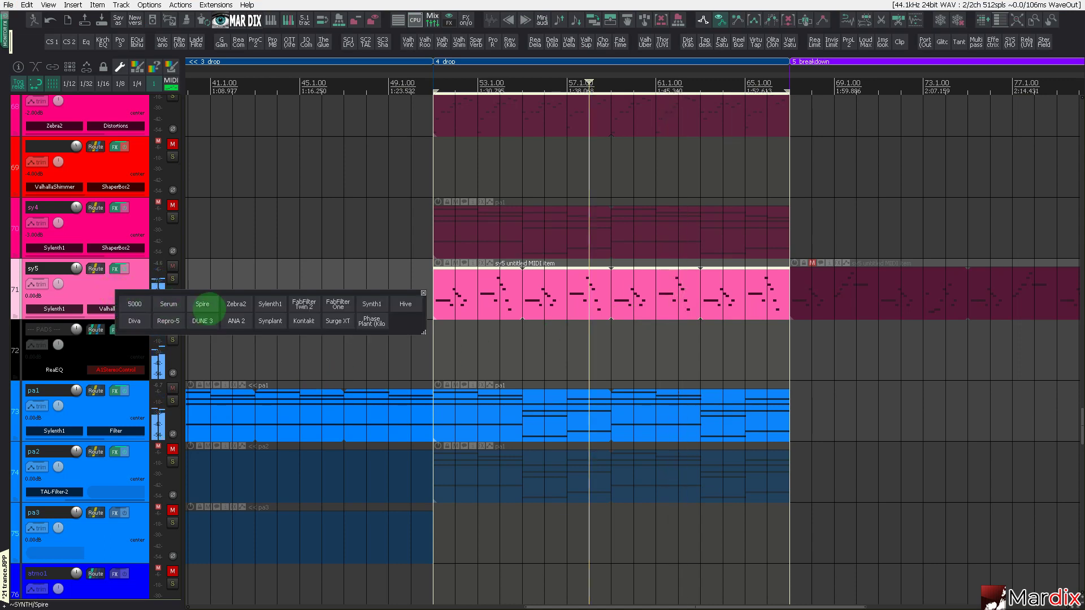
pyautogui.click(369, 306)
pyautogui.click(149, 429)
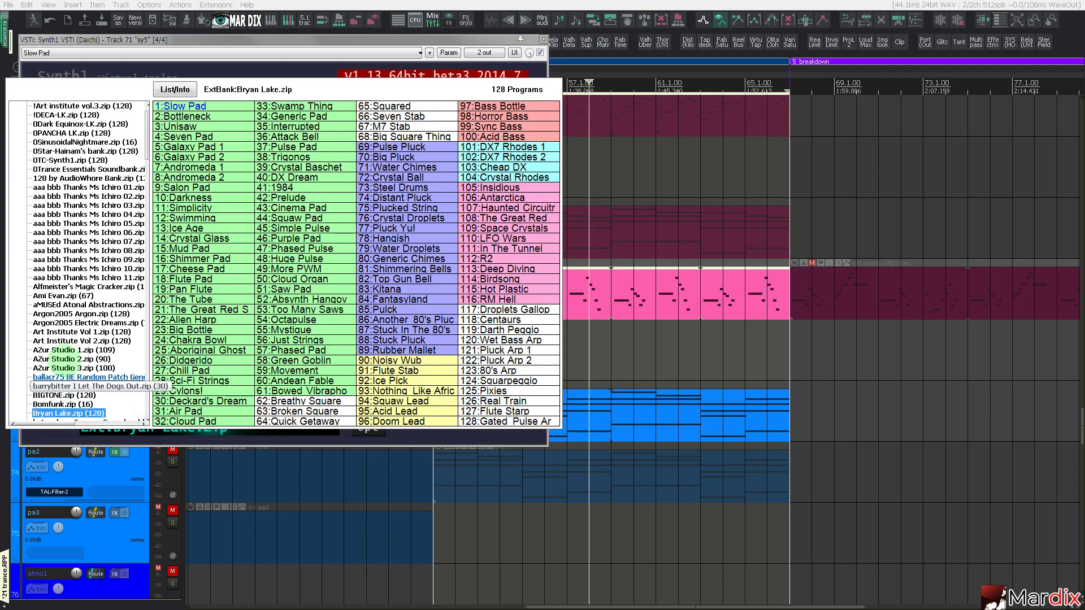
pyautogui.scroll(-3, 90, 237)
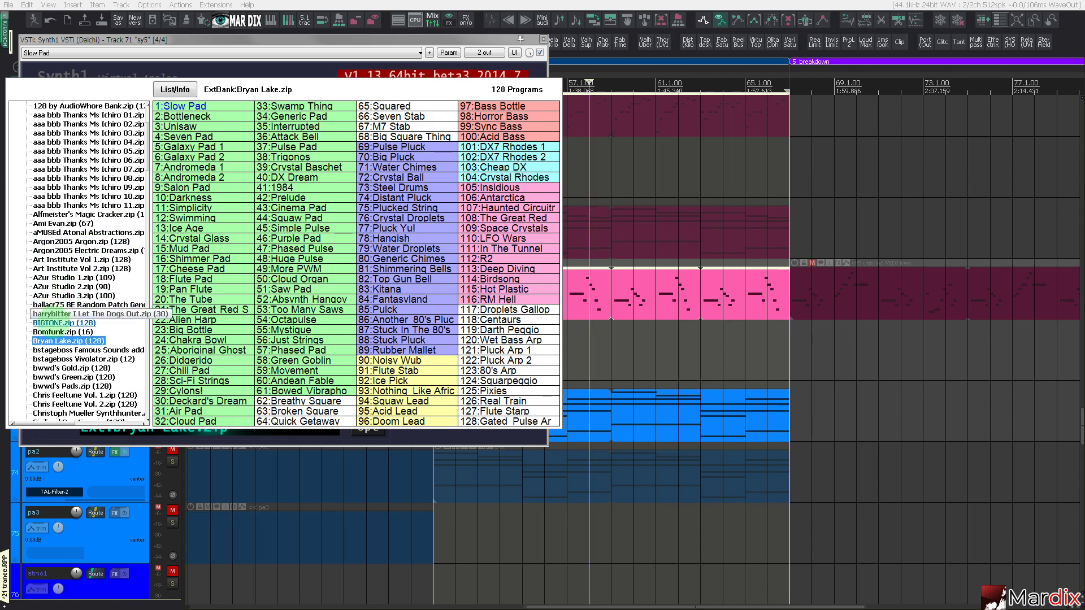
pyautogui.click(63, 322)
pyautogui.click(231, 107)
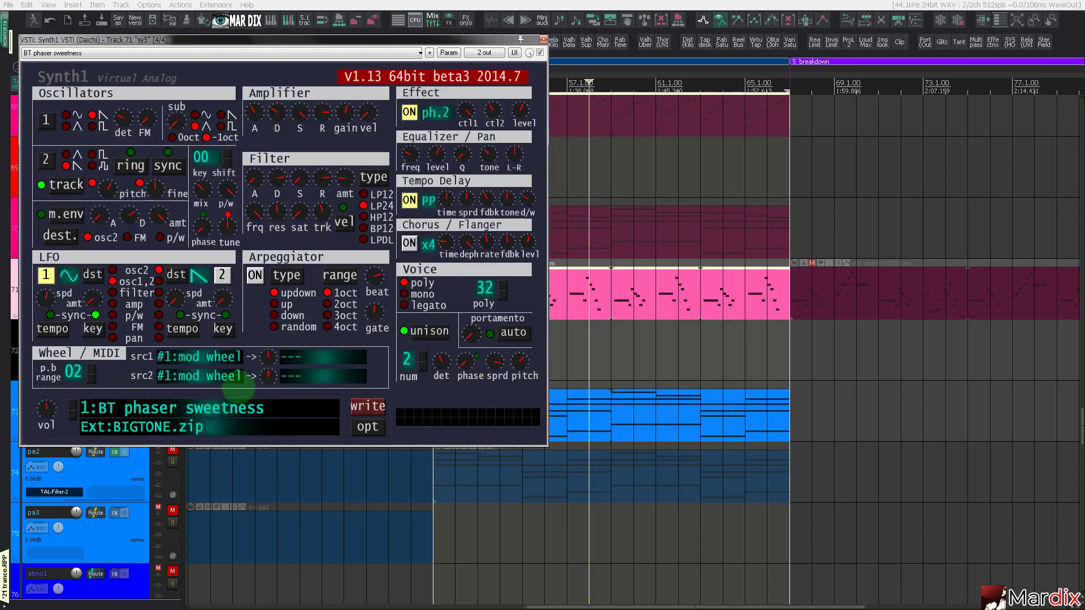
pyautogui.moveTo(315, 42); pyautogui.dragTo(574, 169)
pyautogui.press('Escape')
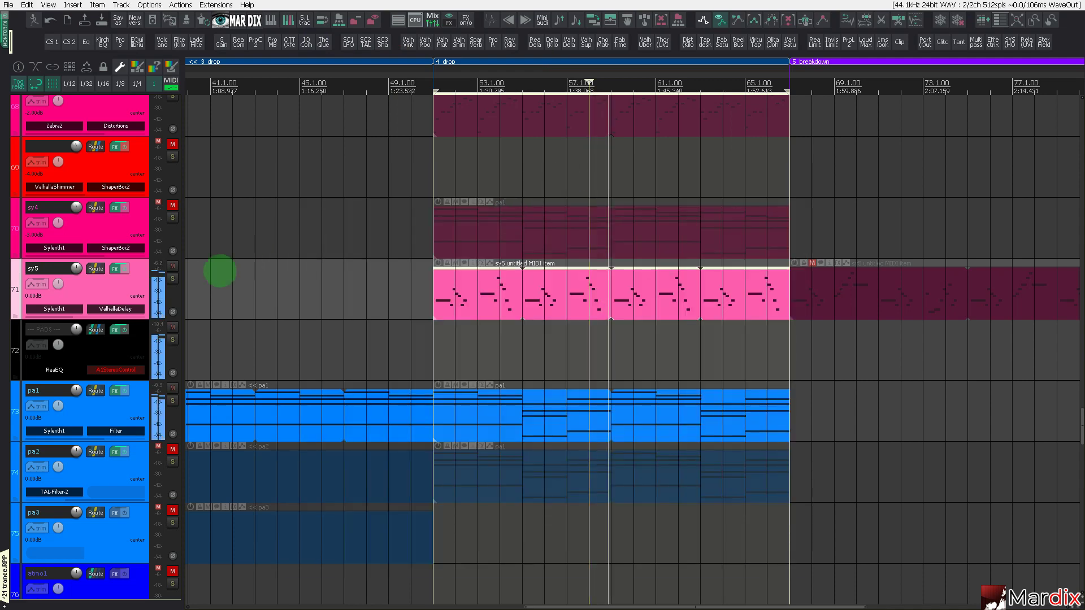
# Step: Solo the sy5 track and move Synth1 ahead of ValhallaDelay in its effects chain
pyautogui.click(173, 278)
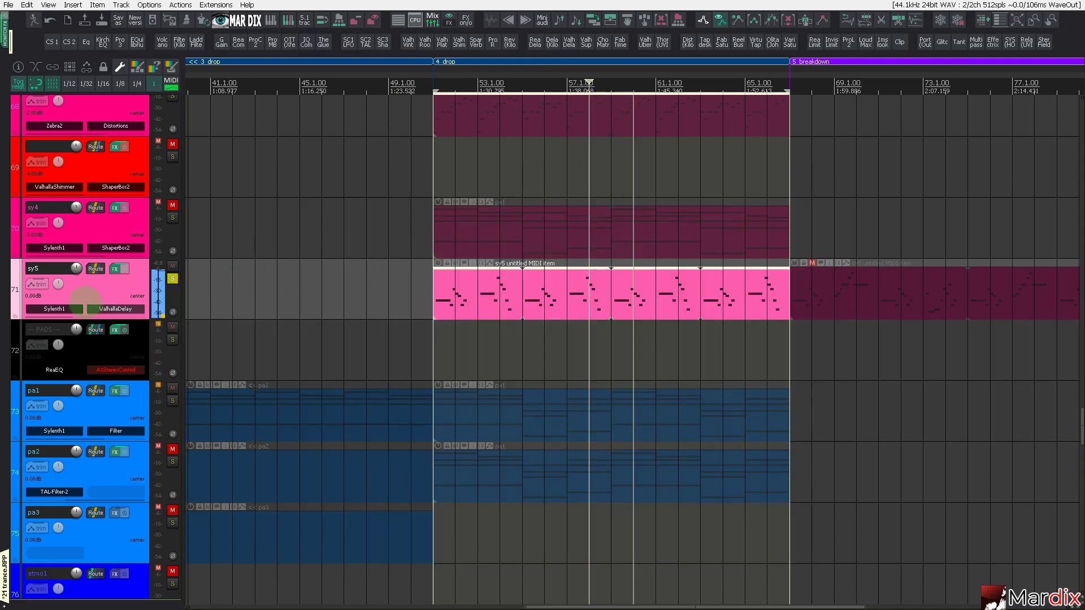
pyautogui.scroll(3, 98, 295)
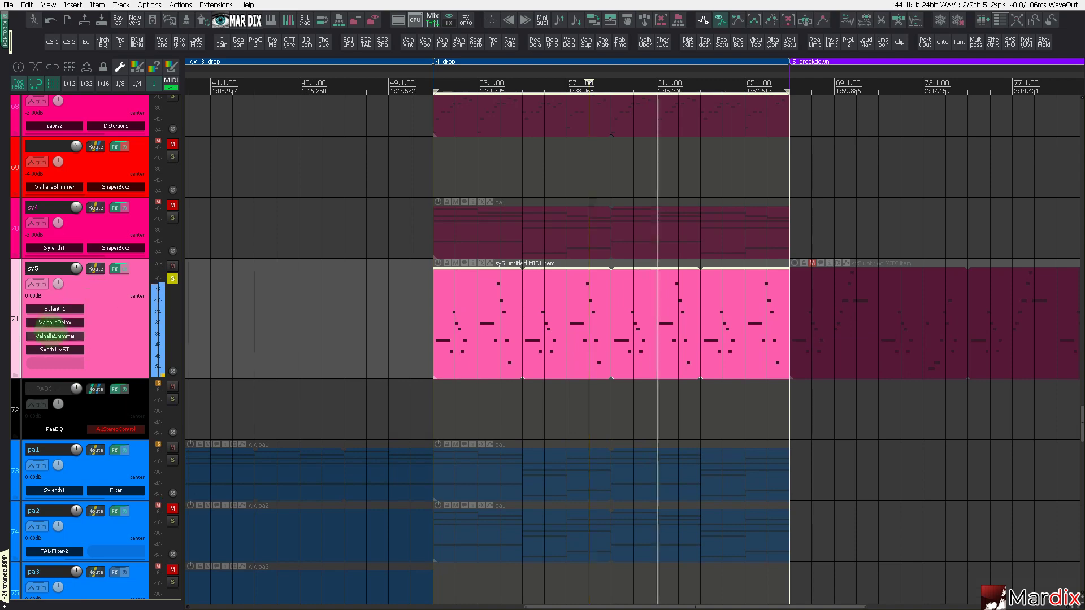
pyautogui.moveTo(55, 353); pyautogui.dragTo(69, 323)
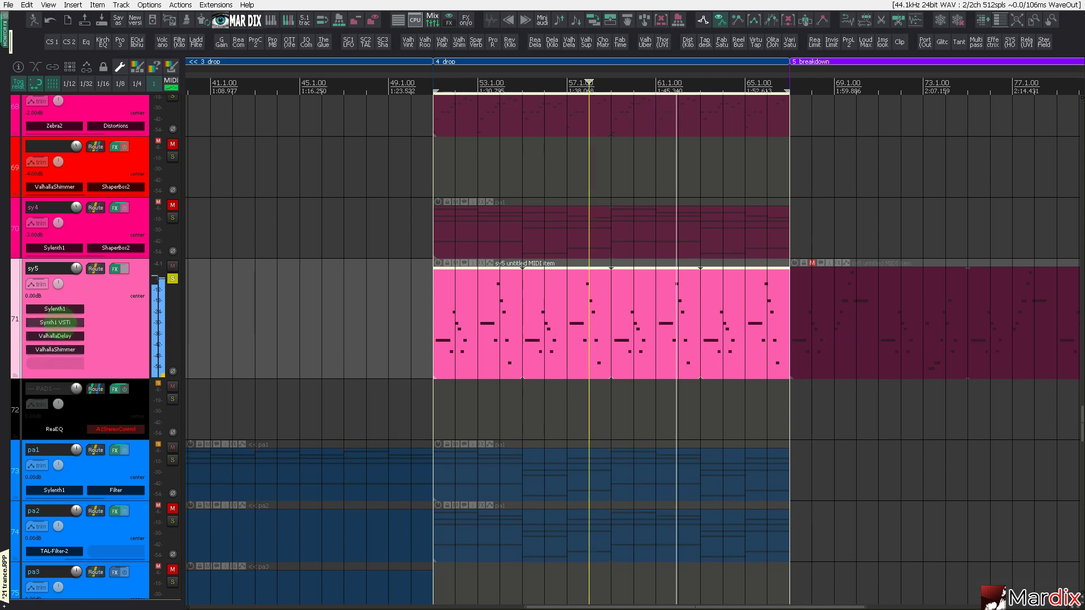
# Step: Audition Synth1's BIGTONE.zip programs on sy5, choose 6:BT okt. trance saw, and close the plugin window
pyautogui.click(60, 322)
pyautogui.click(329, 535)
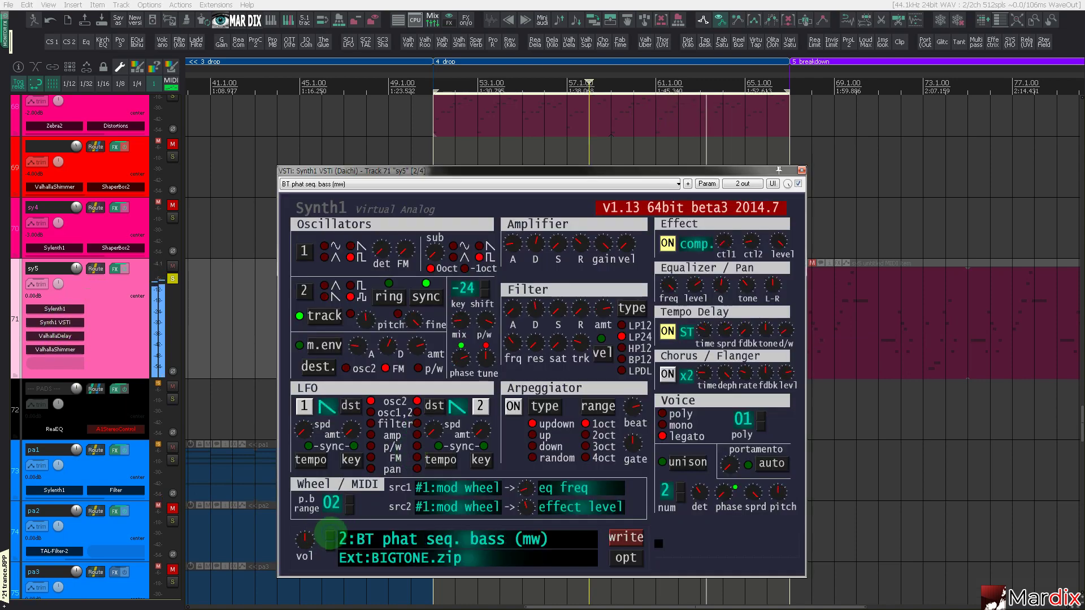
pyautogui.click(330, 534)
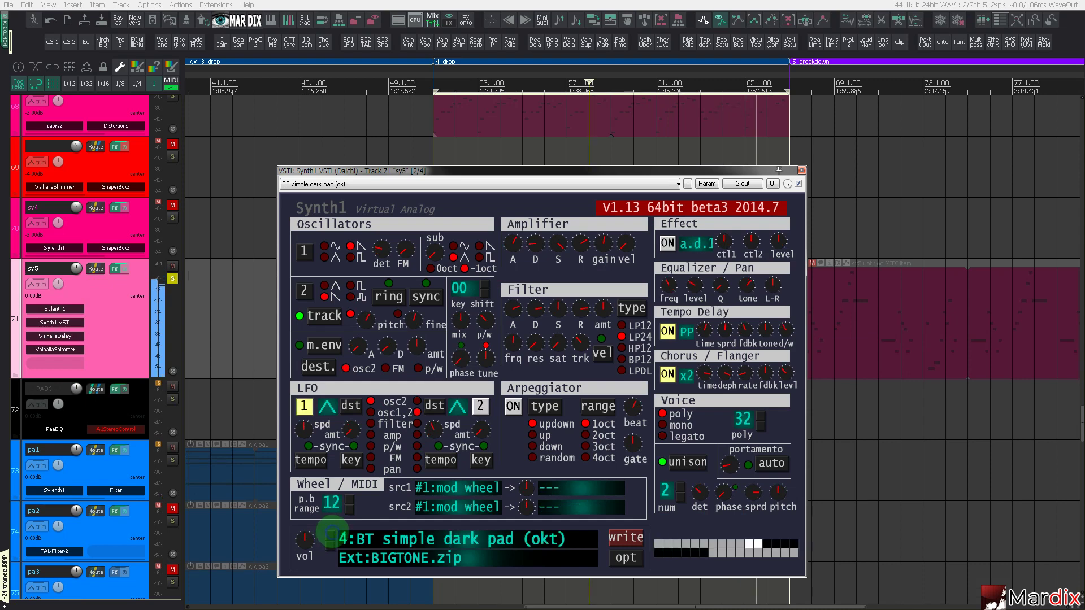
pyautogui.click(331, 535)
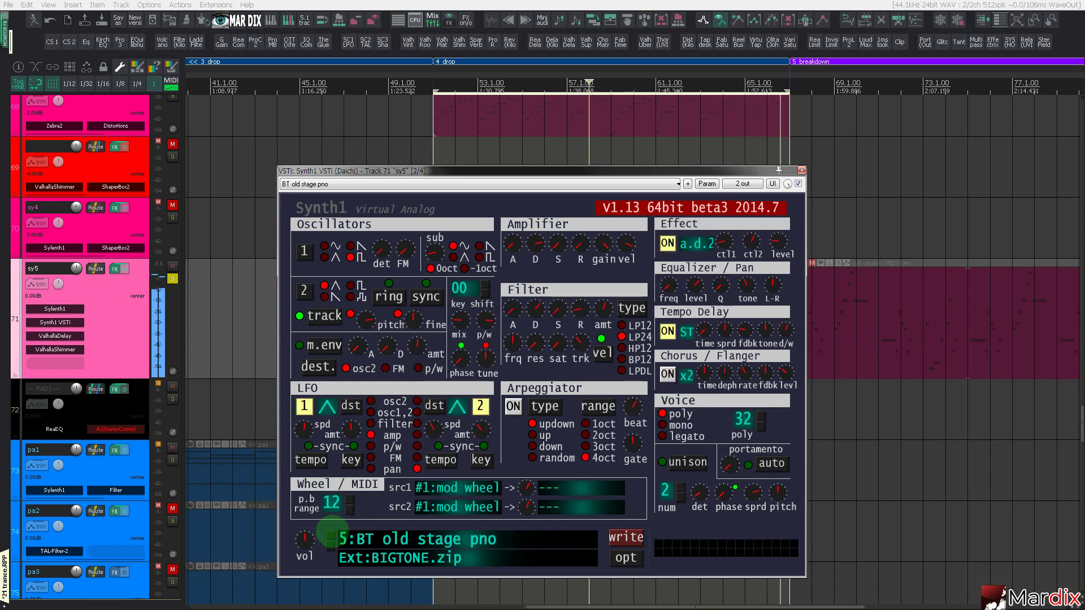
pyautogui.click(331, 534)
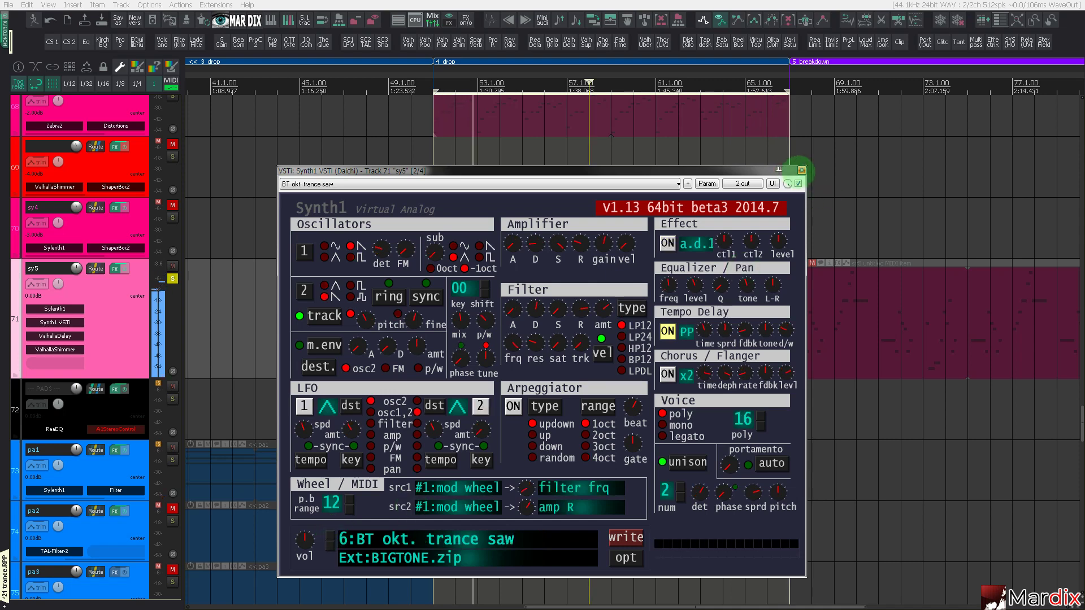
pyautogui.click(802, 170)
# Step: Open the sy5 MIDI item and add a 1/16 A4 note at the start of bar 51, before the long B4
pyautogui.scroll(4, 488, 298)
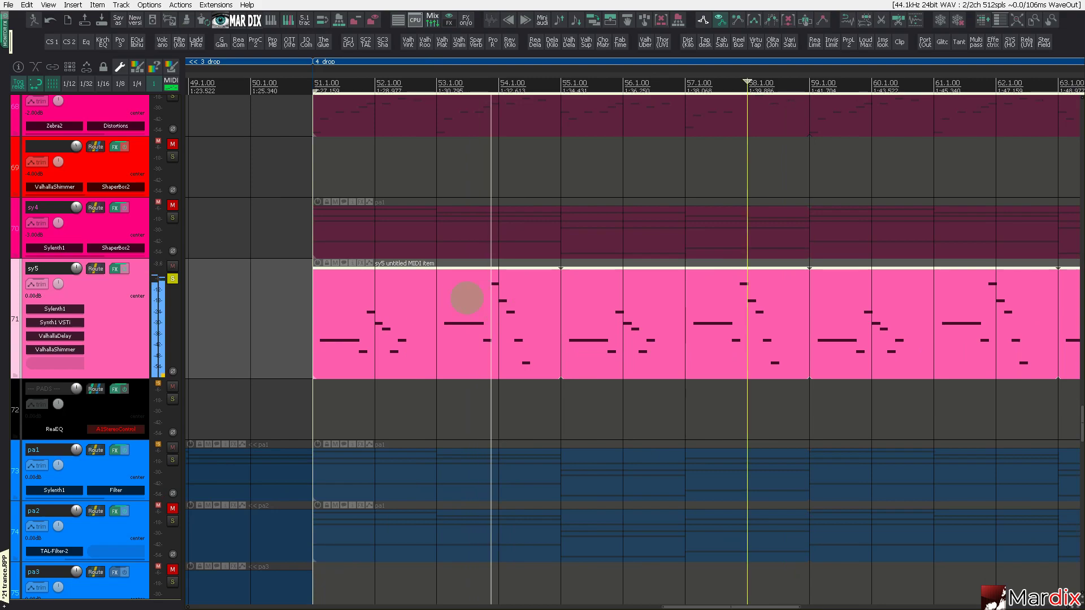
pyautogui.doubleClick(343, 307)
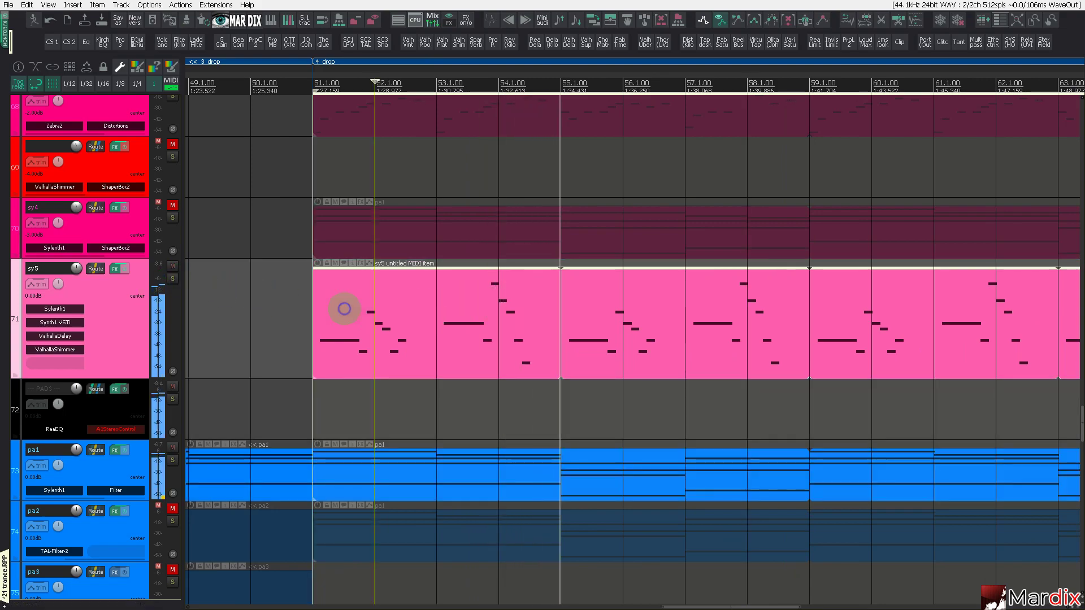
pyautogui.click(187, 89)
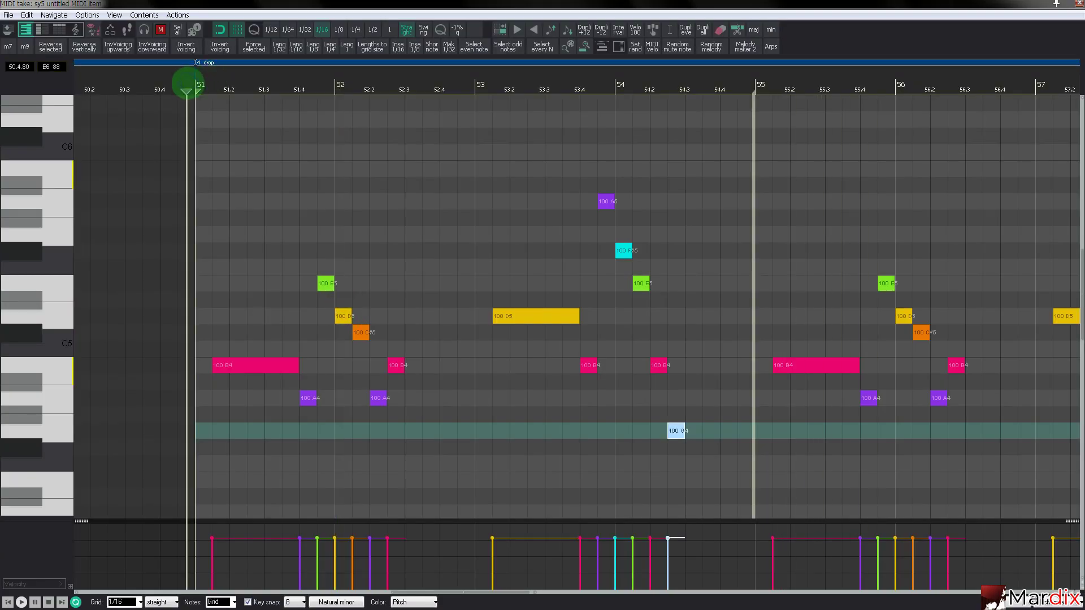
pyautogui.click(242, 365)
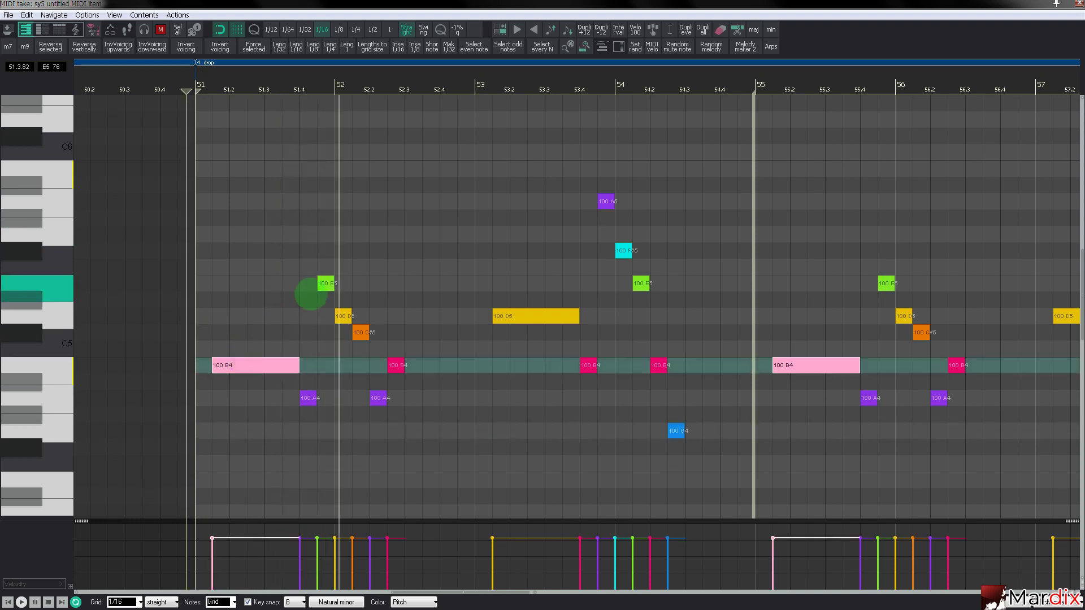
pyautogui.click(323, 286)
pyautogui.moveTo(204, 334); pyautogui.dragTo(201, 398)
pyautogui.click(178, 89)
pyautogui.click(177, 85)
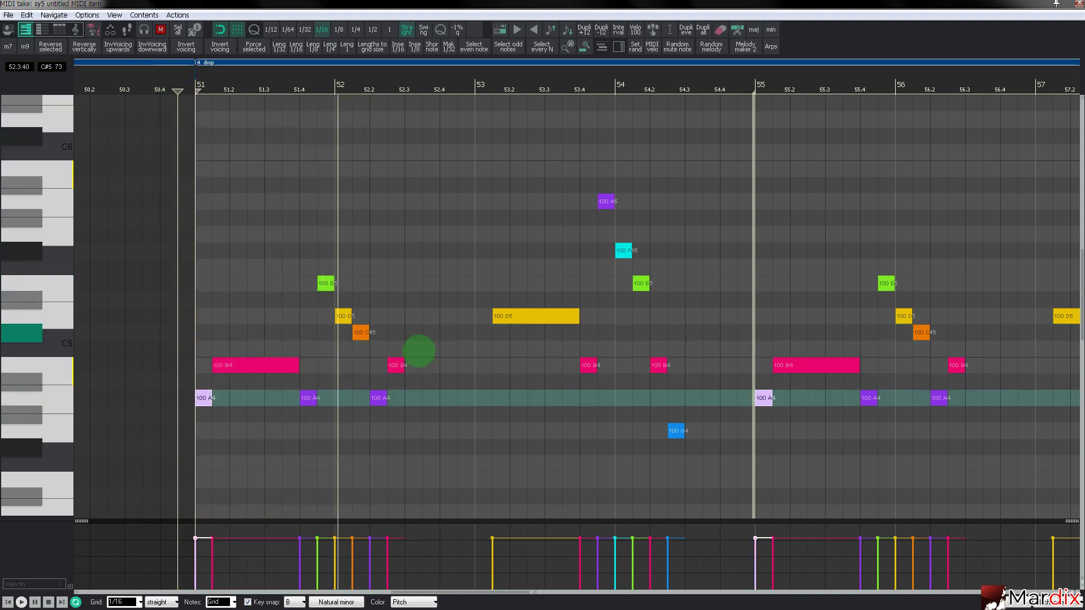
# Step: Add a 1/16 A4 note at the start of bar 53, before the long D5
pyautogui.click(516, 316)
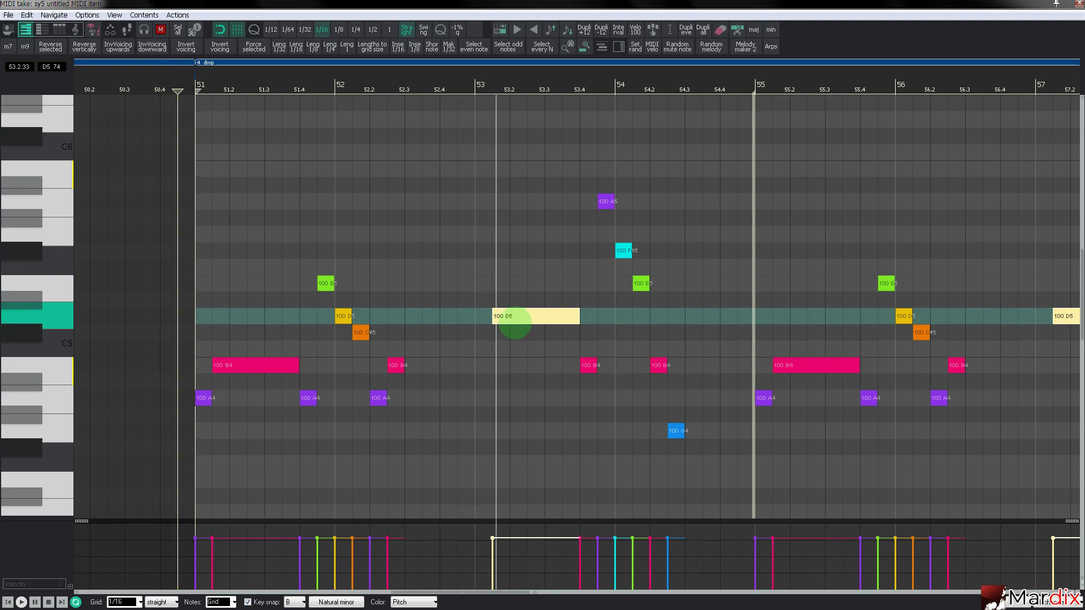
pyautogui.moveTo(586, 365); pyautogui.dragTo(485, 370)
pyautogui.click(418, 85)
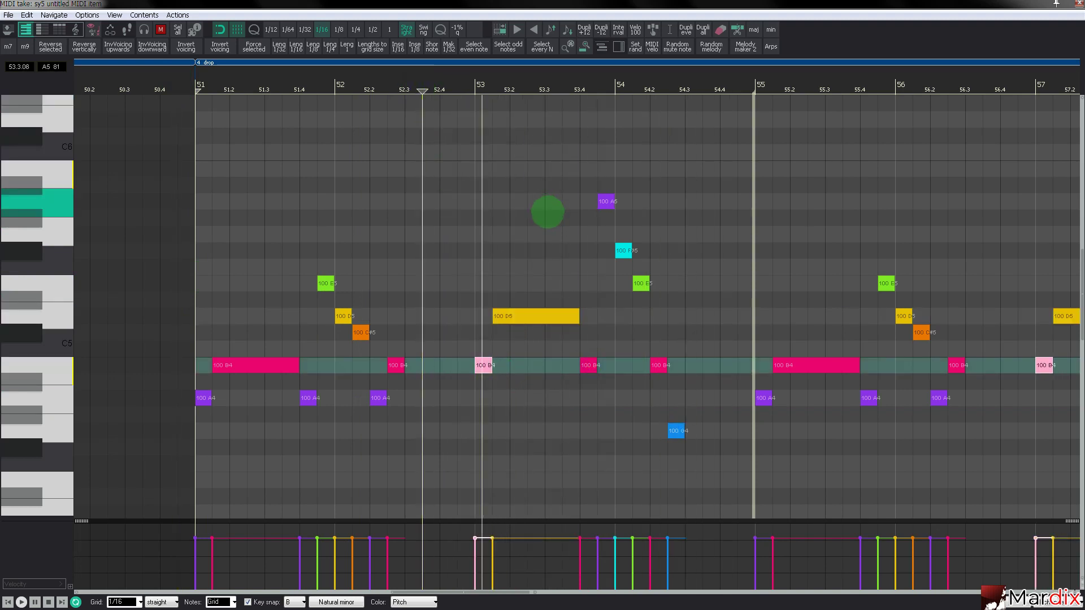
pyautogui.moveTo(484, 369); pyautogui.dragTo(495, 400)
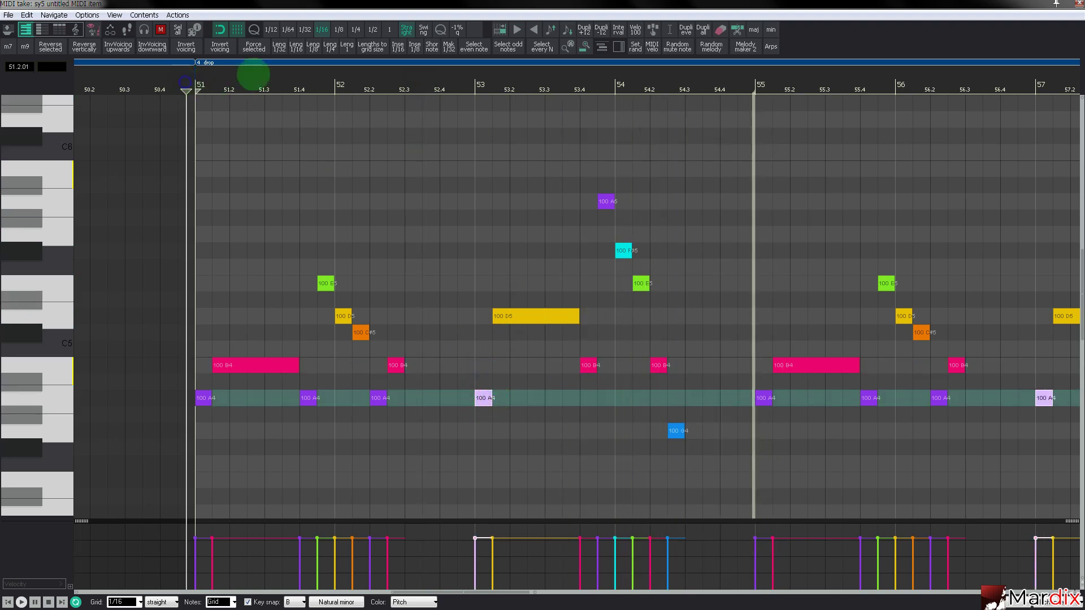
# Step: Raise the 1/16 B4 note at 54.2 to D5 and delete the G4 note that follows it
pyautogui.click(314, 65)
pyautogui.moveTo(314, 65); pyautogui.dragTo(267, 76)
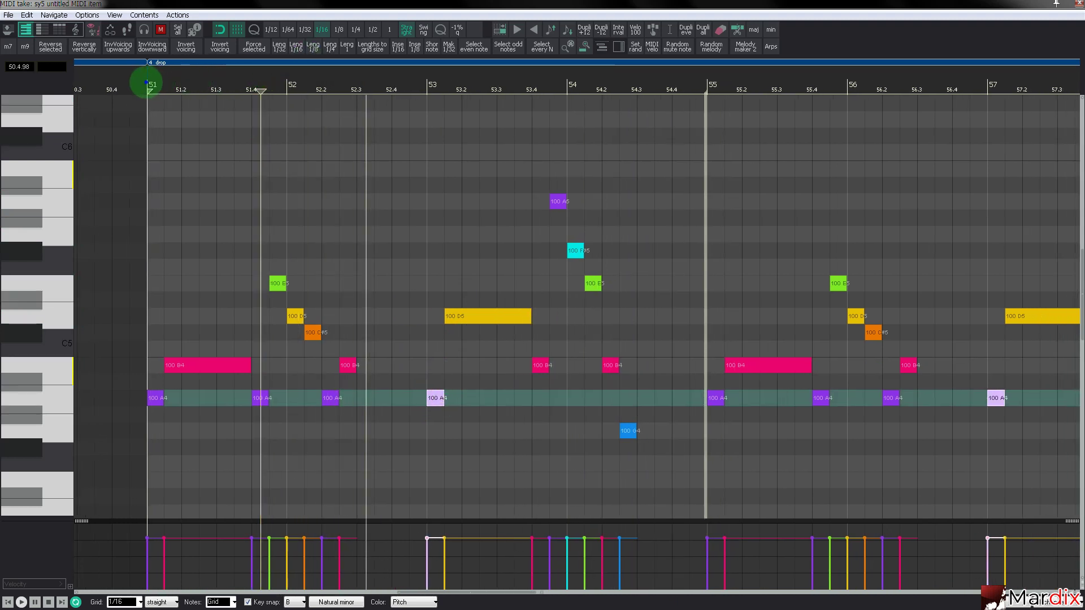
pyautogui.click(145, 84)
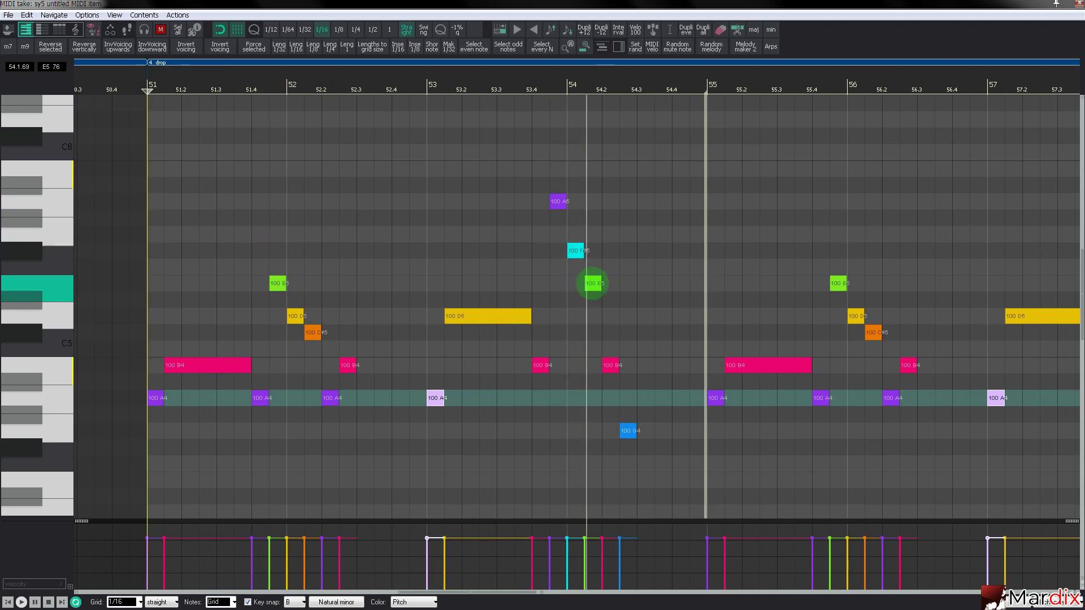
pyautogui.moveTo(610, 365); pyautogui.dragTo(616, 320)
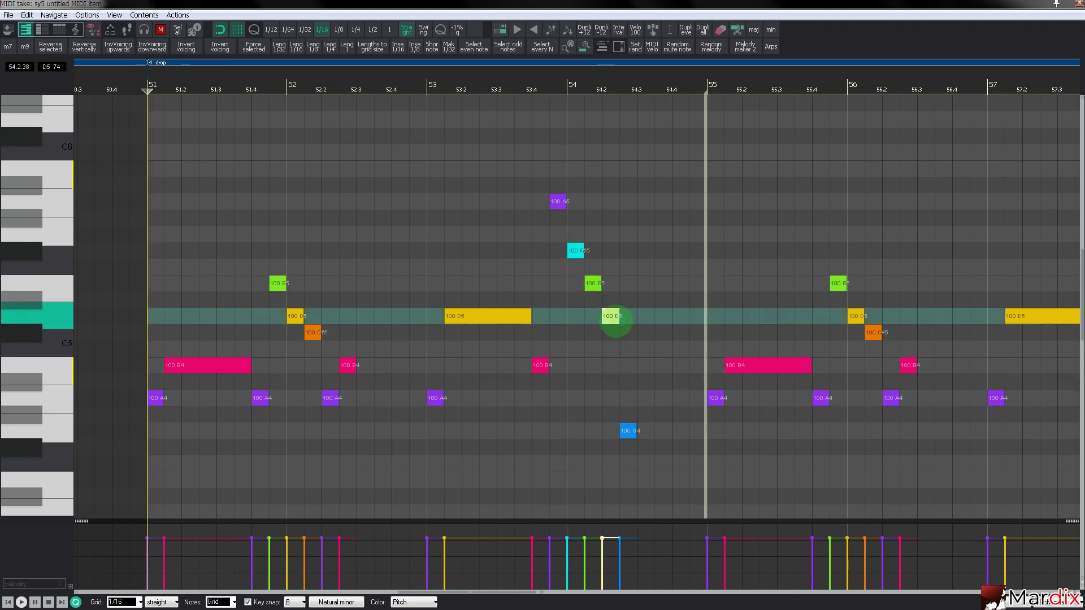
pyautogui.click(627, 431)
pyautogui.press('space')
pyautogui.press('Delete')
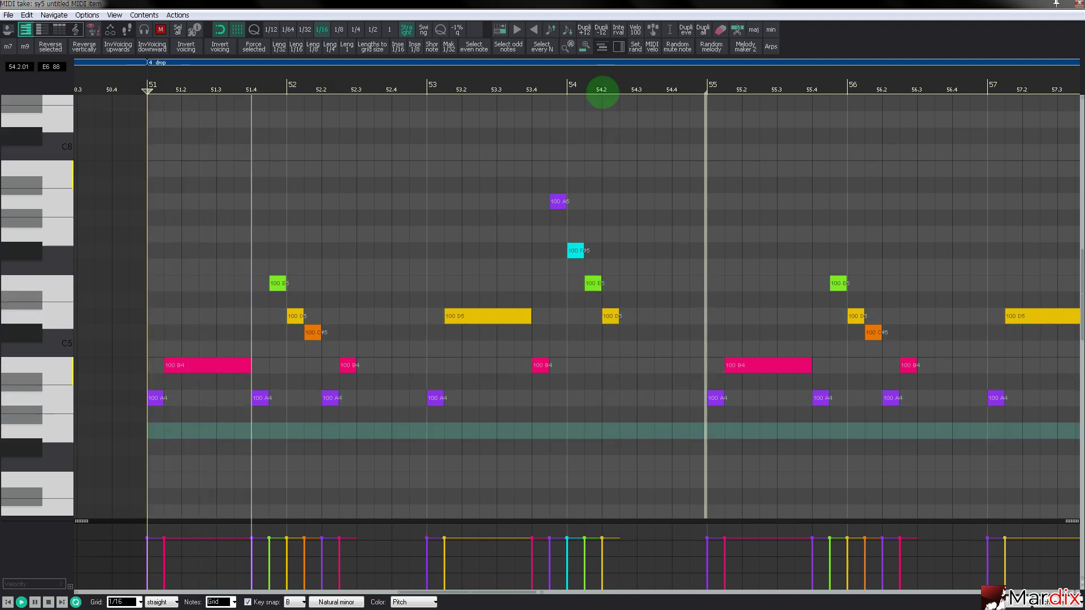
# Step: Raise the D5 note at 54.2 to F#5, add a 1/16 G5 note directly after it, and audition the phrase end
pyautogui.moveTo(603, 92); pyautogui.dragTo(578, 80)
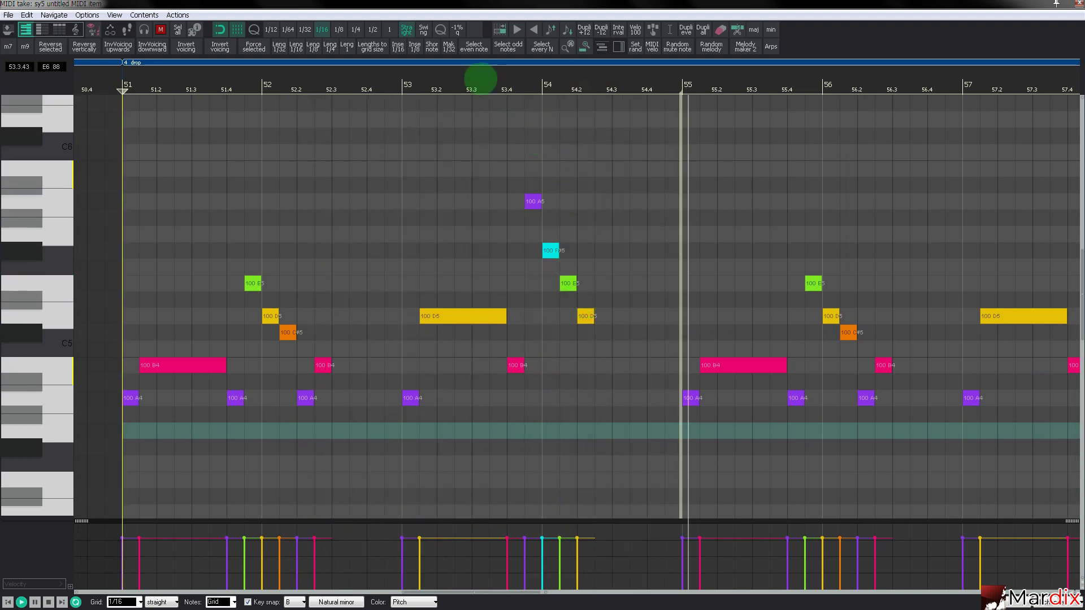
pyautogui.click(458, 90)
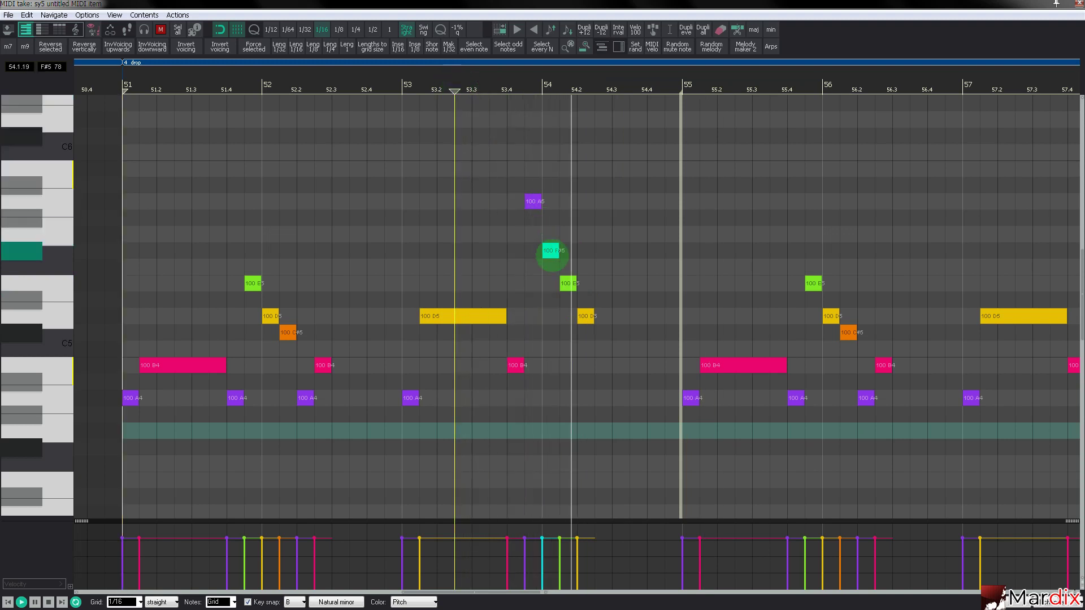
pyautogui.moveTo(582, 283); pyautogui.dragTo(584, 253)
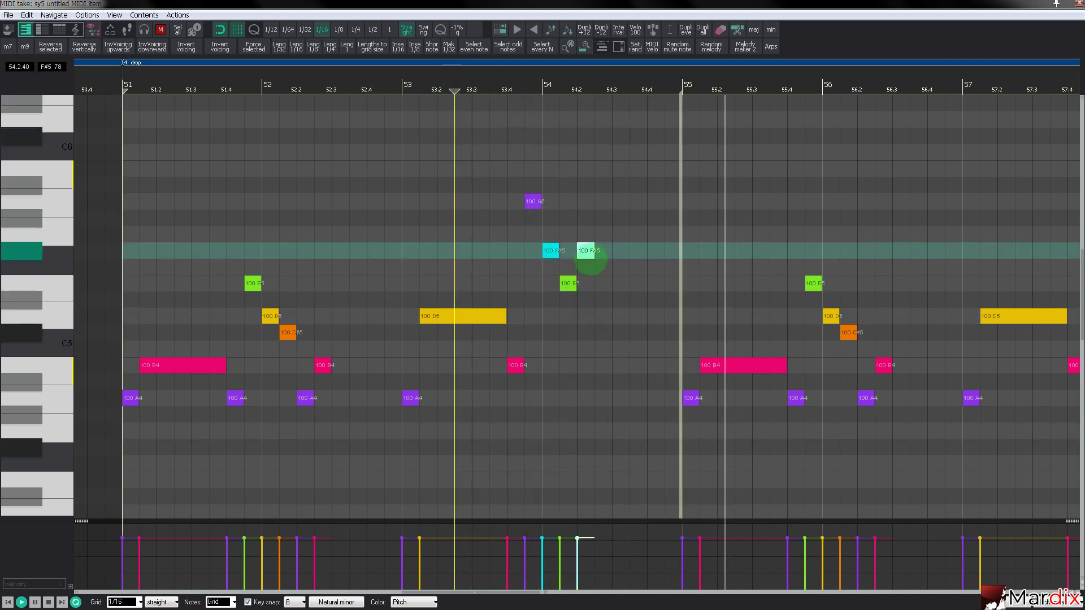
pyautogui.click(467, 91)
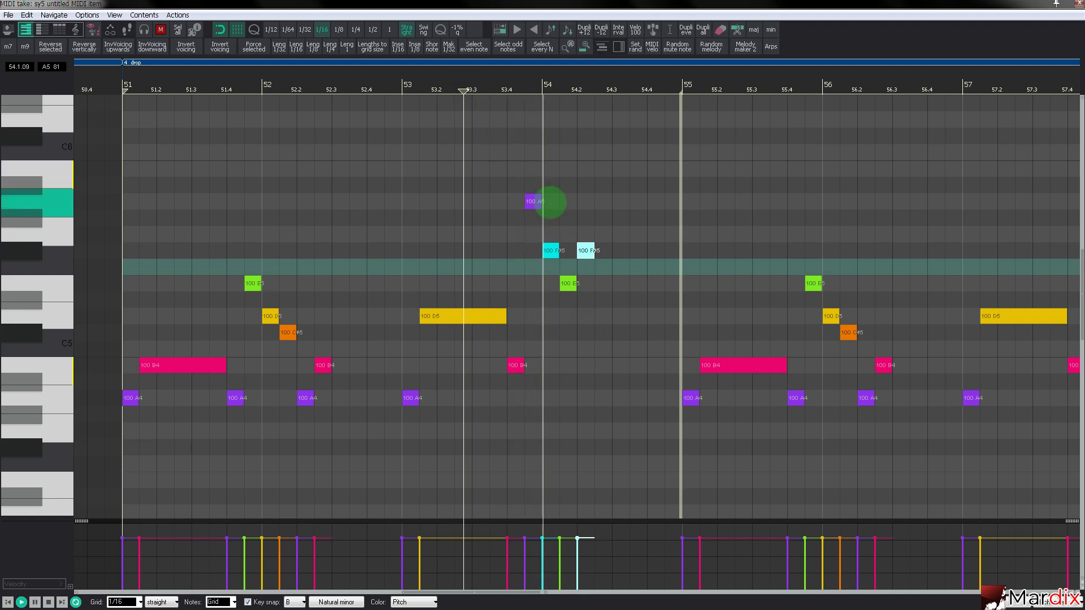
pyautogui.moveTo(603, 283); pyautogui.dragTo(612, 234)
pyautogui.click(493, 94)
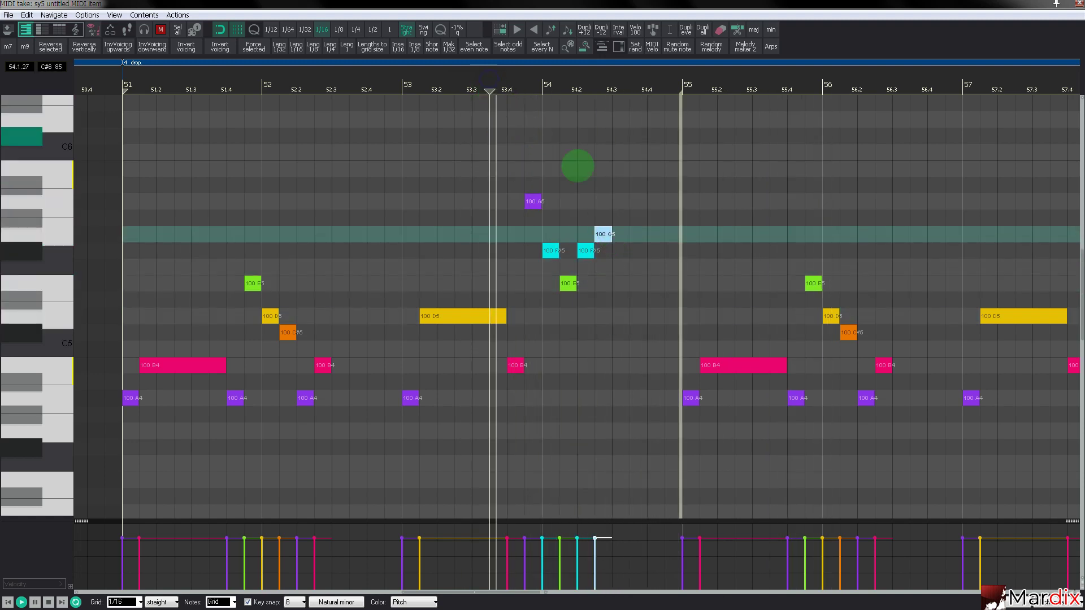
# Step: Try the last note of bar 54 at A5, move it down to A4, and audition the phrase
pyautogui.moveTo(602, 234); pyautogui.dragTo(604, 204)
pyautogui.click(508, 90)
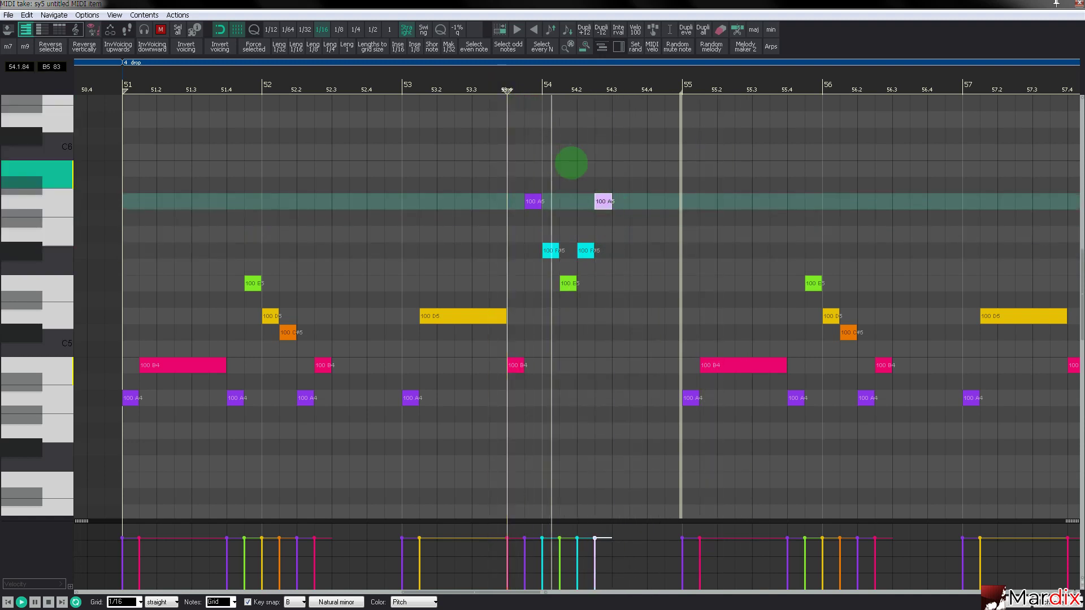
pyautogui.moveTo(607, 208); pyautogui.dragTo(609, 398)
pyautogui.click(481, 90)
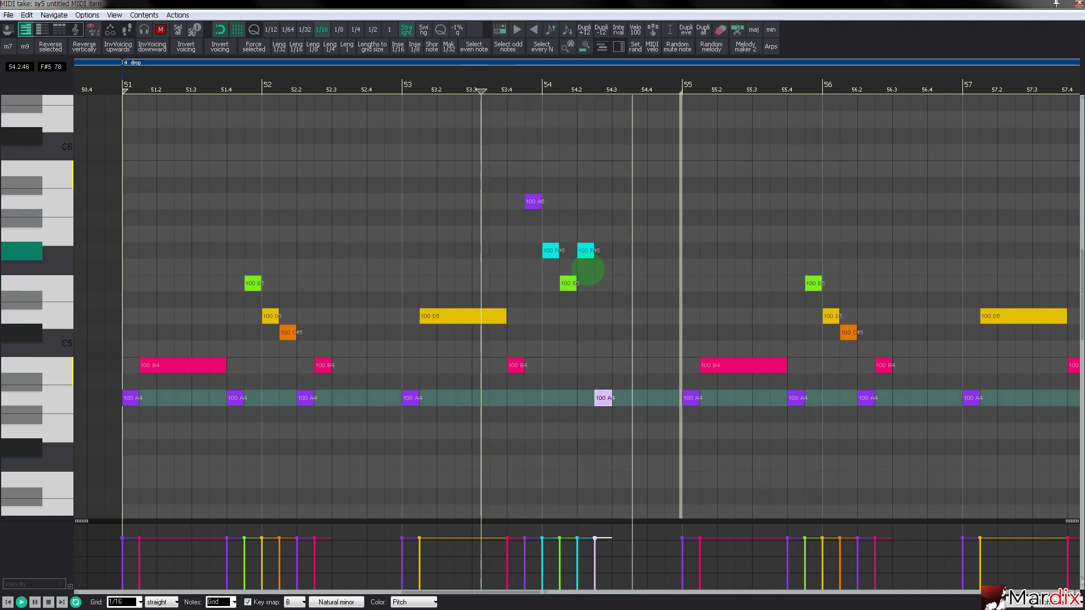
pyautogui.click(506, 91)
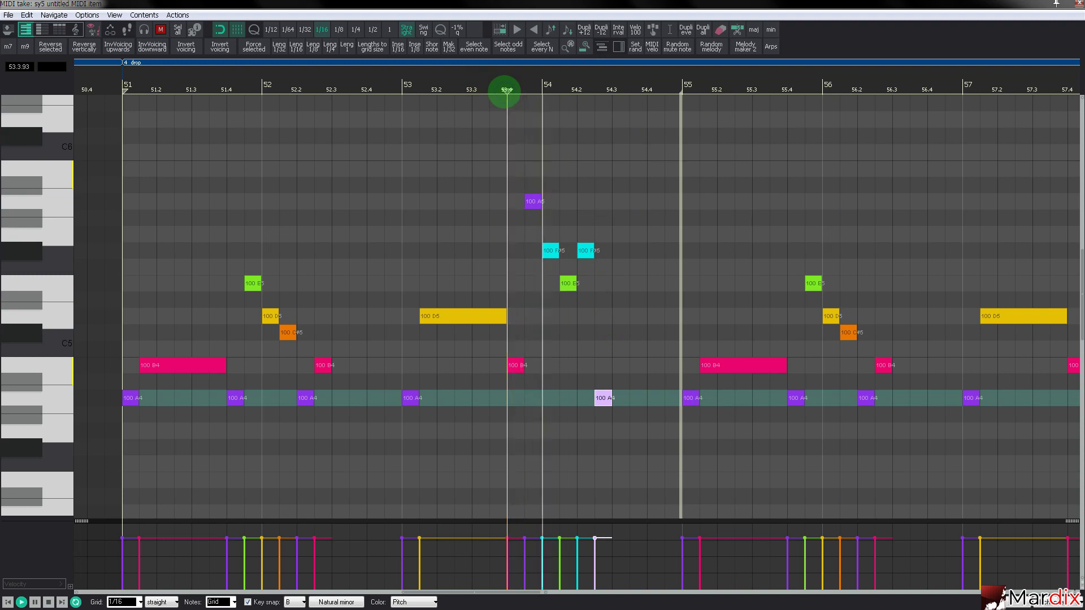
pyautogui.click(506, 90)
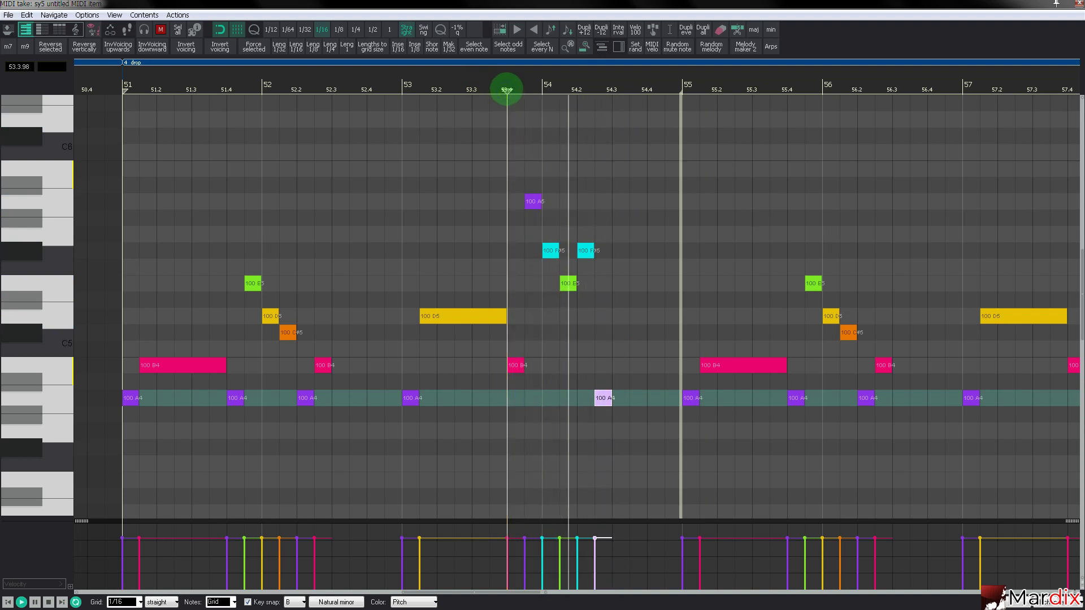
# Step: Raise the 1/16 B4 note at 53.4 to E5, then on to F#5, and play back from bar 53
pyautogui.click(478, 89)
pyautogui.moveTo(514, 365); pyautogui.dragTo(516, 283)
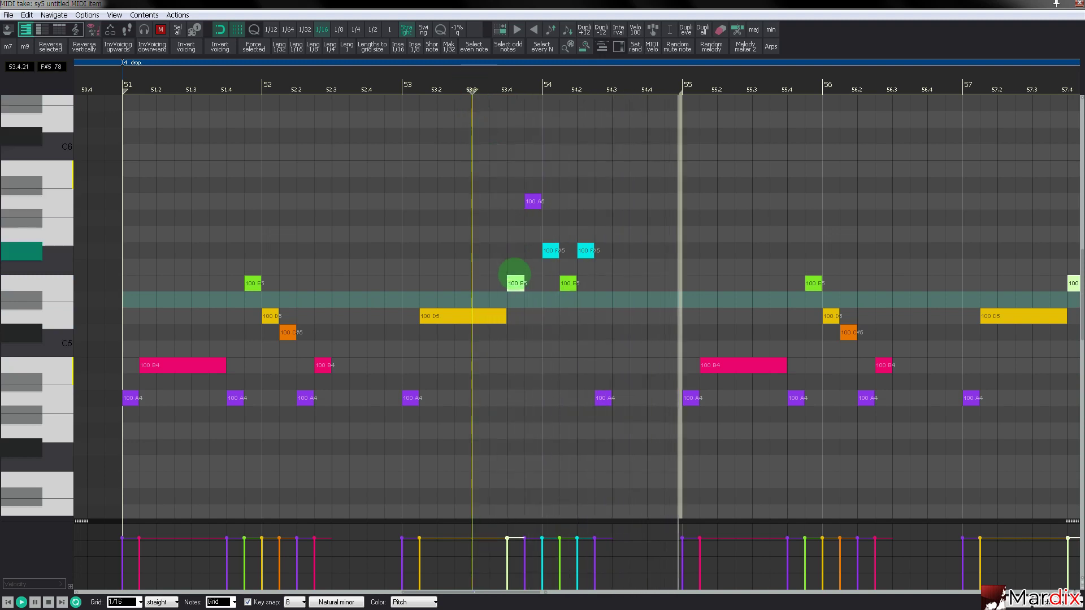
pyautogui.moveTo(514, 283); pyautogui.dragTo(517, 257)
pyautogui.click(410, 91)
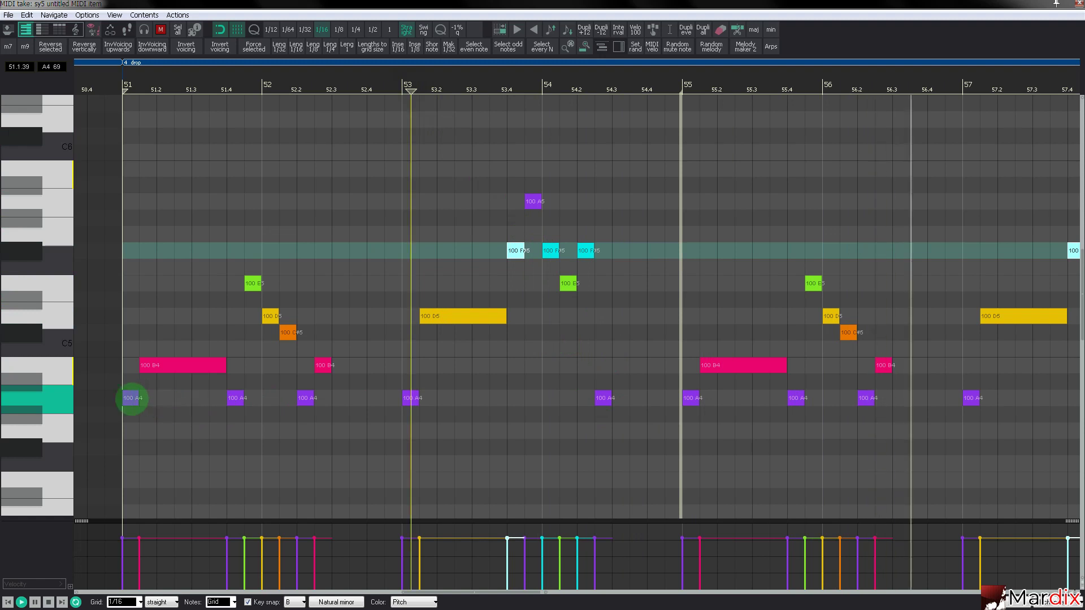
# Step: Lower the opening A4 note of bar 51 to F#4, raise the phrase's final A4 in bar 54 to B4, and audition
pyautogui.moveTo(134, 399); pyautogui.dragTo(134, 440)
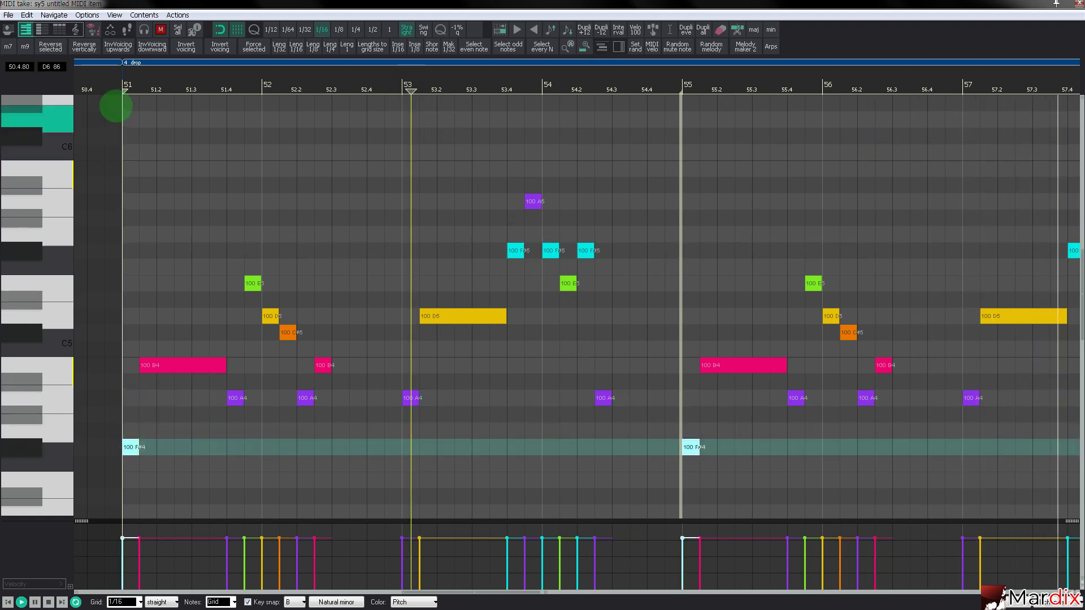
pyautogui.click(113, 99)
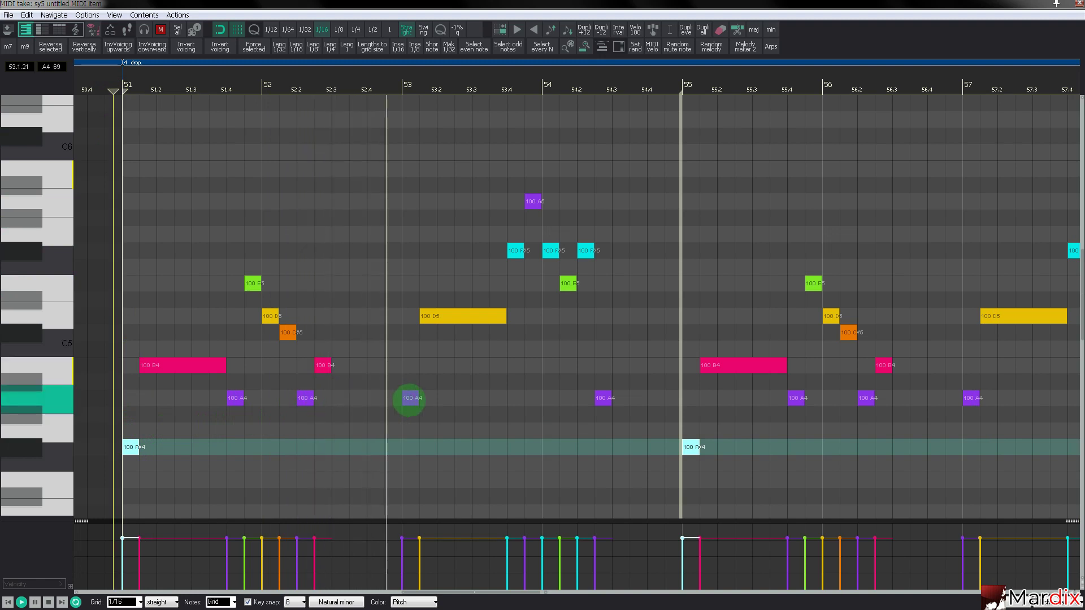
pyautogui.moveTo(600, 399); pyautogui.dragTo(611, 365)
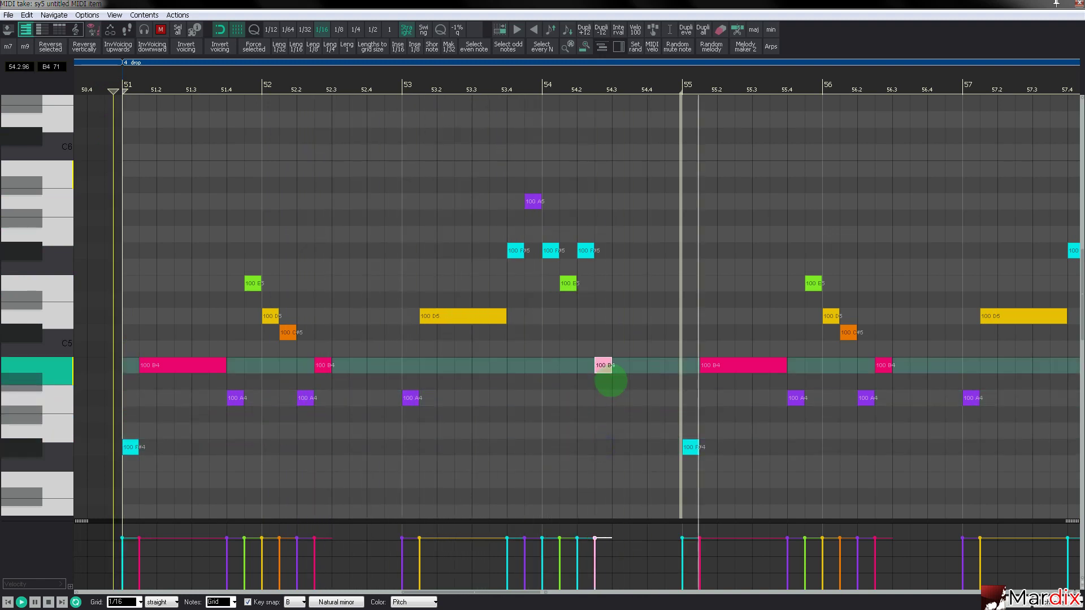
pyautogui.click(377, 85)
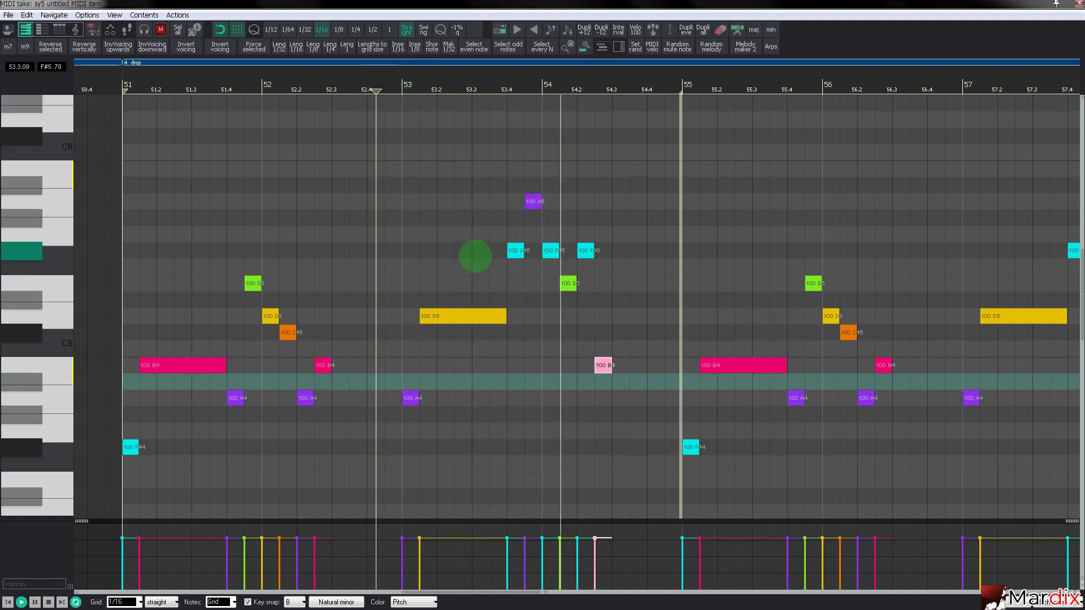
# Step: Try the F#5 note at 58.2 at G5, play it back, and raise it to A5
pyautogui.scroll(-2, 548, 309)
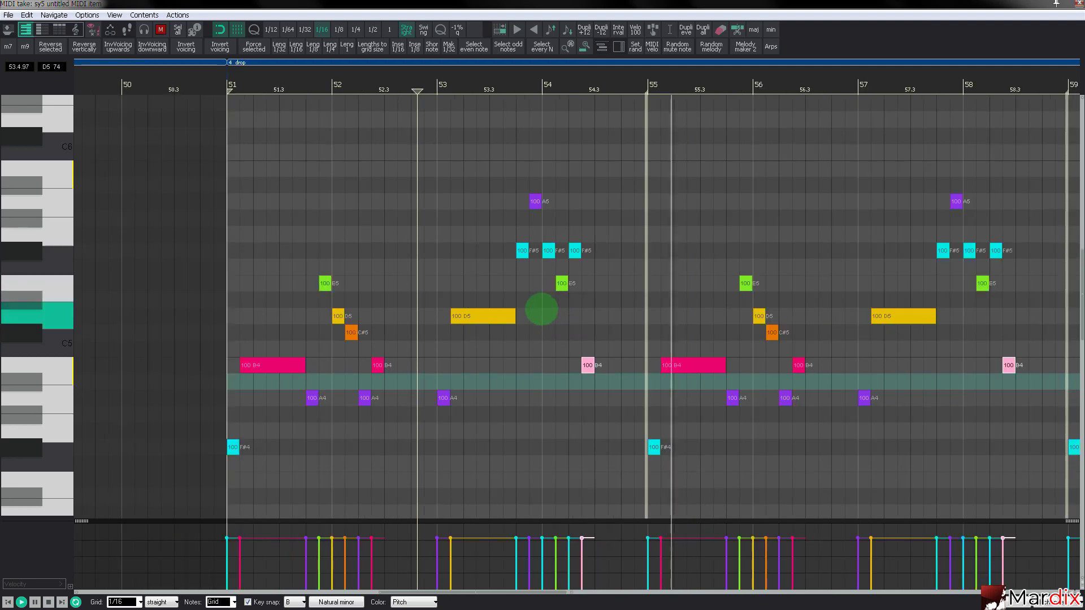
pyautogui.scroll(-1, 569, 325)
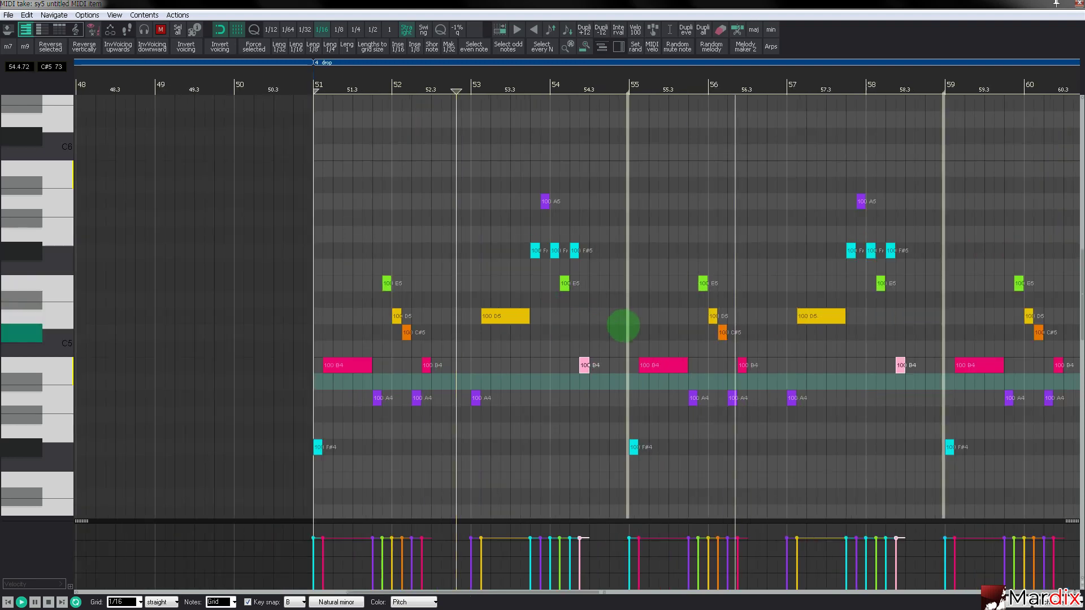
pyautogui.scroll(-1, 650, 325)
pyautogui.moveTo(734, 80); pyautogui.dragTo(543, 80)
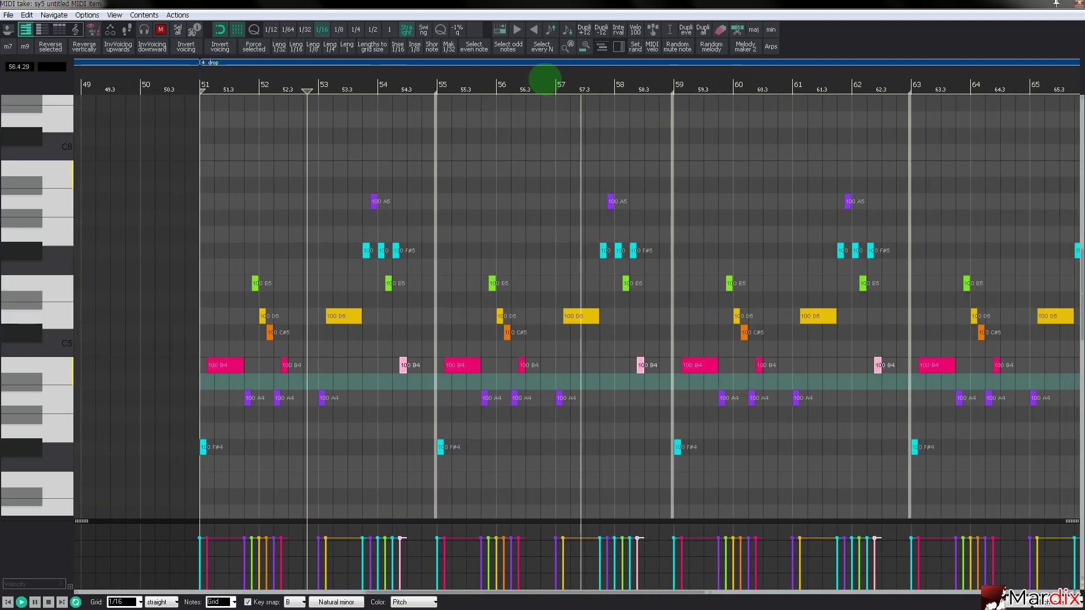
pyautogui.scroll(4, 644, 248)
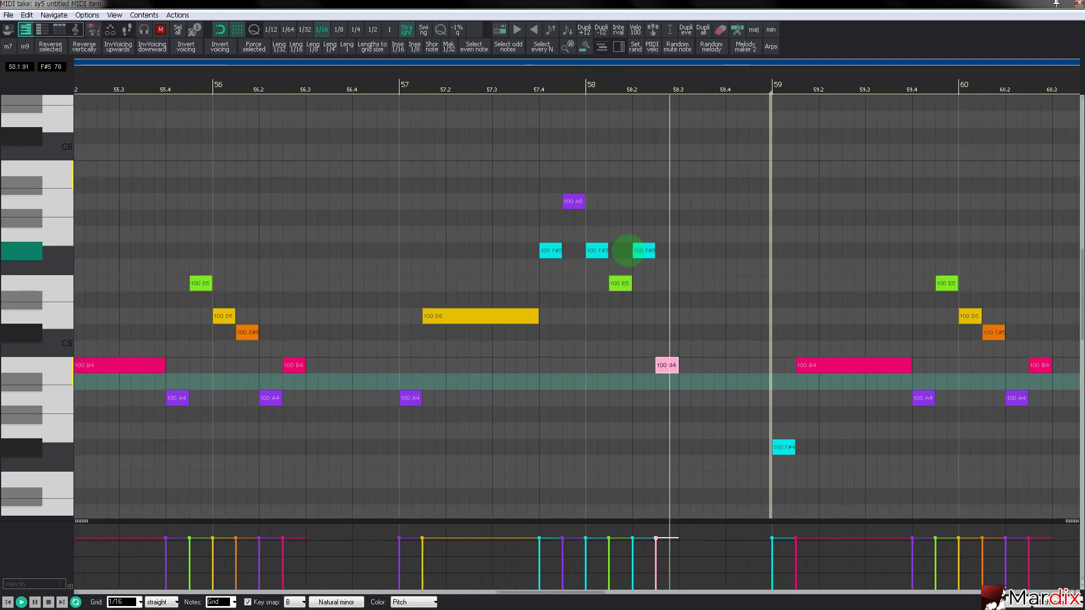
pyautogui.moveTo(644, 251); pyautogui.dragTo(644, 234)
pyautogui.click(516, 92)
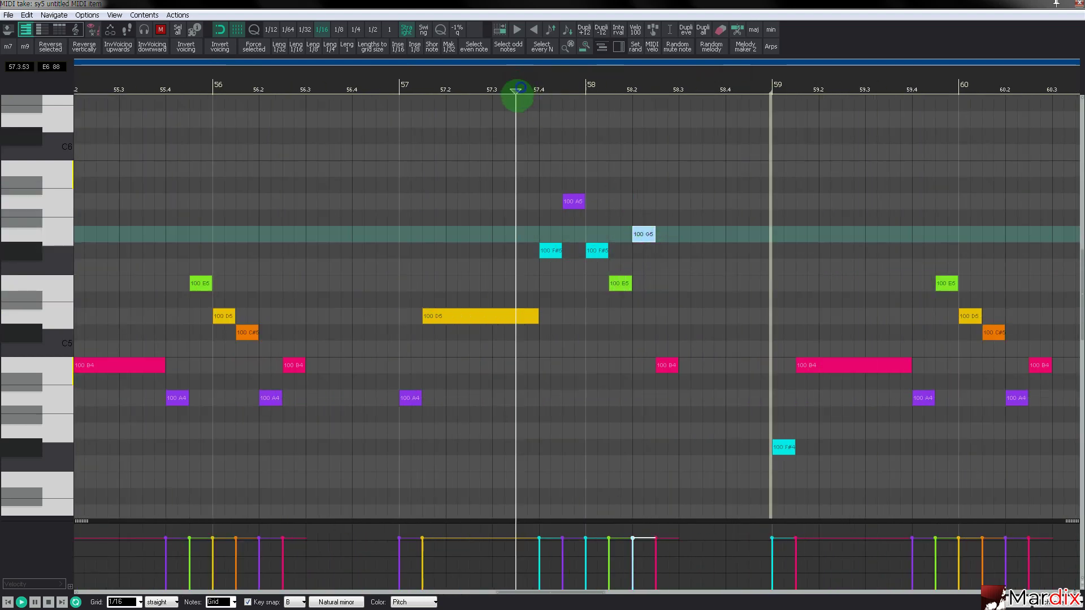
pyautogui.moveTo(642, 235); pyautogui.dragTo(644, 202)
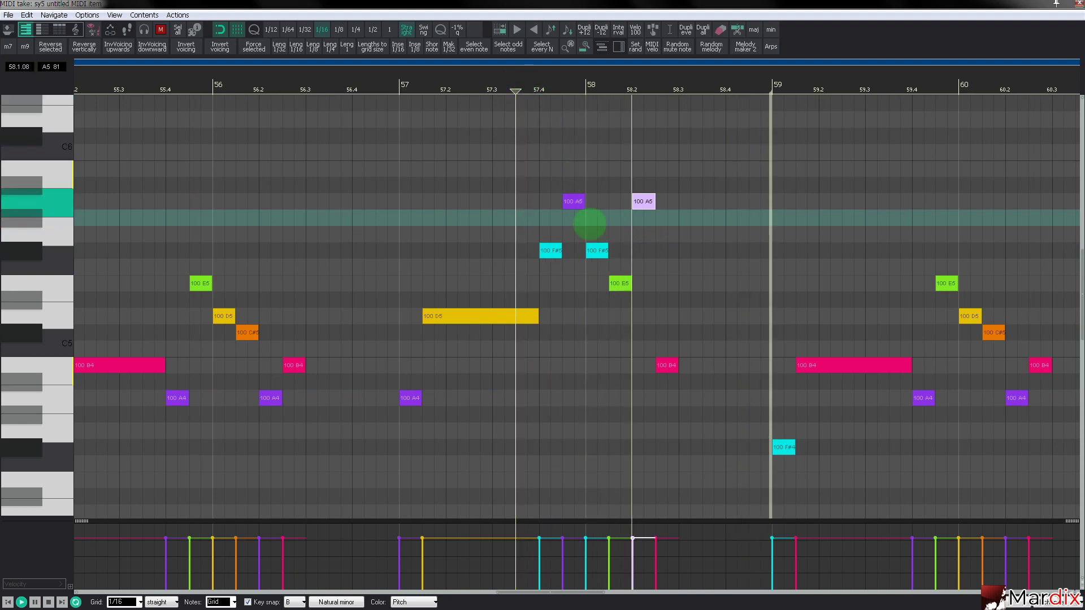
# Step: Audition from bar 51, delete the A4 notes starting bars 53 and 57, and raise the long D5 in bar 57 to E5
pyautogui.scroll(-4, 589, 220)
pyautogui.click(166, 91)
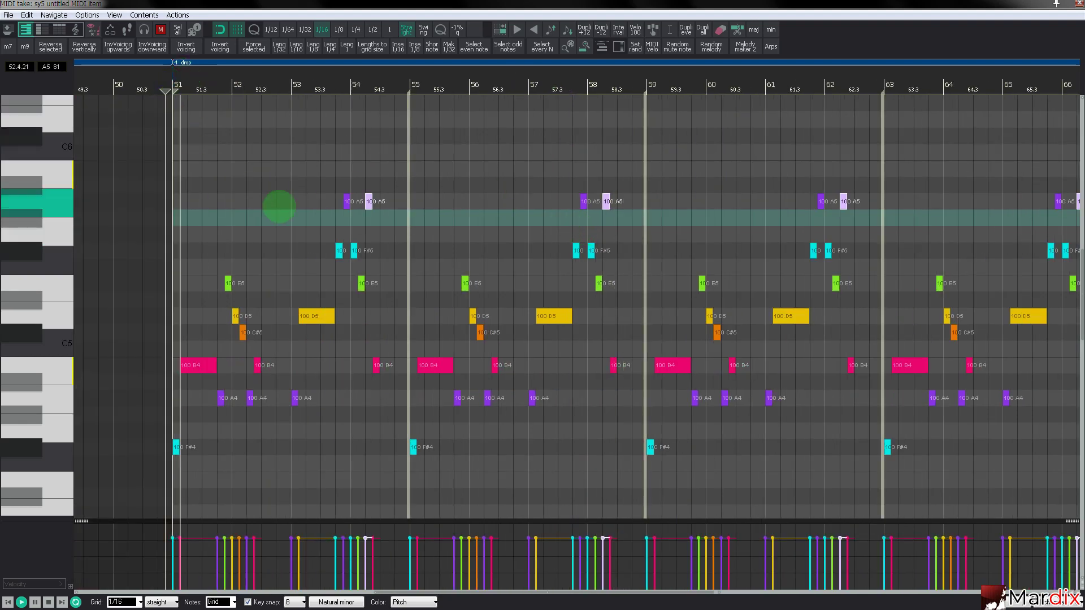
pyautogui.scroll(1, 157, 407)
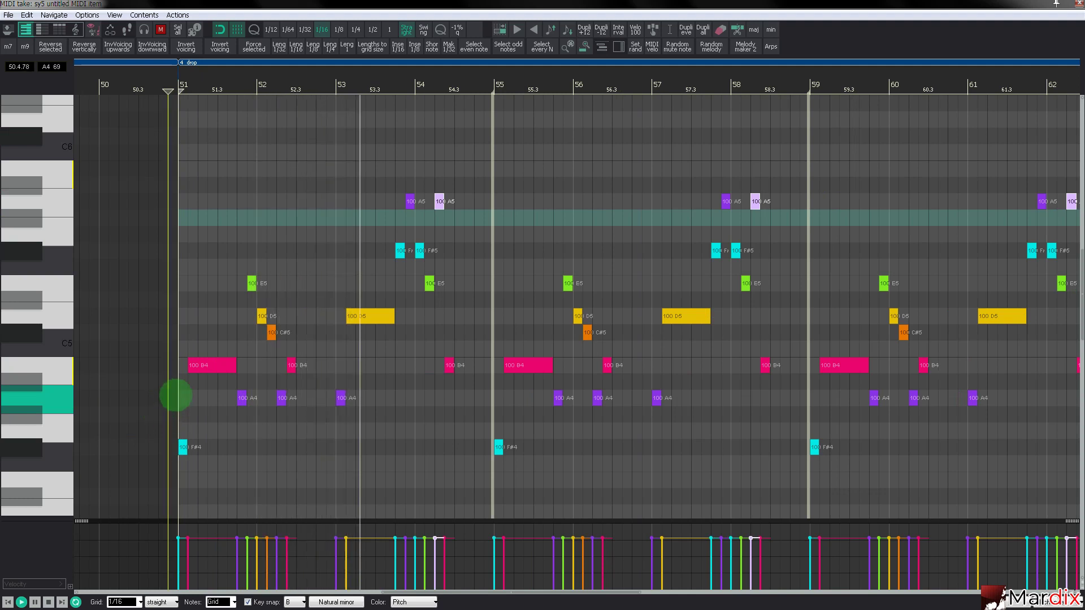
pyautogui.doubleClick(341, 397)
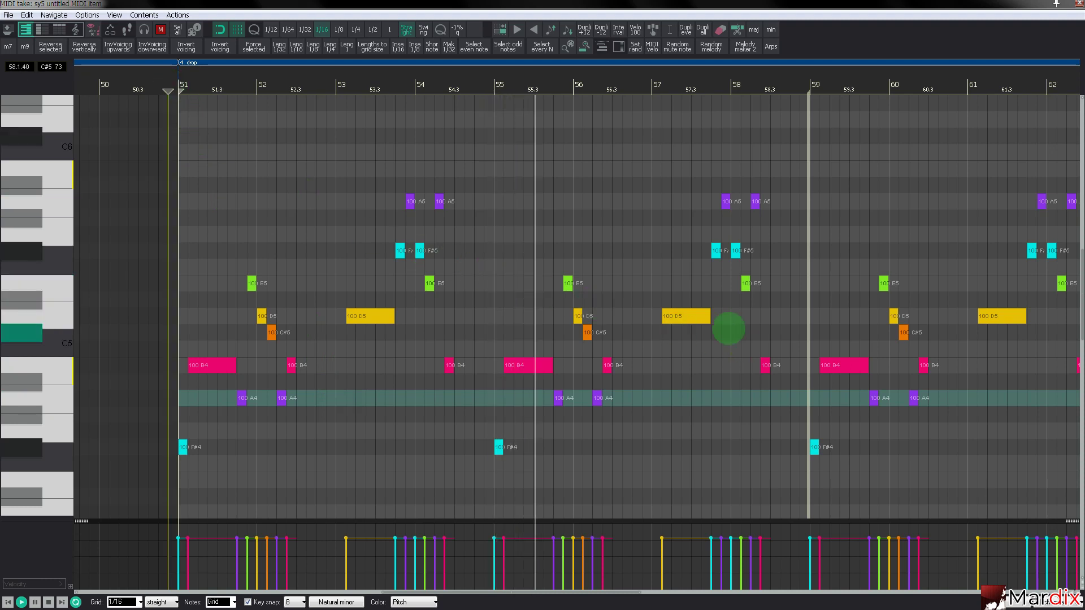
pyautogui.moveTo(693, 316); pyautogui.dragTo(692, 297)
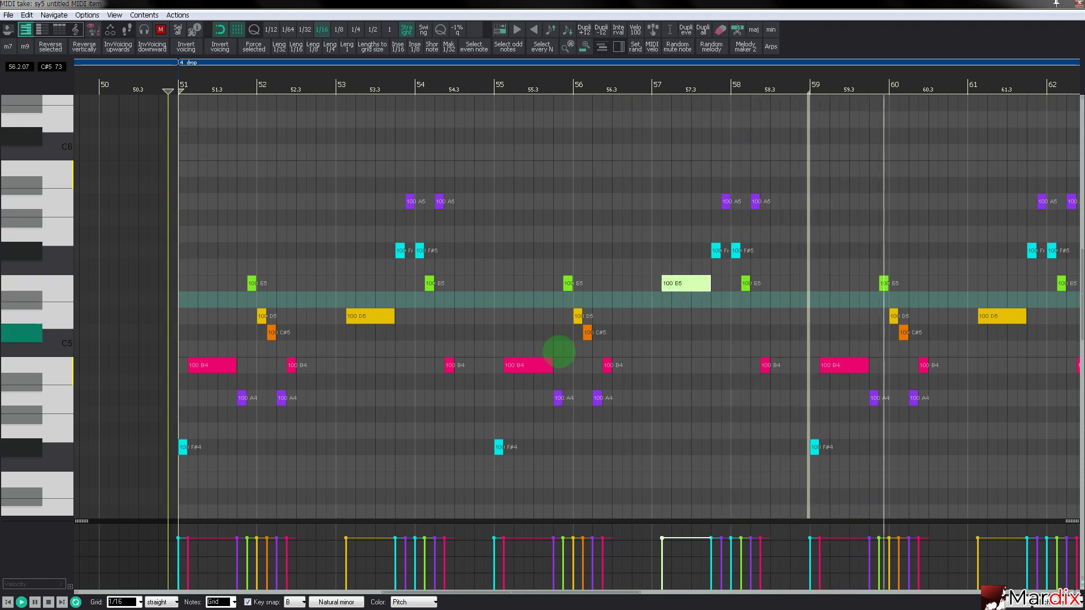
# Step: Remove the F#4 note at bar 51 and make the bar 55 F#4 a 1/8 note starting 1/16 before the bar line
pyautogui.moveTo(183, 447); pyautogui.dragTo(496, 446)
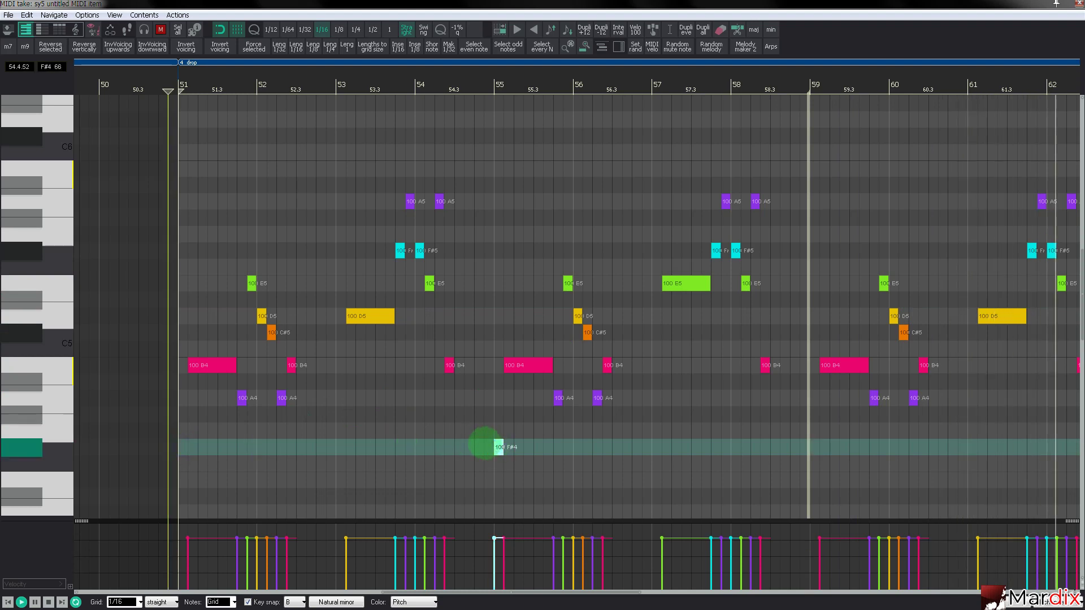
pyautogui.scroll(3, 485, 445)
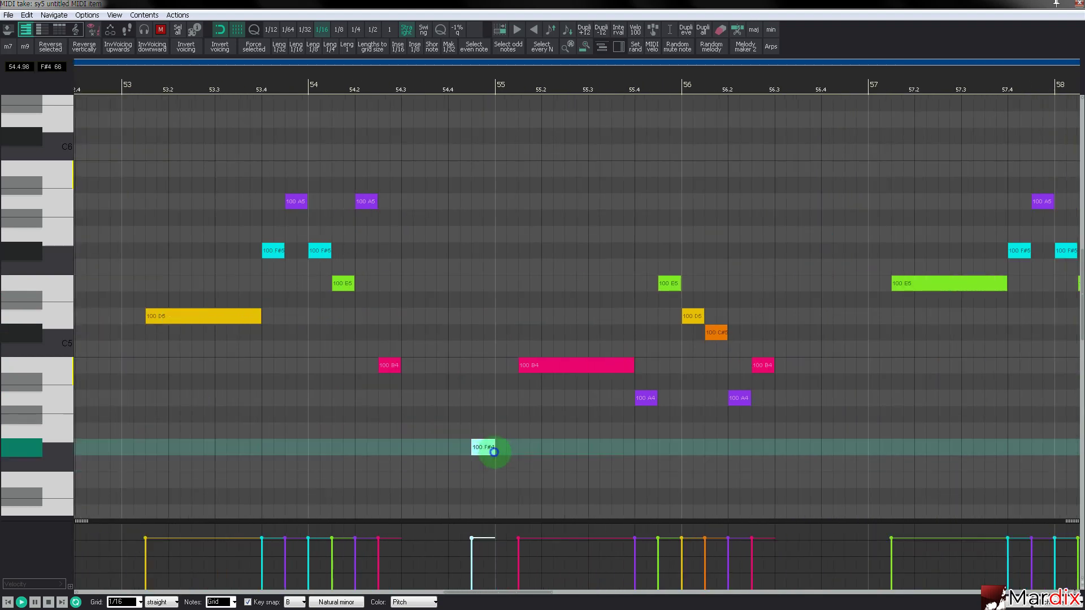
pyautogui.click(262, 85)
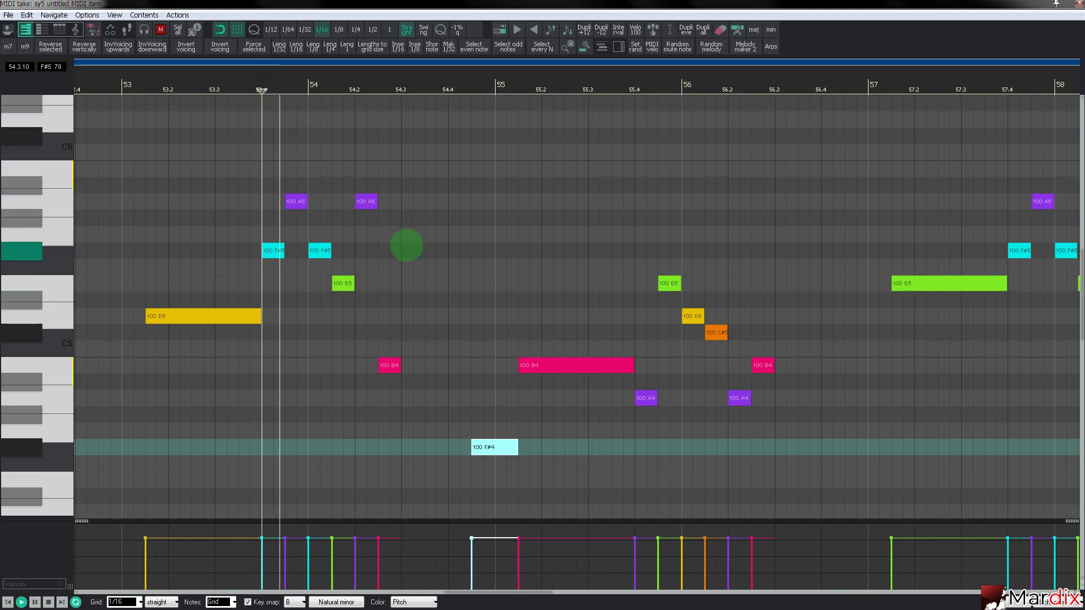